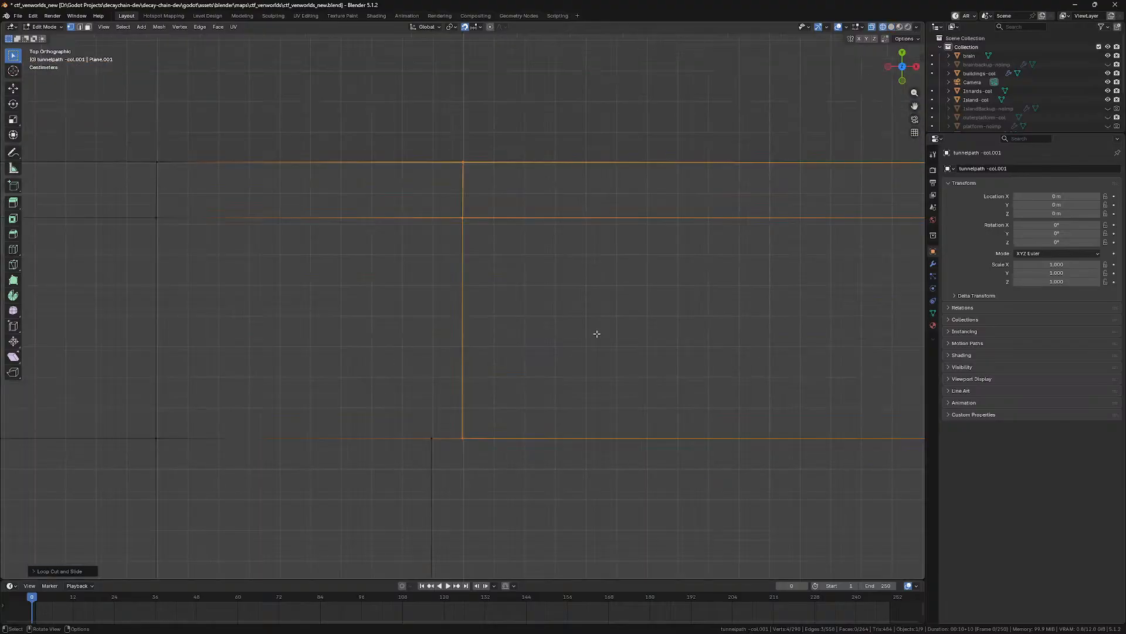
Step: Place the new edge loop on the tunnel path and move it along X into line with the adjoining walkway edge
click(566, 333)
scroll(566, 333, up, 3)
scroll(524, 317, up, 2)
scroll(556, 420, up, 2)
scroll(556, 297, up, 1)
key(g)
key(x)
click(556, 370)
Step: Merge all vertices of the tunnel path by distance, using a merge distance of 0.0005 m, and clear the selection
scroll(498, 387, down, 6)
key(a)
key(m)
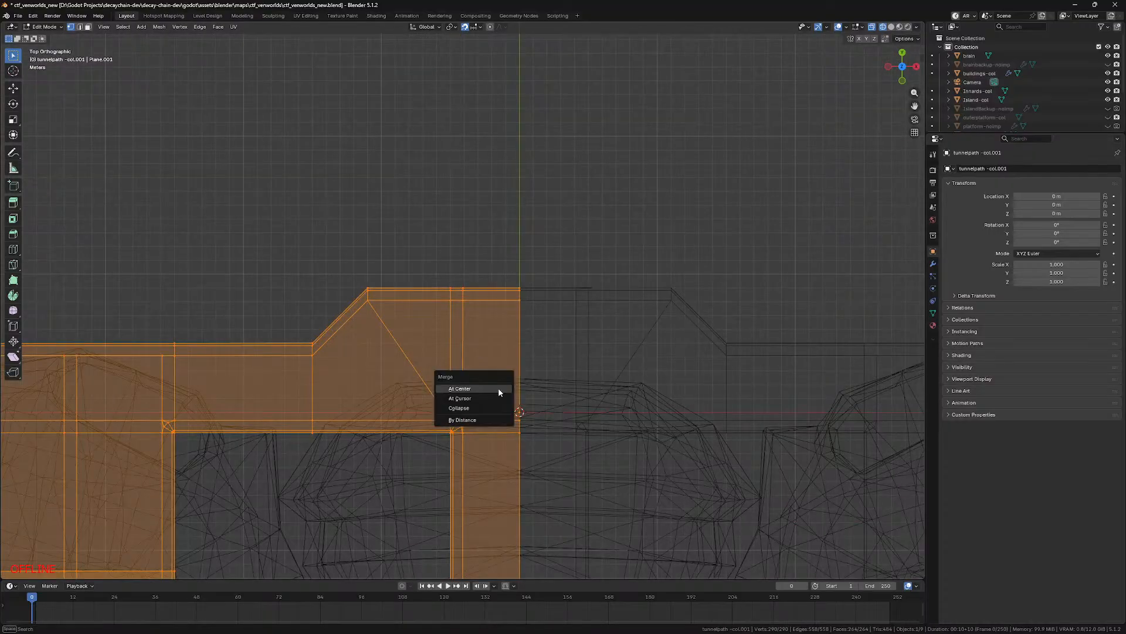
click(490, 416)
scroll(427, 347, up, 8)
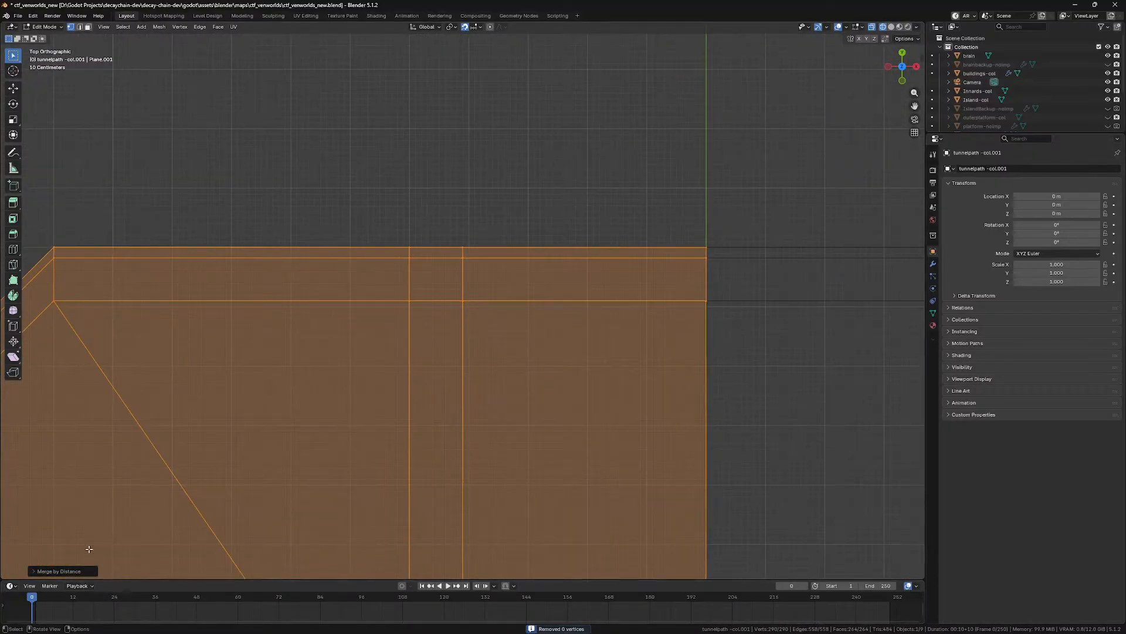
click(54, 571)
click(102, 539)
click(99, 539)
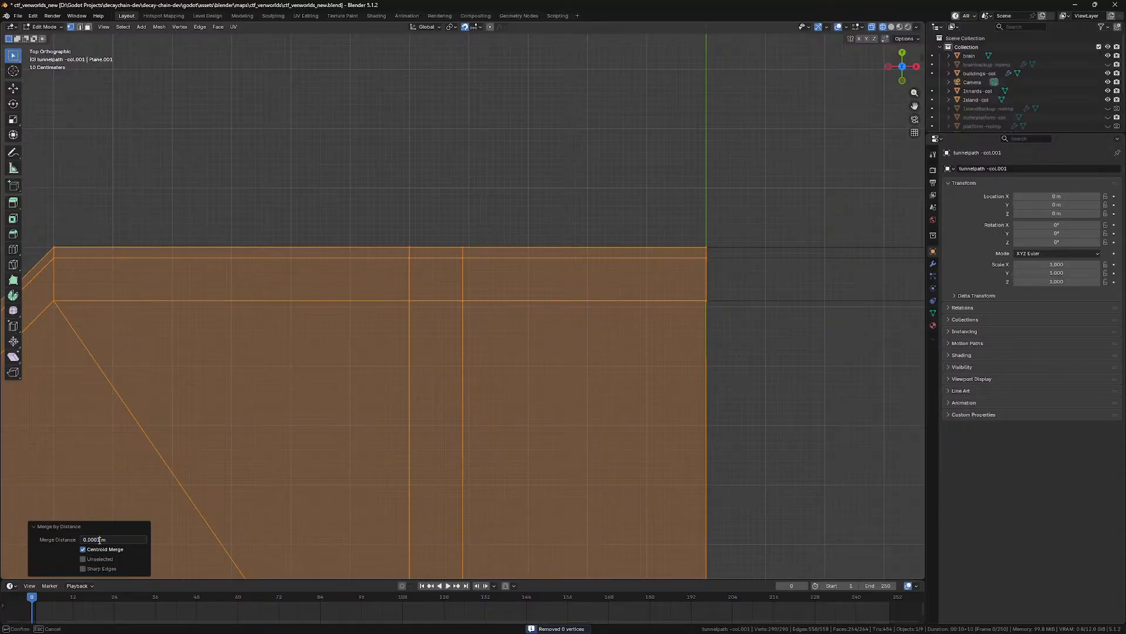
key(BackSpace)
text(5)
key(Return)
scroll(527, 170, up, 5)
key(alt+a)
Step: Examine the tunnel path's underside, ramps and top surface in relation to the surrounding island
middle_drag(584, 247, 422, 169)
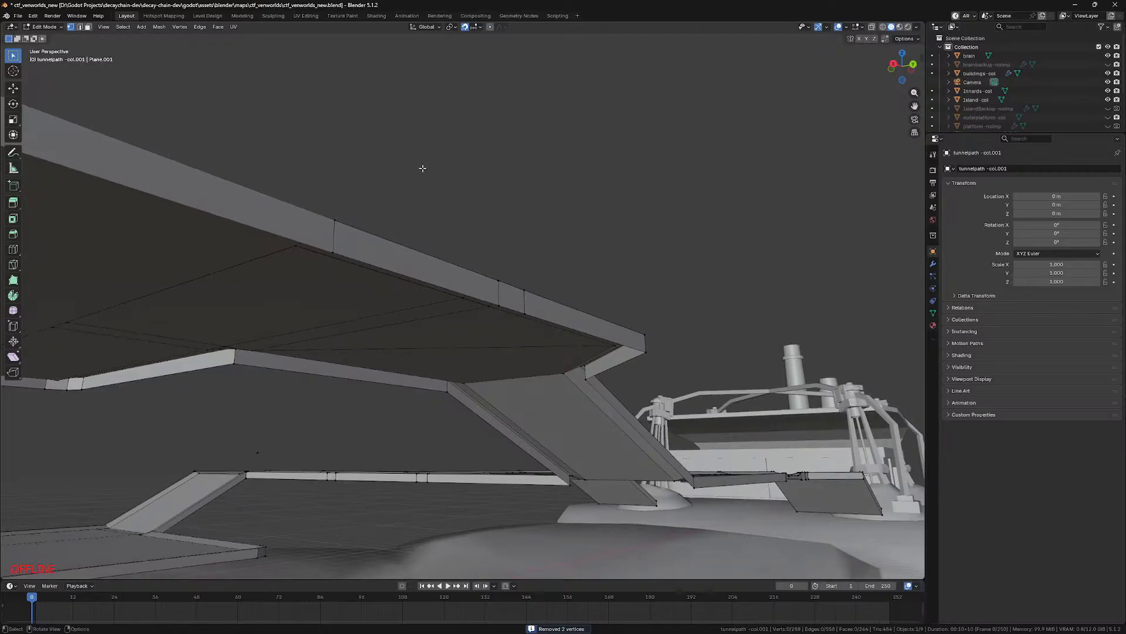
shift+middle_drag(697, 341, 631, 260)
key(shift+grave)
key(w)
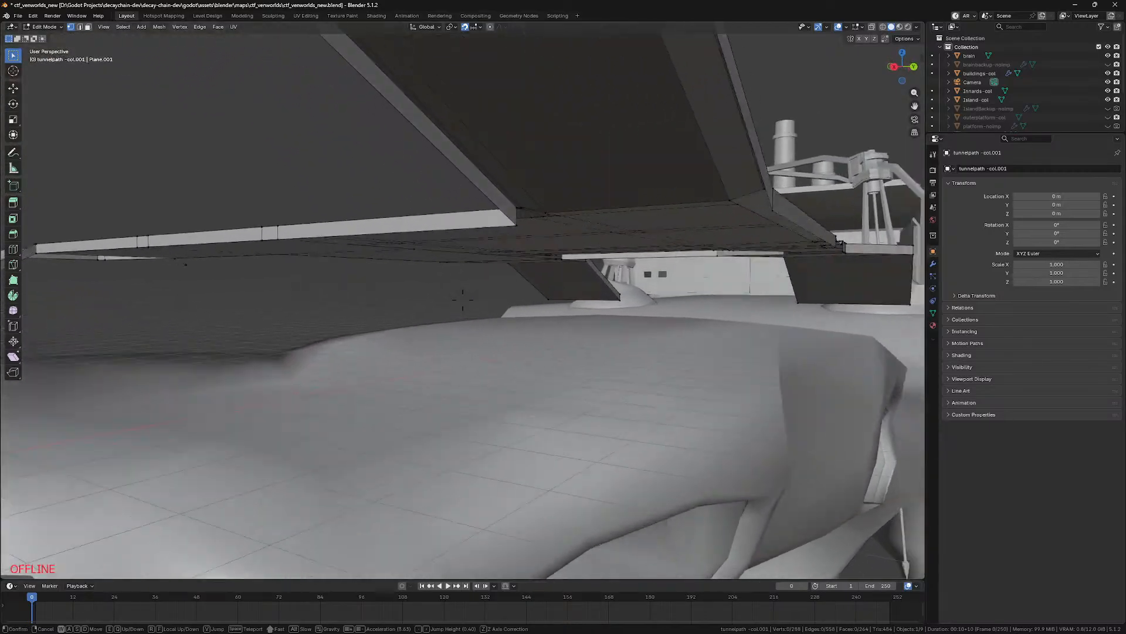
key(s)
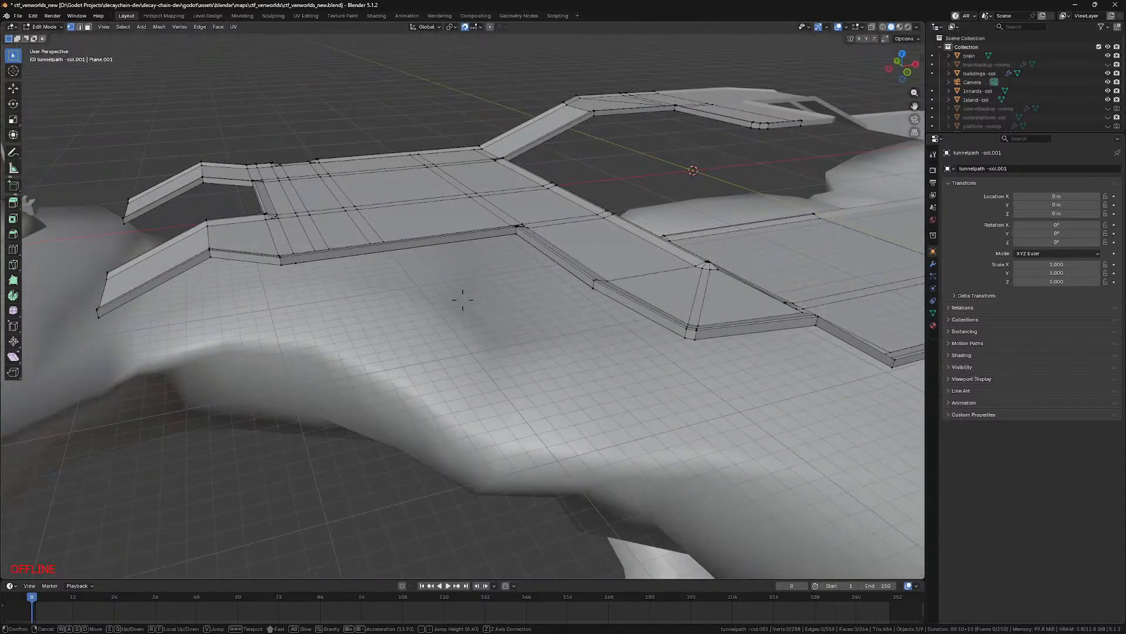
key(Return)
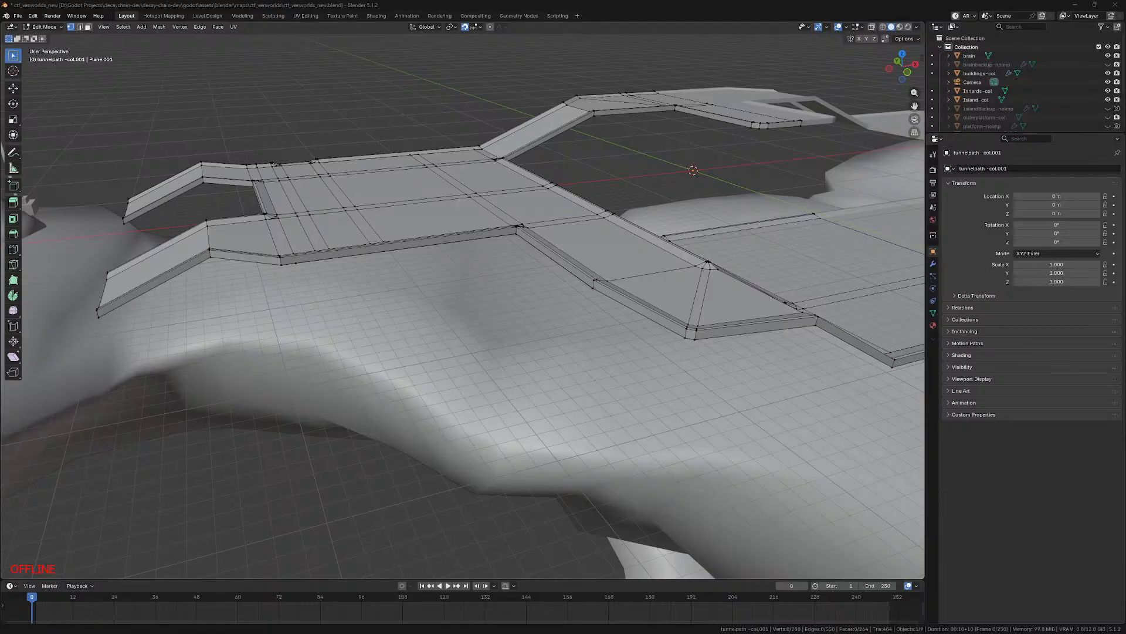
key(shift+grave)
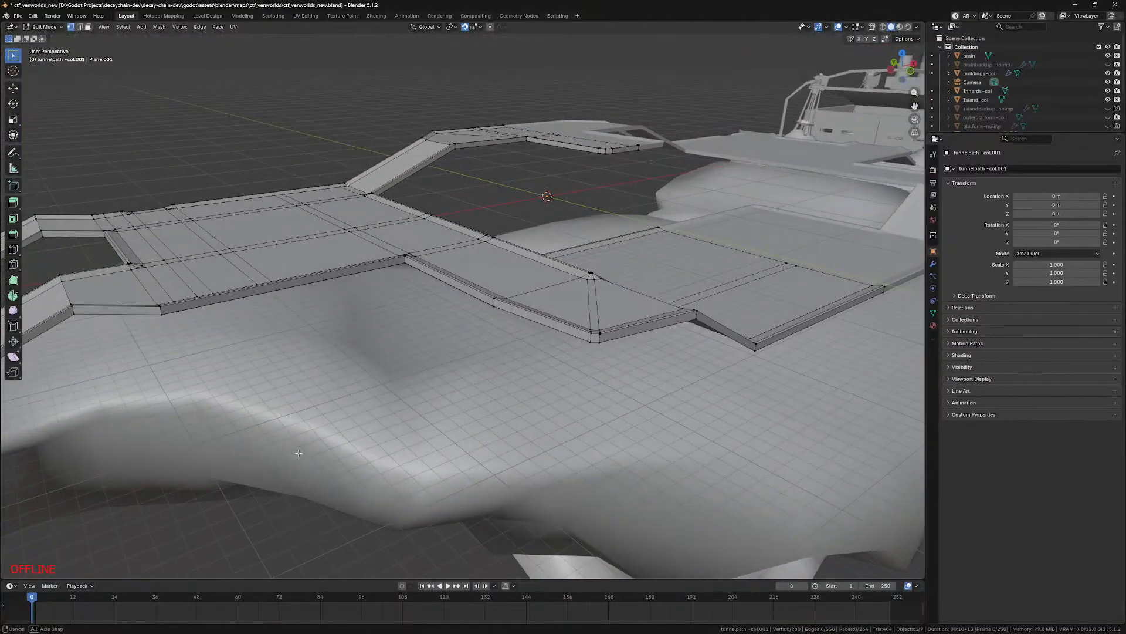
key(s)
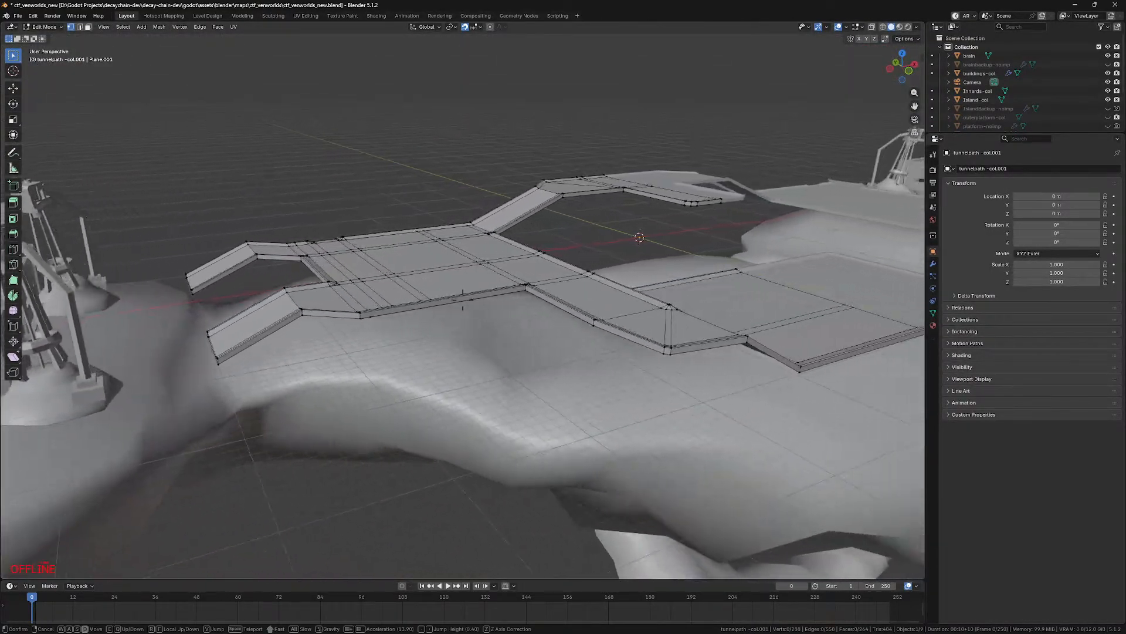
key(Return)
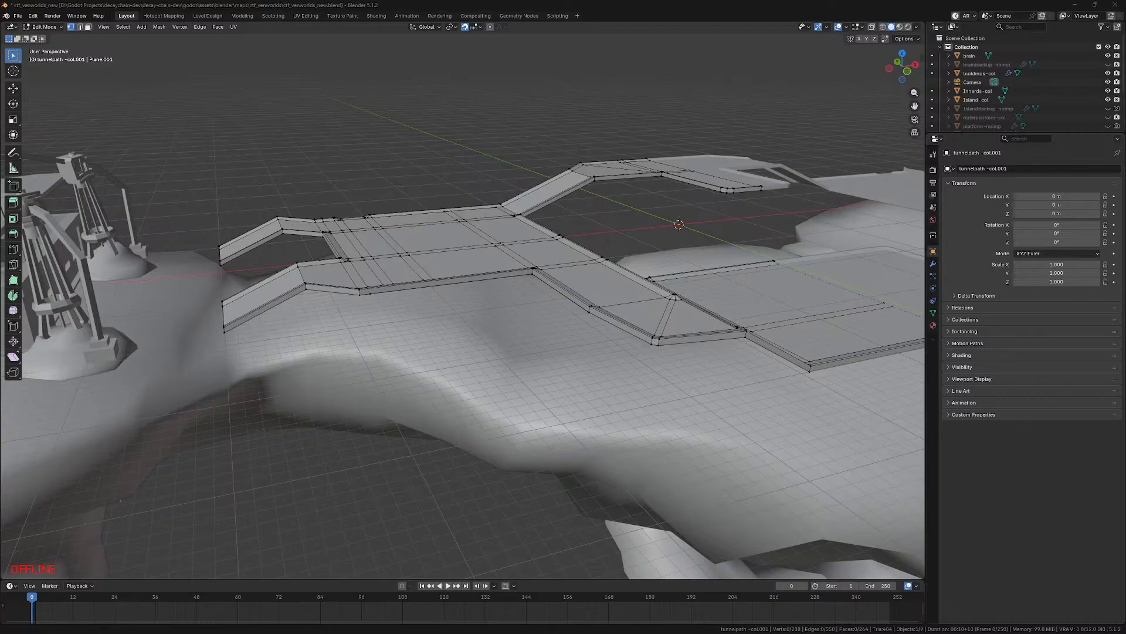
mouse_move(432, 513)
right_down()
mouse_move(462, 300)
mouse_move(431, 512)
right_up()
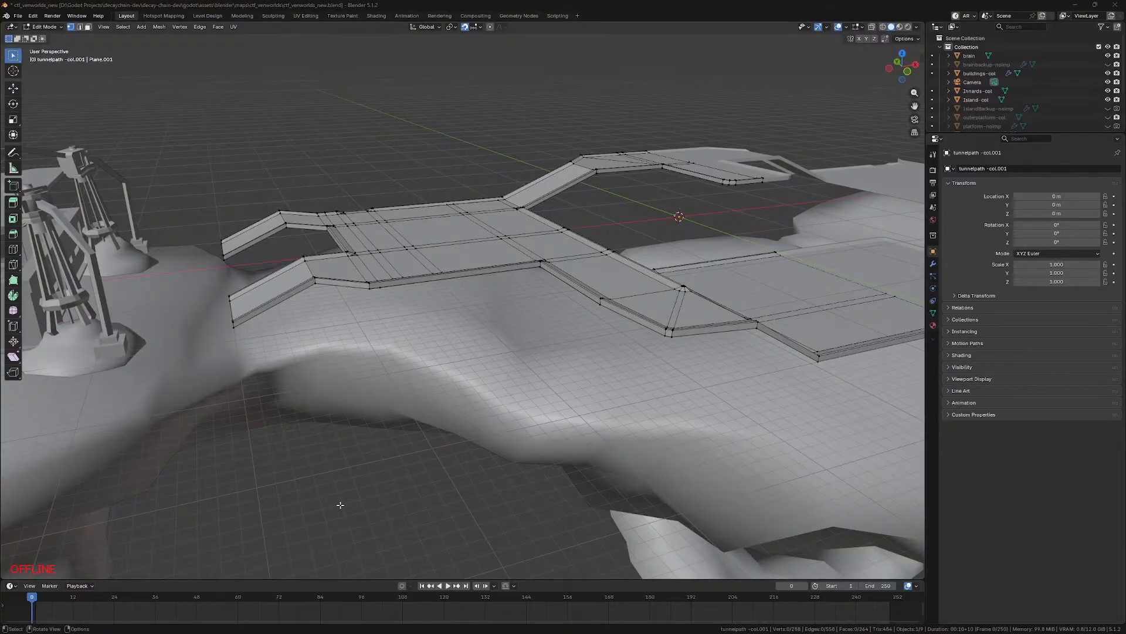
right_drag(342, 498, 176, 463)
key(a)
key(d)
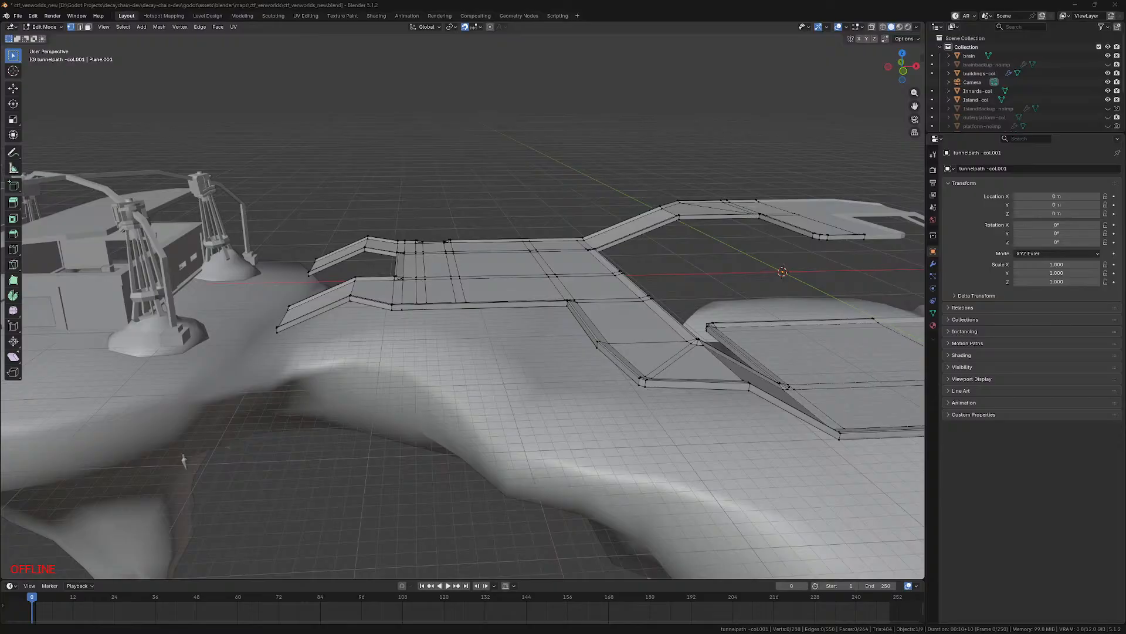
click(240, 513)
key(super)
click(150, 623)
click(328, 484)
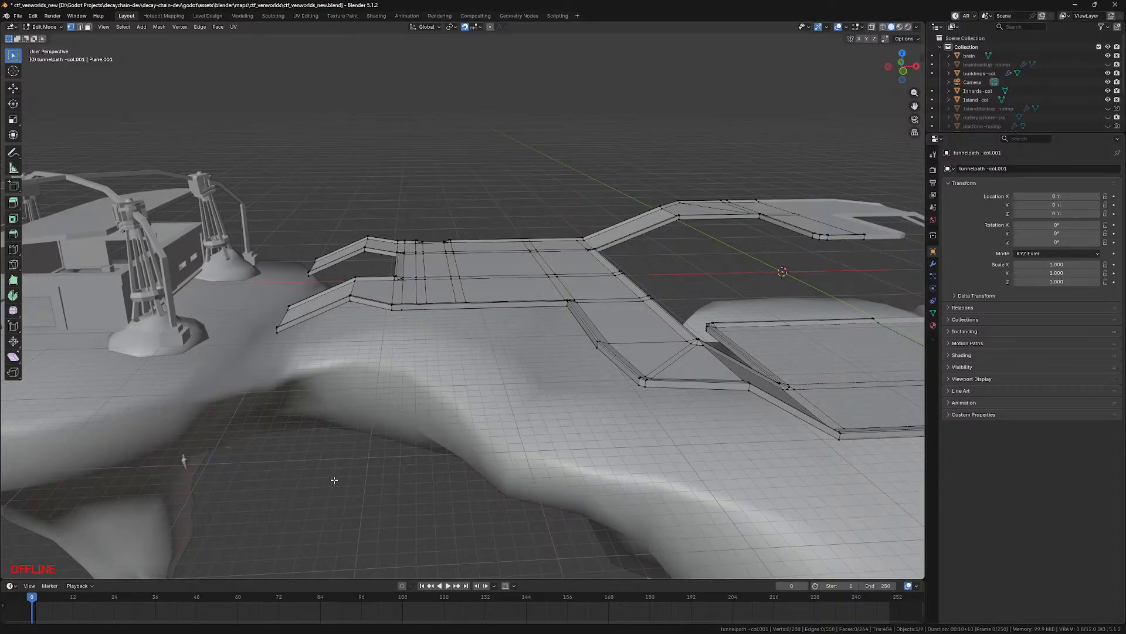
key(super)
click(382, 515)
Step: Inspect the tunnel path's edges and corner joints up close from above
key(shift+grave)
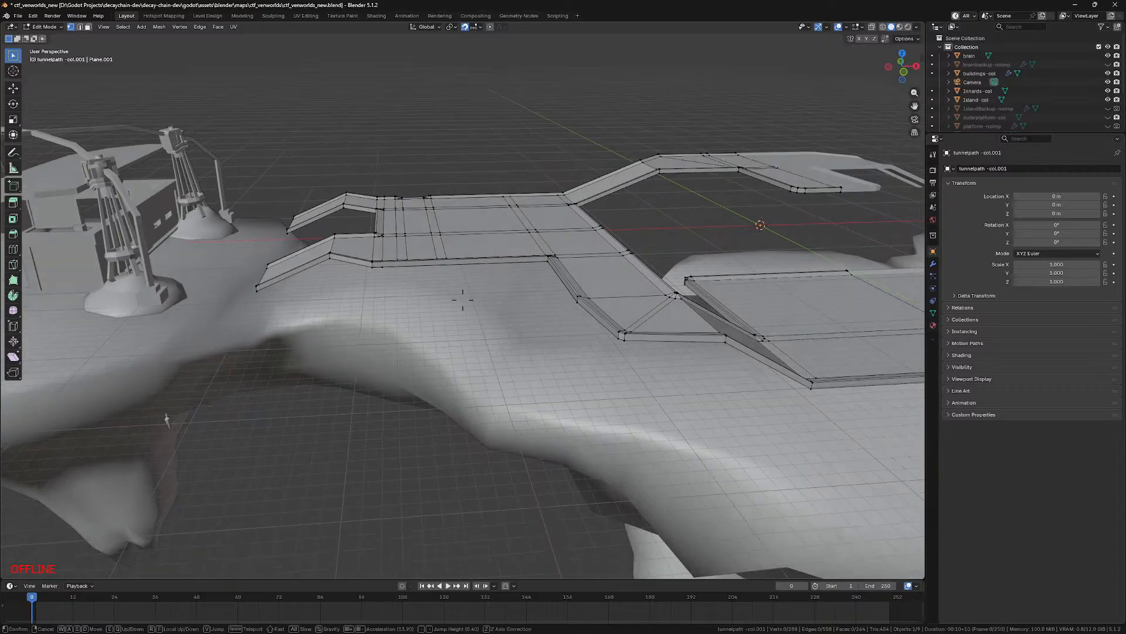
key(w)
click(462, 299)
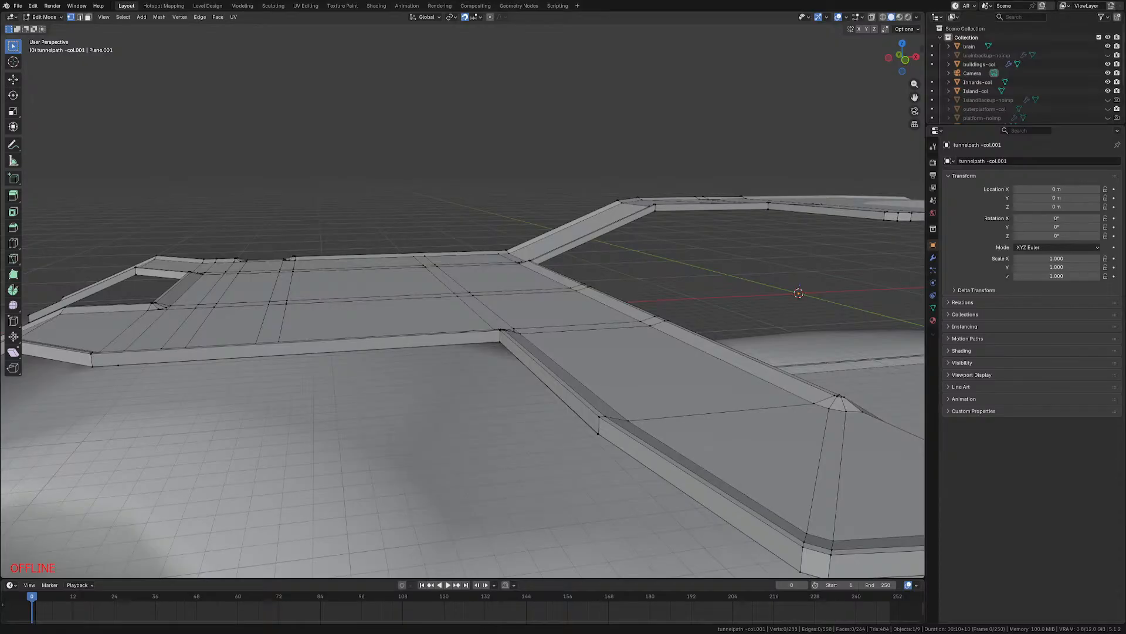
key(shift+grave)
key(s)
key(w)
click(320, 230)
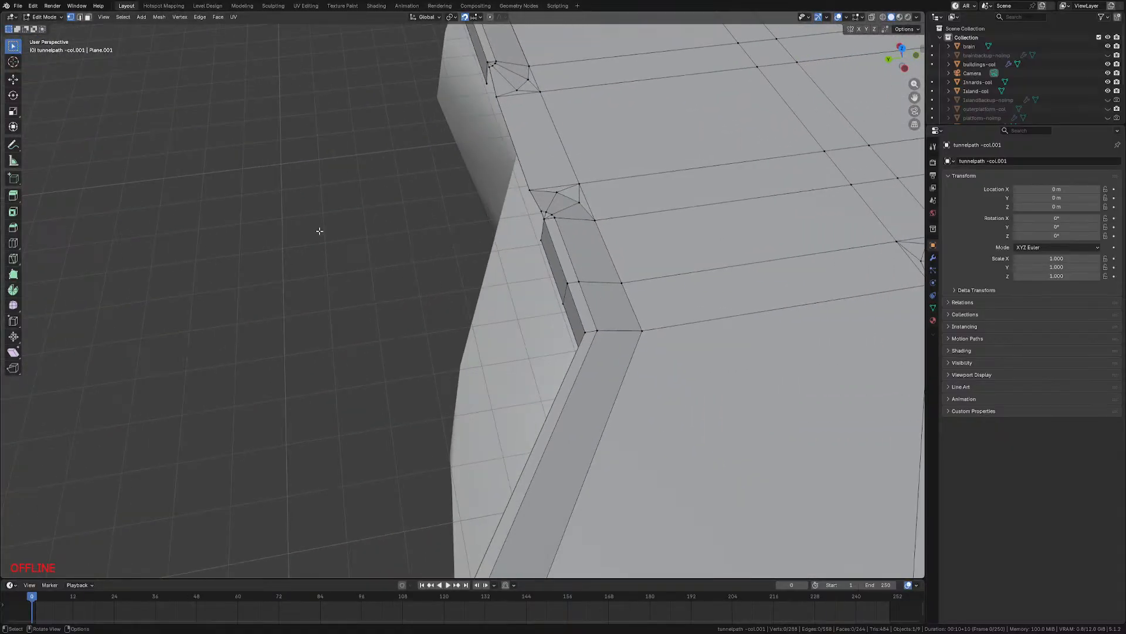
Step: Widen the central walkway stub by moving its side edge loops, from outer edge to tip, 3 m in negative X
key(KP_7)
shift+middle_drag(515, 300, 462, 158)
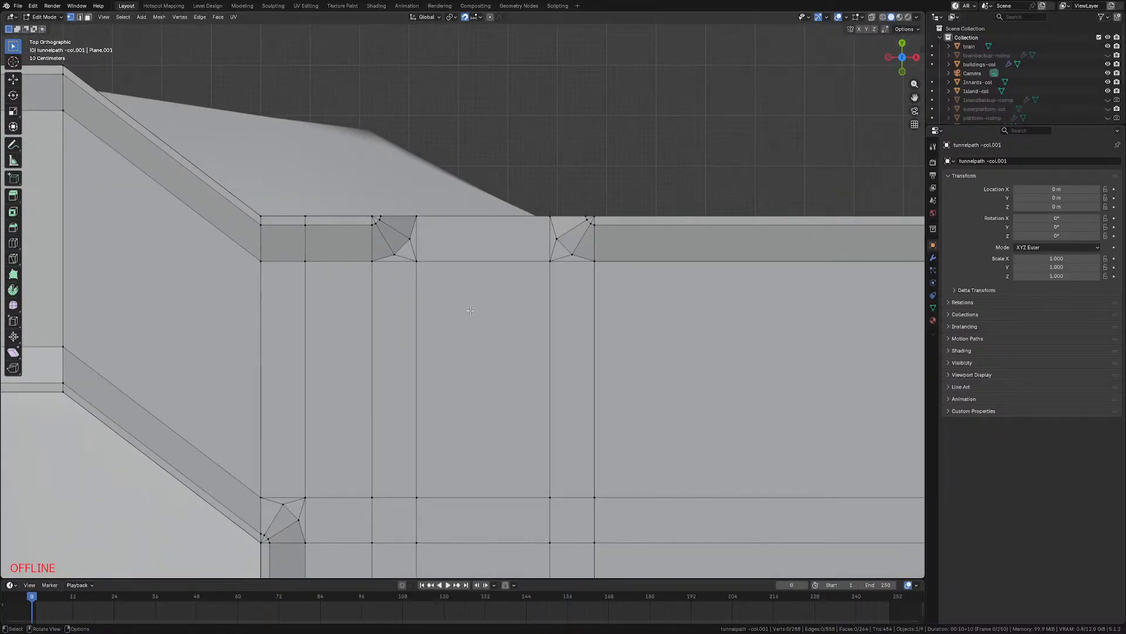
scroll(471, 311, down, 10)
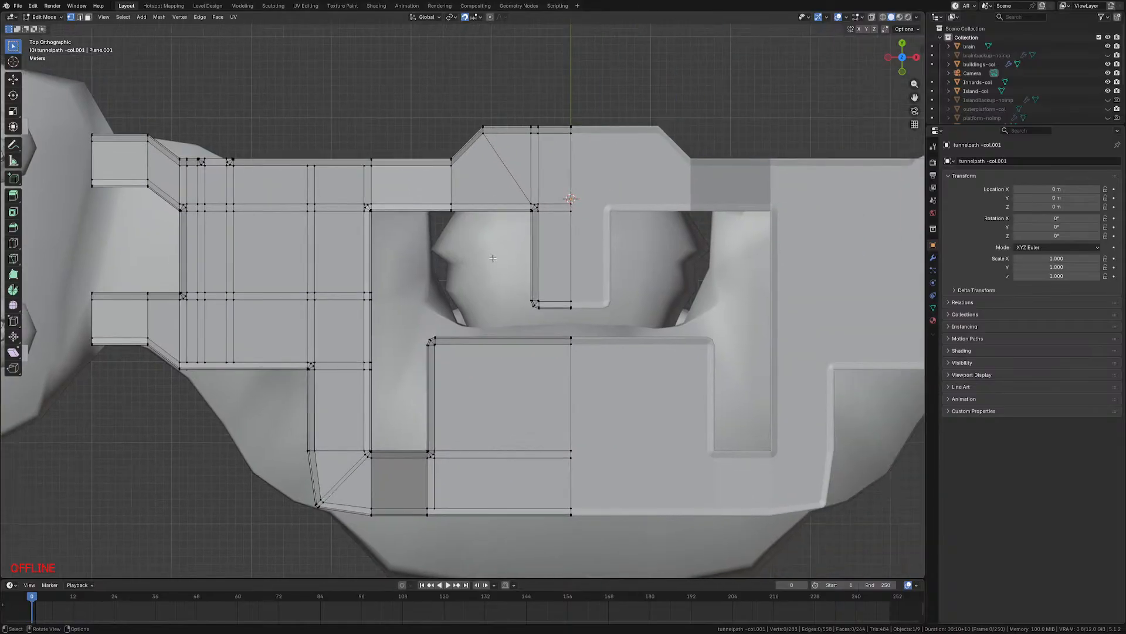
scroll(493, 258, up, 2)
shift+middle_drag(494, 257, 455, 307)
key(shift+z)
mouse_move(493, 67)
mouse_down()
mouse_move(556, 414)
mouse_move(554, 390)
mouse_up()
key(g)
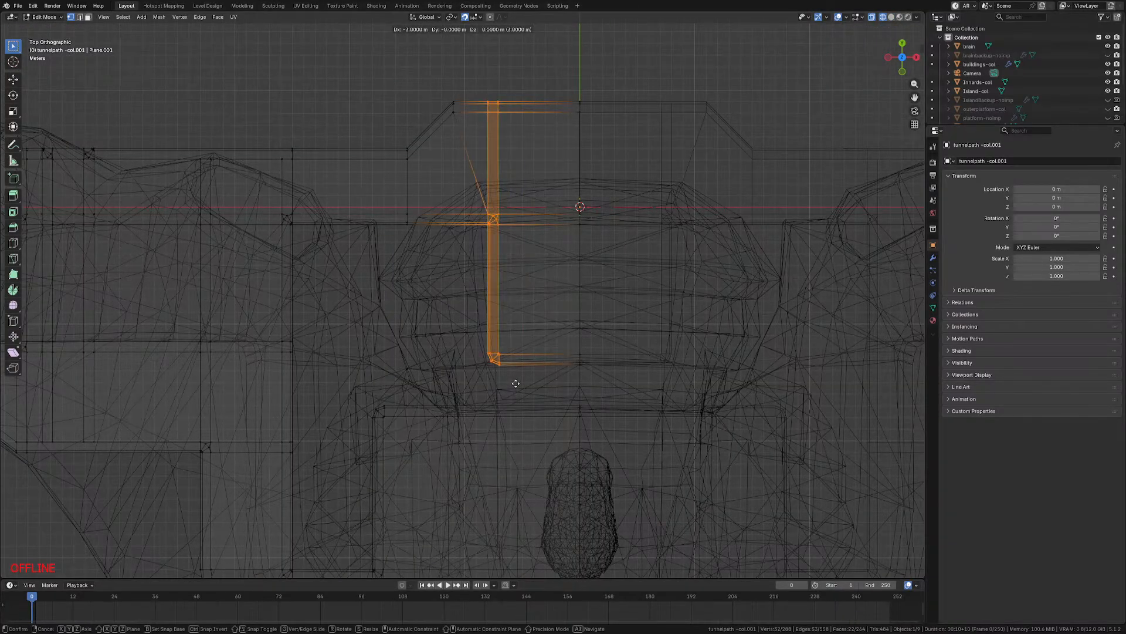
click(516, 383)
Step: Add a loop cut across the angled section just beside the upper platform's outer corner
middle_drag(455, 156, 451, 287)
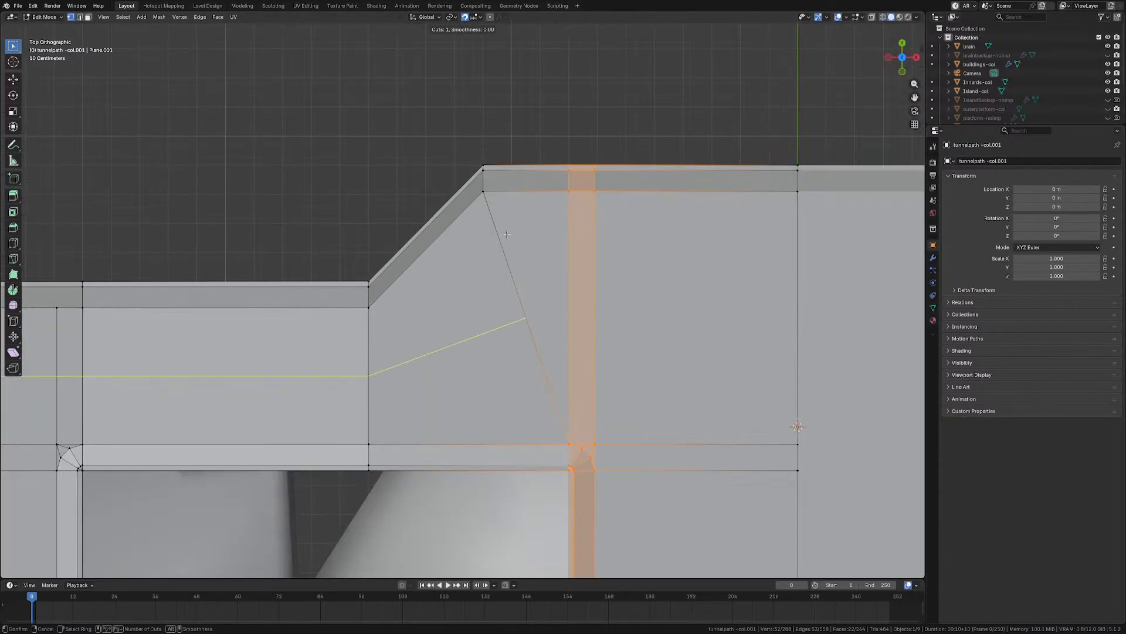
key(Escape)
click(483, 192)
shift+scroll(479, 405, down, 3)
key(ctrl+r)
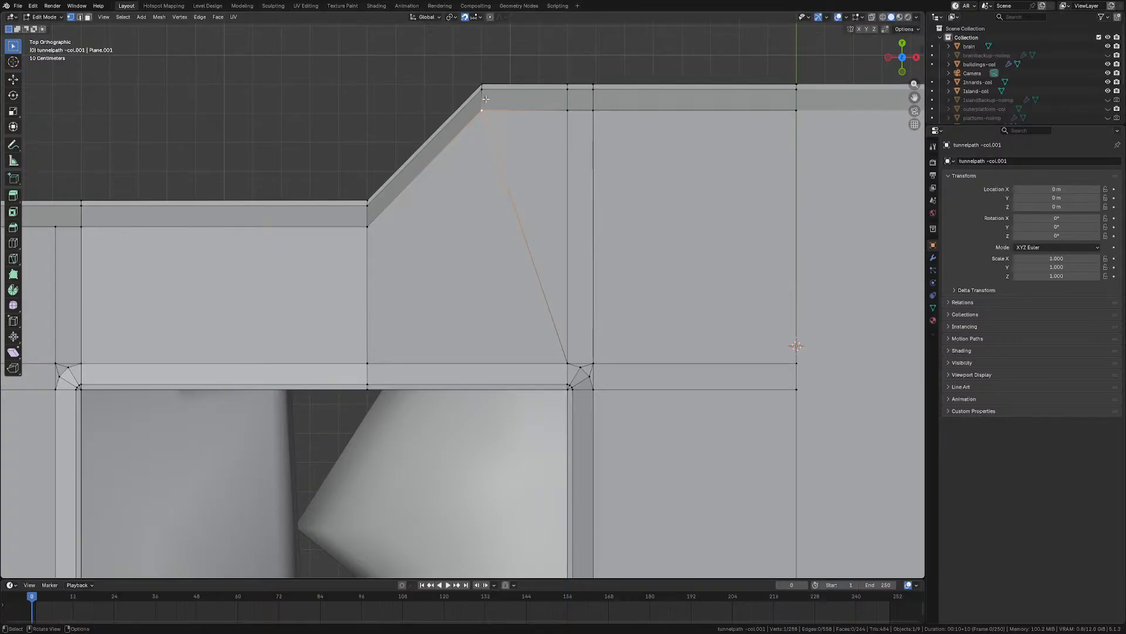
click(433, 146)
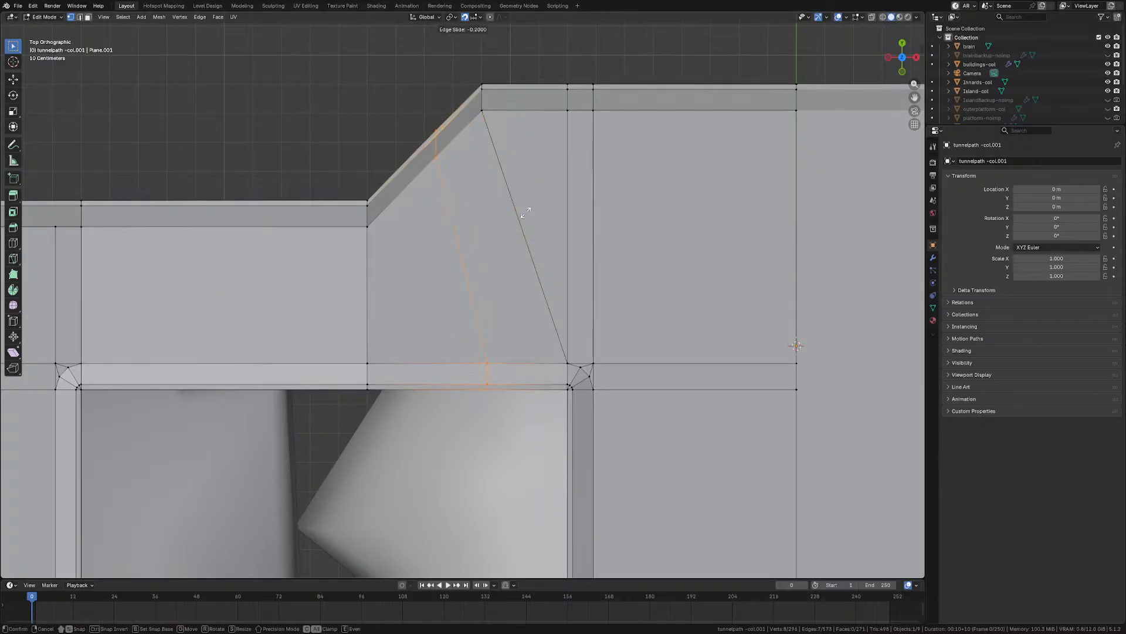
click(446, 141)
Step: Dissolve the new loop's edges across the platform's surface and outer rim, keeping only those on the inner border
key(shift+z)
key(2)
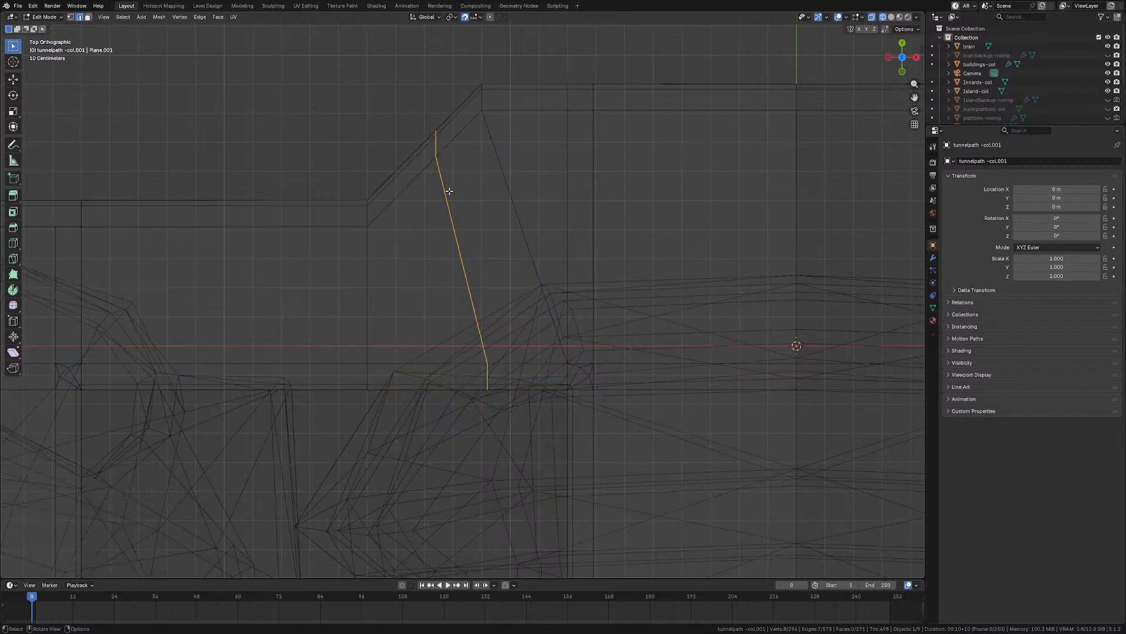
key(c)
middle_drag(493, 373, 490, 388)
right_click(489, 401)
key(ctrl+x)
key(1)
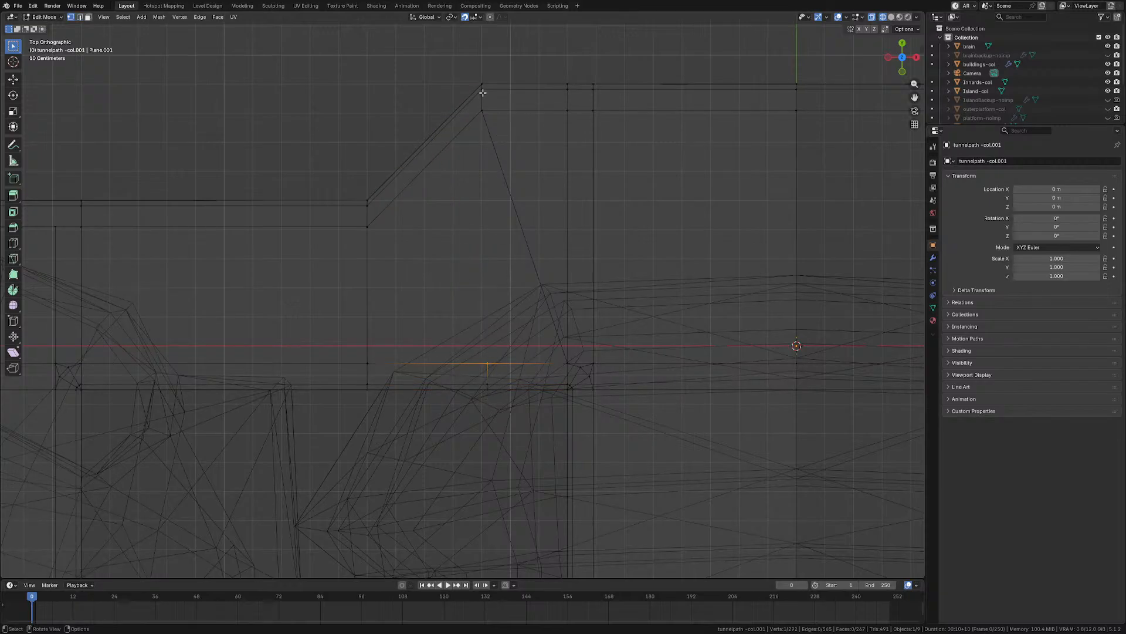
Step: Move the remaining inner border edges in negative X into line with the outer corner vertex
key(2)
alt+click(490, 377)
key(KP_Decimal)
key(g)
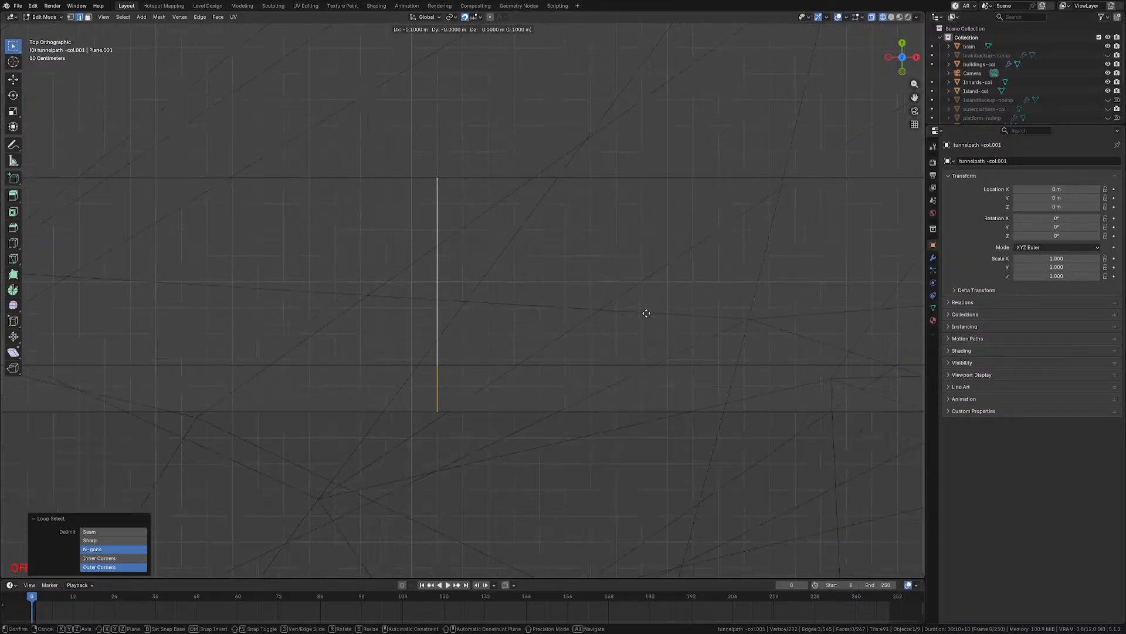
click(629, 312)
Step: Connect the outer corner vertex to the aligned inner border vertex and dissolve the old diagonal edge
scroll(611, 305, down, 8)
shift+middle_drag(559, 200, 569, 289)
scroll(517, 193, down, 7)
shift+middle_drag(509, 180, 509, 210)
key(1)
click(463, 129)
shift+click(464, 339)
key(j)
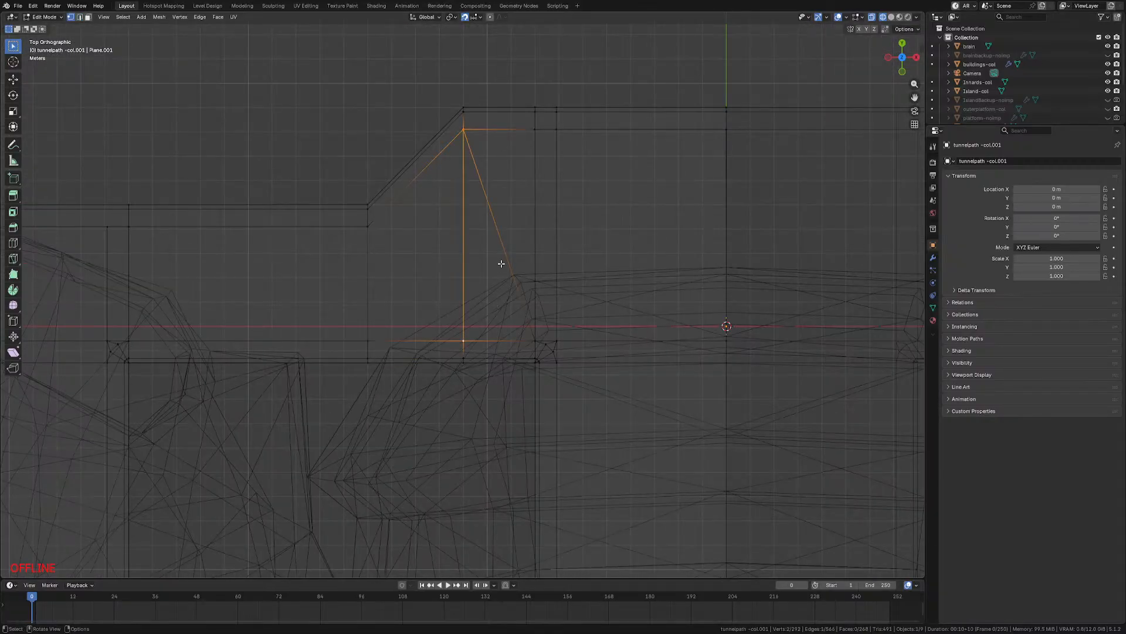
key(ctrl+z)
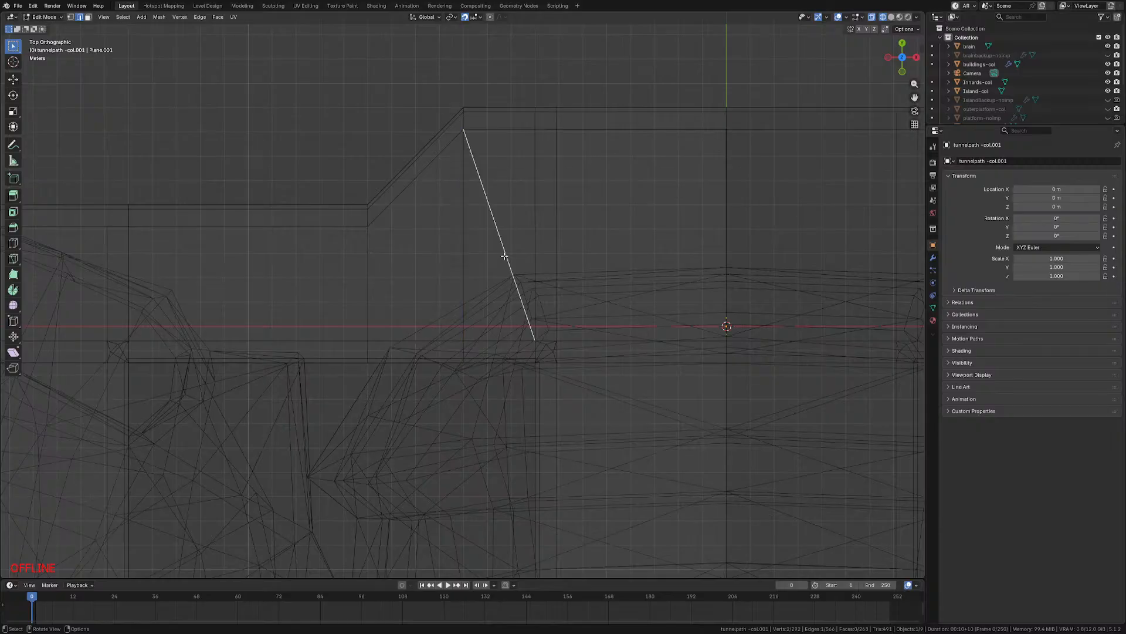
Step: Select the vertical edge loop at the outer corner in front view and adjust its misaligned edges
key(z)
click(621, 256)
mouse_move(620, 256)
middle_down()
mouse_move(573, 188)
mouse_move(523, 174)
mouse_move(515, 202)
middle_up()
key(KP_7)
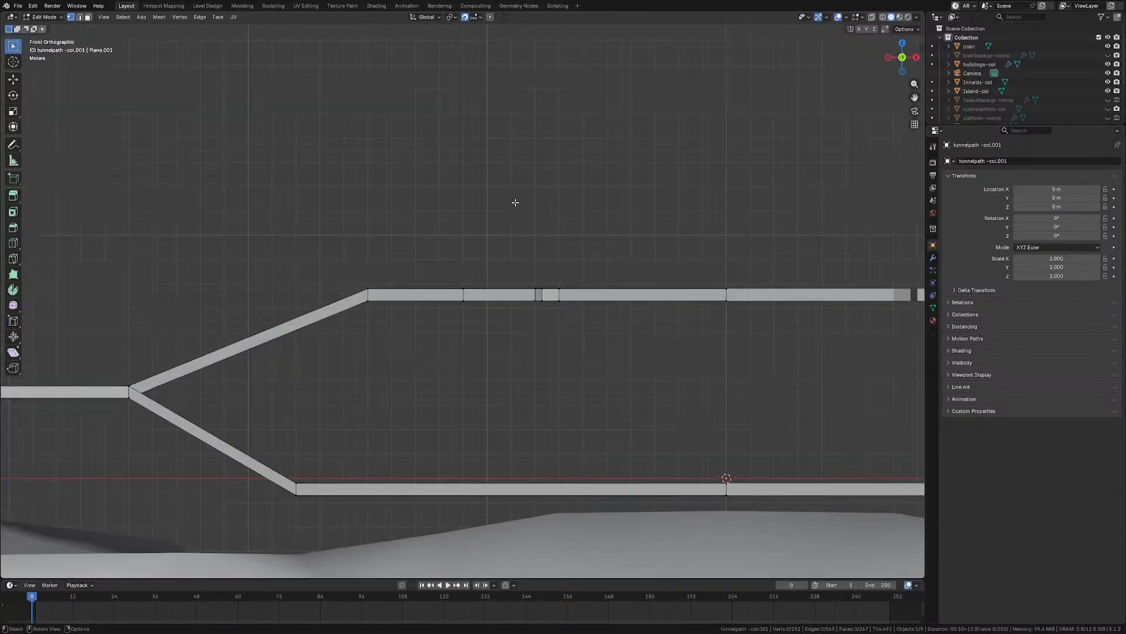
key(KP_1)
key(z)
click(450, 218)
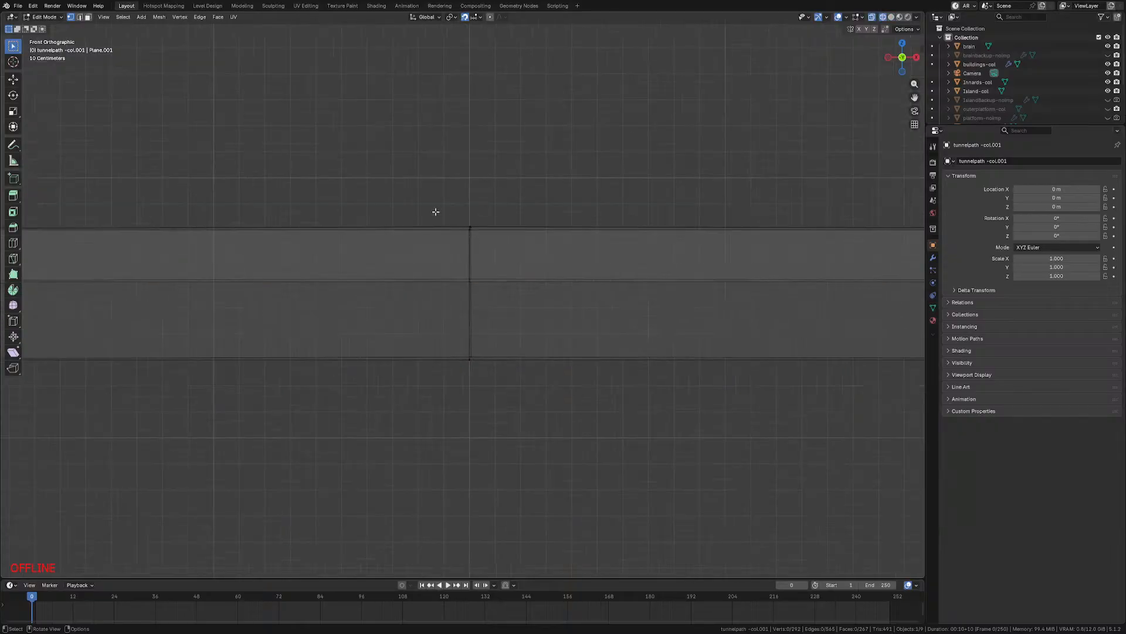
key(2)
alt+click(470, 294)
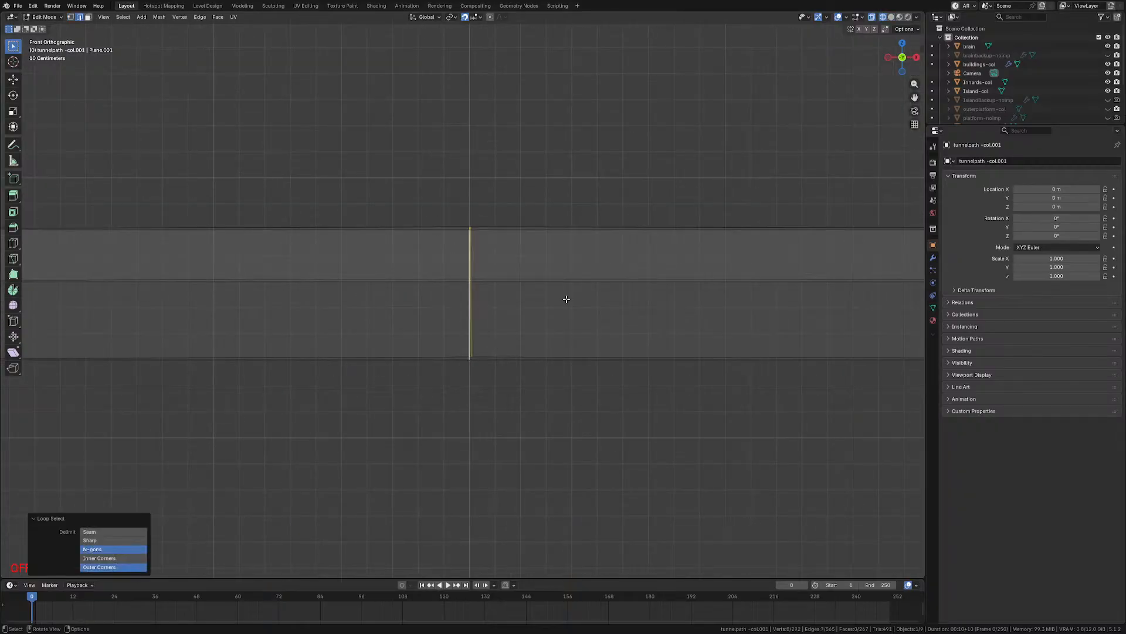
middle_drag(485, 281, 488, 282)
key(KP_1)
key(KP_Decimal)
scroll(474, 347, up, 5)
key(g)
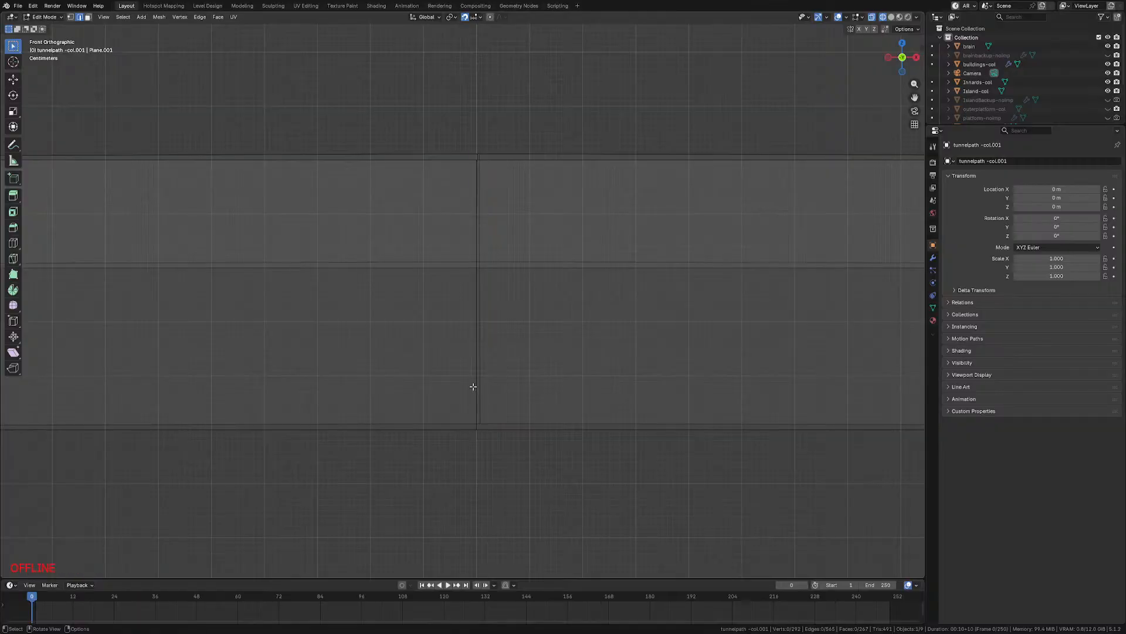
click(570, 360)
Step: Move the misaligned vertical edge -0.006 m along X and rotate it by 0.152° in front view
key(g)
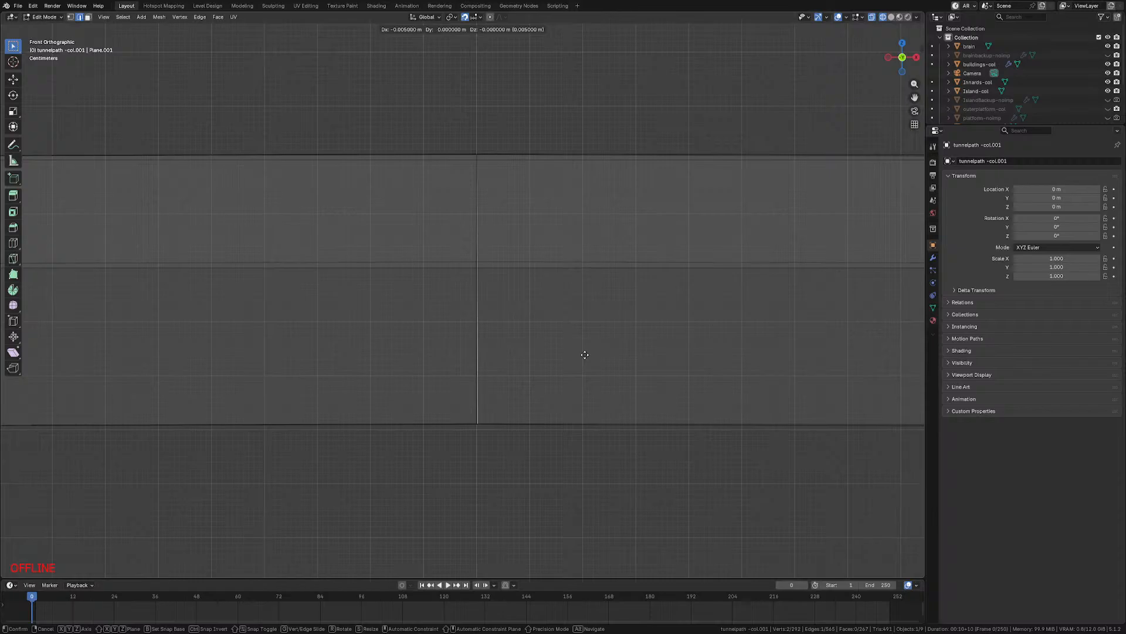
click(585, 354)
key(r)
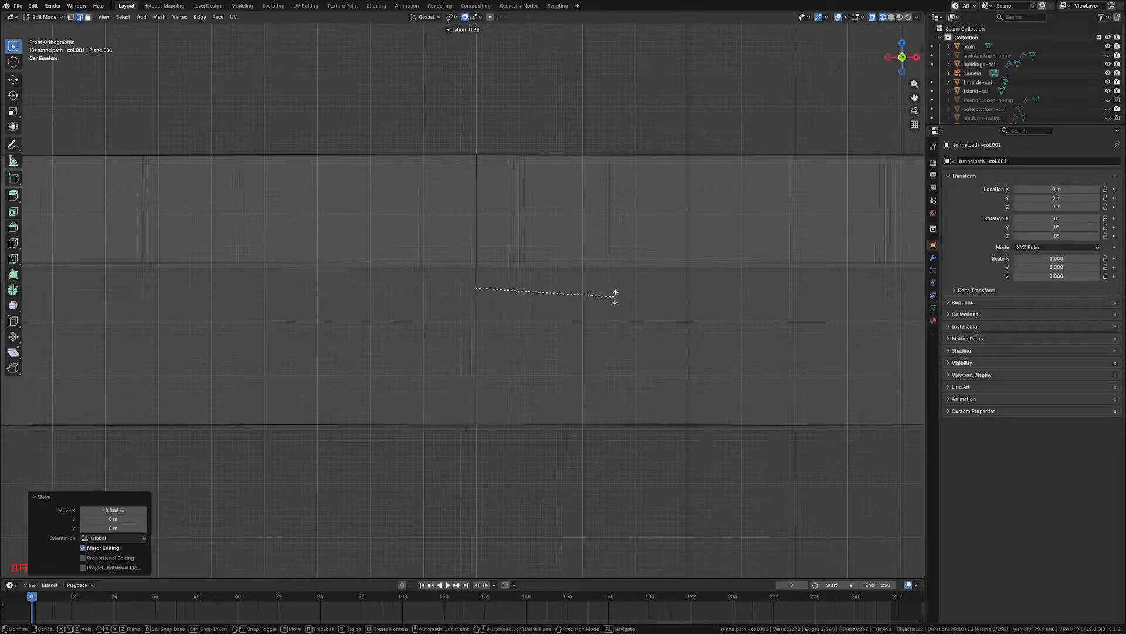
click(610, 296)
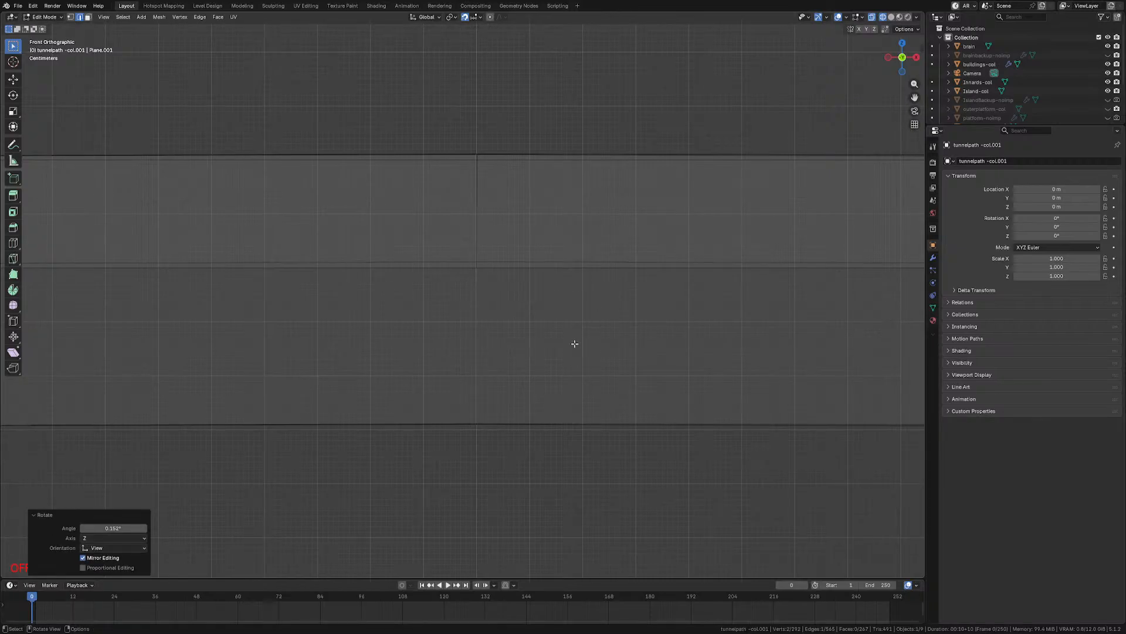
Step: Select the straightened edge loop at the raised section's outer corner in top view and check it in perspective
key(a)
click(385, 65)
middle_drag(385, 65, 388, 222)
key(KP_7)
scroll(388, 223, down, 5)
drag(448, 156, 479, 389)
key(ctrl+e)
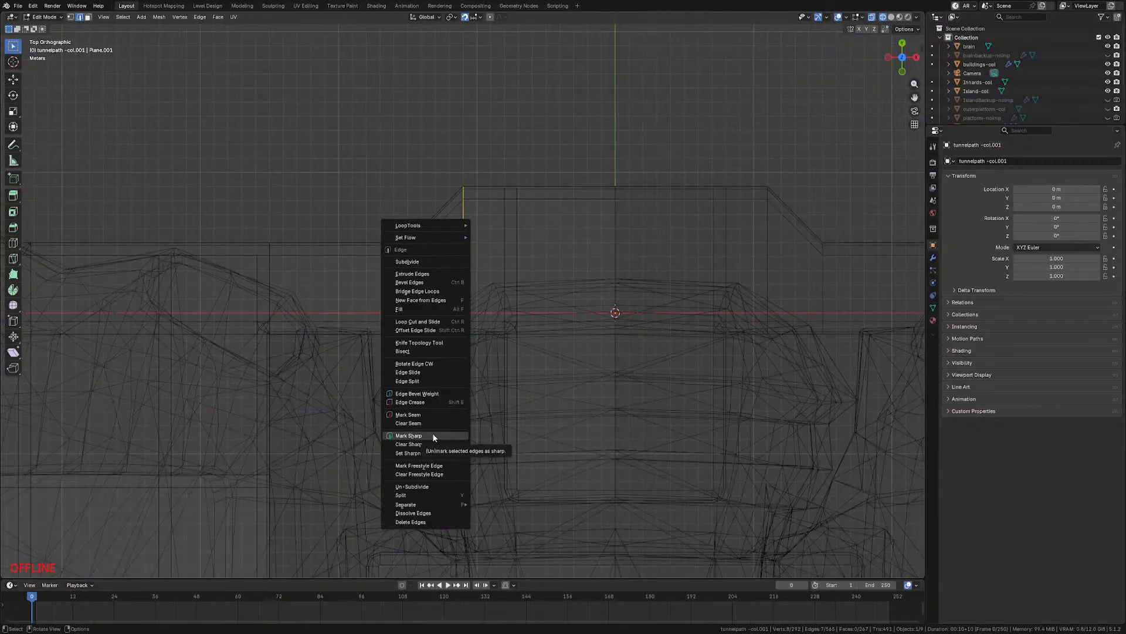
middle_drag(349, 291, 374, 213)
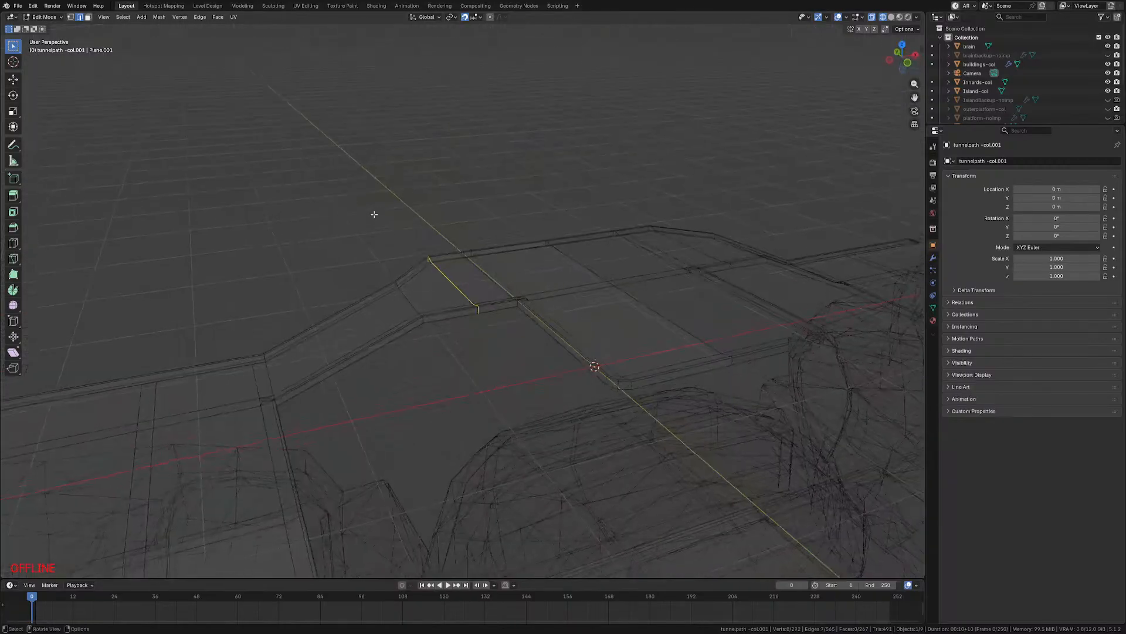
Step: Leave mesh editing and examine the whole tunnel path from above in solid shading
key(Tab)
click(334, 224)
key(KP_7)
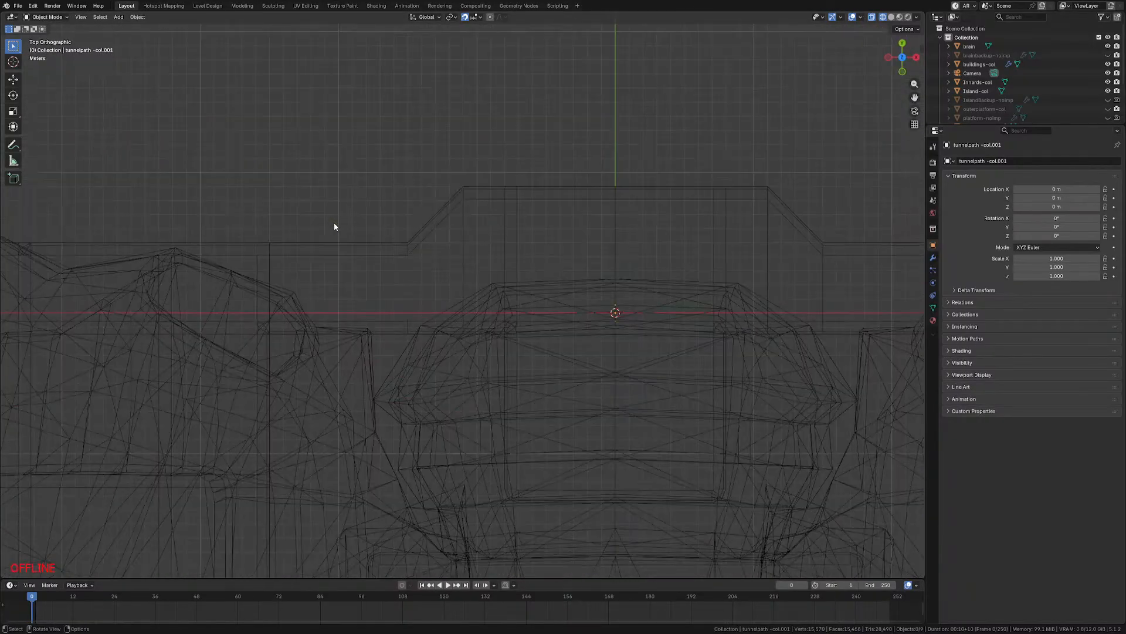
mouse_move(335, 226)
middle_down()
mouse_move(374, 267)
mouse_move(432, 295)
middle_up()
key(shift+z)
scroll(438, 333, up, 4)
key(KP_7)
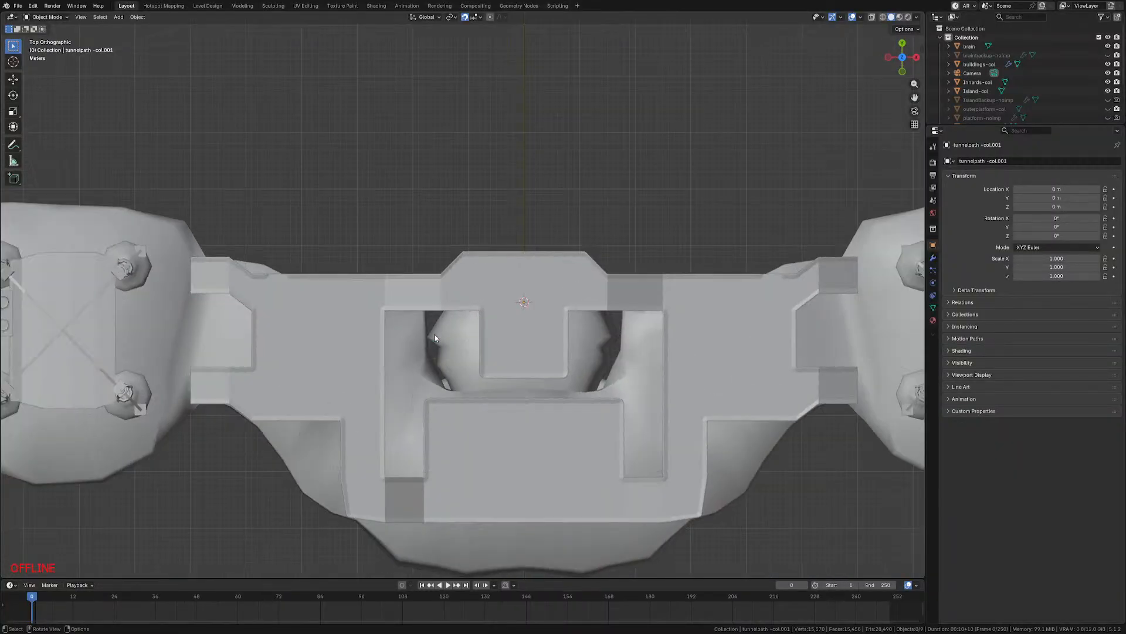
scroll(436, 338, up, 6)
shift+middle_drag(474, 347, 473, 370)
Step: Reopen the tunnel path mesh for editing and examine the outer corner's edge loops in top and front view
click(445, 338)
key(Tab)
scroll(443, 337, up, 4)
key(z)
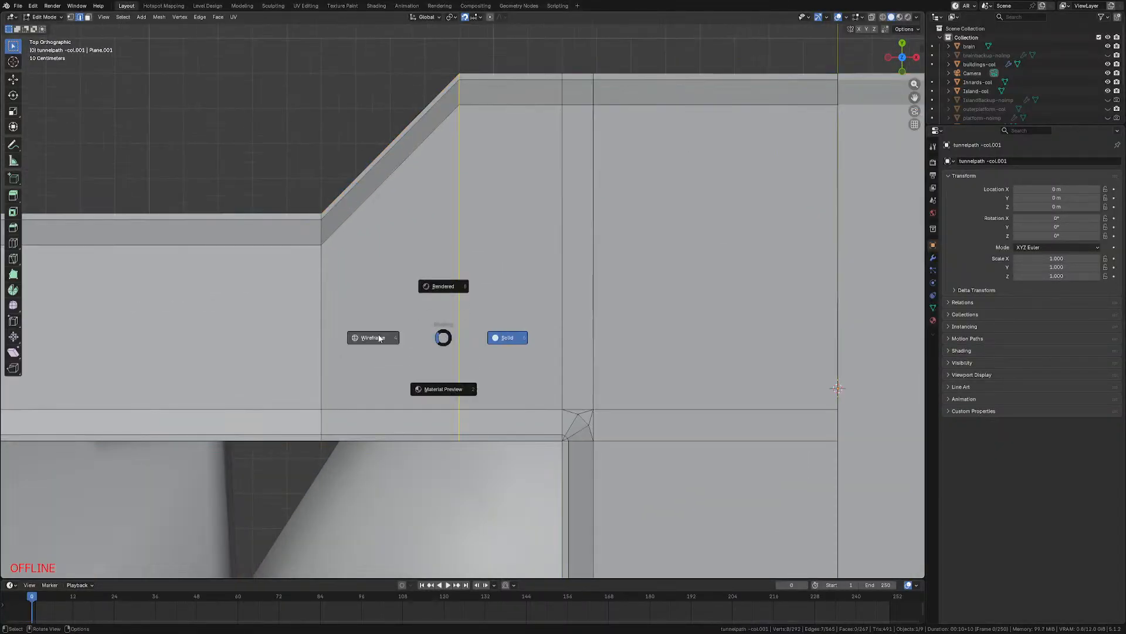
click(417, 339)
alt+click(332, 334)
click(415, 321)
middle_drag(384, 308, 502, 285)
key(KP_1)
key(grave)
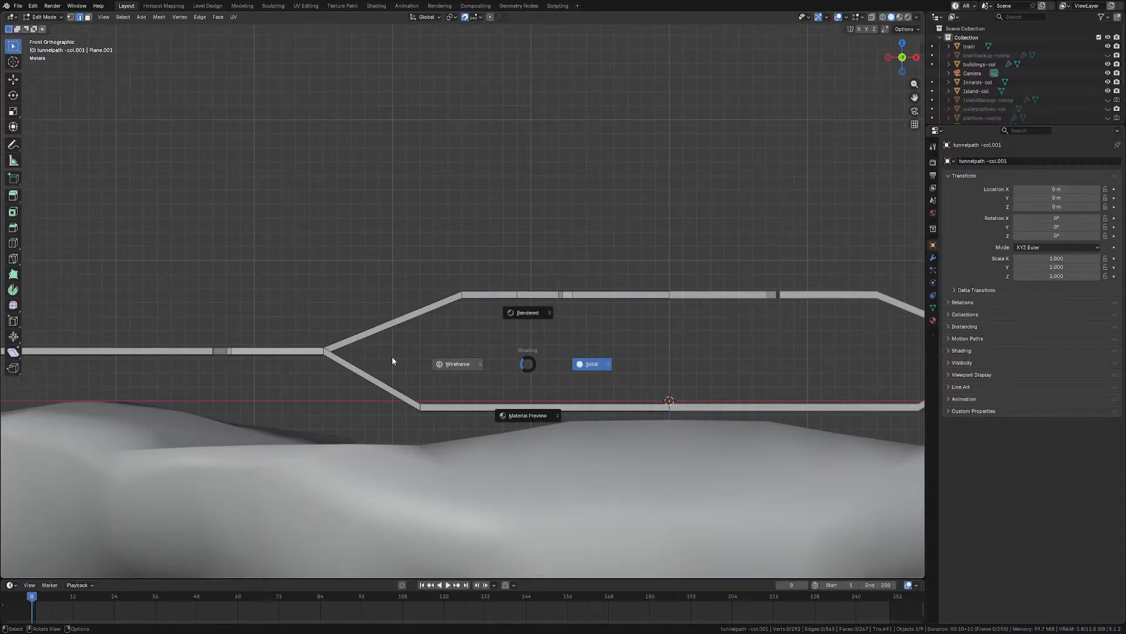
click(389, 360)
key(shift+z)
Step: Add three separate loop cuts across the outer border strip, sliding each one close to the end of an inner edge loop
mouse_move(363, 398)
middle_down()
mouse_move(528, 438)
mouse_move(616, 399)
middle_up()
key(KP_7)
scroll(616, 399, up, 5)
key(ctrl+r)
click(432, 269)
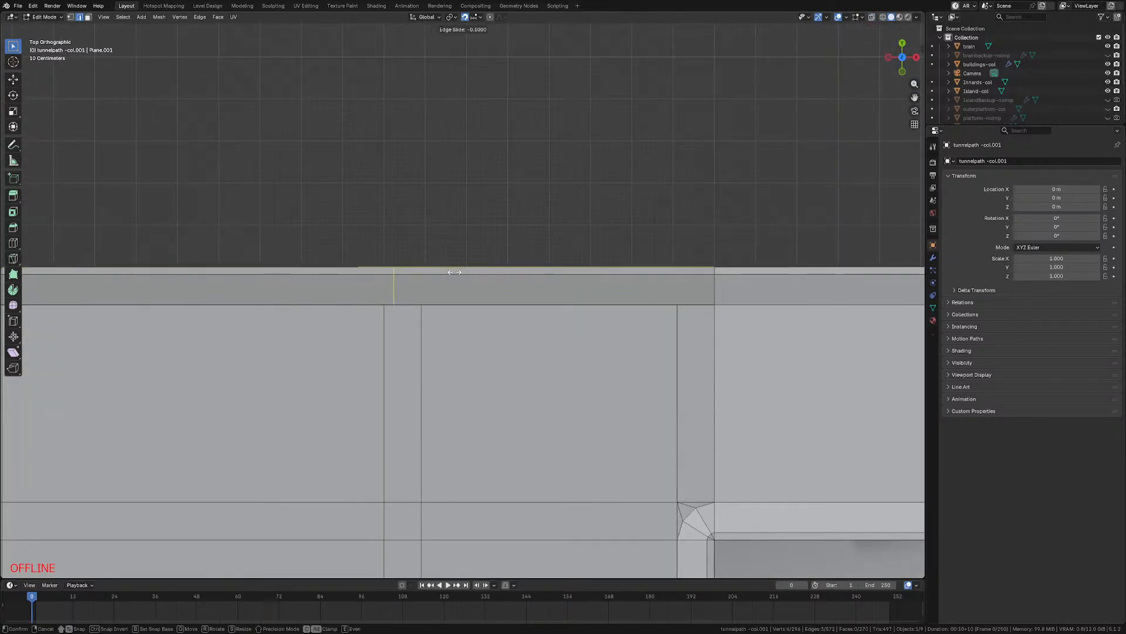
click(451, 272)
key(ctrl+r)
click(554, 277)
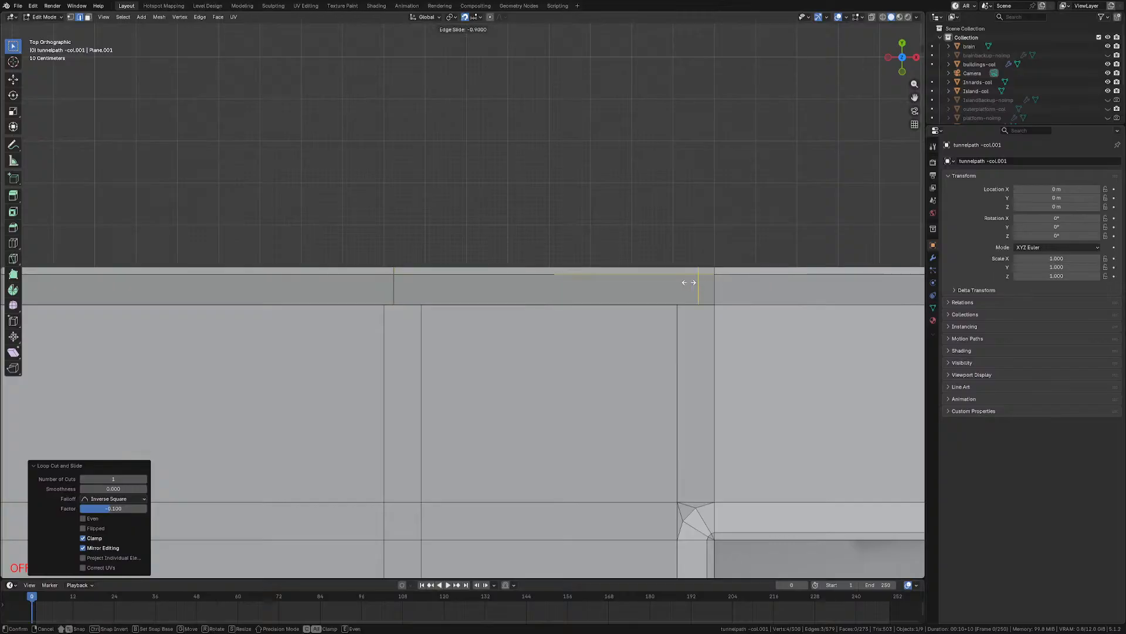
click(686, 282)
key(ctrl+r)
click(531, 275)
click(413, 282)
Step: Move the third cut along X in wireframe view until it lines up with its inner edge loop
scroll(413, 282, up, 8)
key(z)
key(g)
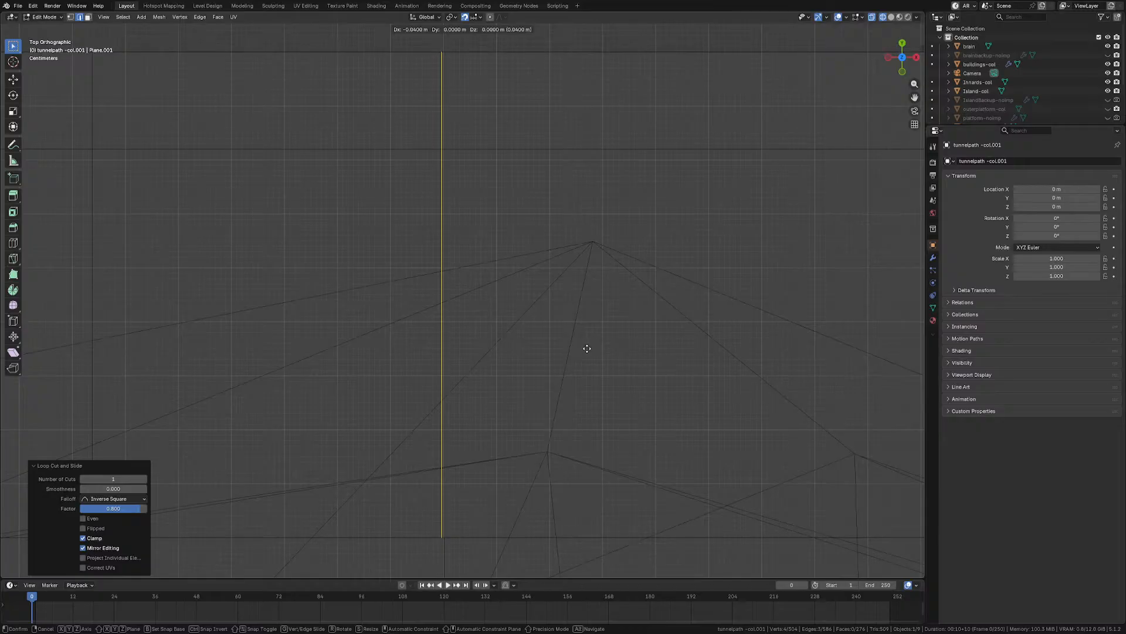
click(589, 347)
key(g)
key(x)
click(564, 347)
Step: Select the next cut on the border strip and move it along X into line with its inner edge loop
scroll(470, 347, down, 9)
shift+middle_drag(379, 346, 470, 326)
alt+click(485, 277)
scroll(556, 310, up, 6)
scroll(556, 310, up, 5)
key(g)
key(x)
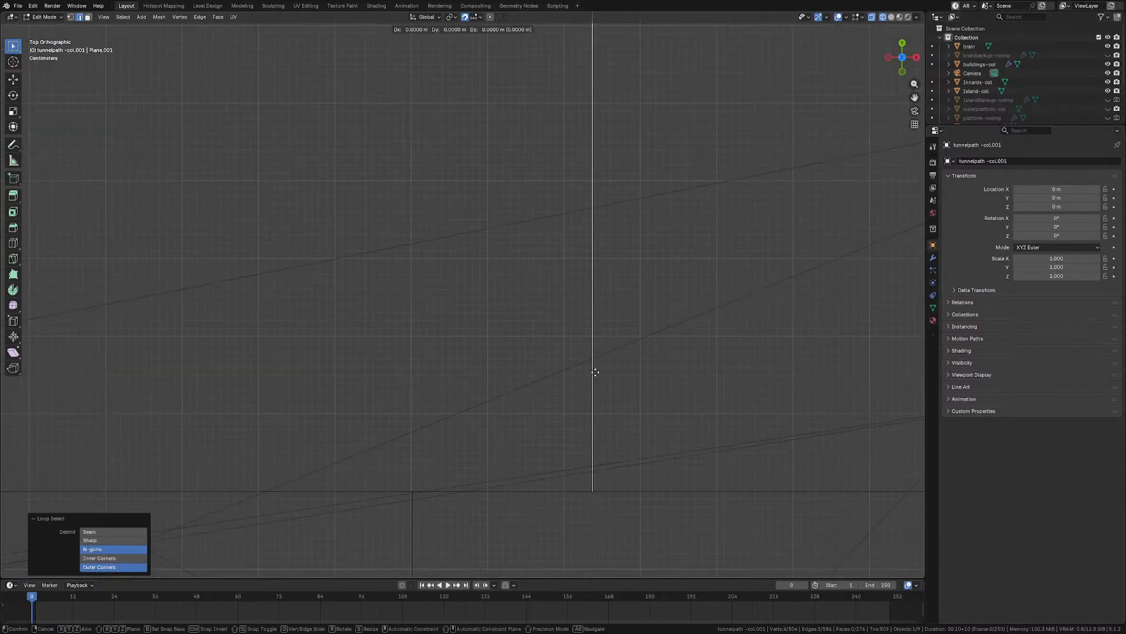
click(56, 375)
Step: Move the remaining border cut -0.12 m along X and fine-tune it onto its inner edge loop
scroll(684, 340, down, 5)
scroll(563, 314, up, 4)
scroll(433, 322, up, 4)
alt+click(341, 344)
shift+middle_drag(327, 346, 392, 332)
scroll(438, 332, up, 5)
key(g)
key(x)
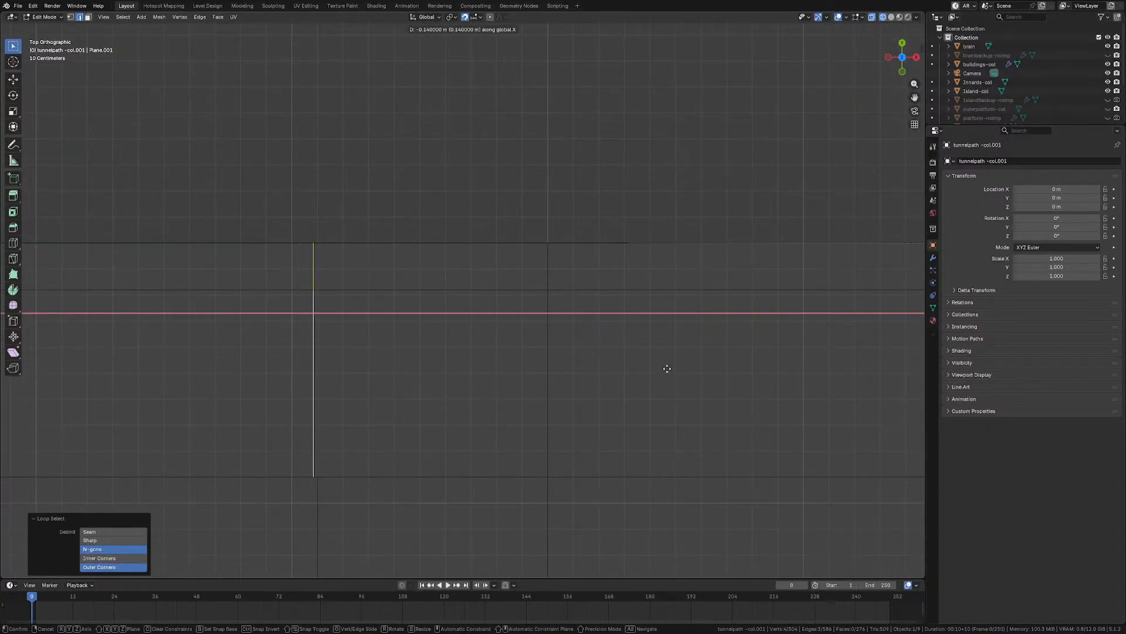
click(704, 375)
key(g)
key(x)
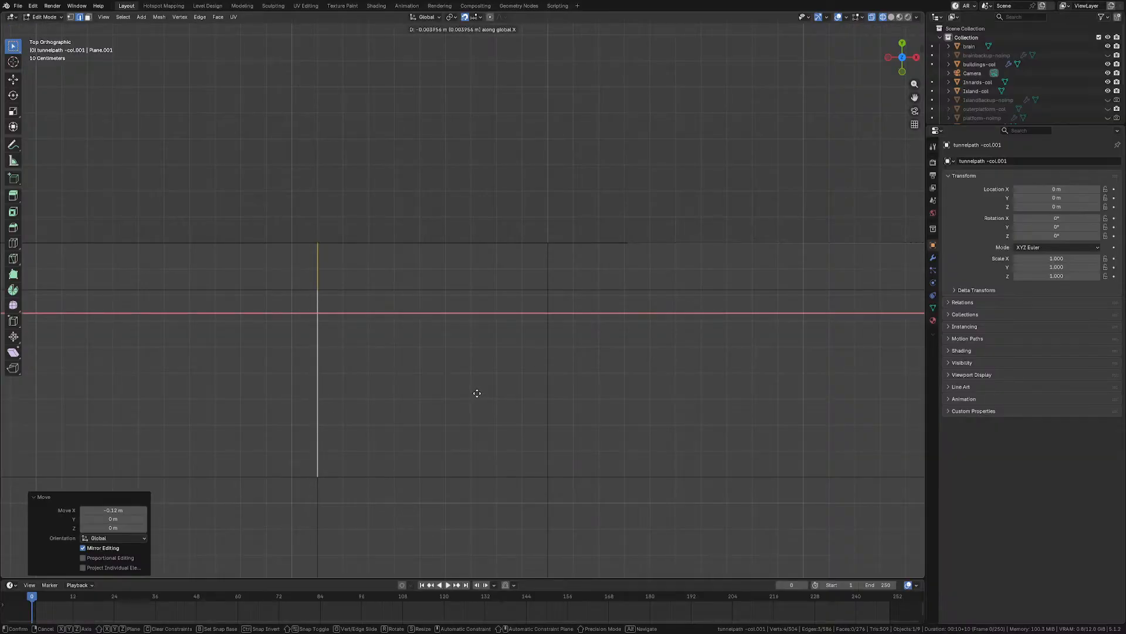
click(477, 393)
Step: Merge all mesh vertices by distance
key(a)
key(m)
click(397, 446)
scroll(362, 424, down, 6)
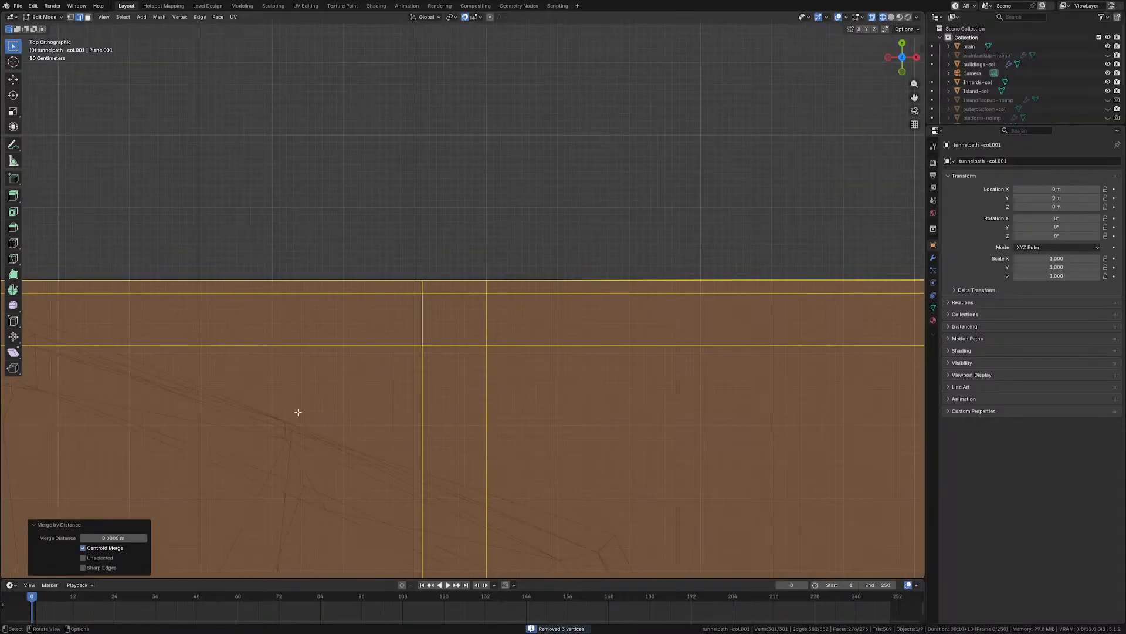
Step: Check the merged vertices along the outer border by selecting them one by one
scroll(362, 424, down, 2)
scroll(467, 334, up, 4)
click(373, 331)
click(334, 327)
click(315, 275)
click(391, 267)
click(395, 257)
click(329, 255)
scroll(393, 331, down, 7)
shift+middle_drag(291, 376, 467, 316)
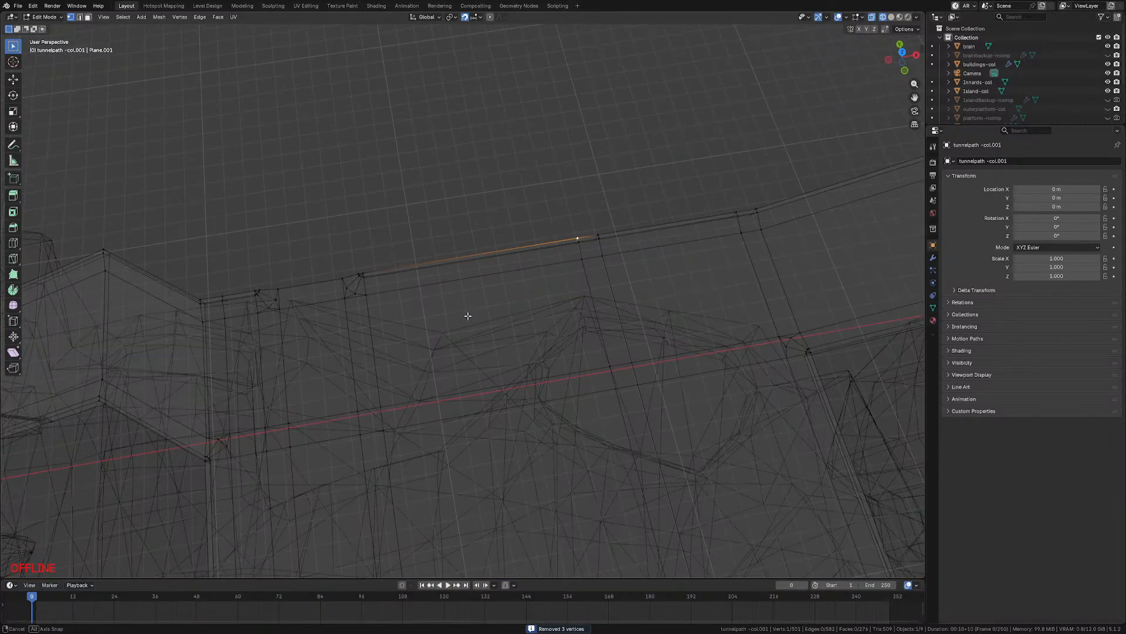
Step: Try to connect the stray vertex on the opposite border's bottom edge to the inner edge loop's end vertex
key(shift+z)
key(KP_7)
shift+middle_drag(183, 535, 541, 330)
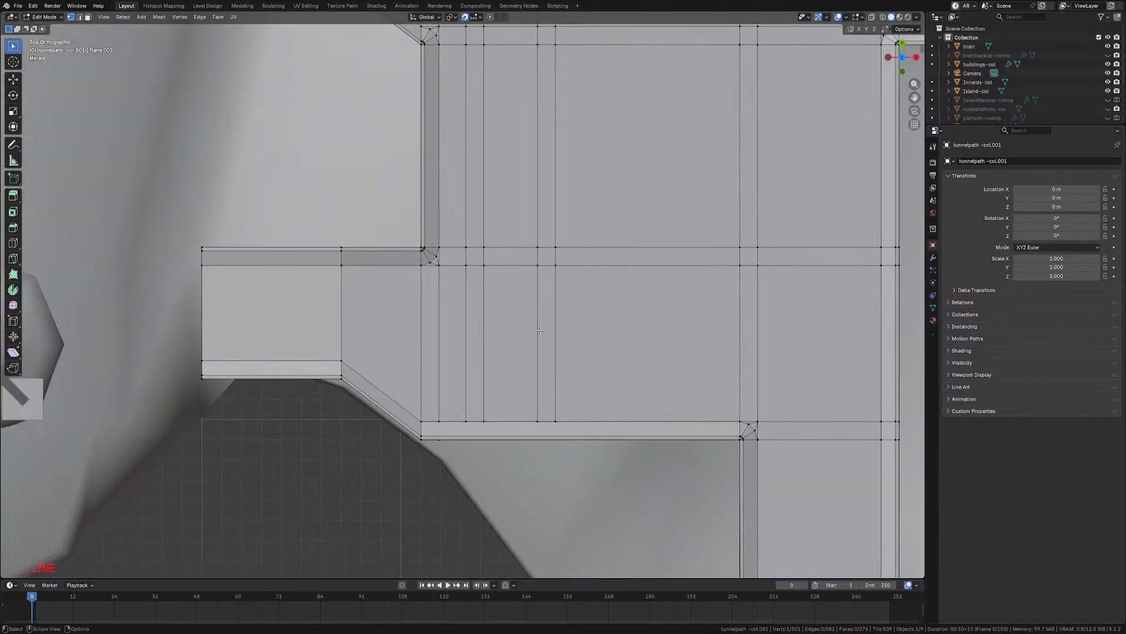
shift+middle_drag(460, 426, 433, 317)
scroll(433, 317, up, 6)
key(shift+z)
click(377, 353)
key(shift+z)
middle_drag(377, 354, 472, 400)
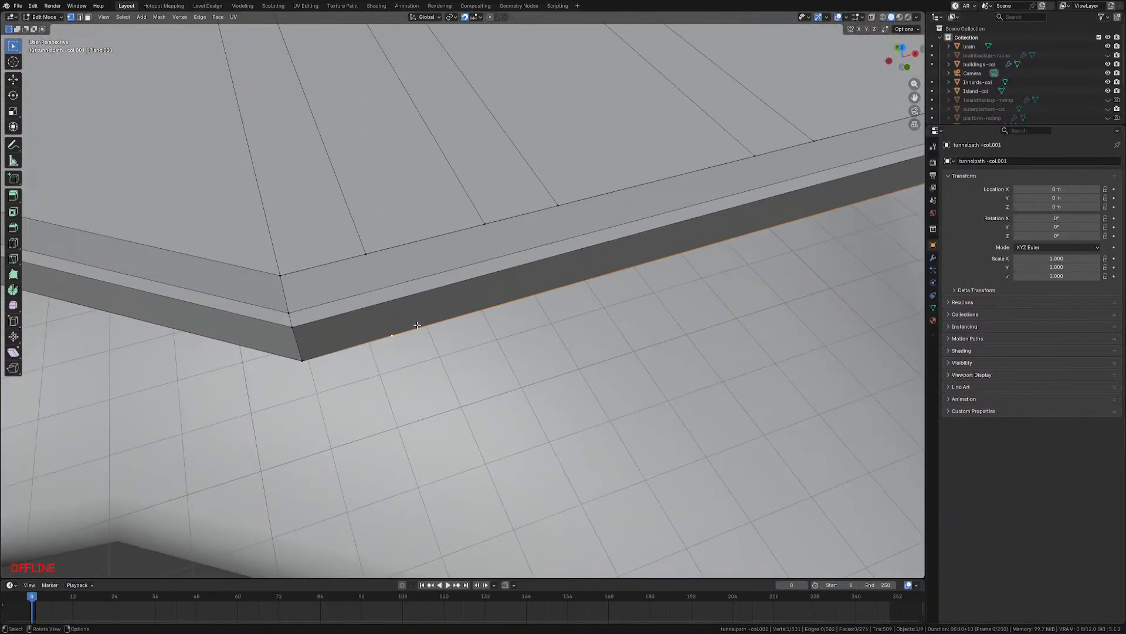
key(j)
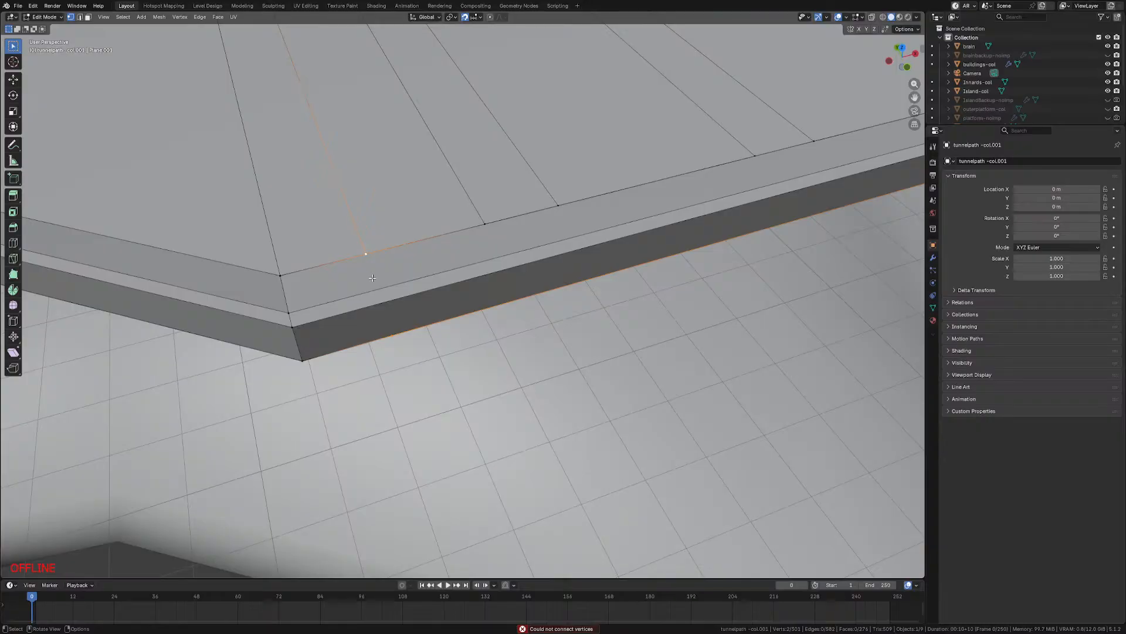
Step: Add five loop cuts across the straight border strip beside the angled corner
middle_drag(372, 277, 669, 266)
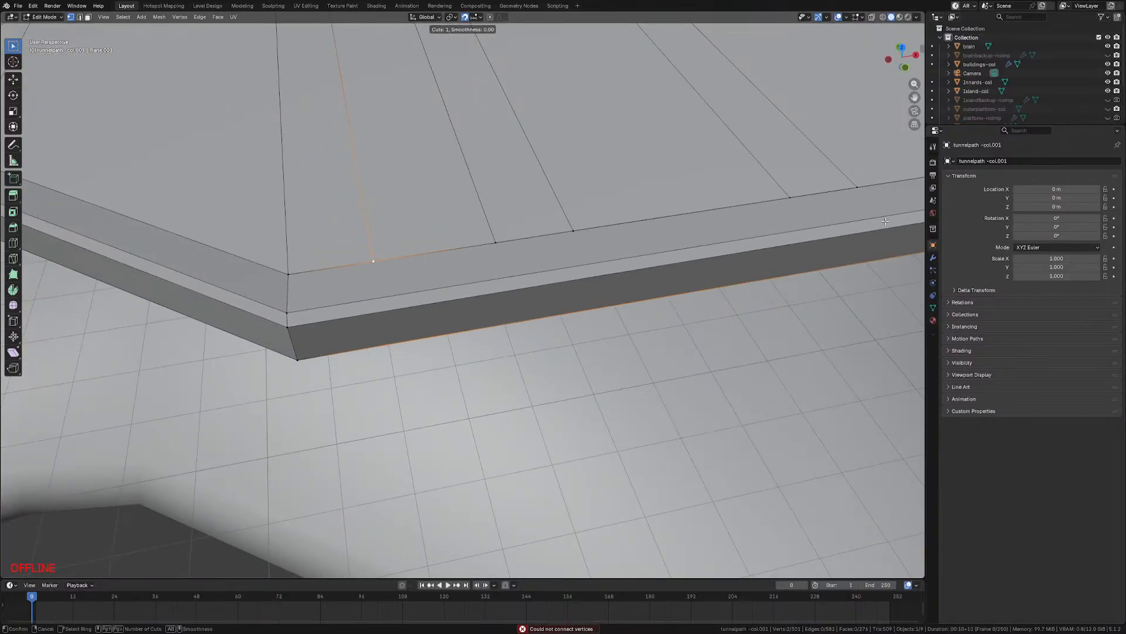
scroll(668, 266, down, 4)
key(ctrl+r)
scroll(645, 265, up, 3)
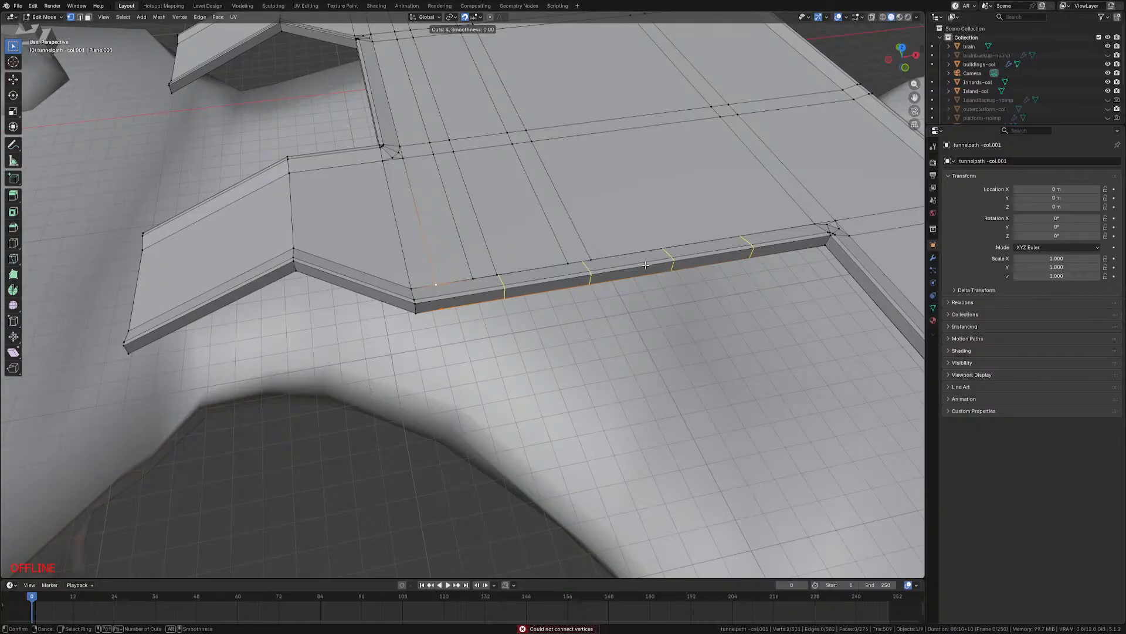
click(646, 266)
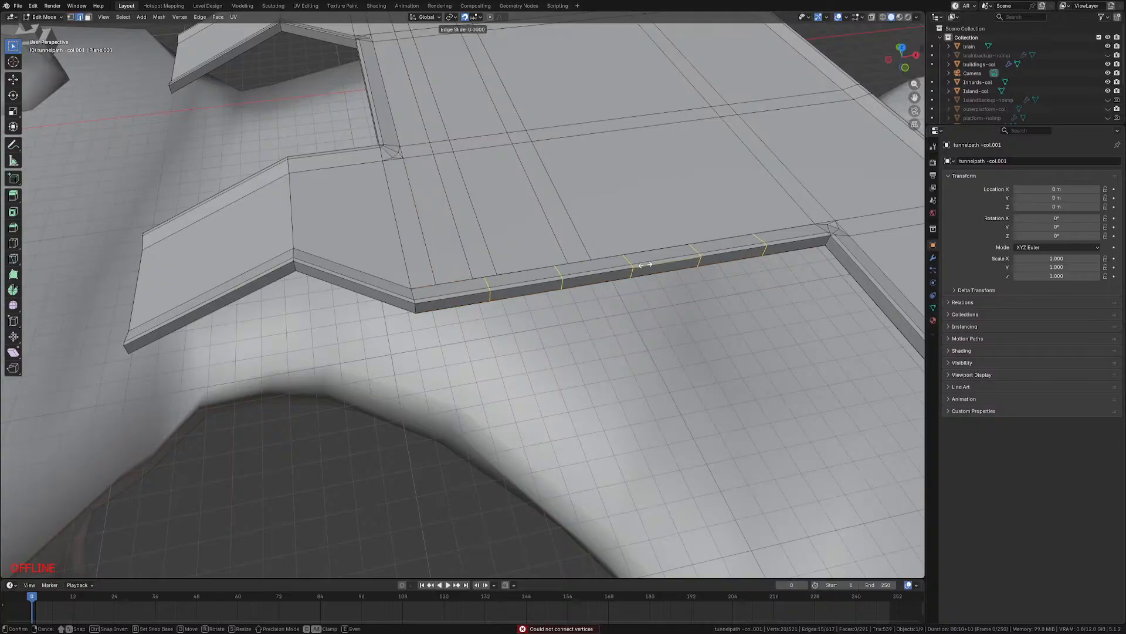
click(602, 274)
Step: Scale the five cuts to 0.3 along X and move them -1 m along X in top view
text(sx.3)
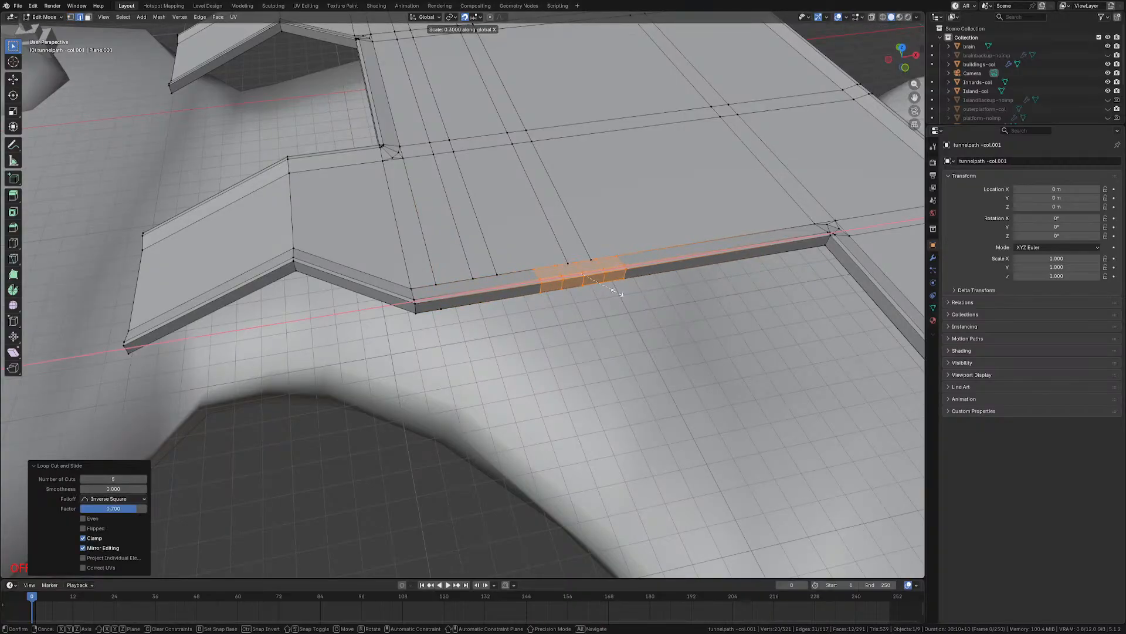
key(Return)
key(KP_7)
key(KP_Decimal)
scroll(617, 292, down, 3)
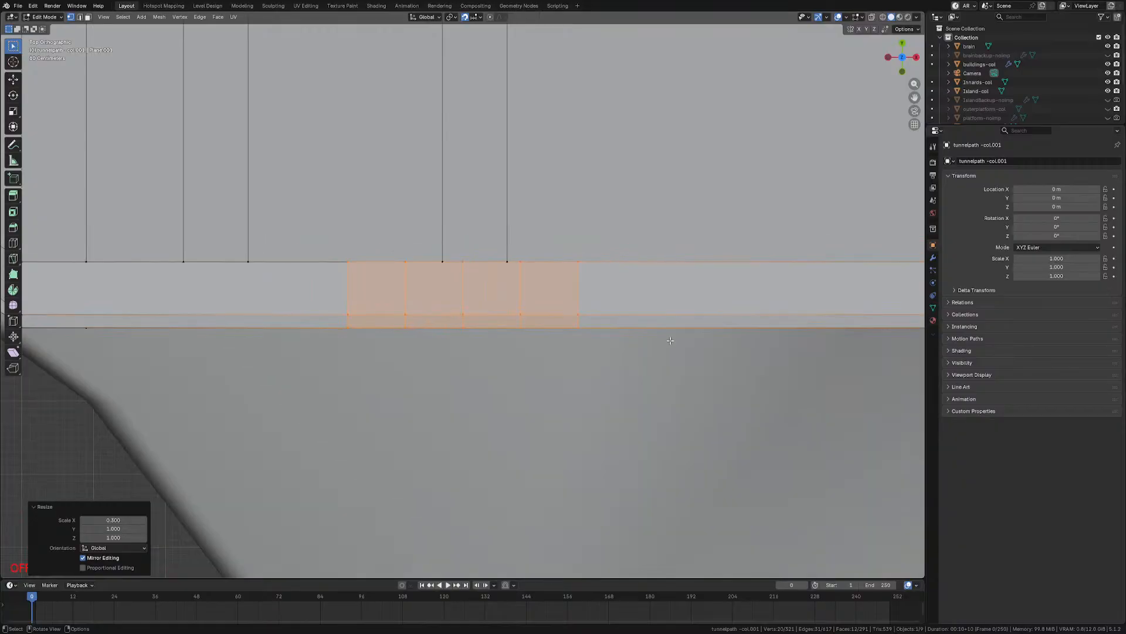
key(g)
click(602, 338)
scroll(598, 335, up, 5)
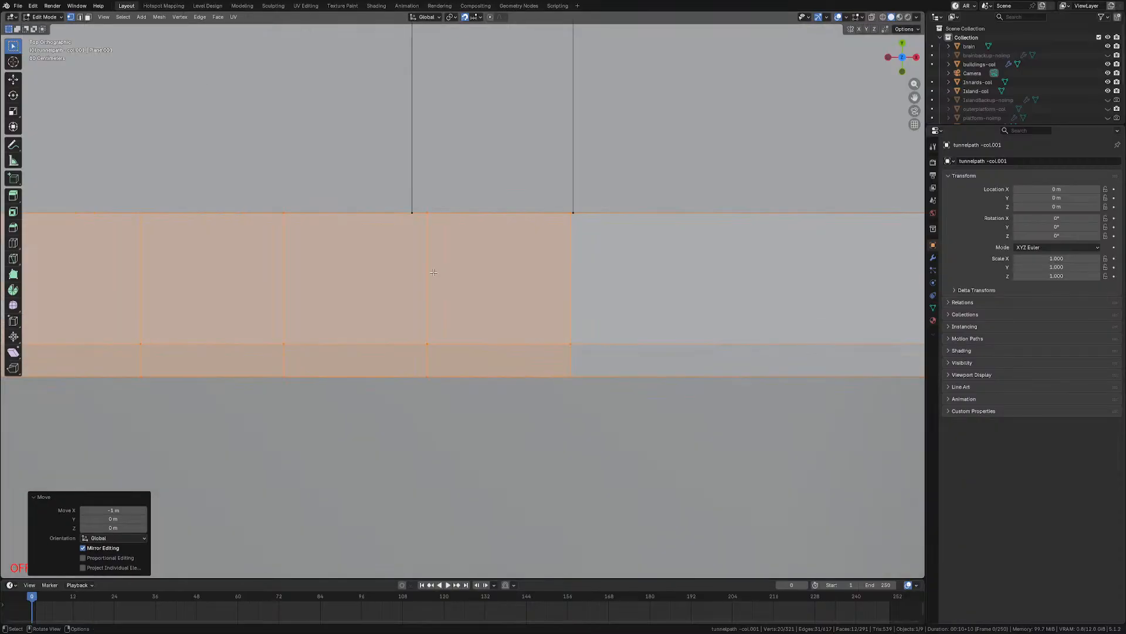
Step: Move the cut at the positive X end 0.02 m along X toward its inner edge loop
key(2)
alt+click(571, 288)
key(z)
key(4)
key(g)
click(674, 298)
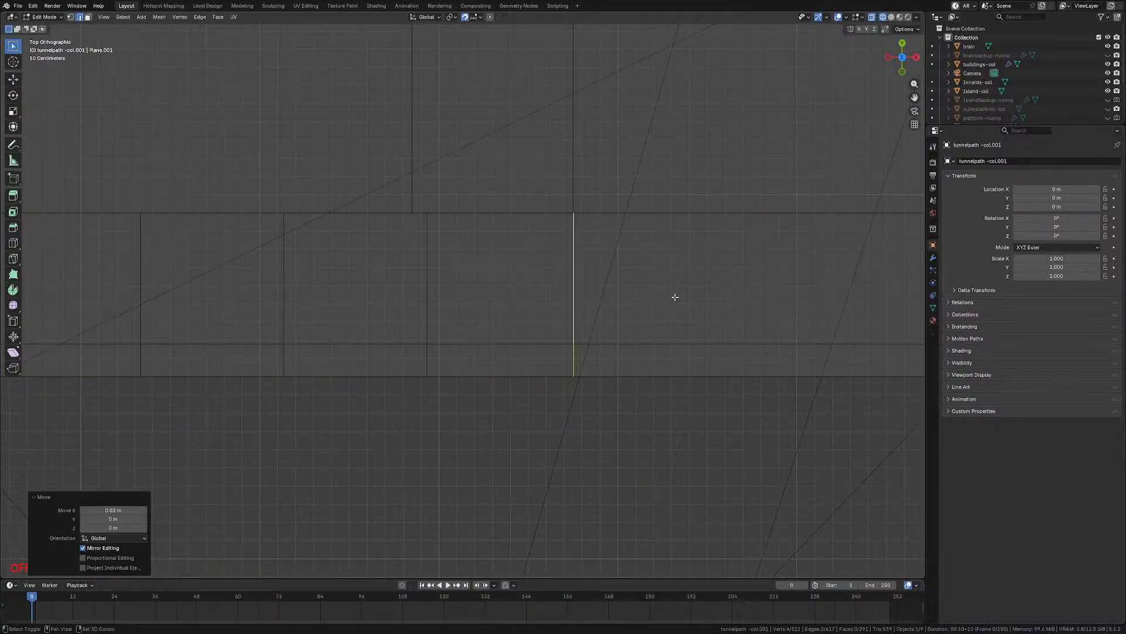
Step: Move the neighbouring cut -0.1 m along X and fine-tune it onto its inner edge loop
alt+click(430, 255)
key(g)
click(559, 283)
key(g)
key(x)
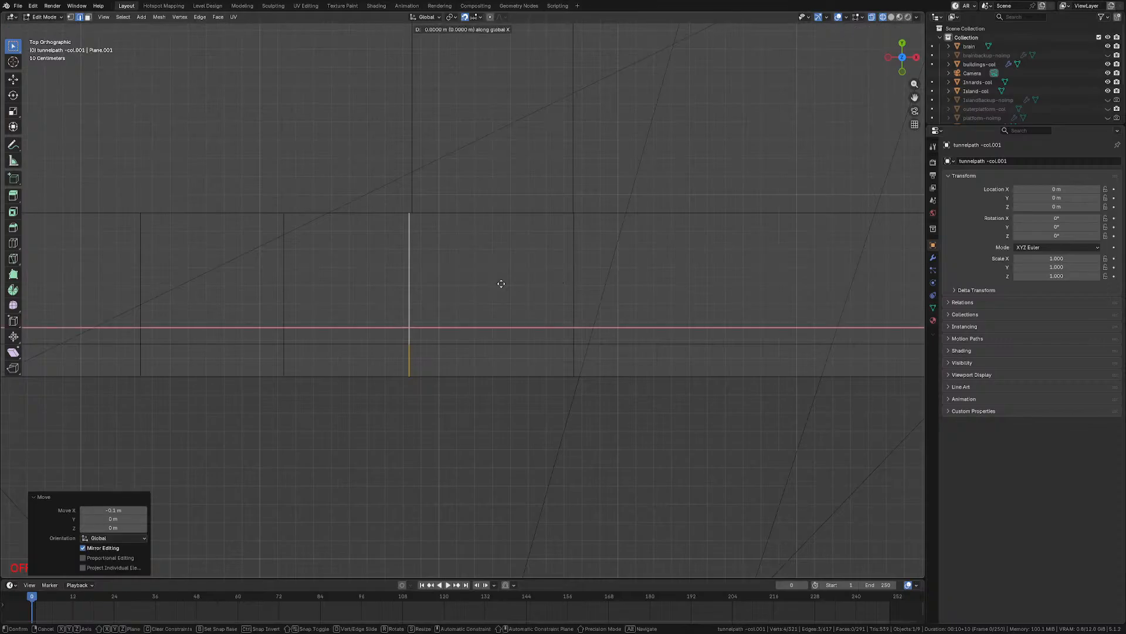
ctrl+click(530, 285)
Step: Nudge the cut at the positive X end about -0.003 m along X to align it exactly
alt+click(646, 266)
key(g)
key(x)
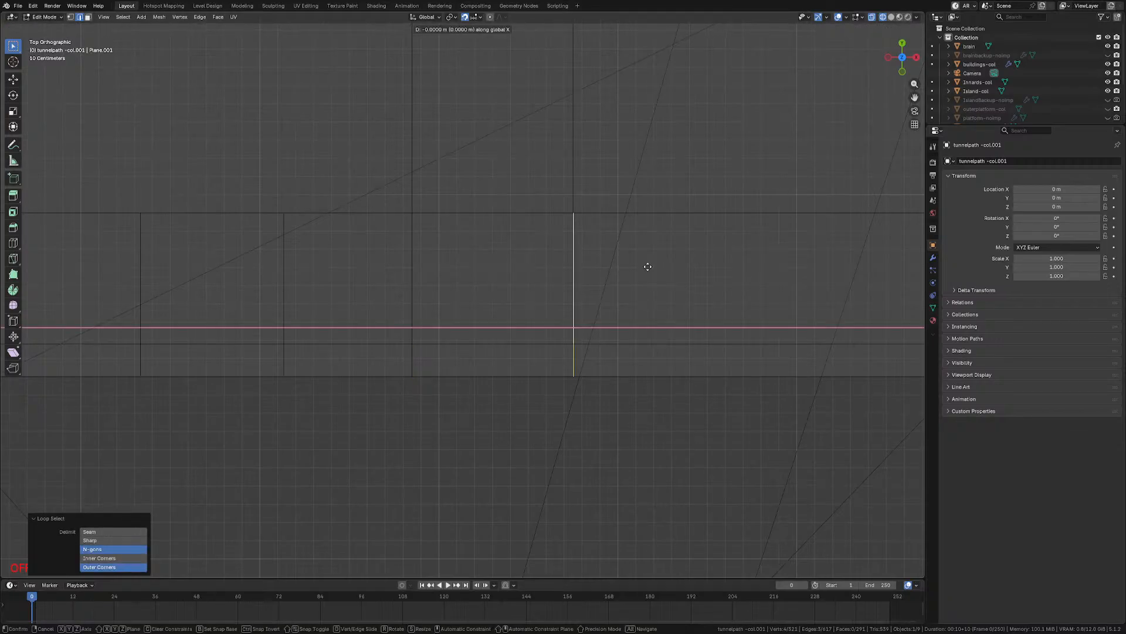
click(638, 270)
Step: Select the three remaining unaligned cuts together and move them -2.1 m along X
scroll(651, 293, down, 6)
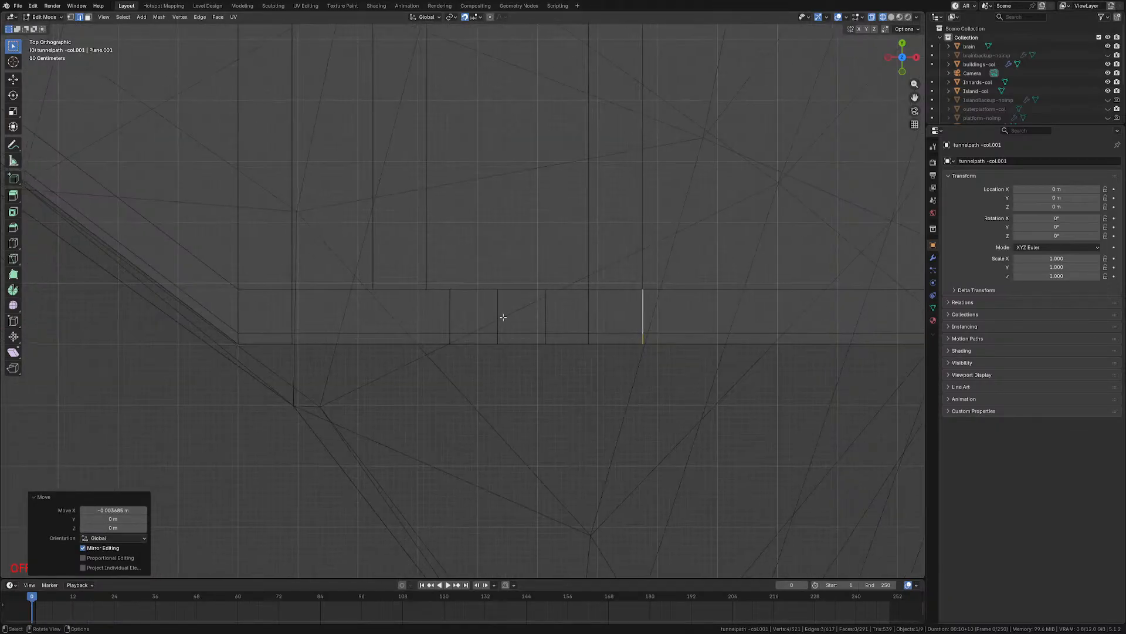
alt+shift+click(456, 311)
alt+shift+click(503, 310)
alt+shift+click(537, 311)
alt+shift+click(646, 316)
key(g)
key(x)
click(661, 309)
Step: Move the nearest of the three cuts 0.11 m along X and fine-tune it onto its inner edge loop
scroll(601, 322, up, 8)
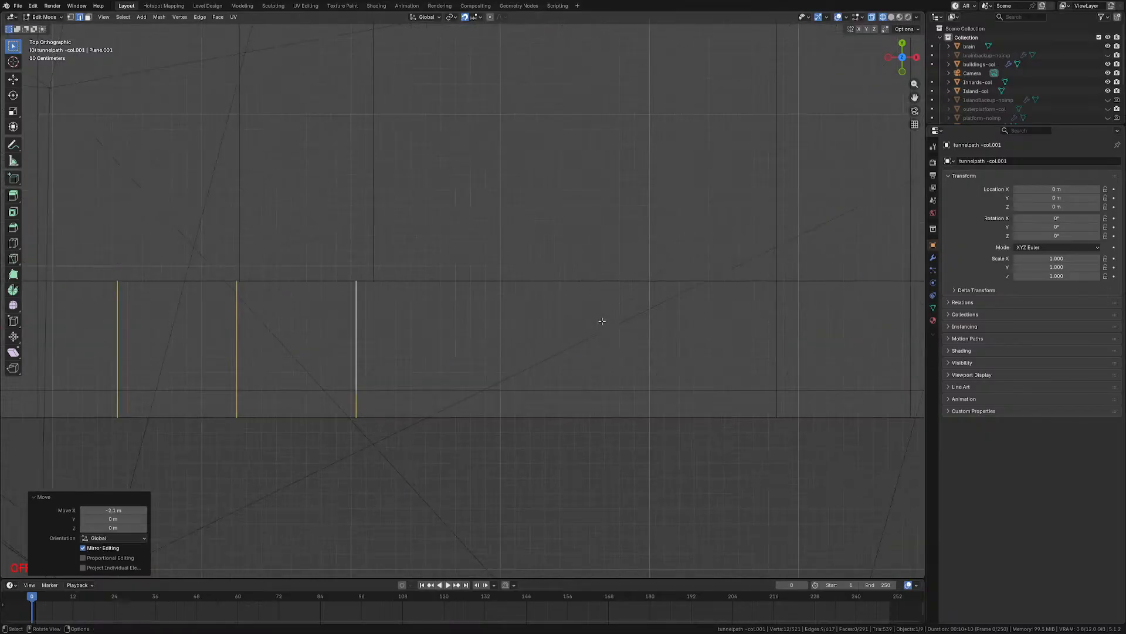
alt+click(364, 328)
key(g)
key(x)
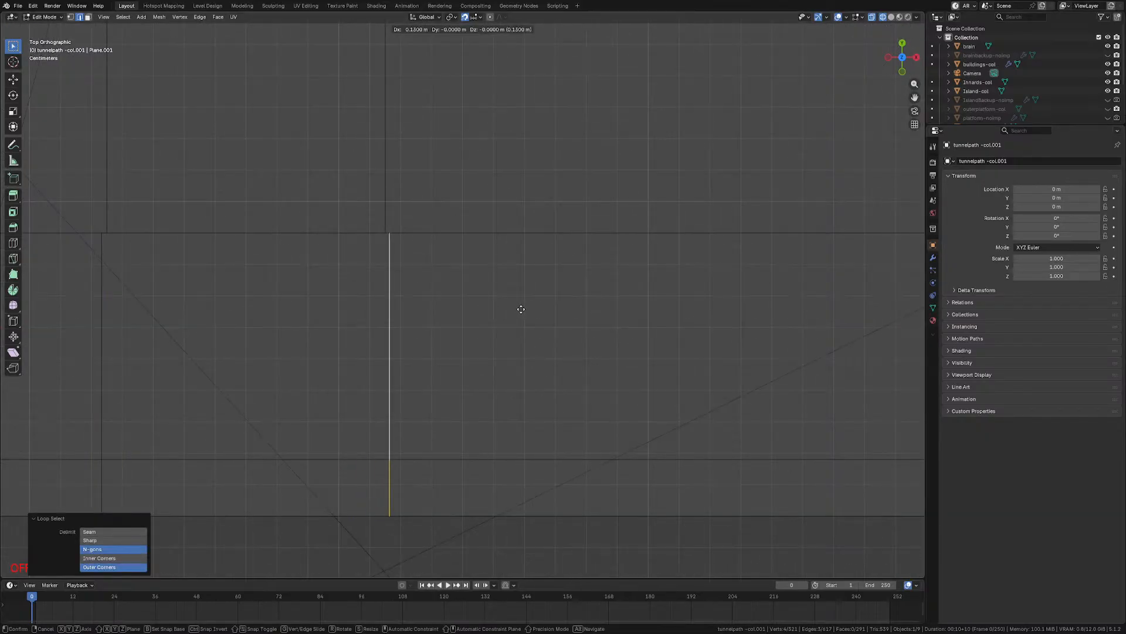
click(518, 309)
shift+middle_drag(445, 344, 506, 338)
key(g)
key(x)
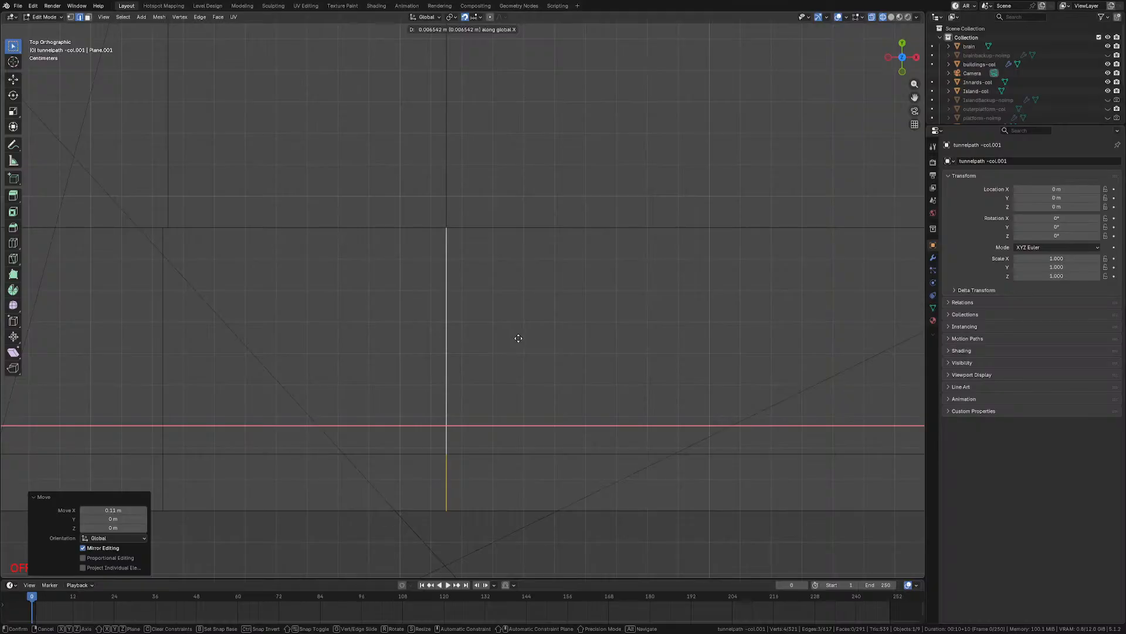
click(518, 338)
Step: Move the middle of the three cuts along X into line with its inner edge loop
scroll(511, 337, down, 7)
shift+middle_drag(397, 312, 538, 317)
alt+click(534, 313)
scroll(581, 313, up, 5)
key(g)
key(x)
click(648, 322)
Step: Move the last cut, nearest the angled corner, about -0.533 m along X onto its inner edge loop and check the alignment
alt+click(434, 335)
key(g)
key(x)
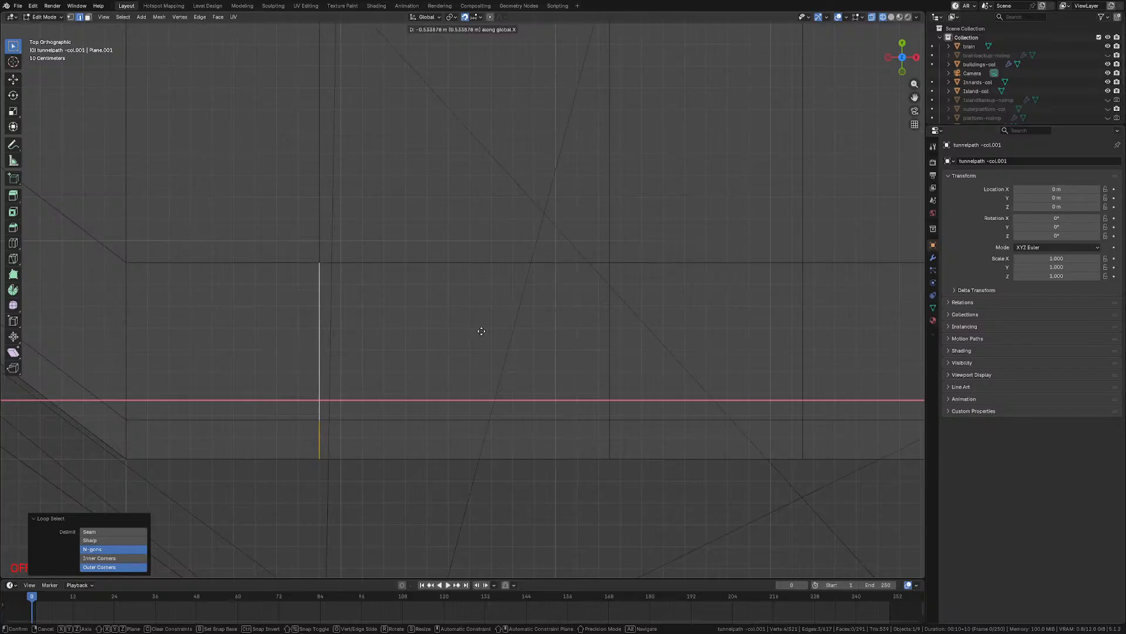
click(481, 331)
key(z)
click(585, 330)
scroll(515, 361, down, 7)
scroll(515, 361, up, 7)
key(z)
click(425, 364)
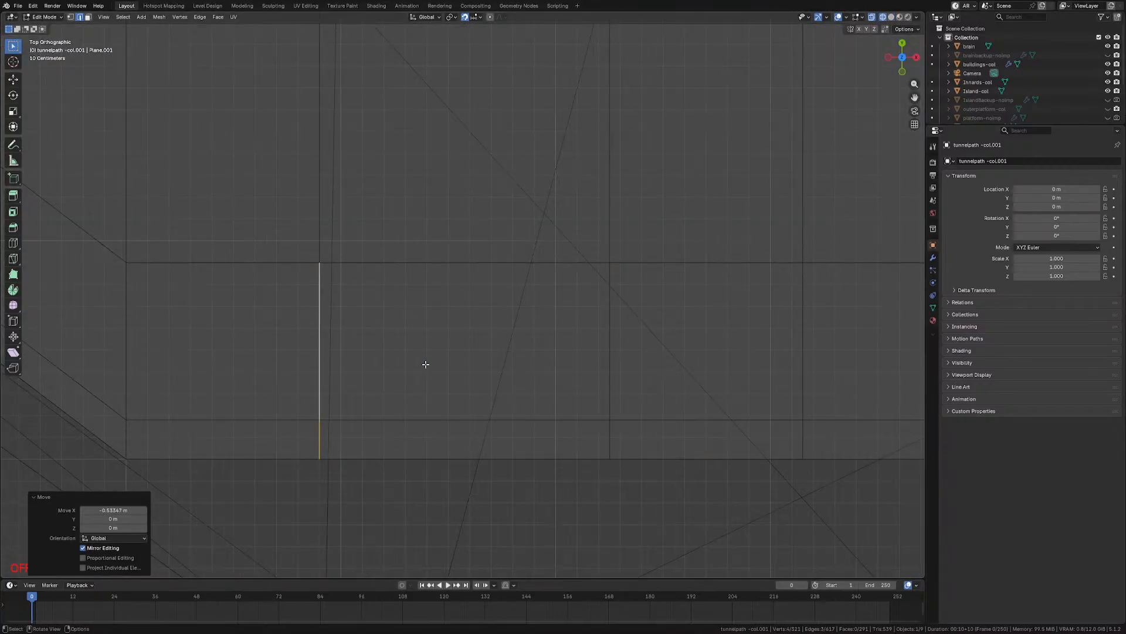
key(1)
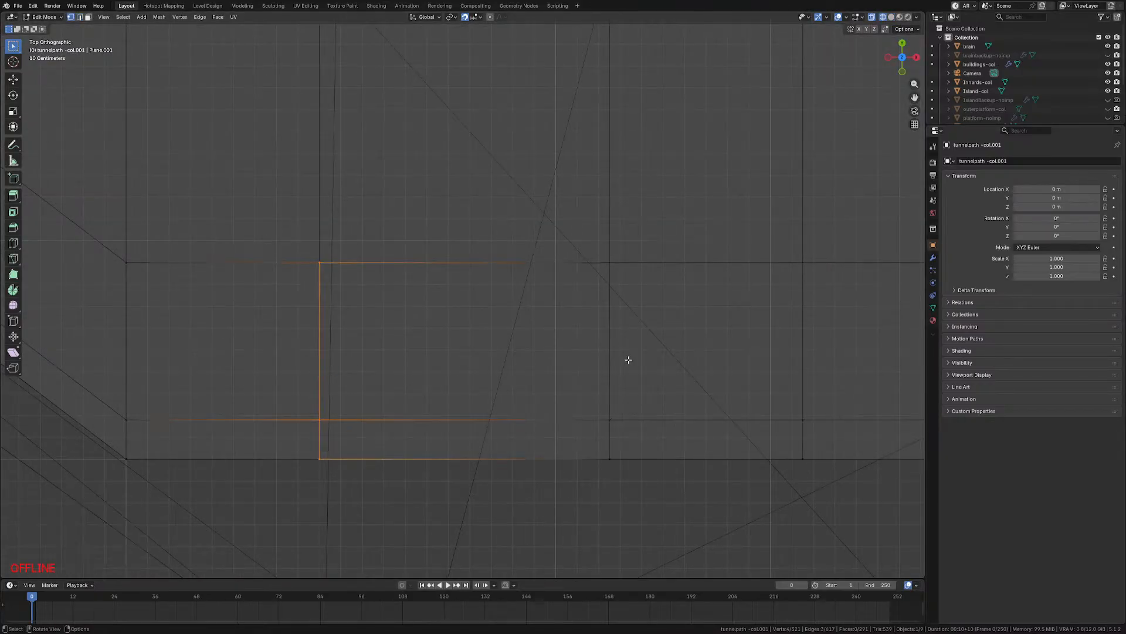
Step: Add the two neighbouring border cuts to the selected cut and snap all three to the grid
alt+shift+click(631, 375)
alt+shift+click(808, 348)
key(shift+s)
click(752, 379)
right_click(754, 380)
mouse_move(728, 542)
click(800, 537)
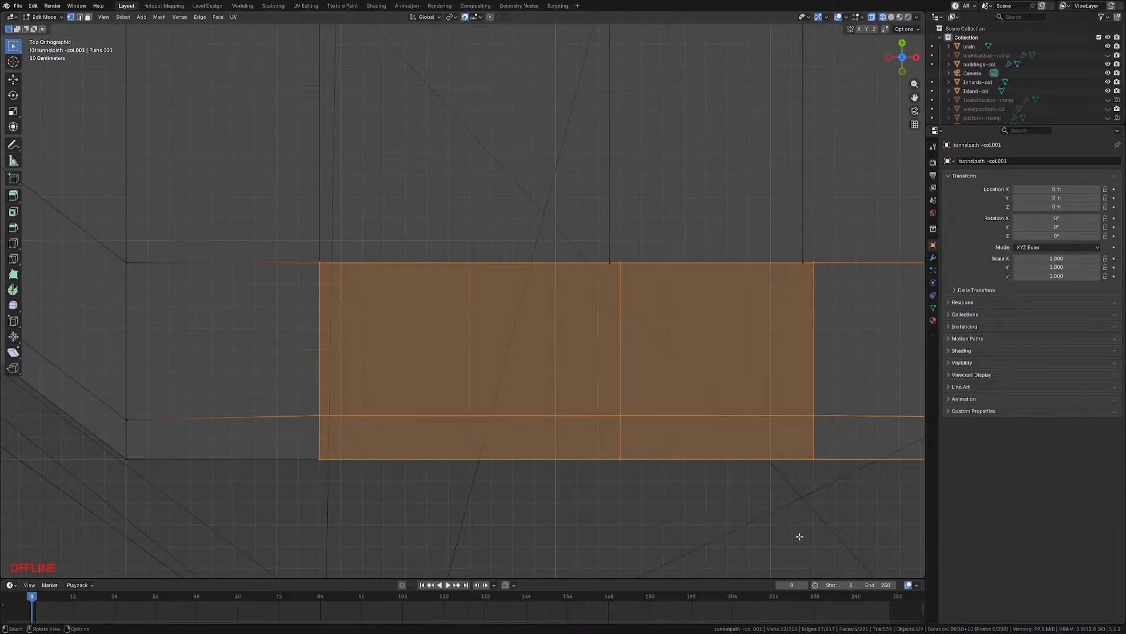
Step: Move the two shifted border cuts along X onto their inner edge loops, the middle one by -0.05 m
alt+click(824, 340)
key(g)
key(x)
click(762, 361)
alt+click(620, 315)
key(g)
key(x)
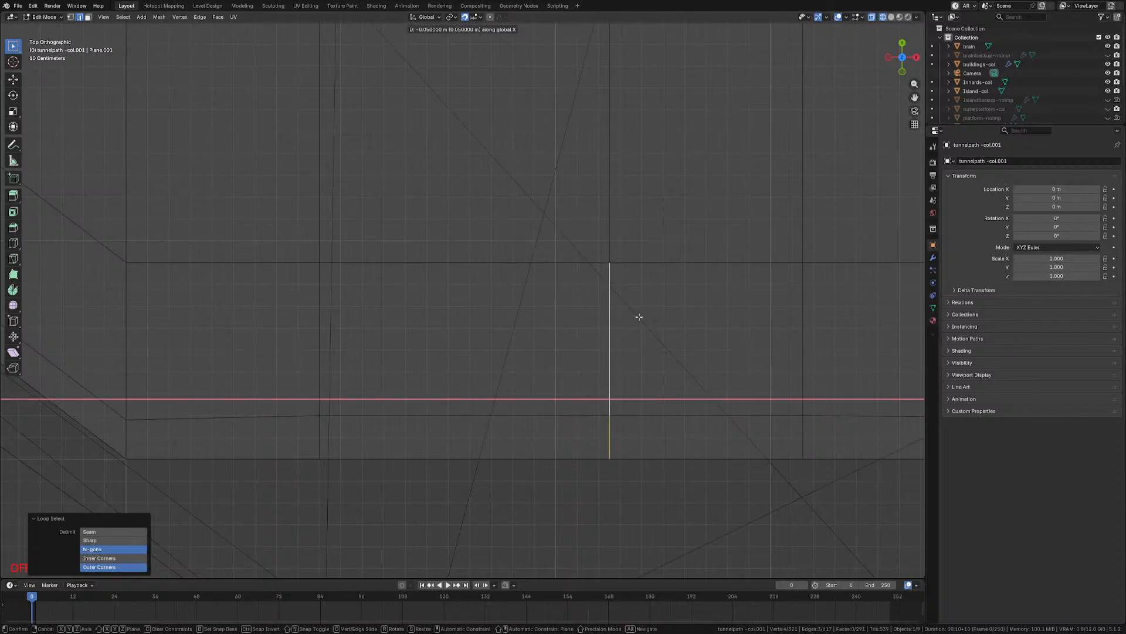
click(639, 317)
middle_drag(413, 327, 428, 254)
key(KP_1)
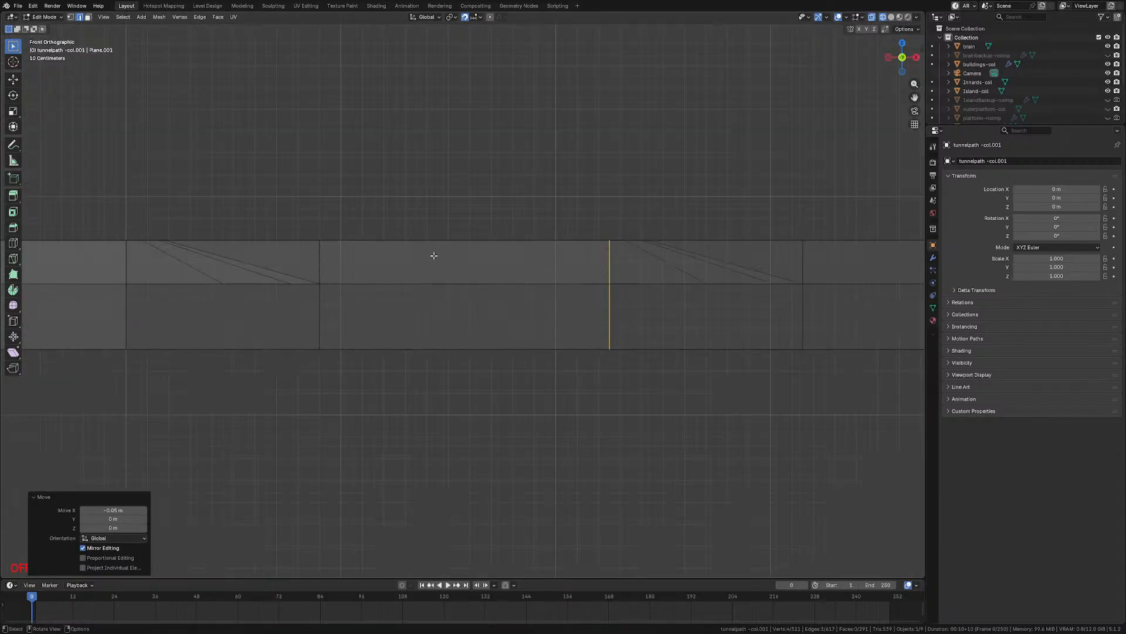
key(KP_7)
Step: Check the remaining border cuts against the inner loops and merge all of the mesh's vertices by distance
scroll(435, 274, down, 8)
shift+middle_drag(578, 270, 467, 264)
scroll(574, 295, up, 3)
alt+click(641, 316)
alt+shift+click(716, 330)
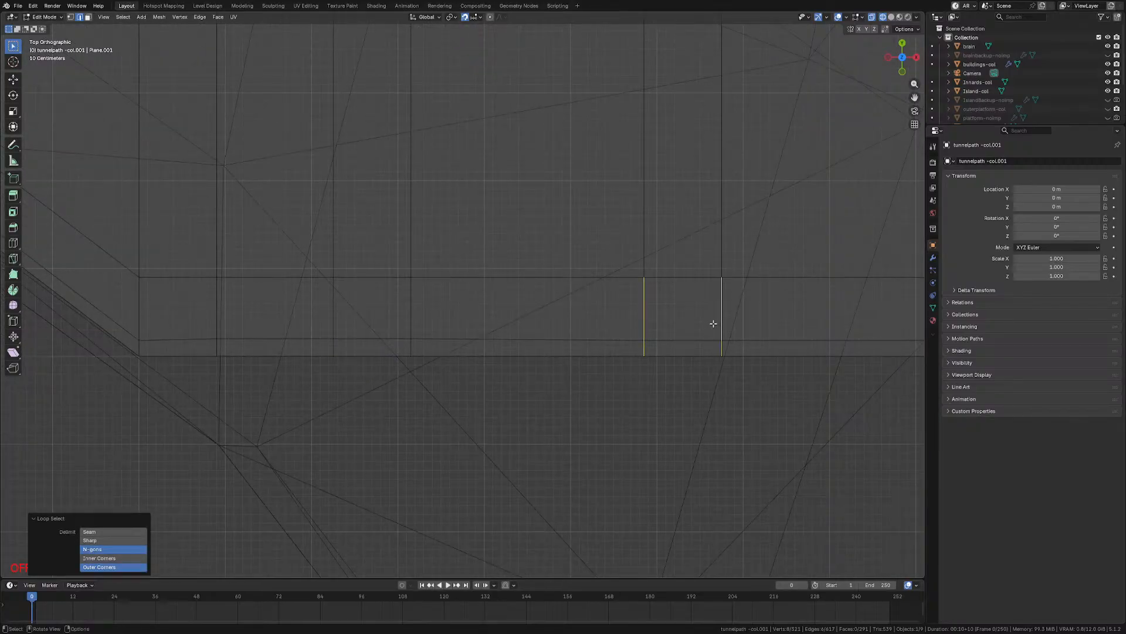
click(659, 415)
key(a)
key(m)
click(629, 412)
click(627, 432)
Step: Leave mesh editing and wireframe display and view the whole tunnel path in Material Preview shading
key(shift+z)
scroll(611, 420, down, 6)
key(Tab)
mouse_move(611, 419)
middle_down()
mouse_move(576, 302)
mouse_move(656, 344)
middle_up()
scroll(576, 302, down, 4)
key(z)
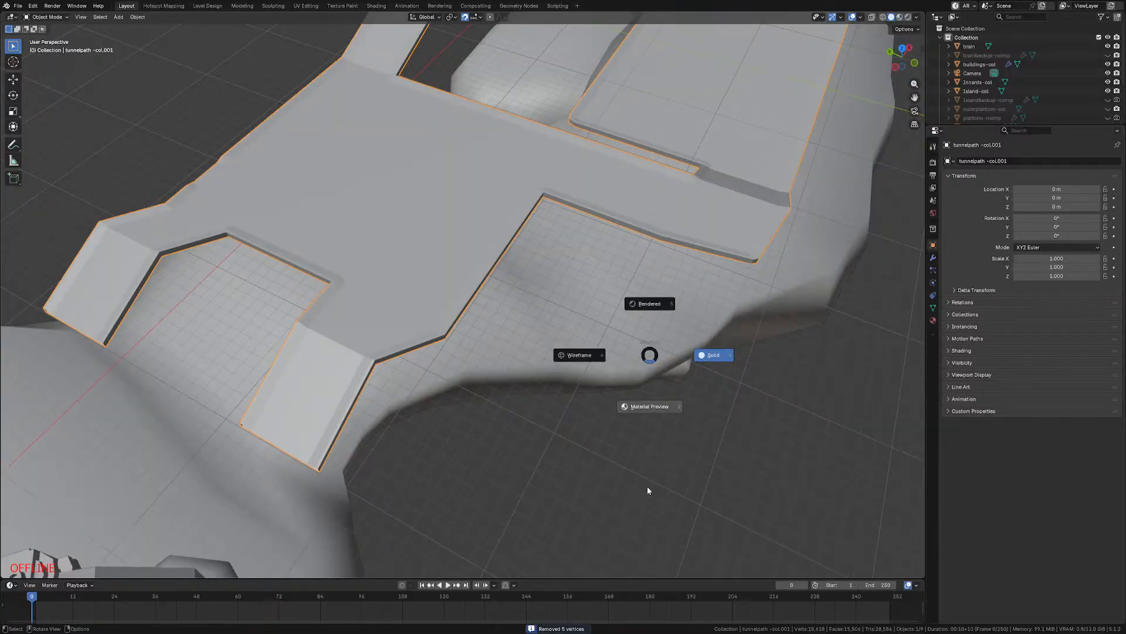
click(648, 490)
shift+middle_drag(552, 218, 557, 294)
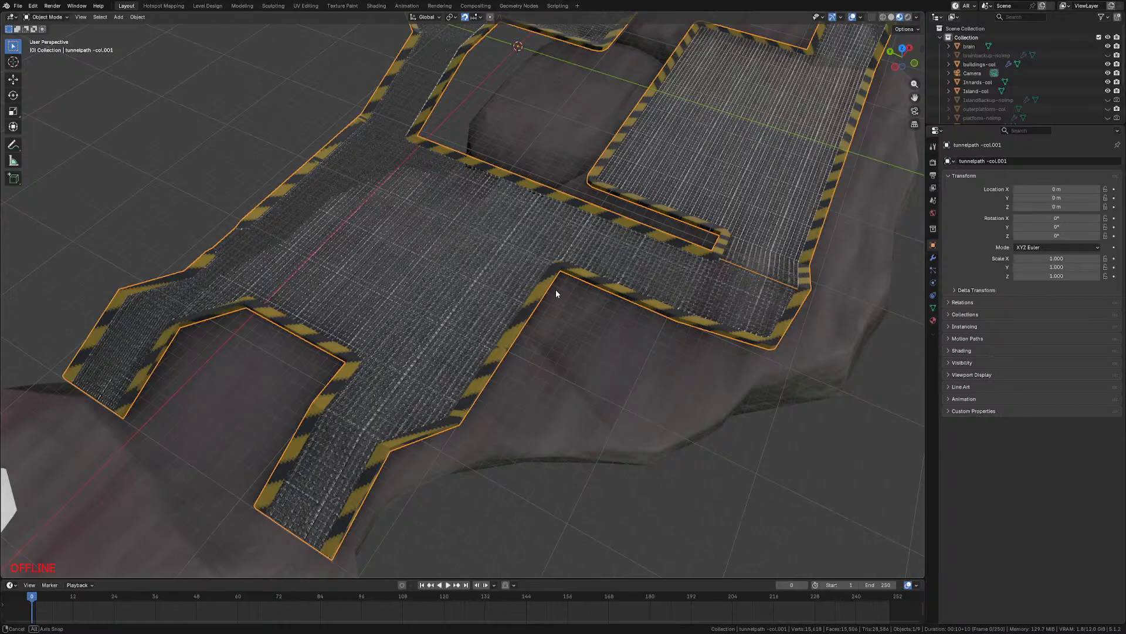
click(555, 317)
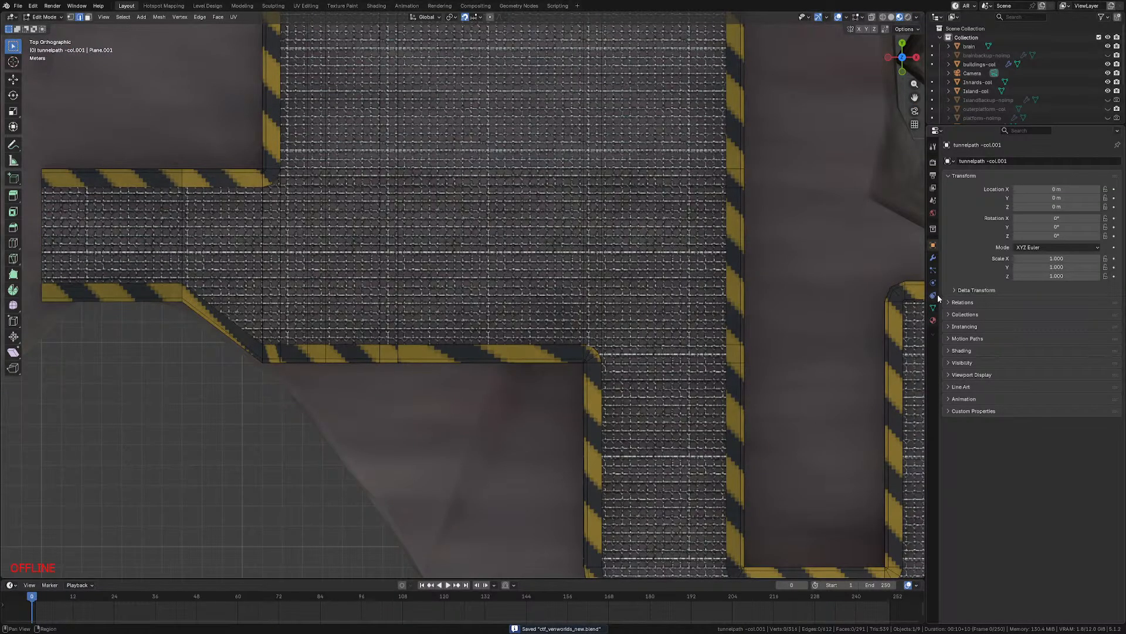
Step: Select all path faces assigned to NewHazardMaterial and unwrap their UVs with Cube Projection
click(933, 320)
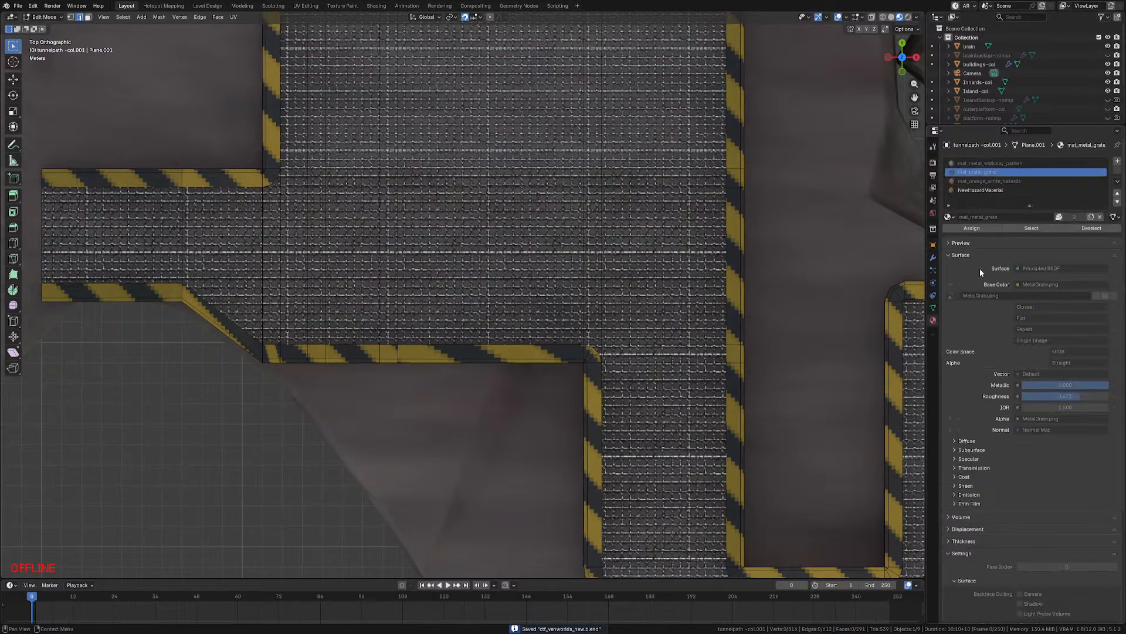
click(980, 190)
click(1031, 228)
key(u)
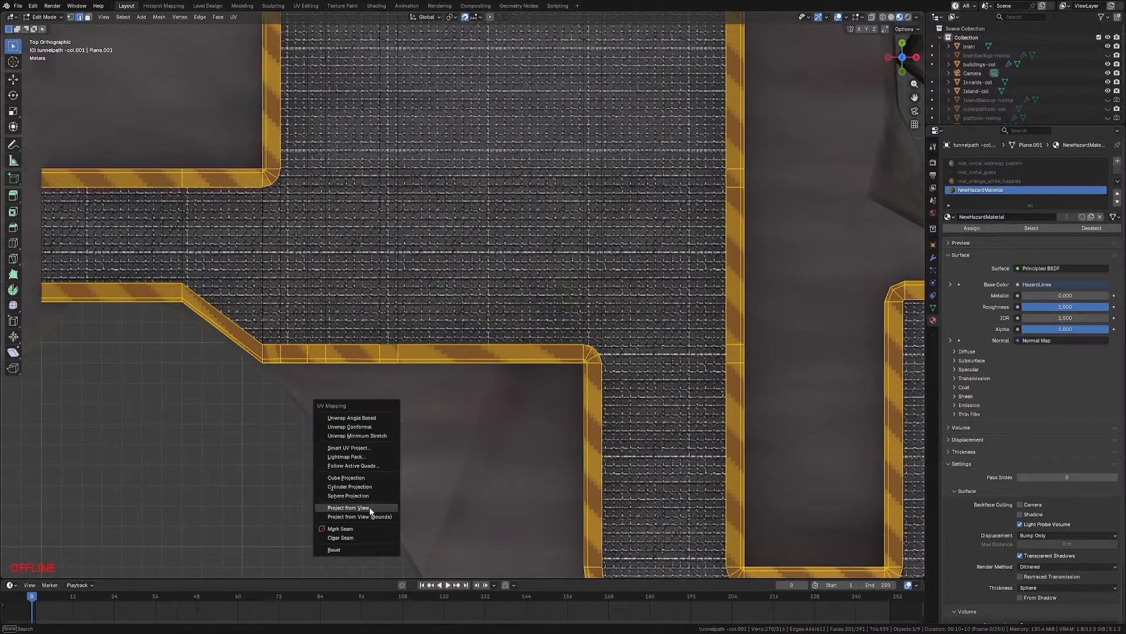
click(352, 477)
Step: Try a Cube Projection size of 20, set it to 10 for the hazard stripes, and deselect the faces
click(116, 537)
text(20)
key(Return)
click(116, 538)
text(1)
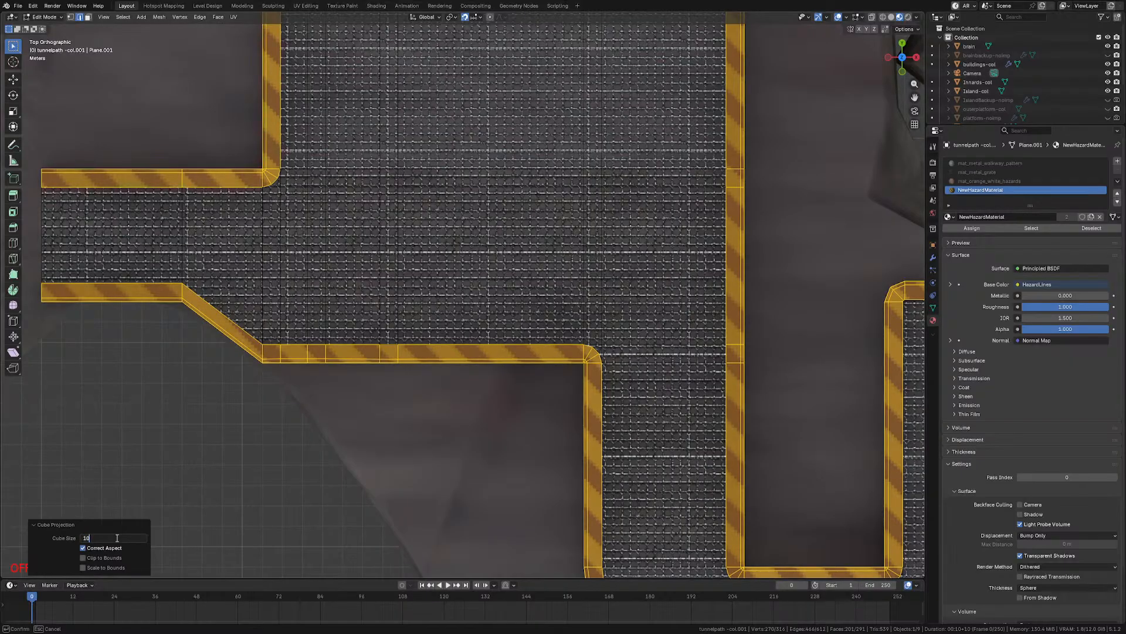
text(0)
key(Return)
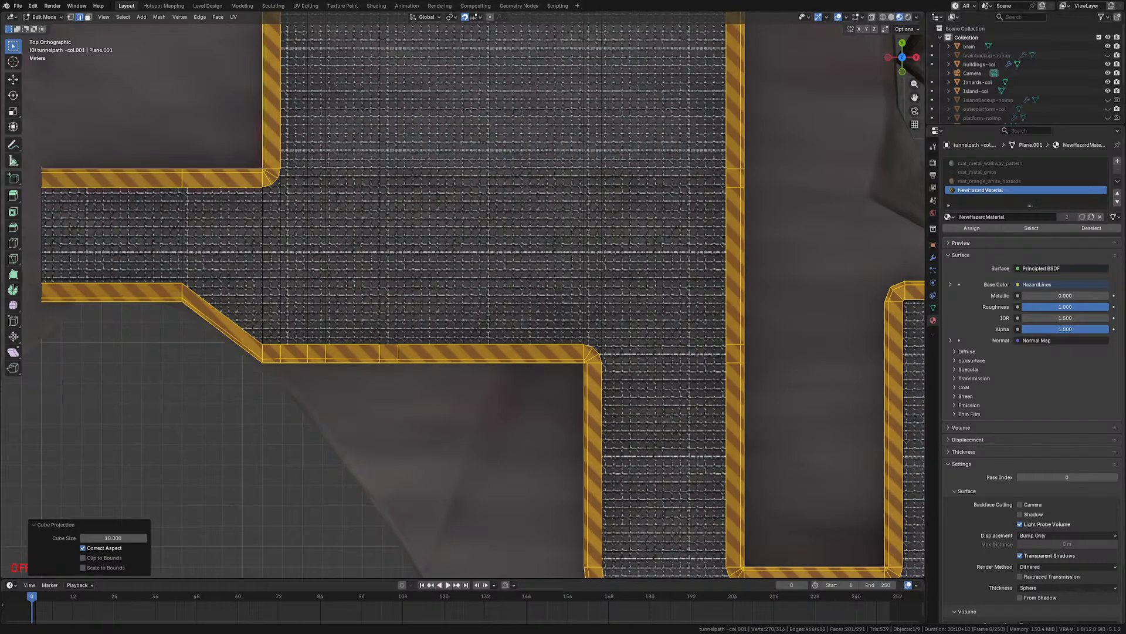
click(93, 456)
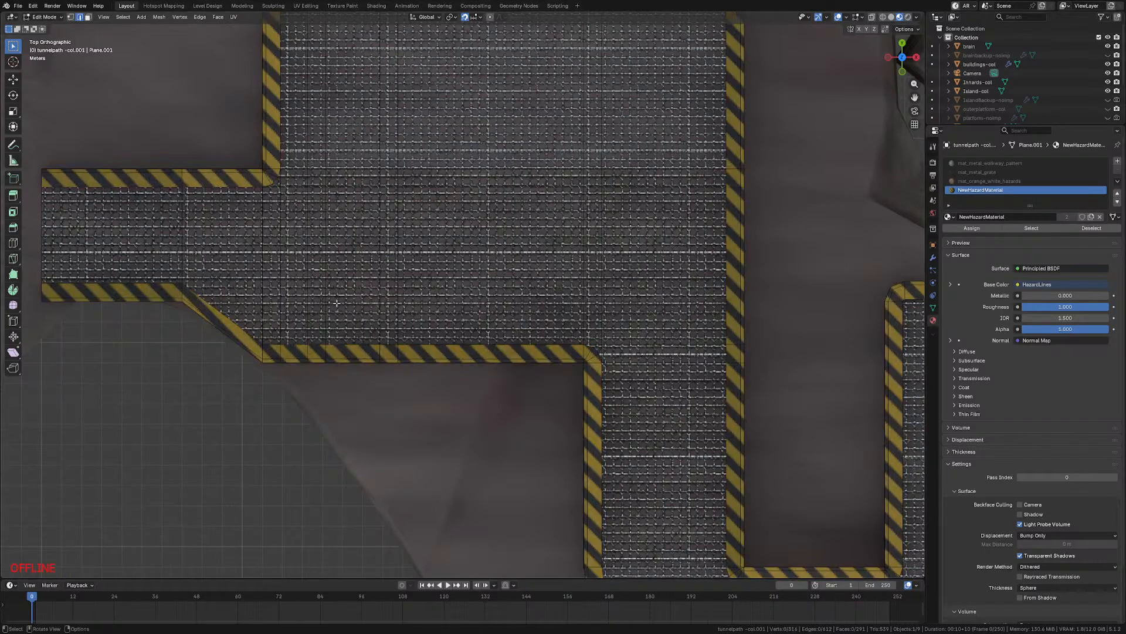
Step: Check the remapped hazard stripes, return to object mode with solid shading, and save the file
middle_drag(323, 312, 345, 272)
scroll(345, 272, down, 2)
scroll(344, 272, up, 2)
key(KP_1)
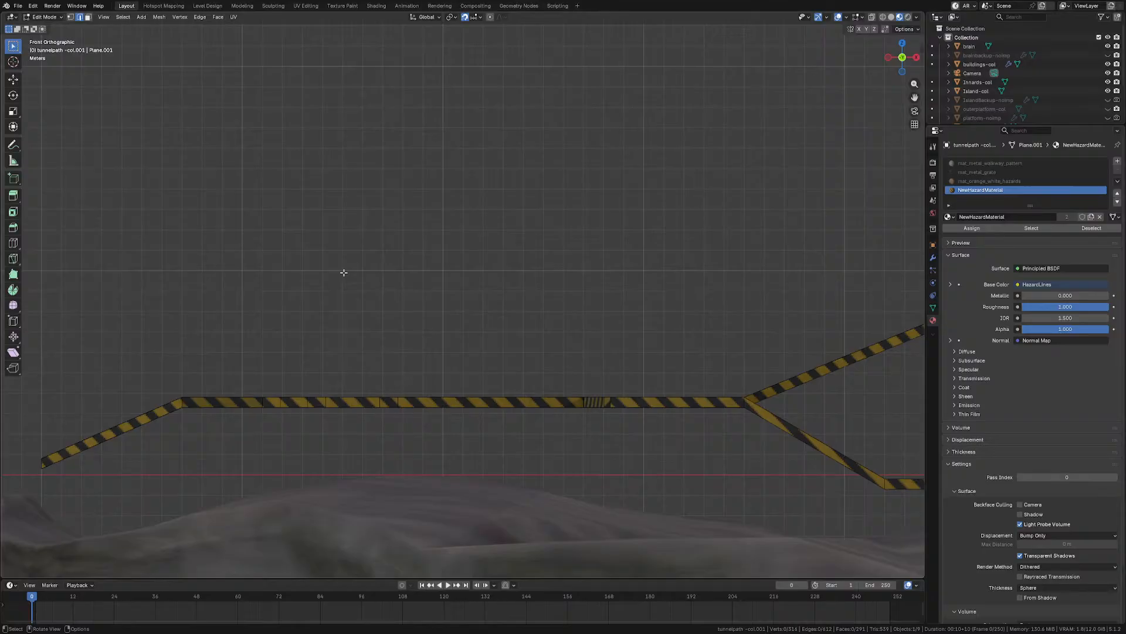
key(KP_7)
scroll(408, 354, down, 3)
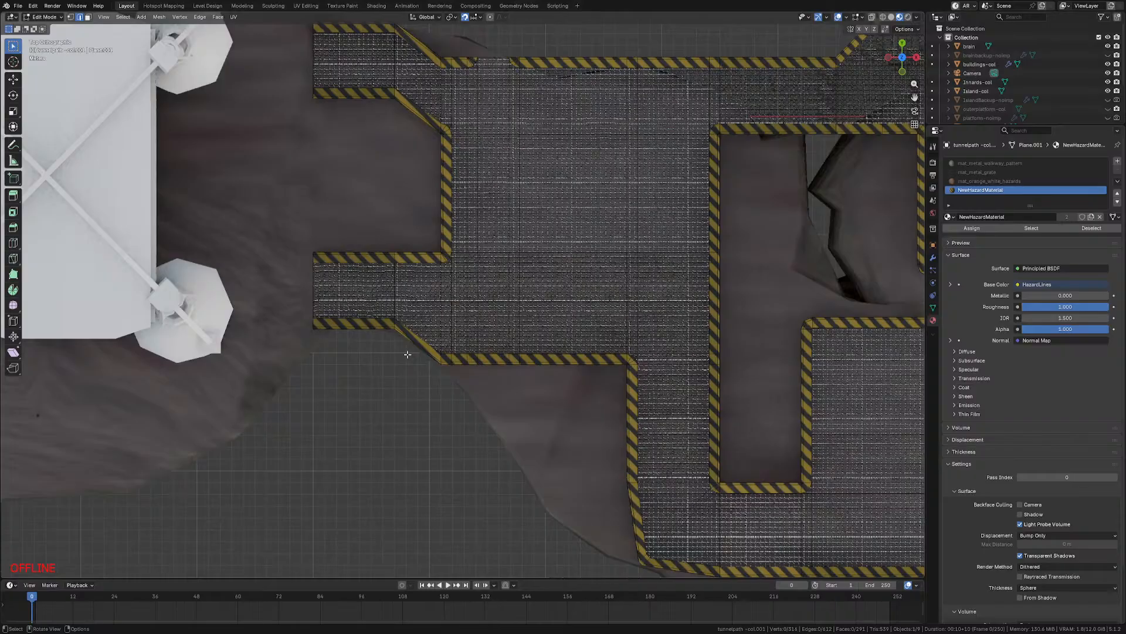
key(Tab)
scroll(408, 354, down, 2)
shift+middle_drag(575, 268, 478, 379)
click(473, 211)
middle_drag(392, 452, 423, 280)
key(z)
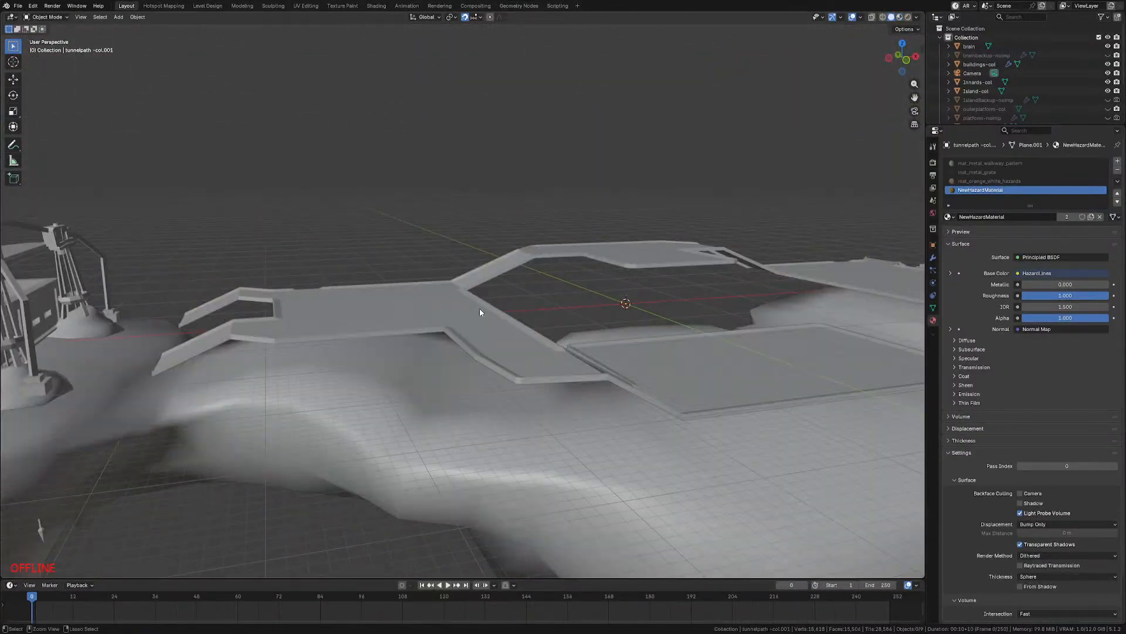
key(ctrl+s)
Step: Move the path's slanted outer corner vertices -1 m along X and -1 m along Y to square the corner
key(KP_7)
scroll(473, 368, up, 3)
shift+middle_drag(459, 447, 470, 267)
scroll(475, 352, up, 4)
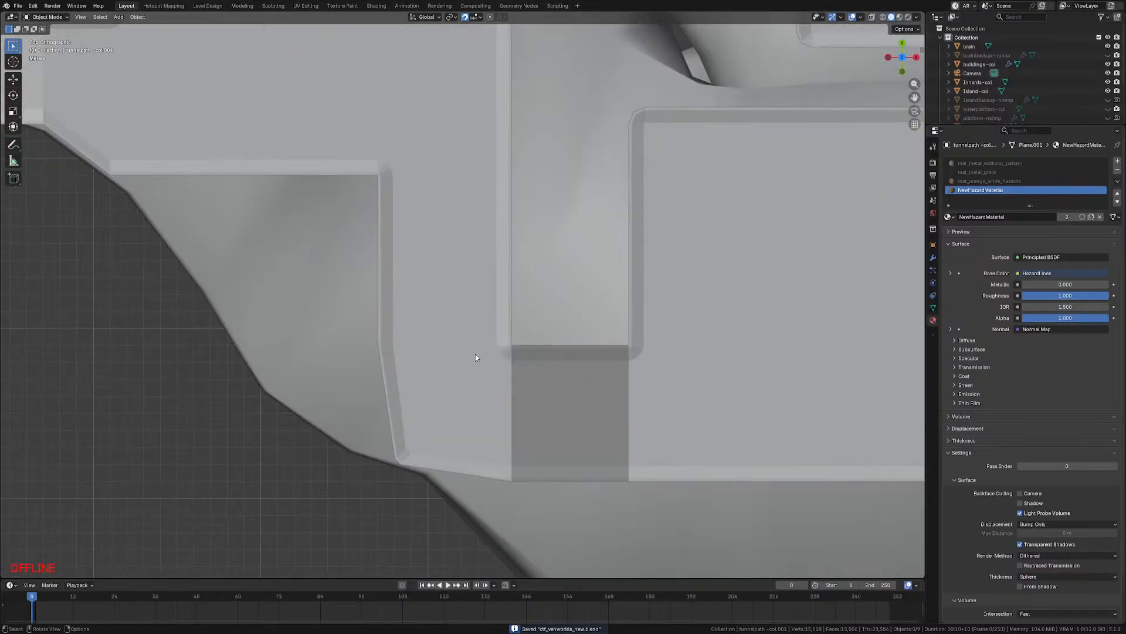
key(Tab)
key(z)
click(441, 354)
drag(369, 423, 460, 518)
key(g)
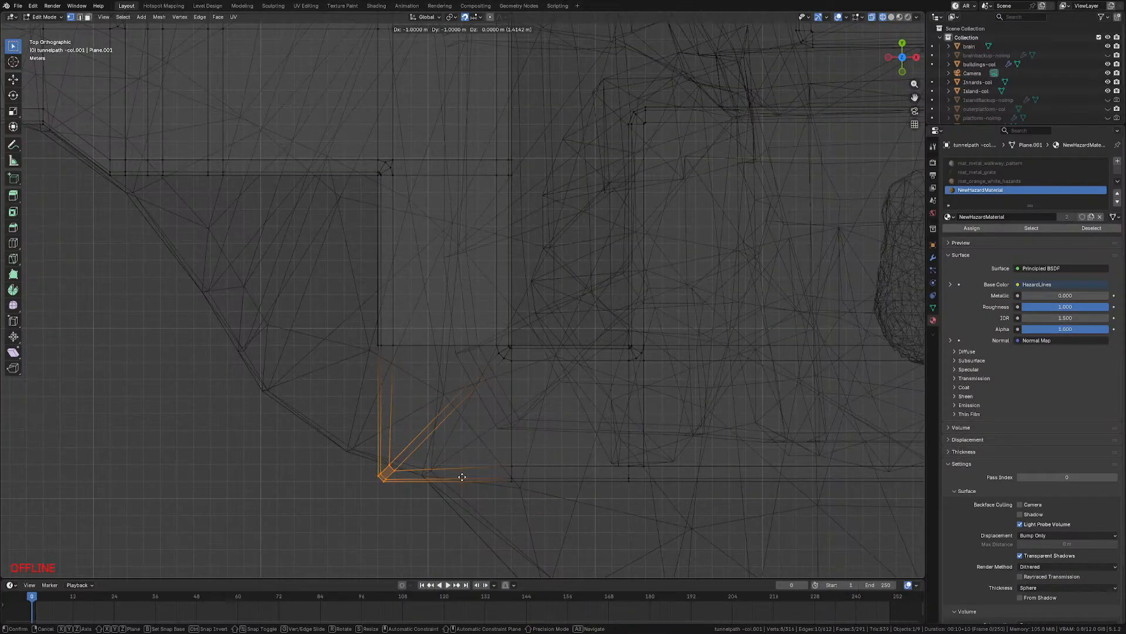
click(462, 477)
Step: Move the inner edge of the squared corner about 0.2 m along X and 0.3 m along Y
shift+middle_drag(463, 477, 495, 368)
scroll(447, 377, up, 7)
drag(308, 491, 381, 535)
key(g)
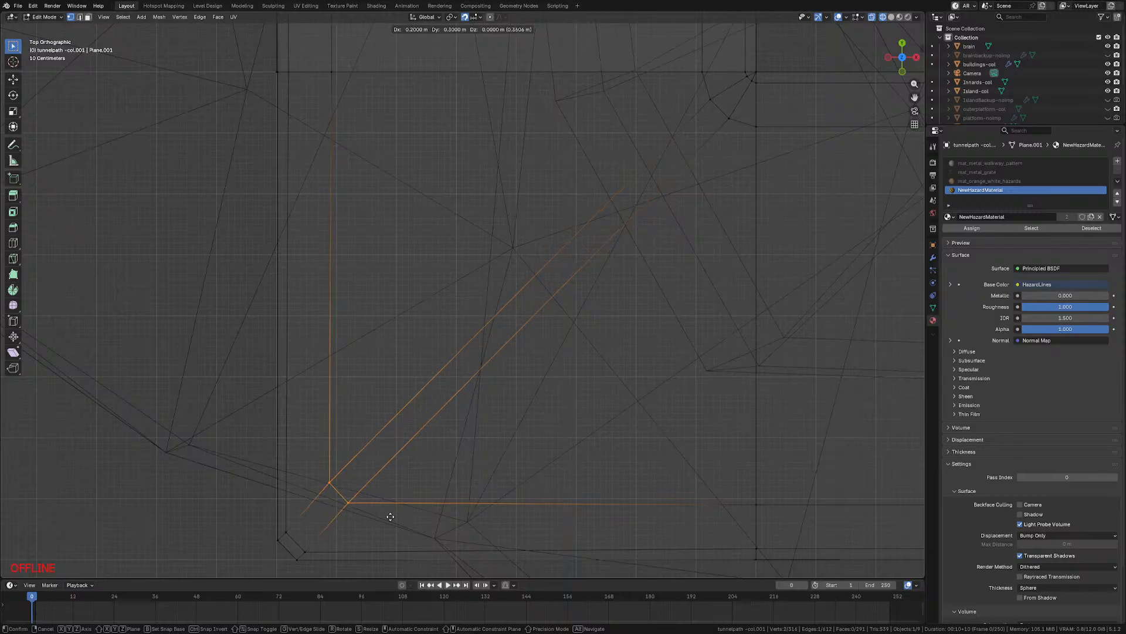
click(405, 511)
Step: Try moving the corner's inner edge a further 0.3 m along Y
key(g)
key(y)
click(523, 465)
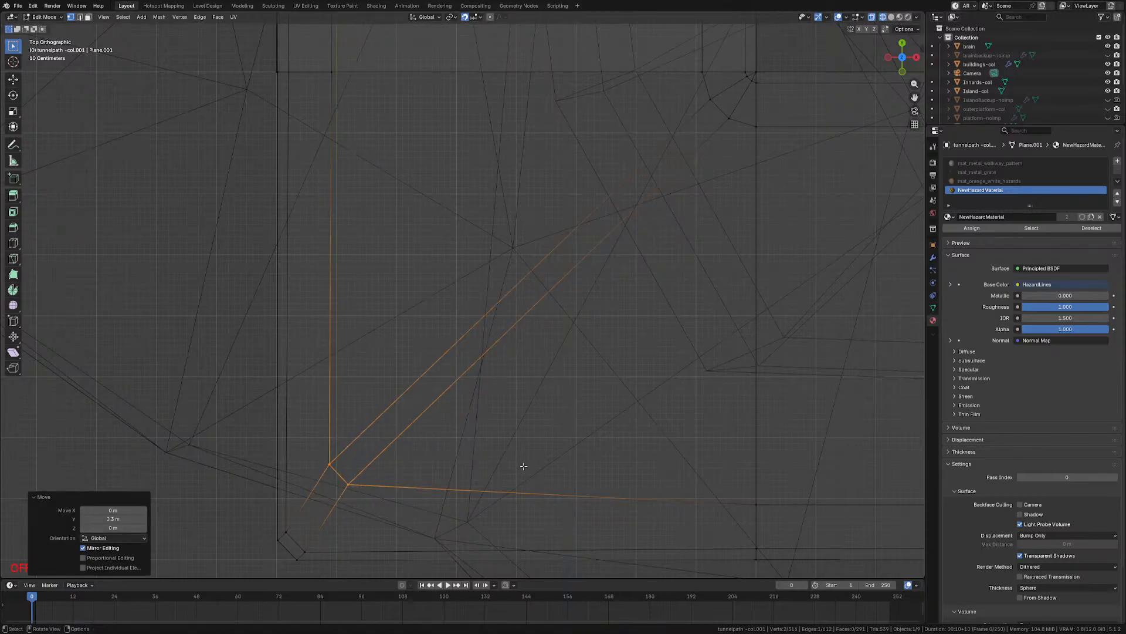
key(ctrl+z)
Step: Move the corner's inner edge about -0.02 m along Y into line with the border loop and save the file
key(g)
key(y)
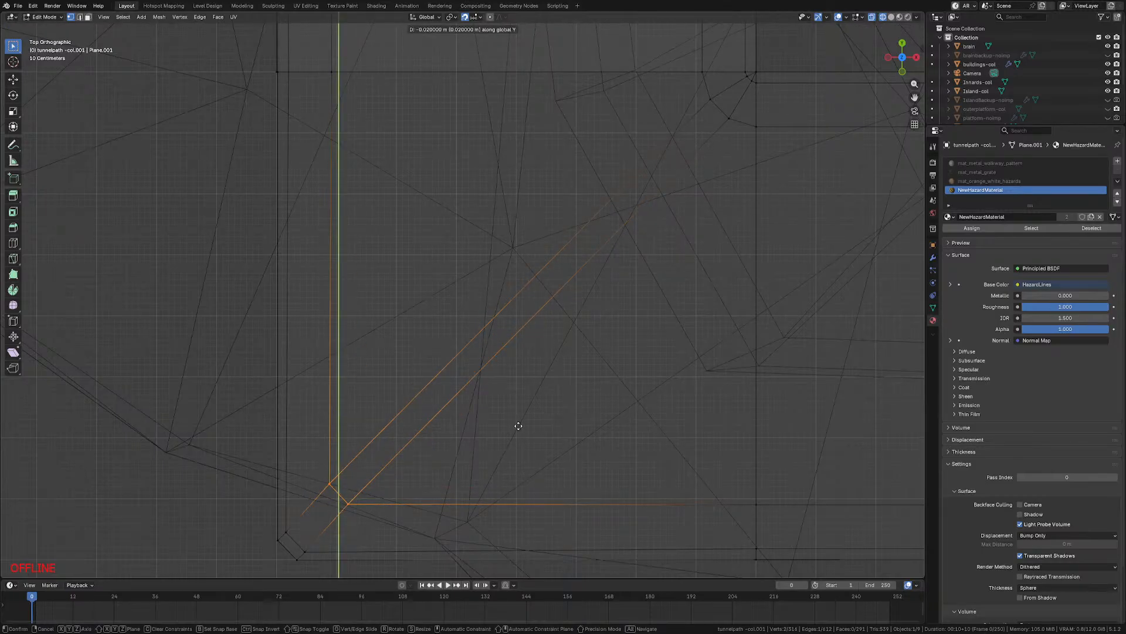
click(518, 426)
shift+middle_drag(384, 469, 472, 302)
scroll(472, 303, up, 7)
scroll(471, 302, down, 4)
key(ctrl+s)
scroll(472, 303, down, 10)
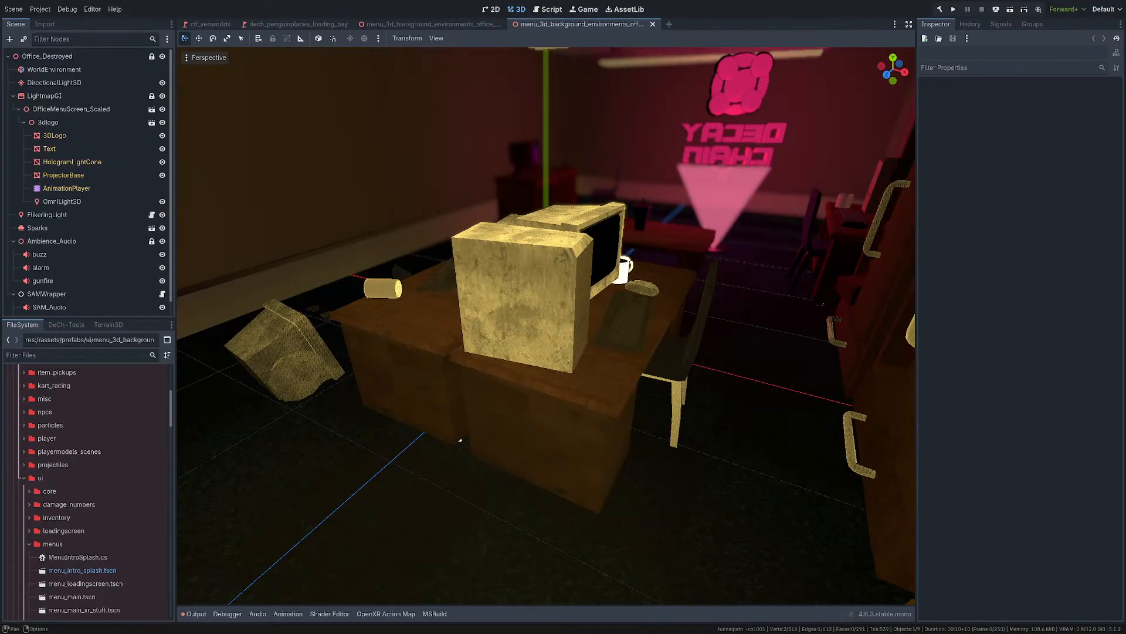
Step: Switch to the Godot editor and open the ctf_venworlds scene to examine the tunnel path
right_drag(582, 294, 246, 262)
key(s)
key(w)
key(s)
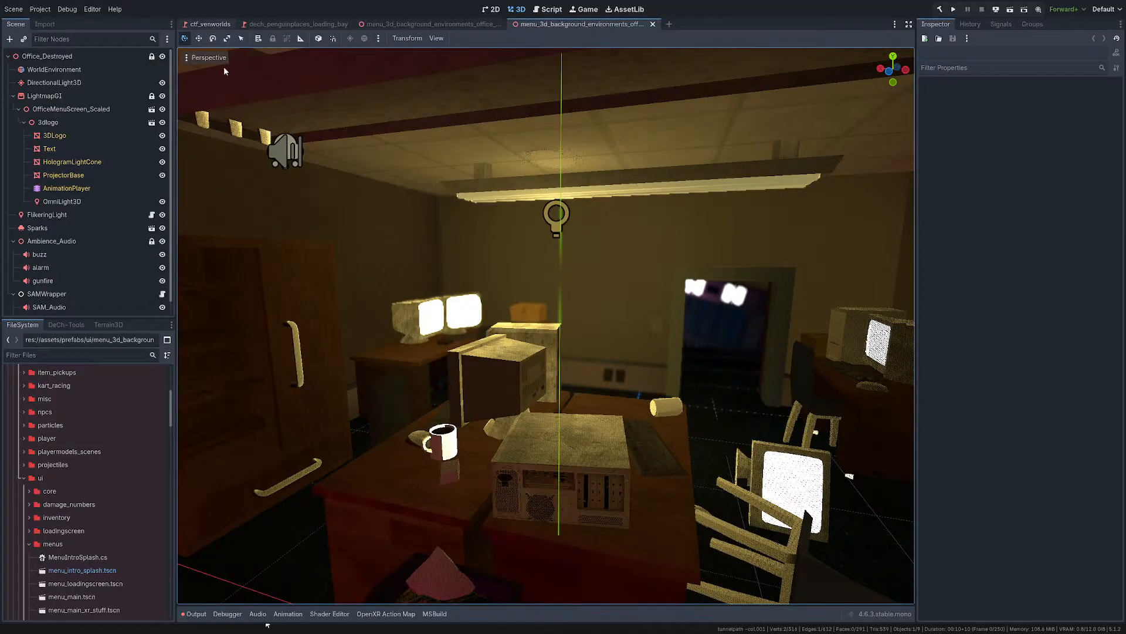
click(217, 26)
scroll(342, 331, down, 3)
key(s)
scroll(411, 346, up, 3)
right_drag(343, 331, 545, 331)
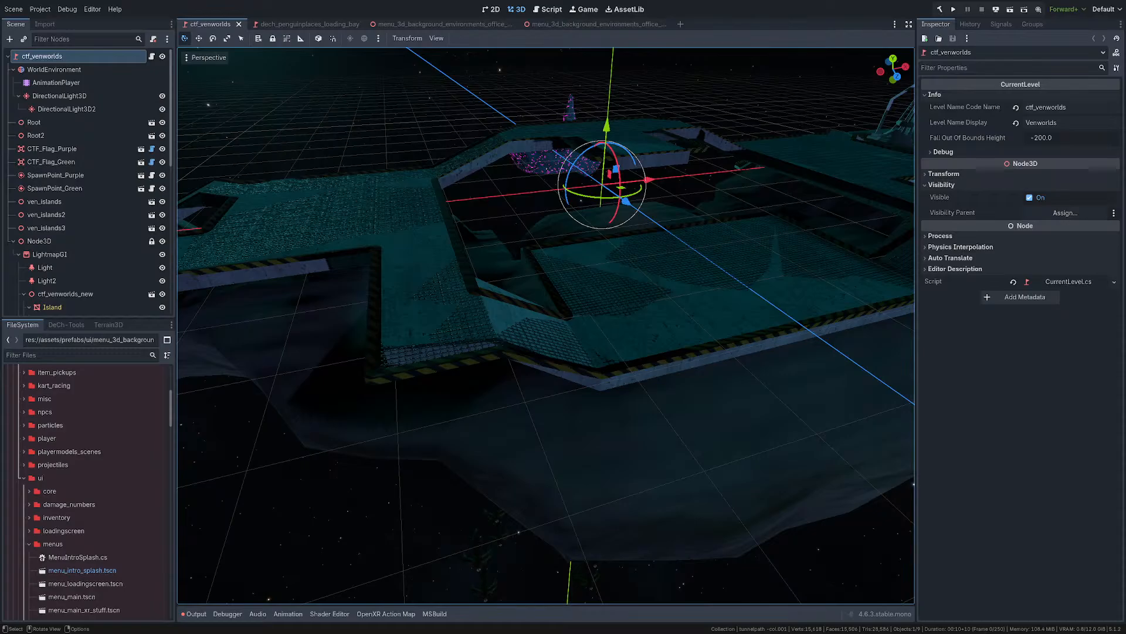
Step: Confirm the object renames in Blender, save the map file, and view the reimported level in Godot
key(Return)
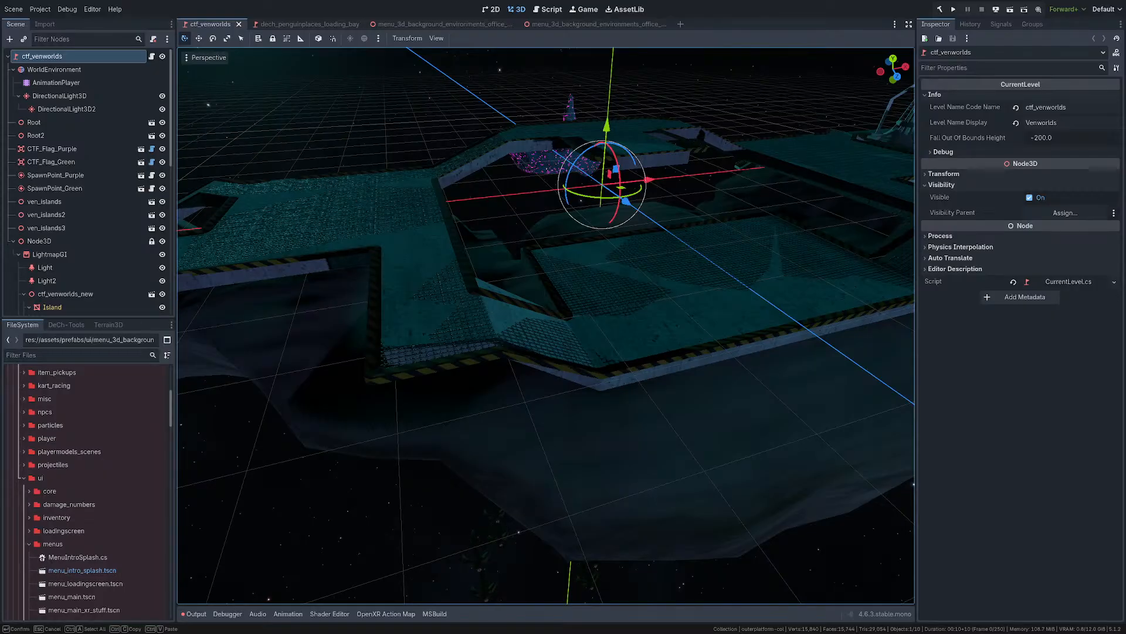
key(Return)
key(ctrl+s)
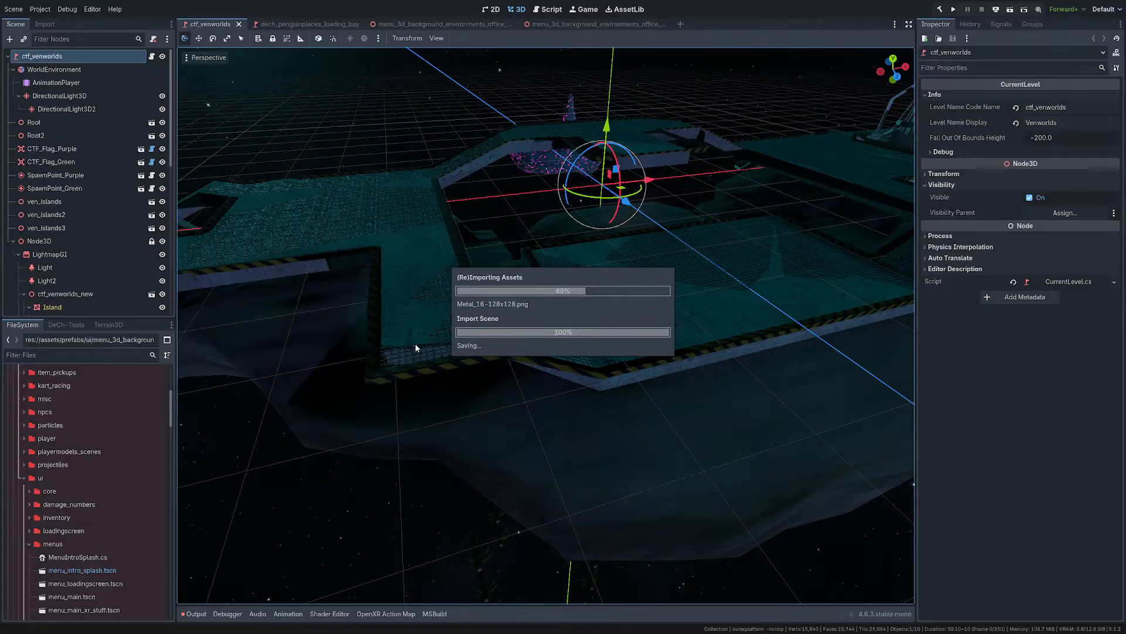
mouse_move(415, 348)
right_down()
mouse_move(421, 320)
mouse_move(406, 314)
mouse_move(420, 312)
mouse_move(424, 334)
right_up()
key(a)
key(s)
key(w)
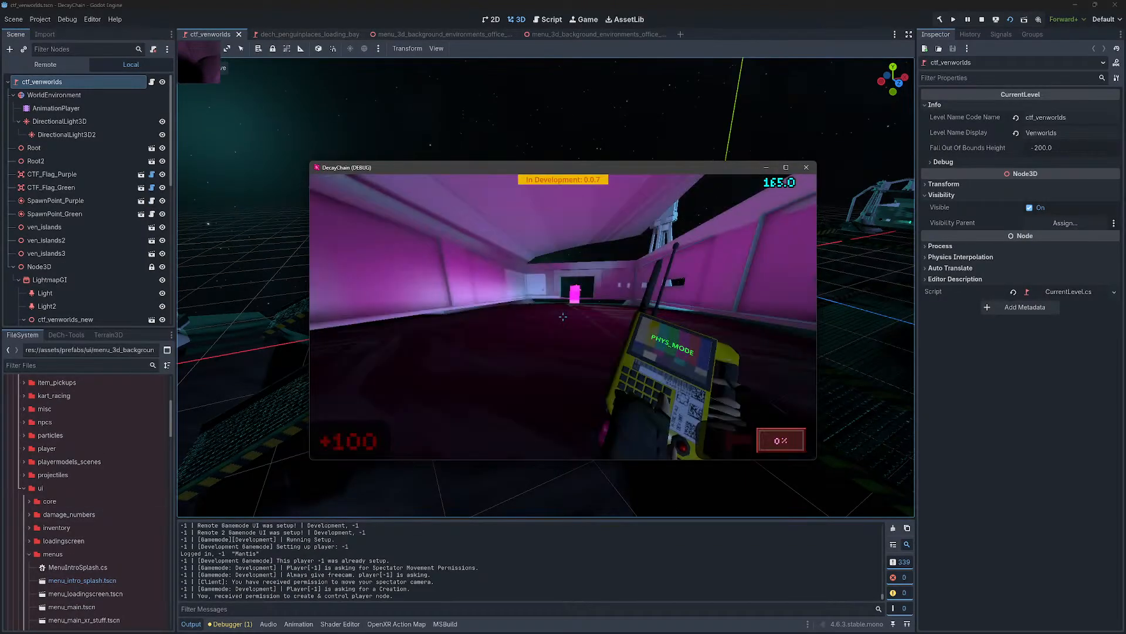
Step: Play-test the level in full screen with the flashlight, walking from the base onto the metal grate path
key(F11)
key(w)
key(f)
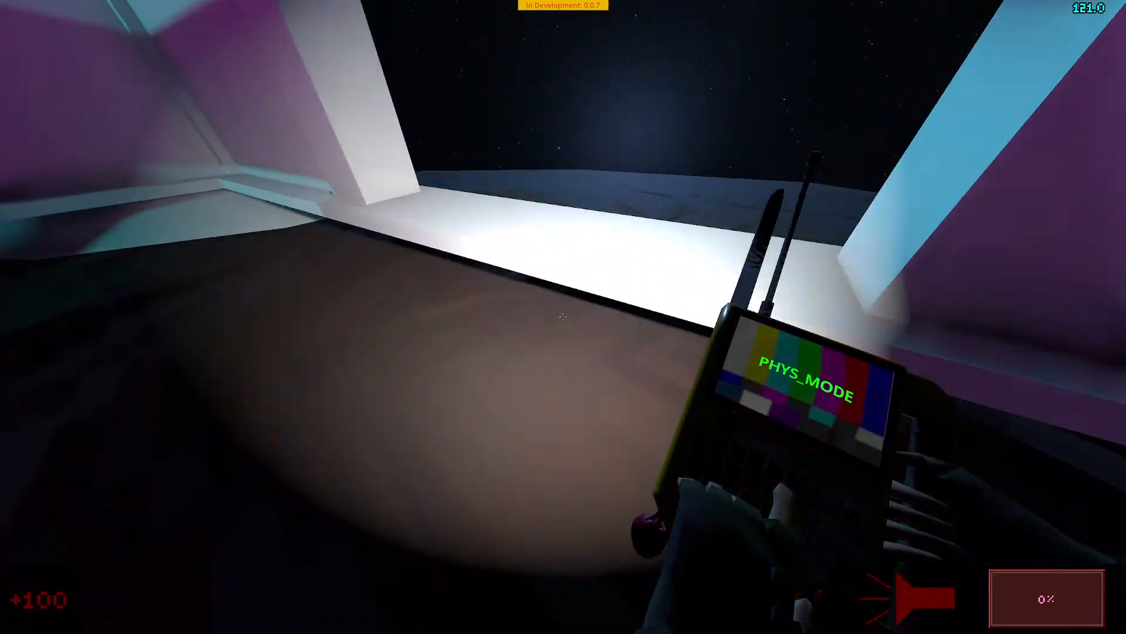
key(w)
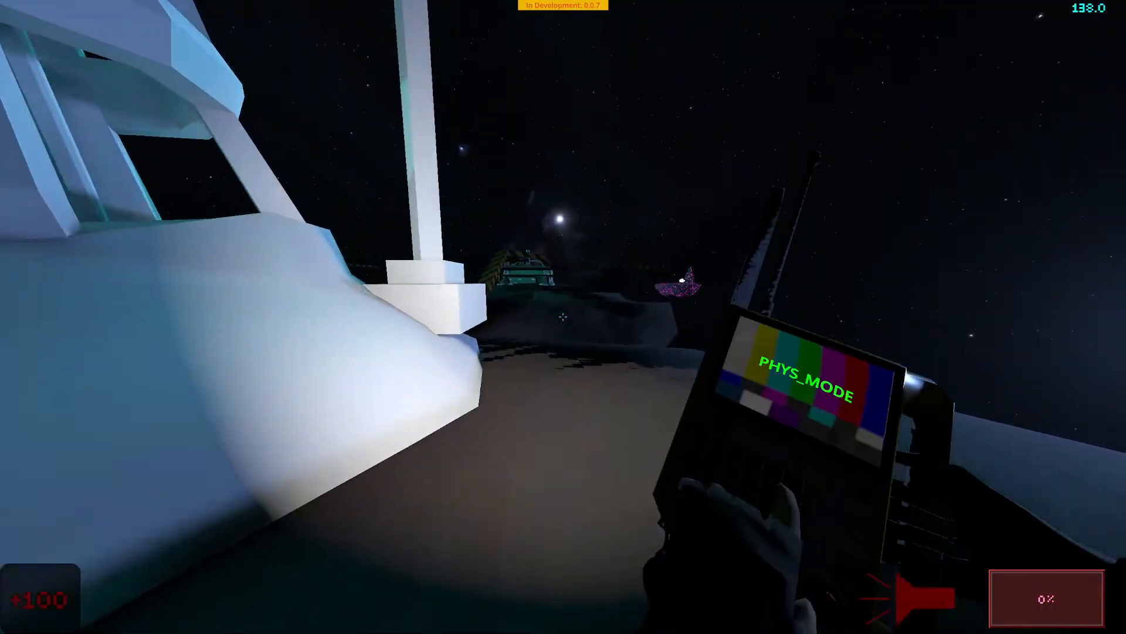
key(w)
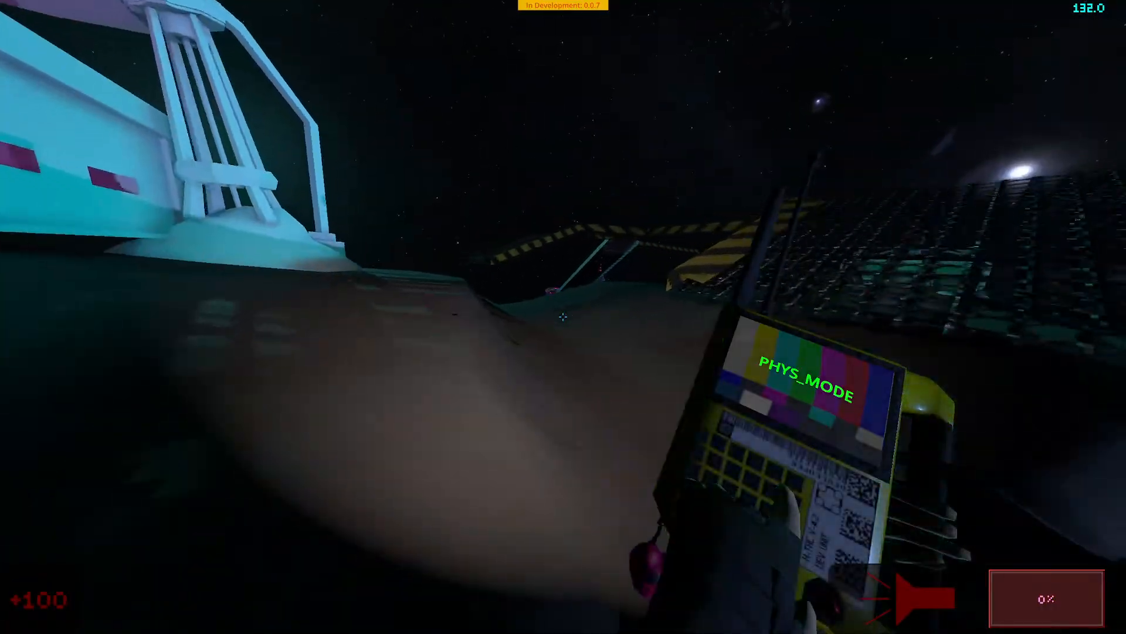
key(w)
key(w)
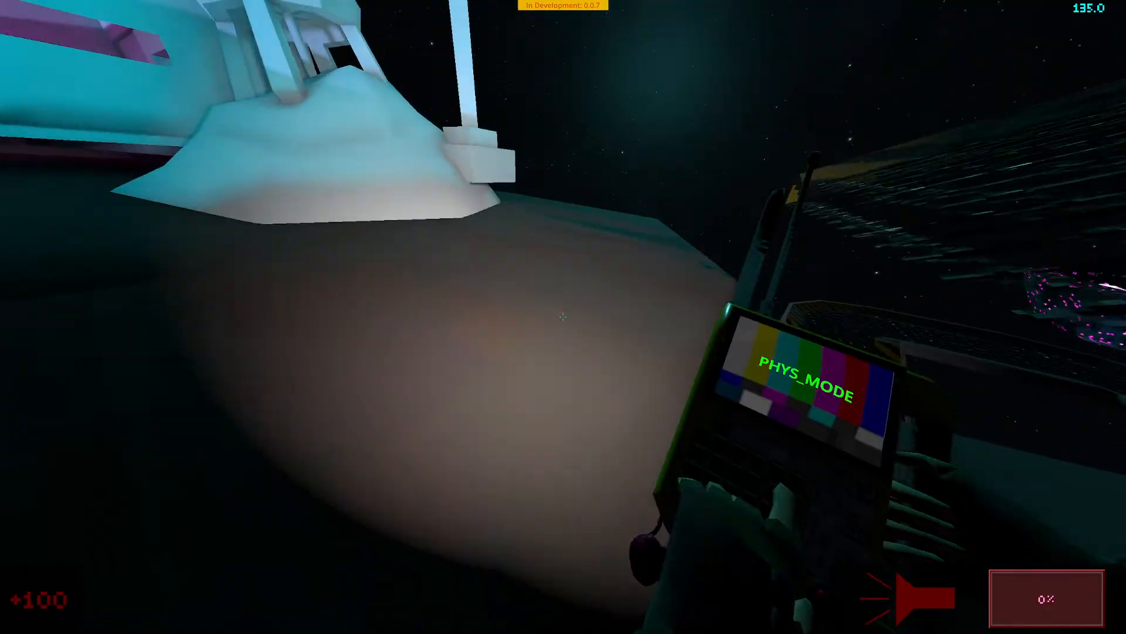
key(w)
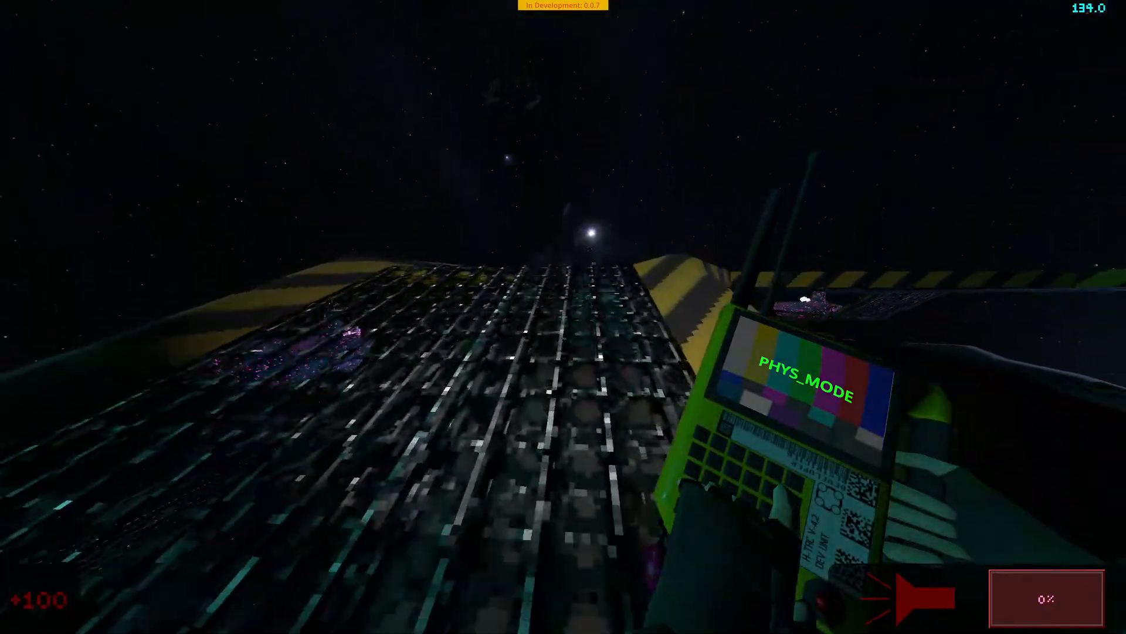
key(w)
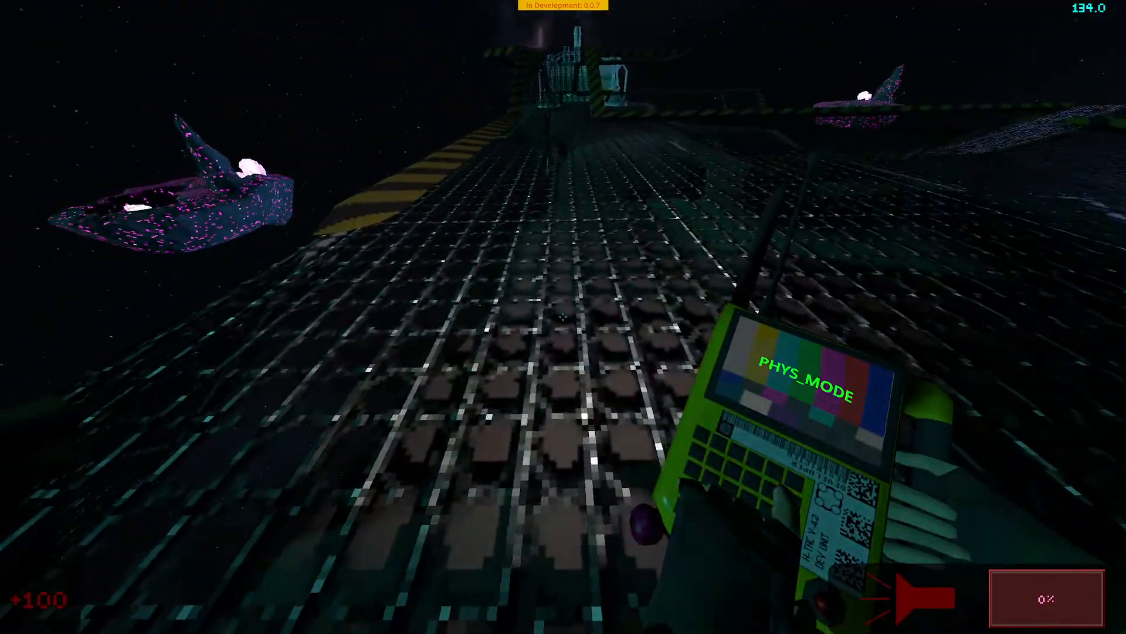
key(w)
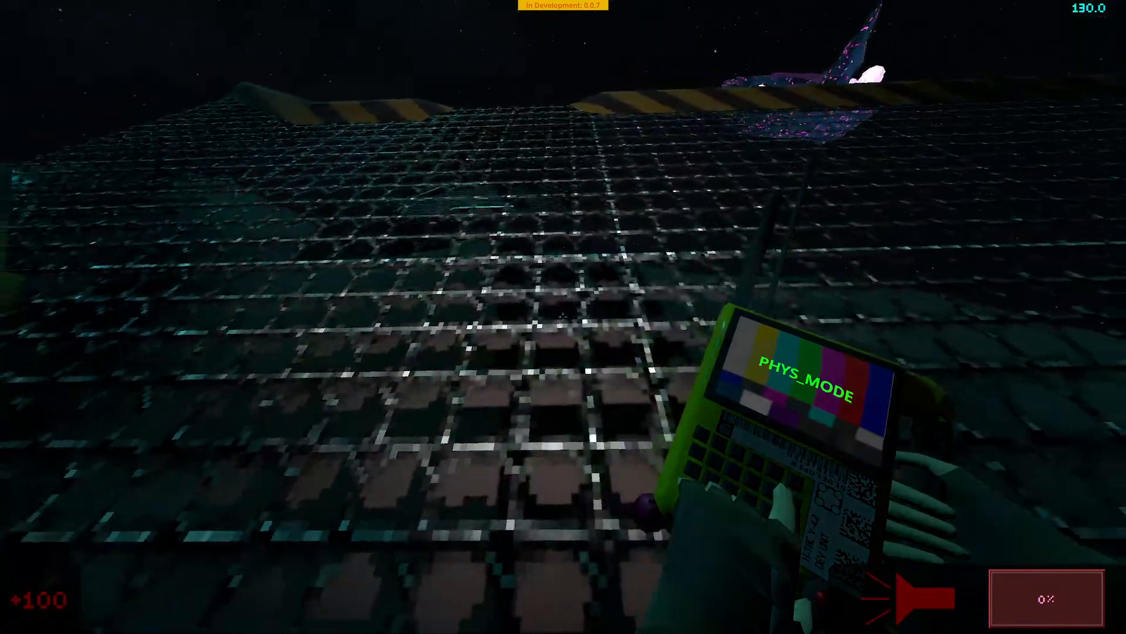
key(a)
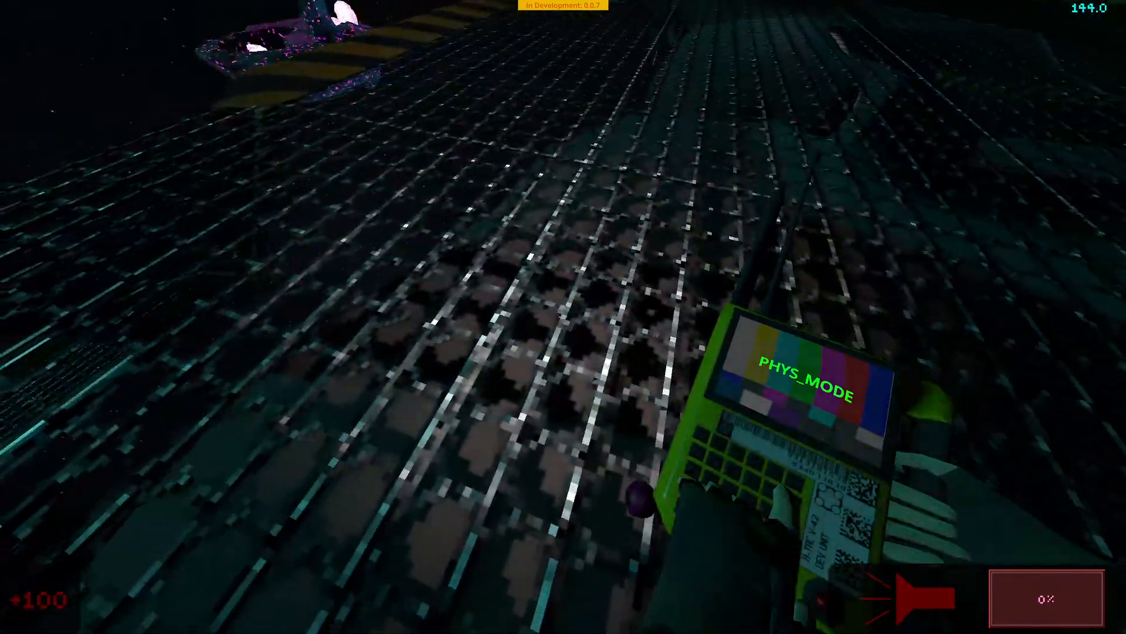
key(f)
key(f)
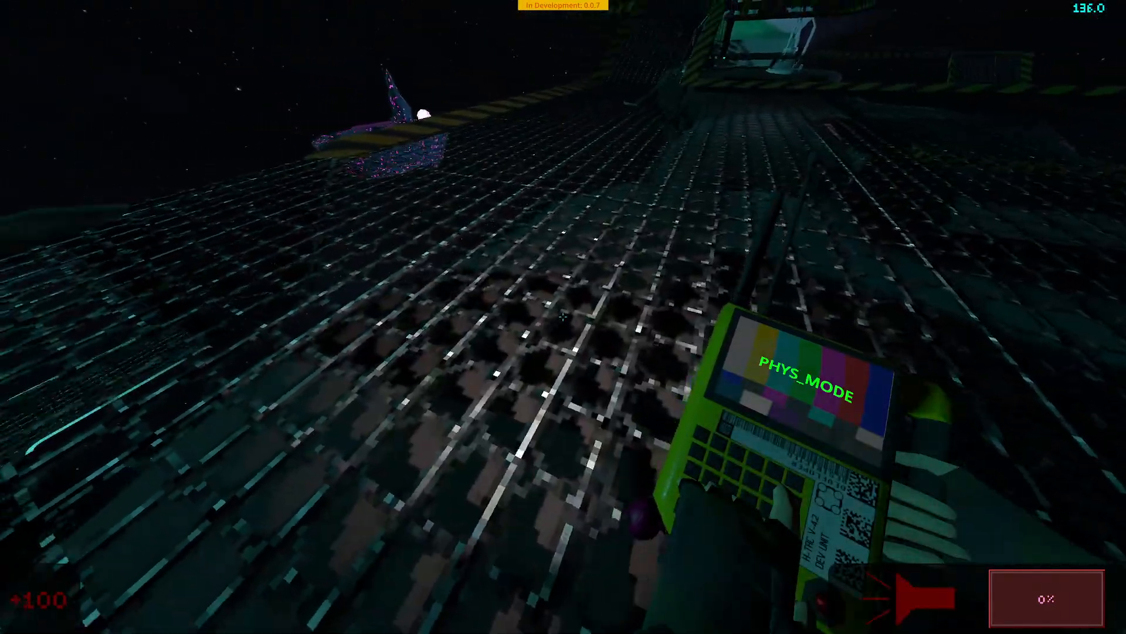
Step: Walk across the metal grate and around its corners with the flashlight, examining the hazard-stripe borders and their inner edges
key(s)
key(w)
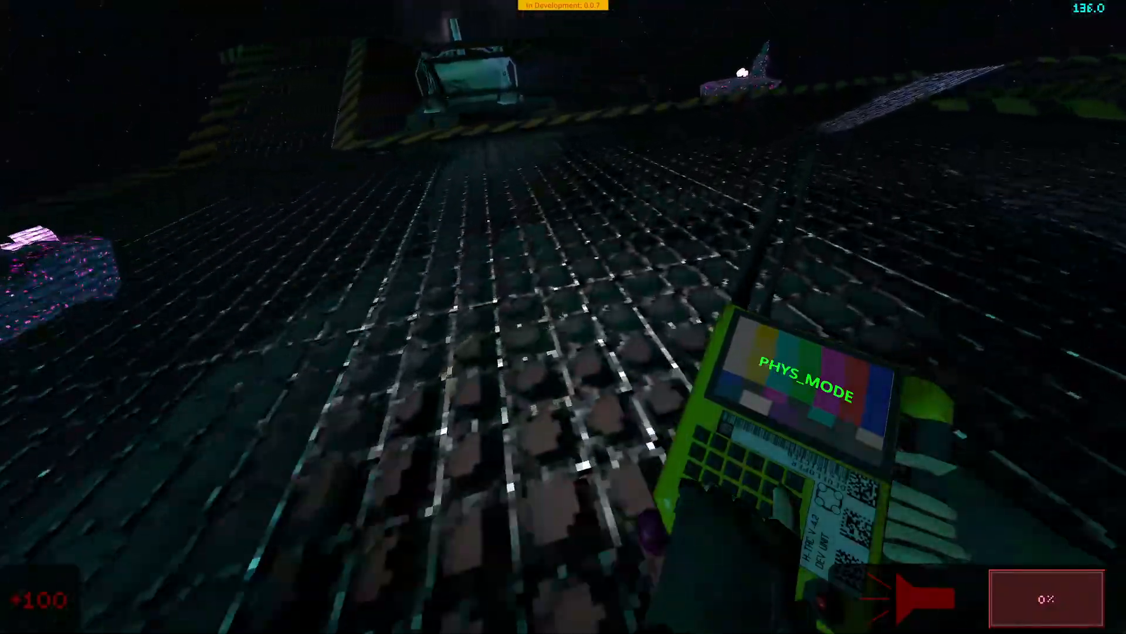
key(w)
key(w)
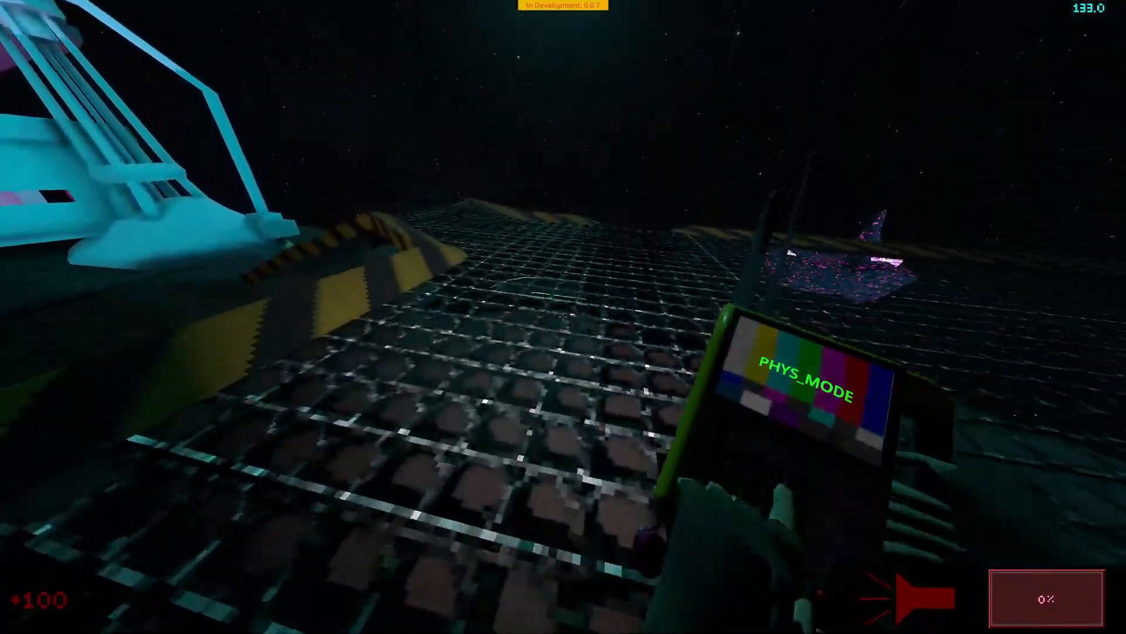
key(a)
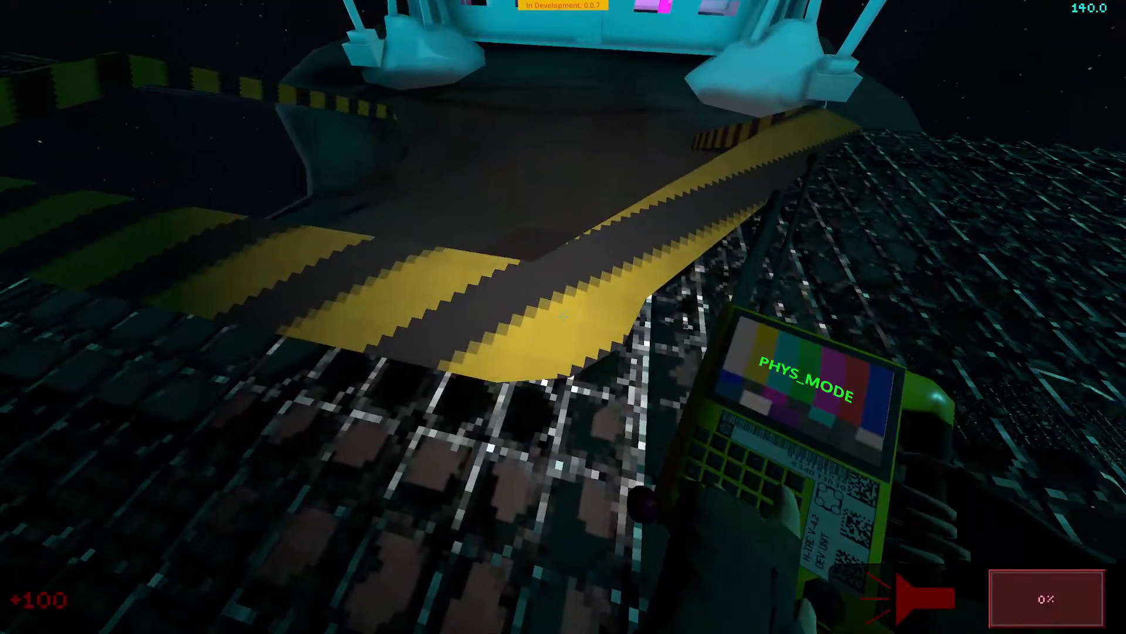
key(w)
key(w)
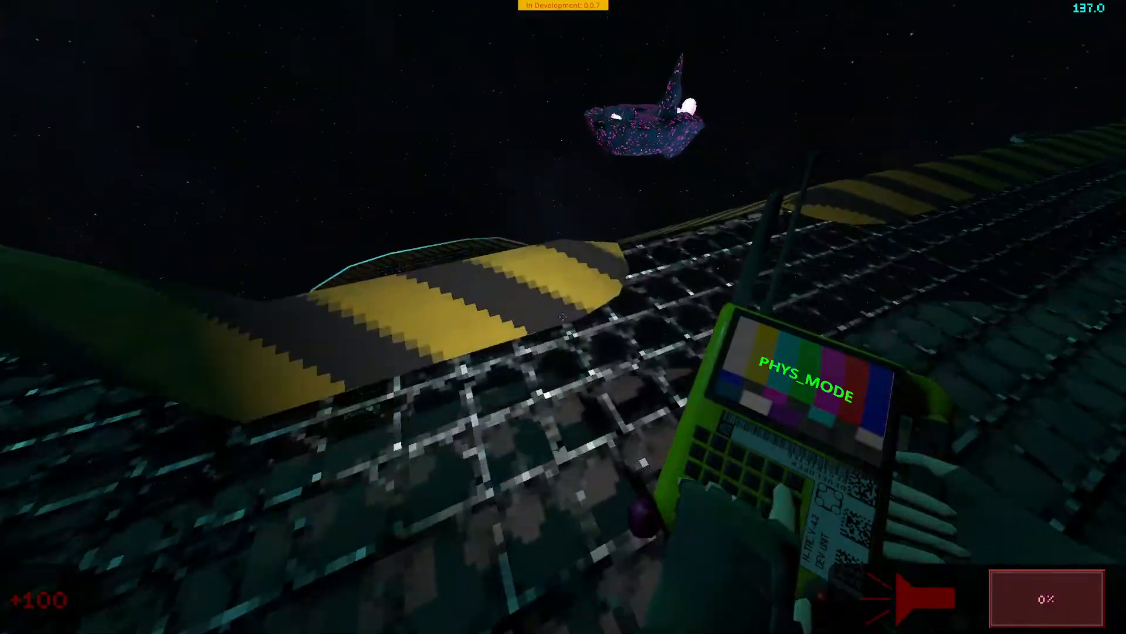
key(w)
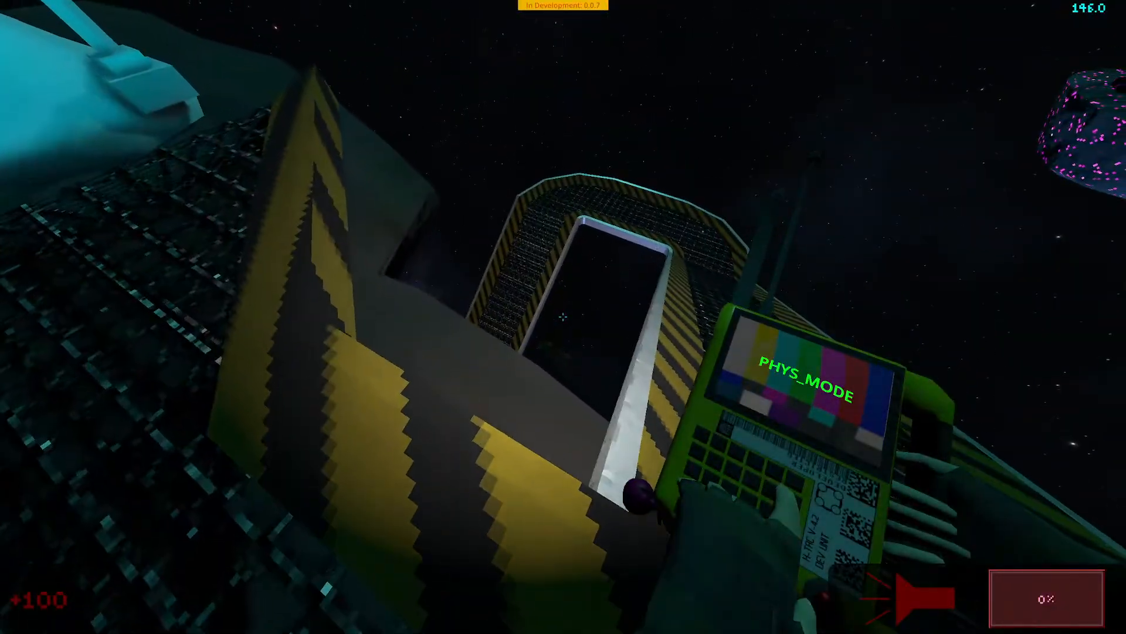
key(f)
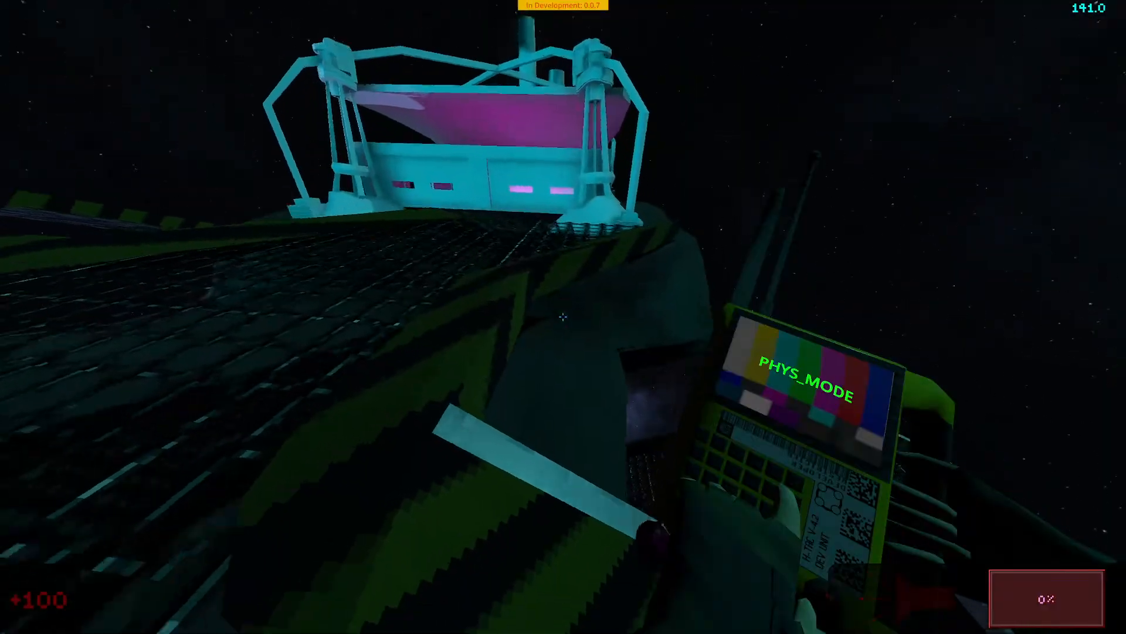
key(f)
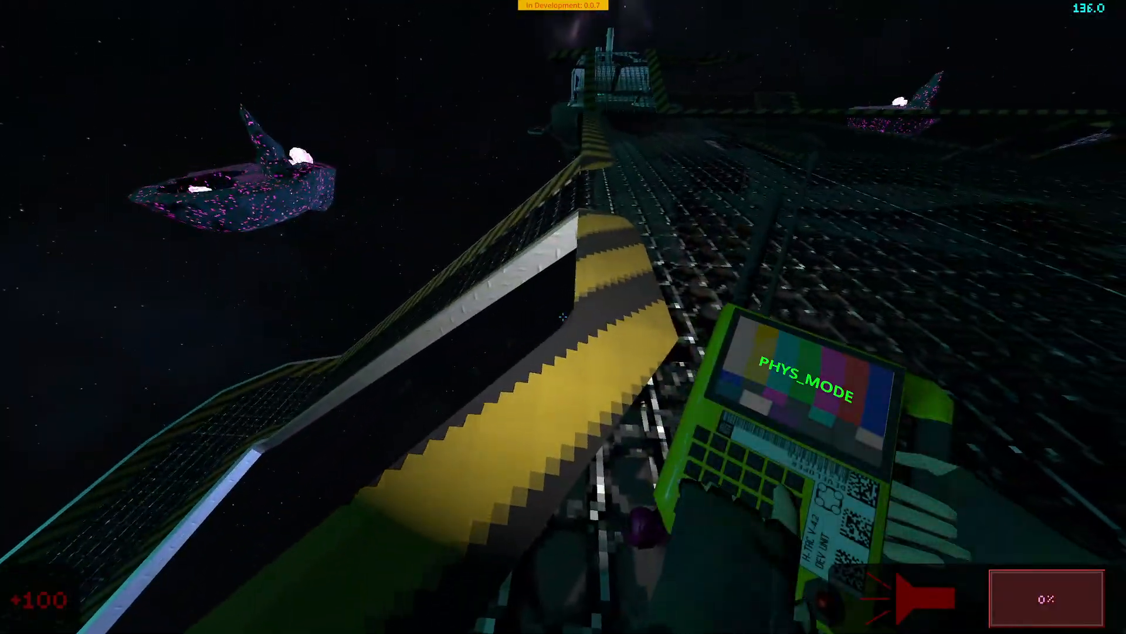
key(f)
Step: Pause the game and launch Git Extensions
key(Escape)
key(super)
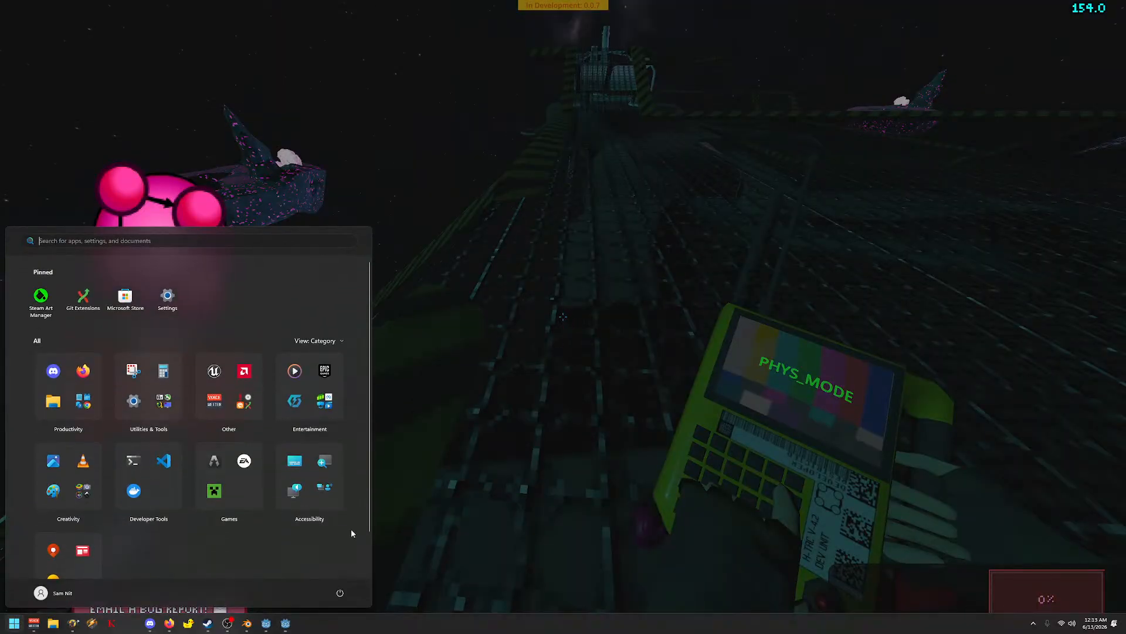
click(490, 531)
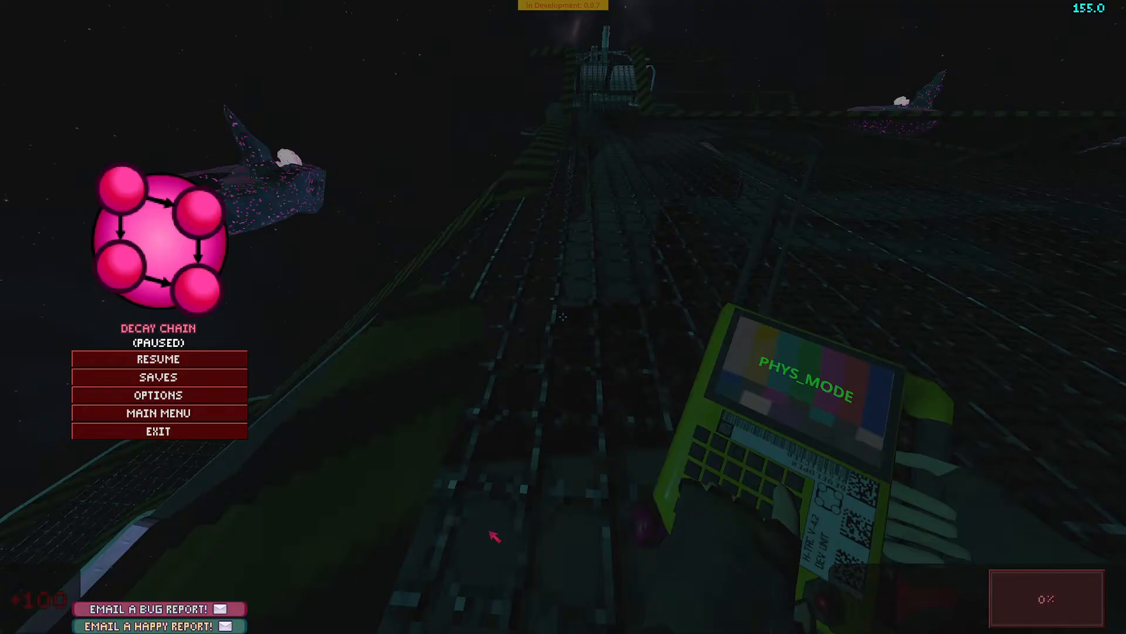
key(super)
text(git e)
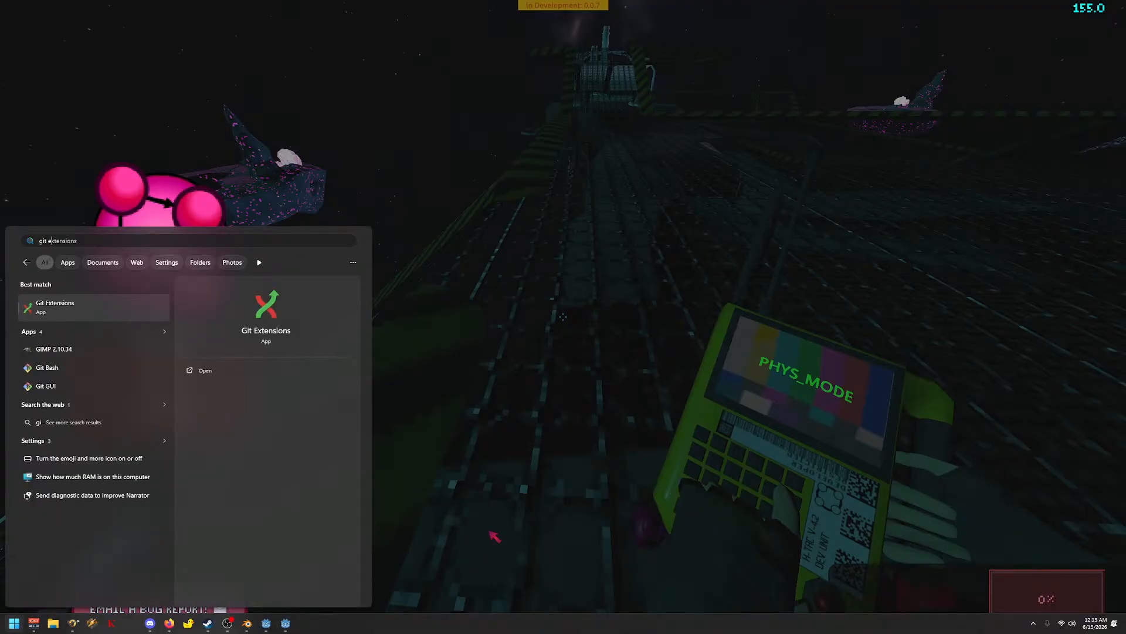
key(Return)
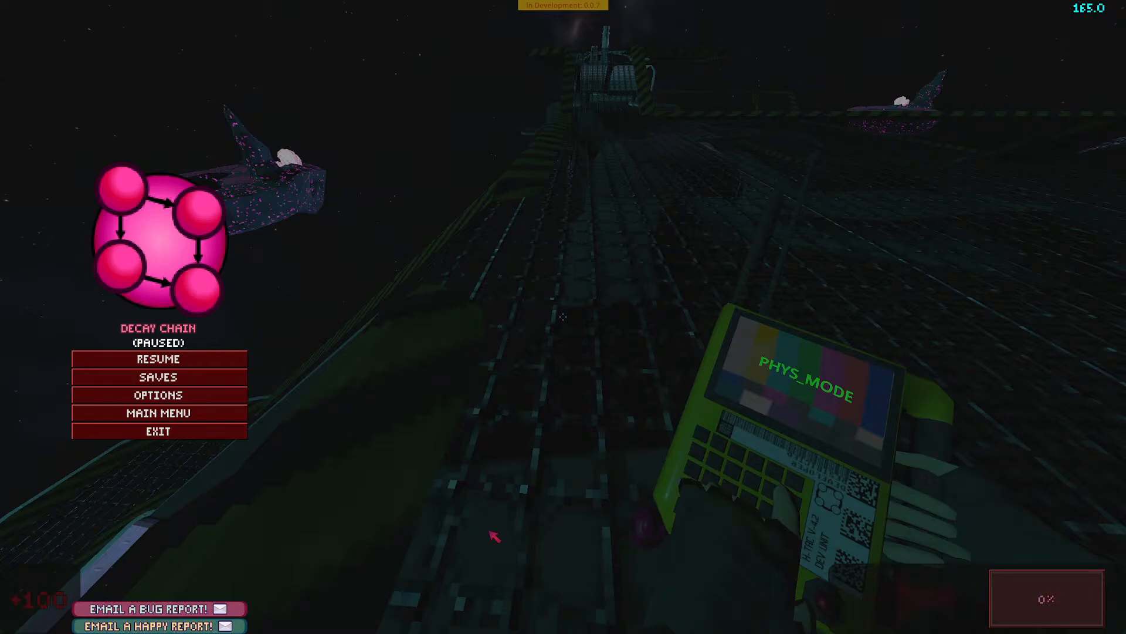
Step: Resume the paused game and continue moving along the grate path
key(super)
key(Escape)
key(Escape)
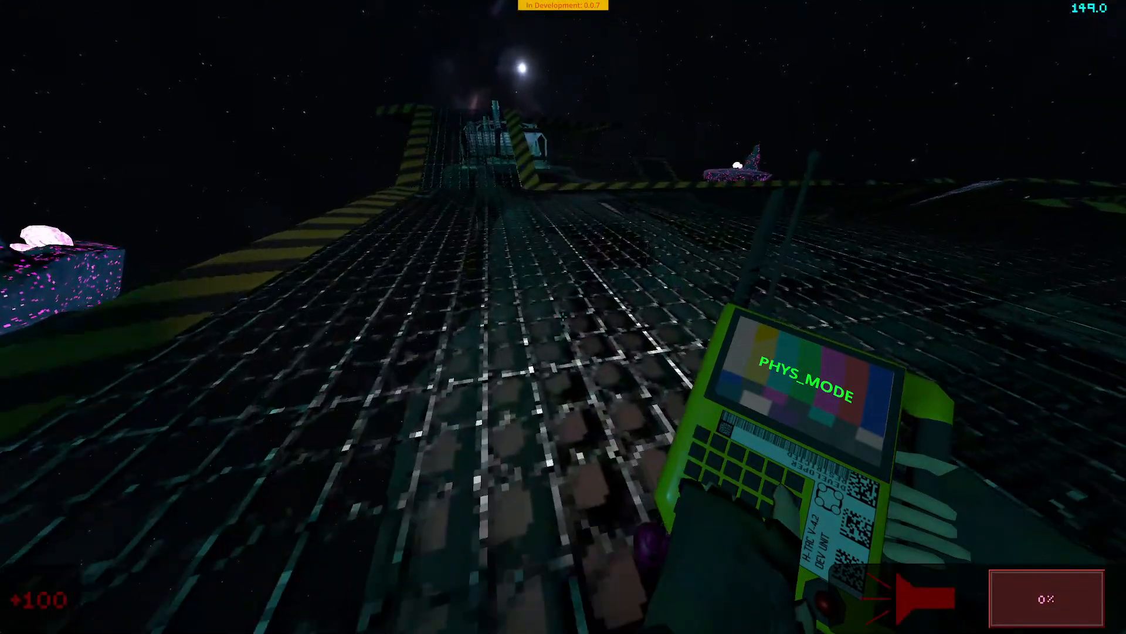
key(w)
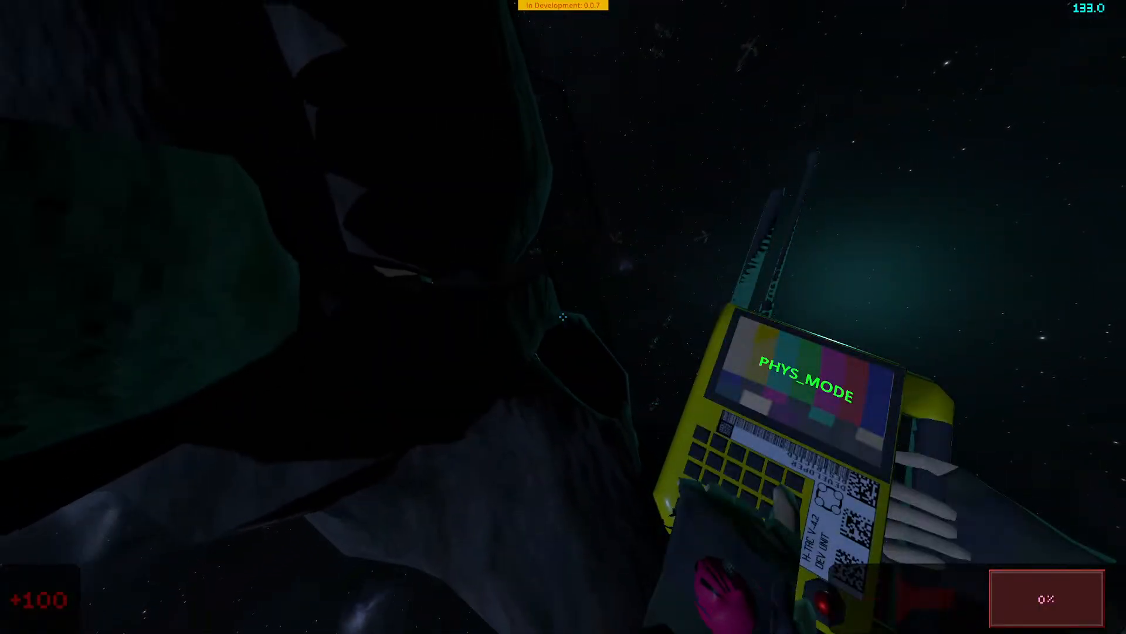
Step: Enable free flight with the NOCLIP console command and fly back to the grate path
key(grave)
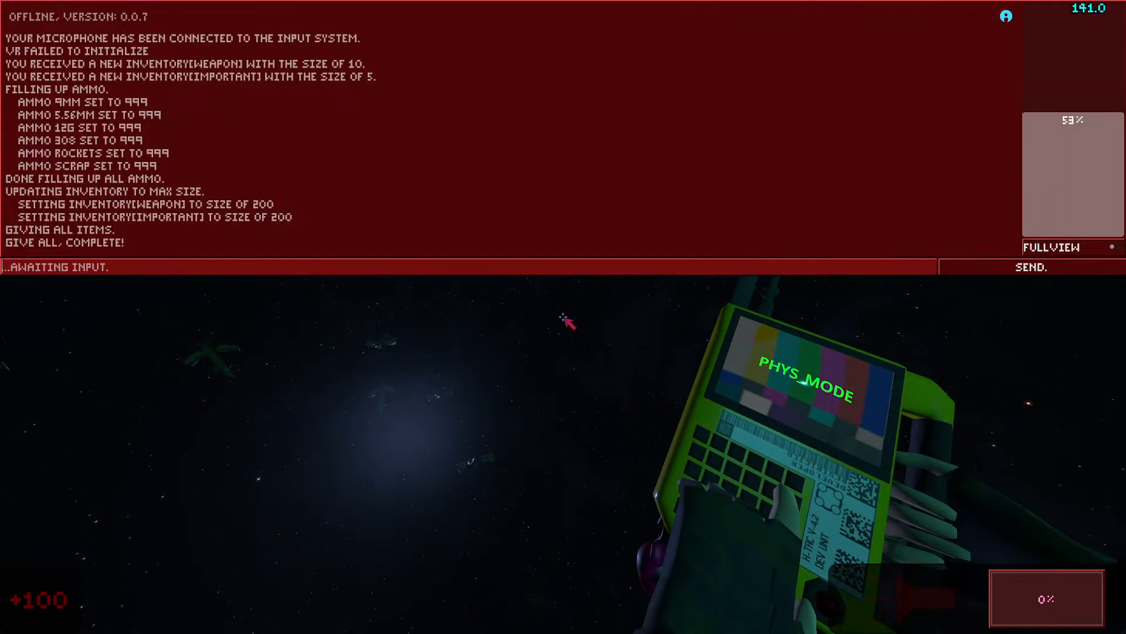
text(NOLCI)
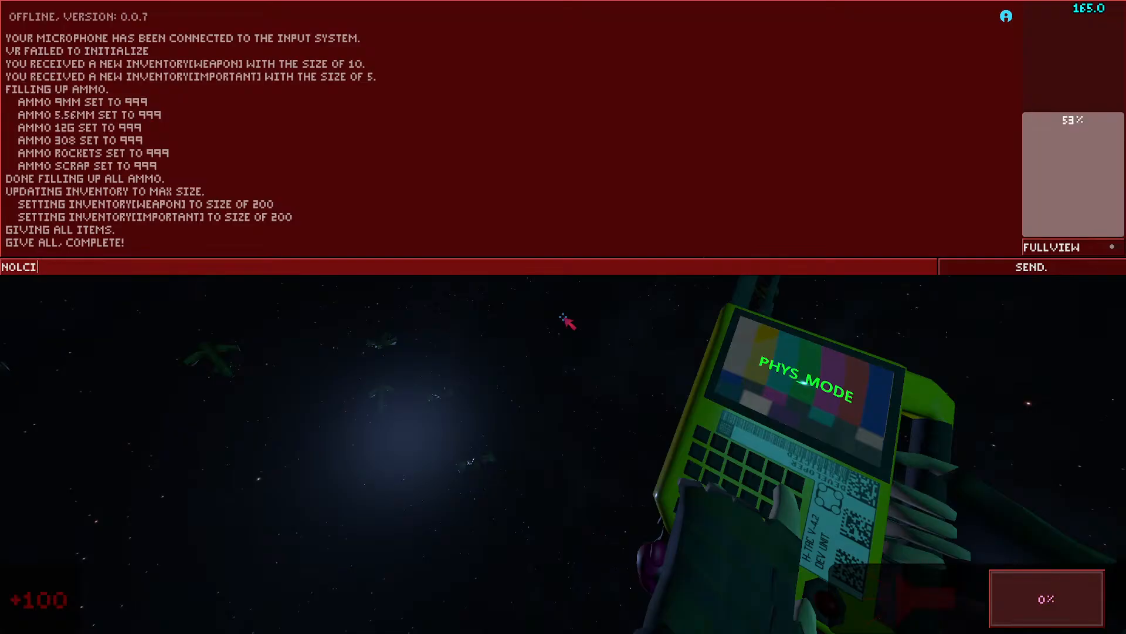
text(P)
key(Return)
text(NOCLIP)
key(Return)
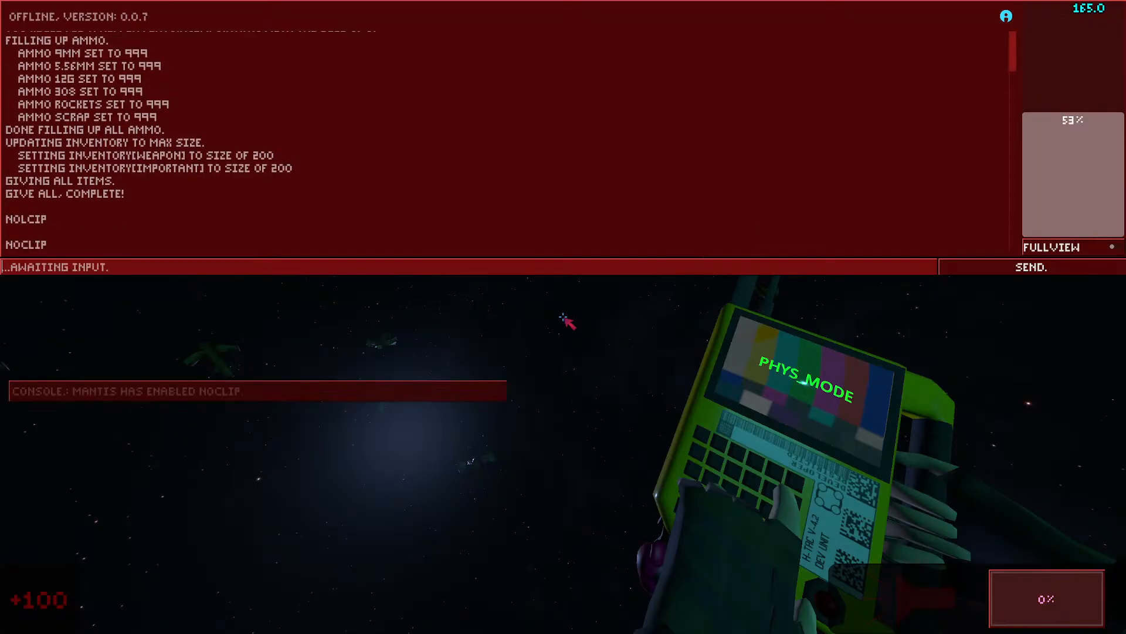
key(grave)
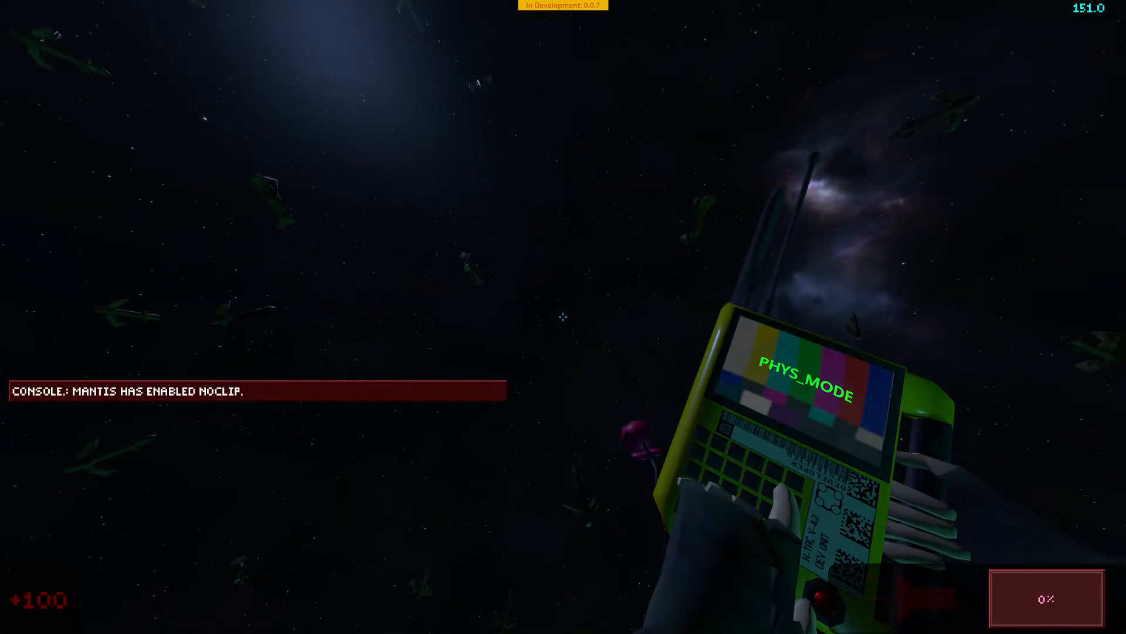
key(w)
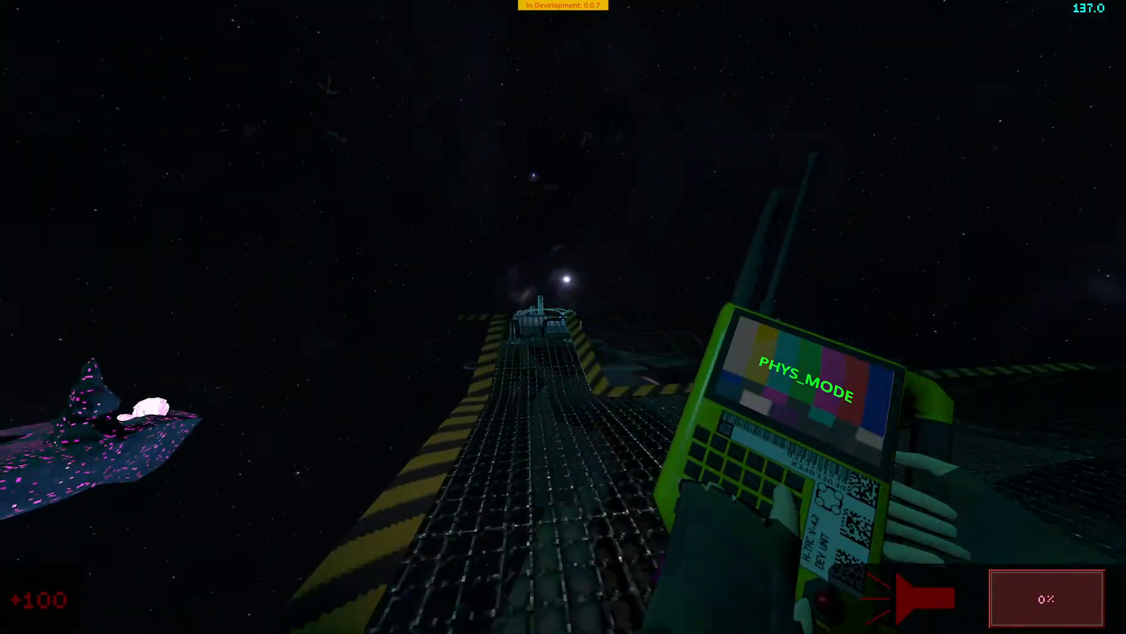
Step: Enter NOCLIP in the console again to toggle free flight off, and examine the area beneath the grate
key(grave)
text(NOLCIP)
key(Return)
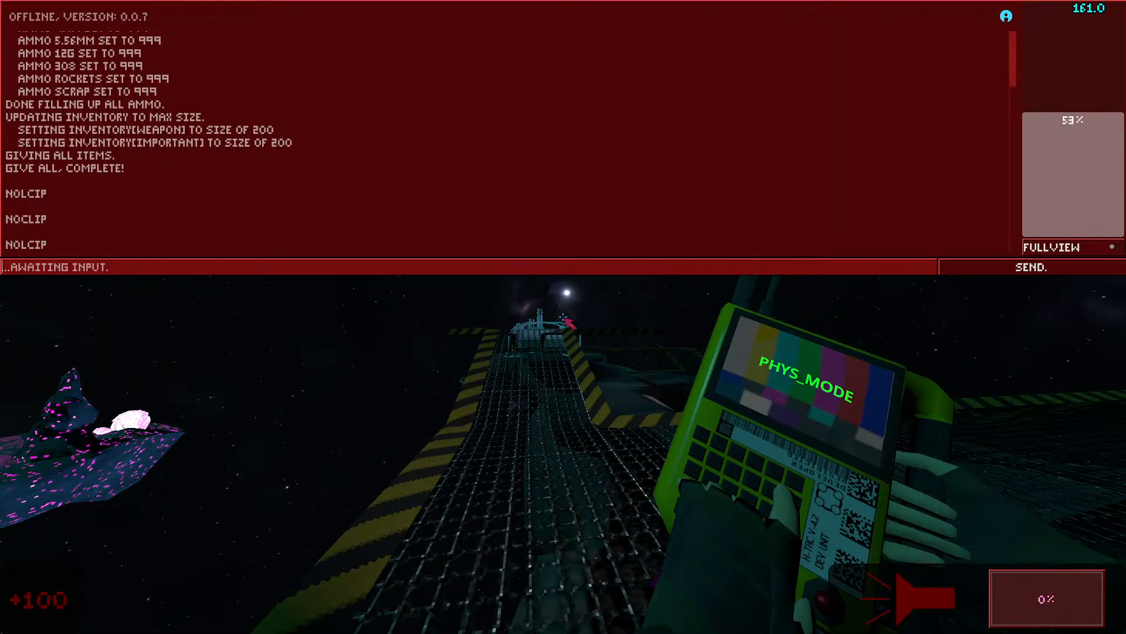
text(NOCLIP)
key(Return)
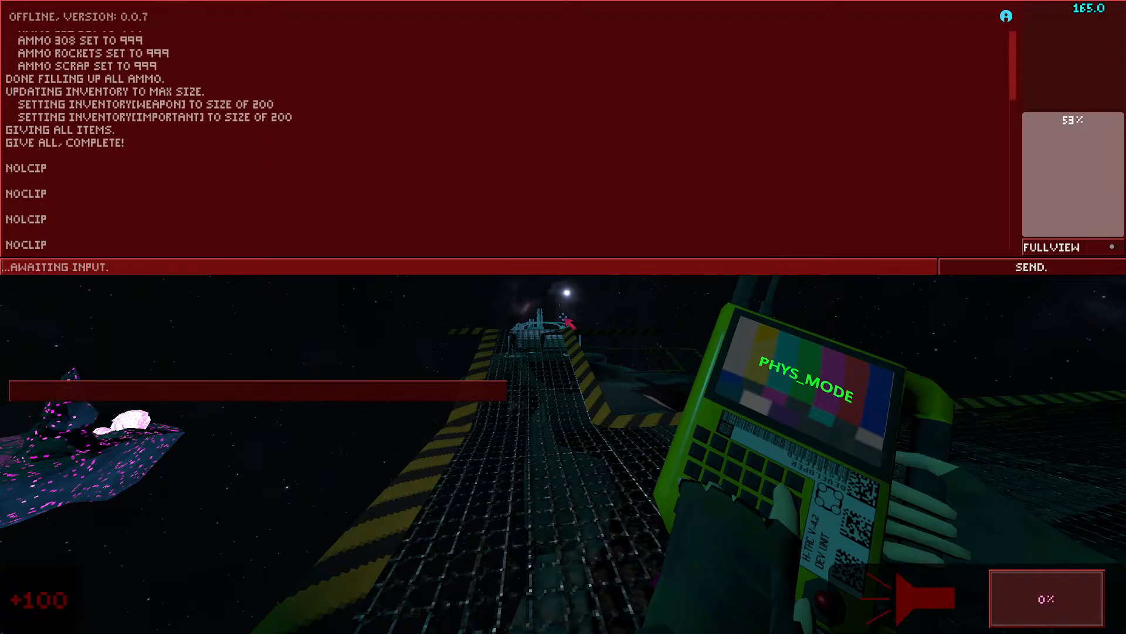
key(grave)
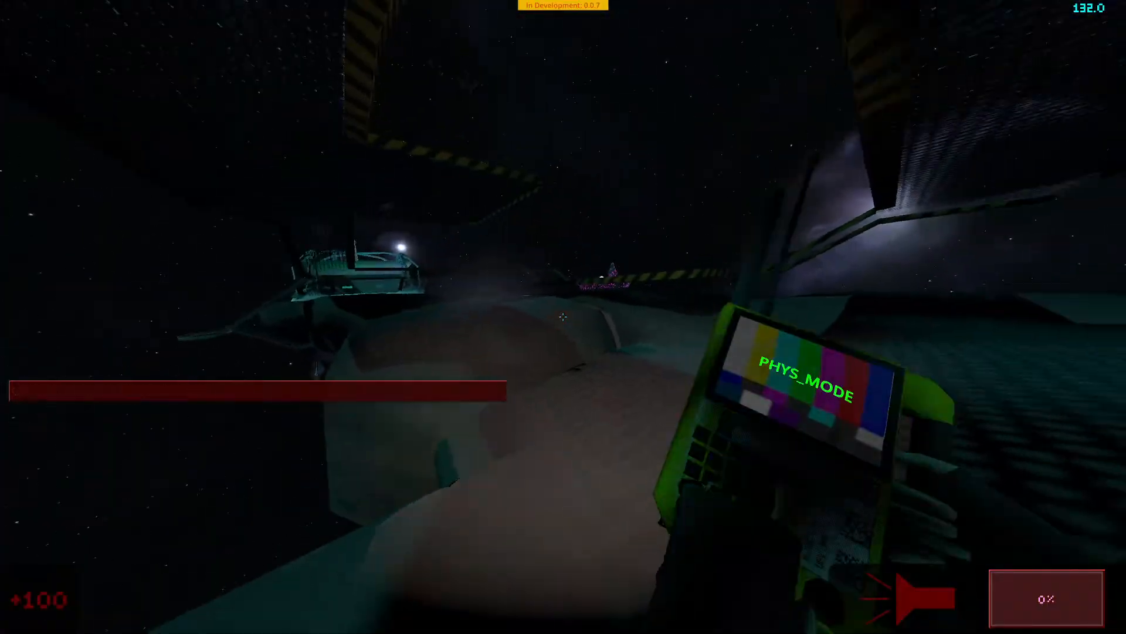
Step: Switch to Blender, hide the outerplatform object and turn on the Face Orientation overlay to inspect the outer path
key(super)
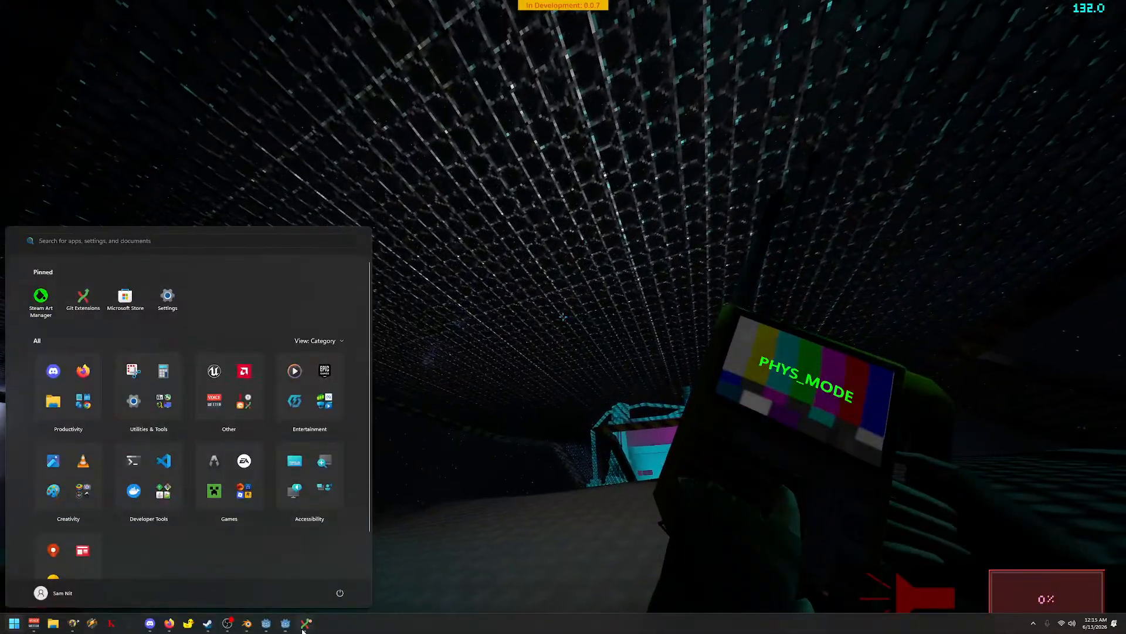
click(247, 623)
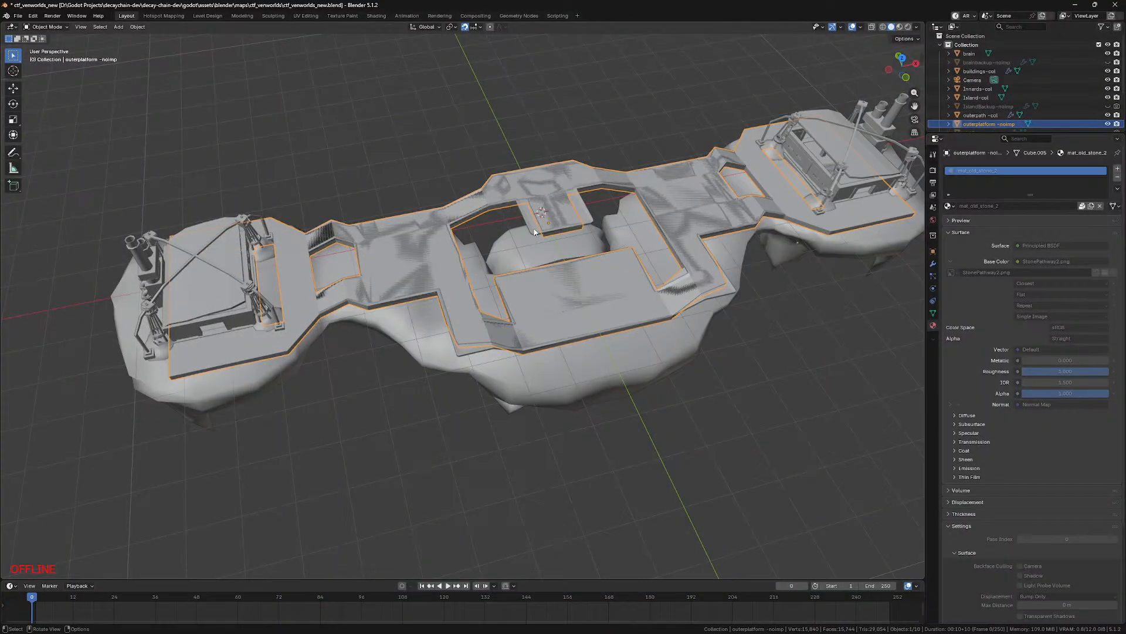
key(h)
scroll(560, 278, up, 5)
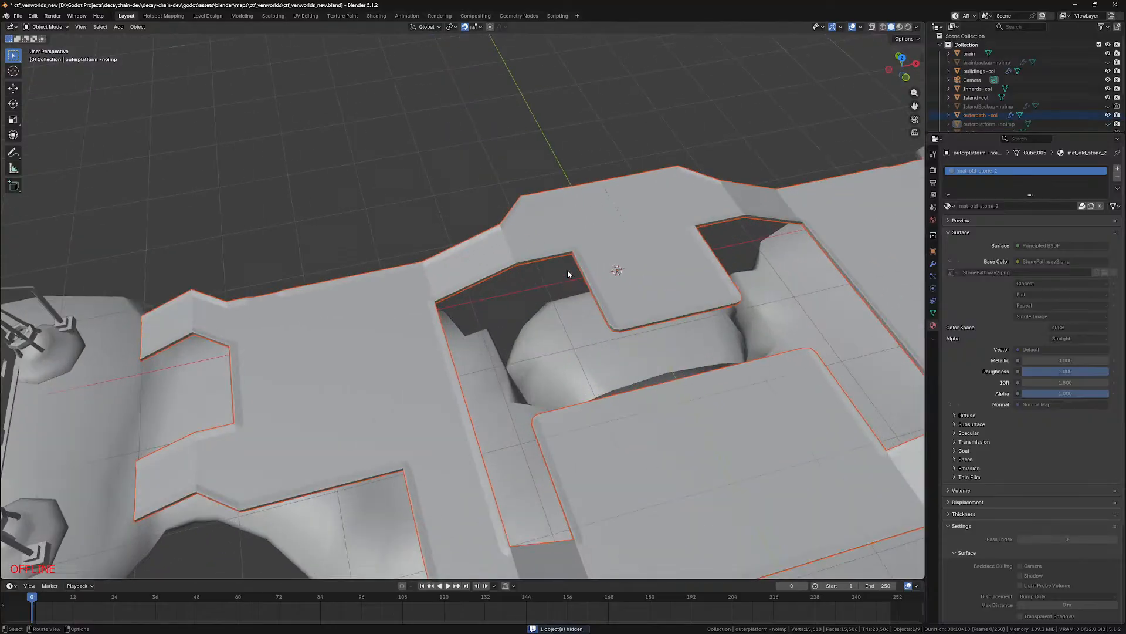
click(859, 27)
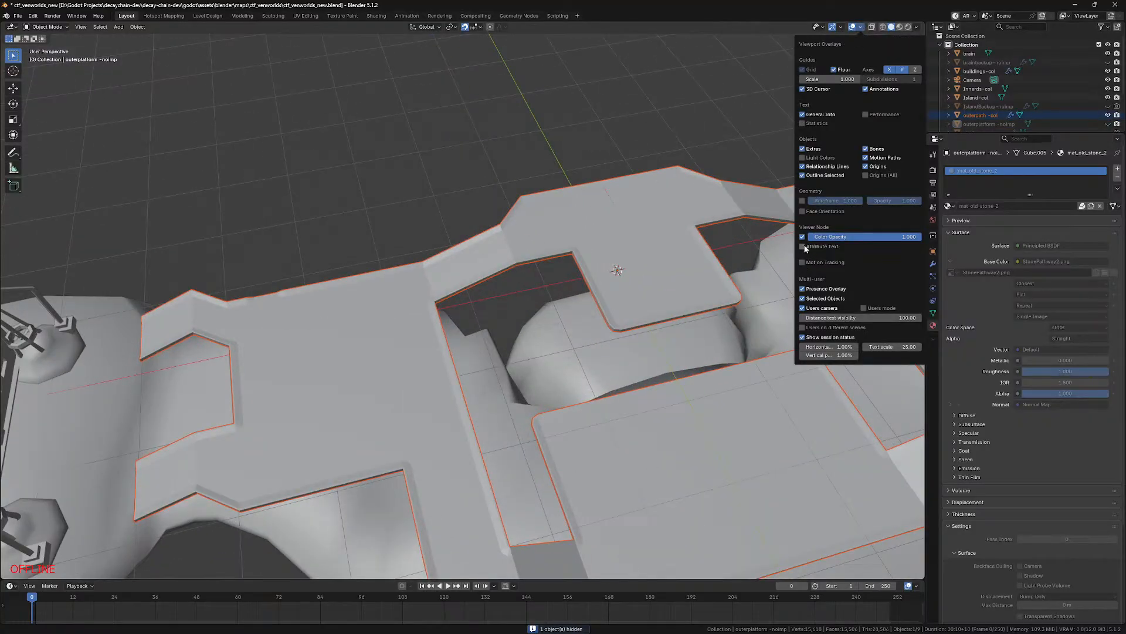
click(803, 212)
middle_drag(512, 188, 578, 249)
scroll(463, 256, up, 3)
Step: Recalculate all normals of the outerpath mesh to the outside, deselect everything and save the file
click(463, 352)
key(Tab)
key(a)
key(u)
click(464, 354)
key(n)
key(F9)
key(alt+n)
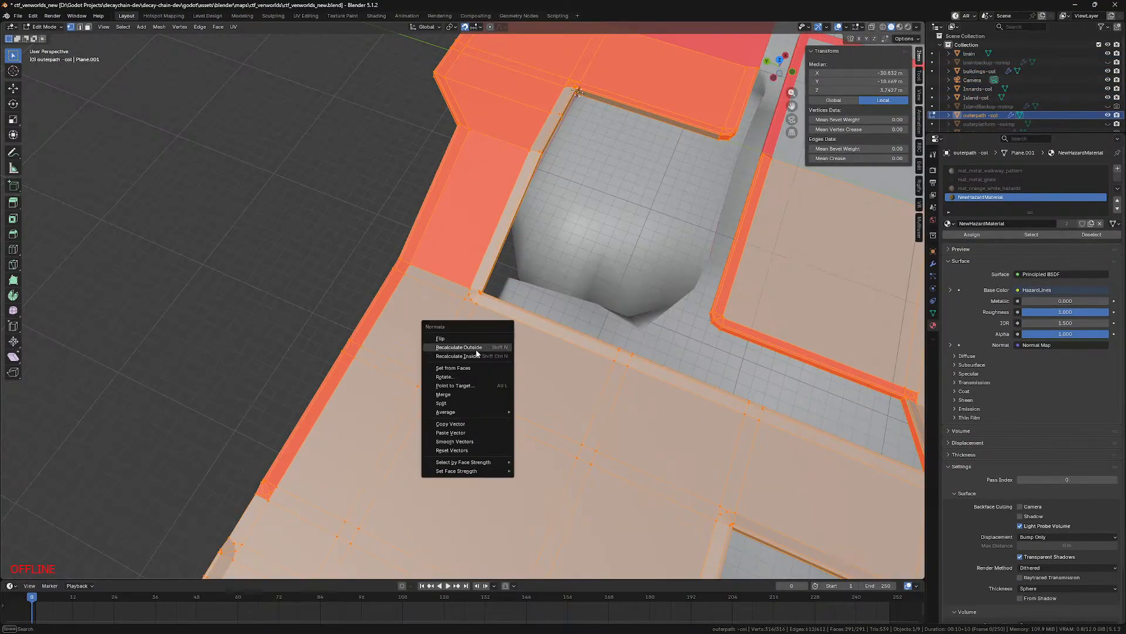
click(476, 350)
key(alt+a)
key(ctrl+s)
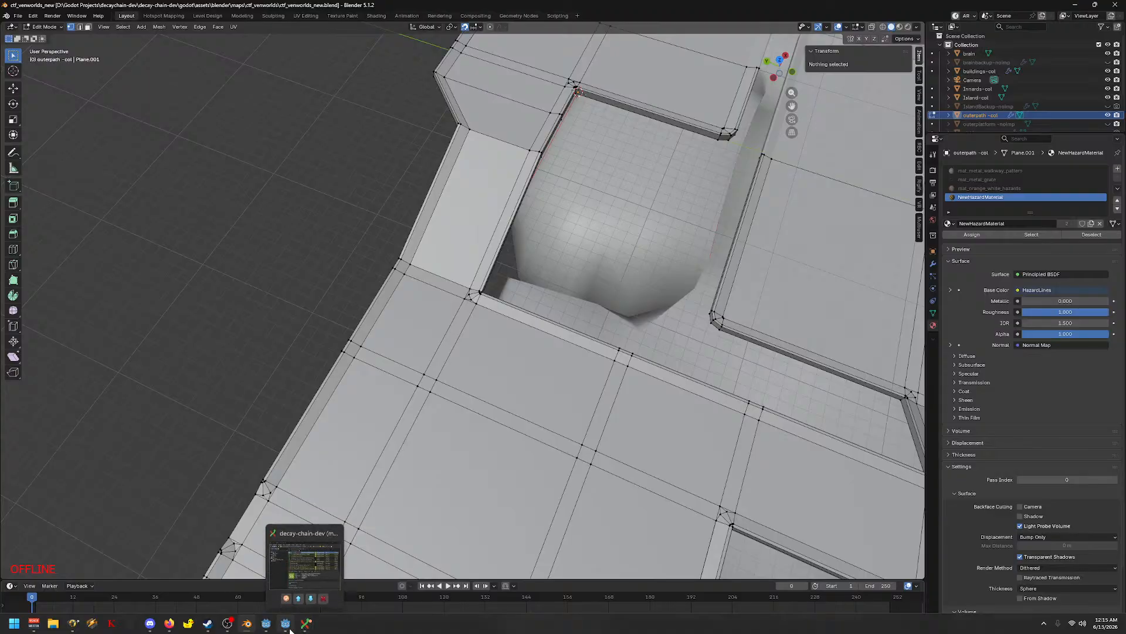
Step: Switch to the running game and disable ambient occlusion, fog, screen space reflections, indirect lighting and auto exposure in its graphics options, keeping light shadows on
click(289, 629)
key(Escape)
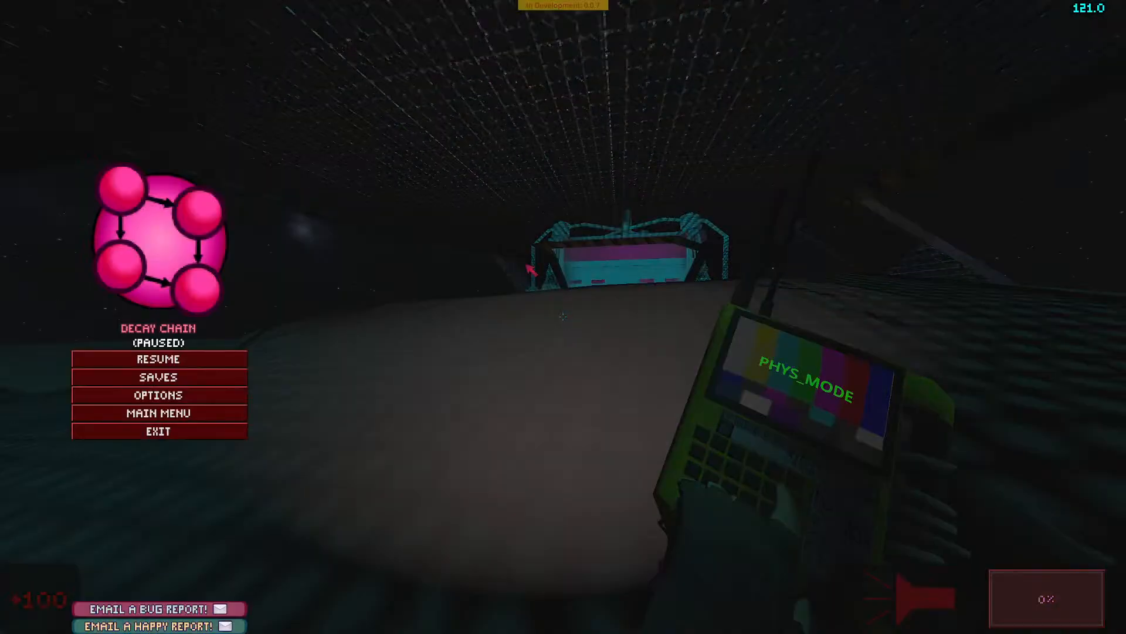
click(231, 401)
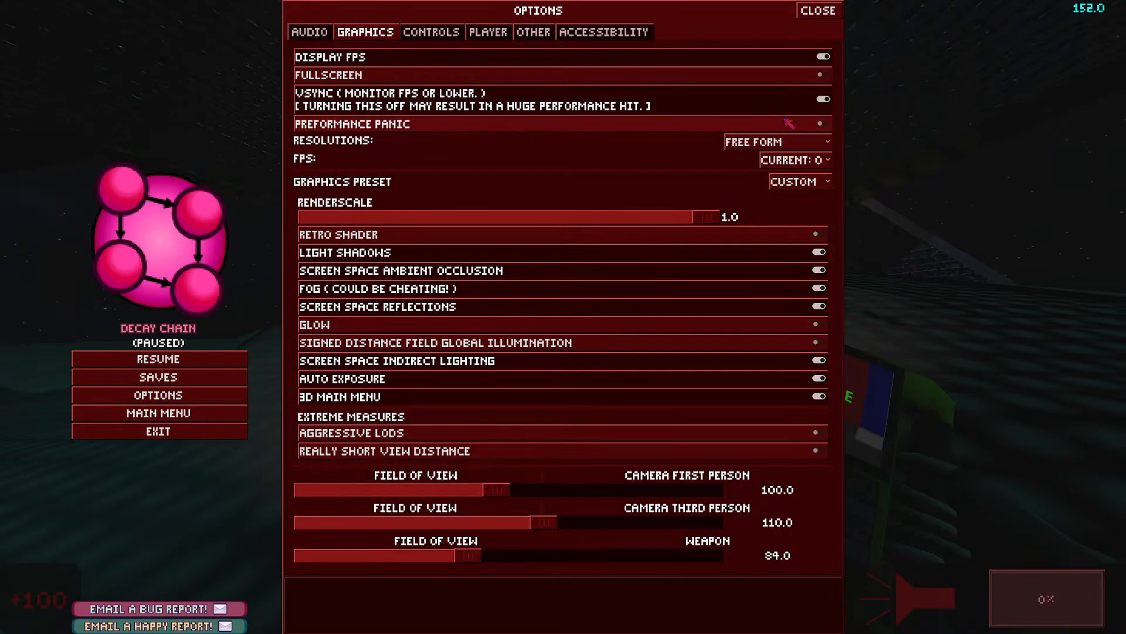
click(819, 252)
click(819, 270)
click(819, 288)
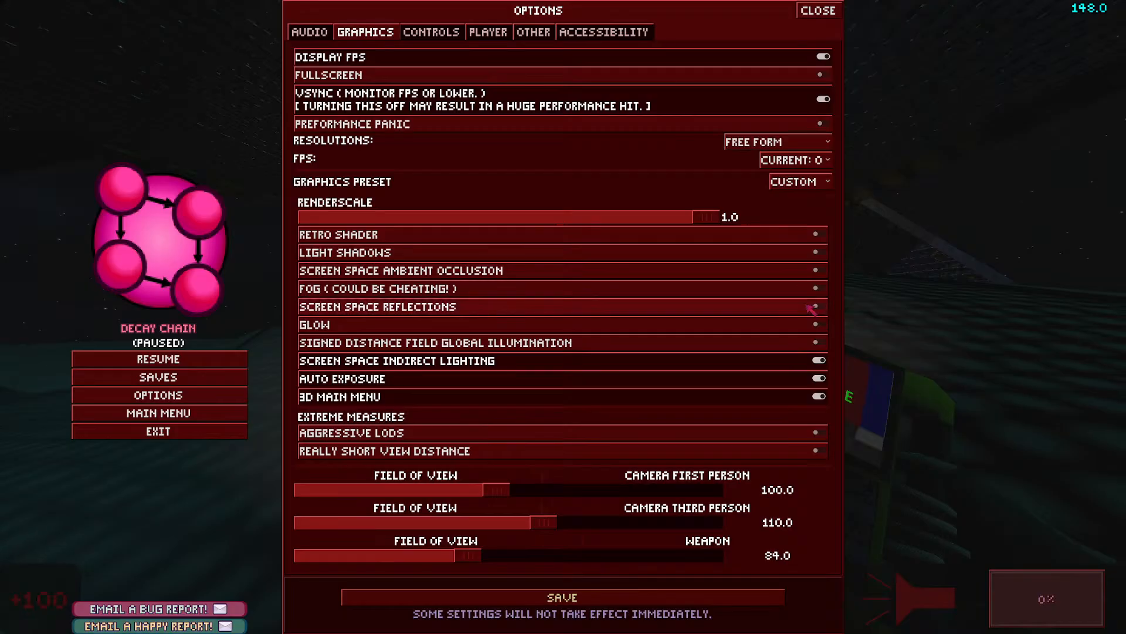
click(681, 252)
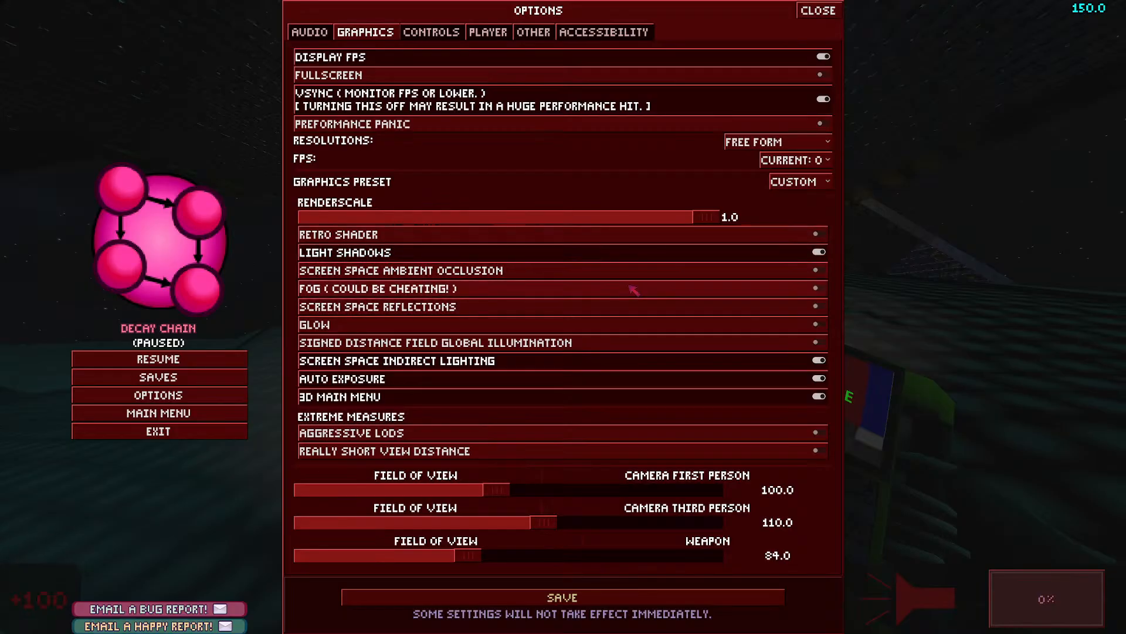
click(572, 360)
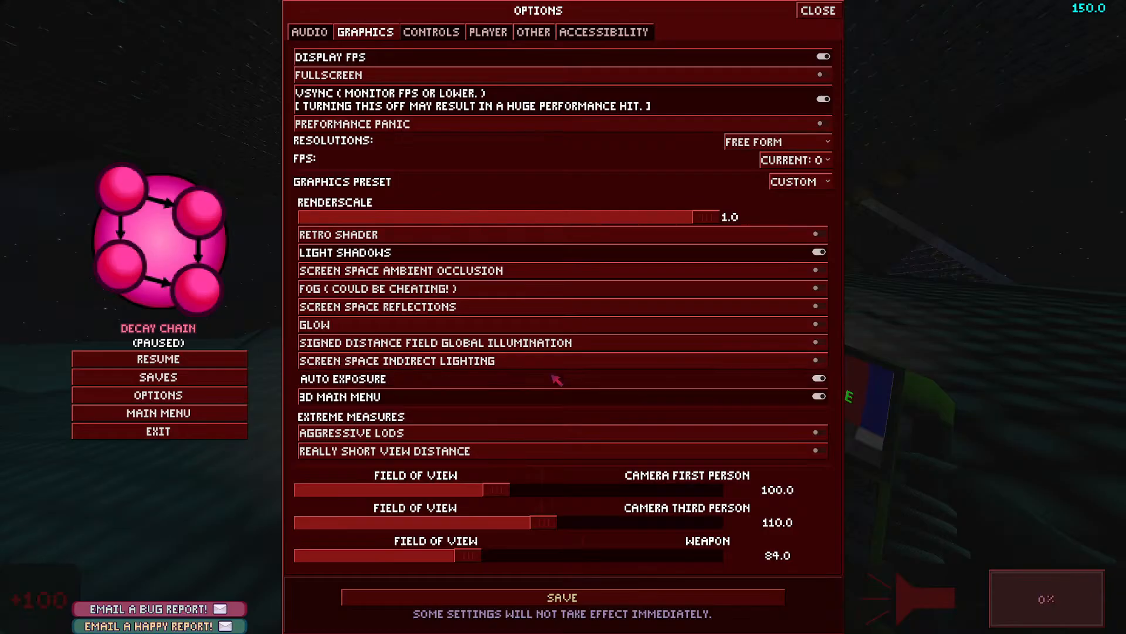
click(557, 379)
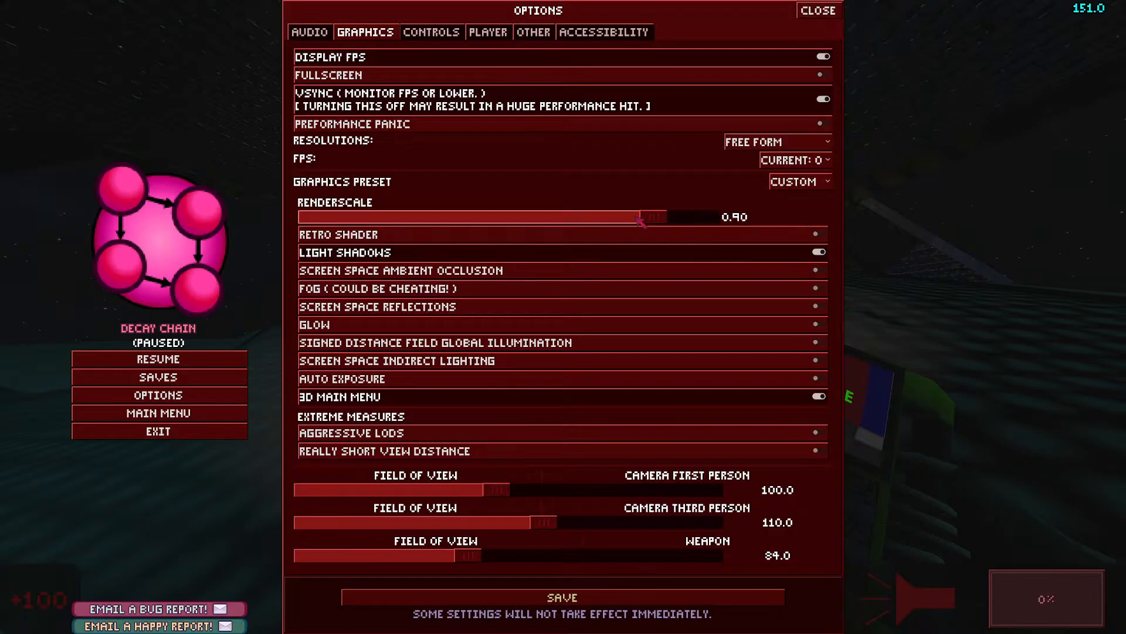
Step: Set the game's render scale to 0.75 and its FPS limit to 60, and save the options
click(798, 160)
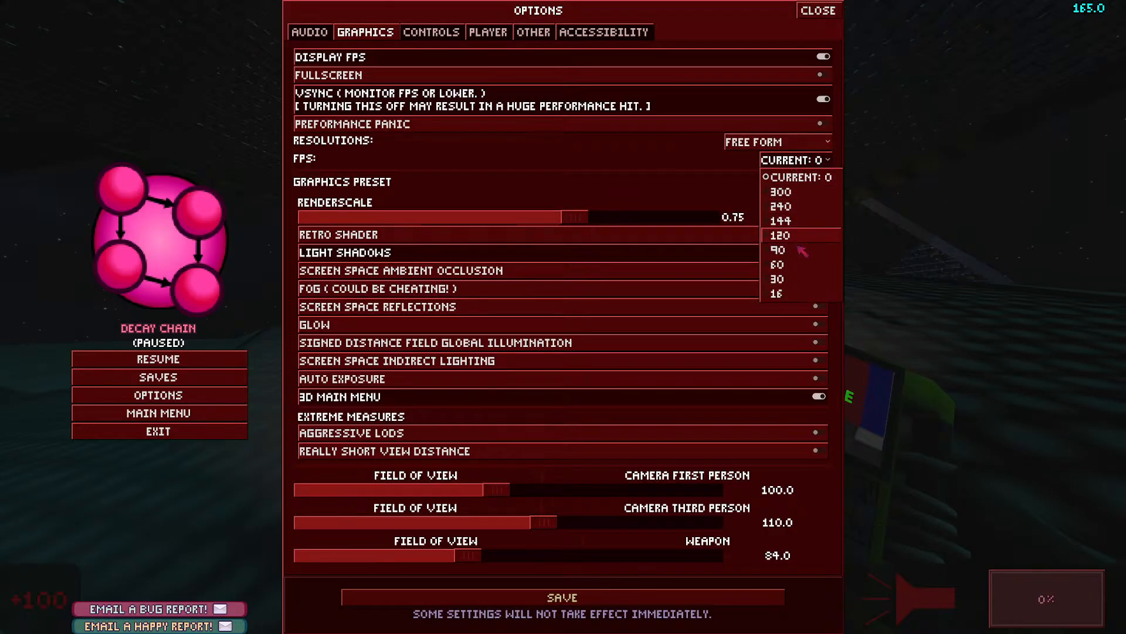
click(789, 268)
click(572, 596)
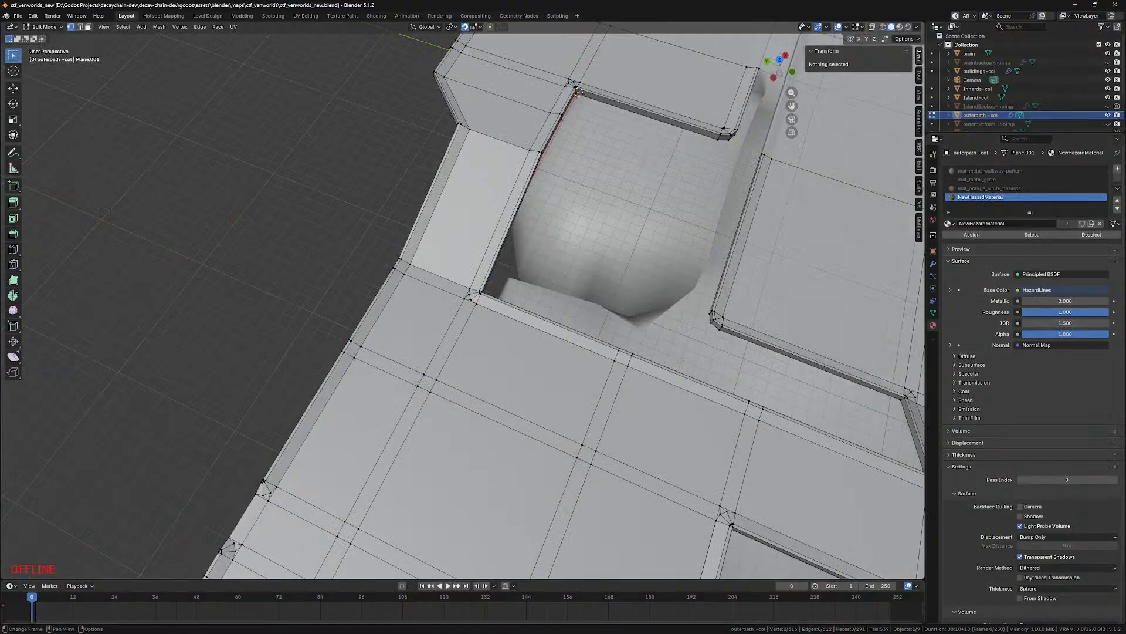
Step: Switch to Godot and run the ctf_venworlds scene in regular mode
click(259, 623)
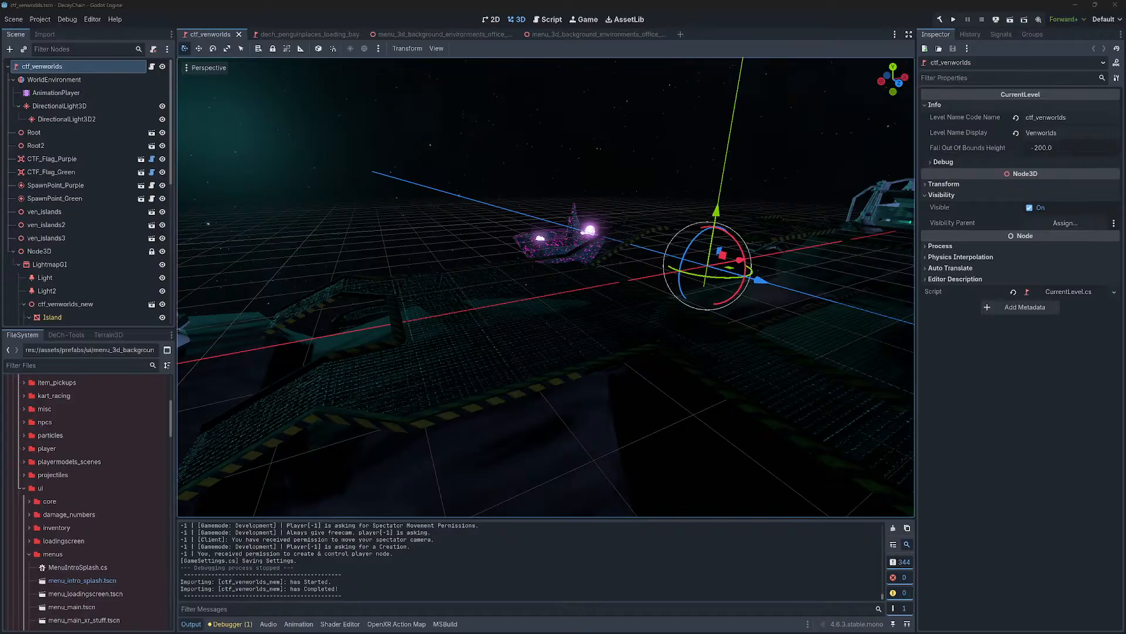
click(450, 201)
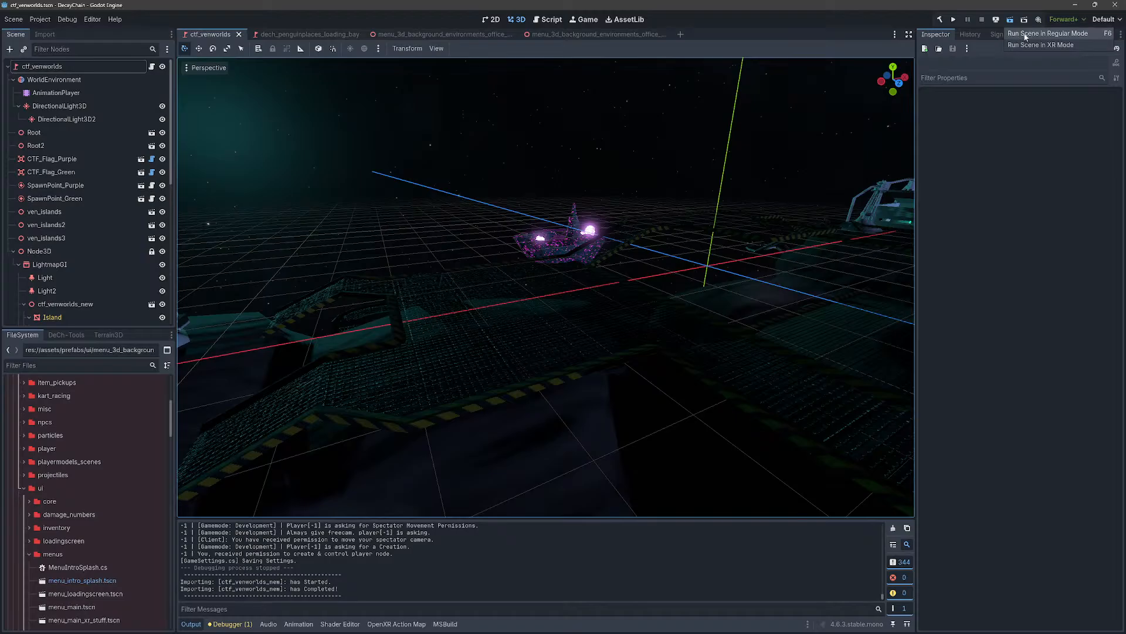
click(1038, 33)
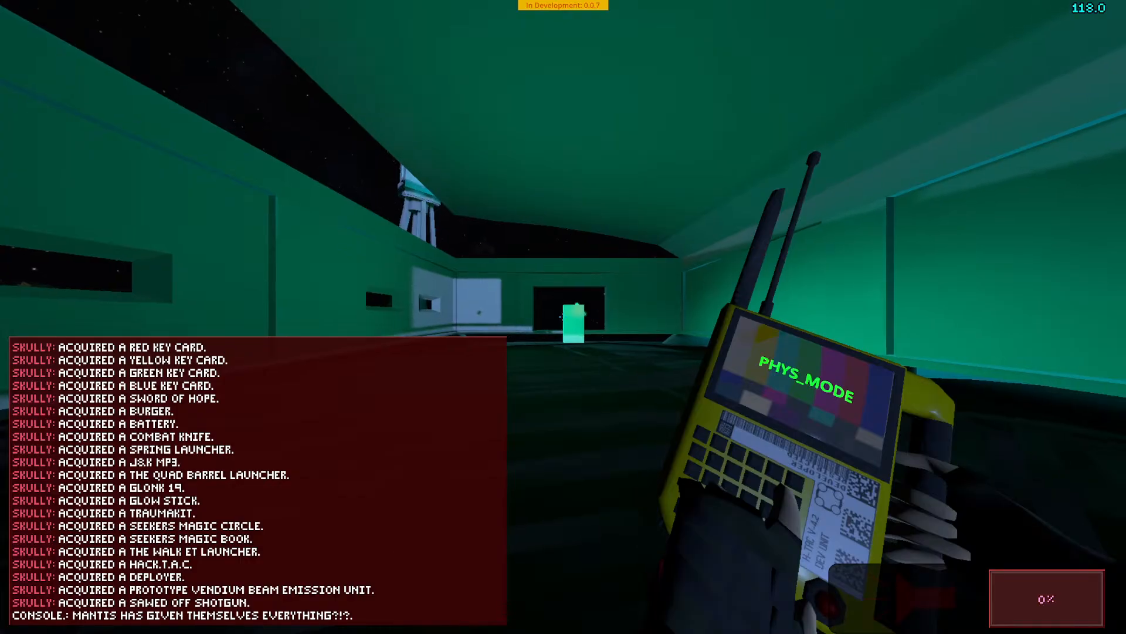
Step: Leave the green base with the flashlight on and examine where the grated walkway meets the island
key(w)
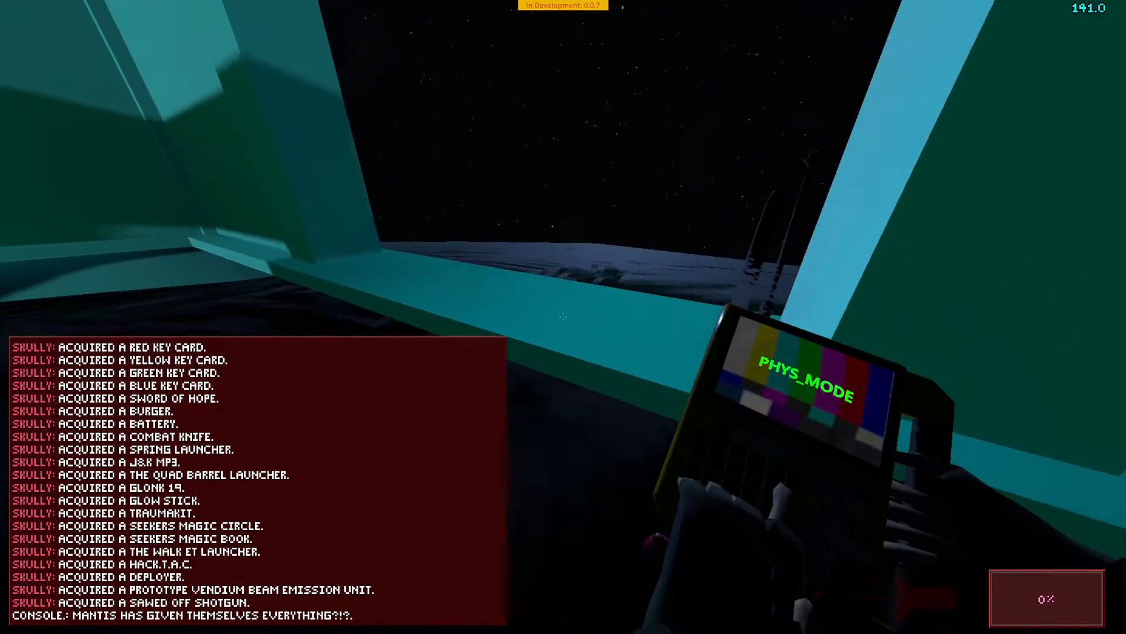
key(w)
key(f)
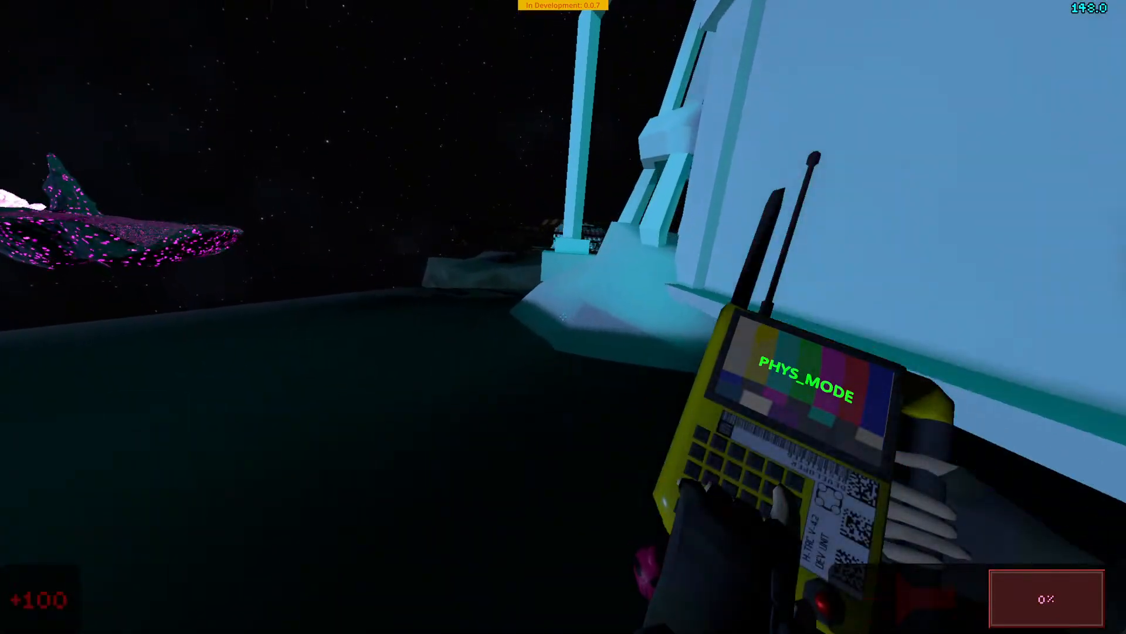
key(w)
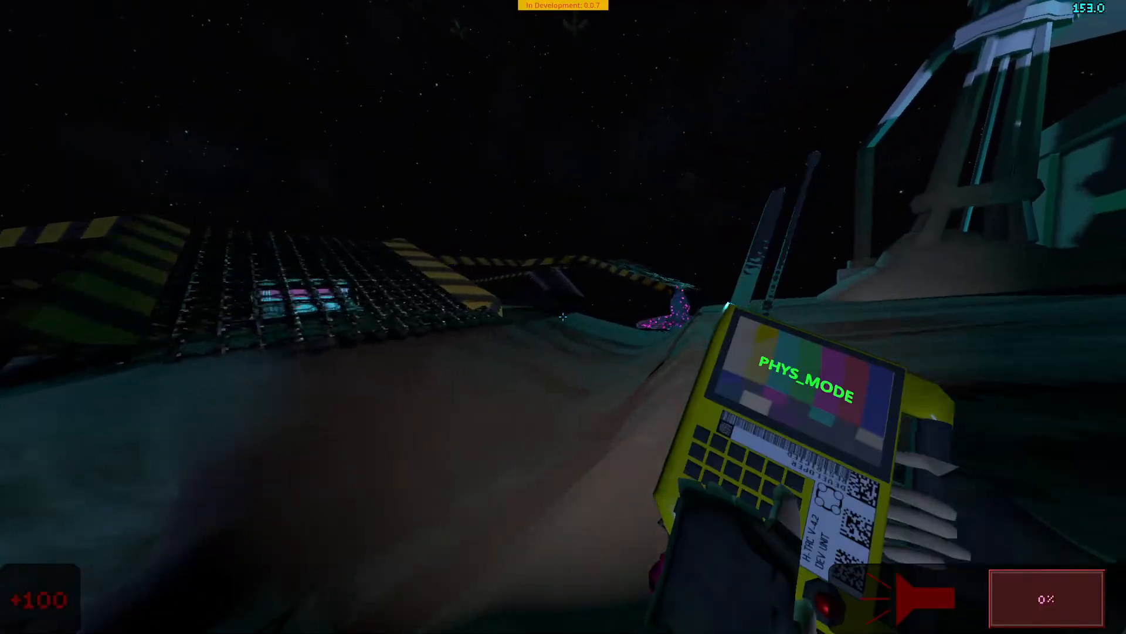
key(w)
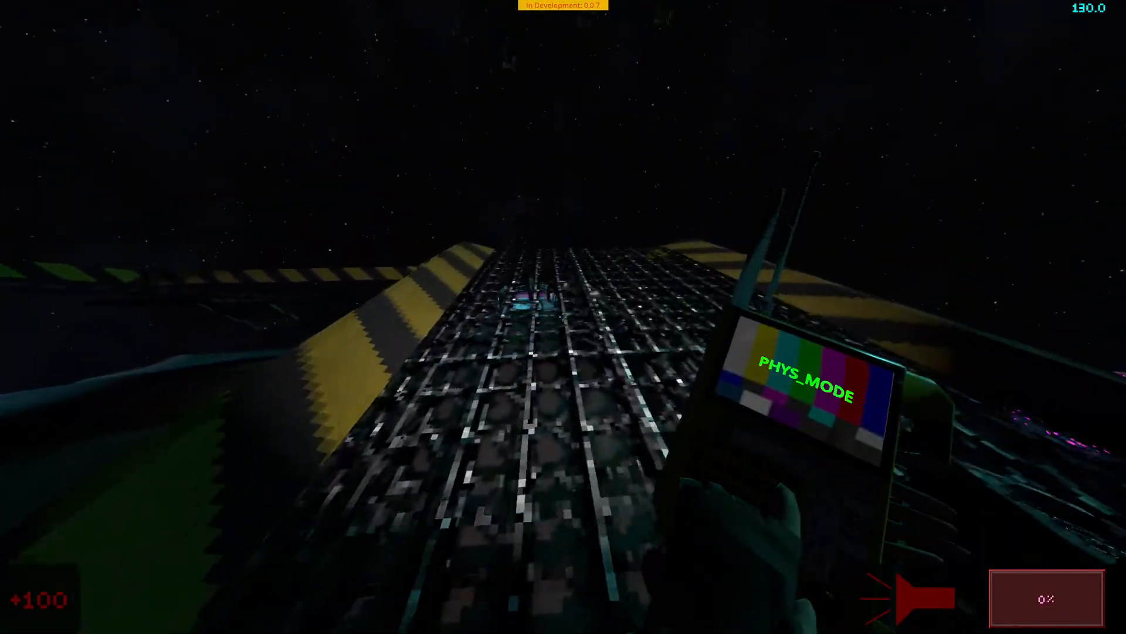
key(w)
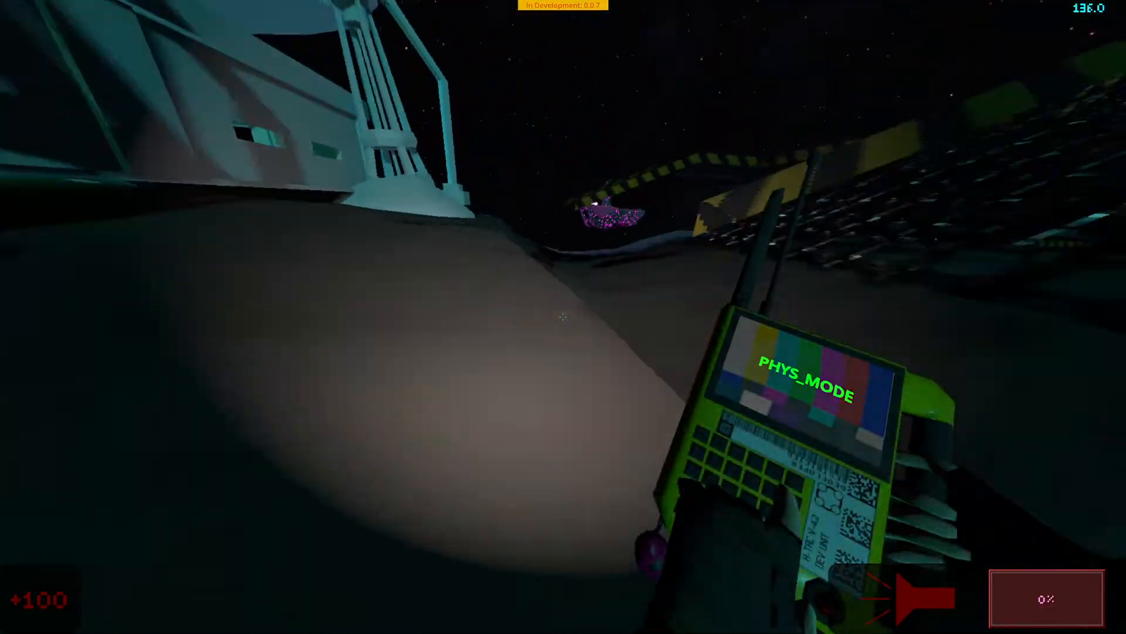
Step: Walk across the grated outer path and examine its surface and hazard-striped borders for missing or misaligned faces
key(w)
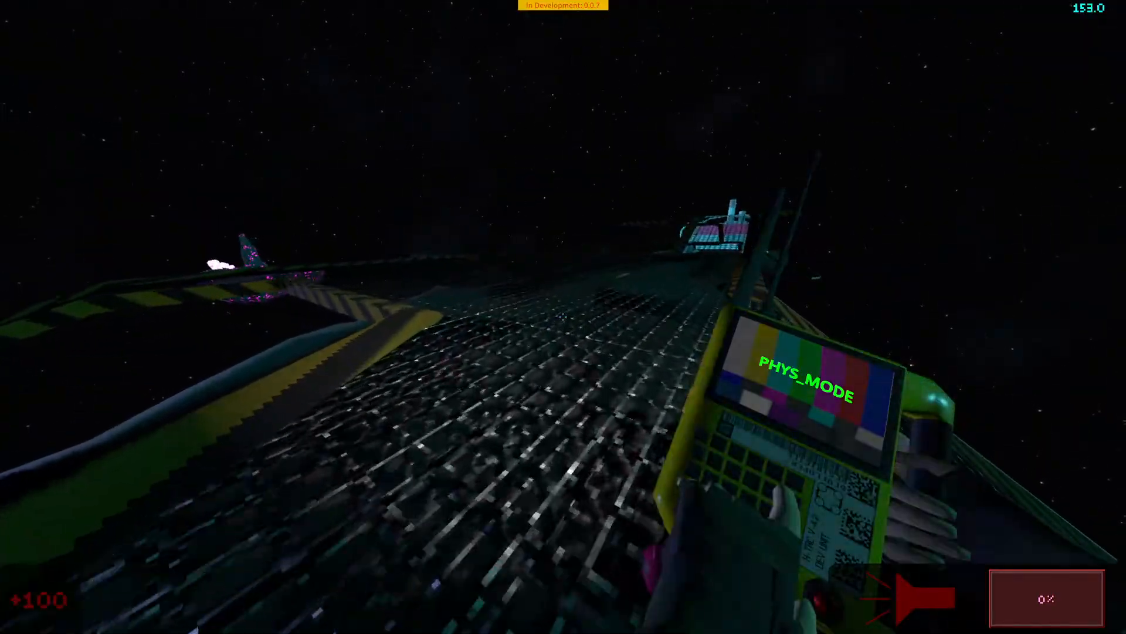
key(w)
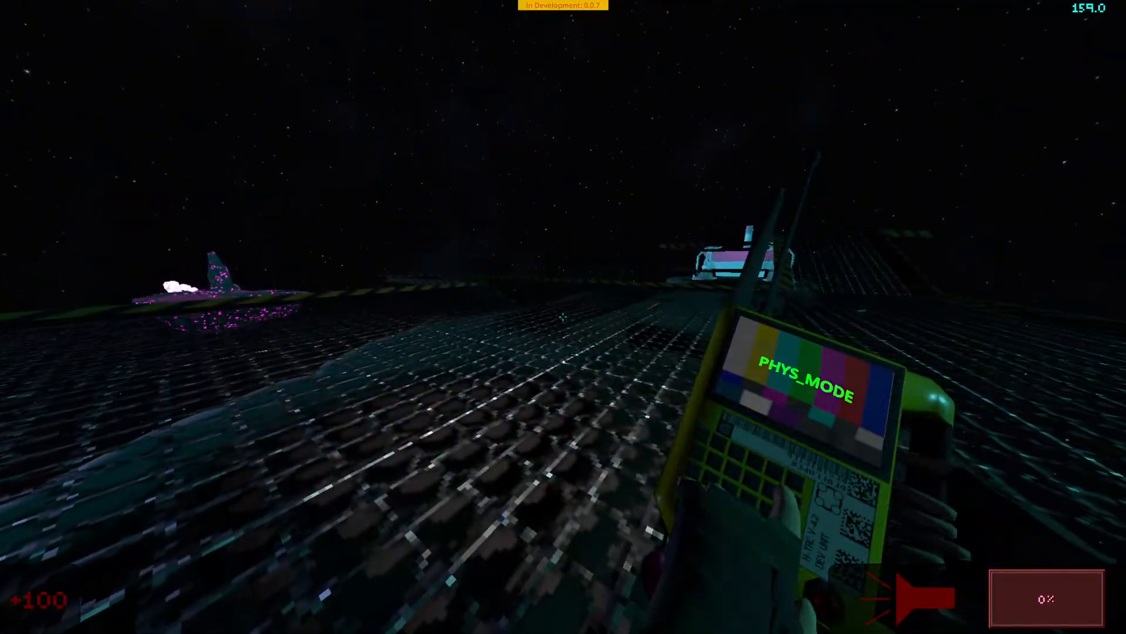
key(w)
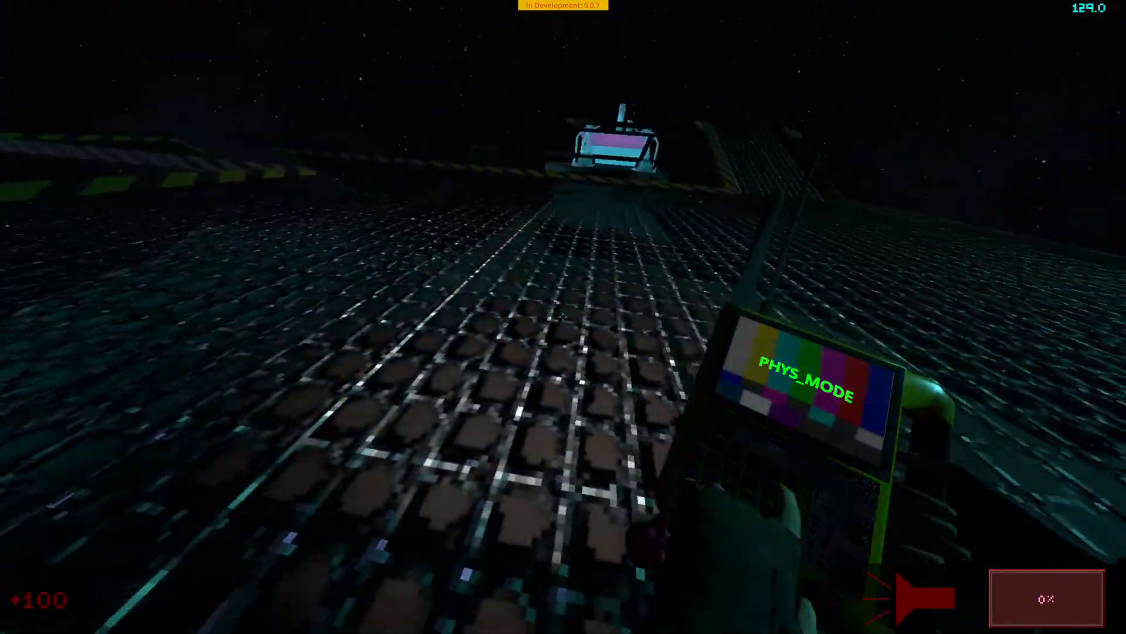
key(w)
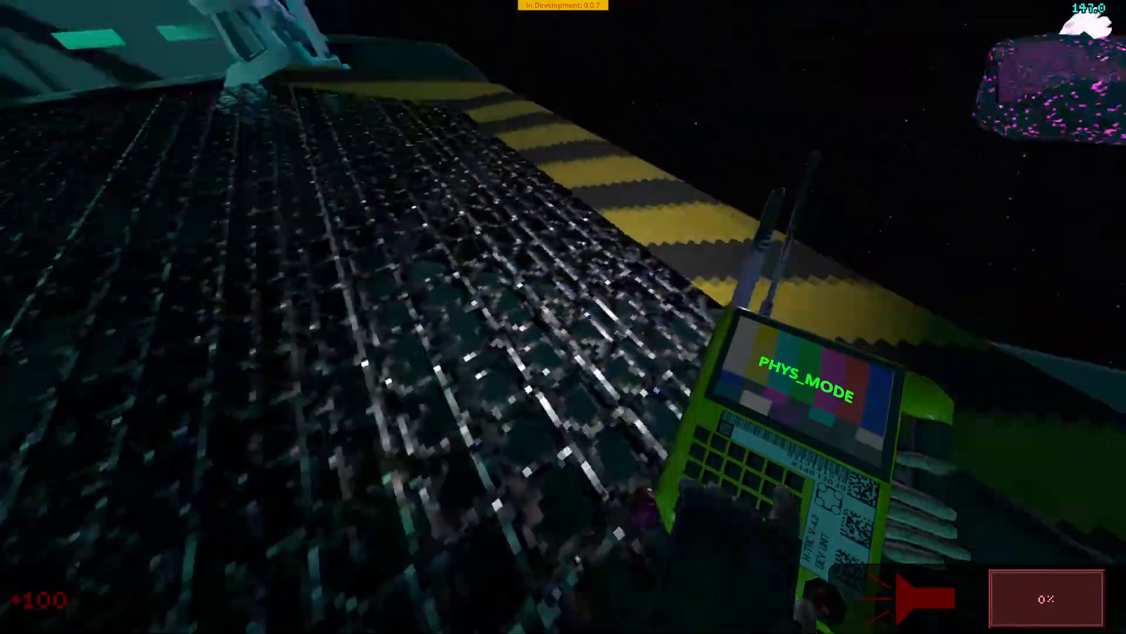
key(w)
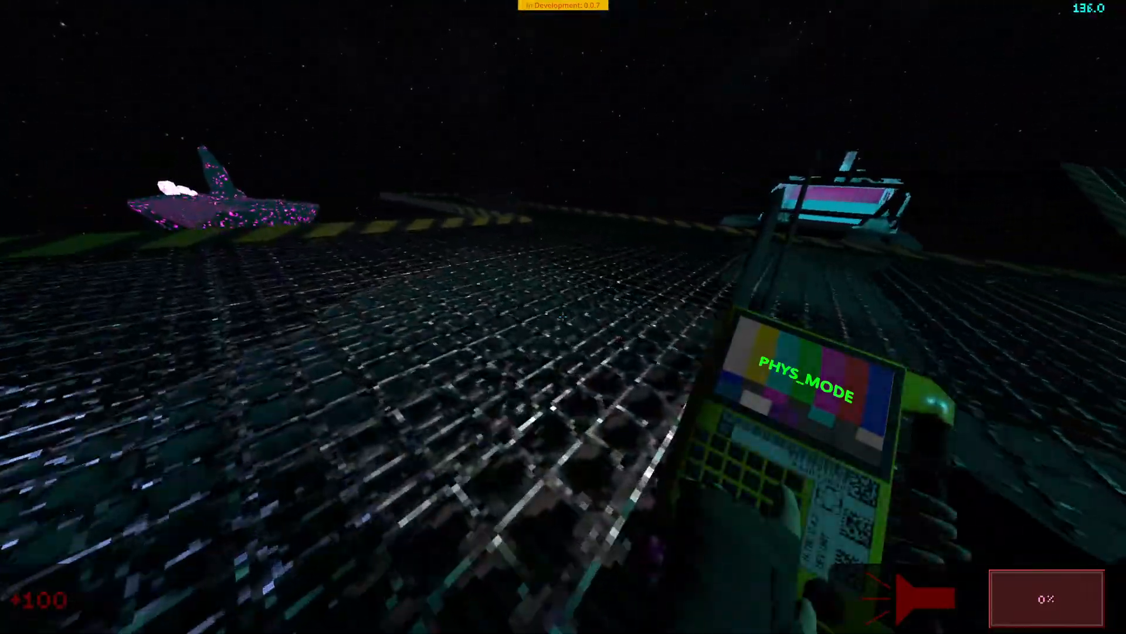
key(w)
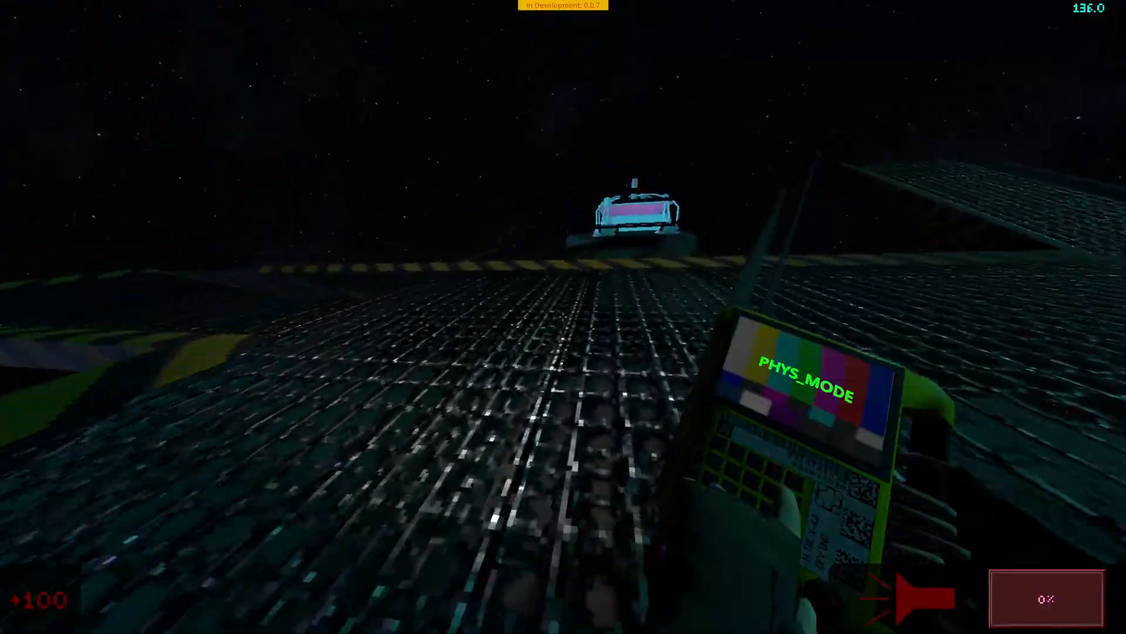
key(w)
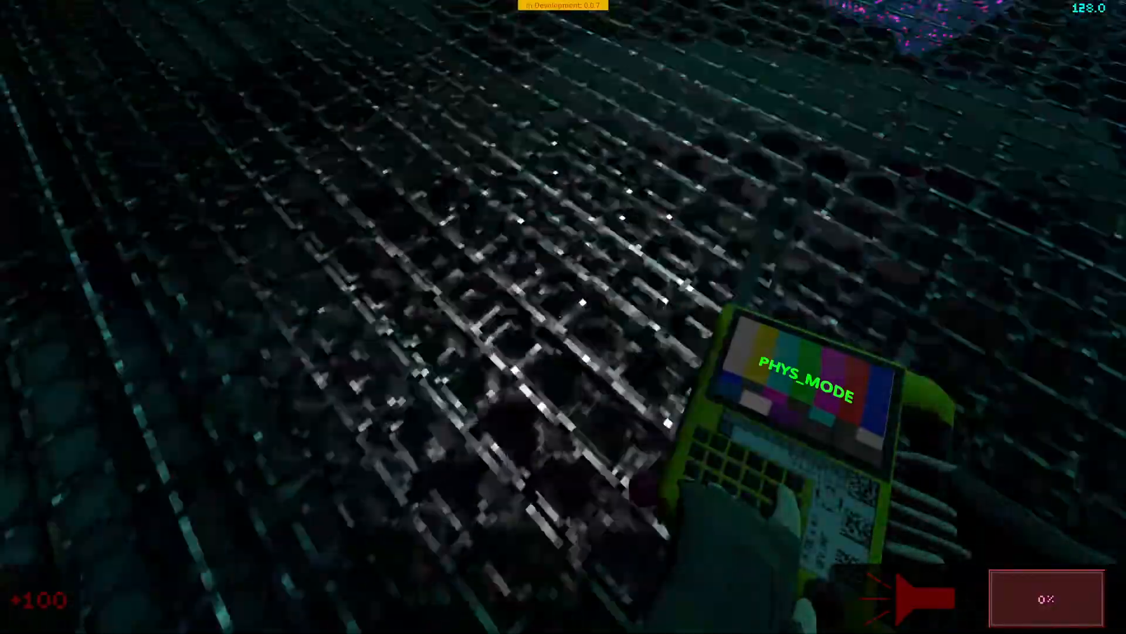
key(w)
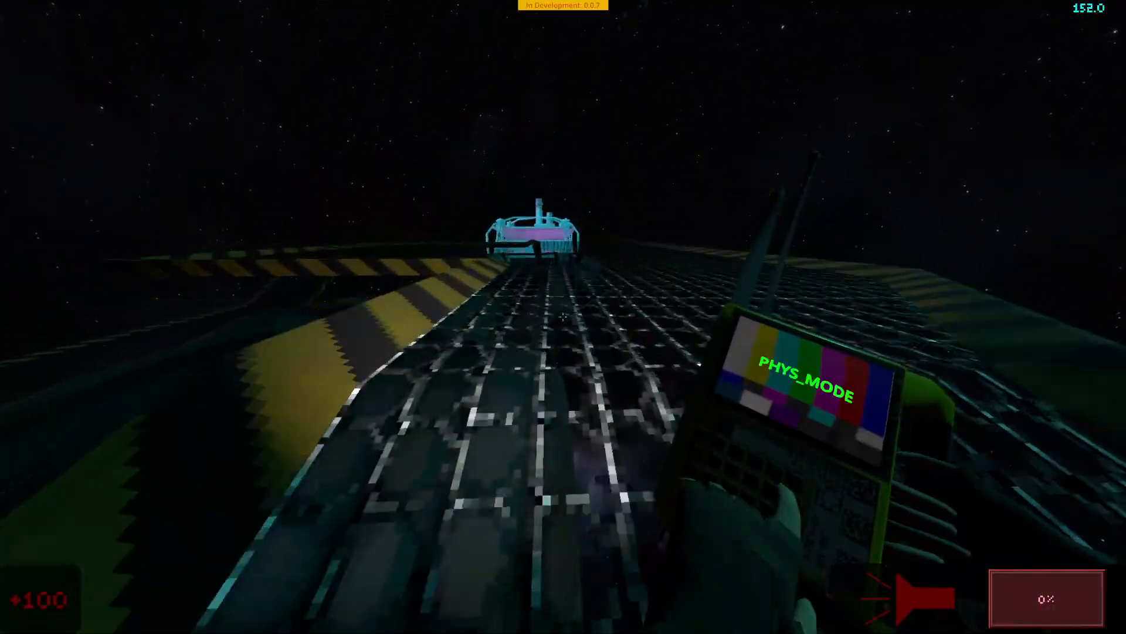
Step: Follow the outer path toward the opposite base, examining its ramps, inner corners and the walkway from below
key(w)
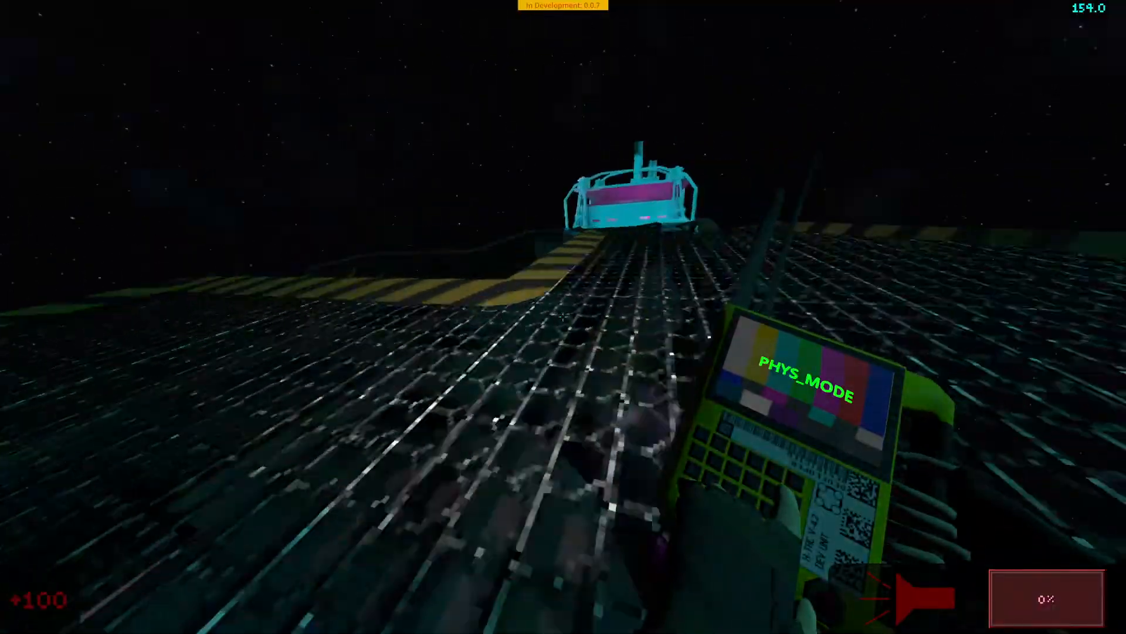
key(w)
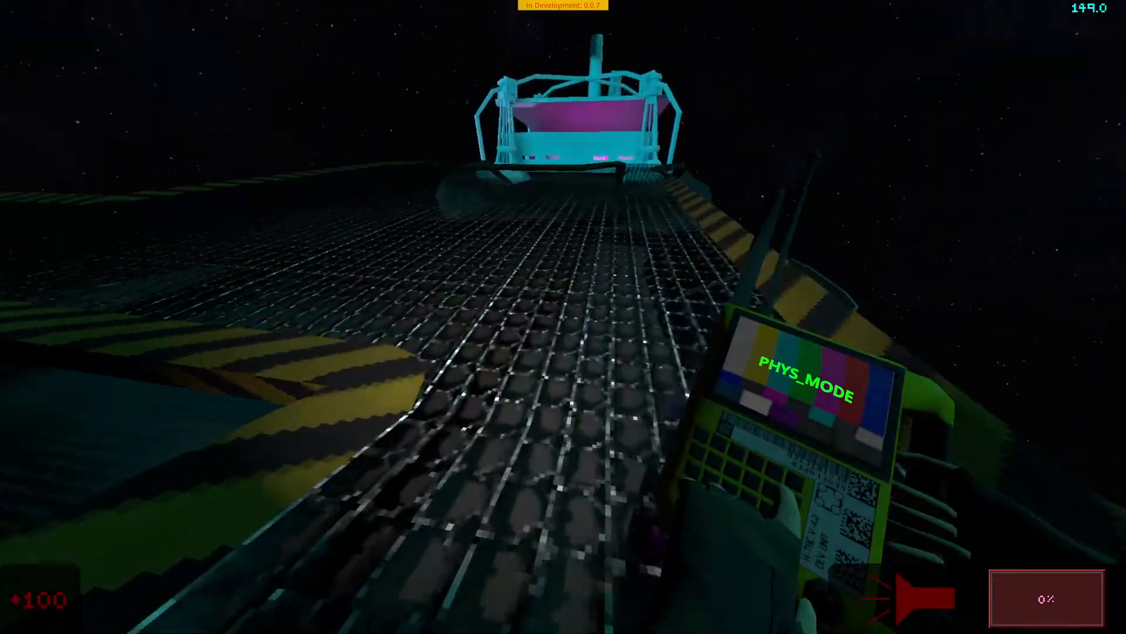
key(w)
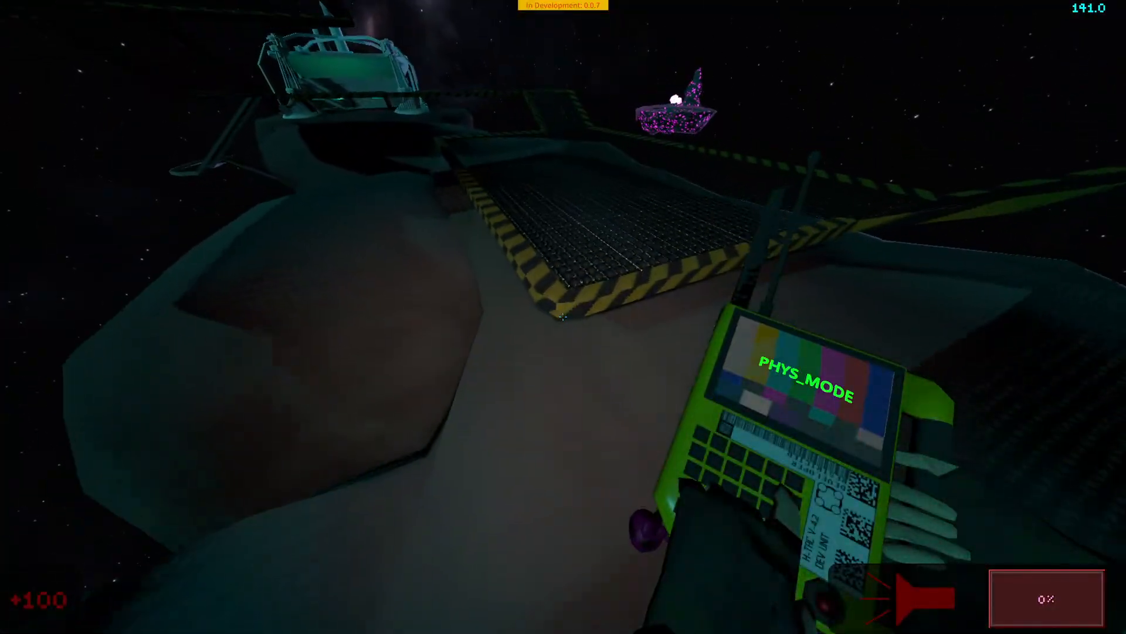
key(w)
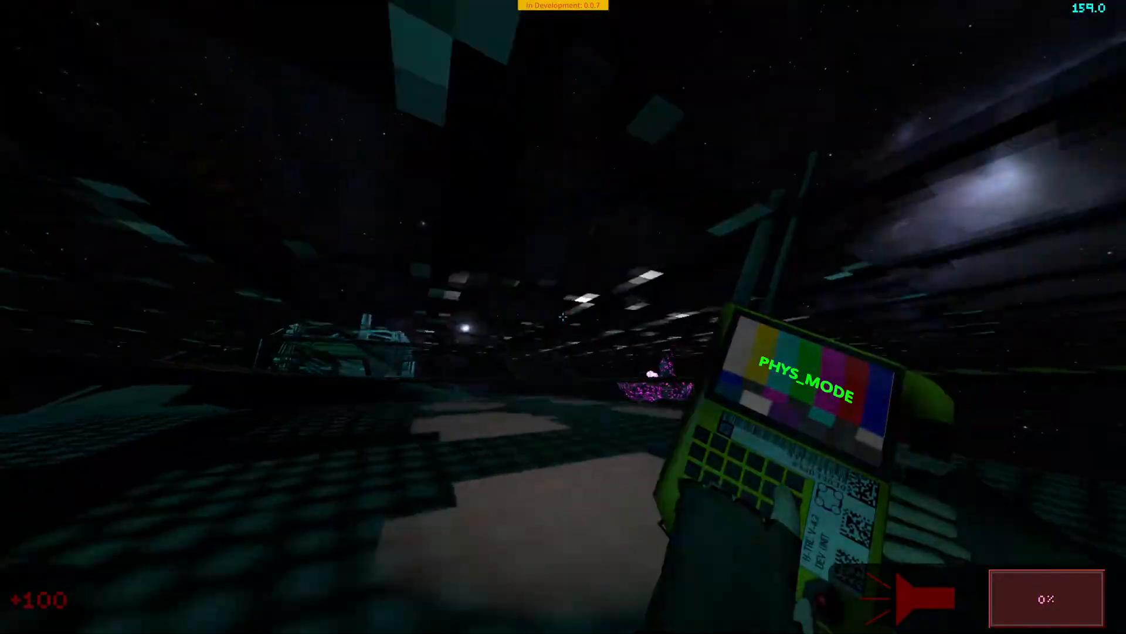
key(w)
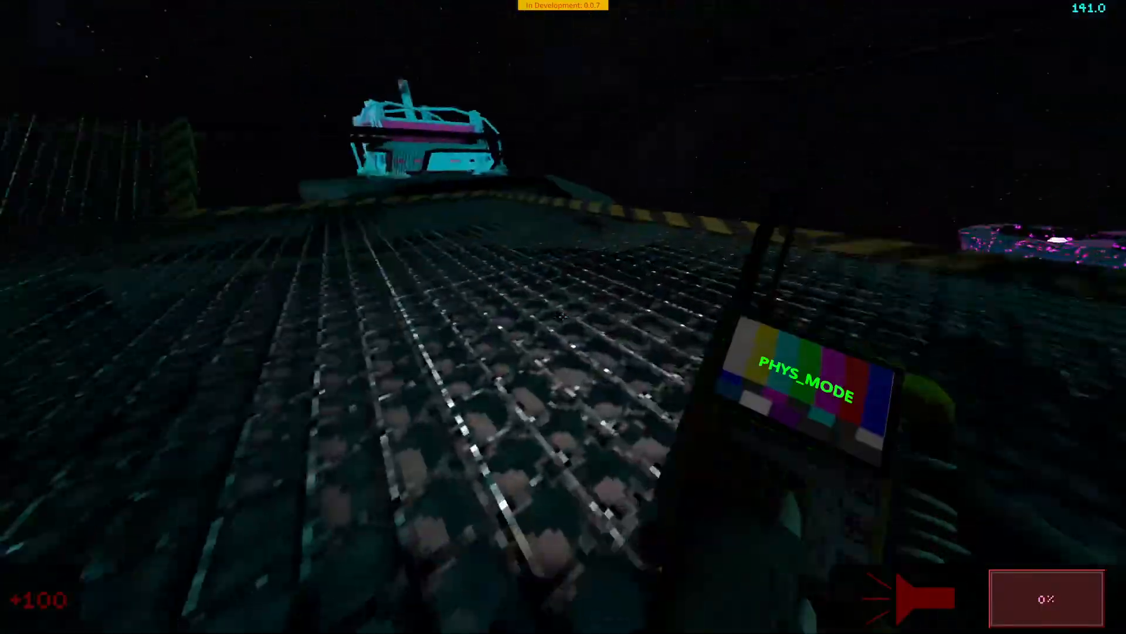
key(w)
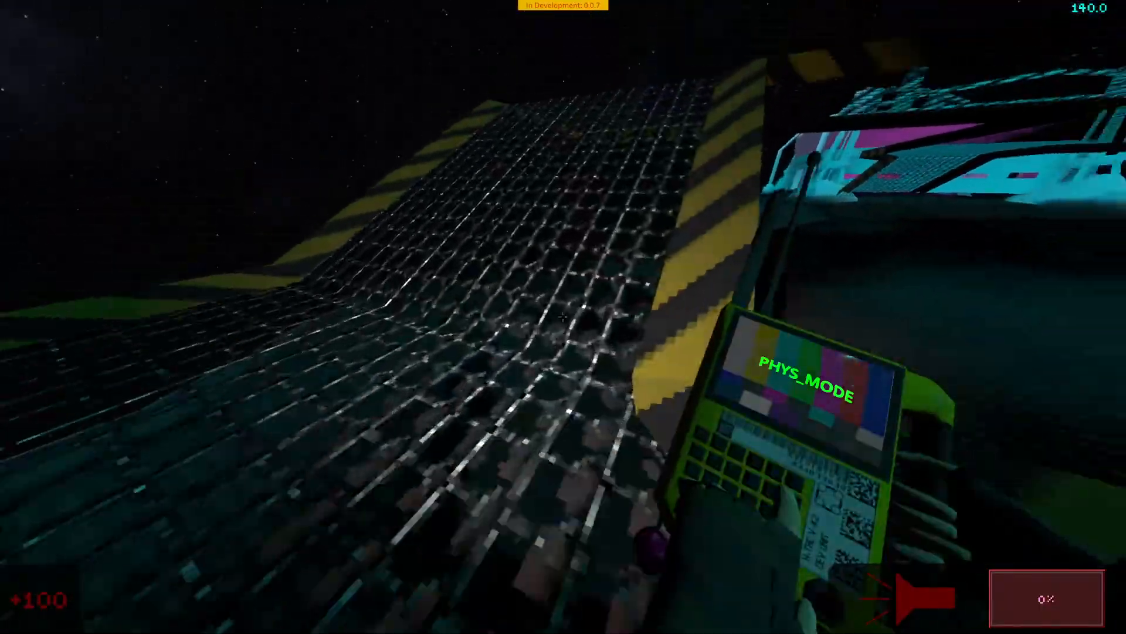
key(w)
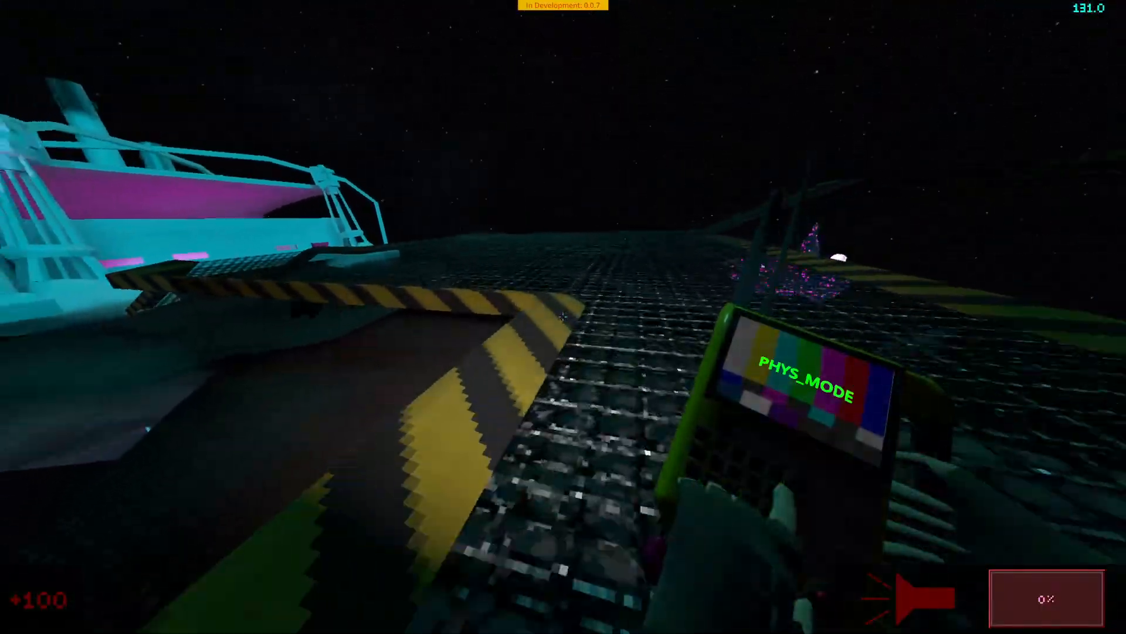
Step: End the play-test by pausing and exiting the game back to the Godot editor
key(w)
key(Escape)
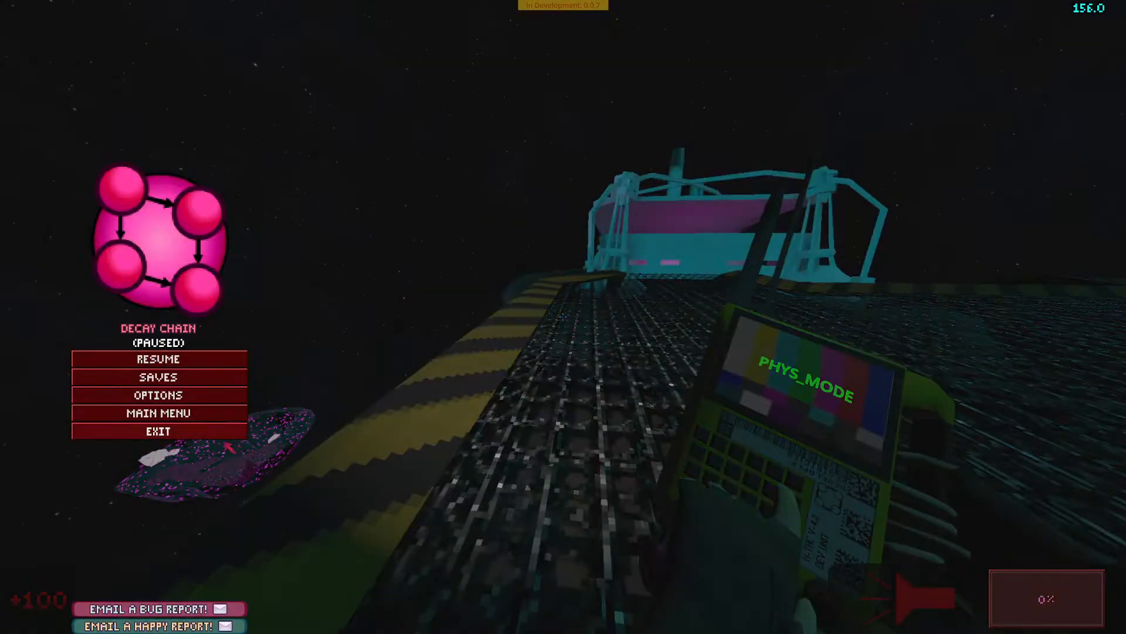
click(223, 433)
right_drag(554, 339, 579, 334)
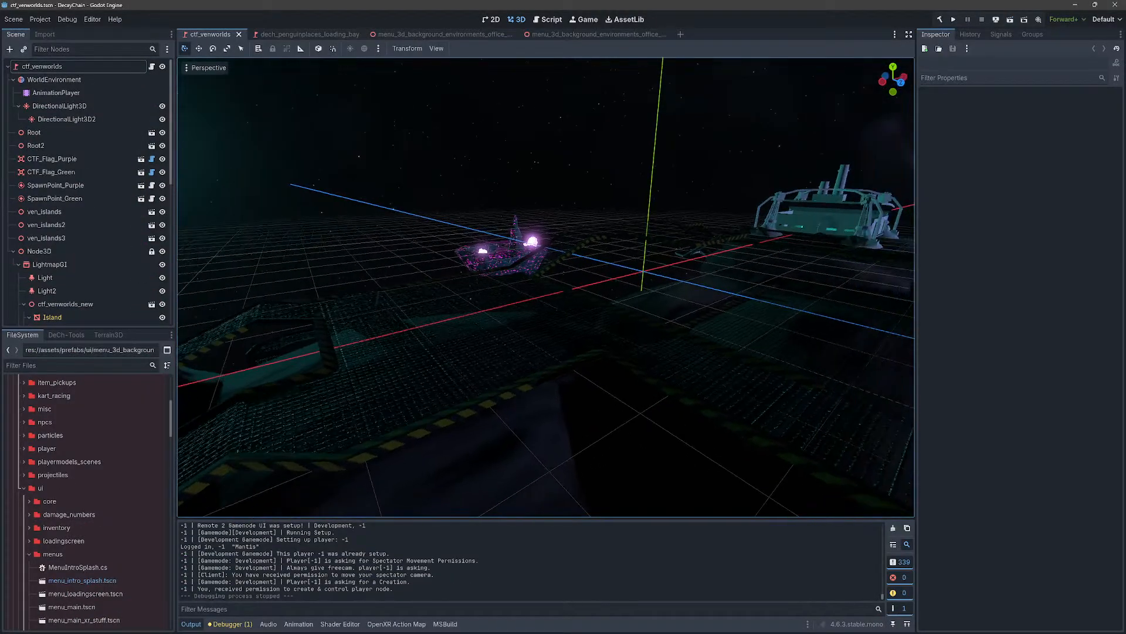
Step: Switch to Blender and select the boundary edges under the outer path in edge select mode
click(1076, 6)
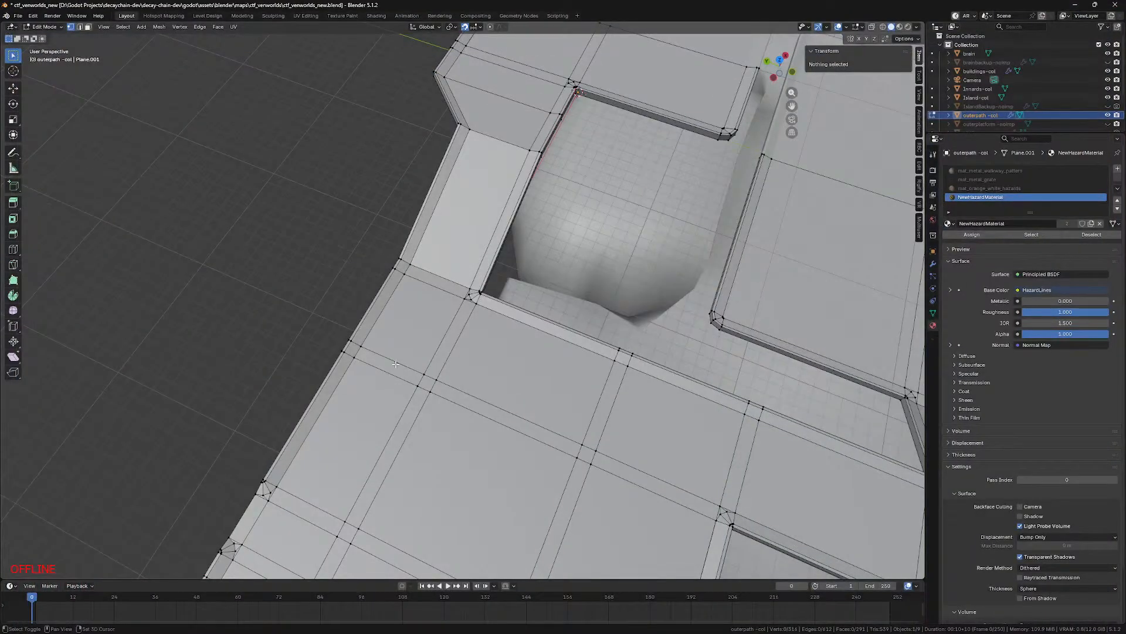
key(shift+grave)
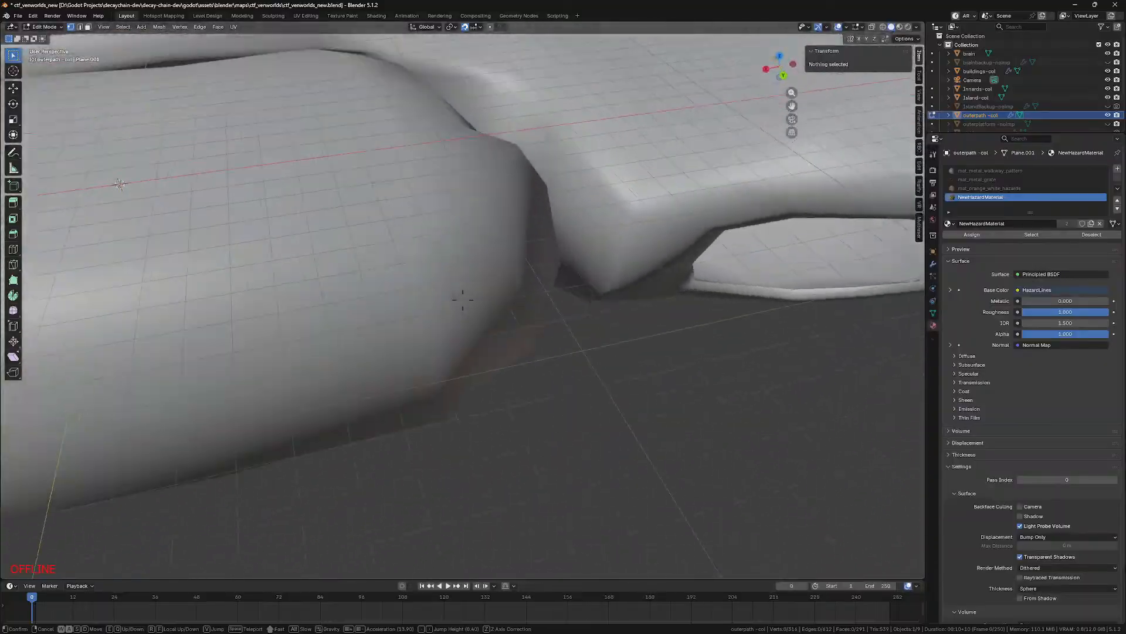
click(463, 300)
key(2)
click(406, 260)
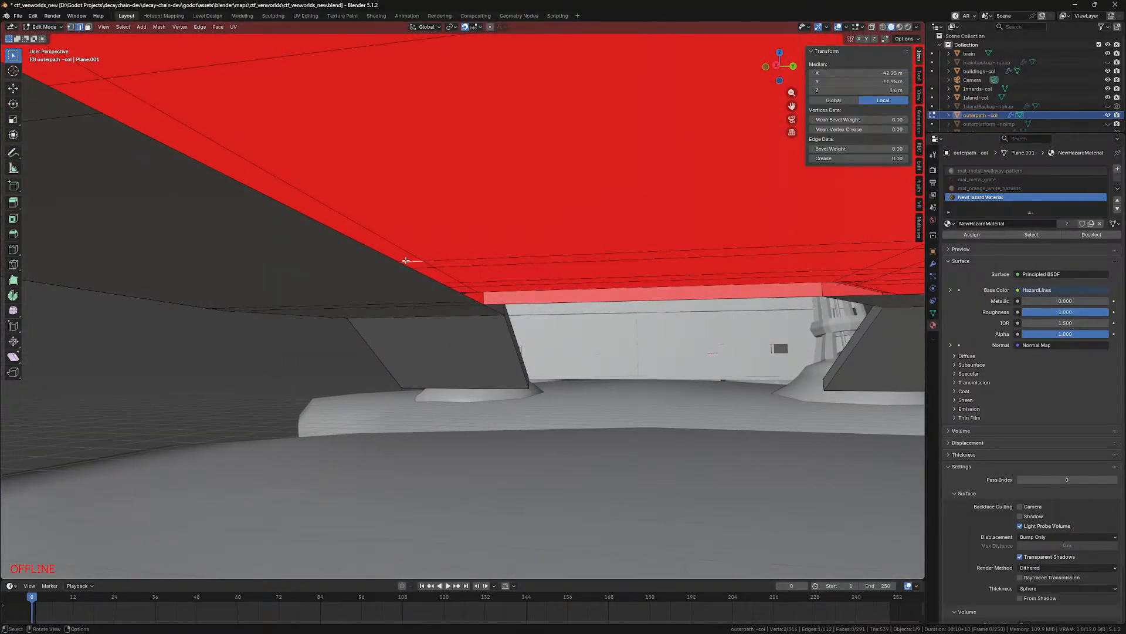
key(shift+grave)
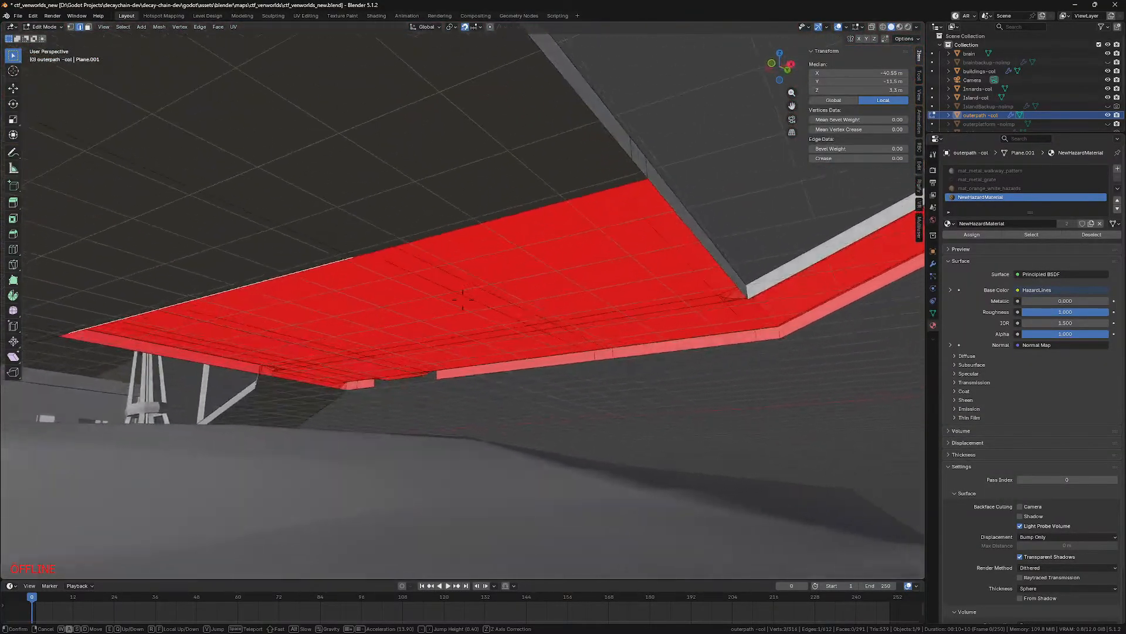
click(463, 300)
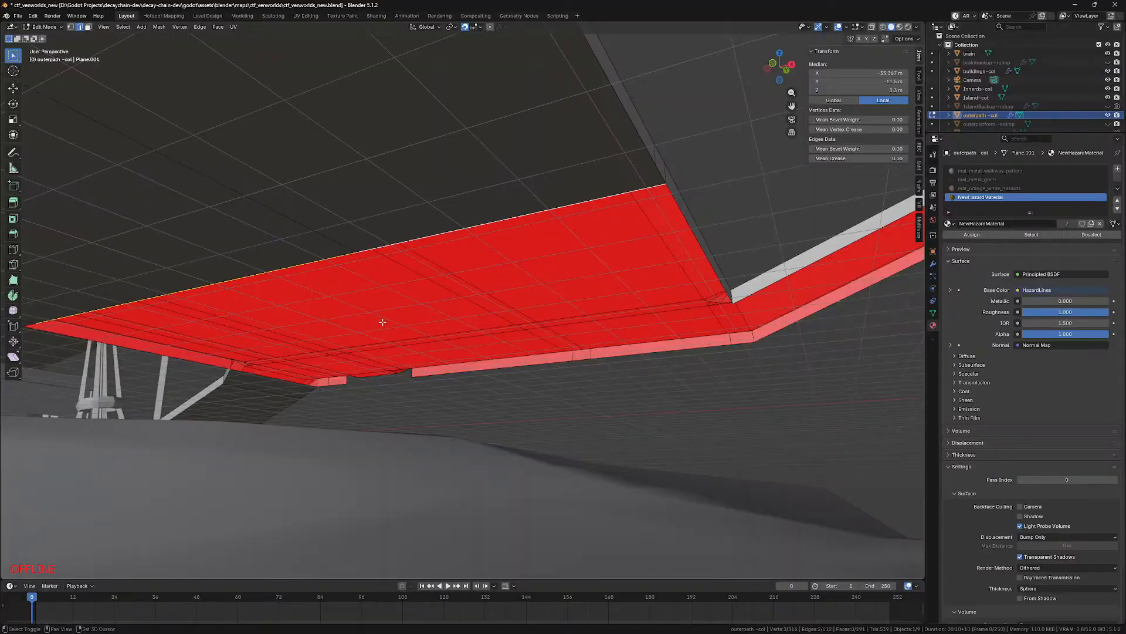
Step: Switch to face select mode and select the thin top rim face loop along the outer path's angled edge
key(shift+grave)
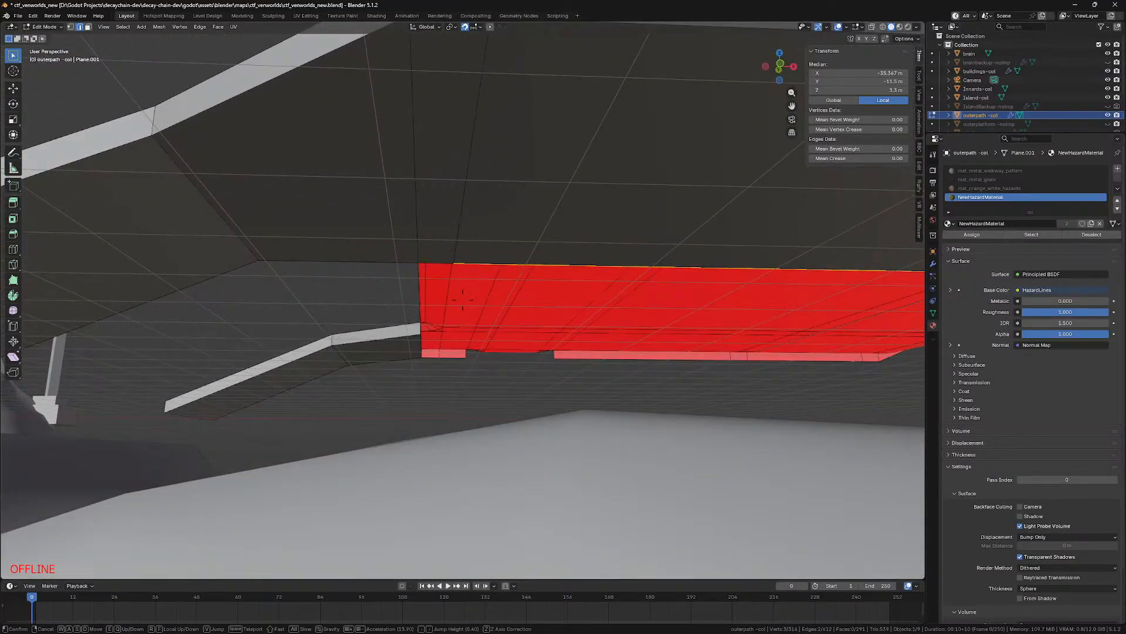
key(e)
click(463, 299)
alt+click(579, 440)
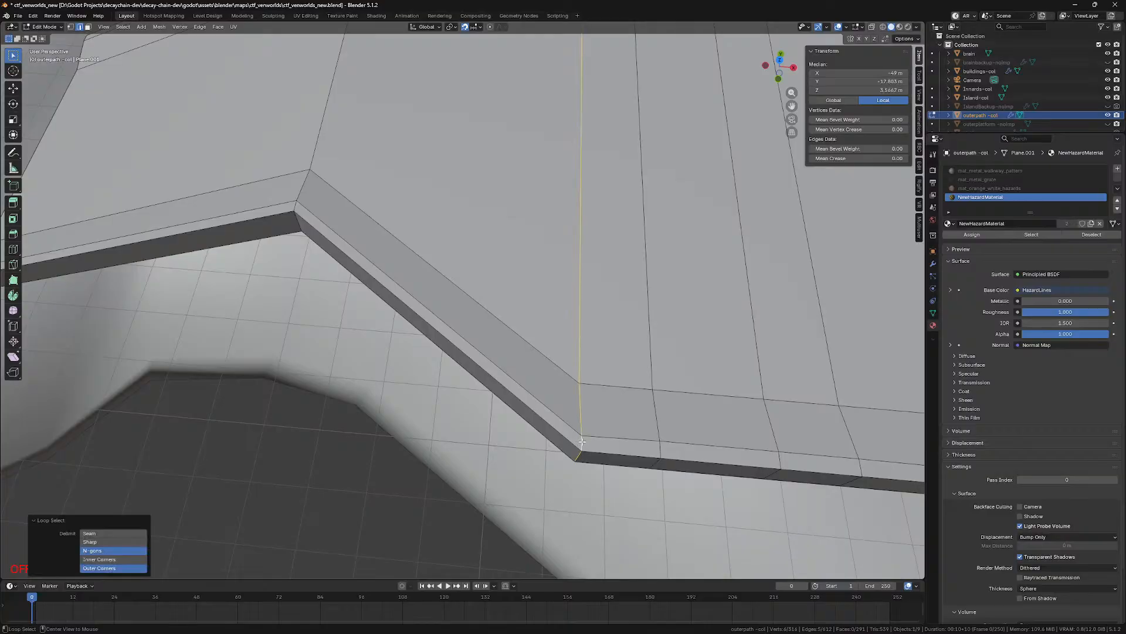
scroll(531, 383, down, 2)
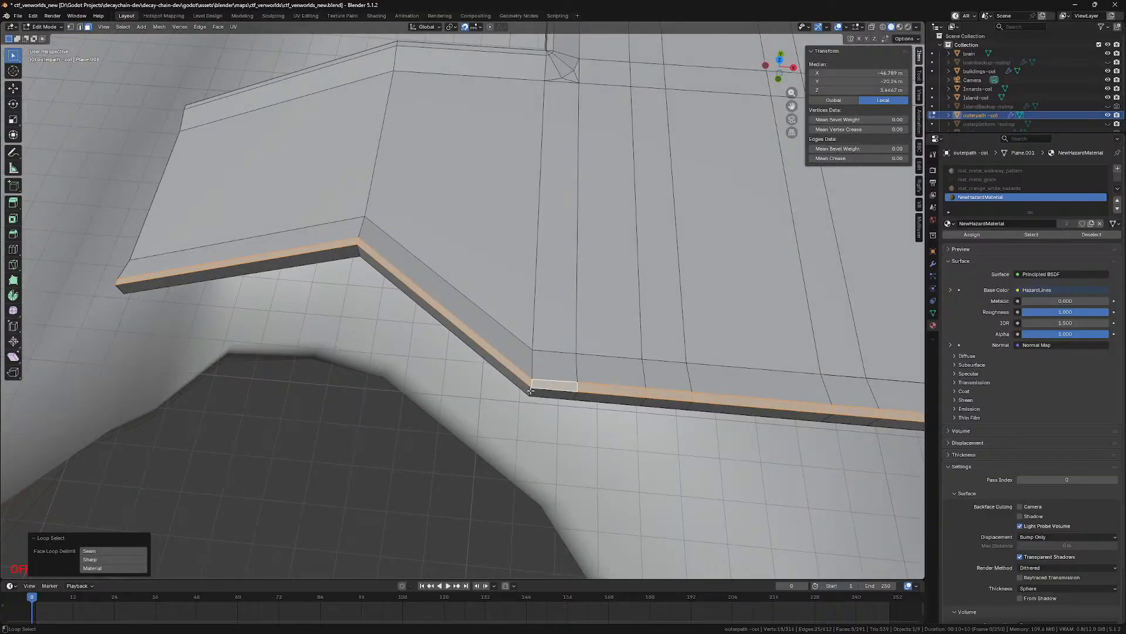
Step: Extend the selection with the side faces of that rim and the small rim face at the adjoining inner corner
key(shift+grave)
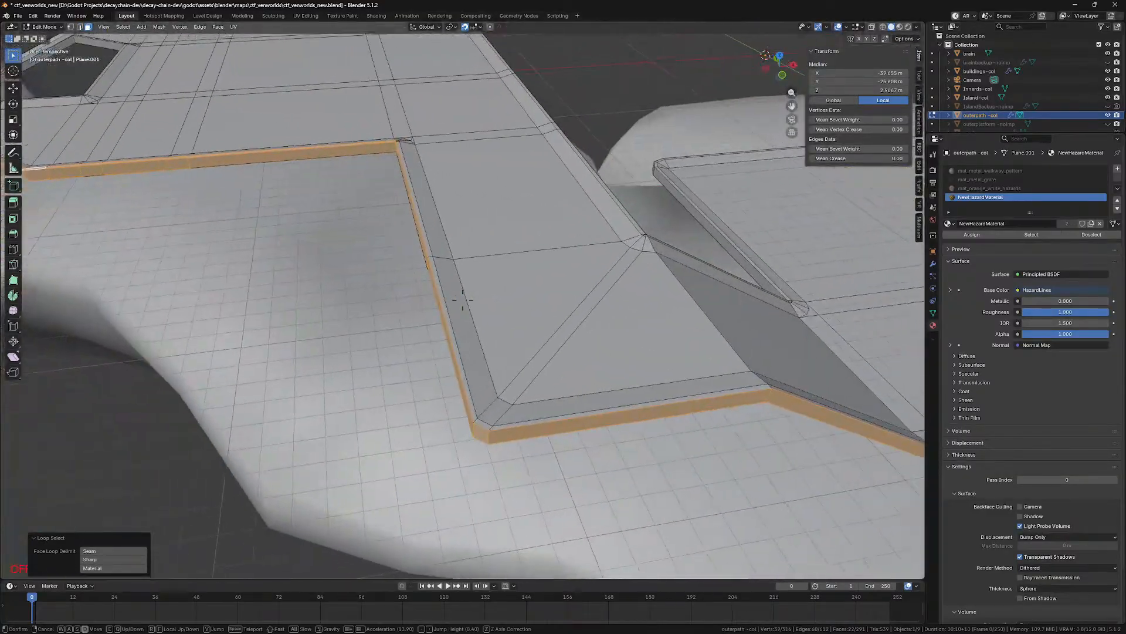
click(463, 300)
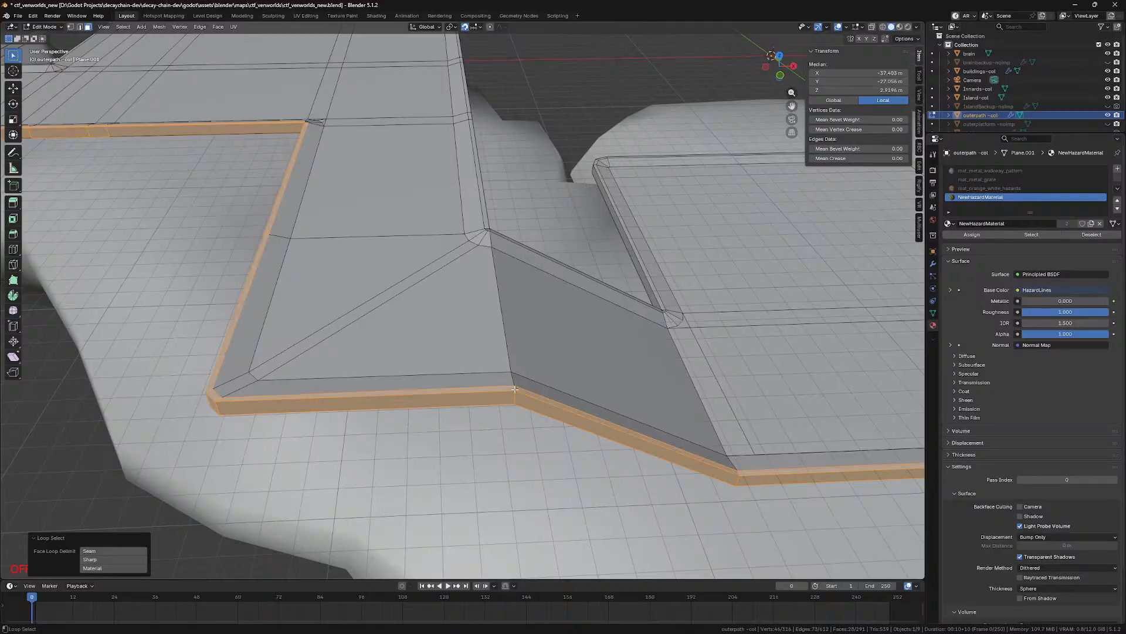
key(shift+grave)
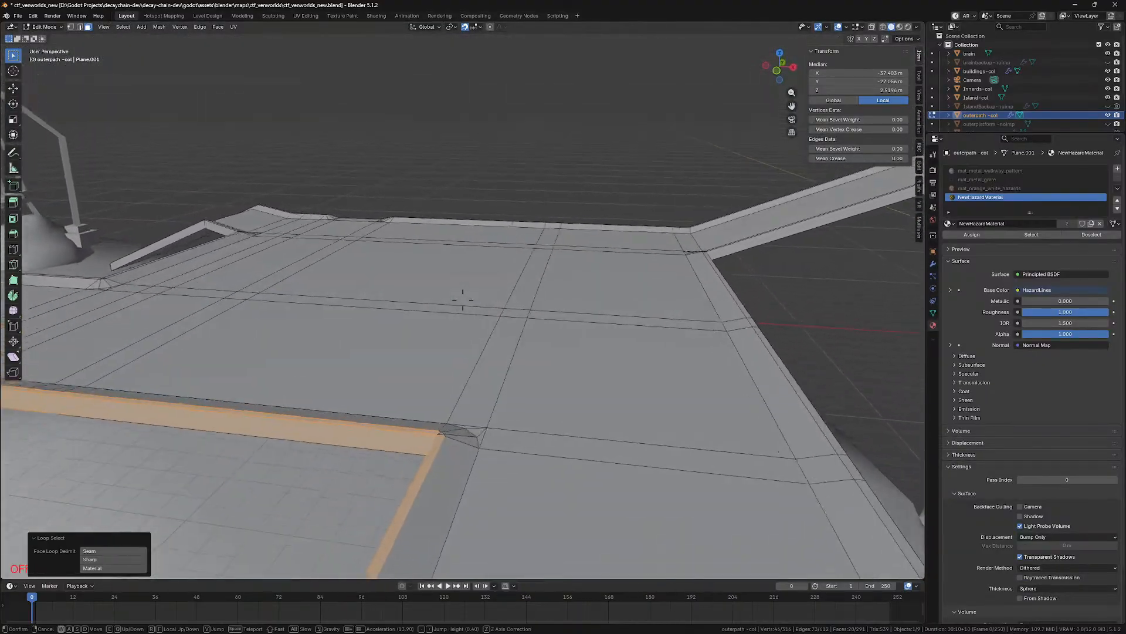
key(w)
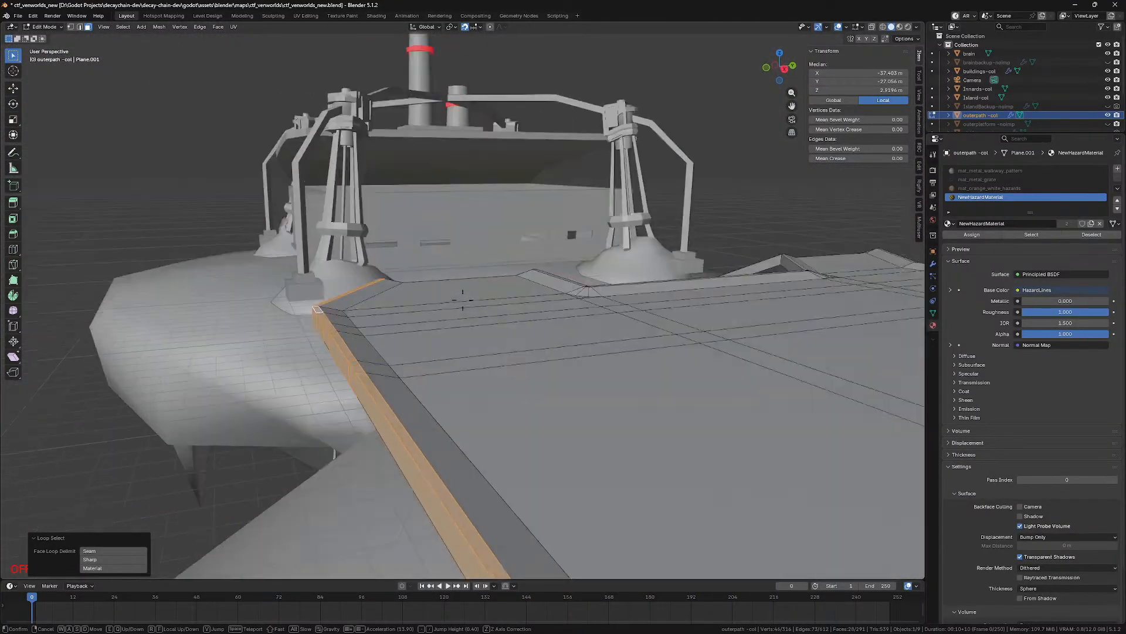
click(463, 300)
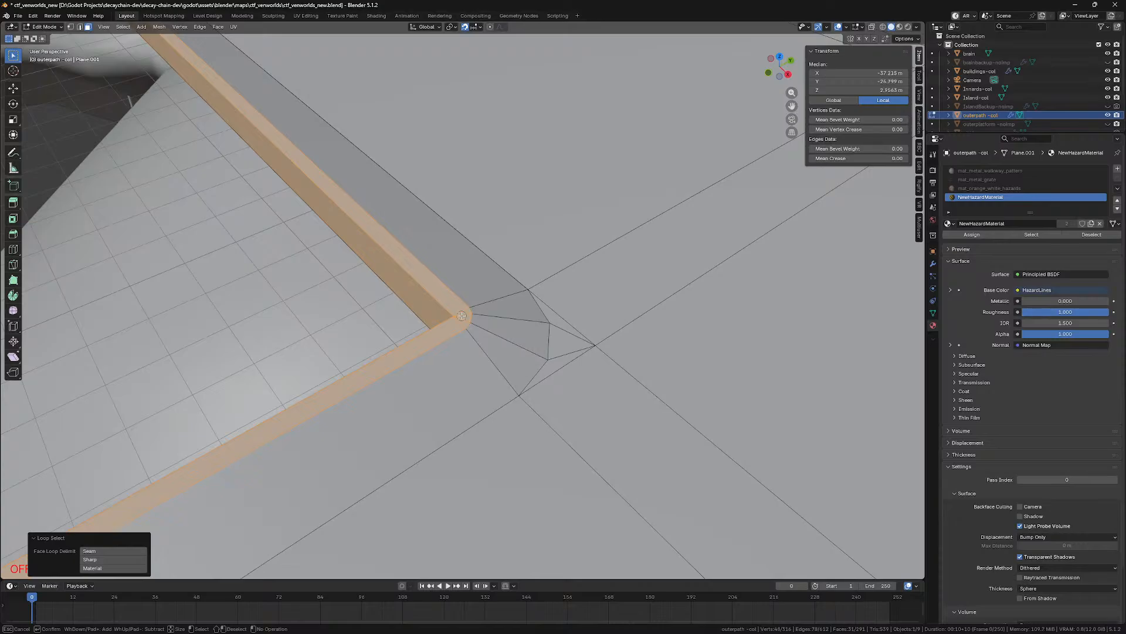
key(Escape)
Step: Add the thin top rim loops on both sides of the pointed inner corner to the selection
key(shift+grave)
key(a)
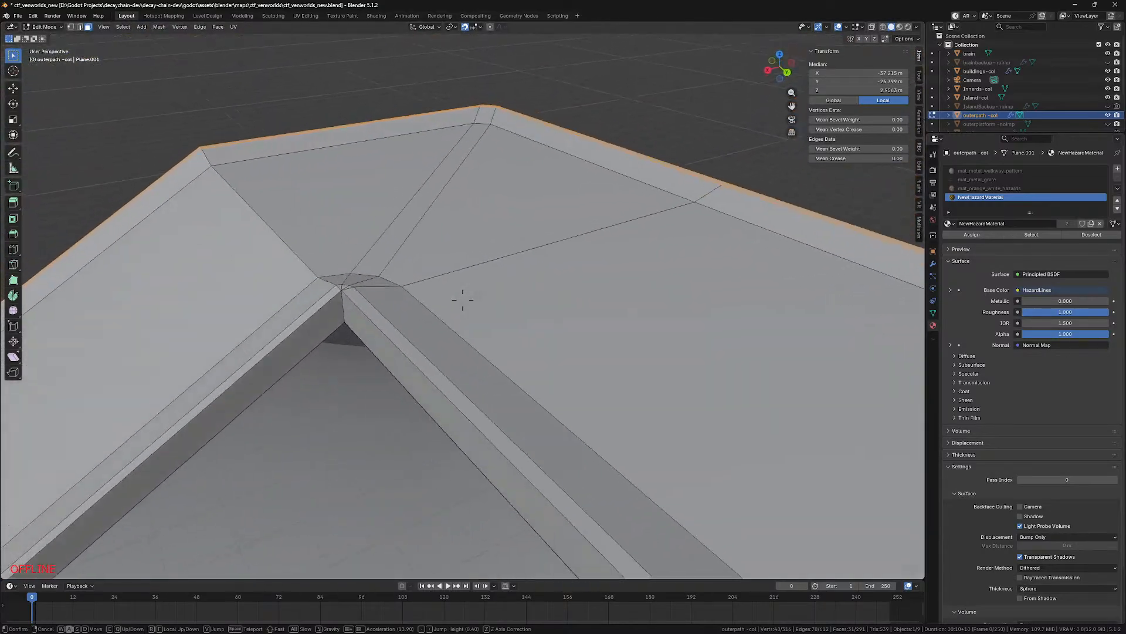
click(463, 299)
alt+shift+click(339, 287)
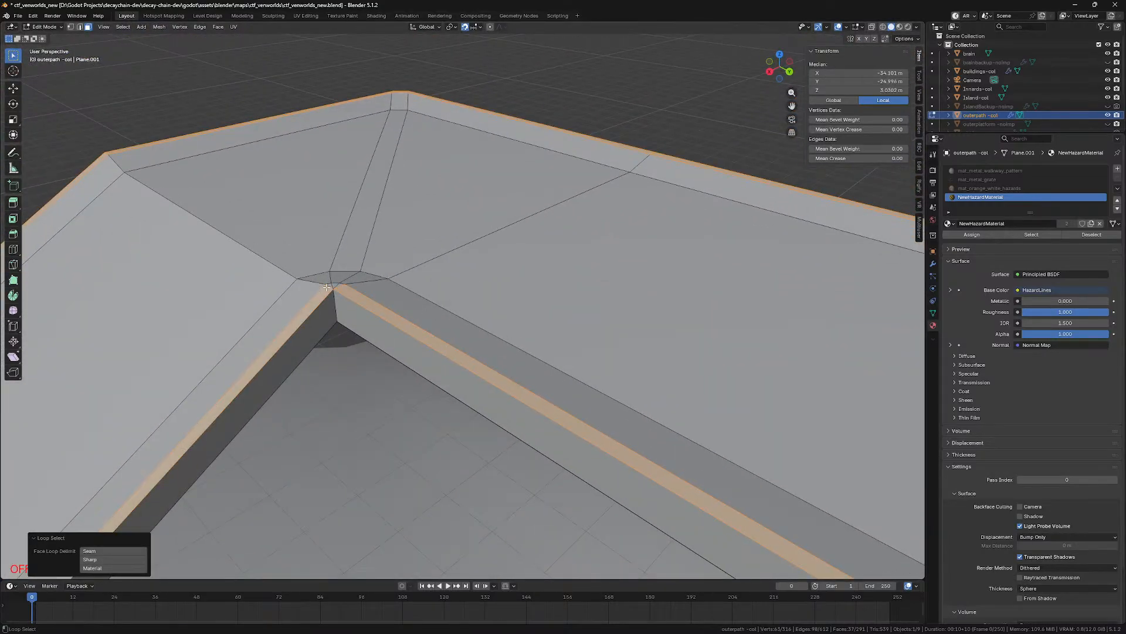
key(shift+grave)
click(463, 300)
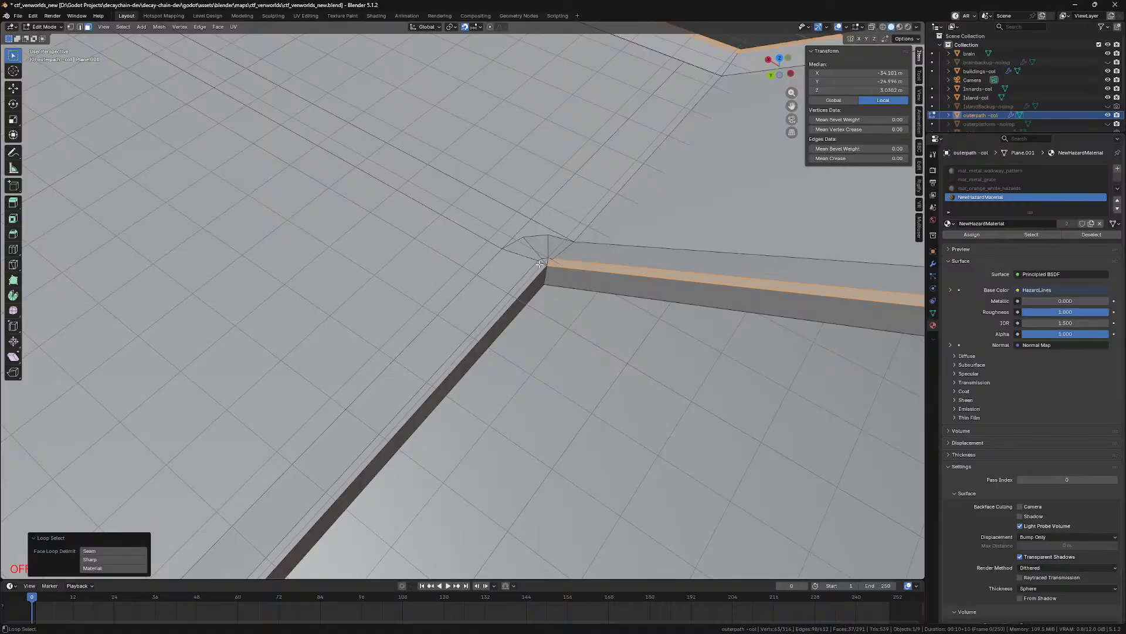
Step: Add the rim around the chamfered platform corner, the adjoining side walls and the small inner-corner face to the selection
key(shift+grave)
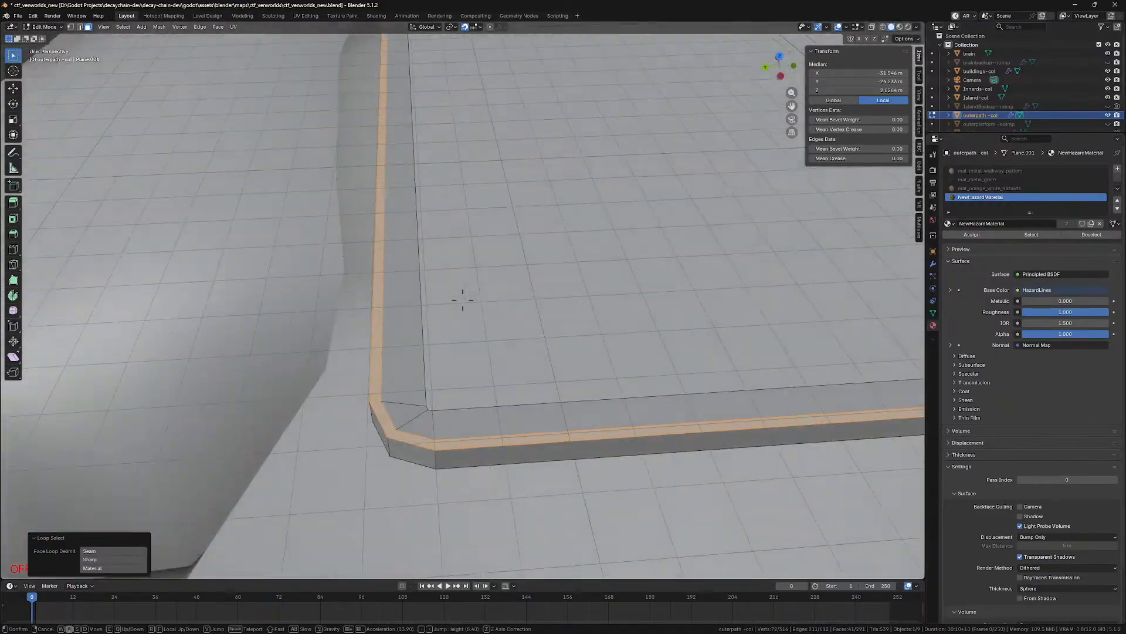
click(463, 300)
key(shift+grave)
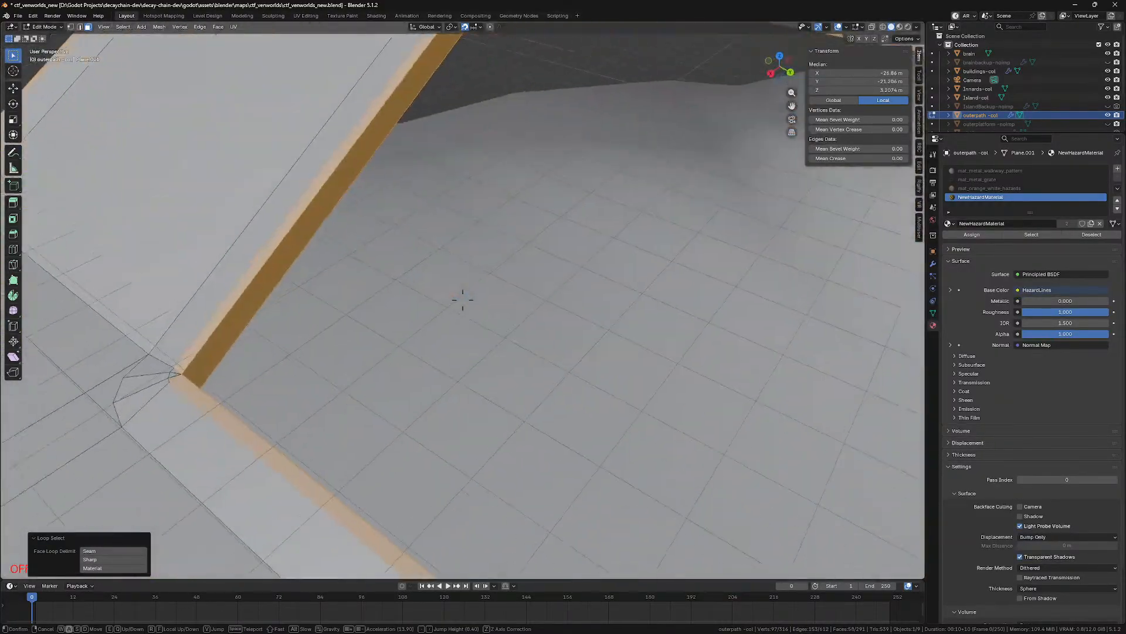
click(463, 300)
shift+click(346, 425)
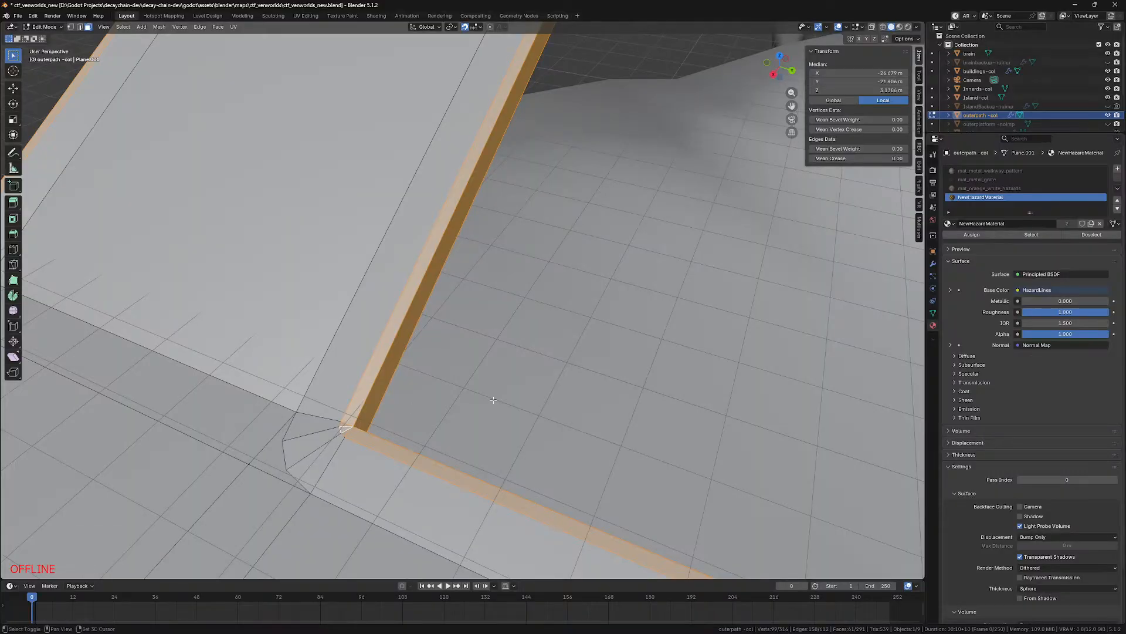
Step: Add the top rim loop along the unselected side of the descending ramp with the red open end
key(shift+grave)
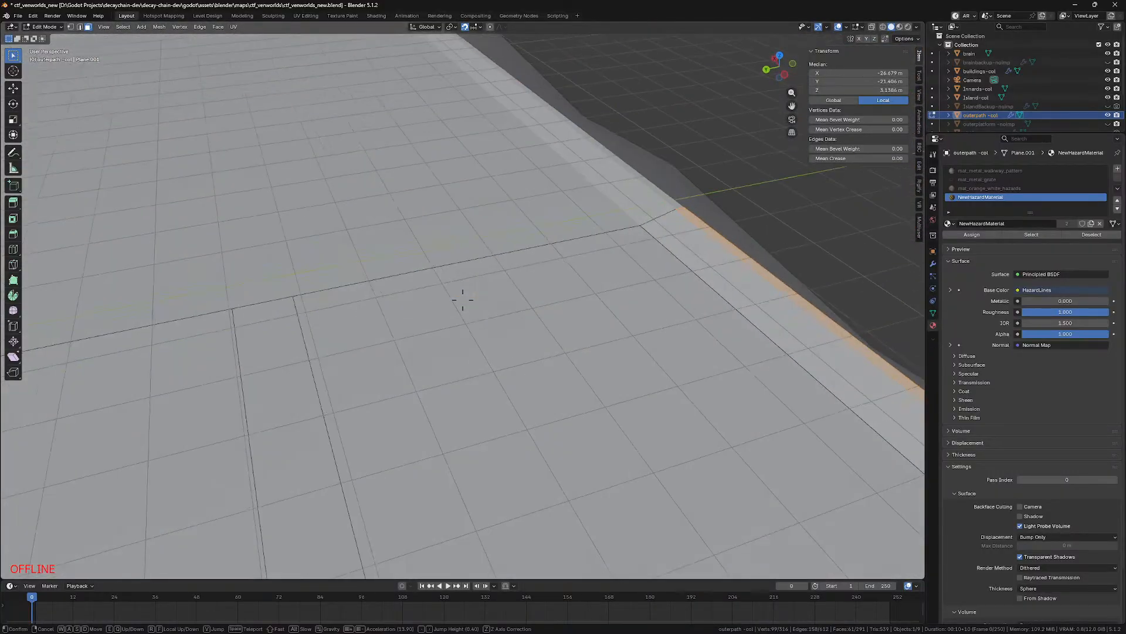
key(d)
key(w)
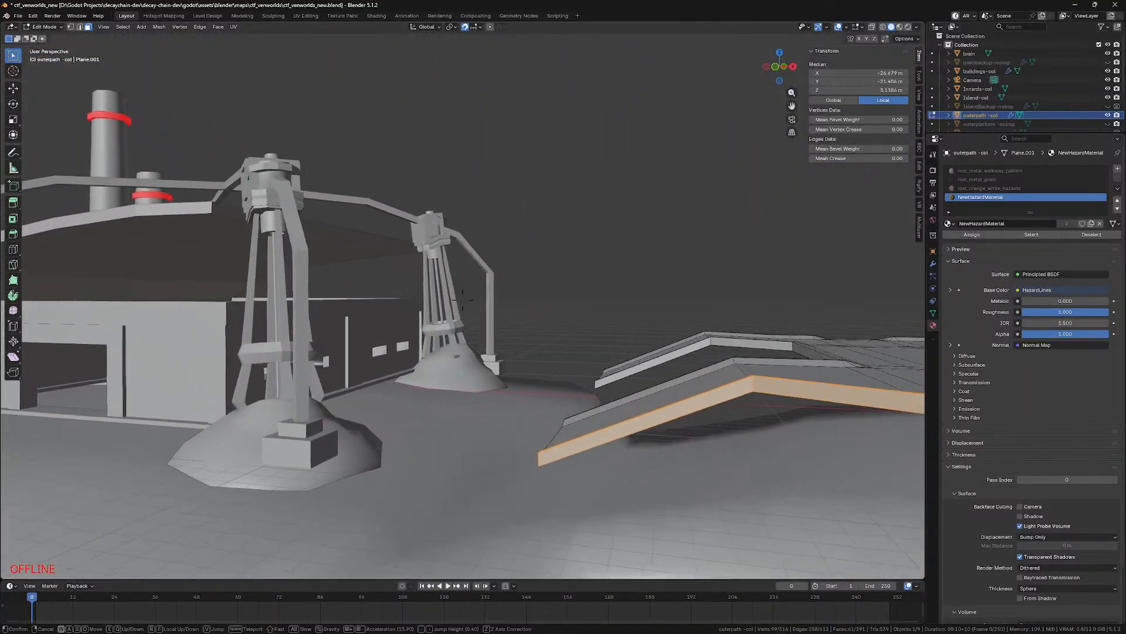
key(w)
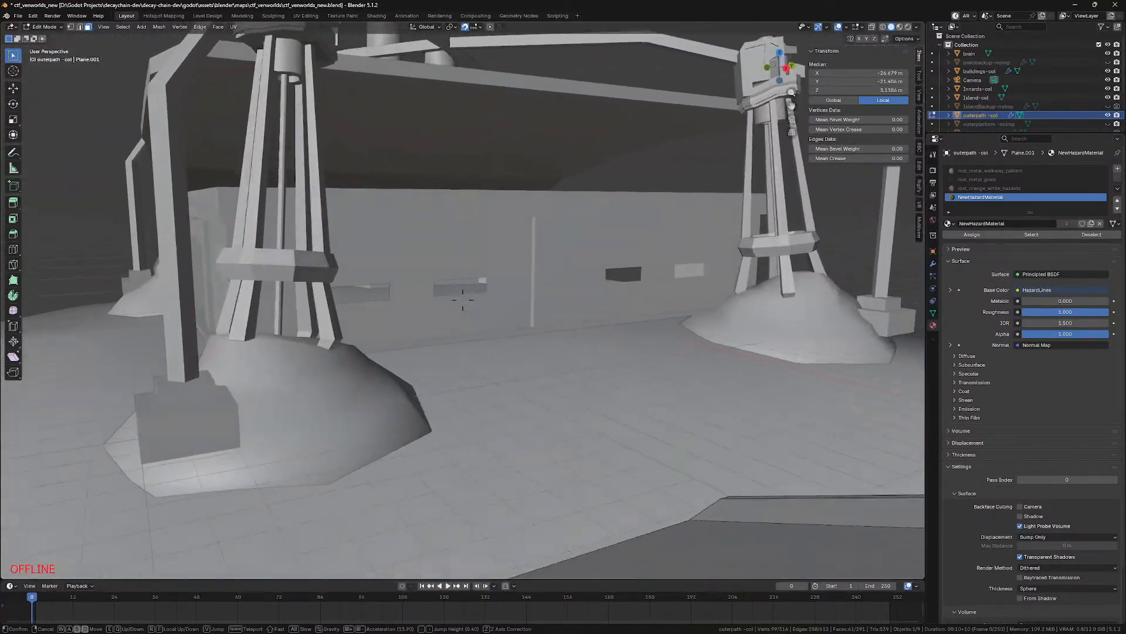
key(w)
key(Return)
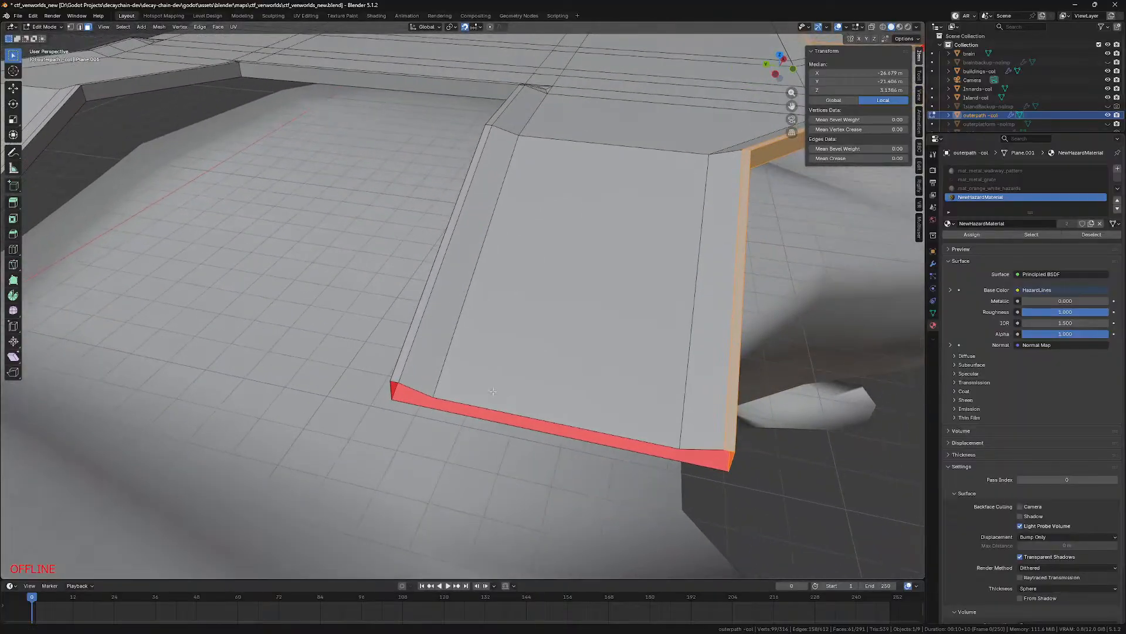
alt+shift+click(489, 125)
Step: Add the side wall faces under that ramp's inner edge and along the adjoining walkway, plus a neighbouring rim face
key(shift+grave)
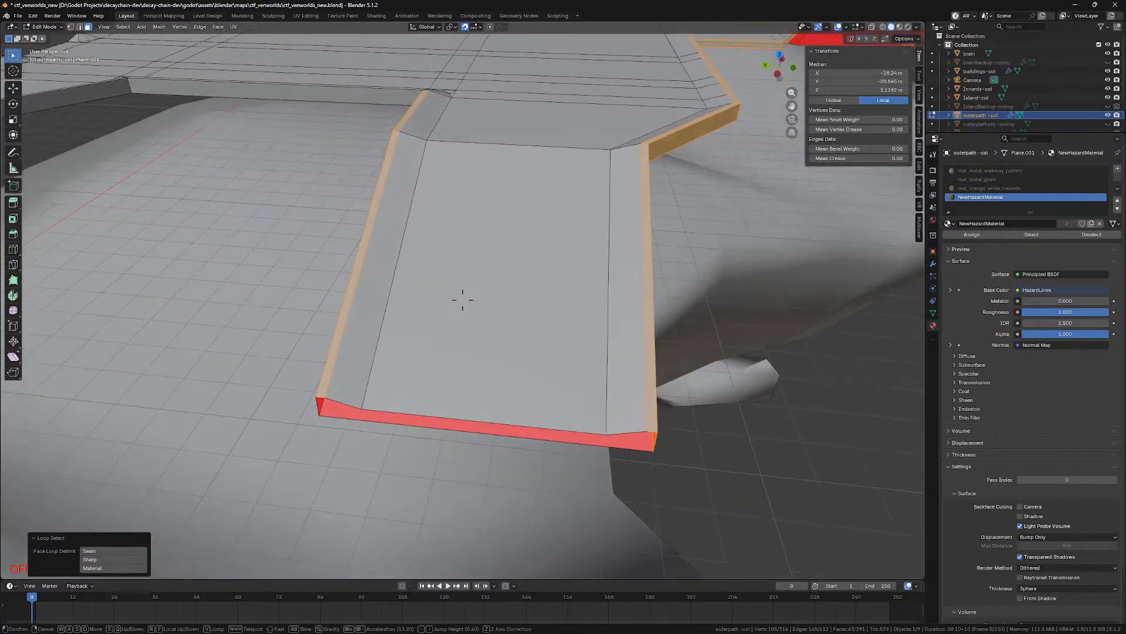
key(s)
key(Return)
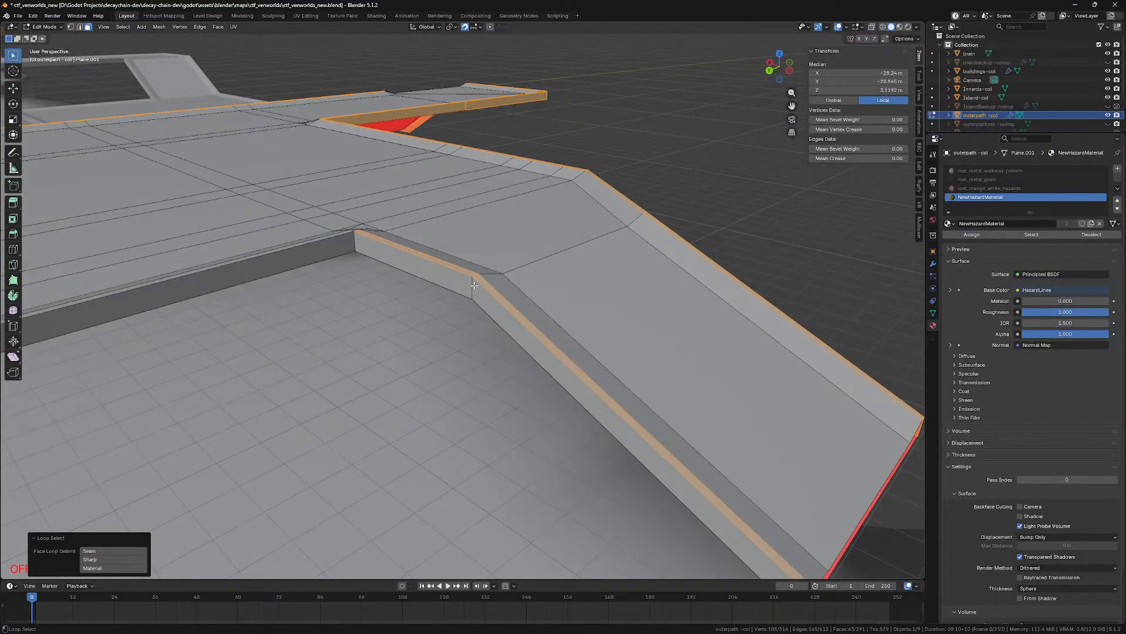
alt+shift+click(347, 244)
key(shift+grave)
key(w)
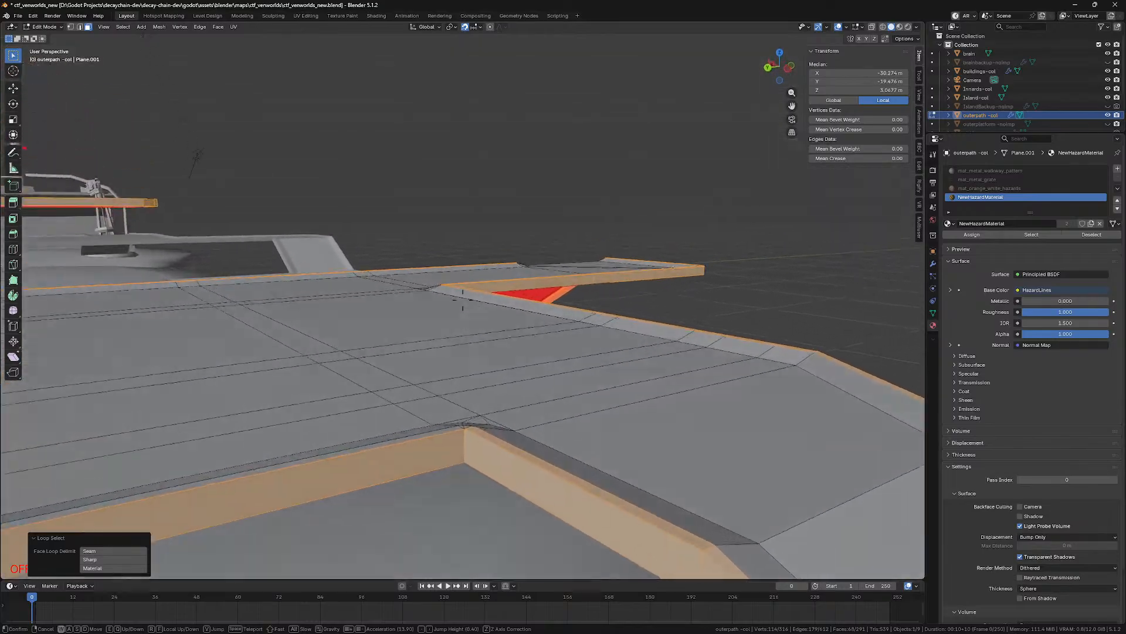
click(463, 300)
shift+click(516, 234)
Step: Add the top rim loop above the already selected inner side walls and its small corner face
key(shift+grave)
key(w)
key(s)
click(463, 300)
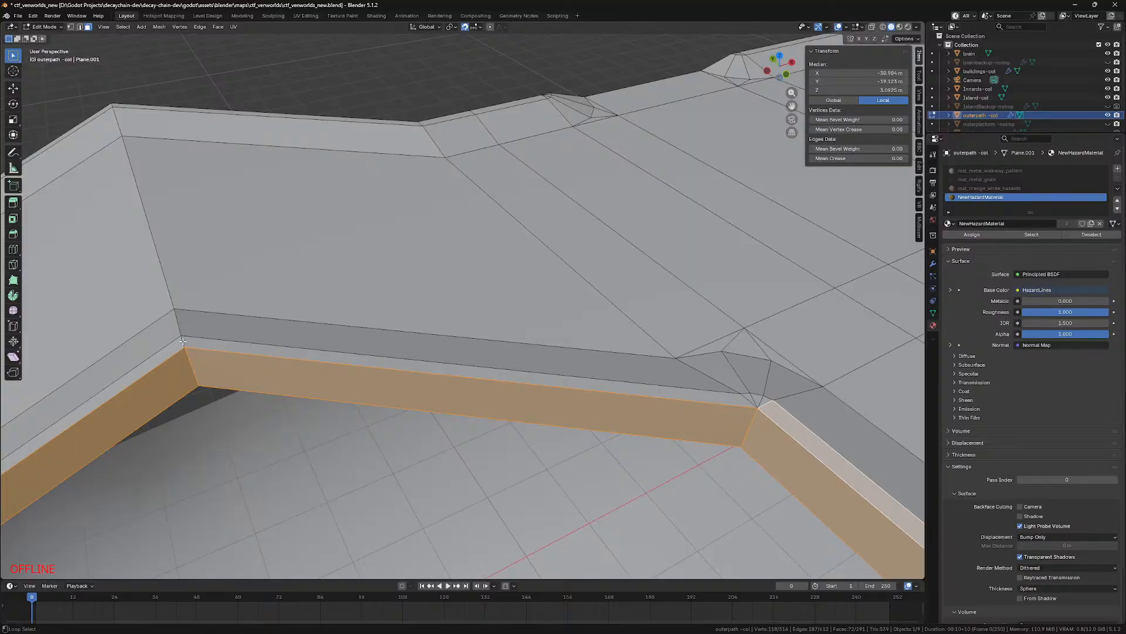
alt+shift+click(183, 342)
shift+click(751, 398)
Step: Add both the top rim and side wall loops along the opposite edge of the next descending ramp
key(shift+grave)
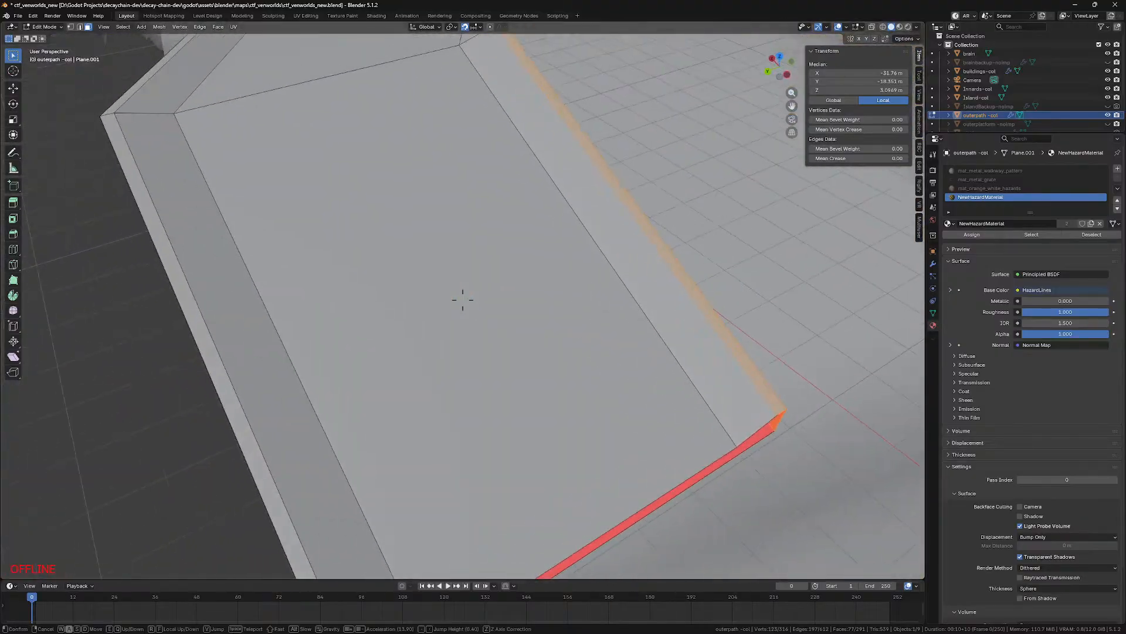
click(462, 299)
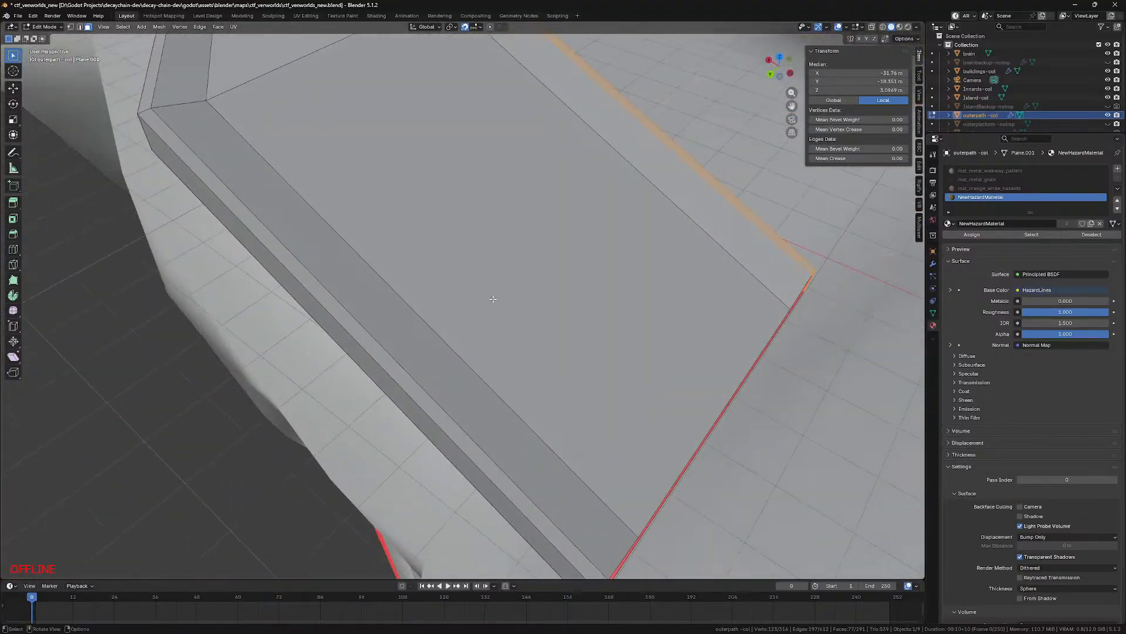
alt+shift+click(146, 111)
alt+shift+click(144, 125)
Step: Add the tiny triangular rim faces at the two fan-shaped corners where the side wall is interrupted
key(shift+grave)
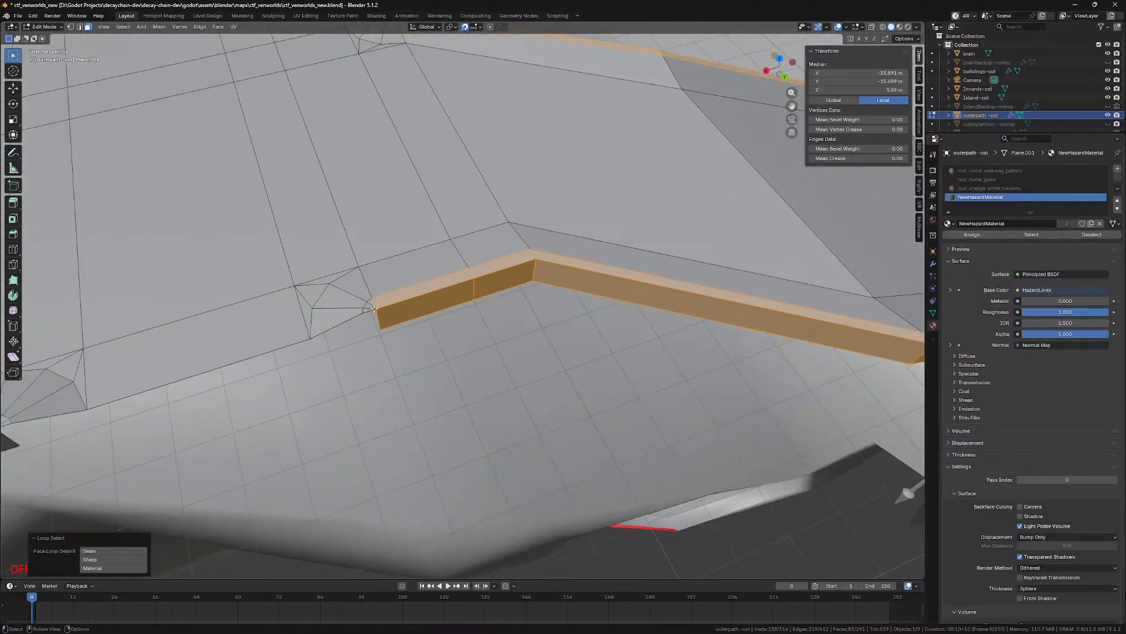
shift+click(369, 304)
shift+click(366, 311)
key(shift+grave)
key(a)
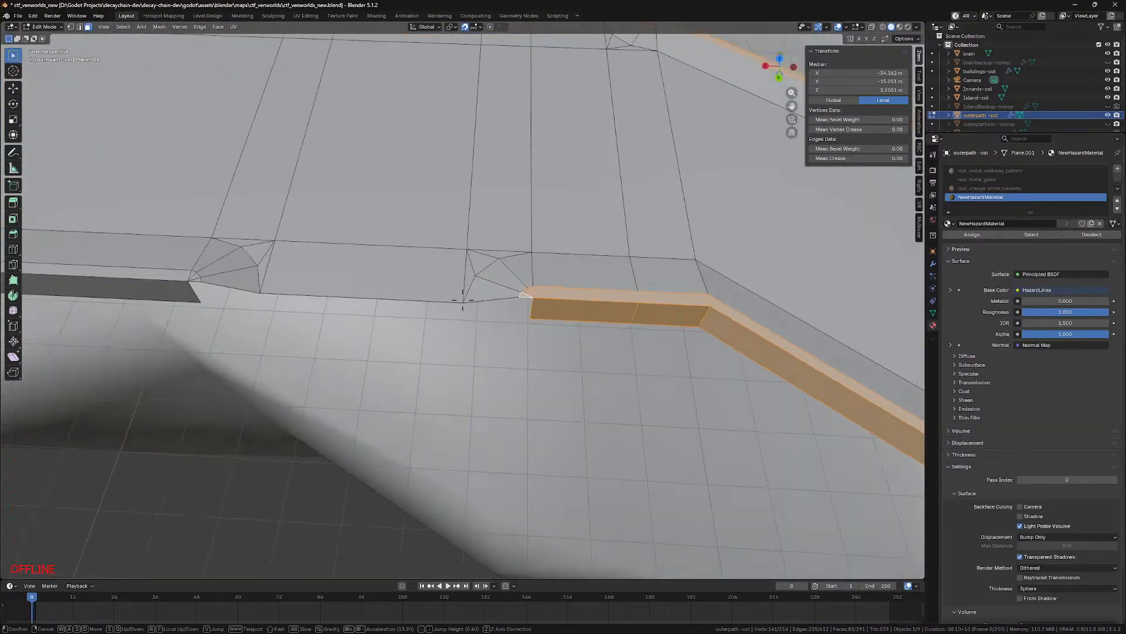
click(463, 299)
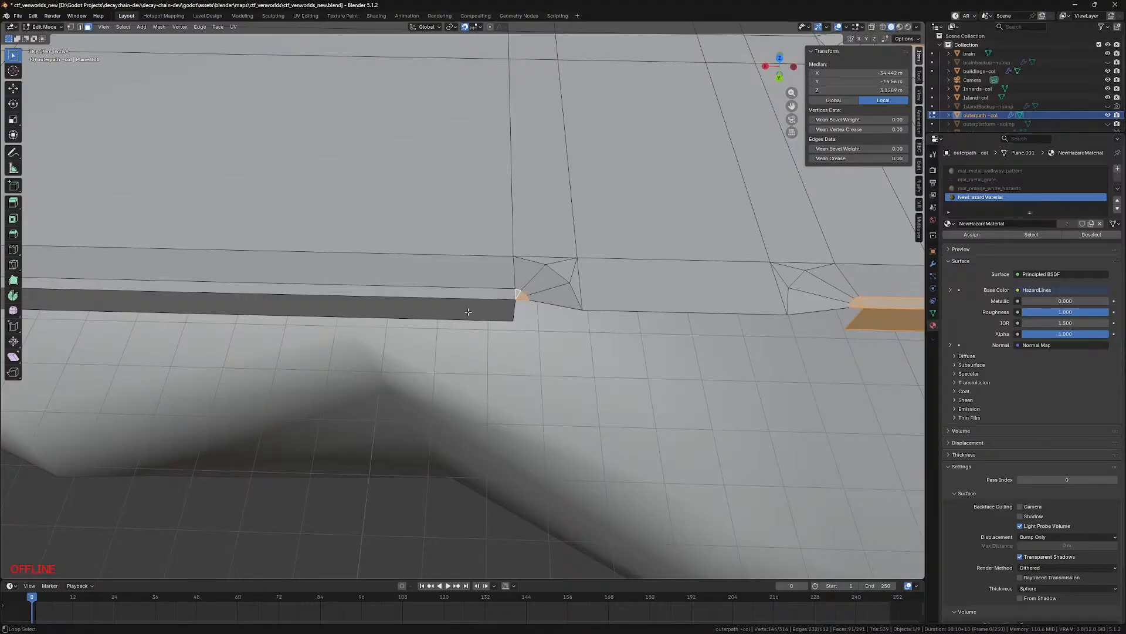
Step: Add the straight rim strip past the fan corner and the top and side loops of the walkway's long outer edge
alt+shift+click(469, 291)
key(shift+grave)
key(s)
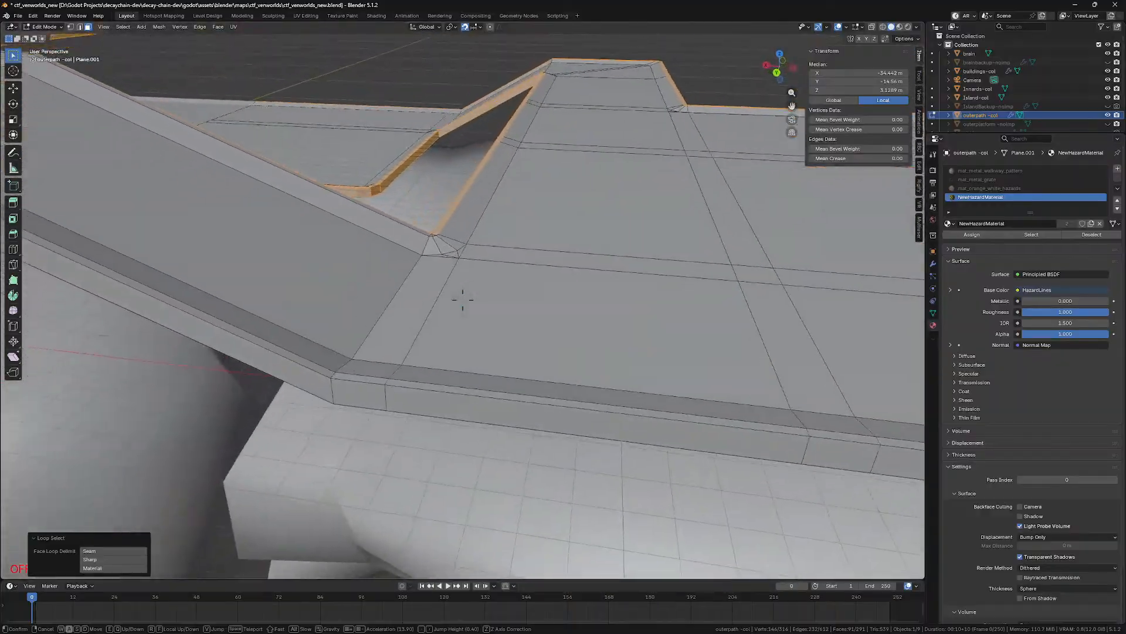
click(462, 300)
alt+shift+click(391, 378)
alt+shift+click(384, 376)
Step: Follow the selected outer border to its end and add the unselected rim loop beside the raised walkway opening
key(shift+grave)
key(a)
key(s)
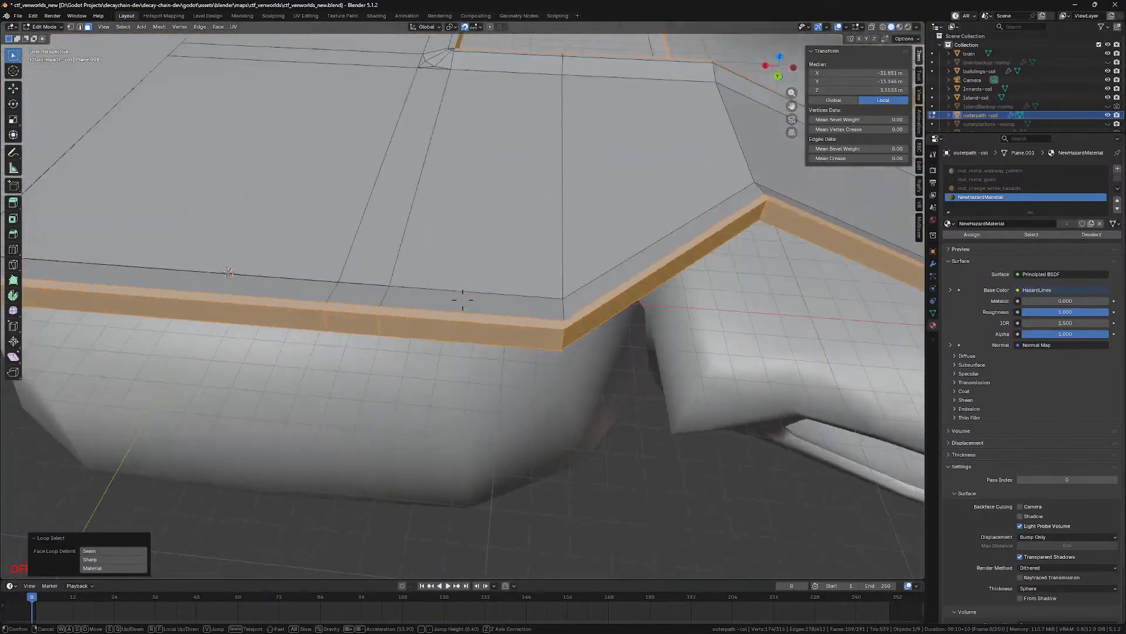
key(a)
click(462, 300)
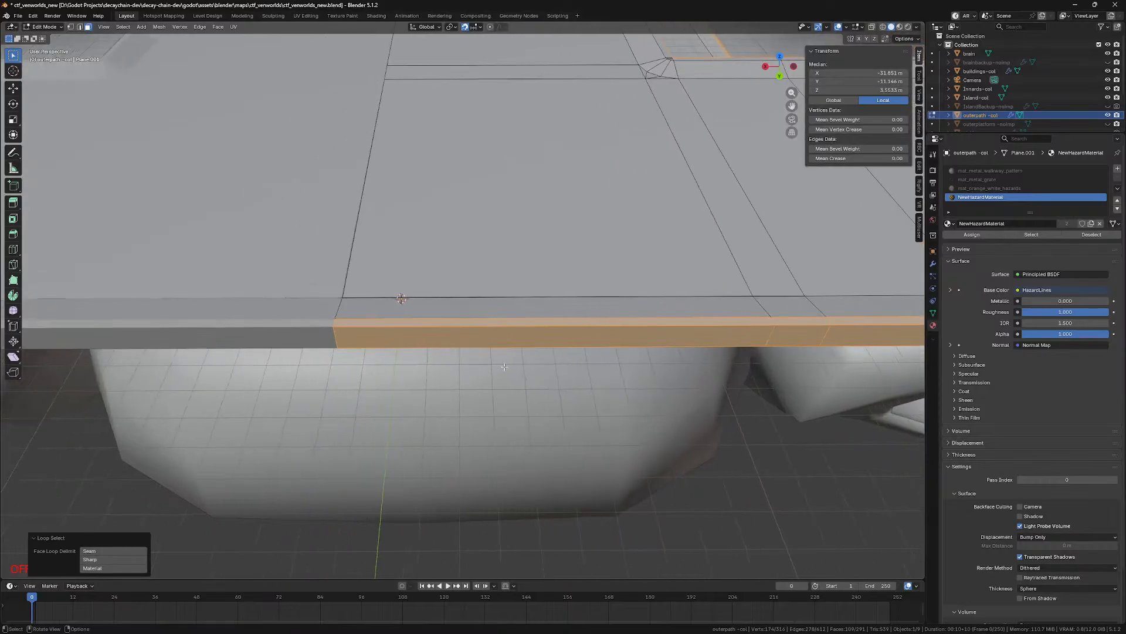
key(shift+grave)
key(w)
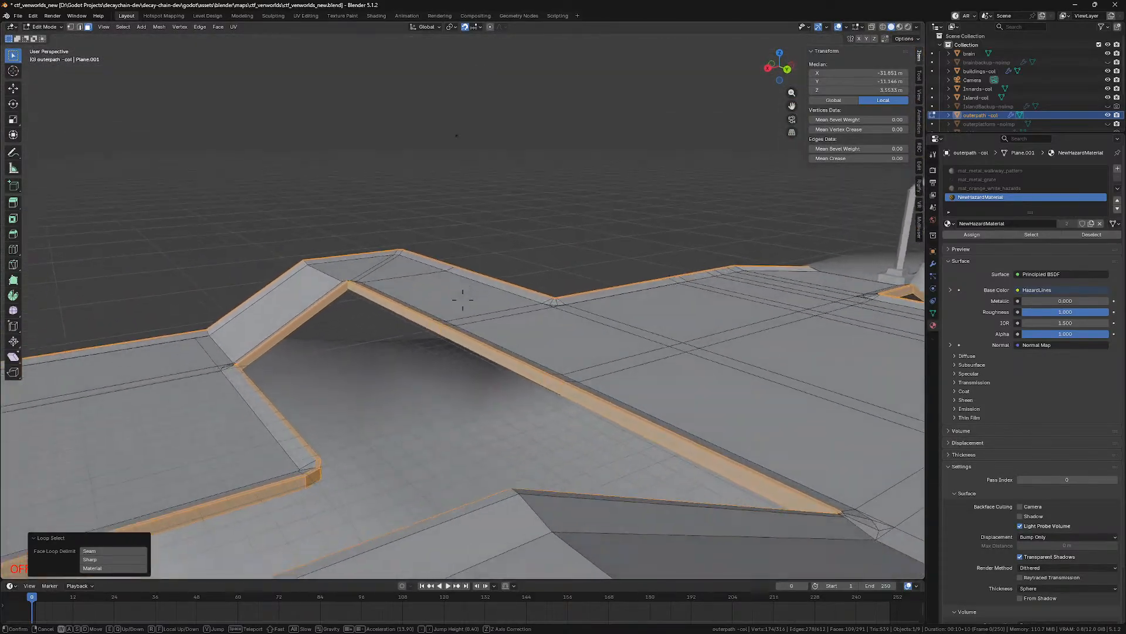
click(505, 446)
alt+shift+click(515, 537)
Step: Add the small rim faces at the fan-shaped inner corner of the opening to the selection
key(shift+grave)
key(s)
click(568, 392)
shift+click(519, 435)
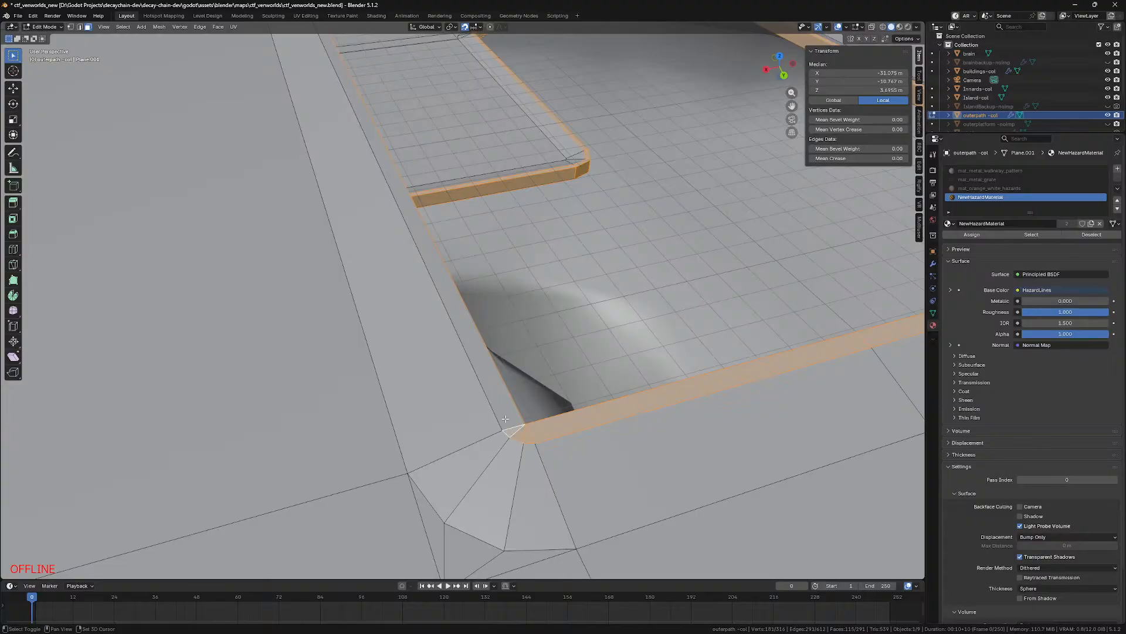
shift+click(505, 418)
Step: Add the remaining narrow rim face loop at the chamfered walkway corner to the selection
key(shift+grave)
key(w)
click(408, 412)
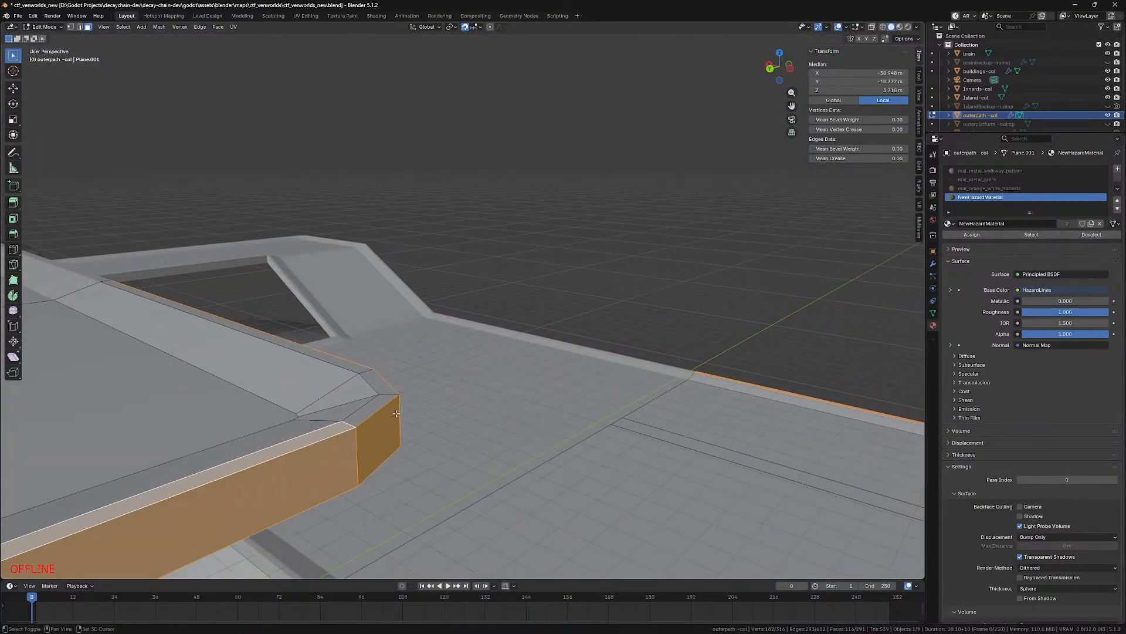
alt+shift+click(391, 395)
Step: Assign the mat_metal_walkway_pattern material to all selected rim faces and show the viewport in Material Preview
key(shift+grave)
key(w)
key(d)
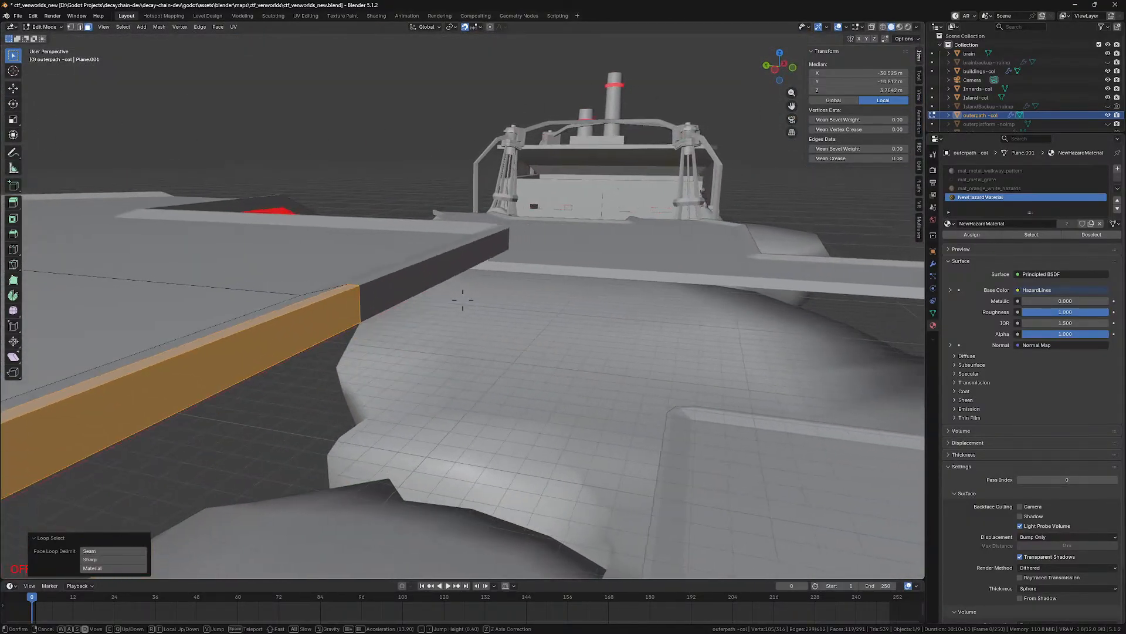
key(s)
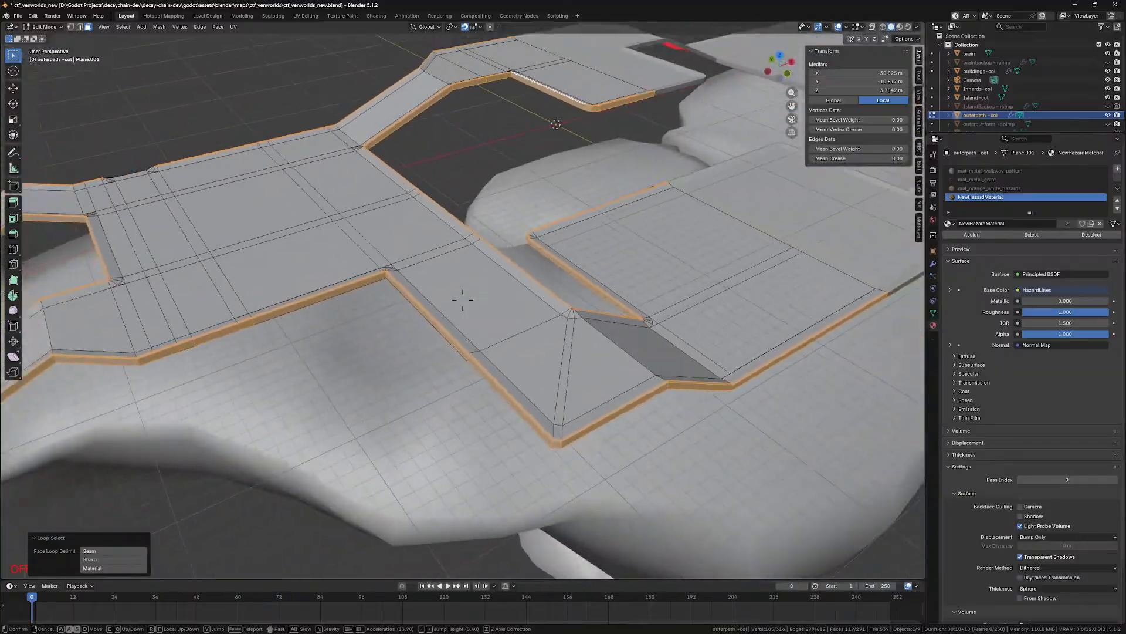
click(896, 365)
click(998, 171)
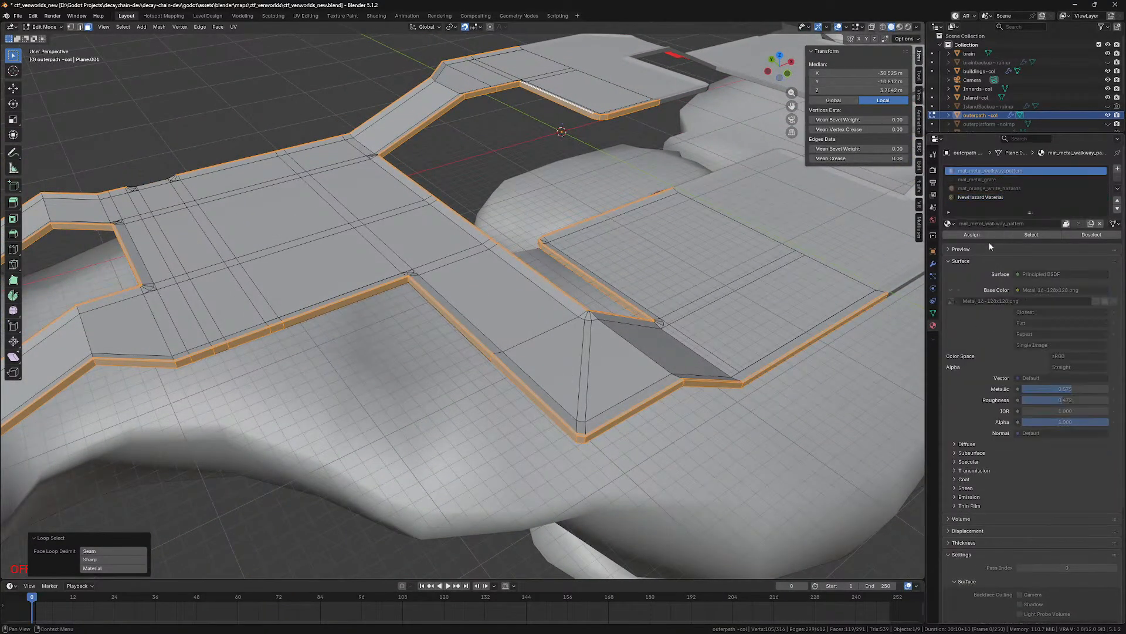
key(z)
click(464, 347)
Step: Unwrap the selected outer path rim faces with Cube Projection
key(KP_5)
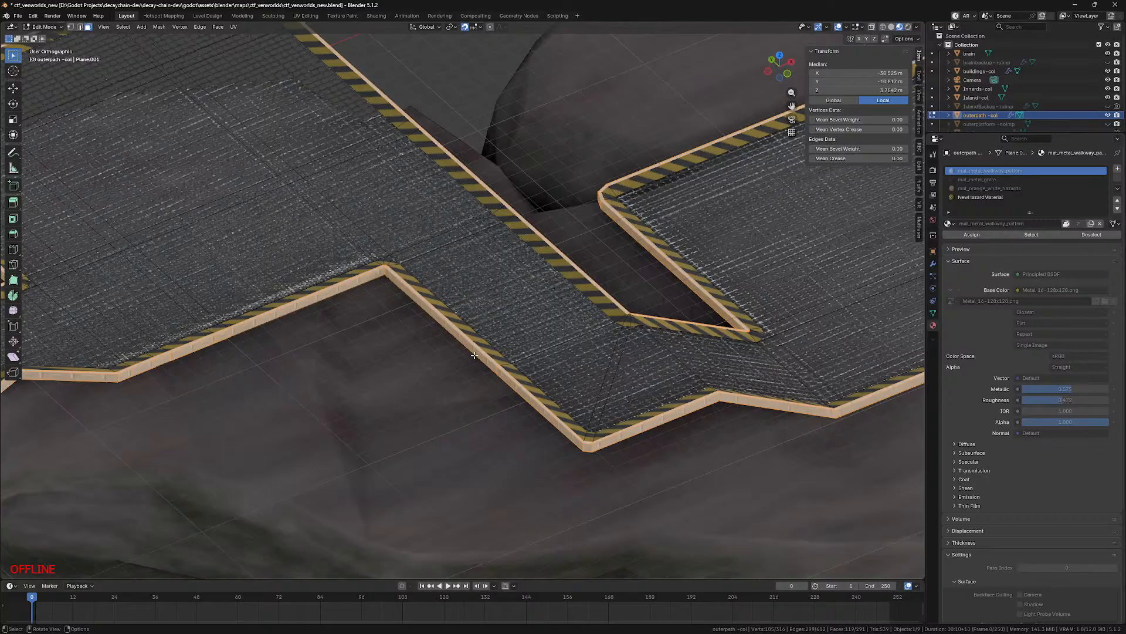
key(KP_7)
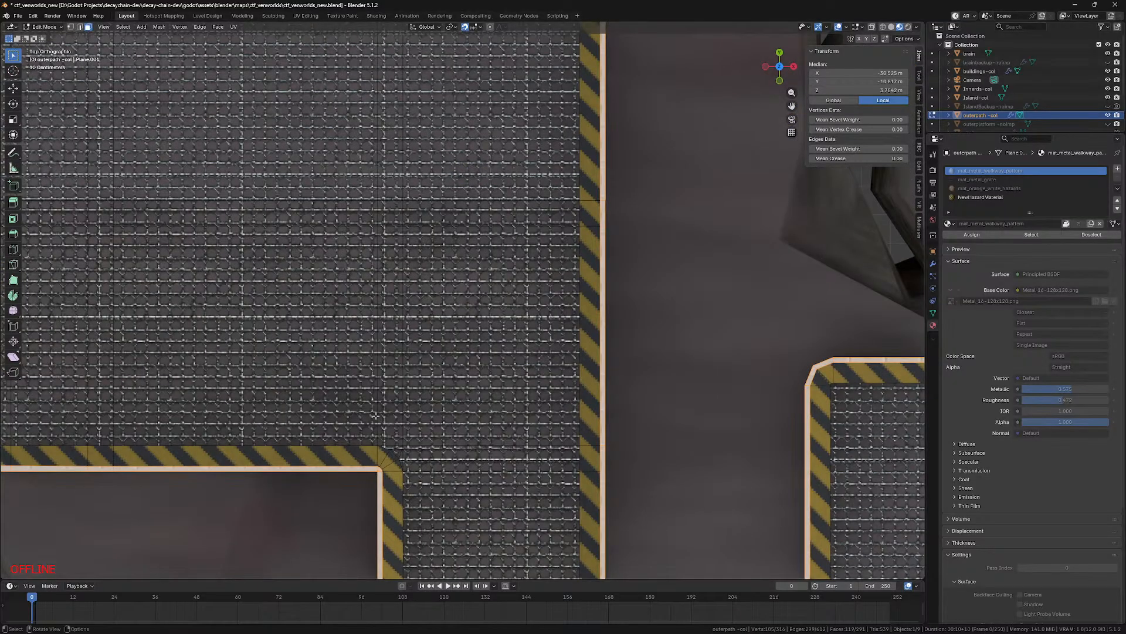
shift+middle_drag(553, 322, 501, 387)
shift+middle_drag(565, 290, 441, 333)
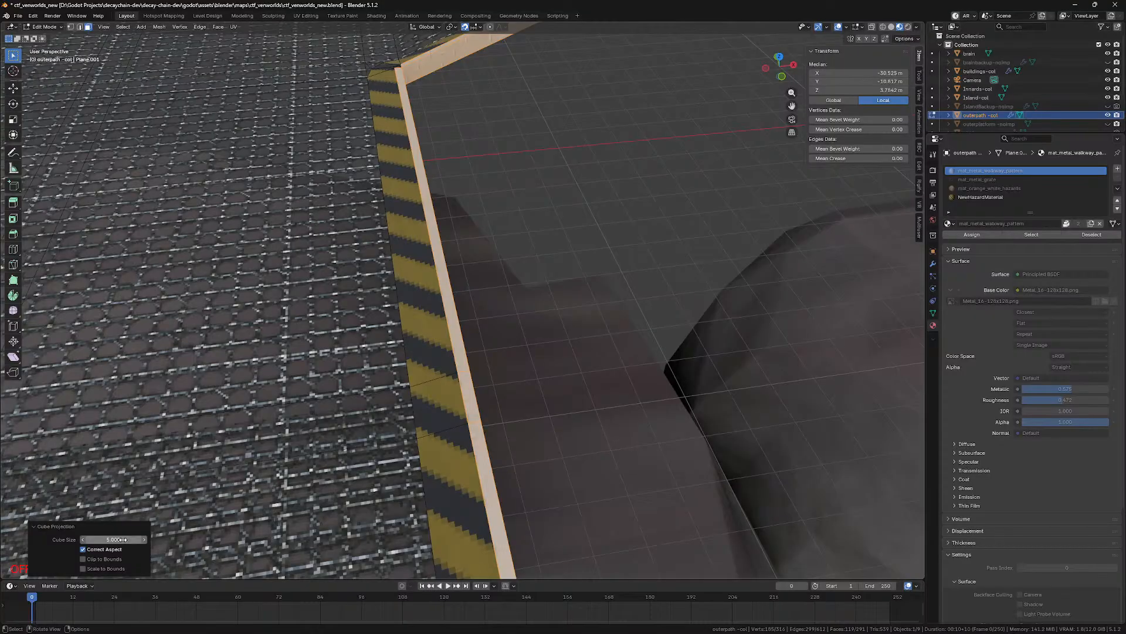
Step: Assign mat_metal_walkway_pattern to the tiny hazard-striped rim triangles at the opening's fan-shaped inner corner, and clear the selection
click(543, 134)
middle_drag(517, 198, 517, 203)
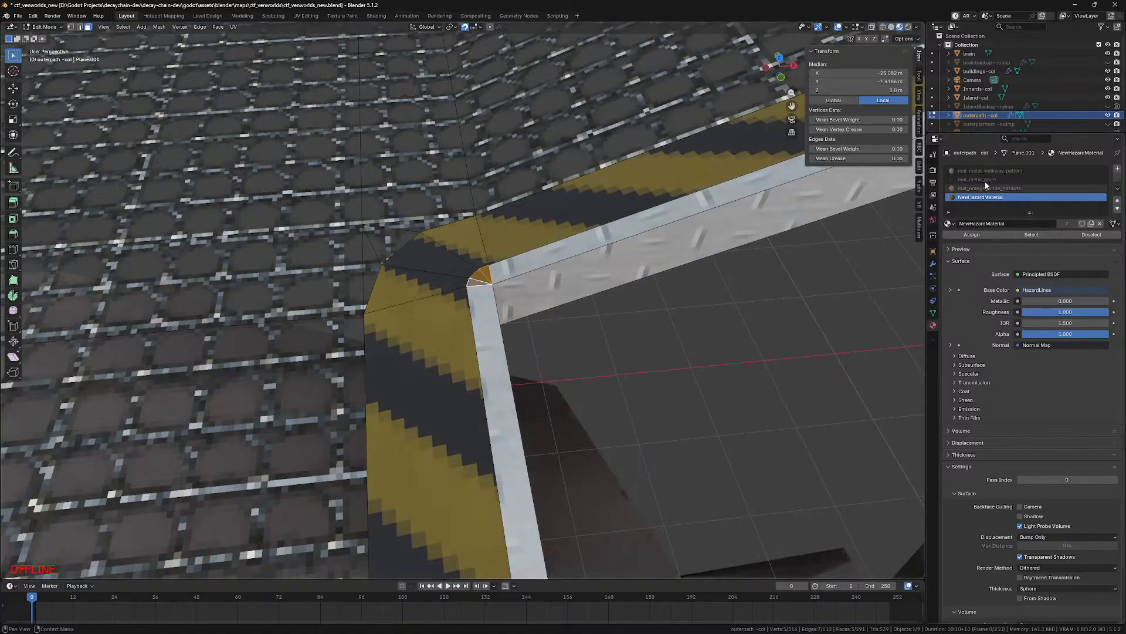
click(989, 171)
scroll(684, 362, down, 8)
click(593, 358)
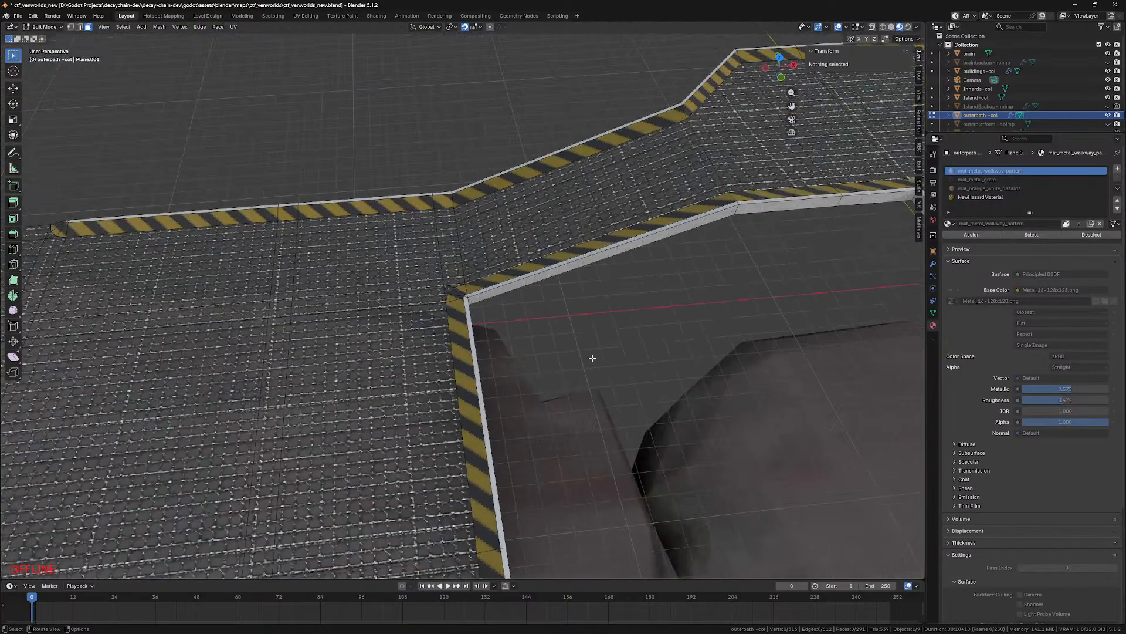
Step: Find the other inner corner with leftover hazard-striped rim triangles, assign mat_metal_walkway_pattern to them and clear the selection
key(Tab)
scroll(561, 363, down, 6)
middle_drag(560, 363, 564, 364)
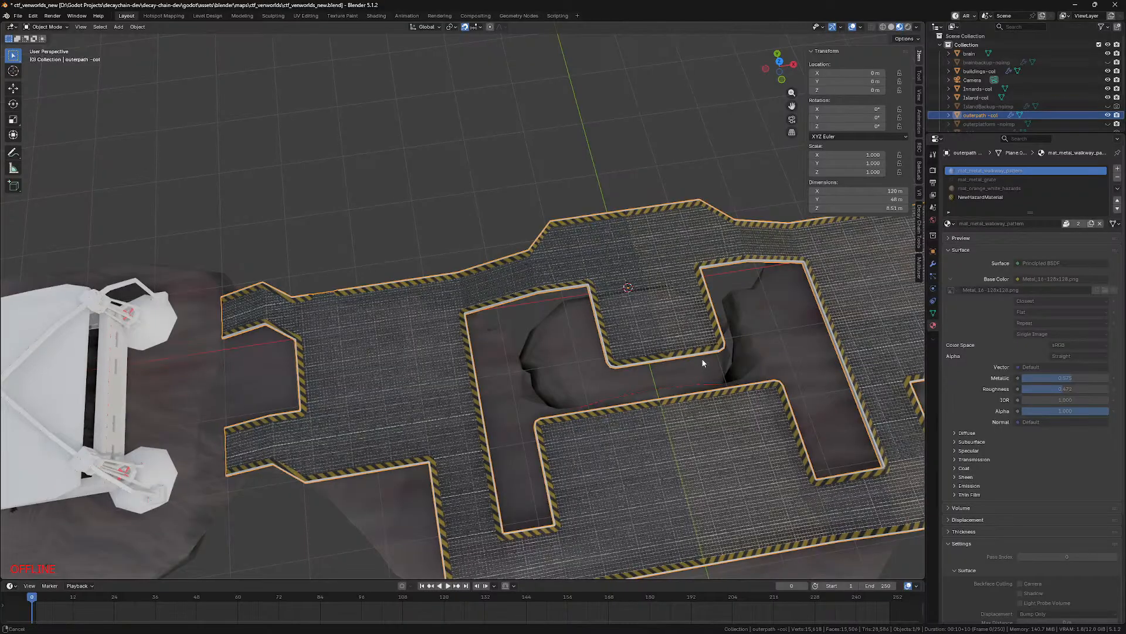
middle_drag(702, 358, 548, 269)
scroll(572, 284, up, 3)
scroll(565, 344, up, 5)
key(Tab)
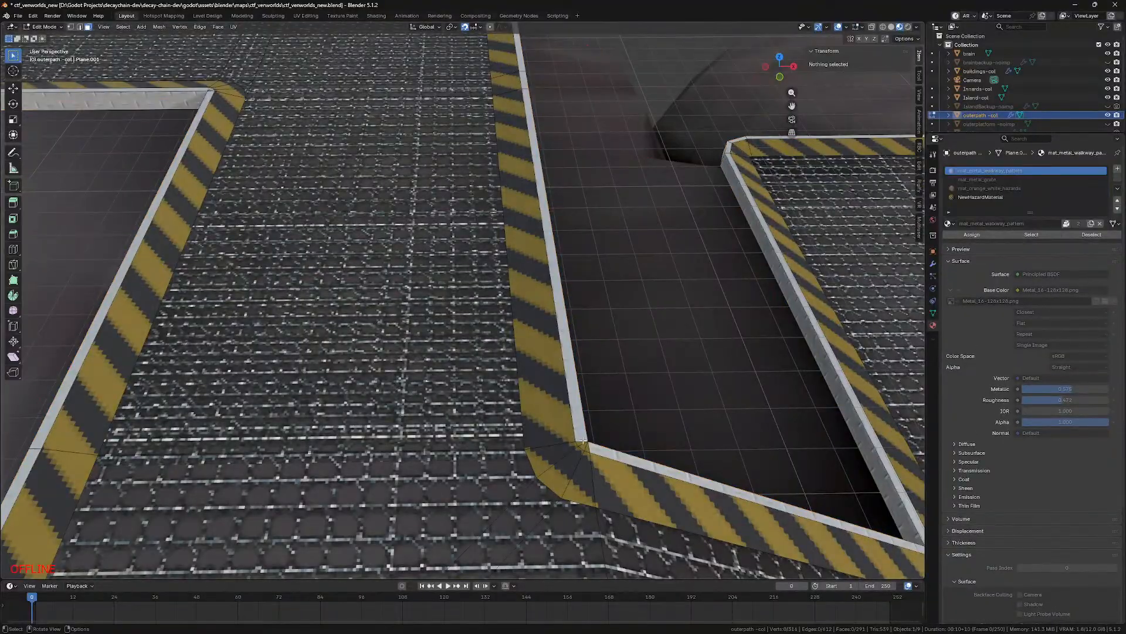
click(588, 447)
shift+click(581, 445)
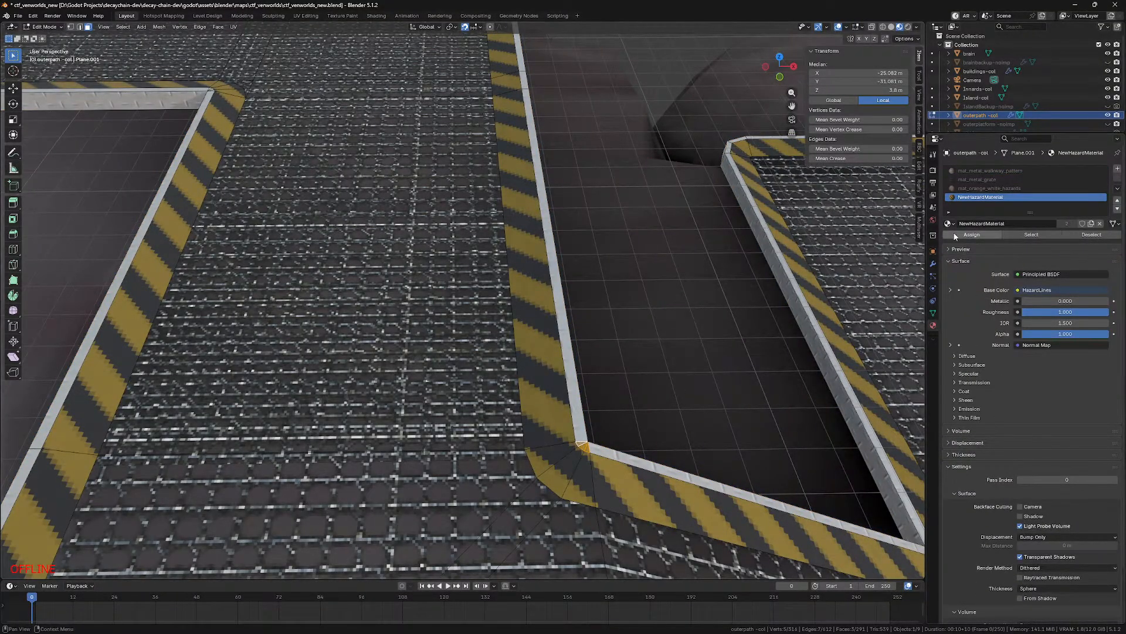
click(981, 170)
click(972, 235)
key(alt+a)
Step: Save the Blender file with the updated outer path rim materials
scroll(699, 338, down, 8)
key(ctrl+s)
middle_drag(580, 331, 578, 331)
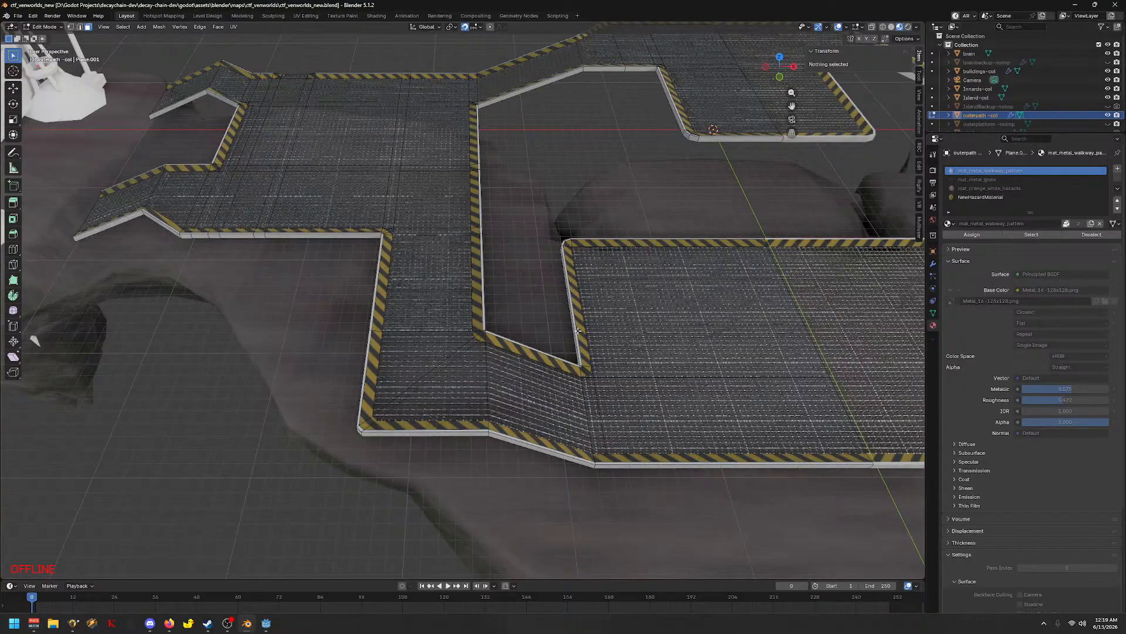
Step: Switch to Godot and examine the metal texture on the outer path's side rims in the ctf_venworlds scene
key(alt+Tab)
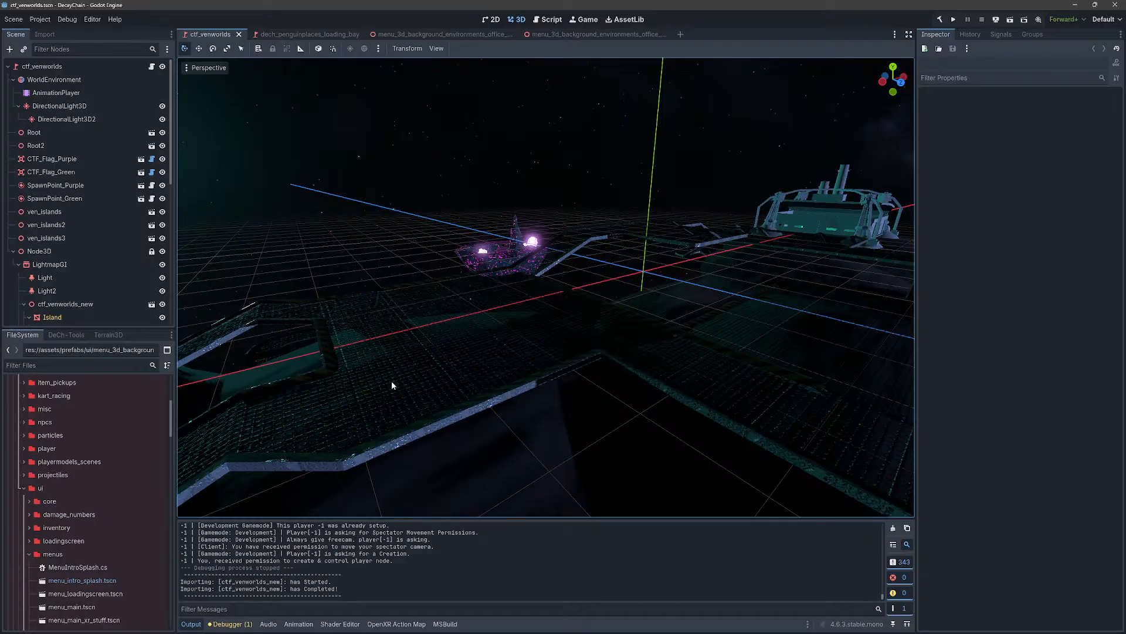
key(a)
right_drag(392, 382, 366, 365)
key(w)
key(s)
key(w)
key(d)
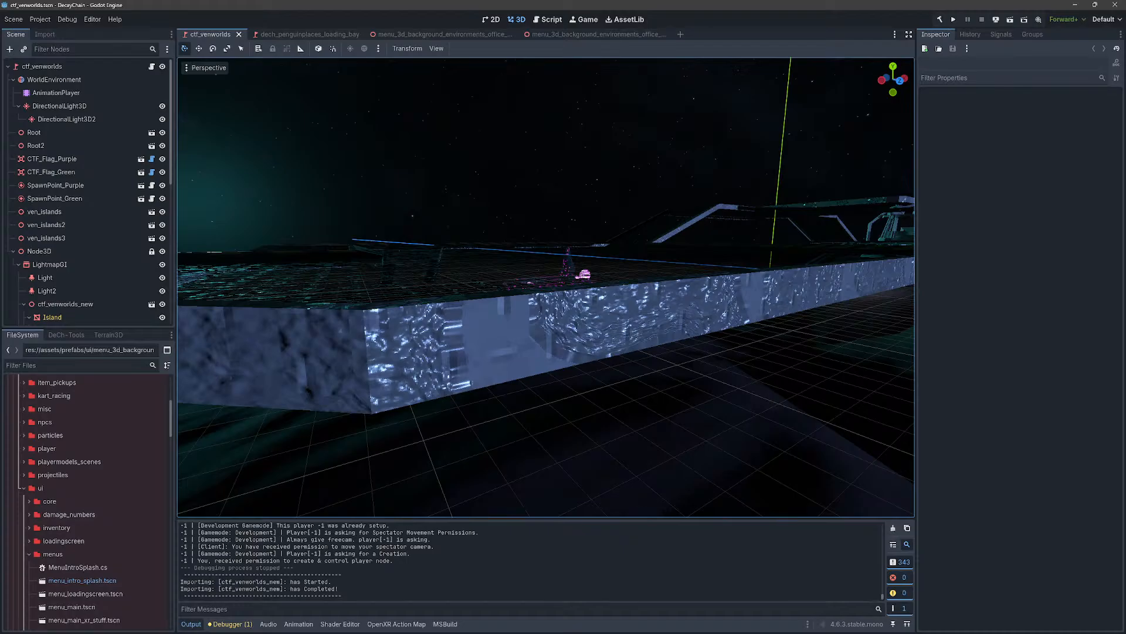
right_drag(367, 365, 338, 364)
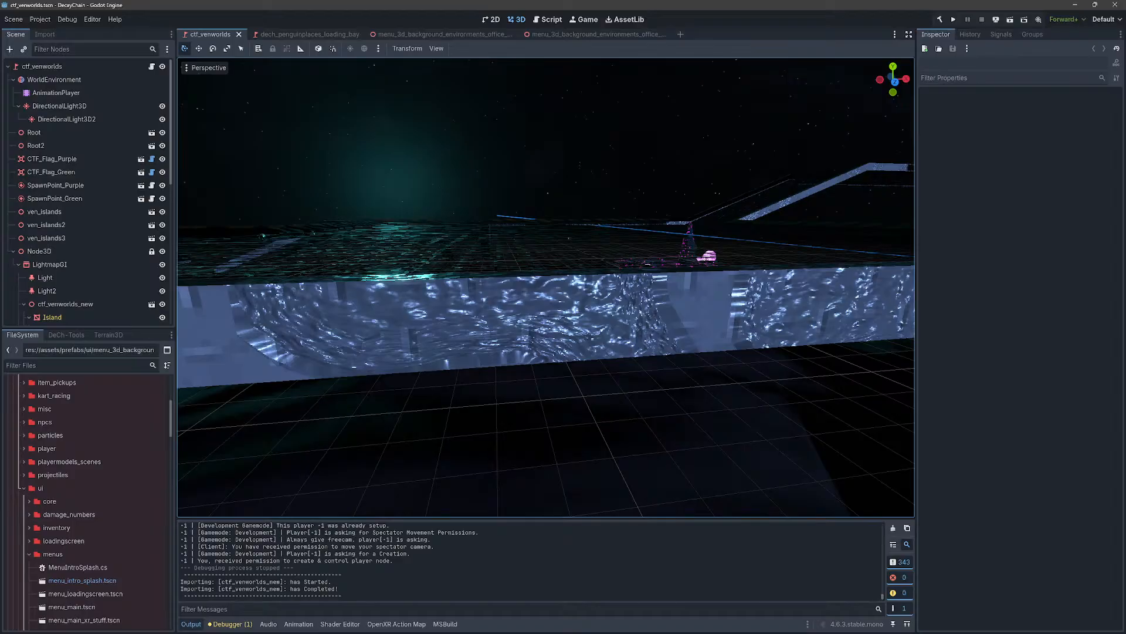
key(s)
right_drag(546, 287, 625, 302)
key(a)
key(d)
mouse_move(663, 509)
right_down()
mouse_move(516, 514)
mouse_move(653, 498)
right_up()
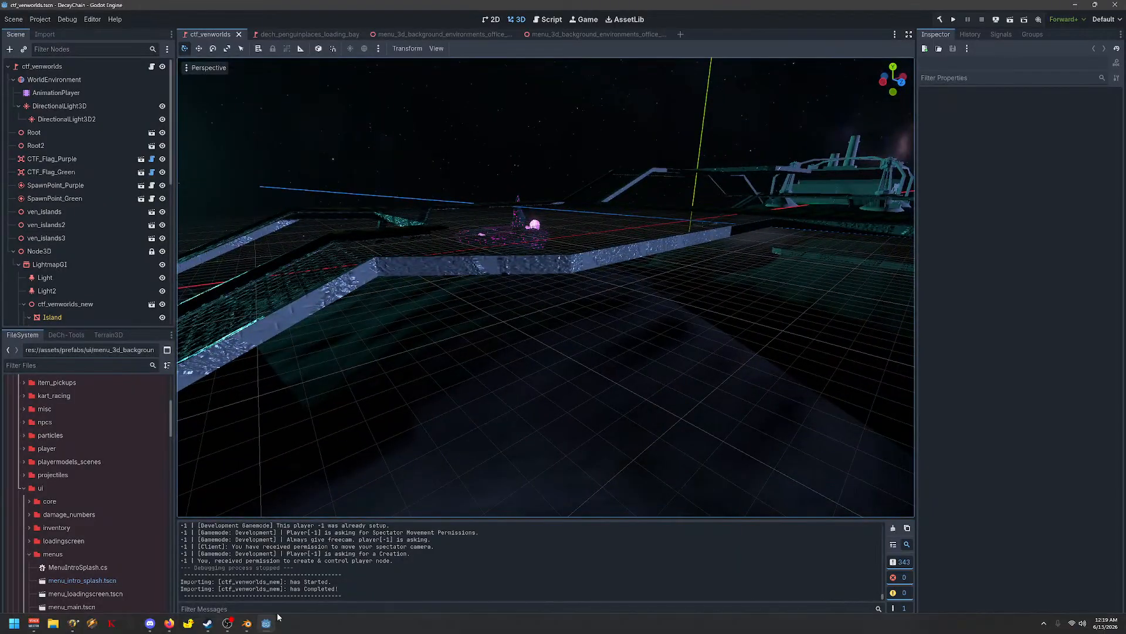
Step: Switch to Blender and open the outer path mesh in Edit Mode to check its rim material
click(246, 623)
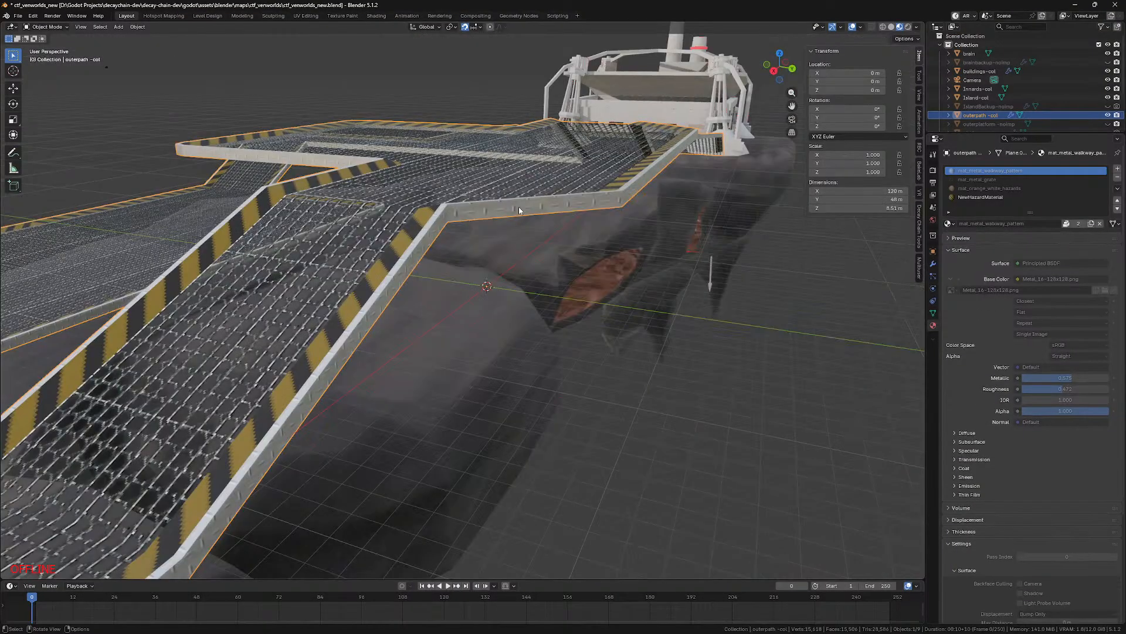
key(Tab)
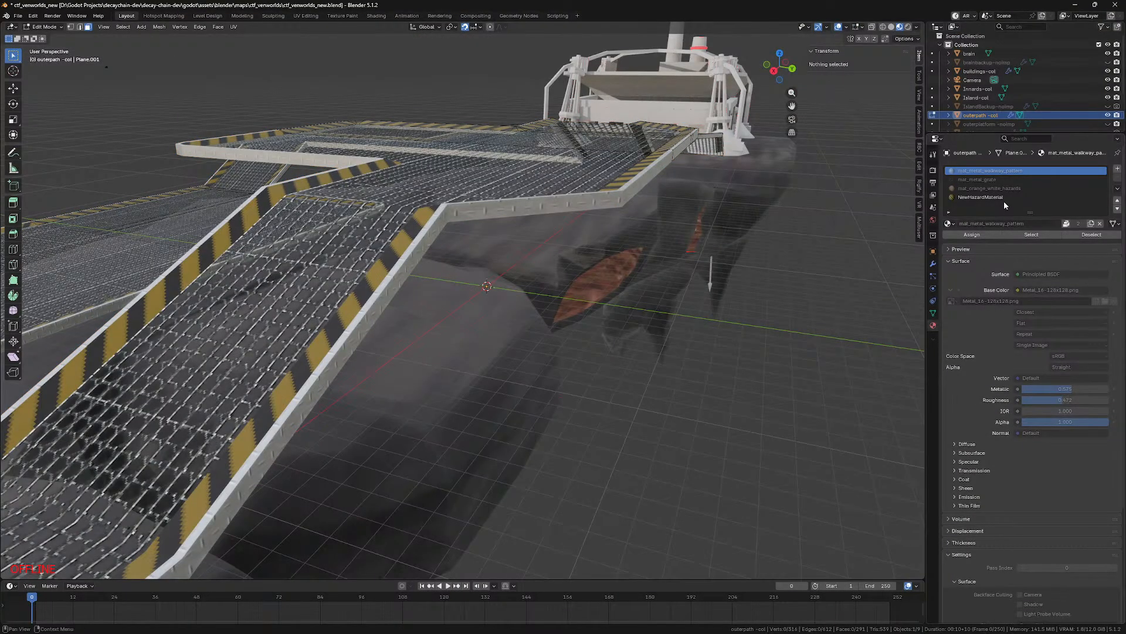
Step: Switch back to Godot and compare the rim's texture and shading up close and from the base side
click(266, 623)
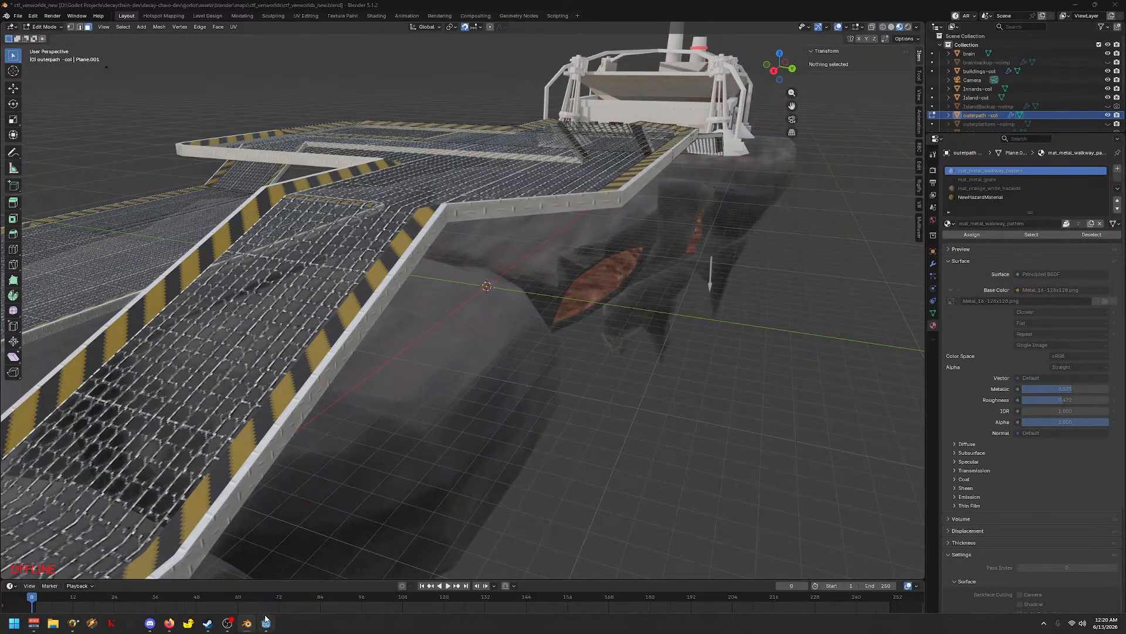
key(w)
right_drag(501, 406, 490, 406)
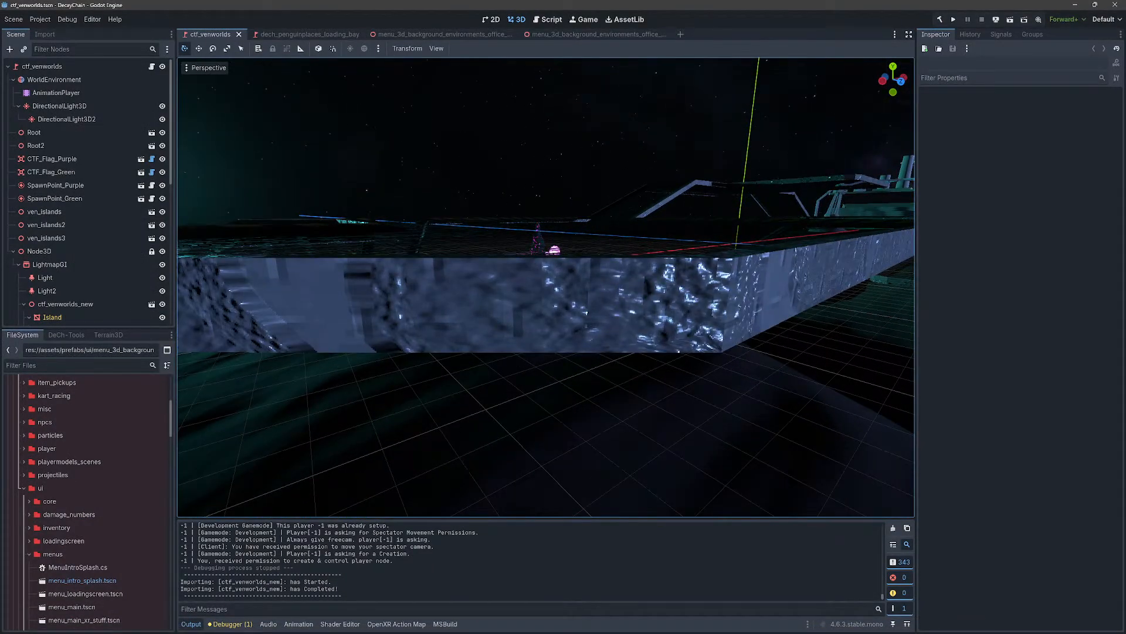
key(a)
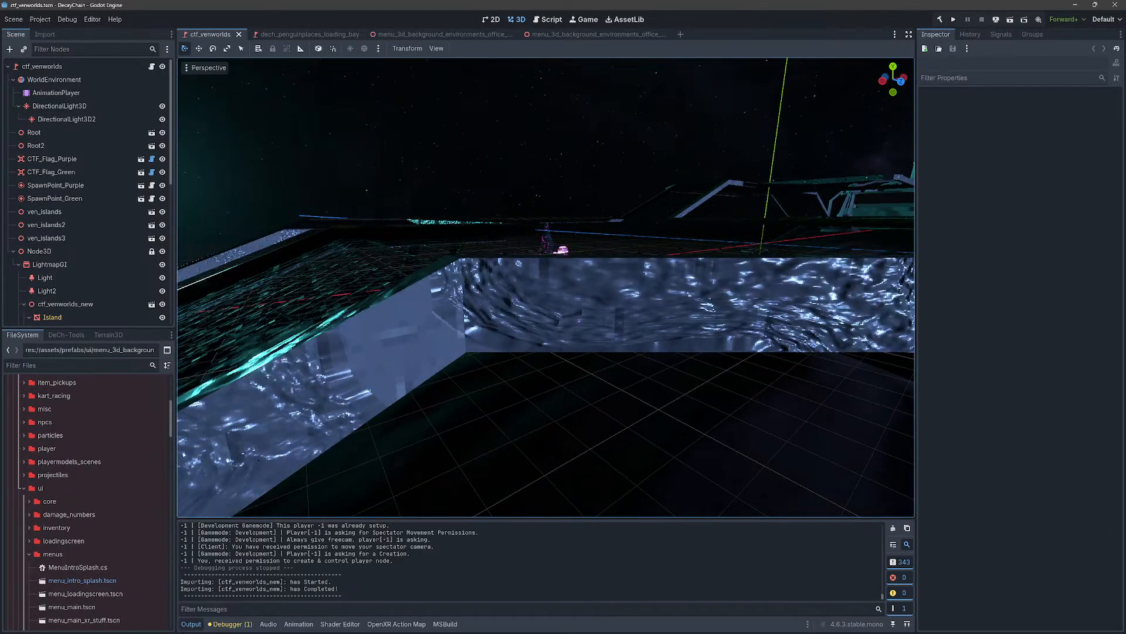
scroll(545, 288, down, 15)
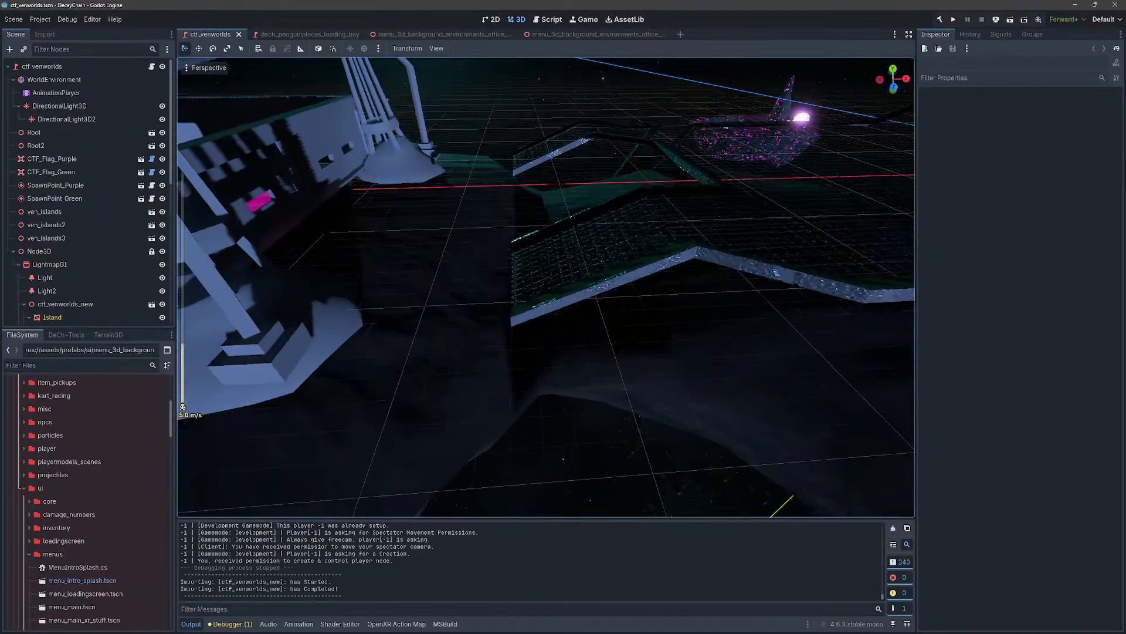
key(a)
right_drag(546, 288, 597, 277)
key(d)
key(w)
right_drag(878, 431, 879, 433)
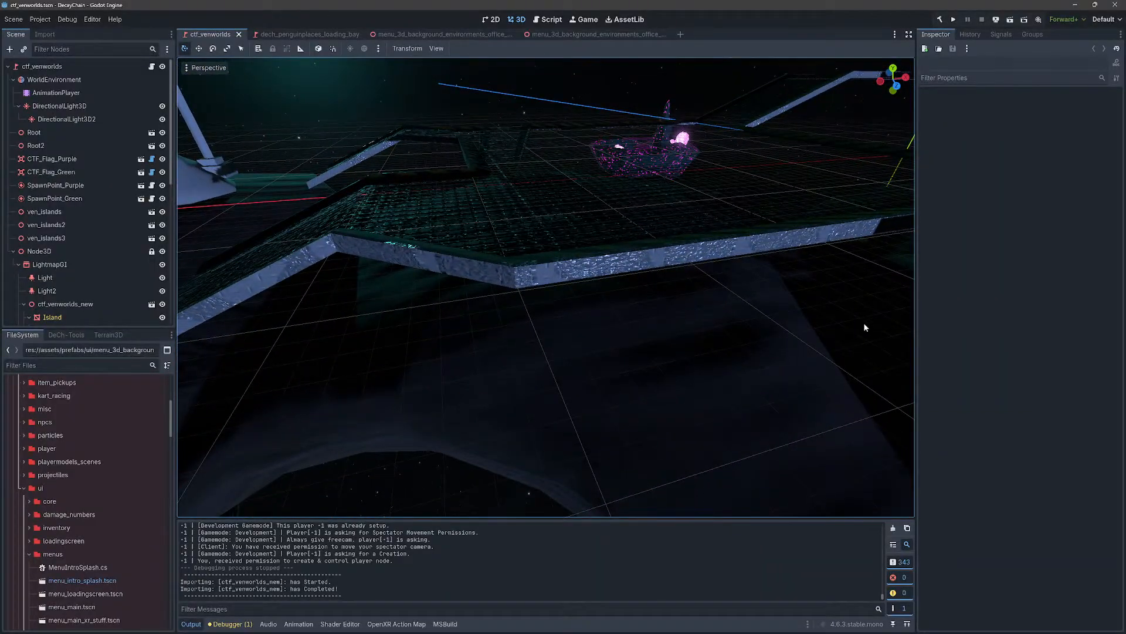
key(w)
right_drag(879, 432, 897, 426)
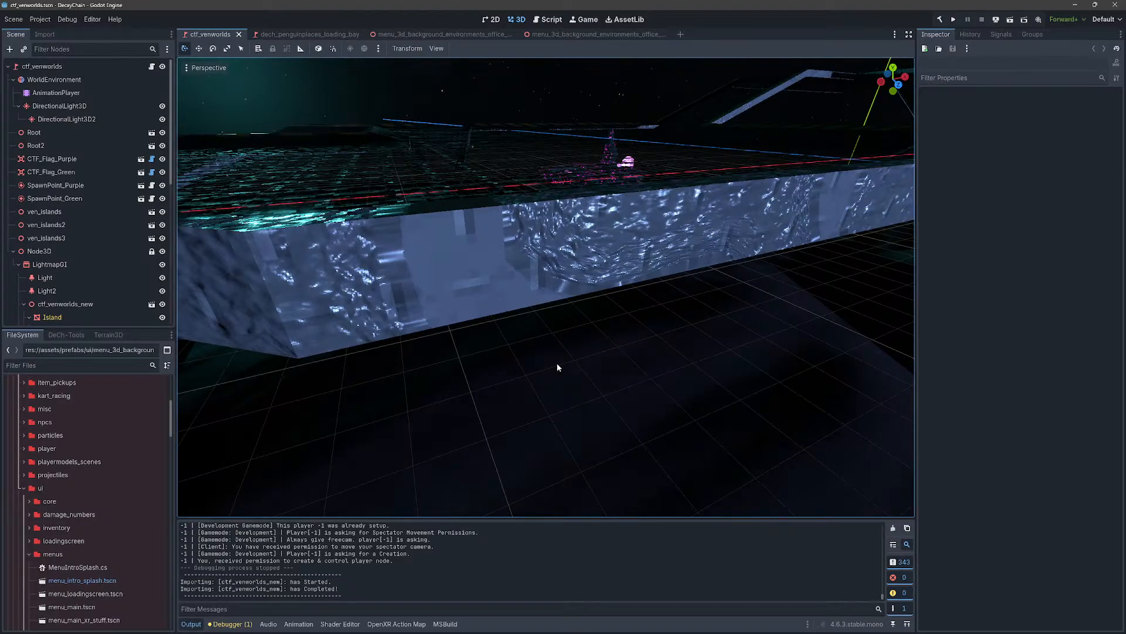
Step: Fly further around the map in the Godot viewport, examining the walkway geometry and its surroundings
right_drag(558, 385, 520, 367)
scroll(554, 384, up, 3)
key(w)
key(w)
key(s)
key(d)
key(s)
key(w)
key(w)
scroll(832, 377, up, 2)
scroll(832, 377, up, 16)
key(w)
key(d)
key(s)
key(w)
key(d)
scroll(343, 369, down, 4)
key(s)
scroll(226, 298, up, 20)
key(s)
key(w)
key(w)
key(a)
key(s)
Step: Switch to Blender, reselect the outer path object near the base-side walkway and open it in Edit Mode
click(245, 623)
middle_drag(486, 402, 444, 365)
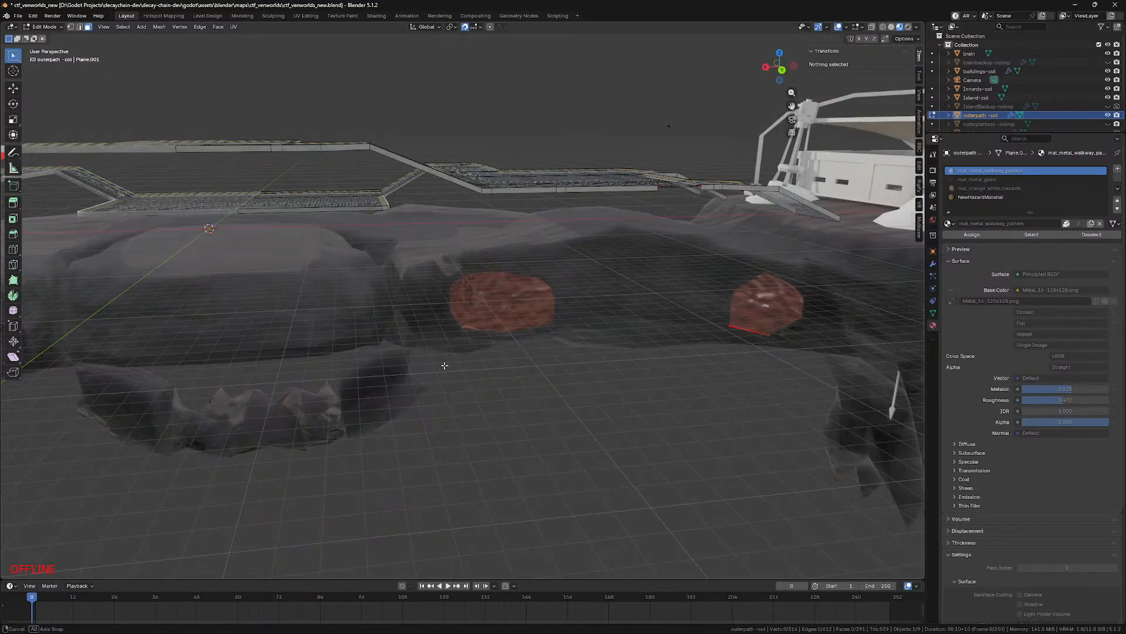
key(Tab)
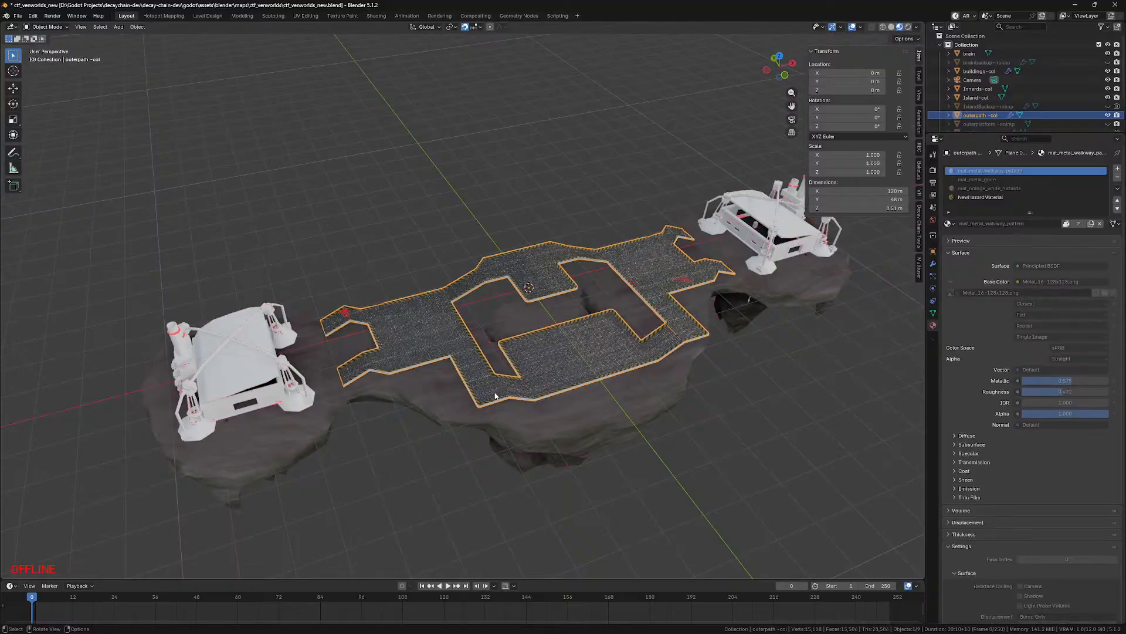
click(406, 449)
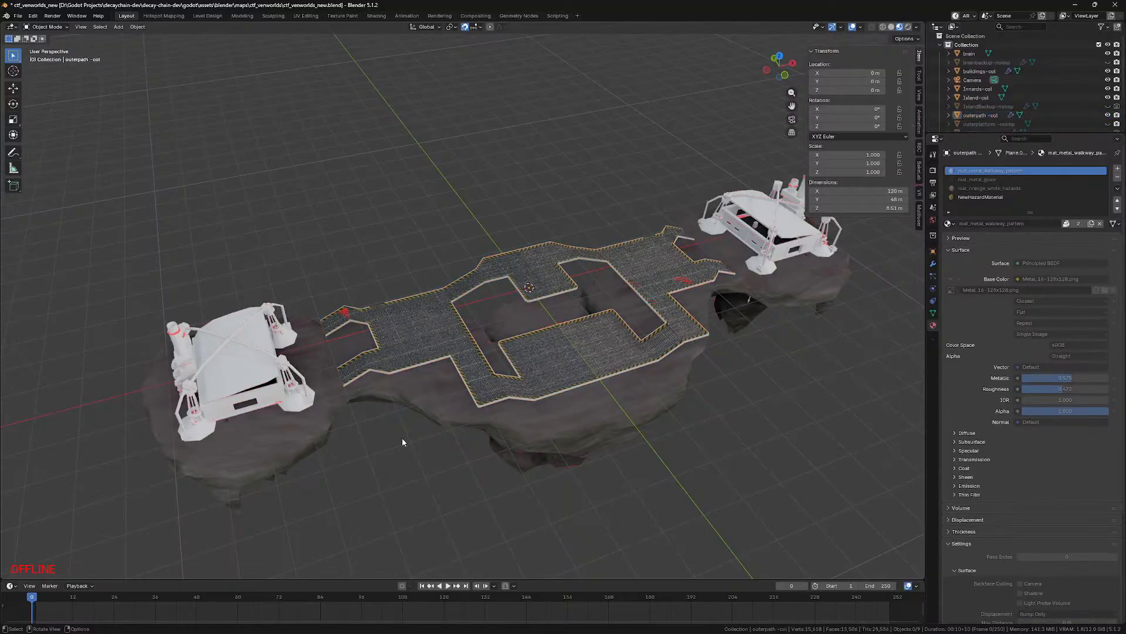
key(shift+grave)
key(w)
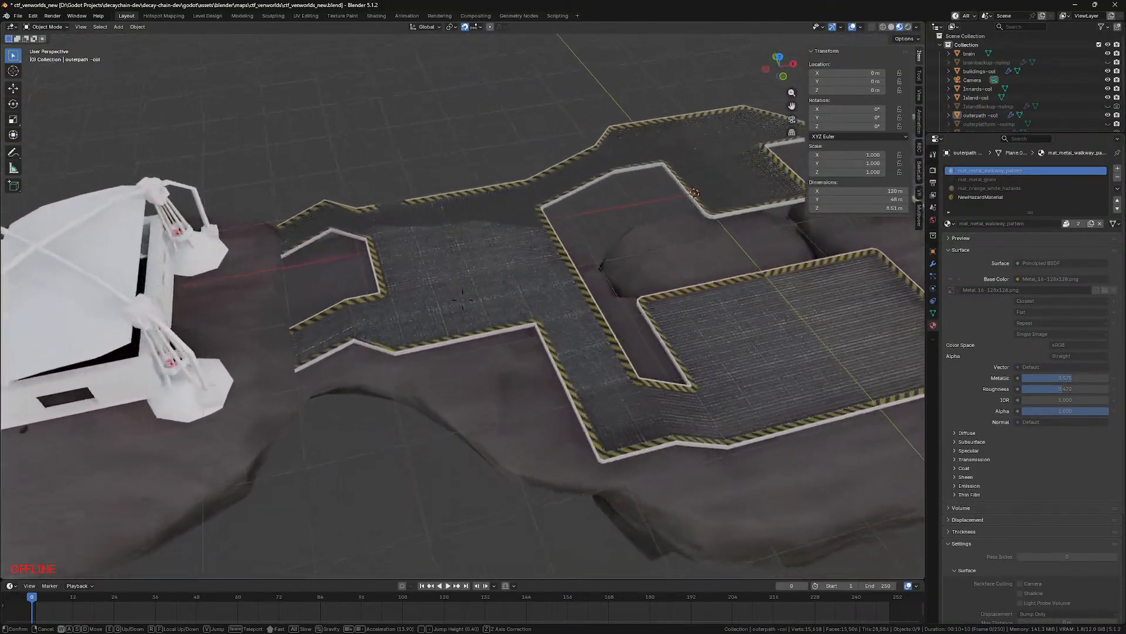
click(397, 392)
click(433, 345)
key(Tab)
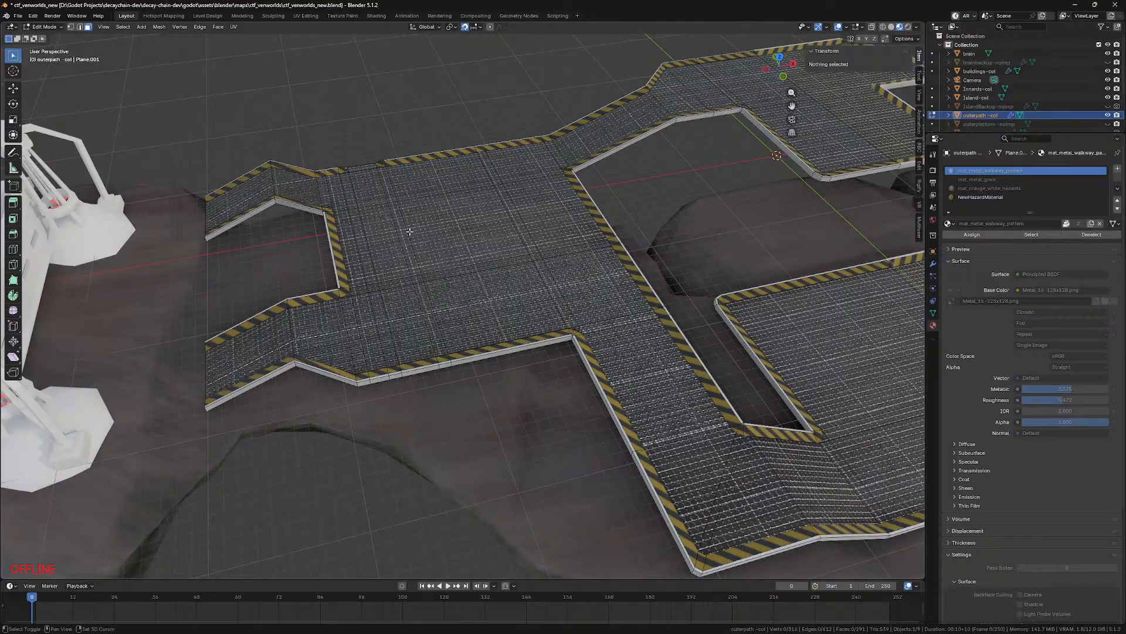
Step: Inspect beneath the base-side walkway and select the first two edges along the open boundary of its underside
key(shift+grave)
key(w)
key(w)
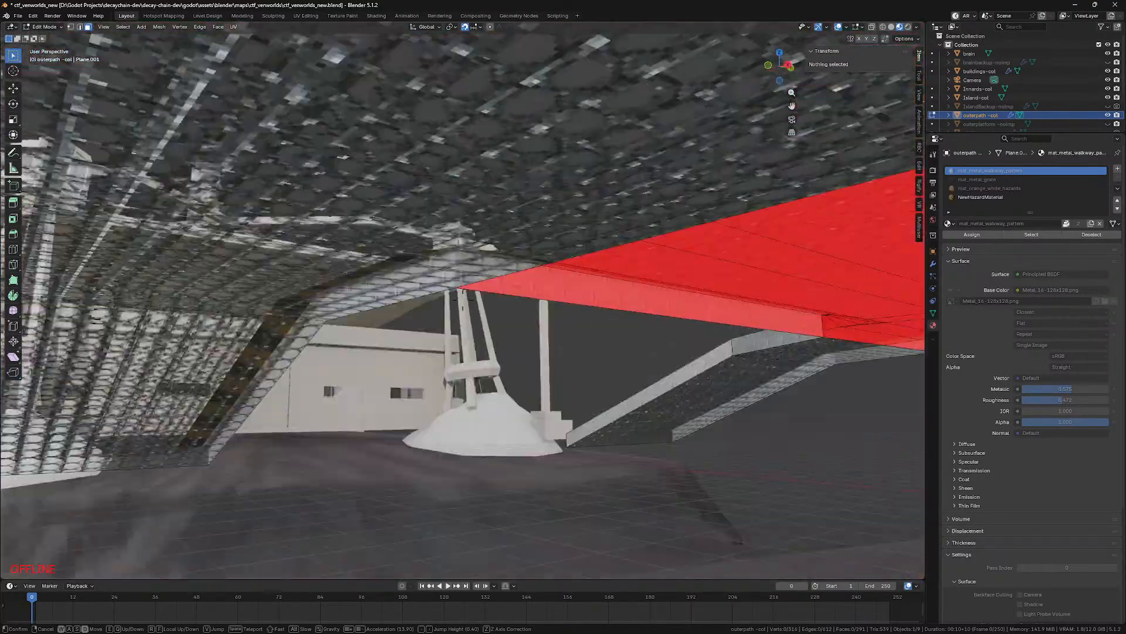
key(a)
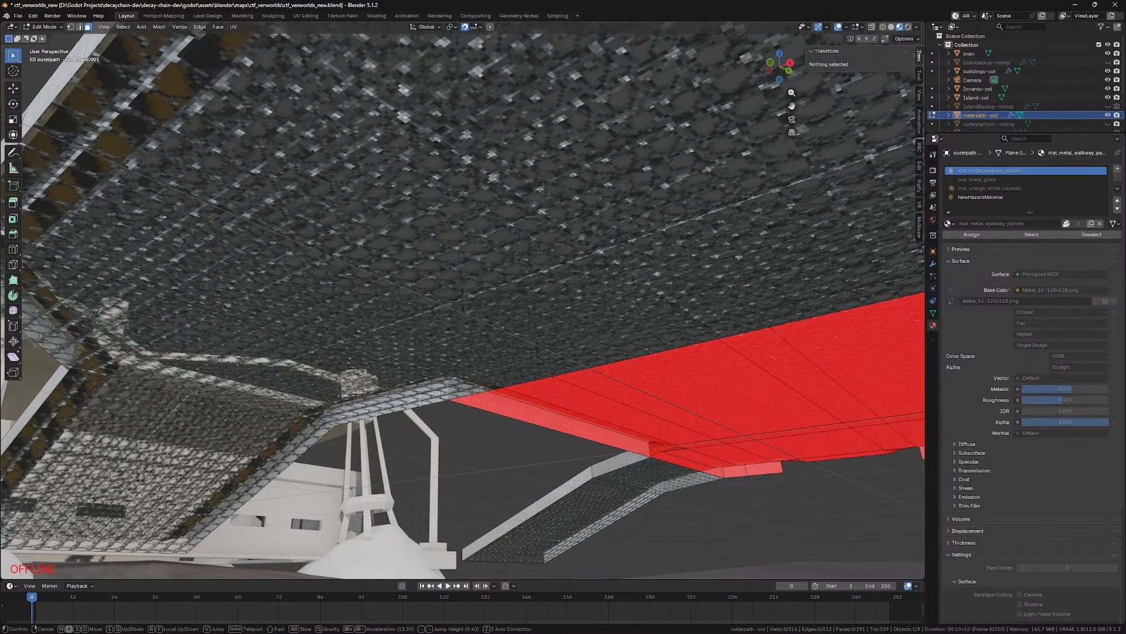
click(463, 299)
key(2)
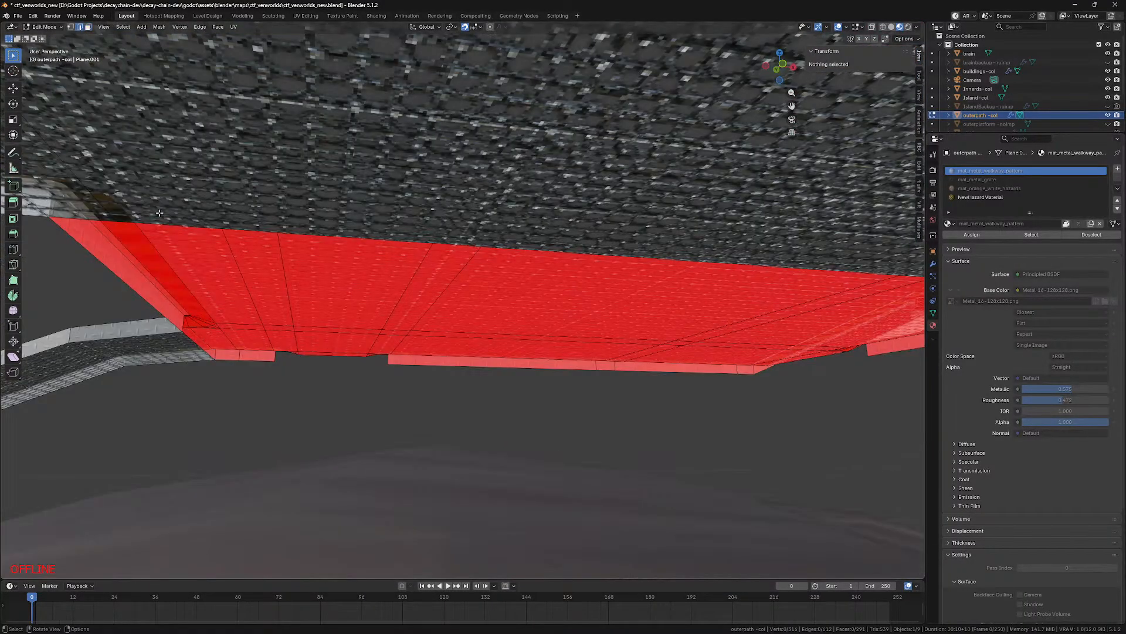
click(164, 219)
shift+click(106, 224)
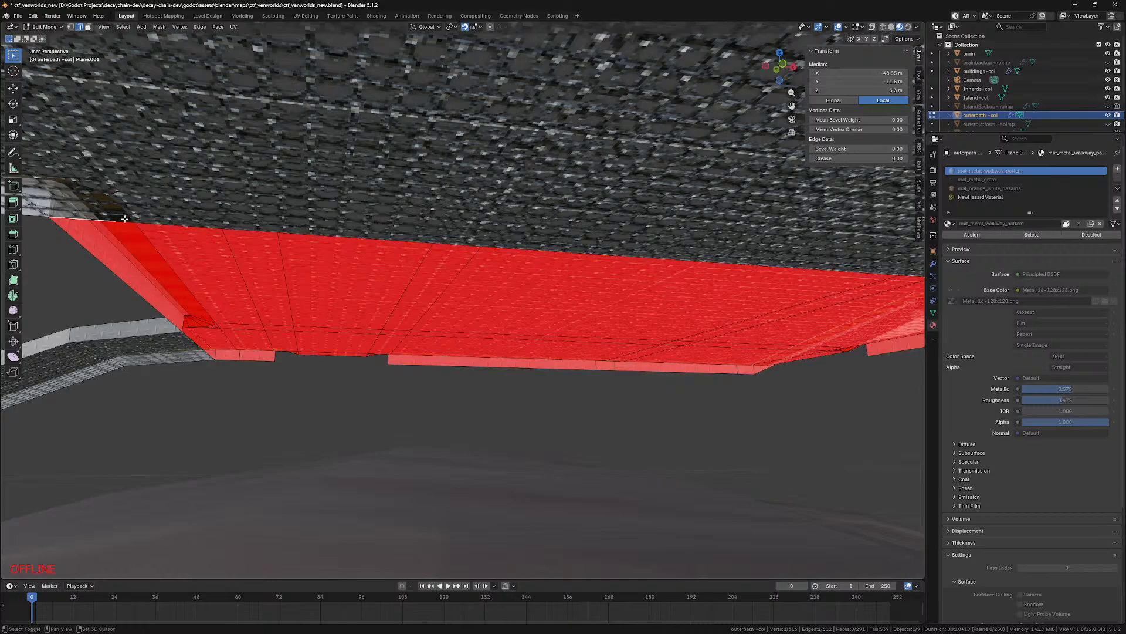
Step: Add the remaining edge of the underside boundary to the selection and turn off the face orientation overlay
key(shift+grave)
key(w)
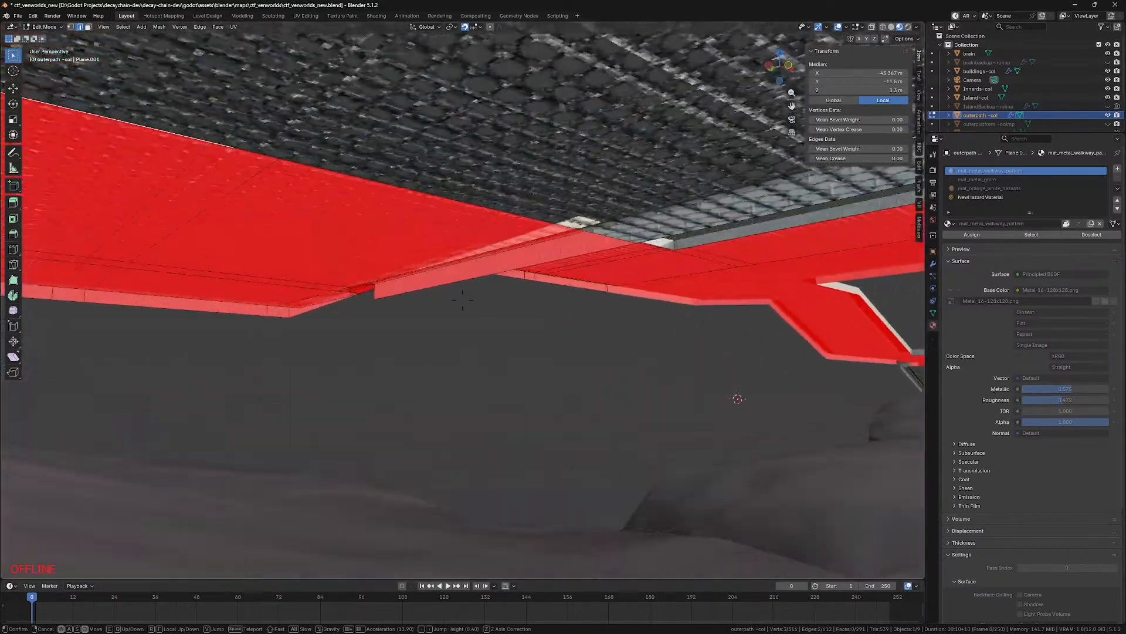
click(462, 299)
shift+click(578, 274)
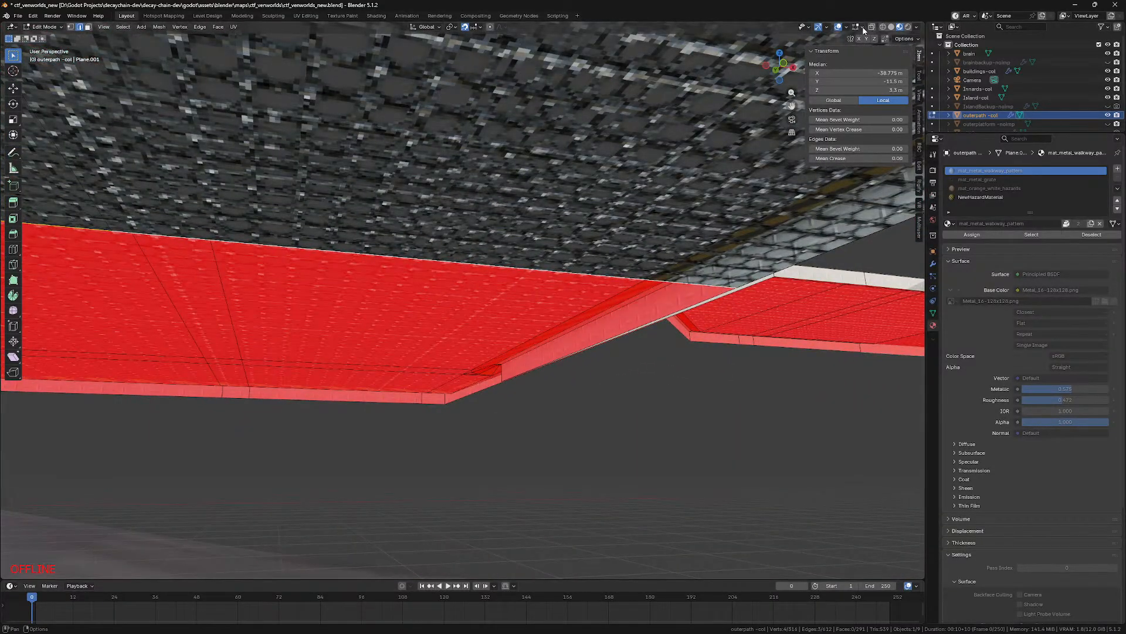
click(847, 27)
click(789, 229)
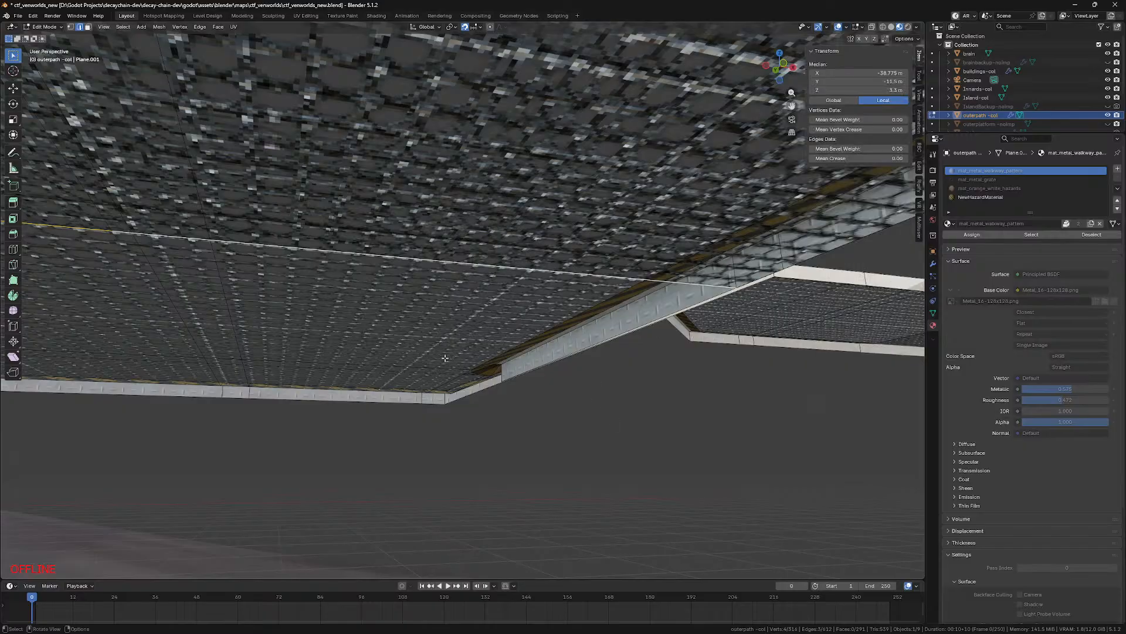
Step: Extrude the selected underside edges 10 m along Y in a wireframe top view
key(shift+grave)
key(w)
click(462, 300)
key(z)
key(KP_7)
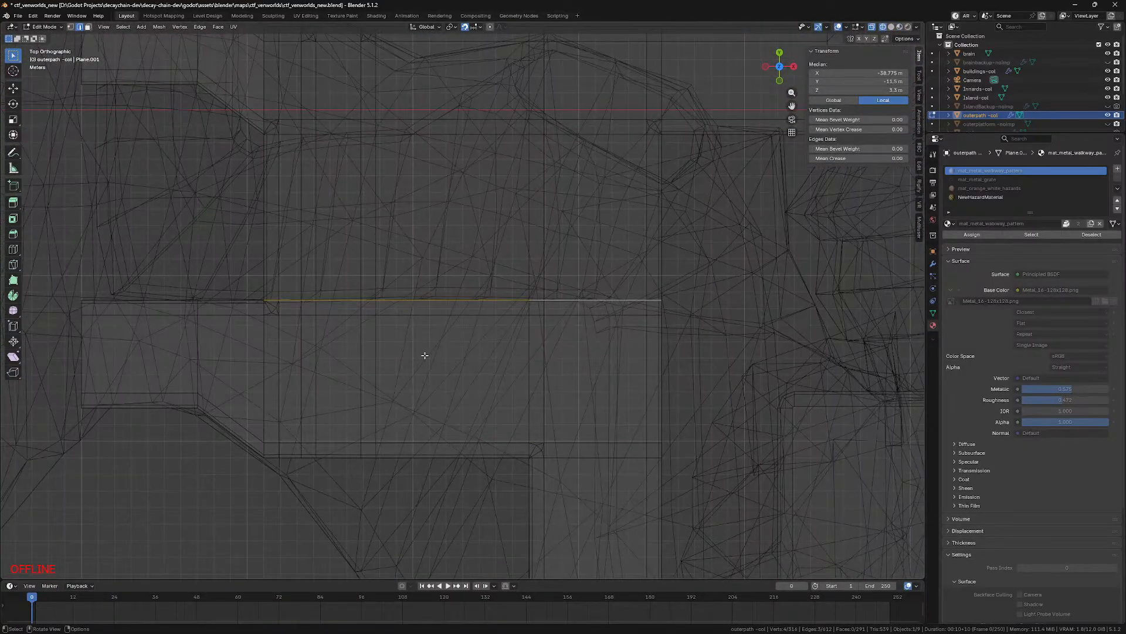
scroll(425, 355, up, 2)
shift+middle_drag(610, 346, 604, 486)
key(e)
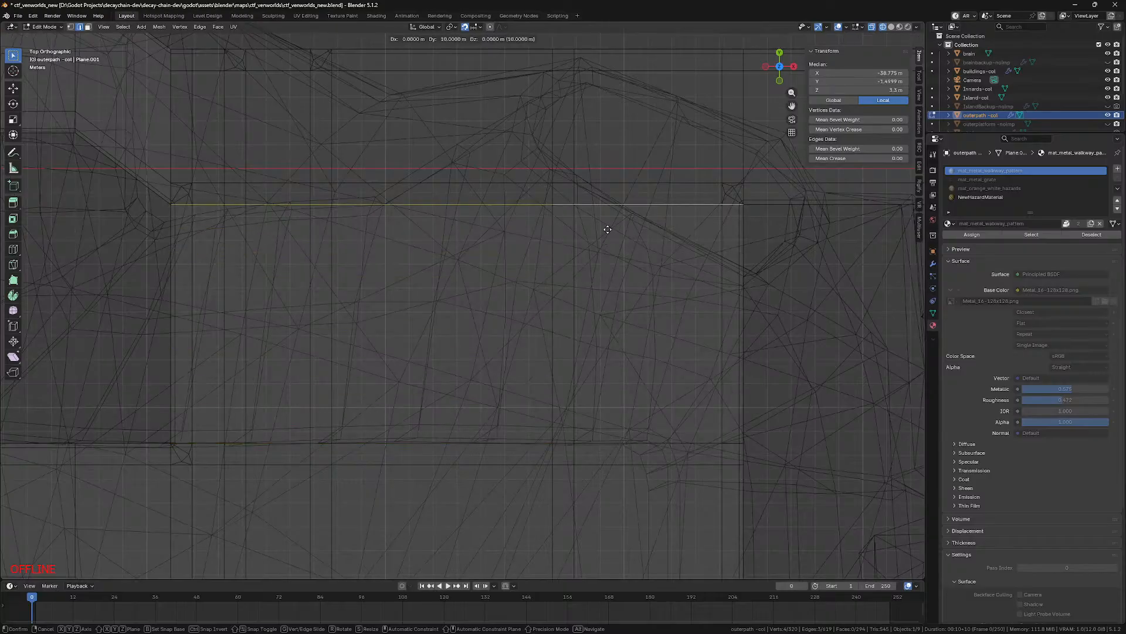
click(608, 229)
Step: Extrude the underside edges onward along Y to the outer rim, including sections of 4.7 m and 0.9 m
shift+middle_drag(604, 231, 598, 405)
scroll(602, 403, up, 2)
key(g)
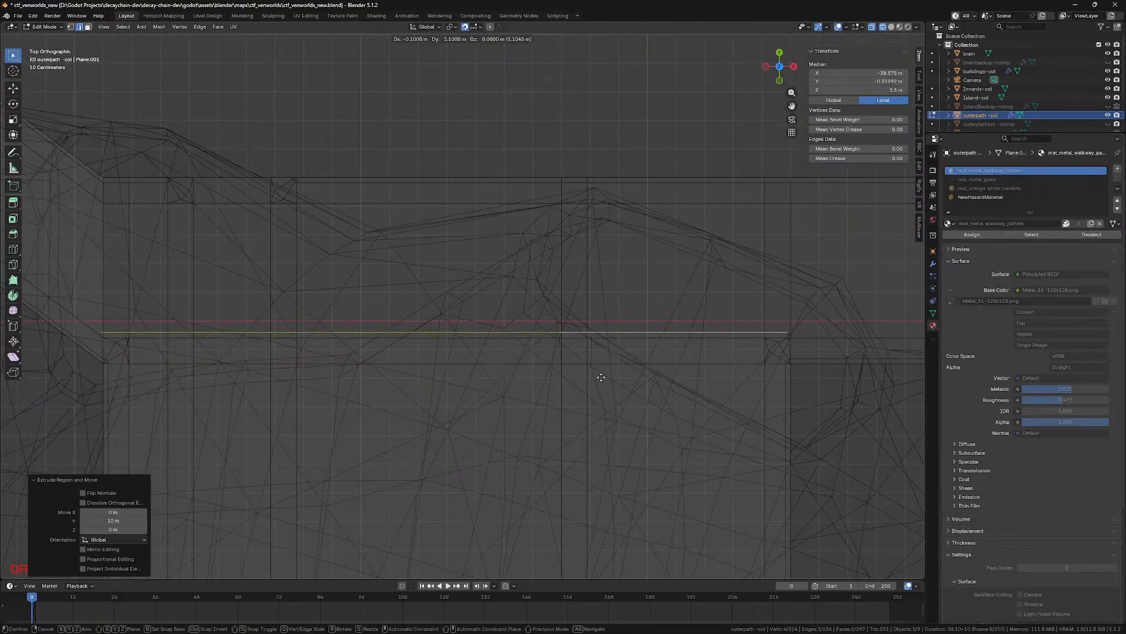
click(602, 247)
key(g)
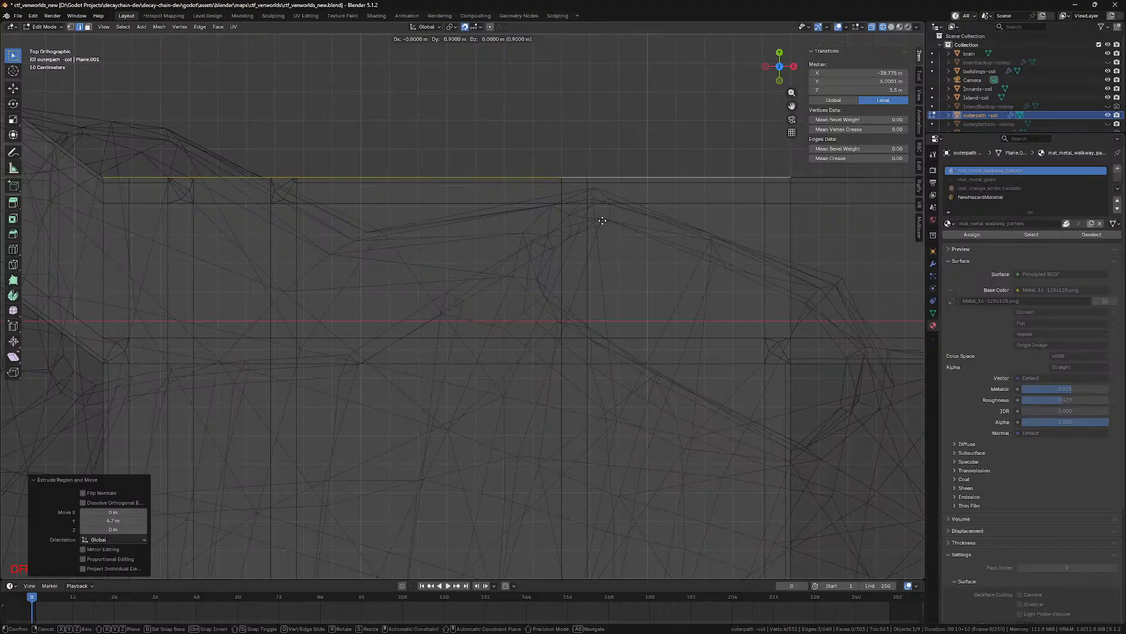
click(602, 222)
key(shift+z)
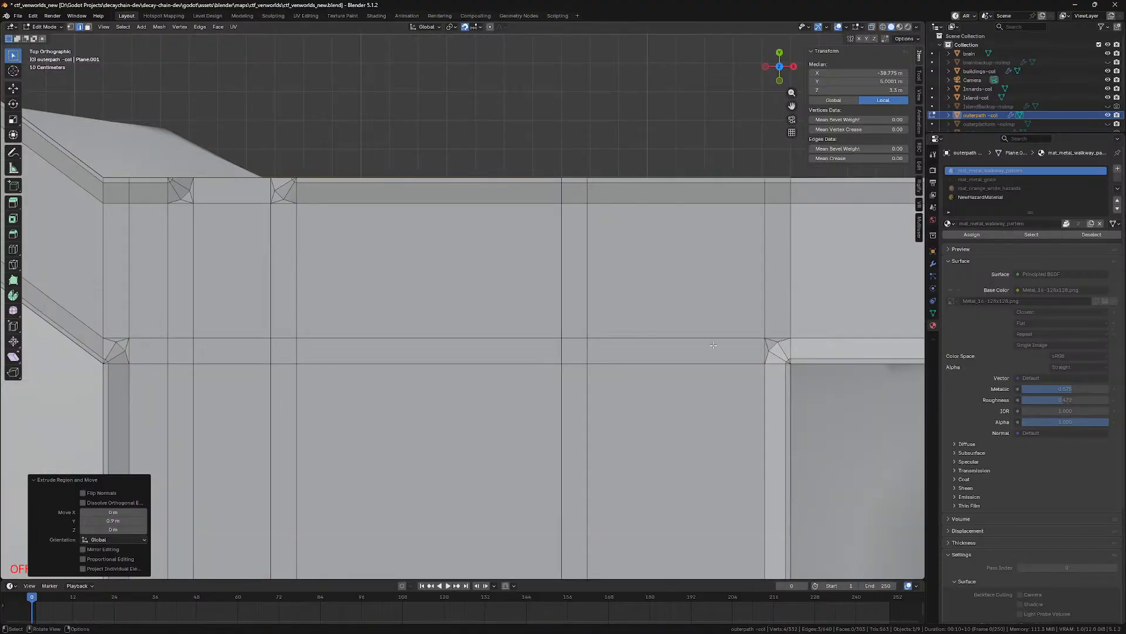
key(shift+z)
middle_drag(792, 235, 757, 287)
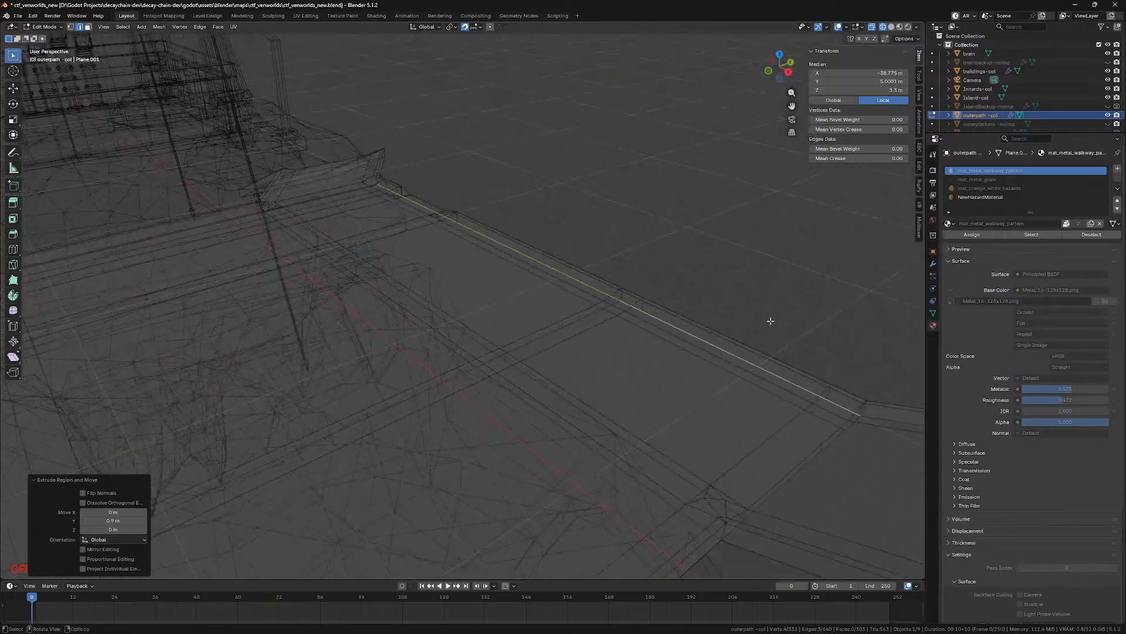
Step: Select the edges along the new underside's end and extrude them 10 m along X beneath the ramp
click(823, 451)
key(KP_7)
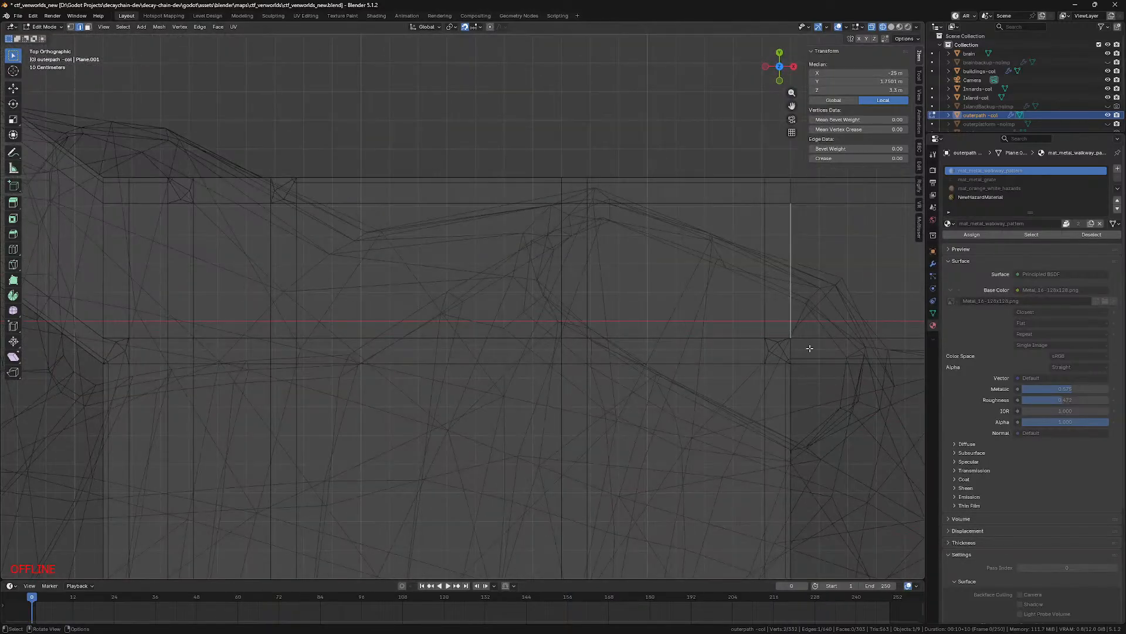
middle_drag(784, 185, 773, 491)
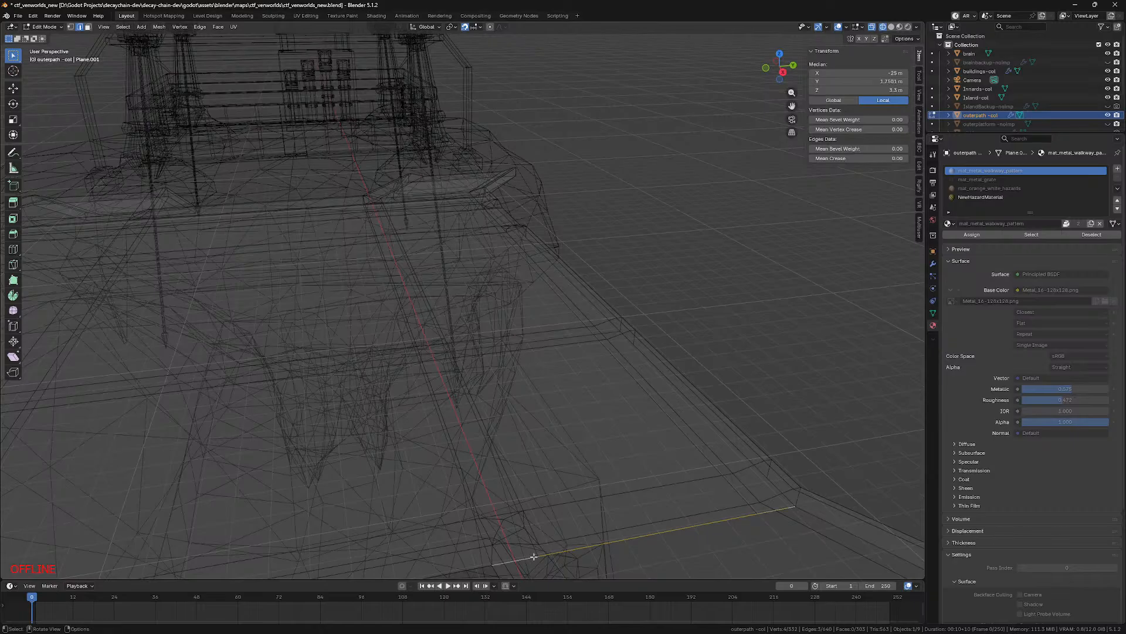
key(KP_7)
scroll(703, 291, down, 5)
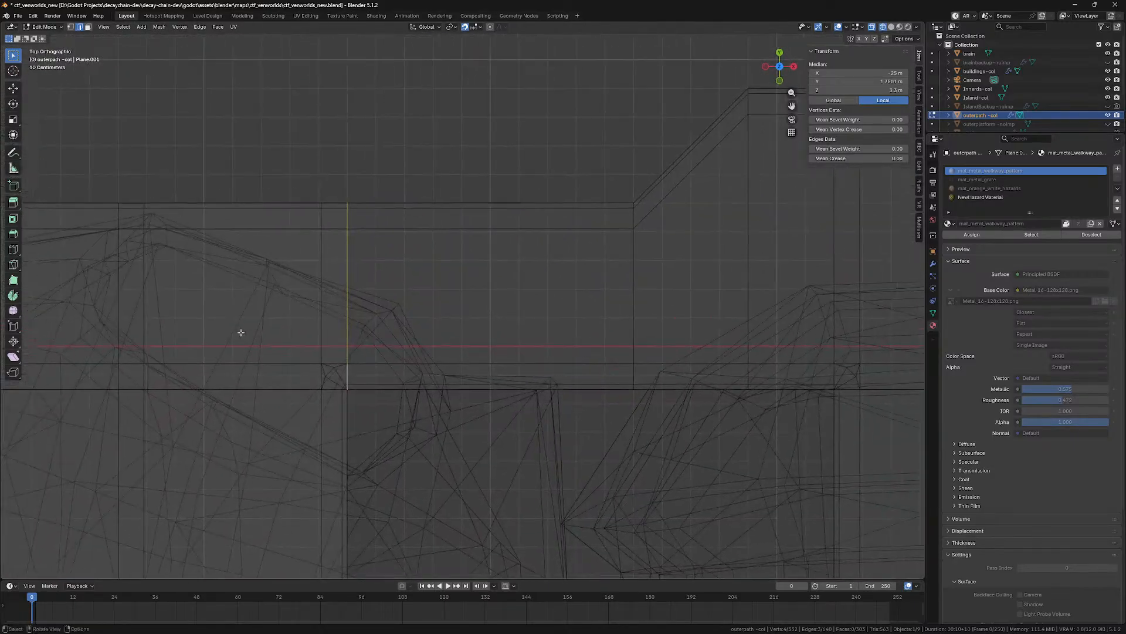
key(e)
click(705, 394)
Step: Raise the extruded end edges 4 m along Z in front view to follow the ramp's slope
key(KP_0)
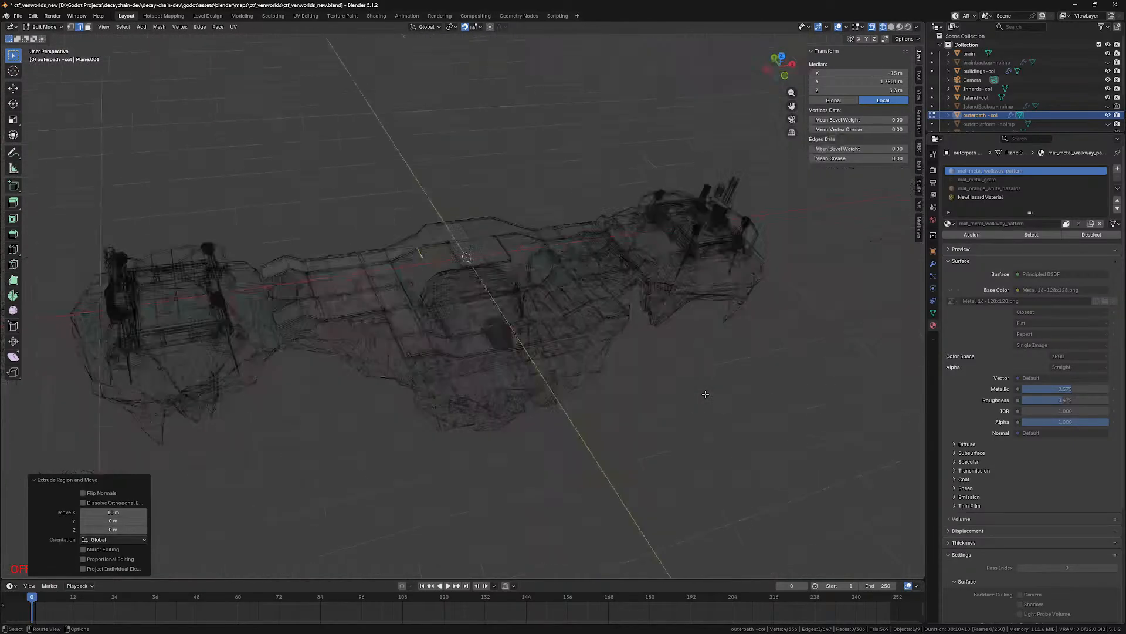
key(KP_Decimal)
key(KP_1)
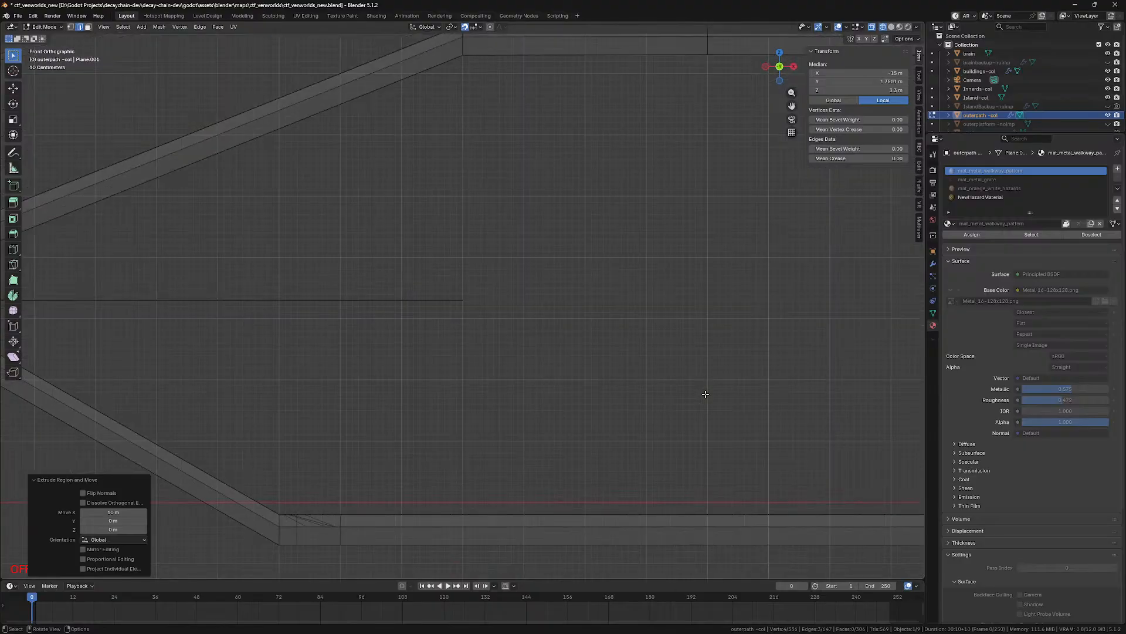
key(g)
click(704, 225)
Step: Extrude the raised end edges along X to -11 m and move the outer end vertices out to the rim's corner
middle_drag(616, 211, 596, 294)
key(KP_7)
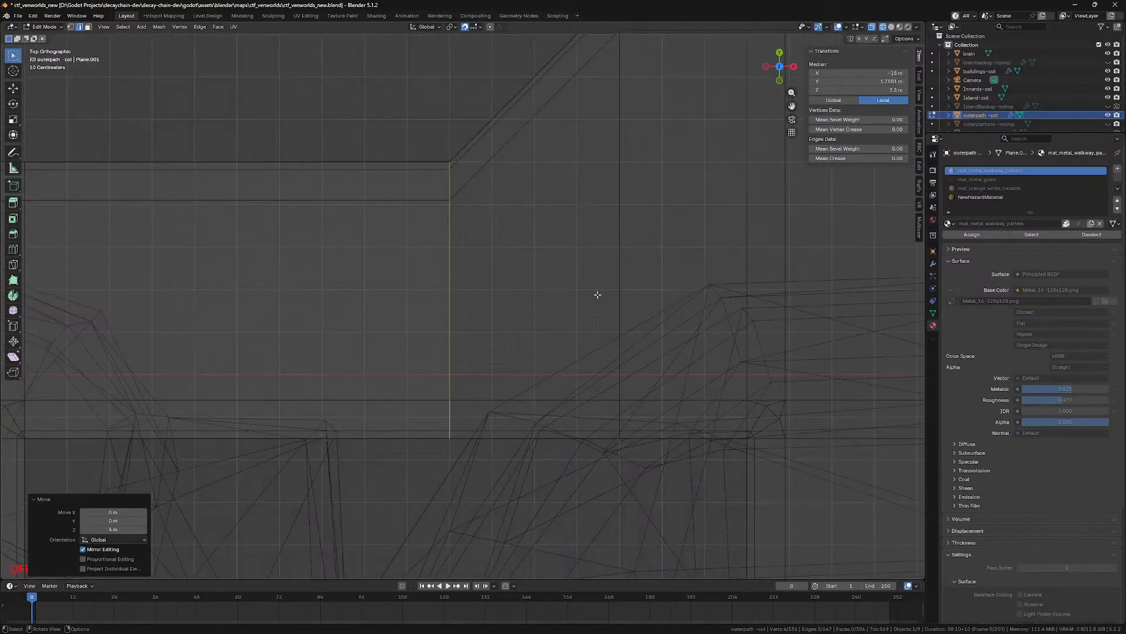
scroll(597, 295, down, 3)
key(g)
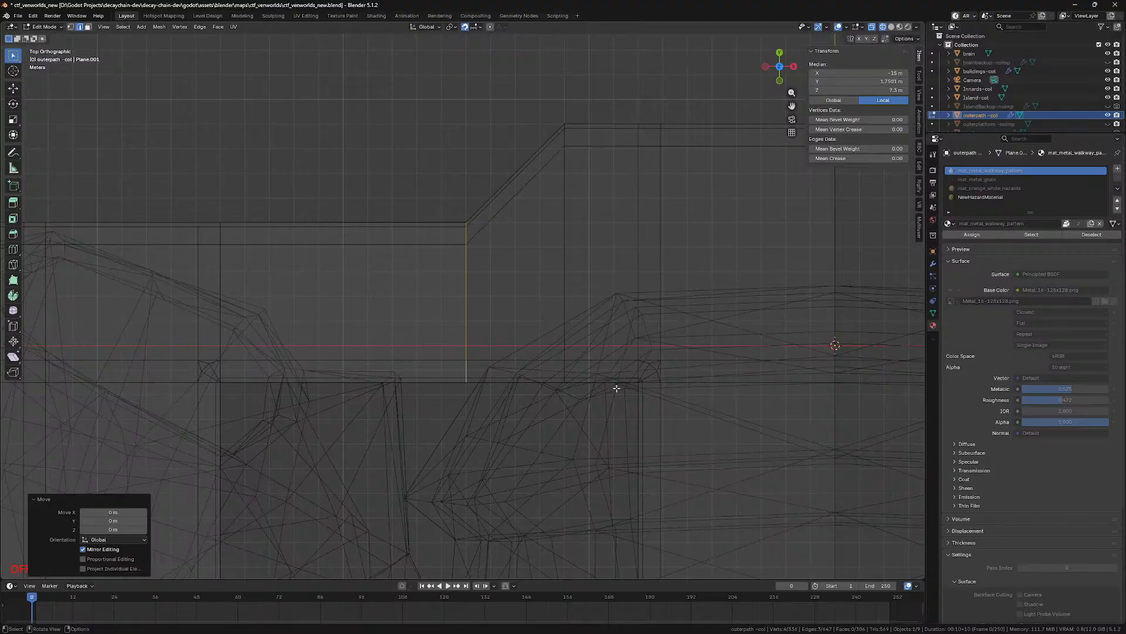
click(713, 390)
click(576, 268)
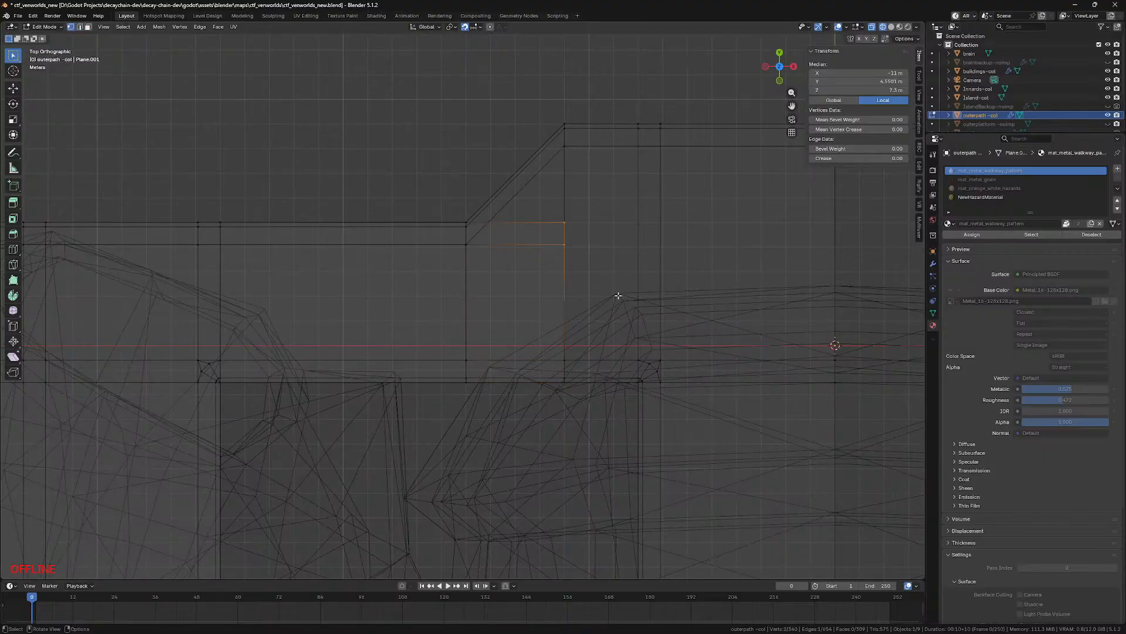
key(g)
click(619, 207)
Step: Select the full end edge loop of the upper underside and extrude it 3 m along X
middle_drag(569, 348, 555, 218)
alt+click(555, 218)
alt+click(550, 220)
key(KP_7)
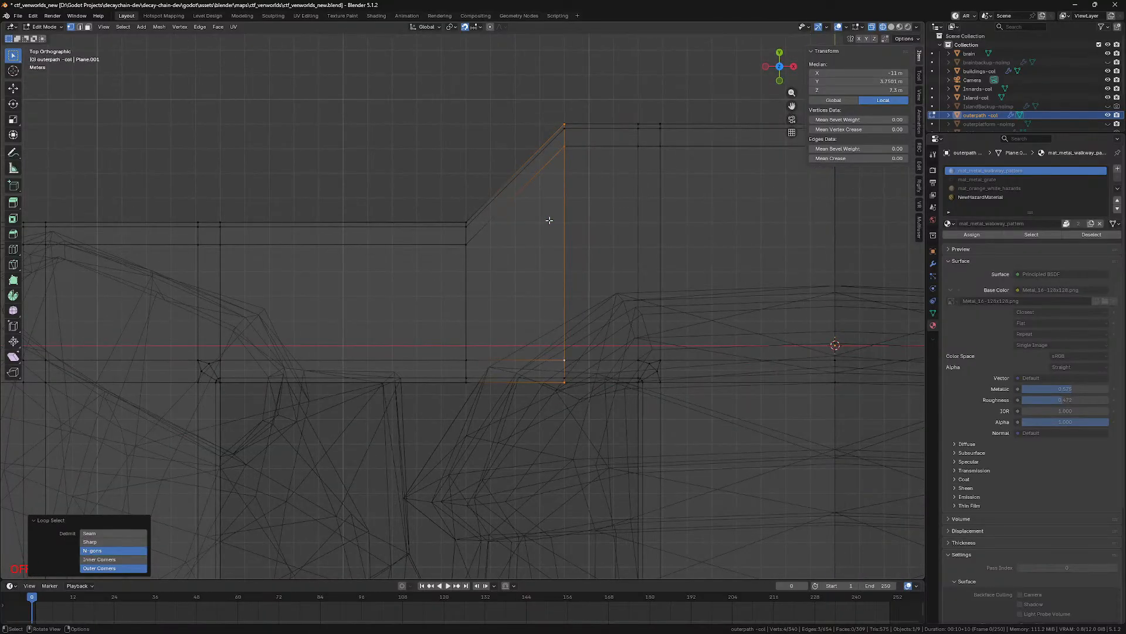
shift+middle_drag(604, 291, 471, 330)
key(e)
click(562, 336)
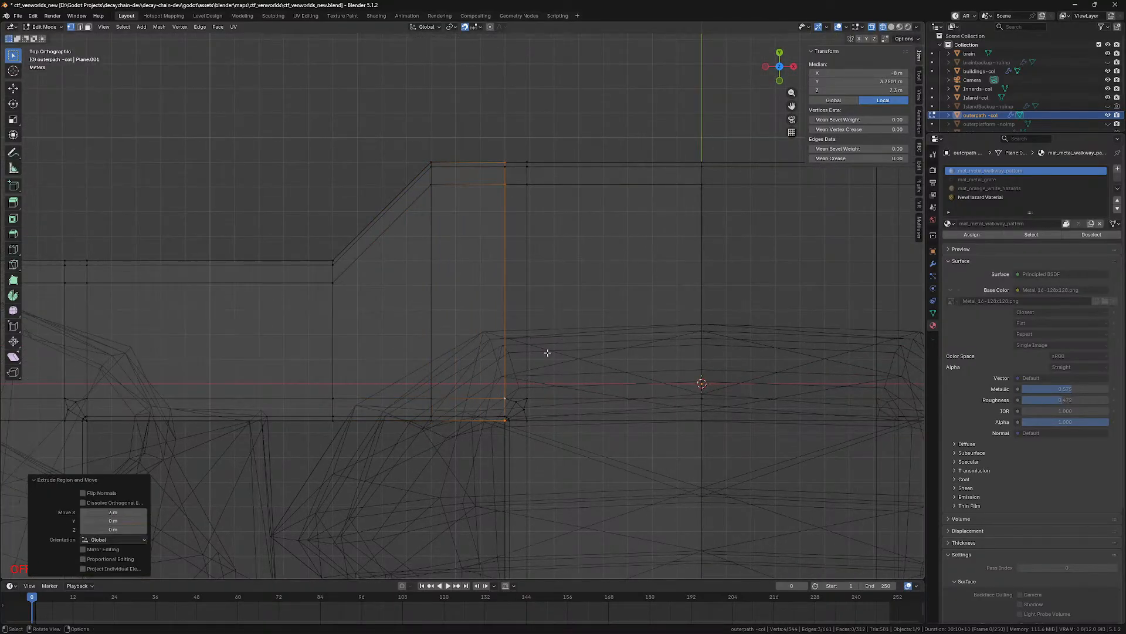
Step: Extrude the end edges a short section along X and shift them -0.1 m to line up with the inner rim
key(e)
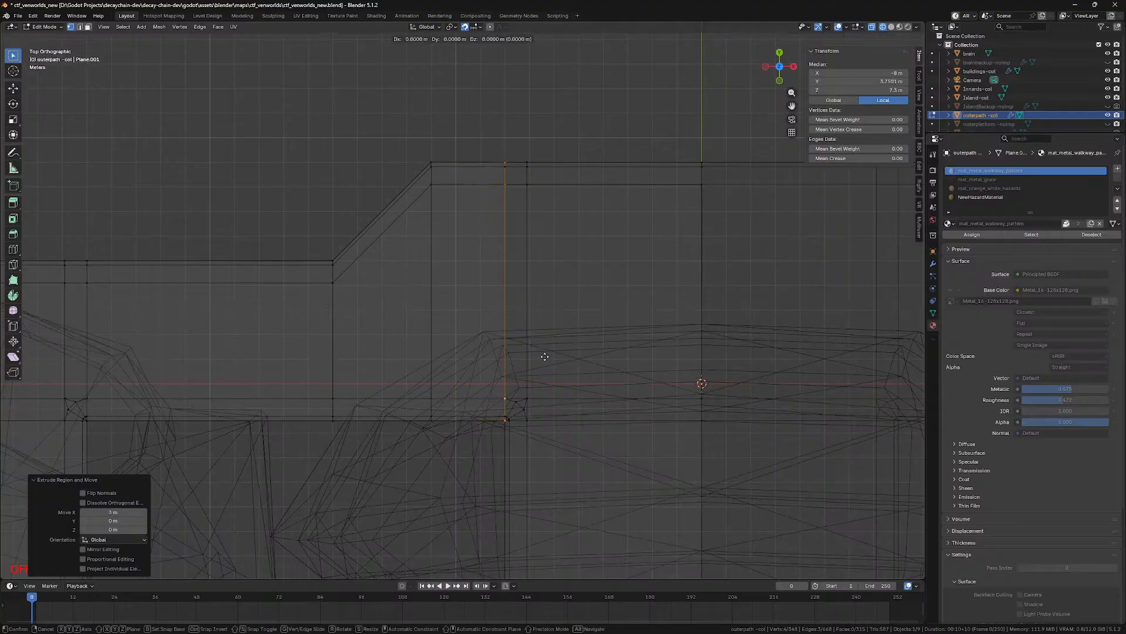
click(565, 357)
shift+middle_drag(613, 418, 585, 376)
scroll(587, 378, up, 3)
key(g)
key(x)
click(658, 428)
Step: Extrude the end edges 7.1 m along X to the map's centre line
scroll(610, 355, down, 1)
shift+middle_drag(591, 337, 518, 436)
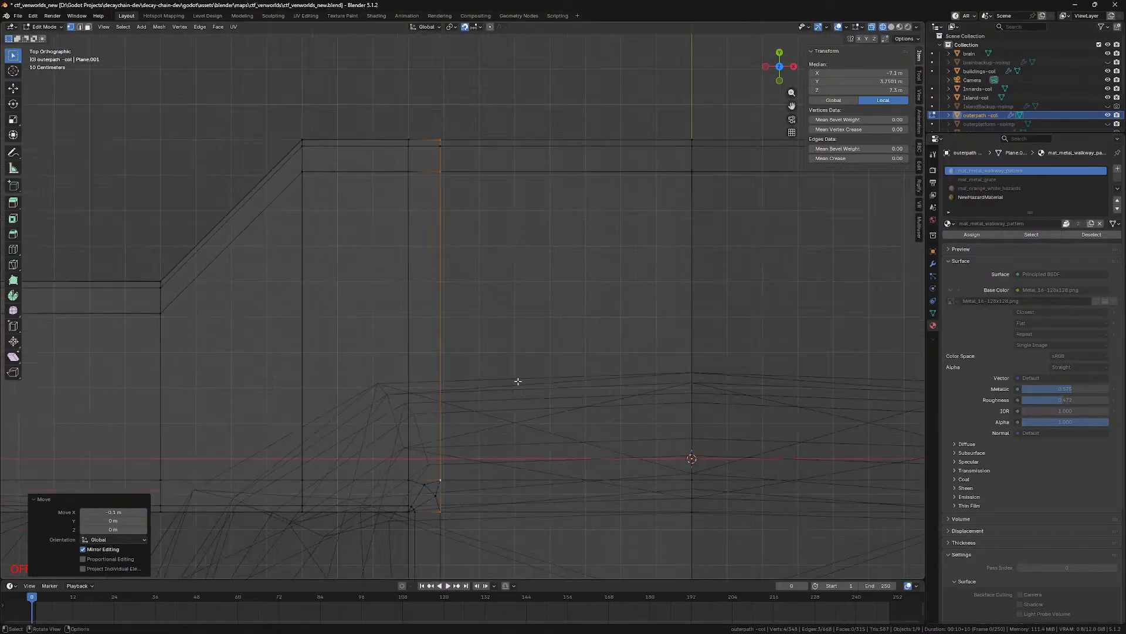
key(e)
click(768, 380)
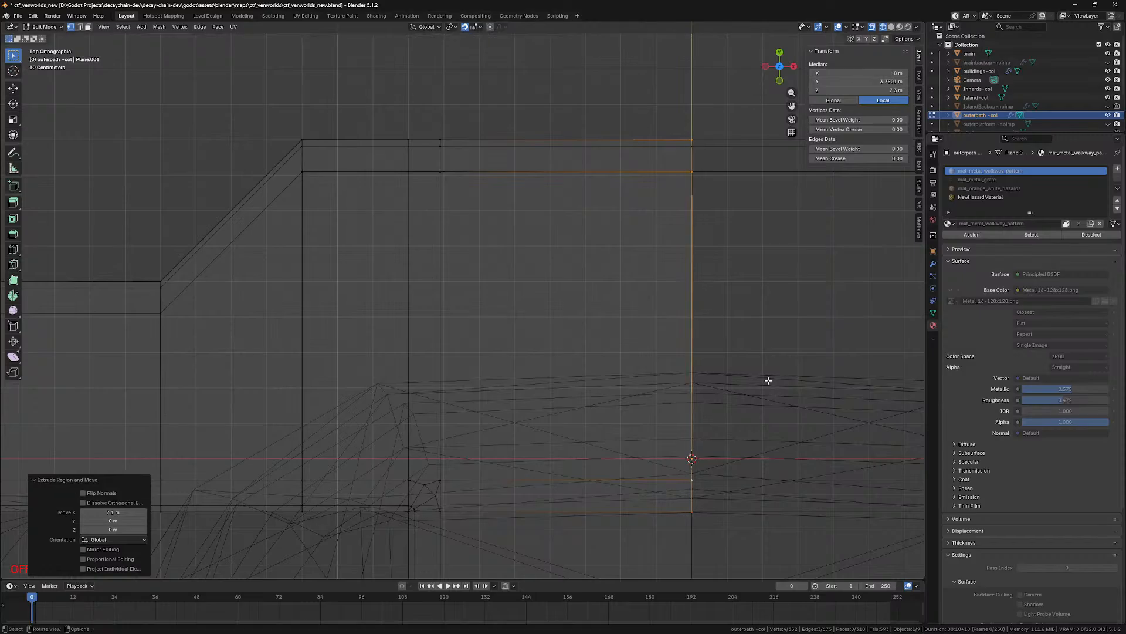
Step: Check the new end edges' alignment in X and Y against the centre line and the outer rim
shift+middle_drag(751, 351, 656, 406)
key(g)
key(x)
click(668, 406)
scroll(674, 326, up, 3)
shift+middle_drag(677, 318, 554, 496)
scroll(638, 444, up, 5)
key(g)
key(y)
click(640, 445)
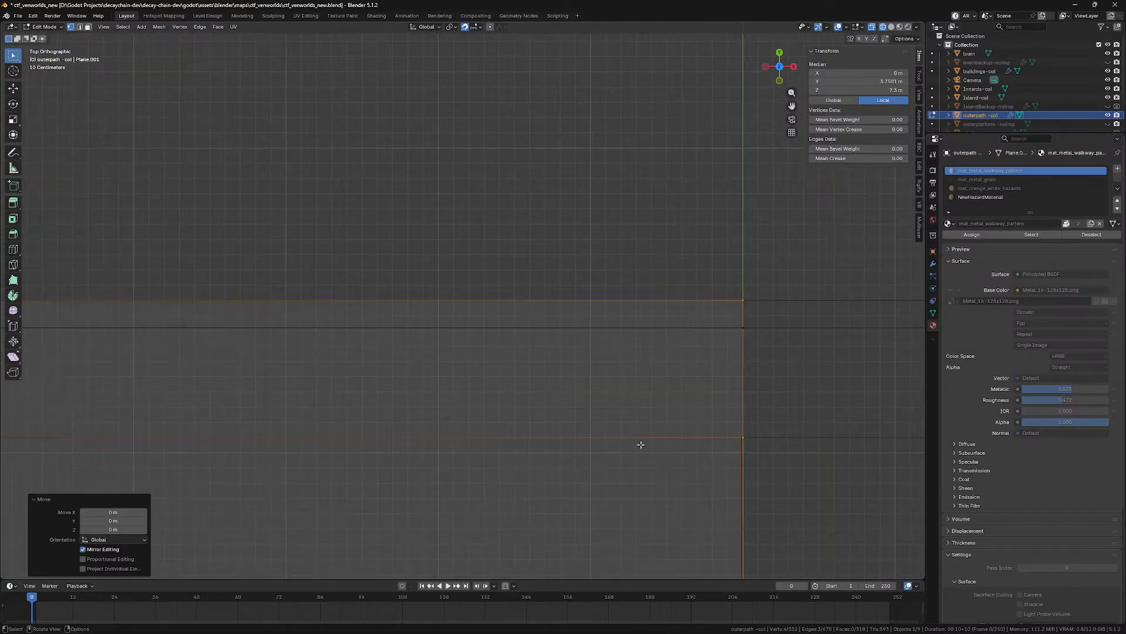
Step: Select the two inner boundary edges beside the centre line and extrude them -12 m along Y
scroll(641, 444, down, 8)
scroll(640, 445, down, 1)
middle_drag(619, 456, 478, 352)
click(468, 355)
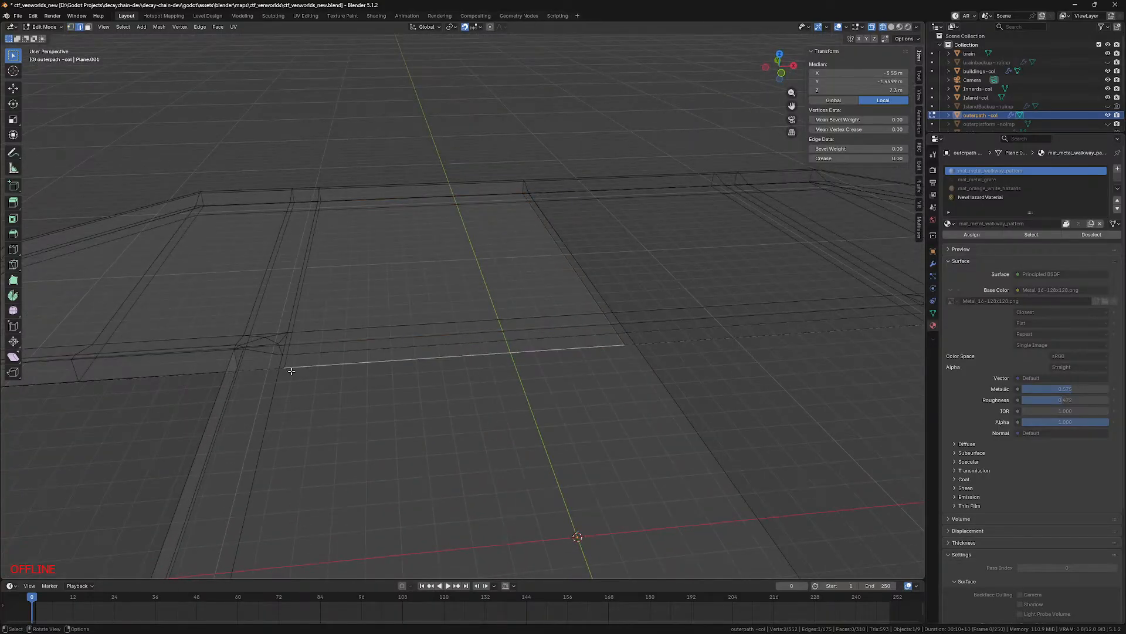
key(KP_7)
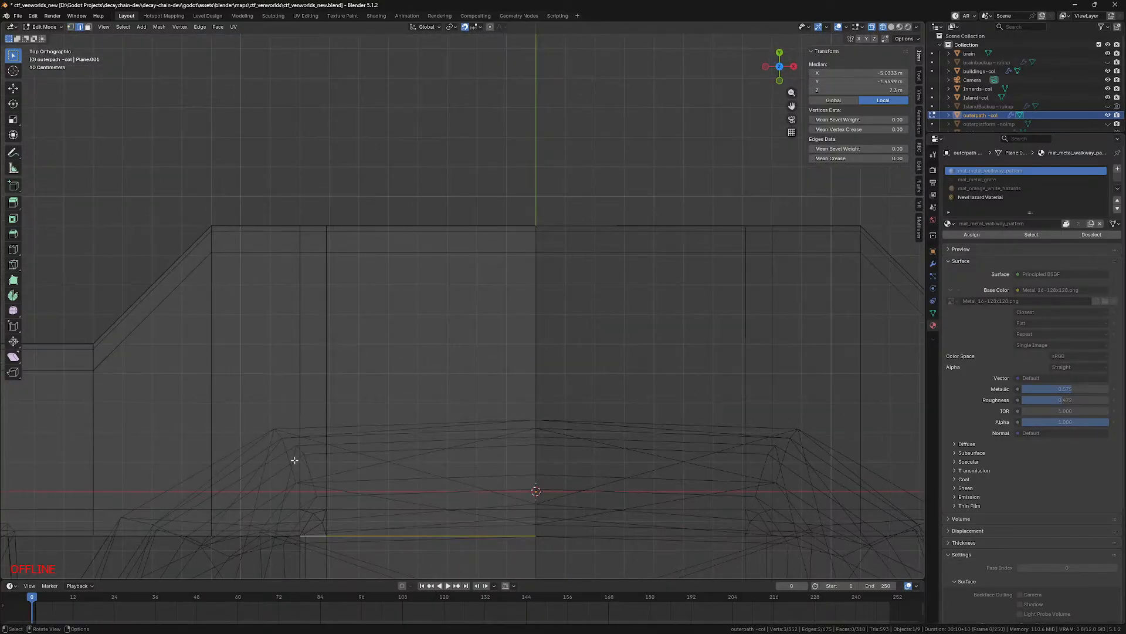
shift+middle_drag(288, 446, 323, 104)
scroll(478, 221, down, 5)
scroll(500, 352, up, 4)
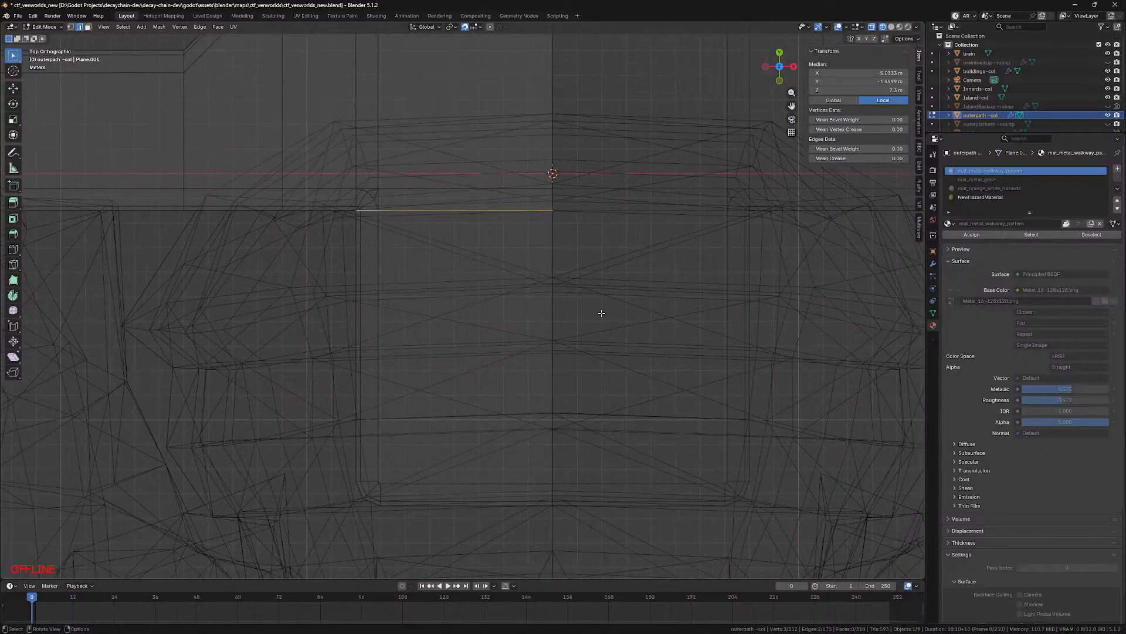
key(e)
click(602, 54)
Step: Move the end vertex near the extruded section's corner 0.1 m along X onto the rim vertex
scroll(411, 376, up, 10)
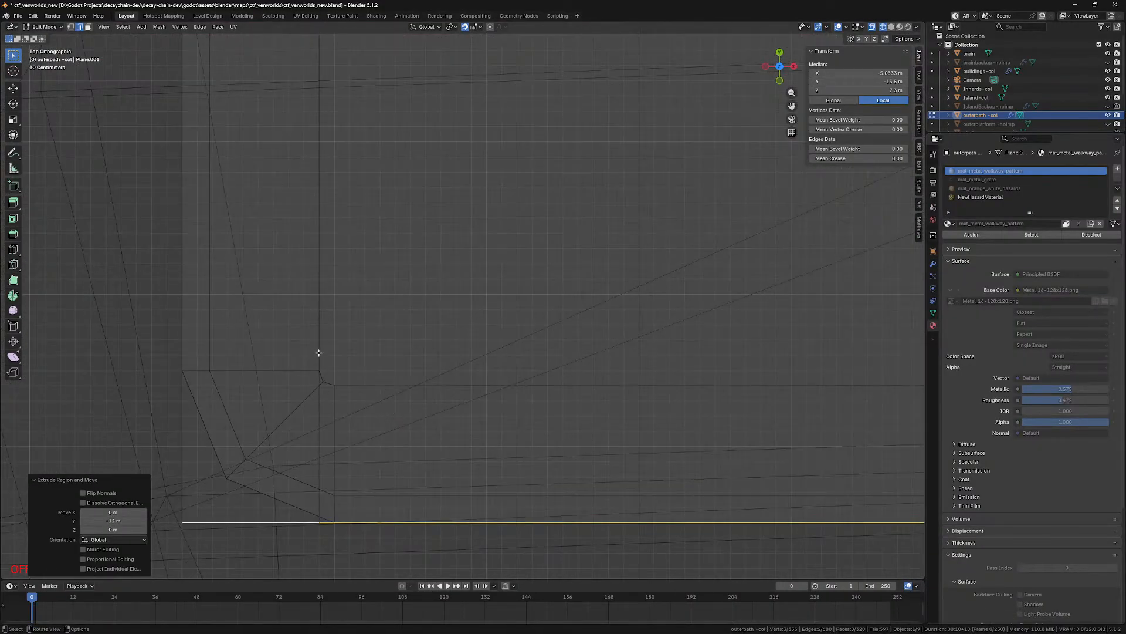
key(1)
click(333, 523)
key(g)
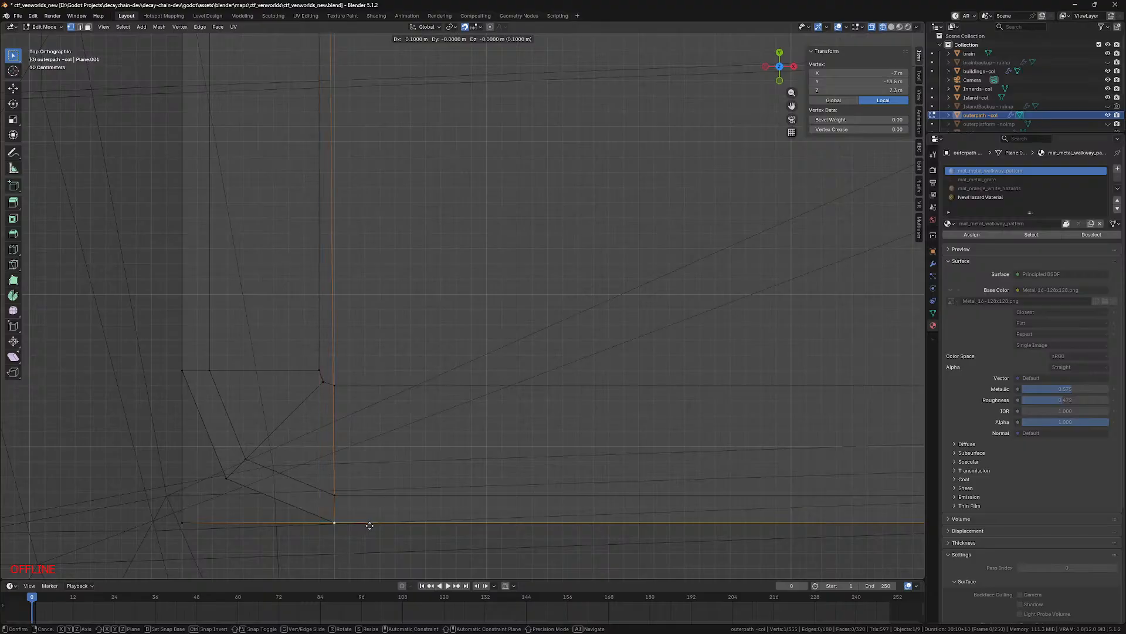
click(274, 526)
Step: Bevel the outer corner vertex with two segments so it matches the rim's chamfered corner
key(ctrl+b)
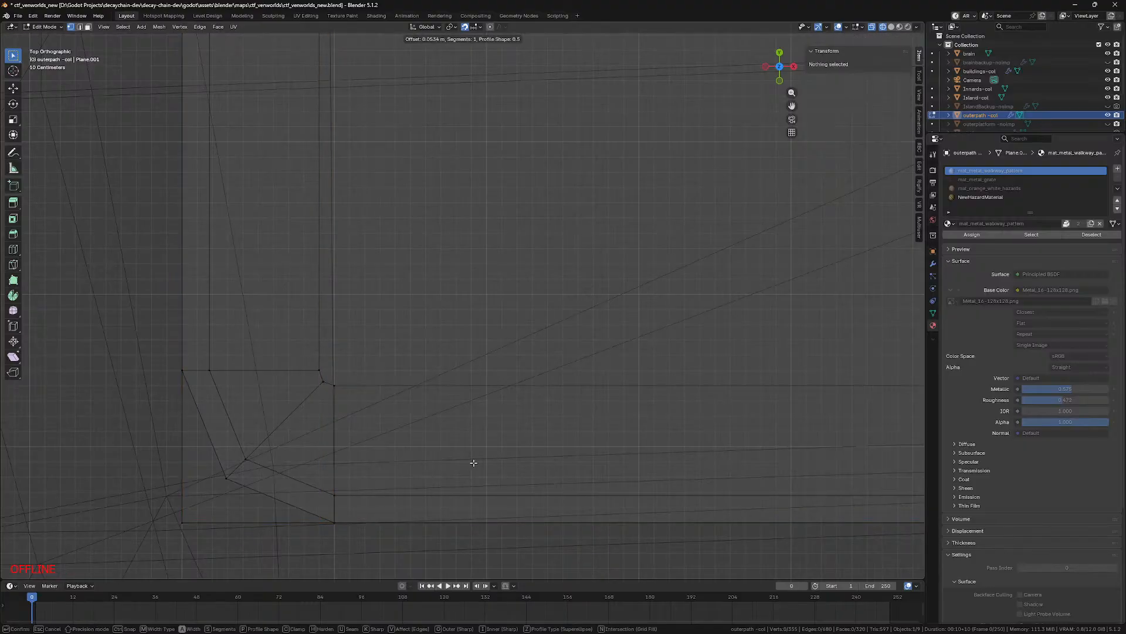
key(v)
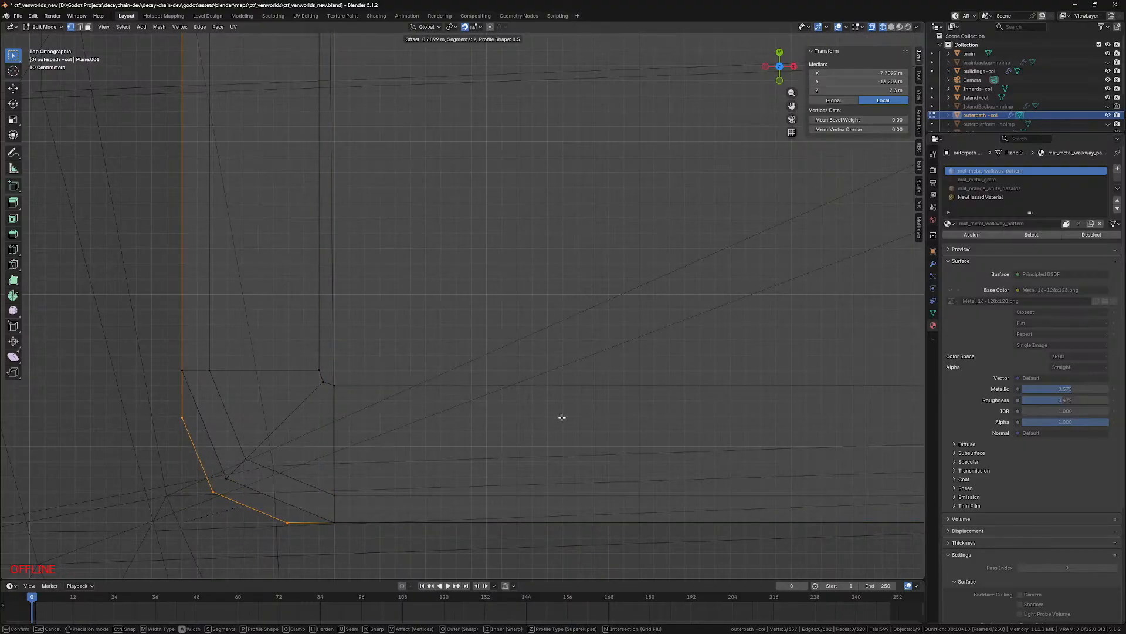
click(605, 402)
Step: Merge the whole mesh's overlapping vertices by distance and return to solid shading
key(a)
key(m)
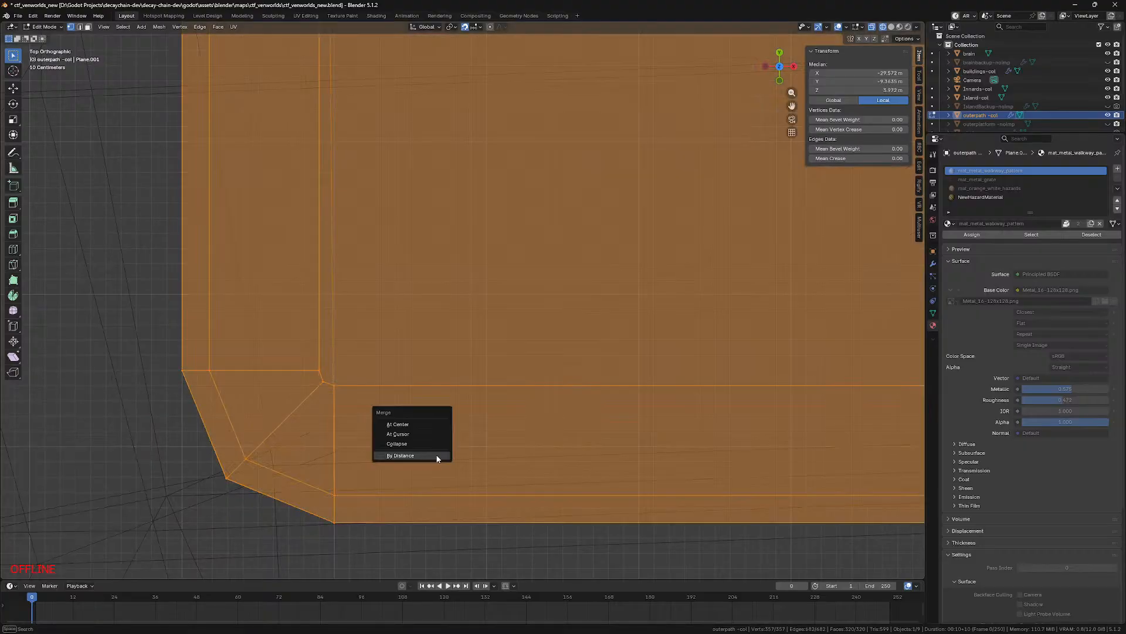
click(435, 455)
key(shift+z)
Step: Inspect the chamfered corner from below, merge the whole mesh by distance again with a threshold of 0.001 m, and clear the selection
middle_drag(426, 469, 464, 419)
mouse_move(464, 419)
shift+middle_down()
mouse_move(560, 50)
mouse_move(553, 93)
shift+middle_up()
middle_drag(446, 317, 437, 277)
click(378, 188)
middle_drag(381, 196, 397, 280)
key(a)
key(m)
click(395, 284)
click(120, 537)
text(0.001)
key(Return)
key(alt+a)
Step: Add a loop cut across the large underside face beside the rim's chamfered corner
middle_drag(385, 495, 387, 122)
click(317, 112)
middle_drag(316, 112, 408, 259)
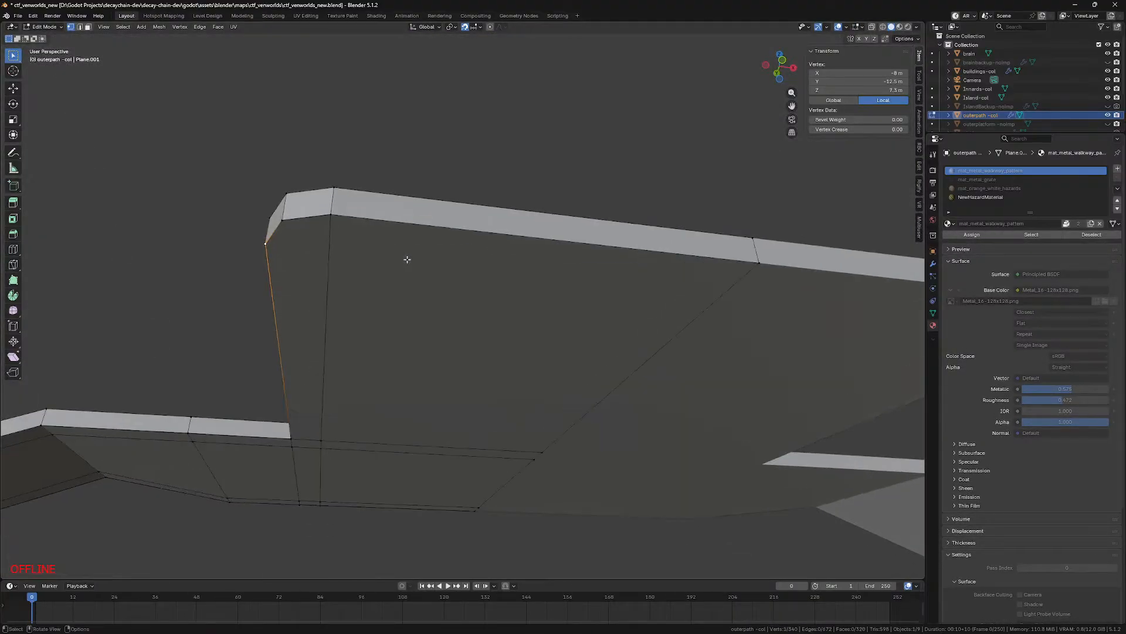
middle_drag(470, 452, 452, 438)
key(ctrl+r)
click(364, 377)
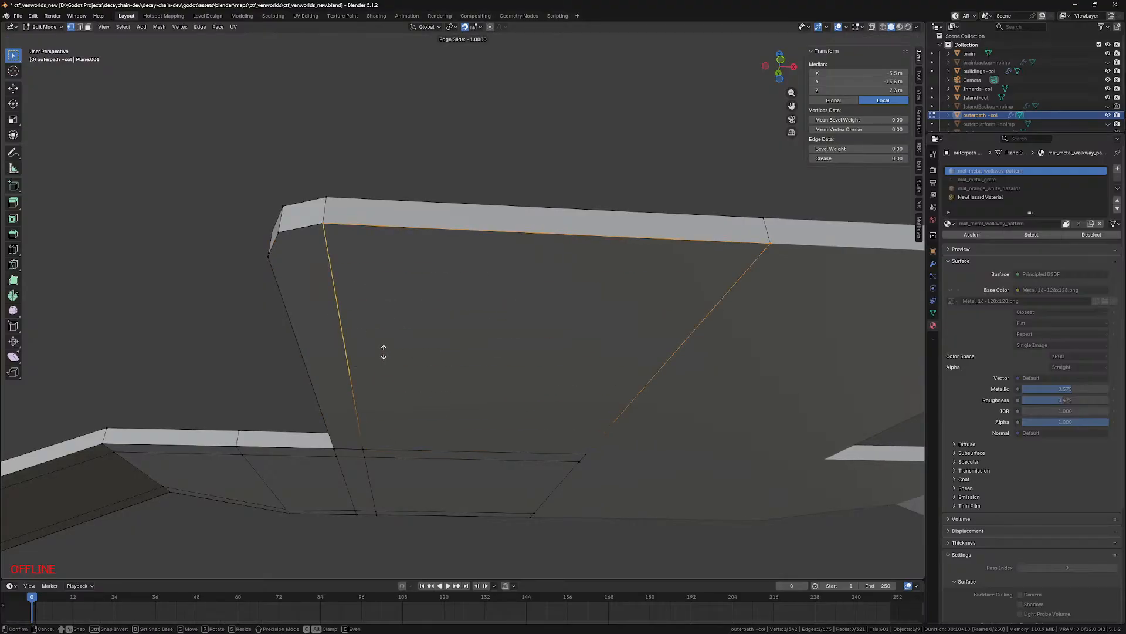
click(351, 315)
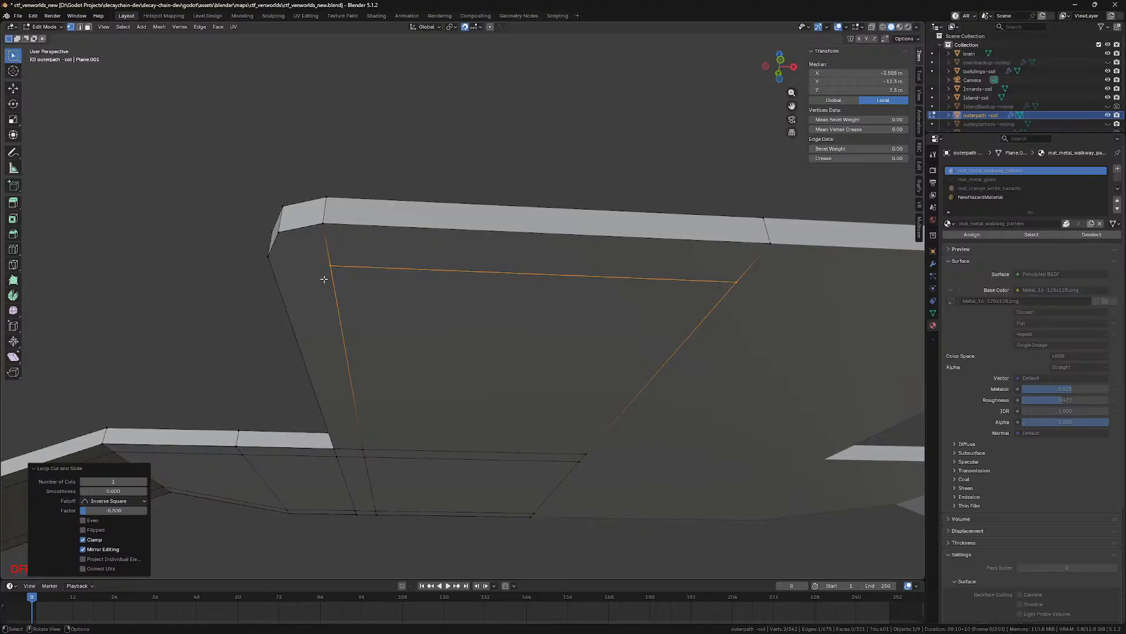
Step: Align the new loop cut with the chamfer's corner vertex along Y and adjust its end vertex against the rim
key(KP_7)
key(KP_Decimal)
key(z)
click(179, 254)
scroll(424, 320, up, 4)
key(g)
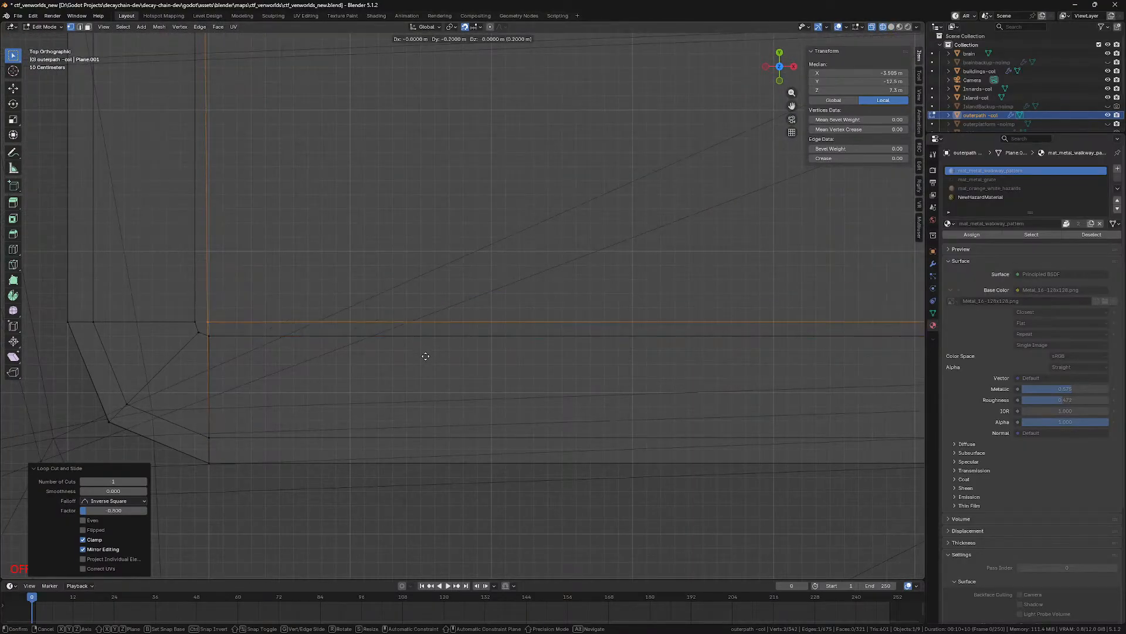
right_click(206, 319)
click(207, 322)
key(g)
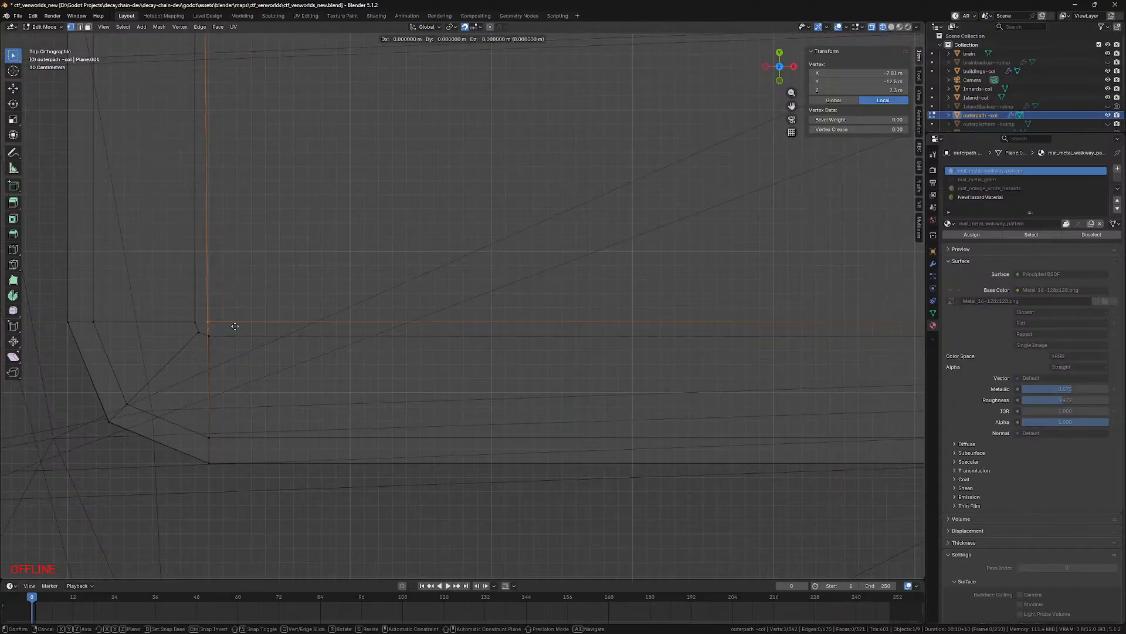
click(237, 327)
Step: Connect the loop cut's end vertex to the rim's corner vertex with a new edge and leave mesh editing
mouse_move(77, 320)
middle_down()
mouse_move(125, 284)
mouse_move(182, 193)
mouse_move(297, 115)
middle_up()
key(shift+z)
shift+click(280, 117)
key(j)
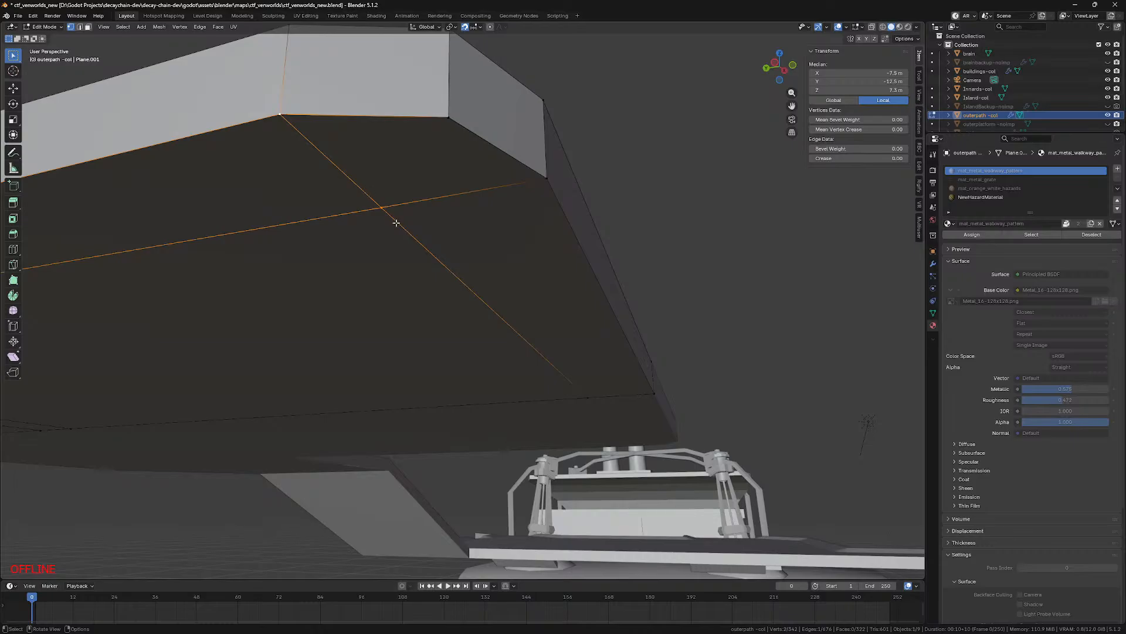
middle_drag(713, 278, 317, 371)
key(Tab)
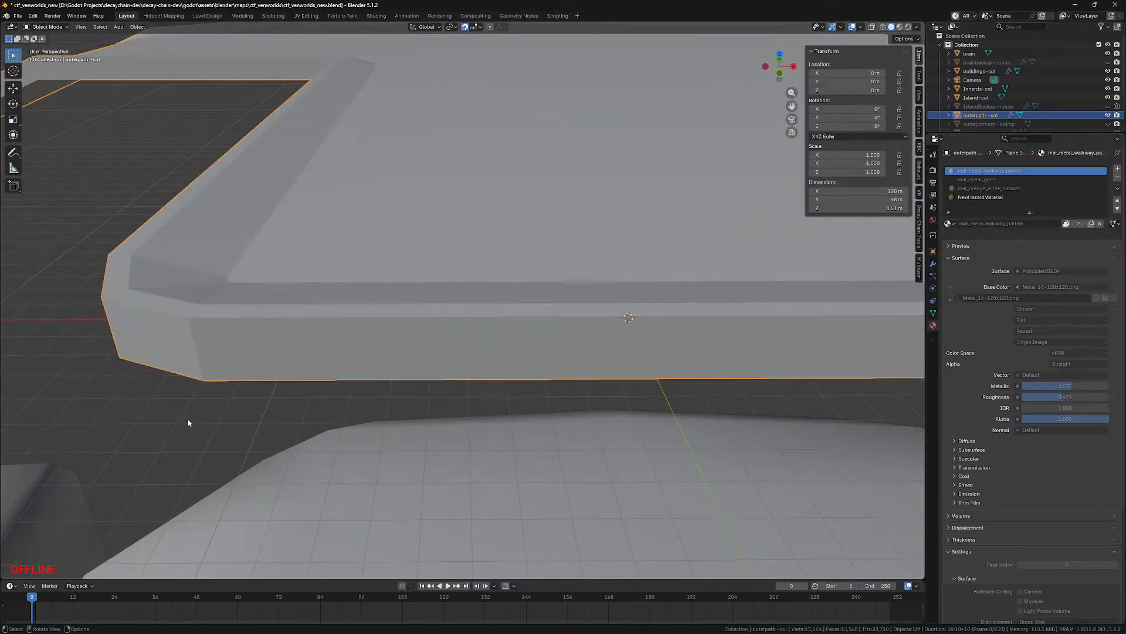
Step: Select the underside boundary edge at the lower section's inner side and extrude it -8 m along Y
scroll(188, 418, down, 5)
key(KP_7)
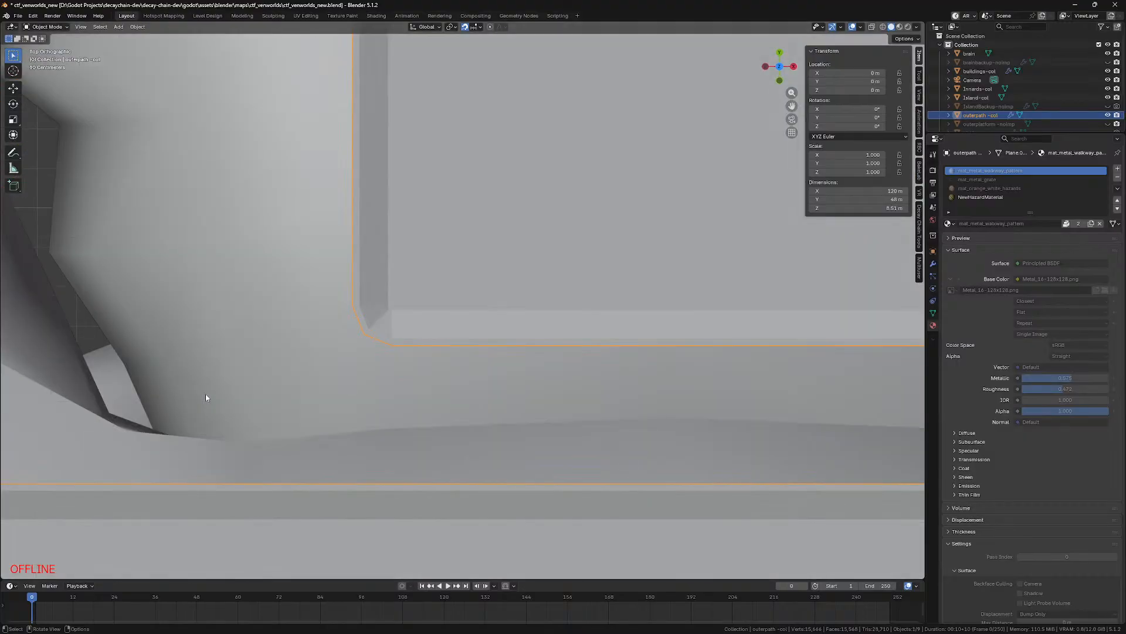
scroll(206, 394, down, 7)
shift+middle_drag(329, 365, 479, 305)
scroll(532, 323, up, 3)
key(Tab)
key(2)
click(518, 303)
key(KP_7)
key(z)
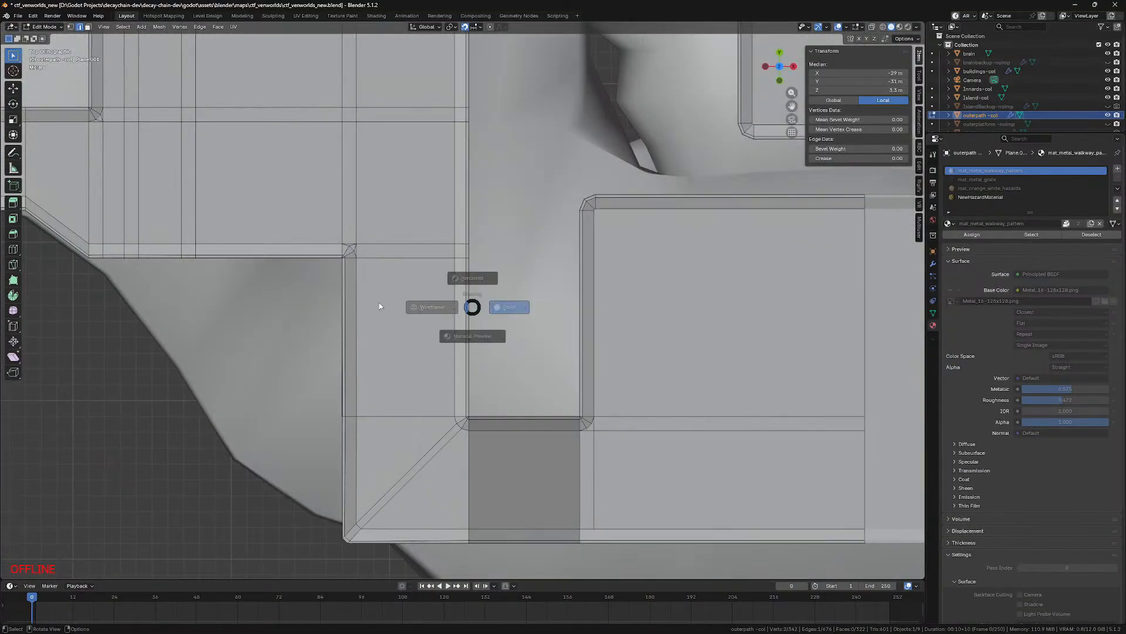
click(405, 308)
scroll(389, 375, up, 4)
shift+middle_drag(387, 402, 403, 282)
shift+middle_drag(607, 368, 644, 181)
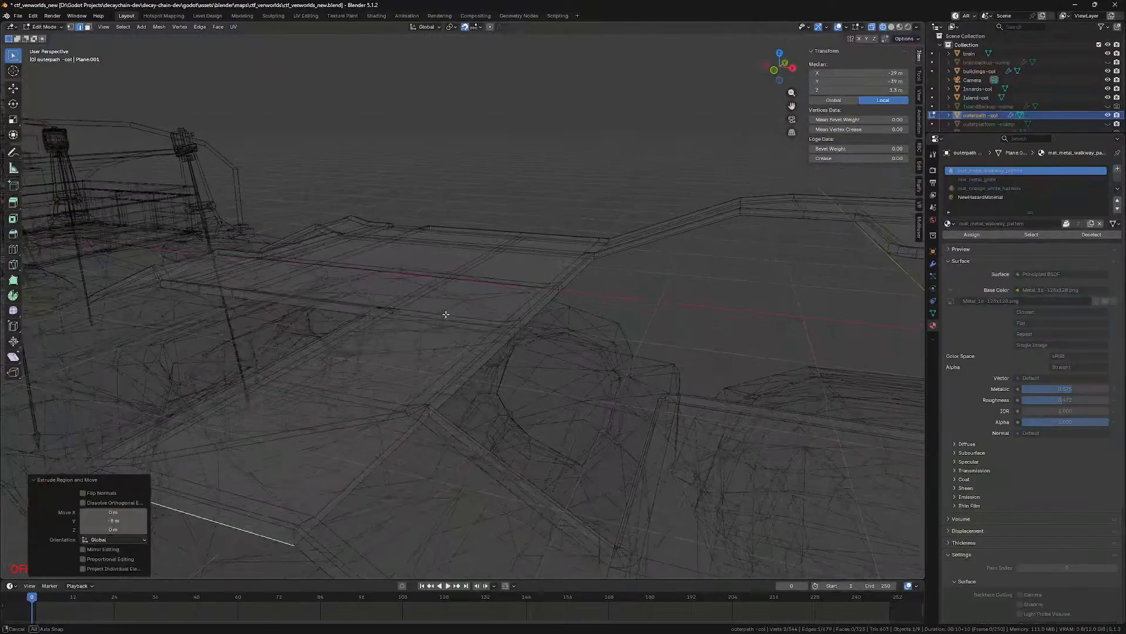
Step: Select the side edge of the new underside section and extrude it 7 m along X
middle_drag(448, 314, 455, 240)
click(334, 412)
key(KP_7)
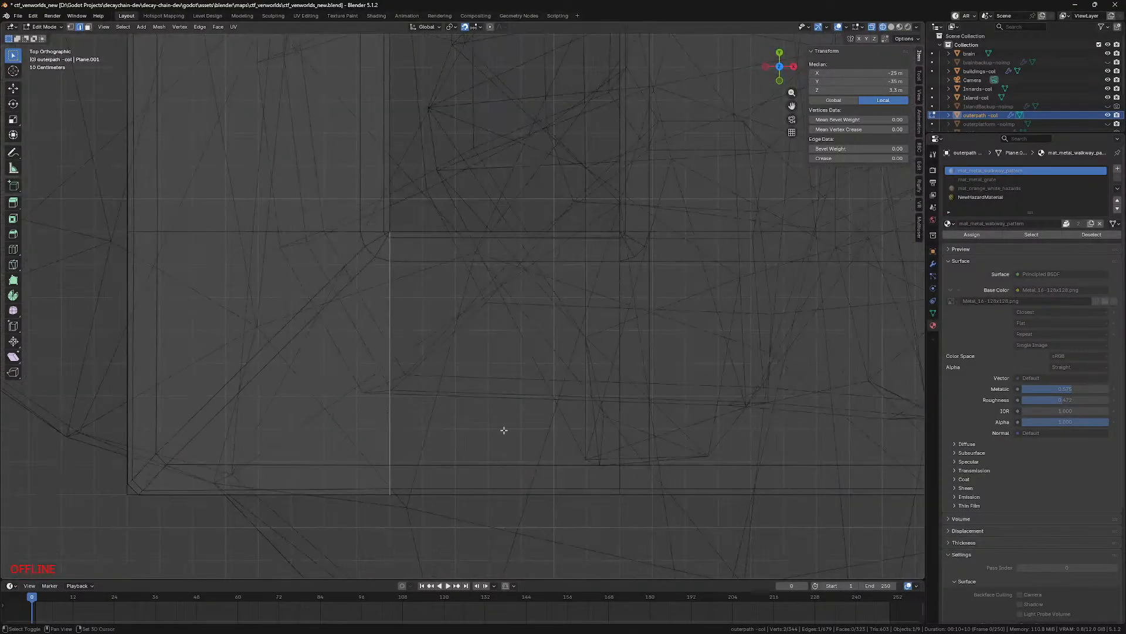
key(g)
click(698, 380)
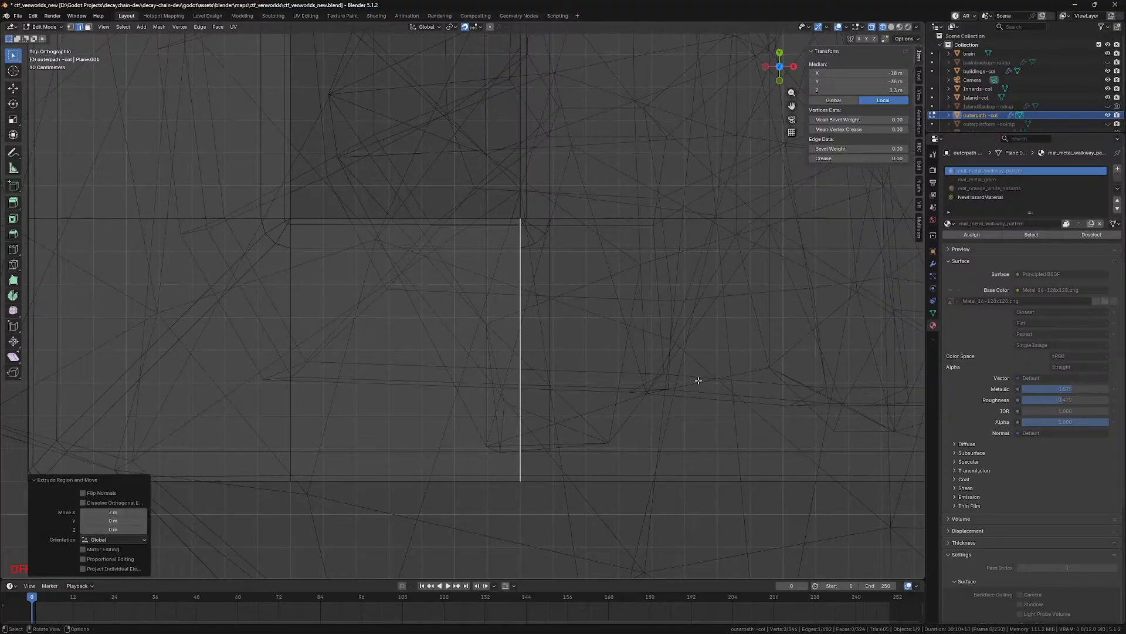
Step: Lower the extruded end edge by 4 m along Z so the face follows the ramp's underside
key(KP_1)
key(KP_Decimal)
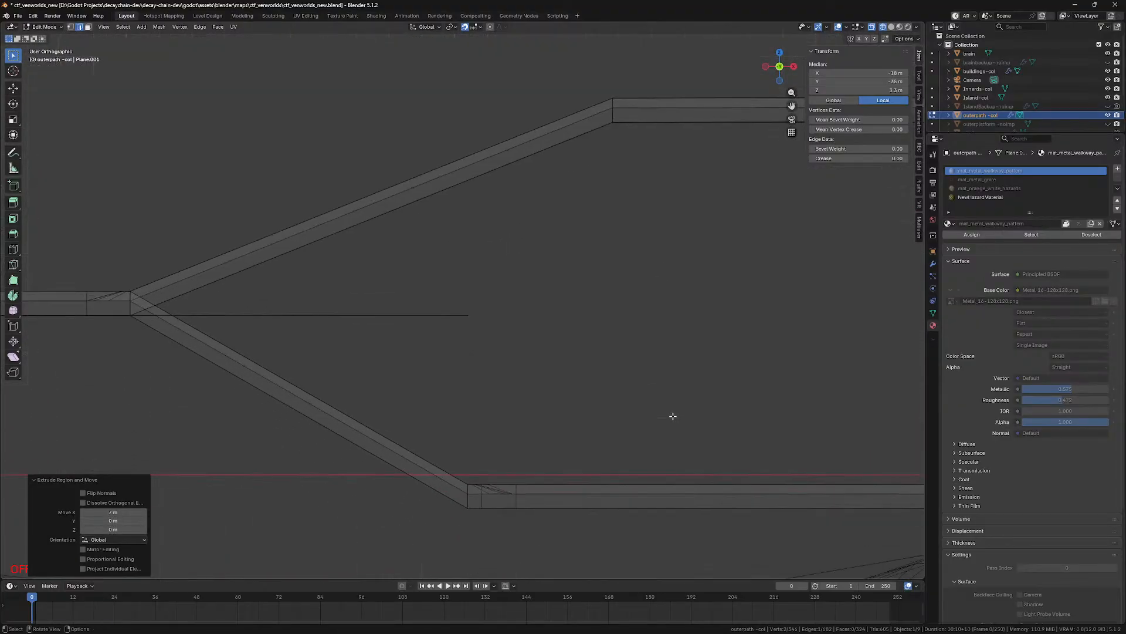
key(g)
key(z)
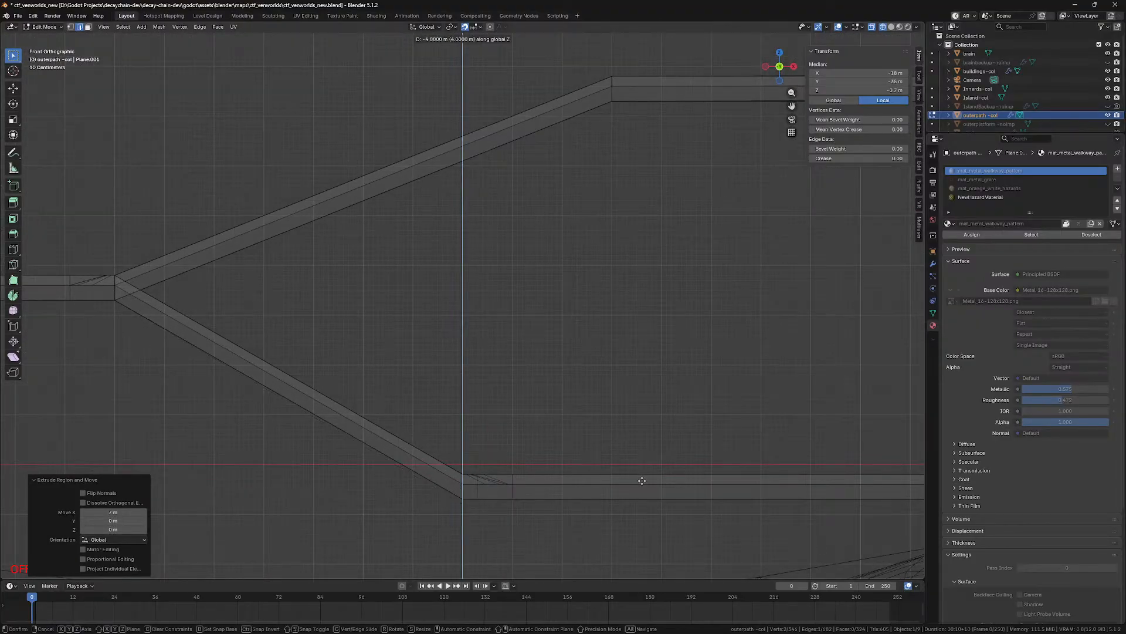
click(642, 481)
Step: Extrude the lowered edge along X twice: a 1 m section pulled back 0.1 m, and a second one up to X 0 m
middle_drag(636, 445, 478, 380)
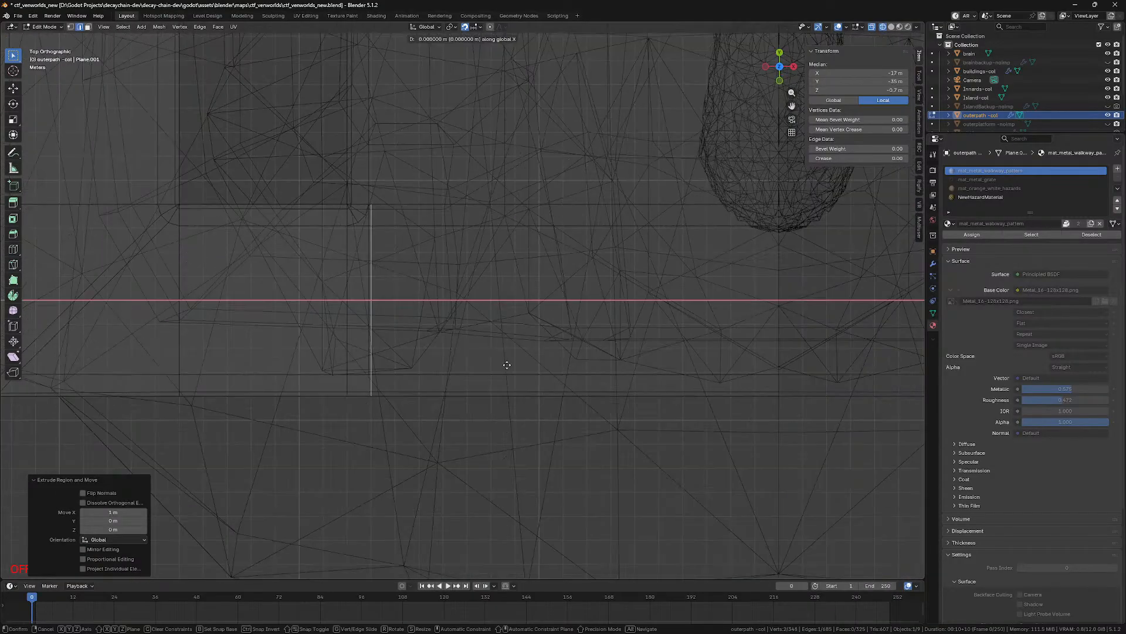
click(485, 362)
key(e)
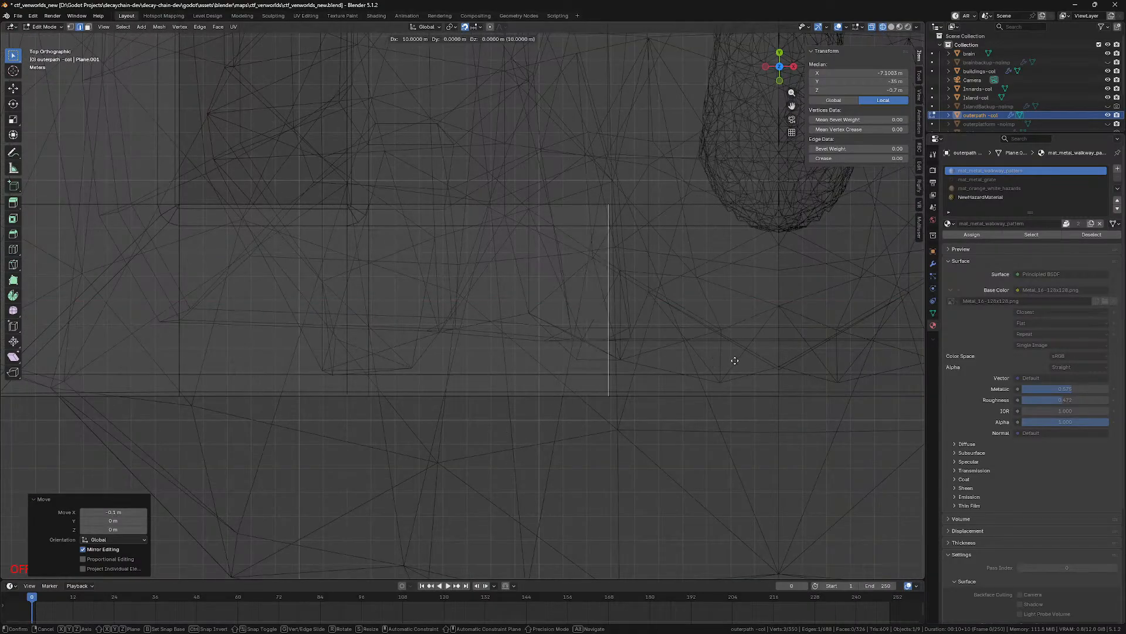
click(898, 357)
key(x)
click(734, 352)
Step: Select the boundary edges along the platform's underside and isolate the outer path object in local view
shift+middle_drag(513, 323, 527, 484)
scroll(439, 424, up, 2)
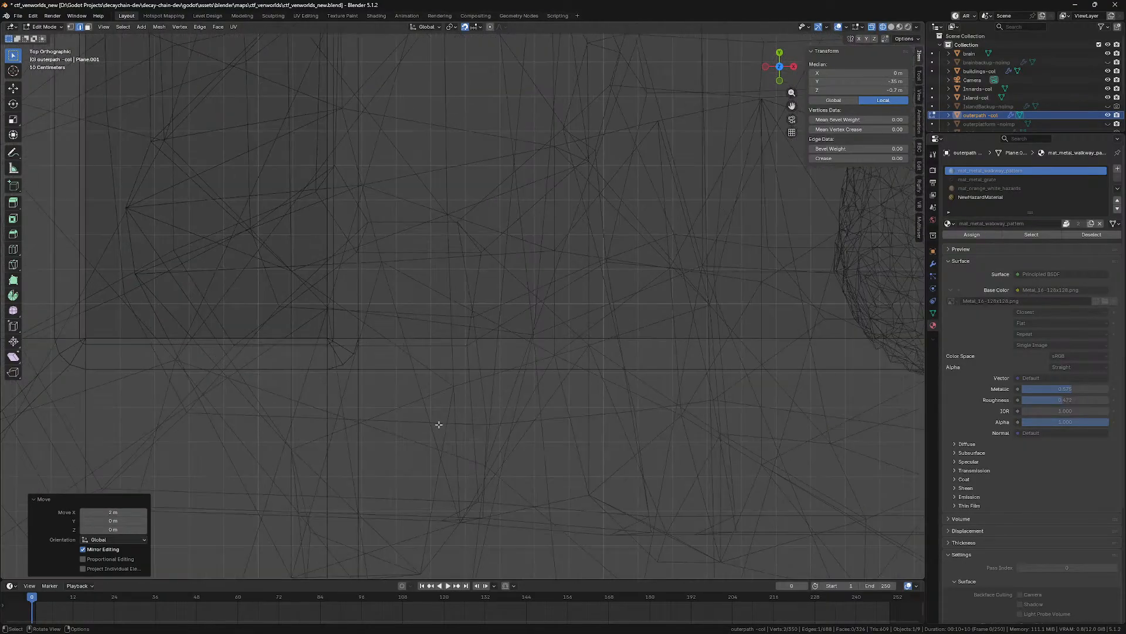
alt+click(426, 340)
mouse_move(422, 352)
middle_down()
mouse_move(423, 299)
mouse_move(420, 317)
mouse_move(430, 307)
mouse_move(464, 329)
mouse_move(561, 347)
middle_up()
key(shift+z)
scroll(542, 377, down, 3)
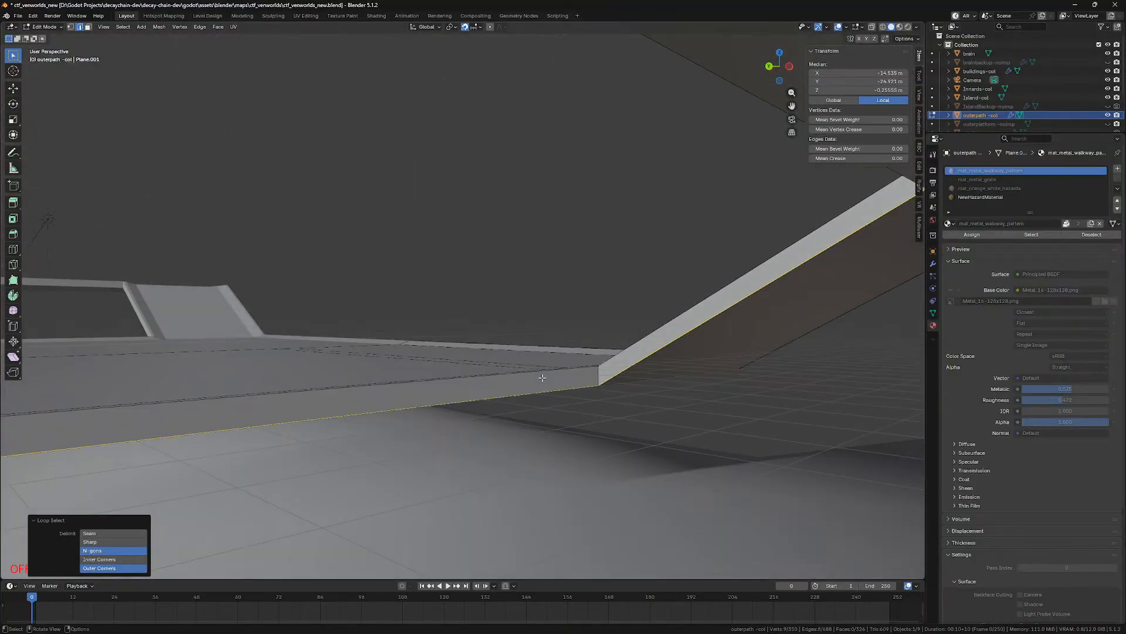
key(Tab)
key(KP_Divide)
scroll(500, 385, up, 4)
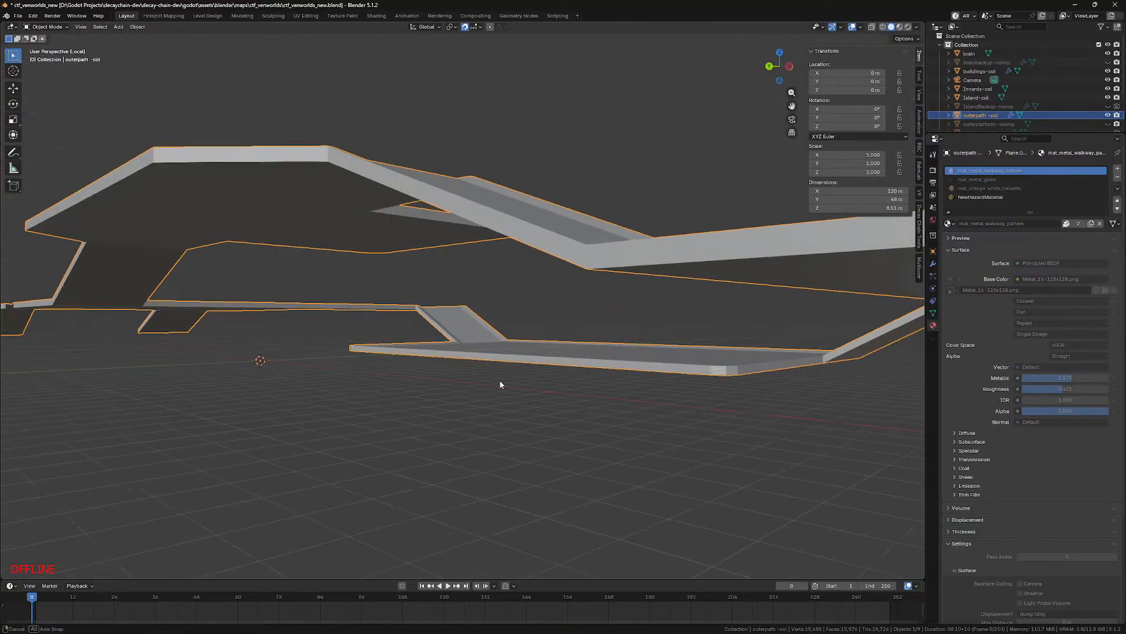
scroll(500, 385, up, 5)
Step: Select the two inner edges of the low platform's underside and extrude them 14 m along Y
key(Tab)
scroll(463, 312, up, 4)
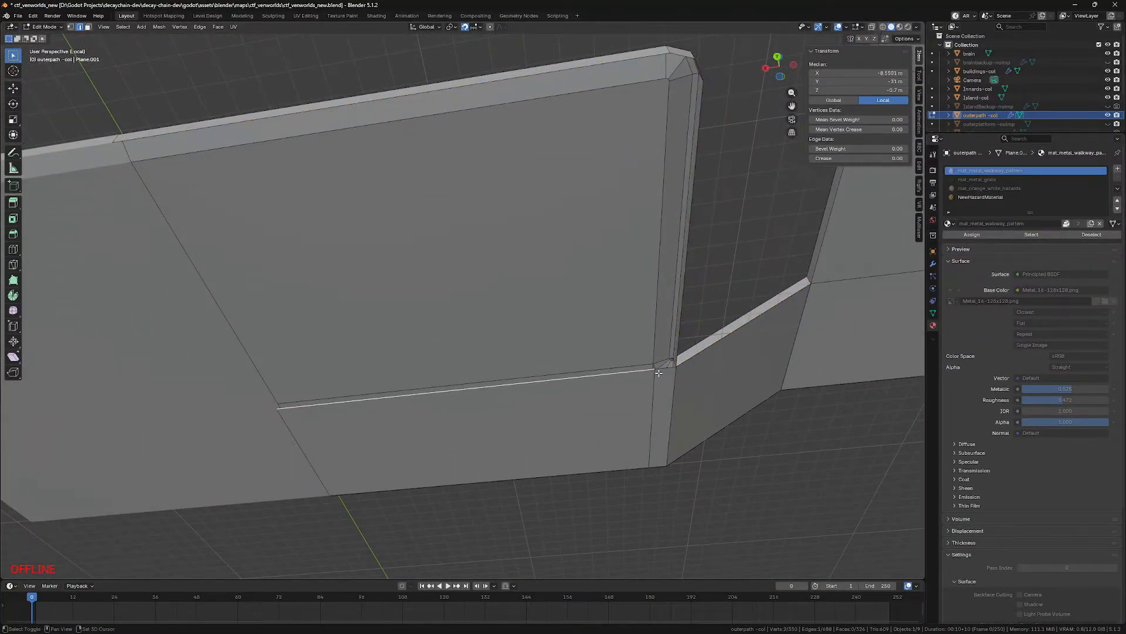
key(KP_7)
key(shift+z)
scroll(563, 347, down, 4)
key(e)
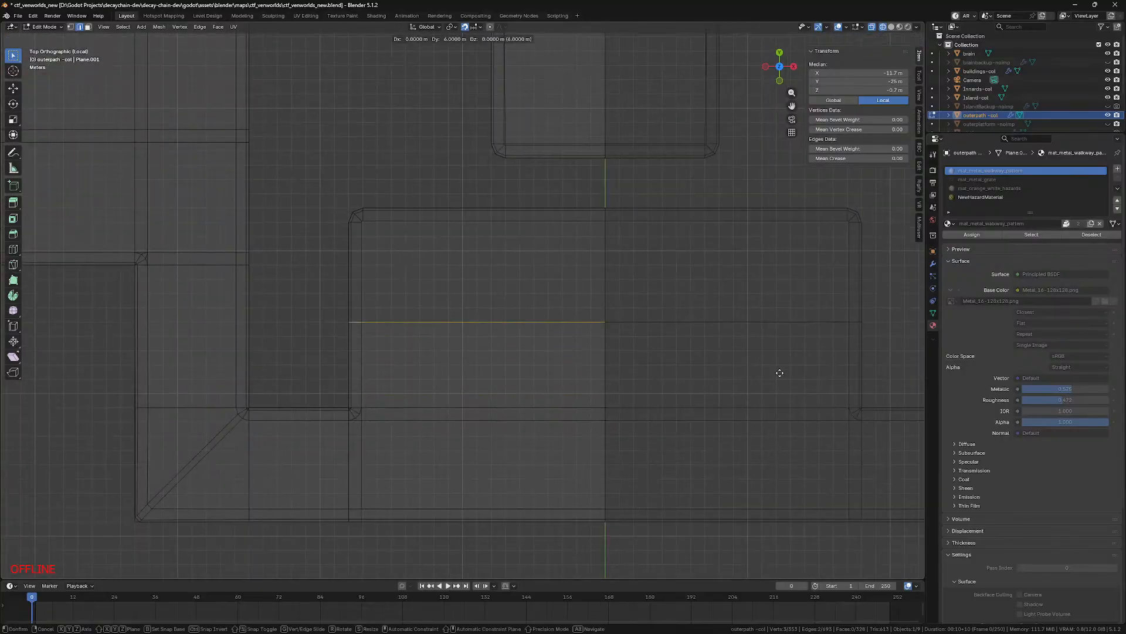
click(773, 270)
Step: Select the underside edge line beside the platform's outer corner and move it 0.1 m along X onto the rim vertex
key(KP_Decimal)
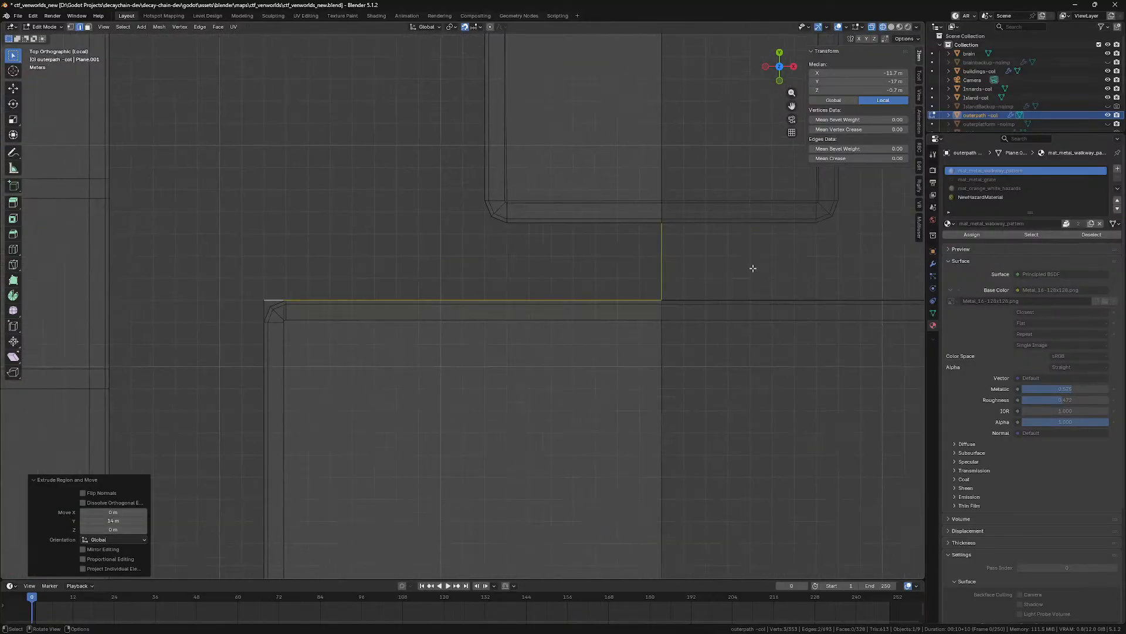
scroll(752, 267, up, 6)
shift+middle_drag(289, 384, 780, 360)
scroll(412, 363, up, 3)
scroll(411, 365, up, 2)
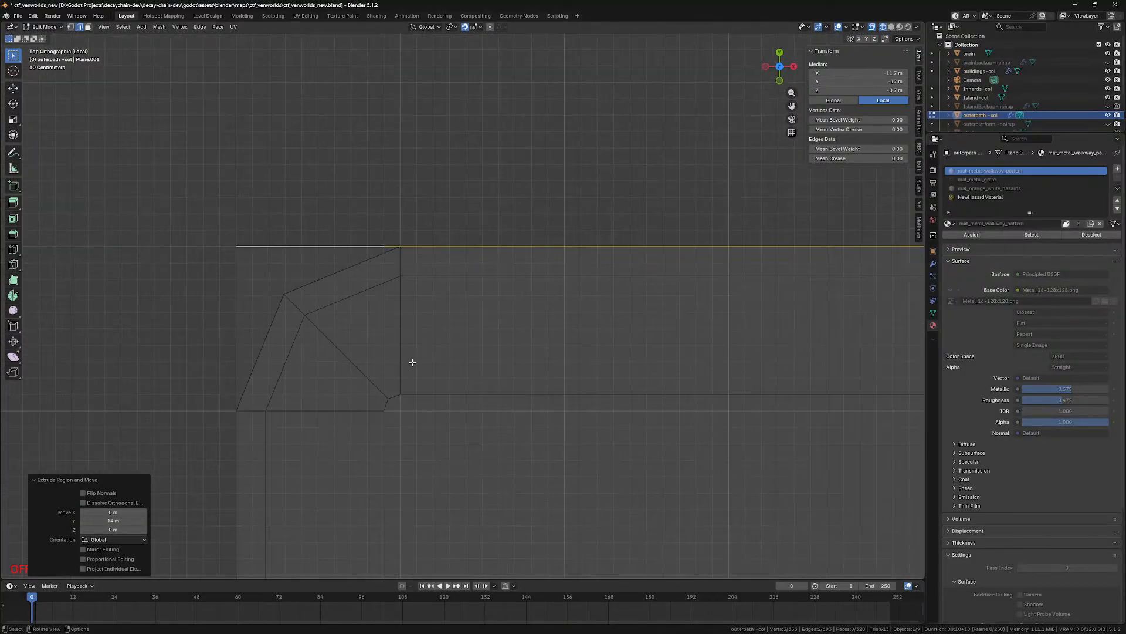
click(395, 366)
click(385, 246)
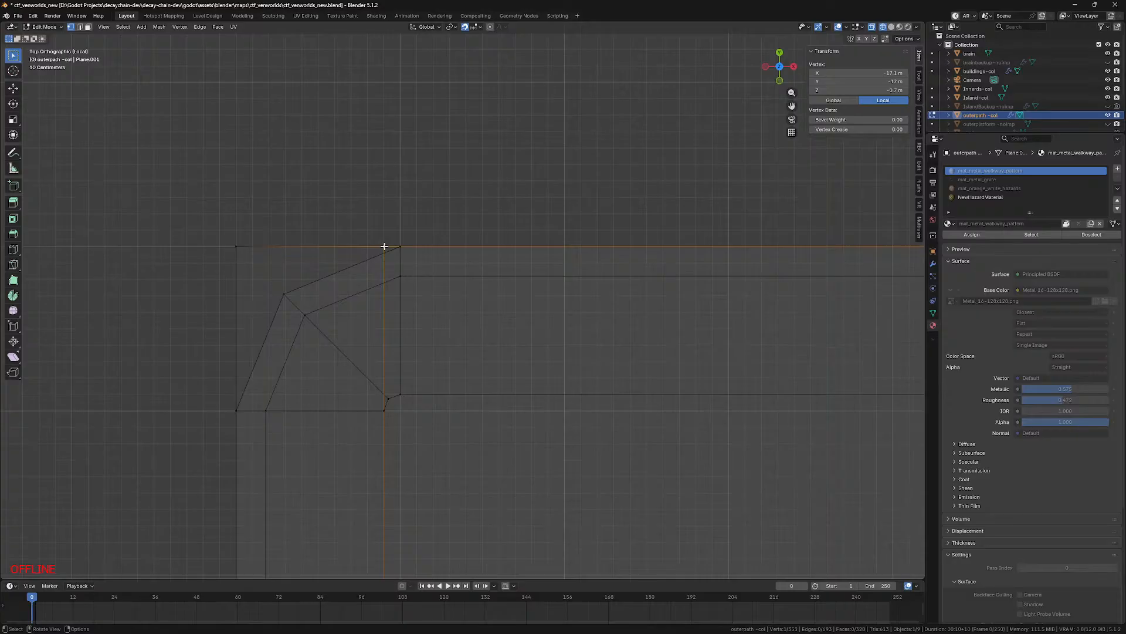
scroll(437, 363, down, 10)
scroll(456, 401, up, 6)
key(2)
alt+click(455, 398)
scroll(487, 387, up, 5)
alt+click(400, 346)
Step: Bevel the low platform's extruded corner vertex by about 1 m with two segments to follow the rim's chamfer
key(1)
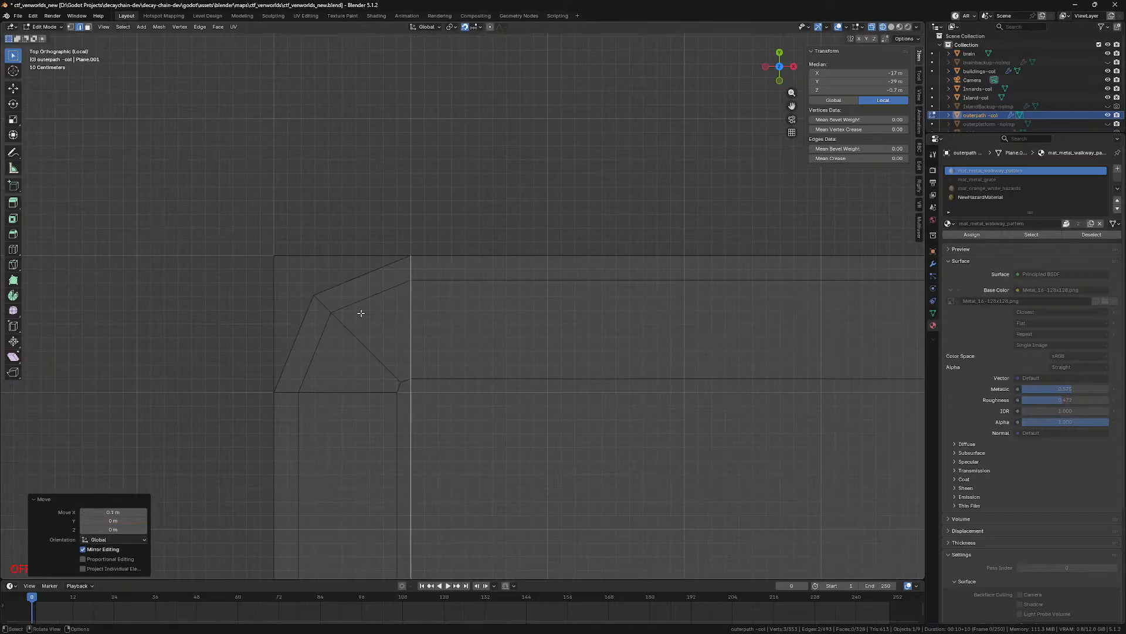
click(298, 273)
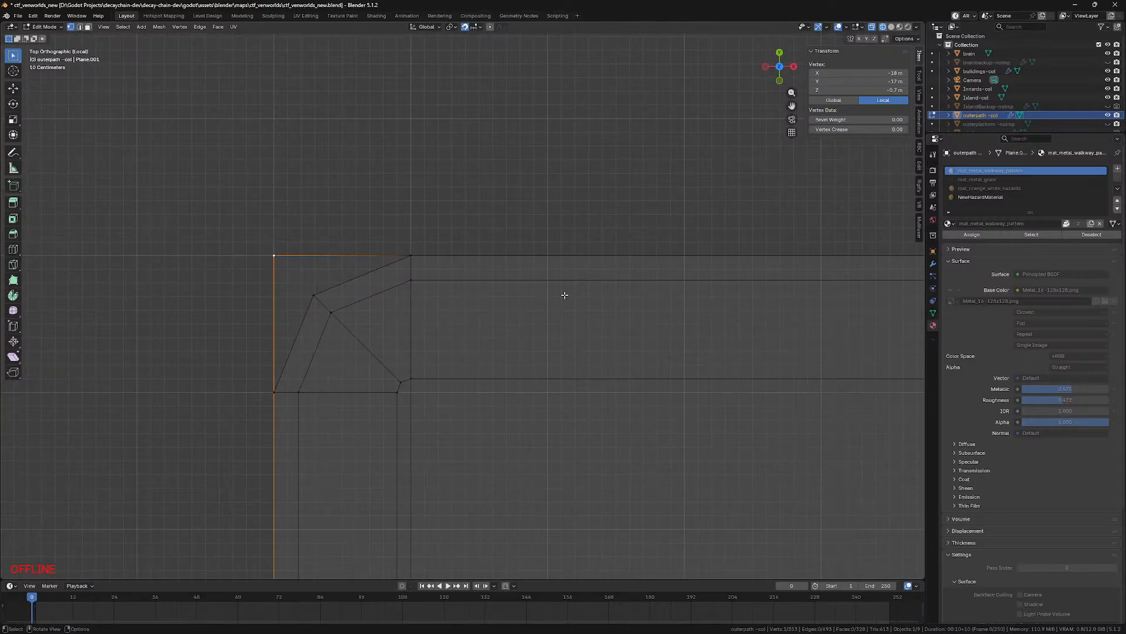
key(ctrl+shift+b)
key(v)
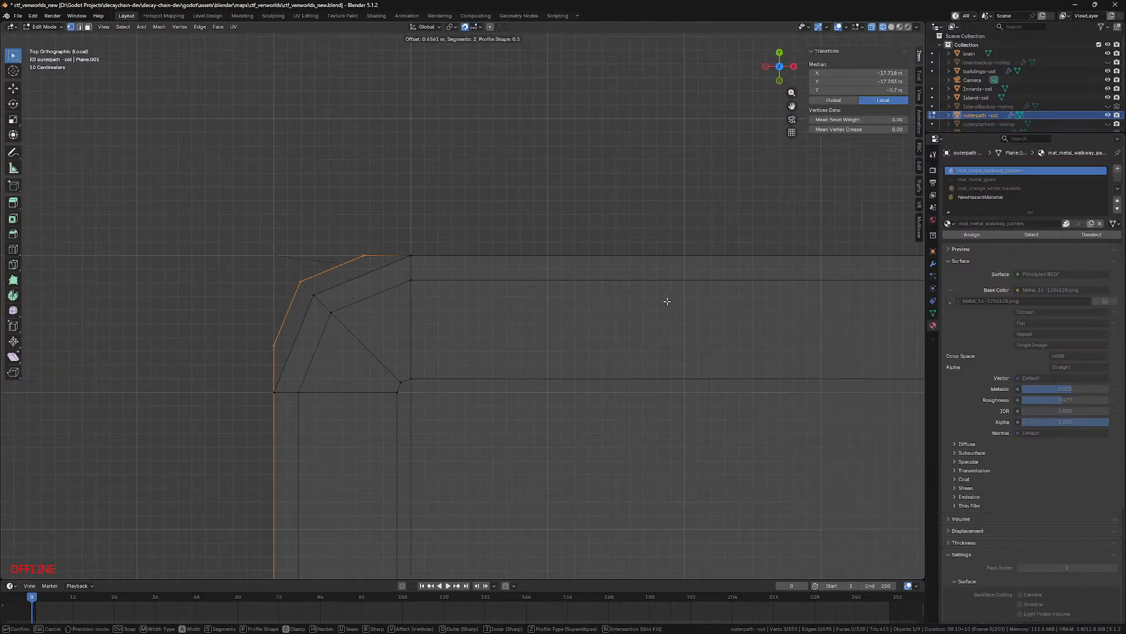
click(703, 300)
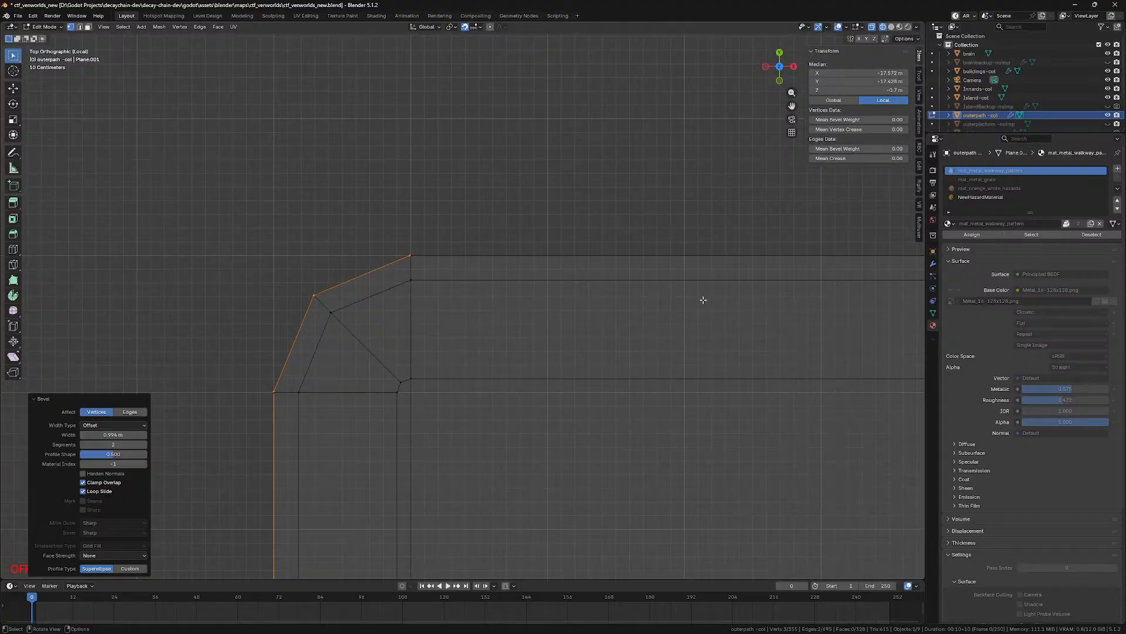
Step: Merge all vertices of the mesh by distance, clear the selection, and view the low platform's corner from below
key(a)
key(m)
click(545, 364)
key(shift+z)
key(alt+a)
middle_drag(545, 364, 494, 363)
key(Tab)
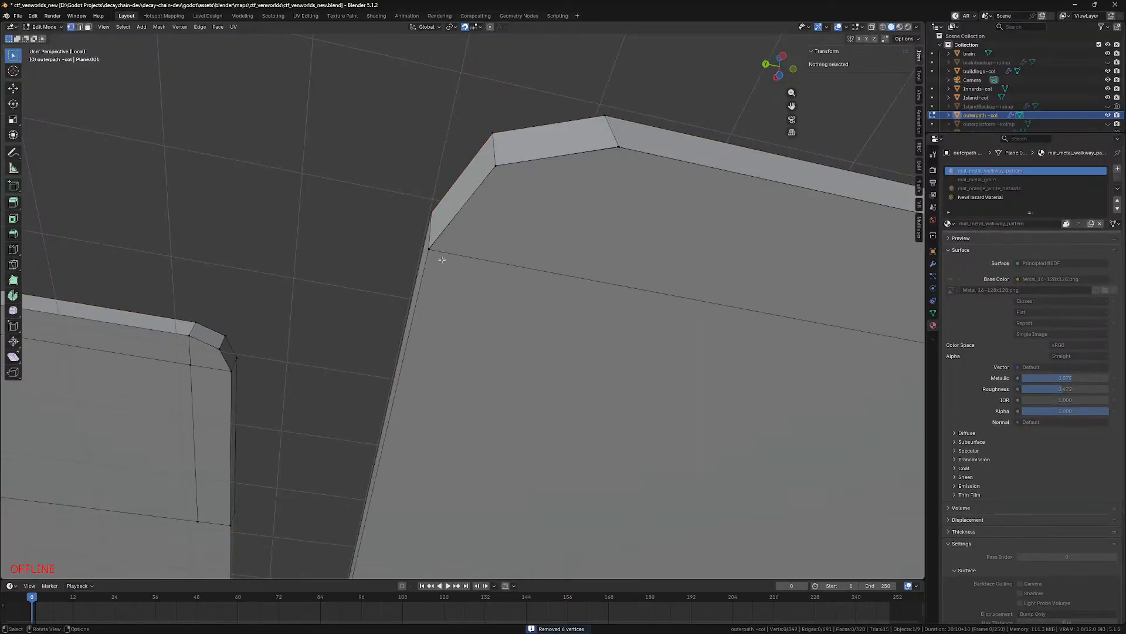
Step: Select the unmerged overlapping vertices at the chamfer's inner end and merge them at last
key(Tab)
click(431, 252)
middle_drag(431, 253, 509, 302)
shift+click(483, 282)
shift+click(483, 276)
shift+click(481, 273)
key(m)
click(478, 288)
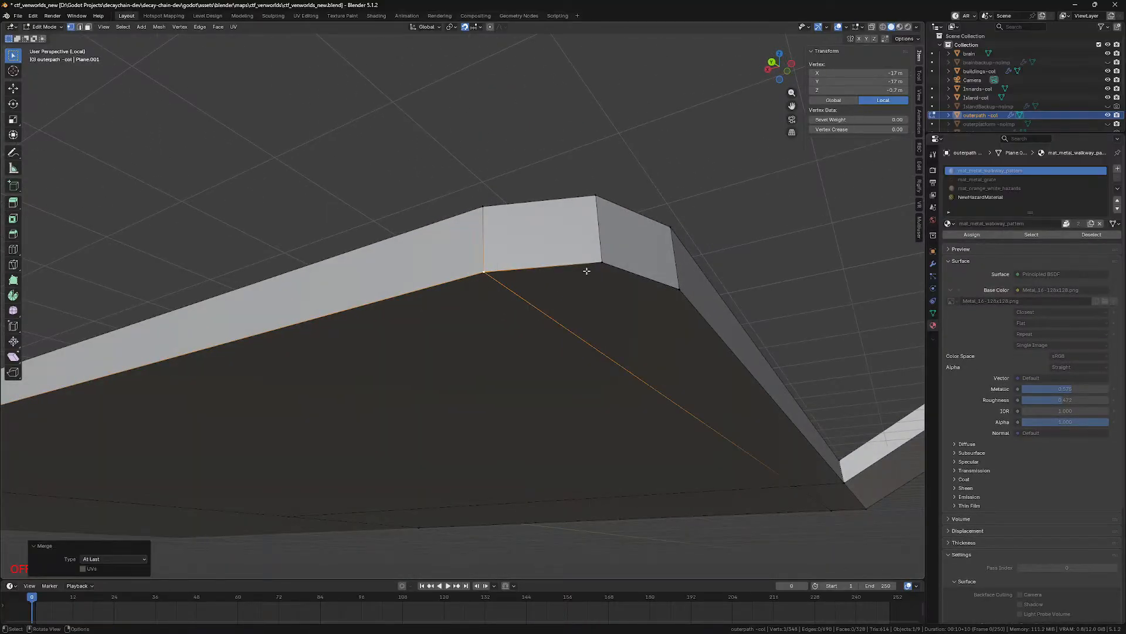
Step: Merge the overlapping vertices at the chamfer's outer end into one
drag(677, 286, 683, 296)
shift+click(682, 295)
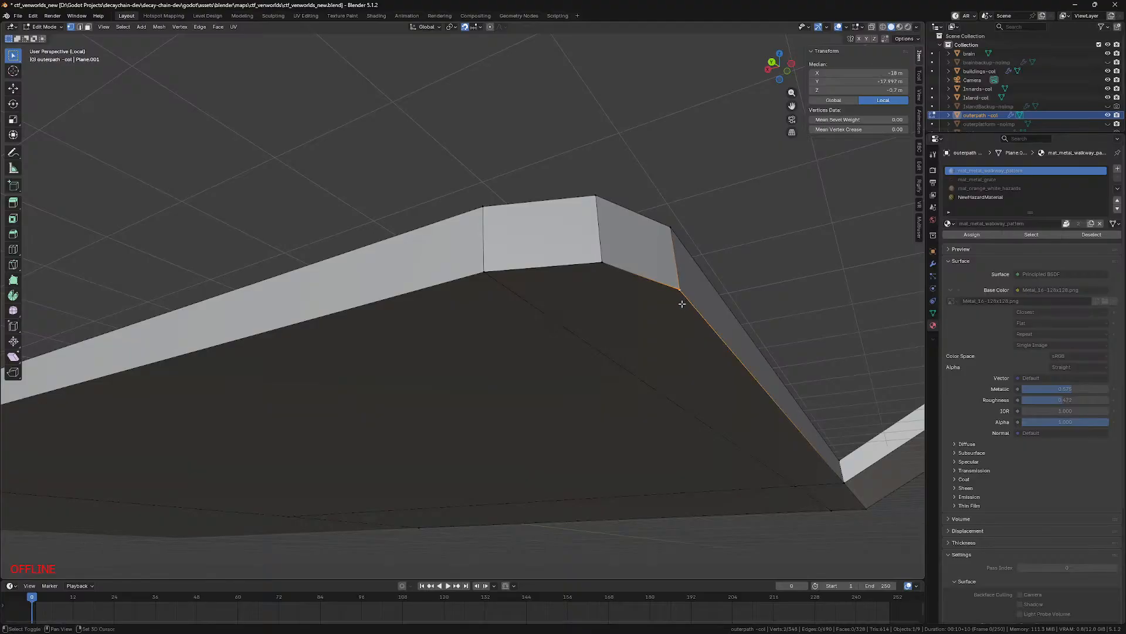
key(m)
click(663, 288)
click(683, 385)
middle_drag(799, 267, 426, 292)
key(ctrl+z)
scroll(426, 293, up, 2)
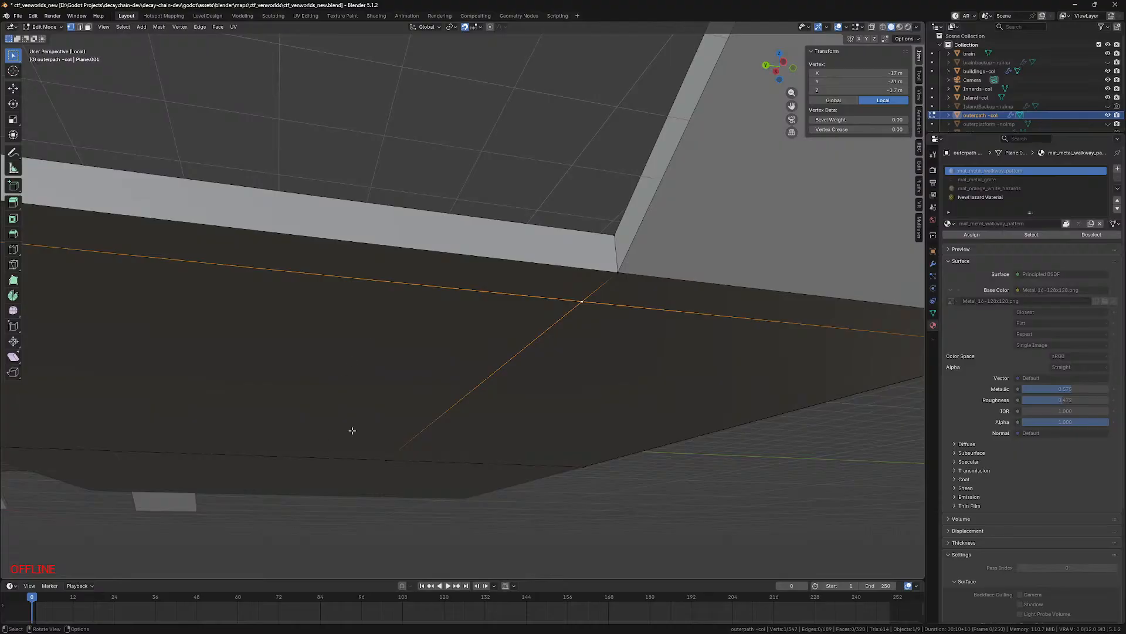
Step: Move the underside vertex near the low platform's outer front corner 0.1 m along negative X, in line with the edge above
click(618, 272)
scroll(453, 338, up, 3)
middle_drag(453, 338, 357, 392)
click(314, 439)
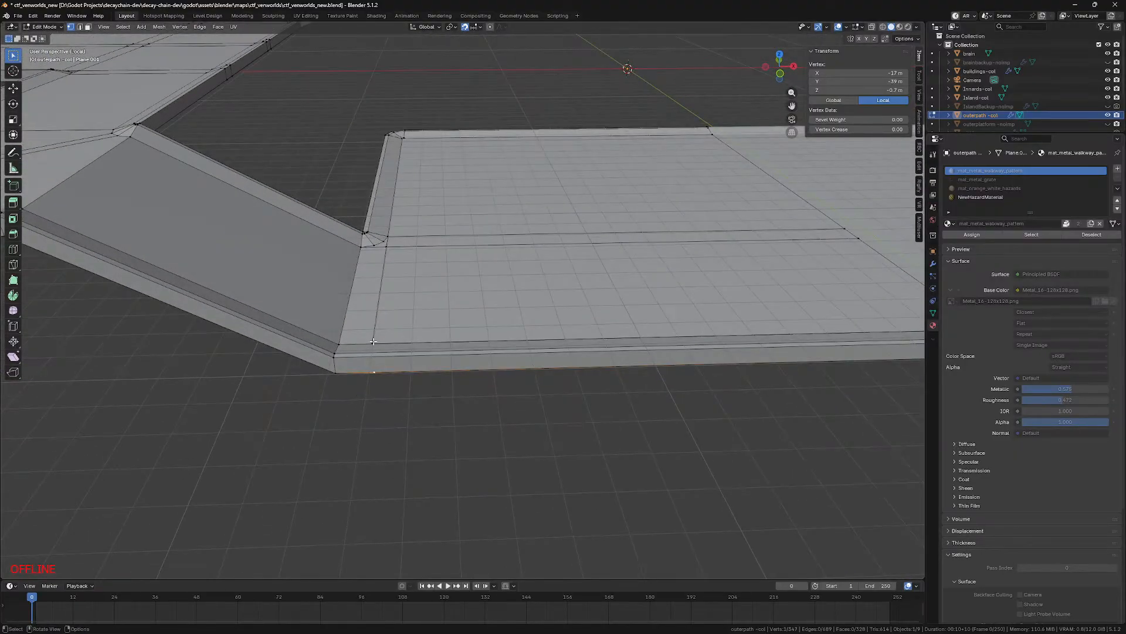
key(KP_7)
key(z)
scroll(407, 212, up, 5)
shift+middle_drag(407, 212, 452, 354)
key(g)
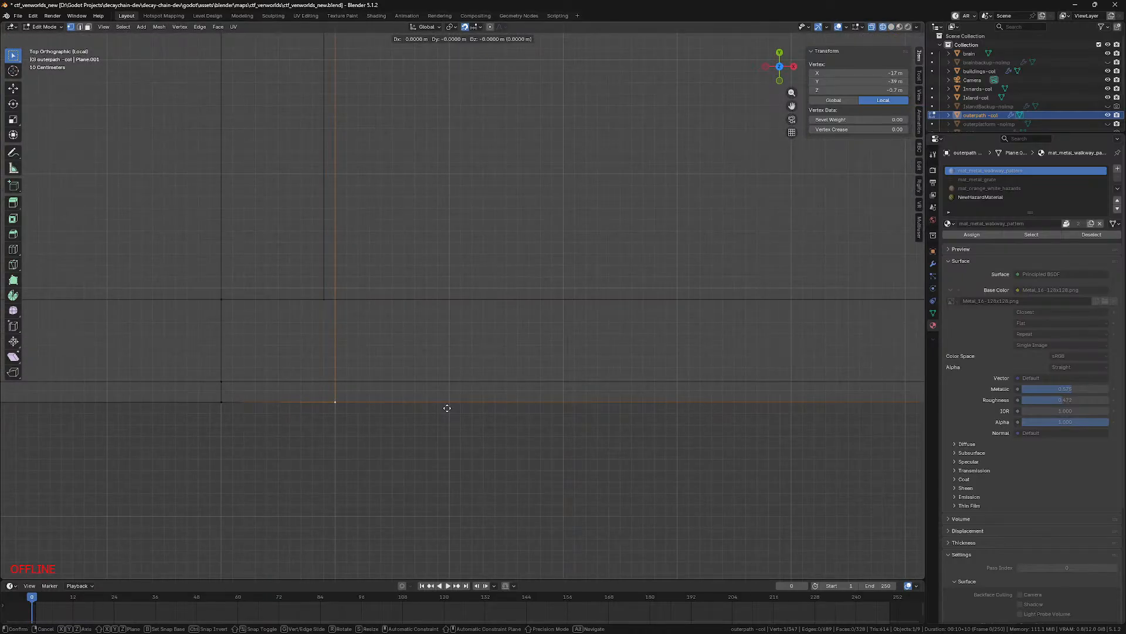
click(447, 408)
key(g)
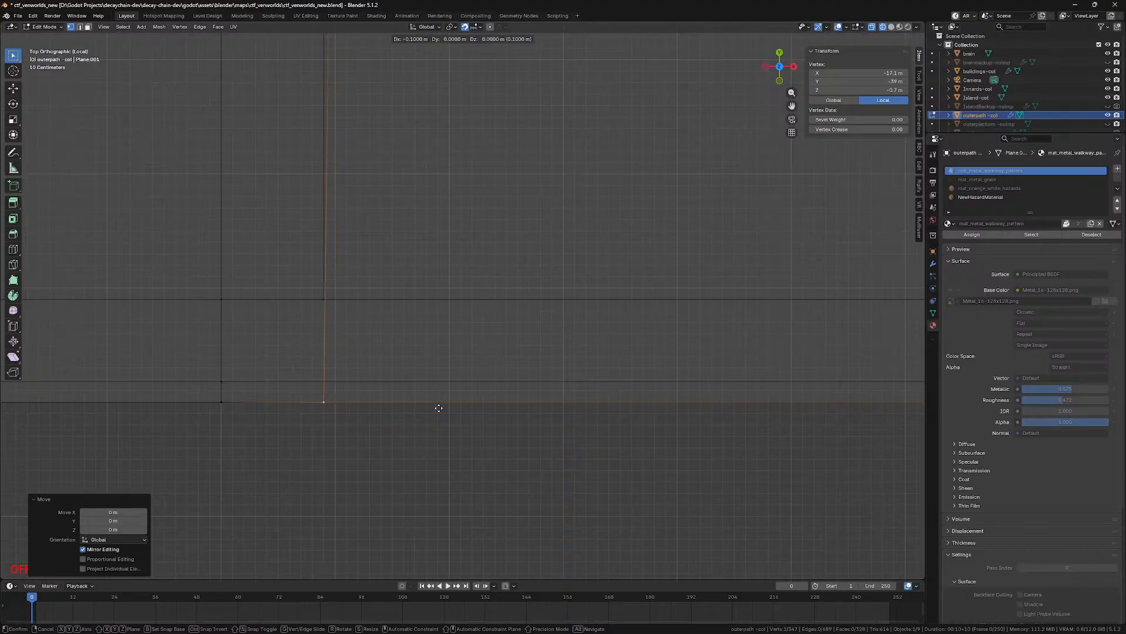
click(438, 407)
Step: Add one loop cut across the low platform's front rim and slide it to the shifted corner vertex with factor 0.9
middle_drag(330, 321, 428, 389)
key(ctrl+r)
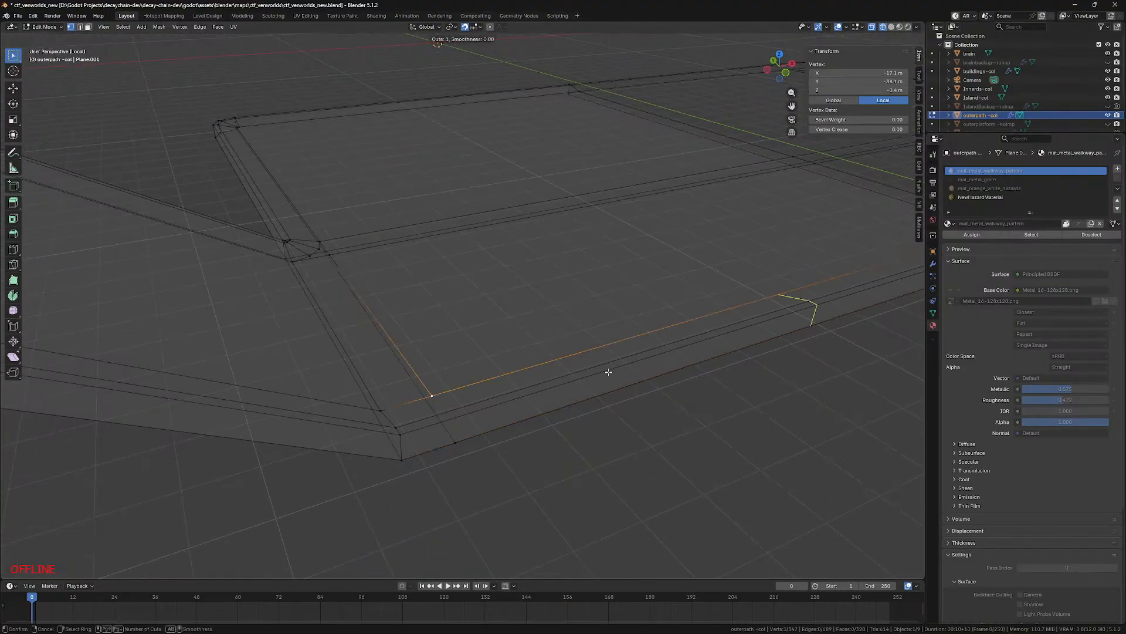
click(604, 372)
click(305, 440)
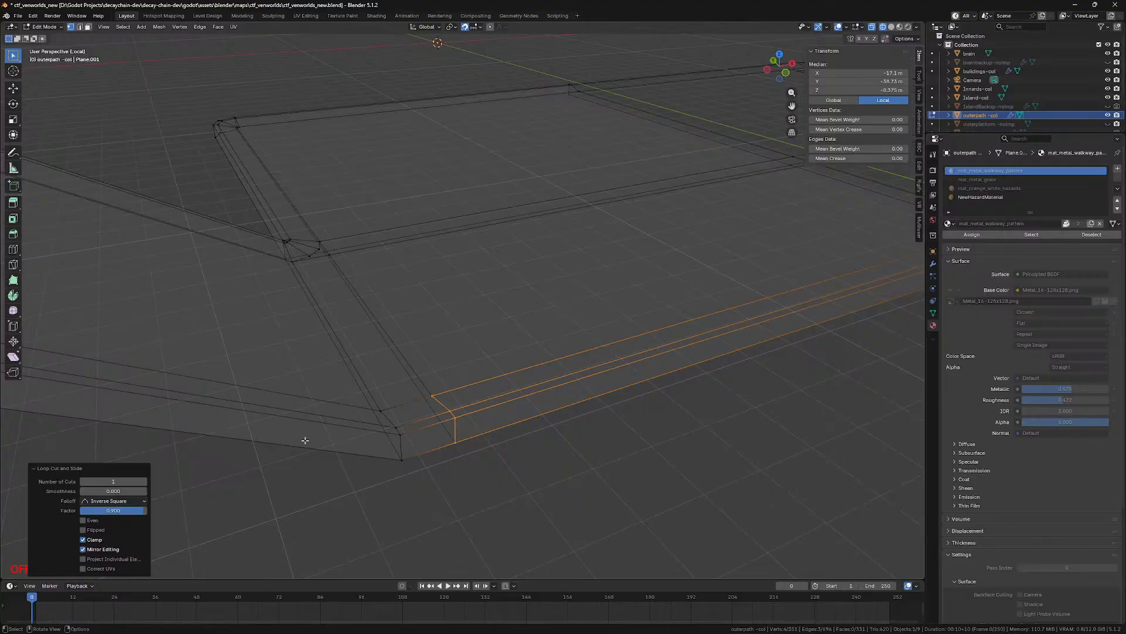
Step: Select the whole outer path mesh and merge its vertices by distance
key(KP_7)
scroll(346, 446, up, 2)
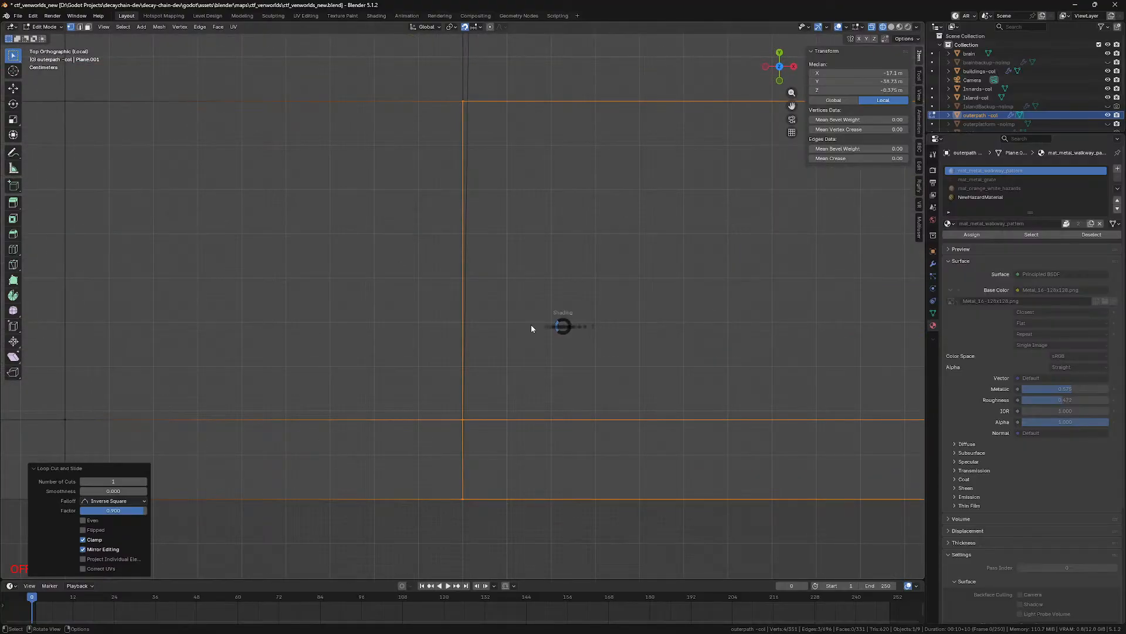
key(a)
key(m)
click(502, 310)
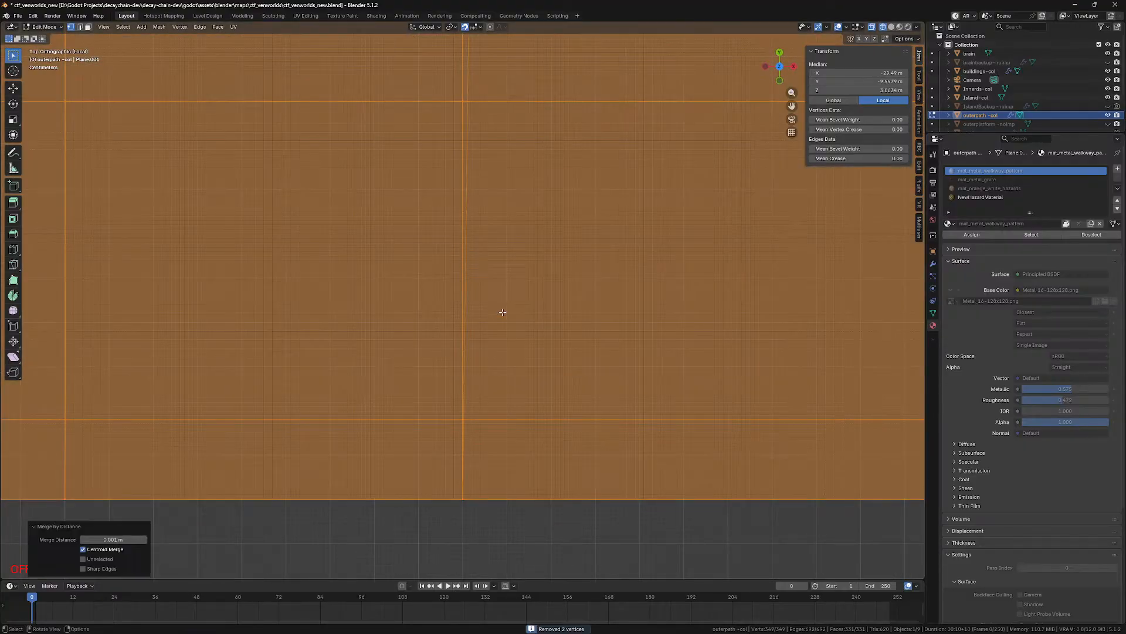
click(169, 624)
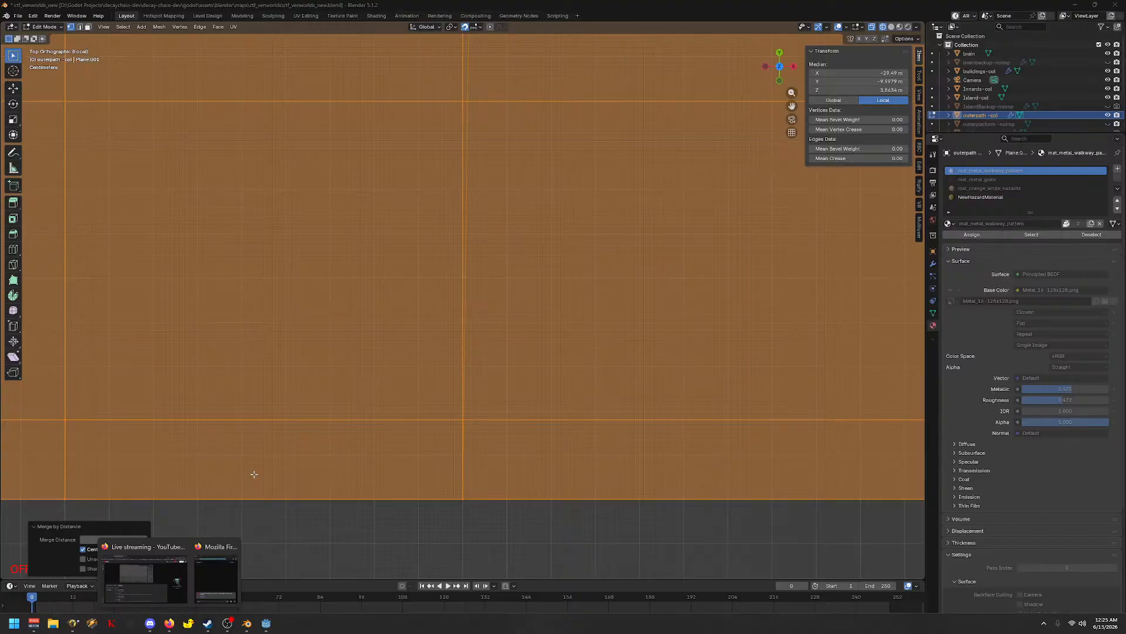
click(165, 581)
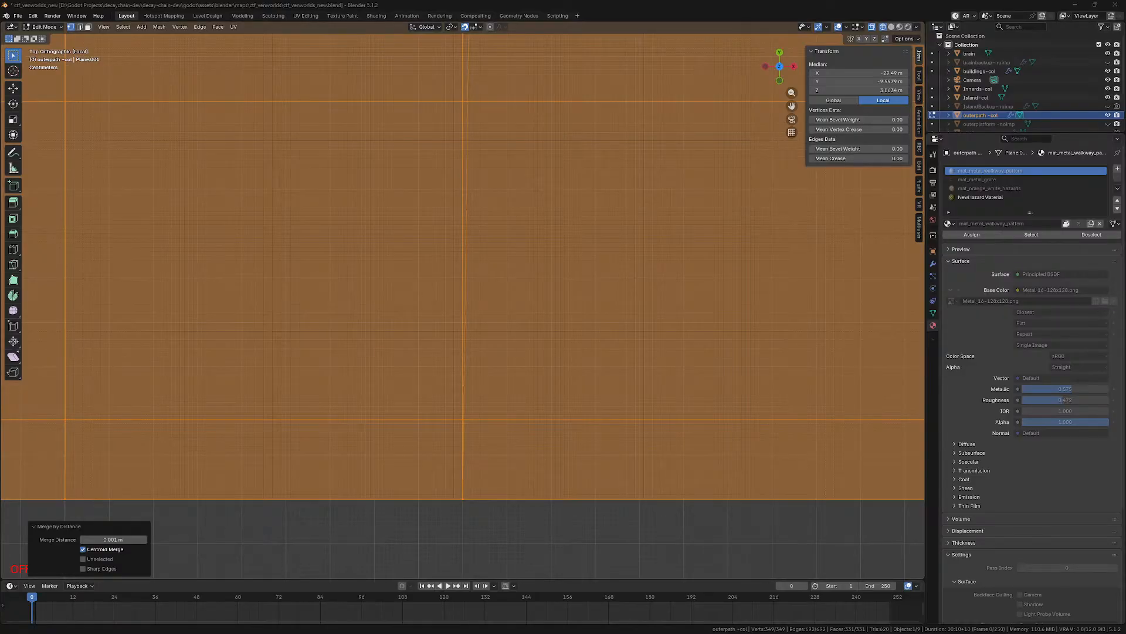
Step: Leave mesh editing, add a spot light from the front view, and move it -15 m in X and 11 m up
mouse_move(156, 630)
click(334, 549)
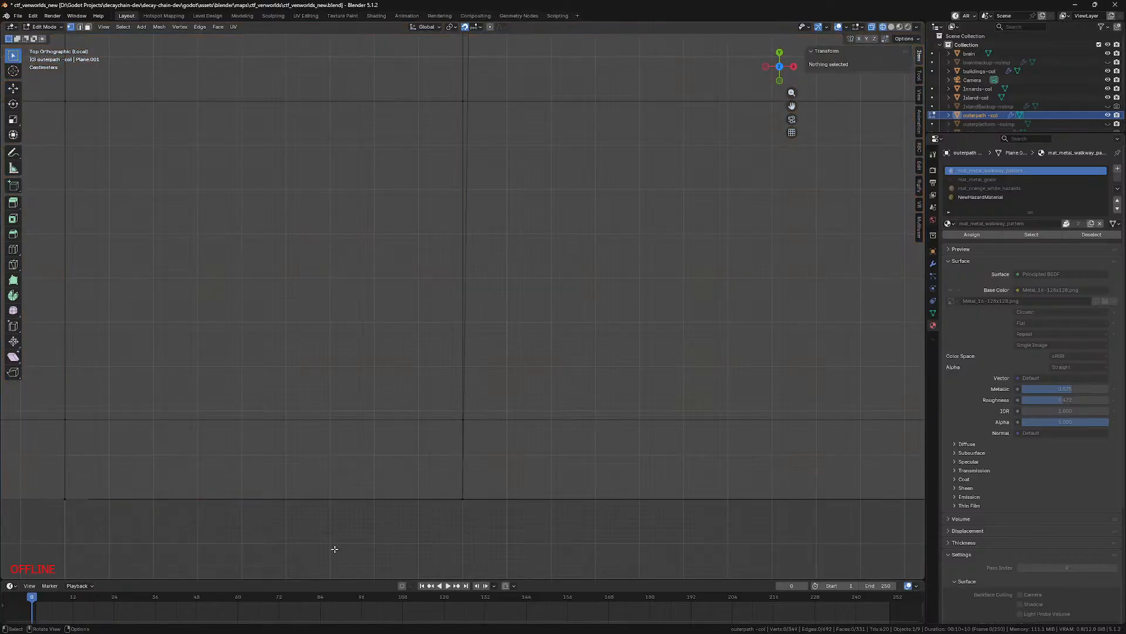
key(KP_1)
scroll(335, 549, down, 6)
key(Tab)
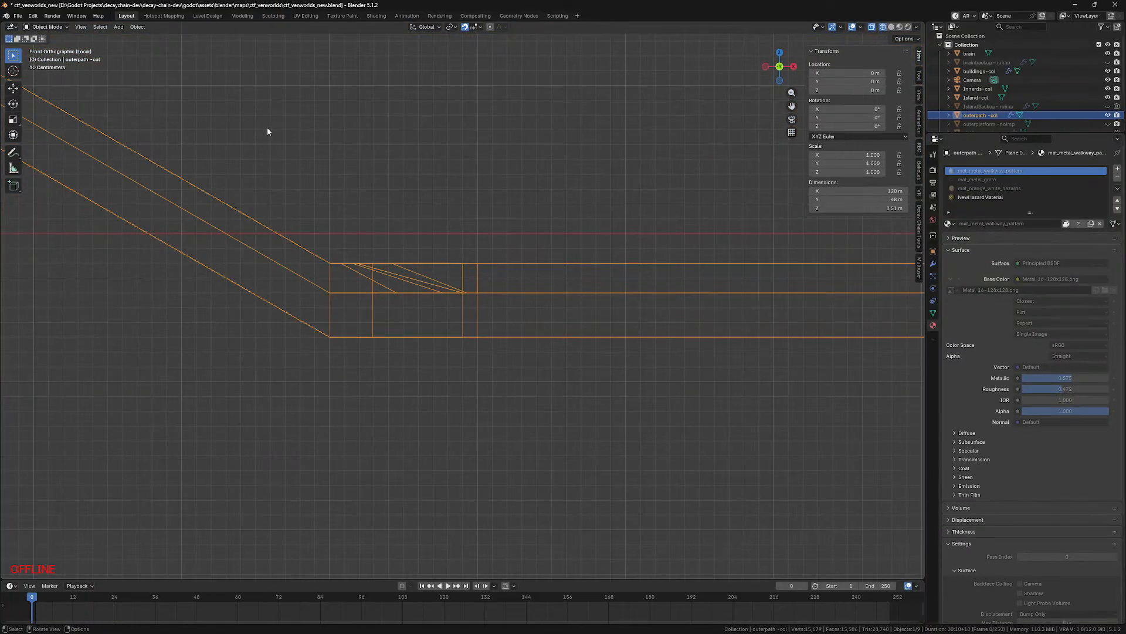
click(117, 27)
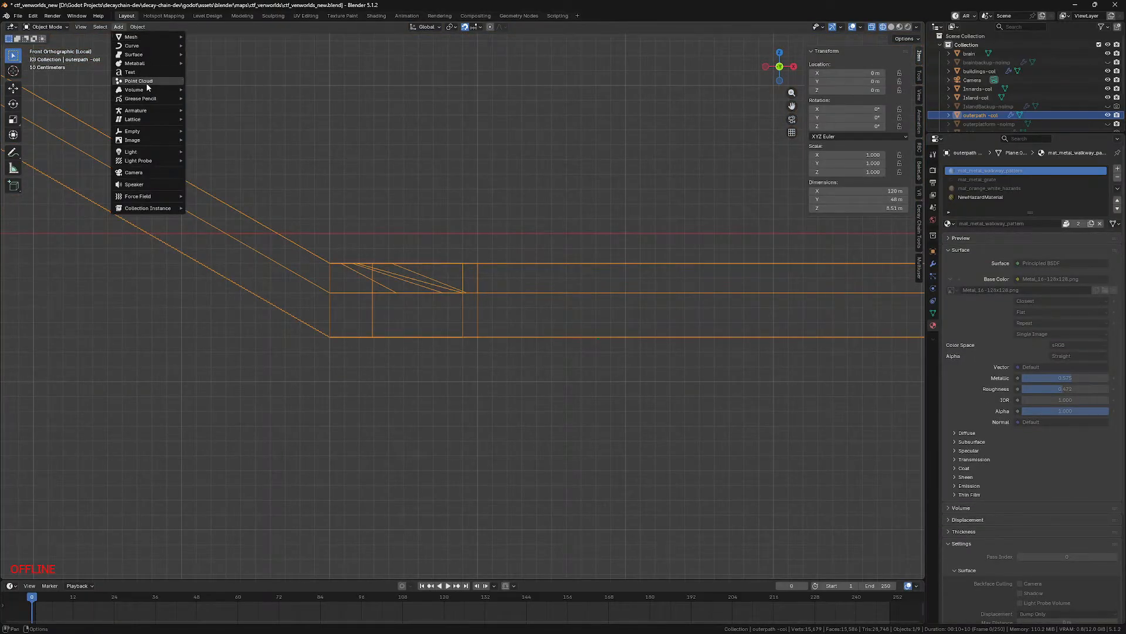
mouse_move(139, 149)
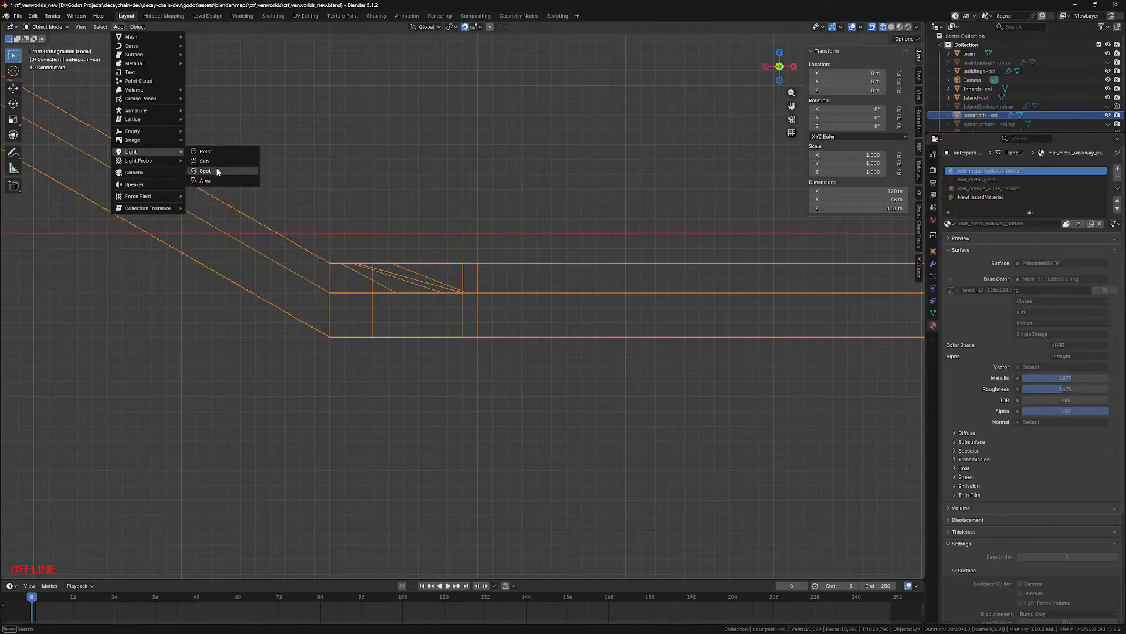
click(215, 167)
scroll(574, 236, down, 13)
key(g)
click(499, 272)
middle_drag(568, 202, 582, 243)
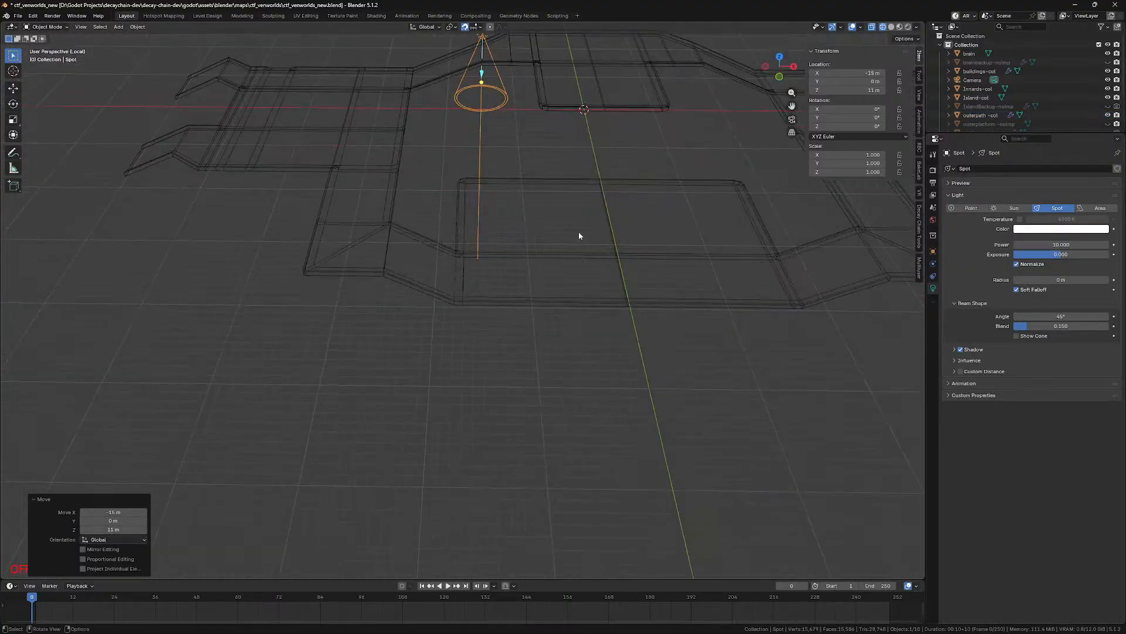
Step: Show the scene in solid shading, rotate the spot light freely toward the walkway, and widen its beam angle to 107°
key(KP_Decimal)
key(shift+z)
key(r)
key(r)
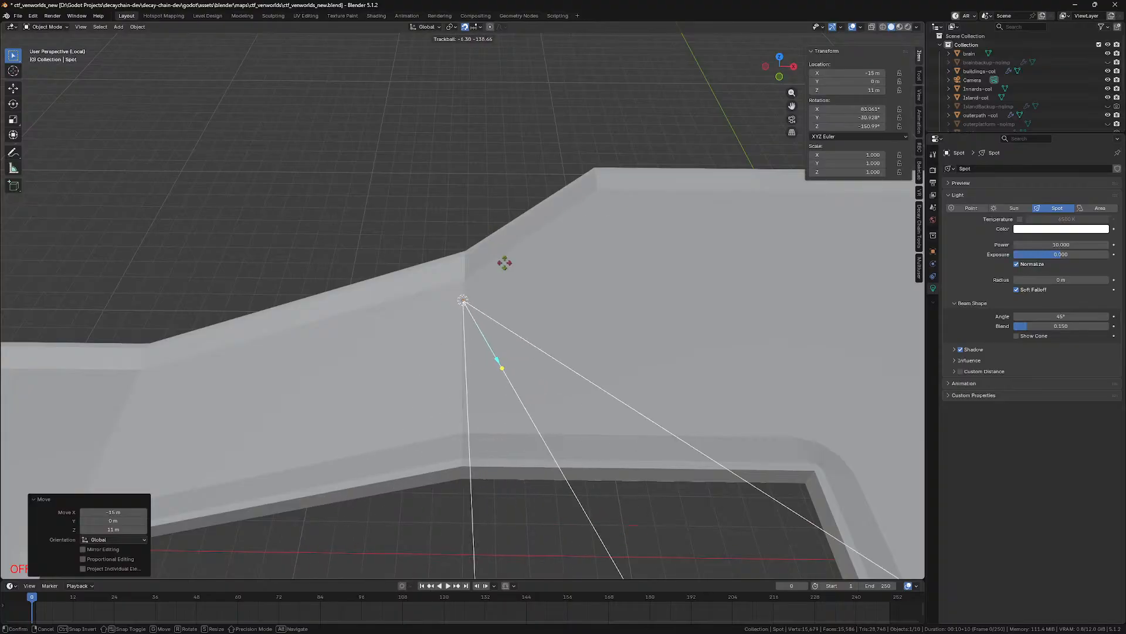
click(640, 298)
drag(1056, 317, 1103, 316)
Step: Re-aim the spot light more steeply down at the sloped walkway and widen its beam angle to 126°
middle_drag(712, 297, 732, 293)
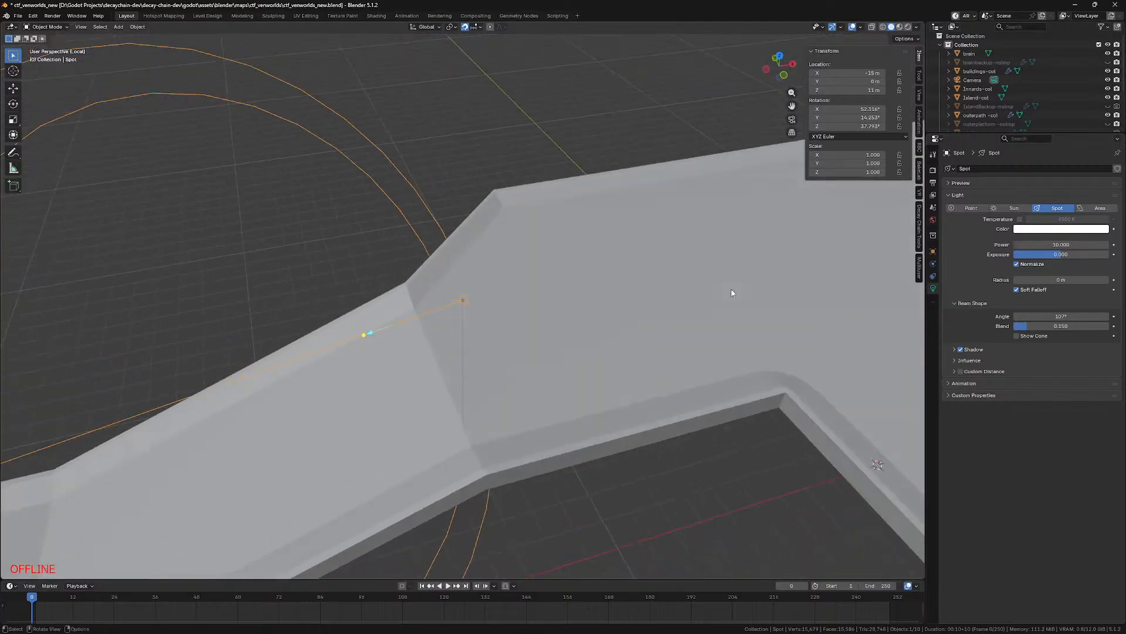
key(r)
key(r)
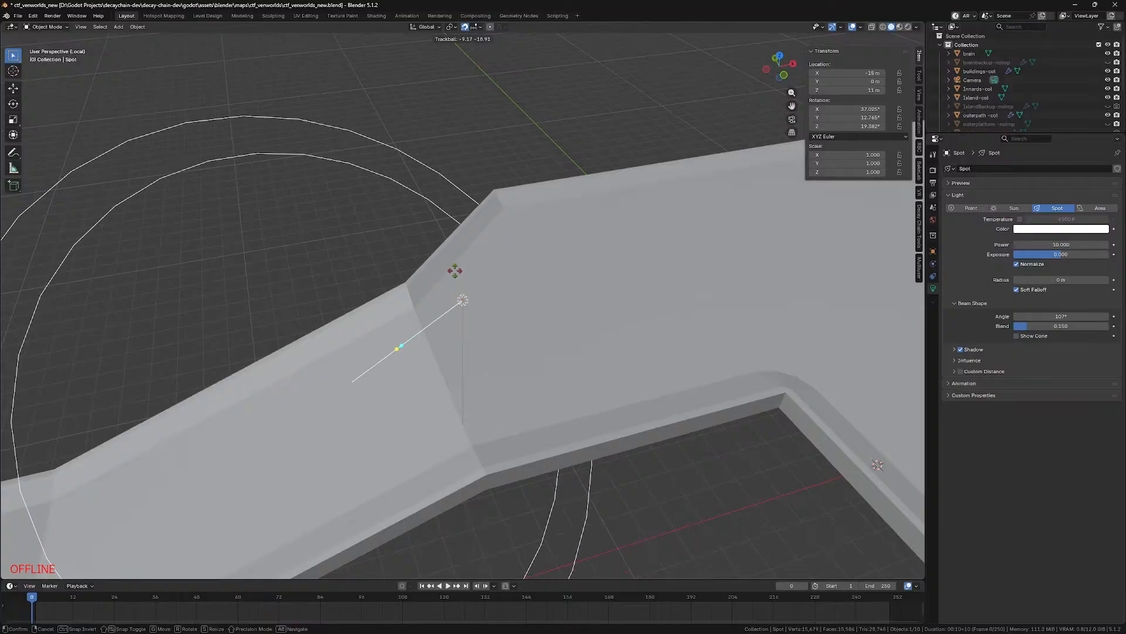
click(453, 267)
drag(395, 327, 390, 353)
Step: Save the Blender file and rename the spot light object "Spot -keep -shadows -bake"
key(ctrl+s)
key(F2)
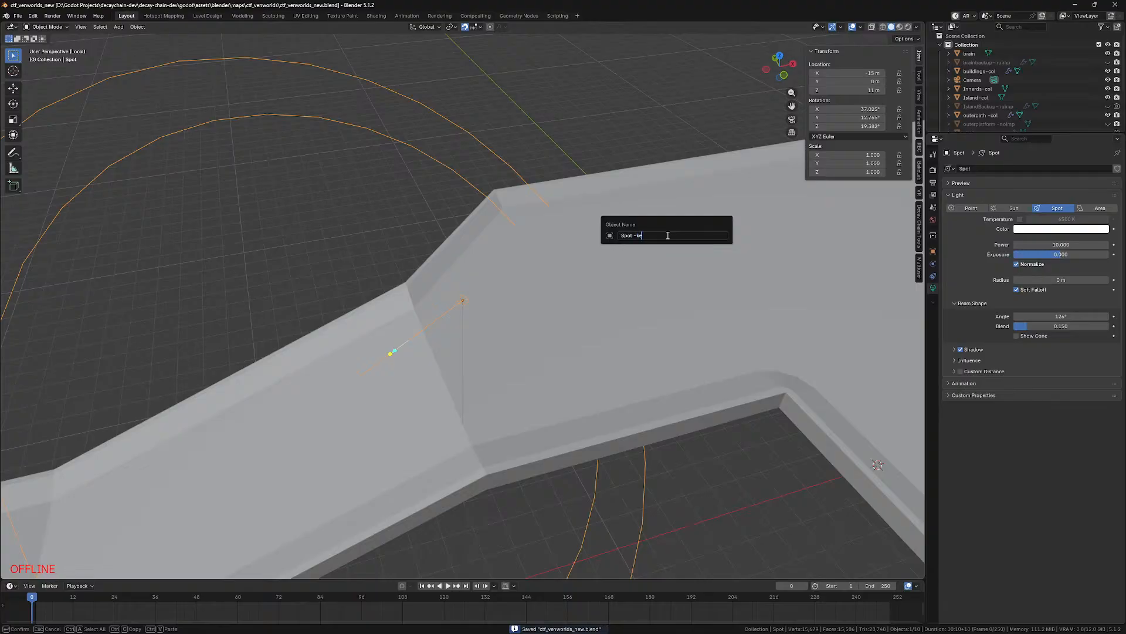
text(-keep-shadows-bake)
key(Return)
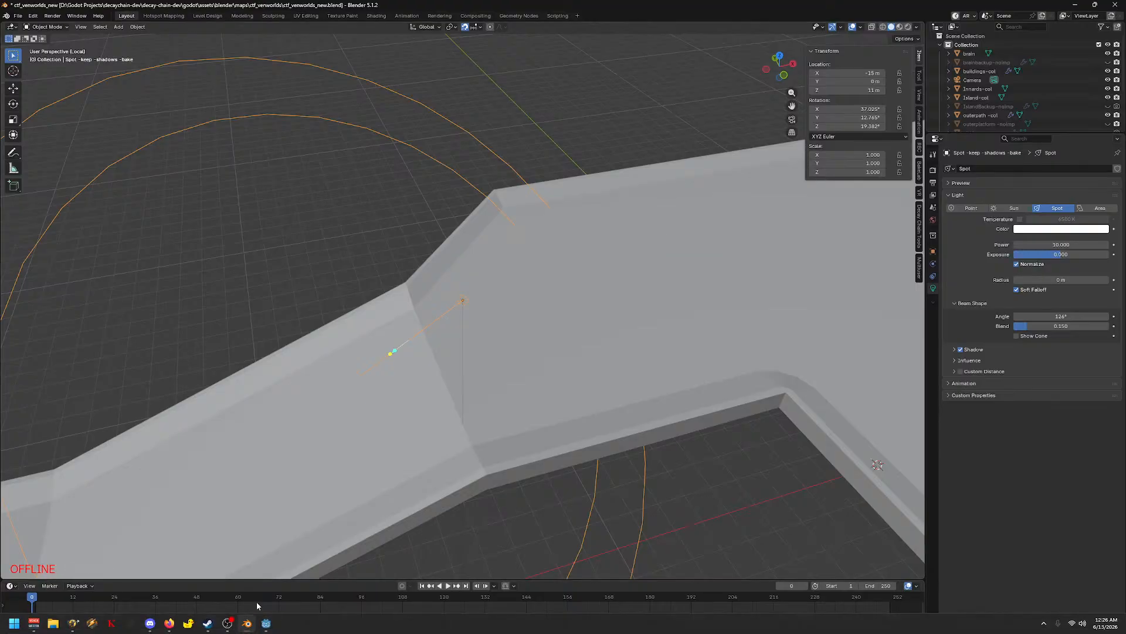
Step: Set the spot light's power to 500 and switch the viewport to rendered shading
click(1060, 244)
text(500)
key(Return)
key(z)
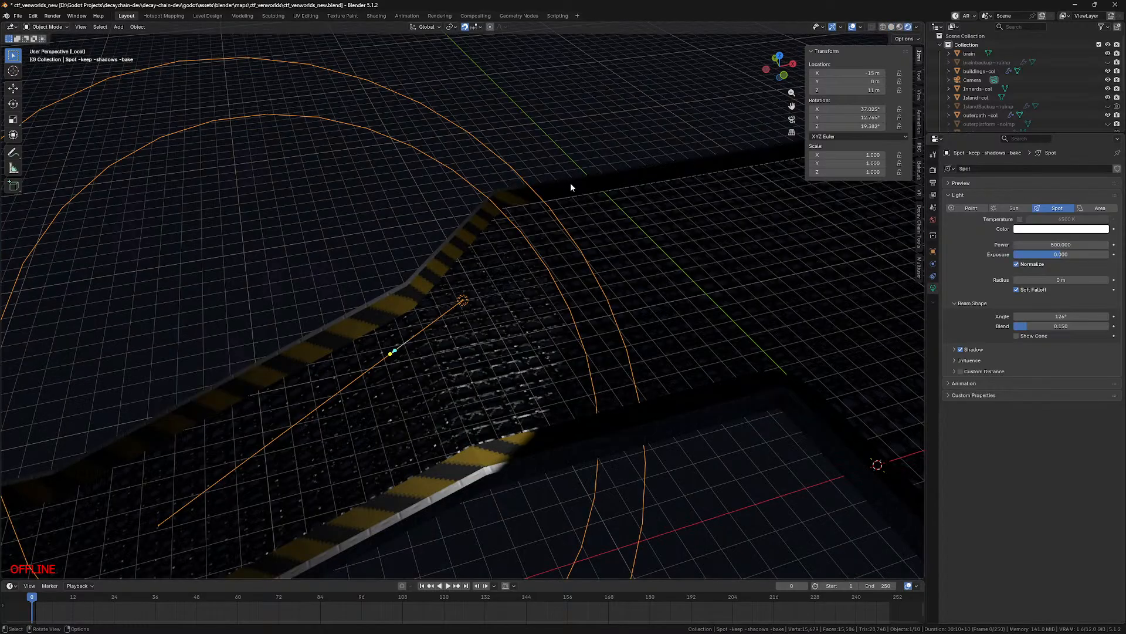
Step: Set the spot light's power to 5000
click(1071, 245)
click(1026, 246)
text(=)
key(Return)
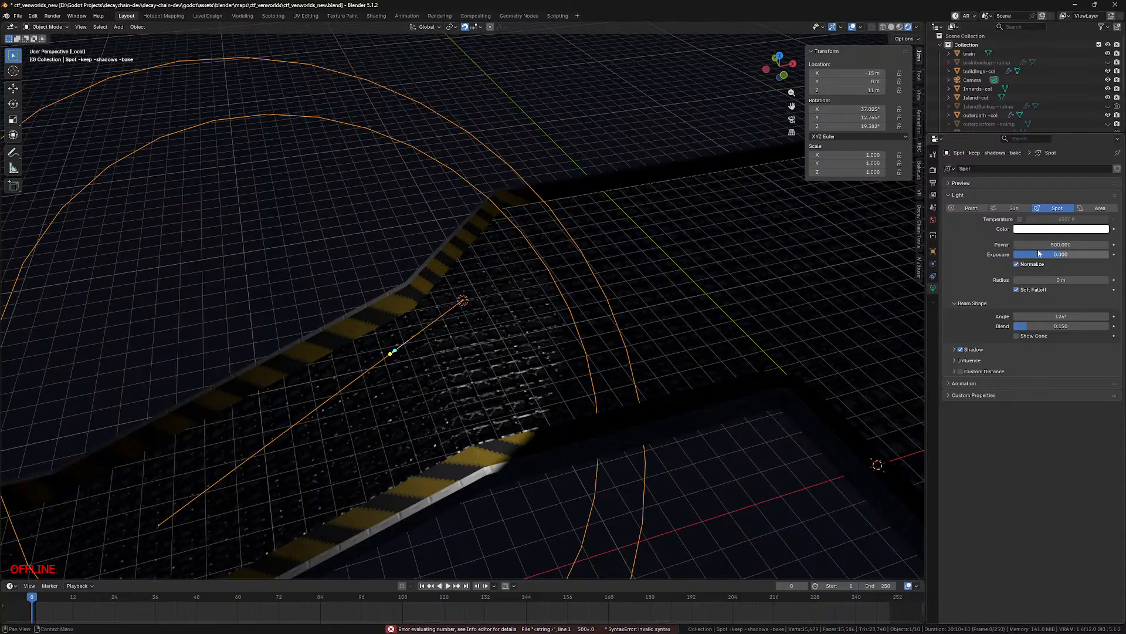
click(1034, 245)
text(5000)
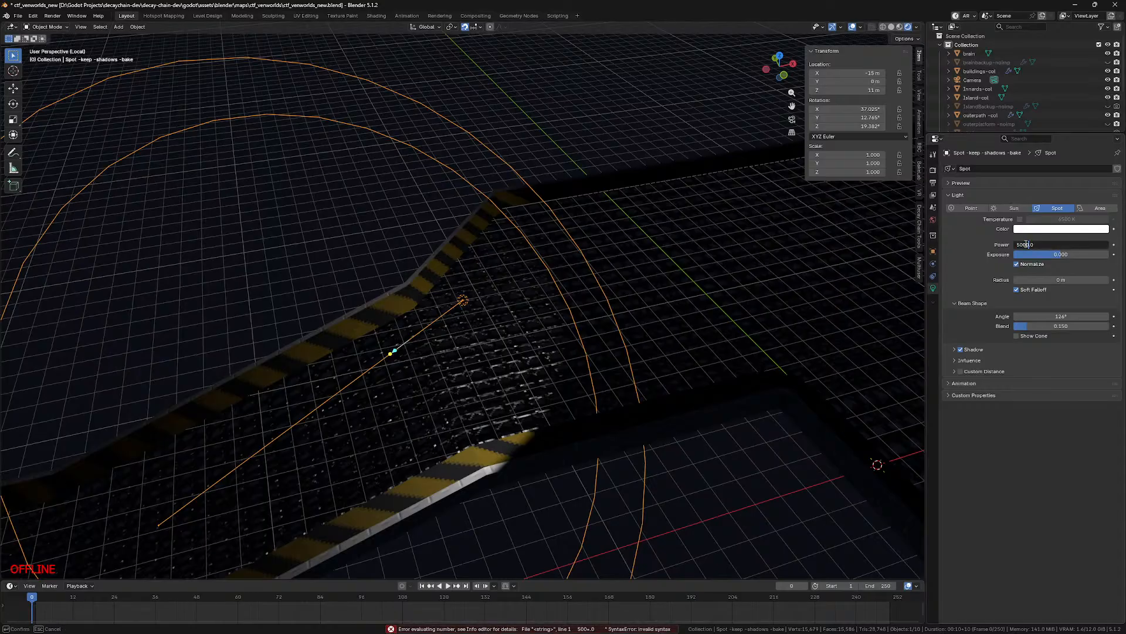
key(Return)
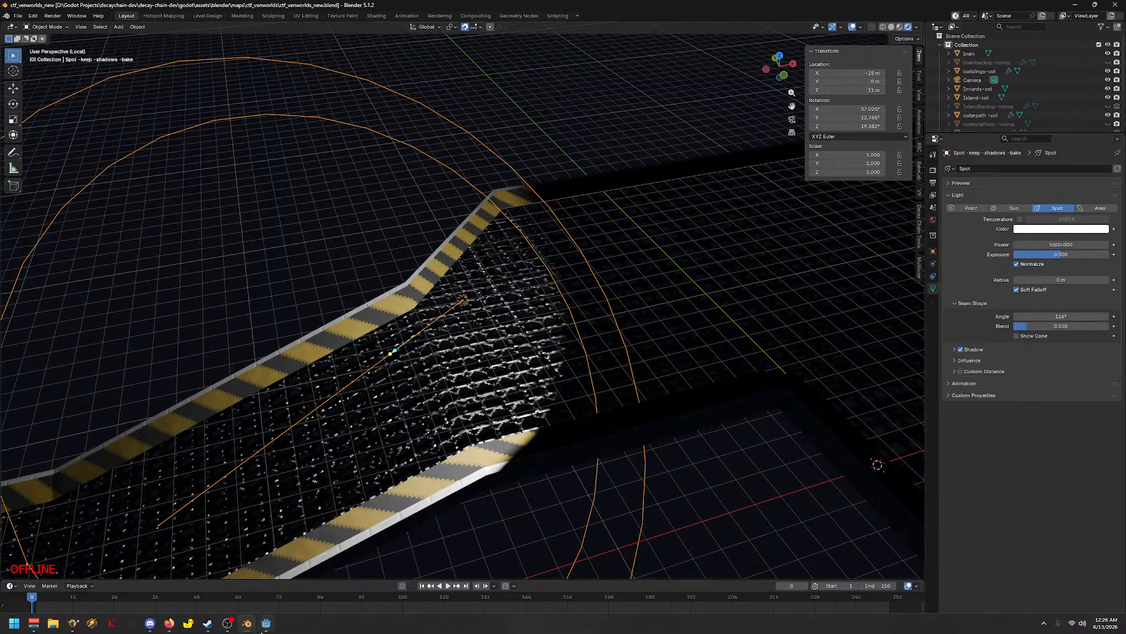
Step: Switch to Godot and turn on the visibility of the imported Spot -keep -shadows -bake node in the ctf_venworlds scene
click(267, 626)
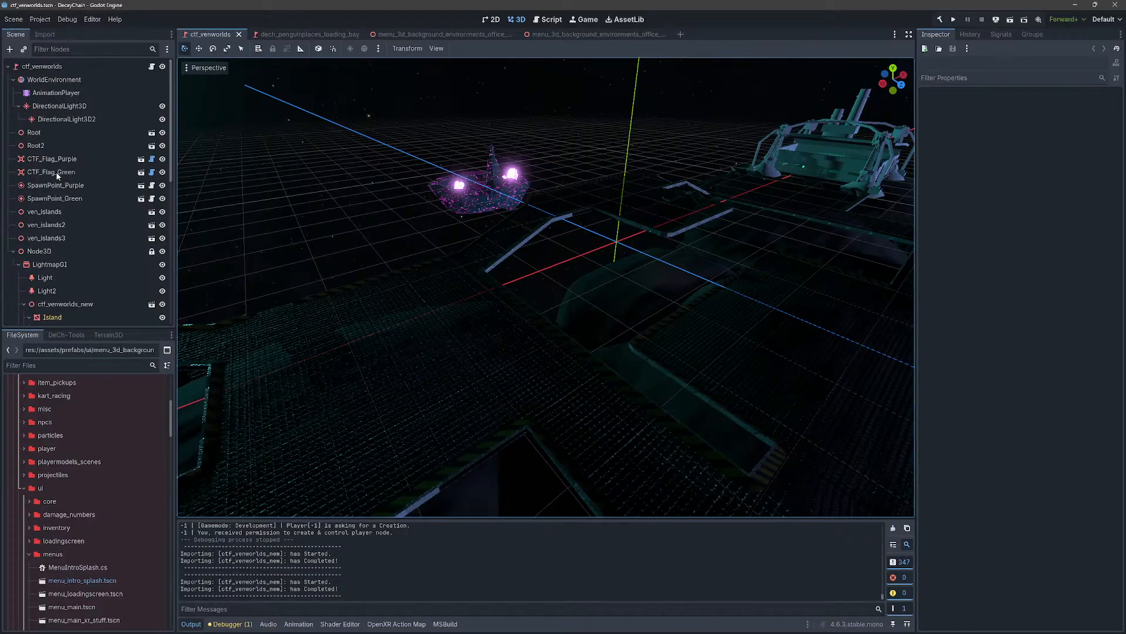
scroll(68, 253, down, 4)
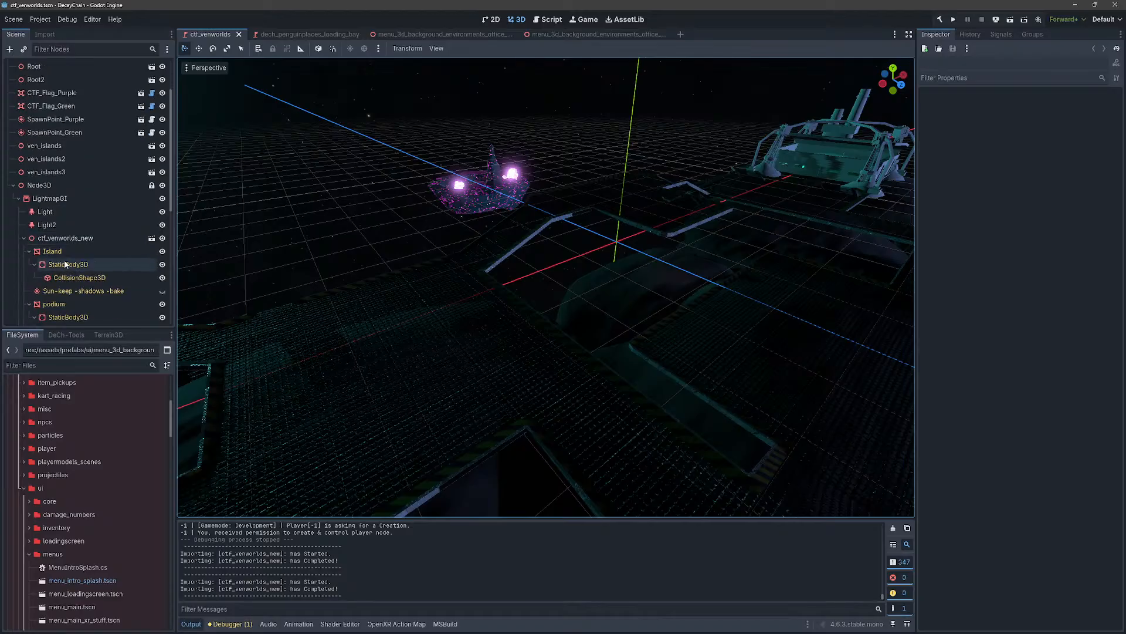
scroll(68, 253, down, 3)
scroll(139, 226, down, 3)
scroll(139, 226, down, 3)
click(162, 304)
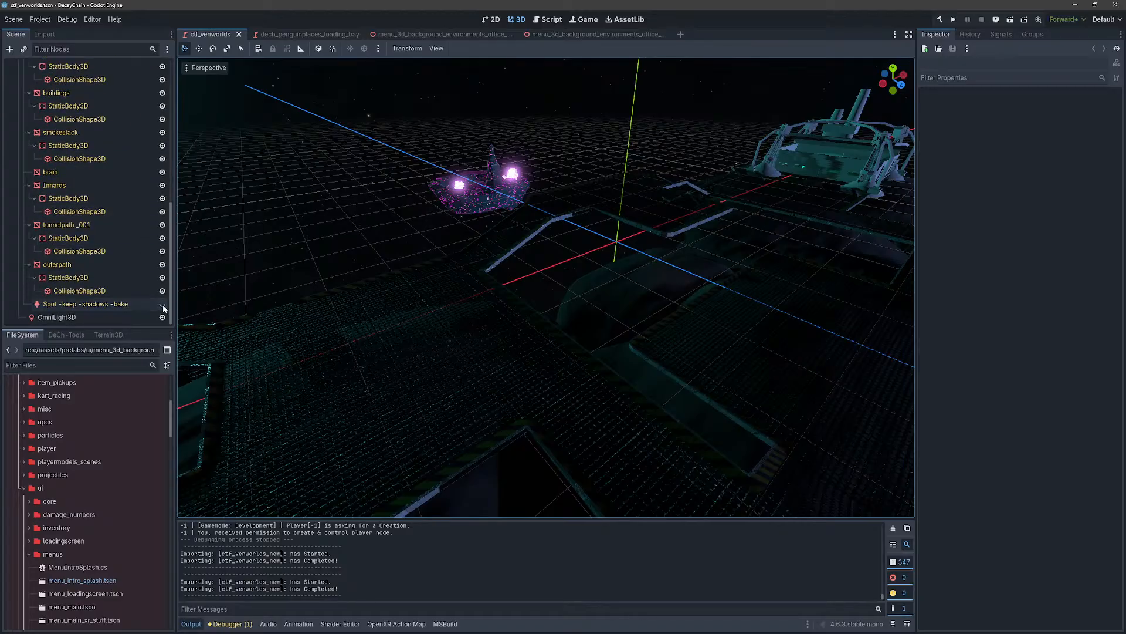
Step: Select the imported spot light near the sloped walkway and raise its light energy to 16
right_drag(458, 236, 286, 351)
key(w)
click(134, 304)
scroll(135, 305, up, 3)
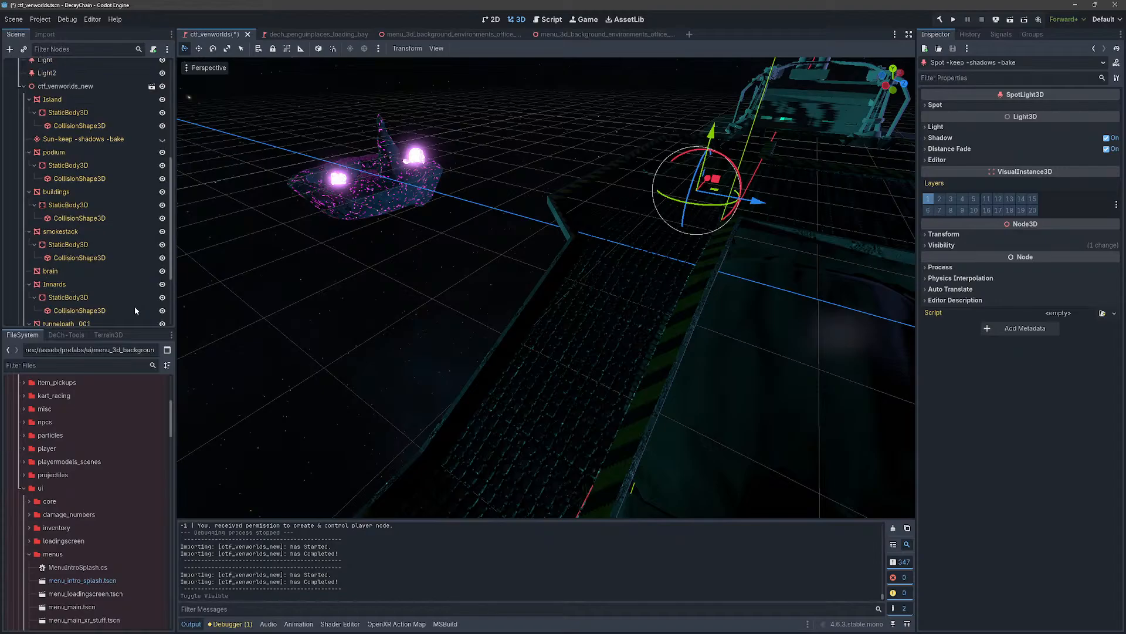
scroll(135, 310, down, 3)
right_drag(636, 267, 542, 284)
click(984, 127)
click(984, 127)
click(984, 127)
drag(1029, 160, 1118, 161)
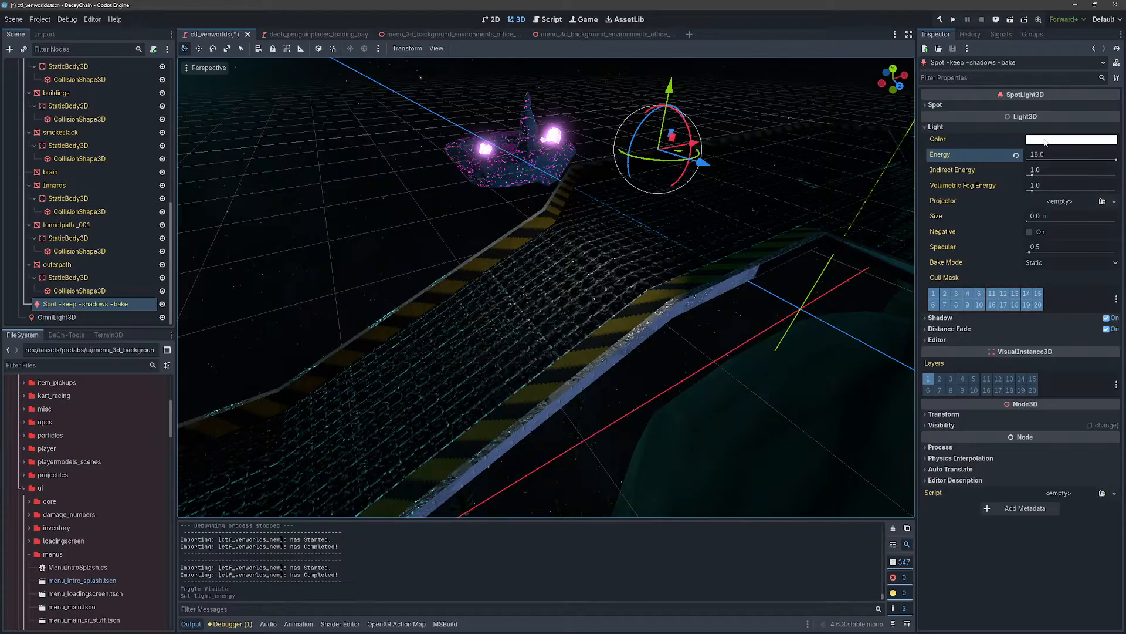
Step: Inspect the spot light's range and angle properties and view the lit walkway from different angles
mouse_move(546, 288)
right_down()
mouse_move(434, 283)
mouse_move(593, 278)
mouse_move(560, 274)
right_up()
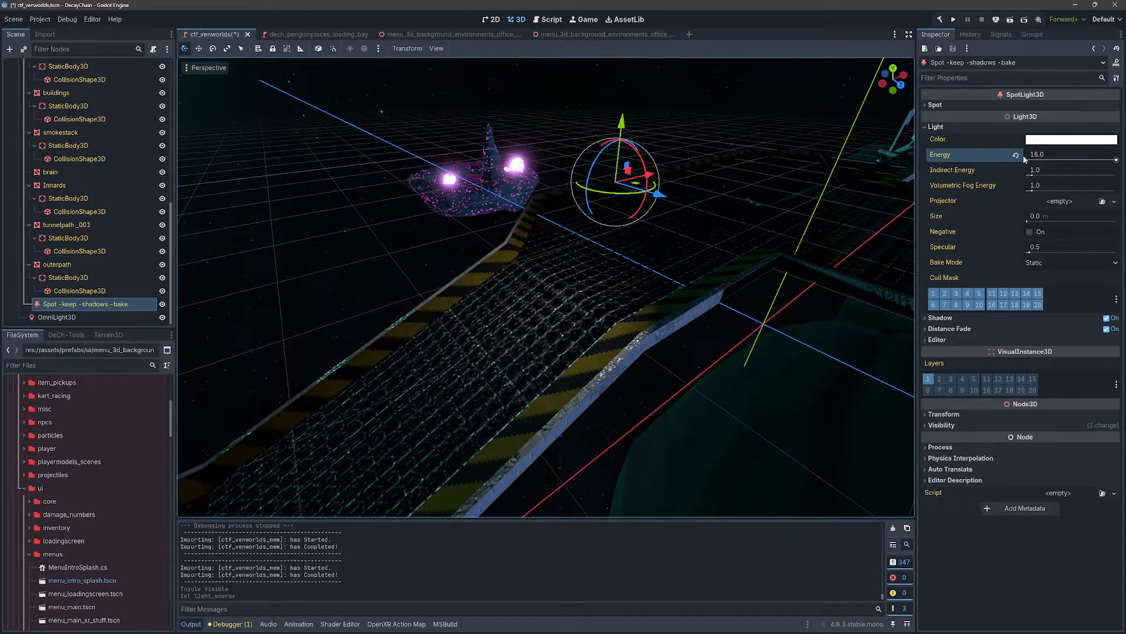
click(937, 104)
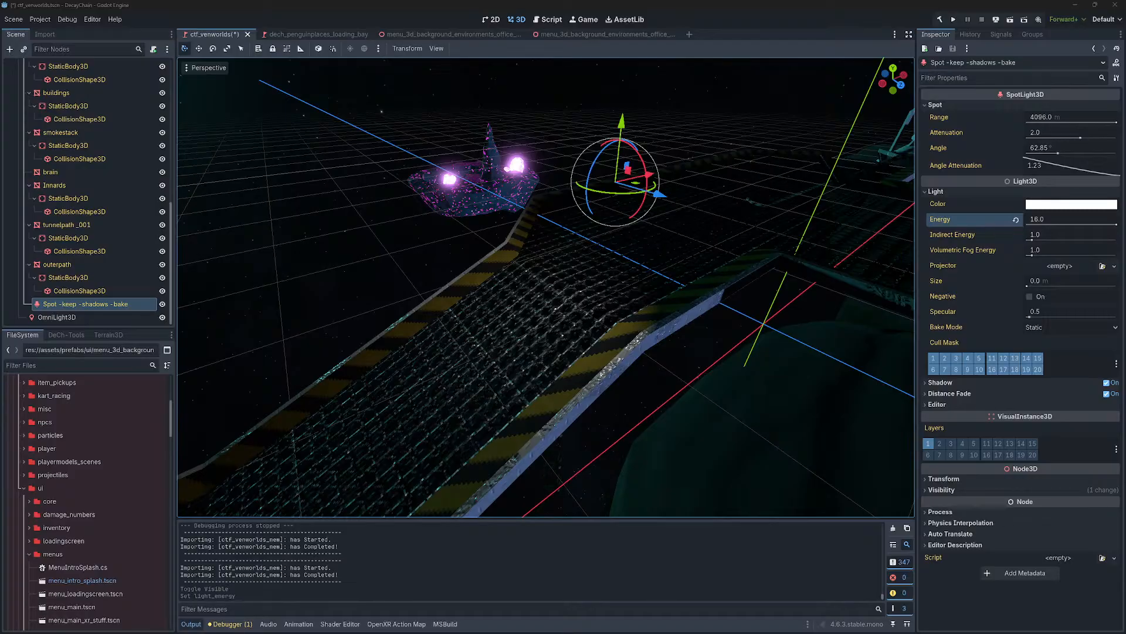
mouse_move(235, 631)
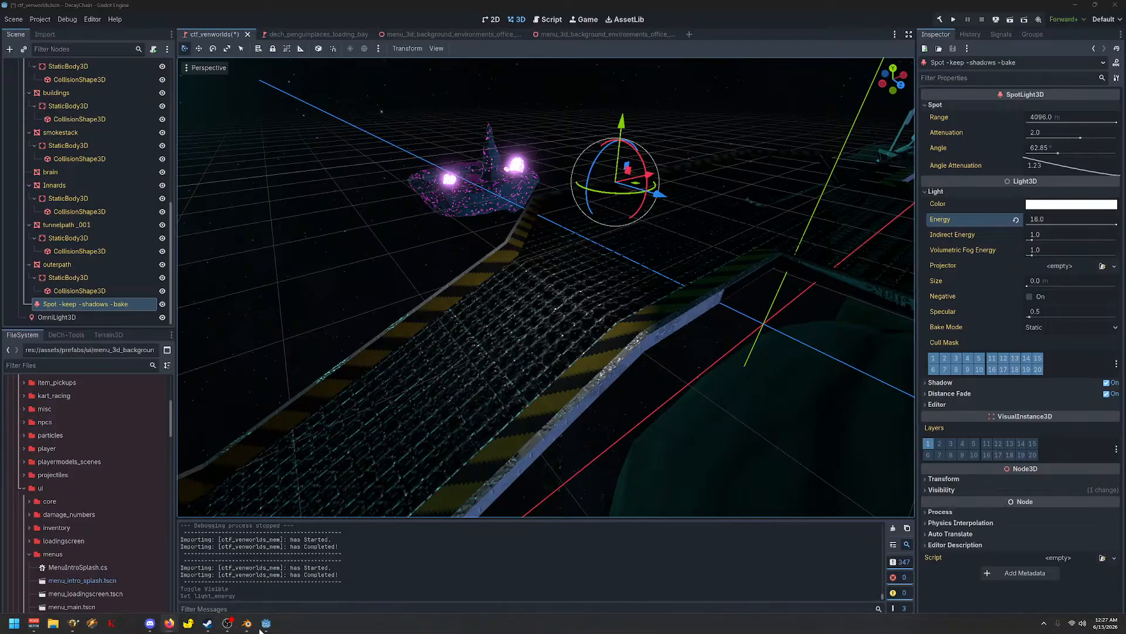
click(333, 261)
key(a)
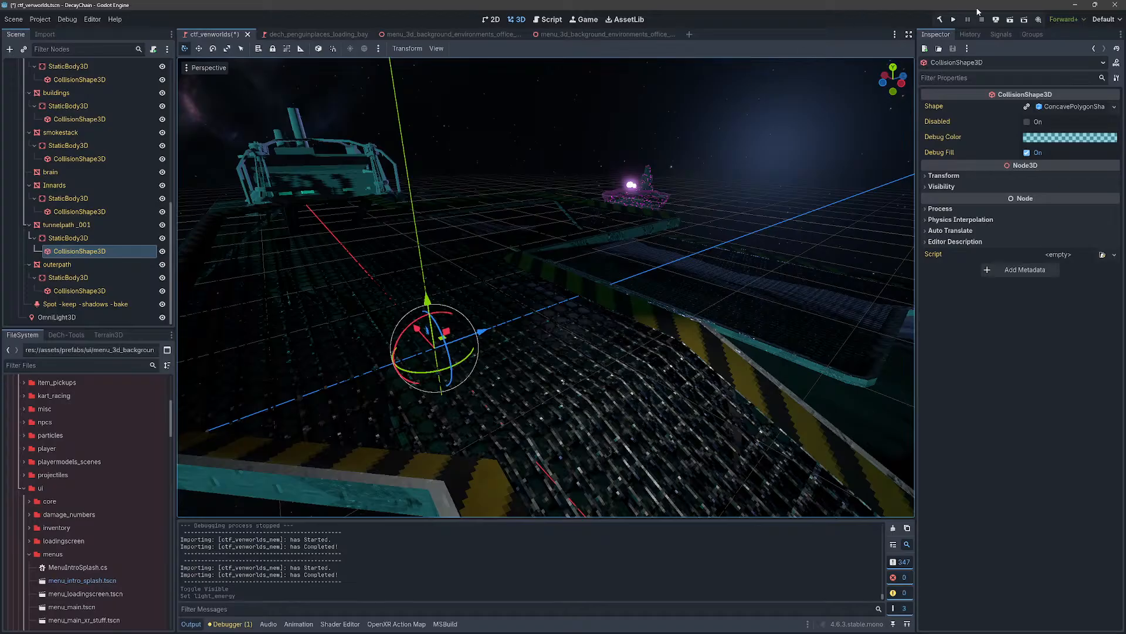
Step: Run the ctf_venworlds scene in regular mode and display the game full screen
click(1011, 19)
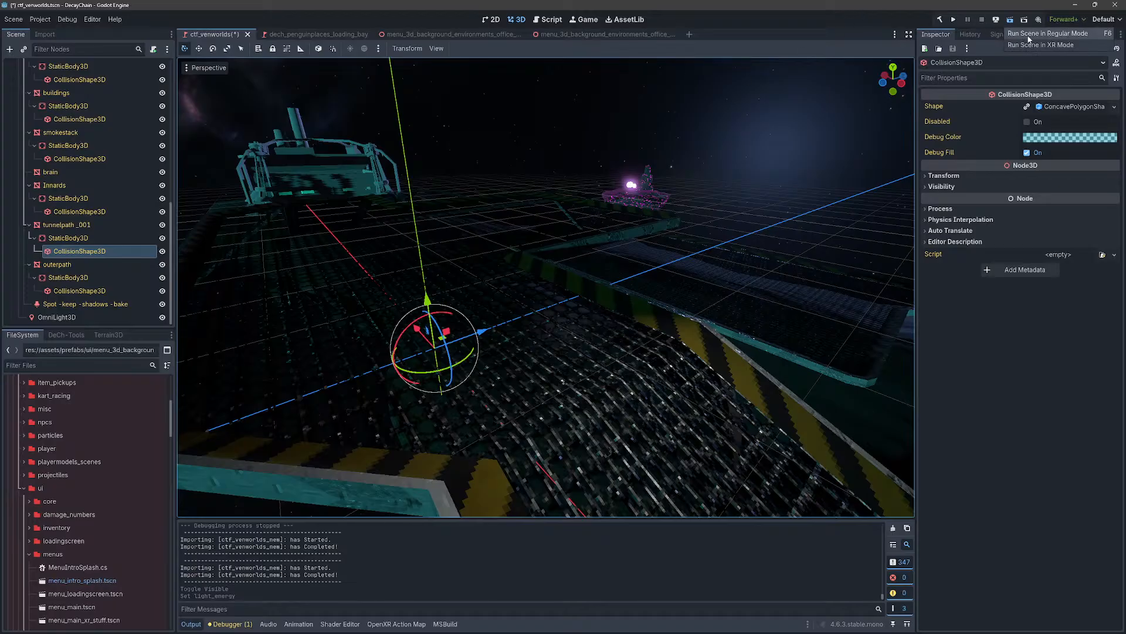
click(1028, 35)
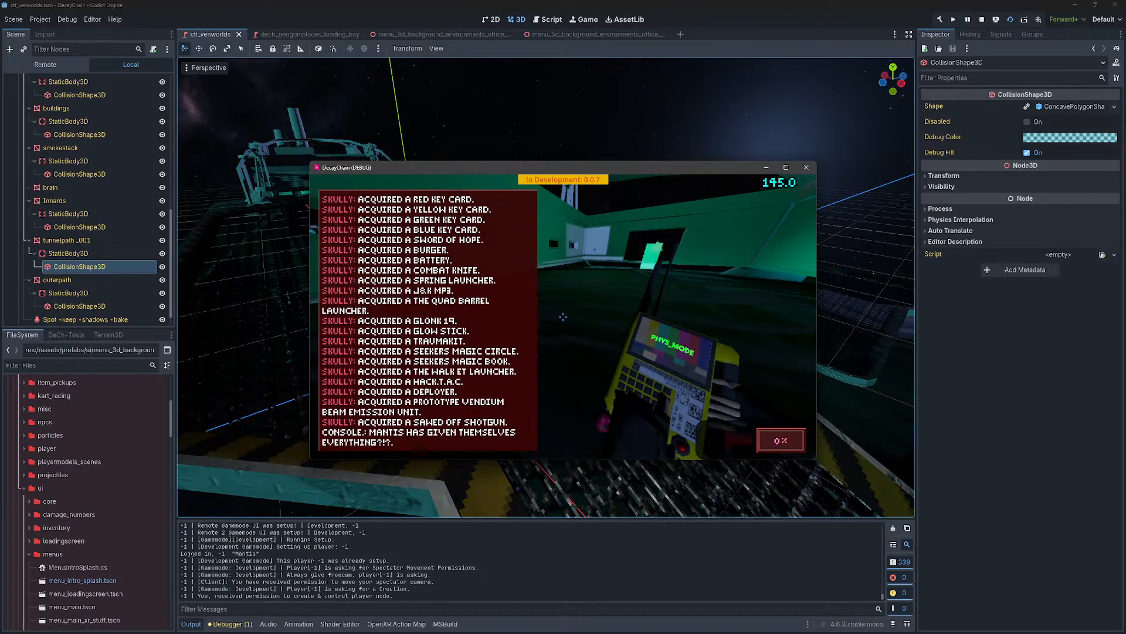
key(F11)
Step: Equip the first hotbar item, turn on the flashlight and walk out of the building towards the outer path
key(w)
scroll(563, 317, down, 1)
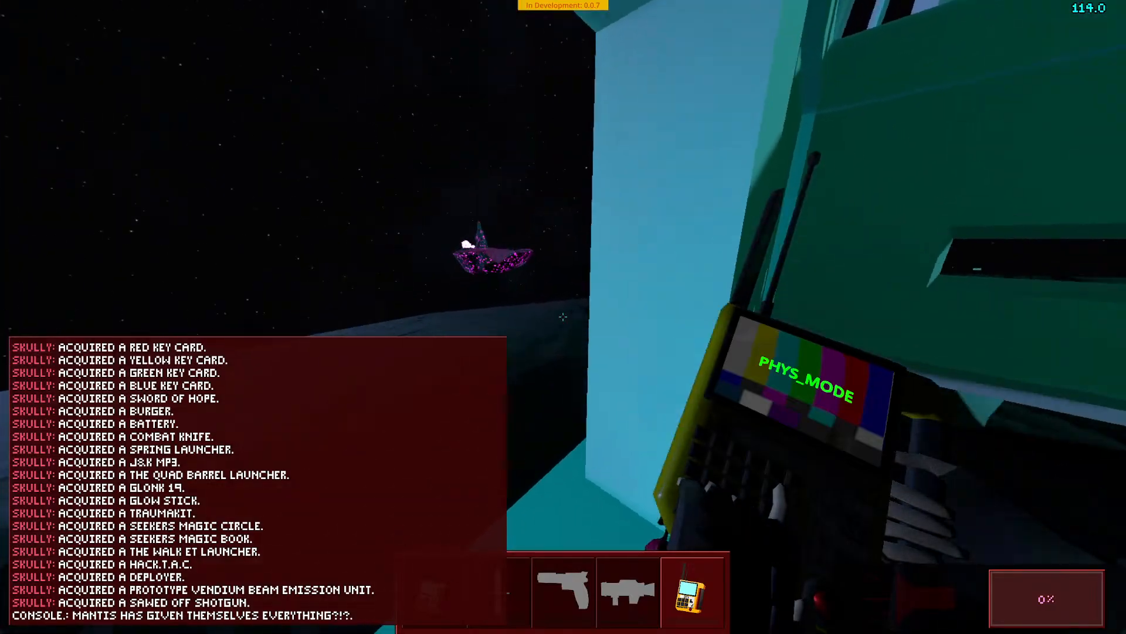
key(w)
key(1)
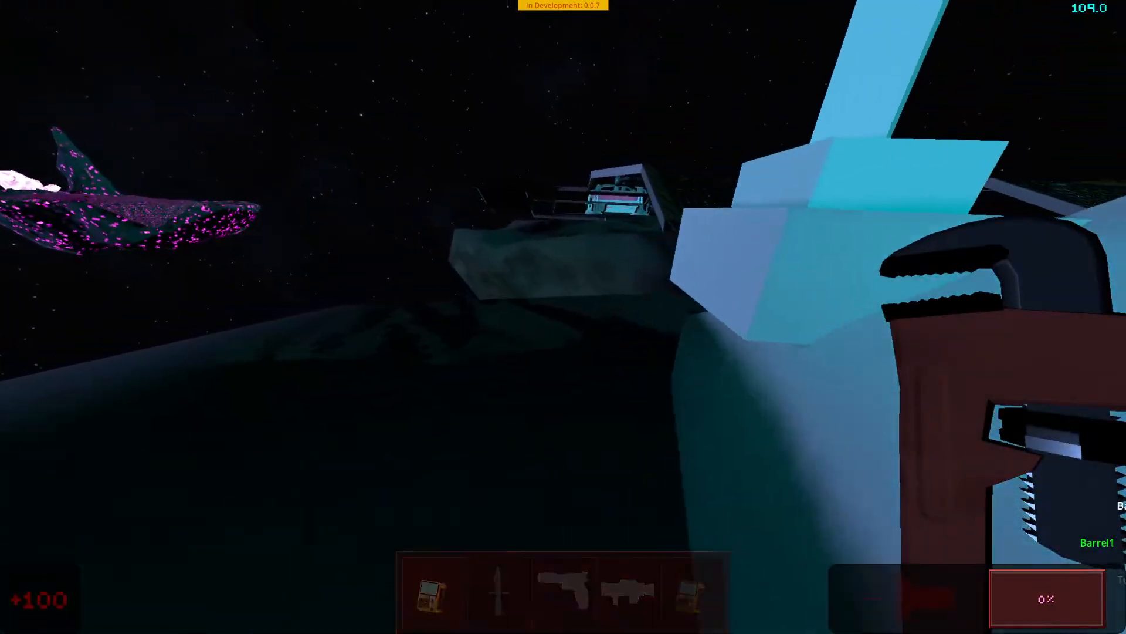
key(w)
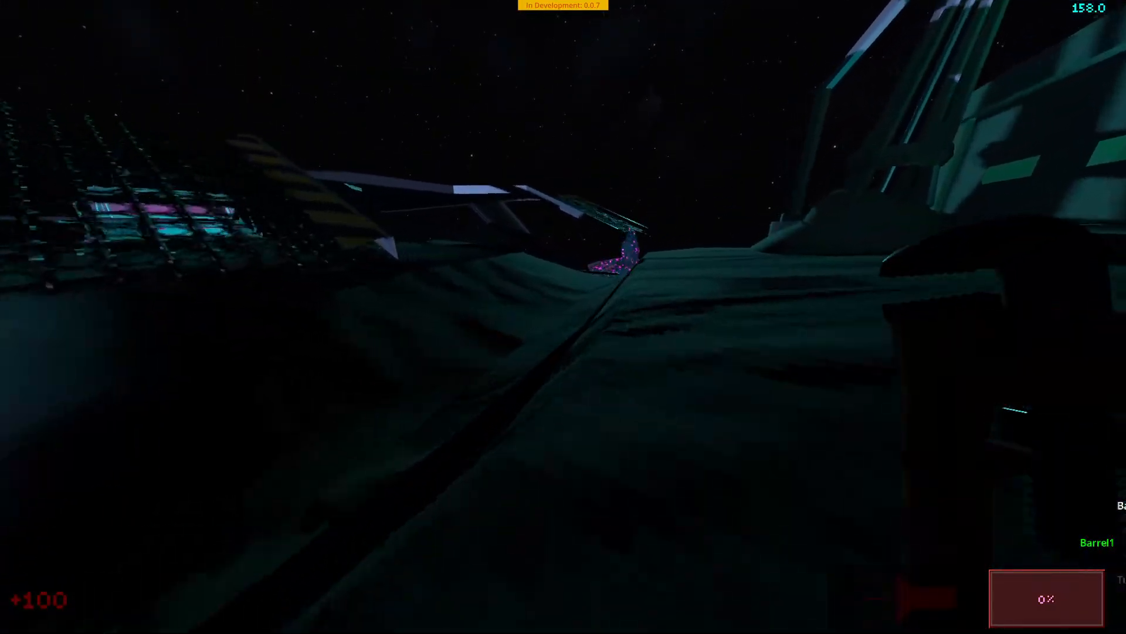
key(w)
key(f)
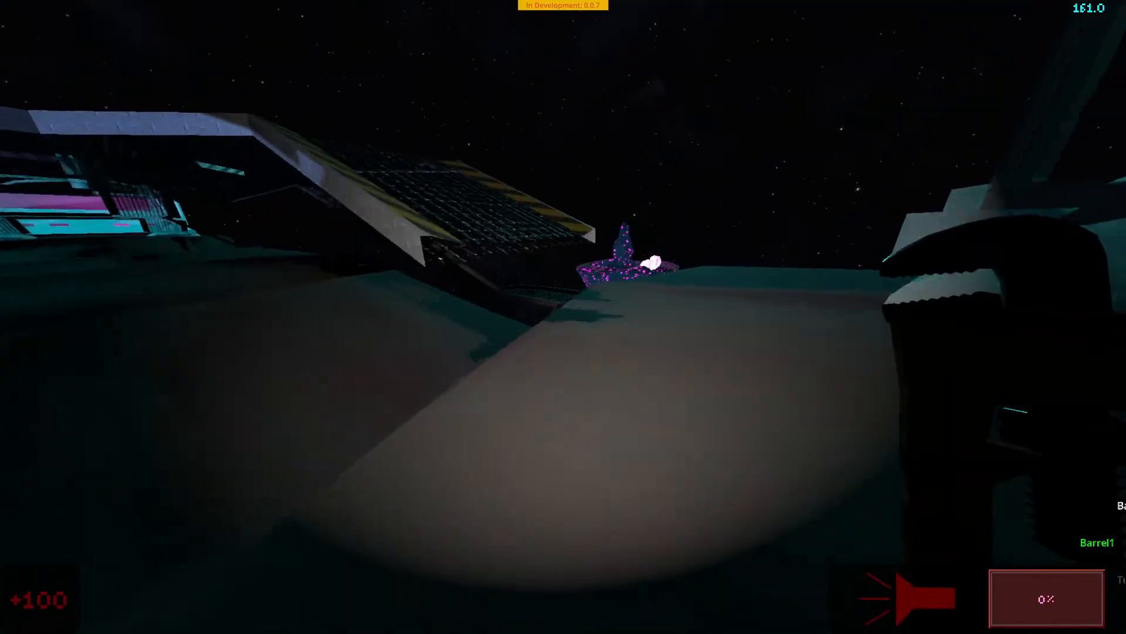
Step: Walk along the outer path's grated walkway and slopes to examine its lighting and hazard-striped edges in the game
key(w)
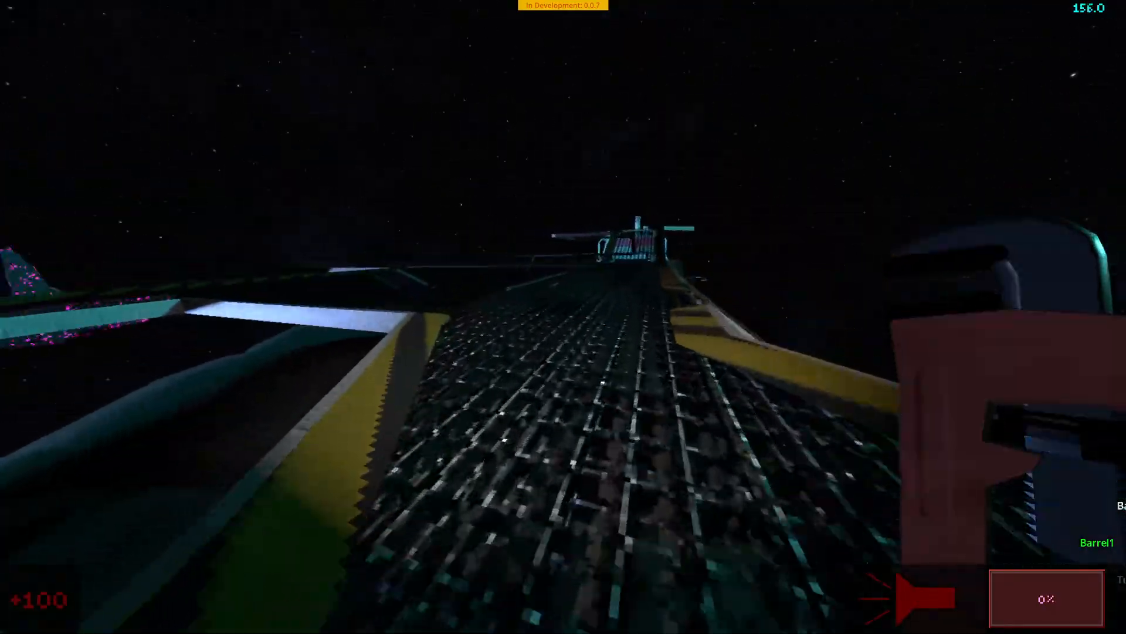
key(w)
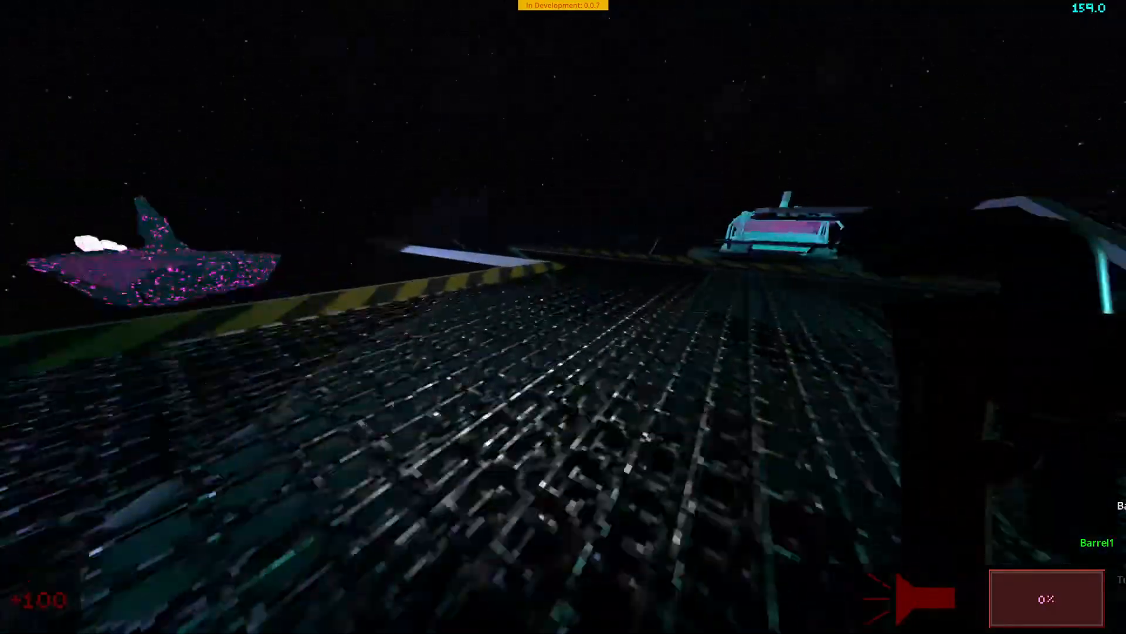
key(w)
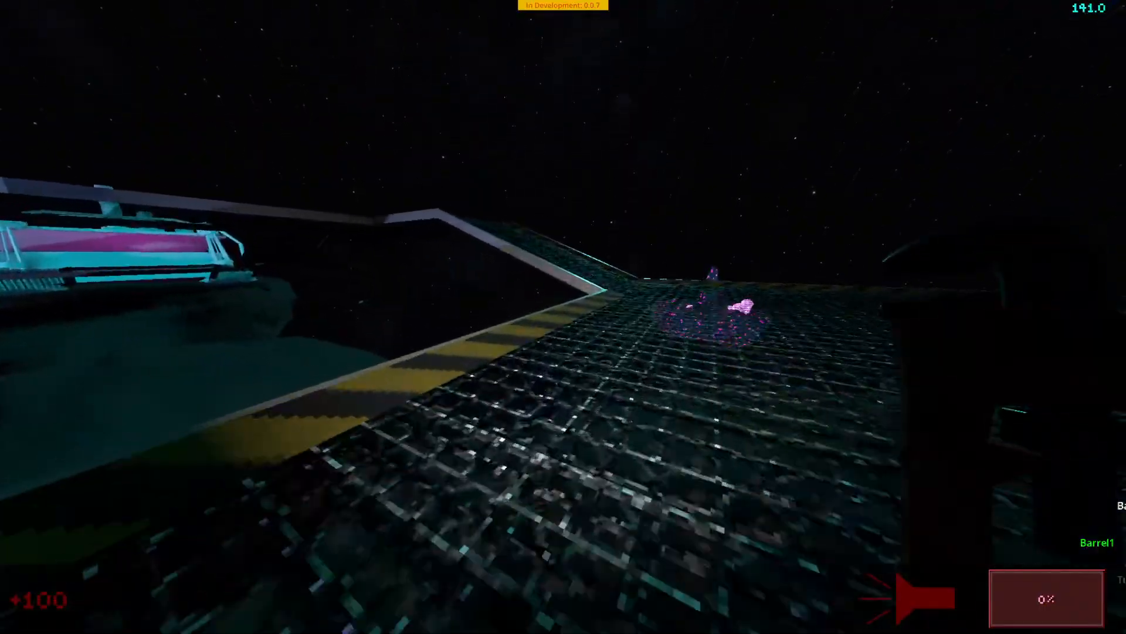
key(w)
key(w)
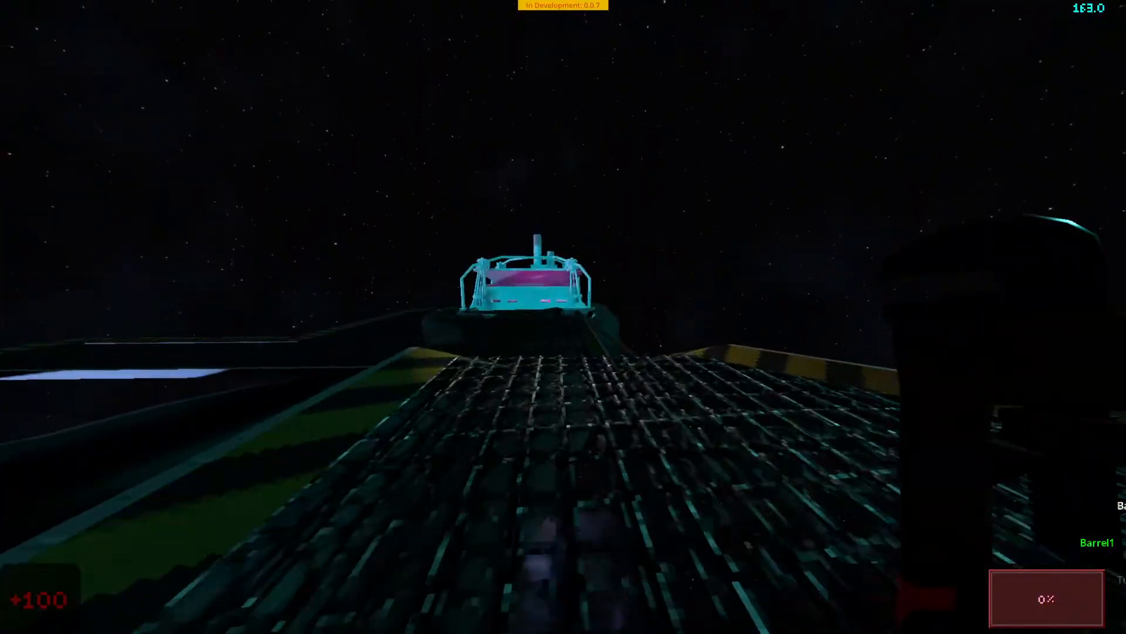
key(w)
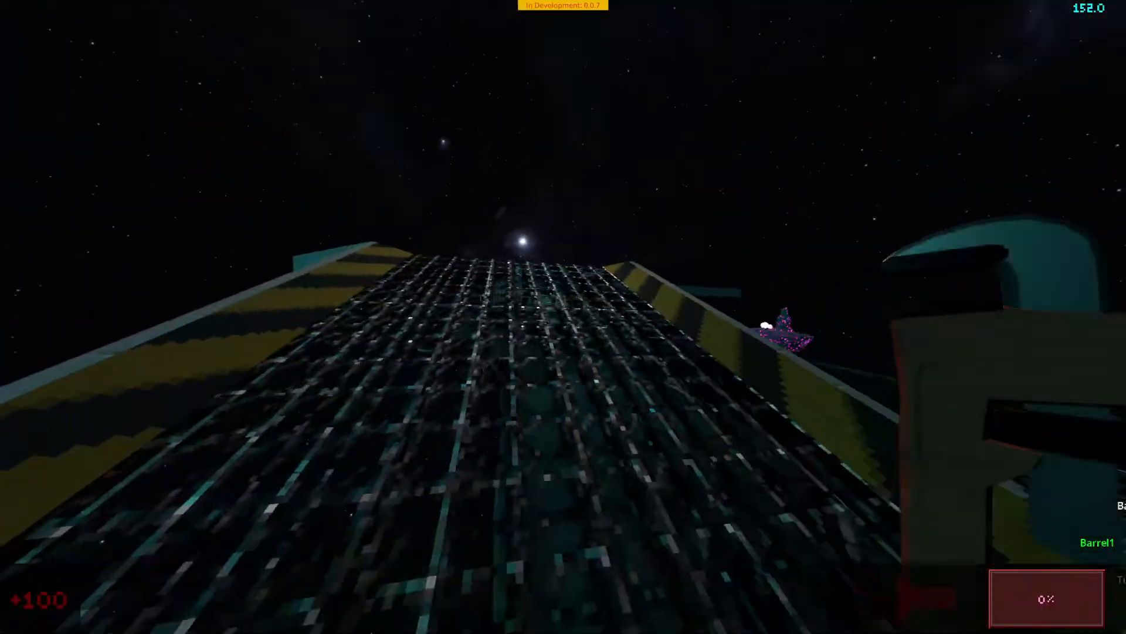
Step: Stop the running game and switch to Blender
key(super)
click(400, 589)
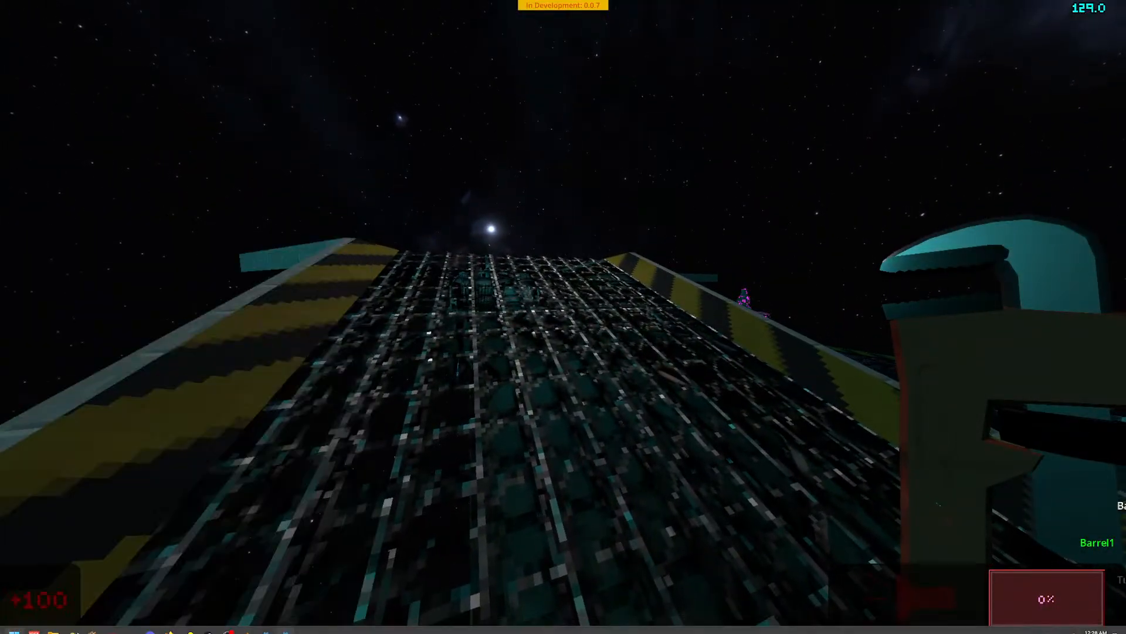
key(Escape)
key(F8)
click(245, 625)
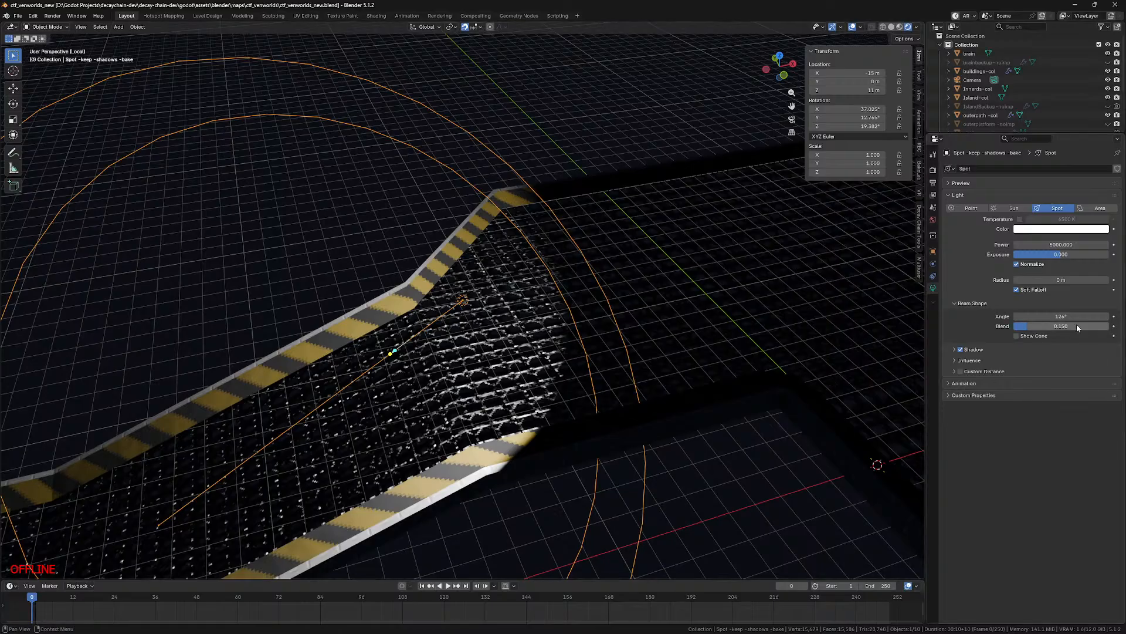
Step: Narrow the spot light's beam angle to 21.7° and check the reimported light on the walkway in Godot
drag(1074, 317, 906, 317)
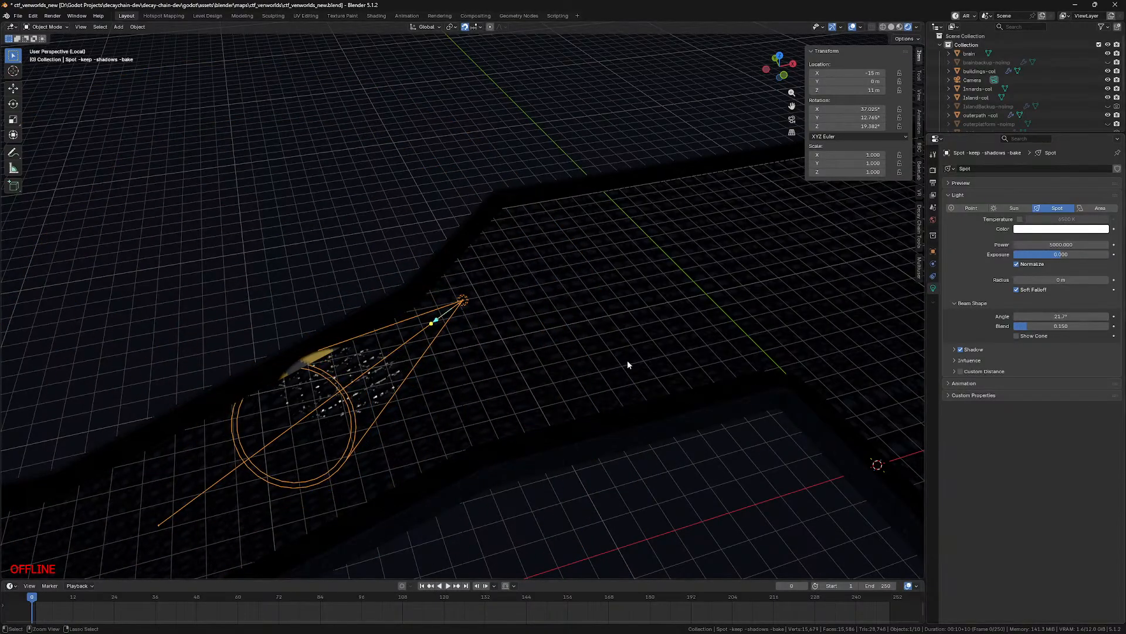
click(266, 625)
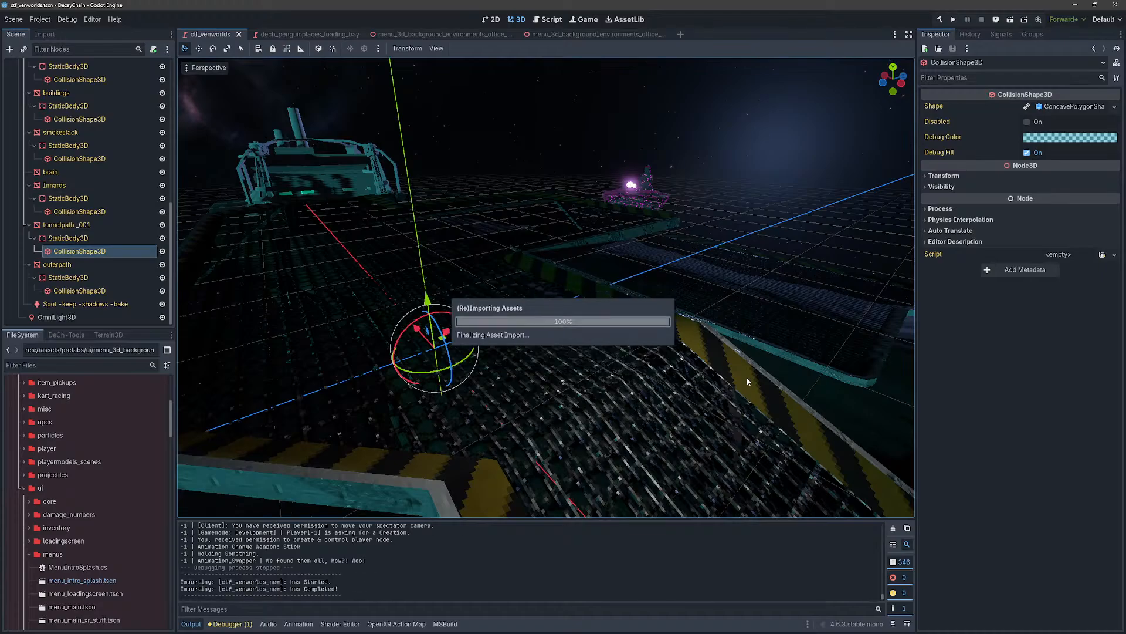
right_drag(764, 380, 761, 439)
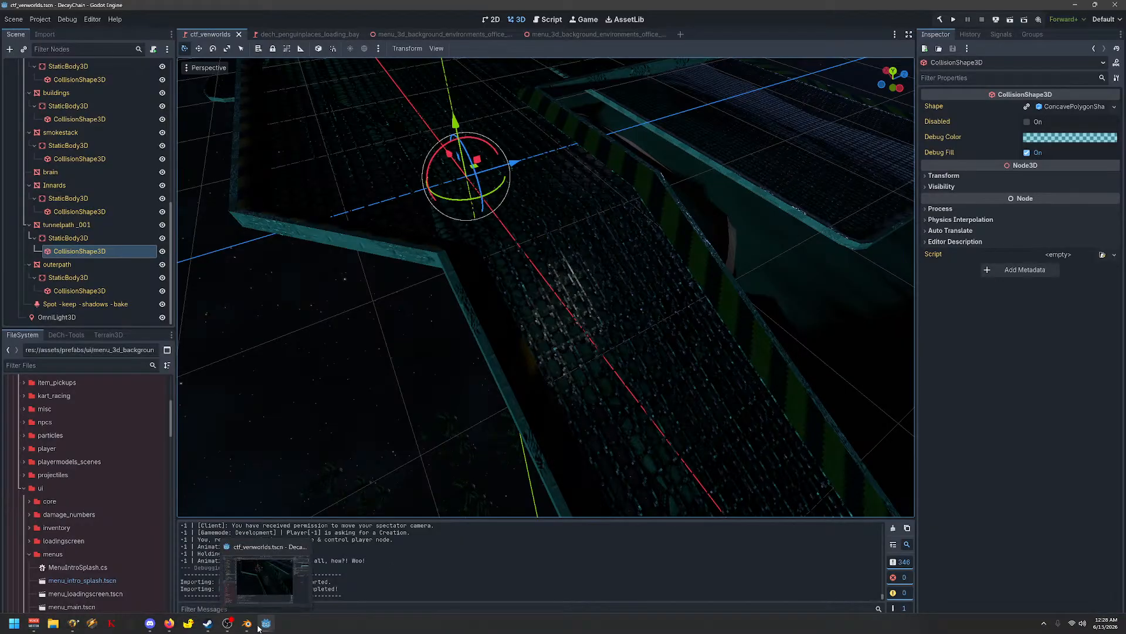
Step: Switch to Blender and widen the spot light's beam angle to 73.5°
click(249, 624)
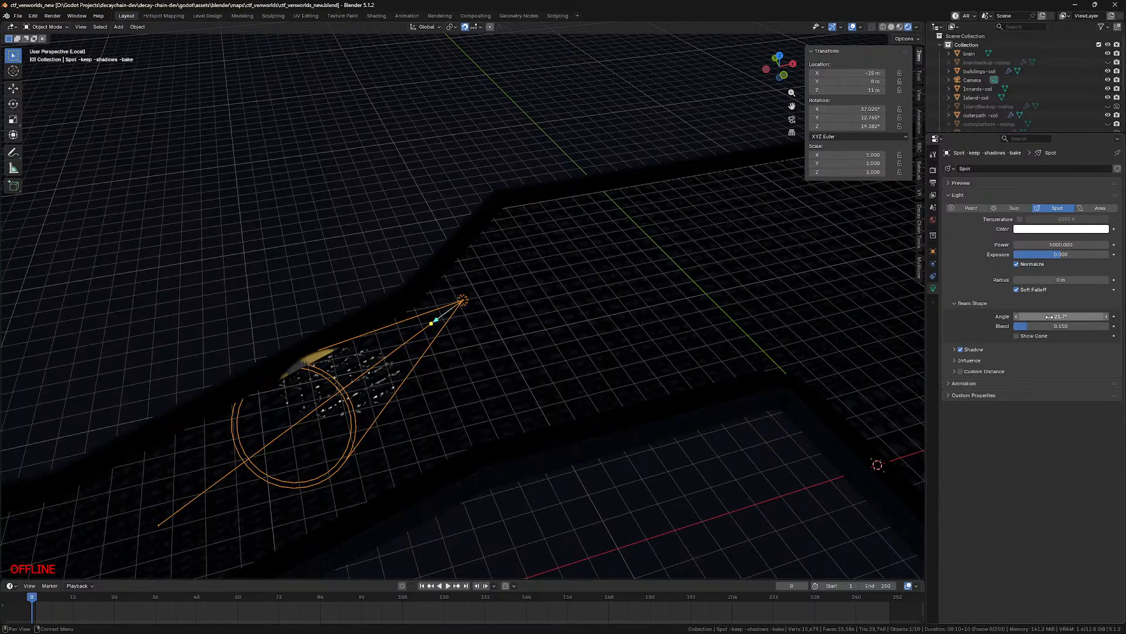
mouse_move(1061, 316)
mouse_down()
mouse_move(1112, 316)
mouse_move(1041, 317)
mouse_move(1124, 316)
mouse_move(1050, 317)
mouse_move(1115, 316)
mouse_move(1050, 317)
mouse_move(1103, 316)
mouse_move(1056, 316)
mouse_move(1069, 317)
mouse_up()
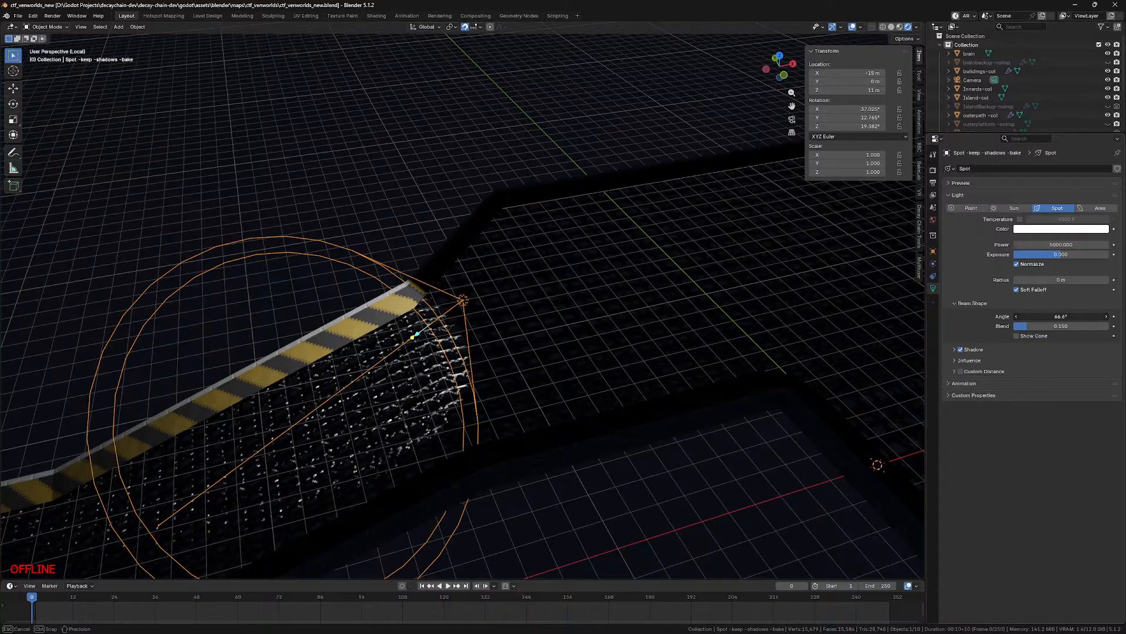
drag(1069, 316, 1074, 317)
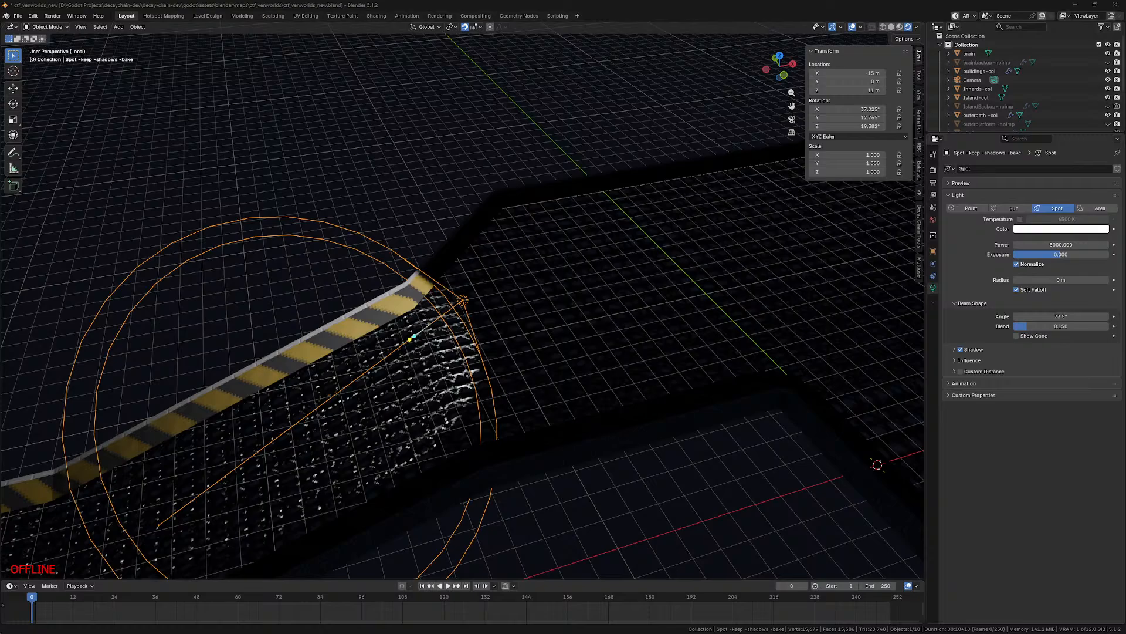
Step: View the walkway from above and delete the spot light over the slope
mouse_move(171, 627)
middle_drag(559, 321, 533, 319)
key(KP_7)
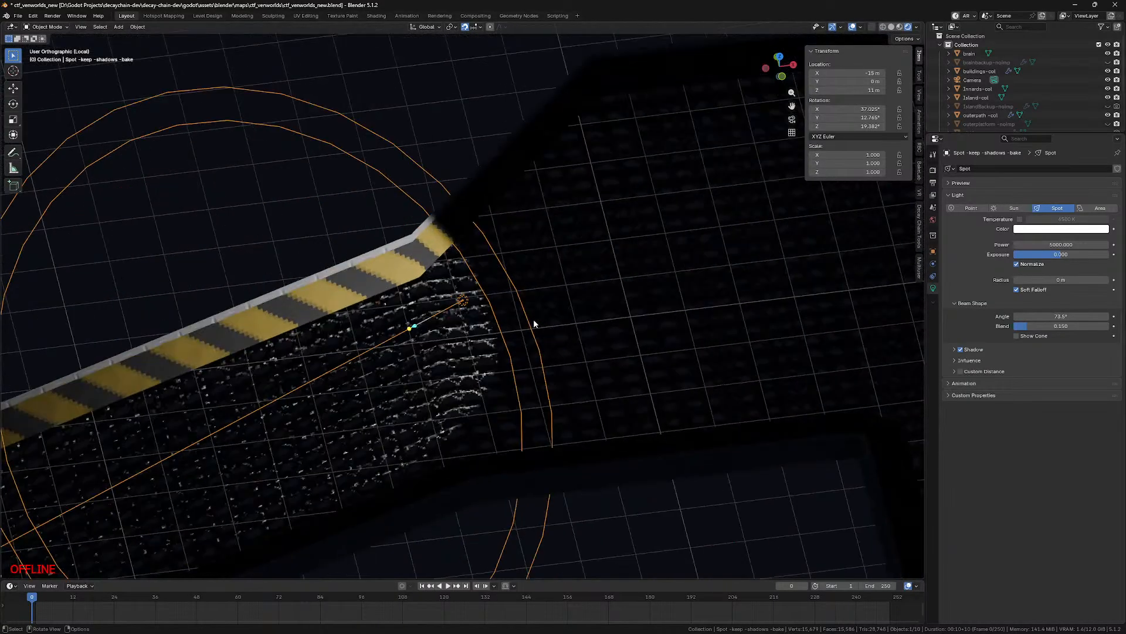
key(Delete)
Step: Switch to Godot and examine the outer path's walkway, side edge and surroundings from different angles
click(266, 625)
right_drag(457, 329, 562, 290)
scroll(546, 288, up, 4)
key(d)
key(s)
key(w)
key(s)
key(a)
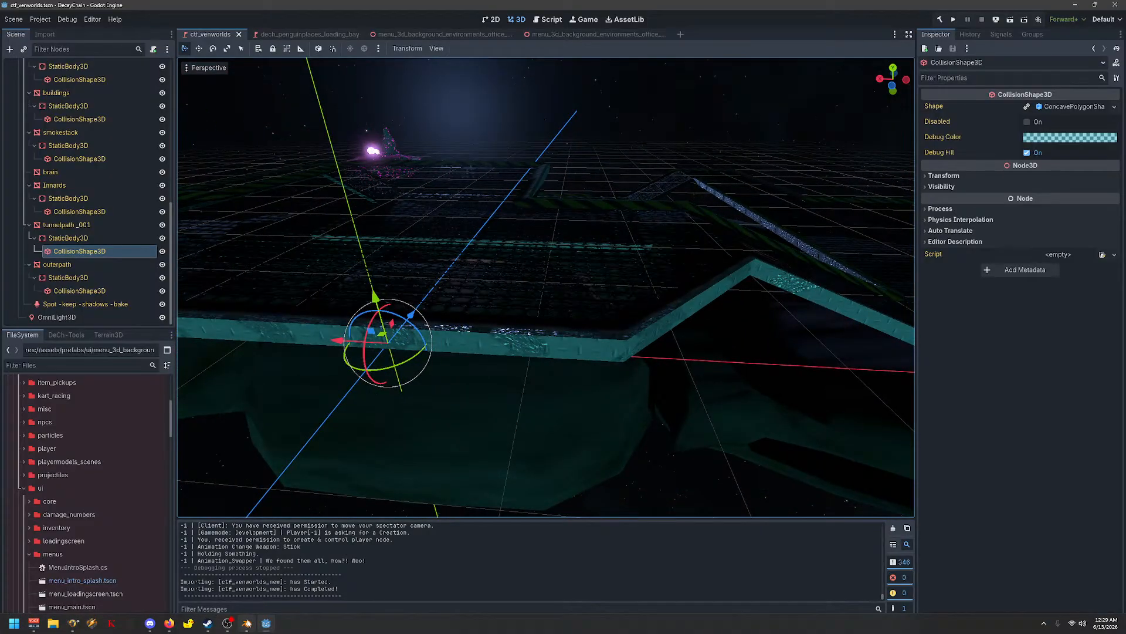
Step: Switch to Blender, undo the spot light's deletion and view the lit slope at an angle
click(247, 623)
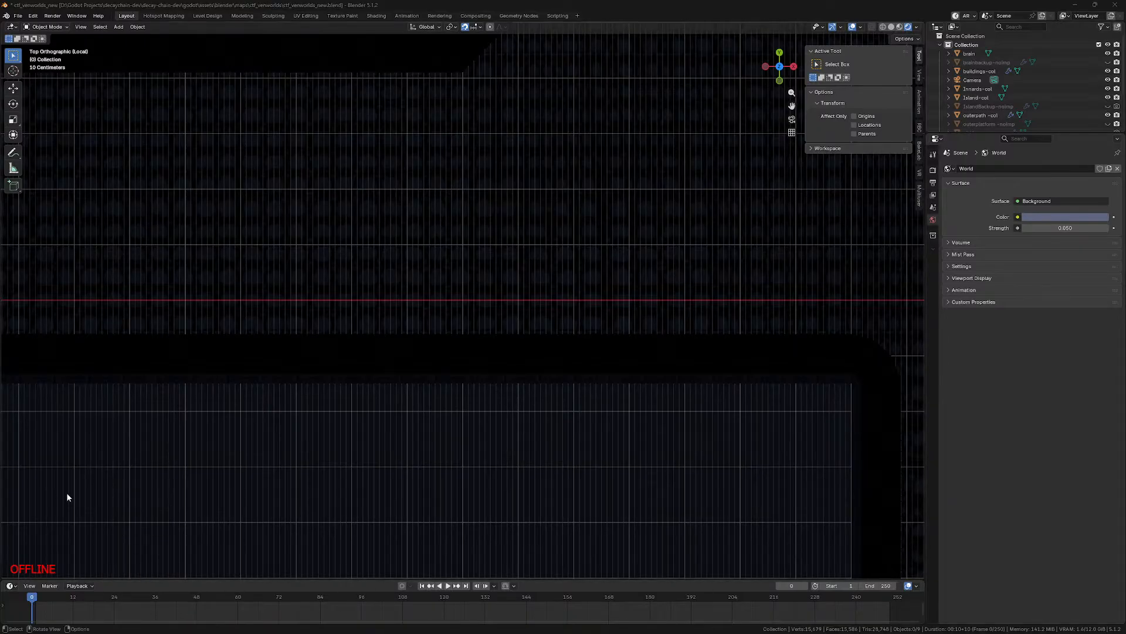
right_click(277, 455)
click(247, 624)
click(247, 625)
middle_drag(484, 354, 517, 275)
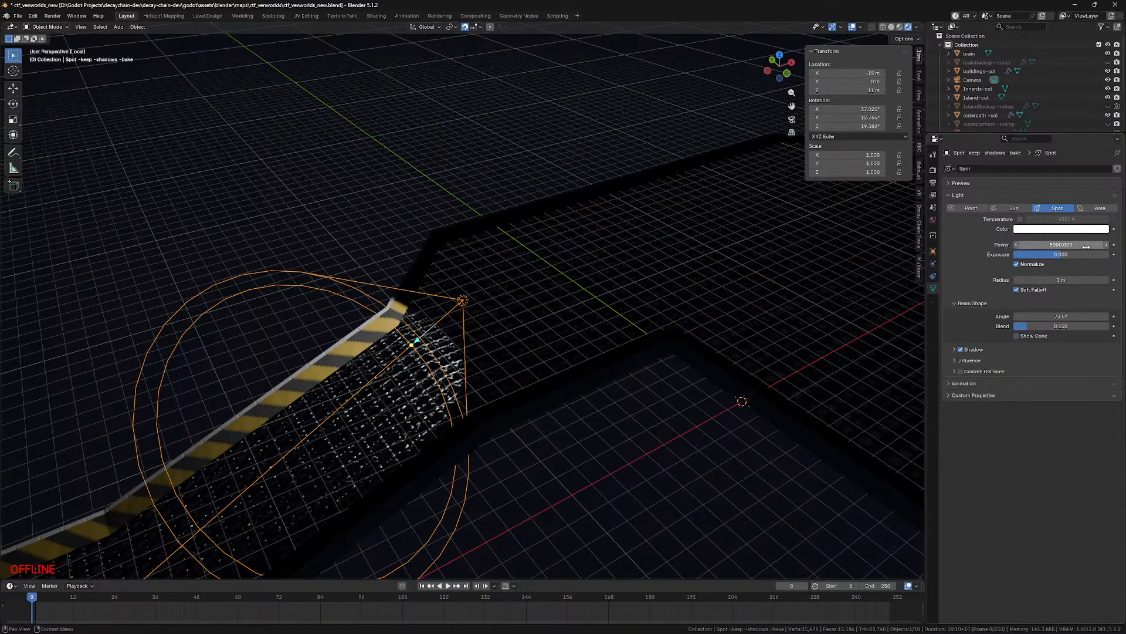
Step: Adjust the spot light's power, set its blend to 1.000 and widen its beam angle to 165°
drag(1062, 244, 1032, 279)
drag(1044, 323, 1106, 323)
drag(1068, 254, 1021, 254)
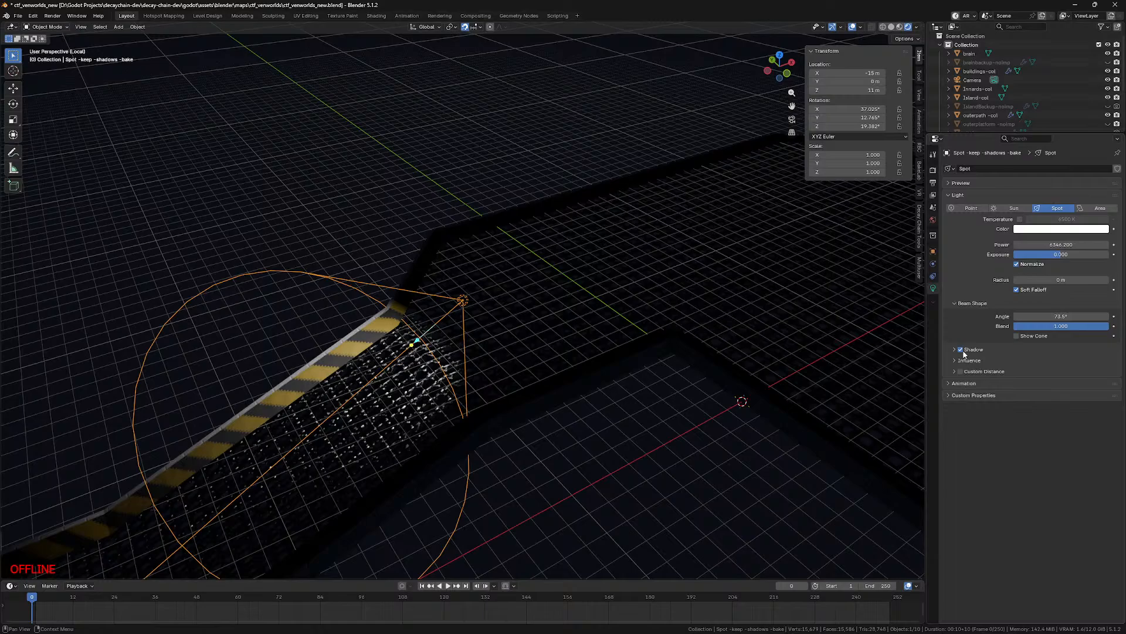
drag(1058, 326, 1109, 317)
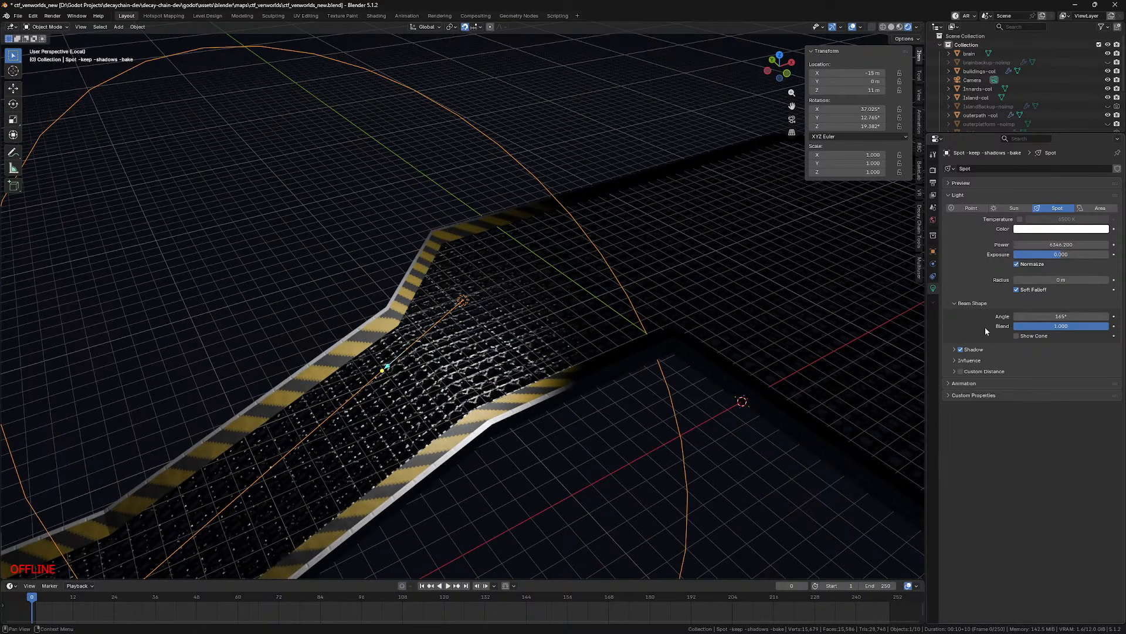
Step: Delete the spot light over the walkway and save the ctf_venworlds_new.blend file
key(Delete)
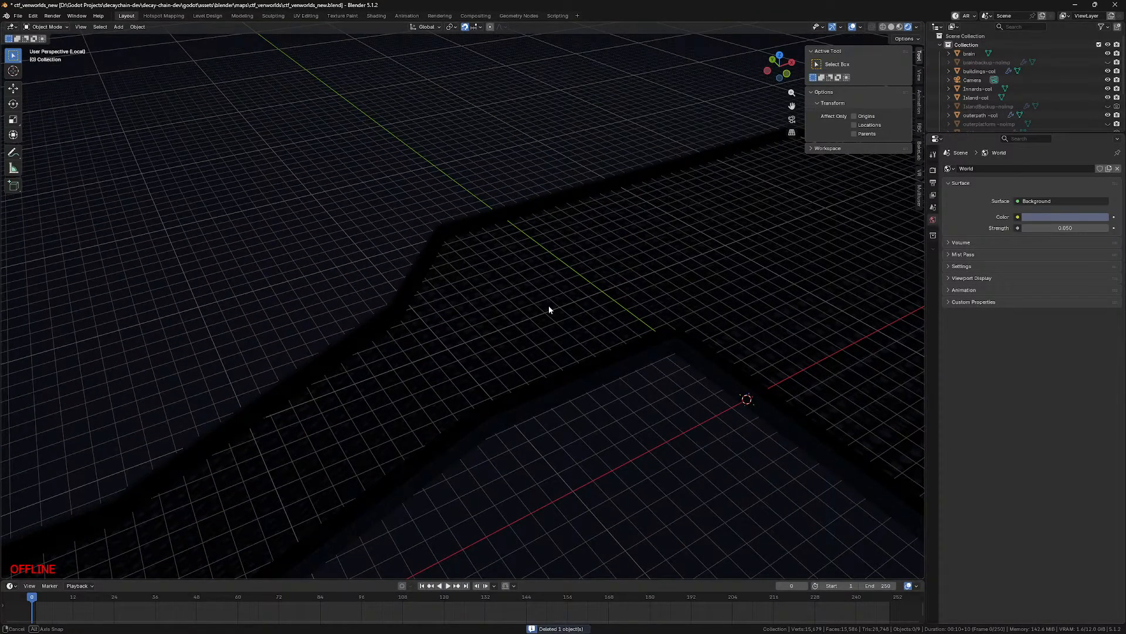
middle_drag(549, 309, 524, 298)
key(ctrl+s)
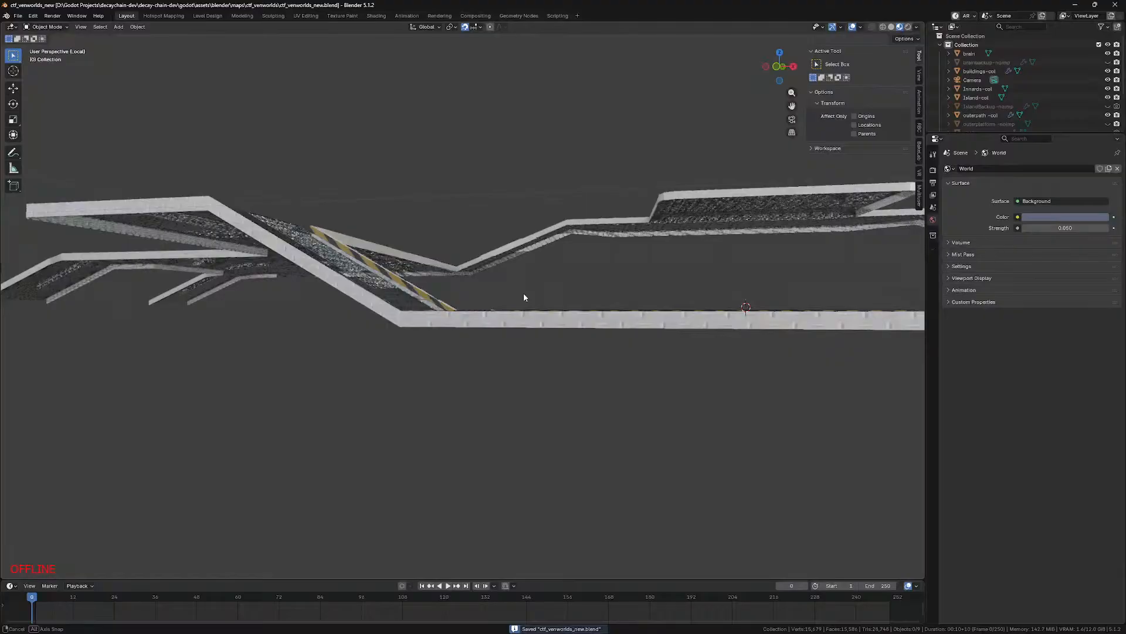
middle_drag(524, 298, 586, 328)
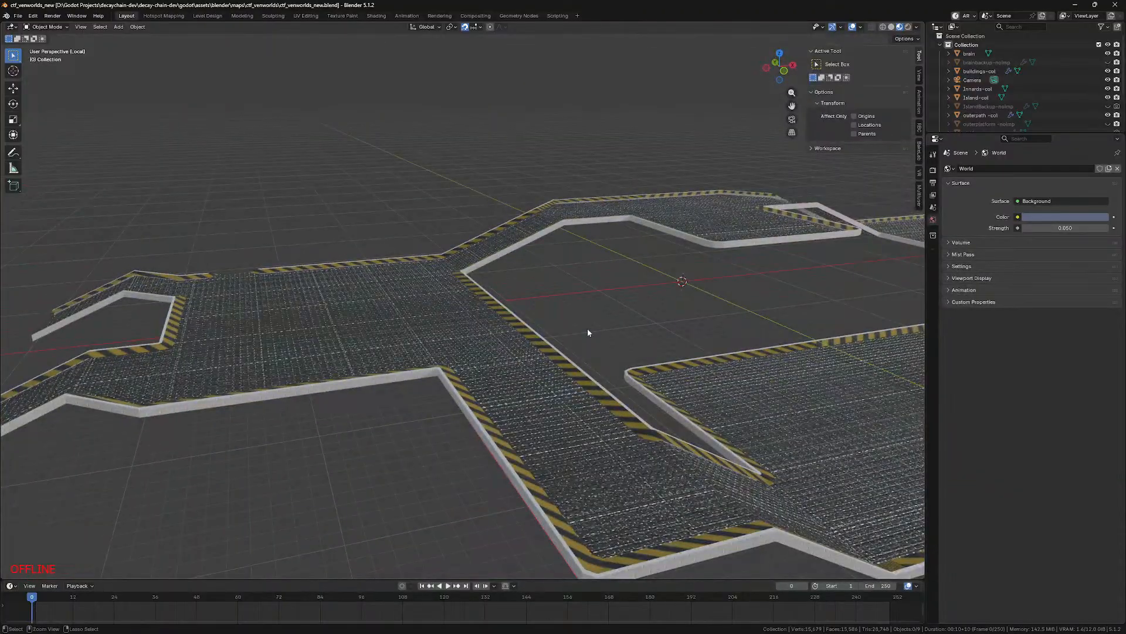
Step: Switch to Godot Engine, set the Sun-keep -shadows -bake light's energy to about 13.747 and make the light visible
click(265, 623)
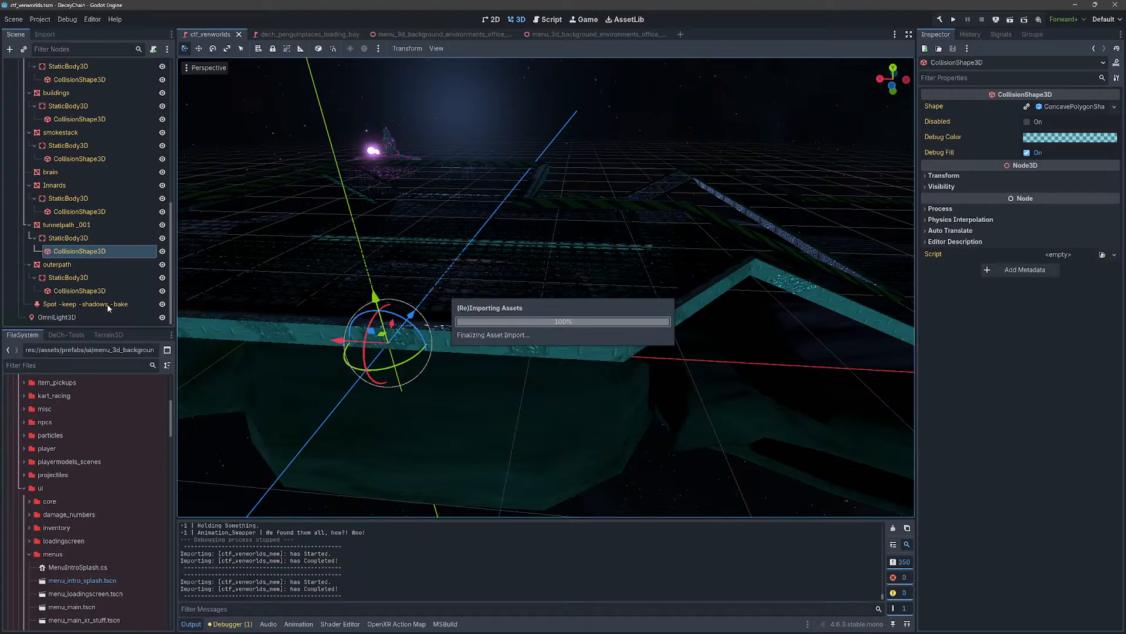
click(82, 251)
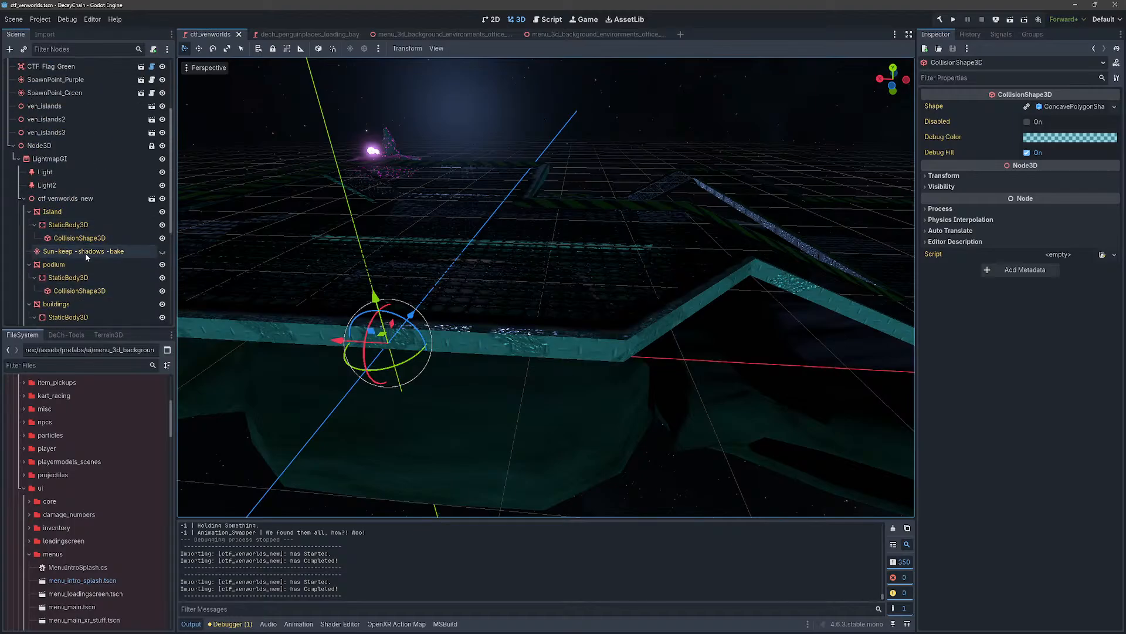
click(971, 144)
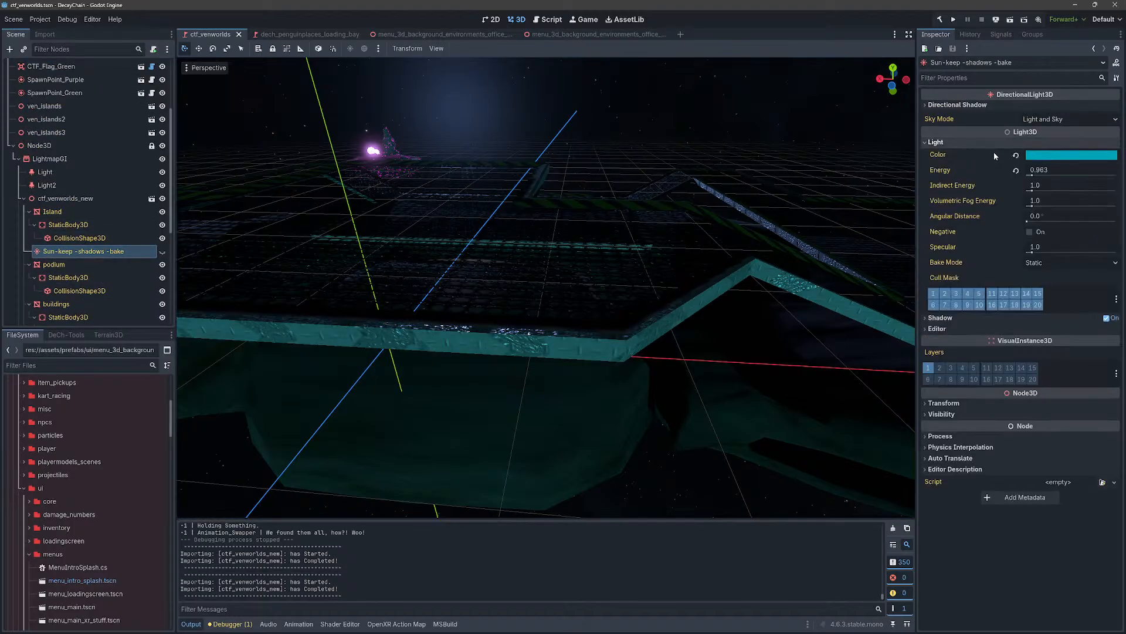
drag(1031, 175, 1104, 175)
right_drag(793, 193, 305, 329)
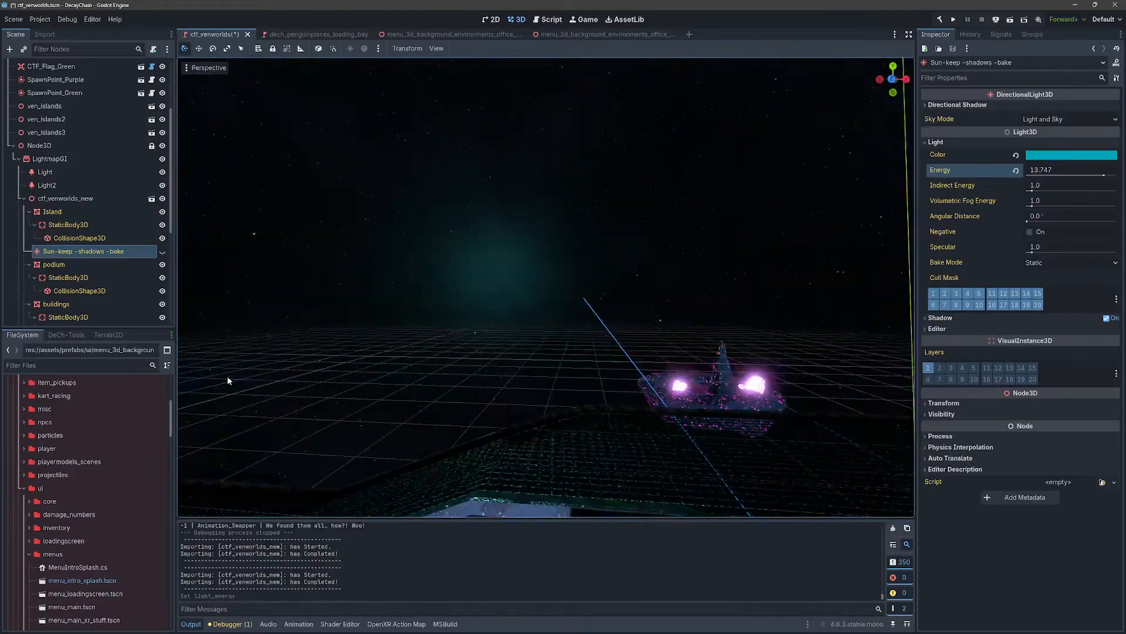
click(162, 251)
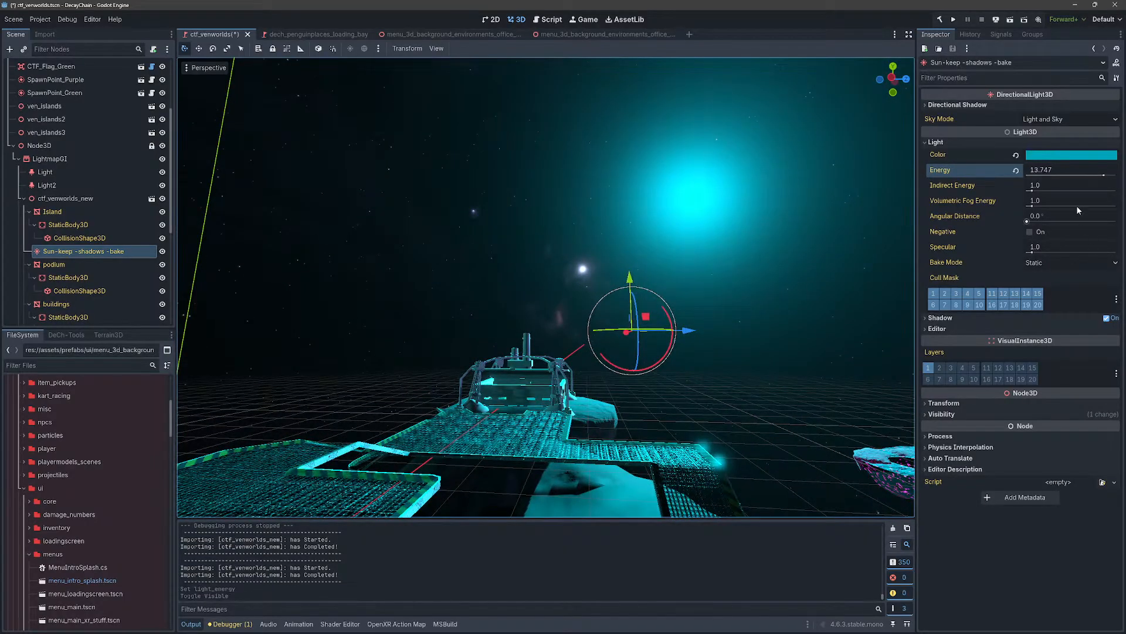
Step: Reduce the sun light's energy to about 3.279, judging the brightness on the platforms
drag(1092, 176, 1061, 175)
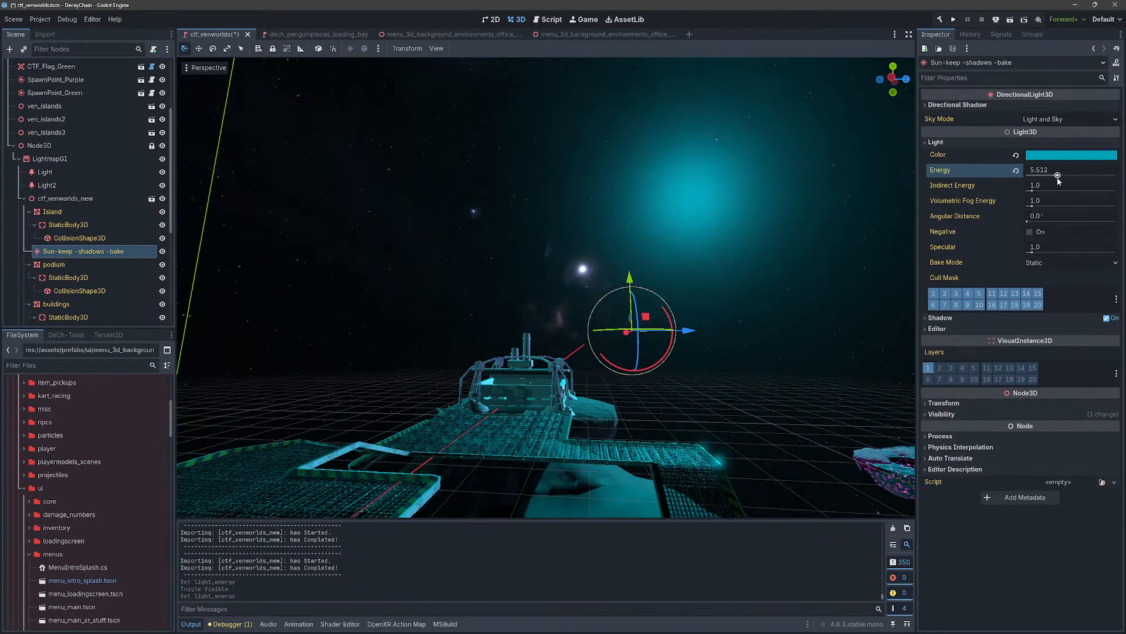
right_drag(845, 252, 825, 328)
right_drag(850, 276, 687, 270)
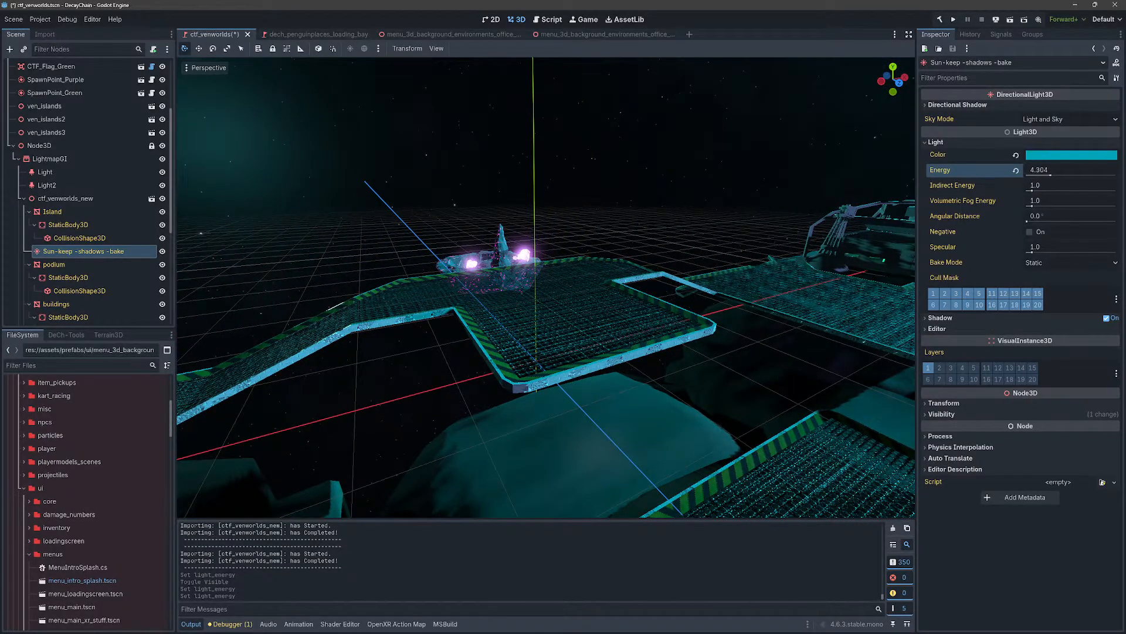
right_drag(545, 328, 458, 392)
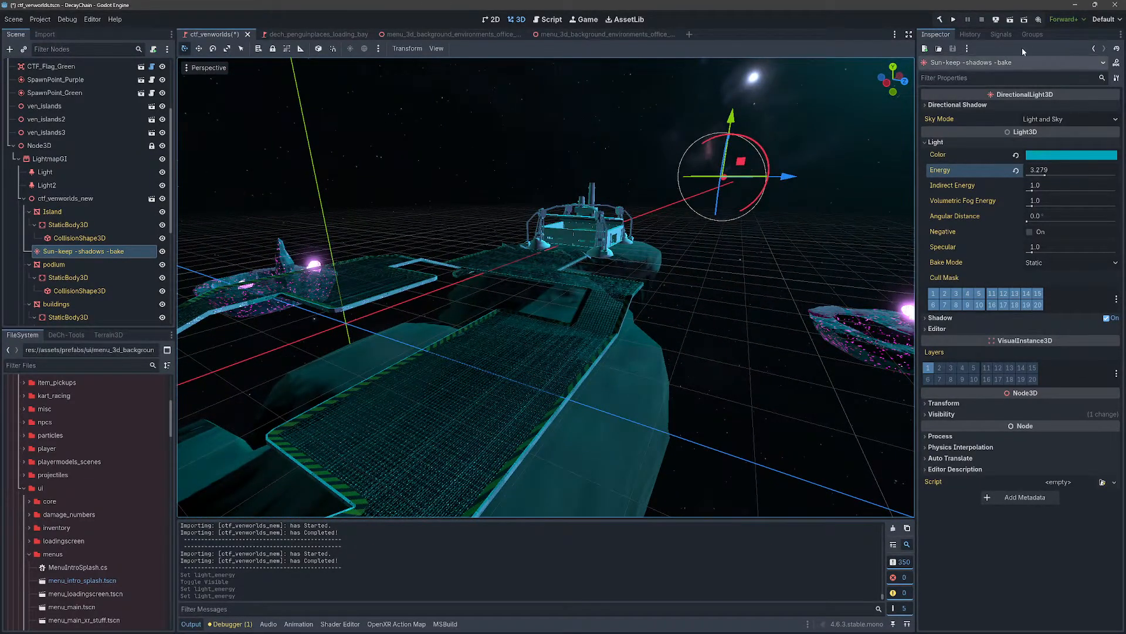
Step: Set the WorldEnvironment's glow intensity to 8.0 and glow strength to 0.8
click(731, 307)
scroll(88, 176, up, 3)
click(54, 79)
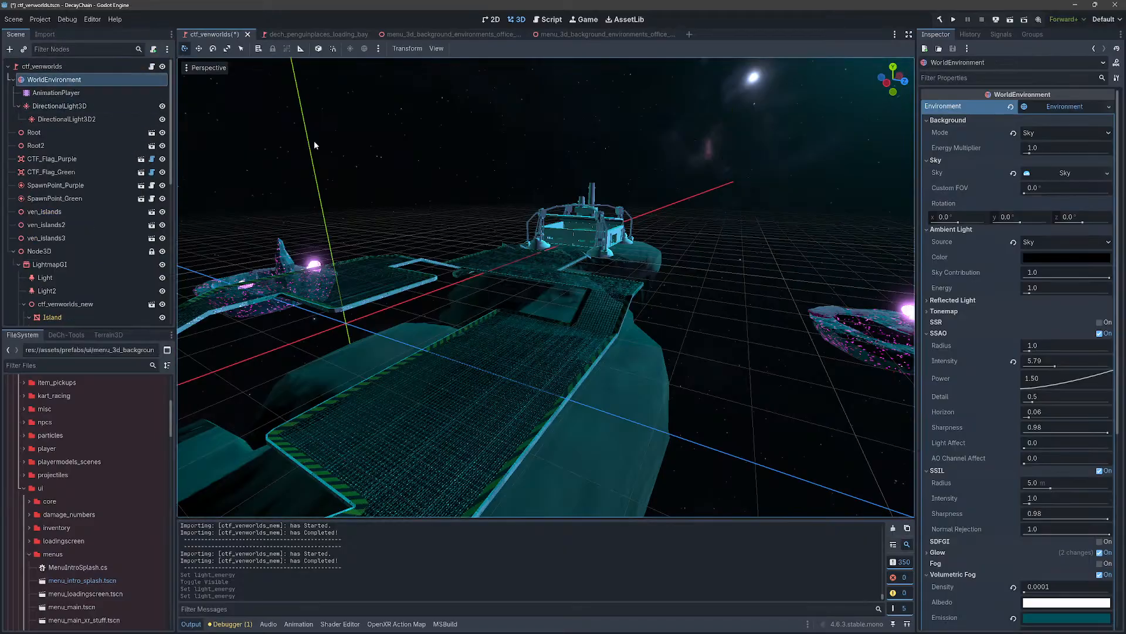
click(939, 332)
click(939, 345)
click(938, 366)
drag(1050, 412, 1111, 409)
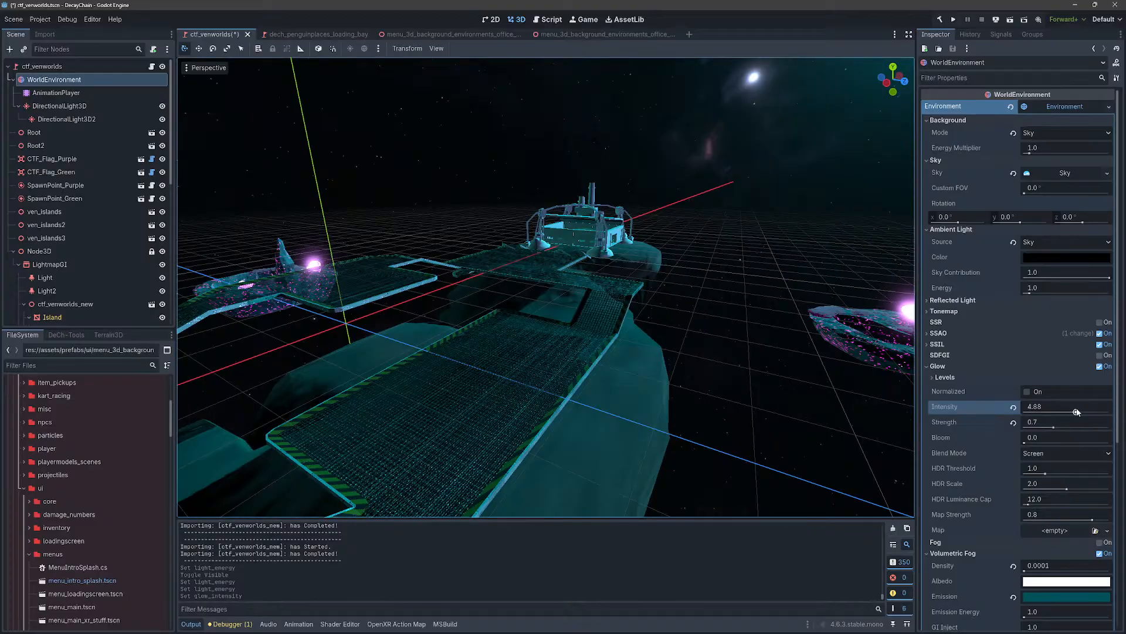
drag(1054, 430, 1111, 411)
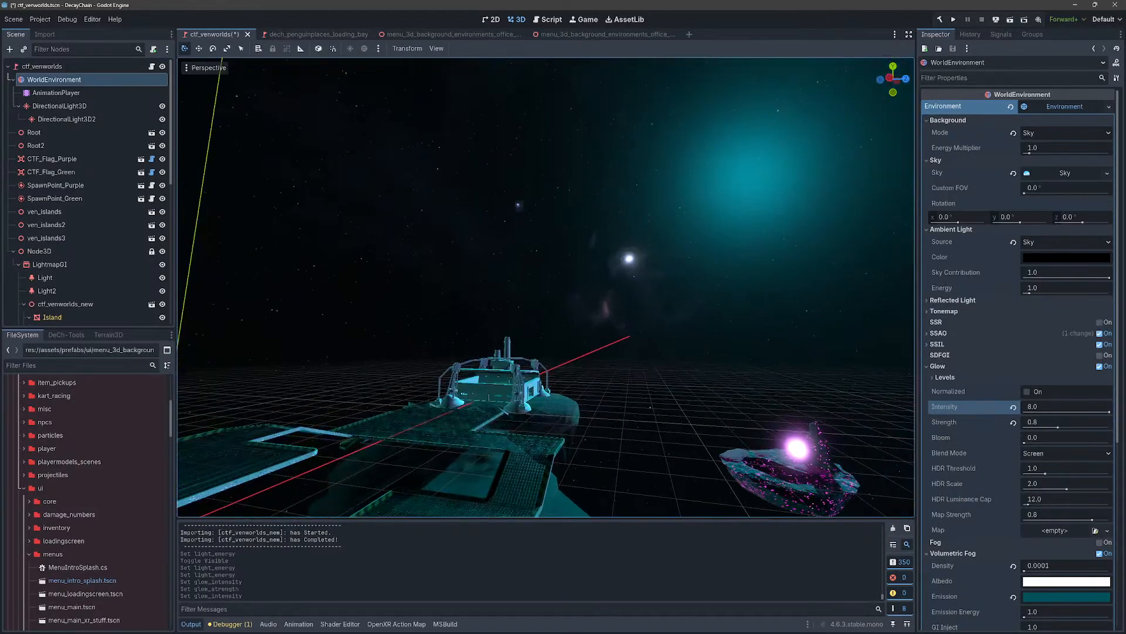
Step: Try a glow strength of 0.0 and undo the recent glow strength and intensity changes
right_drag(828, 371, 787, 416)
drag(1054, 435, 1024, 427)
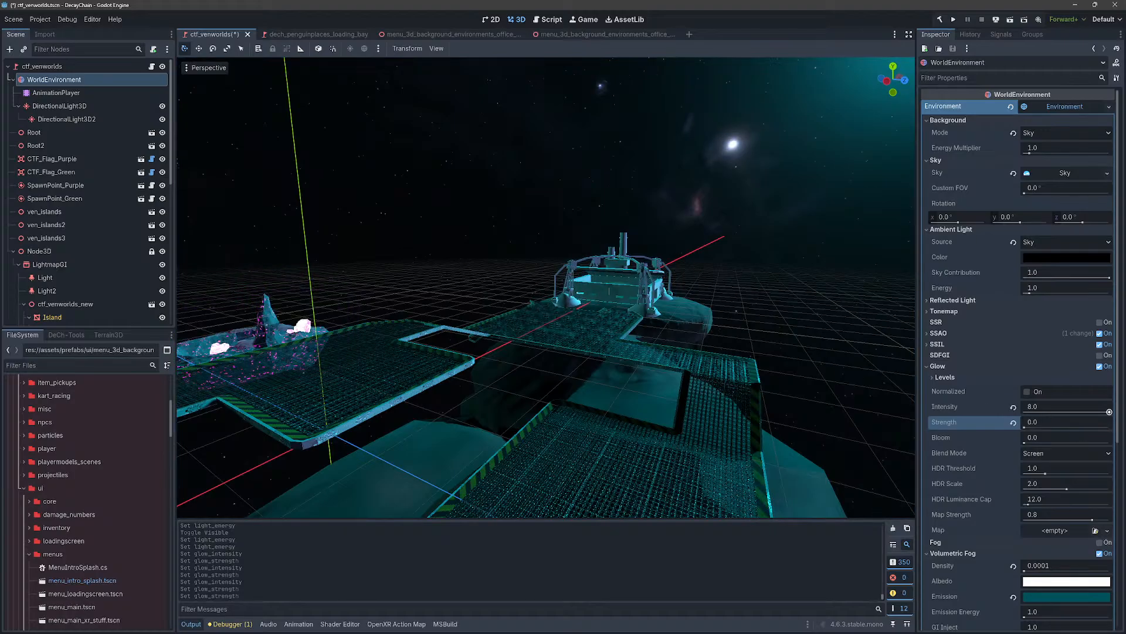
key(ctrl+z)
key(ctrl+z)
key(ctrl+z)
key(ctrl+z)
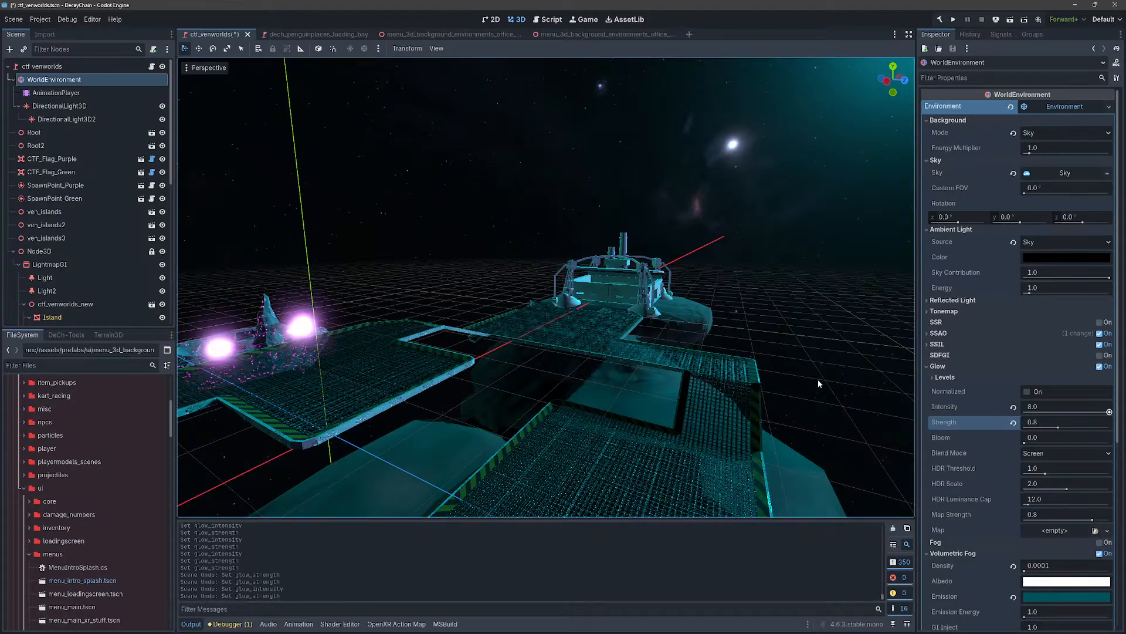
key(ctrl+z)
Step: Set the glow strength to 0.52 and the glow intensity to 7.76, and save the scene
drag(1059, 427, 1095, 411)
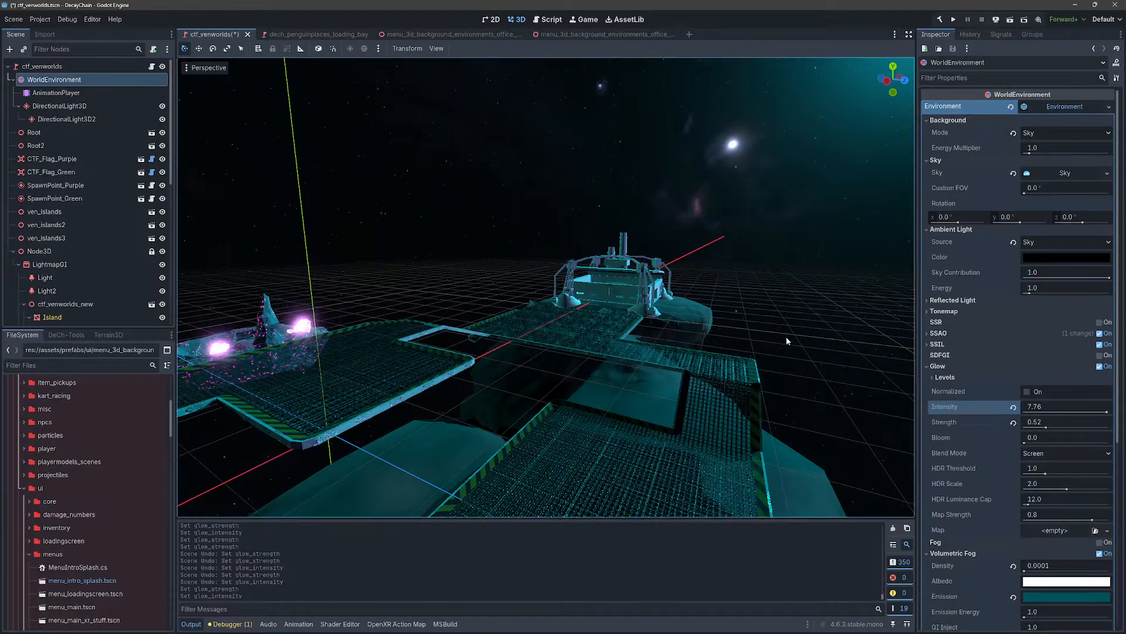
key(ctrl+s)
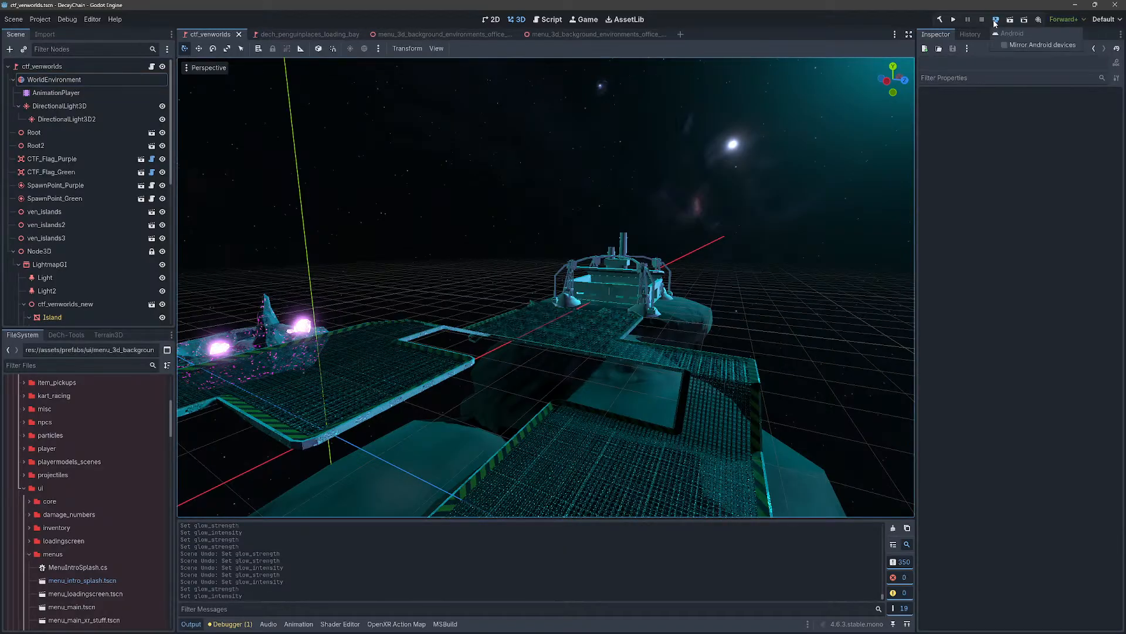
Step: Run the game and walk out of the building toward the platforms to examine the map's lighting
click(1024, 34)
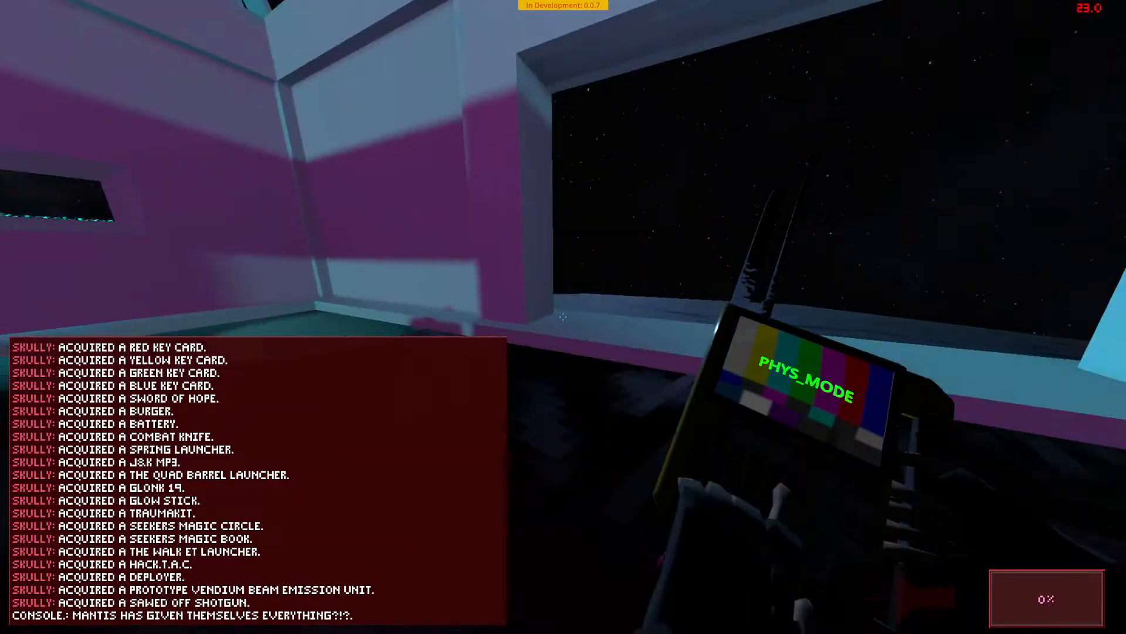
key(w)
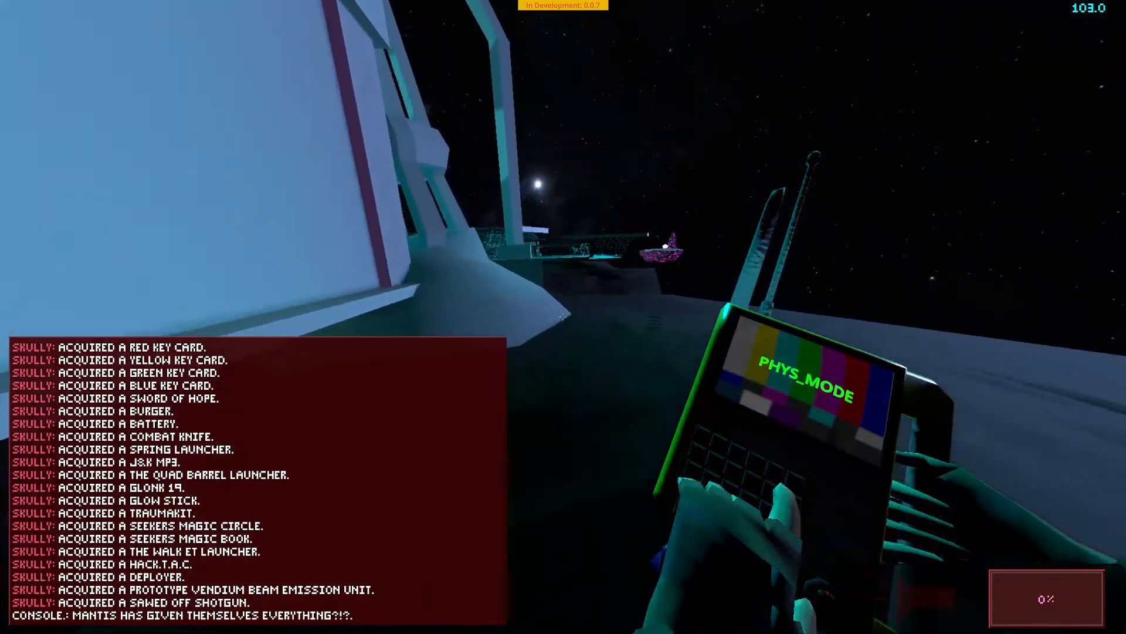
key(w)
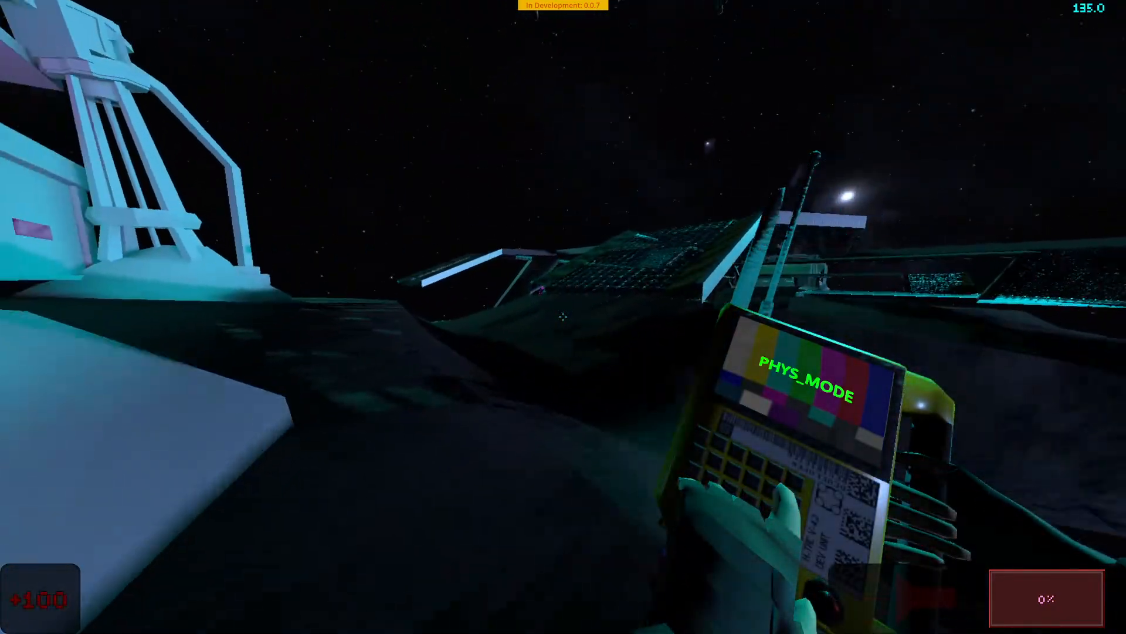
key(w)
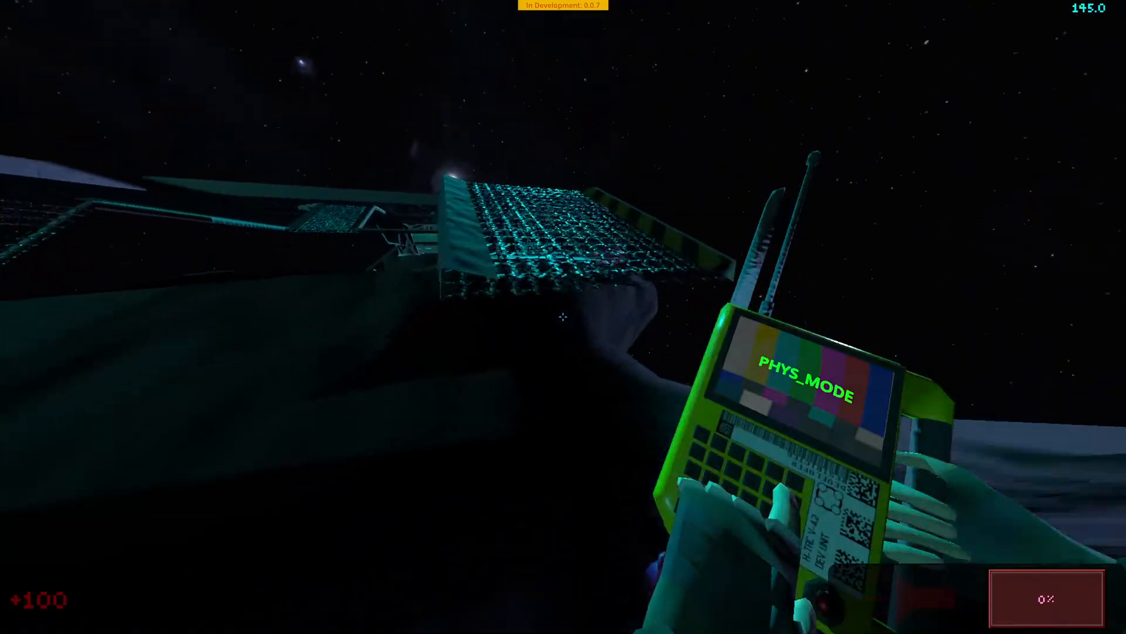
key(w)
Step: Turn on the flashlight and walk along the grated platforms to examine their edges and striped borders up close
key(f)
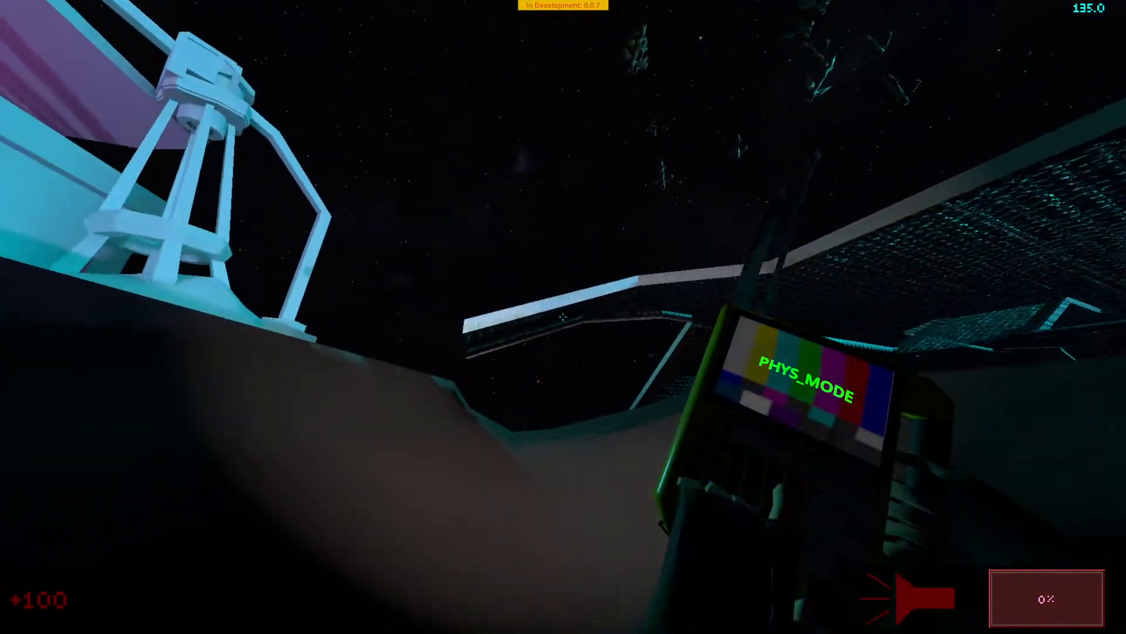
key(w)
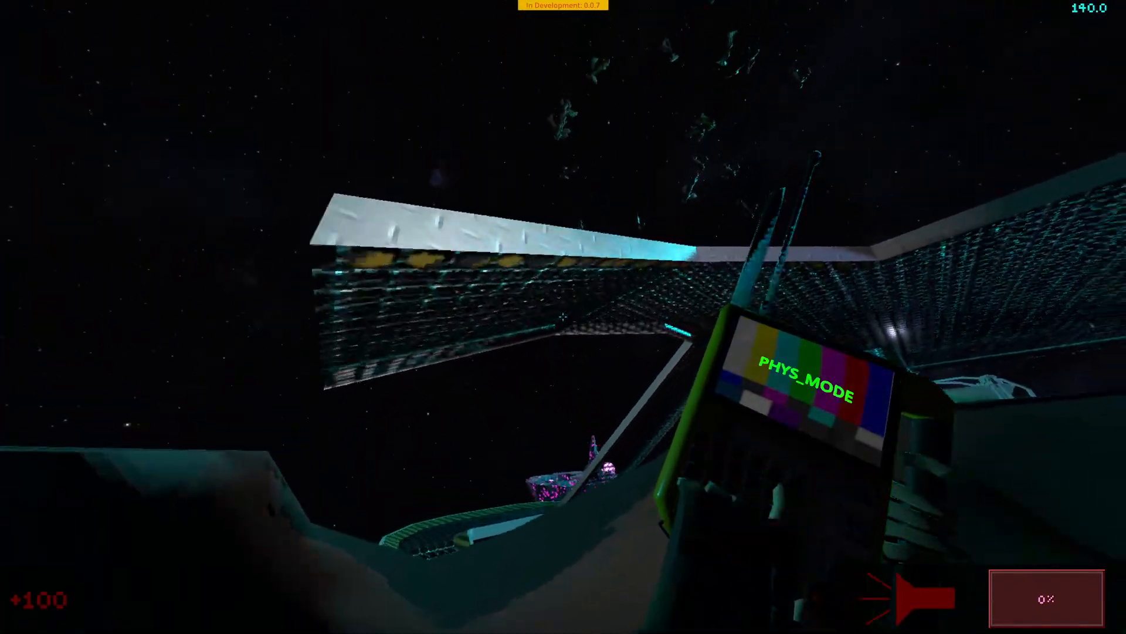
key(w)
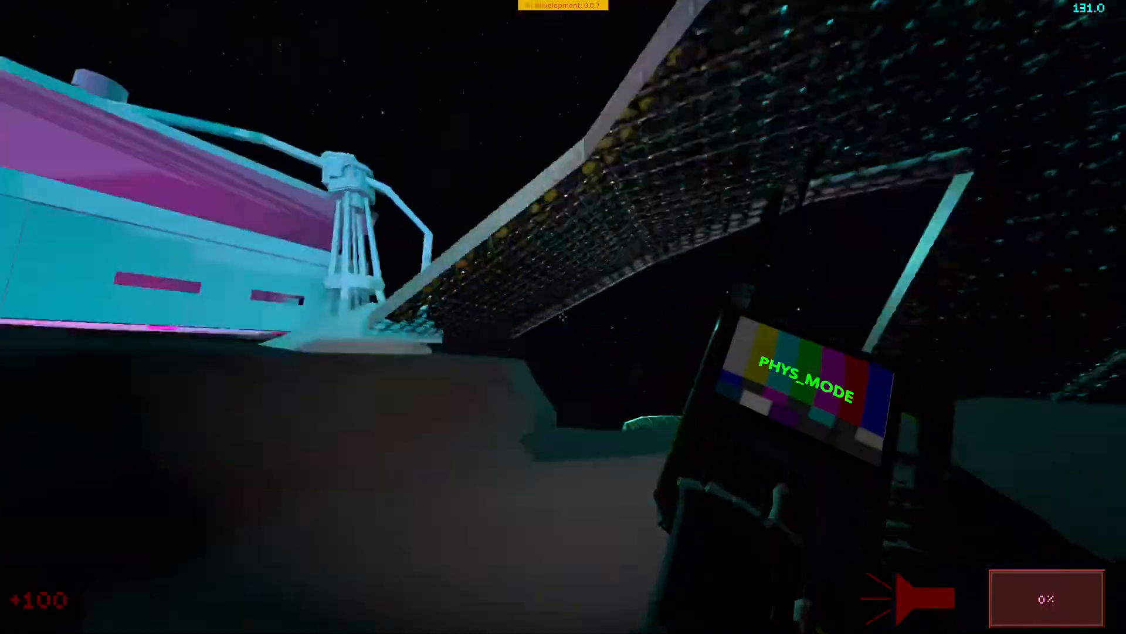
key(w)
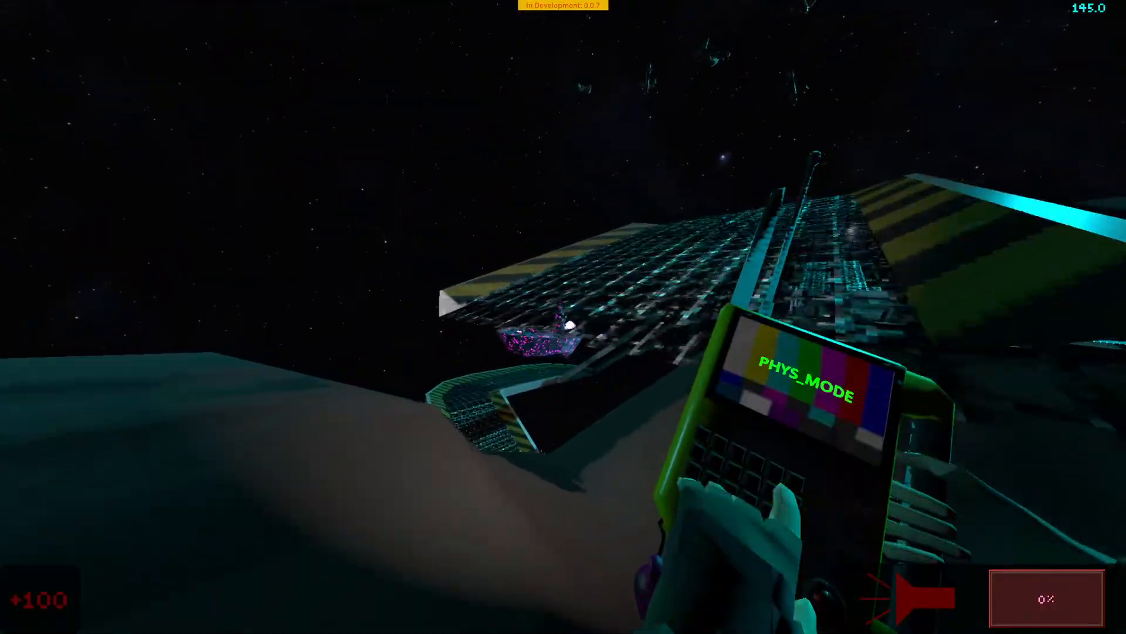
key(w)
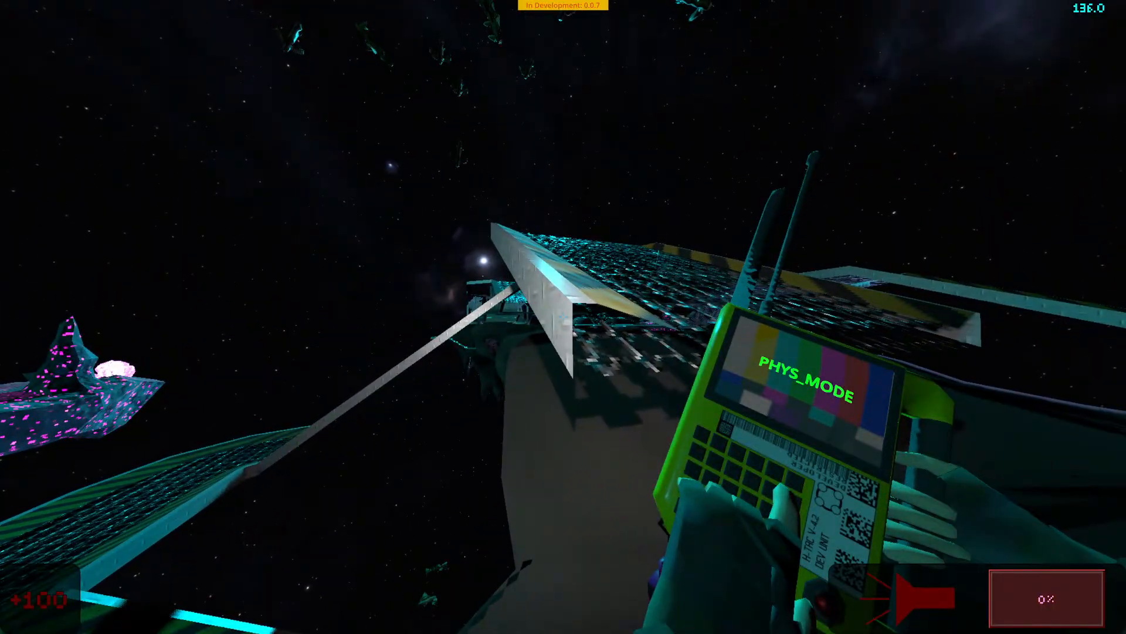
key(w)
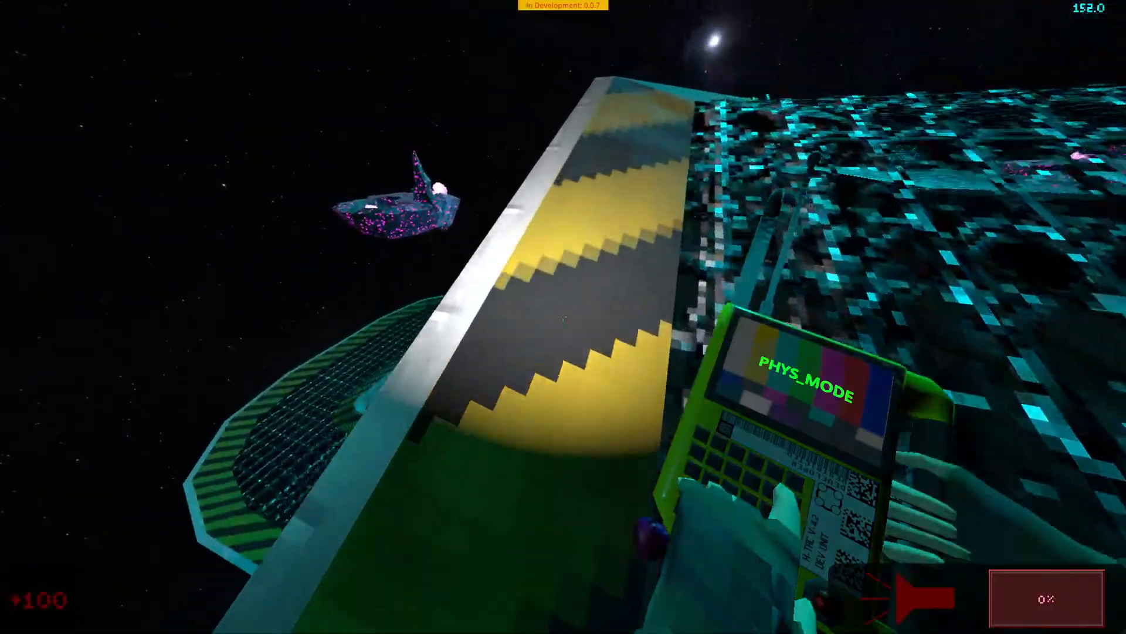
key(w)
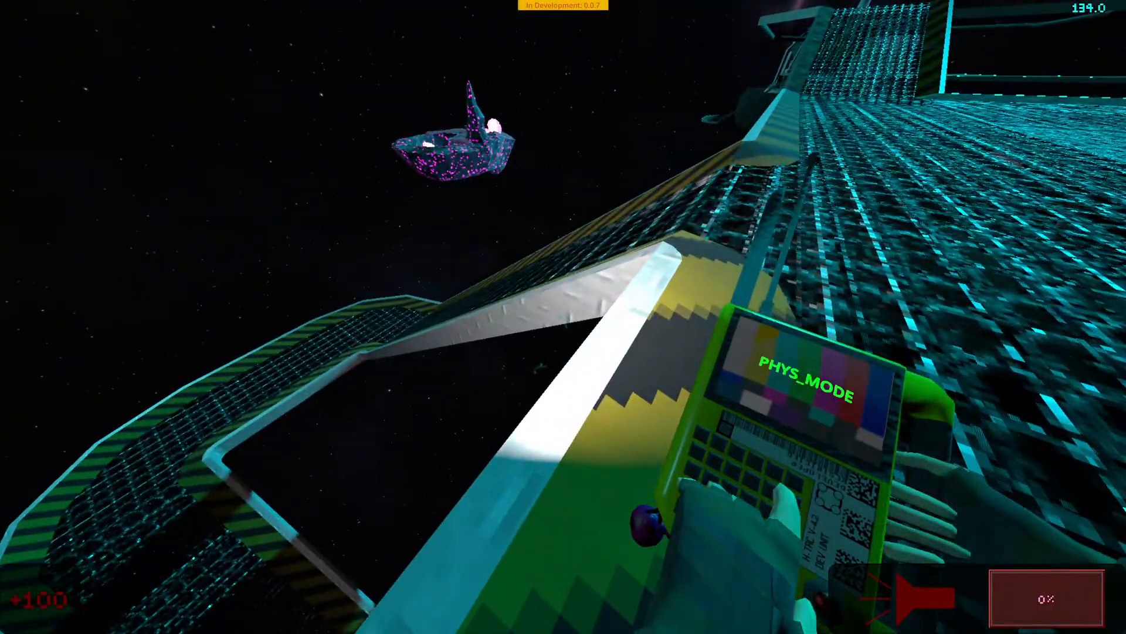
key(w)
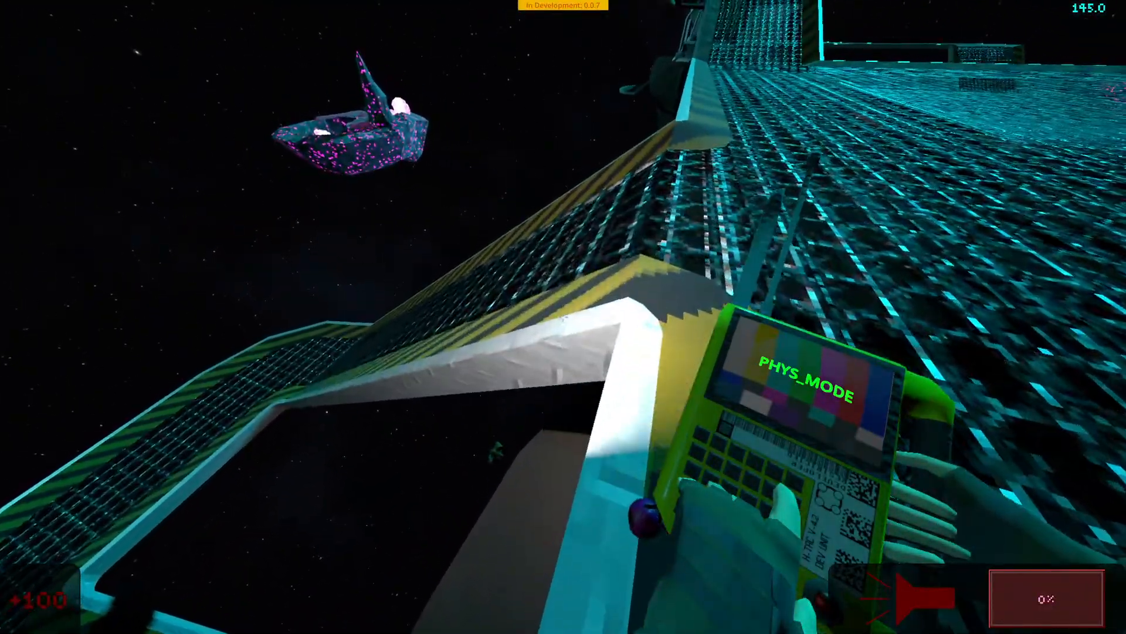
key(w)
key(f)
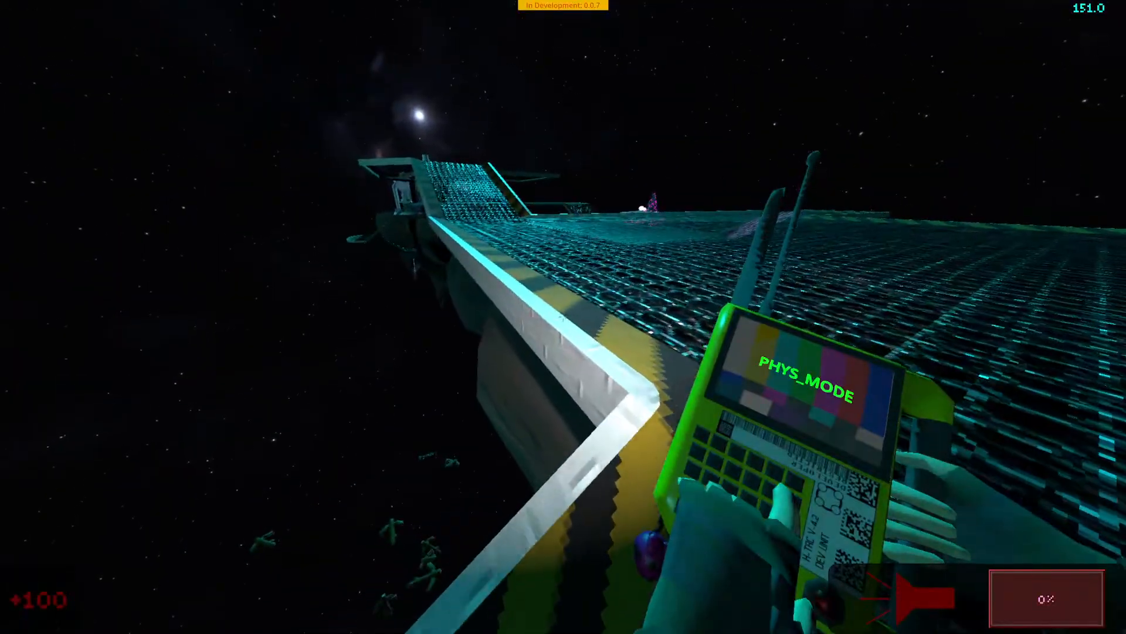
Step: Switch back to the Godot editor and examine the platform's metal edge up close in the 3D scene
key(super)
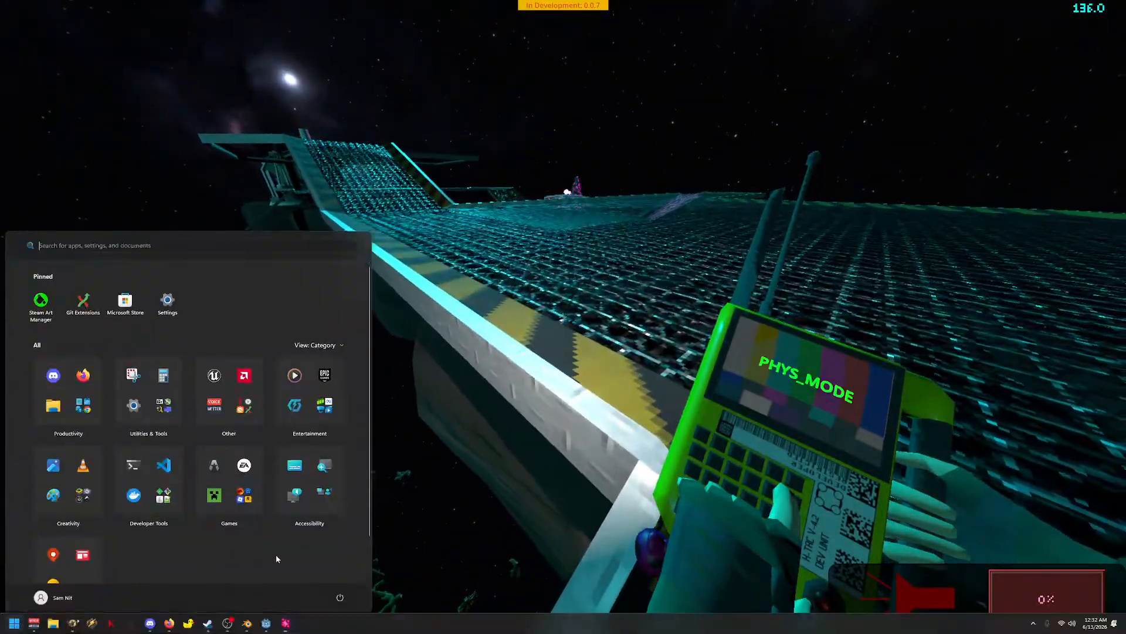
click(266, 623)
key(w)
right_drag(554, 354, 477, 377)
scroll(554, 354, up, 3)
key(w)
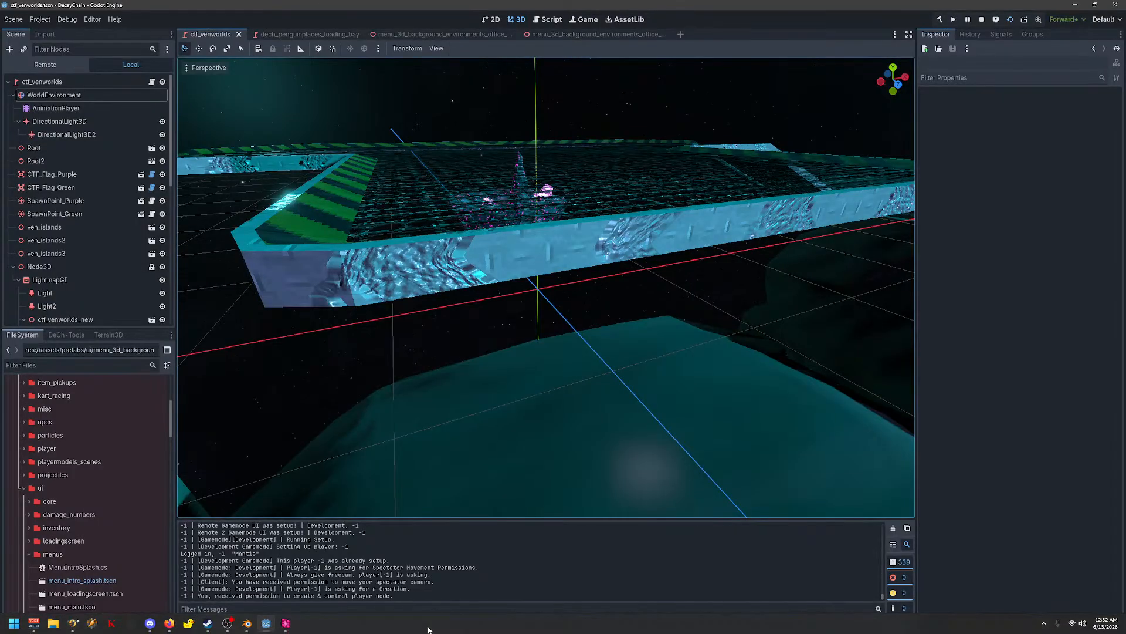
Step: Return to the running game and set its frame rate limit to 60 FPS in the graphics options
right_drag(756, 444, 756, 458)
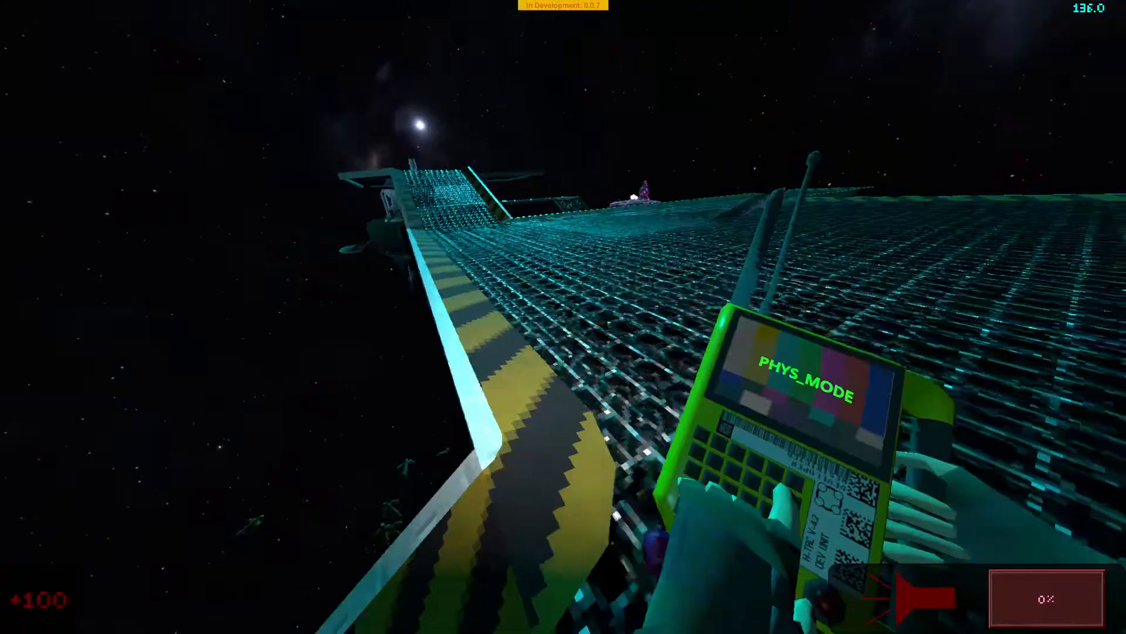
key(Escape)
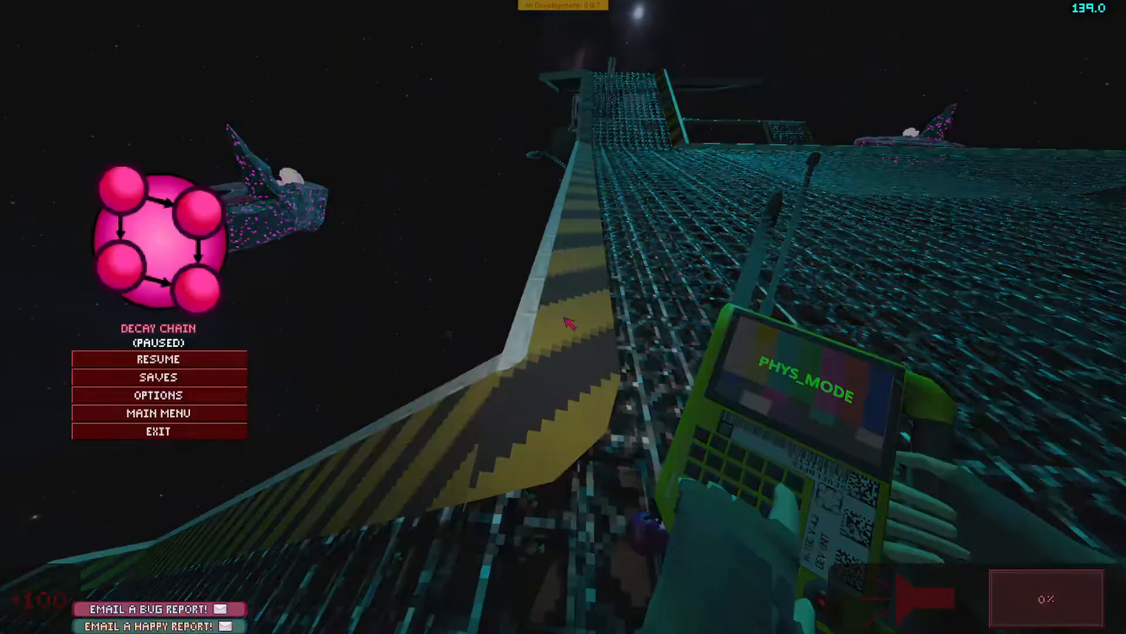
click(187, 396)
click(365, 31)
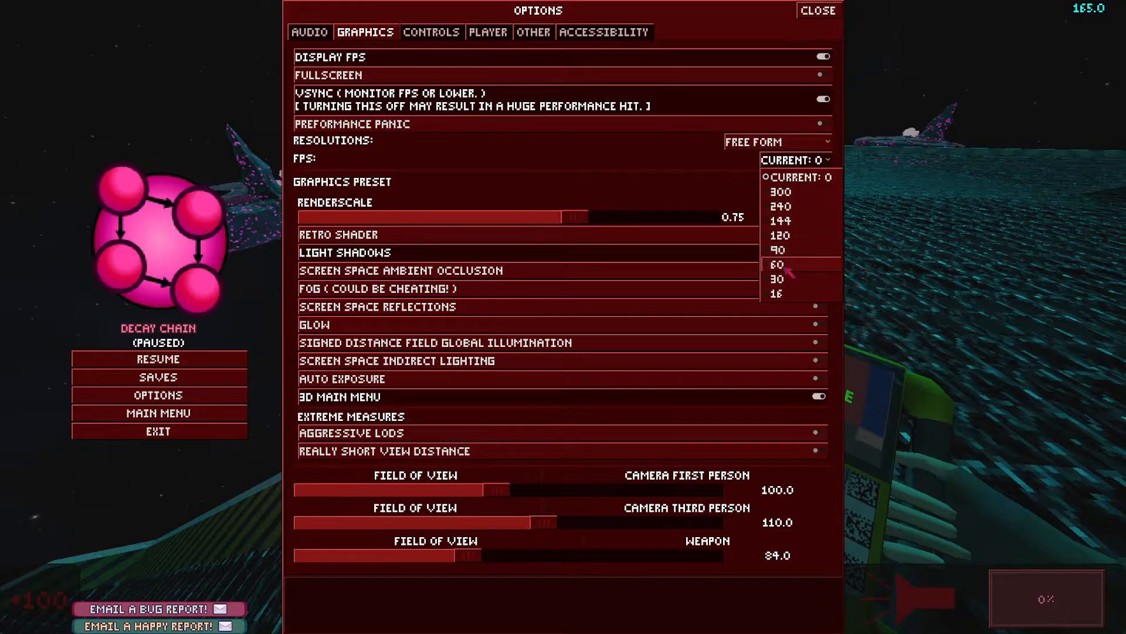
key(Escape)
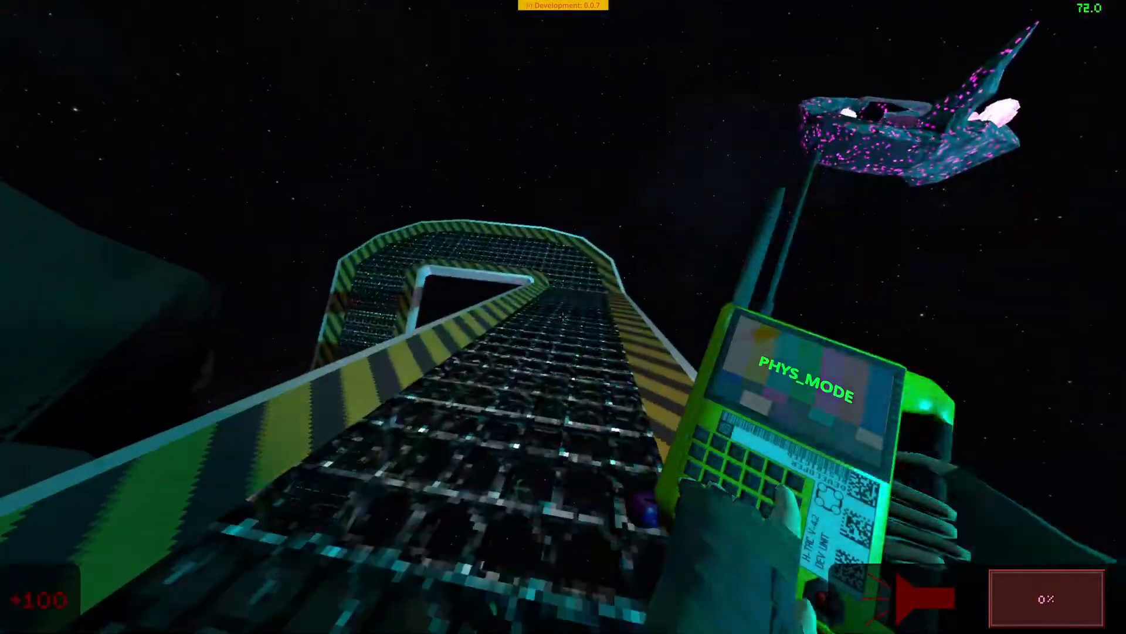
Step: Follow the striped walkway down into the red cave tunnel and examine the rock walls by flashlight
key(w)
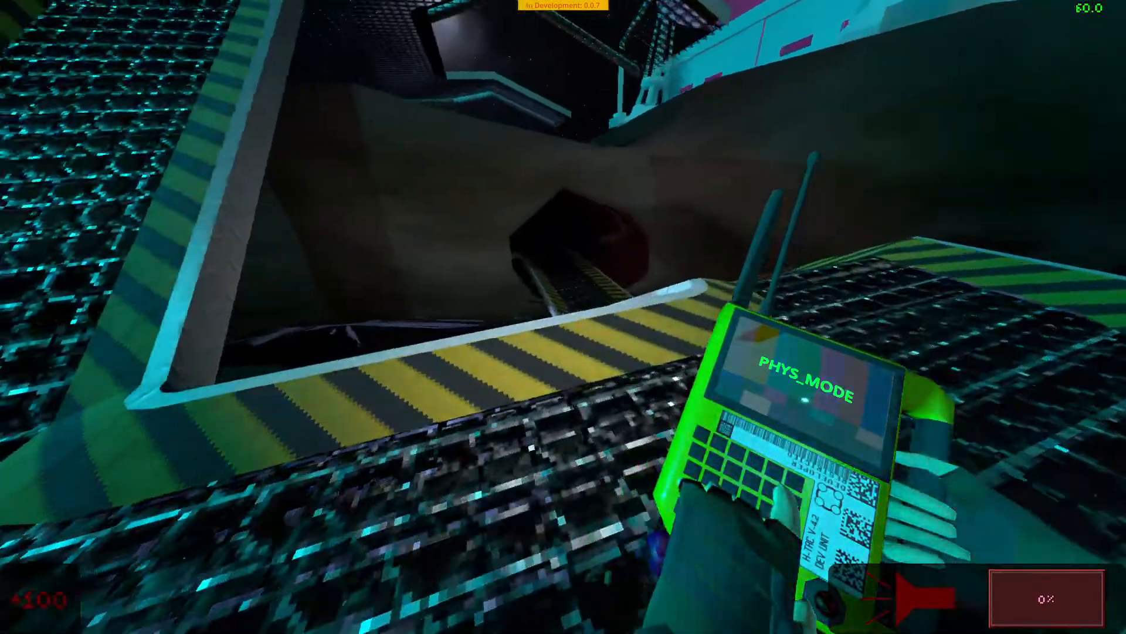
key(w)
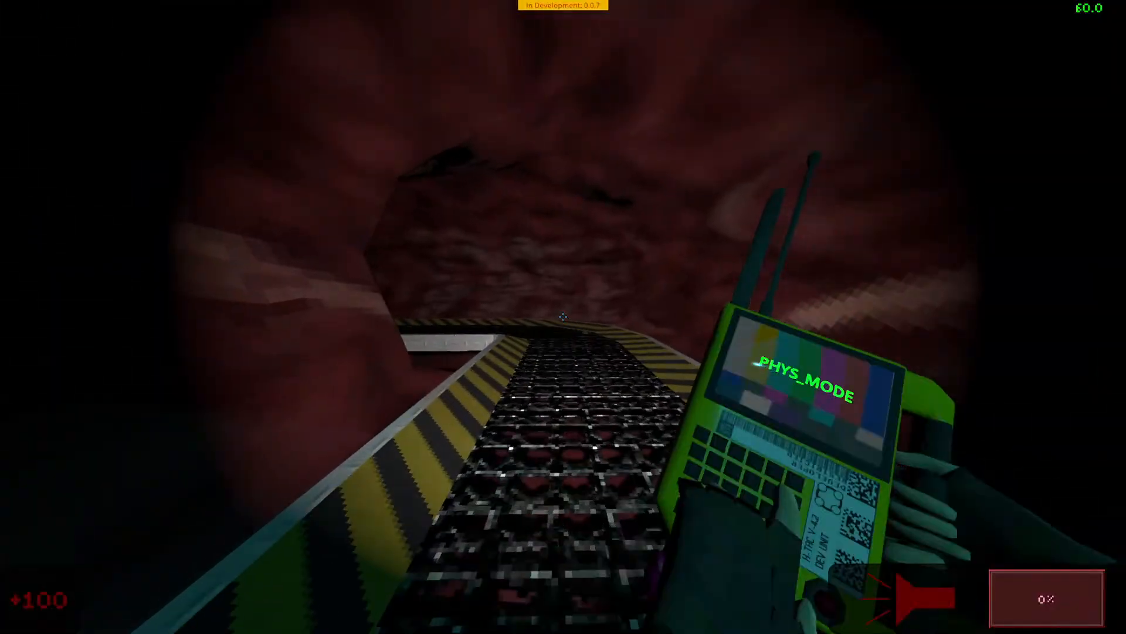
key(w)
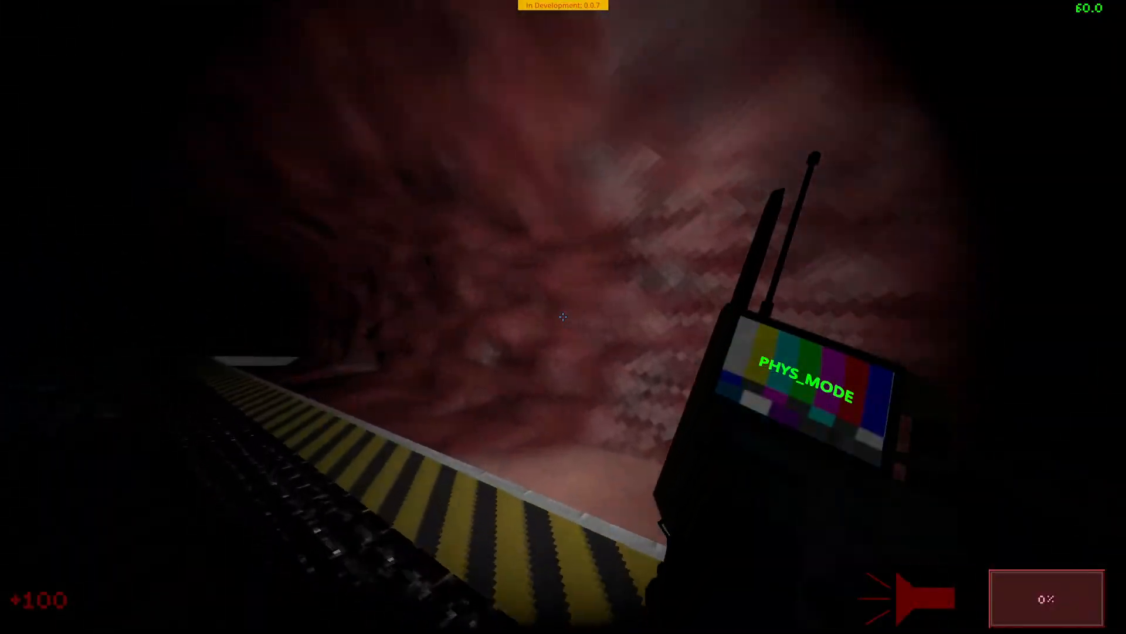
key(w)
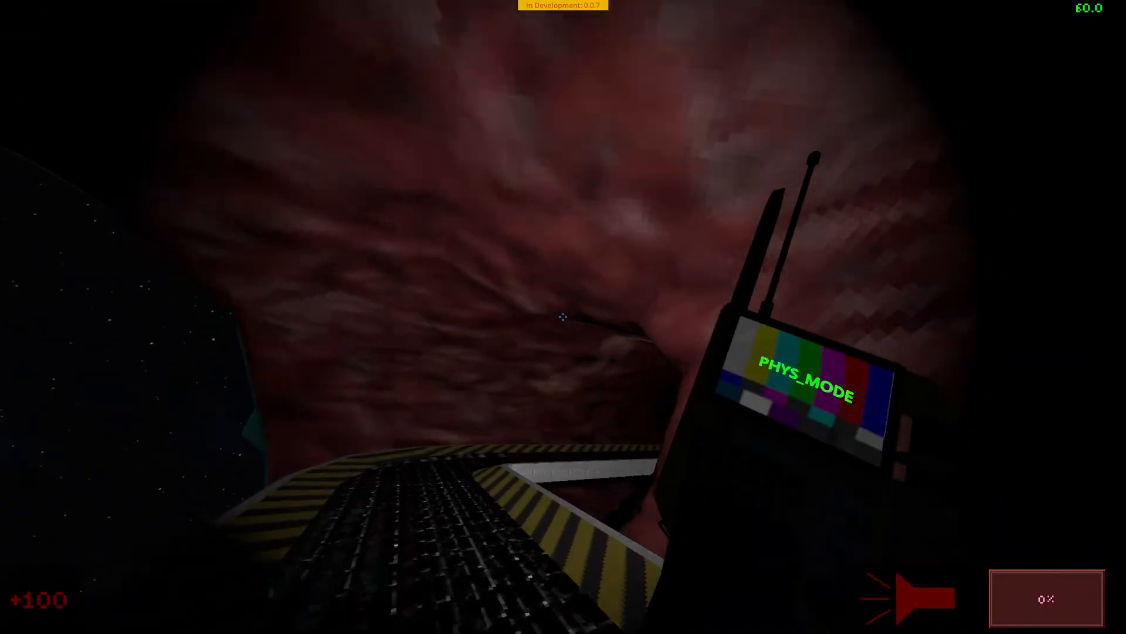
key(w)
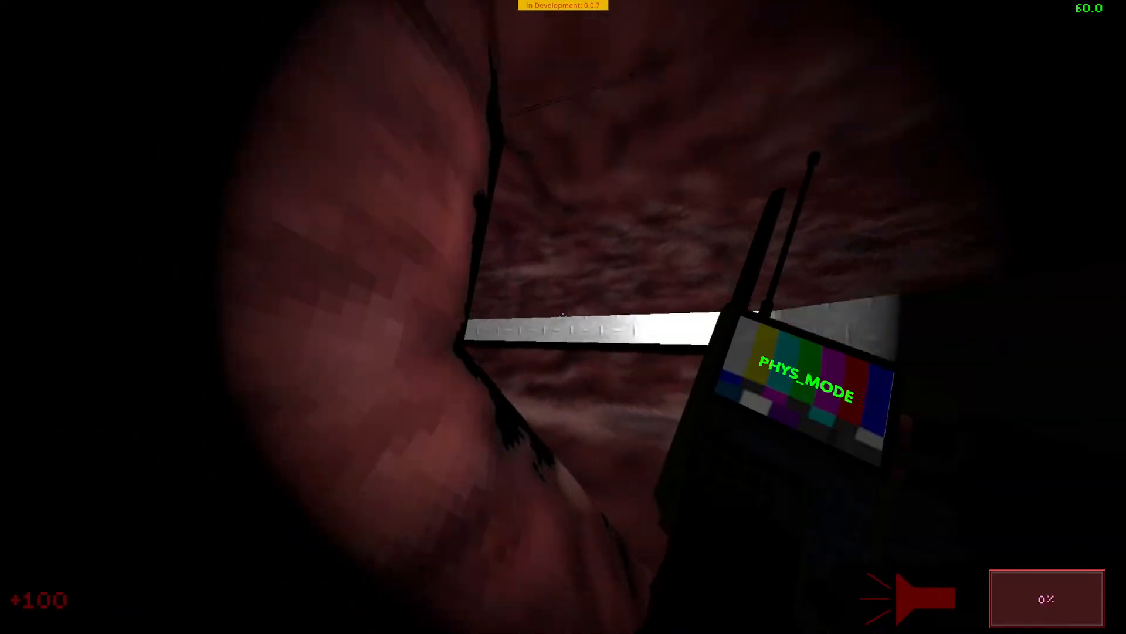
Step: Pass beneath the grated walkway, jump up onto it and examine the lighting on the red cavern's walls and metal platforms
key(w)
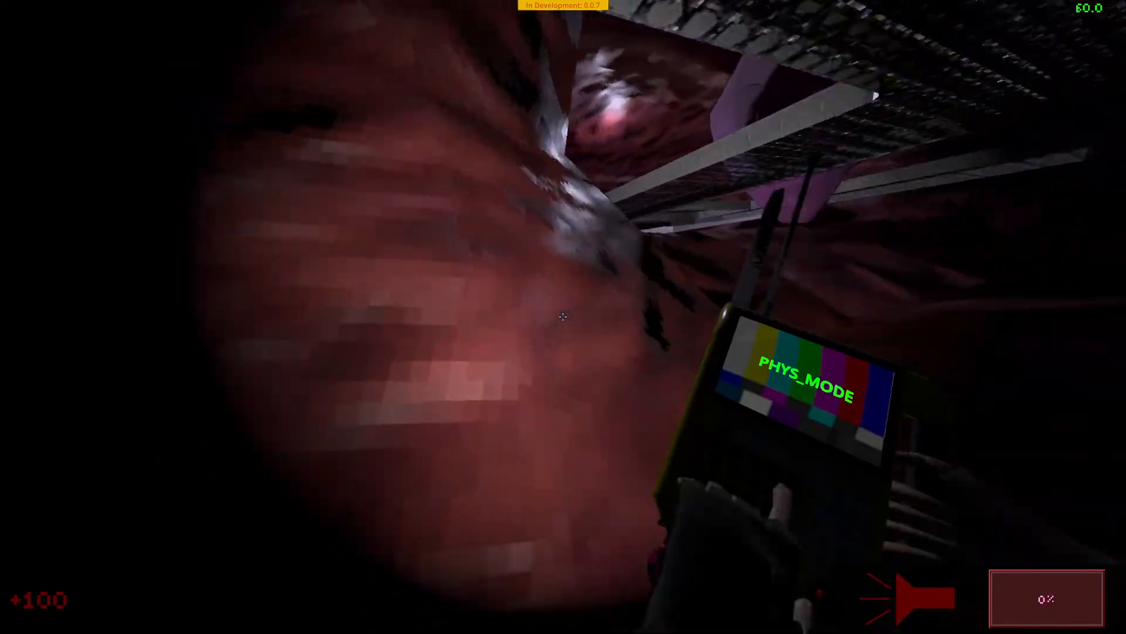
key(w)
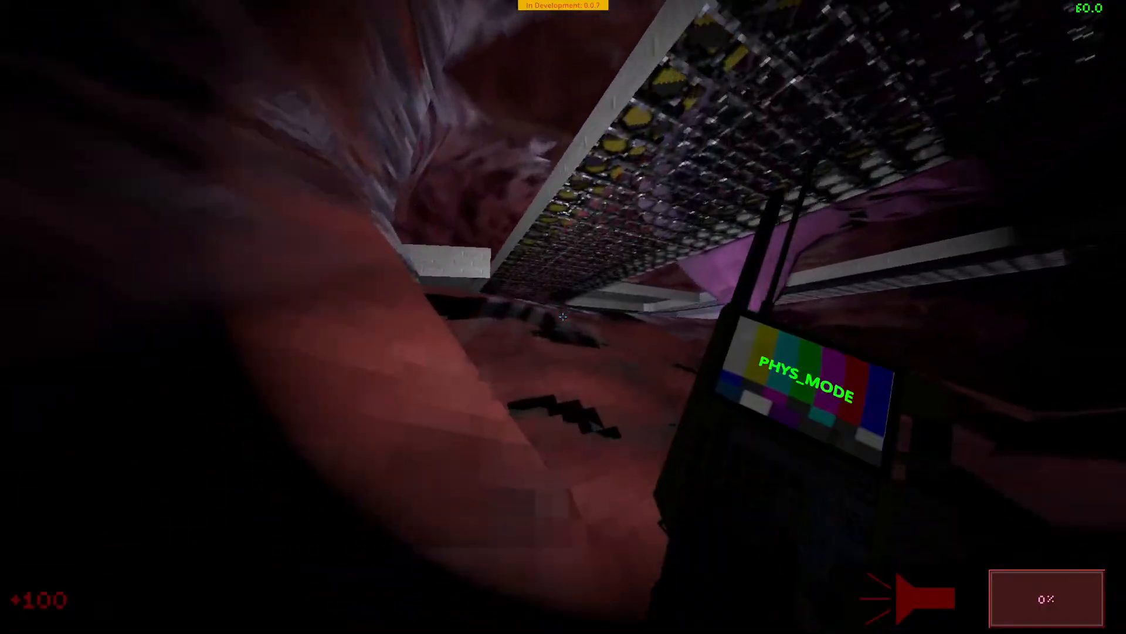
key(w)
key(space)
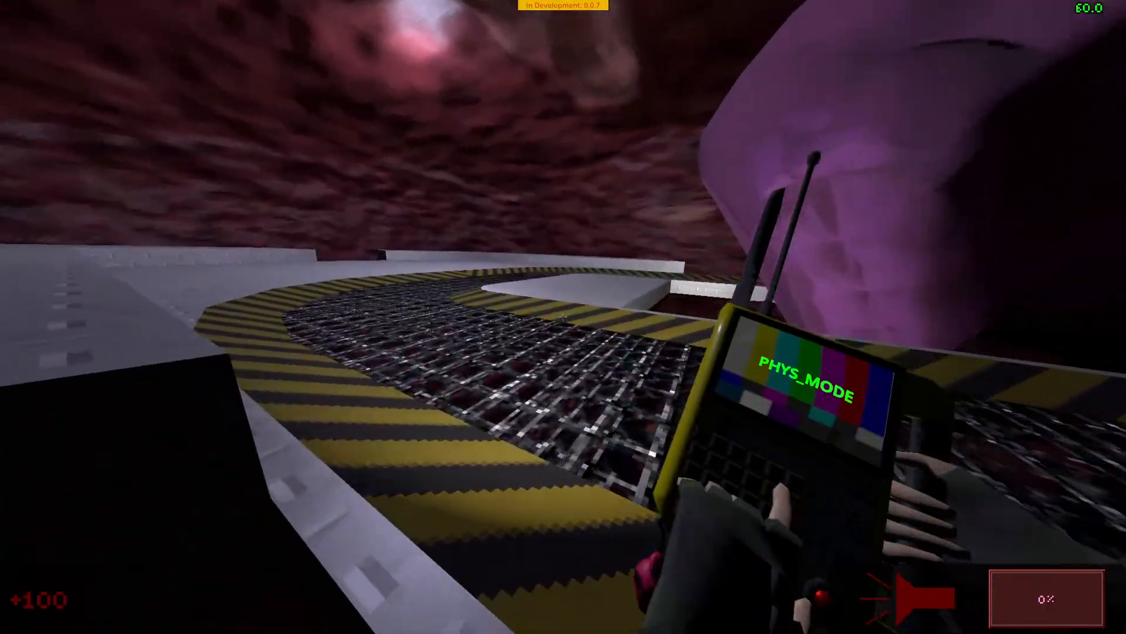
key(s)
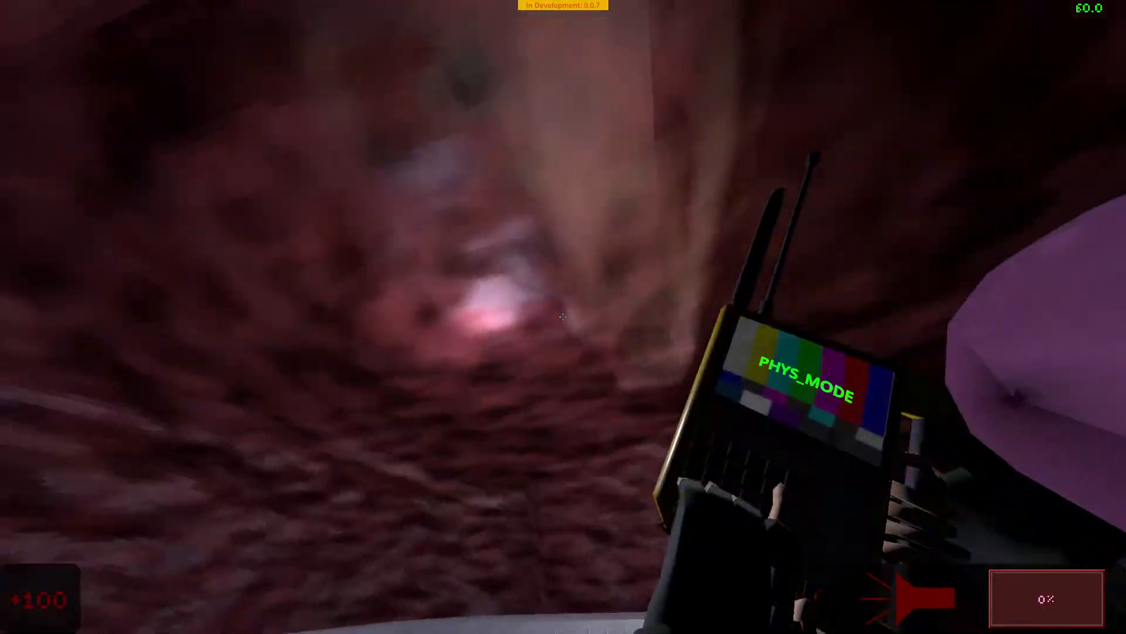
key(w)
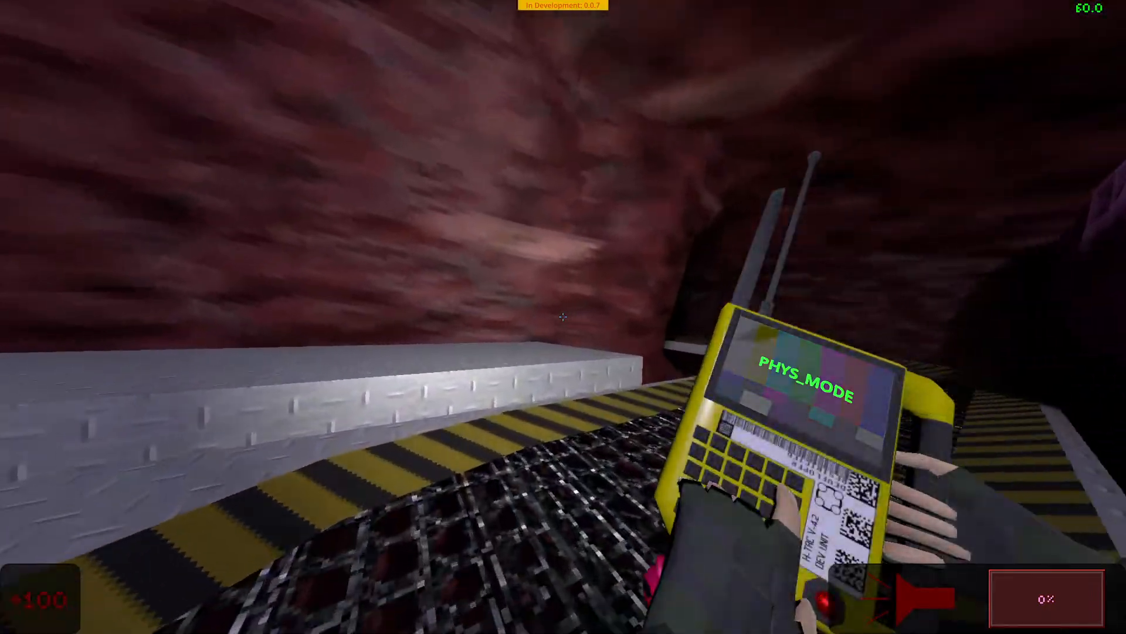
key(w)
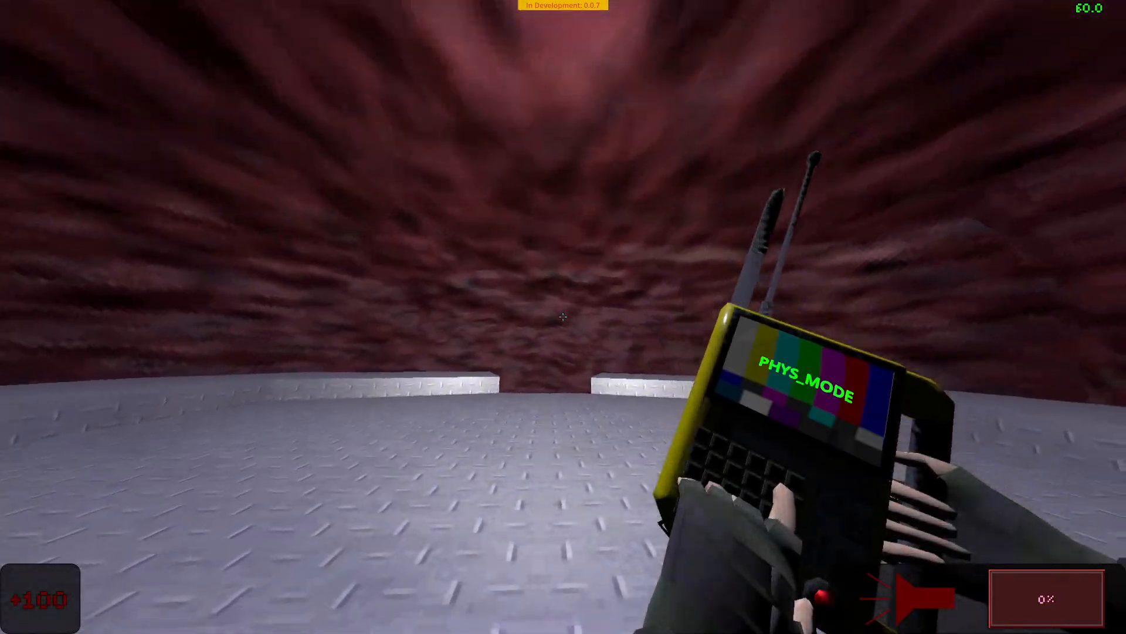
Step: Use the flashlight in the dark tunnel and walk back into the cavern to compare the lighting in both areas
key(w)
key(f)
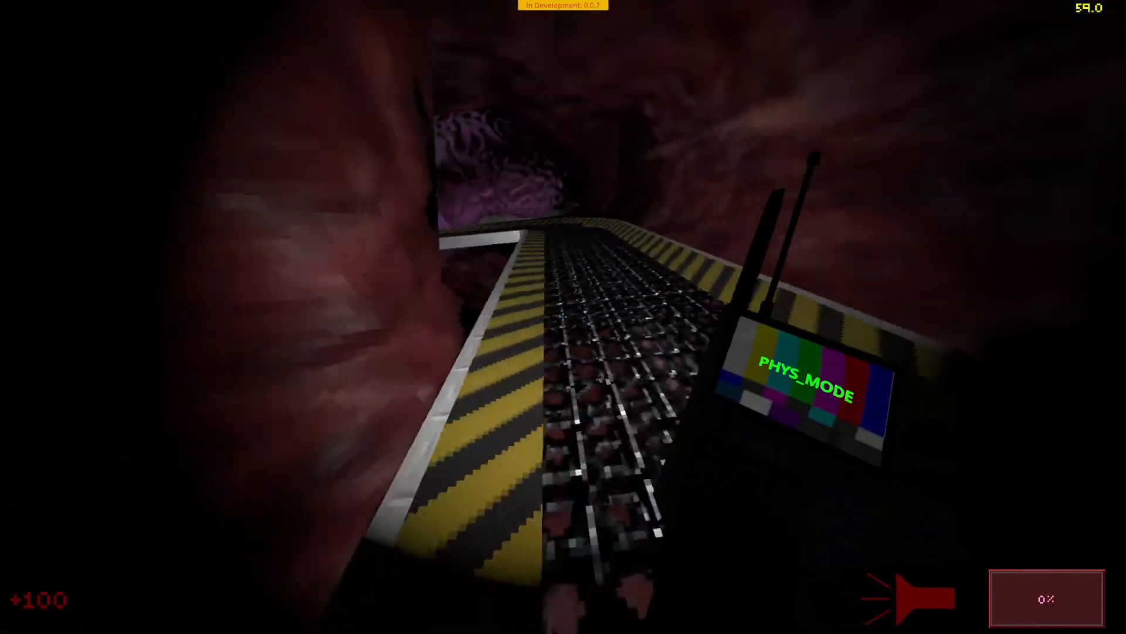
key(w)
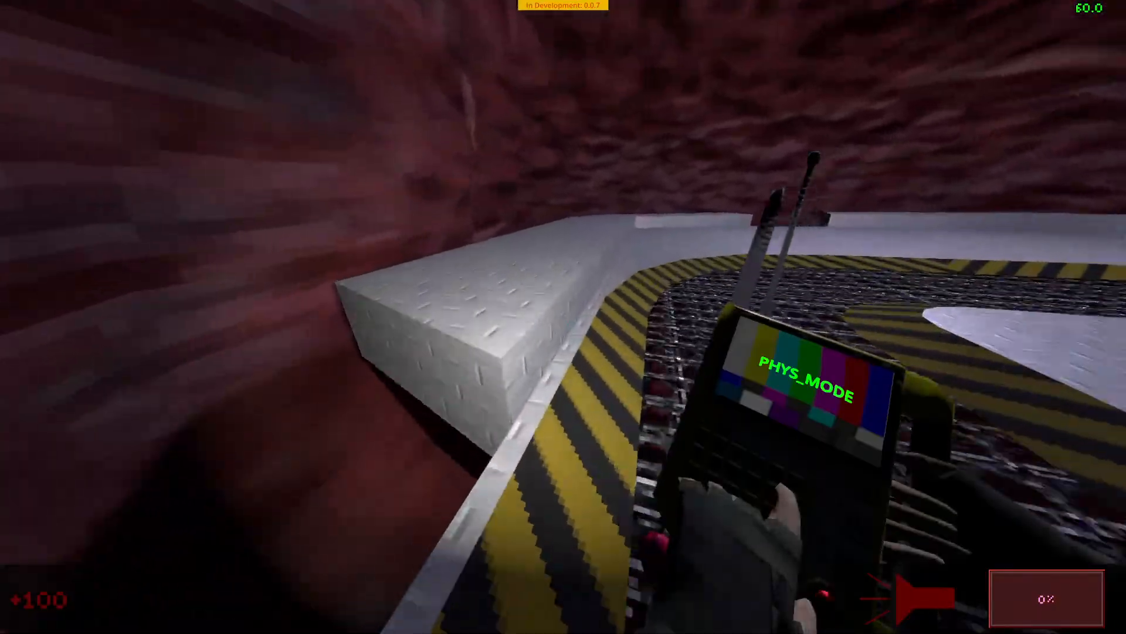
key(w)
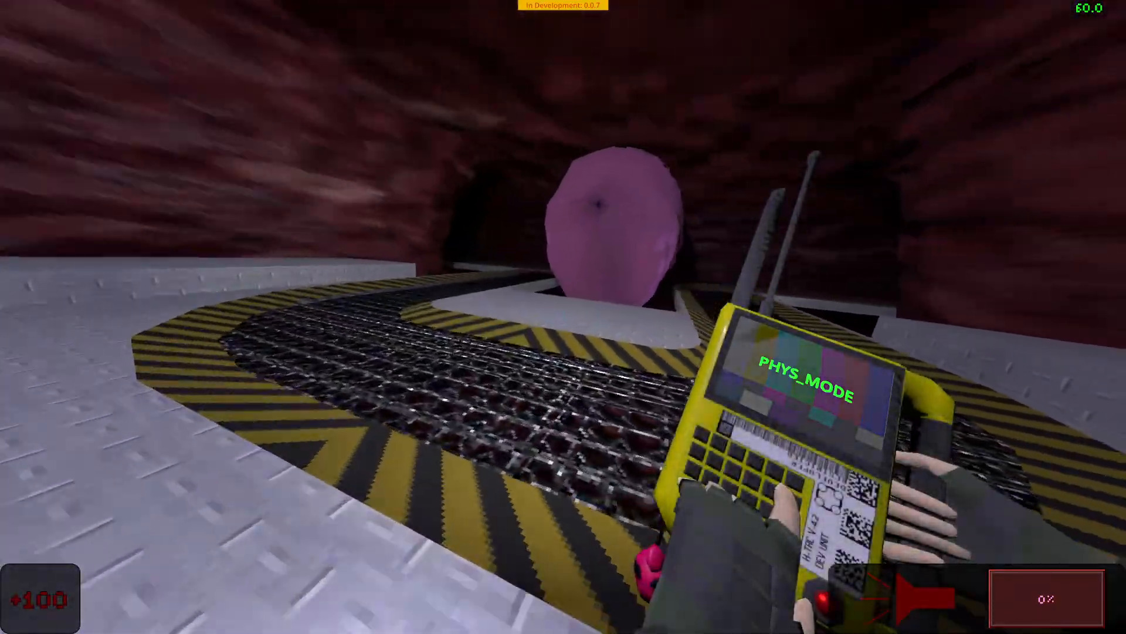
Step: Approach the giant pink brain in the cavern and examine its shading and shadows from several sides
key(w)
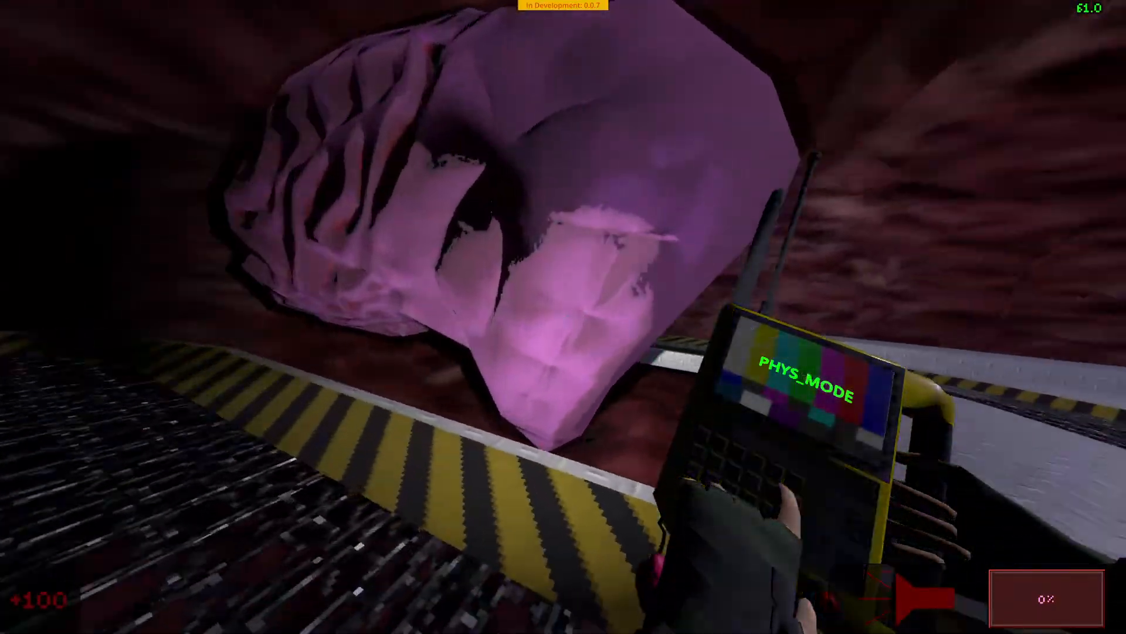
key(w)
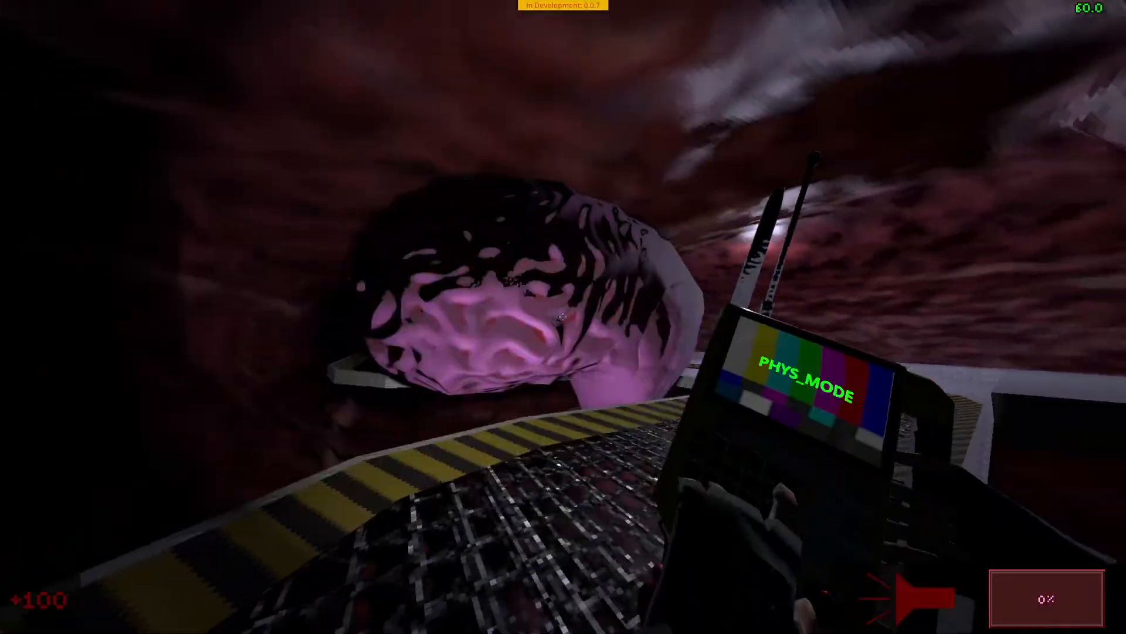
key(s)
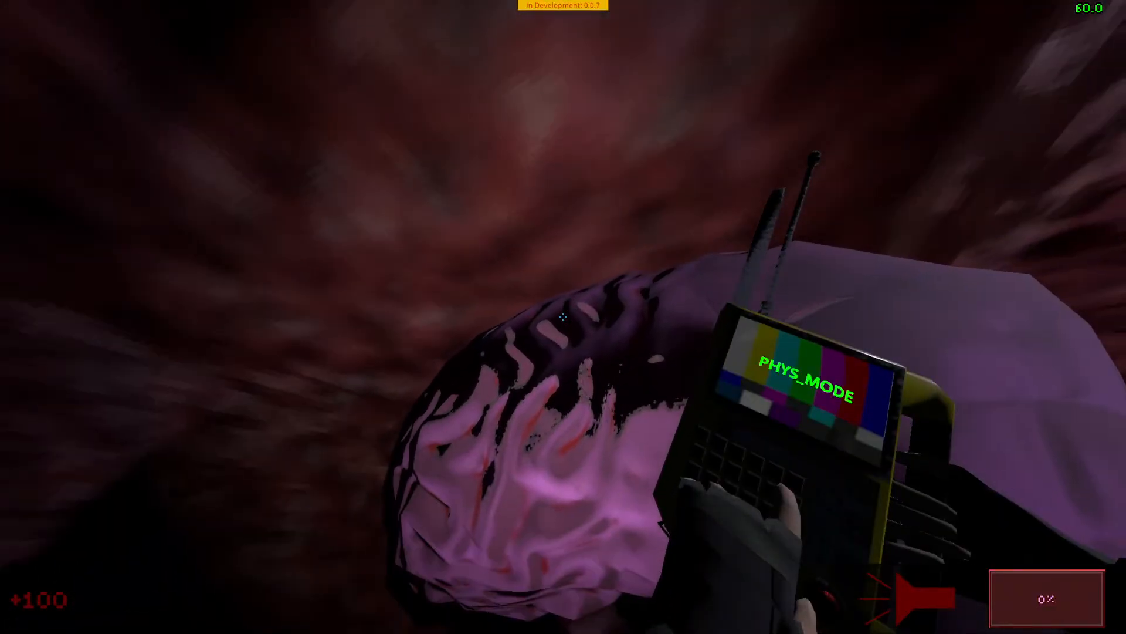
key(w)
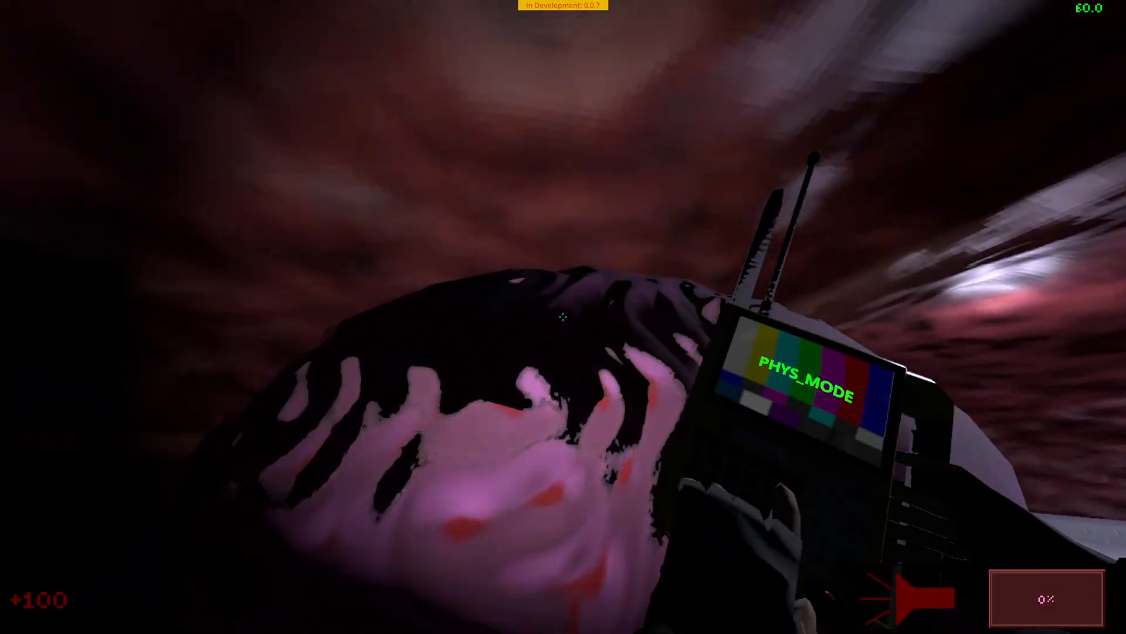
Step: Enter the dark exit tunnel, turn on the flashlight and follow the walkway out to the outdoor platforms
key(w)
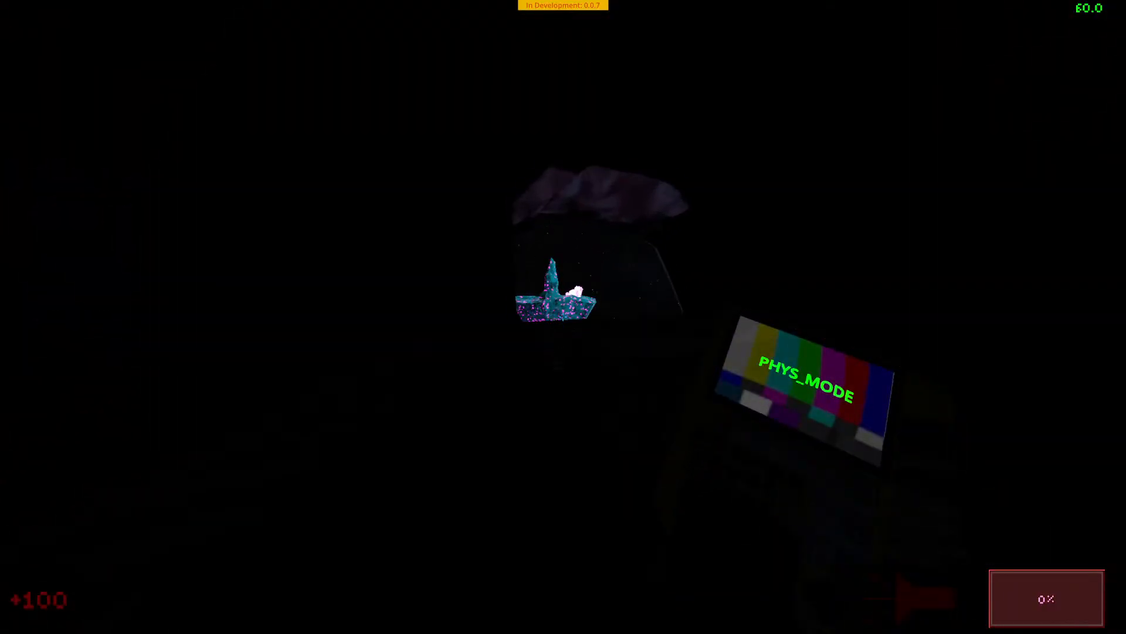
key(w)
key(w)
key(f)
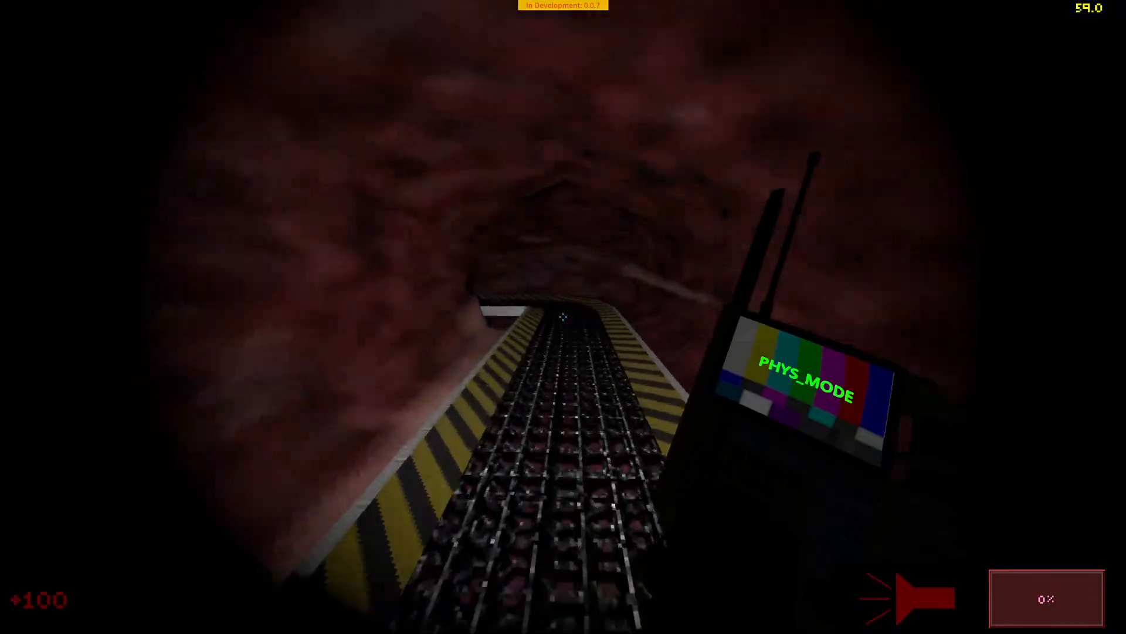
key(w)
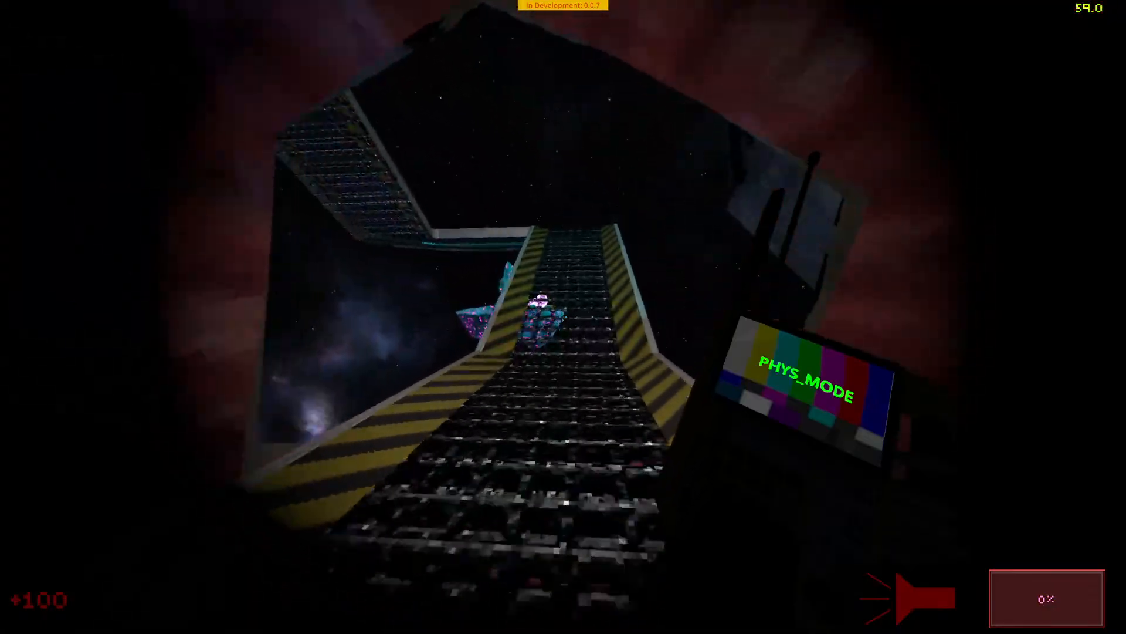
key(w)
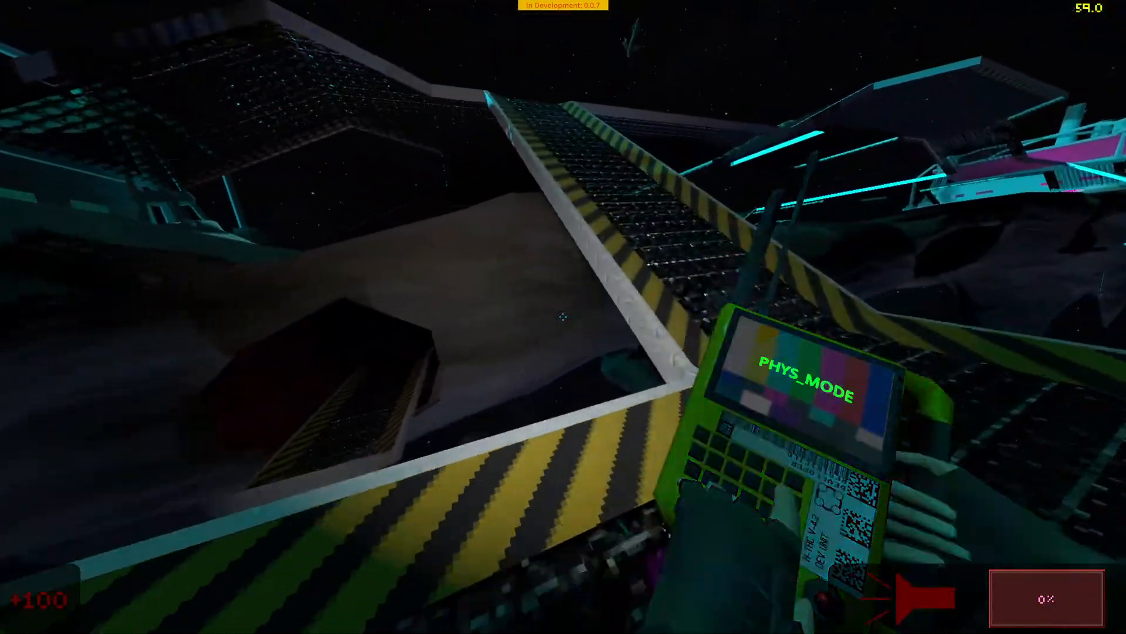
Step: Cross the grated platform to the base building and examine its white walls and the surrounding ground by flashlight
key(w)
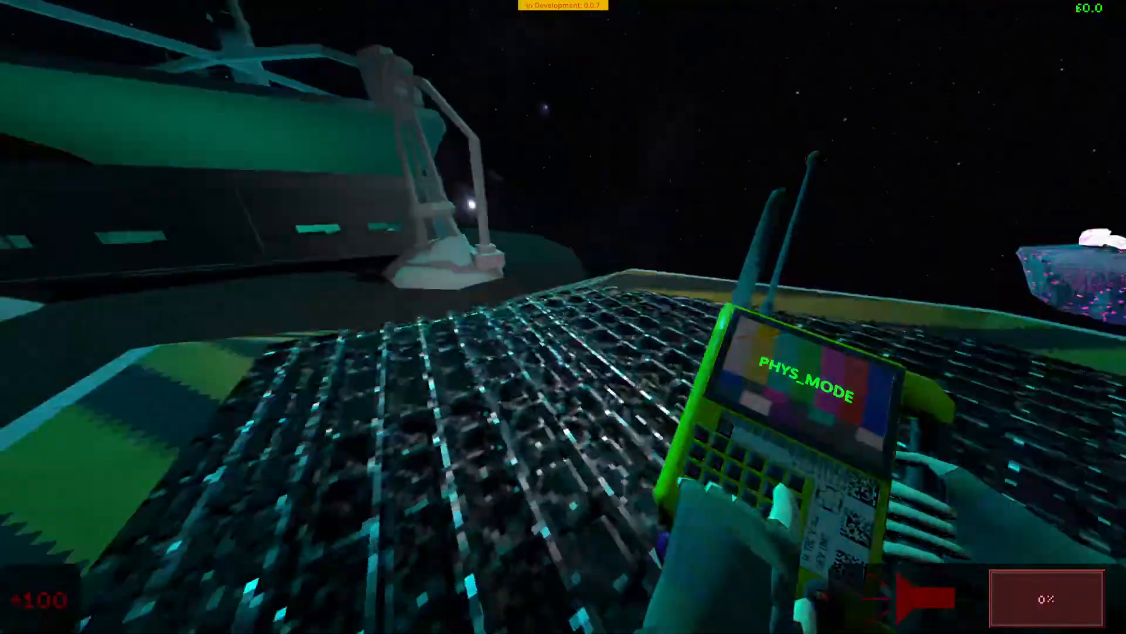
key(w)
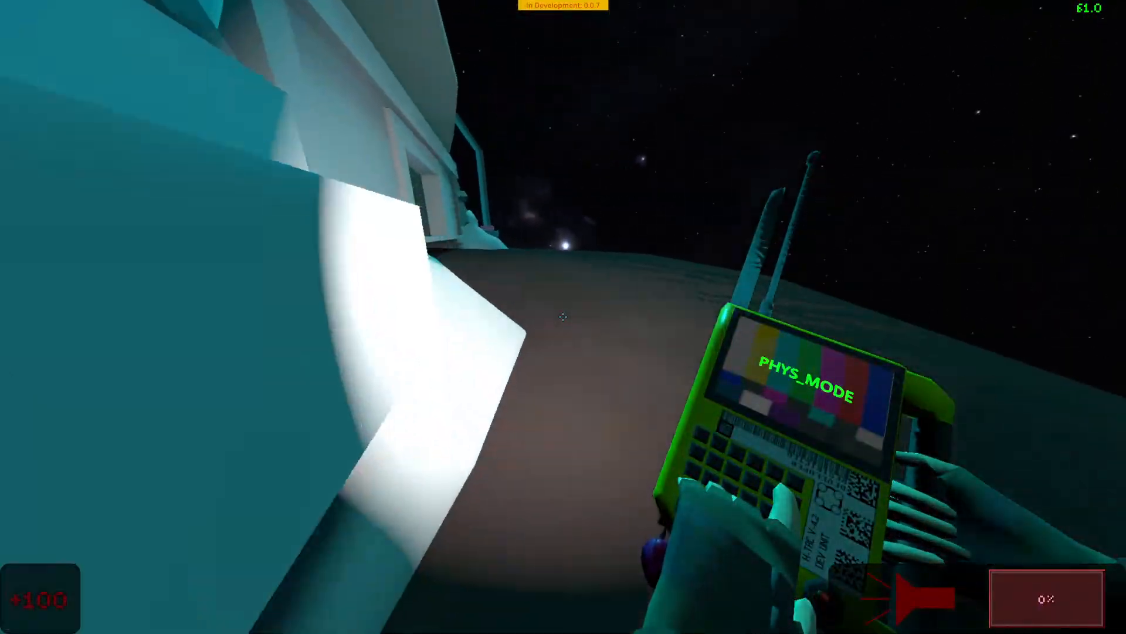
key(w)
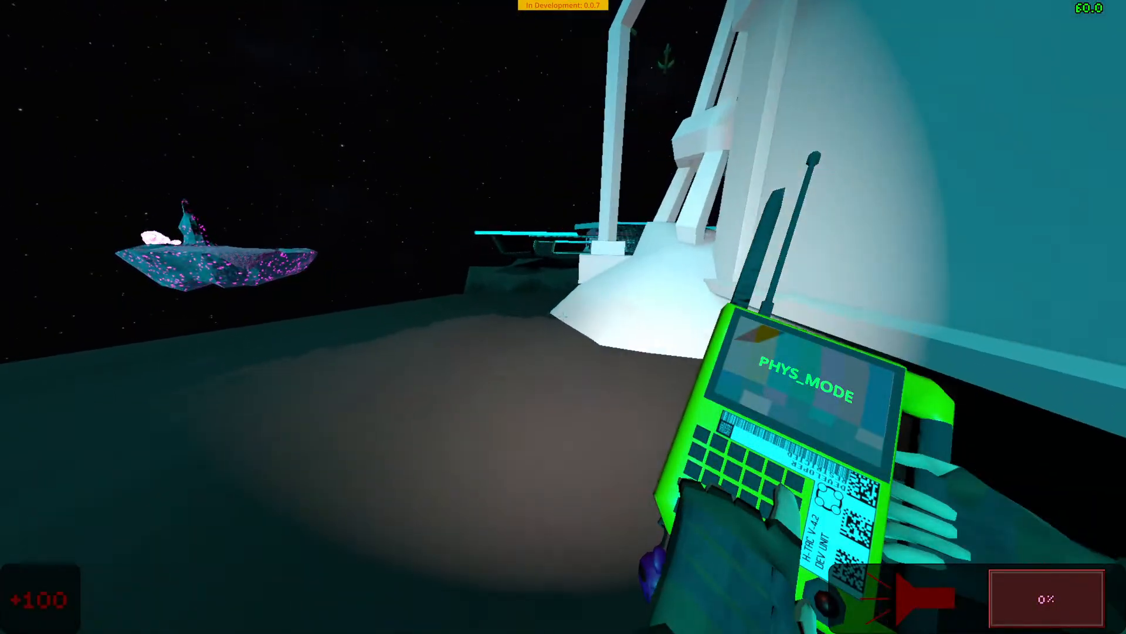
Step: Move underneath the large grated platform and examine how the flashlight lights its underside and the ground below
key(w)
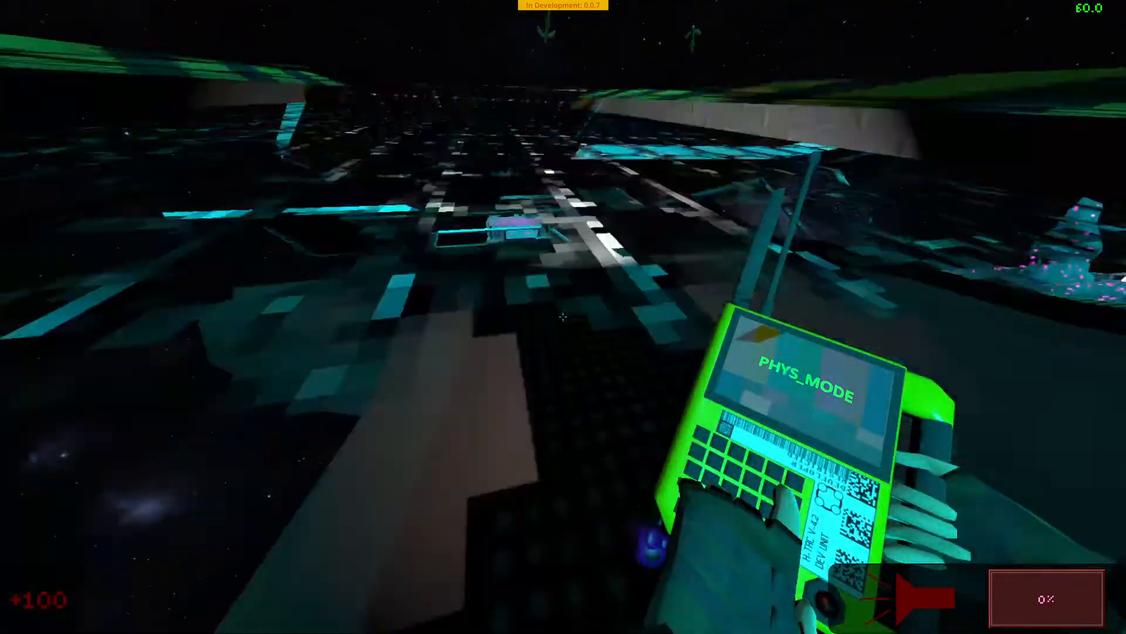
key(w)
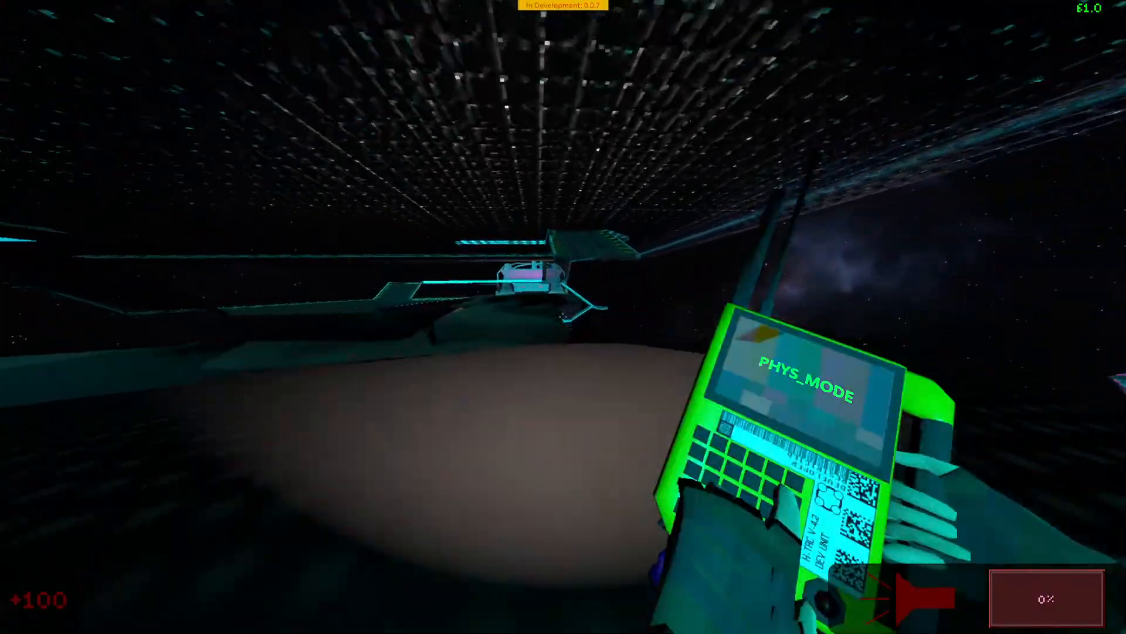
key(w)
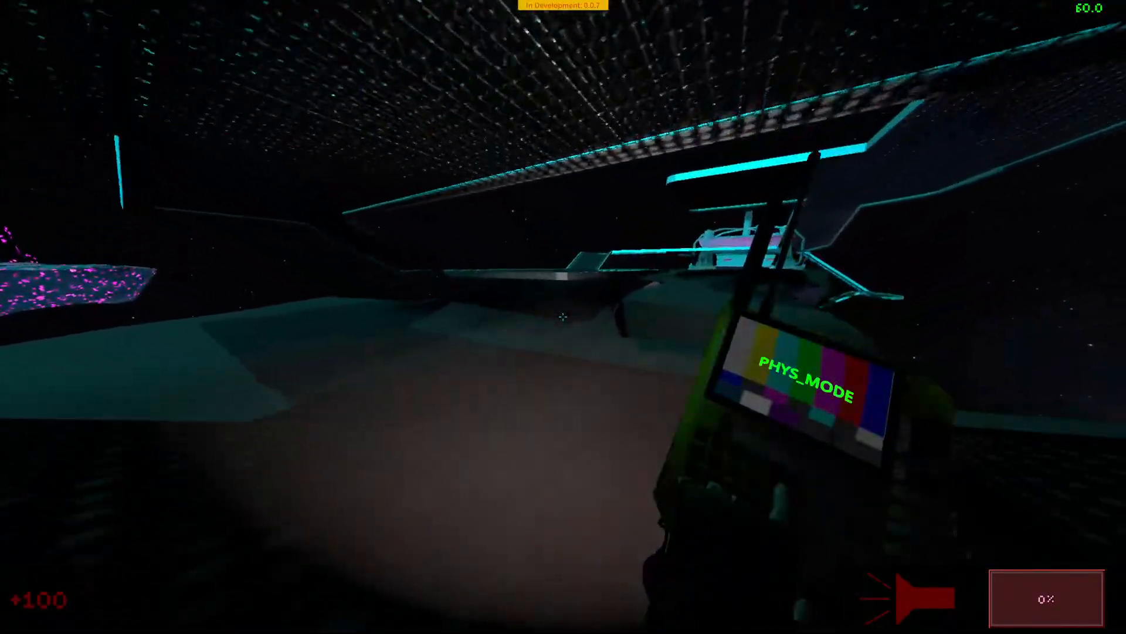
key(w)
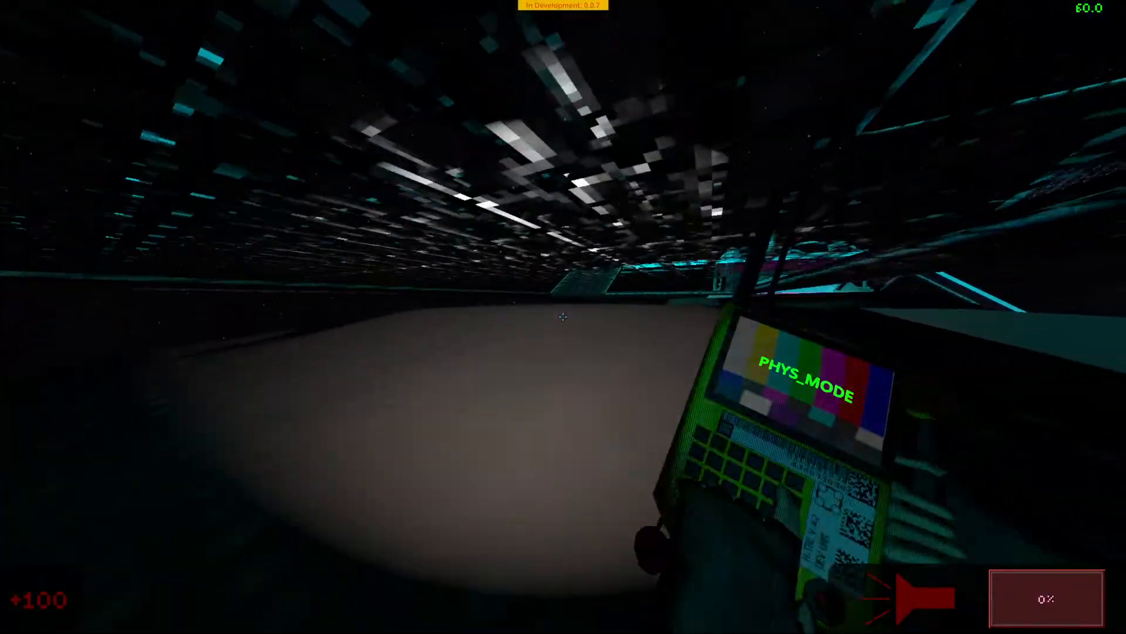
key(w)
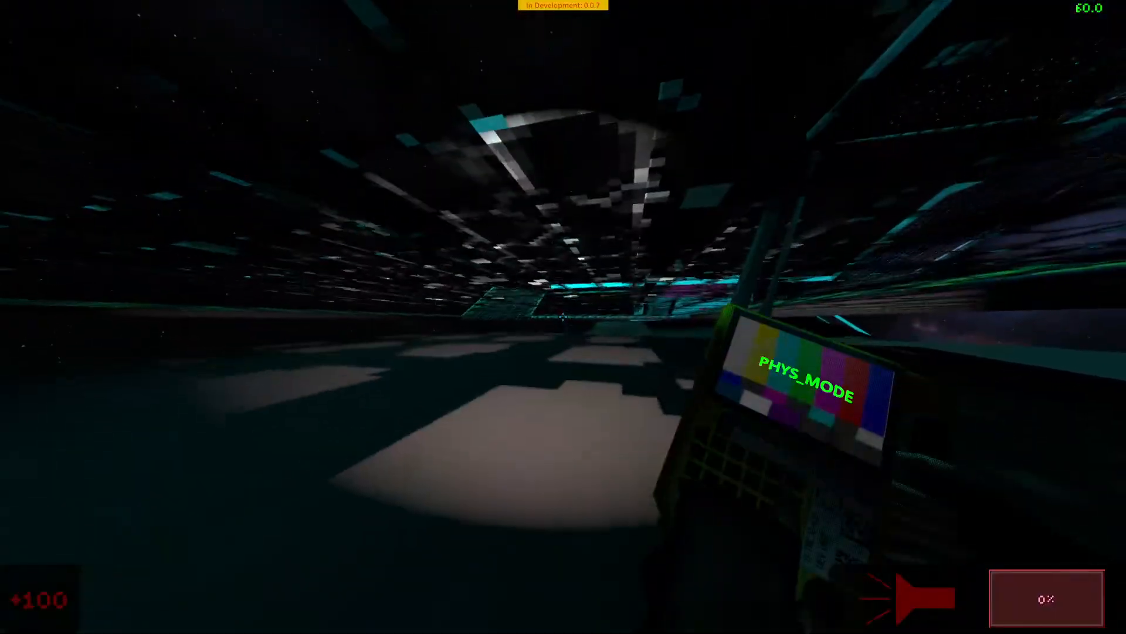
key(w)
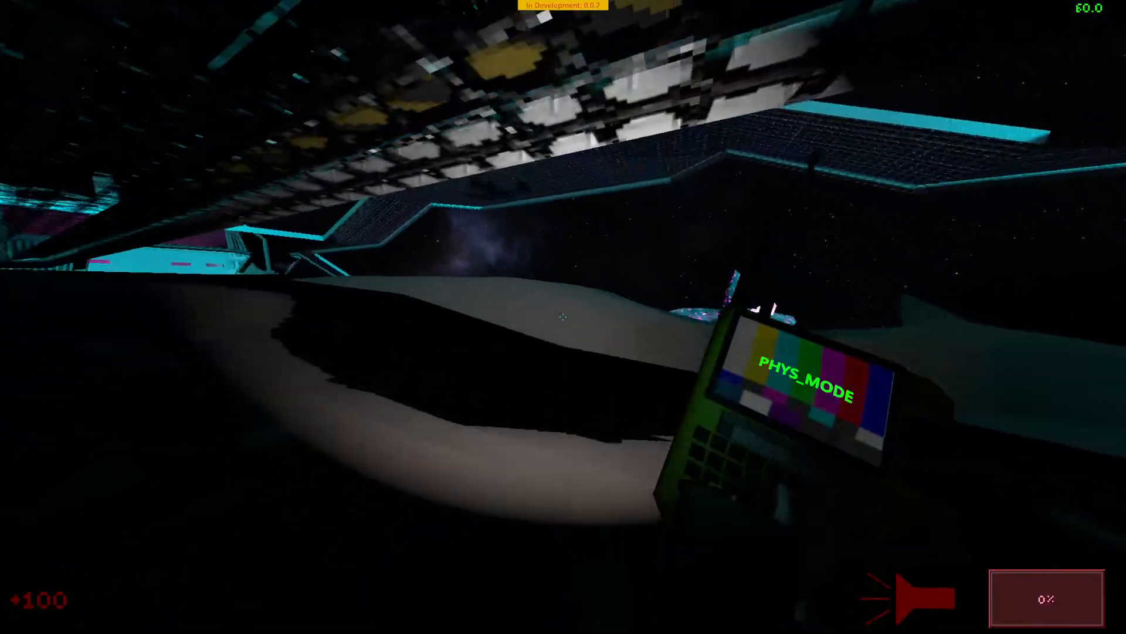
Step: Move along the underside of the grated platform and examine its white side wall and the ground by flashlight
key(w)
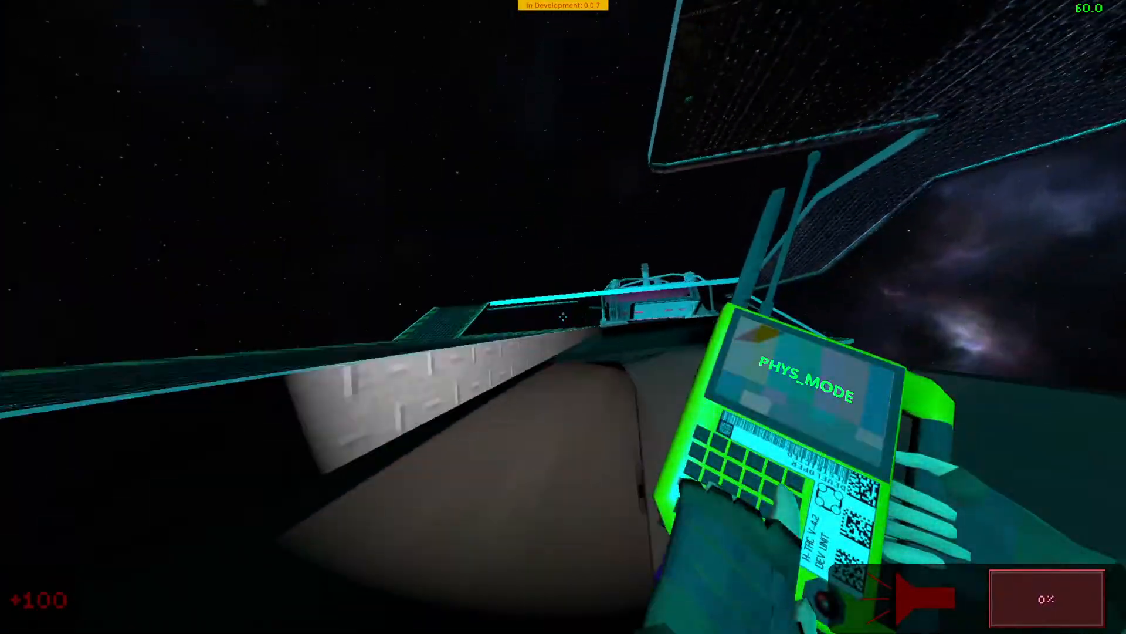
key(w)
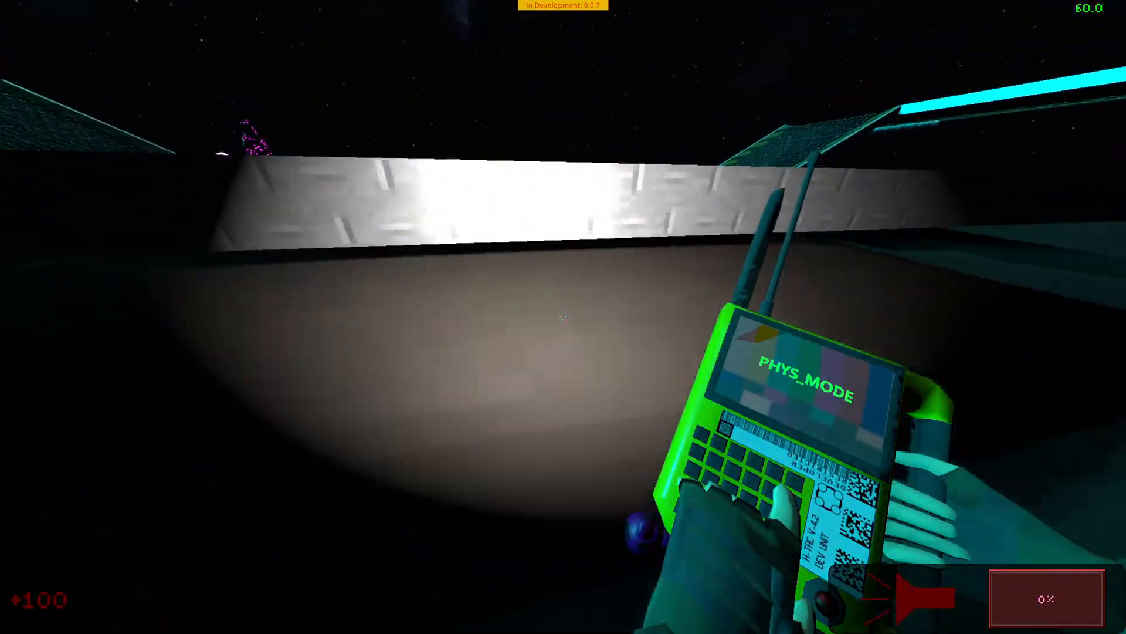
key(w)
key(space)
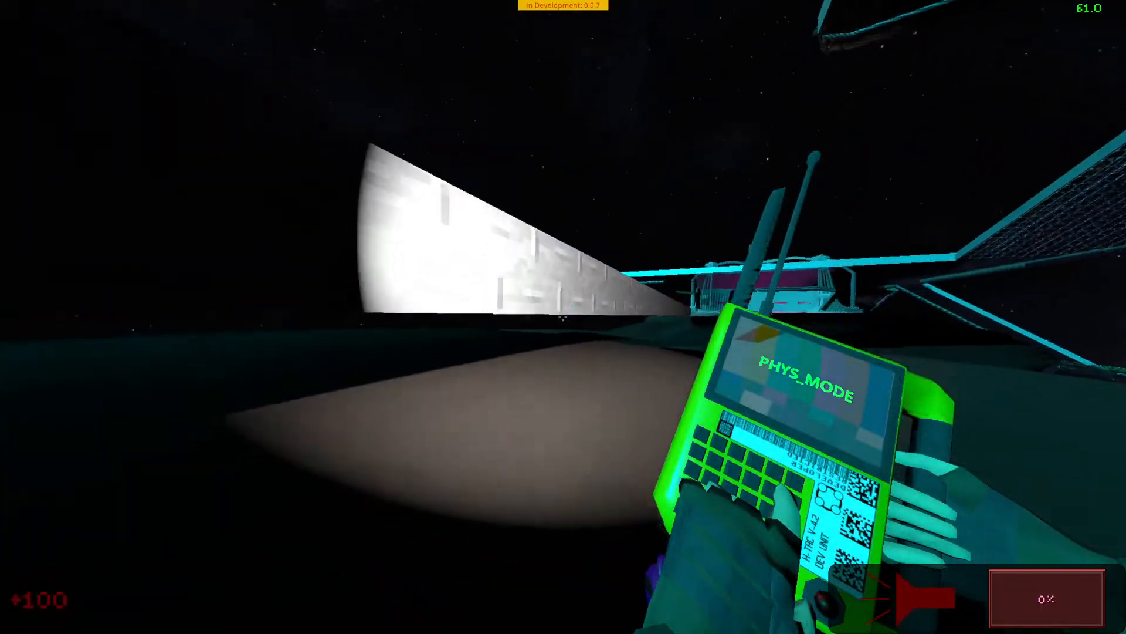
key(space)
key(w)
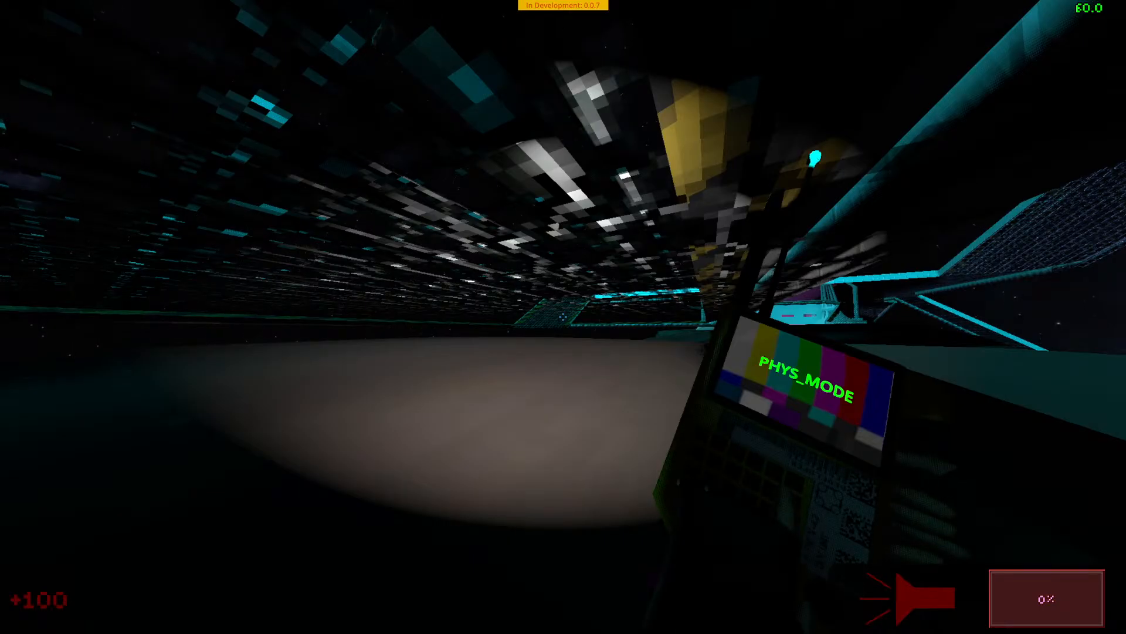
Step: Climb out onto the grated platform and examine its striped edge and grating by flashlight
key(d)
key(space)
key(1)
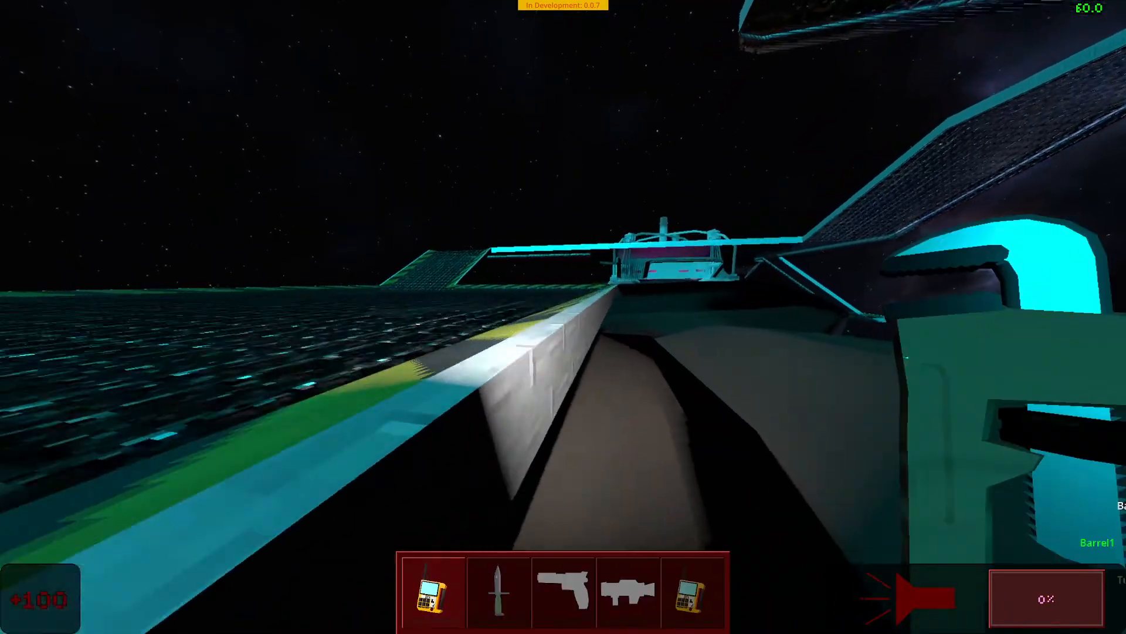
key(space)
key(w)
key(a)
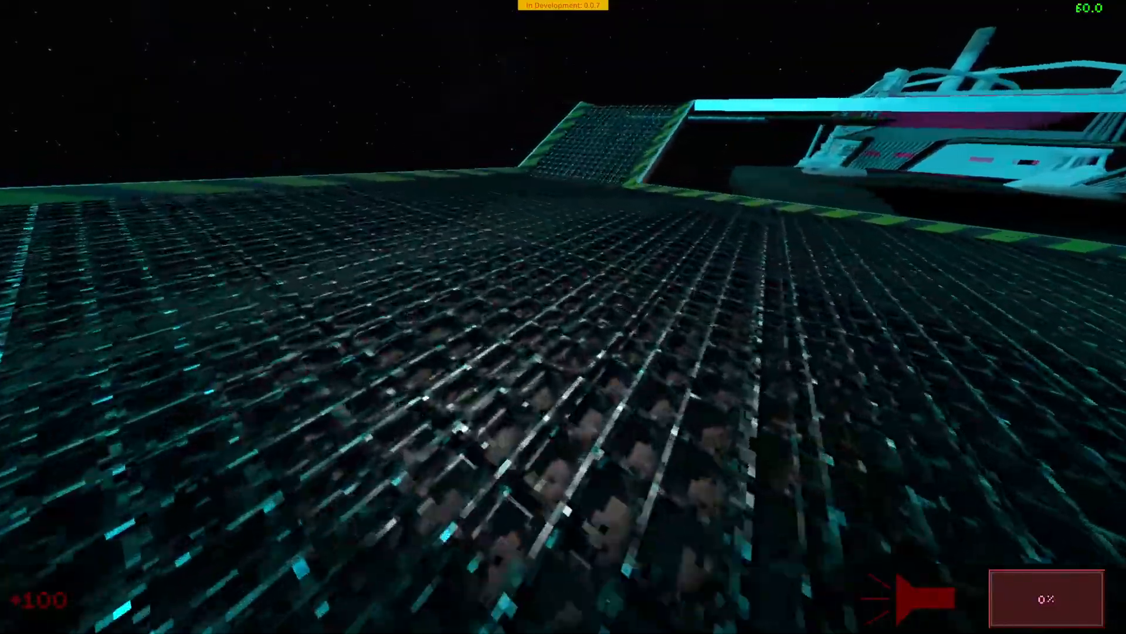
Step: Equip the 9 mm pistol, test-fire it while crossing the grated platform, and reload it
key(1)
key(2)
key(3)
key(r)
key(w)
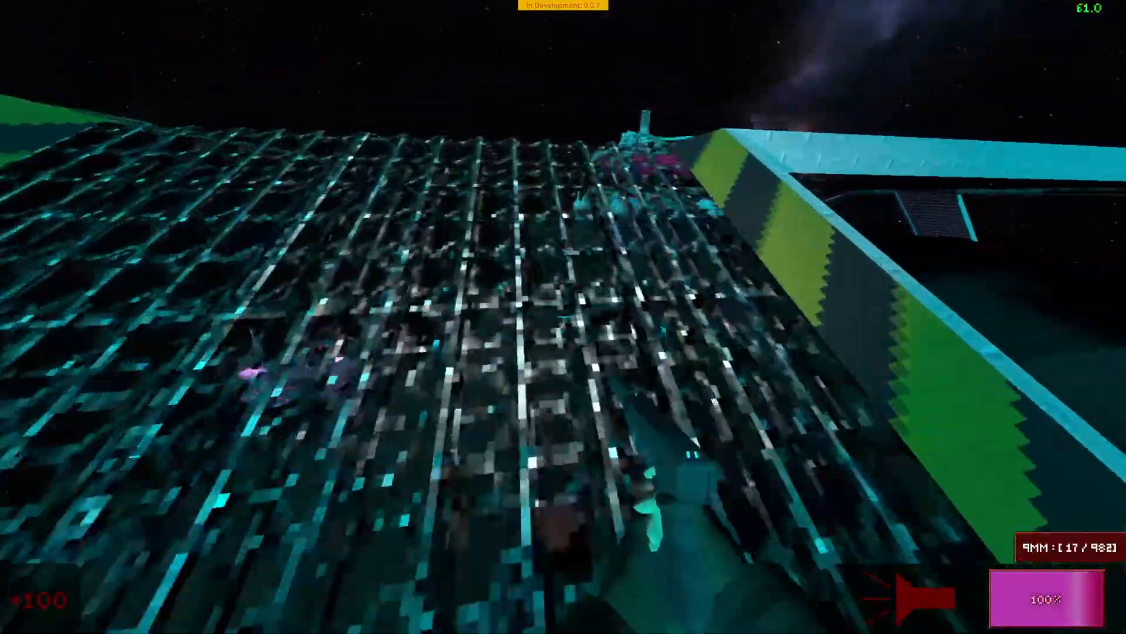
key(w)
click(563, 317)
click(563, 317)
click(563, 317)
click(564, 316)
key(r)
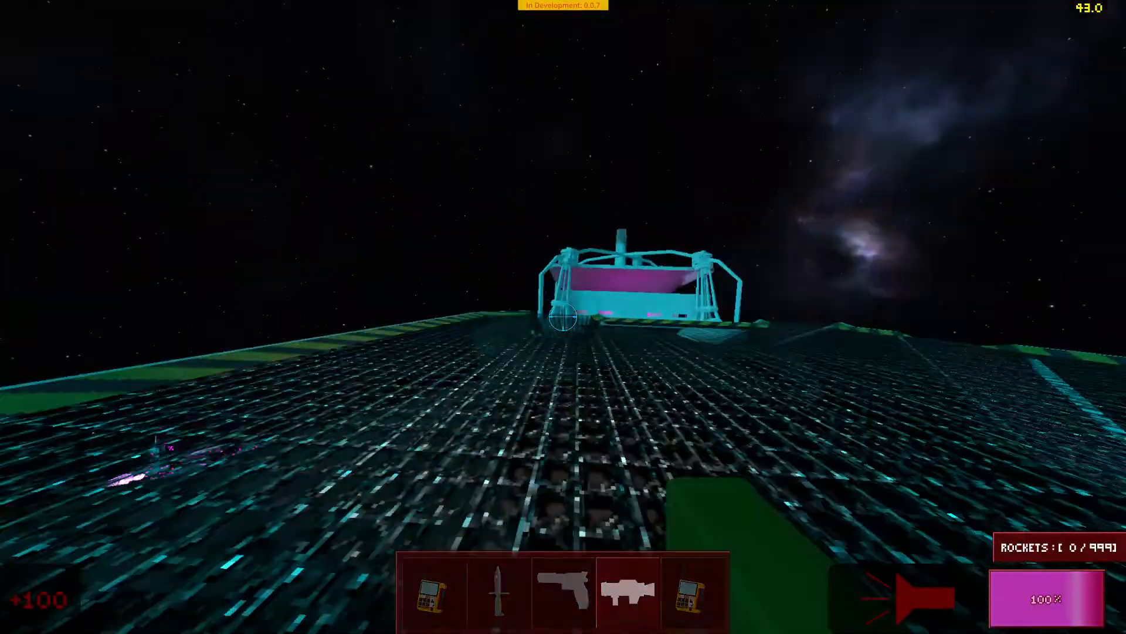
Step: Fire one rocket across the platform towards the base, then switch back to the pistol, fire it and reload
click(564, 317)
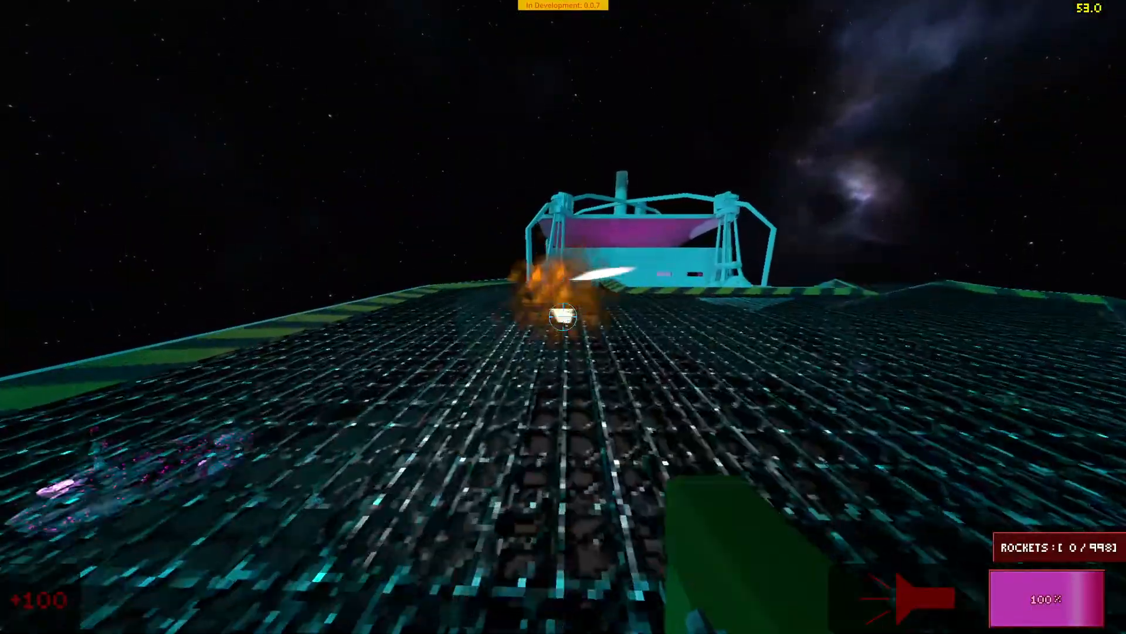
scroll(563, 316, up, 1)
key(w)
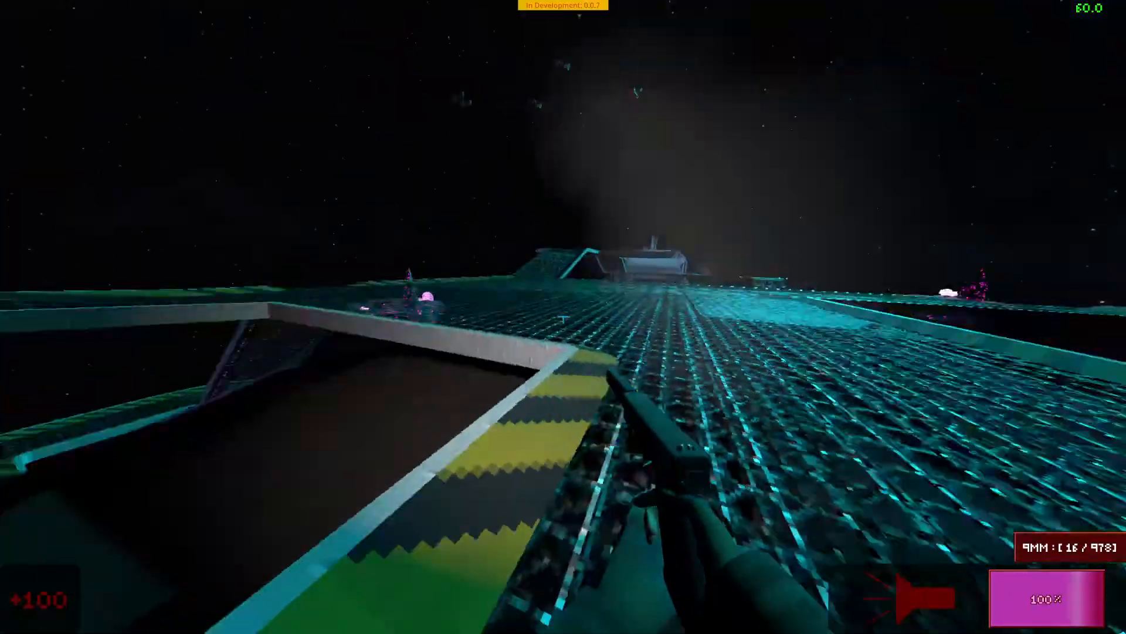
click(563, 317)
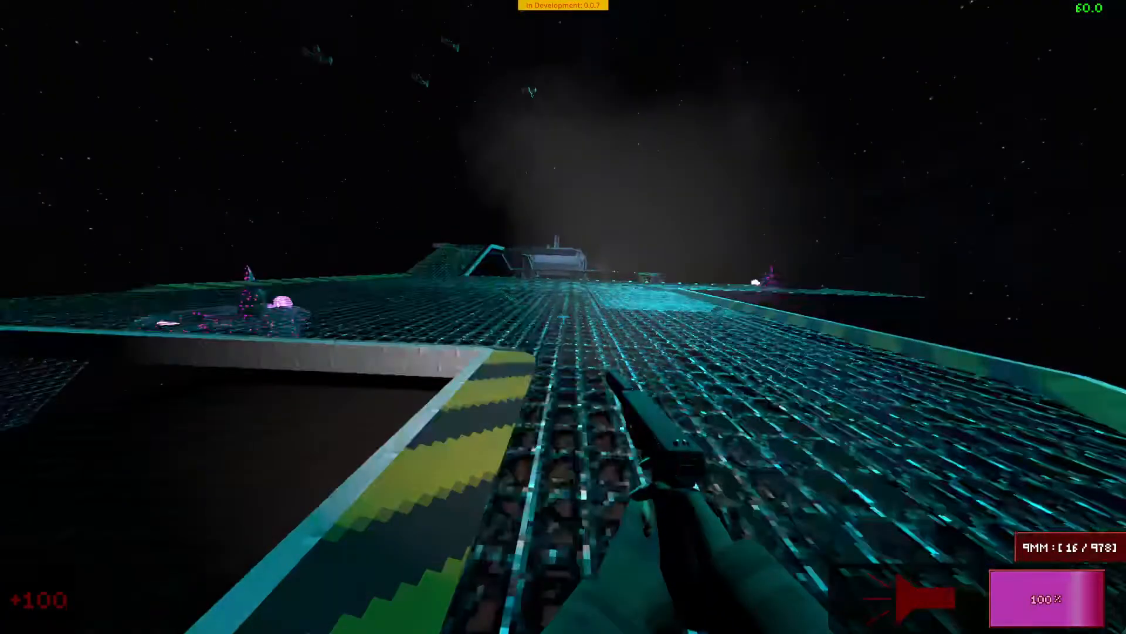
key(r)
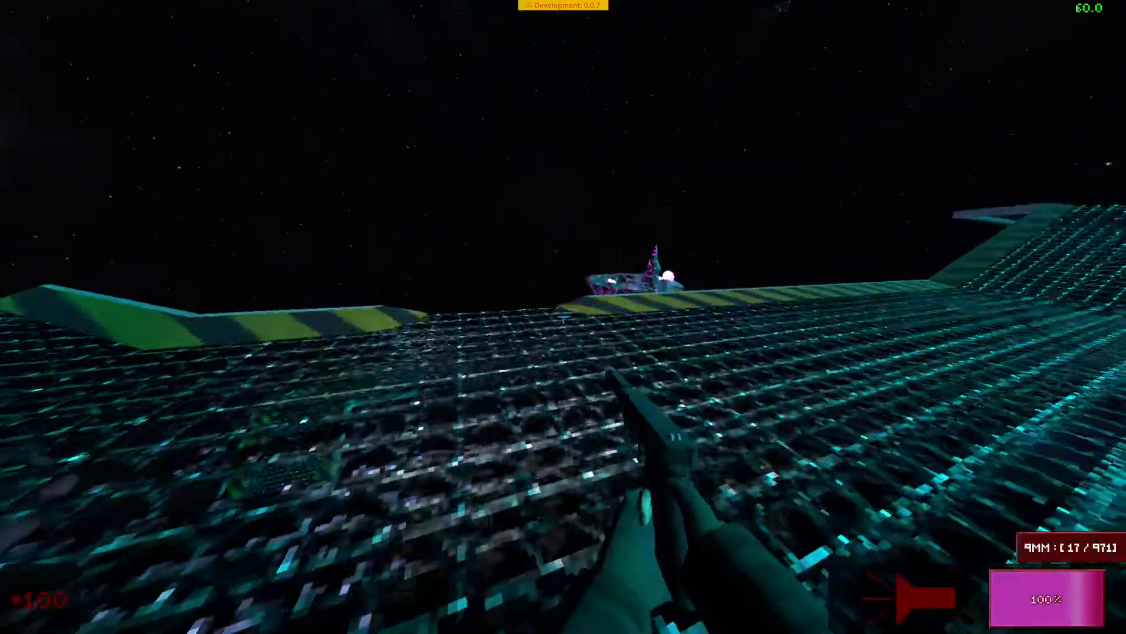
Step: Turn off the flashlight and follow the grated walkways, examining their edges and the distant base in ambient light
key(a)
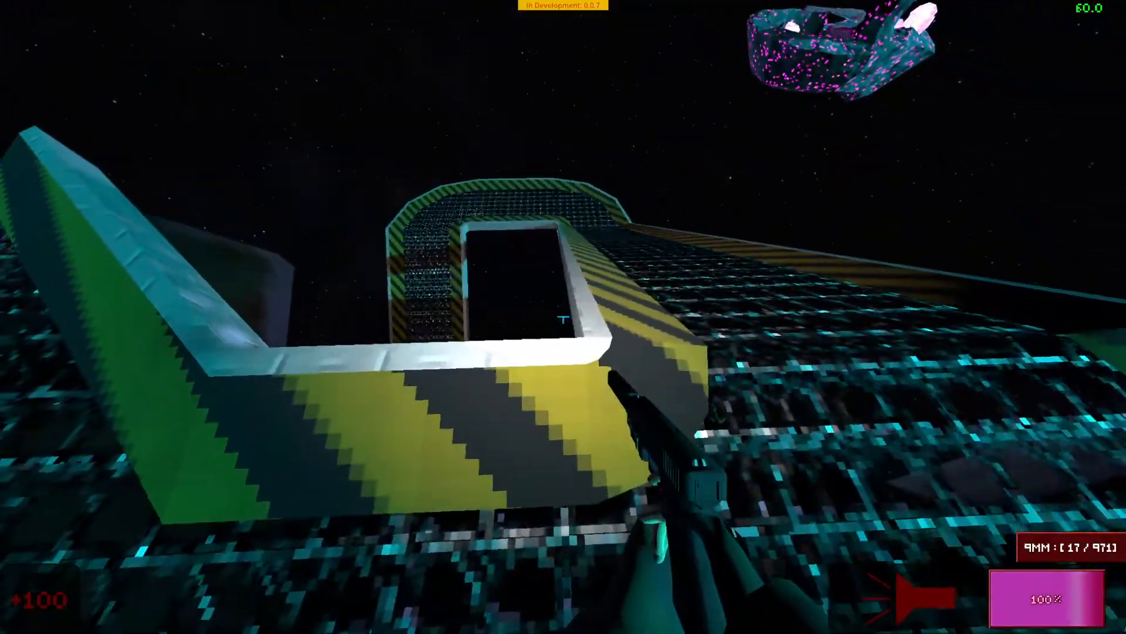
key(f)
key(w)
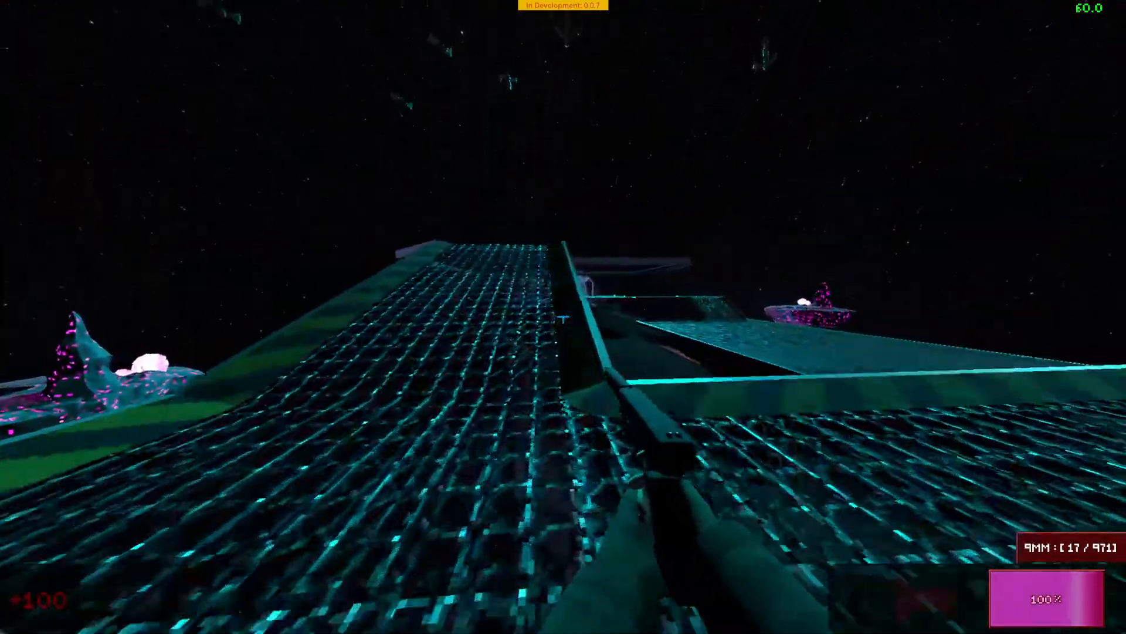
key(a)
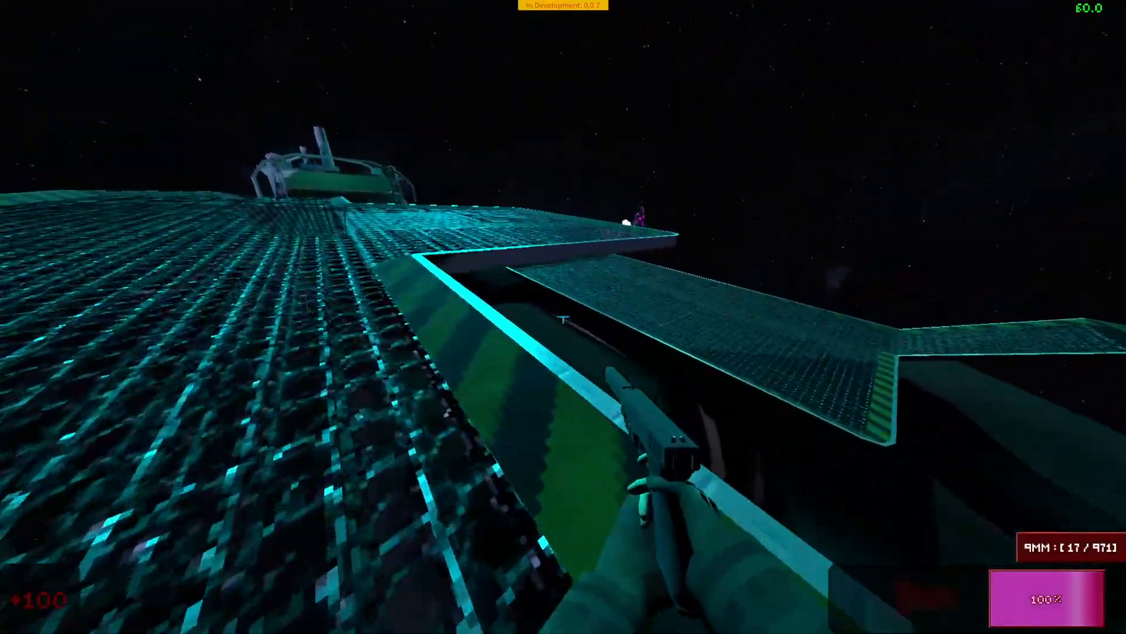
key(w)
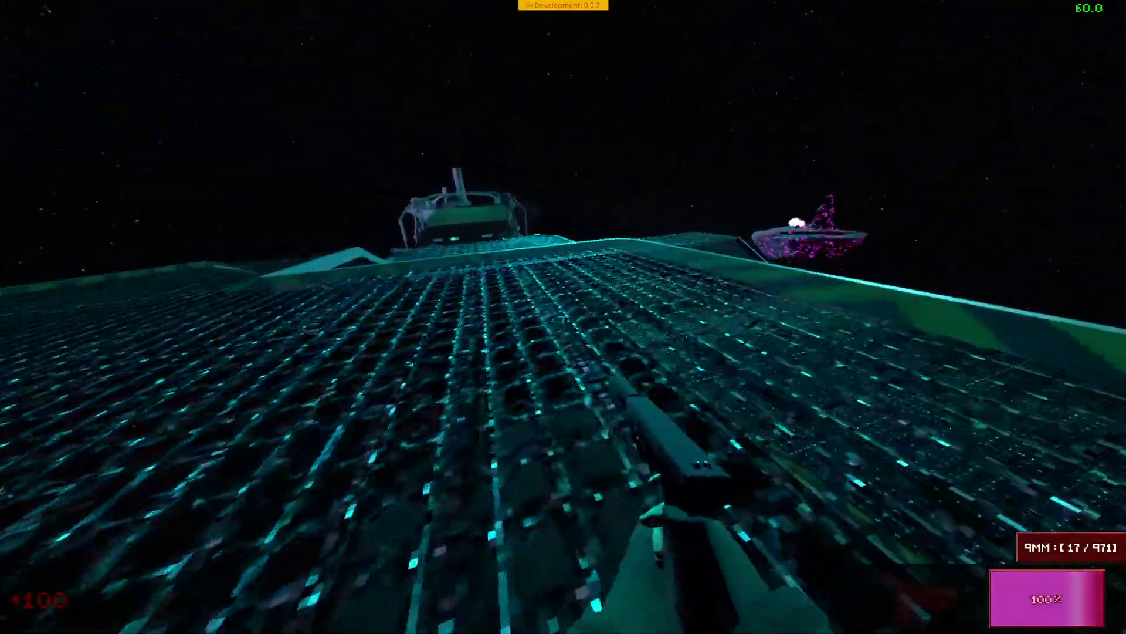
key(w)
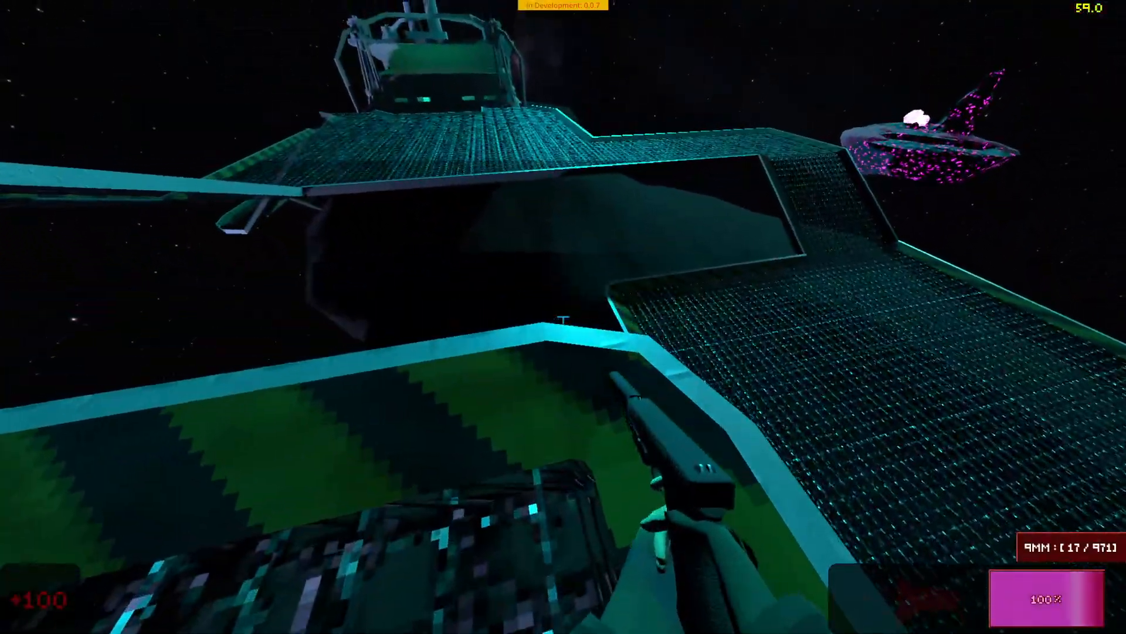
key(w)
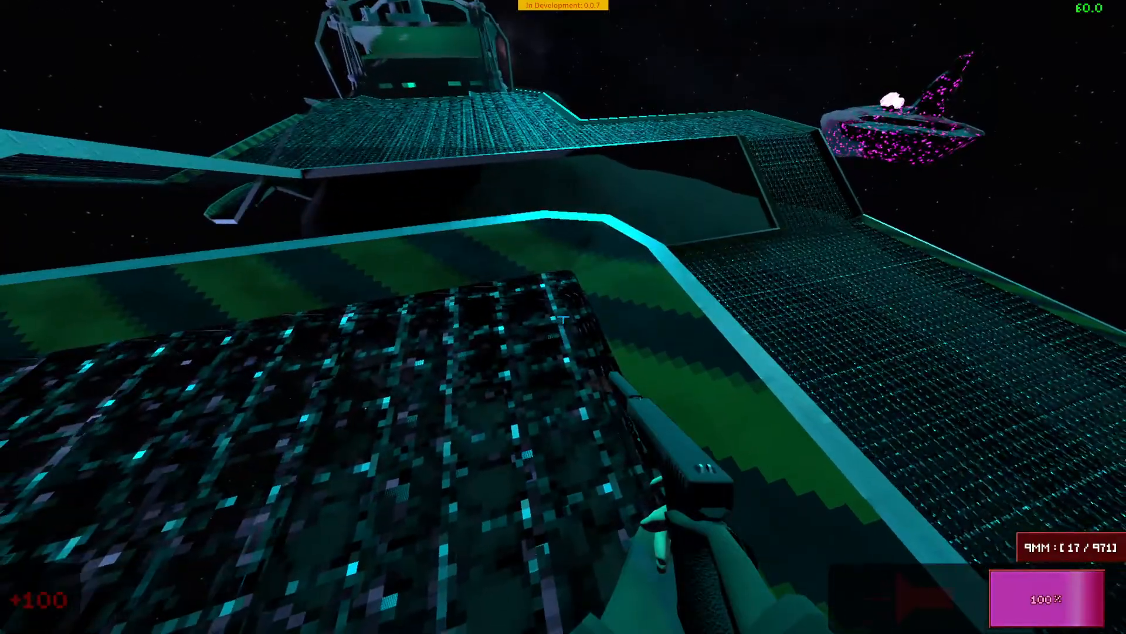
key(w)
Step: Turn the flashlight on again, shoot at the underside of the raised platform and reload the pistol
key(f)
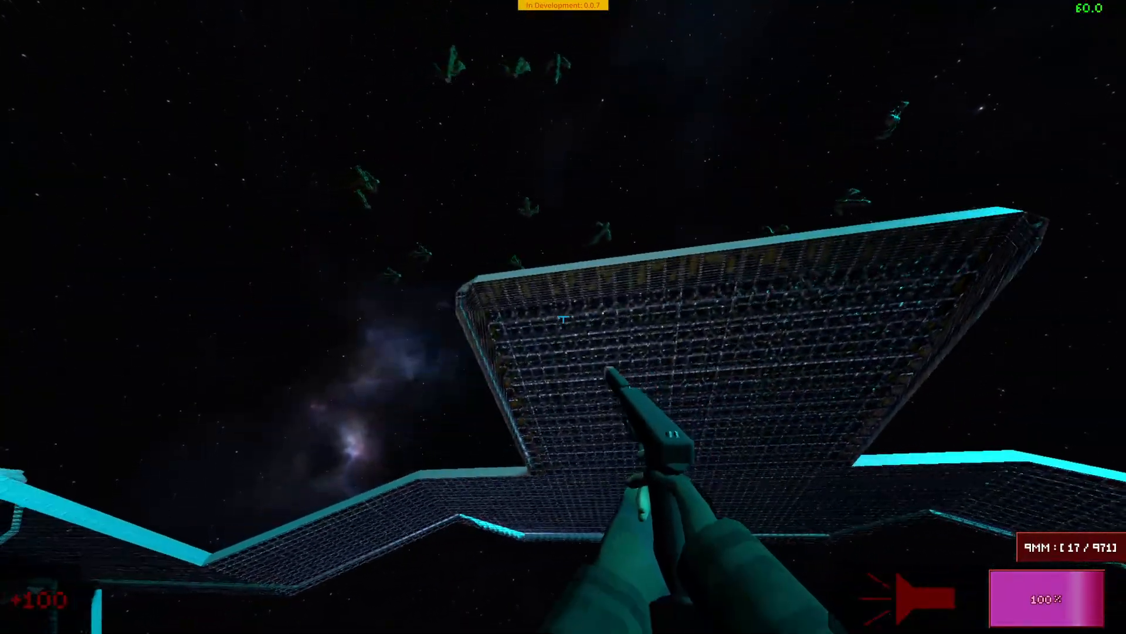
click(563, 318)
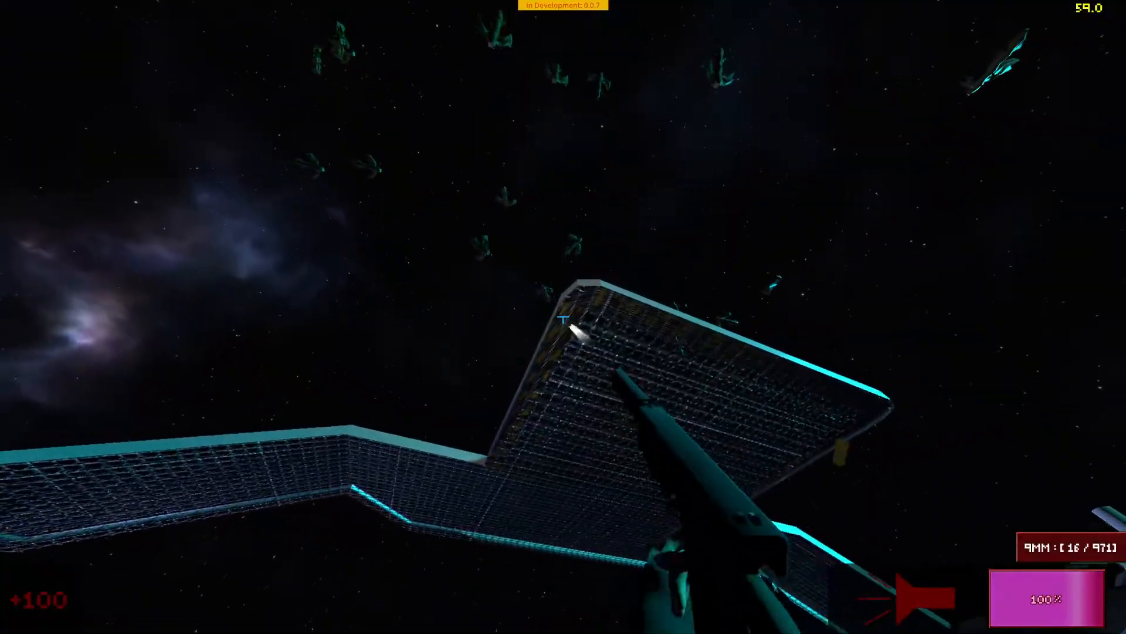
key(r)
key(w)
key(d)
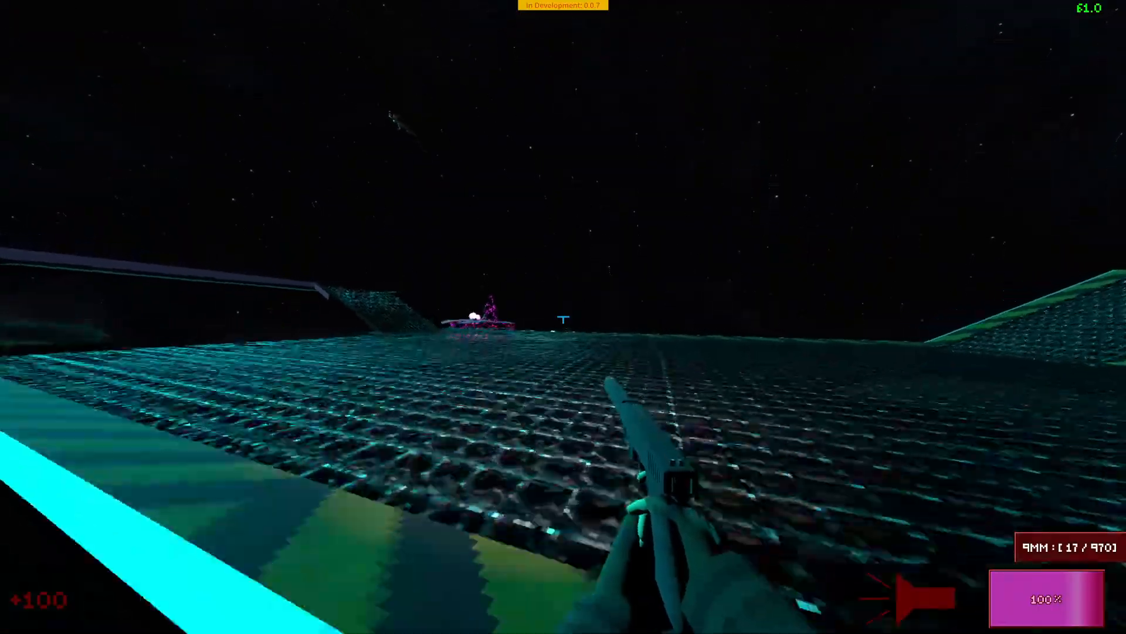
Step: Follow the walkway ramp to the base building and examine its supports, white walls and the surrounding rock by flashlight
key(w)
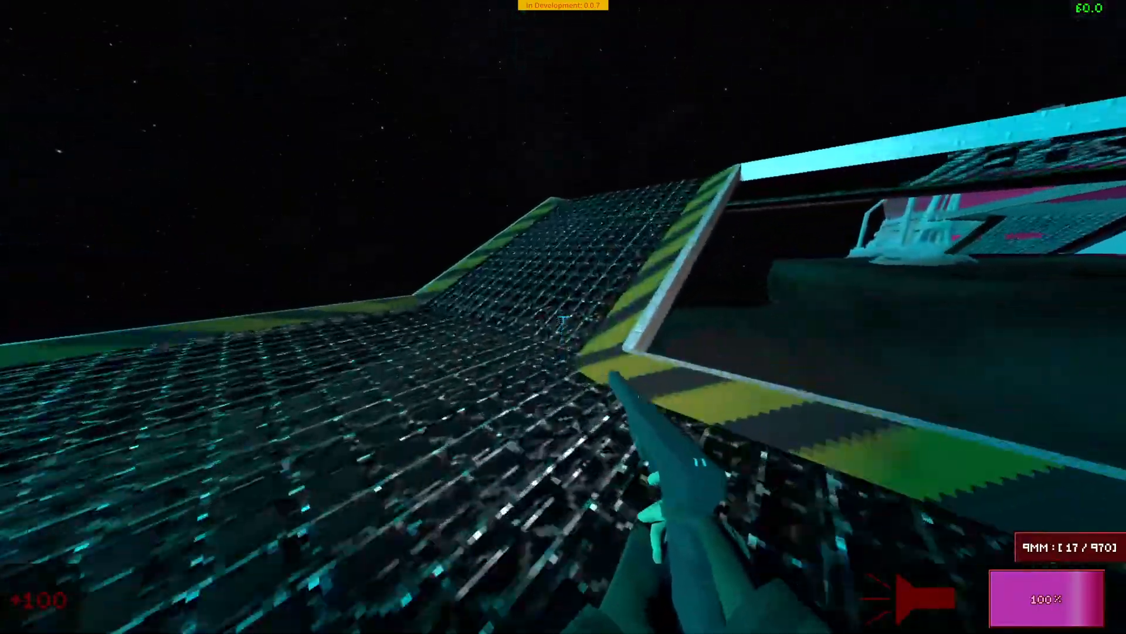
key(w)
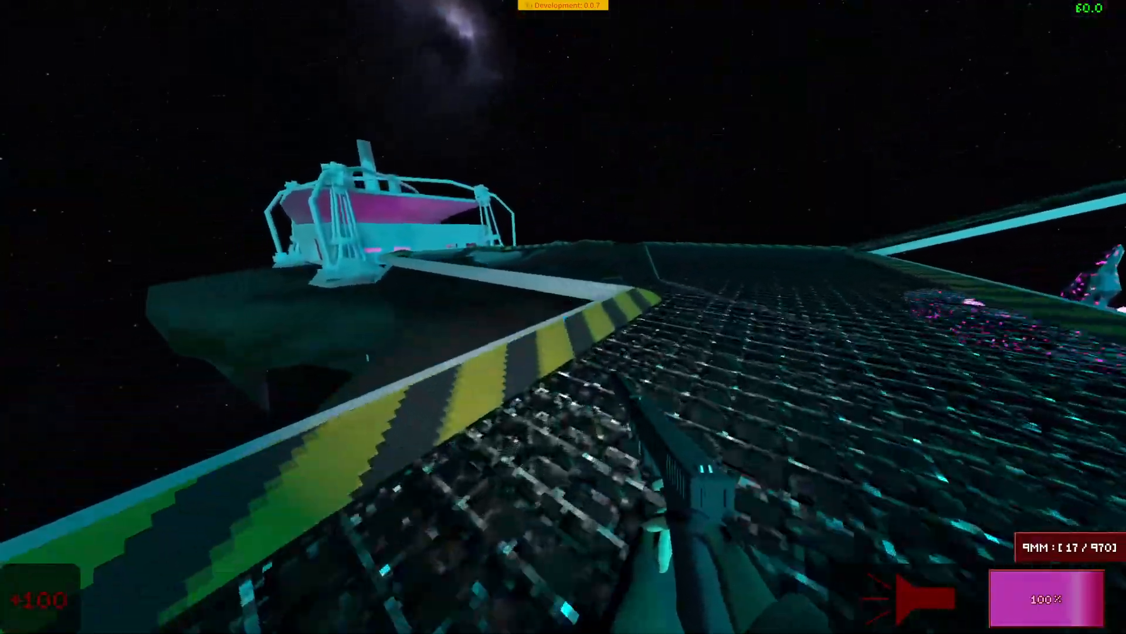
key(w)
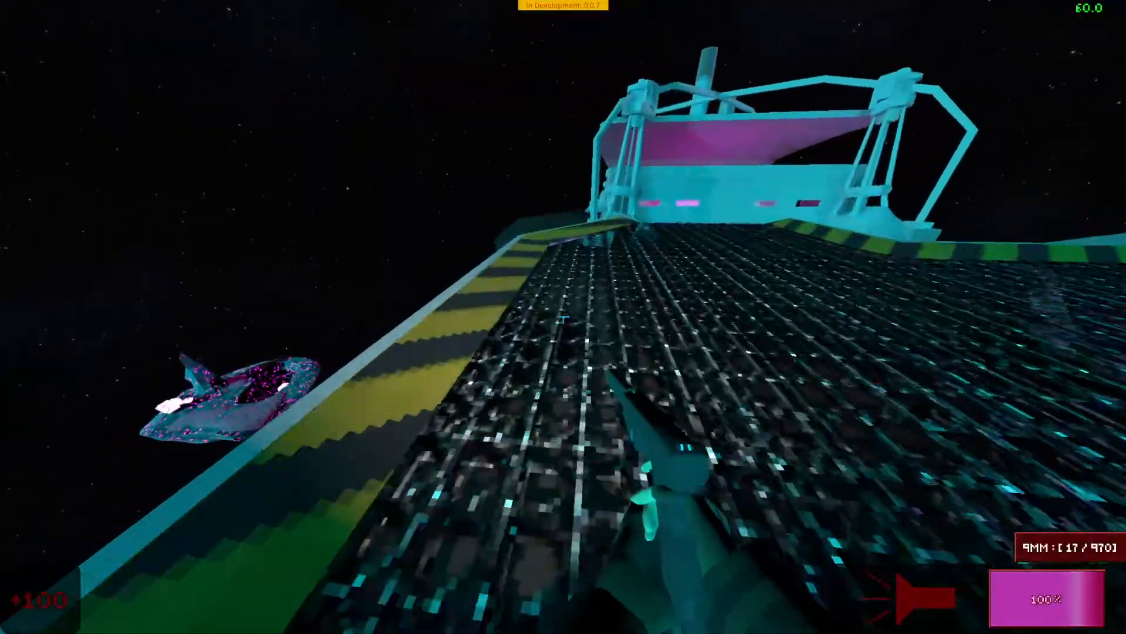
key(w)
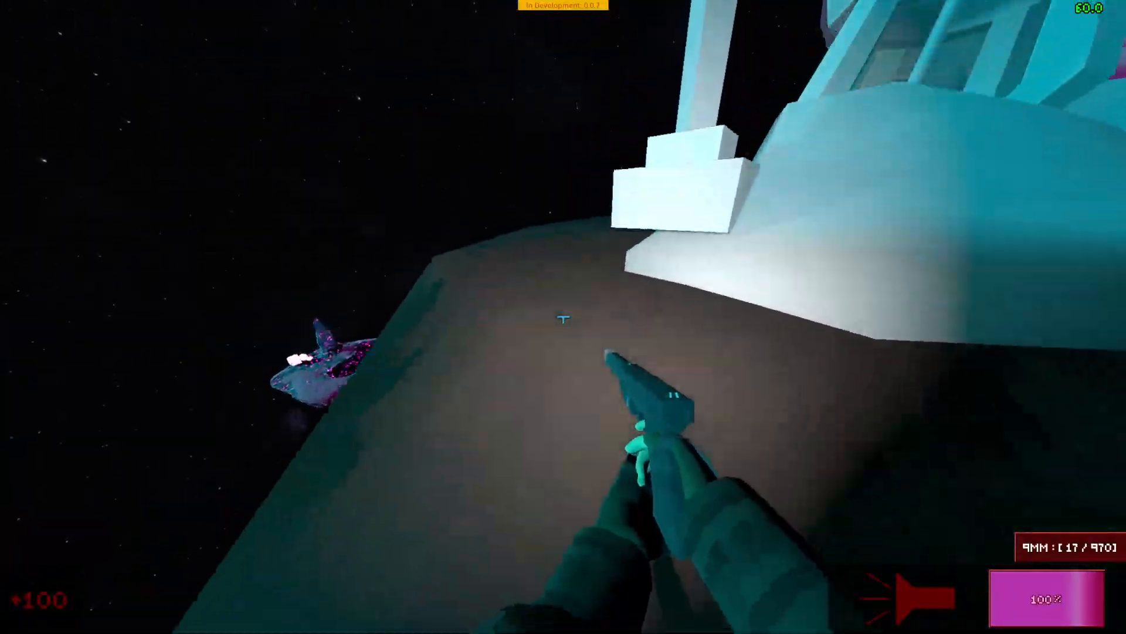
key(w)
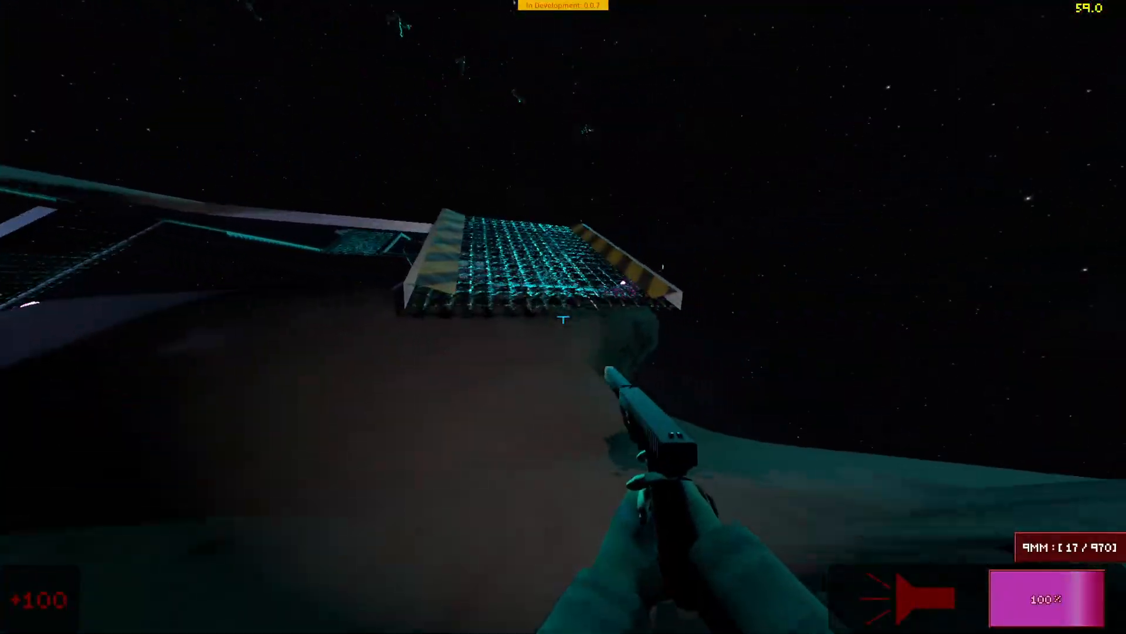
key(w)
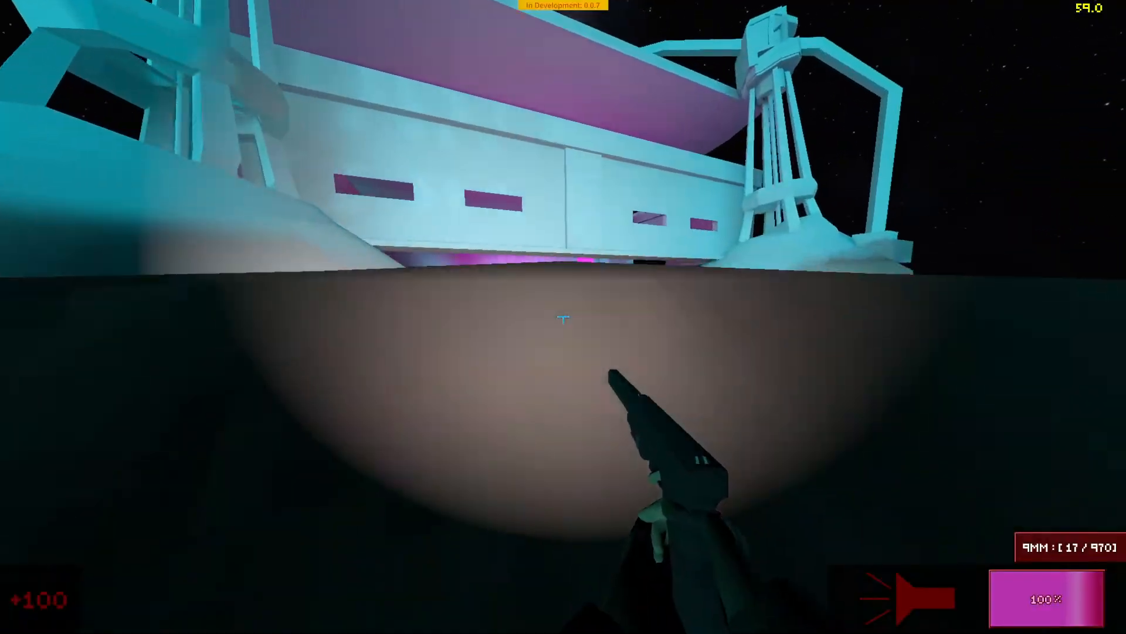
Step: Pause the game and stop the running project to return to the Godot editor
key(super)
key(super)
key(Escape)
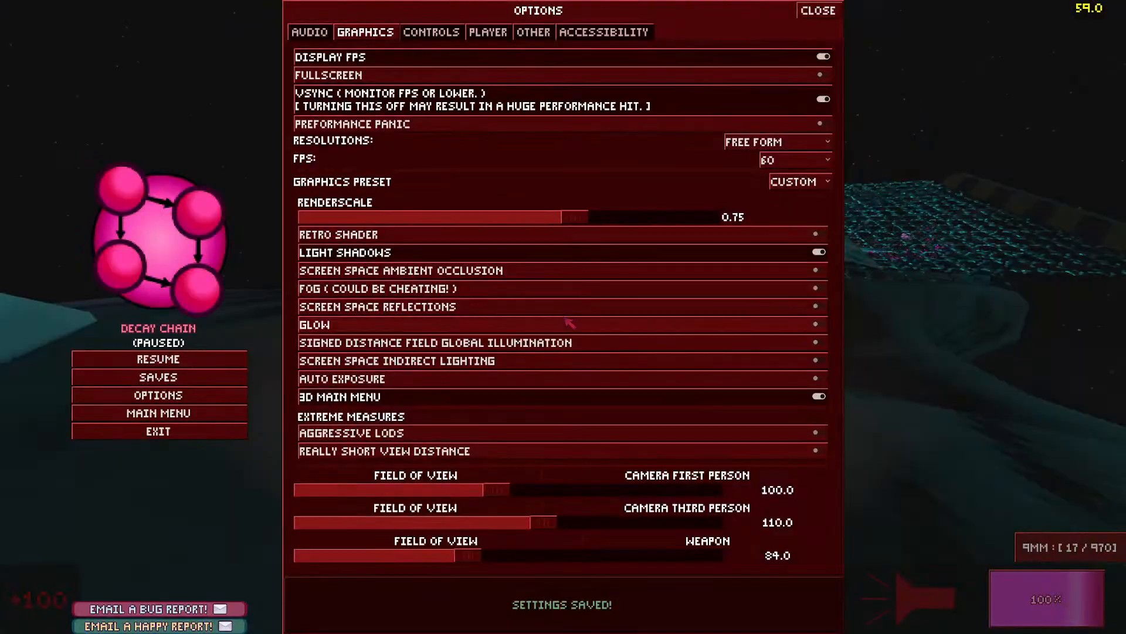
key(Escape)
key(super)
key(super)
key(Escape)
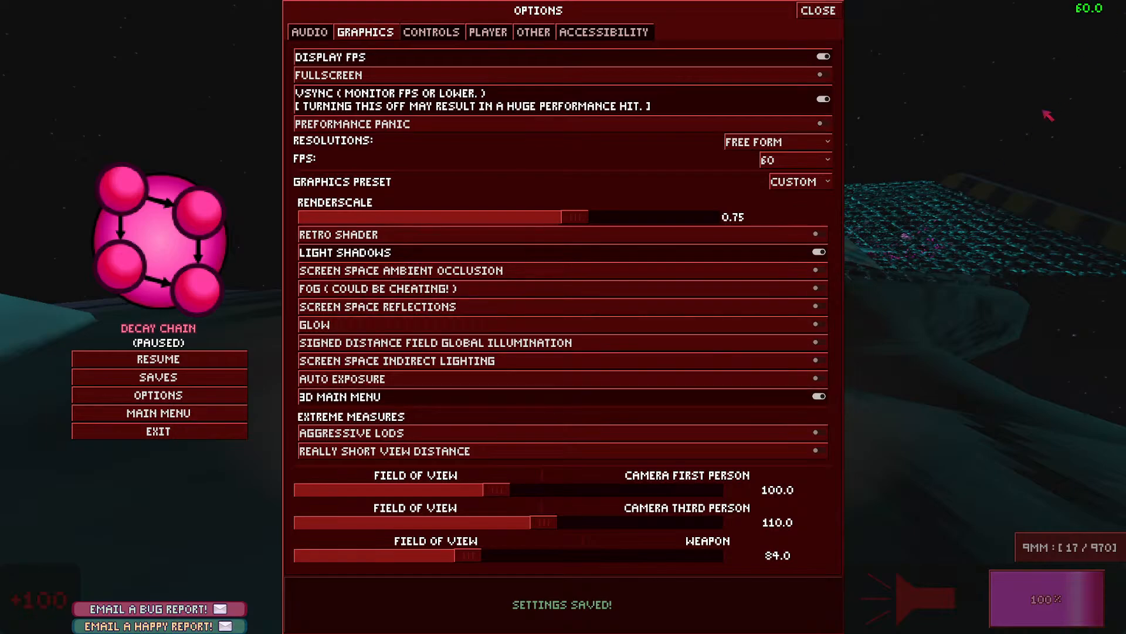
key(F8)
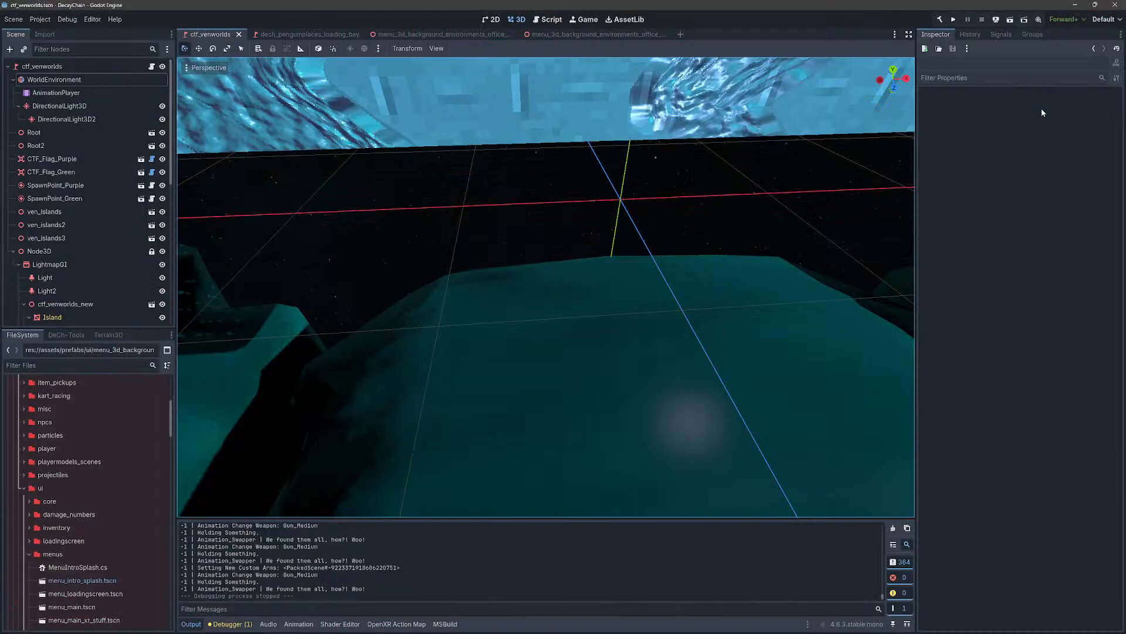
Step: Save the ctf_venworlds scene
key(s)
mouse_move(700, 362)
right_down()
mouse_move(698, 314)
mouse_move(648, 363)
mouse_move(692, 366)
mouse_move(696, 352)
mouse_move(681, 351)
right_up()
key(s)
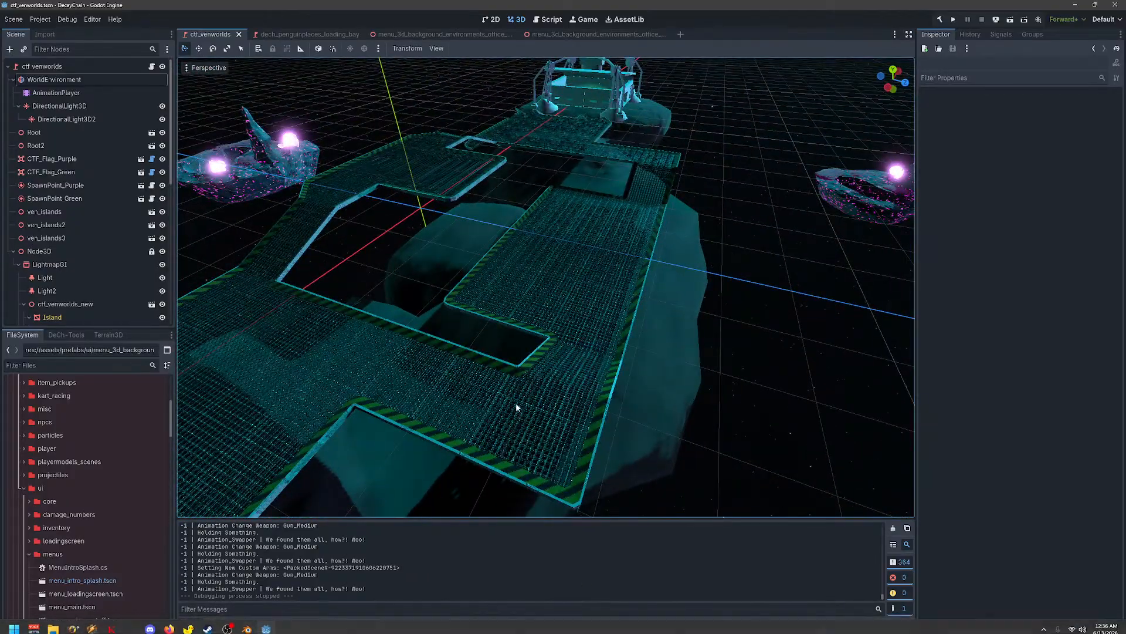
key(ctrl+s)
Step: Show the debugger's error list and read the LightmapGI entry
mouse_move(264, 626)
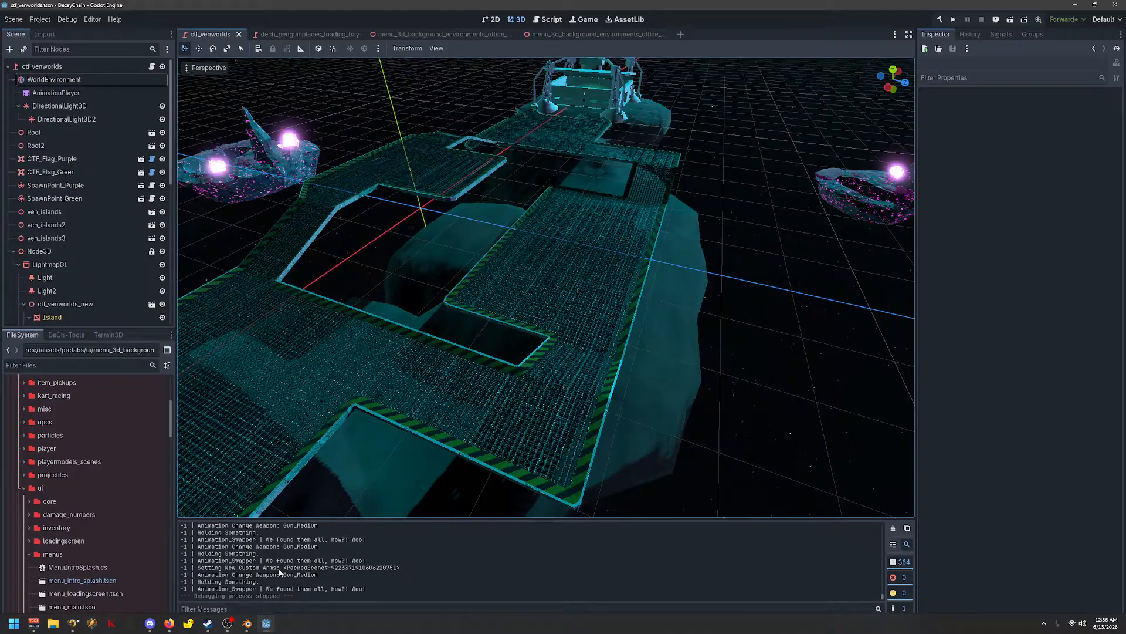
click(230, 624)
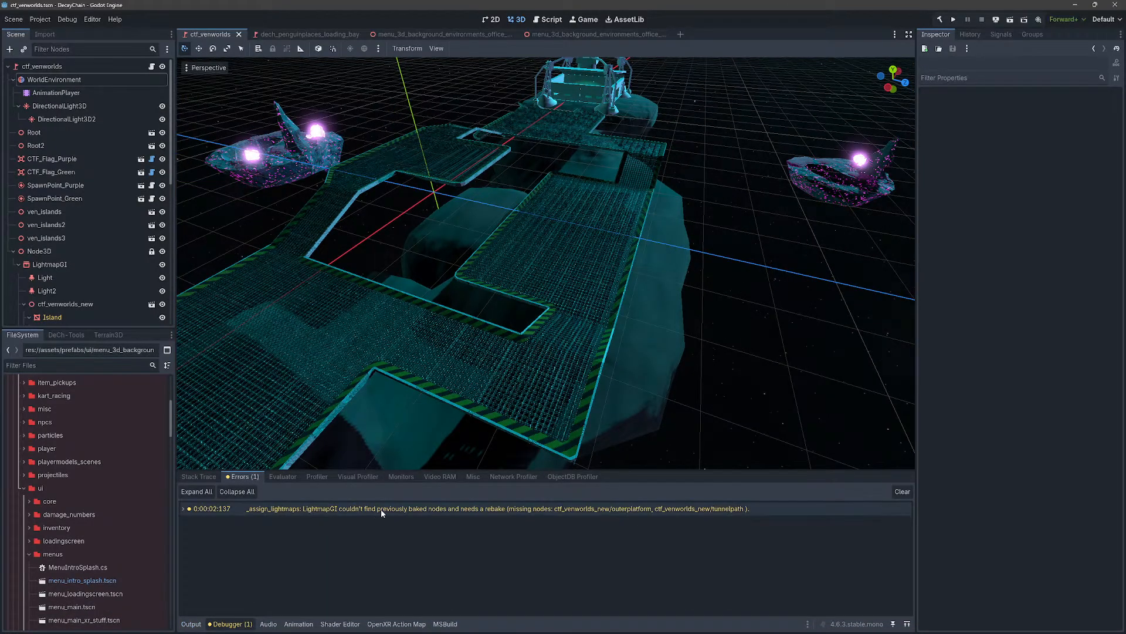
mouse_move(382, 512)
Step: Switch to Blender and examine the layout of the outer walkway mesh in a top view
mouse_move(292, 622)
click(247, 624)
right_click(566, 292)
right_drag(716, 274, 798, 340)
key(w)
key(w)
mouse_move(463, 300)
right_down()
mouse_move(440, 293)
mouse_move(564, 246)
mouse_move(551, 252)
right_up()
key(z)
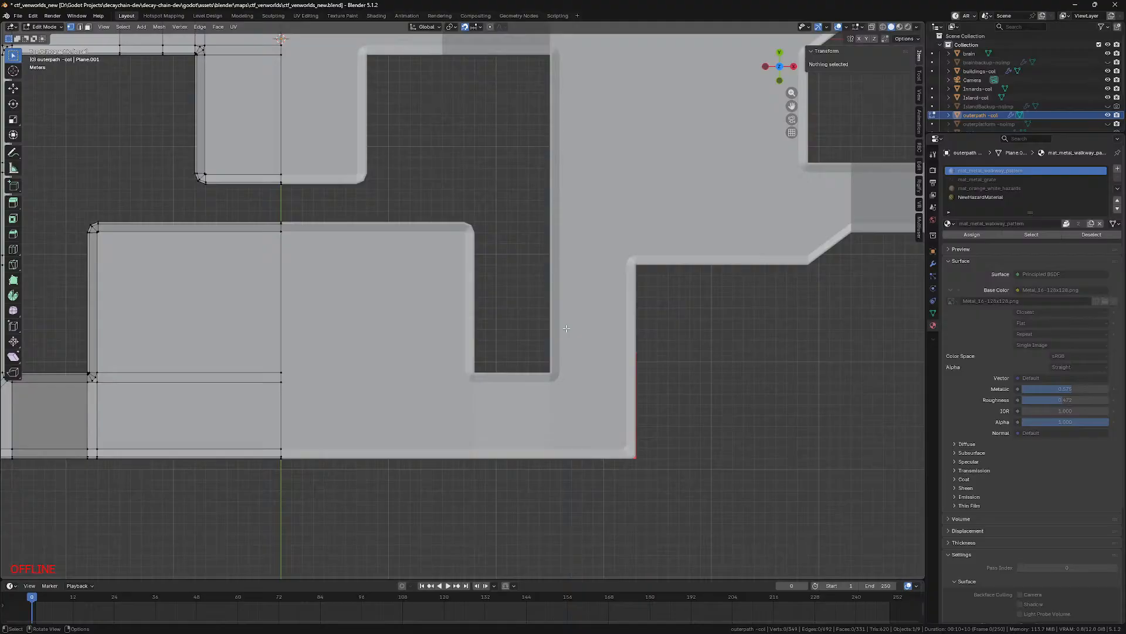
scroll(451, 219, down, 3)
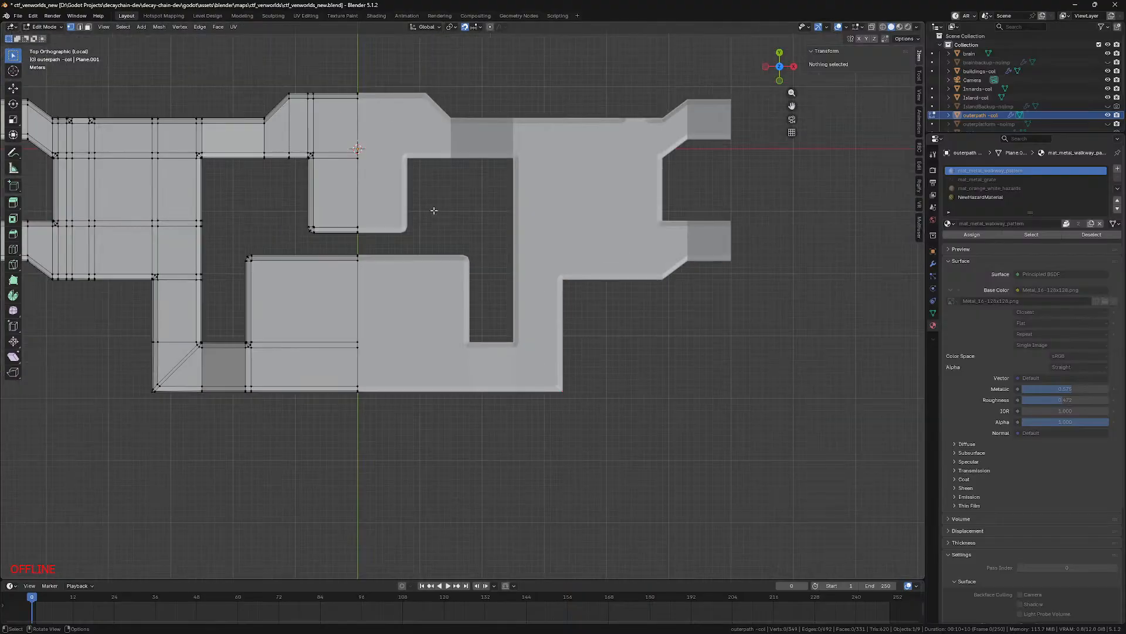
Step: Zoom in on the outer corner vertices of the walkway's lower-left bend and display the mesh in wireframe
shift+middle_drag(343, 255, 613, 172)
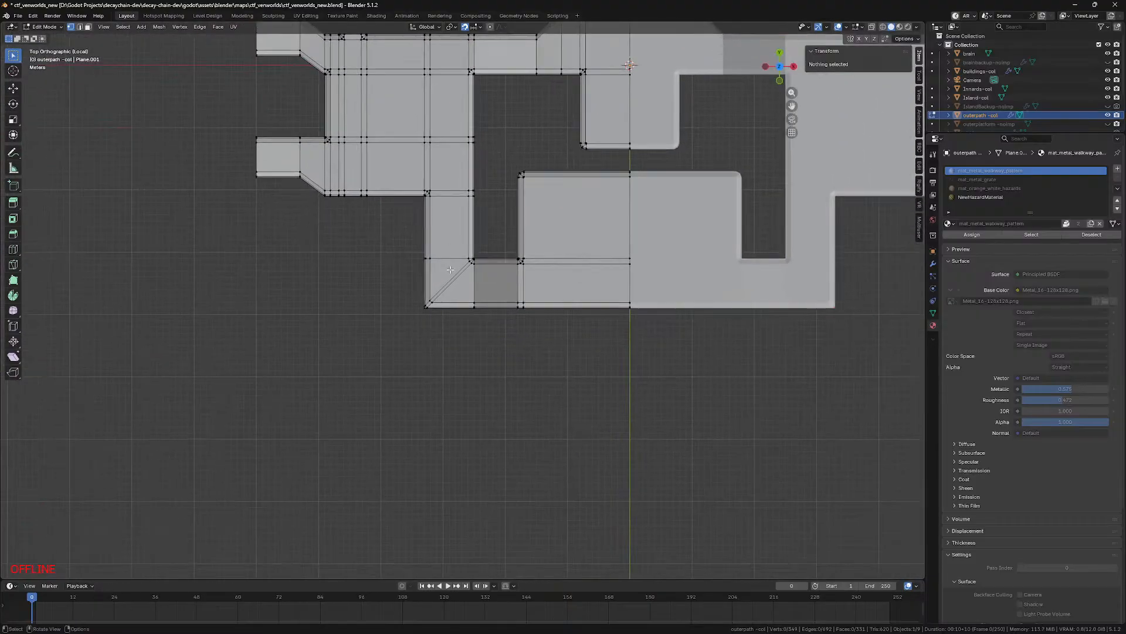
scroll(339, 332, up, 6)
click(339, 330)
key(KP_Decimal)
scroll(516, 355, up, 6)
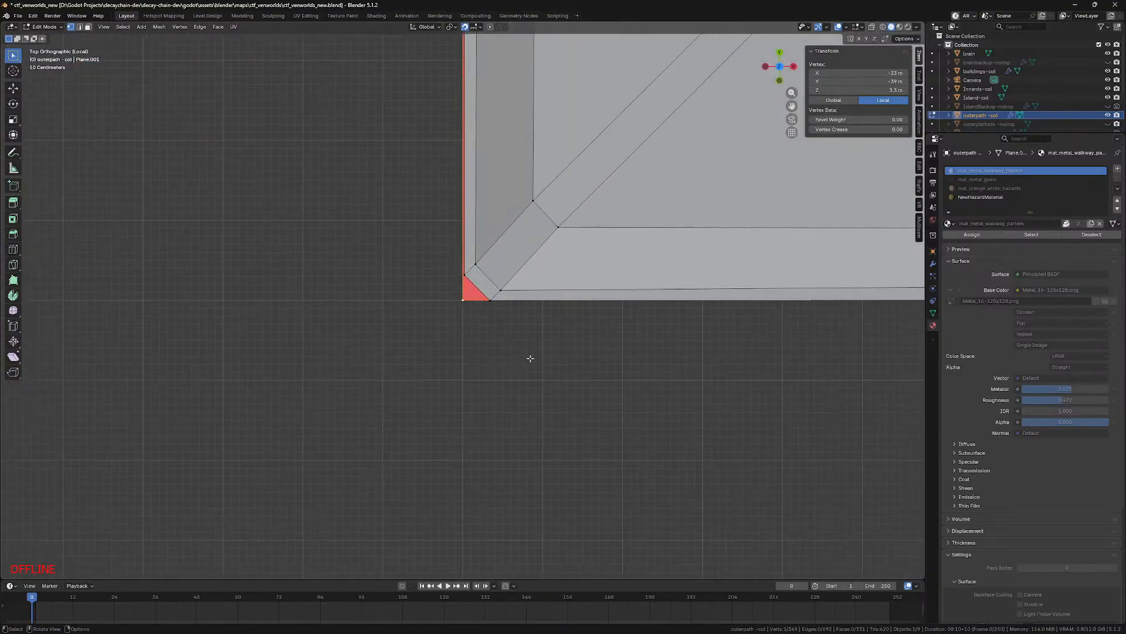
key(shift+z)
scroll(590, 300, down, 4)
shift+middle_drag(603, 199, 598, 431)
mouse_move(558, 109)
shift+middle_down()
mouse_move(574, 327)
mouse_move(568, 448)
shift+middle_up()
shift+middle_drag(553, 74, 549, 396)
Step: Select the edge loop along the walkway's outer side and examine how its vertices line up from end to end
key(2)
alt+click(471, 416)
shift+middle_drag(589, 165, 558, 316)
shift+middle_drag(561, 132, 554, 369)
scroll(552, 374, up, 2)
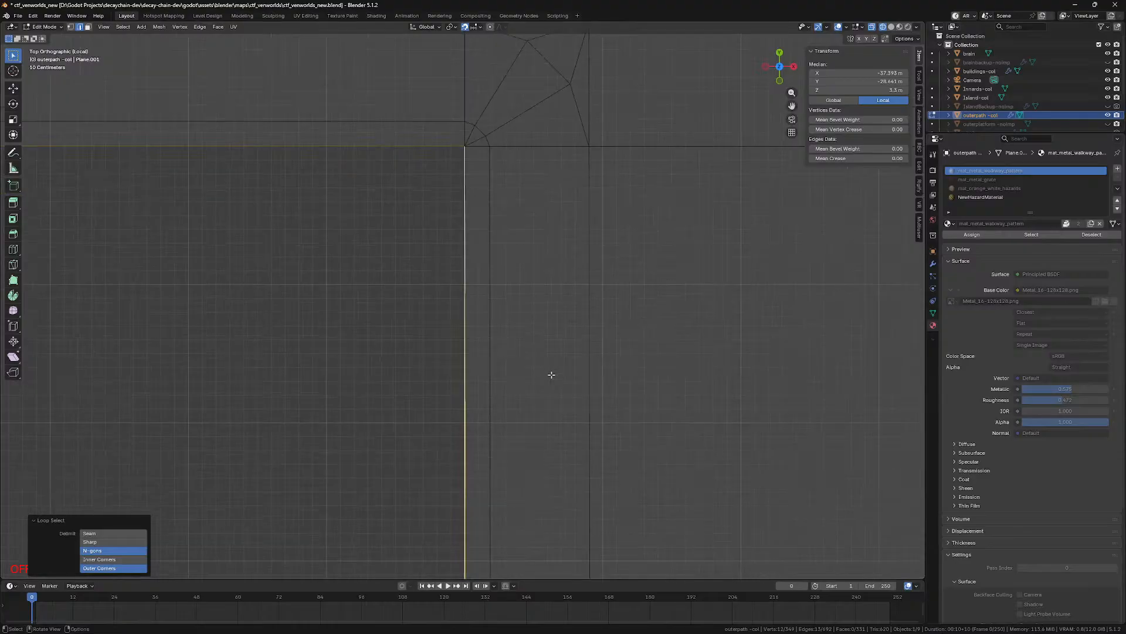
scroll(551, 374, up, 2)
shift+middle_drag(576, 120, 566, 387)
scroll(565, 388, up, 7)
key(1)
shift+middle_drag(548, 523, 538, 243)
scroll(446, 270, down, 7)
shift+middle_drag(501, 343, 509, 45)
shift+middle_drag(468, 572, 477, 217)
scroll(458, 462, down, 4)
shift+middle_drag(480, 265, 463, 522)
scroll(465, 206, up, 9)
scroll(370, 172, up, 1)
Step: Move the misaligned vertices on the walkway's outer side at Y -31 m along X onto the outer edge line
drag(440, 205, 445, 209)
key(g)
key(x)
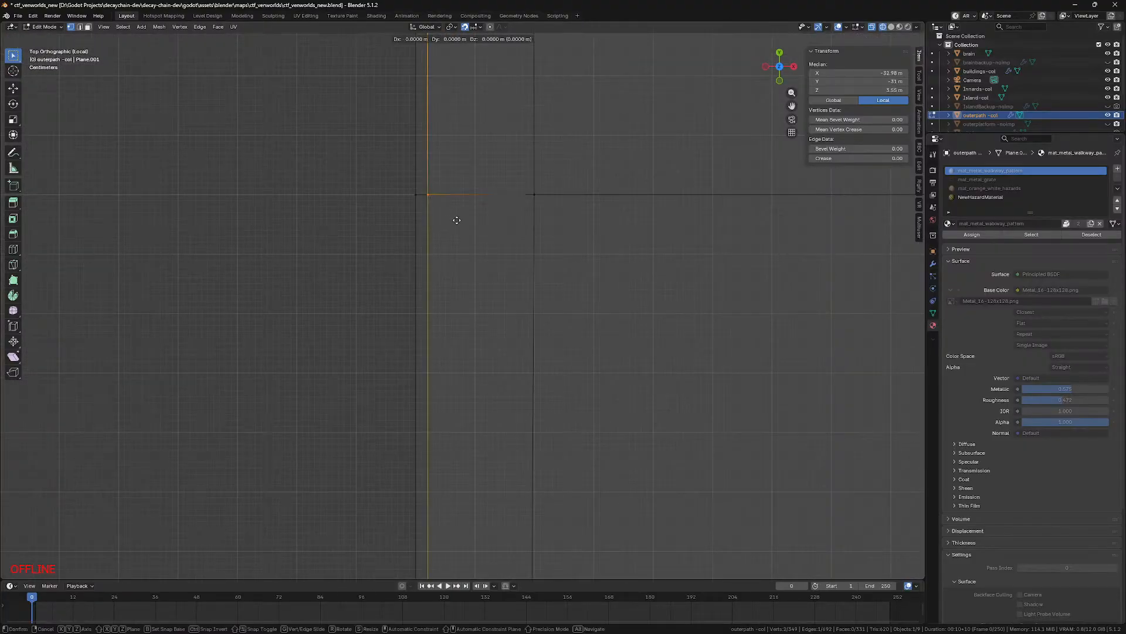
click(445, 219)
Step: Move the bevel vertices at the walkway's lower-left outer corner onto the outer edge line, then shift them -0.003 m in Y
scroll(447, 235, down, 8)
shift+middle_drag(450, 552, 426, 473)
scroll(518, 412, up, 4)
drag(490, 412, 514, 440)
scroll(514, 440, up, 7)
shift+middle_drag(548, 460, 503, 319)
key(g)
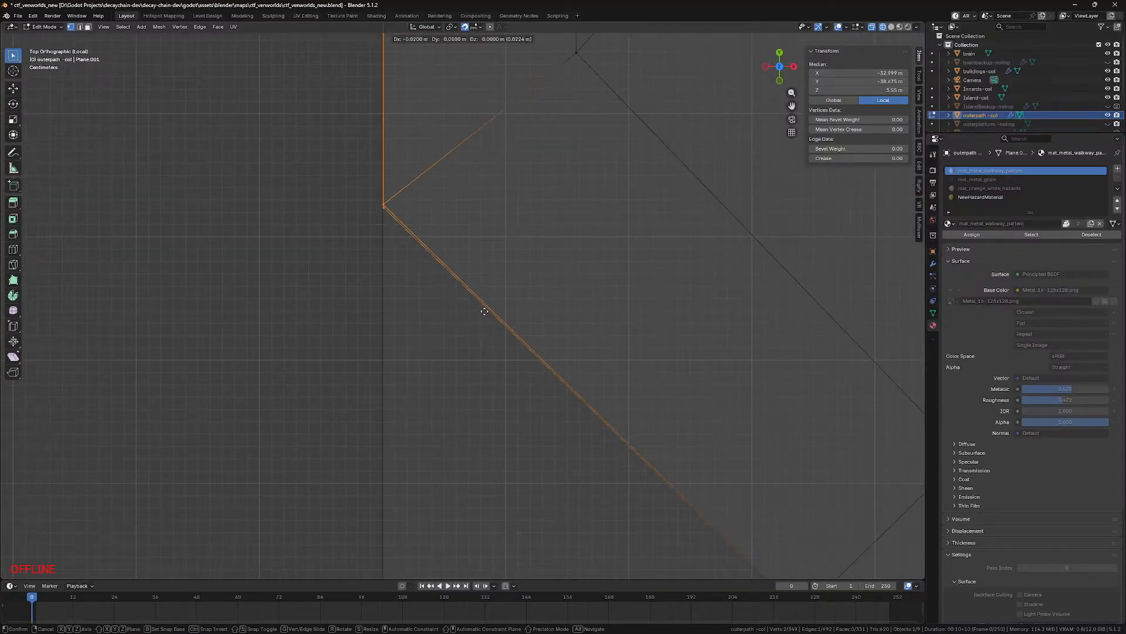
click(485, 317)
key(g)
key(y)
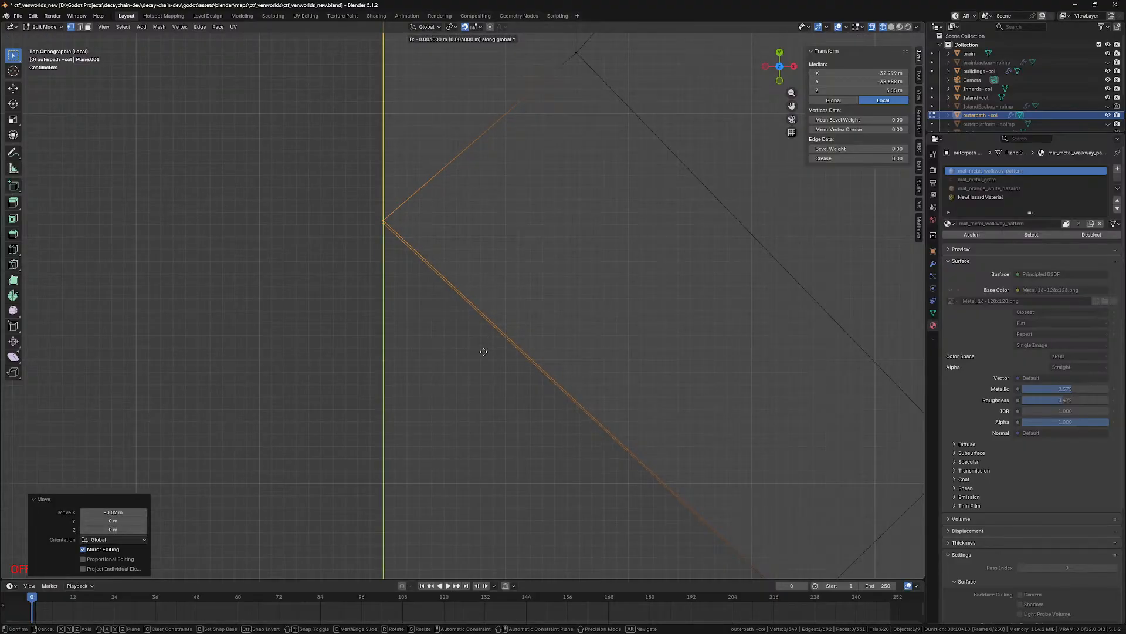
click(484, 352)
scroll(484, 351, down, 7)
shift+middle_drag(483, 352, 460, 315)
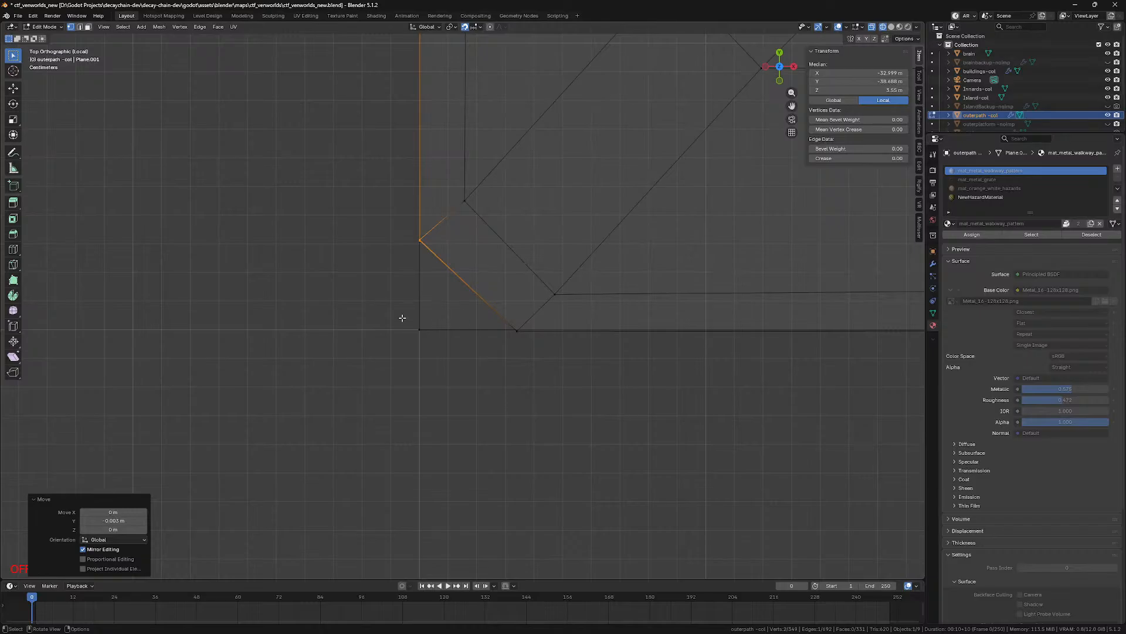
Step: Examine the edges around the lower-left corner and its diagonal seam for remaining misalignments
scroll(498, 317, down, 5)
shift+middle_drag(567, 284, 450, 449)
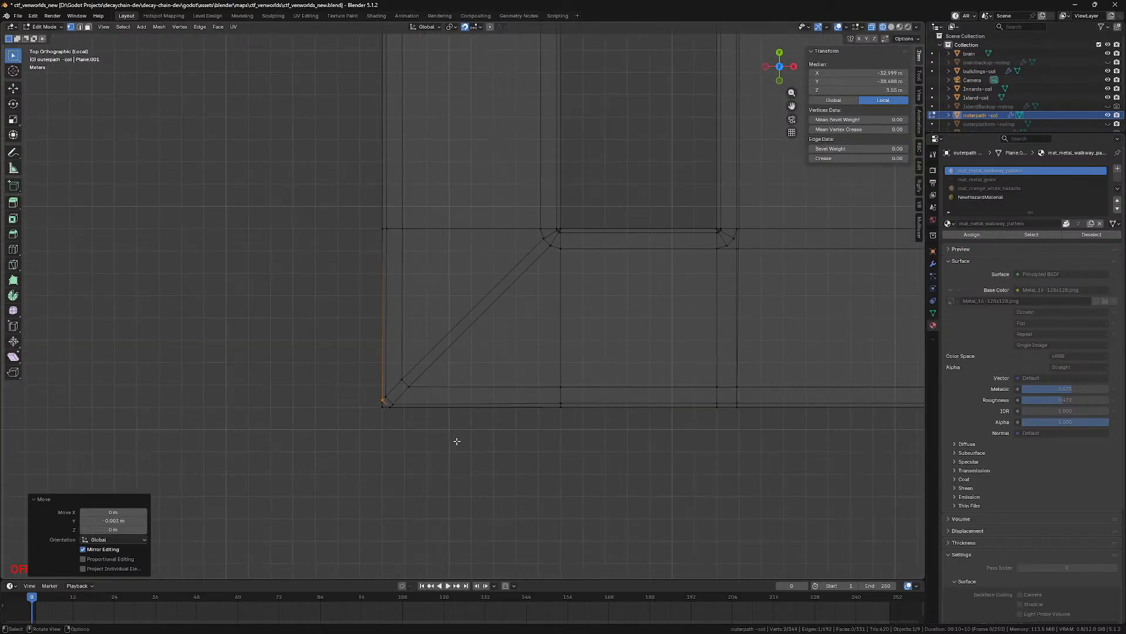
scroll(459, 431, down, 5)
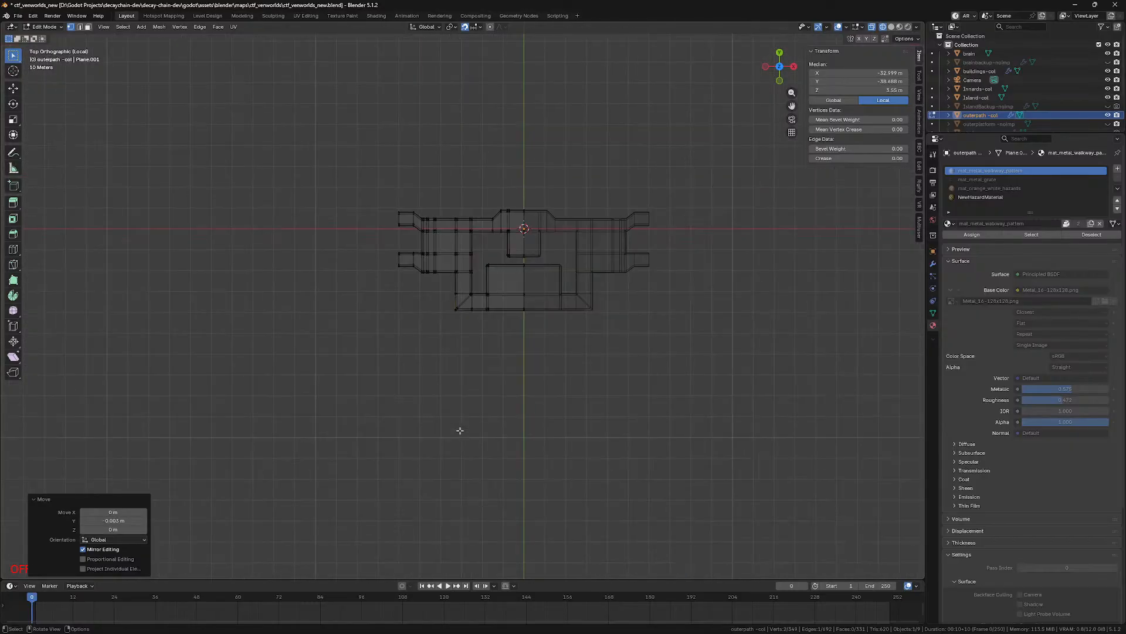
scroll(460, 431, up, 10)
shift+middle_drag(460, 431, 443, 503)
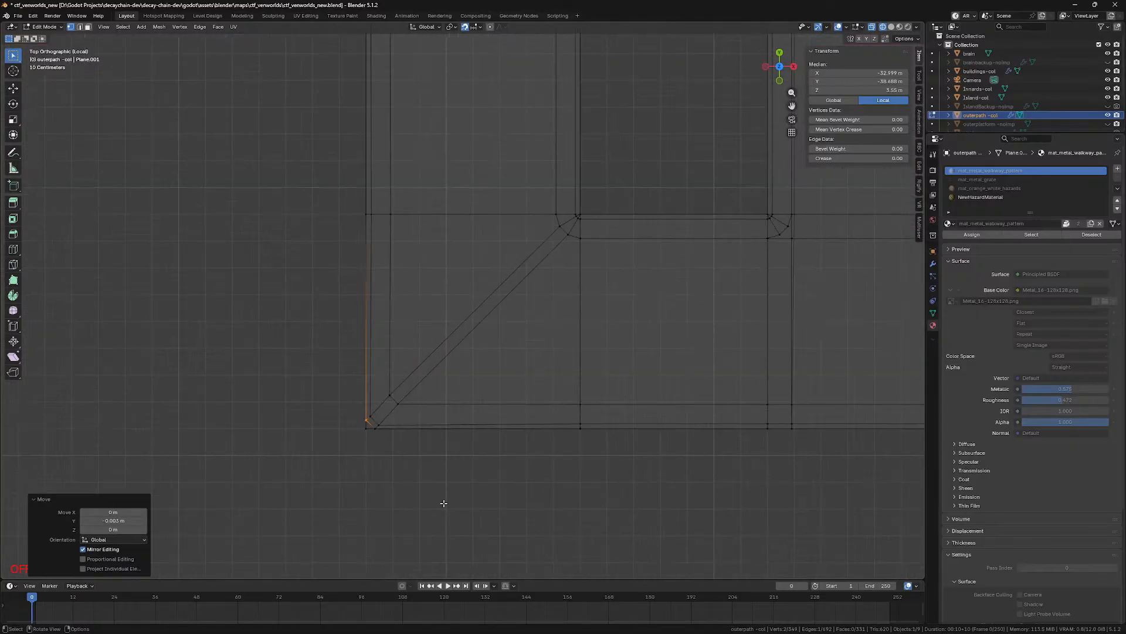
scroll(443, 502, up, 6)
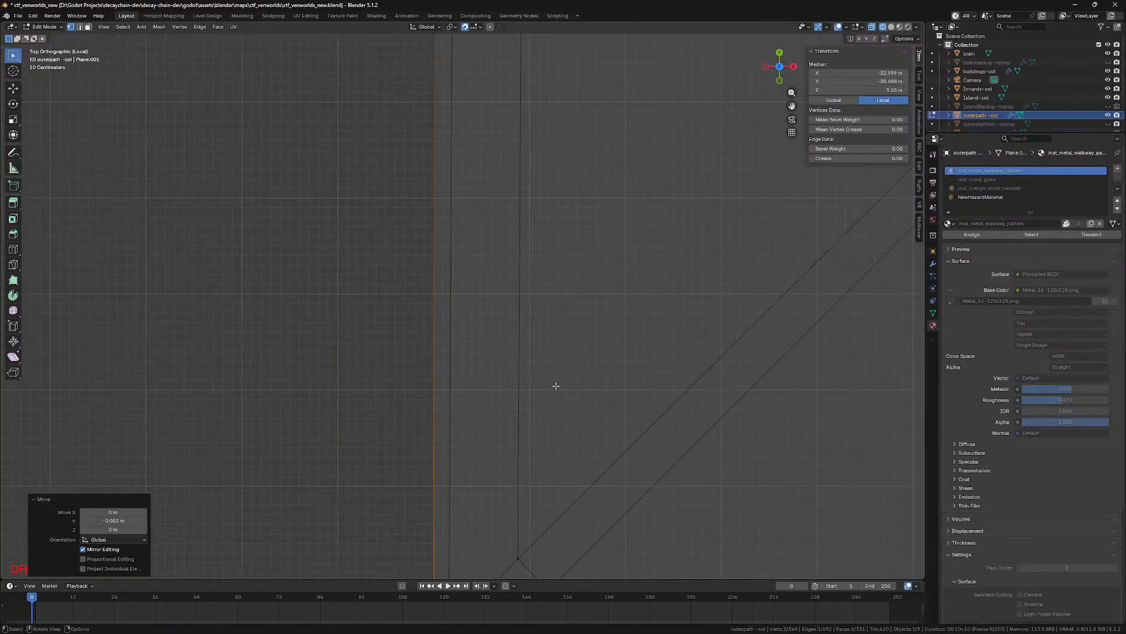
shift+middle_drag(544, 468, 548, 70)
shift+middle_drag(483, 332, 526, 164)
scroll(526, 164, up, 4)
scroll(472, 319, up, 2)
click(327, 351)
shift+middle_drag(445, 301, 395, 331)
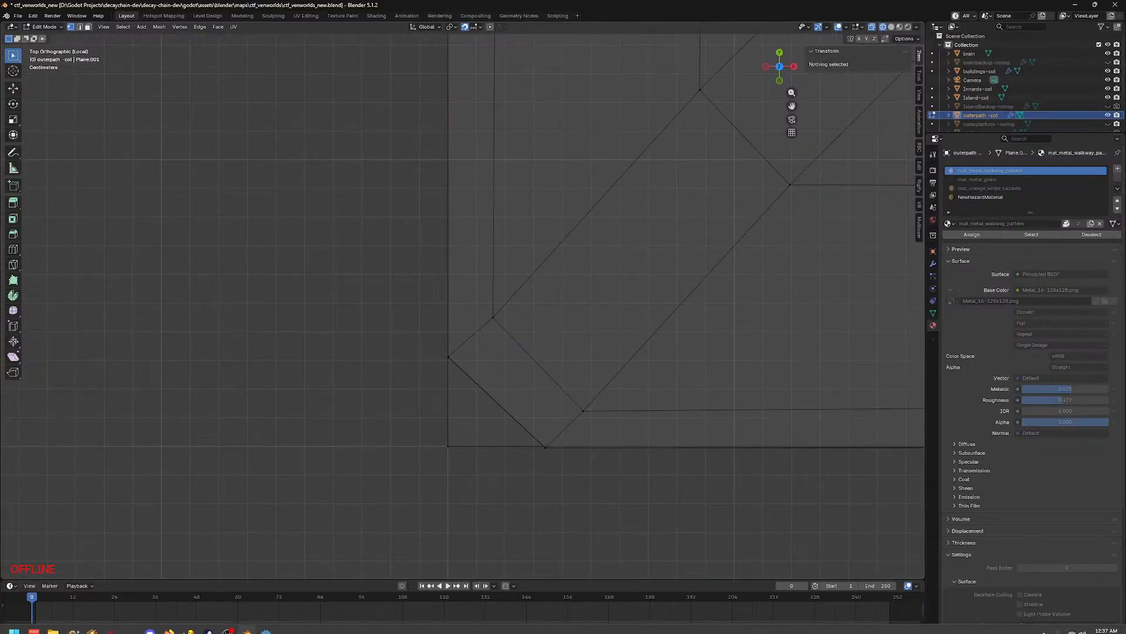
Step: Switch to Godot and fly around the walkway to examine its hazard-striped borders, underside and corners
click(272, 624)
right_drag(546, 264, 469, 264)
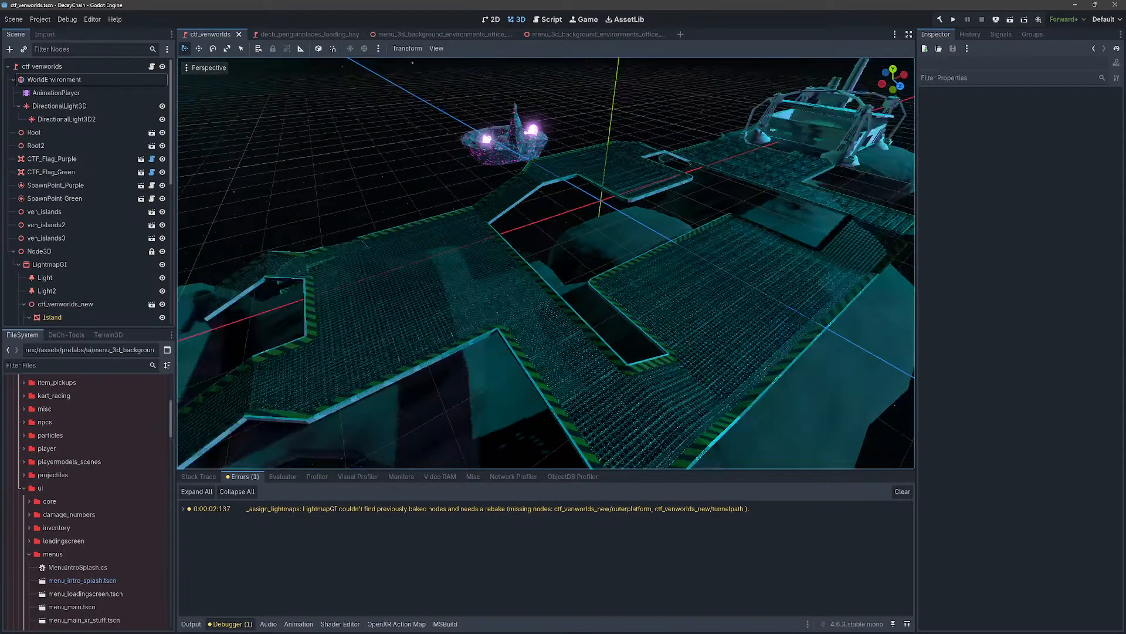
right_drag(469, 264, 408, 261)
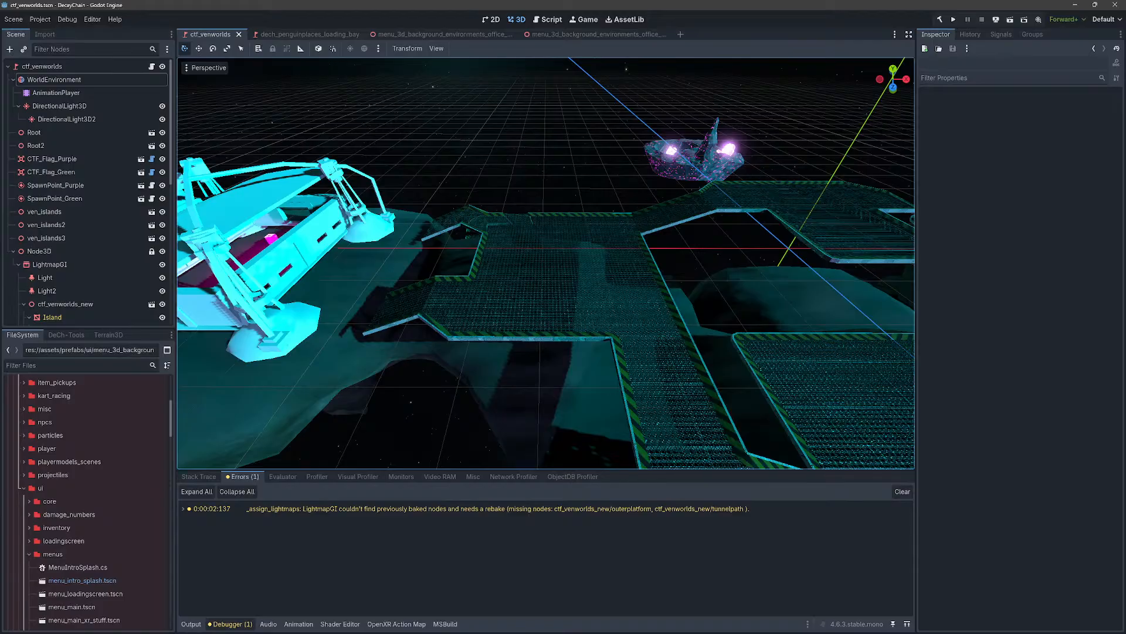
key(w)
right_drag(546, 264, 199, 191)
scroll(546, 264, down, 3)
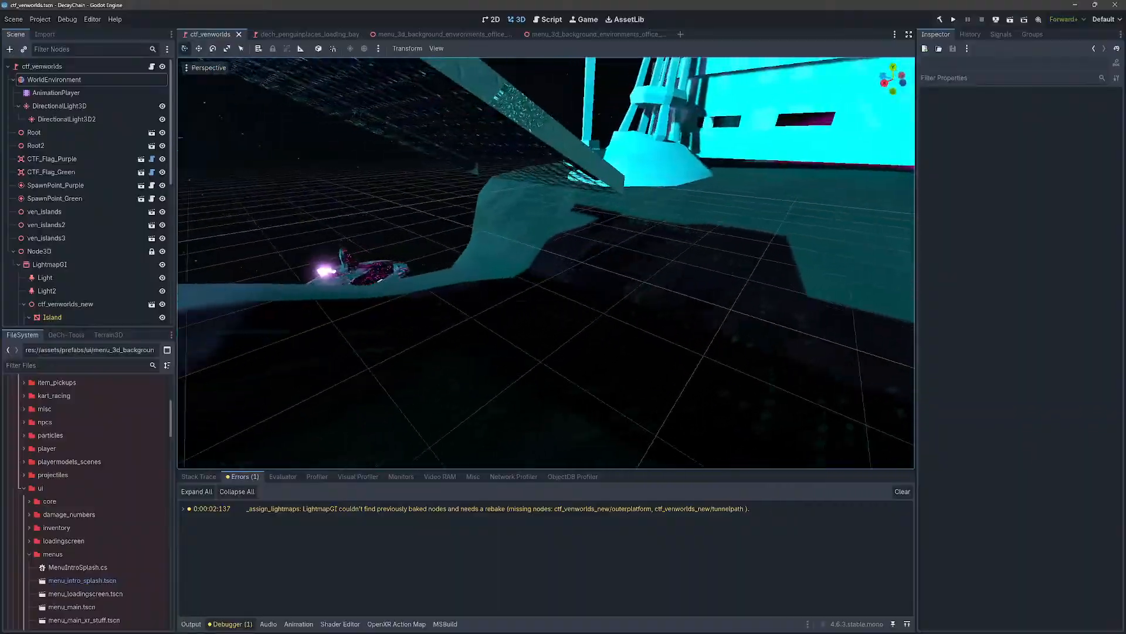
key(a)
right_drag(546, 264, 190, 258)
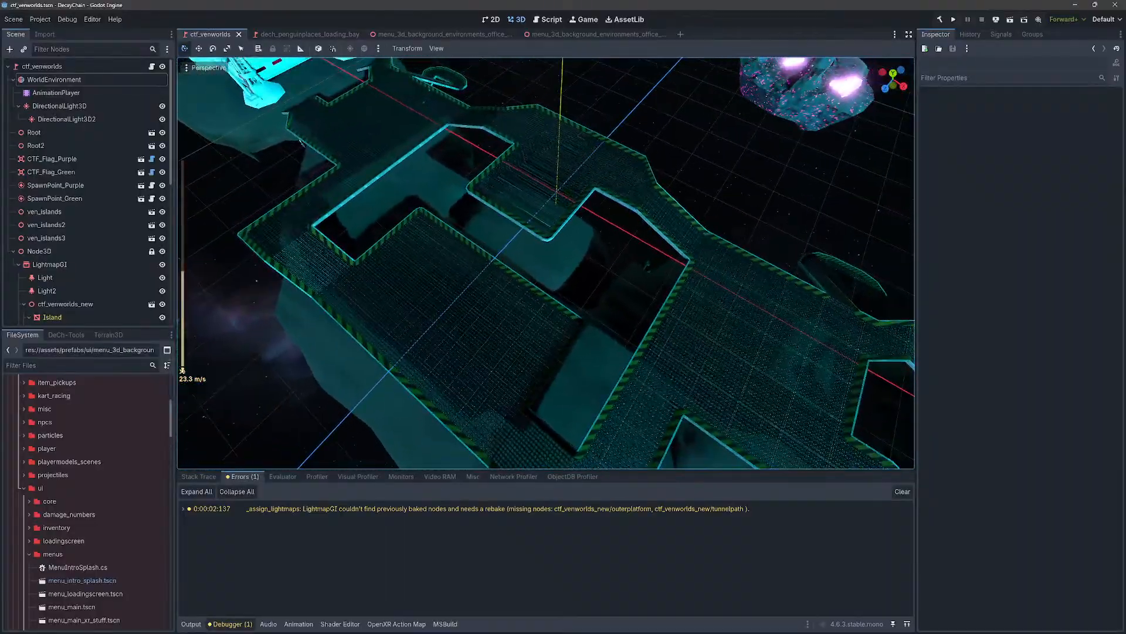
scroll(546, 263, up, 12)
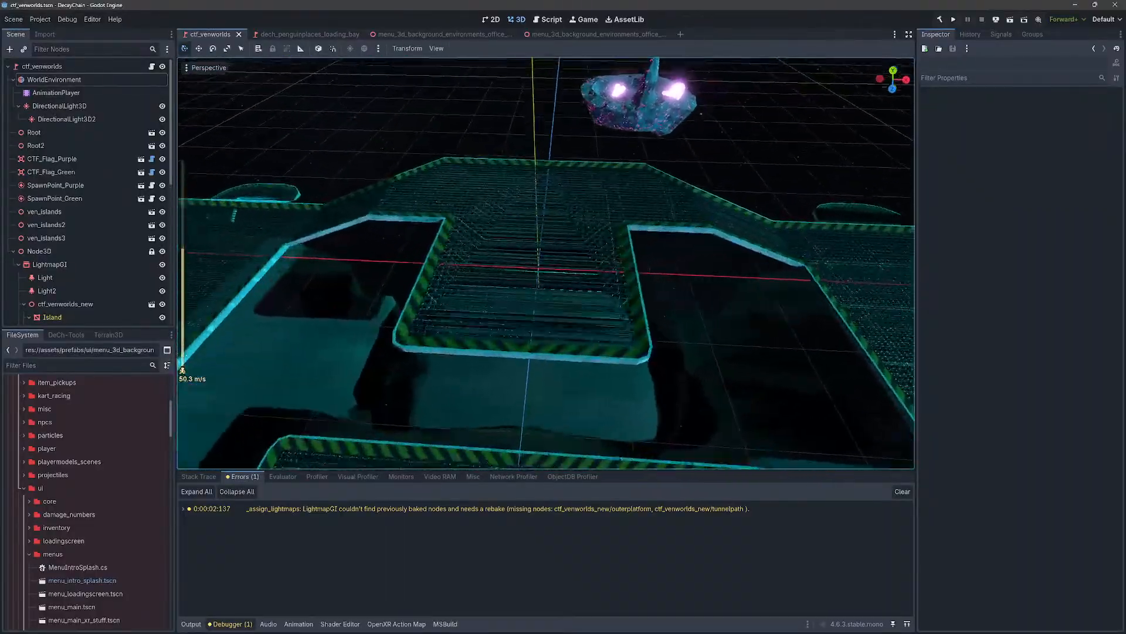
Step: Switch back to Blender and examine the vertices along the corner's diagonal seam up to the inner corner
click(248, 629)
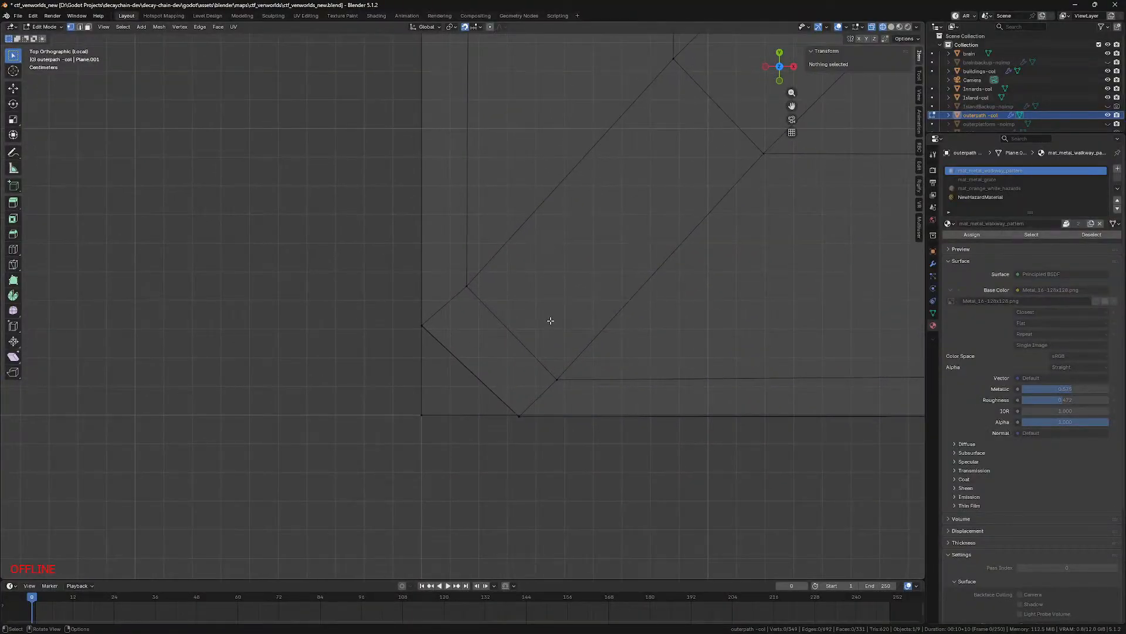
scroll(551, 319, down, 3)
shift+middle_drag(771, 88, 334, 458)
shift+middle_drag(556, 221, 381, 452)
scroll(757, 120, down, 1)
shift+middle_drag(757, 121, 491, 356)
scroll(636, 226, up, 3)
scroll(491, 356, up, 4)
drag(546, 315, 676, 411)
Step: Reposition the seam's inner border vertex at the lower-left corner to straighten the horizontal edge running from it
scroll(491, 397, down, 10)
shift+middle_drag(307, 506, 633, 173)
shift+middle_drag(331, 401, 481, 226)
scroll(387, 309, up, 13)
drag(422, 295, 510, 357)
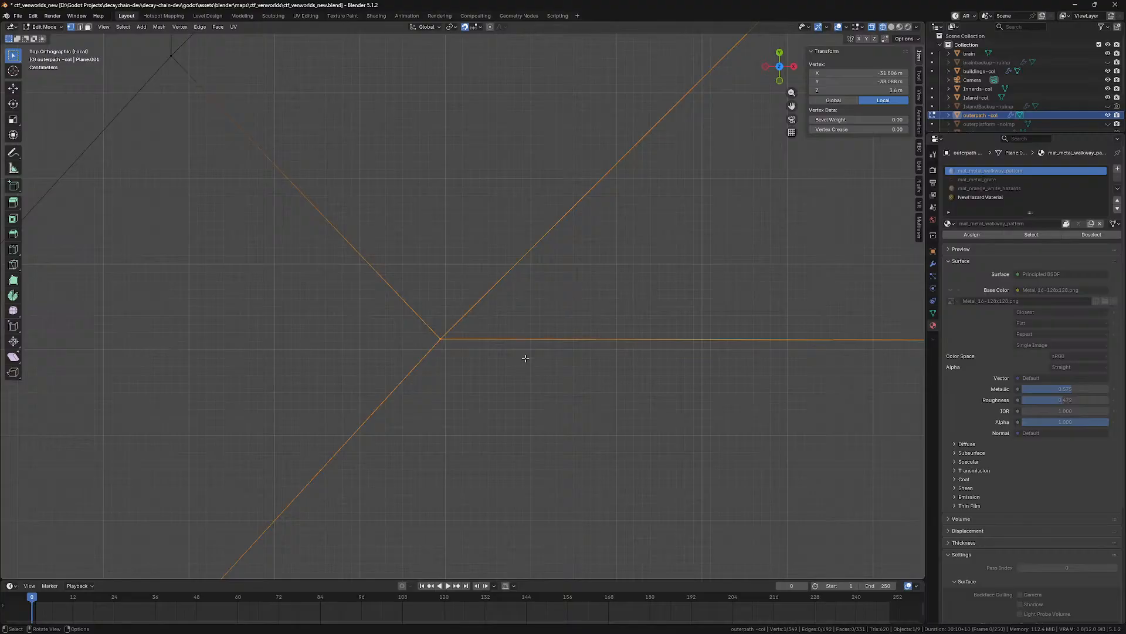
key(g)
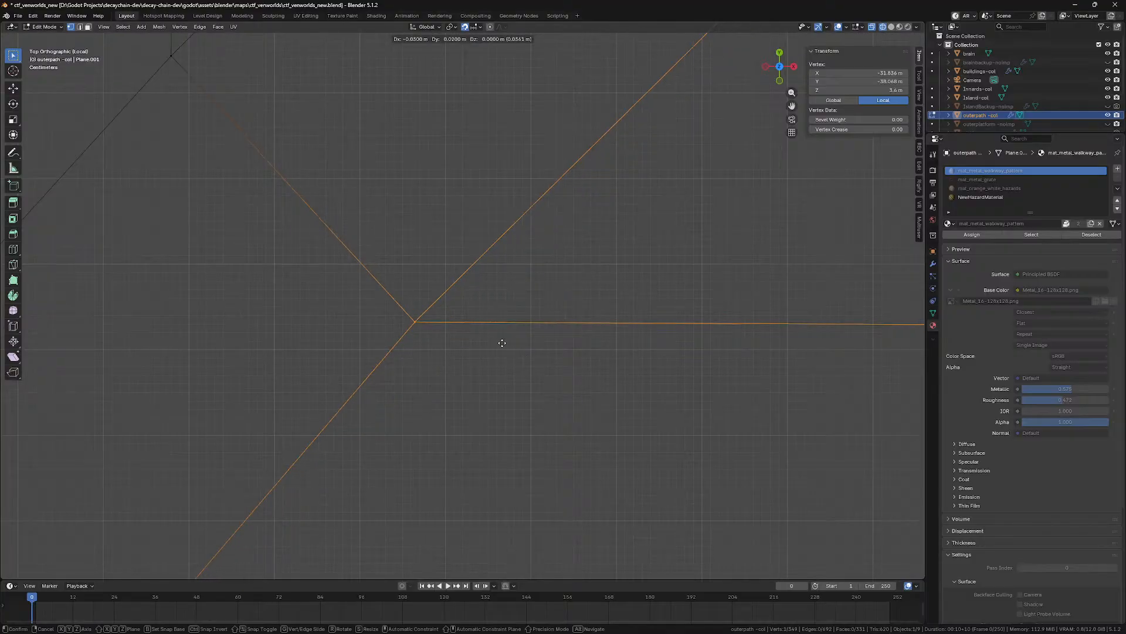
click(500, 342)
scroll(501, 342, up, 6)
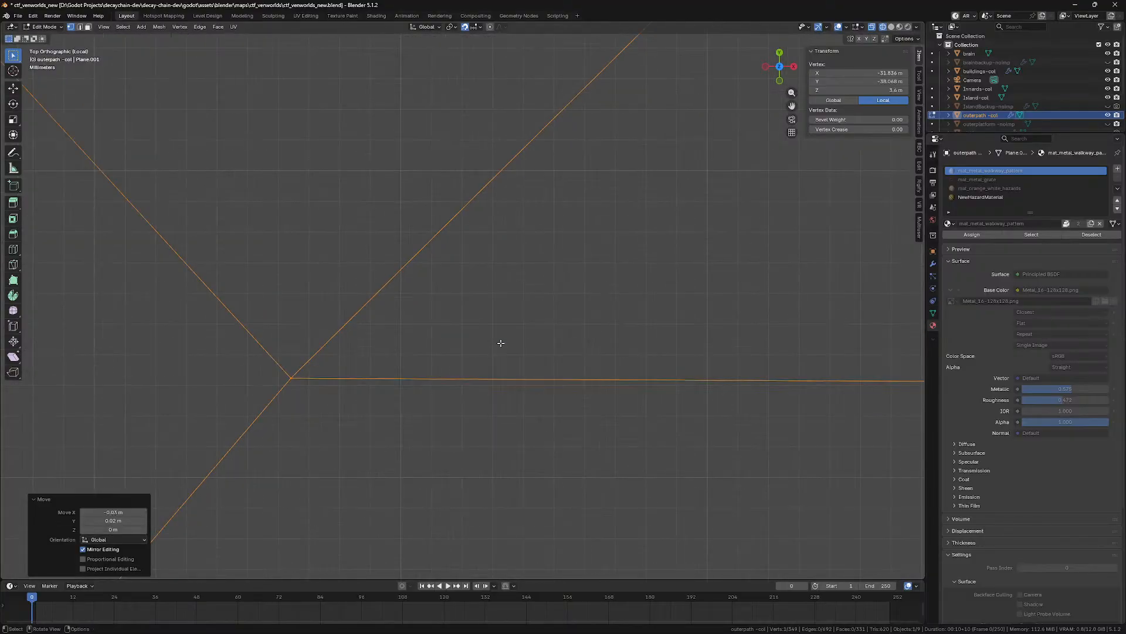
key(g)
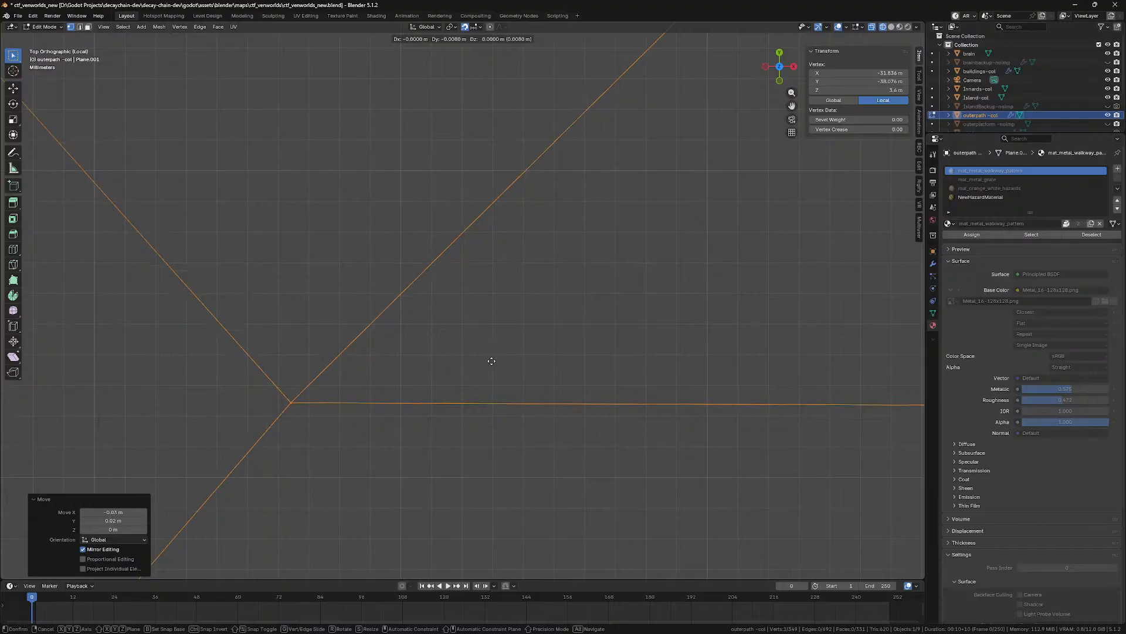
click(489, 363)
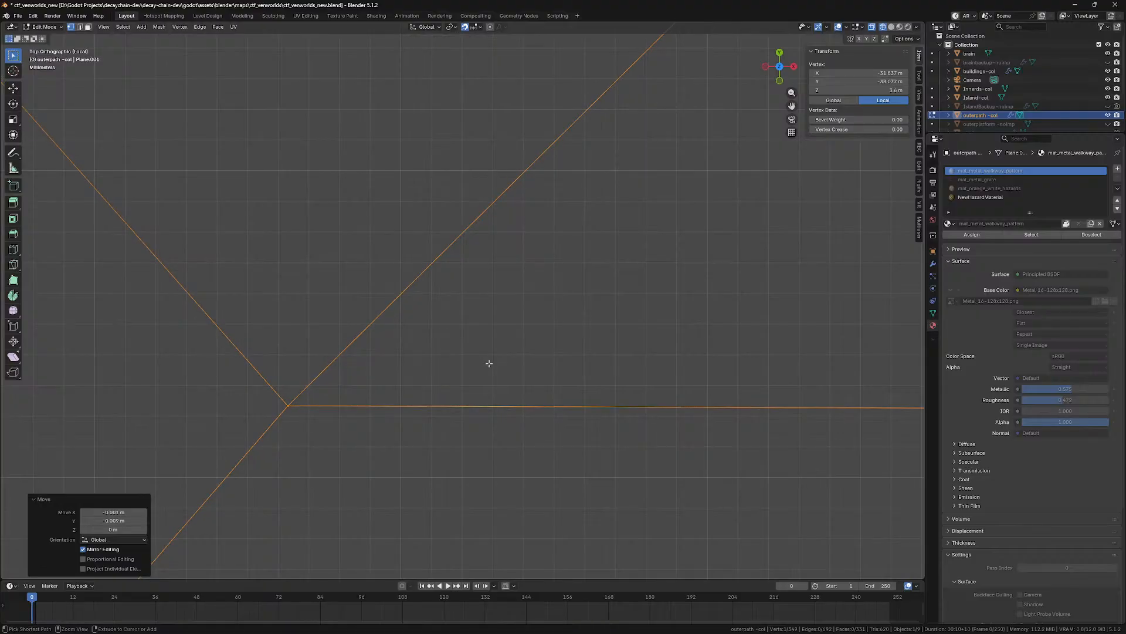
Step: Delete all faces of the walkway's lower-left corner section, including the diagonal seam
scroll(488, 363, down, 10)
scroll(489, 364, up, 5)
scroll(453, 377, up, 5)
key(3)
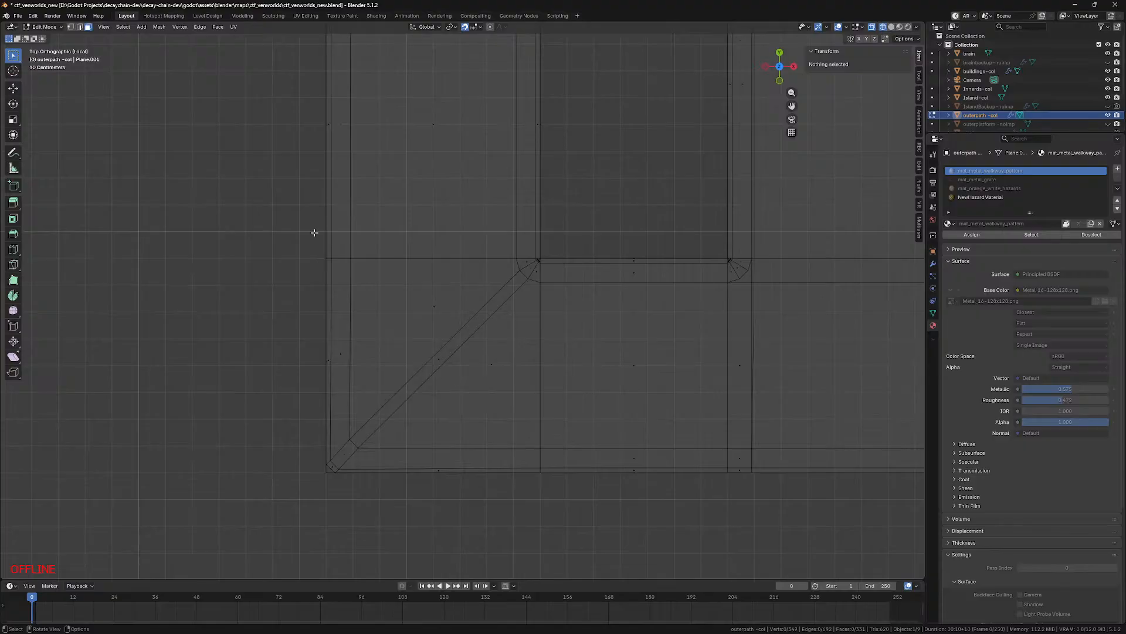
drag(315, 233, 558, 487)
key(x)
click(449, 468)
Step: Select the open border edges around the removed corner and try Bridge Edge Loops on them
key(2)
drag(300, 232, 554, 480)
key(F3)
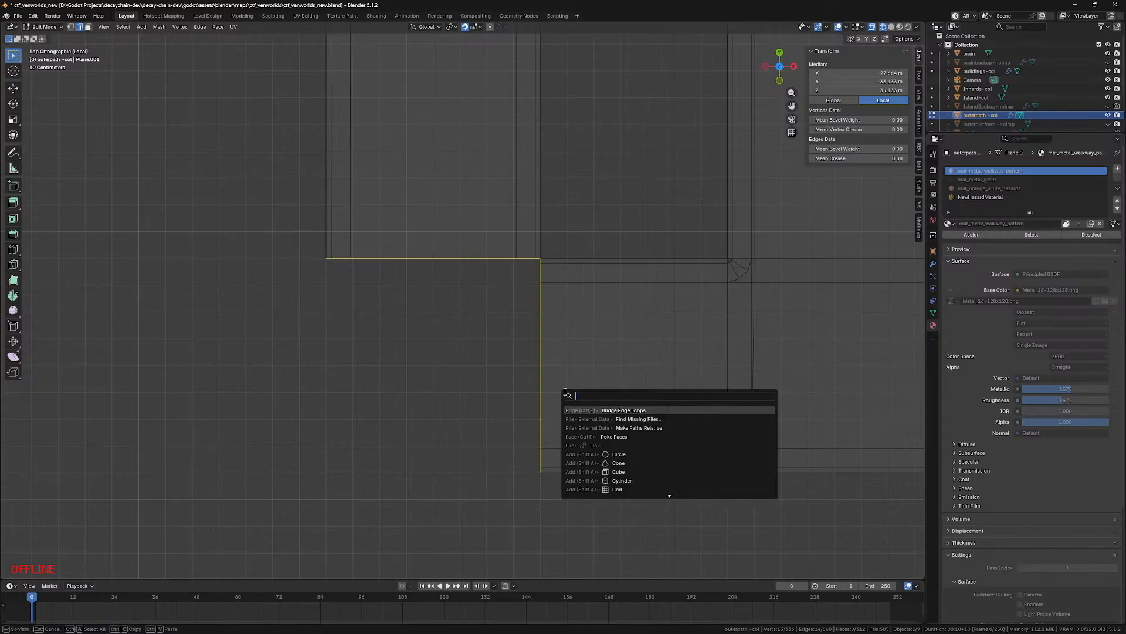
click(642, 419)
click(838, 536)
key(F3)
click(664, 408)
click(835, 536)
key(F3)
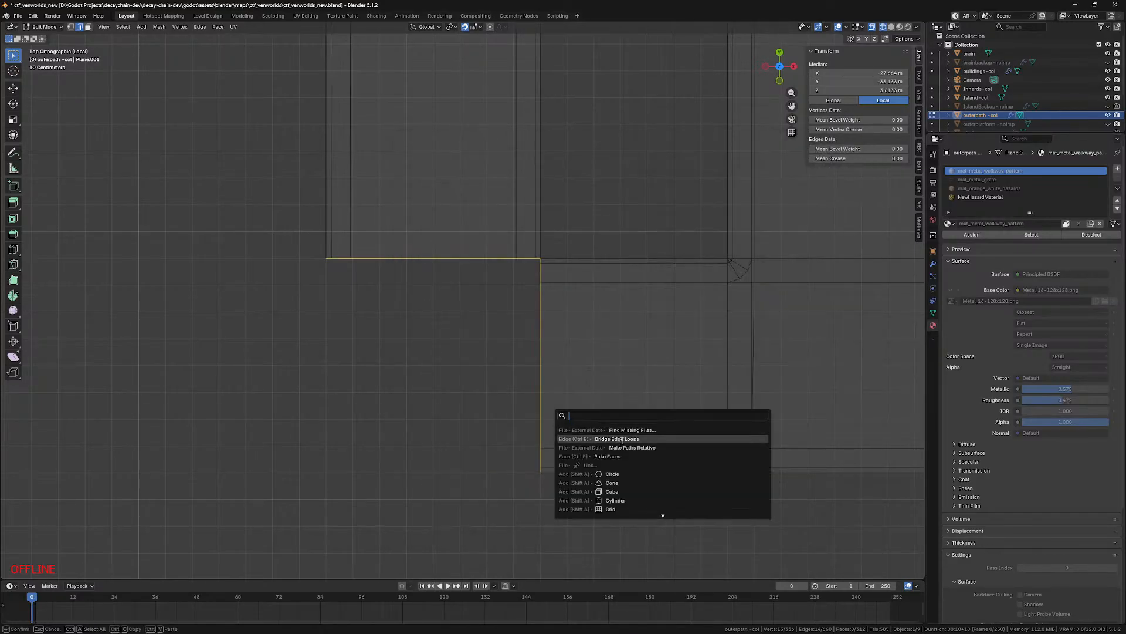
click(625, 440)
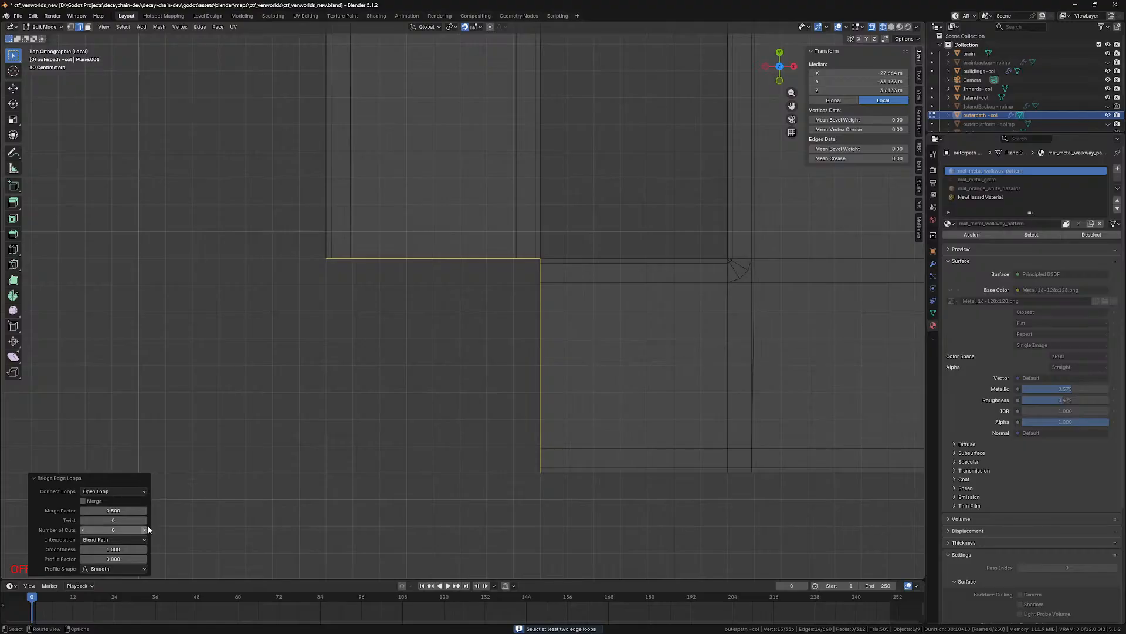
click(447, 413)
Step: Select the open border loop of the corner gap and examine its profile in perspective
middle_drag(447, 413, 476, 341)
alt+click(453, 271)
scroll(467, 294, up, 3)
key(1)
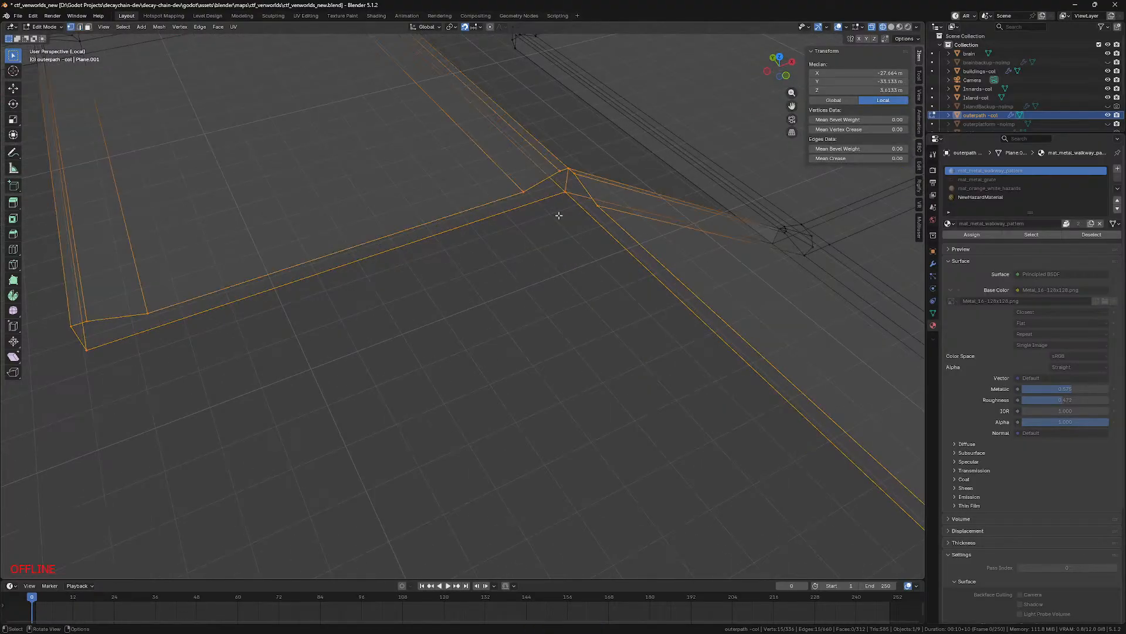
key(alt+a)
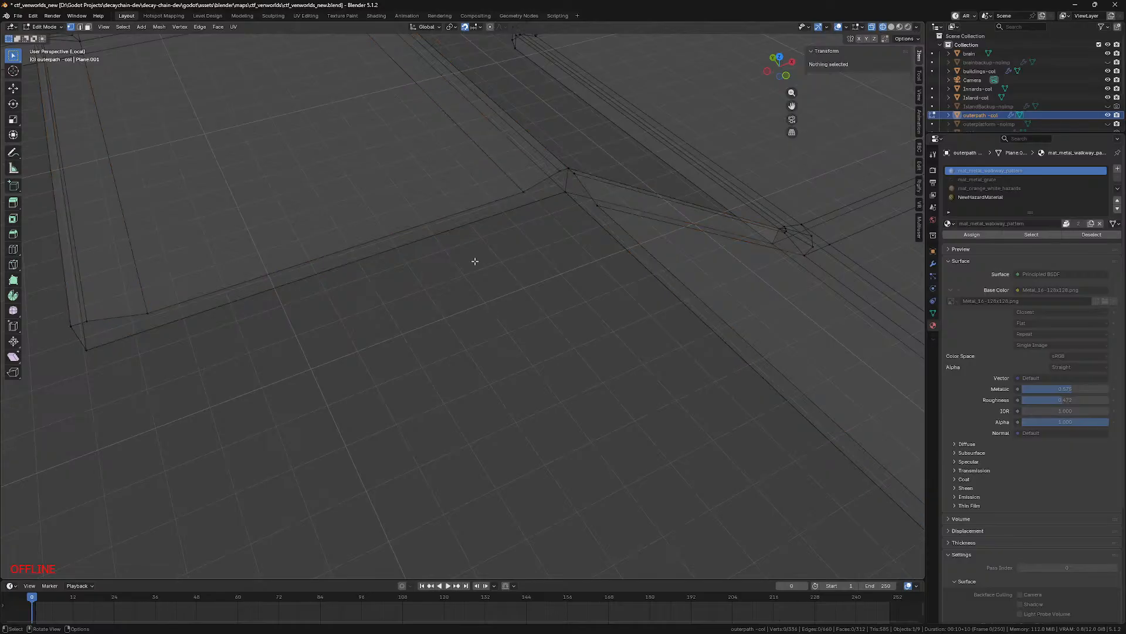
alt+click(455, 234)
key(KP_Decimal)
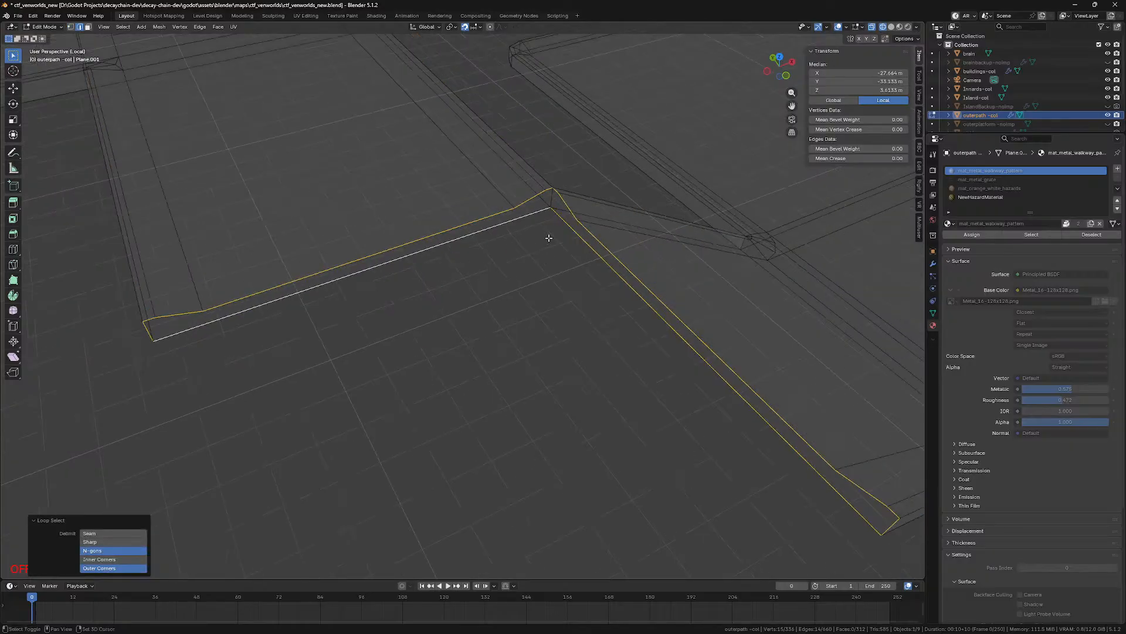
click(528, 271)
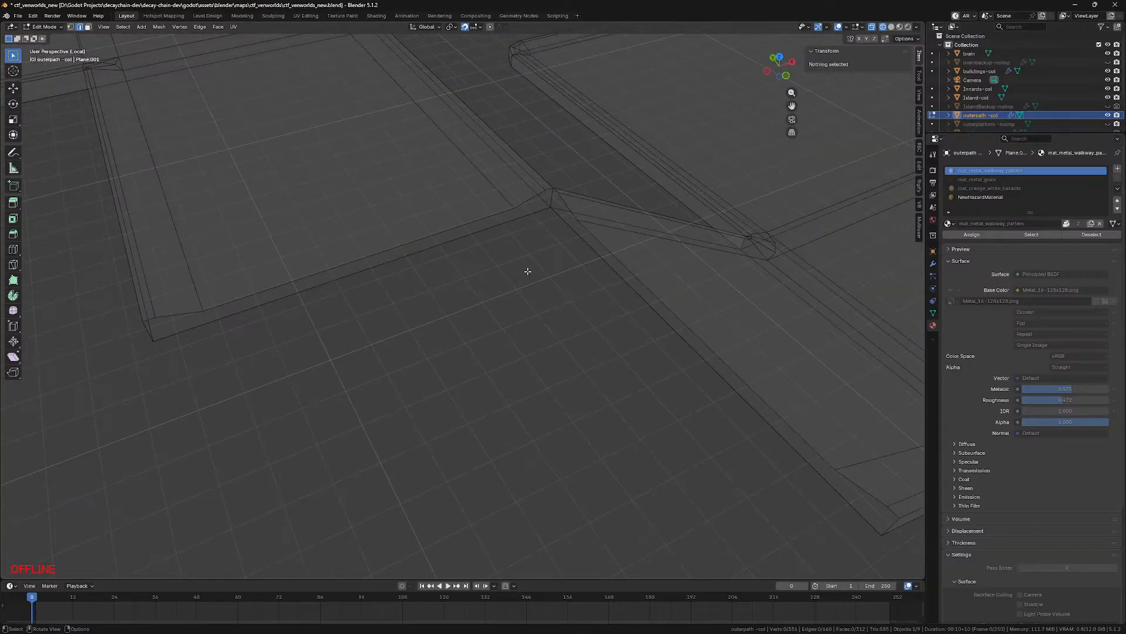
middle_drag(559, 218, 551, 138)
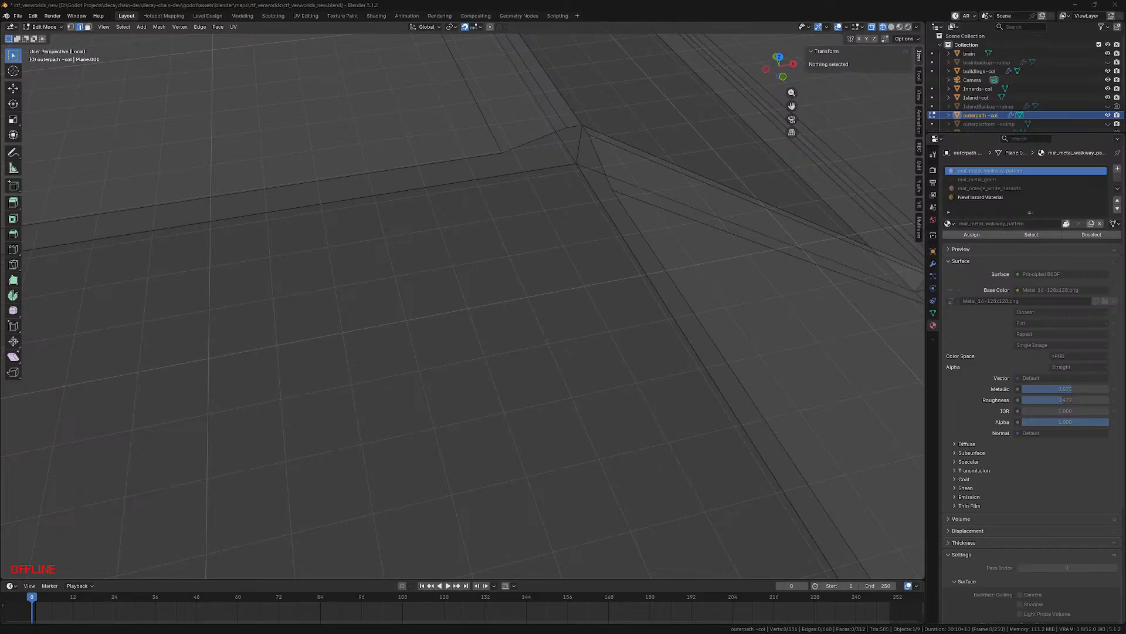
Step: Add a single loop cut along the walkway section beside the gap, slid close to its inner edge
alt+click(601, 166)
middle_drag(540, 184, 483, 241)
click(514, 403)
middle_drag(528, 327, 634, 359)
key(ctrl+r)
click(528, 207)
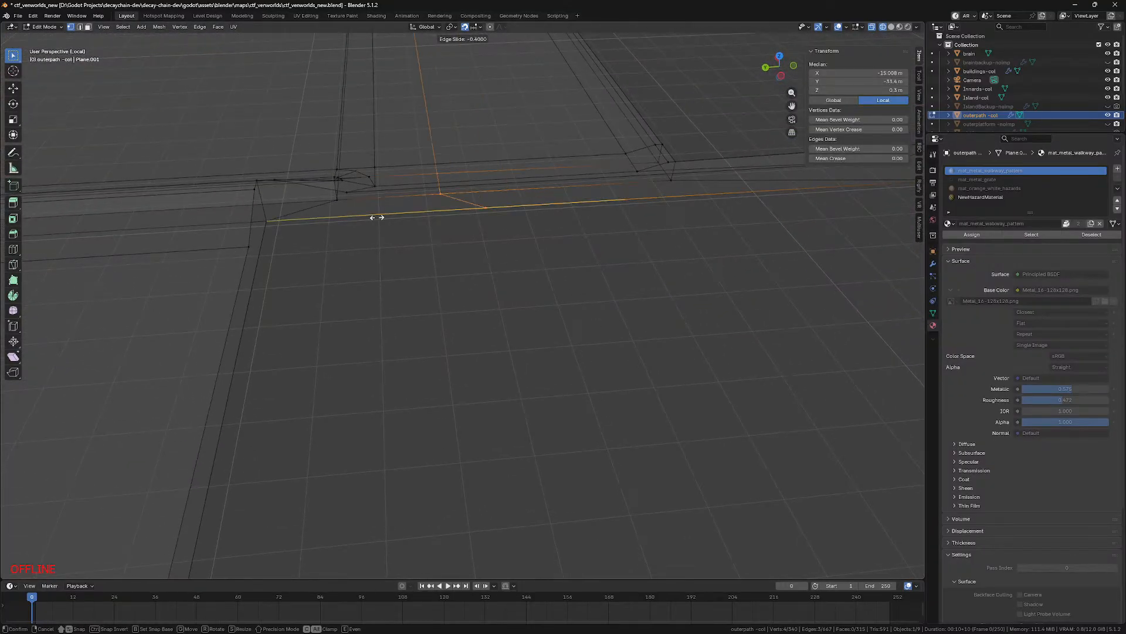
click(244, 223)
Step: Move the new loop cut -0.1 m in Y to line it up with the neighbouring edge in top view
key(KP_7)
key(KP_Decimal)
scroll(387, 317, up, 8)
shift+middle_drag(404, 340, 676, 349)
scroll(651, 355, up, 9)
key(g)
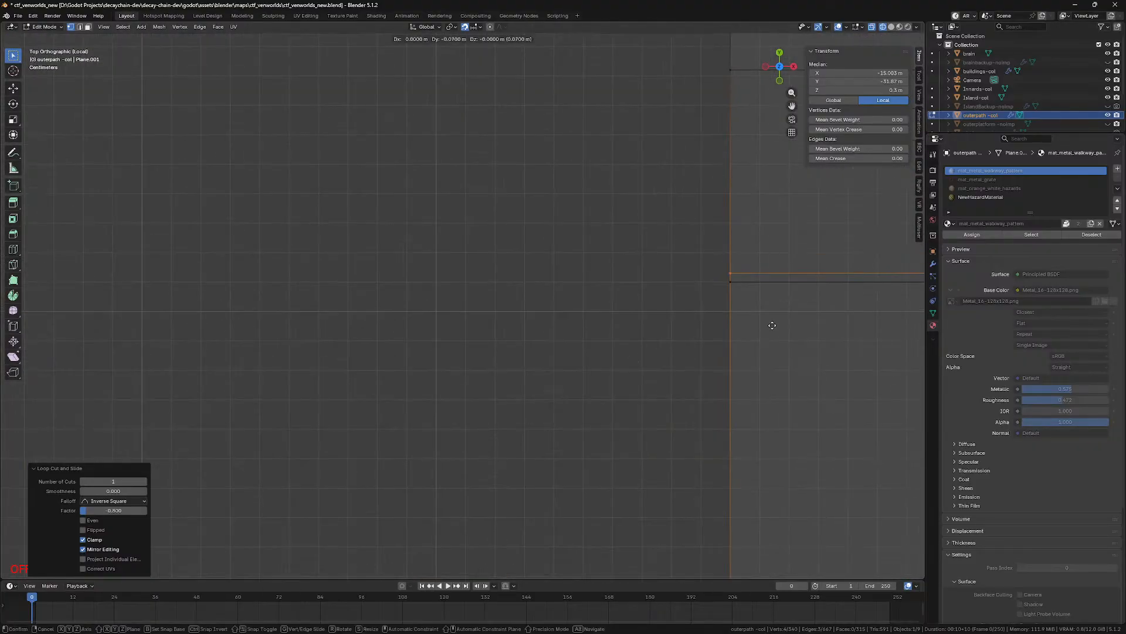
click(774, 334)
Step: Add a single loop cut along the walkway section beside the gap, slid toward the edge at the shared corner
middle_drag(773, 334, 493, 319)
scroll(234, 176, up, 4)
key(ctrl+r)
click(297, 249)
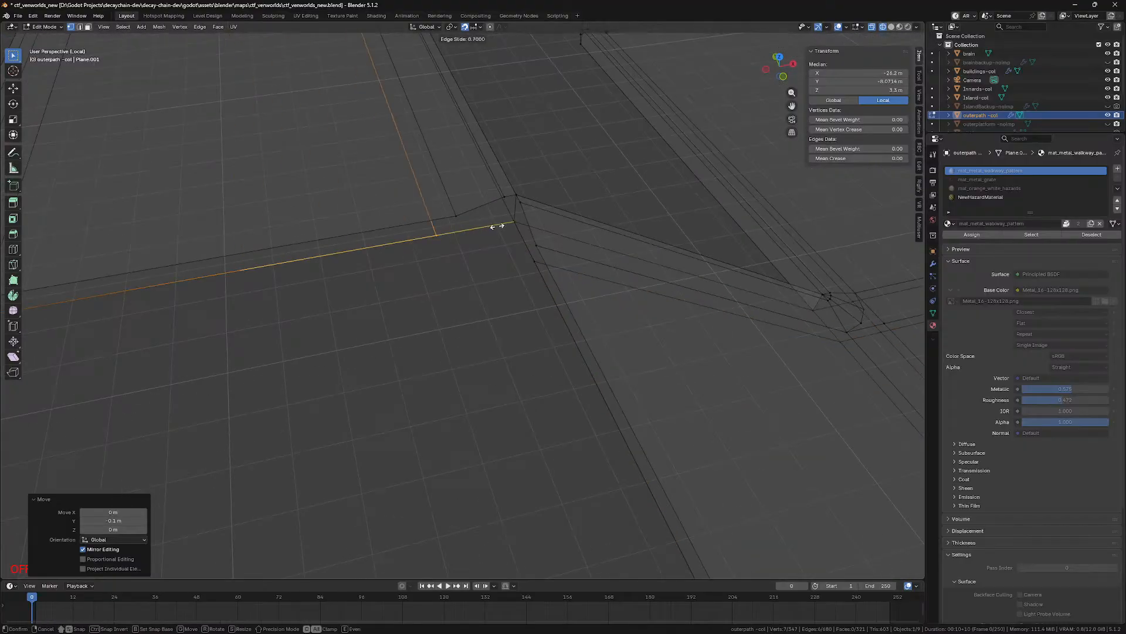
click(509, 228)
Step: Move the new loop cut along X to line it up beside the walkway's edge in top view
key(KP_7)
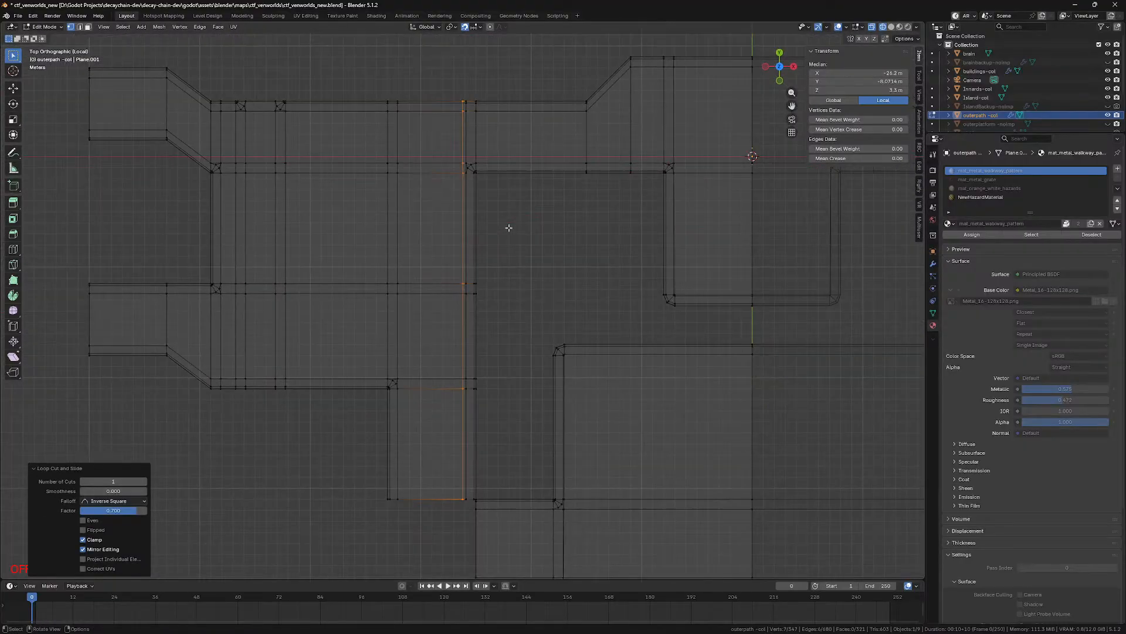
scroll(581, 426, up, 5)
scroll(579, 381, up, 5)
scroll(558, 335, up, 4)
shift+middle_drag(618, 493, 485, 334)
key(g)
key(x)
click(606, 350)
Step: Select the open border loops meeting at the gap and reduce the selection to the short edges around the corners
alt+click(473, 332)
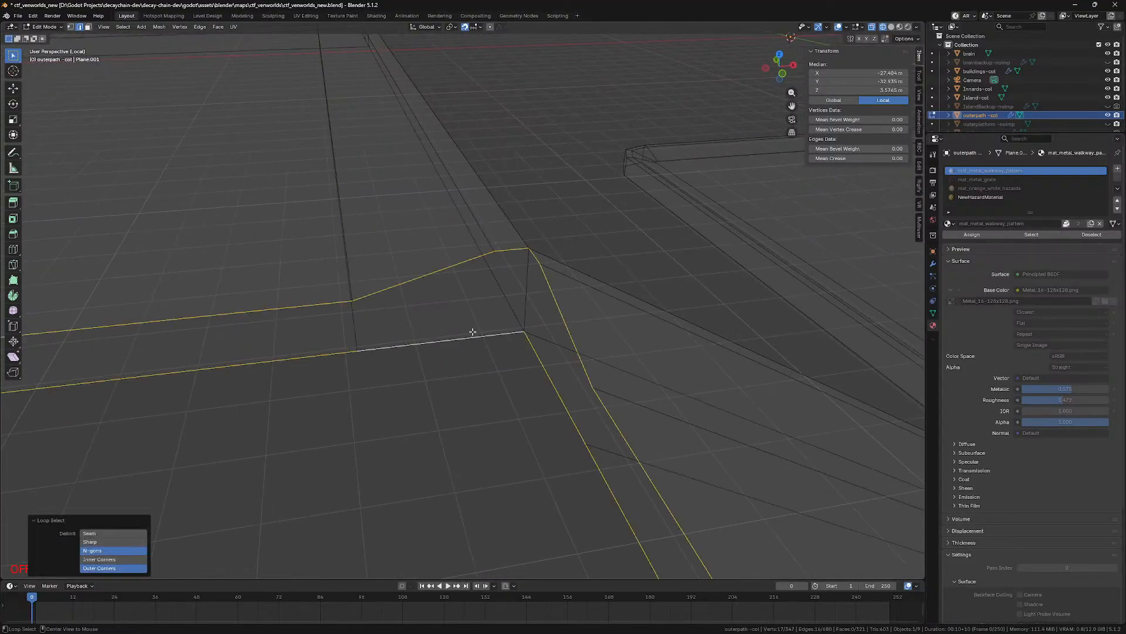
middle_drag(422, 369, 521, 380)
key(c)
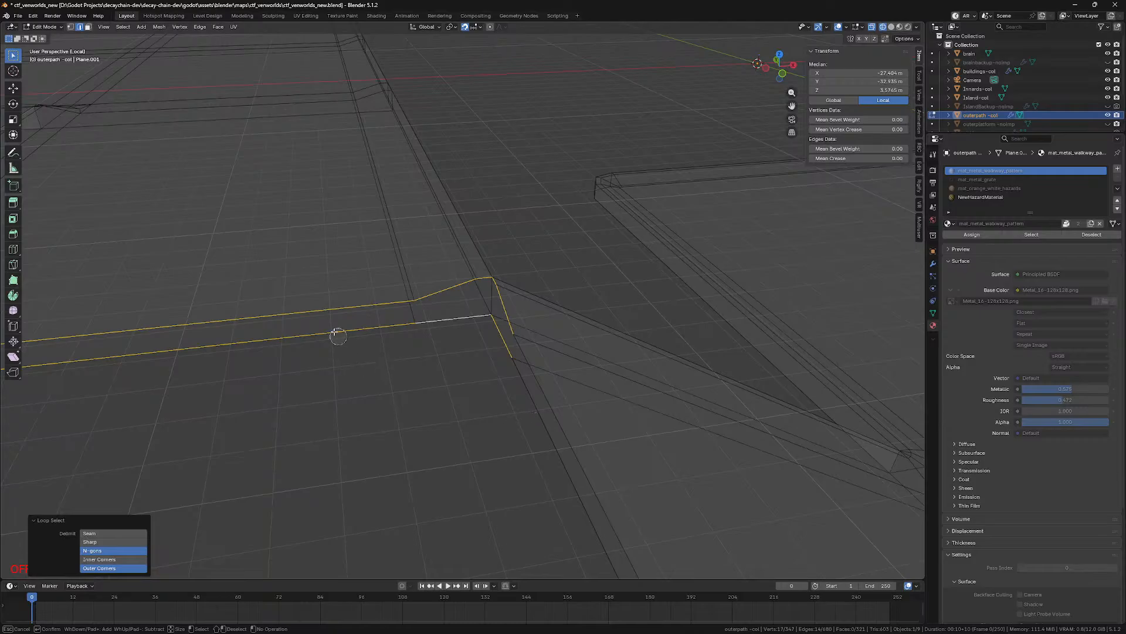
middle_drag(338, 335, 333, 304)
right_click(332, 302)
scroll(317, 320, down, 6)
key(c)
middle_drag(269, 318, 243, 325)
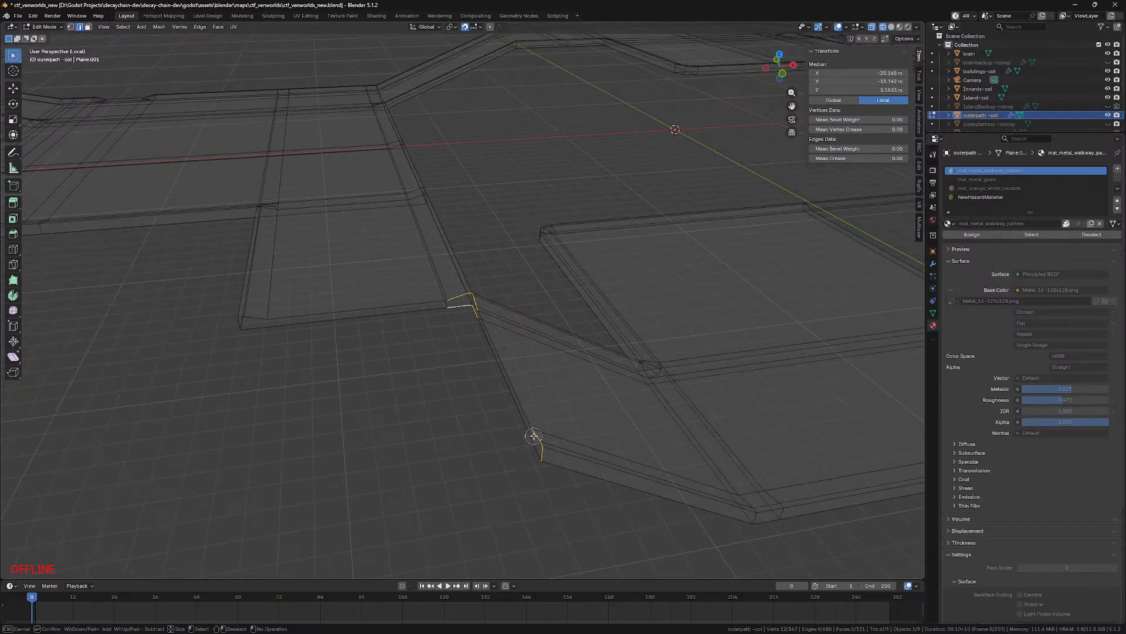
right_click(554, 443)
Step: Try Bridge Edge Loops on the selected corner edges and undo it
scroll(554, 411, up, 3)
right_click(494, 343)
mouse_move(502, 330)
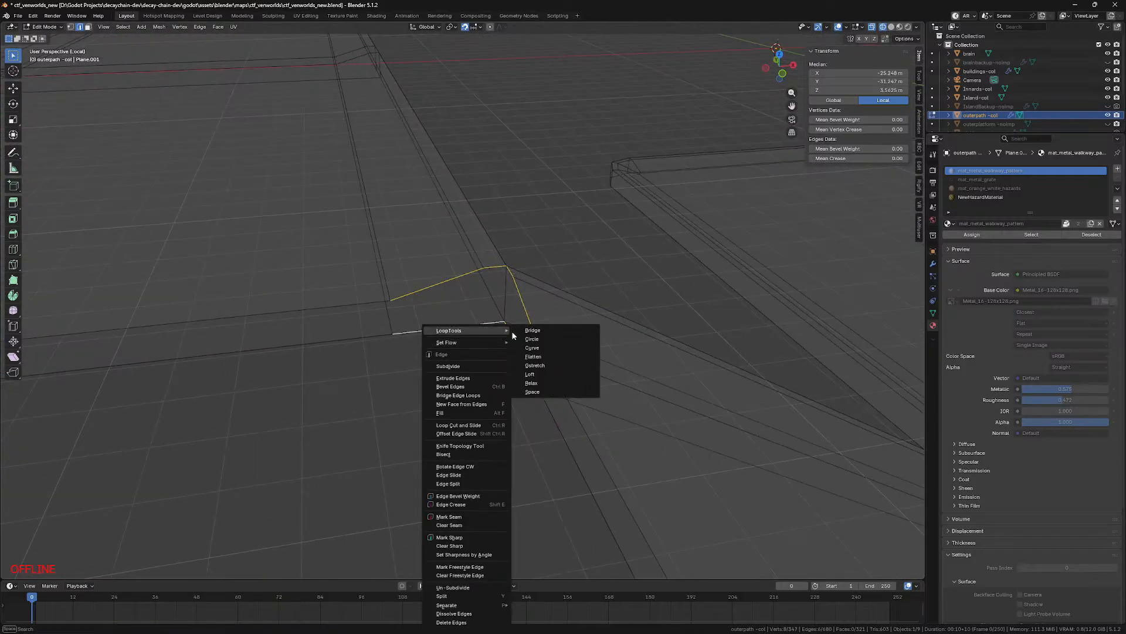
key(F3)
click(445, 422)
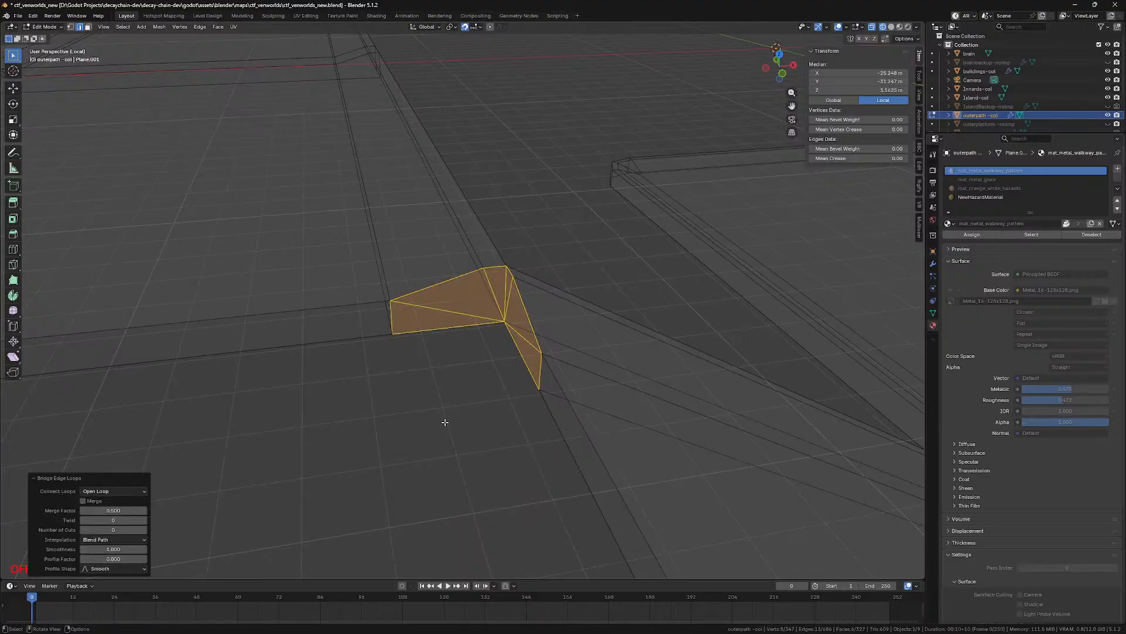
click(144, 529)
key(ctrl+z)
mouse_move(284, 629)
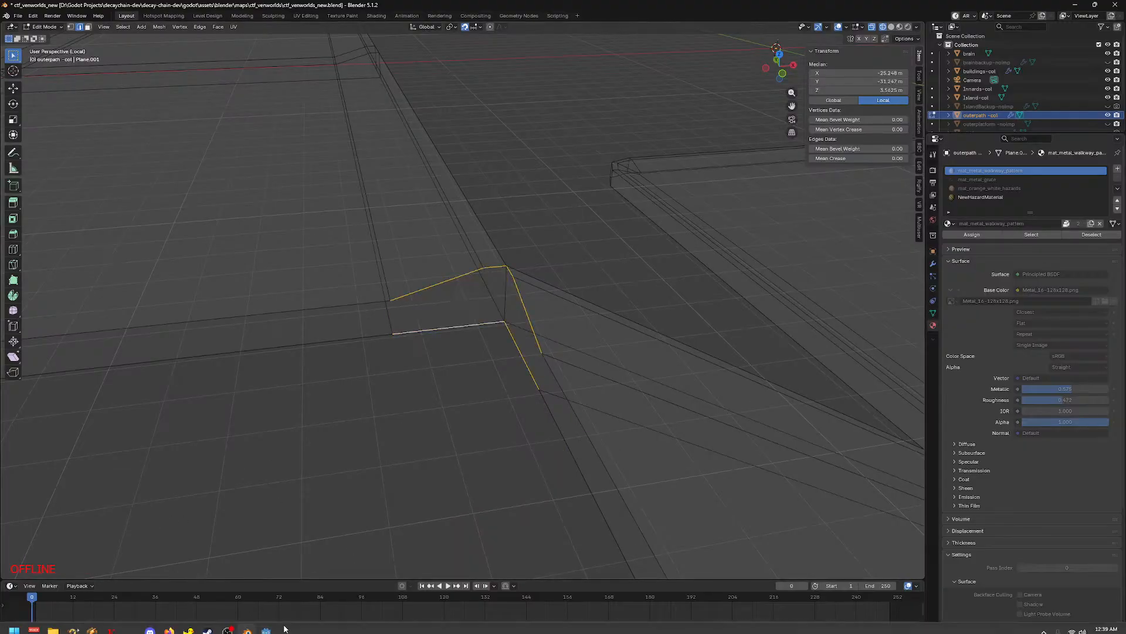
click(310, 441)
Step: Select the edges framing the walkway end at the corner together with the sloped edge of the adjoining section
key(KP_7)
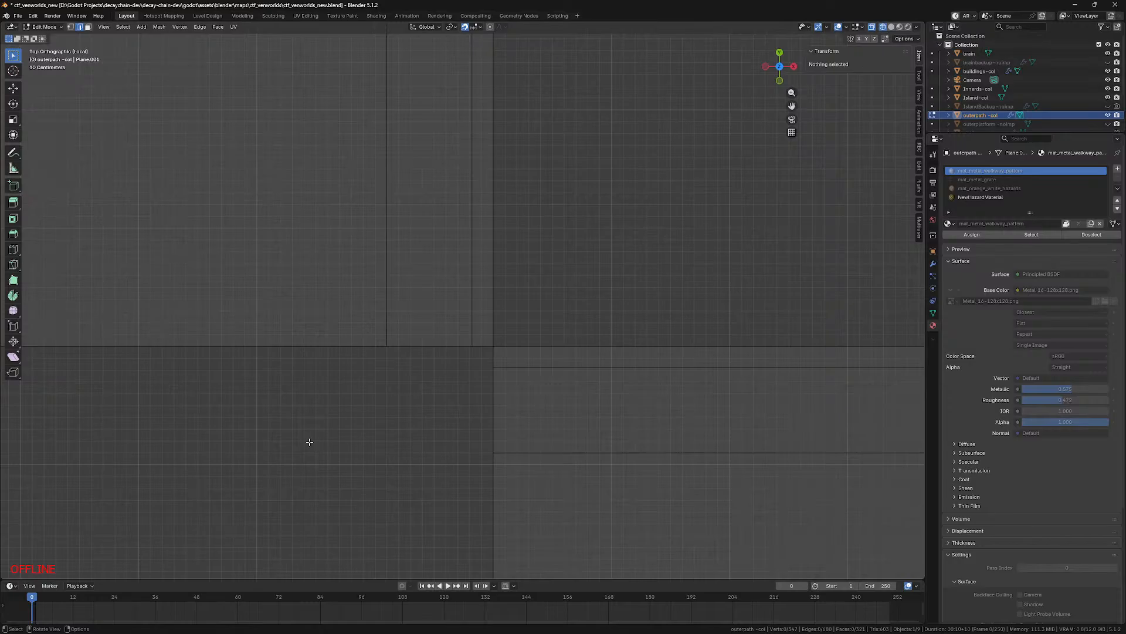
middle_drag(393, 479, 408, 372)
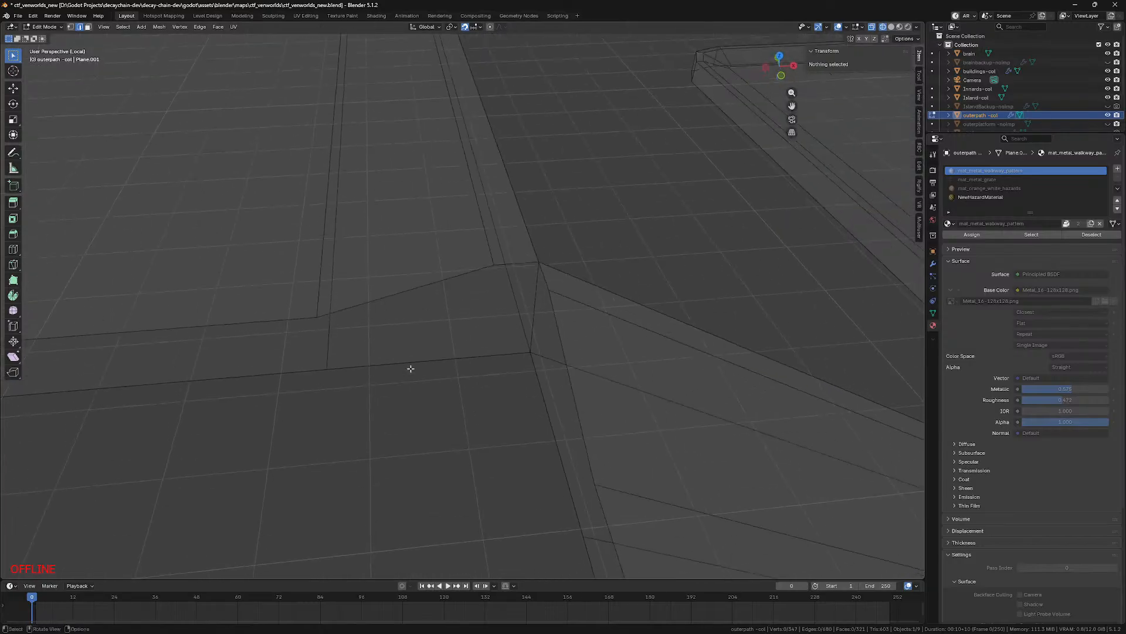
click(431, 284)
shift+click(515, 267)
shift+click(477, 345)
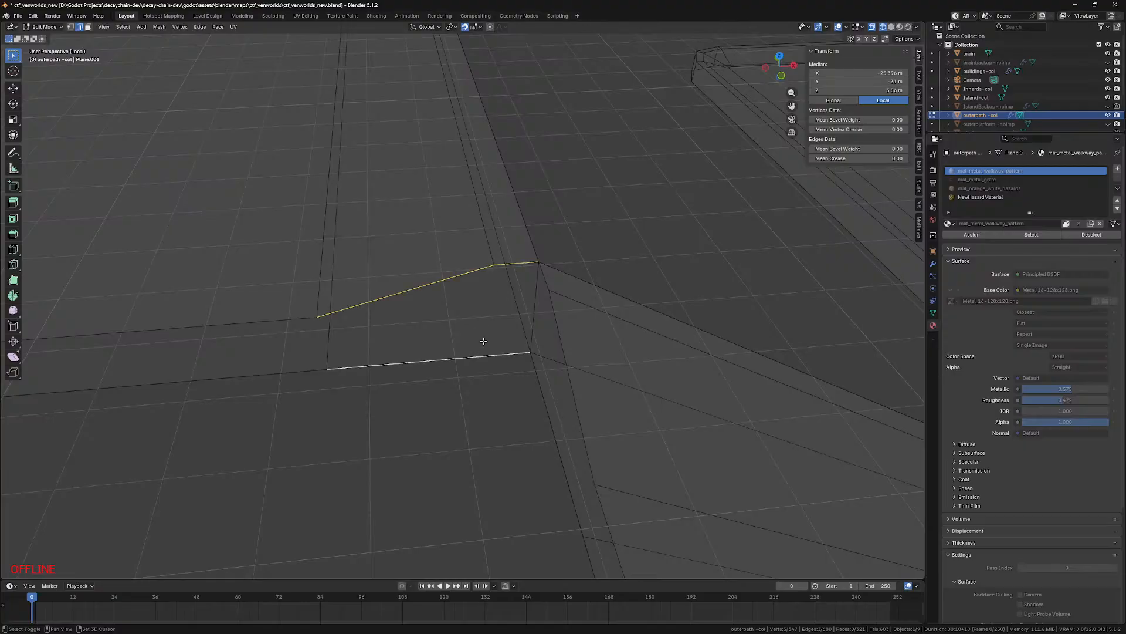
shift+click(531, 309)
key(KP_7)
shift+middle_drag(574, 498, 616, 325)
shift+click(606, 299)
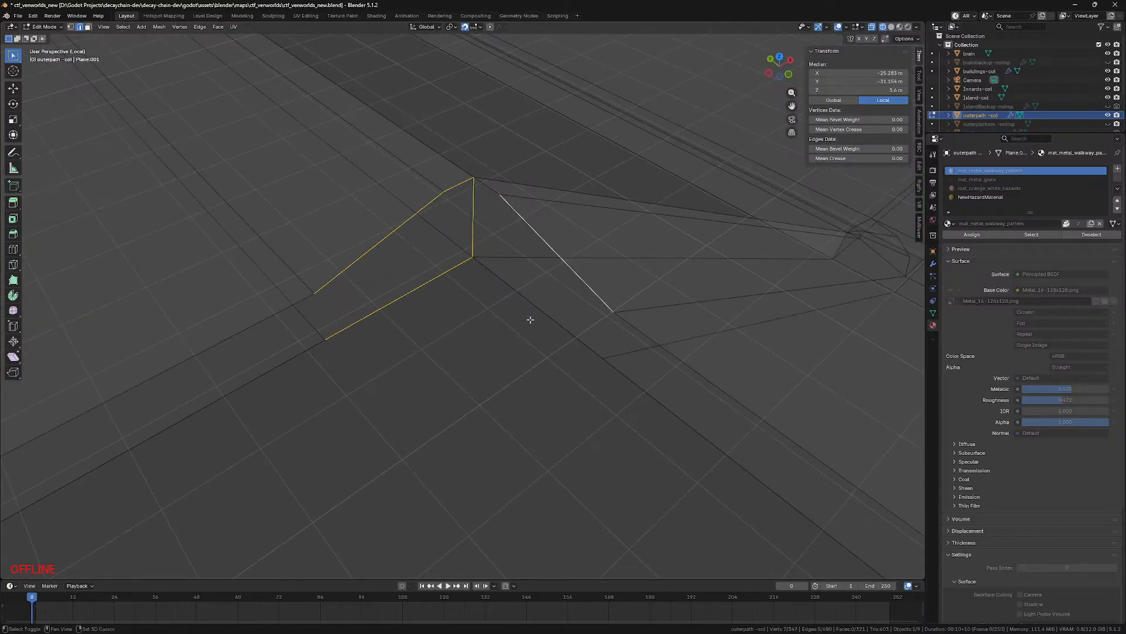
shift+click(531, 314)
click(472, 335)
Step: Reselect the upper profile edges of the walkway end and compare their alignment with the adjoining section in top view
click(435, 277)
shift+click(382, 241)
shift+click(458, 183)
key(KP_7)
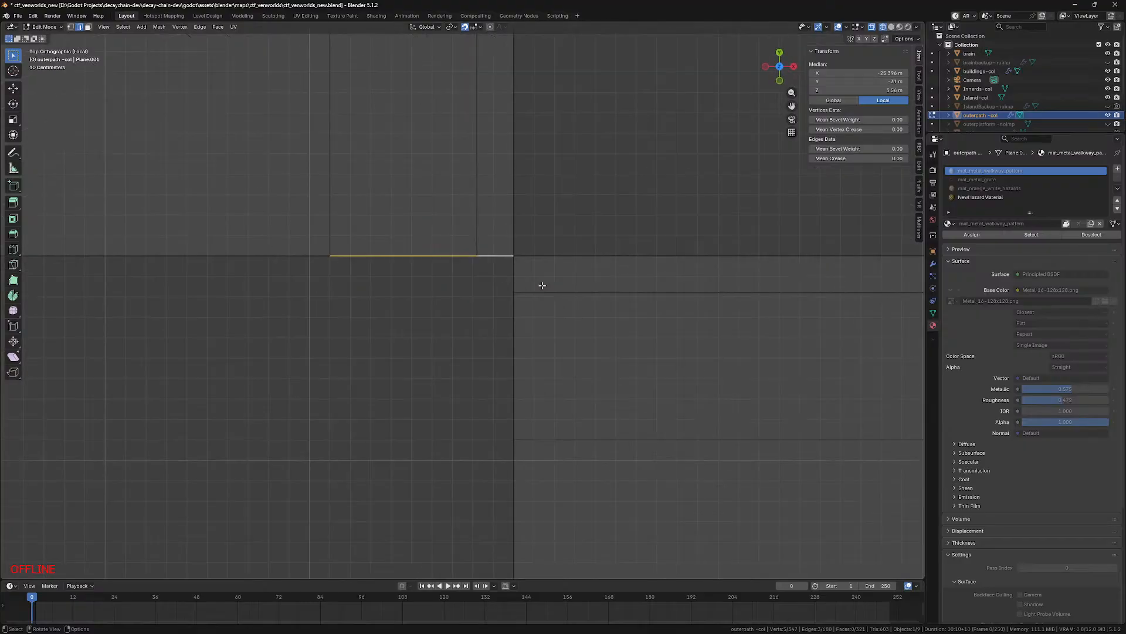
middle_drag(528, 303, 503, 250)
shift+click(490, 240)
key(ctrl+z)
shift+click(499, 240)
key(KP_7)
scroll(540, 359, down, 4)
Step: Try selecting the face loop along the open side of the adjoining section and undo the selection
key(3)
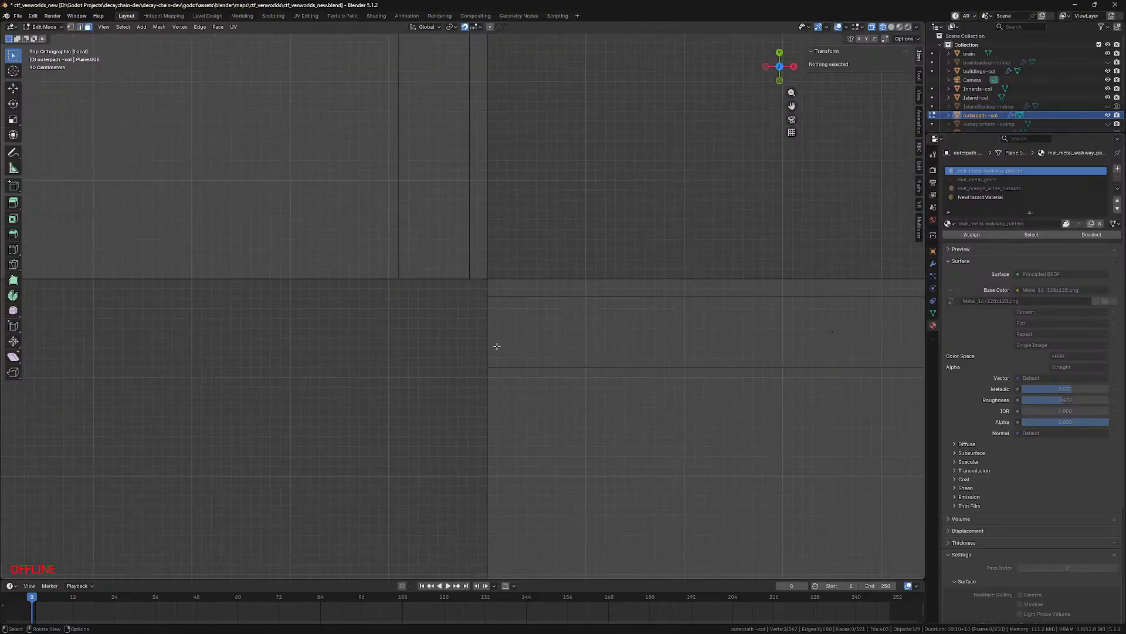
alt+click(487, 354)
middle_drag(487, 355, 536, 285)
alt+click(536, 284)
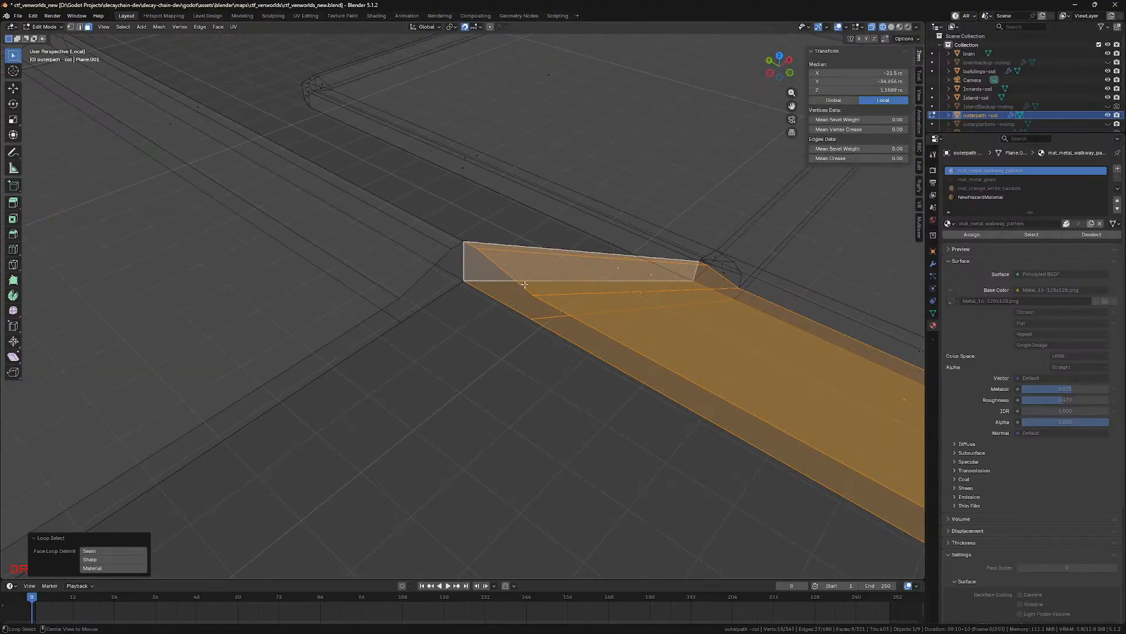
key(ctrl+z)
Step: Select the adjoining section's open border edge loop and drop the edges that belong to the neighbouring walkway
key(2)
alt+click(523, 298)
shift+click(435, 252)
shift+click(442, 287)
shift+click(450, 244)
shift+click(372, 303)
shift+click(377, 330)
scroll(389, 312, down, 8)
key(c)
middle_drag(301, 402, 277, 411)
right_click(278, 412)
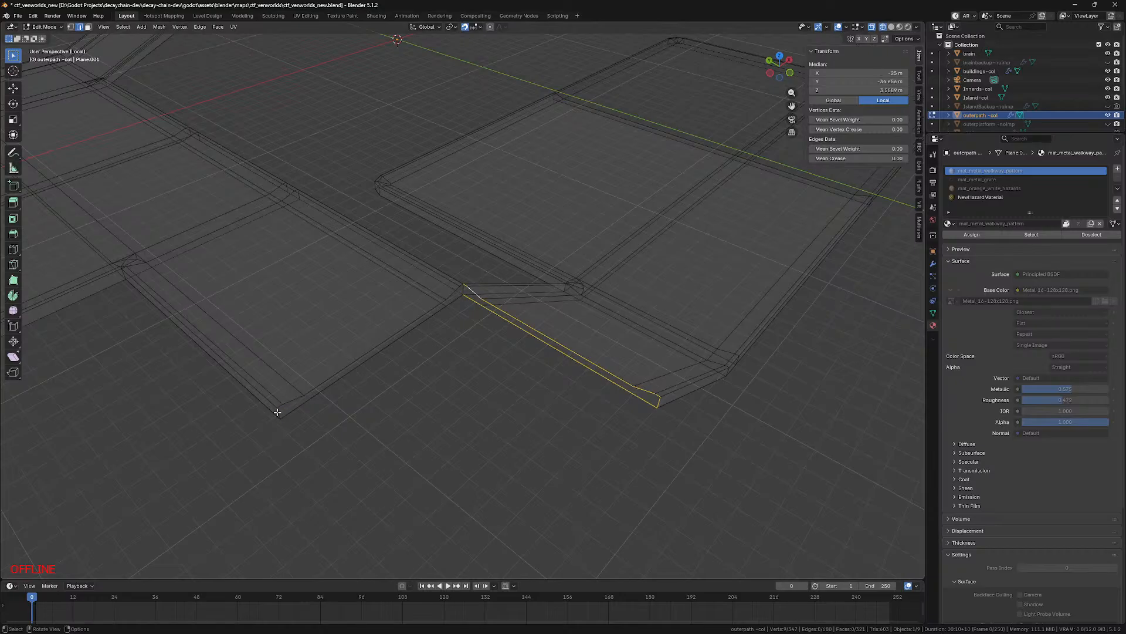
Step: Try connecting the vertices of the selected border loop, and test moving it 0.1 m along X in top view
scroll(483, 307, up, 6)
key(KP_7)
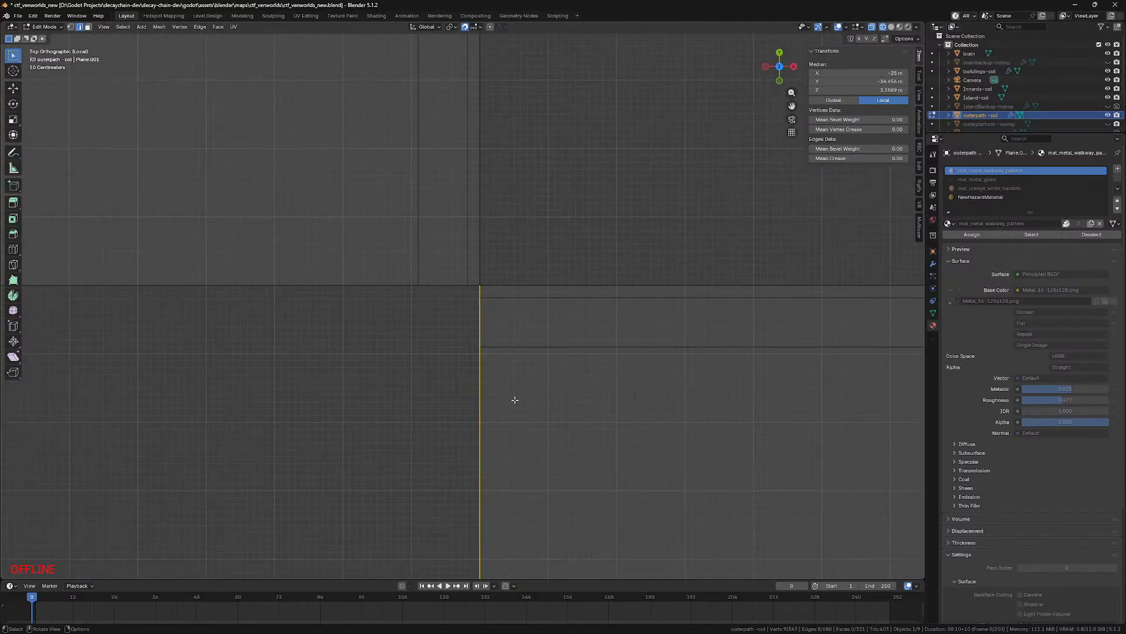
key(j)
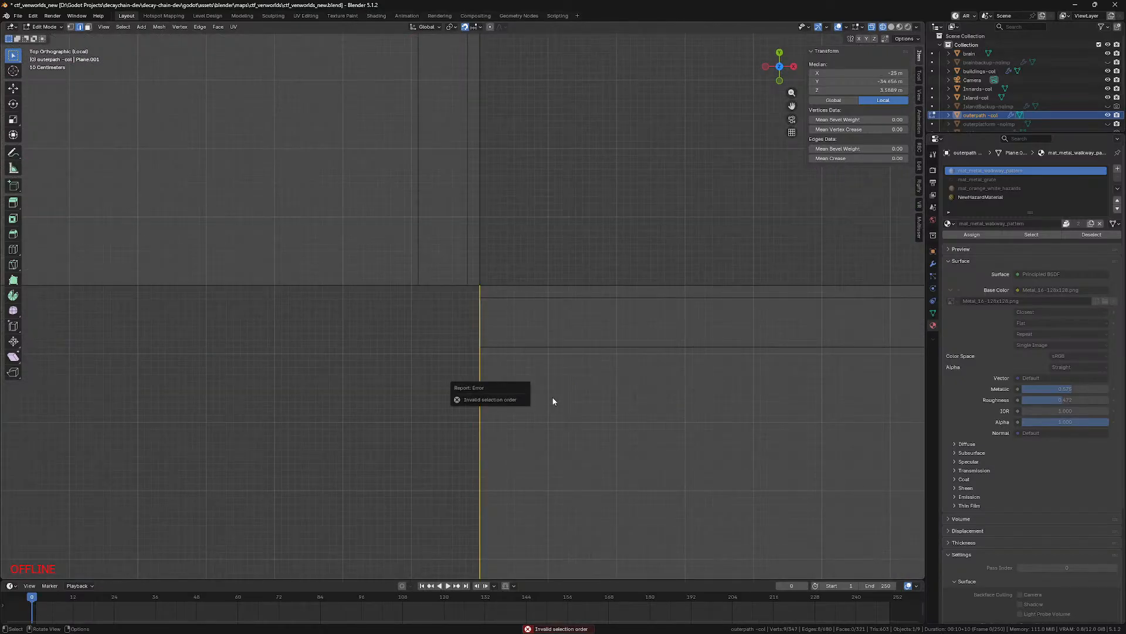
key(g)
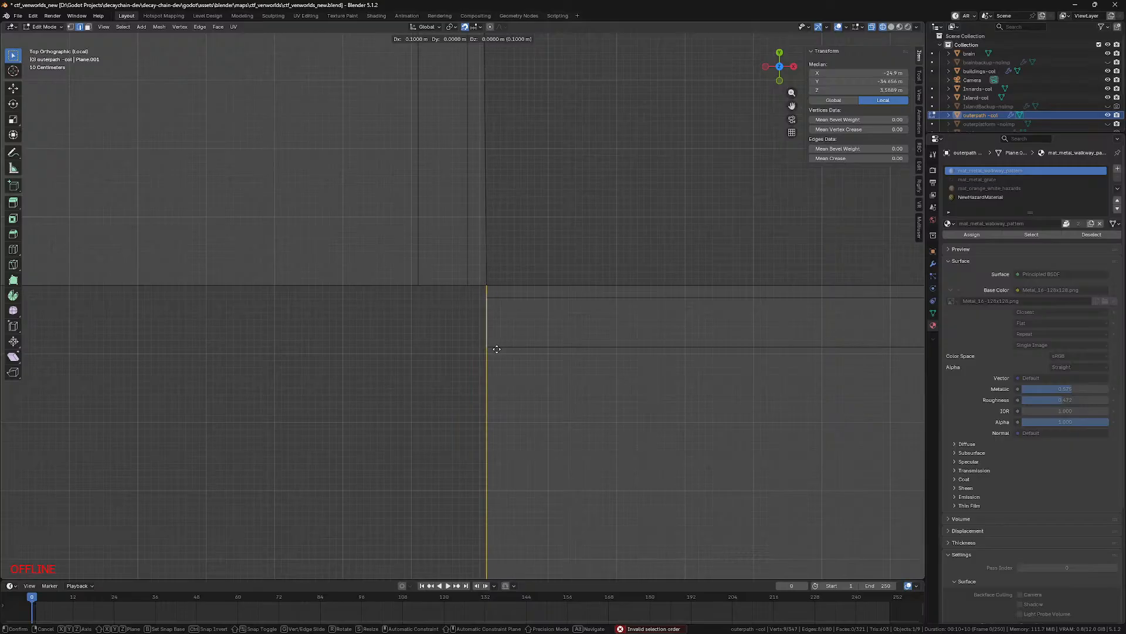
click(495, 349)
Step: Select the short edges that form the adjoining section's profile at the shared corner
mouse_move(495, 349)
middle_down()
mouse_move(471, 309)
mouse_move(505, 301)
mouse_move(493, 297)
middle_up()
key(1)
key(2)
click(472, 276)
shift+click(496, 297)
shift+click(495, 277)
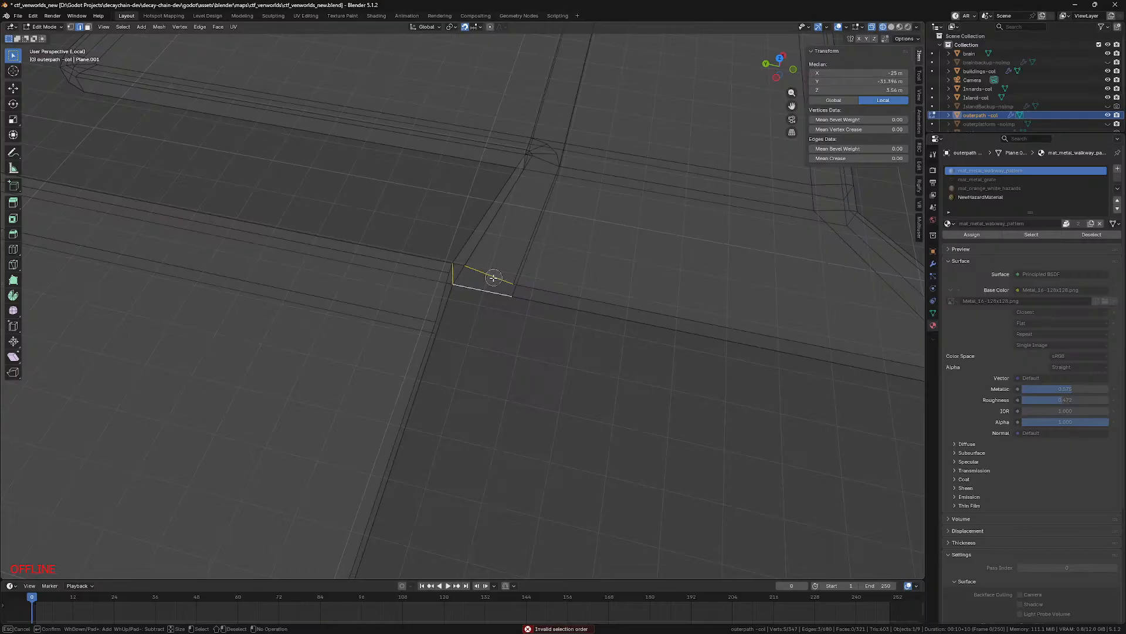
Step: Select the open border loops at the corner and deselect the walkway's edges so only the adjoining section's border remains
alt+click(459, 266)
middle_drag(504, 318, 423, 278)
key(c)
shift+click(433, 277)
shift+click(446, 302)
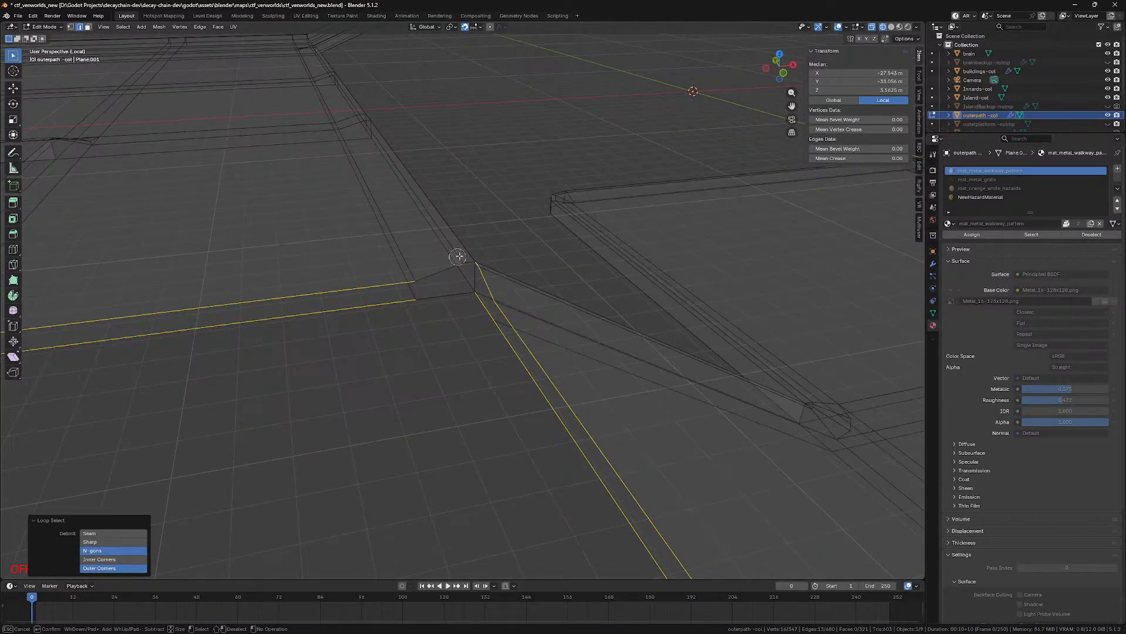
right_click(458, 257)
scroll(440, 271, down, 5)
key(c)
shift+click(413, 301)
shift+click(277, 313)
right_click(275, 315)
scroll(359, 399, up, 4)
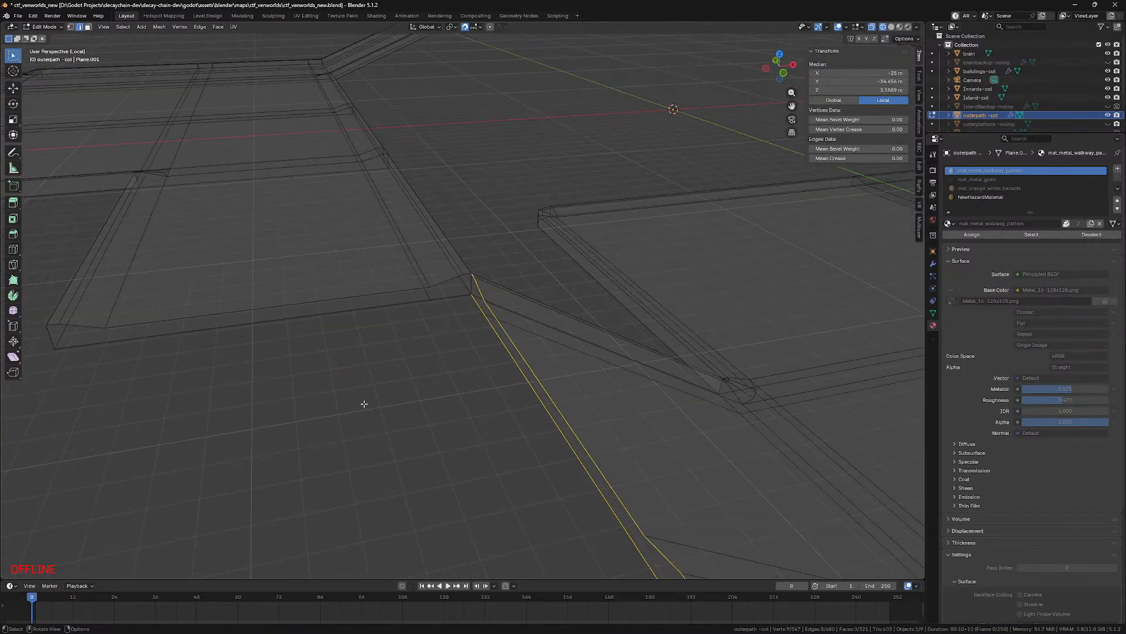
Step: Try beveling the adjoining section's selected border loop in top view and undo it
key(KP_7)
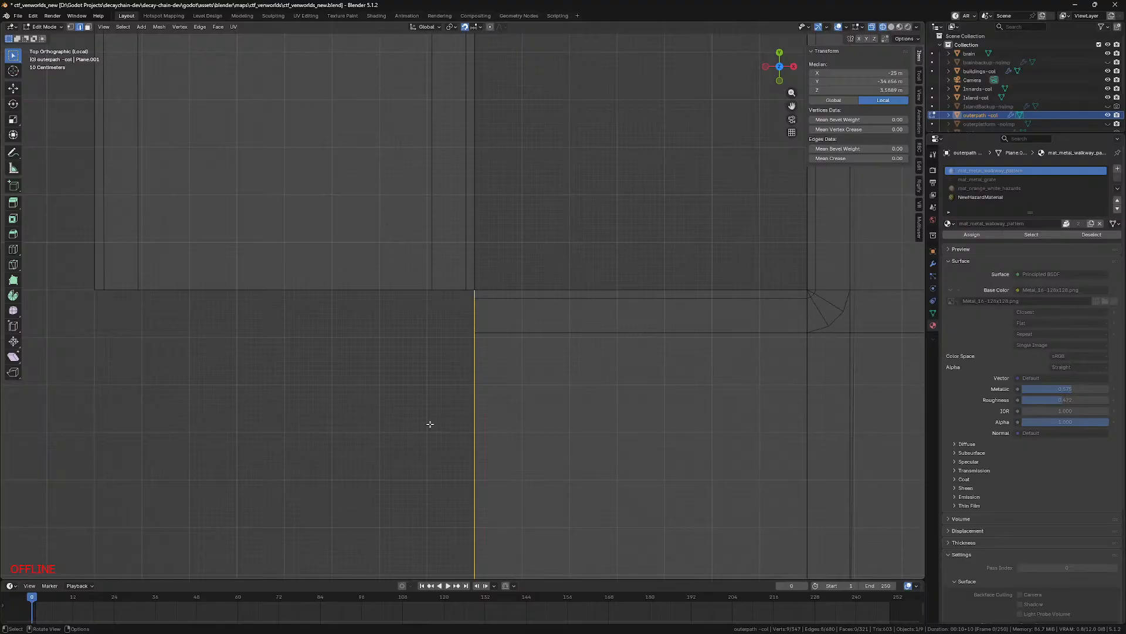
key(ctrl+b)
click(534, 422)
key(ctrl+z)
key(super)
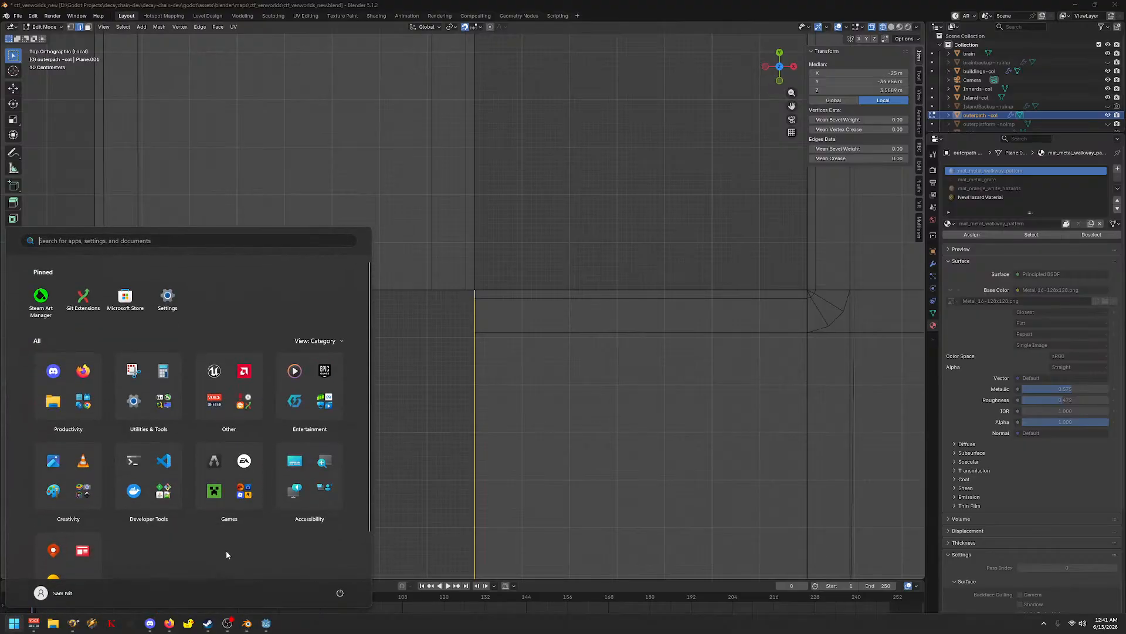
mouse_move(169, 623)
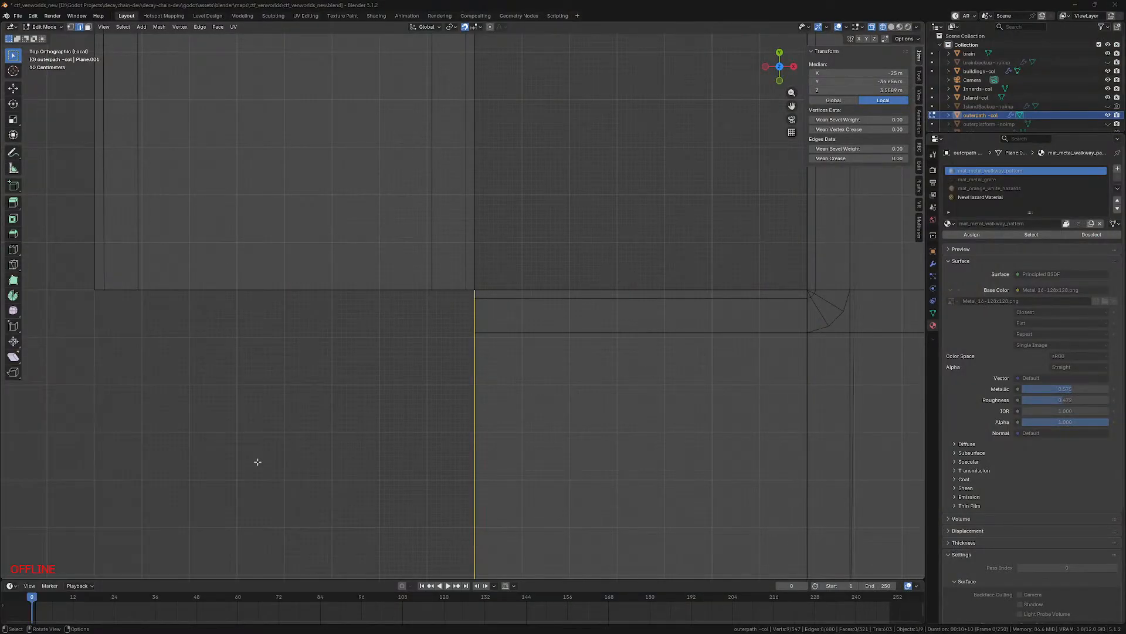
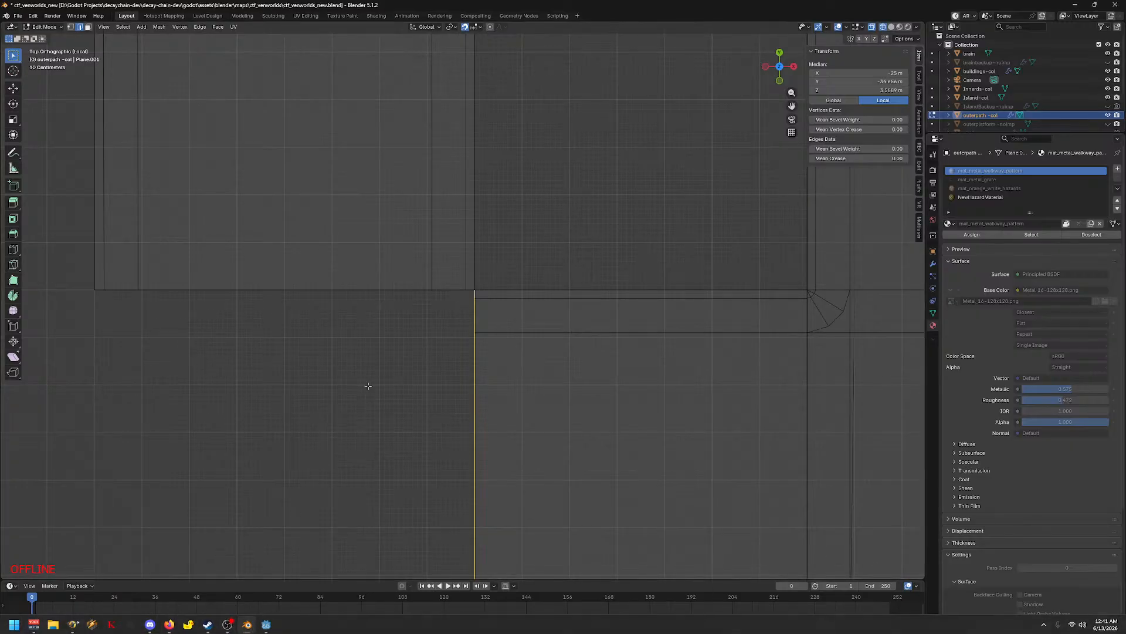
Step: Add the vertical corner edge to the selected border and detach it with Rip Vertices, leaving the ripped edges in place
middle_drag(473, 369, 462, 285)
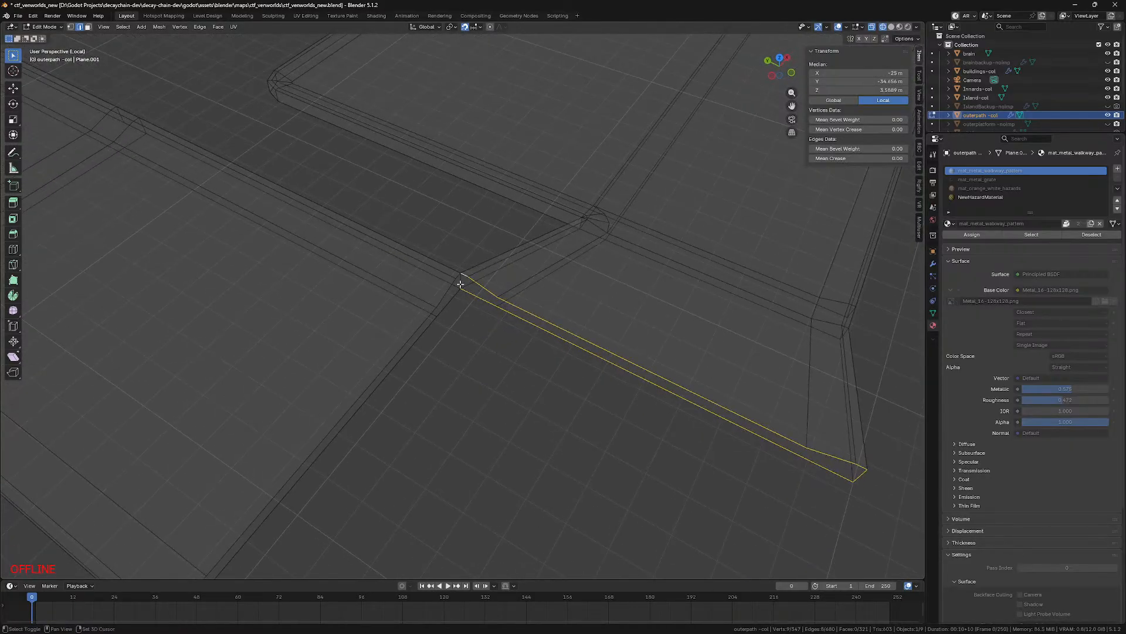
shift+click(460, 284)
click(124, 27)
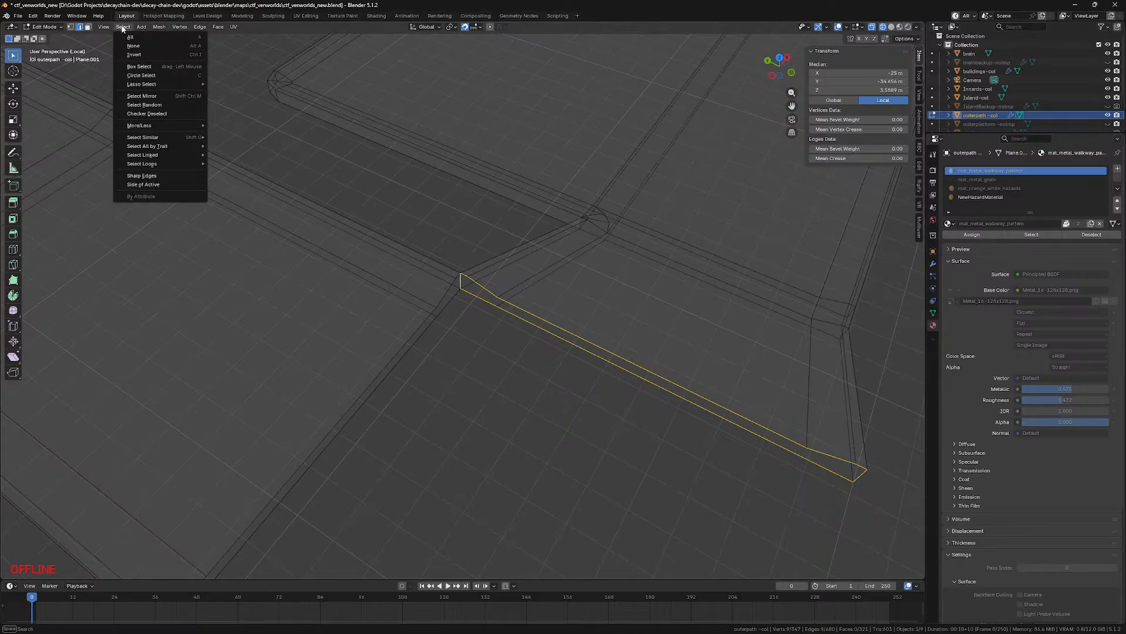
mouse_move(157, 29)
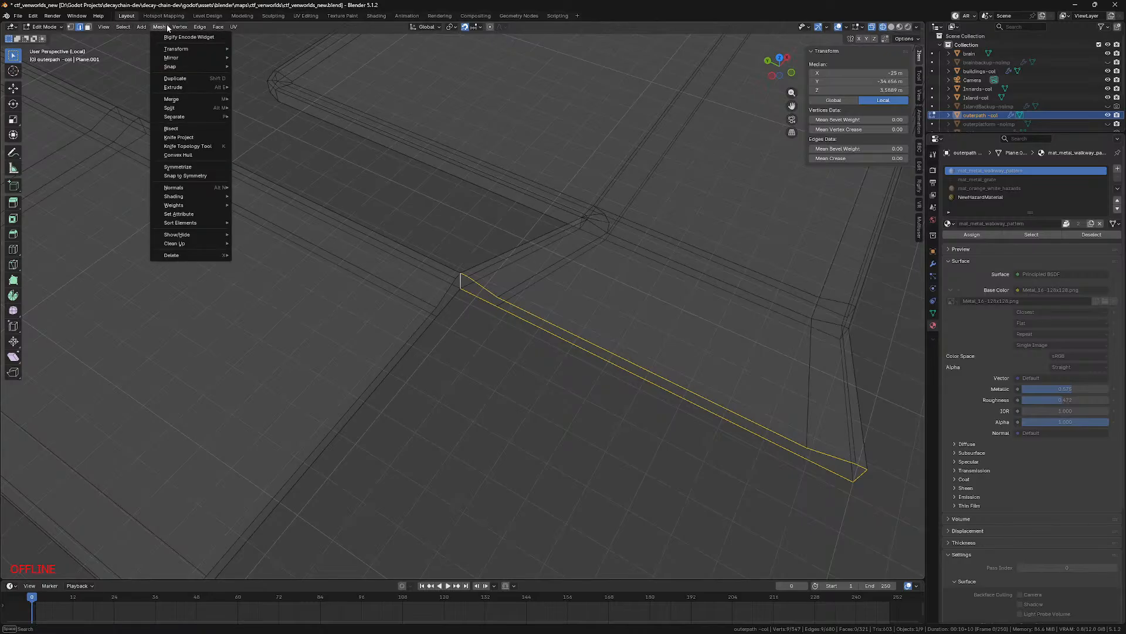
mouse_move(200, 108)
mouse_move(196, 68)
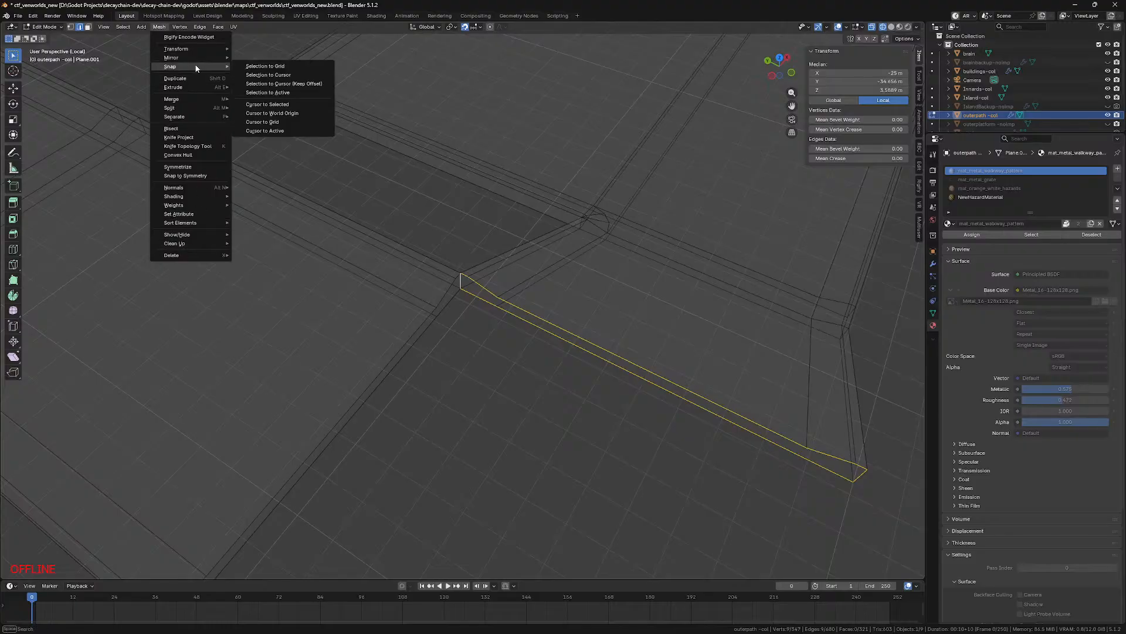
click(183, 27)
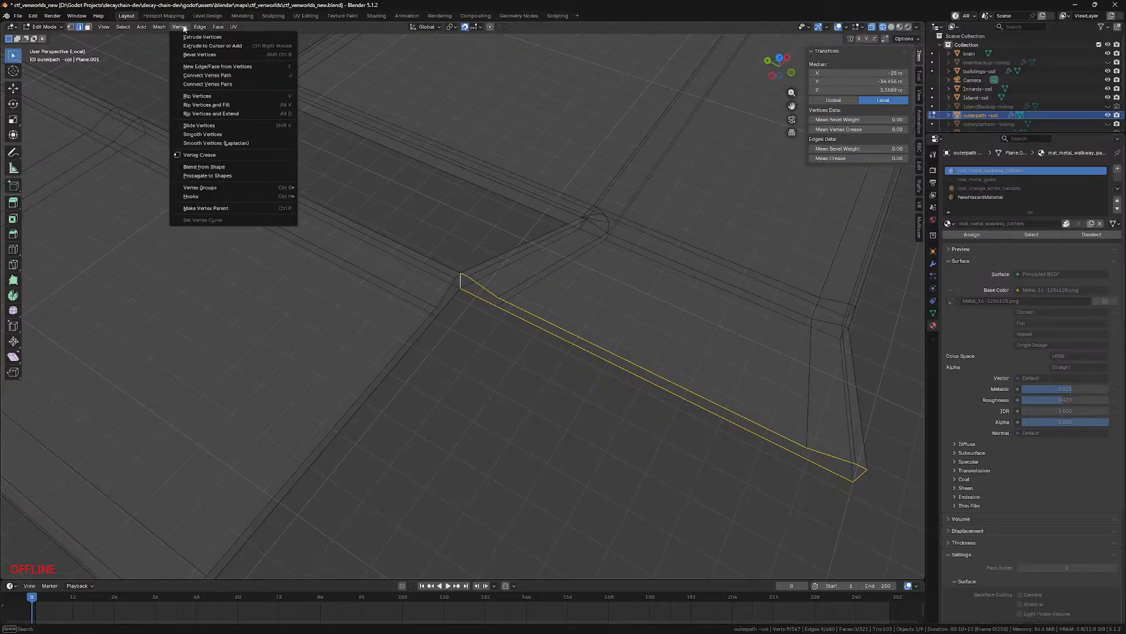
click(210, 97)
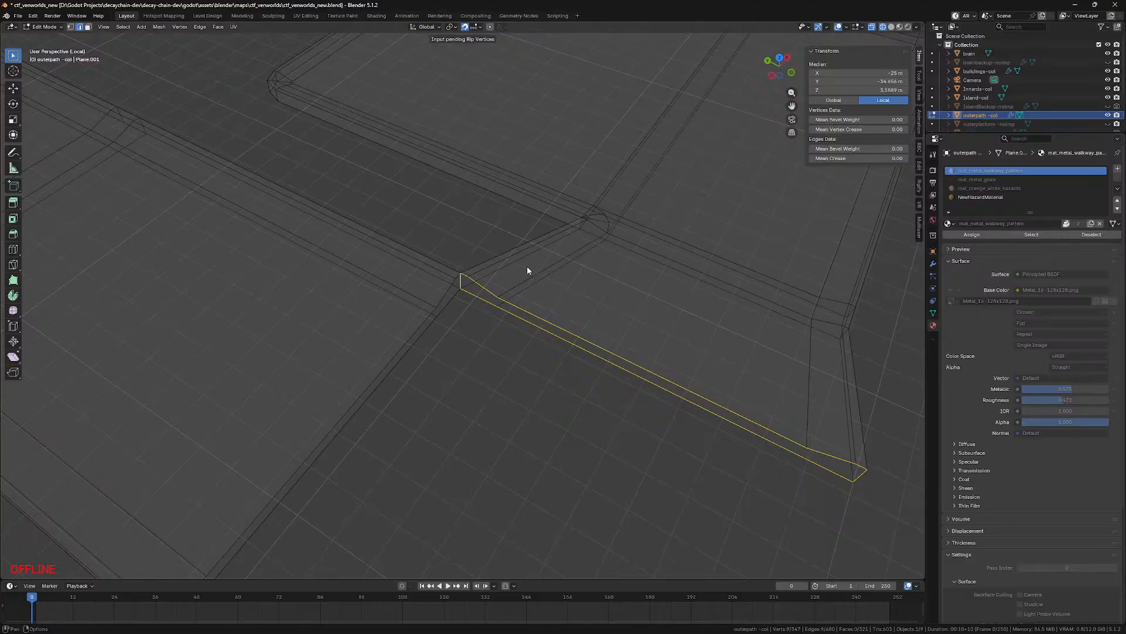
key(KP_7)
click(515, 401)
key(g)
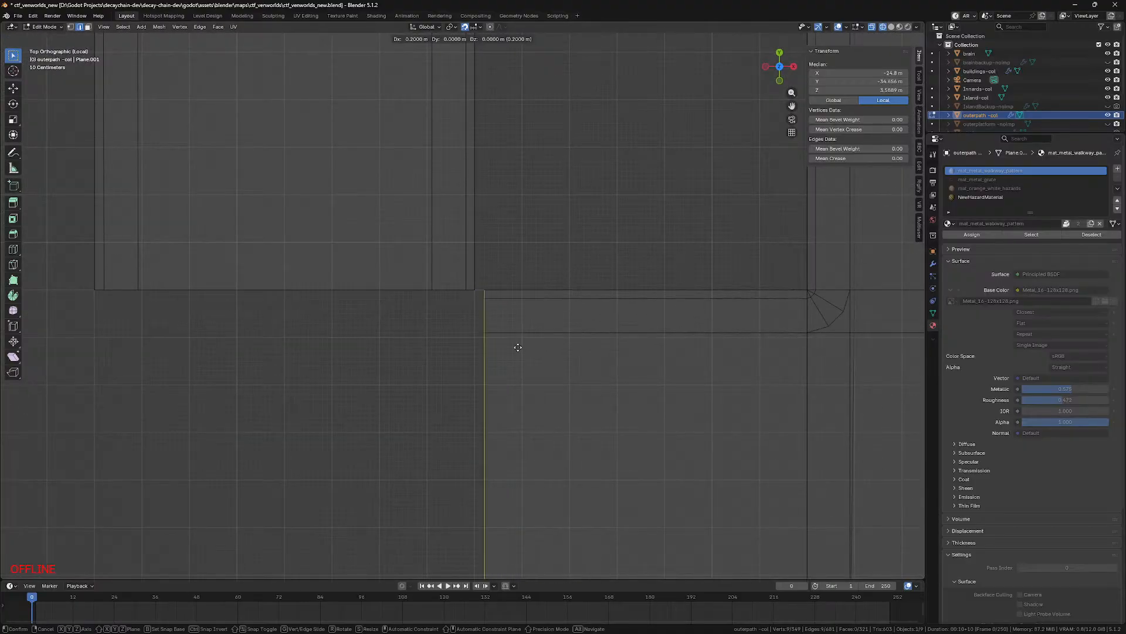
right_click(514, 349)
Step: Add the neighbouring walkway's open border loop to the selection and connect the two loops with the LoopTools Bridge
middle_drag(514, 349, 448, 308)
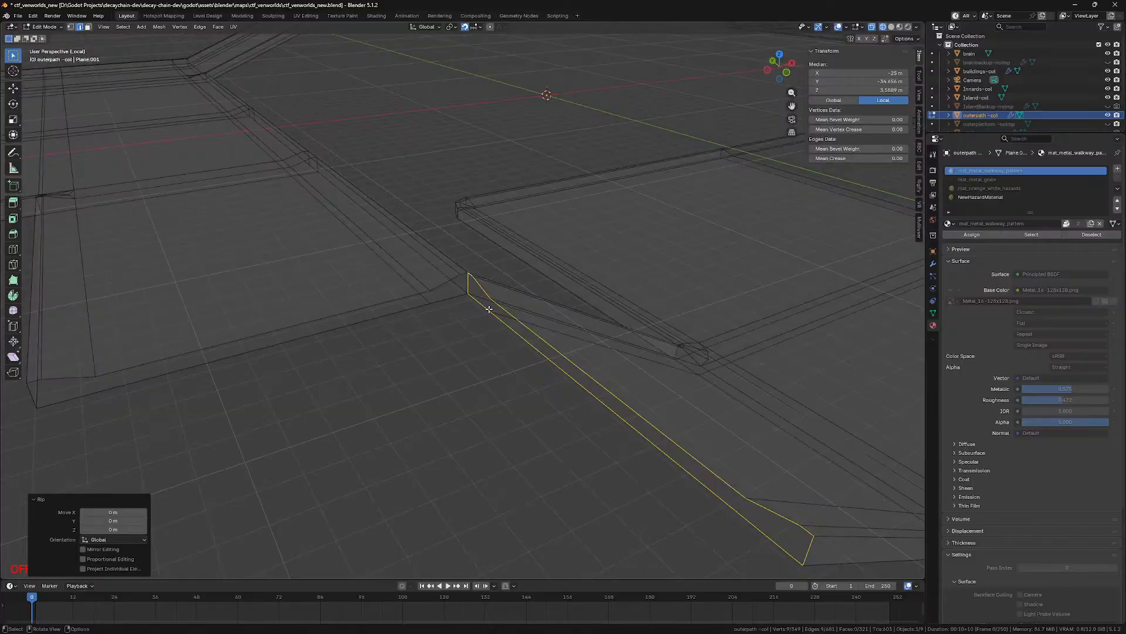
alt+click(427, 308)
right_click(386, 303)
mouse_move(385, 303)
click(433, 305)
middle_drag(433, 305, 434, 382)
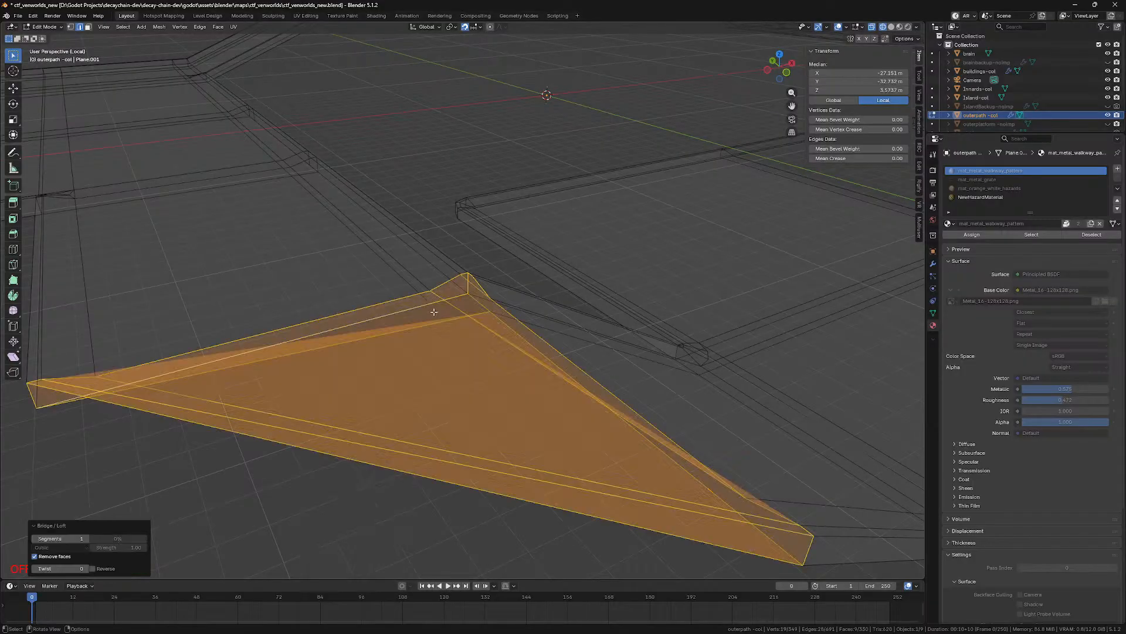
Step: Undo the LoopTools bridge, try Bridge Edge Loops on the same two border loops, and undo that as well
key(ctrl+z)
key(F3)
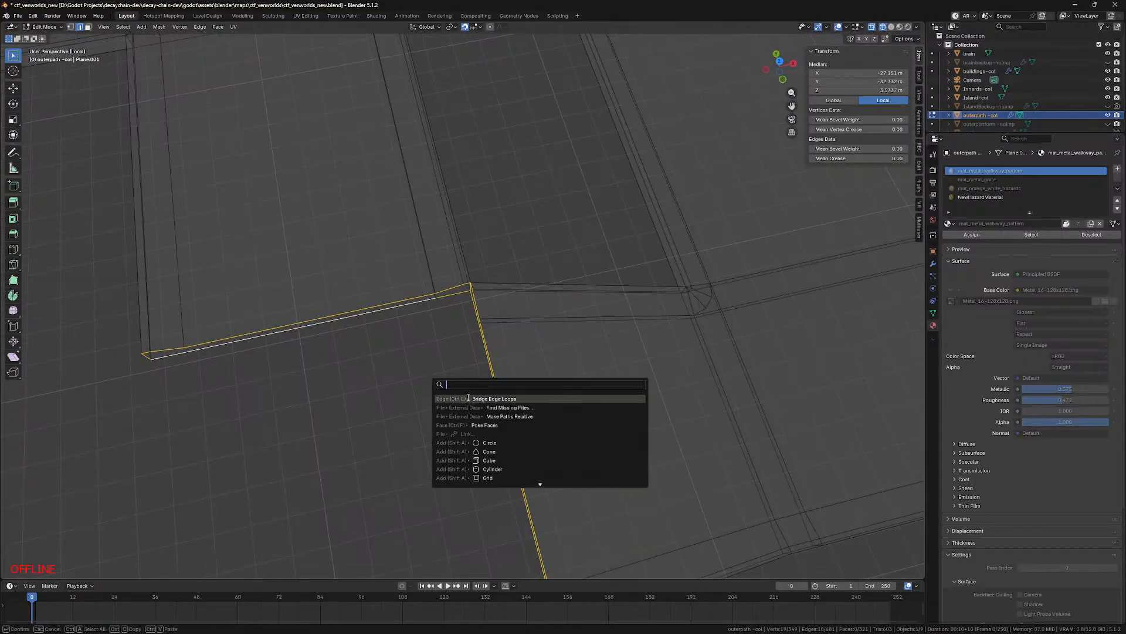
click(469, 398)
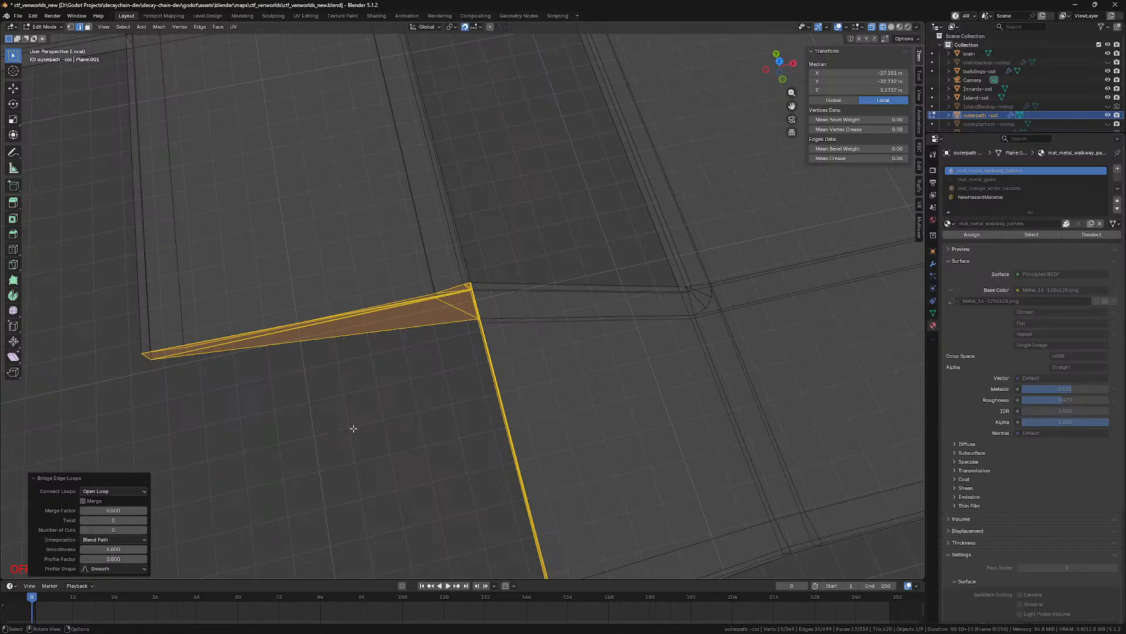
key(ctrl+z)
Step: Apply the outer path object's scale and rotation in Object Mode and return to editing its mesh
key(Tab)
key(ctrl+a)
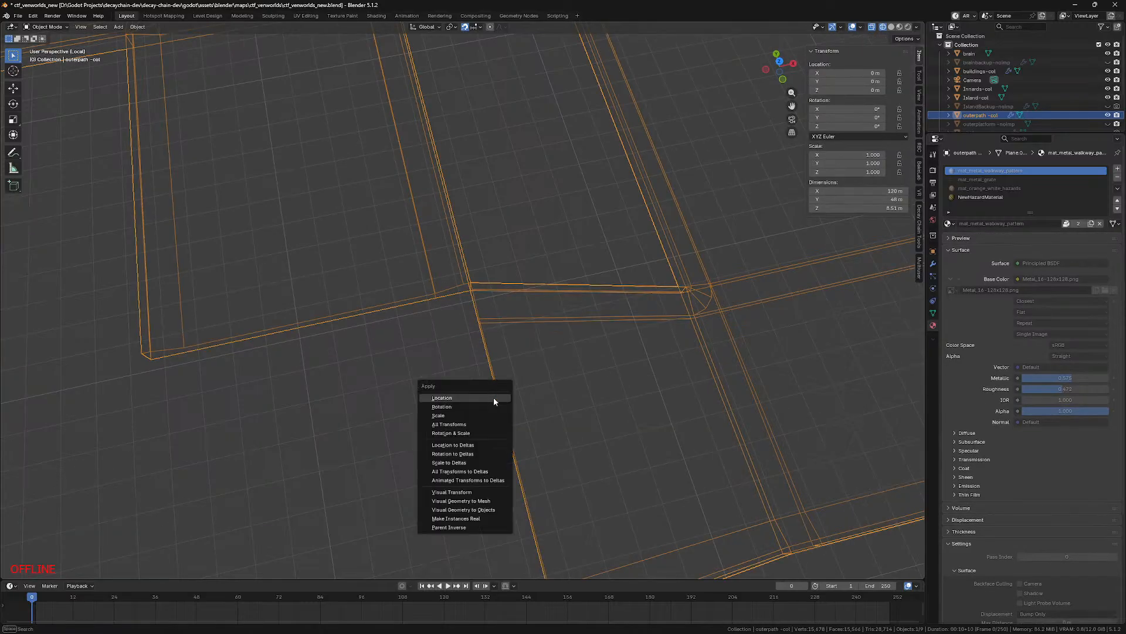
click(485, 413)
key(ctrl+a)
click(485, 405)
key(Tab)
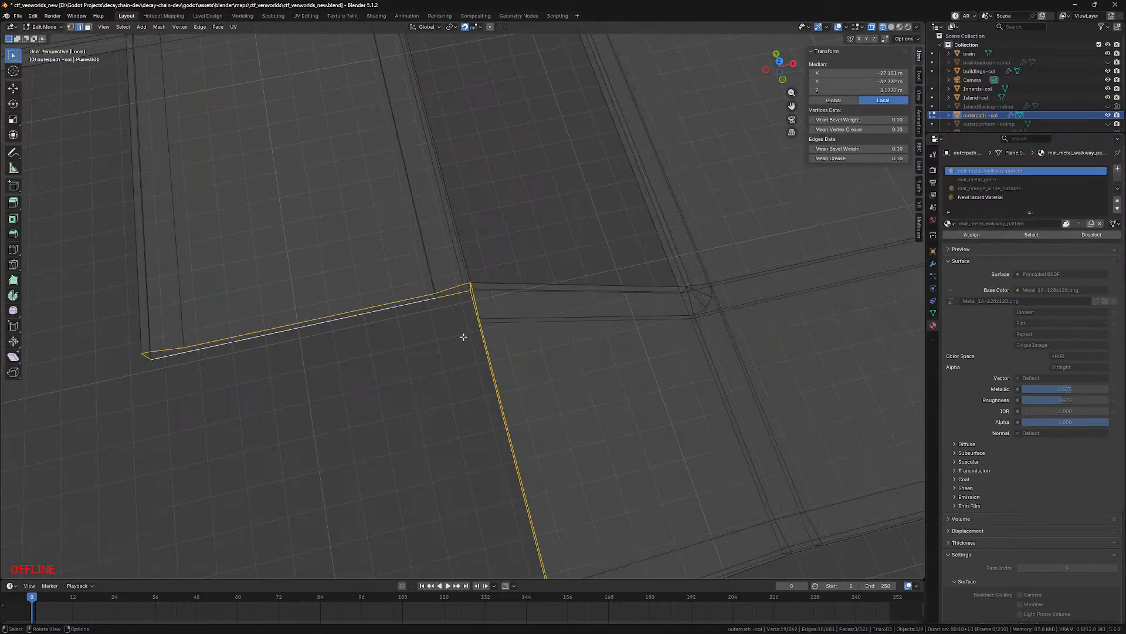
Step: Retry Bridge Edge Loops on the selected border loops, undo it and clear the selection
key(F3)
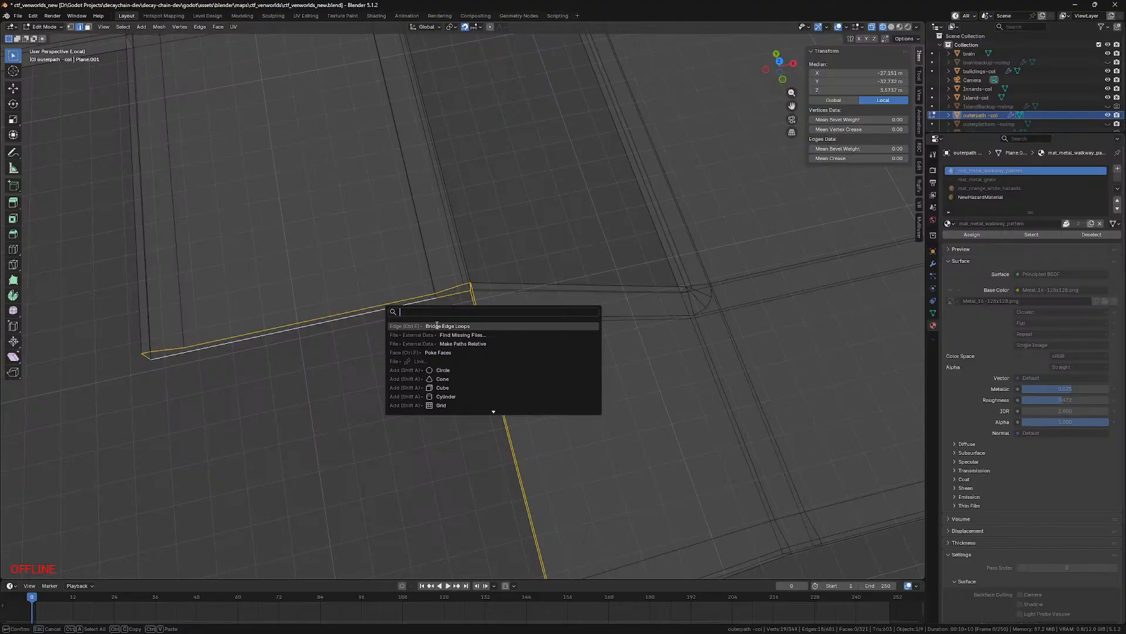
click(436, 326)
middle_drag(414, 352, 460, 277)
key(ctrl+z)
scroll(462, 332, up, 3)
key(alt+a)
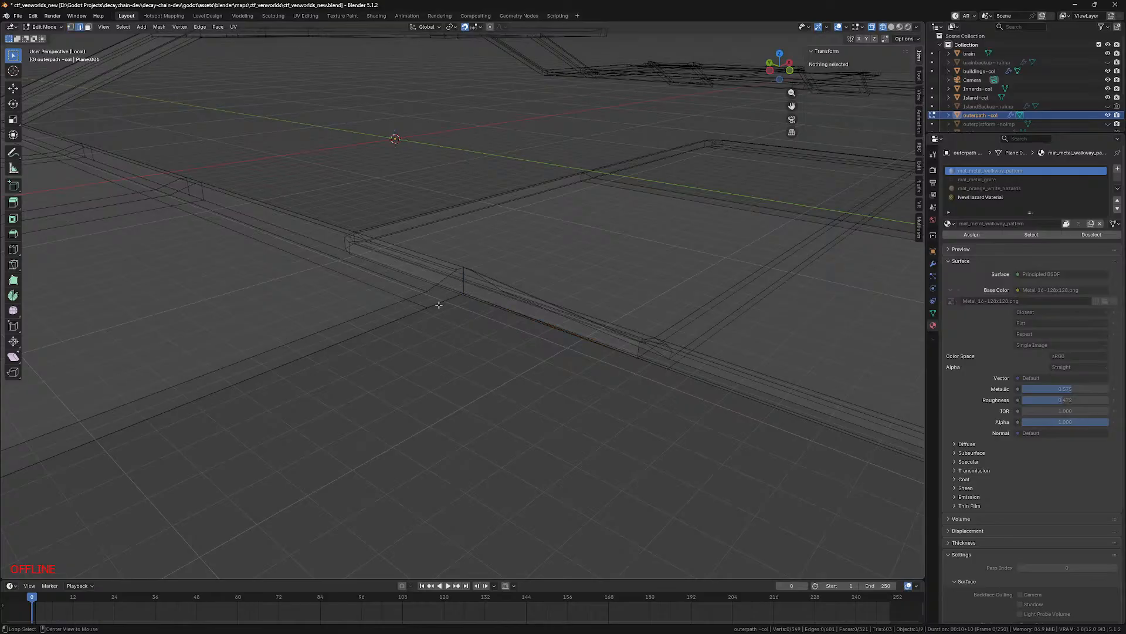
Step: Switch the viewport to solid shading and select both open border loops that meet at the walkway corner
alt+click(439, 305)
mouse_move(452, 334)
middle_down()
mouse_move(511, 297)
mouse_move(519, 328)
middle_up()
key(z)
click(599, 324)
alt+shift+click(507, 294)
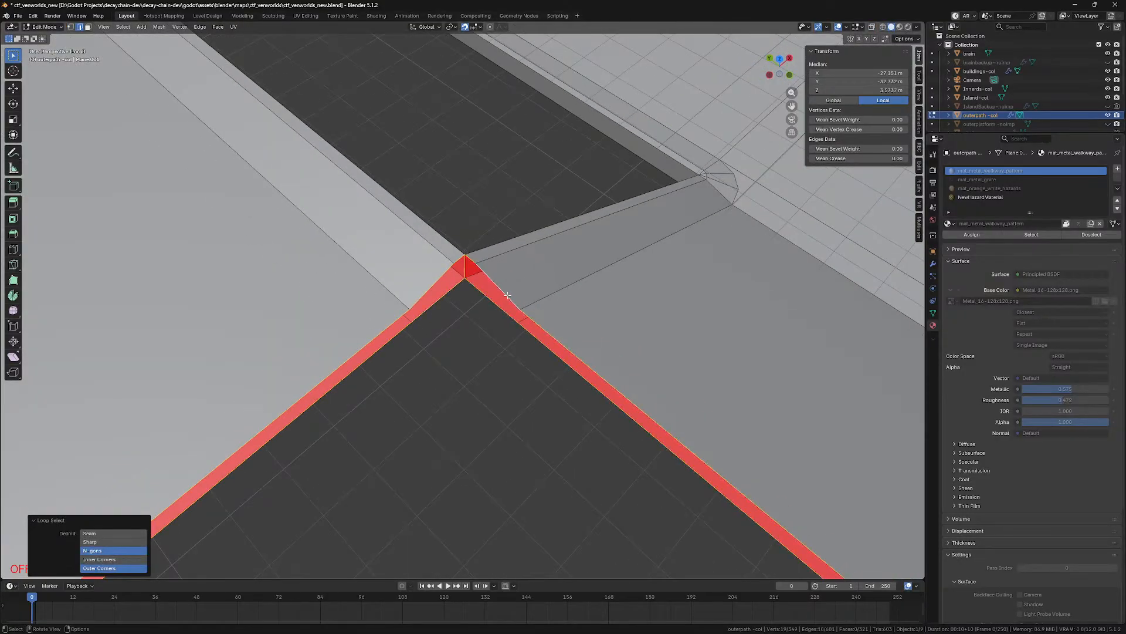
Step: Try bridging the two complete border loops in solid view and undo each attempt
key(F3)
click(526, 314)
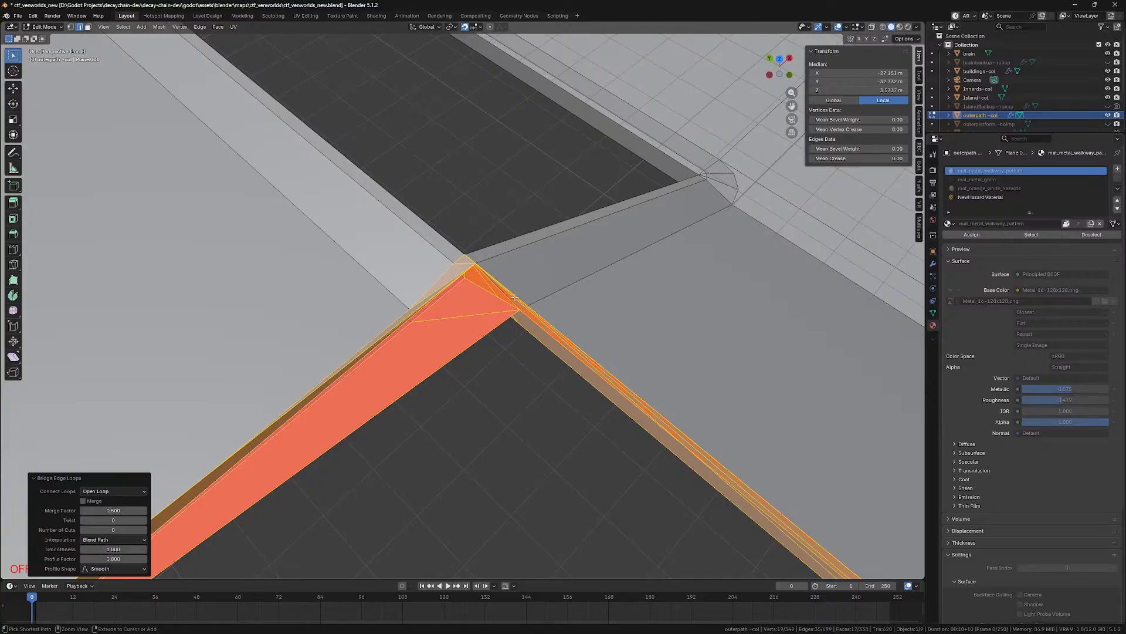
key(ctrl+z)
key(ctrl+e)
mouse_move(481, 298)
click(546, 299)
middle_drag(578, 302, 389, 372)
key(ctrl+z)
Step: Select the two short lower edges on either side of the inner corner, try bridging them with LoopTools and undo it
click(374, 339)
middle_drag(453, 301, 334, 416)
click(485, 306)
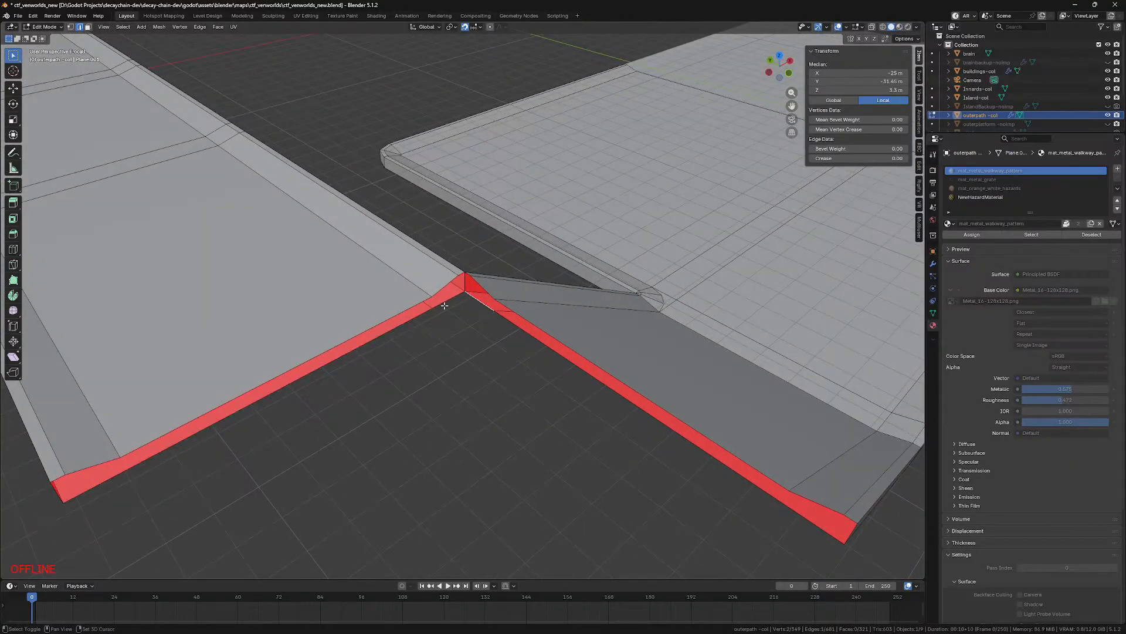
shift+click(445, 305)
right_click(445, 304)
mouse_move(445, 305)
click(485, 306)
key(ctrl+z)
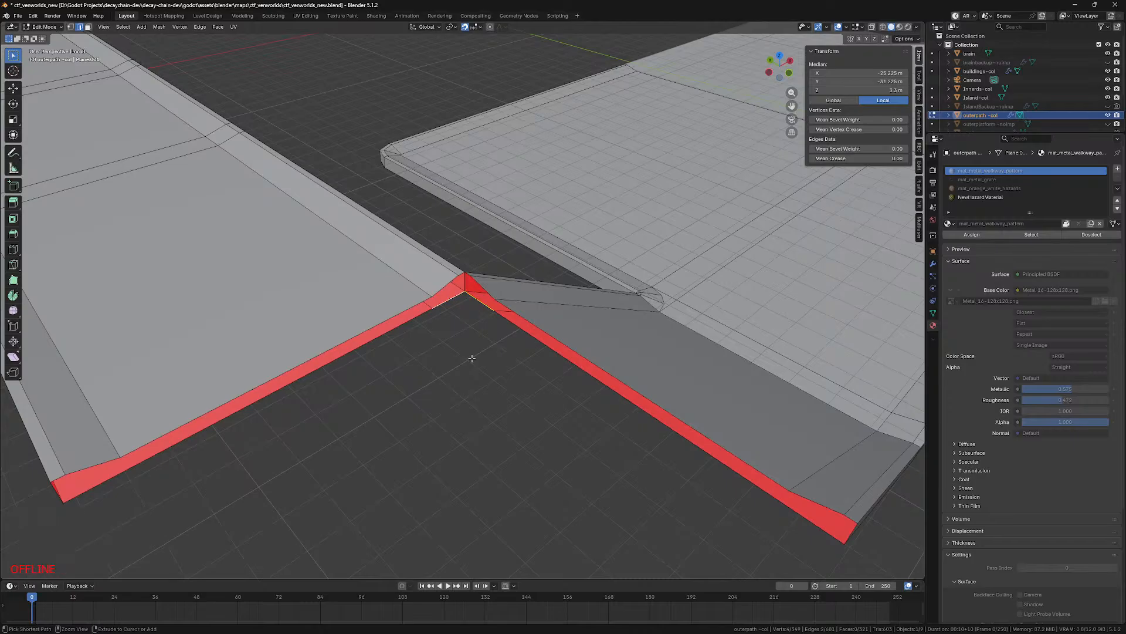
Step: Connect the two short lower corner edges with Bridge Edge Loops, using 2 cuts and a smoothness of 0.6
key(F3)
click(494, 380)
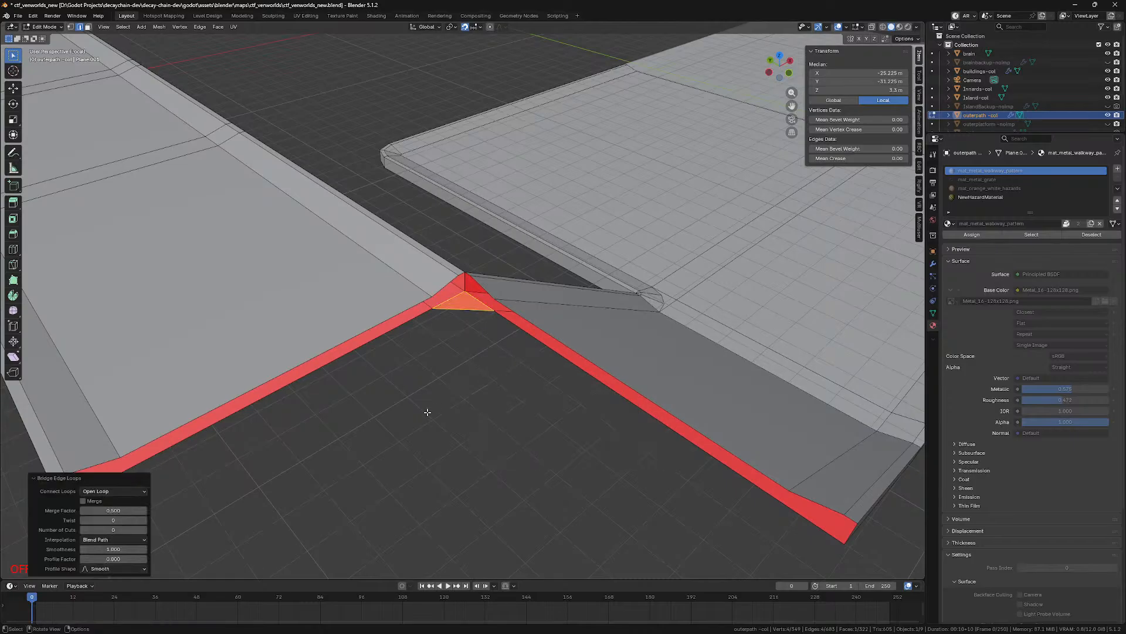
click(144, 530)
middle_drag(376, 376, 417, 317)
key(KP_Decimal)
click(144, 530)
click(127, 549)
key(BackSpace)
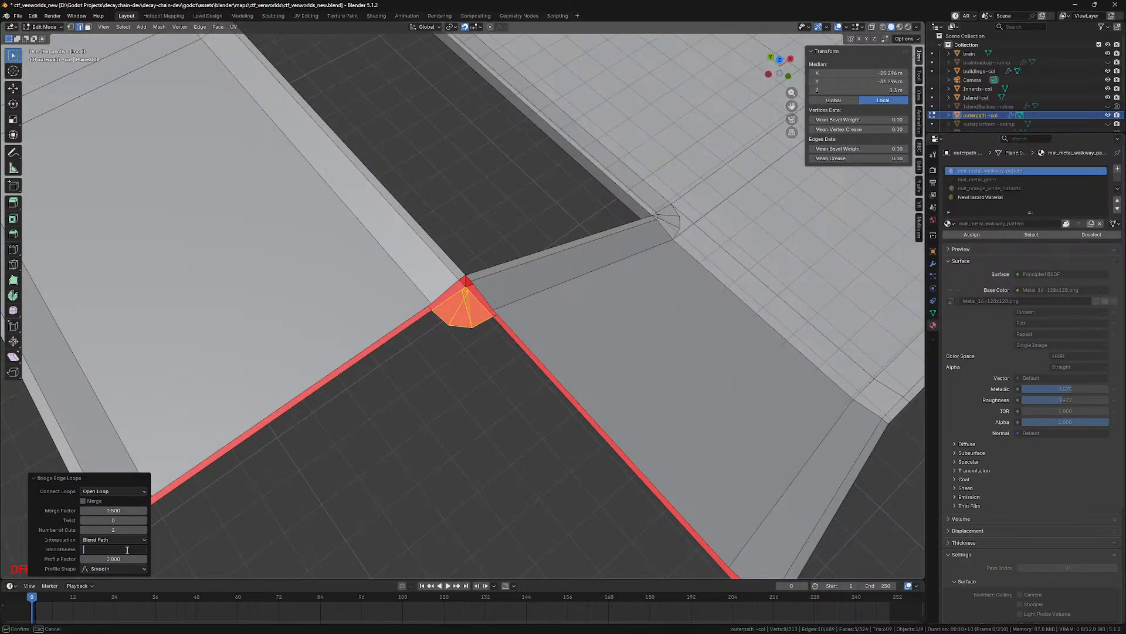
key(Return)
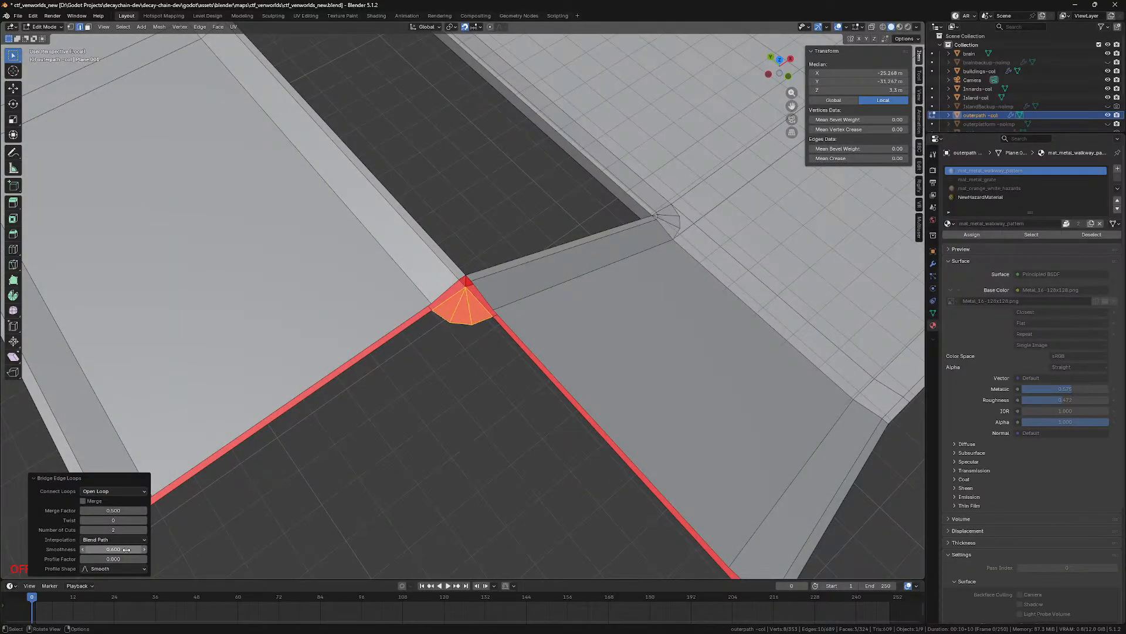
Step: Select the upper edges on both sides of the inner corner, try bridging them with LoopTools and undo it
scroll(602, 285, up, 10)
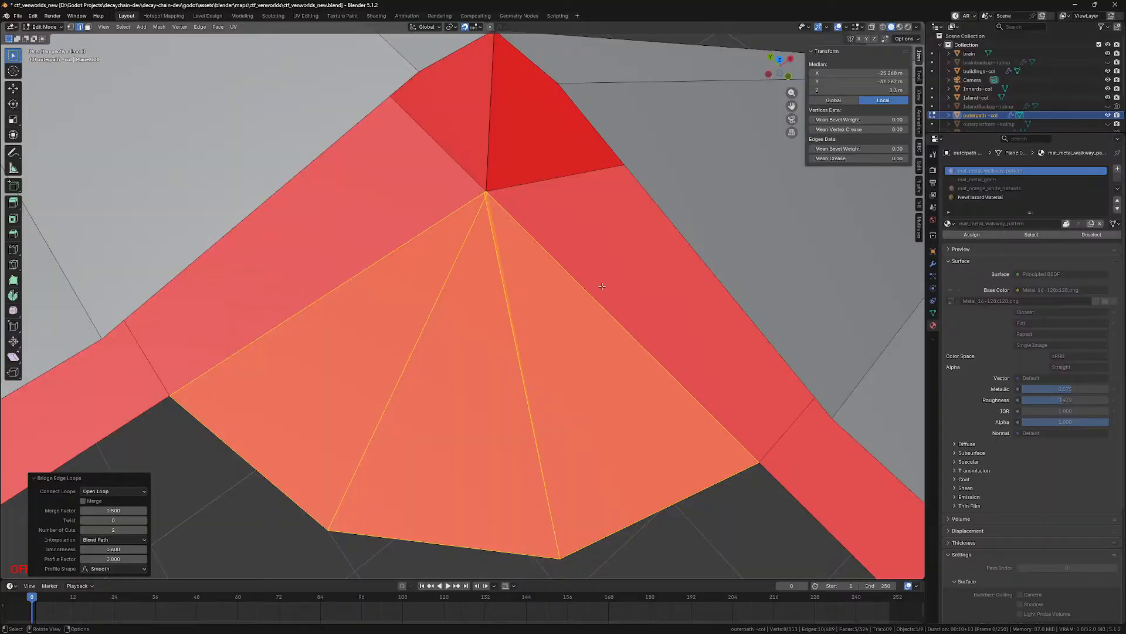
scroll(465, 474, down, 8)
click(422, 273)
shift+click(459, 236)
shift+click(511, 272)
shift+click(484, 245)
right_click(481, 242)
click(530, 243)
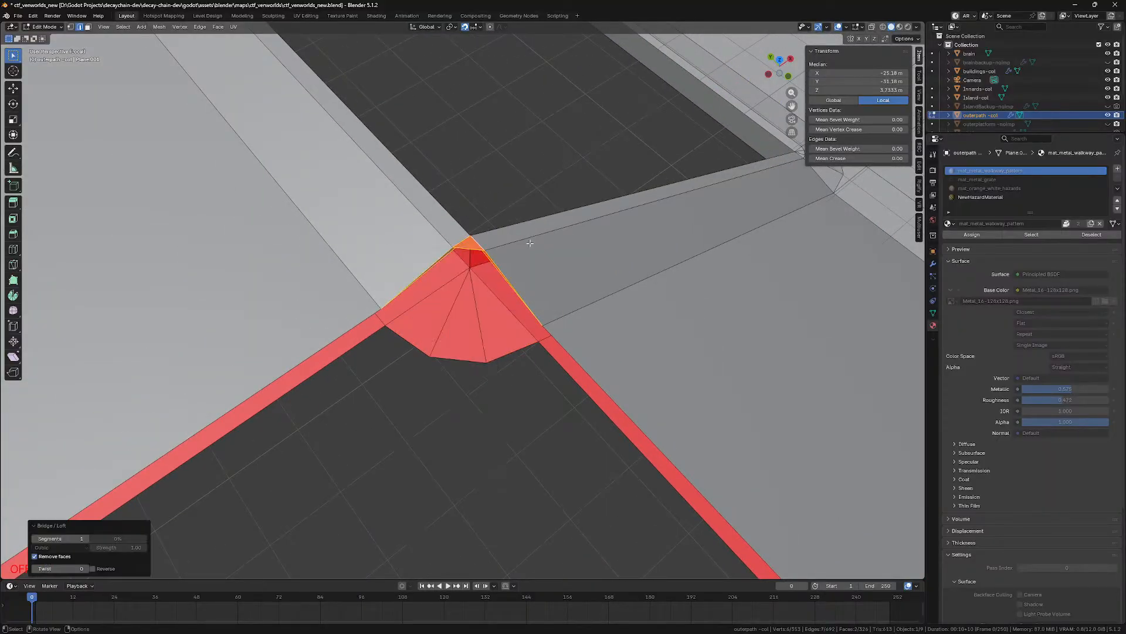
key(ctrl+z)
Step: Connect the inner corner's selected upper edges with Bridge Edge Loops using 2 cuts
key(F3)
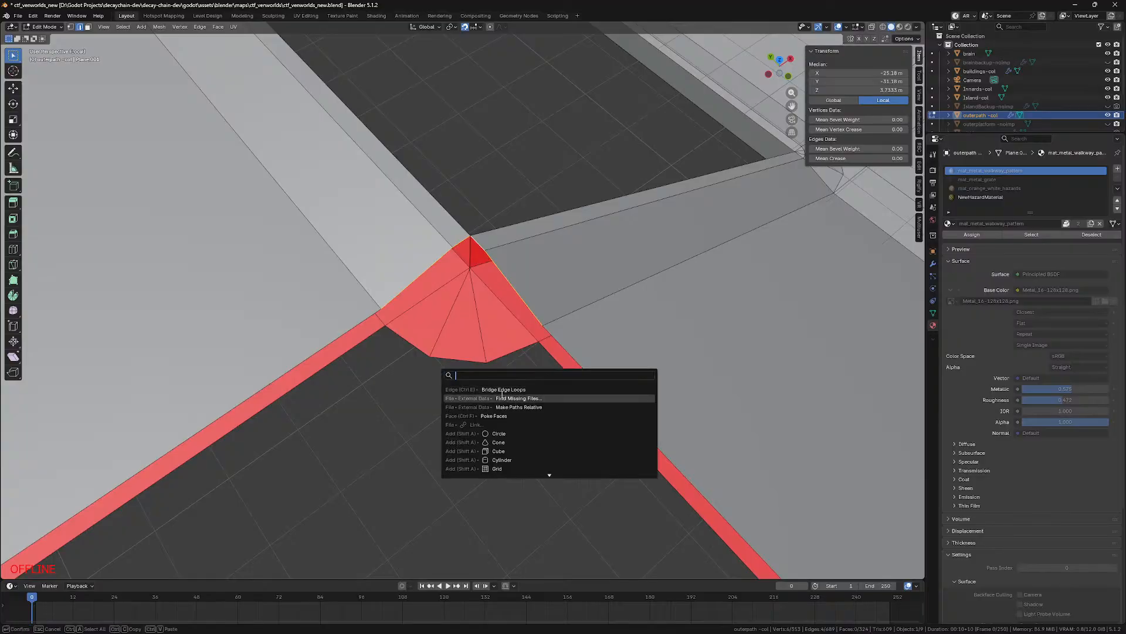
click(505, 390)
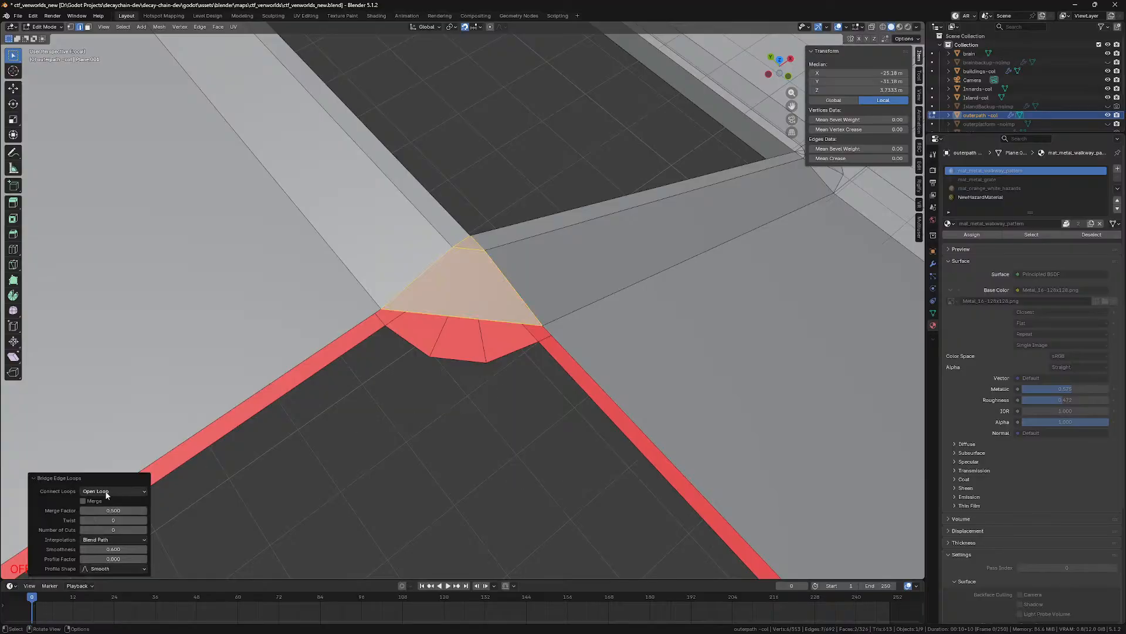
click(144, 530)
click(145, 530)
click(339, 498)
Step: Try bridging the long top and bottom border edges of both walkway sections together with 2 cuts and adjusted smoothness, and undo it
scroll(340, 493, down, 6)
click(395, 332)
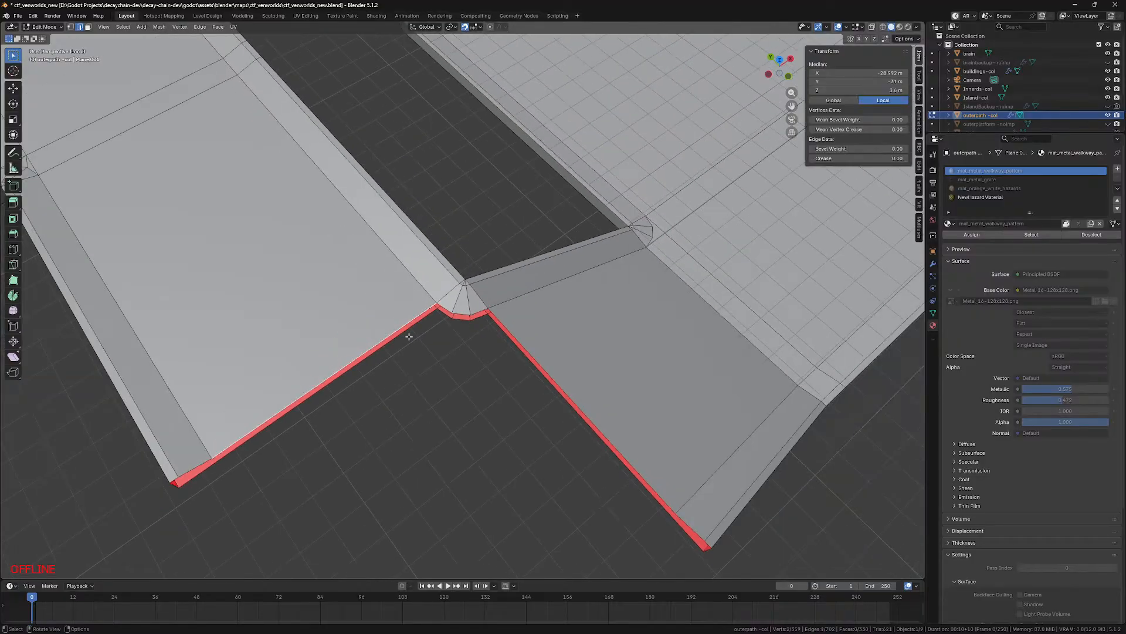
shift+click(400, 340)
shift+click(514, 355)
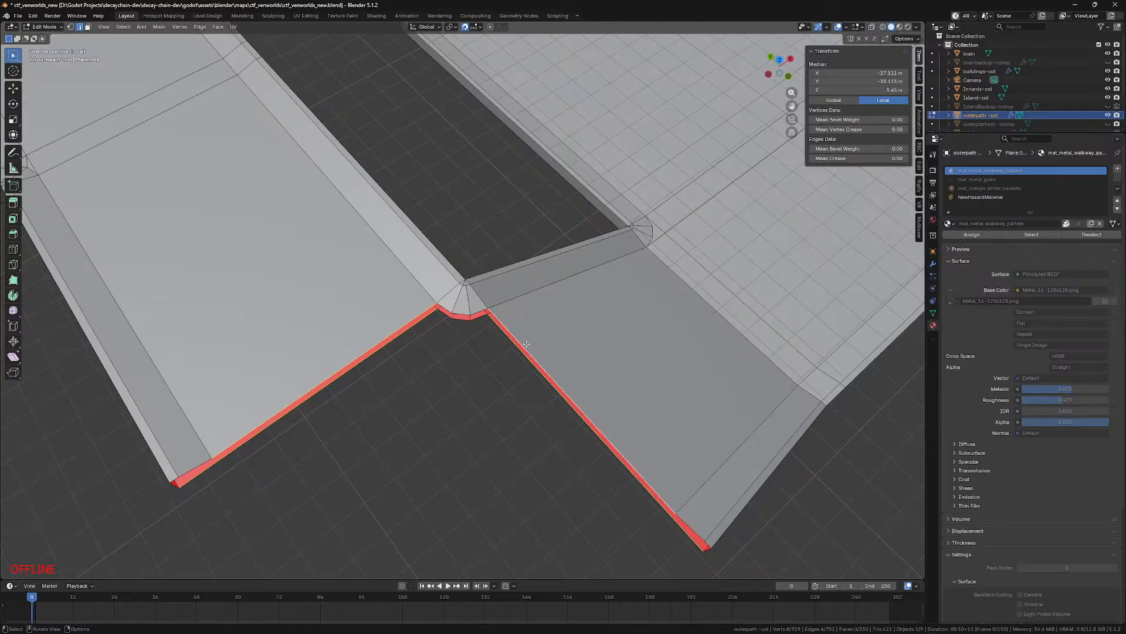
key(F3)
click(585, 362)
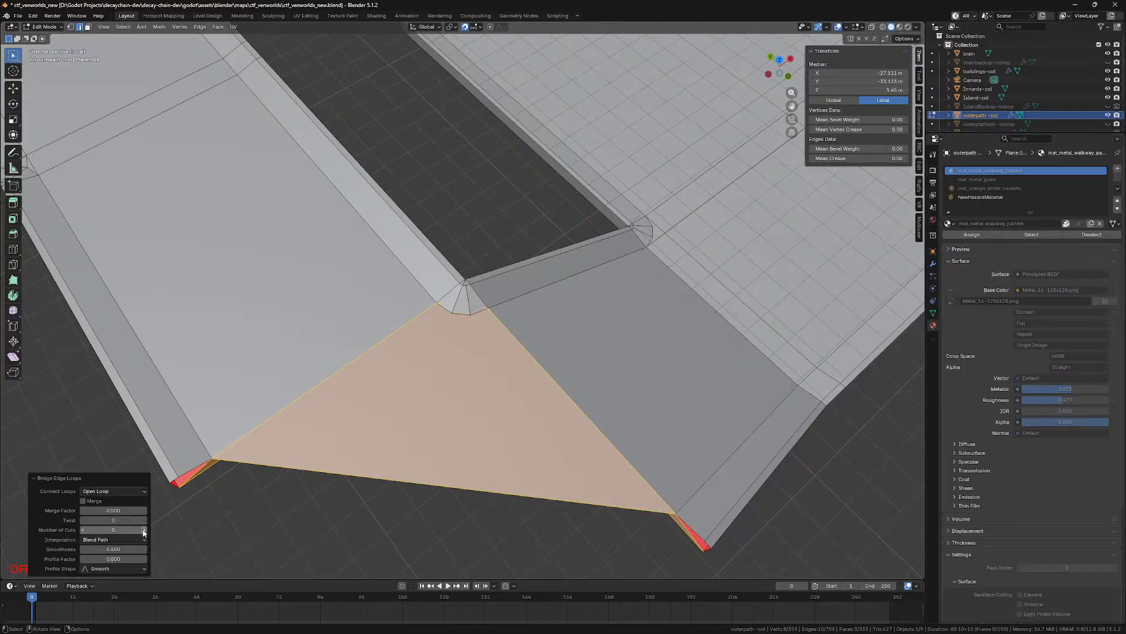
click(144, 530)
click(145, 530)
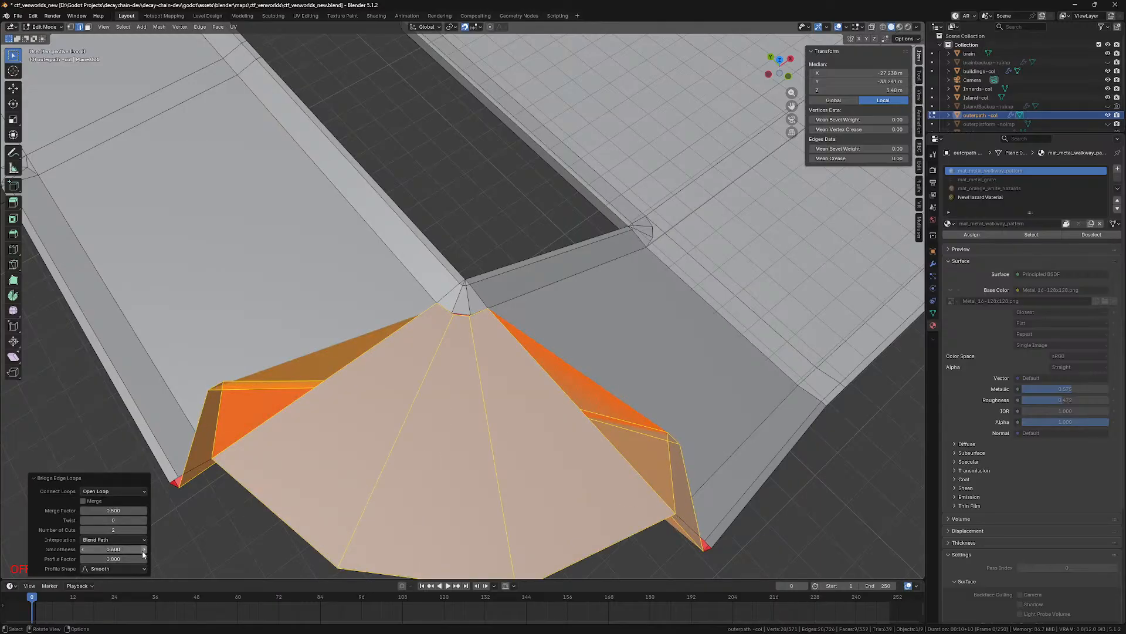
drag(126, 549, 119, 549)
middle_drag(347, 455, 292, 374)
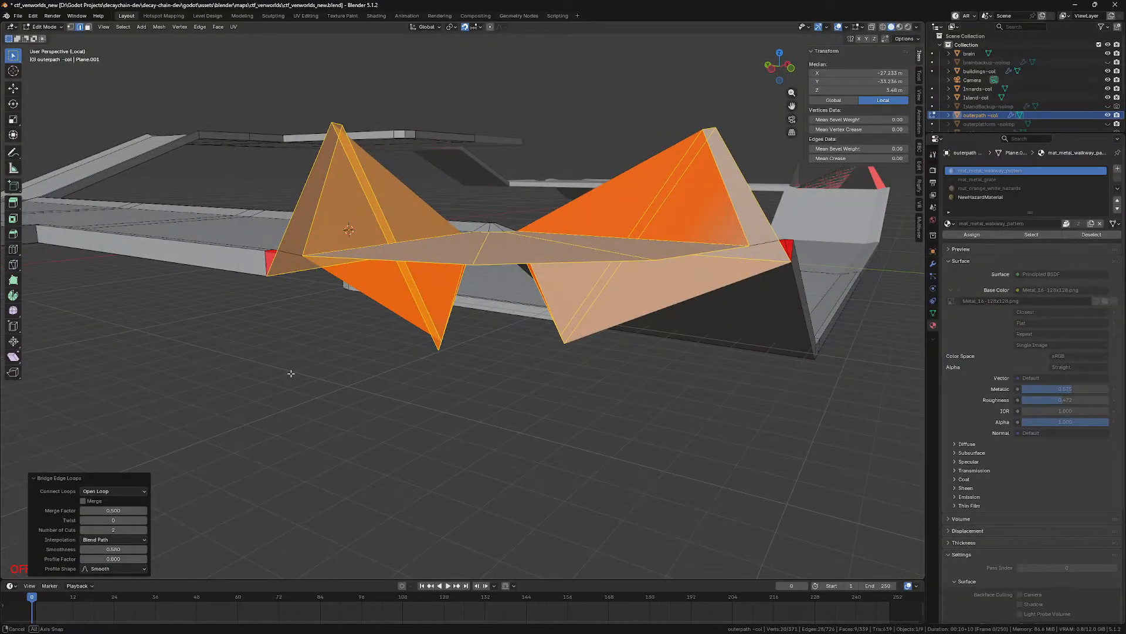
key(ctrl+z)
key(ctrl+z)
key(KP_Decimal)
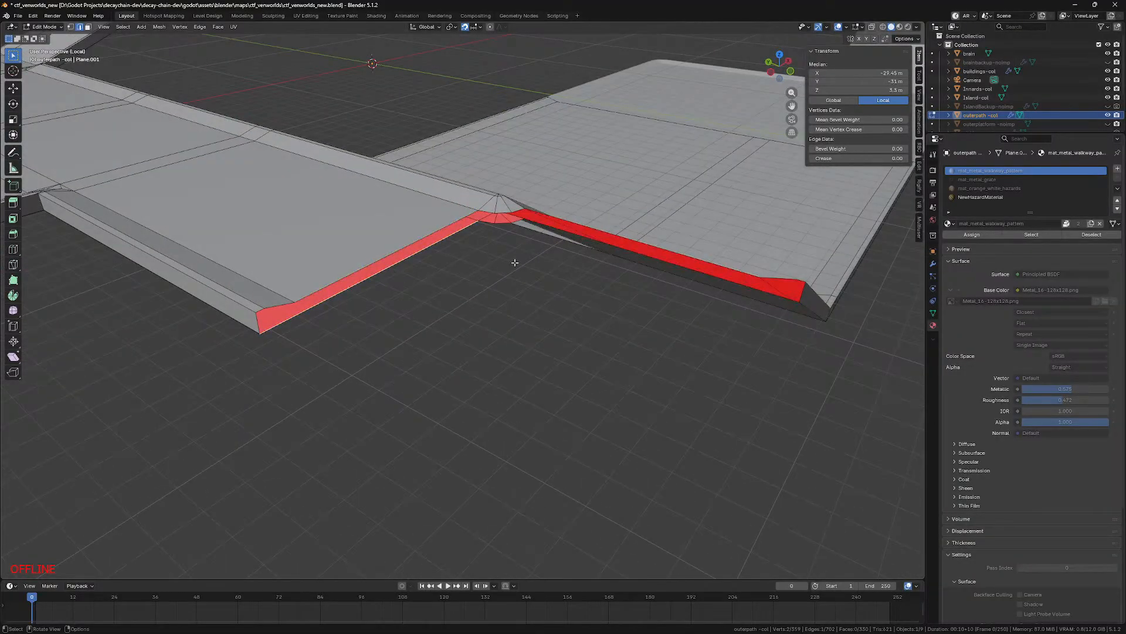
Step: Bridge the long bottom border edges of the two walkway sections with 2 cuts to form the corner's underside
shift+click(677, 264)
key(F3)
click(477, 457)
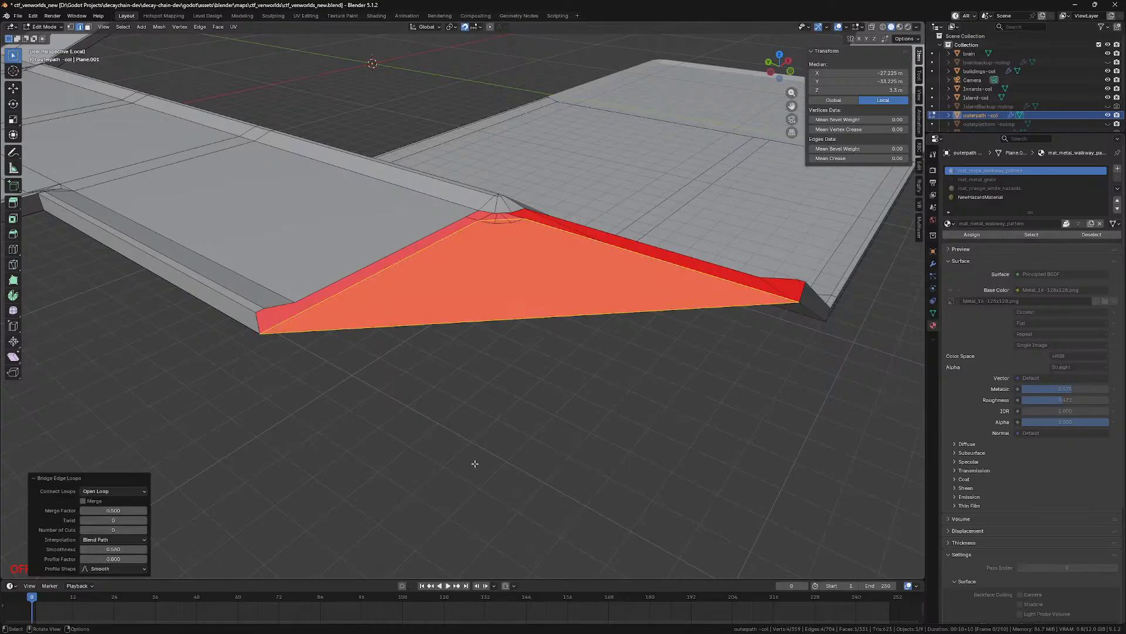
click(145, 529)
click(145, 530)
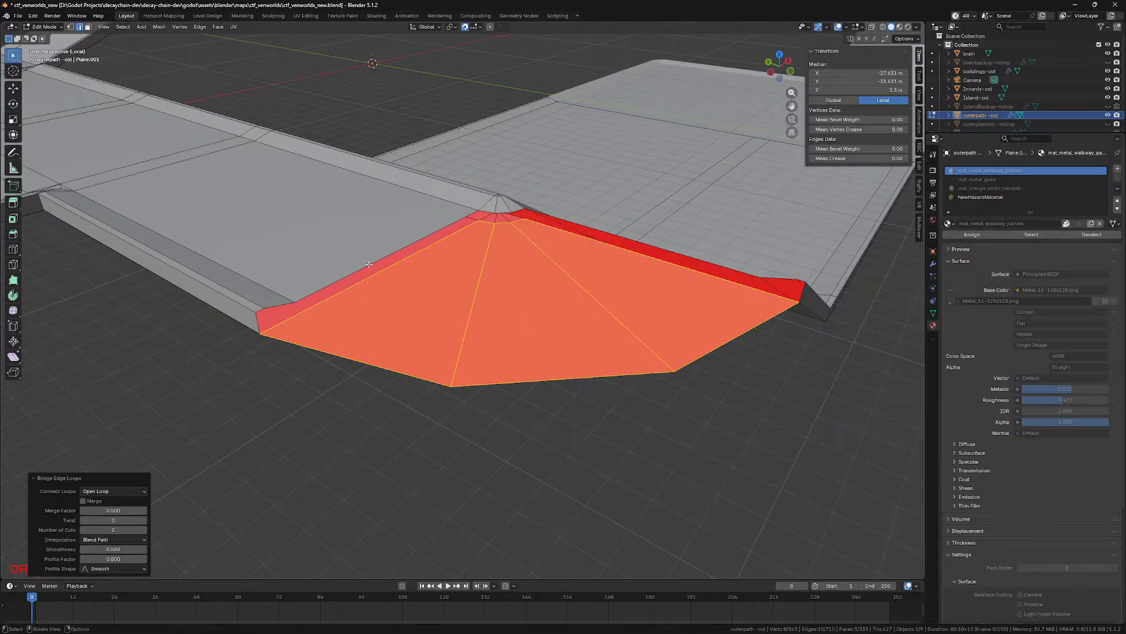
Step: Bridge the long top border edges of the two walkway sections with 2 cuts to form the corner's walking surface
key(ctrl+z)
key(F3)
click(662, 250)
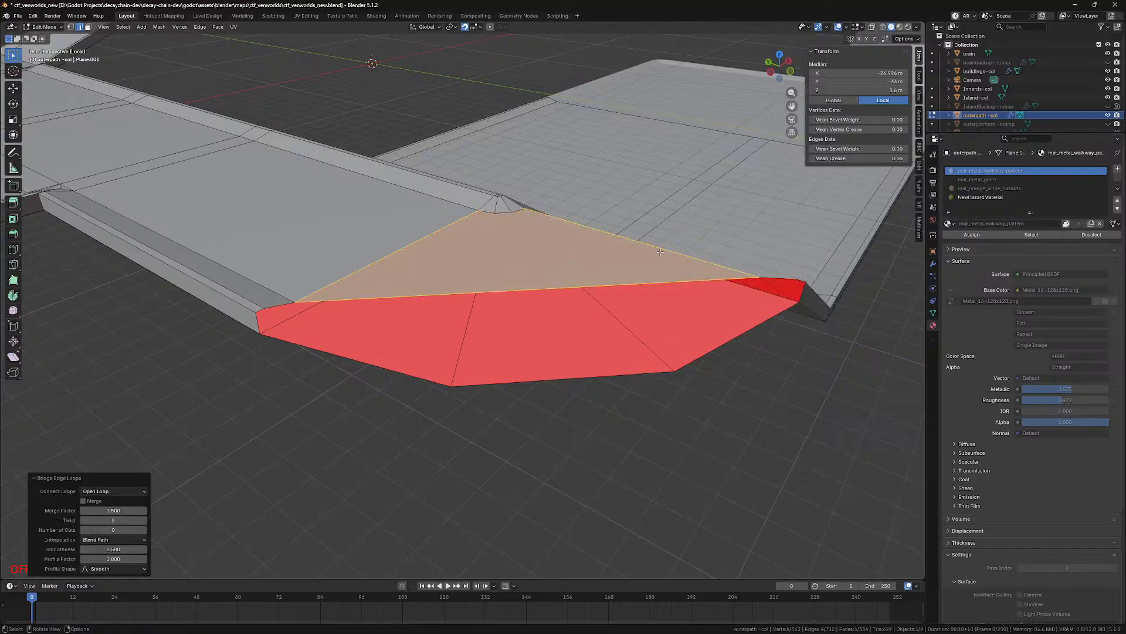
click(146, 529)
click(145, 530)
middle_drag(340, 443, 329, 469)
click(272, 411)
Step: Bridge the sloped rim edges at the two outer ends of the corner with 2 cuts
click(277, 336)
shift+click(775, 337)
key(F3)
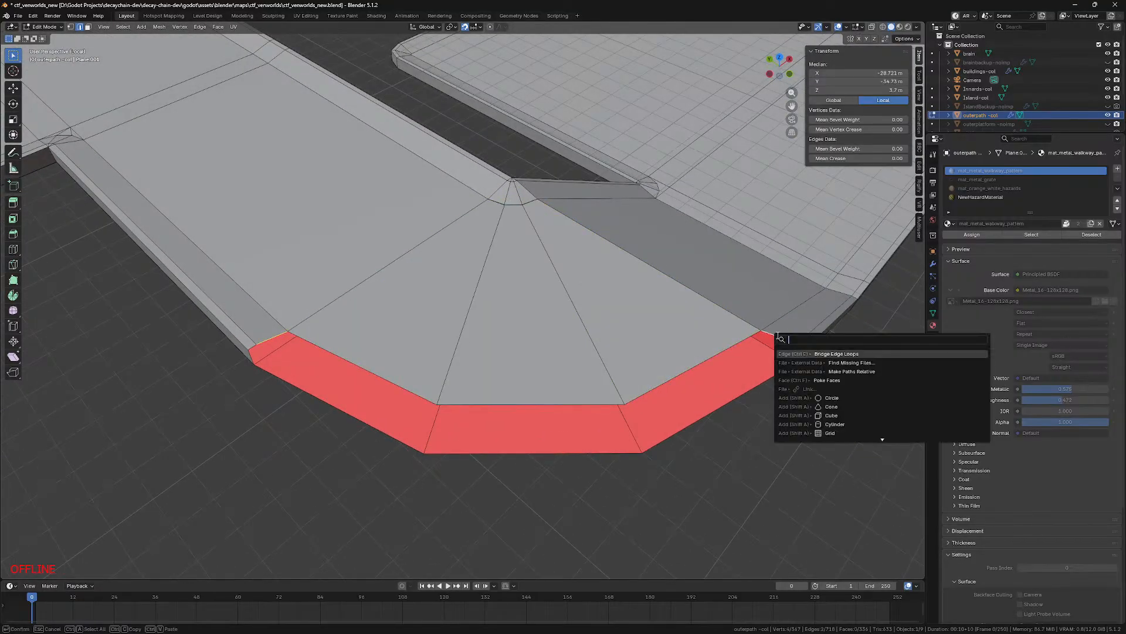
click(809, 351)
click(146, 530)
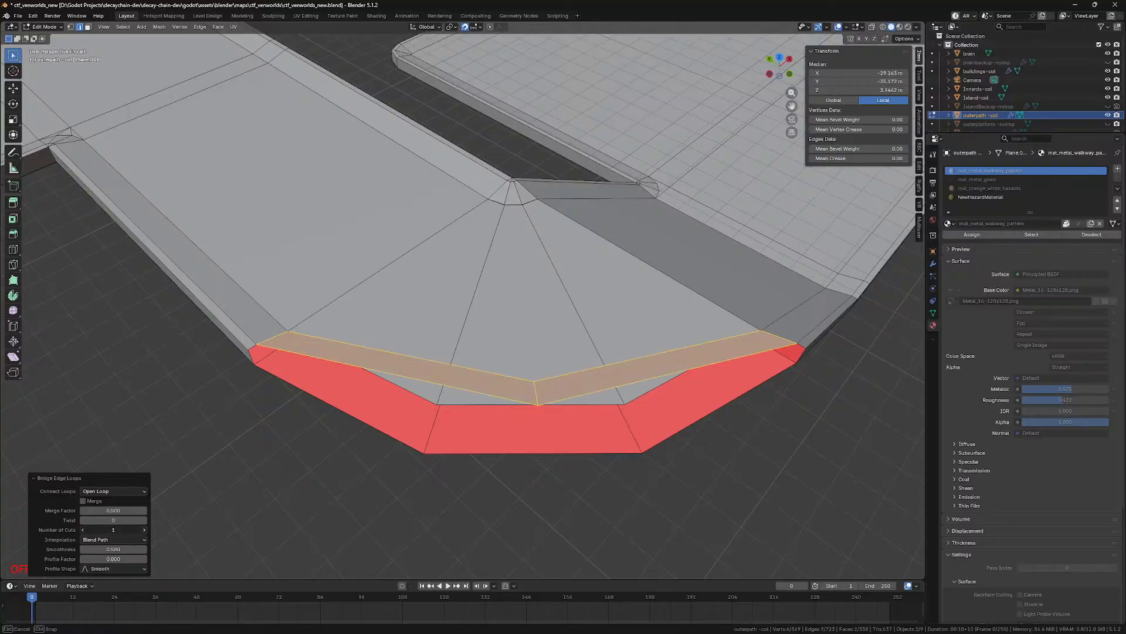
click(146, 529)
click(326, 498)
Step: In top view, move the rounded corner's middle rim face outward by about 0.18 m in negative X and Y
key(KP_7)
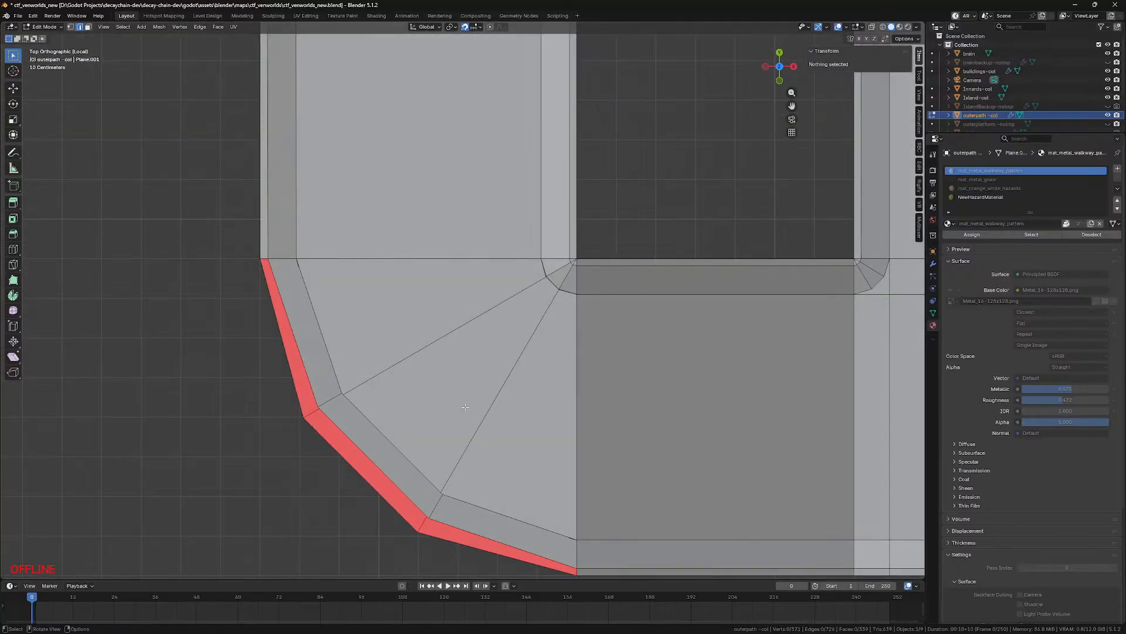
click(703, 313)
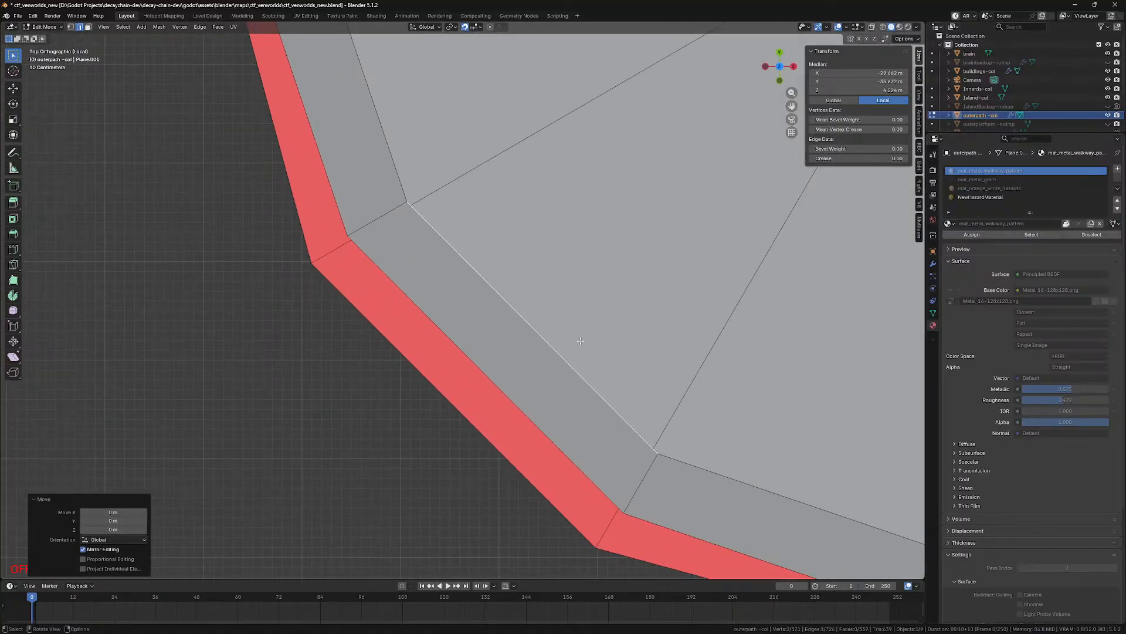
key(3)
click(563, 375)
key(g)
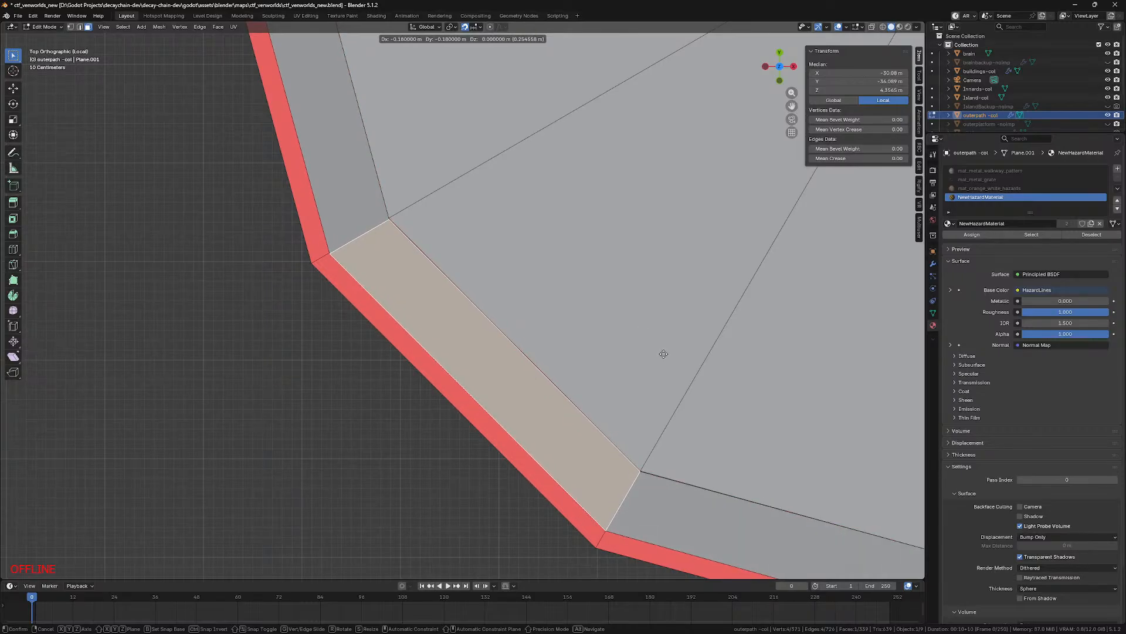
click(663, 354)
key(Tab)
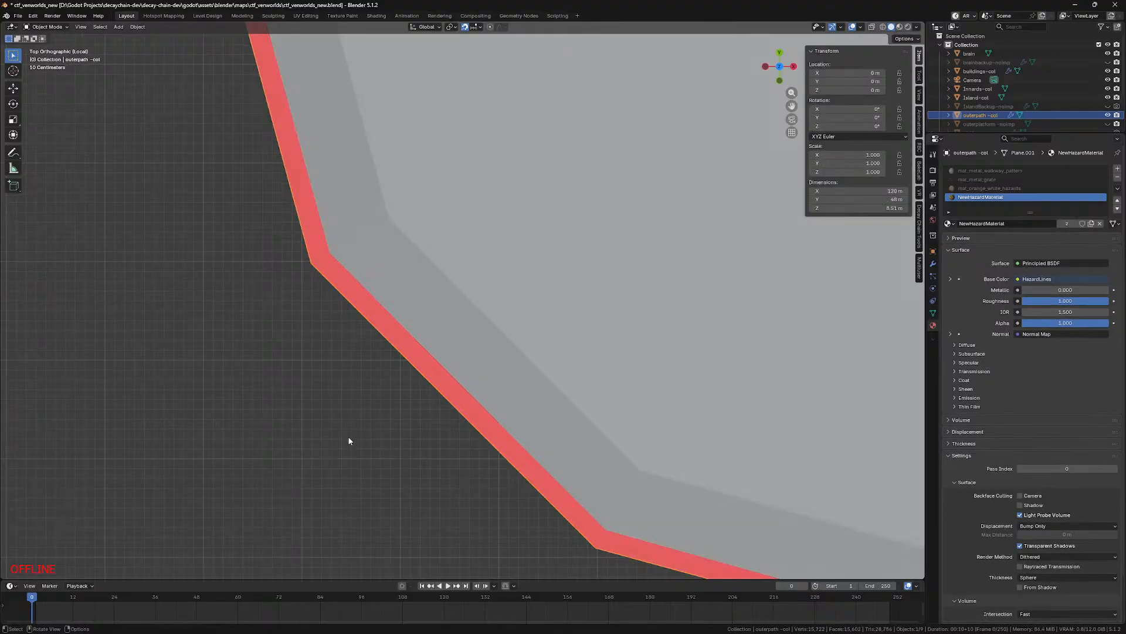
key(Tab)
Step: Bridge the two short rim edges at the outer ends of the rounded corner with 2 cuts to form a narrow top strip
scroll(279, 397, down, 3)
middle_drag(279, 397, 358, 402)
scroll(359, 402, up, 1)
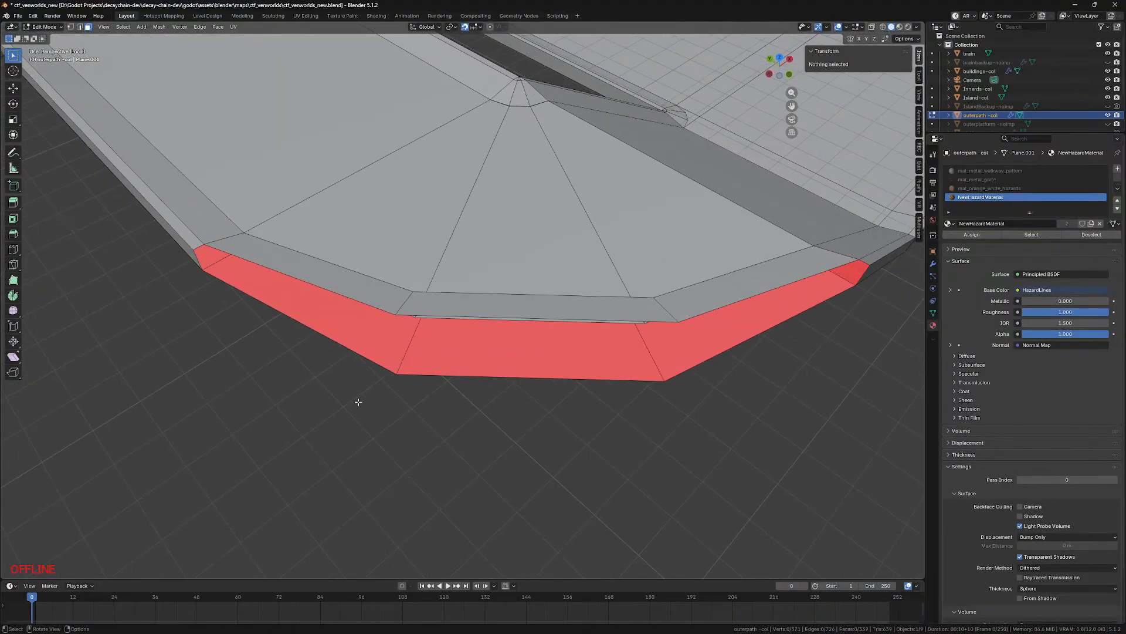
key(2)
click(220, 261)
shift+click(866, 260)
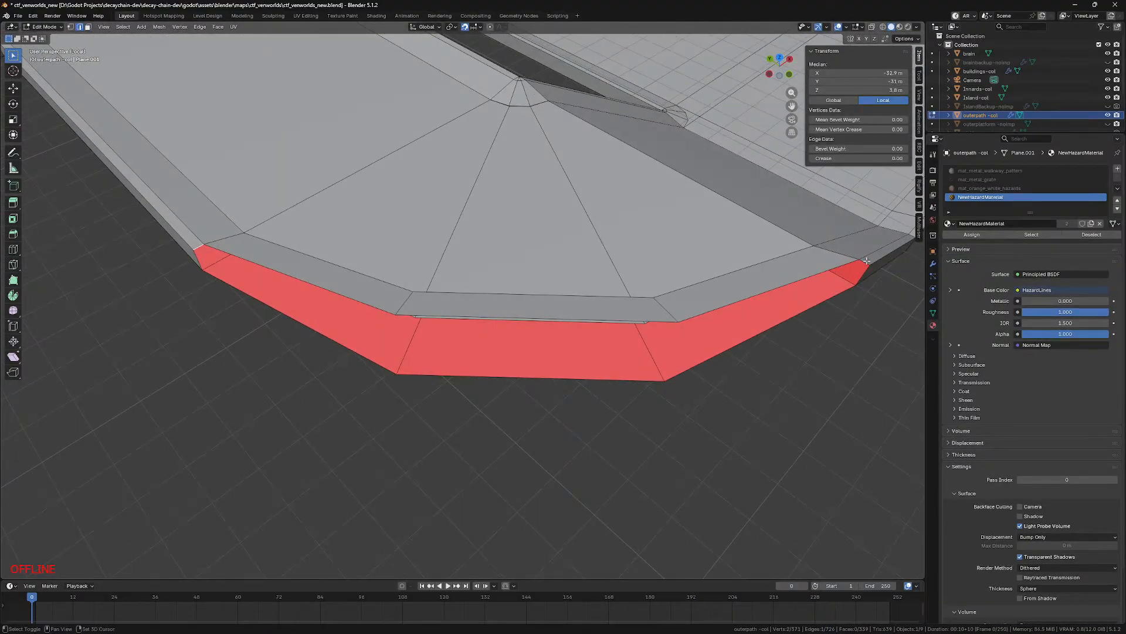
key(F3)
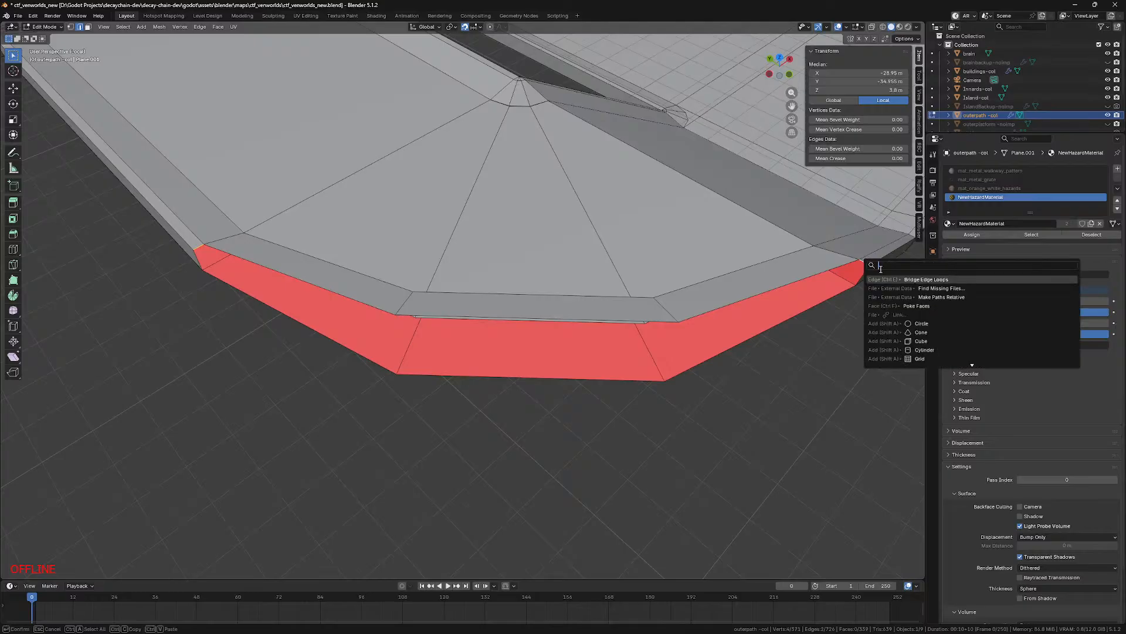
click(891, 282)
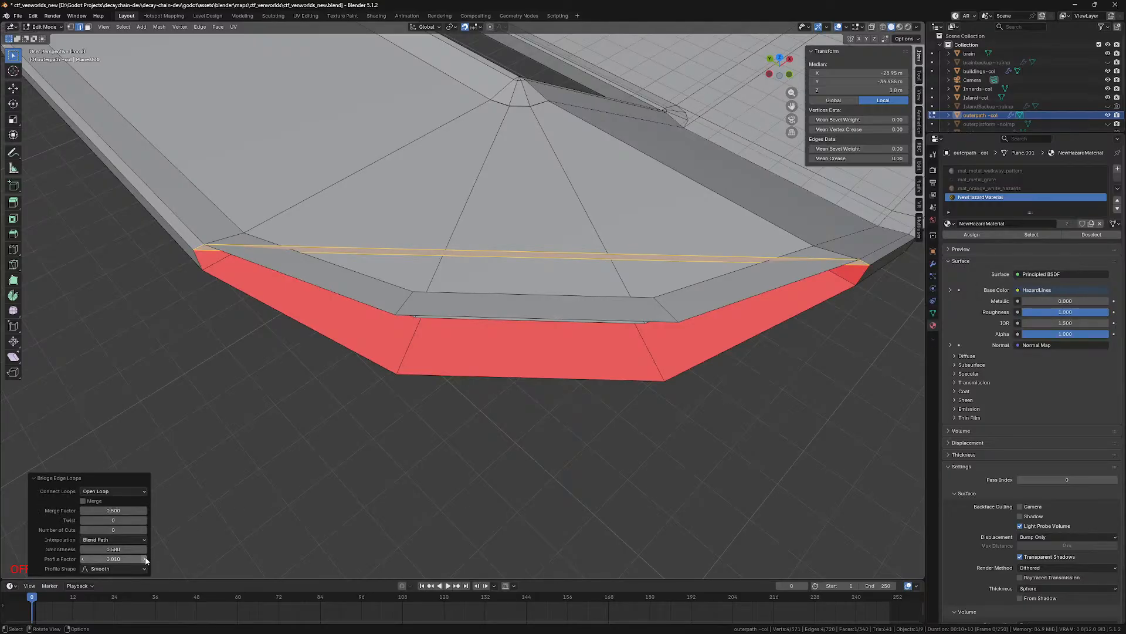
click(82, 559)
click(145, 530)
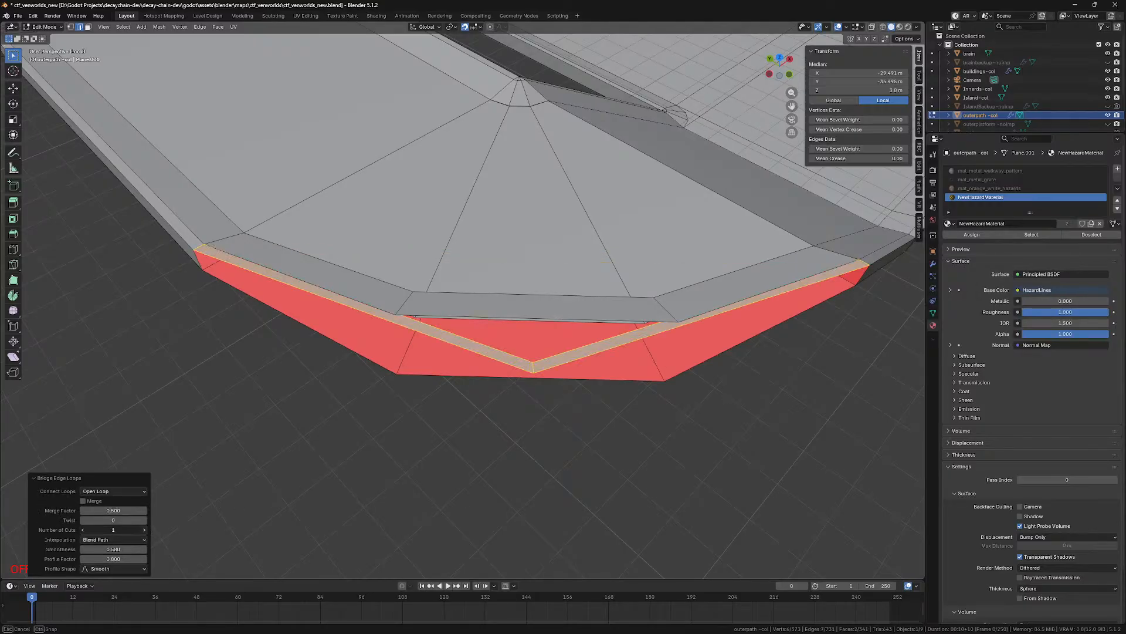
click(145, 530)
Step: Lower the corner's middle sloped rim face by 0.6 m along global Z
key(KP_7)
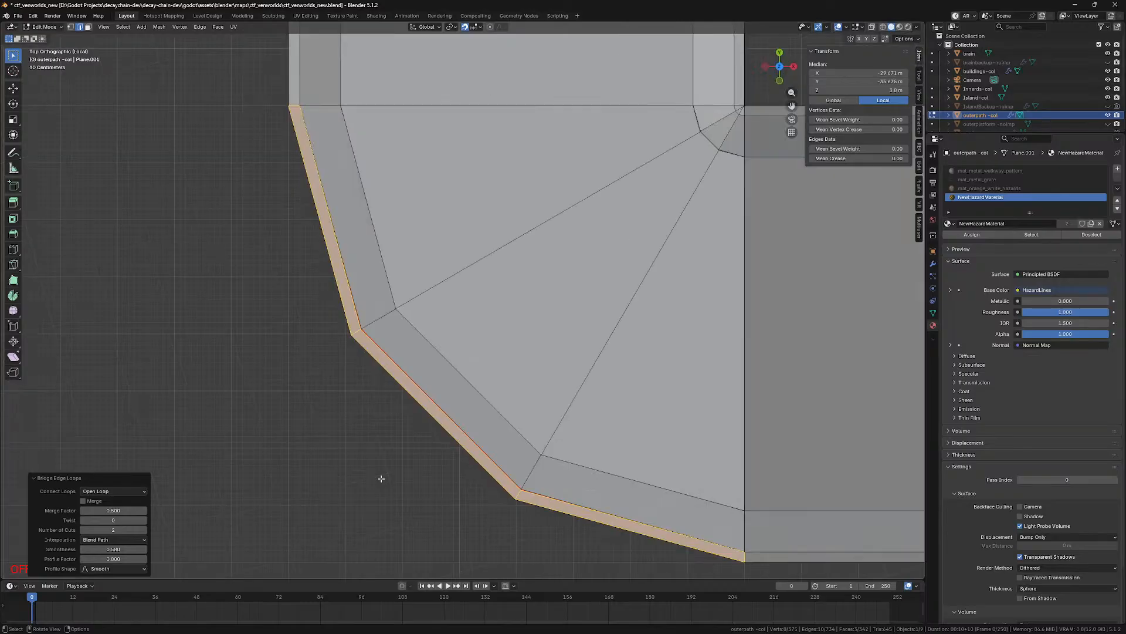
middle_drag(401, 474, 357, 390)
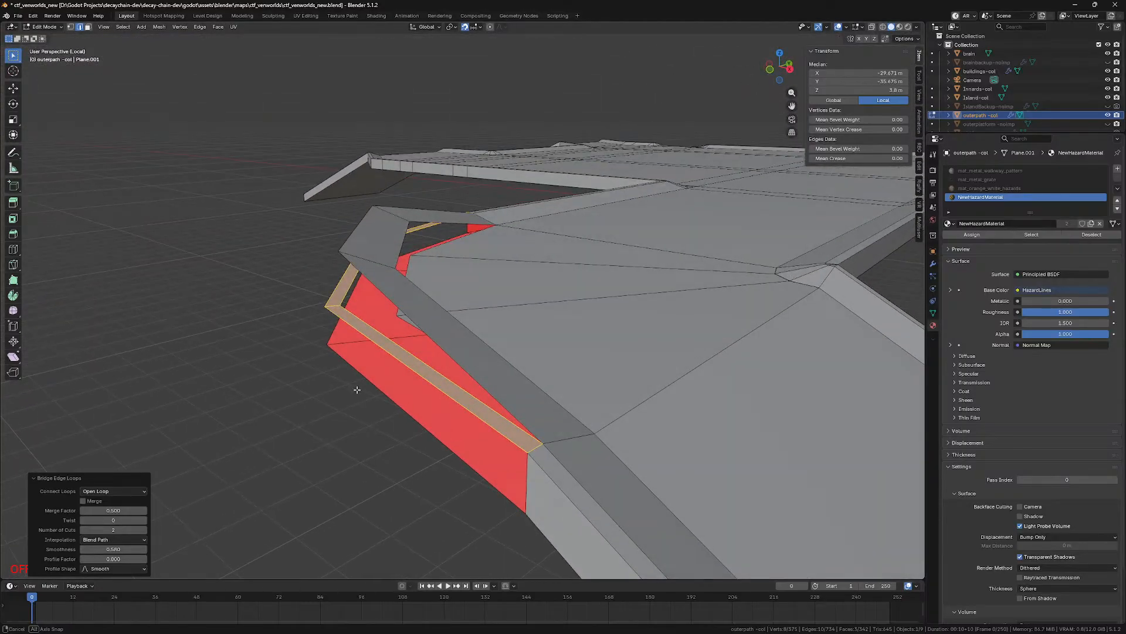
middle_drag(390, 243, 396, 228)
click(396, 225)
key(g)
right_click(510, 237)
key(3)
click(395, 226)
text(gz)
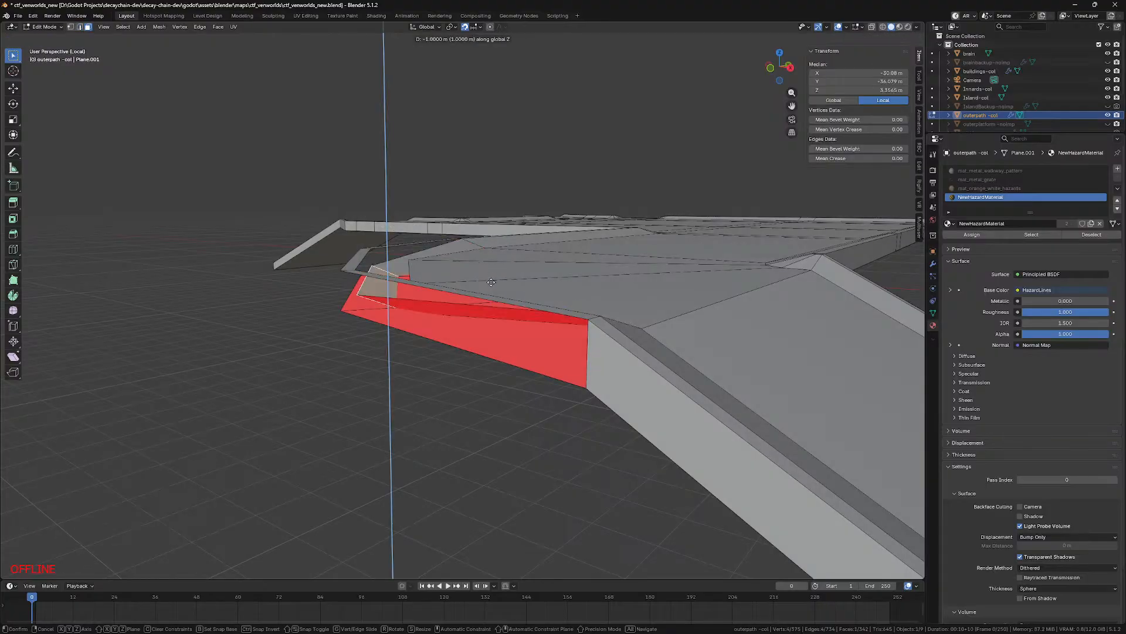
text(-0.6)
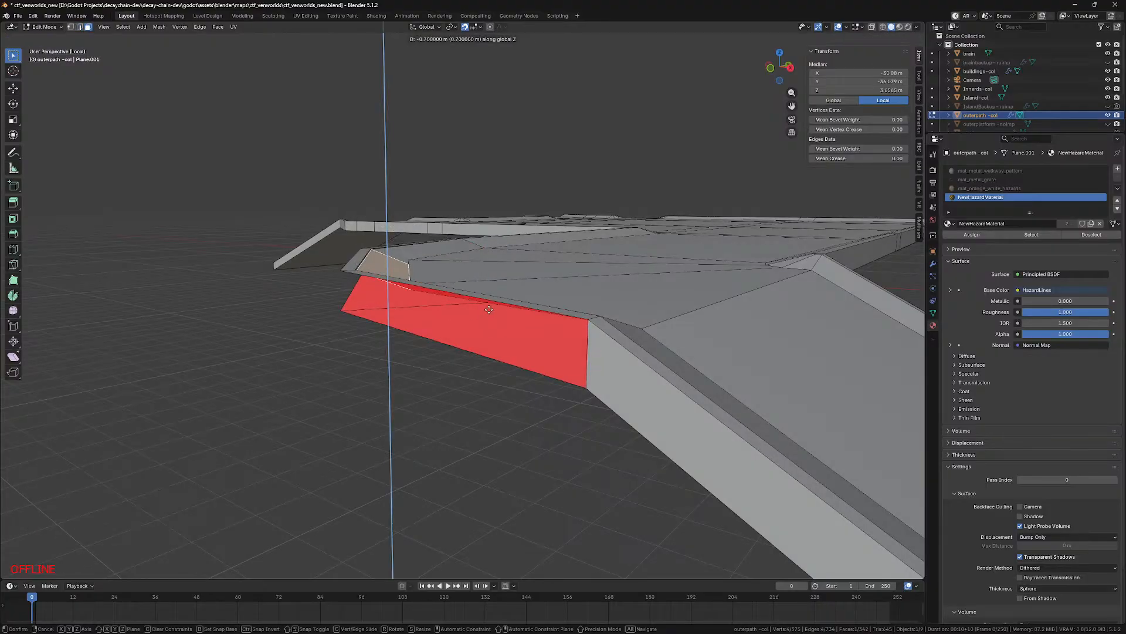
key(Return)
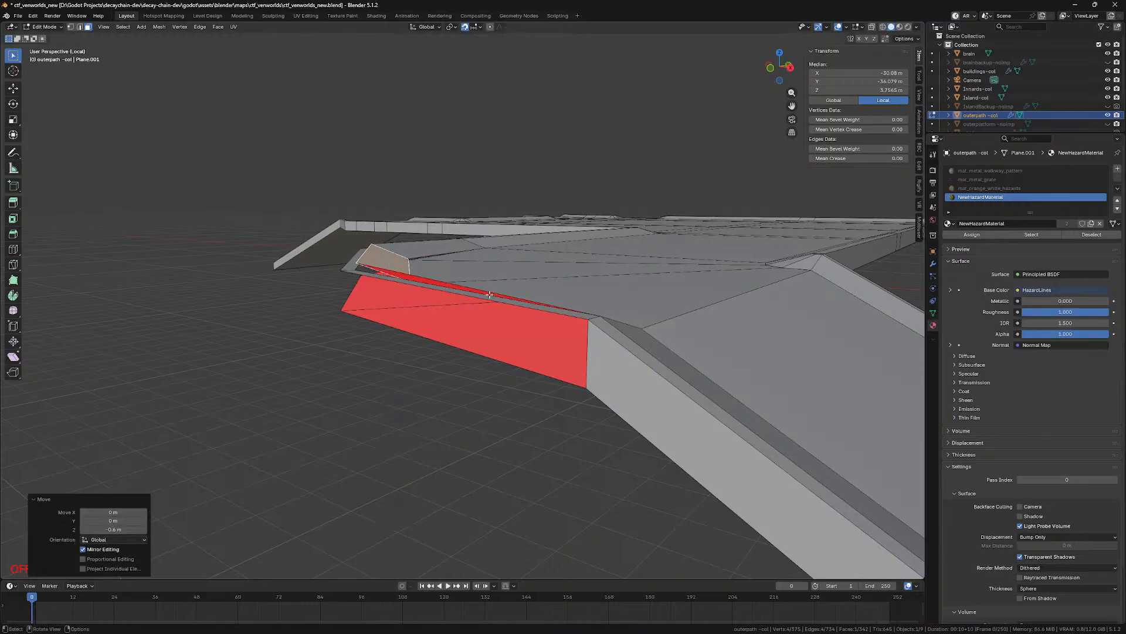
Step: In front view, lower the middle sloped rim face by about 0.024 m more so its lower edge meets the neighbouring line
key(KP_1)
scroll(638, 393, up, 5)
key(g)
key(z)
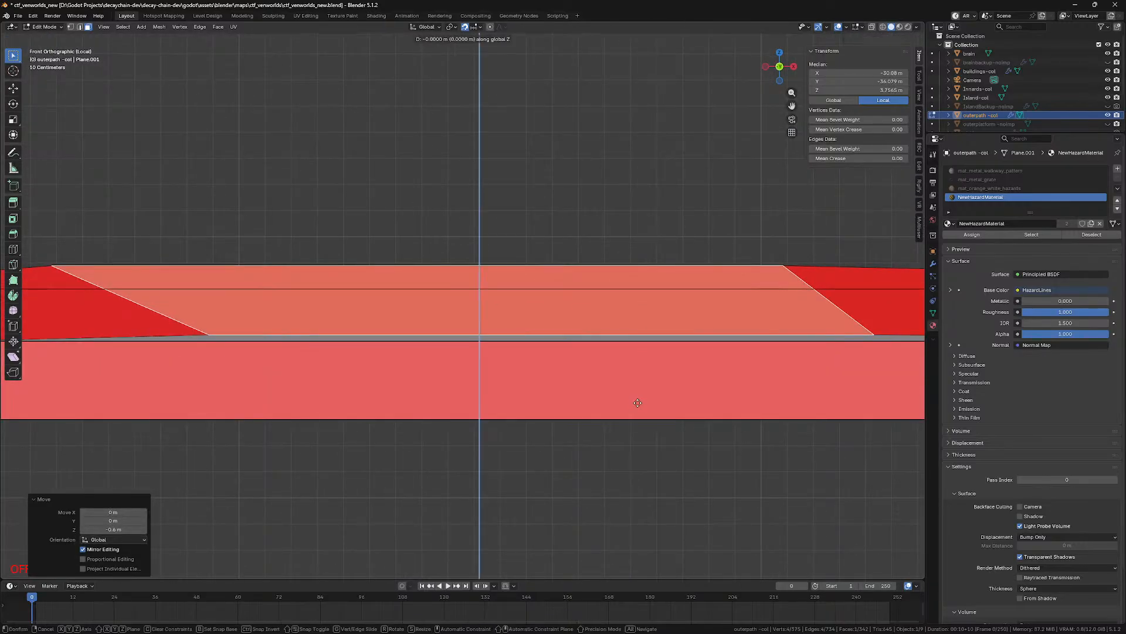
click(634, 371)
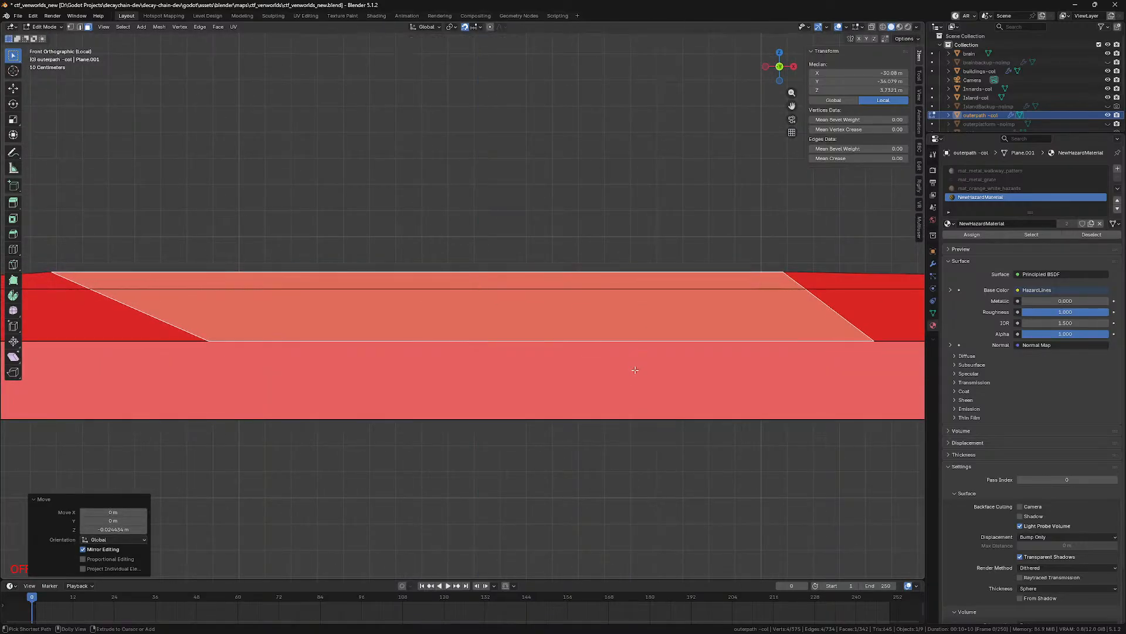
key(shift+z)
mouse_move(356, 380)
middle_down()
mouse_move(347, 410)
mouse_move(372, 403)
mouse_move(363, 392)
middle_up()
key(shift+z)
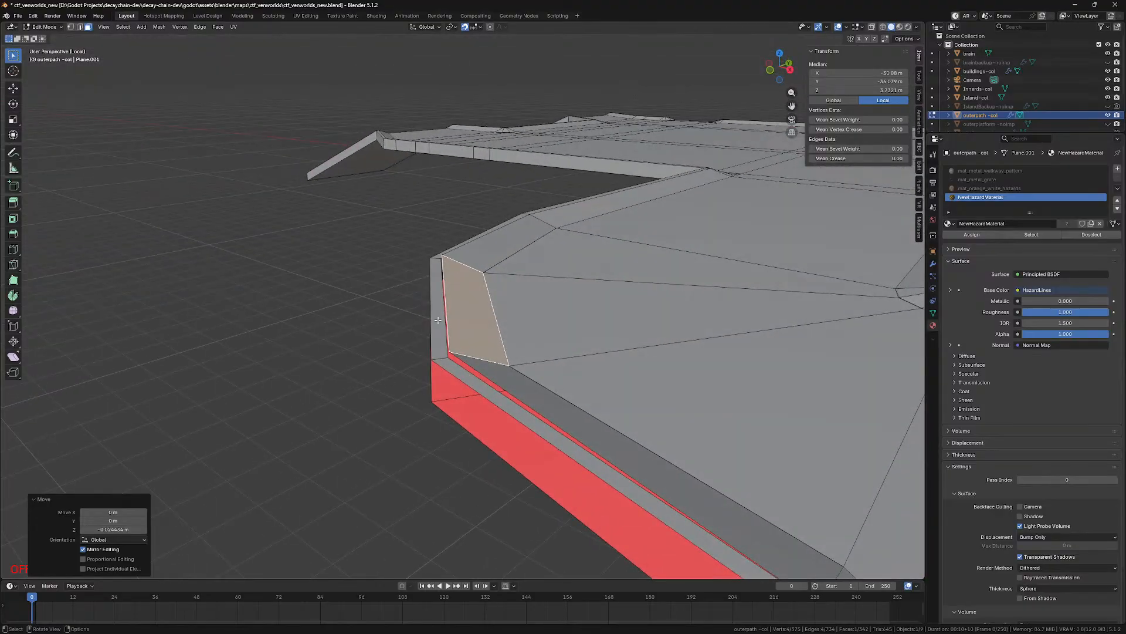
Step: Lower the outer edge of the middle sloped rim face by about 0.07 m in Z, level with the rim strip
click(441, 320)
middle_drag(440, 320, 427, 296)
key(KP_1)
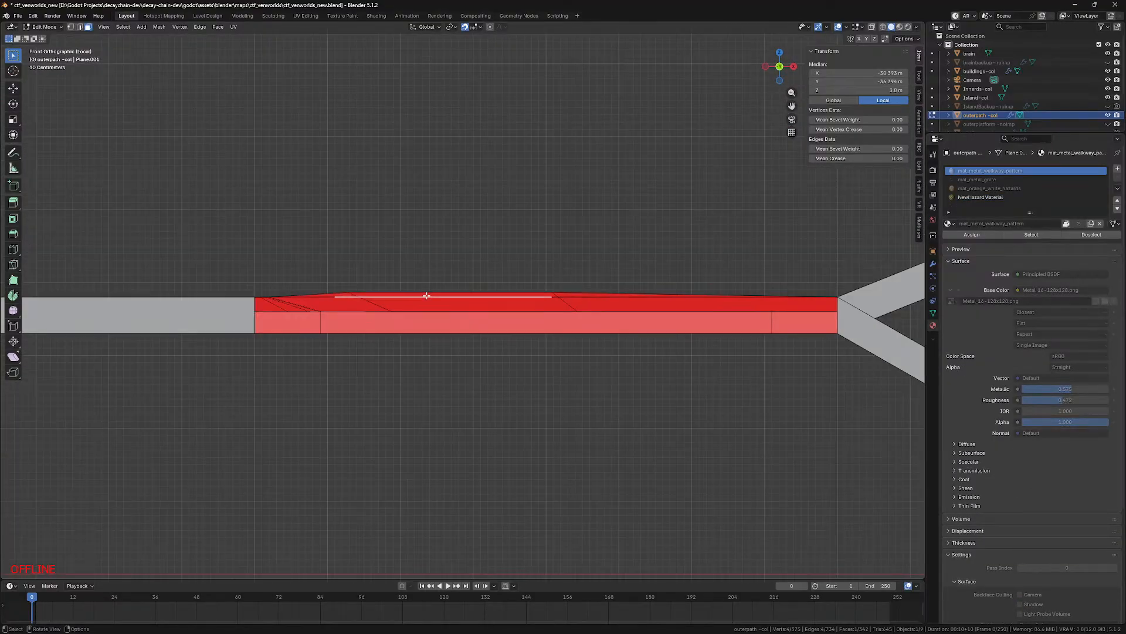
key(2)
click(414, 294)
key(g)
key(z)
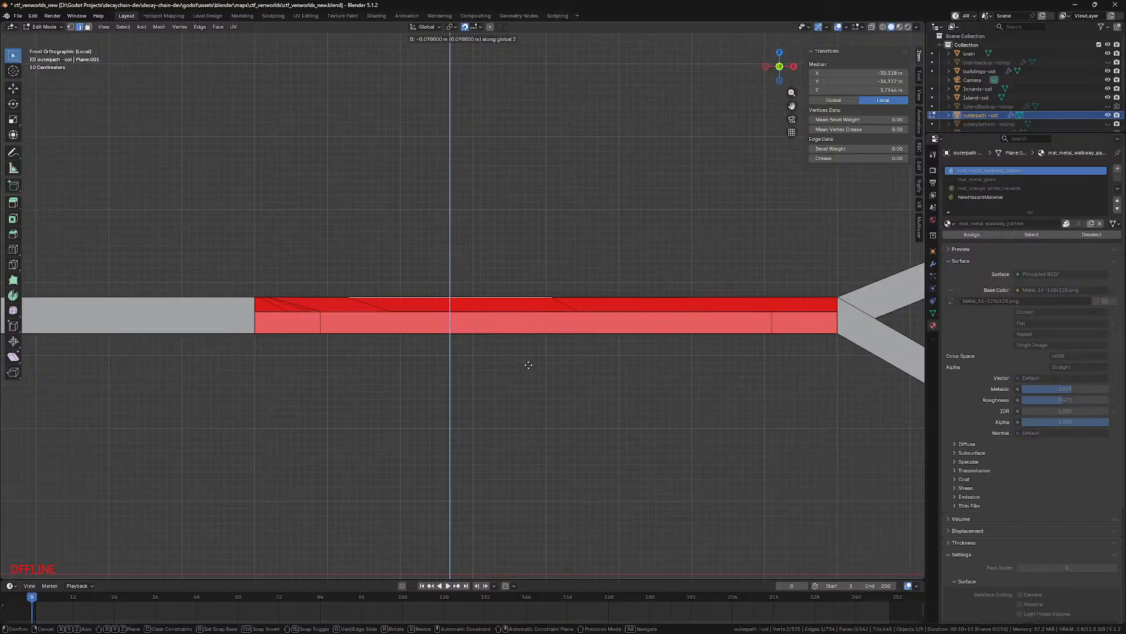
click(528, 365)
click(595, 394)
Step: Try shifting the narrow rim strip's middle face inward by about 0.01 m in X and Y in top view
middle_drag(596, 395, 518, 449)
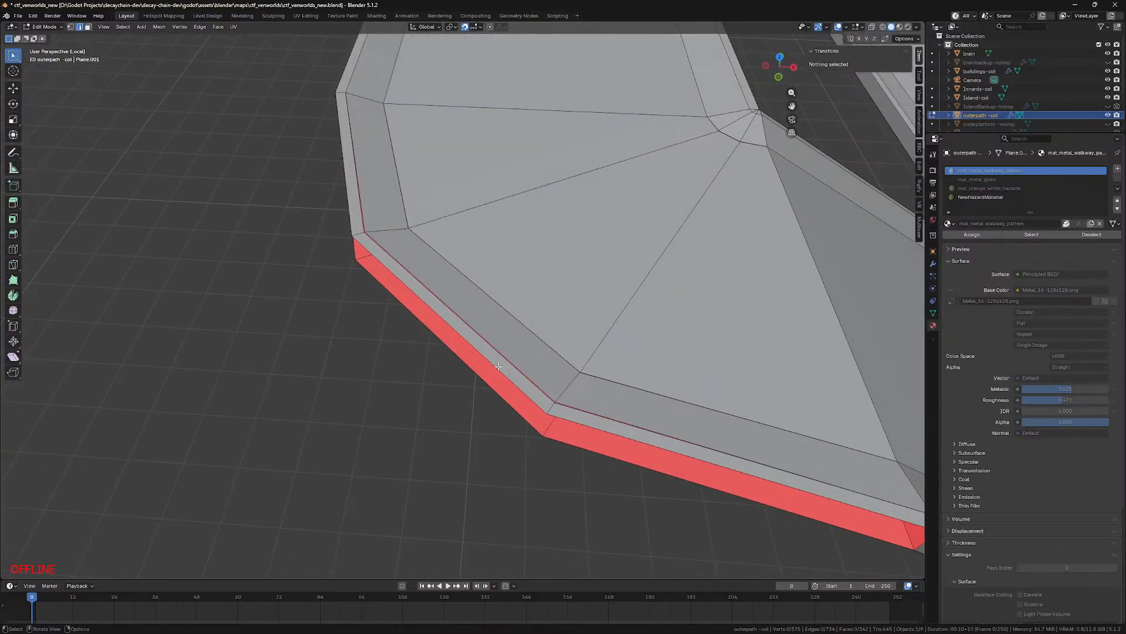
click(498, 366)
key(3)
click(506, 368)
key(KP_7)
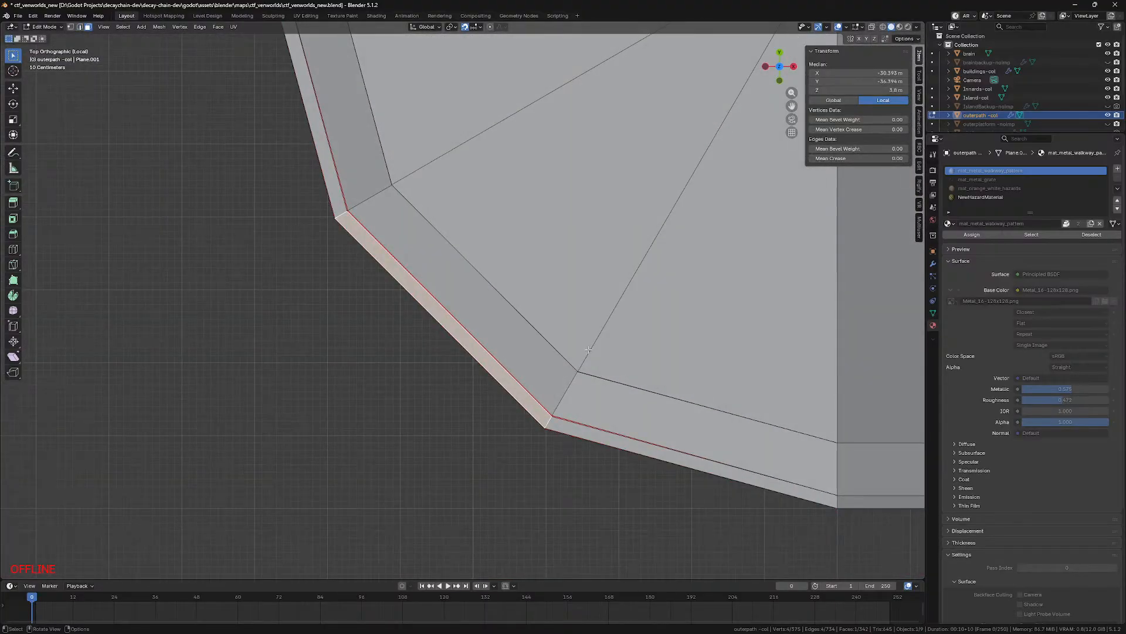
key(g)
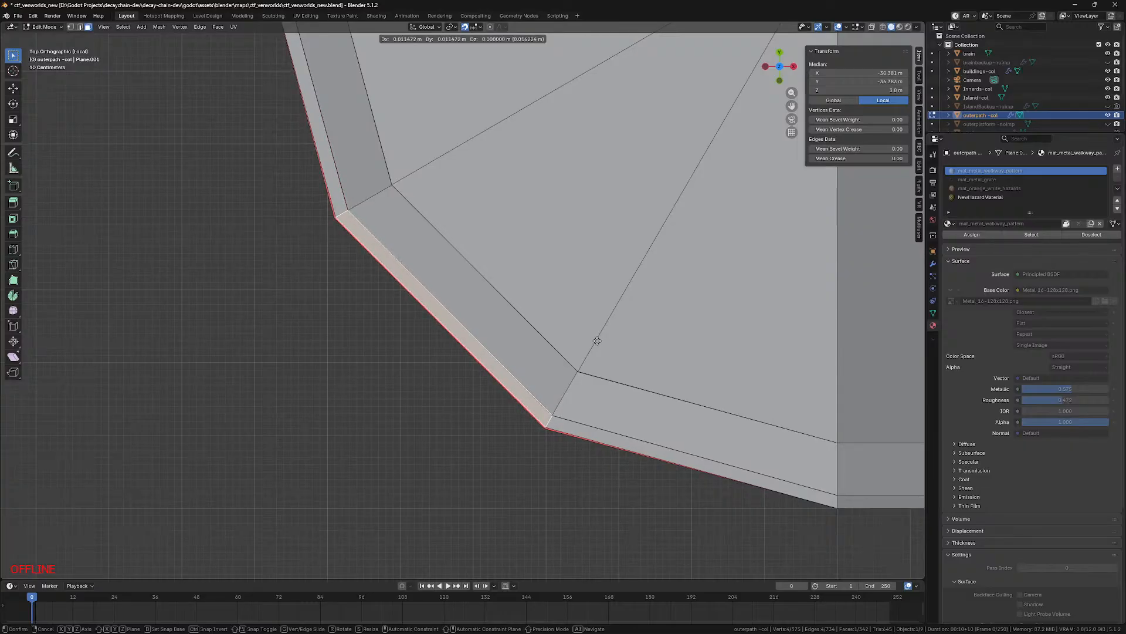
click(598, 341)
alt+click(512, 424)
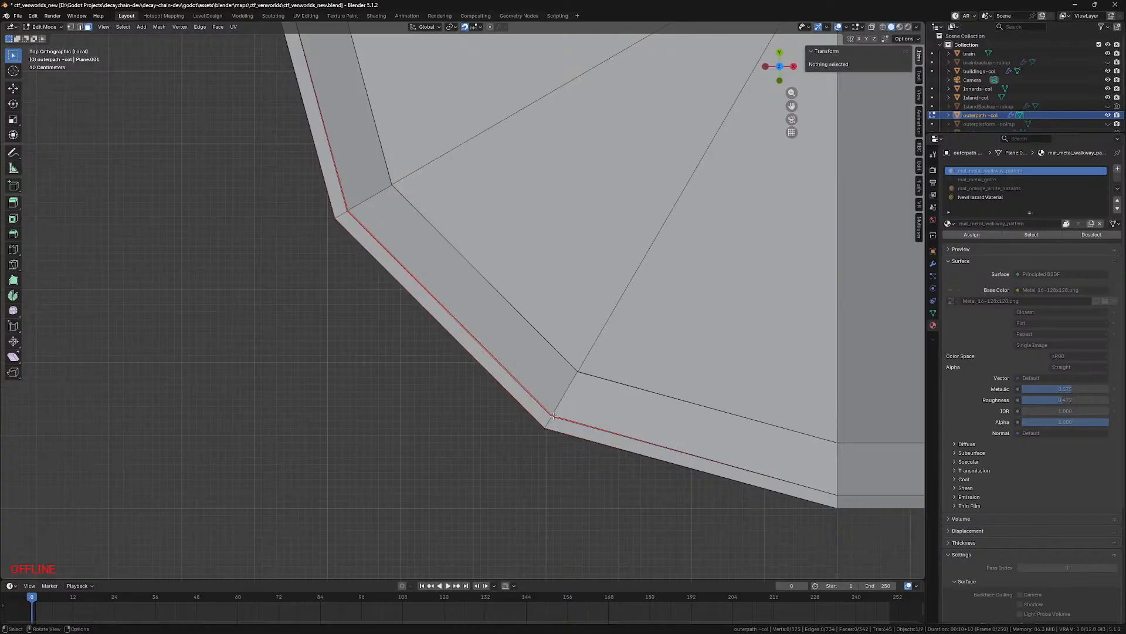
Step: Delete the three faces of the narrow rim strip around the rounded corner
scroll(548, 421, down, 4)
click(520, 450)
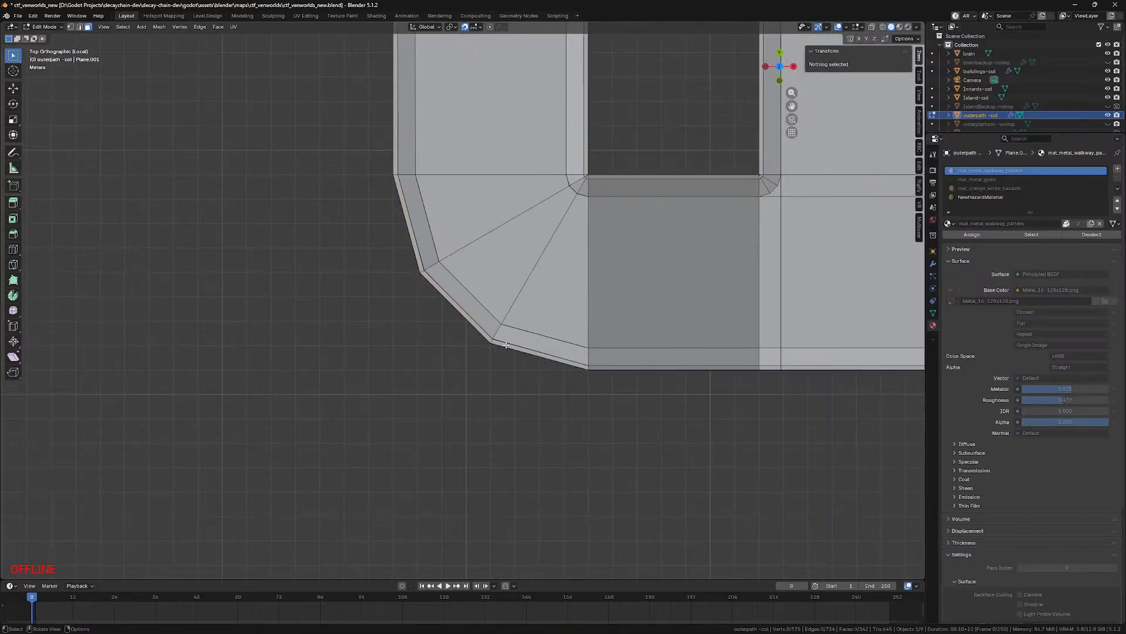
click(498, 347)
shift+click(482, 333)
shift+click(419, 263)
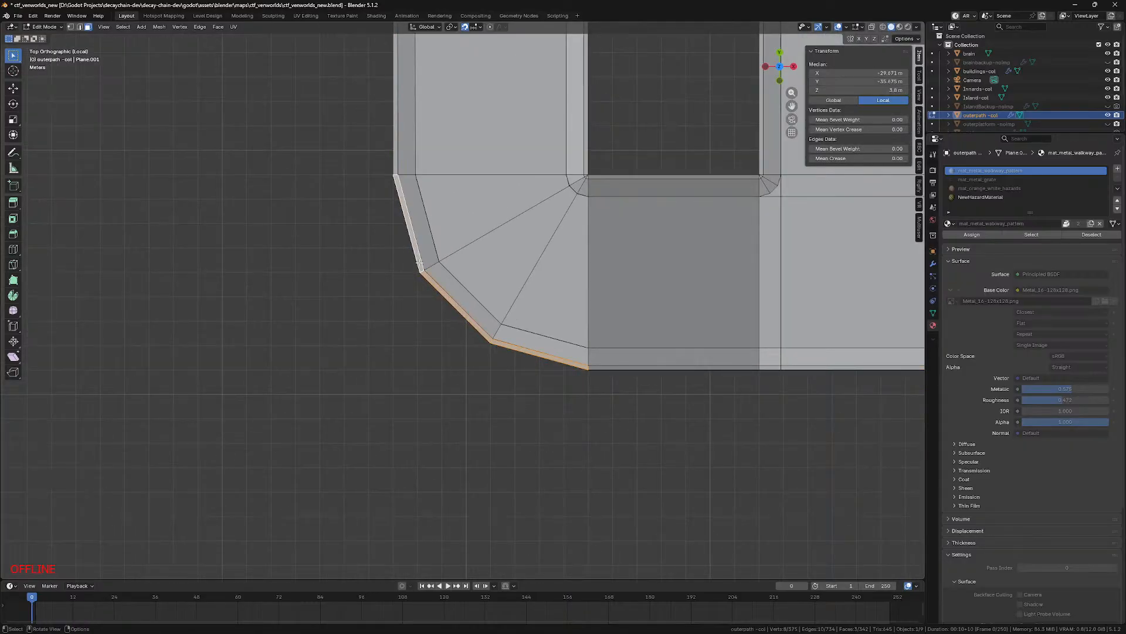
key(x)
click(419, 262)
Step: Join the corner's two rim end edges using LoopTools Bridge/Loft with 3 segments, Cubic interpolation and a strength of about 2.05
key(2)
click(397, 173)
click(274, 281)
middle_drag(291, 308, 332, 257)
scroll(332, 256, up, 4)
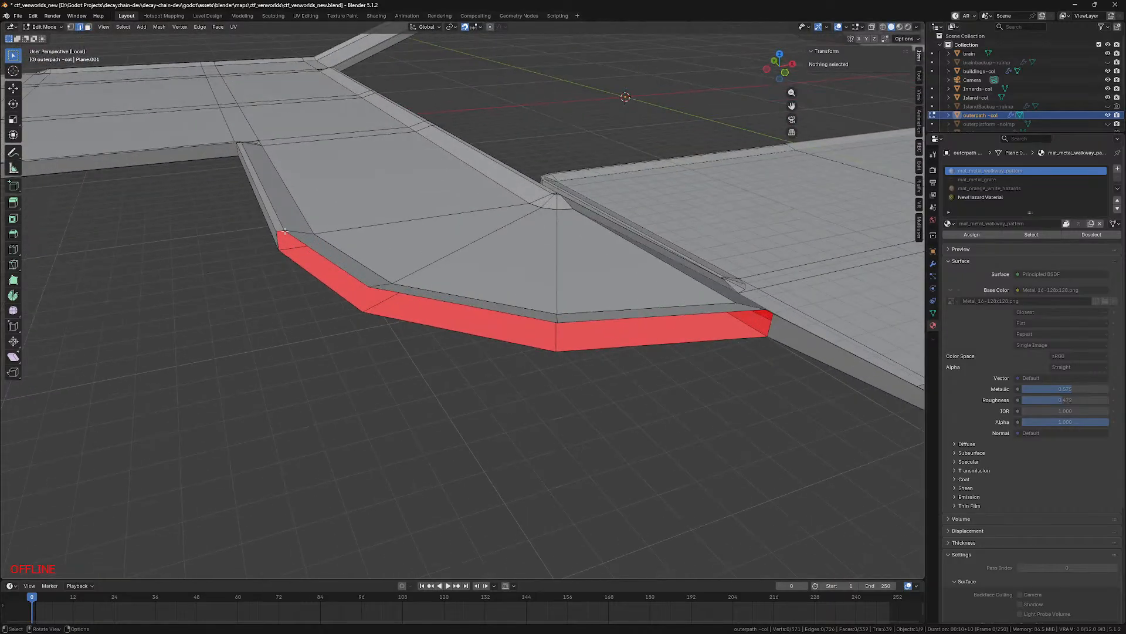
click(280, 231)
shift+click(771, 313)
middle_drag(820, 346, 772, 398)
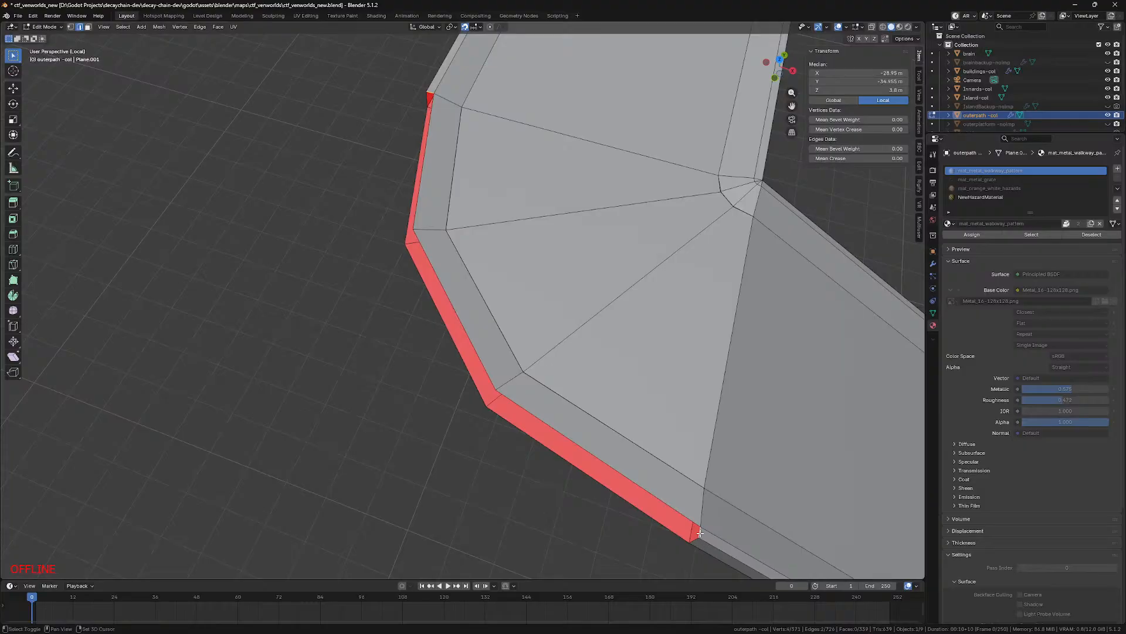
right_click(689, 350)
mouse_move(692, 330)
click(768, 330)
middle_drag(452, 352, 471, 388)
drag(84, 539, 137, 547)
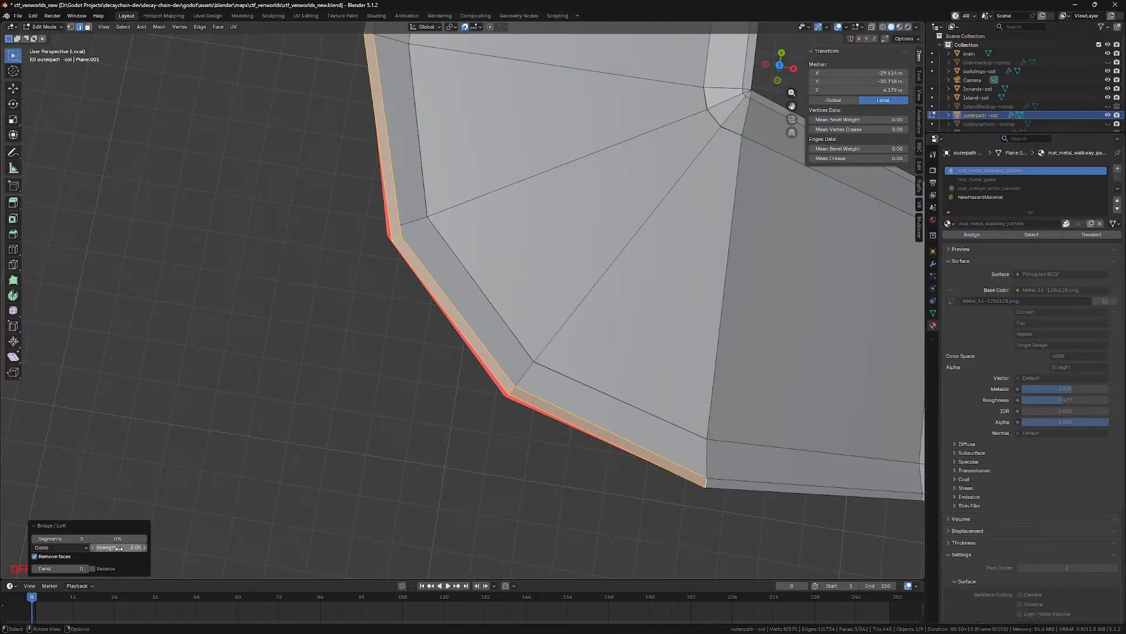
Step: Check the lofted rim strip in front and top views and undo the loft
key(KP_1)
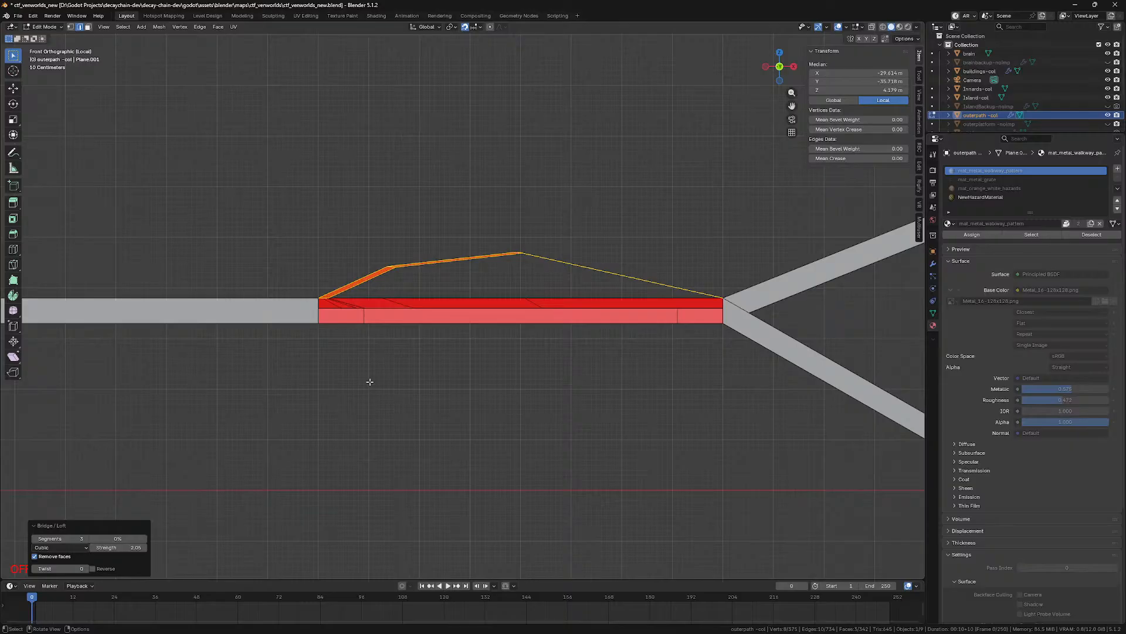
key(alt+a)
key(KP_7)
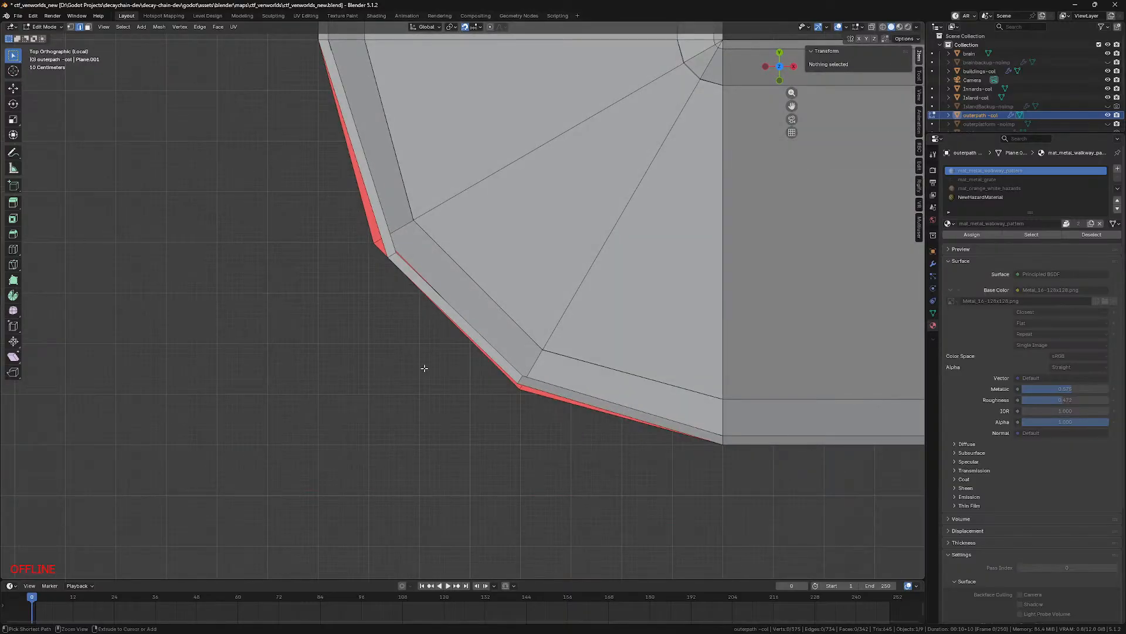
key(ctrl+z)
Step: Extrude the rim end edge of the lower walkway section by -3.9 m in X and 1.1 m in Y toward the next corner
click(724, 439)
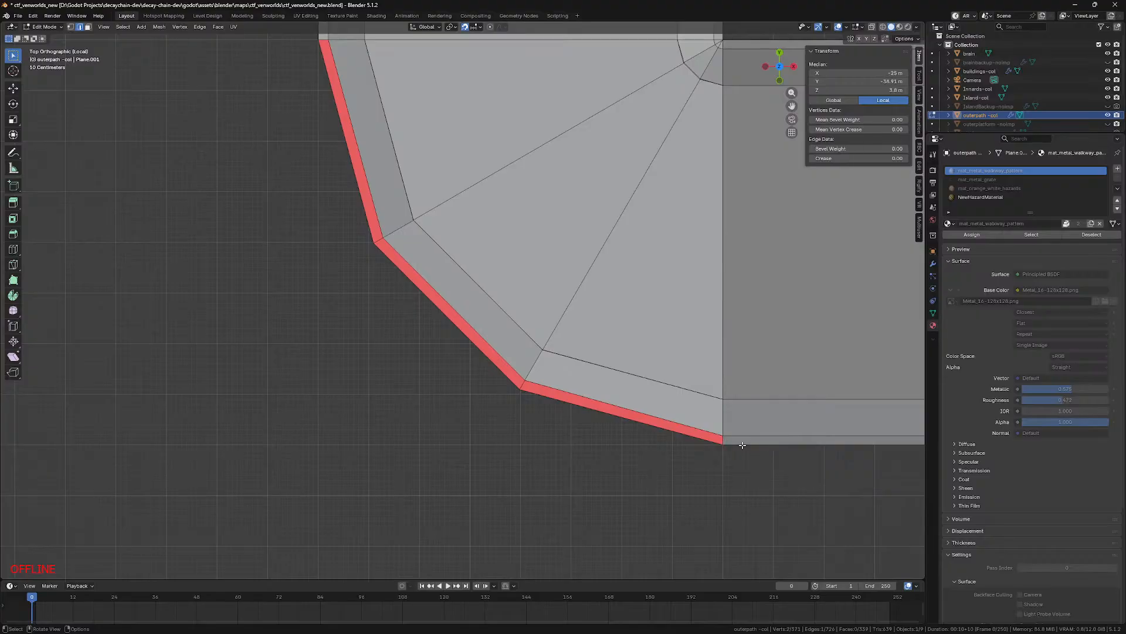
middle_drag(744, 445, 758, 445)
key(KP_7)
key(e)
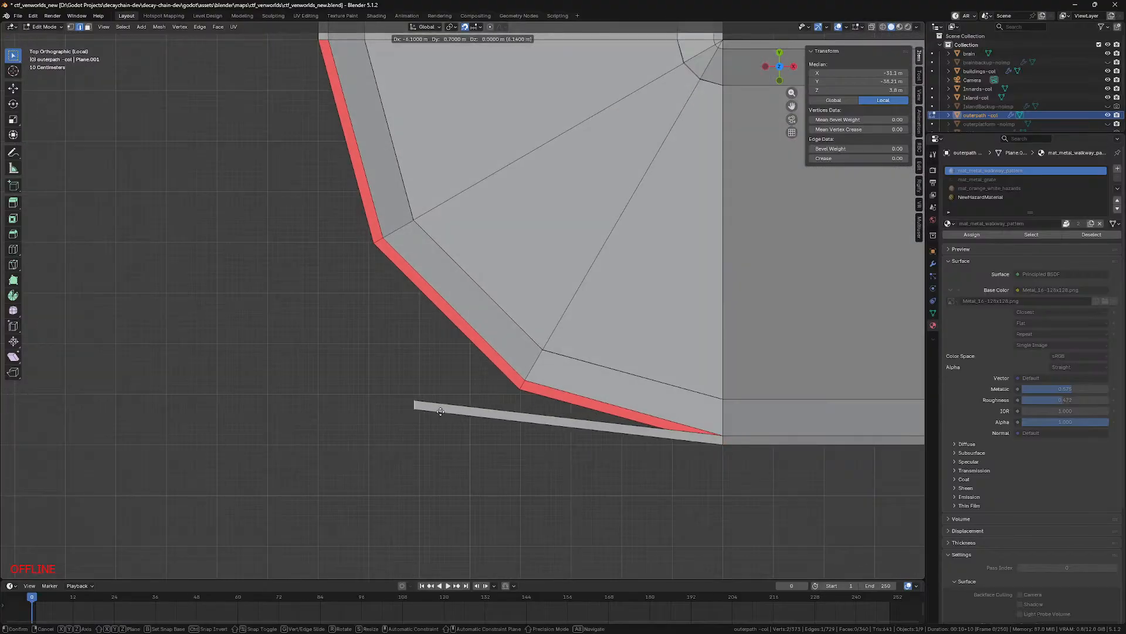
click(558, 392)
Step: Move the extruded edge by about -0.014 m in X and -0.003 m in Y and fine-align its inner vertex in wireframe
scroll(646, 294, up, 6)
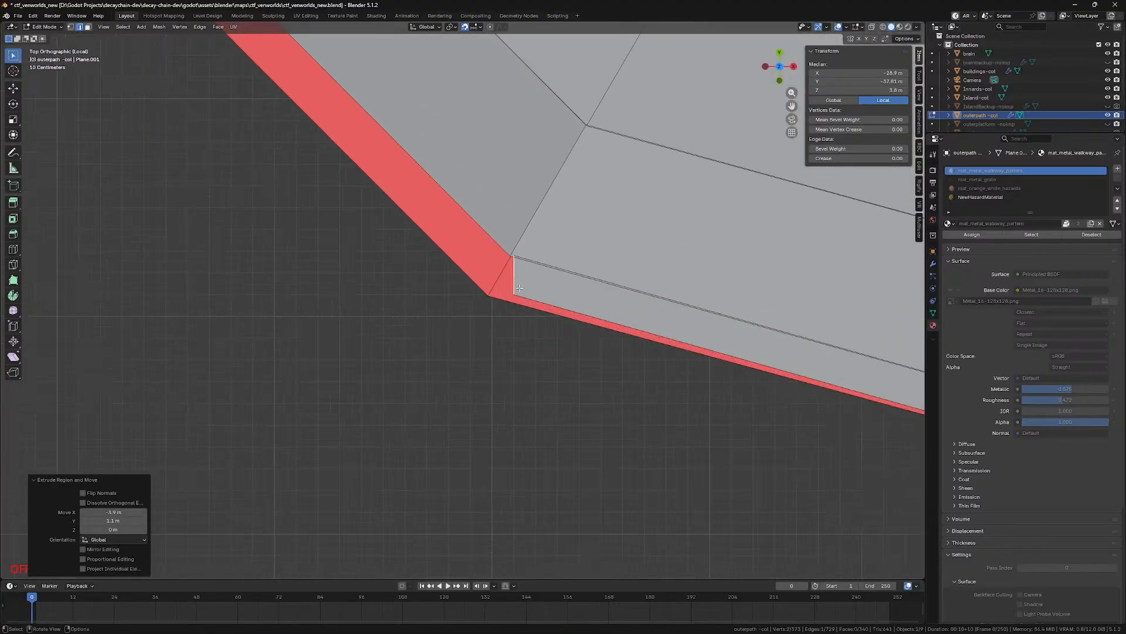
key(g)
click(619, 267)
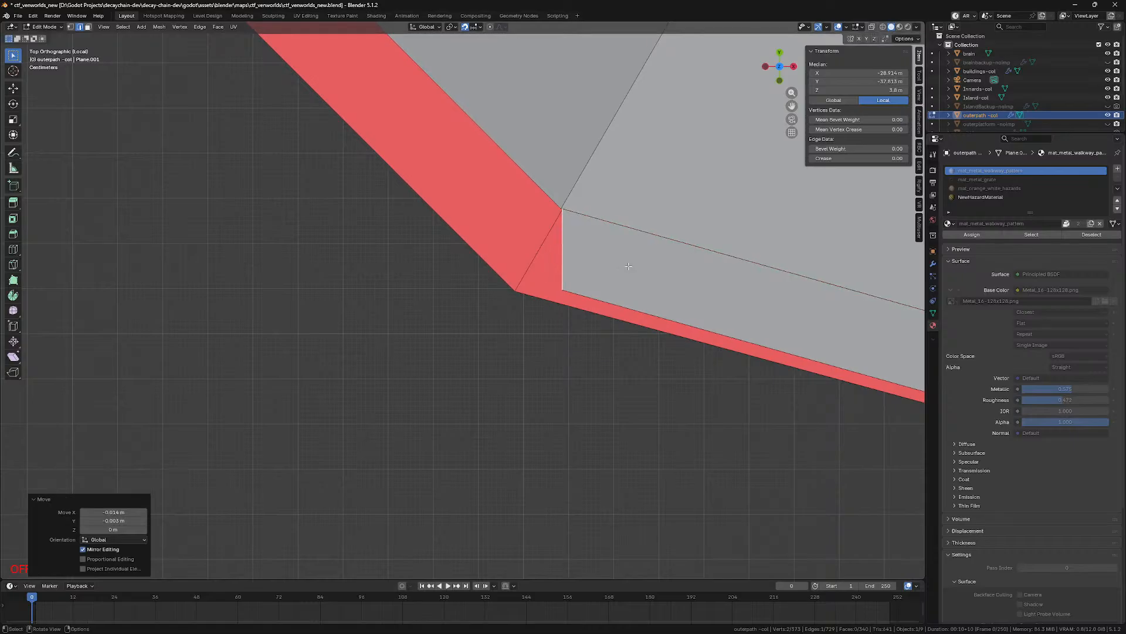
key(shift+z)
scroll(687, 294, up, 3)
scroll(687, 294, up, 5)
key(g)
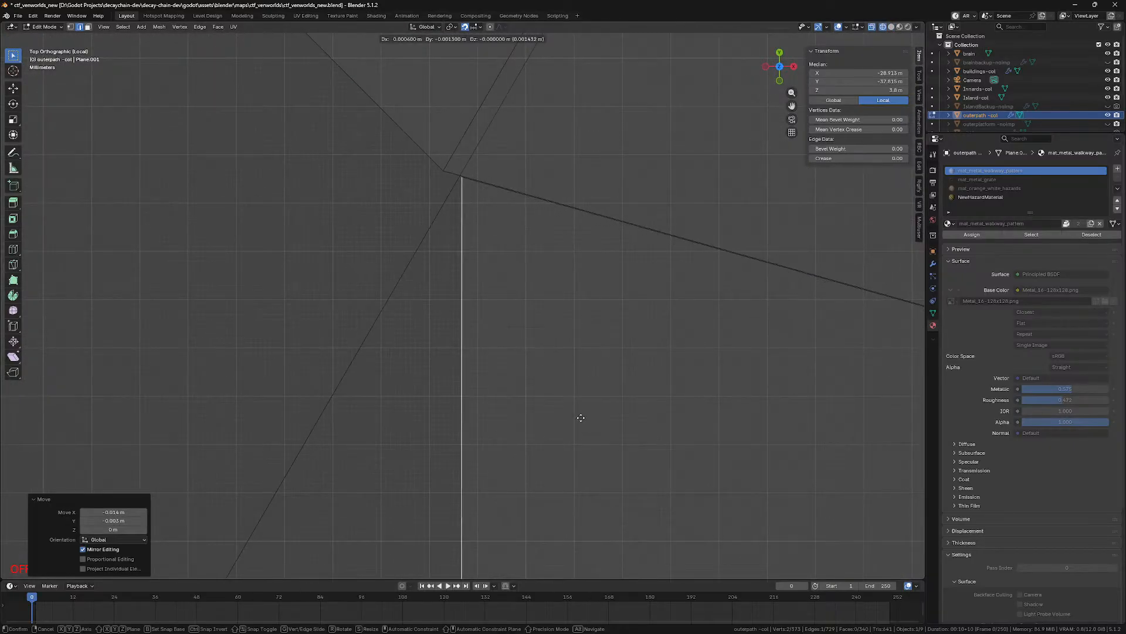
click(400, 358)
Step: Move the extruded edge's outer vertex by about -0.102 m in X and -0.003 m in Y onto the outer corner point
scroll(411, 381, down, 9)
shift+middle_drag(420, 408, 440, 319)
key(1)
click(546, 352)
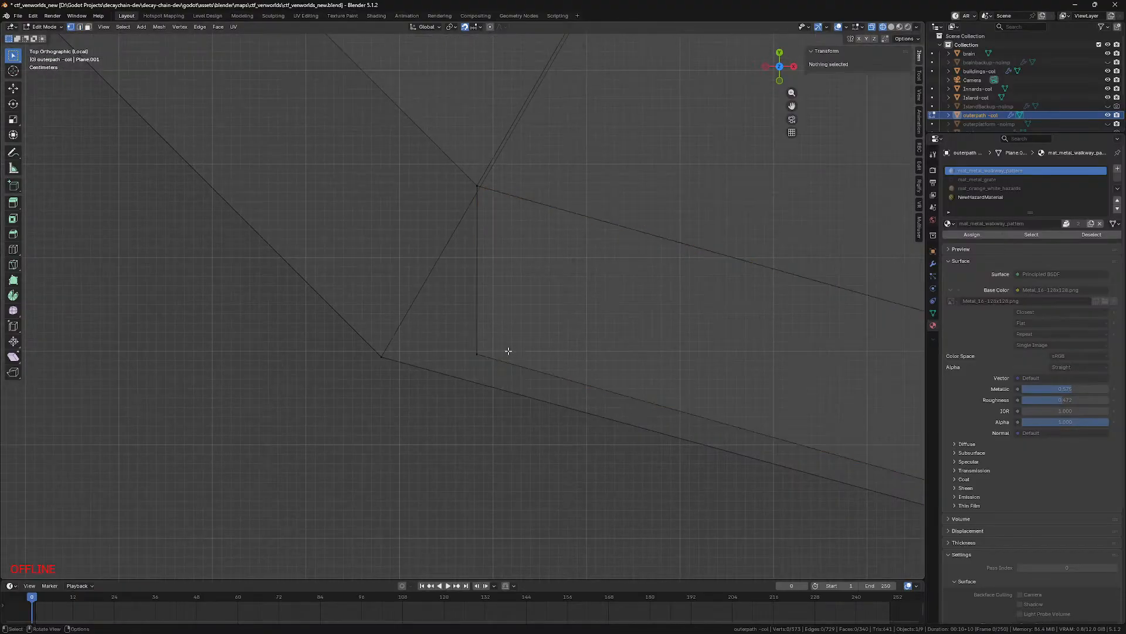
click(518, 354)
key(g)
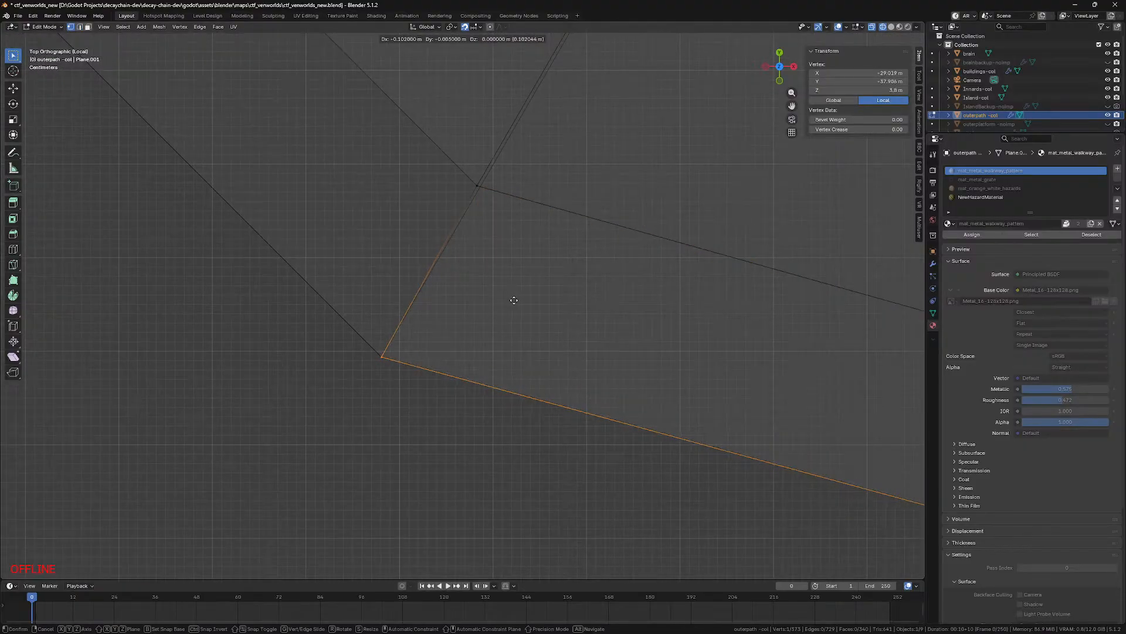
click(462, 331)
middle_drag(462, 331, 496, 248)
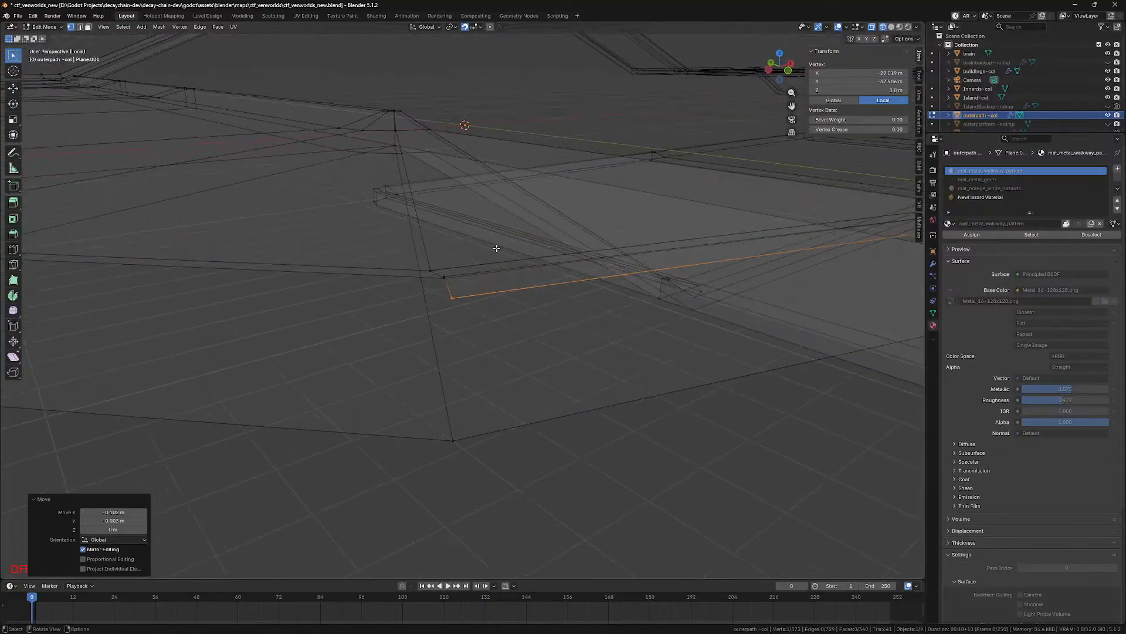
key(KP_7)
scroll(504, 249, up, 6)
key(KP_1)
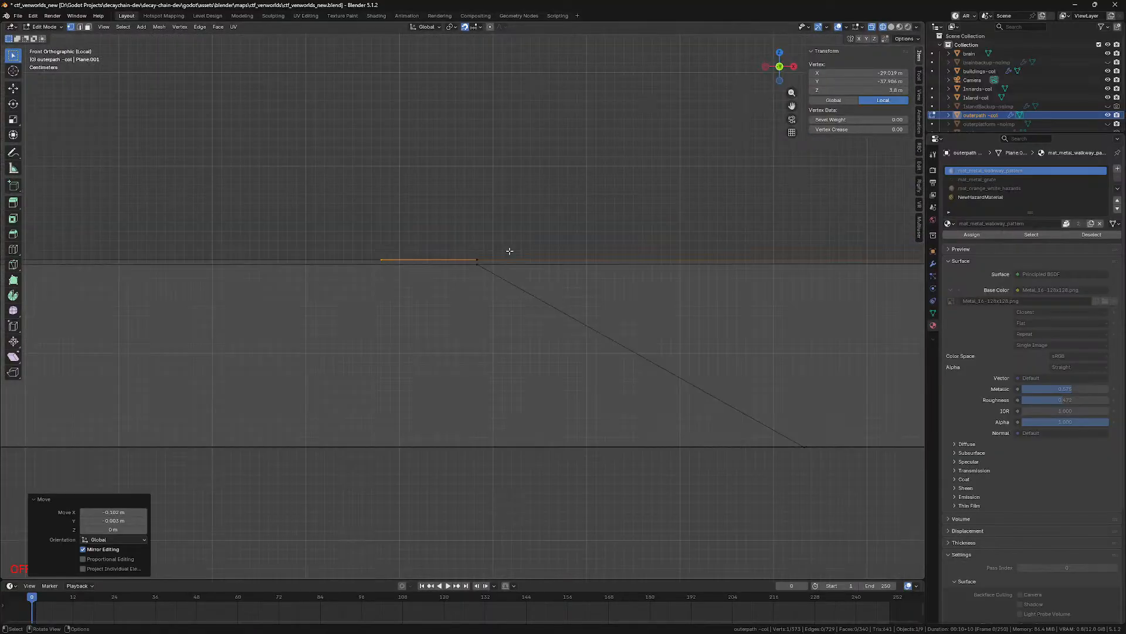
Step: Raise the walkway corner's adjoining edge by about 0.0052 m along Z in front view
scroll(510, 251, up, 4)
key(2)
click(471, 216)
key(g)
click(508, 197)
click(461, 228)
key(g)
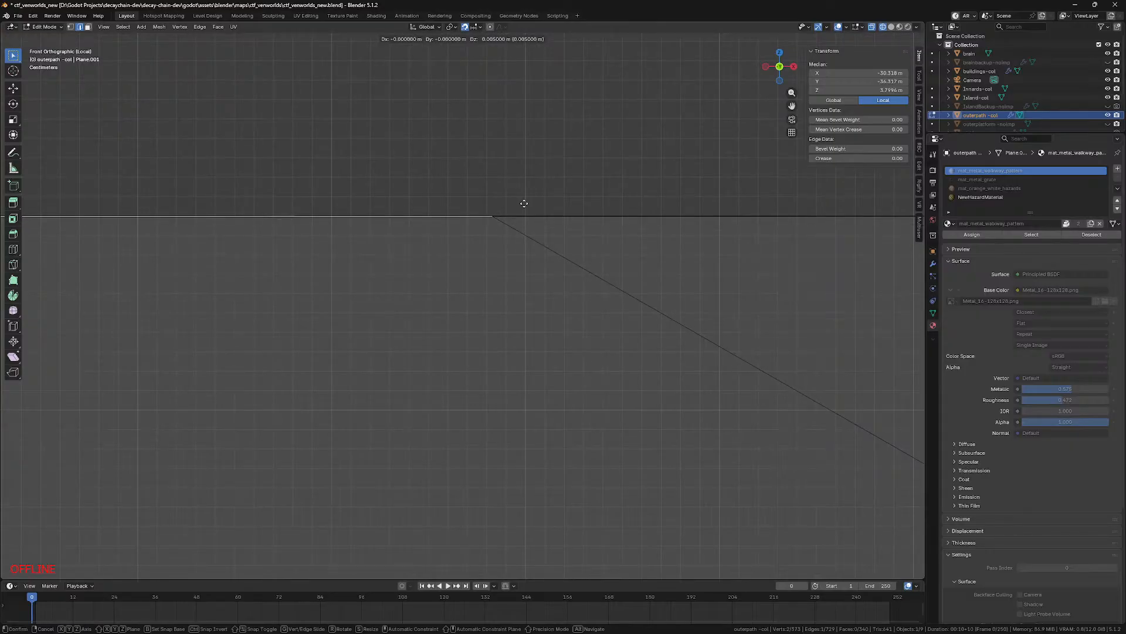
key(z)
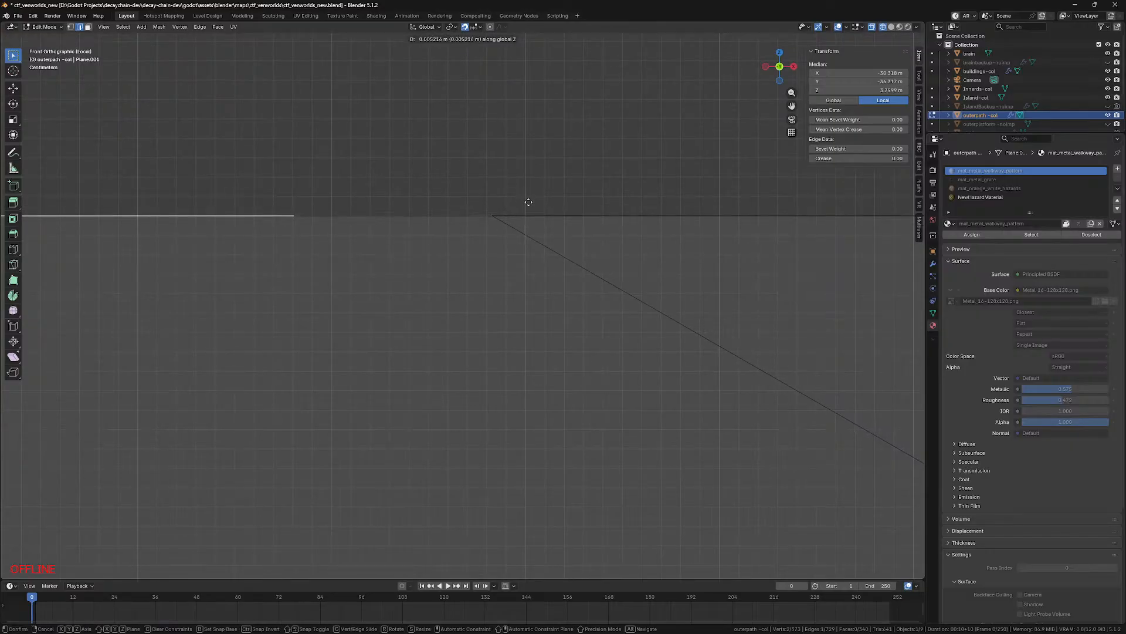
click(528, 202)
scroll(458, 311, up, 5)
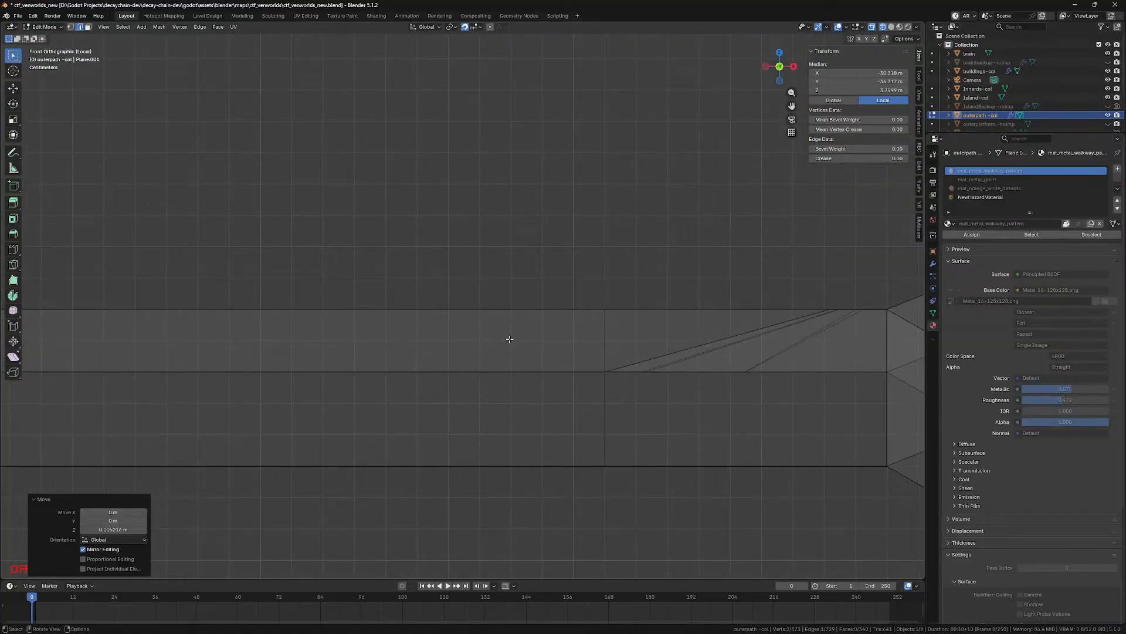
Step: Extrude the rim strip's end edge by -2.8 m in X and 2.8 m in Y toward the next corner
middle_drag(472, 324, 631, 372)
key(KP_7)
scroll(463, 364, up, 3)
middle_drag(445, 365, 467, 331)
key(KP_7)
scroll(737, 457, down, 3)
scroll(737, 456, down, 2)
key(e)
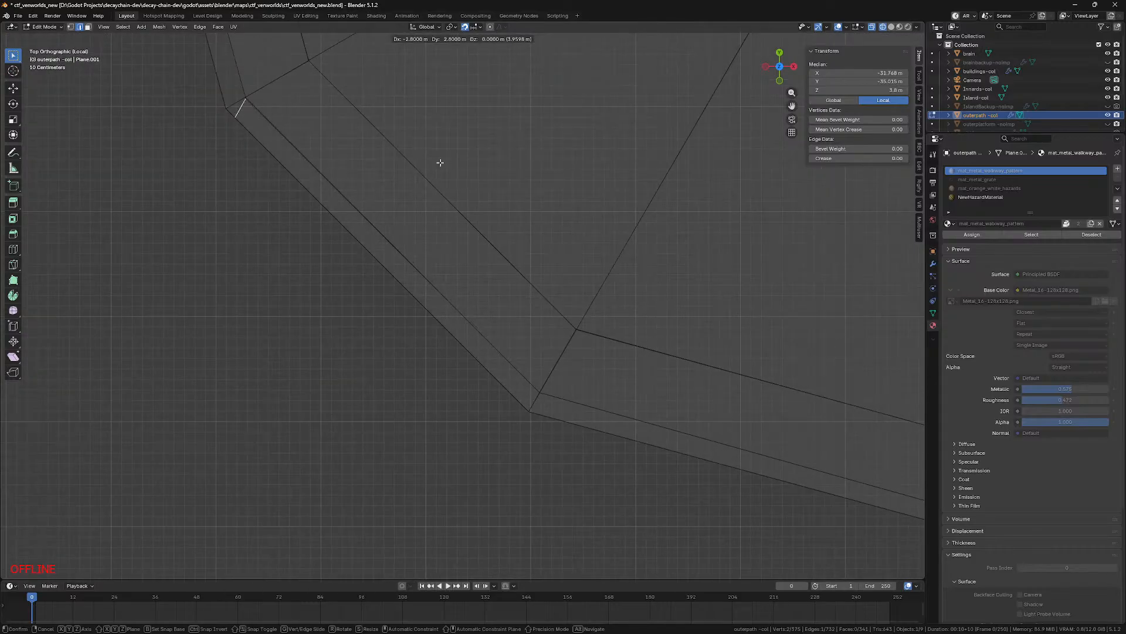
click(440, 163)
Step: Fine-align the extruded rim edge with the inner corner point and move its outer vertex onto the outer corner
key(KP_Decimal)
key(g)
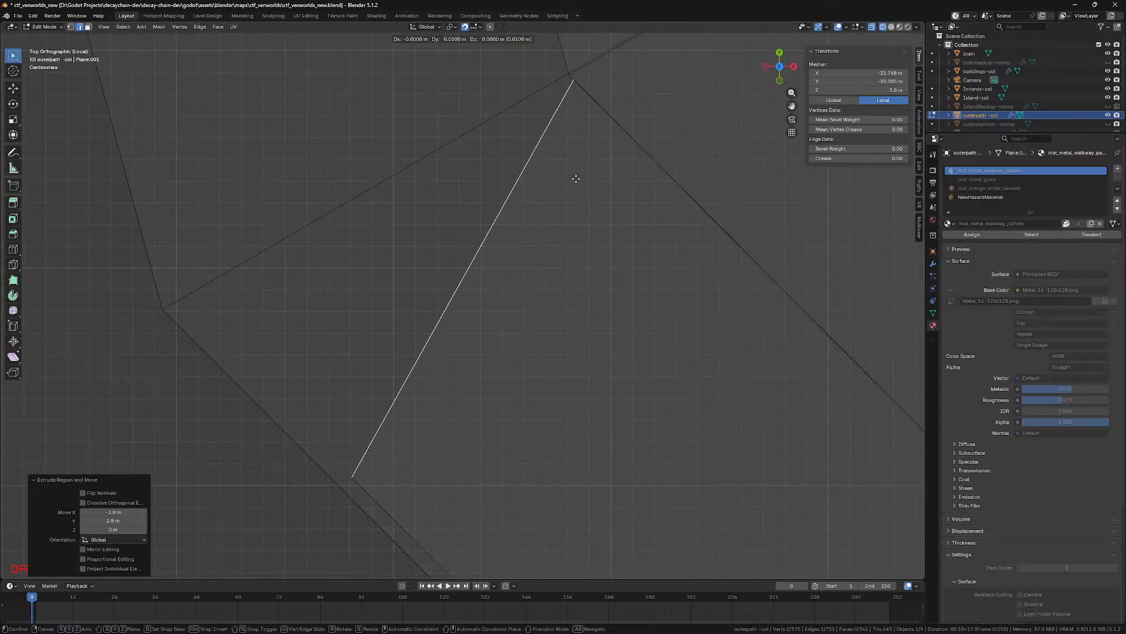
click(558, 150)
key(1)
drag(322, 434, 417, 493)
key(g)
click(373, 345)
Step: Extrude the rim's new end edge by -0.8 m in X and 3.7 m in Y along the next corner segment
click(345, 204)
click(345, 204)
scroll(377, 231, down, 3)
key(e)
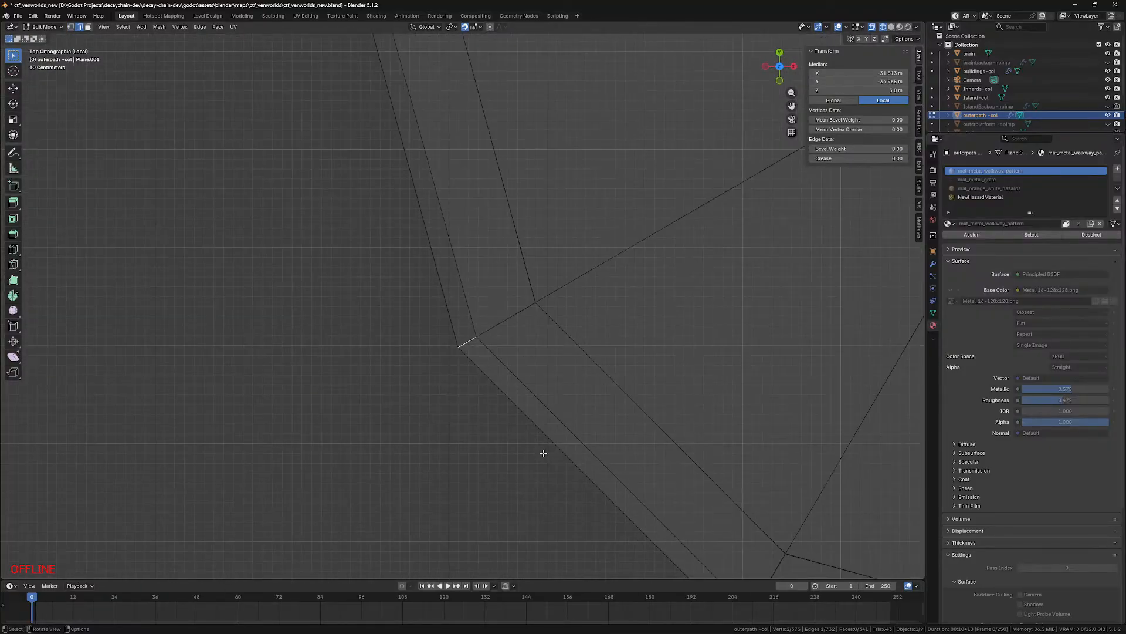
click(466, 187)
shift+middle_drag(473, 202, 561, 581)
Step: Move the extruded edge by -0.3 m in X and 1.3 m in Y and align its inner vertex with the last corner
key(g)
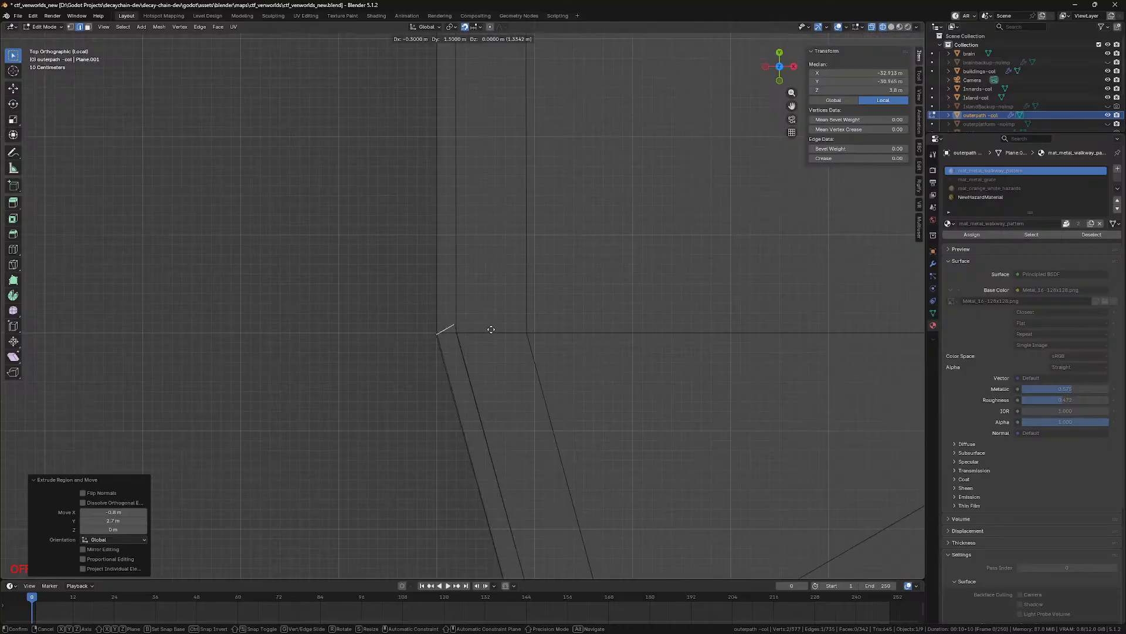
click(490, 330)
scroll(465, 390, up, 7)
scroll(465, 390, up, 4)
key(g)
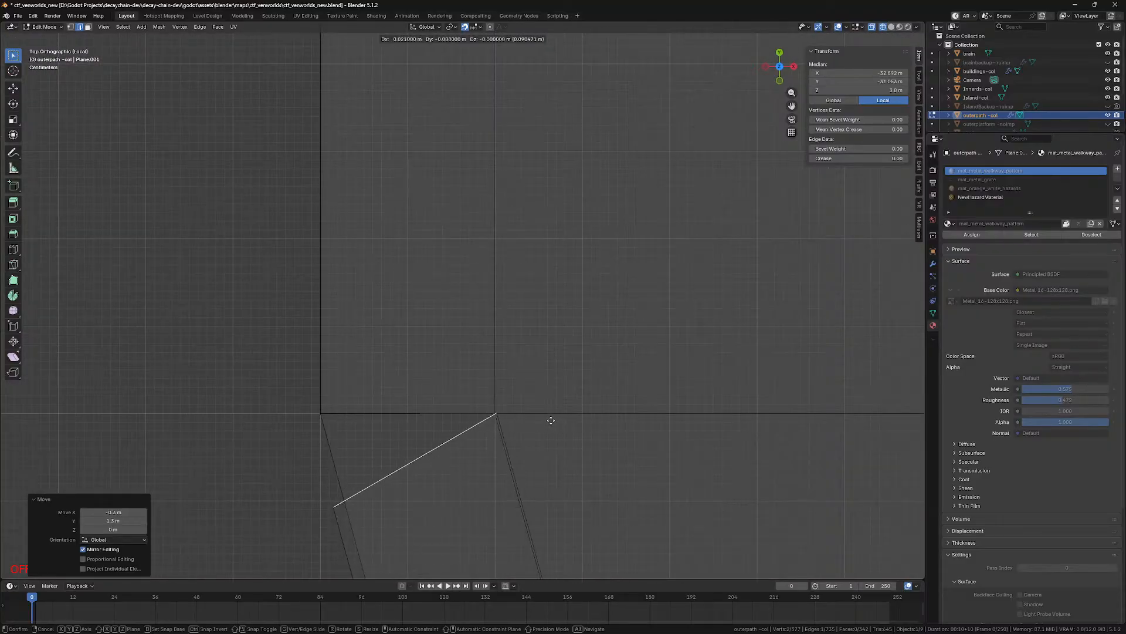
click(534, 427)
Step: Merge the strip's loose outer vertex with the walkway's outer corner vertex using At First
key(1)
drag(323, 494, 346, 517)
shift+drag(305, 404, 350, 433)
middle_drag(351, 434, 389, 354)
click(399, 403)
shift+click(488, 465)
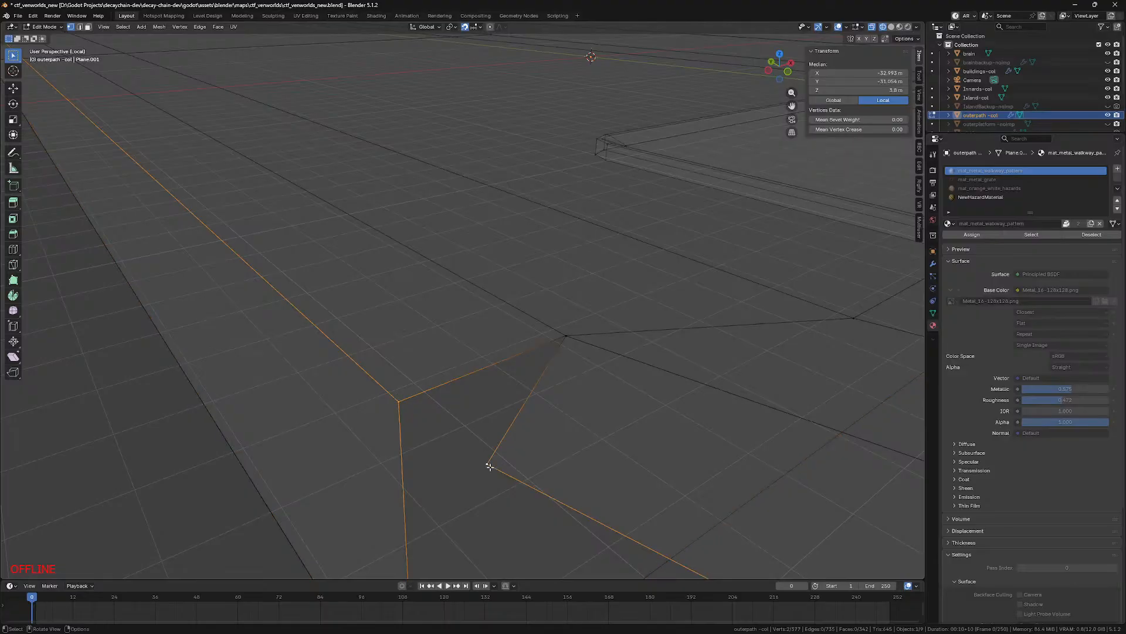
key(n)
key(m)
click(491, 467)
Step: Merge all overlapping vertices of the walkway mesh by distance and clear the selection
key(a)
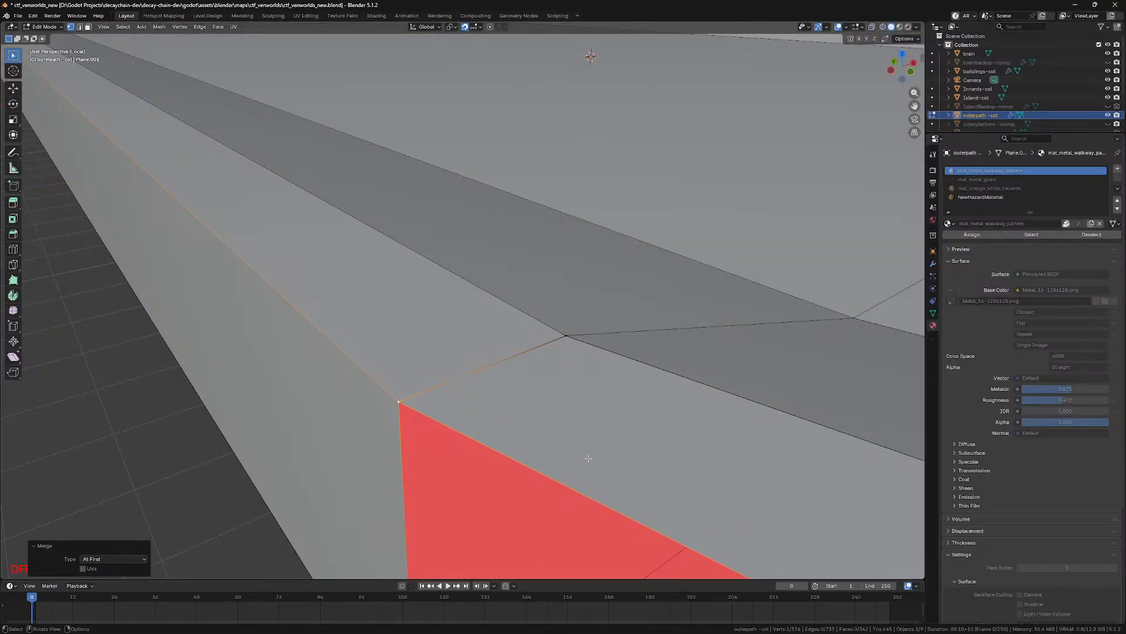
key(m)
click(569, 372)
key(alt+a)
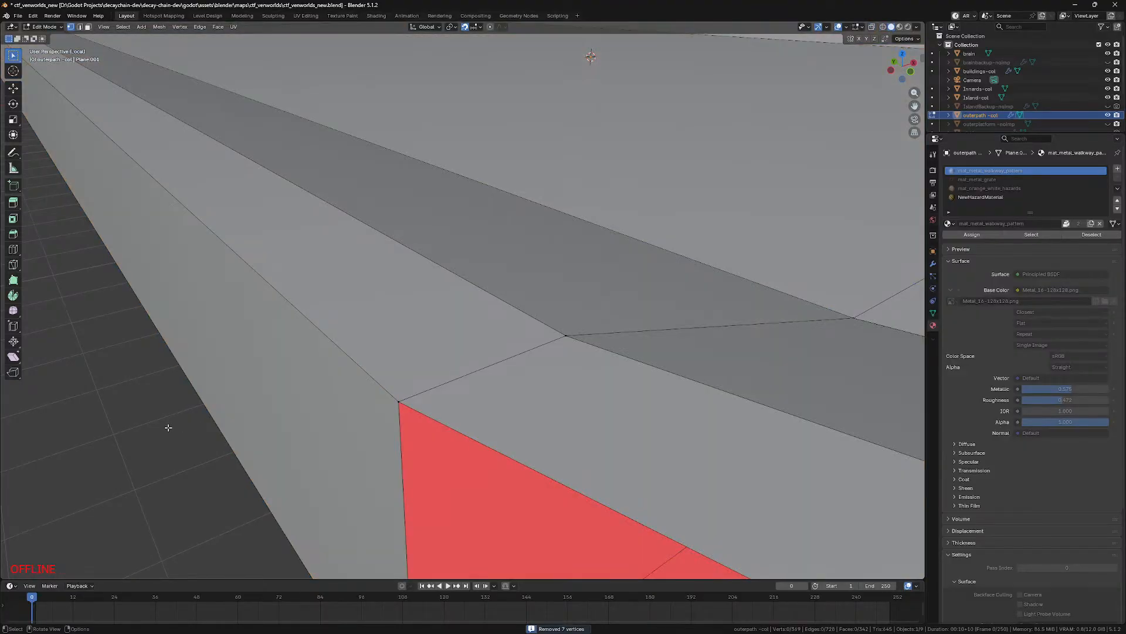
Step: Fill the remaining gaps around the walkway's rounded corner with three new faces
scroll(430, 431, down, 5)
middle_drag(430, 432, 446, 410)
key(2)
key(1)
click(279, 321)
key(2)
click(279, 320)
key(f)
key(f)
key(f)
Step: Show the walkway in material preview and set the cube projection size of the NewHazardMaterial faces to 10
mouse_move(612, 476)
middle_down()
mouse_move(384, 433)
mouse_move(410, 359)
mouse_move(534, 420)
mouse_move(455, 458)
middle_up()
key(z)
click(448, 339)
key(z)
click(384, 380)
middle_drag(385, 381, 381, 422)
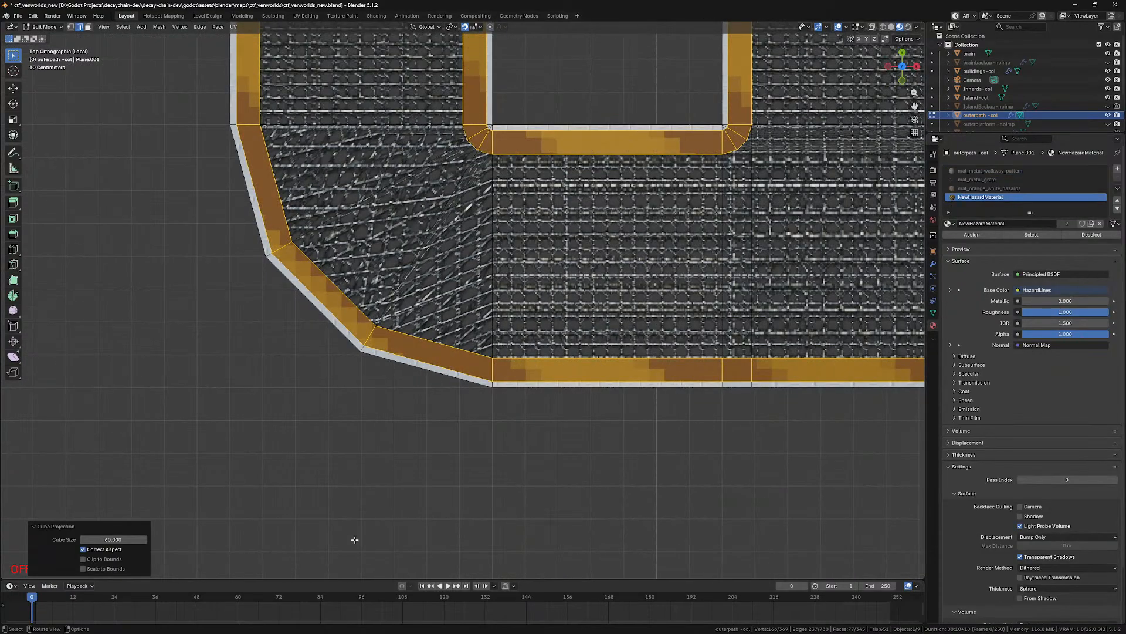
click(94, 539)
text(5)
key(Return)
click(125, 538)
text(10)
key(Return)
key(Tab)
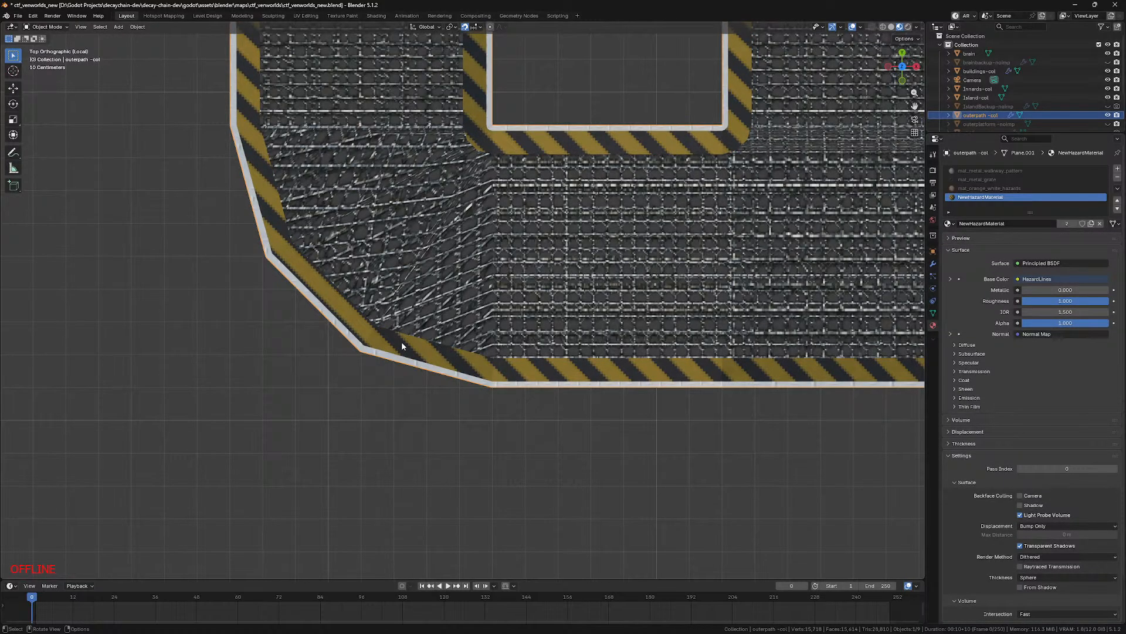
Step: Select all mat_metal_grate faces and unwrap them with a cube projection of size 5
key(Tab)
click(1030, 180)
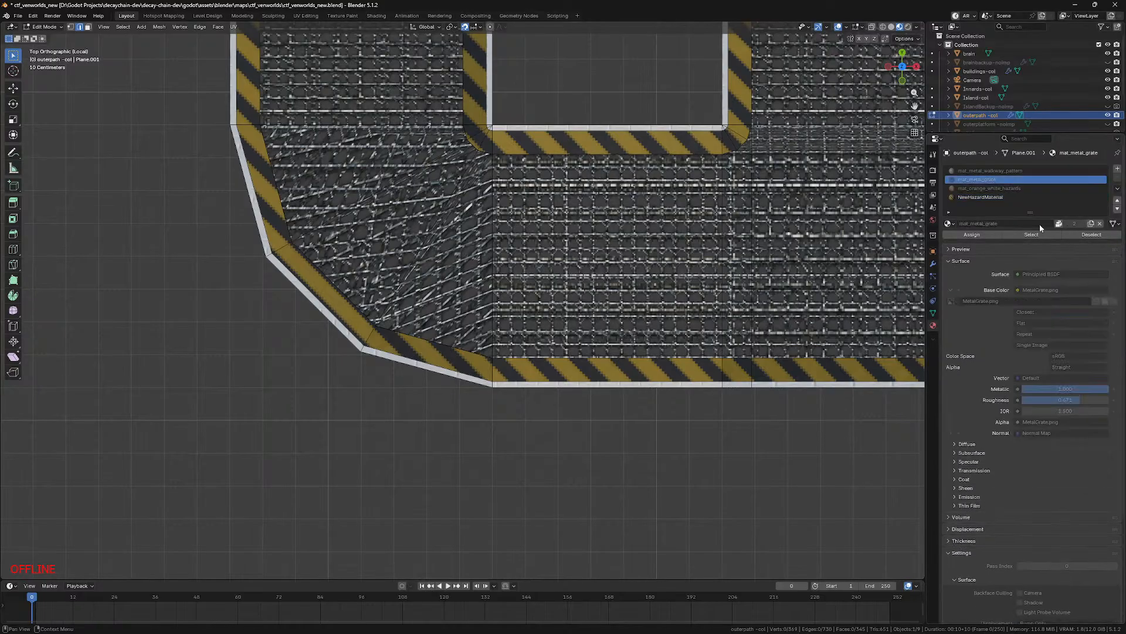
click(1031, 235)
key(u)
click(524, 359)
click(111, 539)
text(5)
key(Return)
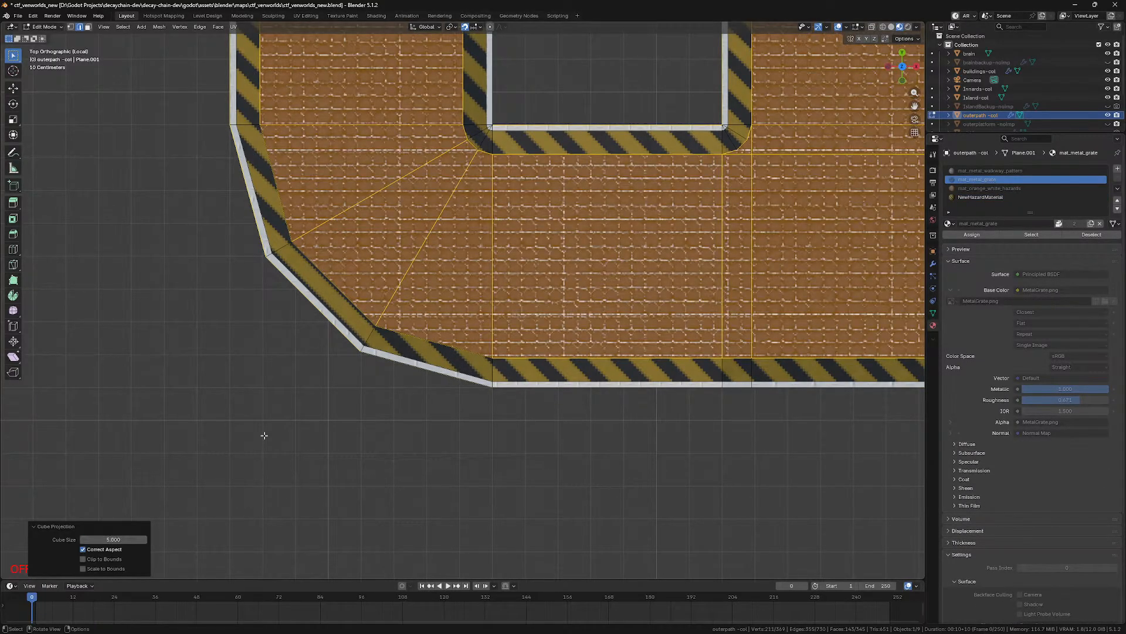
click(477, 495)
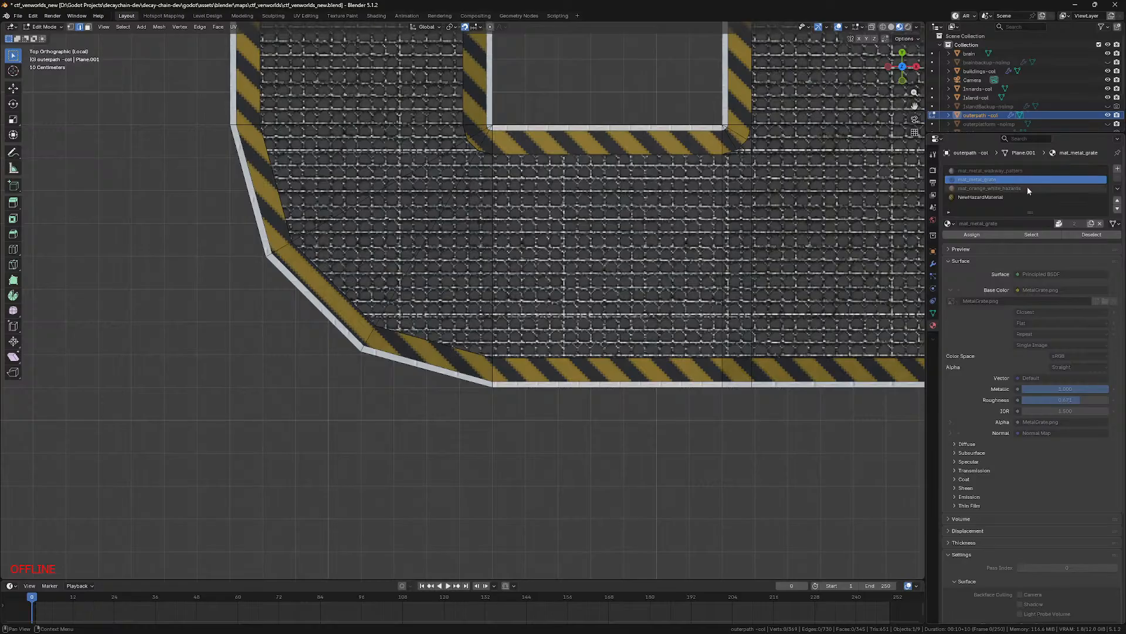
Step: Select all mat_metal_walkway_pattern faces and unwrap them with a cube projection of size 10
click(1027, 188)
click(998, 170)
click(1050, 234)
key(u)
click(607, 325)
click(125, 540)
text(10)
key(Return)
Step: Return to Object Mode, deselect the walkway and save the map file
key(Tab)
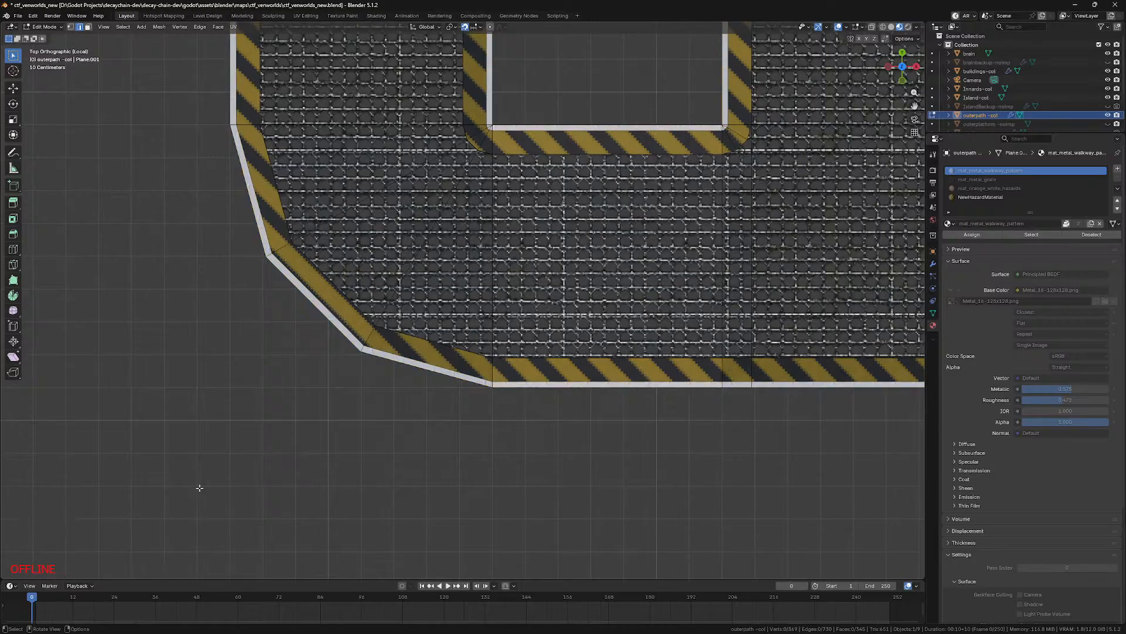
click(224, 494)
key(ctrl+s)
mouse_move(169, 623)
click(128, 584)
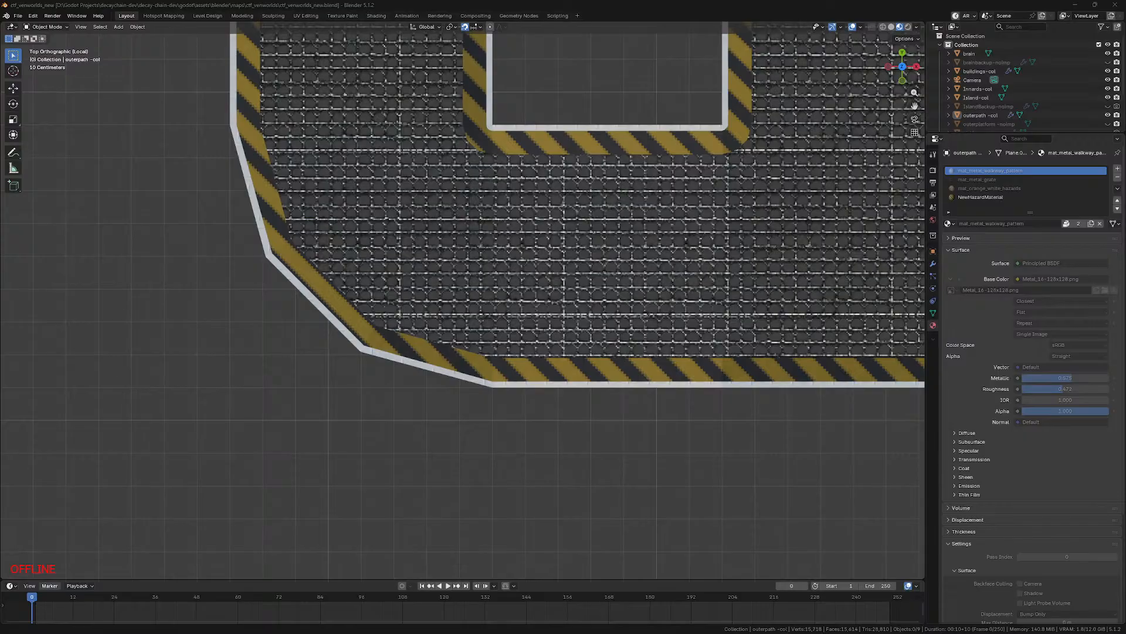
mouse_move(151, 624)
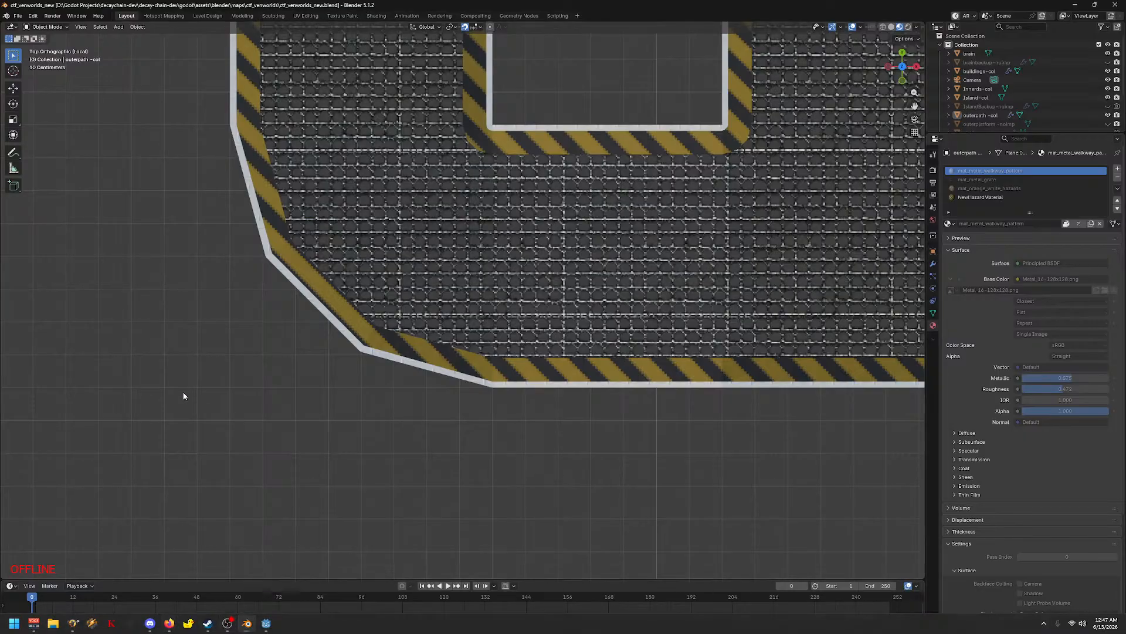
Step: Examine the whole outer walkway's layout and mirrored corners in textured and solid shading
scroll(393, 439, down, 10)
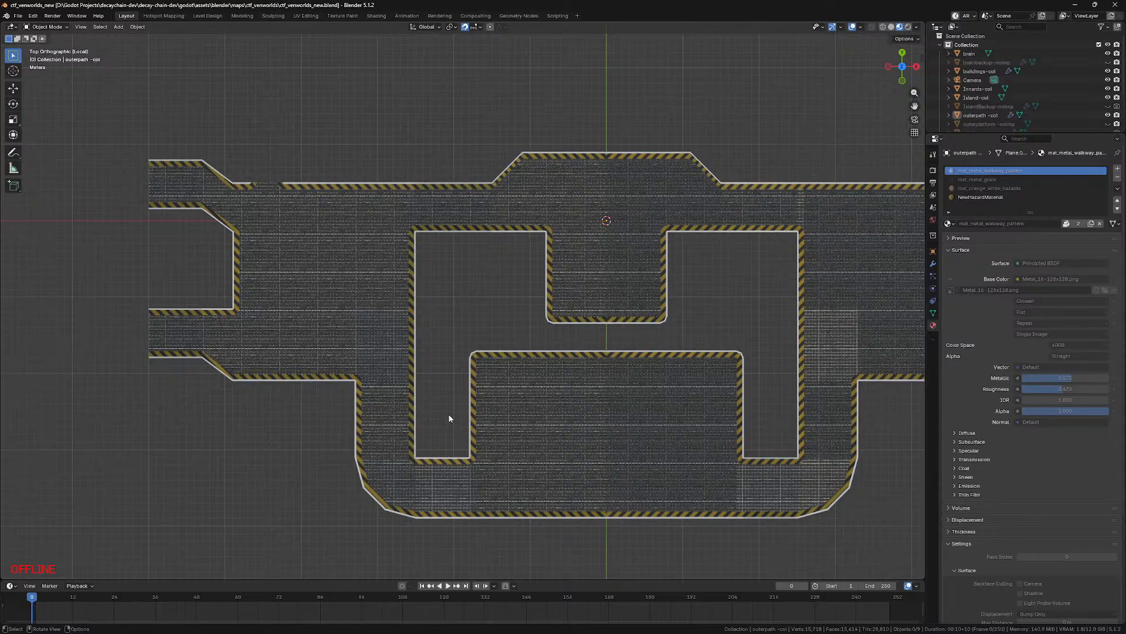
middle_drag(450, 419, 463, 402)
click(455, 451)
key(Tab)
mouse_move(453, 453)
middle_down()
mouse_move(523, 478)
mouse_move(506, 444)
mouse_move(502, 466)
middle_up()
key(z)
key(z)
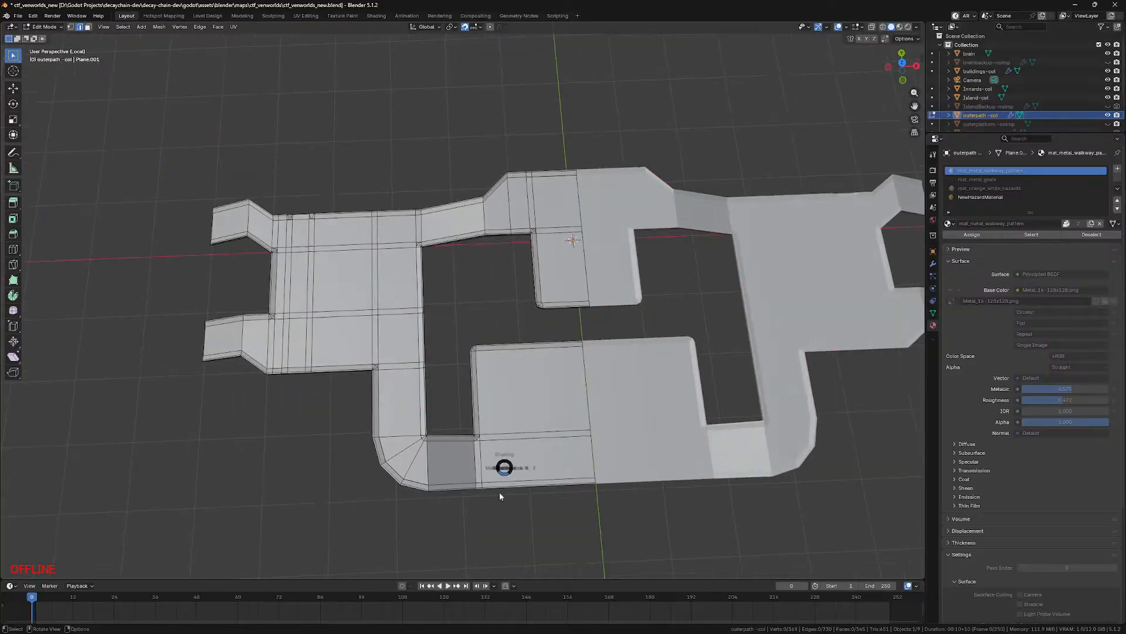
middle_drag(482, 547, 431, 432)
alt+middle_drag(424, 443, 424, 445)
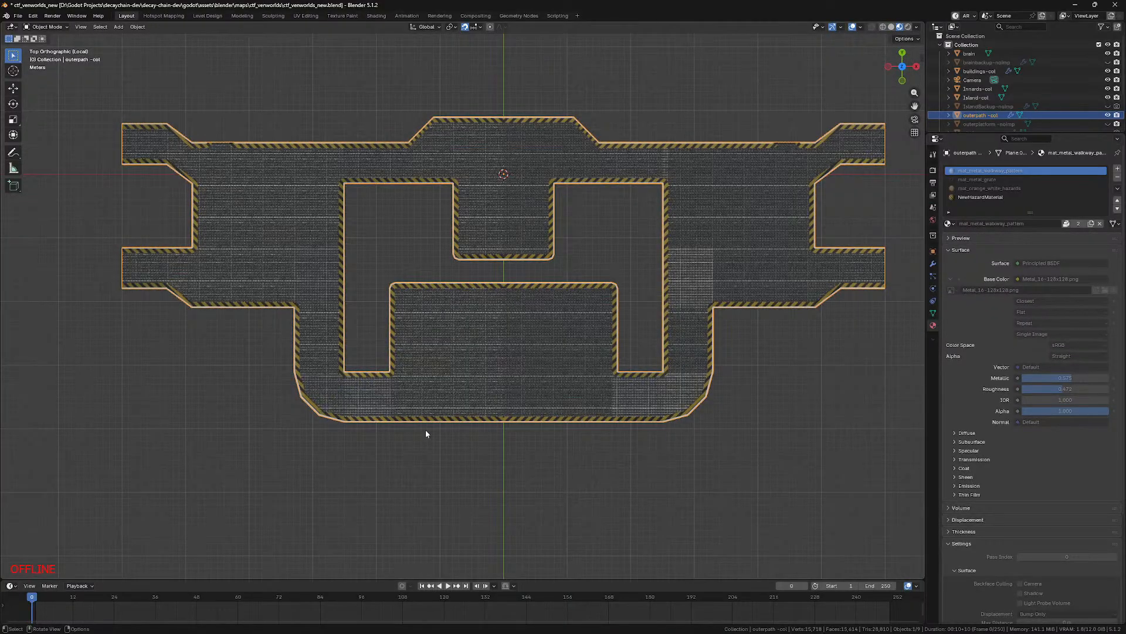
Step: Try moving the lower centre section's outer edge vertices by 1 m in Y in wireframe
key(Tab)
key(shift+z)
key(1)
mouse_move(380, 406)
mouse_down()
mouse_move(508, 442)
mouse_move(600, 448)
mouse_up()
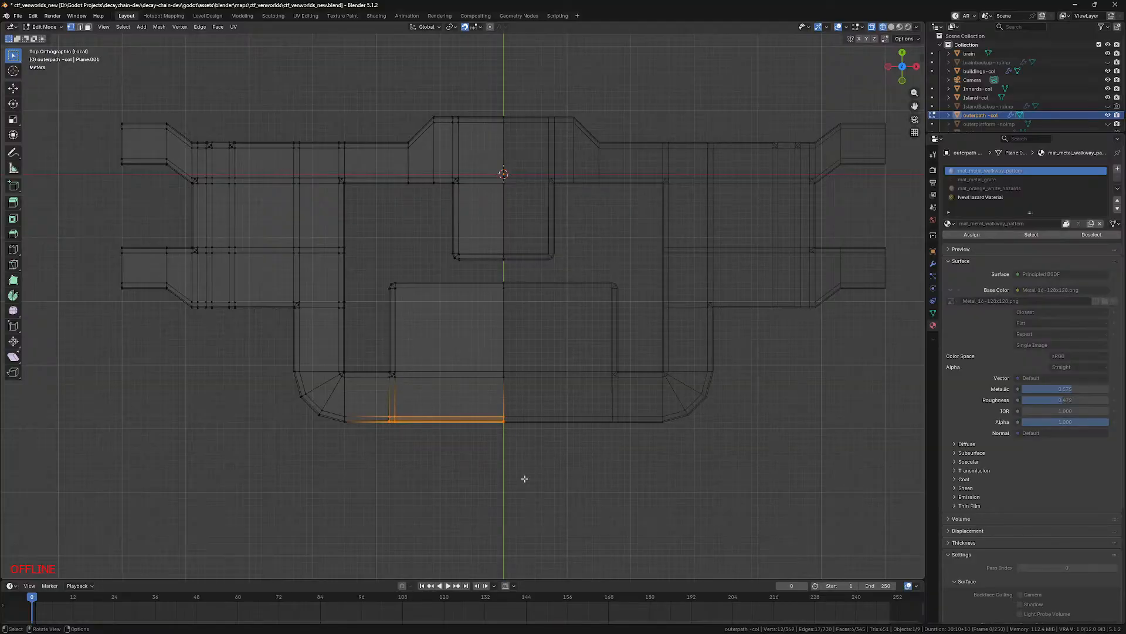
key(g)
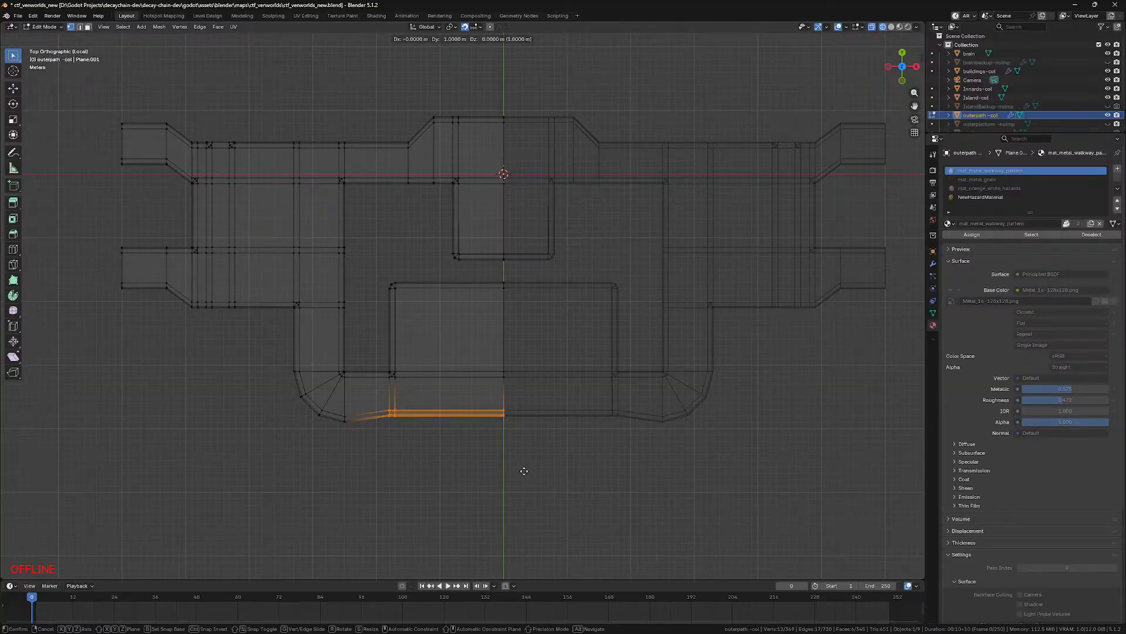
click(524, 471)
Step: Try moving the inner strip vertices of the lower centre section by 1 m in Y
scroll(390, 491, up, 4)
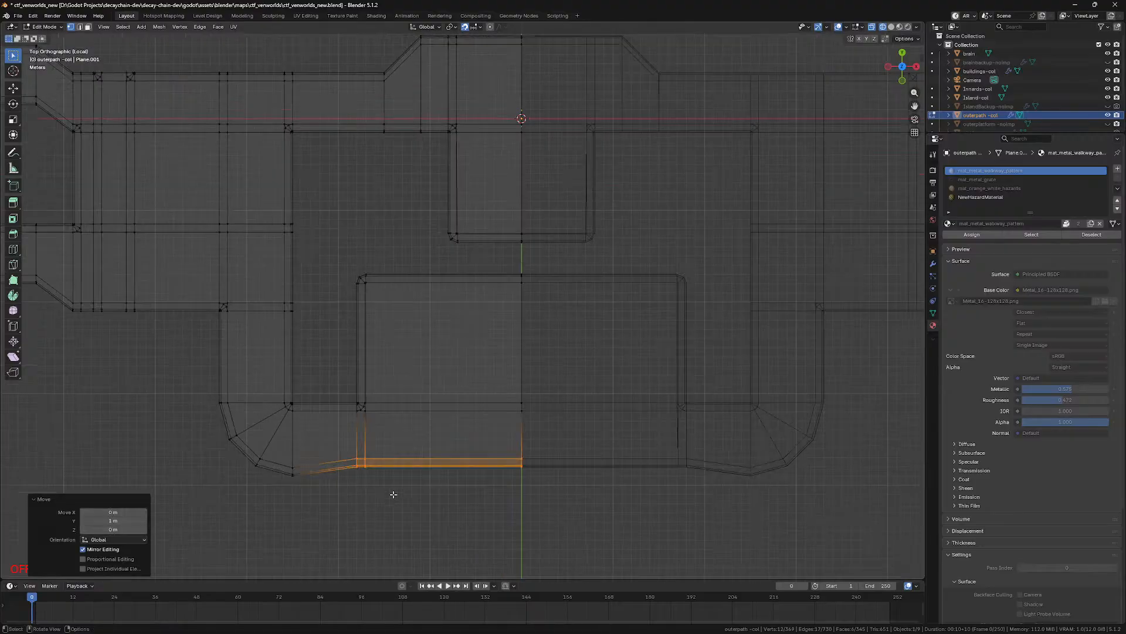
drag(298, 423, 648, 468)
key(g)
click(621, 461)
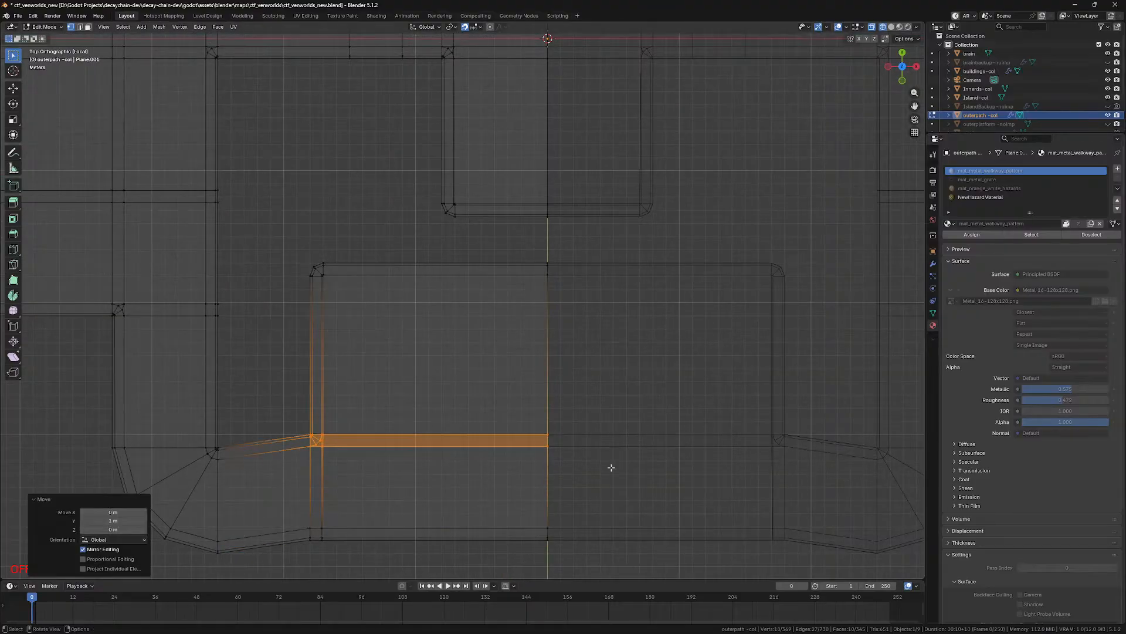
Step: Try moving the whole lower centre section by 2 m in Y and check the shape in solid perspective
drag(289, 408, 610, 550)
key(g)
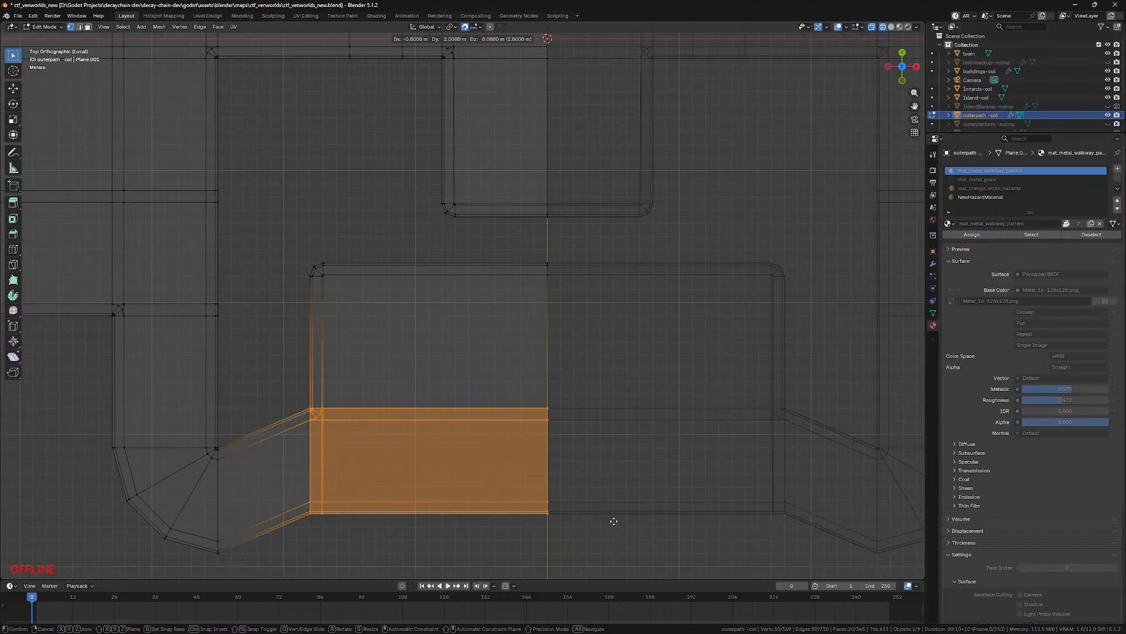
click(639, 520)
key(Tab)
key(shift+z)
middle_drag(491, 551, 512, 473)
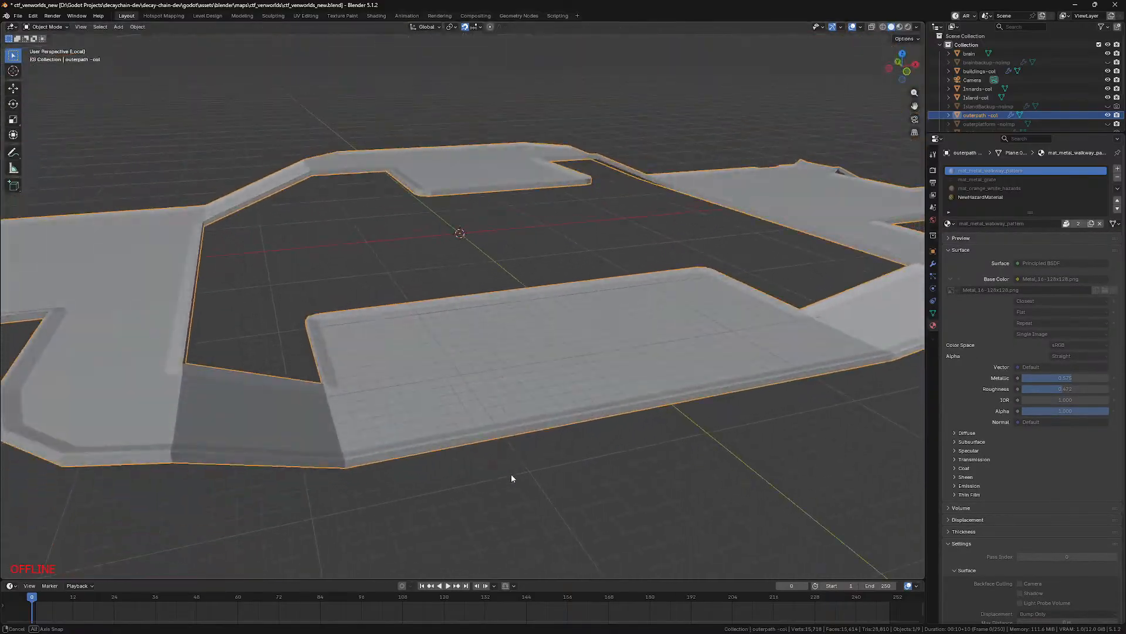
Step: Undo the trial moves of the lower centre walkway section
key(ctrl+z)
key(ctrl+z)
key(ctrl+z)
key(ctrl+z)
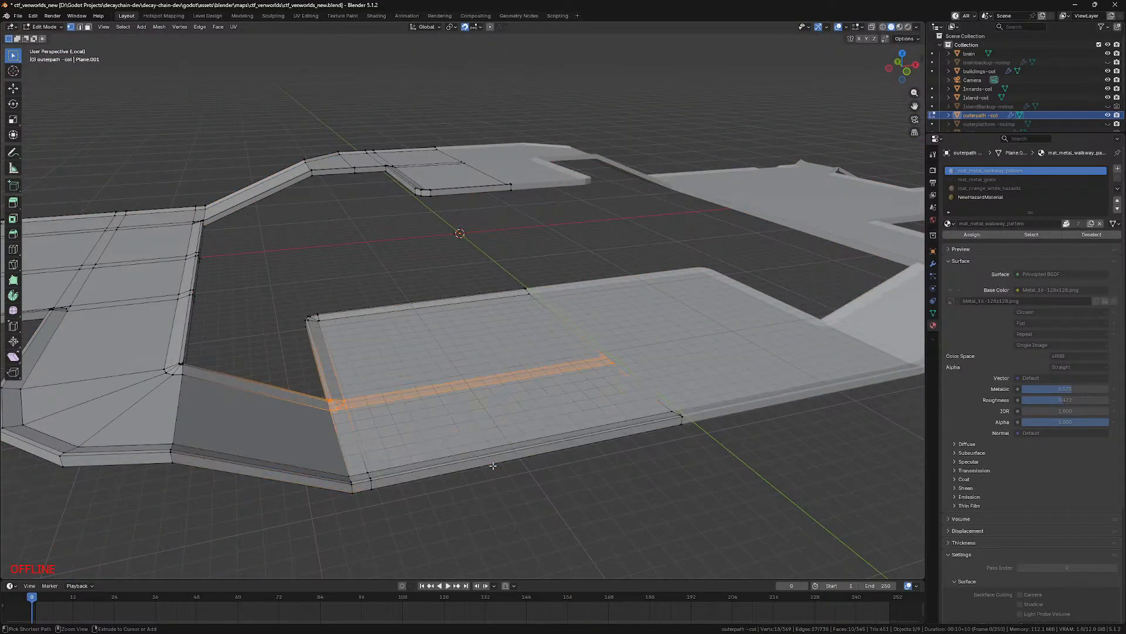
key(KP_7)
key(ctrl+z)
key(ctrl+z)
key(ctrl+z)
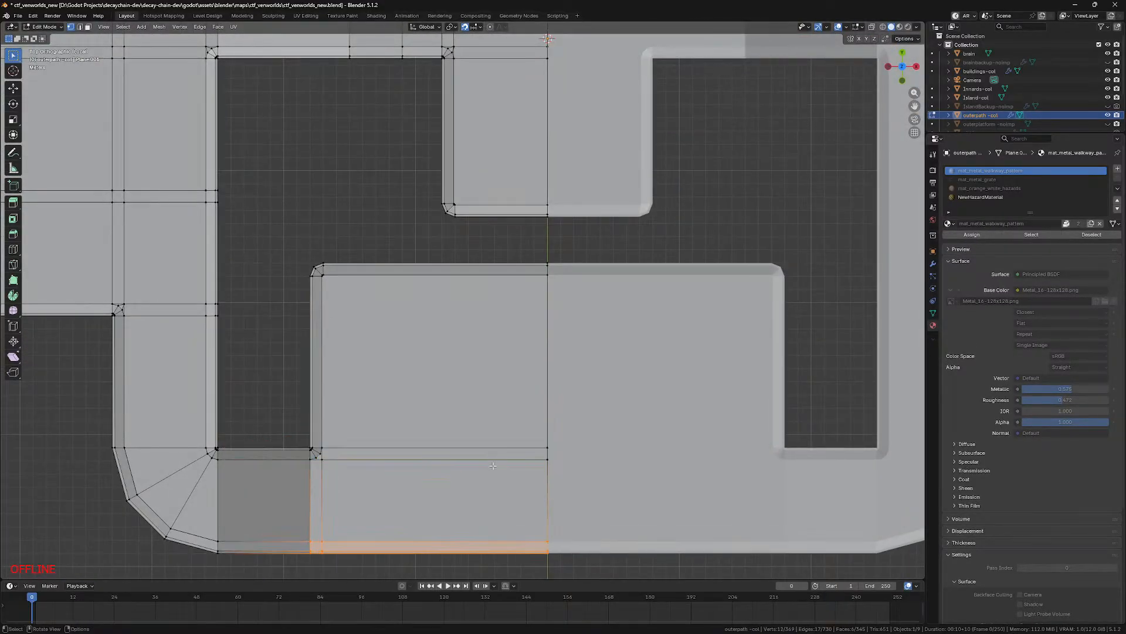
Step: Examine the lower centre platform in material preview from a low perspective and from above
key(z)
click(304, 480)
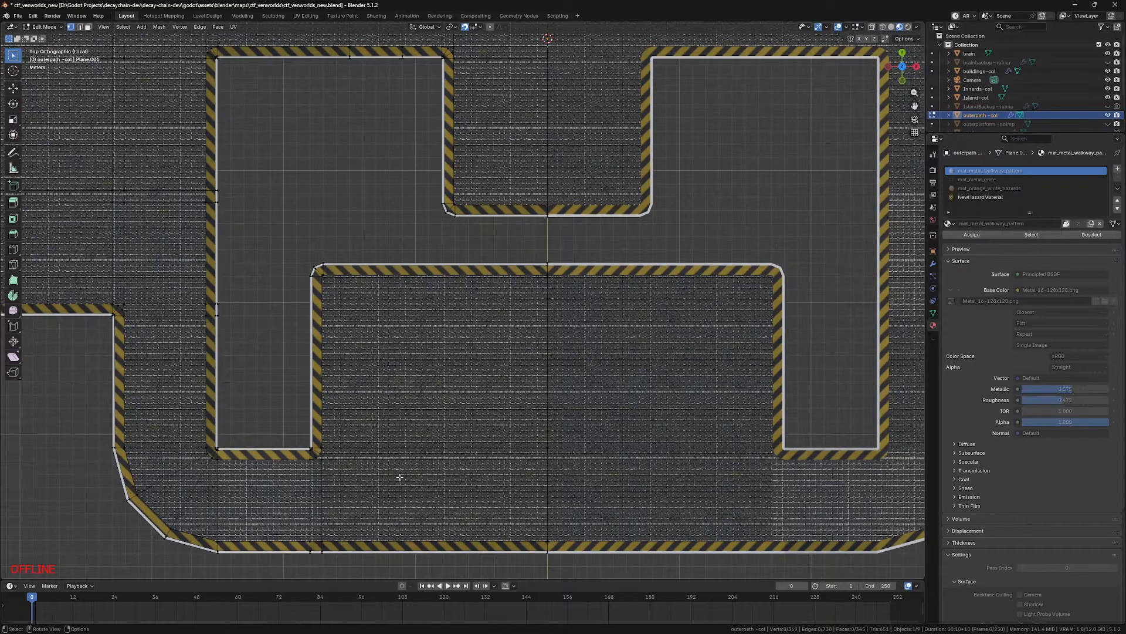
key(Tab)
mouse_move(456, 442)
middle_down()
mouse_move(507, 413)
mouse_move(510, 380)
middle_up()
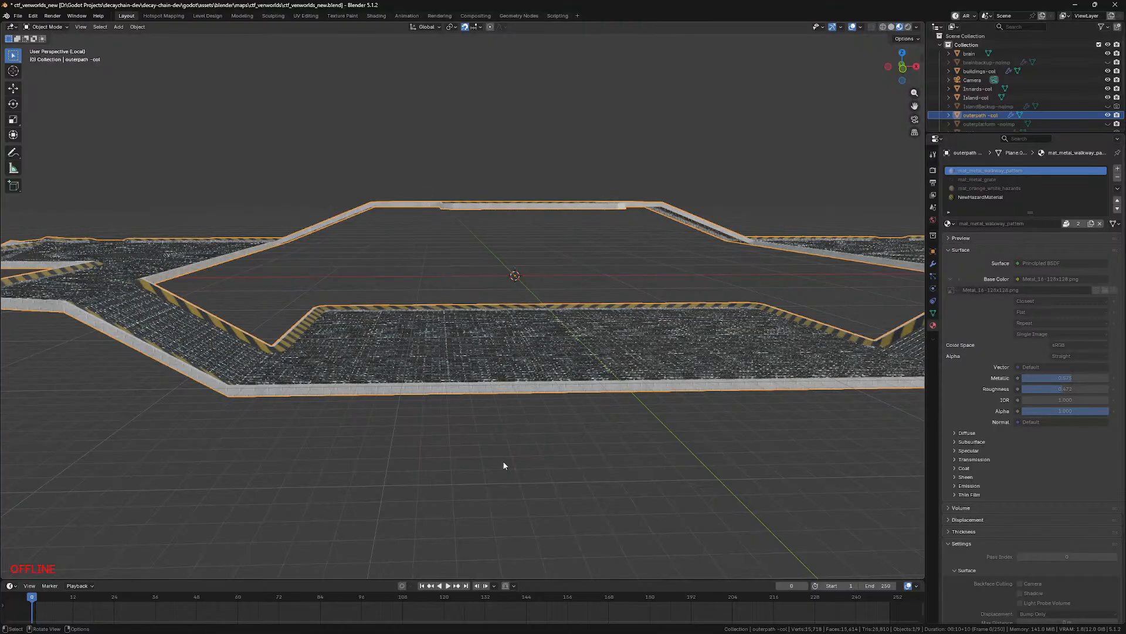
key(KP_7)
middle_drag(540, 434, 450, 387)
Step: Move the lower centre platform's inner corner and mid-edge vertices toward the outer rim, pulling the corner inward for a tapered outline
key(Tab)
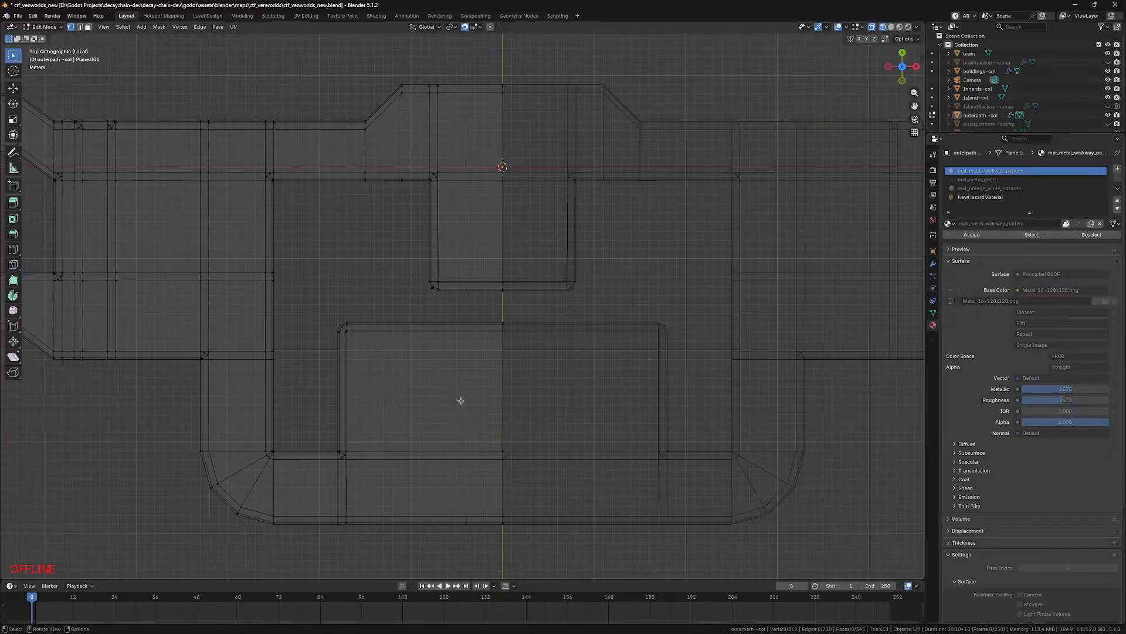
click(341, 327)
key(g)
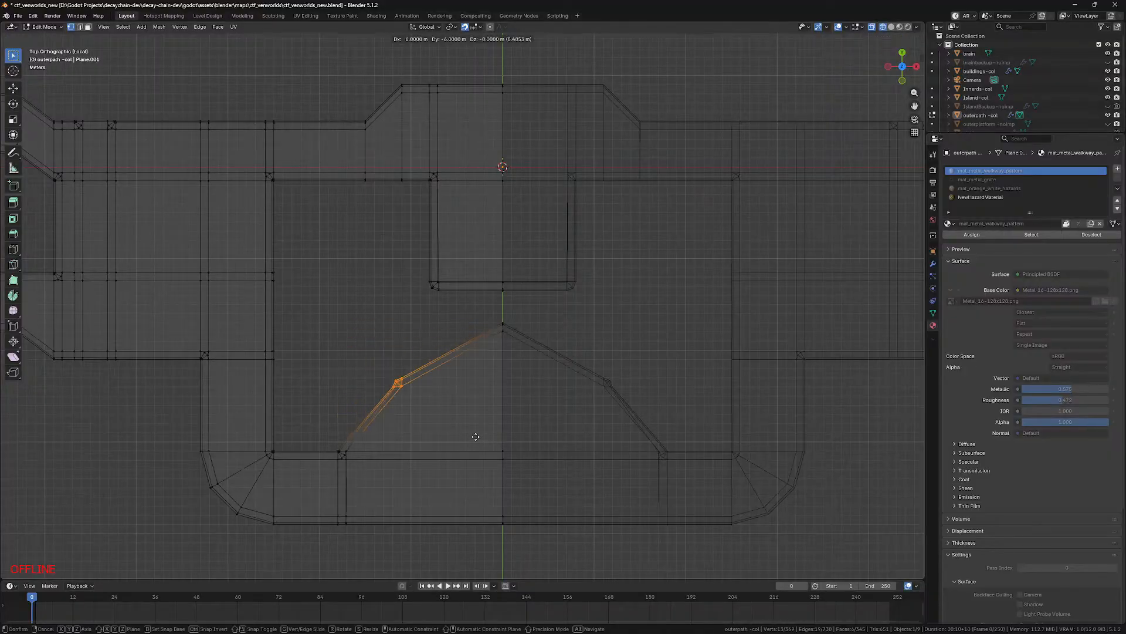
click(478, 444)
drag(485, 319, 543, 356)
key(g)
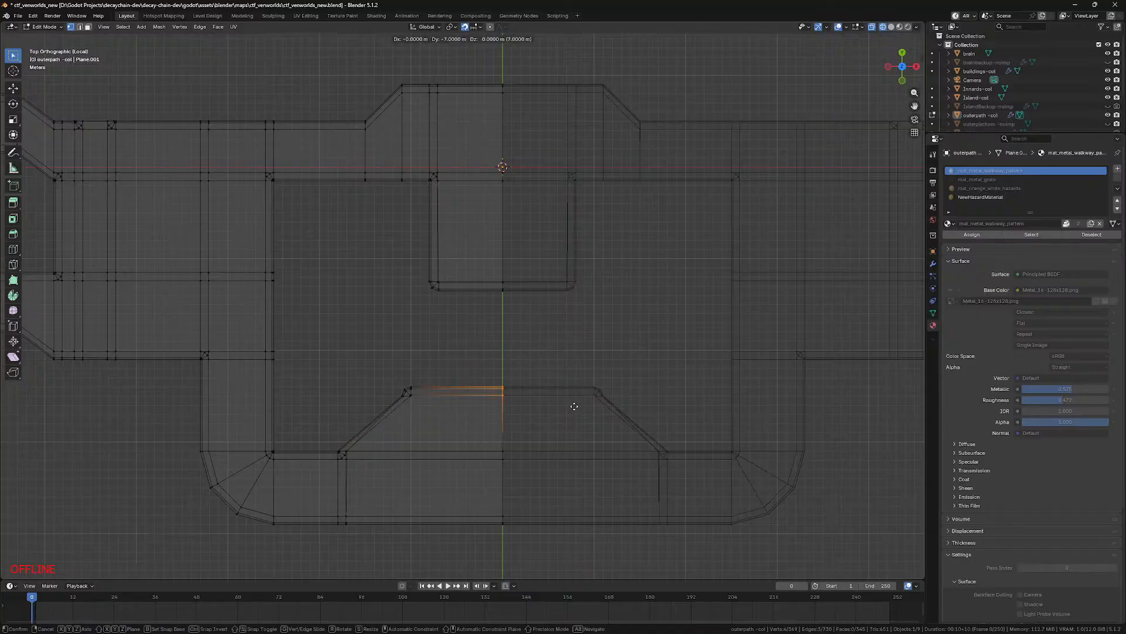
click(568, 420)
Step: Check the tapered lower centre platform in solid shading and level its mid-edge vertices with the corner vertices
key(shift+z)
mouse_move(541, 436)
middle_down()
mouse_move(467, 351)
mouse_move(460, 359)
mouse_move(386, 347)
middle_up()
key(Tab)
key(Tab)
key(KP_7)
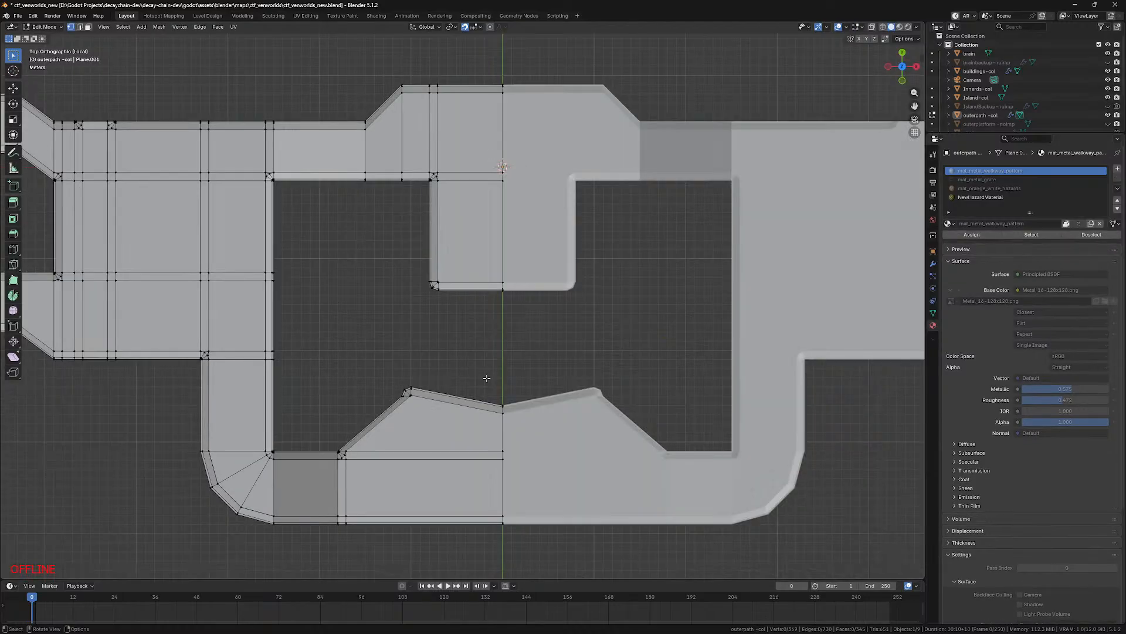
key(shift+z)
key(g)
click(540, 427)
Step: Move the lower centre platform's corner vertices back outward to make the platform rectangular
key(g)
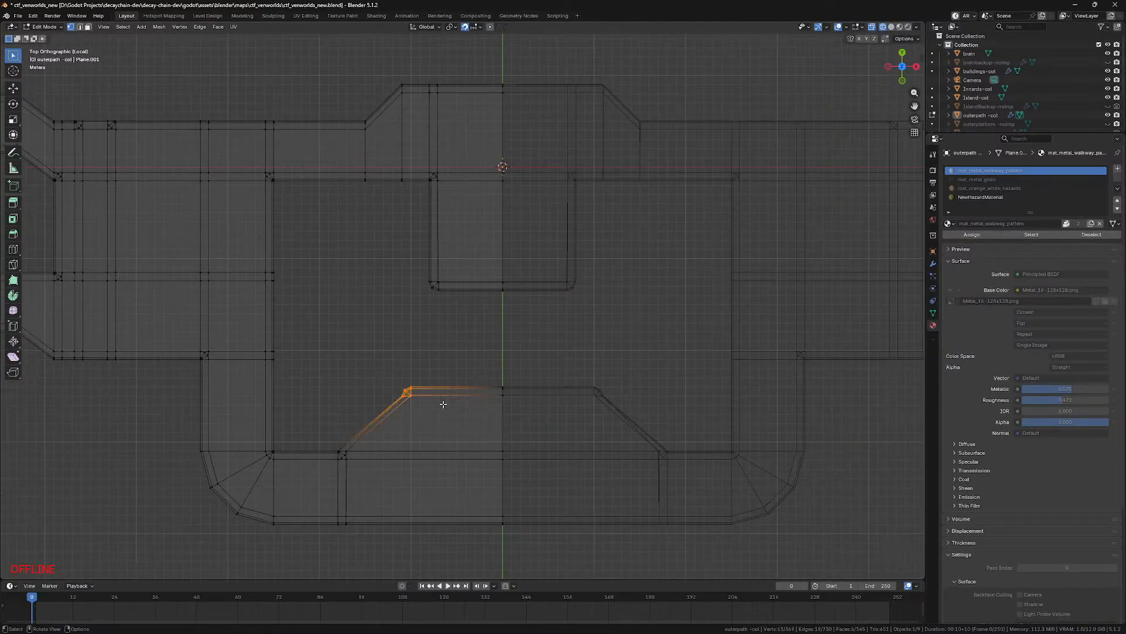
click(417, 363)
key(shift+z)
key(shift+z)
Step: Shorten the upper centre platform by moving its inner edge about 3 m along Y
drag(395, 251, 566, 312)
key(g)
click(566, 302)
key(g)
key(y)
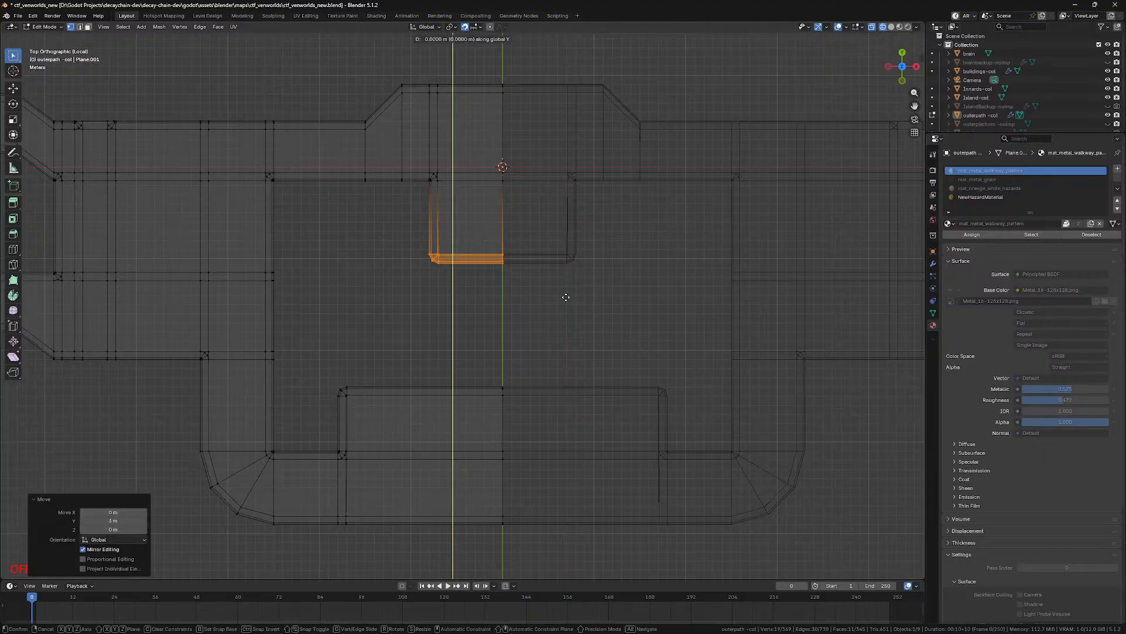
click(566, 264)
Step: Move the lower centre platform's whole inner edge by -1 m in Y
click(390, 372)
drag(317, 368, 579, 423)
key(g)
key(y)
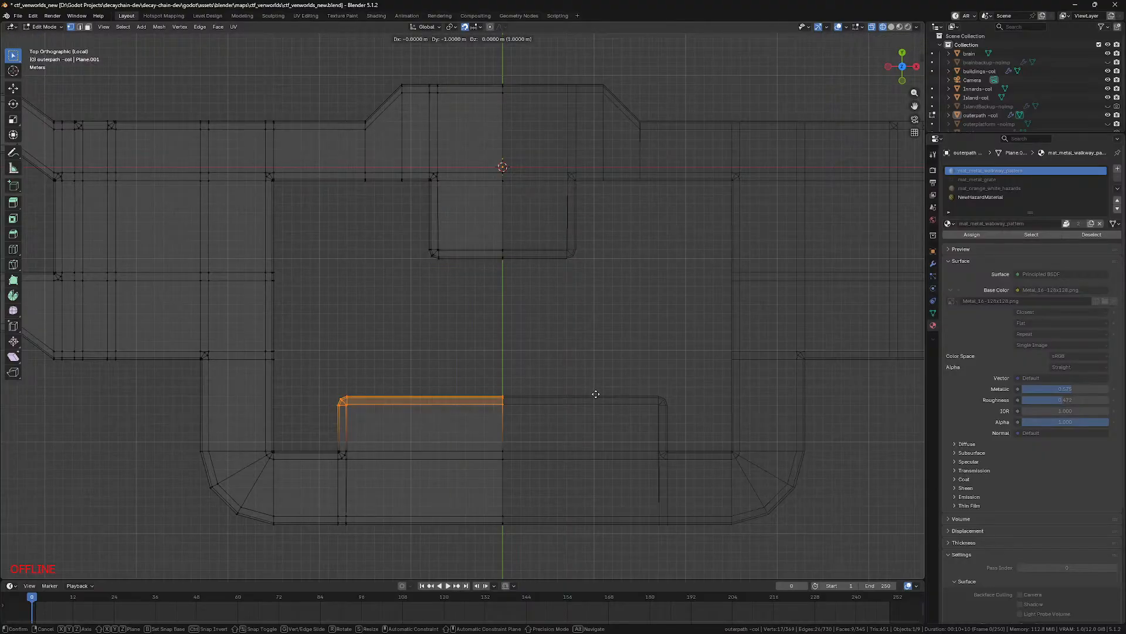
click(597, 393)
click(562, 373)
Step: Try dissolving the edge loop that crosses the upper walkway beside the upper centre platform
scroll(562, 373, up, 2)
scroll(562, 373, up, 1)
scroll(327, 488, down, 2)
middle_drag(297, 441, 301, 374)
key(KP_7)
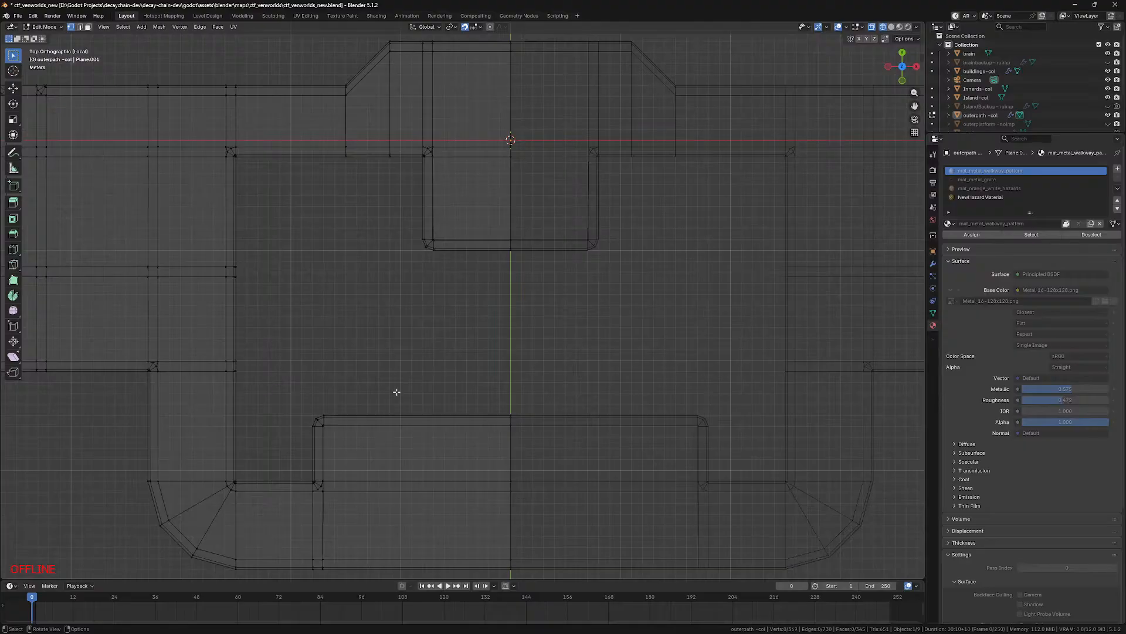
alt+click(390, 107)
key(ctrl+x)
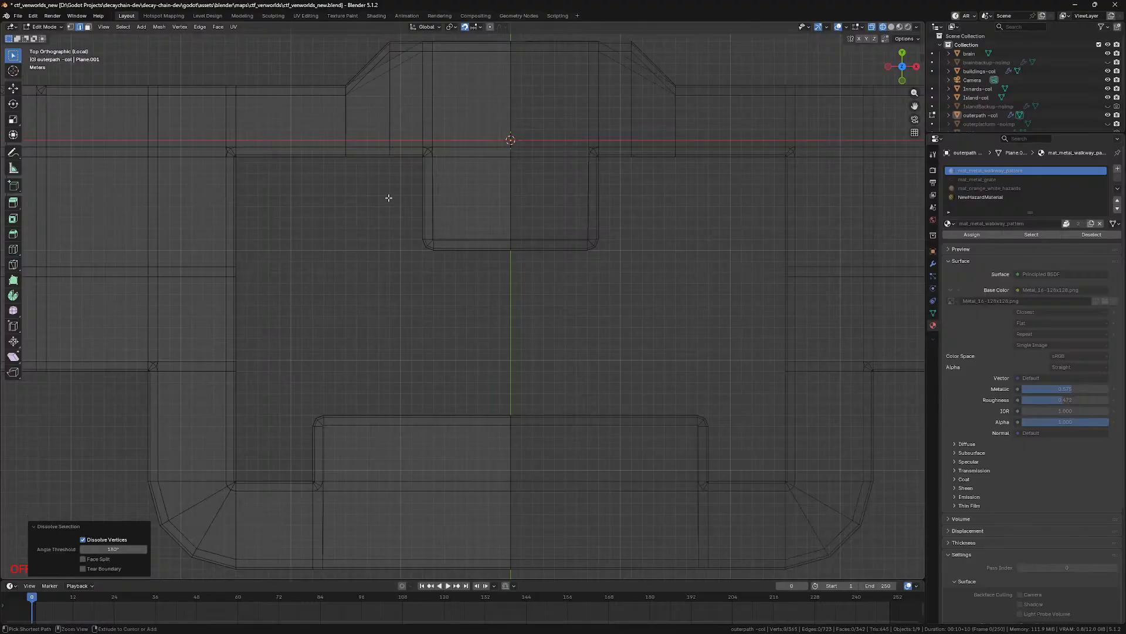
key(ctrl+z)
Step: Merge all of the walkway mesh's vertices by distance, raising the merge distance above 0.001 m, and clear the selection
middle_drag(377, 161, 455, 229)
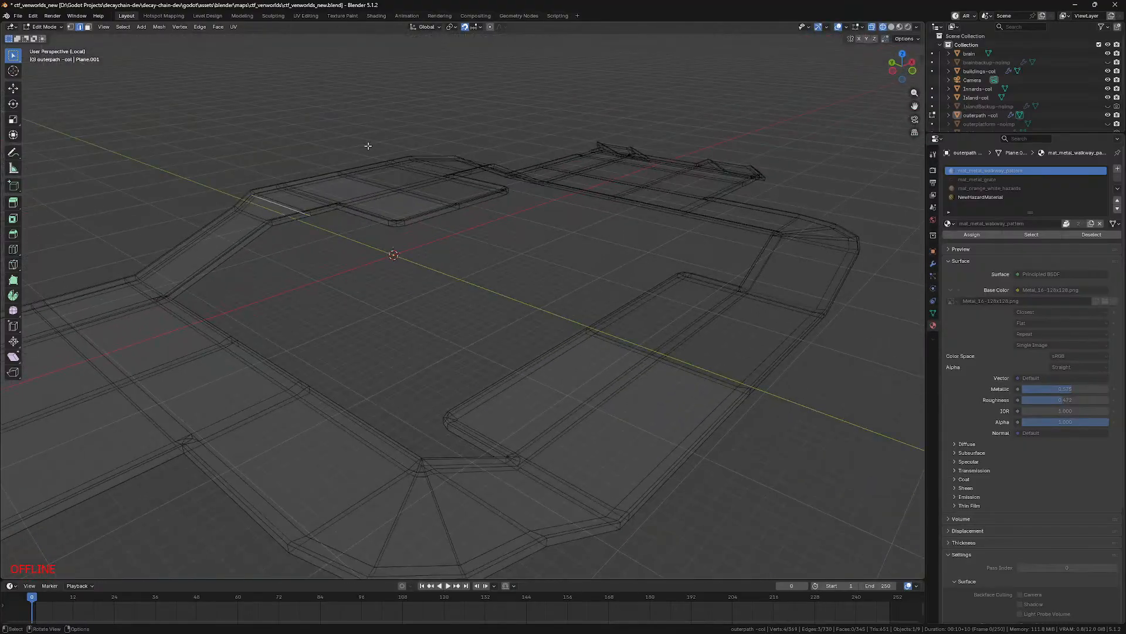
key(a)
key(m)
click(420, 367)
click(107, 539)
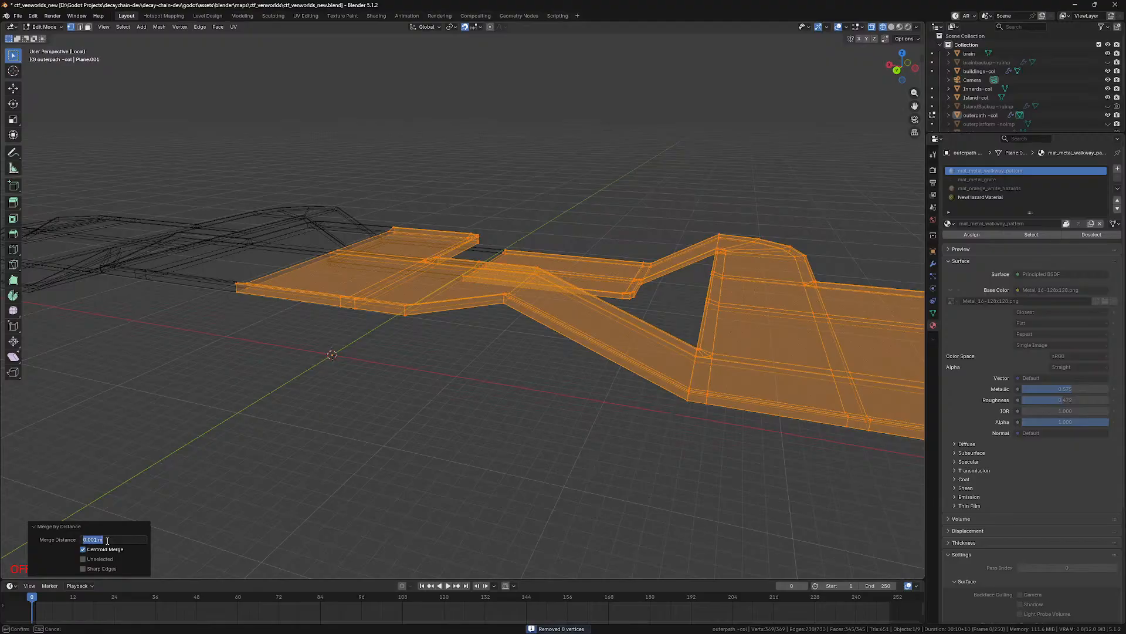
key(Return)
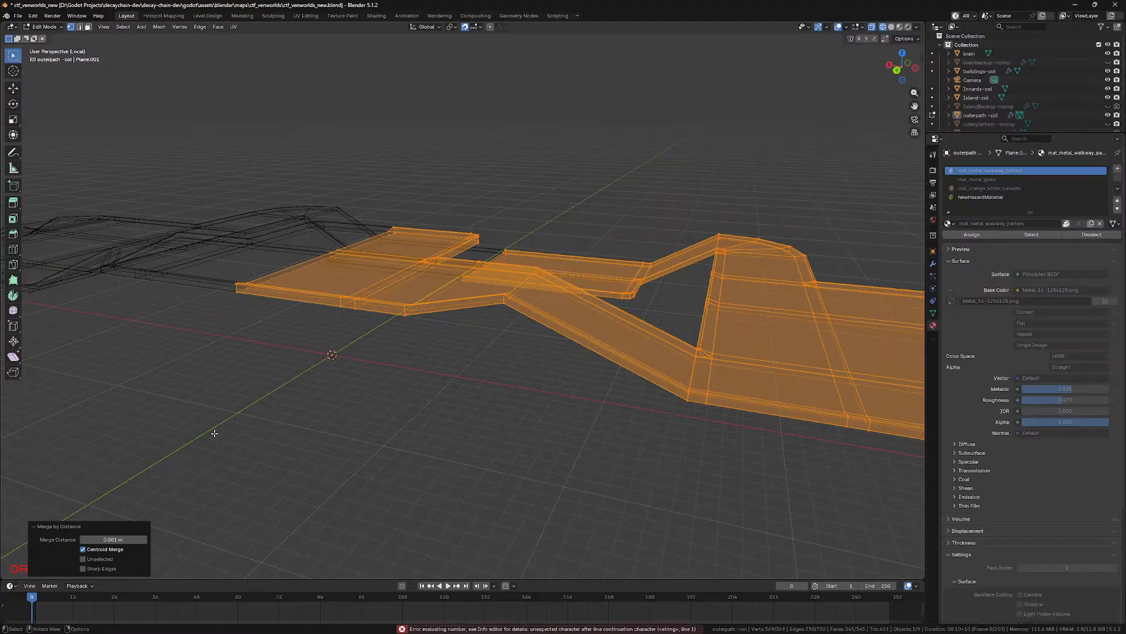
click(97, 540)
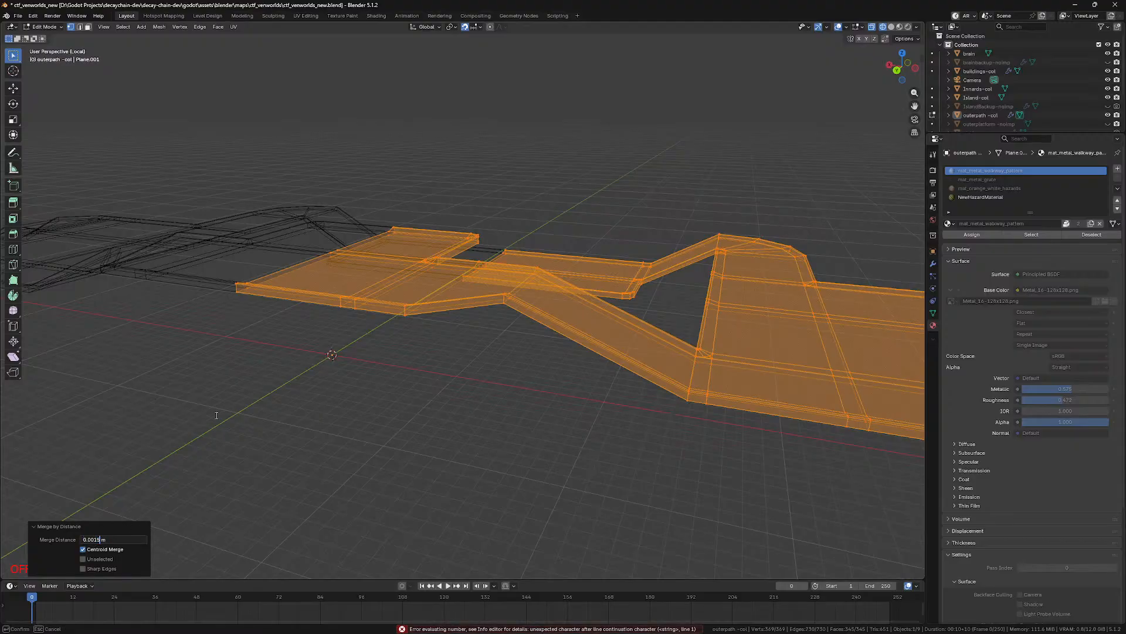
key(Return)
key(alt+a)
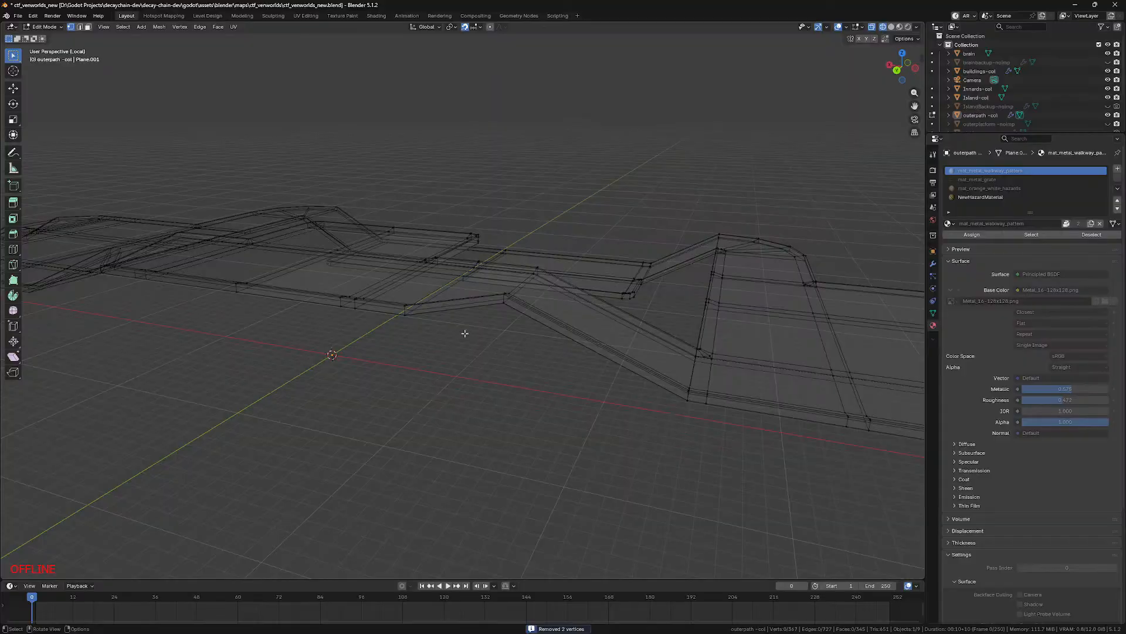
Step: Examine the edge loop across the upper centre walkway close up for misaligned vertices
alt+click(404, 311)
alt+click(405, 313)
alt+click(404, 312)
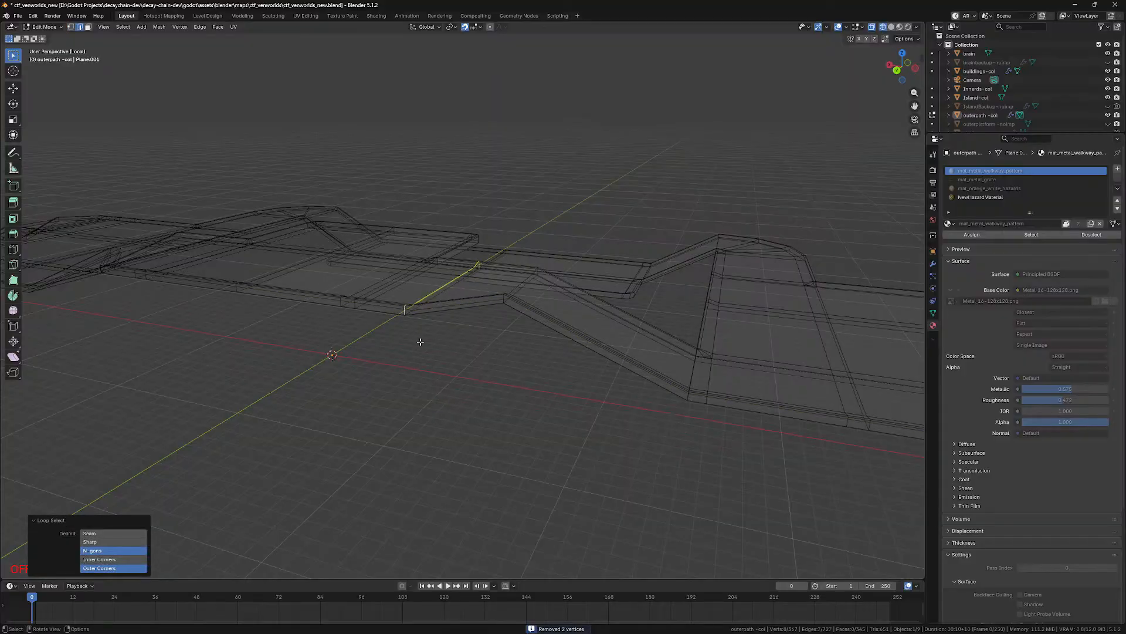
middle_drag(421, 343, 432, 339)
scroll(433, 340, up, 6)
key(1)
key(KP_Decimal)
Step: Try moving a bottom vertex of the upper walkway's outer rim along Z in front view
click(786, 408)
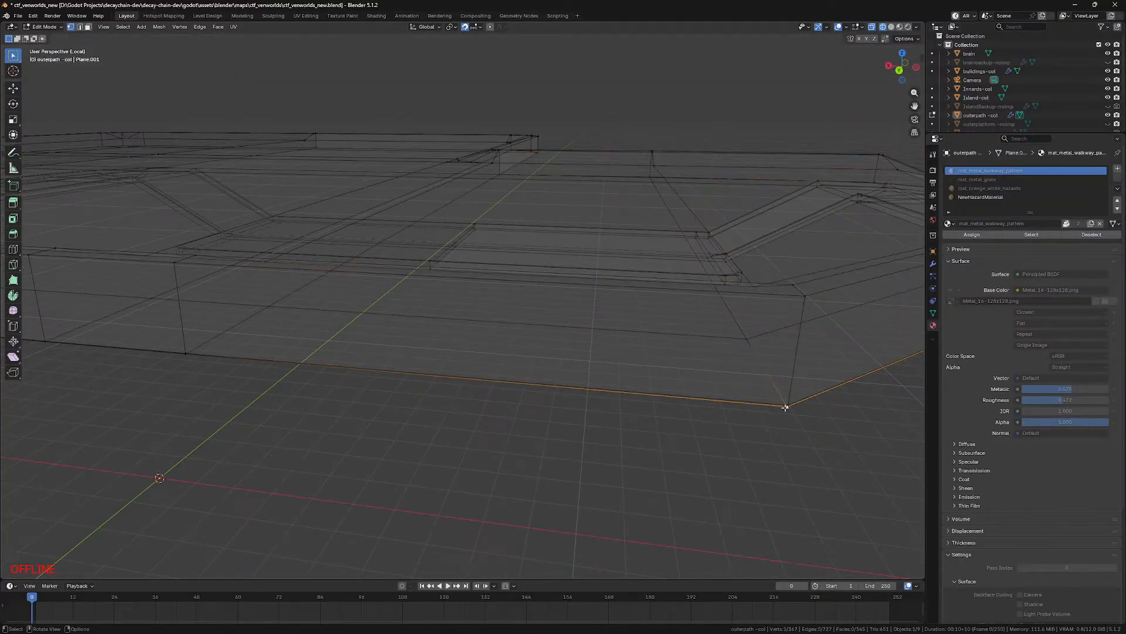
key(KP_1)
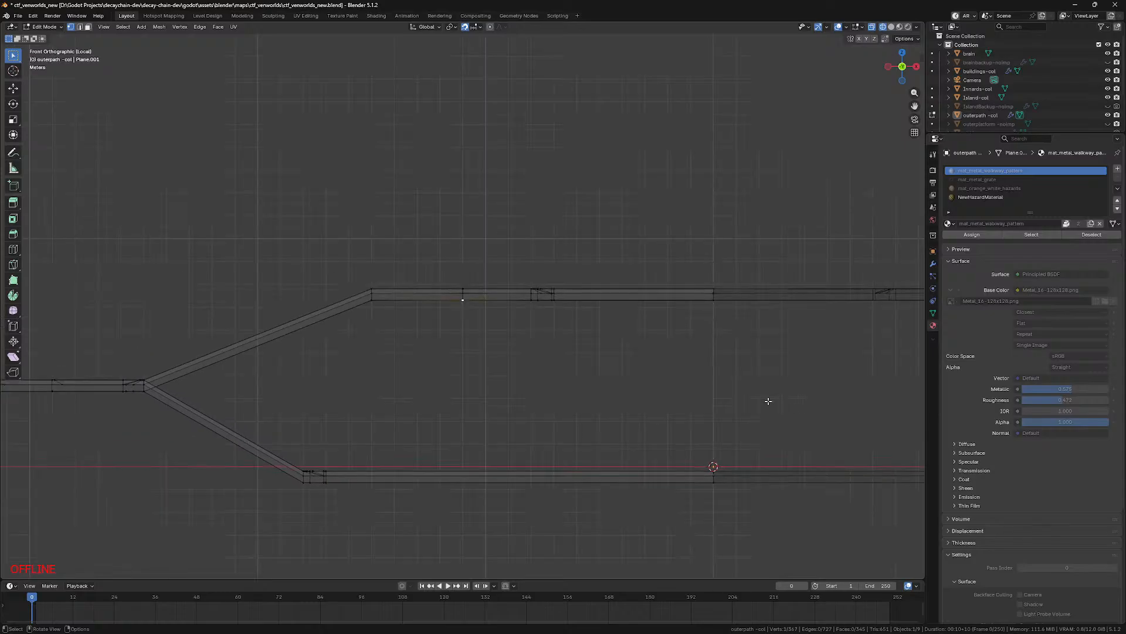
key(KP_Decimal)
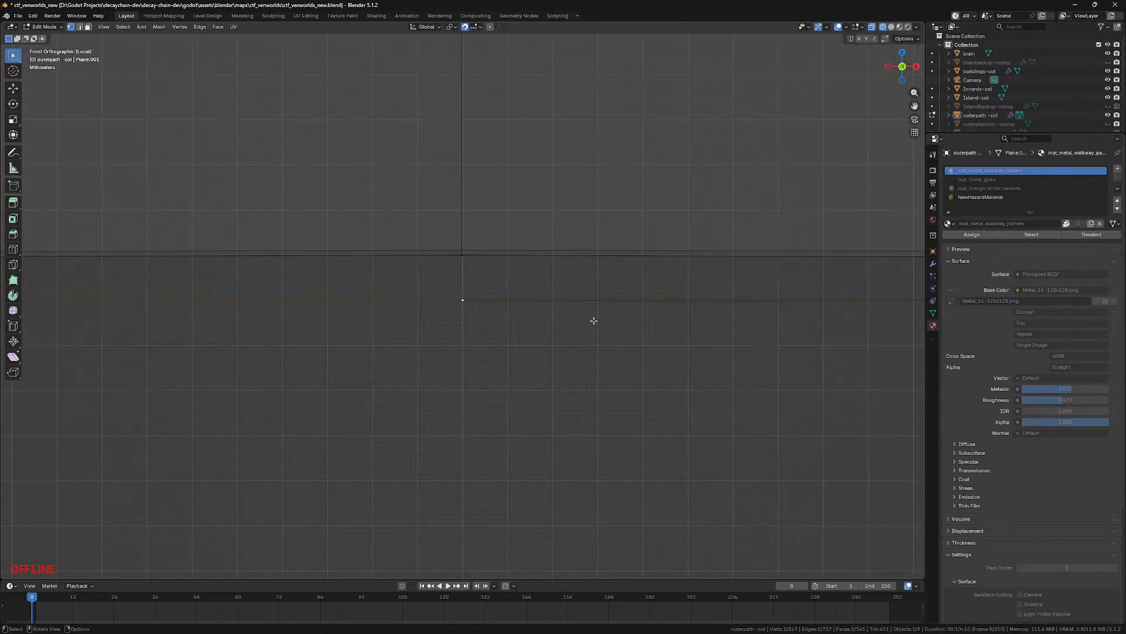
key(g)
key(z)
click(594, 271)
key(ctrl+z)
Step: Align the stray bottom vertices where the slope meets the raised upper walkway in front view
scroll(540, 291, down, 9)
scroll(493, 290, down, 2)
scroll(493, 289, up, 8)
drag(428, 262, 516, 277)
scroll(513, 276, down, 9)
shift+middle_drag(181, 301, 663, 252)
shift+middle_drag(264, 281, 554, 269)
scroll(486, 271, up, 7)
shift+middle_drag(558, 173, 530, 315)
scroll(523, 321, up, 11)
drag(478, 194, 552, 239)
key(g)
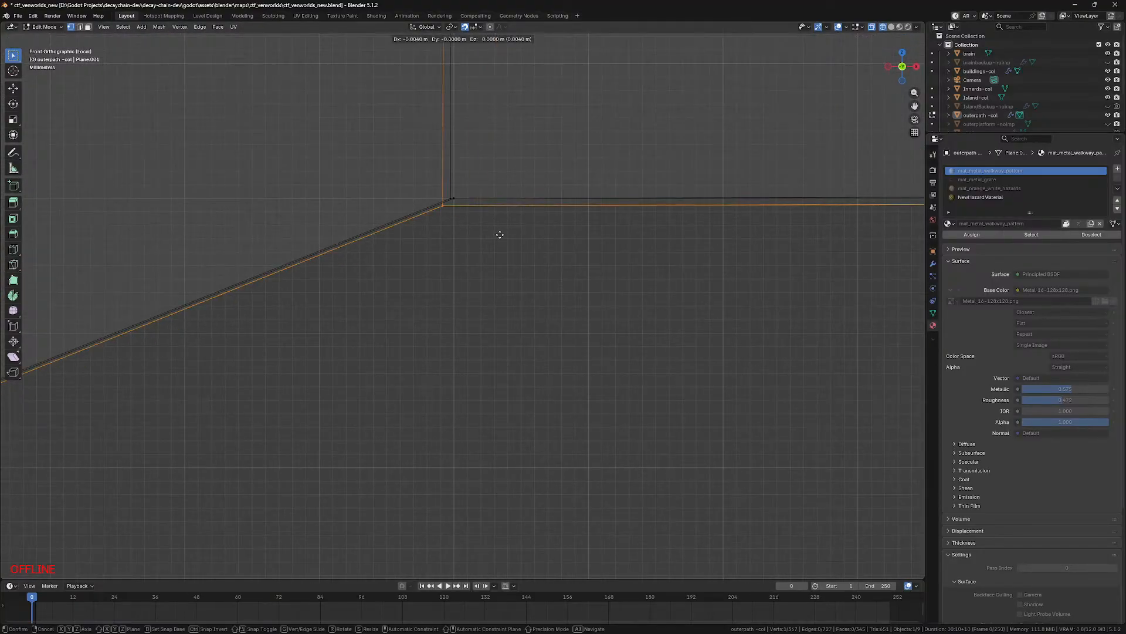
click(464, 194)
key(b)
drag(449, 201, 463, 192)
key(g)
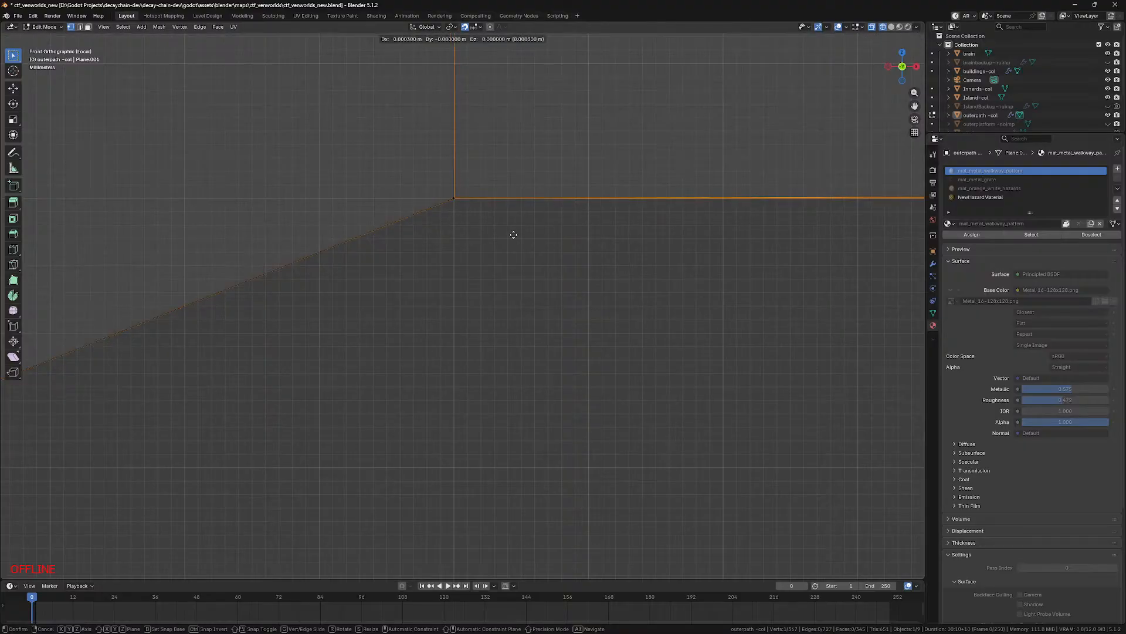
click(506, 234)
Step: Move the selected bottom-edge vertices of the raised upper walkway by 0.01 m in Z
scroll(506, 237, down, 6)
scroll(480, 279, up, 8)
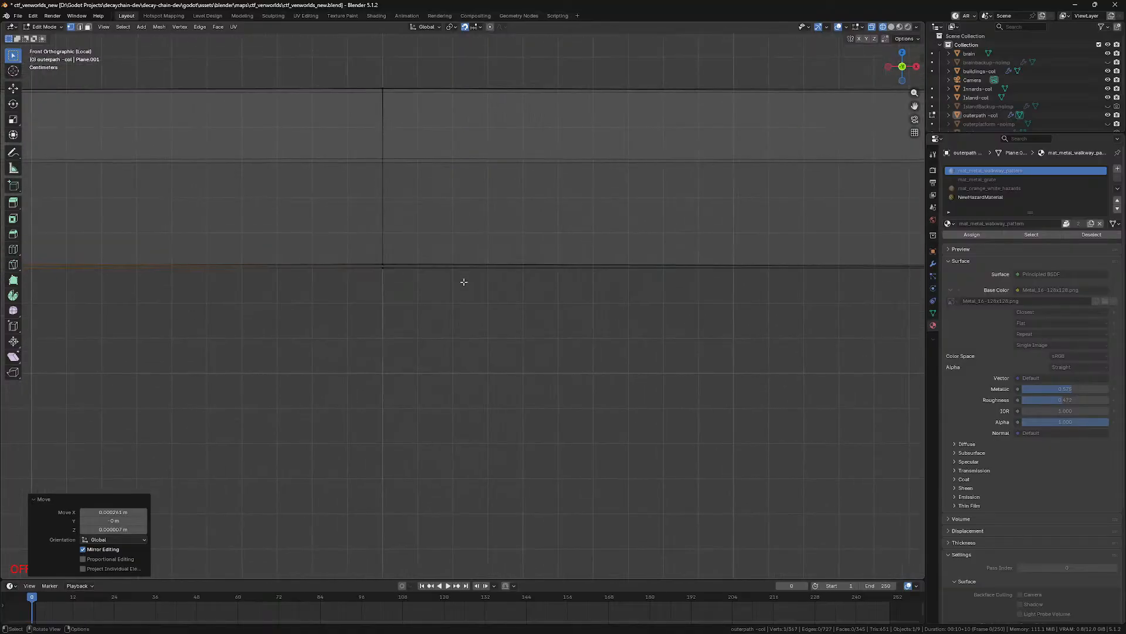
drag(395, 139, 506, 167)
key(g)
click(505, 179)
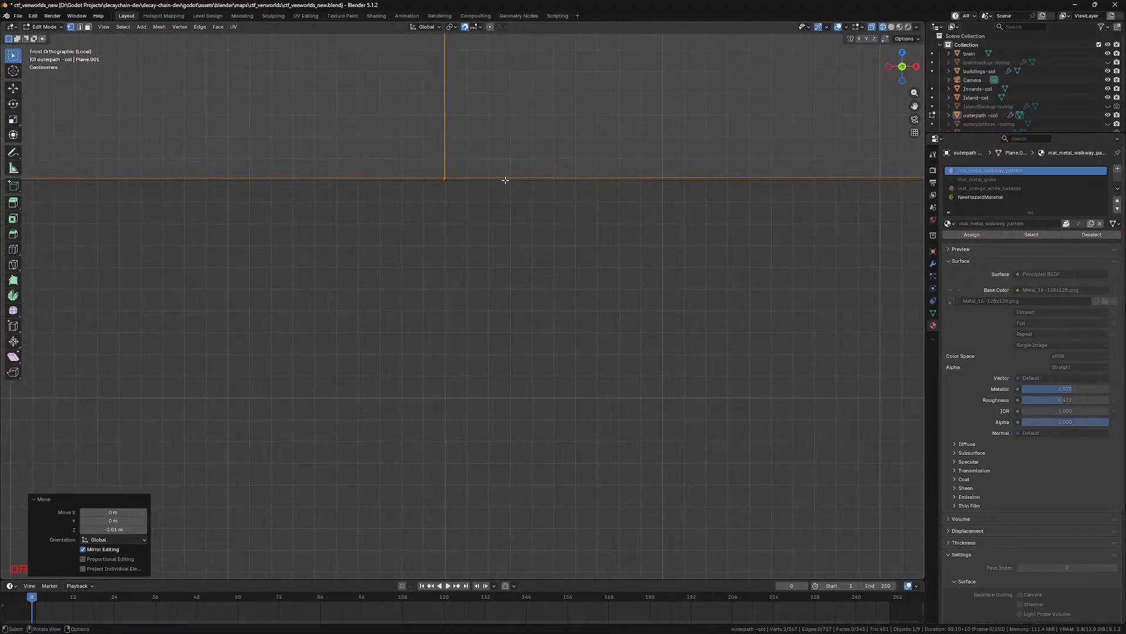
Step: Nudge the nearly coincident bottom-edge vertices into line and snap the selection to the grid
scroll(519, 248, up, 6)
drag(526, 207, 619, 239)
key(g)
click(575, 234)
drag(536, 222, 586, 256)
key(g)
click(598, 246)
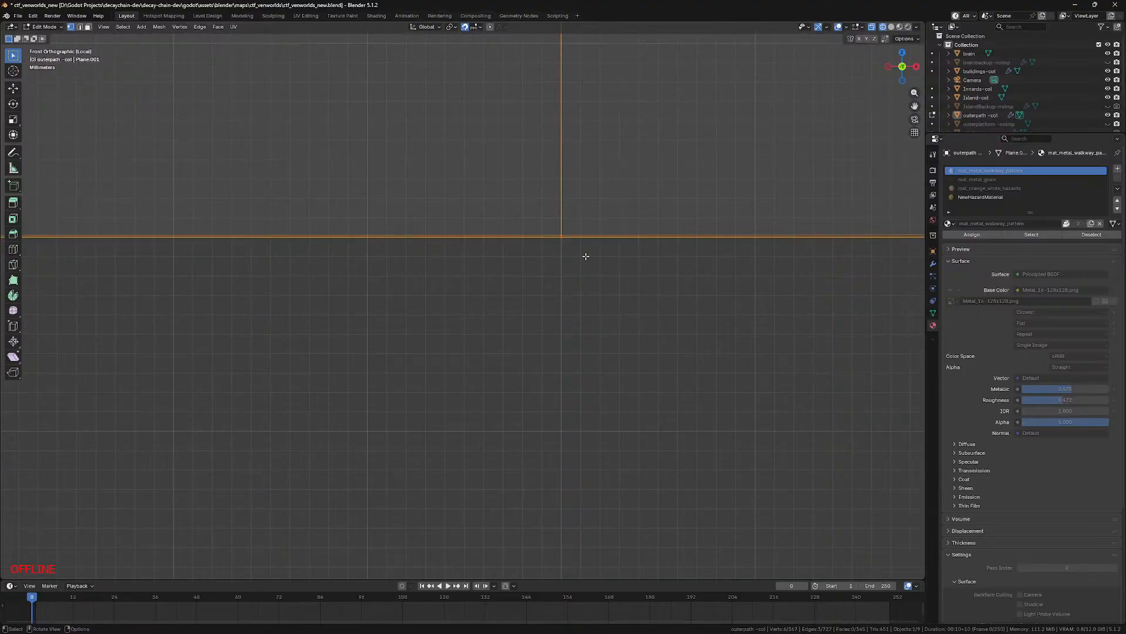
right_click(561, 232)
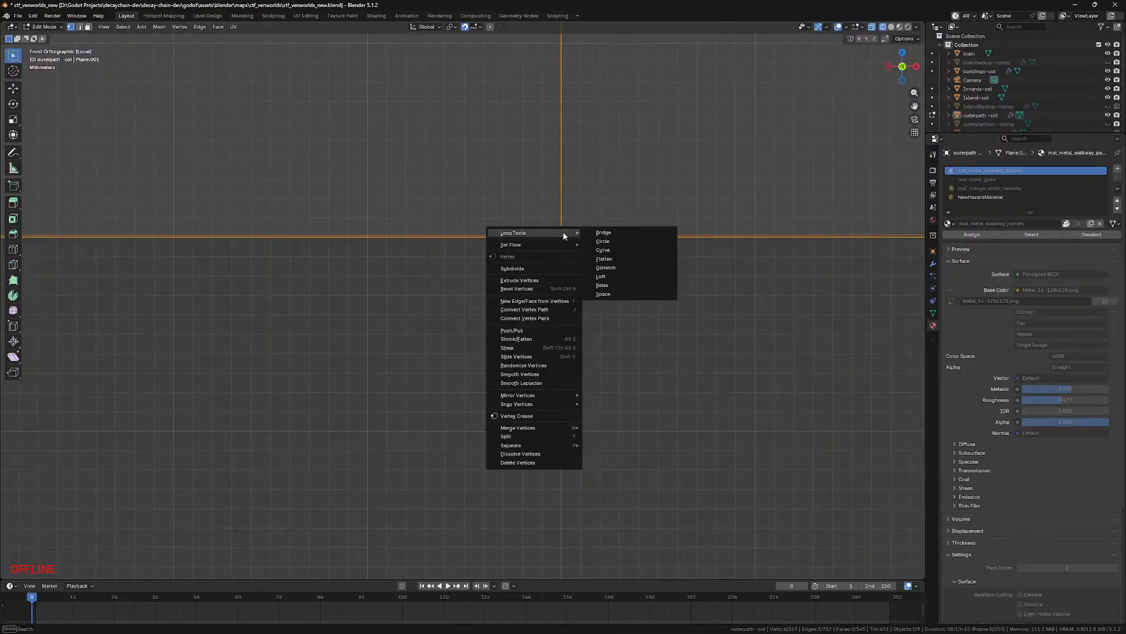
mouse_move(519, 404)
click(613, 402)
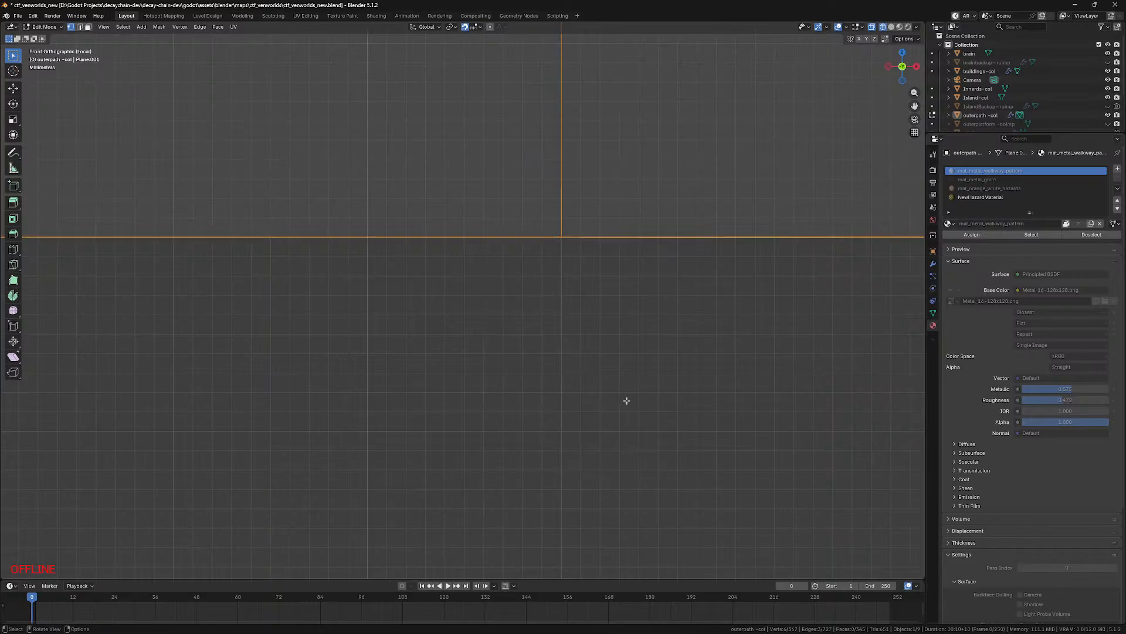
Step: Move the outer corner vertices of the upper walkway's angled edge by -0.006 m in Y in top view
middle_drag(570, 280, 633, 254)
key(KP_7)
scroll(631, 254, up, 5)
scroll(527, 202, down, 8)
mouse_move(752, 300)
shift+middle_down()
mouse_move(483, 312)
mouse_move(817, 264)
shift+middle_up()
scroll(463, 325, up, 9)
shift+middle_drag(373, 299, 586, 304)
scroll(587, 304, up, 5)
shift+middle_drag(436, 295, 646, 319)
scroll(354, 305, up, 2)
shift+middle_drag(354, 304, 591, 332)
shift+middle_drag(188, 301, 649, 305)
scroll(649, 304, up, 2)
drag(473, 196, 570, 259)
key(g)
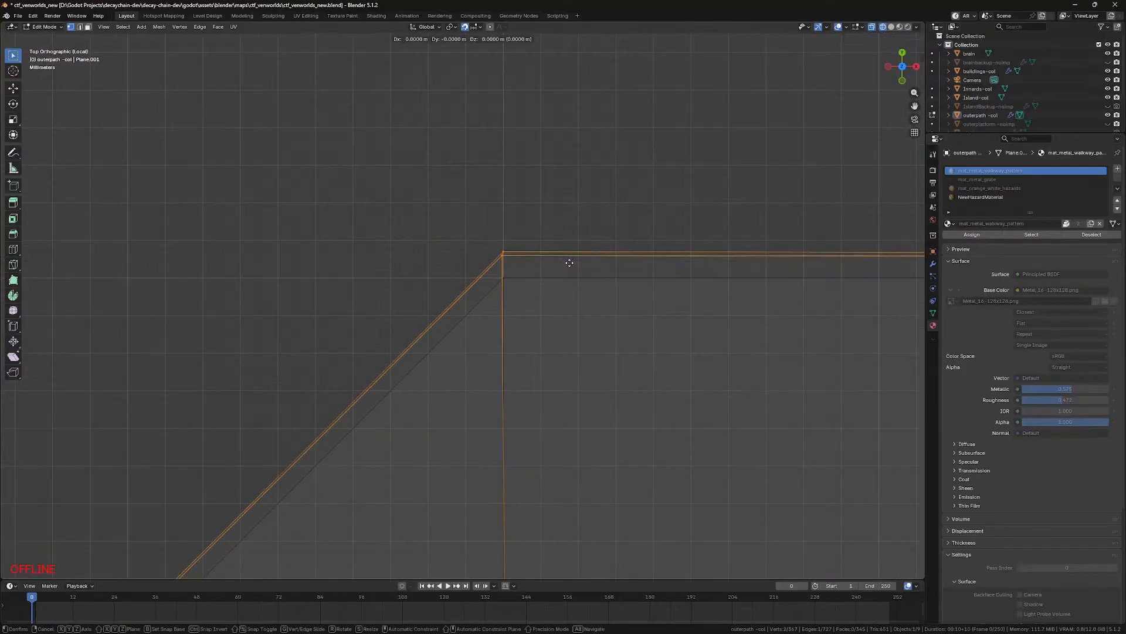
click(507, 279)
key(m)
click(509, 280)
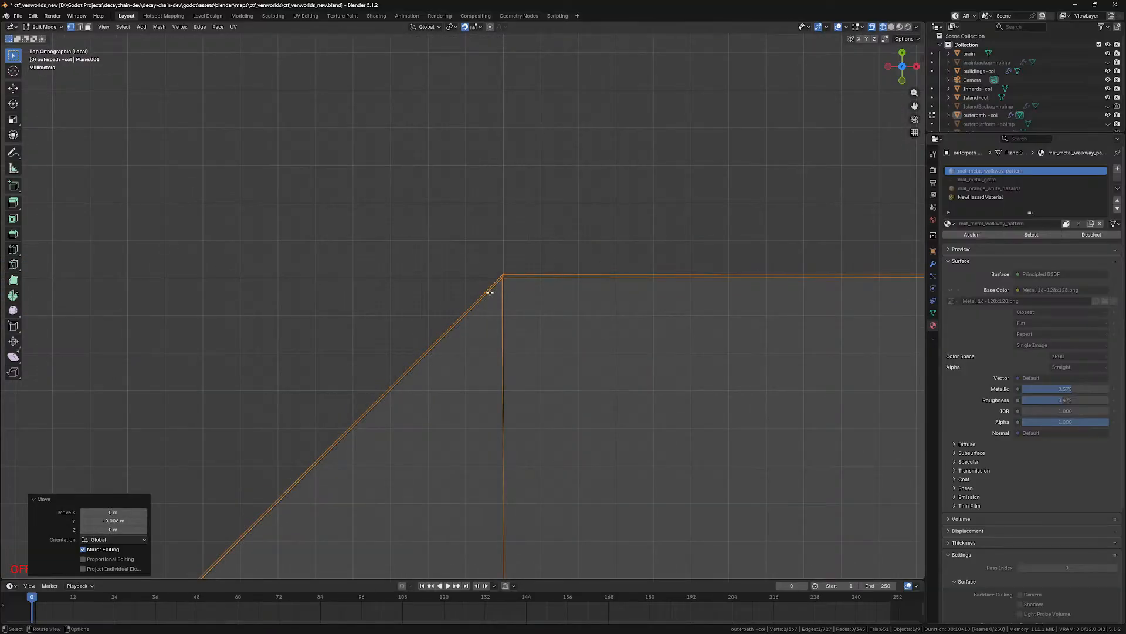
Step: Snap the upper walkway's outer corner vertices to the grid
right_click(496, 280)
click(592, 277)
scroll(575, 299, up, 6)
scroll(623, 273, down, 16)
right_click(480, 304)
mouse_move(480, 304)
click(534, 302)
scroll(534, 300, up, 4)
Step: Select the outer-rim vertices at the next edge column of the upper walkway and snap them to the grid
scroll(534, 301, down, 18)
shift+middle_drag(751, 322, 151, 322)
scroll(542, 295, up, 7)
drag(626, 273, 710, 317)
shift+middle_drag(670, 306, 429, 293)
scroll(534, 313, down, 4)
right_click(512, 301)
mouse_move(512, 301)
click(581, 304)
Step: Snap the adjoining column of outer-rim vertices to the grid in top view
key(KP_7)
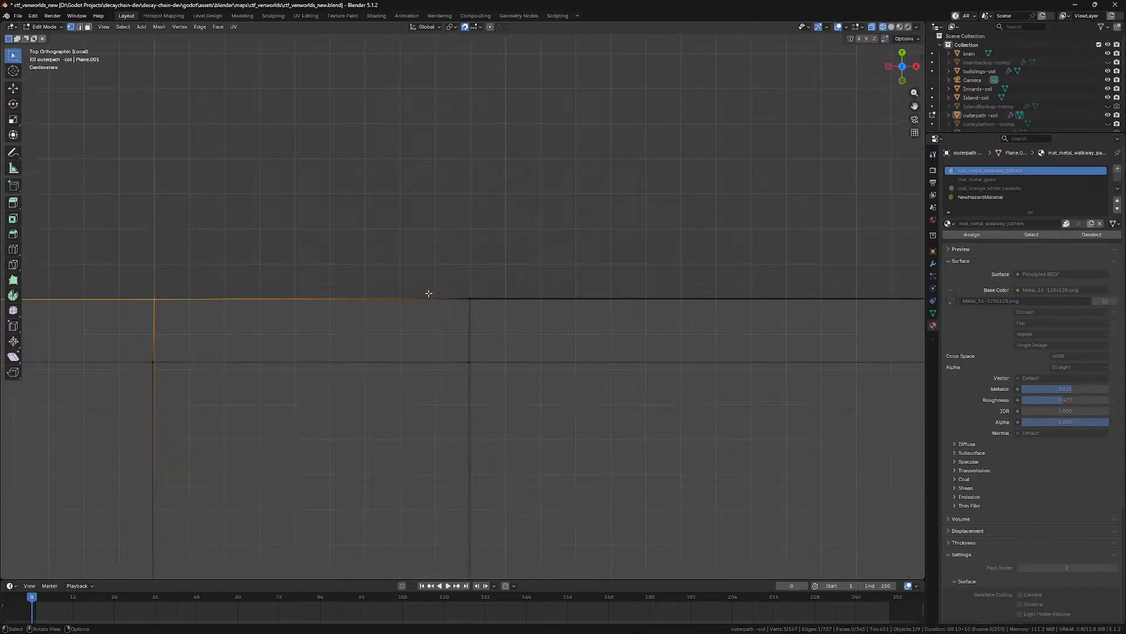
right_click(430, 301)
mouse_move(430, 301)
click(498, 301)
Step: Level the neighbouring bottom-edge vertex of the walkway rim along Z in front view
middle_drag(498, 301, 505, 230)
key(KP_1)
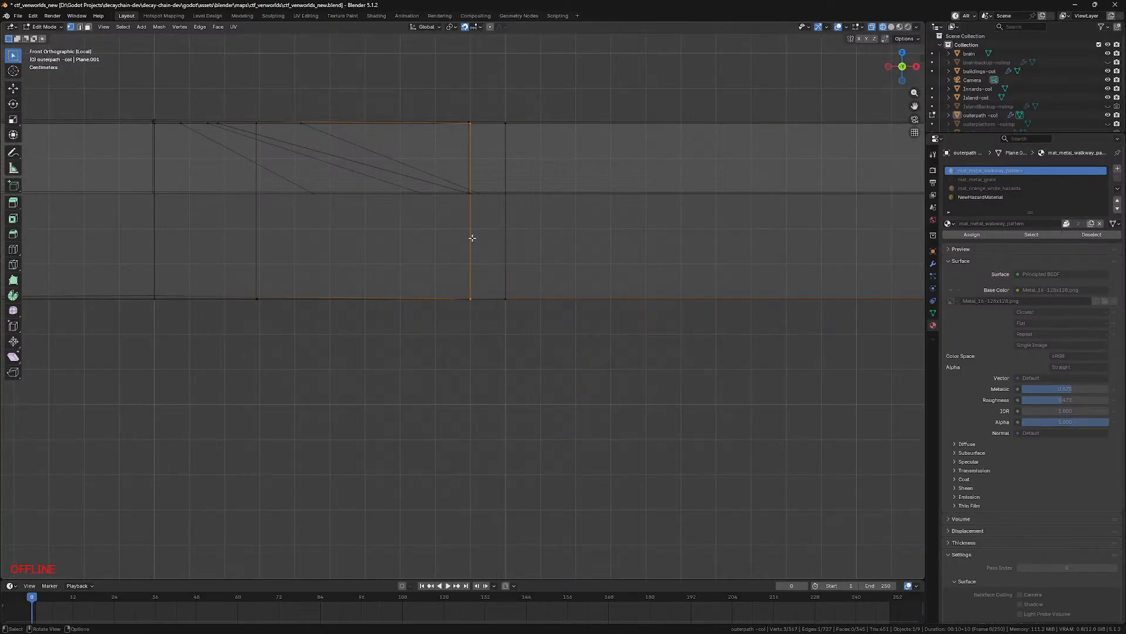
shift+middle_drag(187, 298, 473, 314)
scroll(472, 315, up, 5)
click(404, 316)
key(g)
key(z)
click(464, 311)
Step: Snap the adjacent bottom rim vertex to the grid and check the walkway edge in solid shading
click(660, 338)
right_click(659, 337)
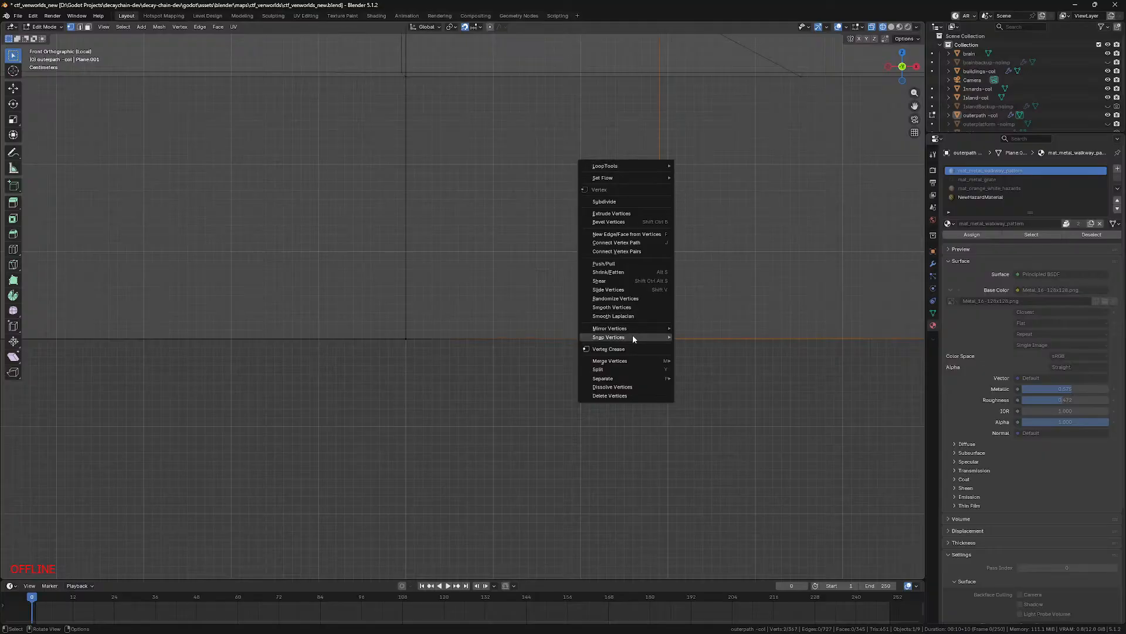
mouse_move(636, 330)
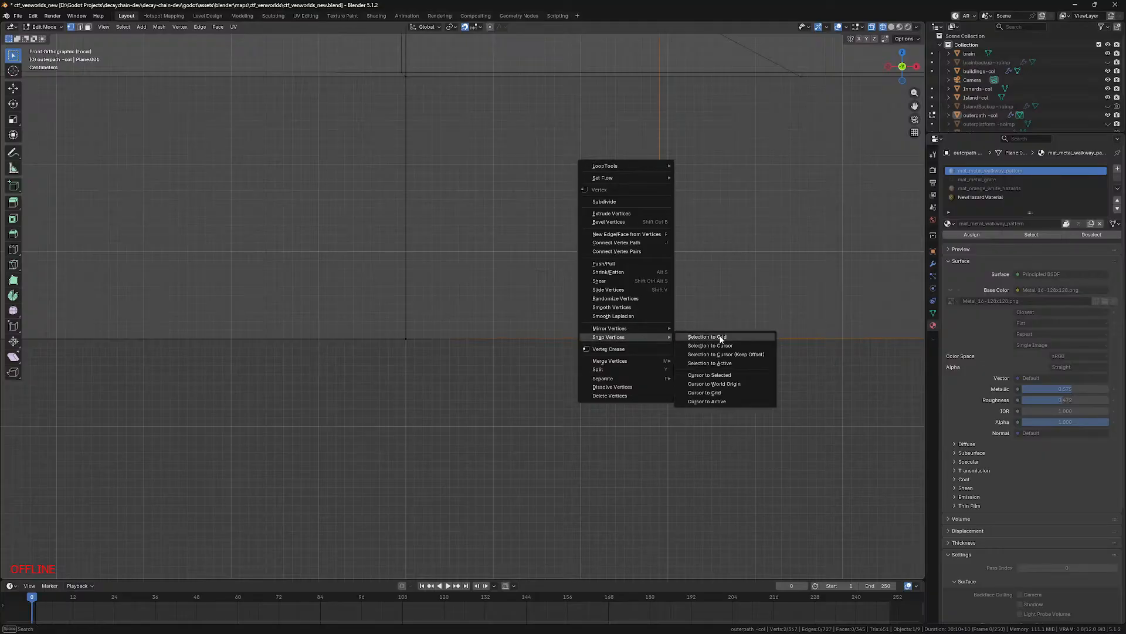
click(702, 339)
shift+middle_drag(580, 338, 476, 339)
shift+middle_drag(396, 224, 460, 311)
scroll(445, 297, down, 4)
key(z)
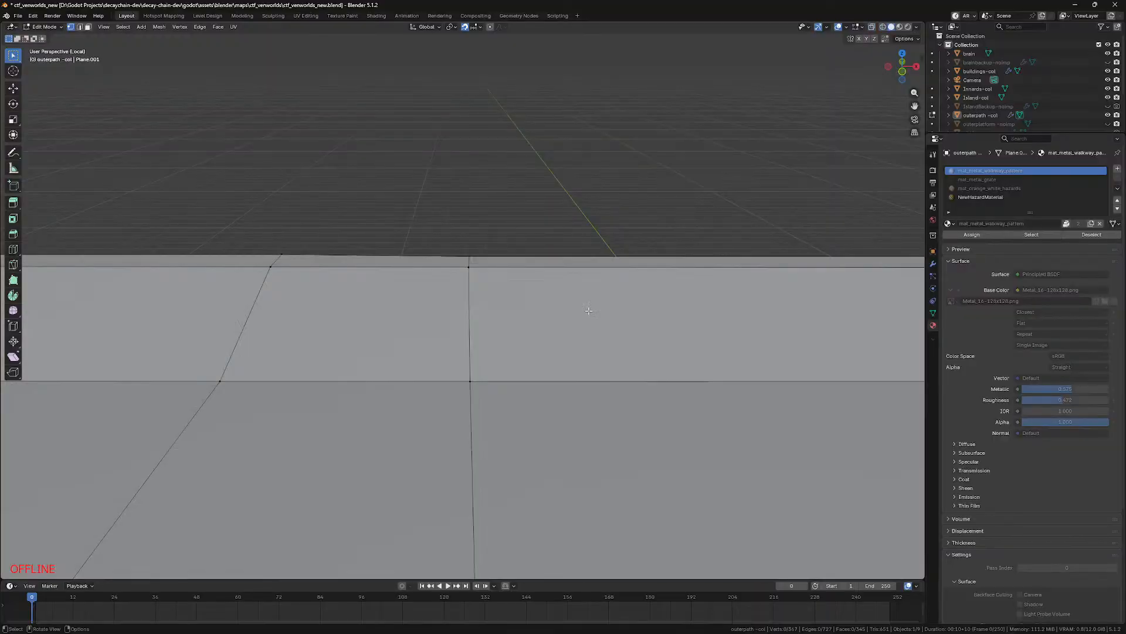
Step: Box-select the rim vertices of the edge column in front-view wireframe and snap them to the grid
key(KP_1)
key(z)
drag(262, 238, 428, 271)
right_click(331, 260)
mouse_move(331, 260)
middle_drag(431, 194, 440, 216)
key(KP_7)
Step: Snap the vertices of the same rim column to the grid in top view
click(423, 270)
shift+middle_drag(285, 315, 609, 217)
scroll(611, 220, up, 6)
shift+middle_drag(628, 276, 555, 365)
drag(491, 340, 526, 347)
right_click(527, 347)
mouse_move(527, 347)
click(602, 342)
Step: Snap the next vertex below on the walkway rim to the grid
scroll(638, 340, down, 8)
shift+middle_drag(531, 419, 537, 298)
scroll(509, 263, up, 4)
click(509, 280)
right_click(520, 288)
mouse_move(520, 288)
click(565, 290)
Step: Move the adjacent misaligned rim vertex slightly along X to line it up with its column
scroll(509, 275, up, 4)
click(546, 259)
key(g)
key(x)
click(559, 283)
Step: Select the vertex where the vertical edge column meets the rim's inner line and snap it to the grid
scroll(559, 400, down, 5)
shift+middle_drag(559, 416, 516, 190)
scroll(494, 317, down, 4)
shift+middle_drag(478, 320, 486, 143)
scroll(486, 302, down, 5)
shift+middle_drag(478, 345, 492, 158)
scroll(499, 259, up, 6)
scroll(582, 318, up, 4)
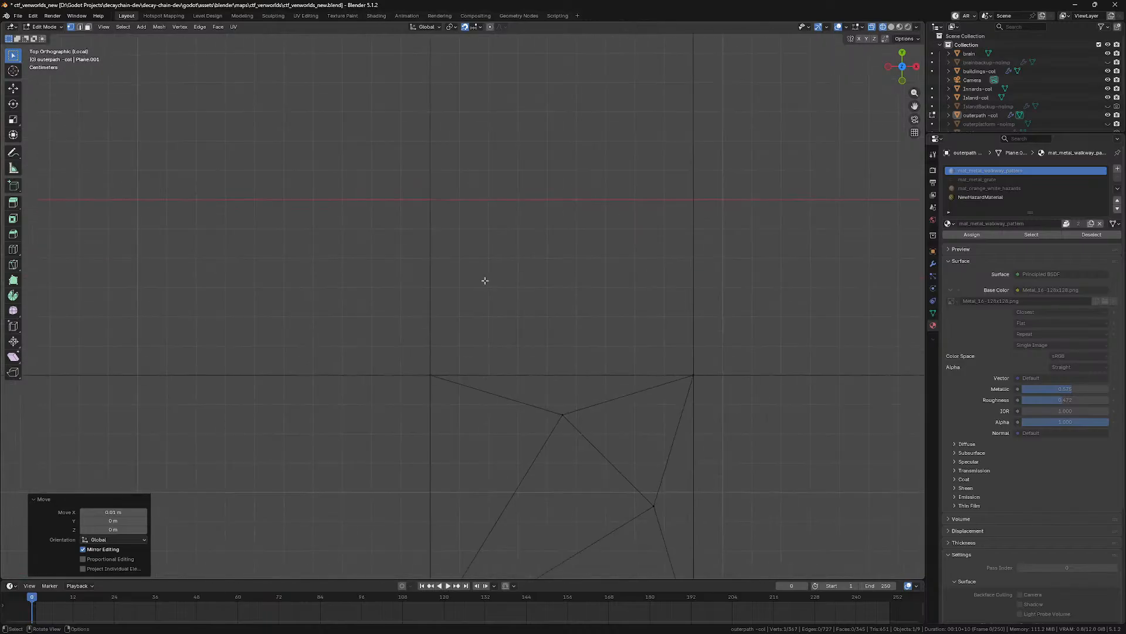
scroll(492, 251, down, 3)
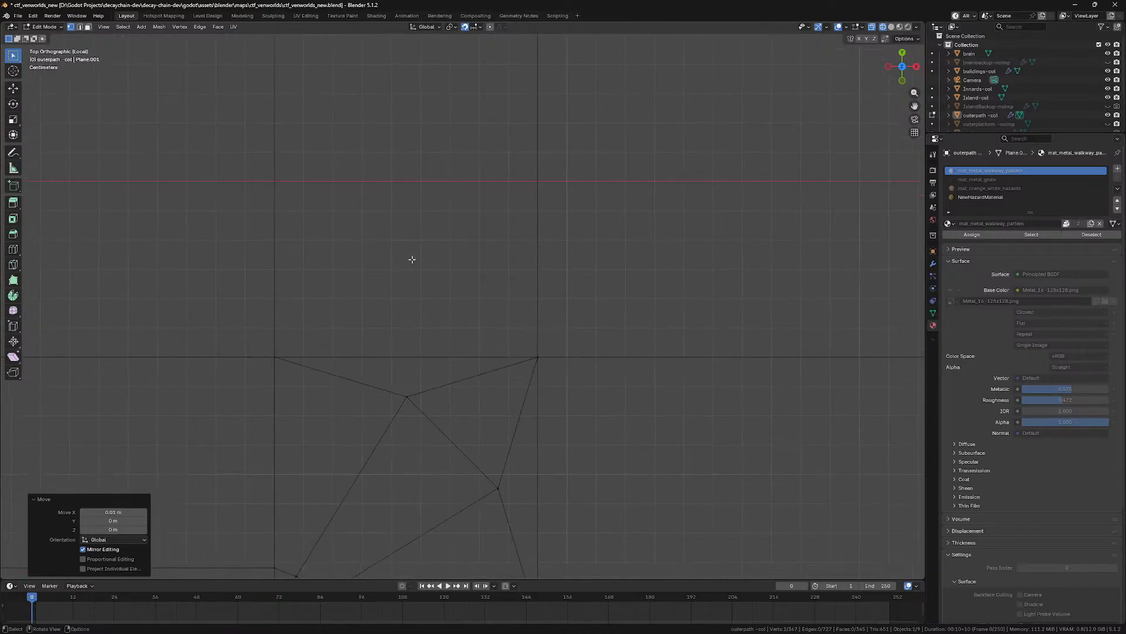
shift+middle_drag(462, 185, 457, 389)
scroll(458, 389, up, 3)
click(493, 332)
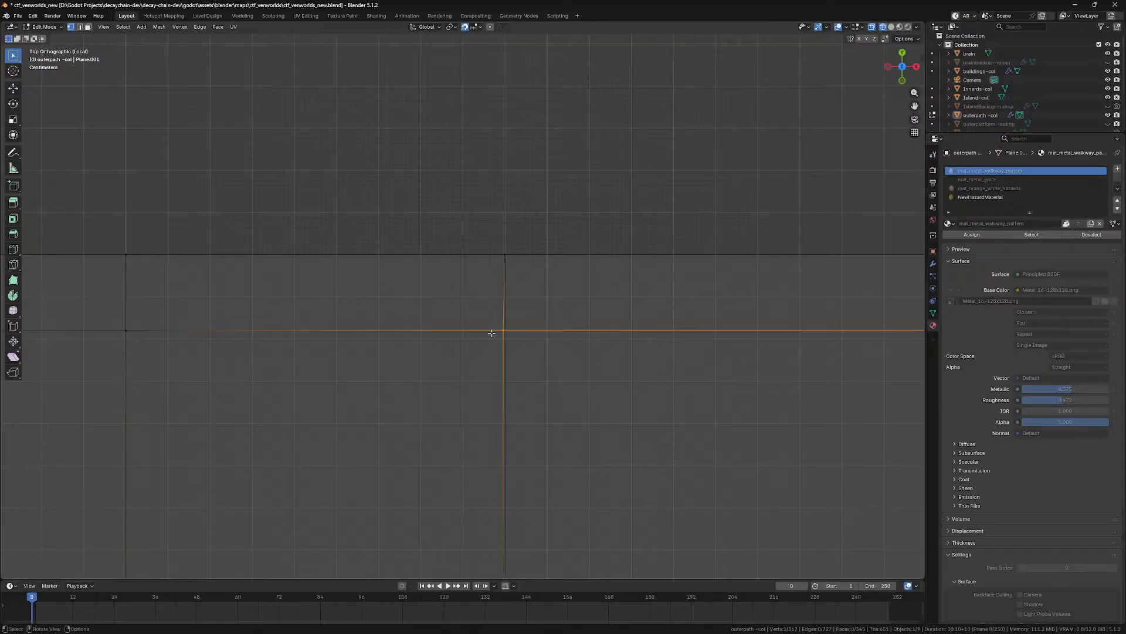
key(m)
key(Escape)
right_click(495, 334)
mouse_move(498, 335)
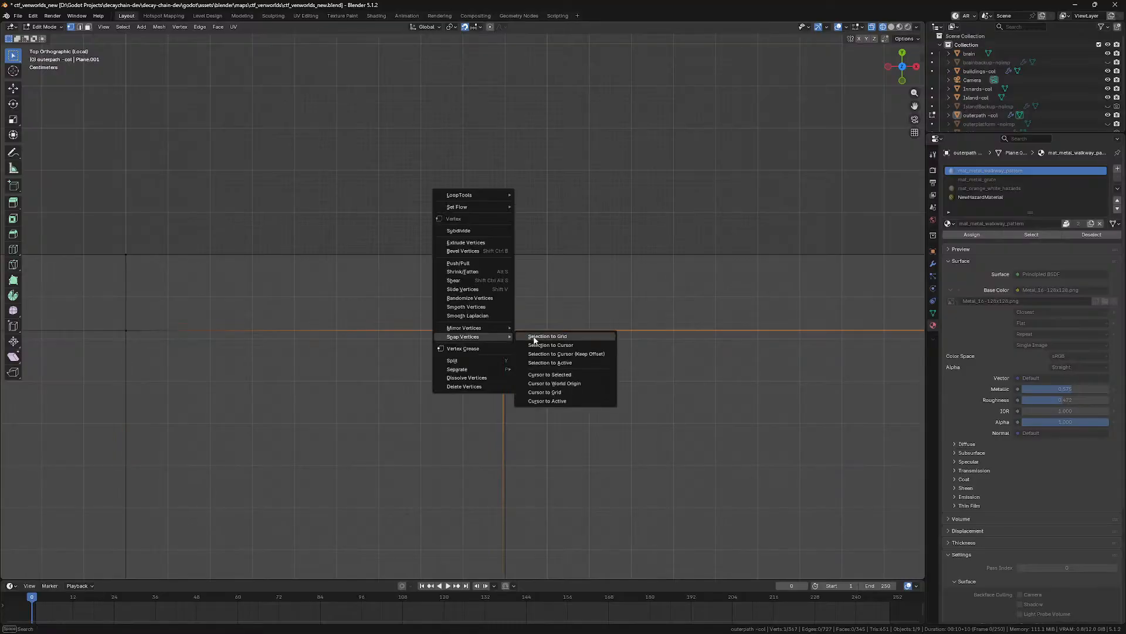
click(538, 370)
Step: Snap the next vertex further down the same edge column to the grid
shift+middle_drag(538, 370, 485, 288)
scroll(485, 288, down, 4)
shift+middle_drag(480, 375, 464, 332)
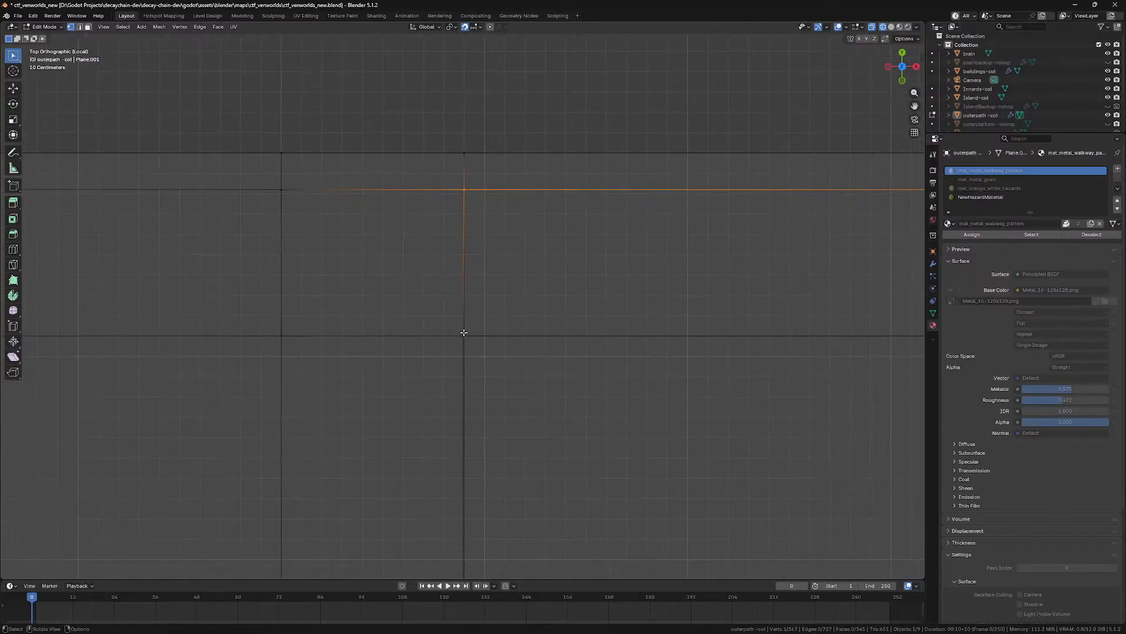
click(459, 333)
key(m)
key(Escape)
right_click(463, 334)
mouse_move(467, 335)
click(520, 334)
Step: Follow the edge column down to the corner joint near the X axis and examine its alignment in top view
shift+middle_drag(483, 478, 529, 408)
scroll(509, 310, down, 8)
shift+middle_drag(509, 310, 506, 215)
scroll(506, 215, up, 6)
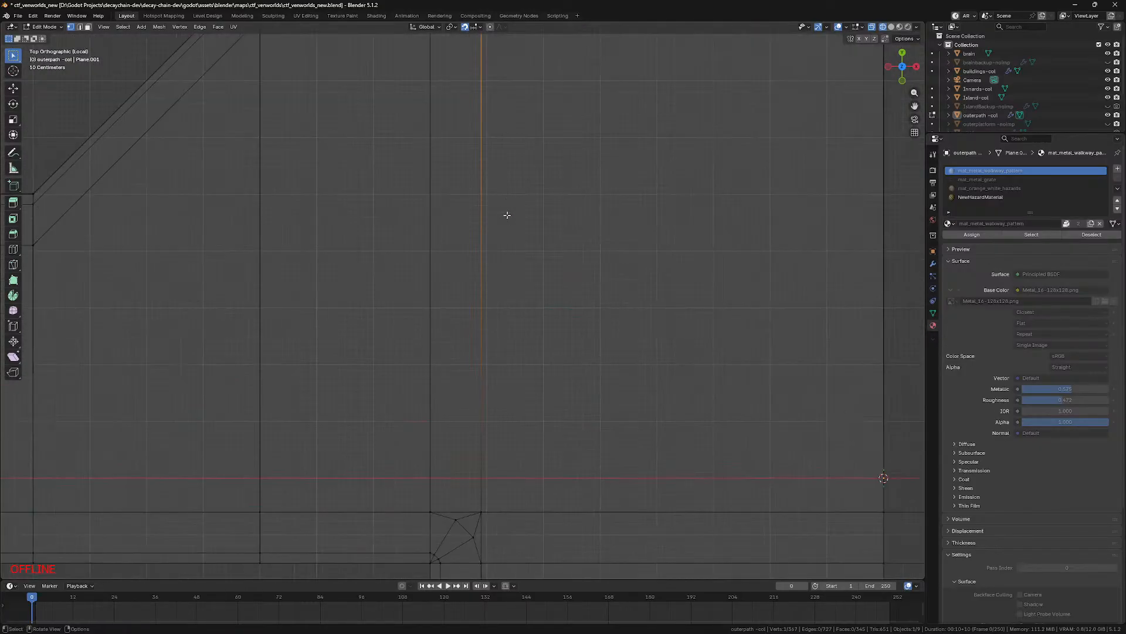
shift+middle_drag(525, 337, 485, 239)
scroll(538, 153, up, 6)
scroll(496, 249, up, 4)
click(572, 413)
scroll(557, 391, down, 5)
shift+middle_drag(549, 377, 526, 182)
key(alt+a)
scroll(488, 329, down, 6)
middle_drag(489, 355, 473, 162)
key(KP_7)
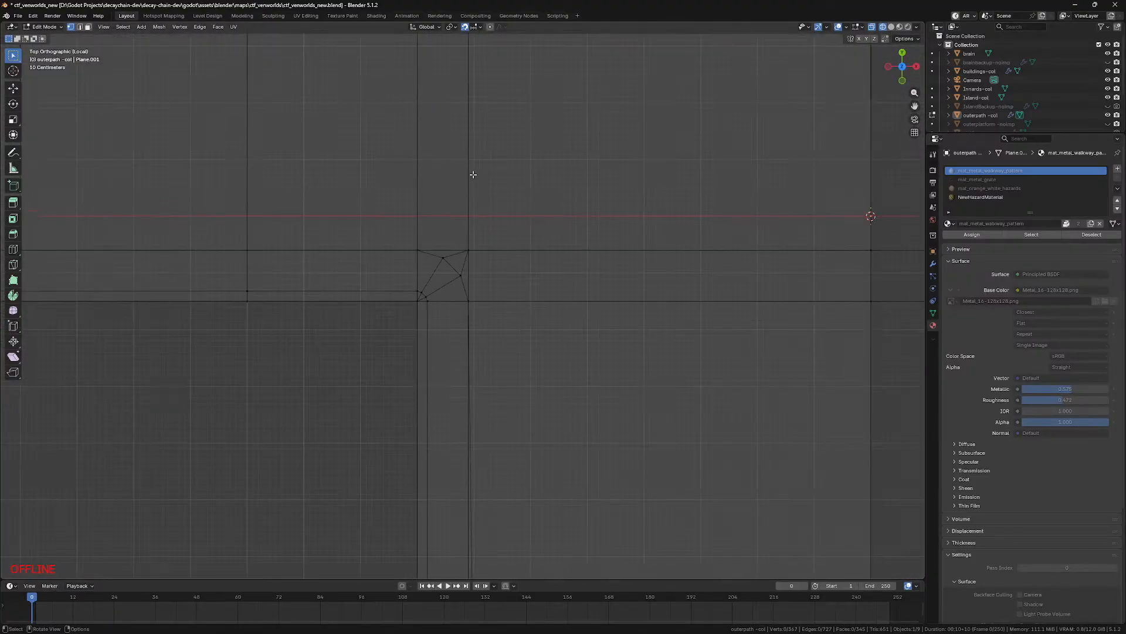
Step: Move the stray inner vertex at the centre platform's lower corner onto the neighbouring corner vertex
scroll(546, 253, down, 3)
shift+middle_drag(538, 338, 528, 119)
scroll(517, 253, up, 8)
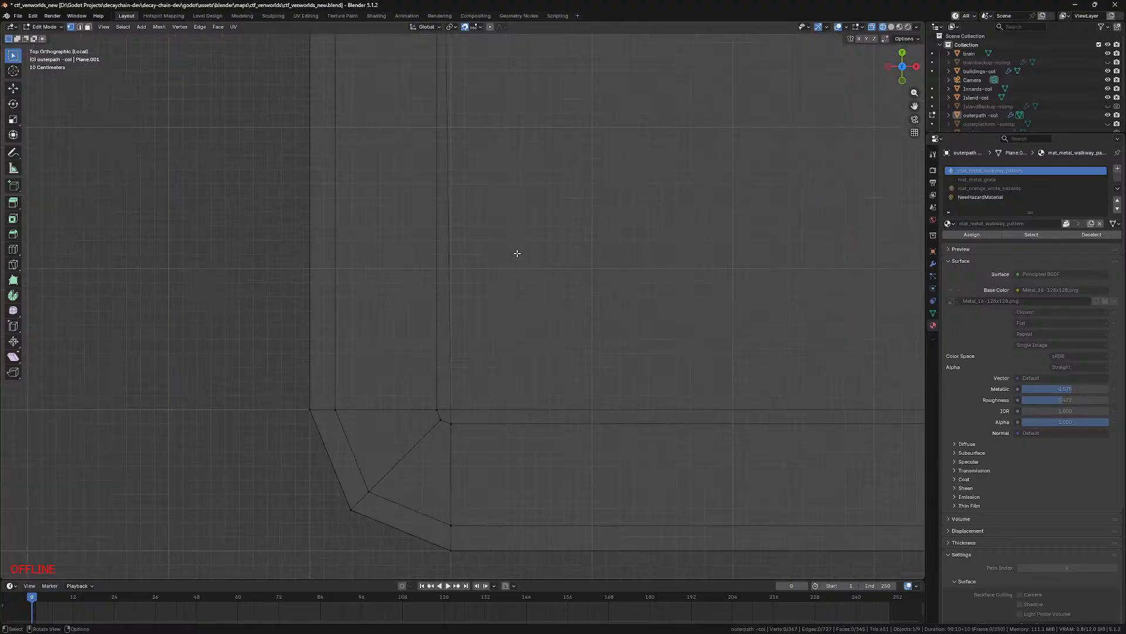
click(447, 405)
shift+middle_drag(493, 398, 503, 304)
scroll(500, 334, up, 3)
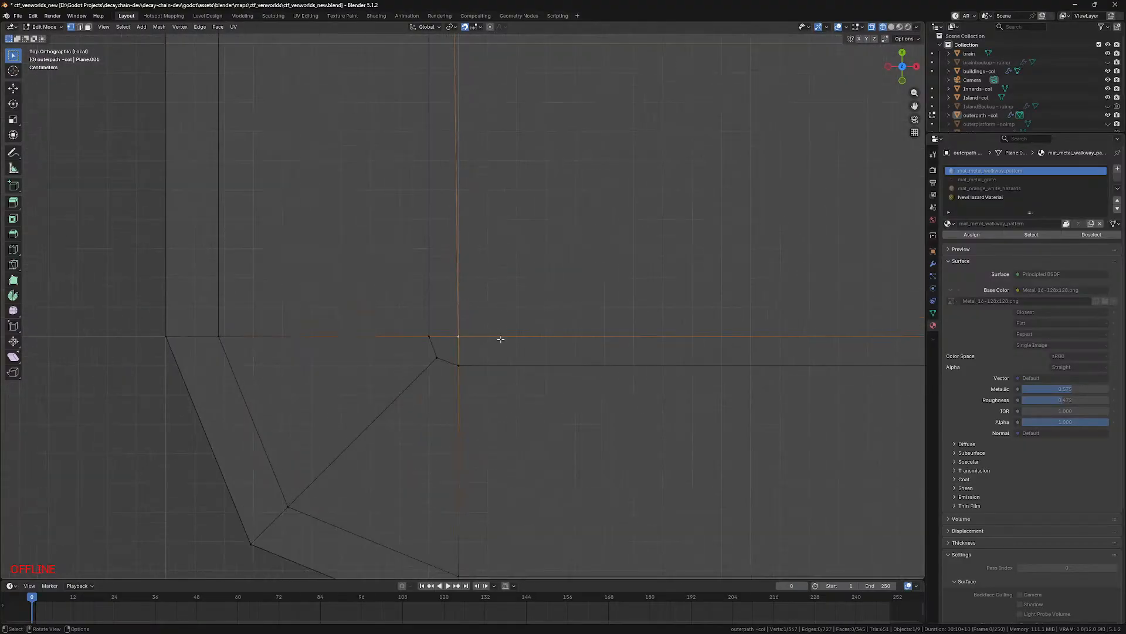
key(g)
click(501, 340)
middle_drag(501, 341, 509, 297)
key(KP_7)
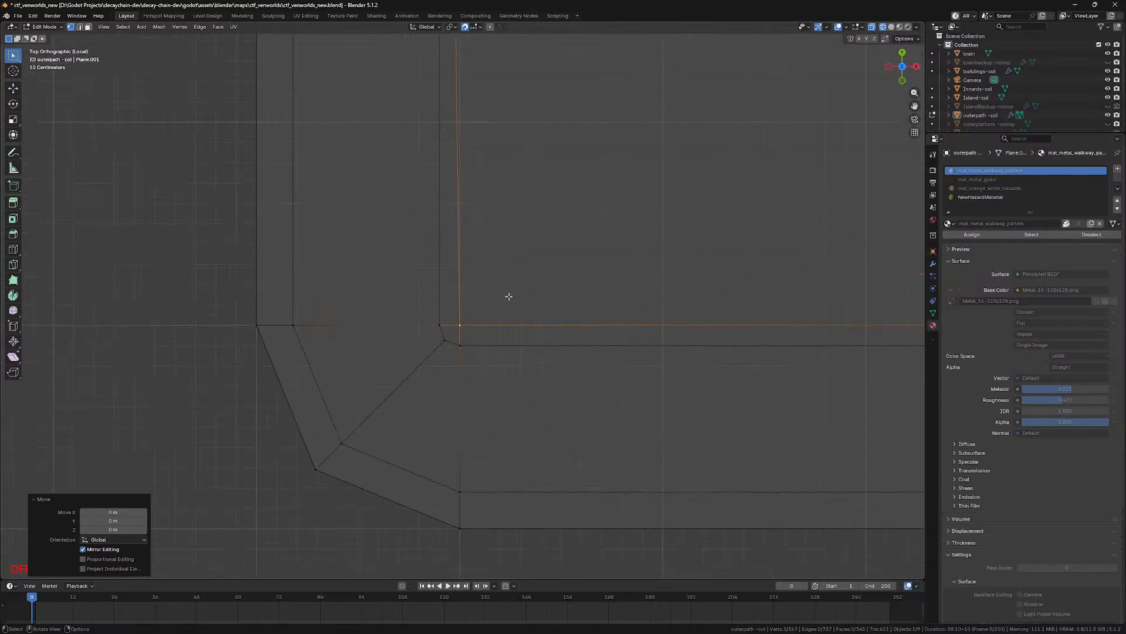
key(g)
click(490, 296)
key(shift+z)
key(shift+z)
click(655, 331)
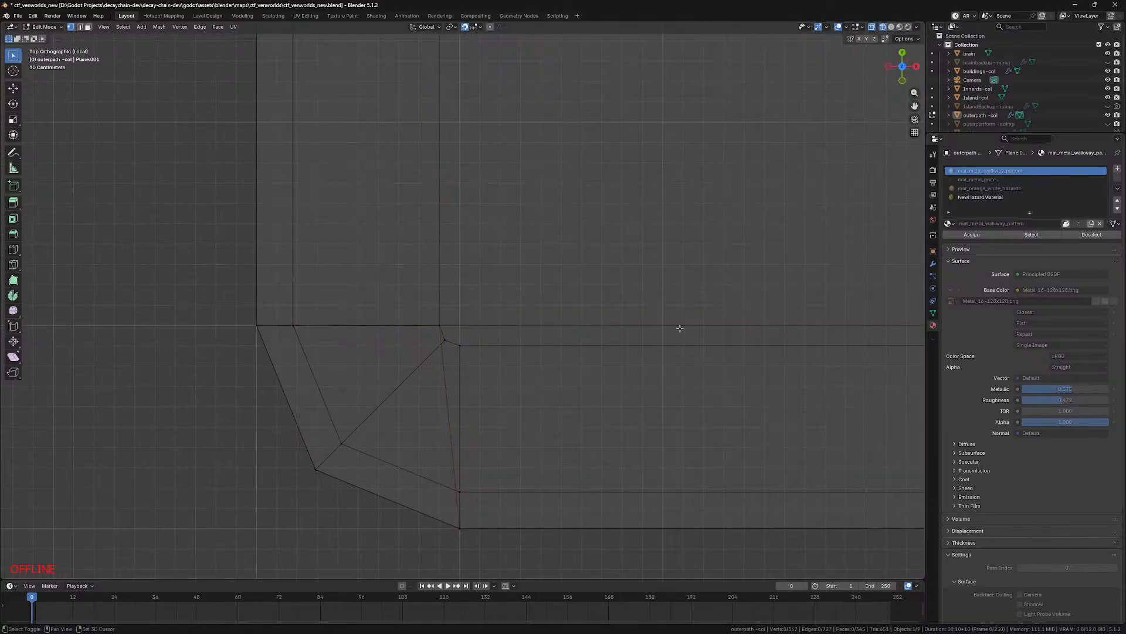
Step: Try to snap the row of vertices across the platform's lower corner to the grid, undoing the attempt
shift+middle_drag(650, 326, 633, 335)
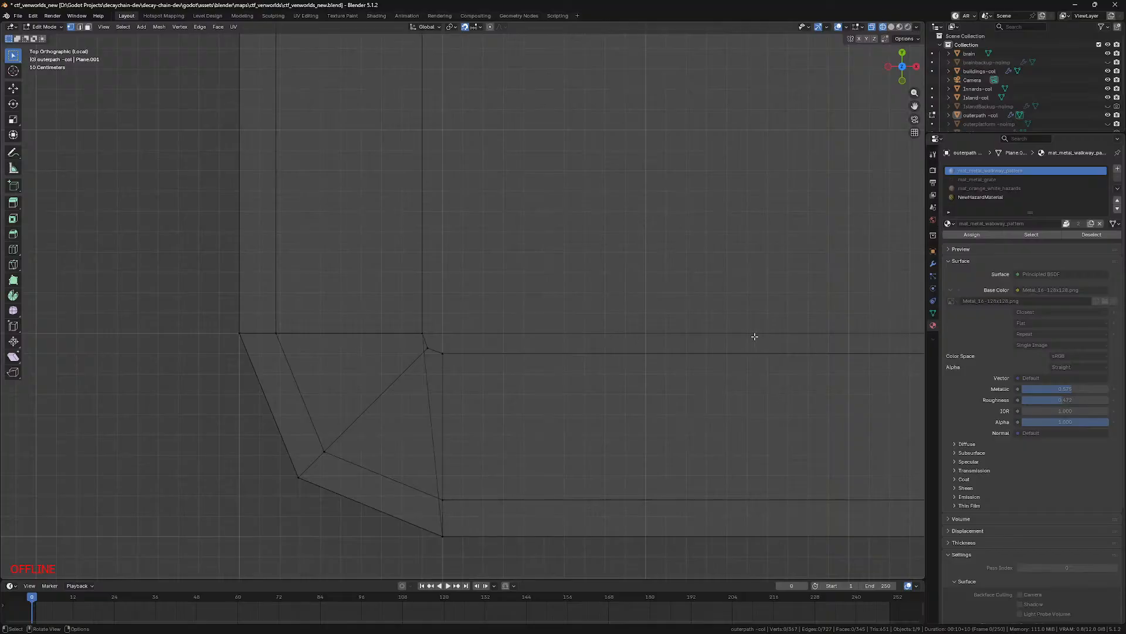
scroll(675, 363, down, 4)
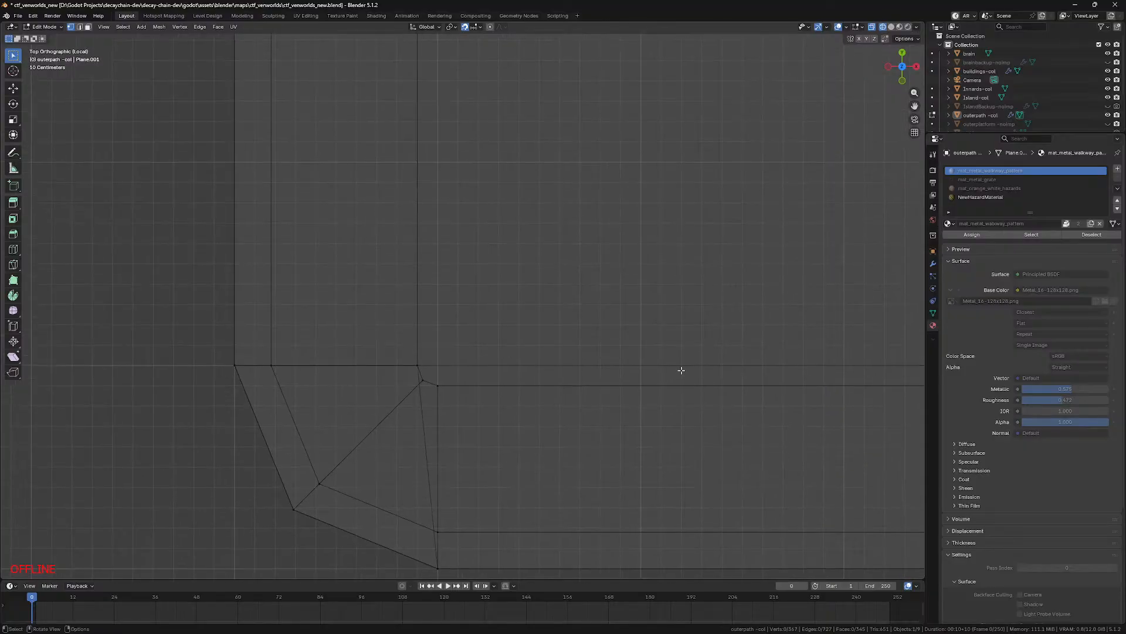
scroll(529, 352, up, 5)
drag(153, 358, 539, 390)
right_click(361, 378)
mouse_move(361, 377)
click(408, 379)
shift+middle_drag(458, 412, 468, 393)
key(ctrl+z)
key(ctrl+z)
scroll(545, 314, down, 5)
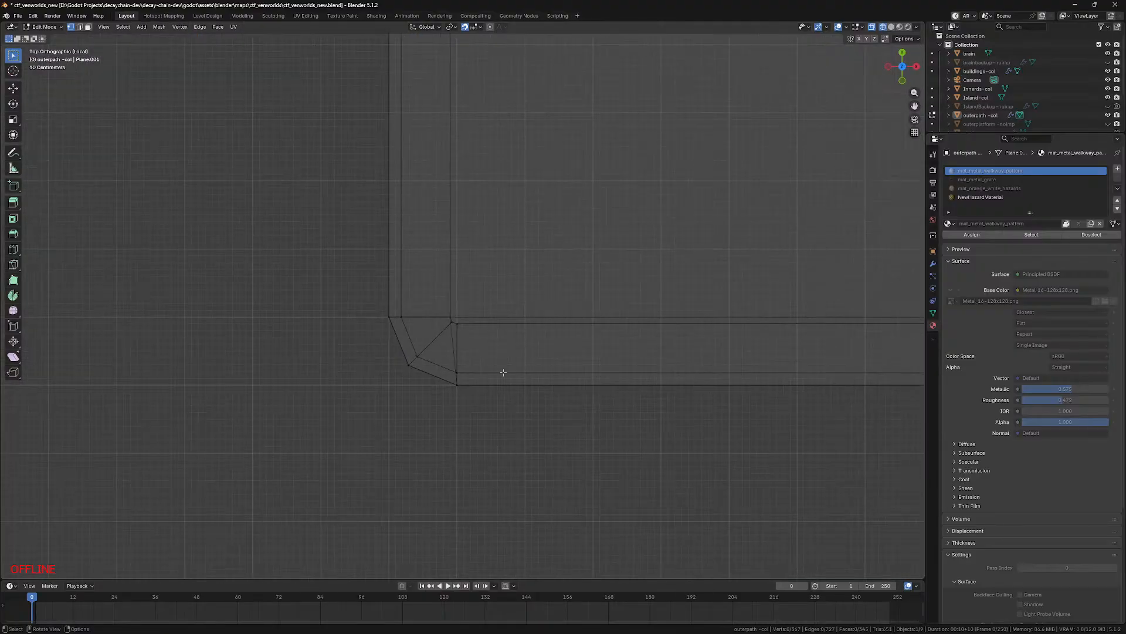
click(208, 623)
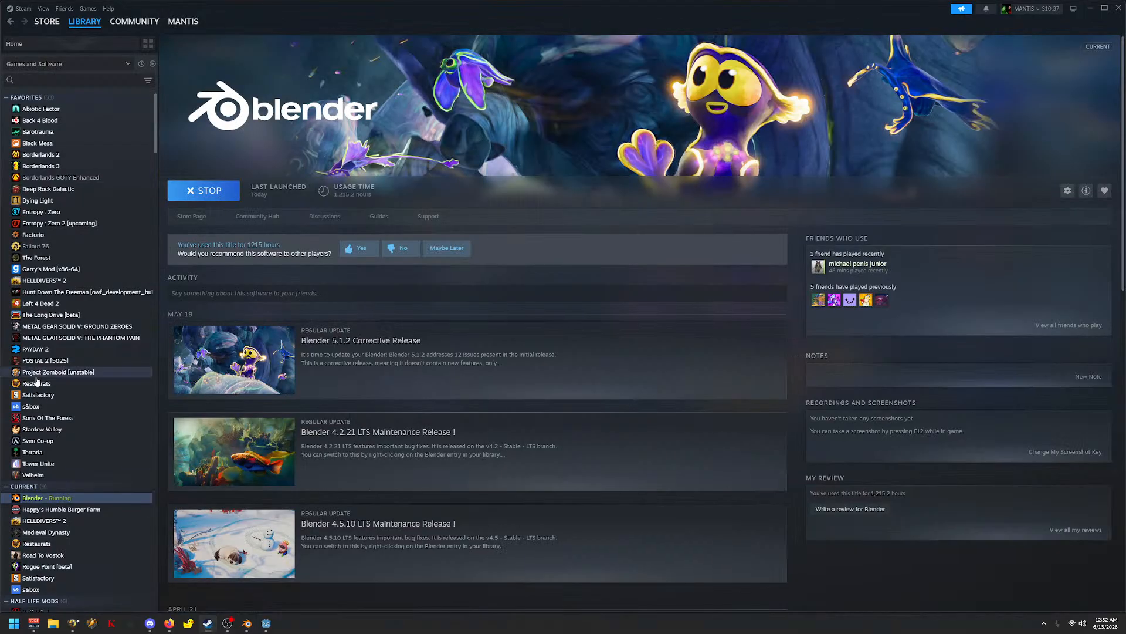
key(alt+Tab)
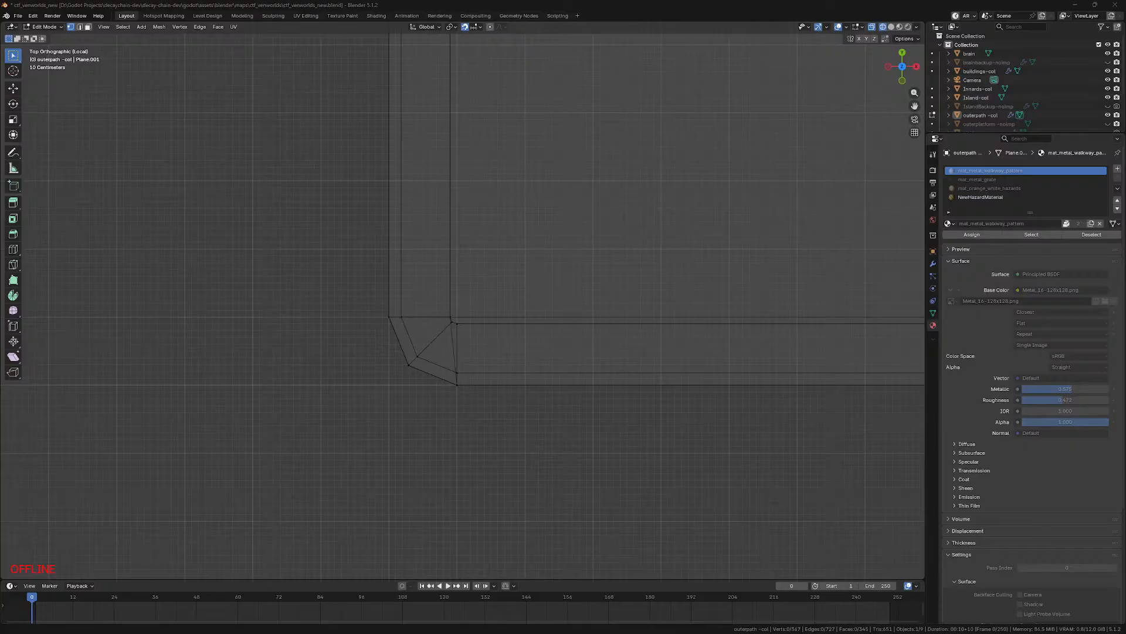
click(121, 372)
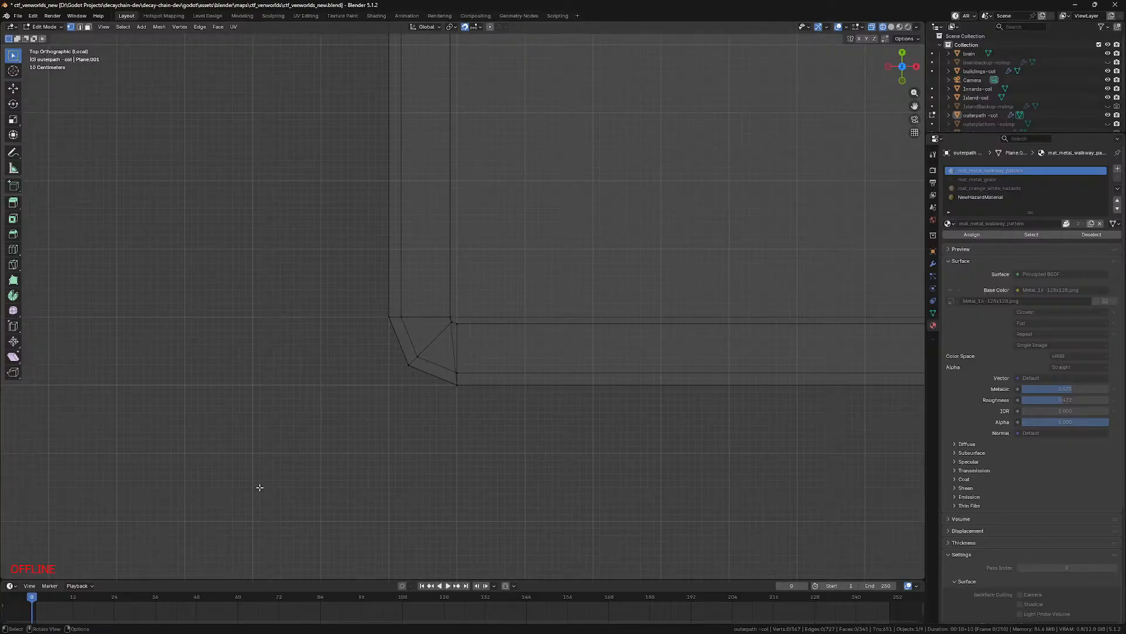
Step: Examine the centre platform's lower corner vertices and the surrounding walkway for misalignment
scroll(324, 367, down, 3)
scroll(448, 317, up, 2)
scroll(448, 353, up, 8)
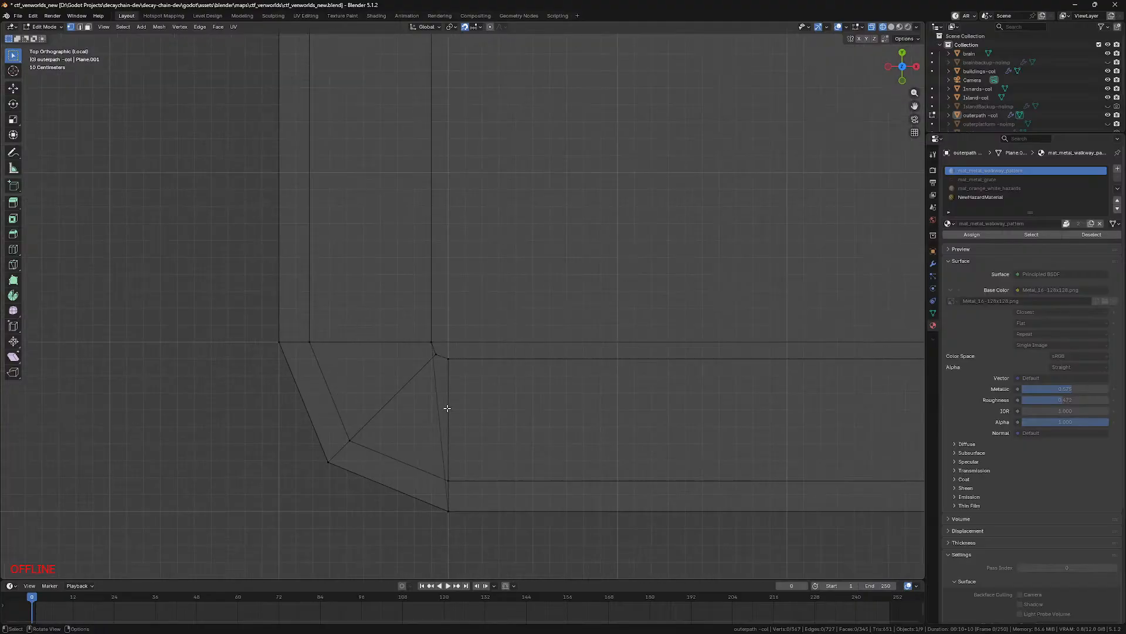
middle_drag(435, 391, 445, 314)
click(419, 320)
key(KP_7)
scroll(445, 314, down, 10)
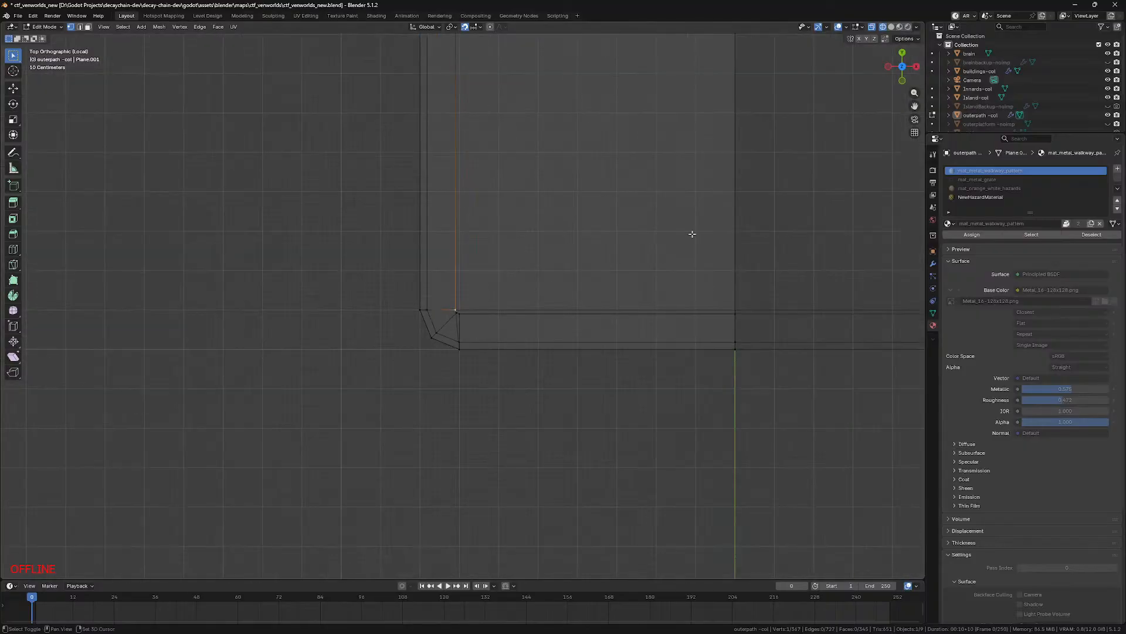
scroll(582, 287, down, 4)
shift+middle_drag(582, 288, 477, 313)
shift+middle_drag(446, 266, 455, 304)
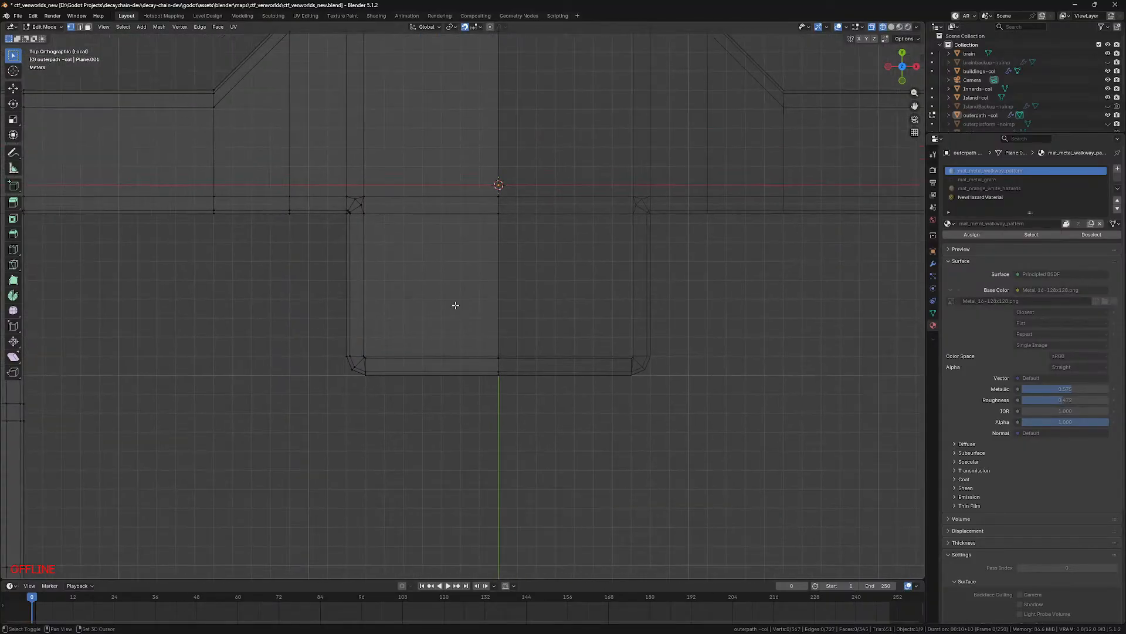
Step: Box-select the column of vertices across the upper walkway rim and shift it slightly in top view
shift+middle_drag(413, 268, 437, 369)
scroll(438, 370, up, 3)
shift+middle_drag(456, 320, 498, 379)
scroll(498, 380, up, 5)
scroll(498, 379, down, 6)
shift+middle_drag(461, 224, 487, 342)
scroll(487, 342, up, 3)
shift+middle_drag(477, 224, 533, 457)
scroll(533, 457, up, 4)
shift+middle_drag(465, 455, 463, 243)
drag(392, 160, 463, 316)
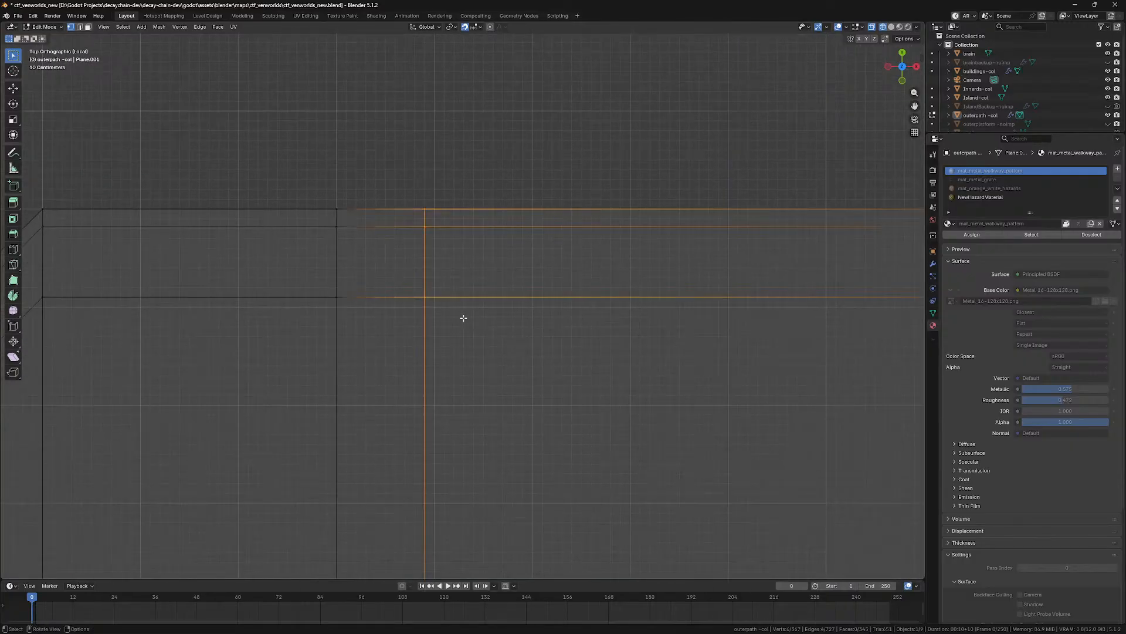
key(g)
click(460, 315)
Step: Select the entire outer walkway mesh in front view, snap all its vertices to the grid and clear the selection
scroll(423, 332, down, 5)
click(370, 342)
shift+middle_drag(295, 353, 672, 205)
shift+middle_drag(372, 342, 724, 205)
middle_drag(504, 300, 418, 226)
key(a)
scroll(419, 228, up, 11)
click(329, 387)
shift+middle_drag(267, 365, 518, 390)
scroll(516, 389, up, 5)
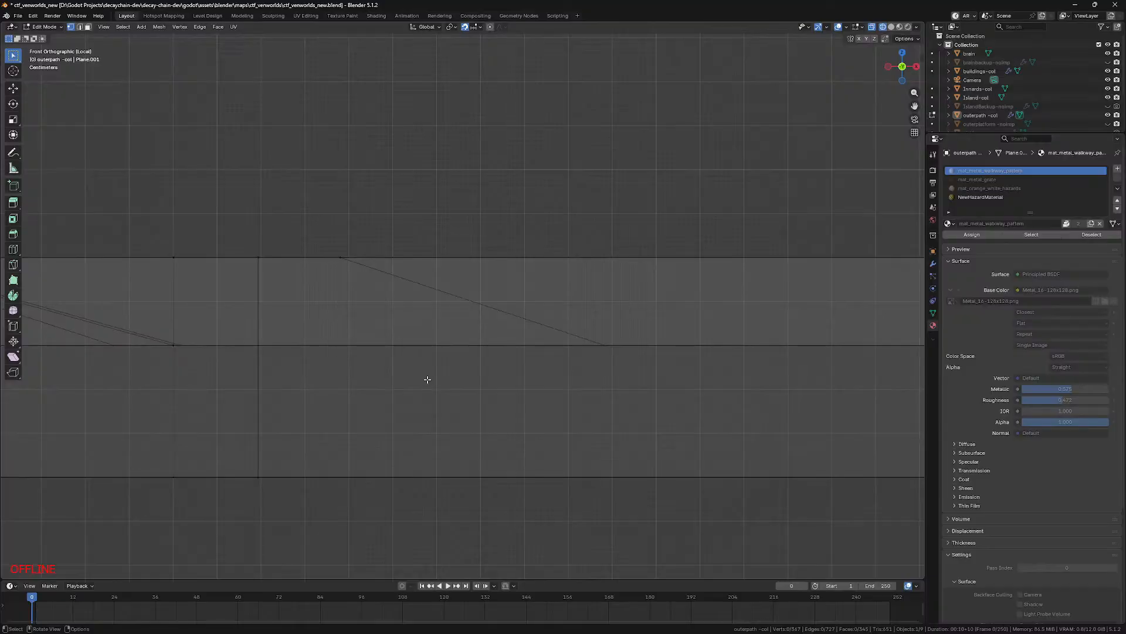
shift+middle_drag(358, 375, 579, 407)
scroll(459, 390, up, 4)
key(a)
right_click(460, 390)
mouse_move(459, 390)
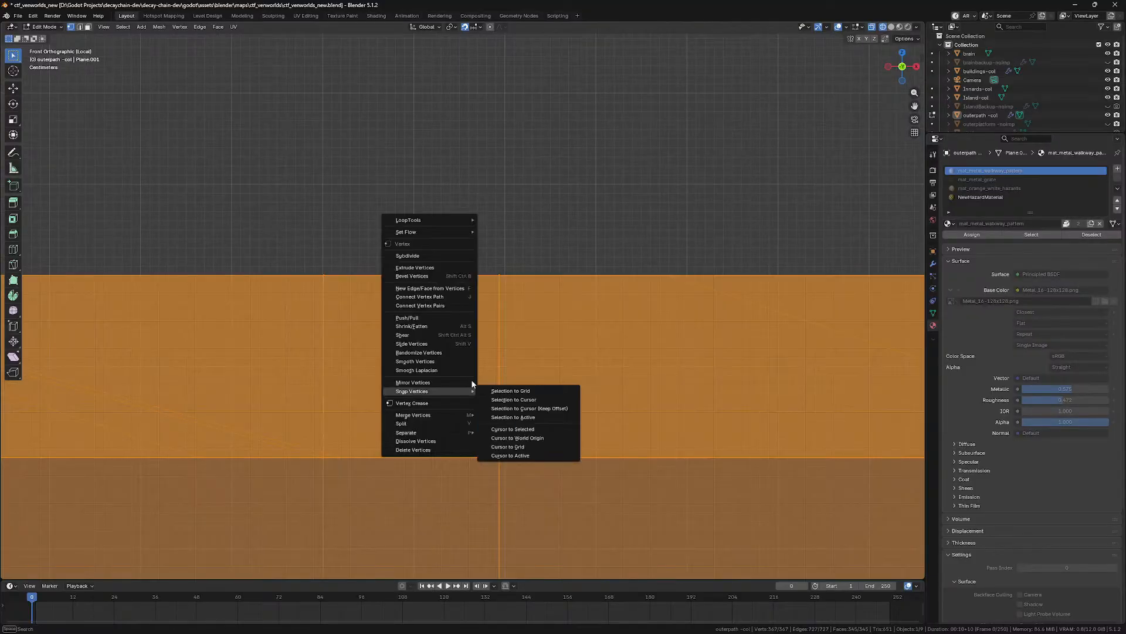
click(511, 390)
scroll(511, 390, down, 5)
click(510, 390)
Step: Examine the walkway's bevelled corners in top view for overlapping or misplaced vertices
middle_drag(511, 390, 484, 410)
scroll(484, 409, up, 3)
key(KP_7)
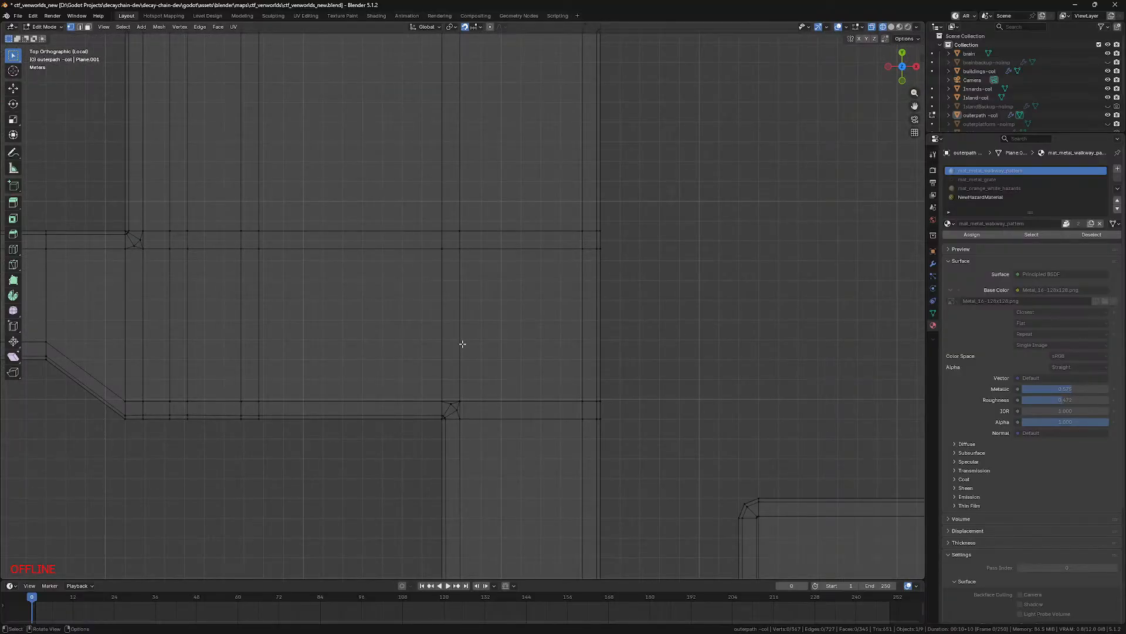
shift+middle_drag(646, 553, 566, 362)
shift+middle_drag(605, 444, 553, 393)
scroll(548, 405, up, 5)
shift+middle_drag(521, 492, 503, 269)
scroll(503, 268, up, 8)
shift+middle_drag(370, 229, 405, 335)
scroll(404, 335, up, 6)
shift+middle_drag(461, 251, 543, 369)
scroll(543, 370, up, 5)
shift+middle_drag(320, 200, 413, 307)
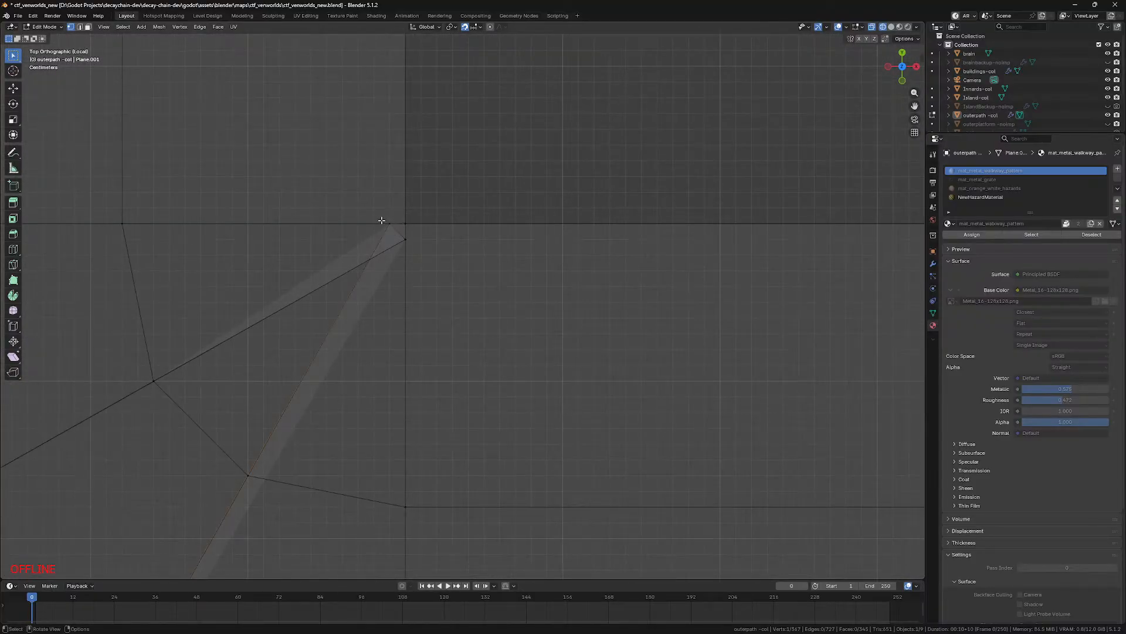
Step: Box-select the stray vertices at the walkway's inner bevelled corner and move them onto the corner point in top view
drag(382, 221, 415, 250)
key(g)
click(422, 244)
key(g)
click(416, 239)
Step: Merge all overlapping vertices of the walkway mesh by distance, clear the selection and check the corner in solid shading
key(m)
key(Escape)
key(a)
key(m)
click(436, 269)
click(517, 179)
key(z)
click(498, 259)
scroll(473, 274, down, 5)
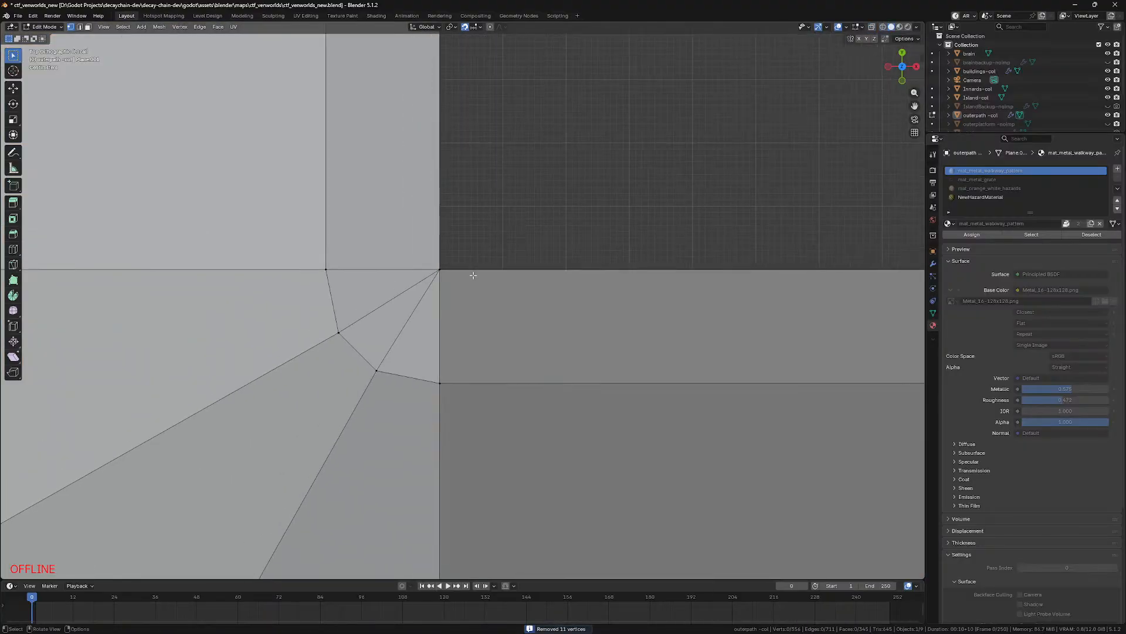
Step: Move the doubled vertex on the inner corner's curved bevel into alignment, working in wireframe top view
key(z)
click(394, 293)
scroll(394, 328, up, 8)
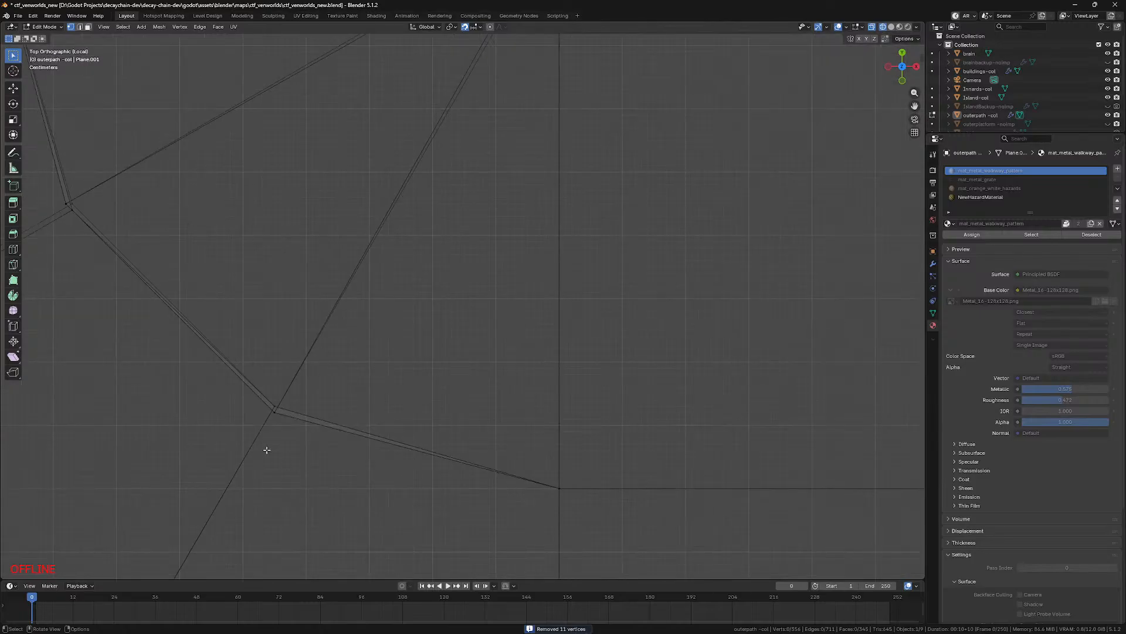
shift+middle_drag(324, 405, 473, 342)
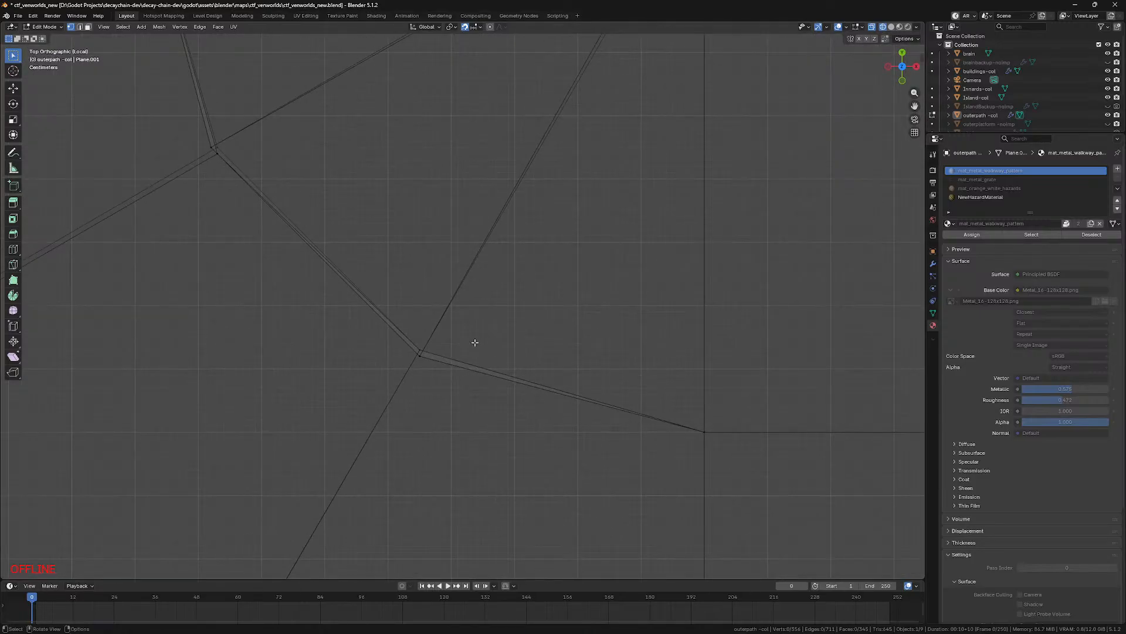
mouse_move(470, 287)
middle_down()
mouse_move(475, 329)
mouse_move(509, 339)
mouse_move(593, 326)
middle_up()
key(z)
click(563, 328)
key(KP_7)
key(z)
click(581, 328)
drag(408, 427, 426, 439)
key(g)
click(463, 436)
Step: Box-select the neighbouring doubled bevel vertex and move it onto its matching vertex
shift+middle_drag(276, 239, 432, 405)
scroll(433, 405, up, 5)
shift+middle_drag(284, 424, 484, 428)
mouse_move(471, 399)
mouse_down()
mouse_move(490, 417)
mouse_move(490, 403)
mouse_up()
key(g)
click(491, 403)
key(g)
click(472, 402)
Step: Select the whole walkway mesh and merge its overlapping vertices by distance again
key(shift+z)
scroll(508, 414, down, 13)
key(a)
key(m)
click(508, 417)
scroll(508, 416, up, 10)
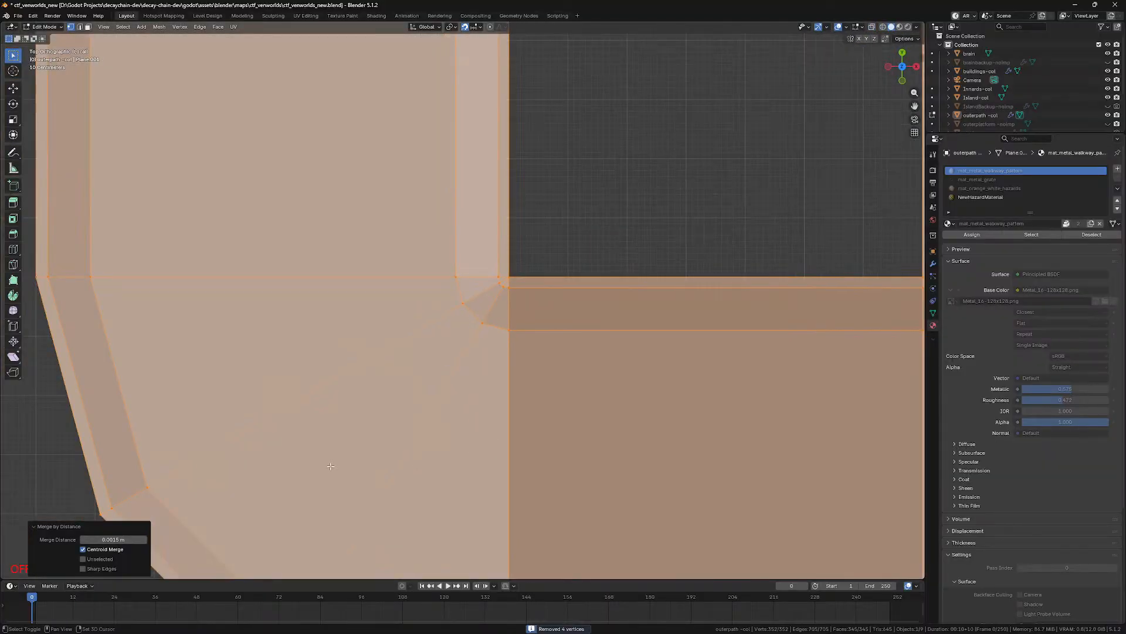
Step: Clear the selection and reposition a misaligned vertex on the walkway bend's outer rim in wireframe view
key(shift+z)
key(alt+a)
shift+middle_drag(486, 396, 400, 190)
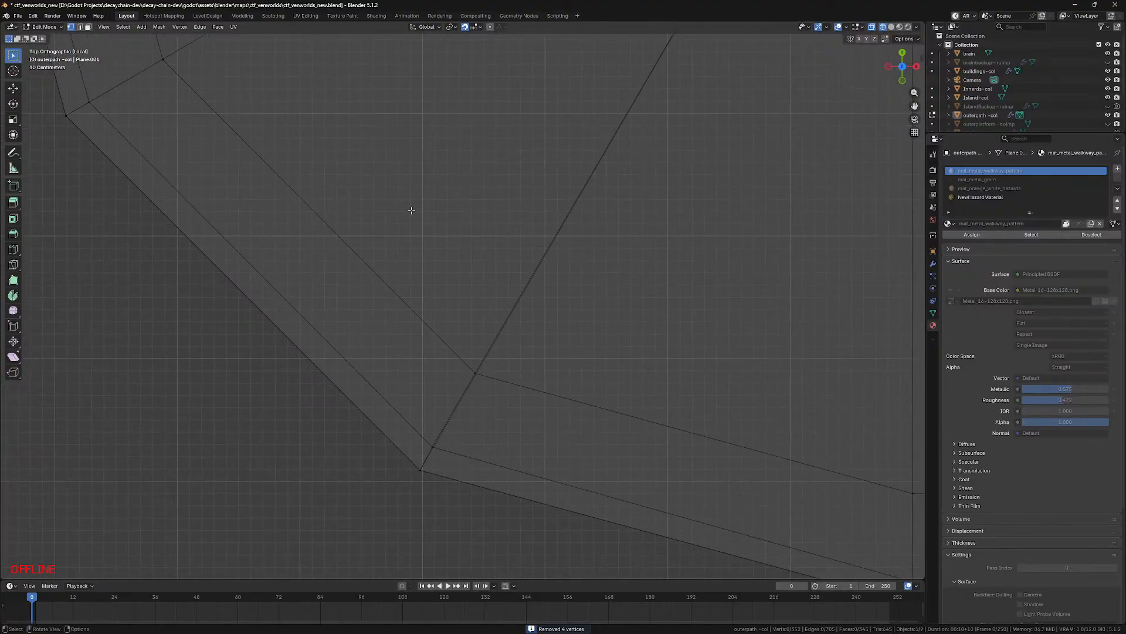
click(479, 361)
shift+middle_drag(502, 365, 501, 284)
scroll(501, 284, up, 6)
click(373, 495)
shift+middle_drag(476, 447, 494, 355)
key(g)
click(460, 345)
Step: Box-select the adjacent rim vertex of the bend, move it slightly into line and deselect it
drag(506, 154, 531, 193)
key(g)
click(534, 197)
click(546, 249)
Step: Examine the remaining vertices around the walkway bend and its rim for misalignment
scroll(547, 251, down, 7)
shift+middle_drag(554, 285, 257, 202)
scroll(715, 334, up, 6)
key(a)
click(709, 323)
scroll(709, 323, down, 7)
shift+middle_drag(764, 284, 458, 334)
scroll(478, 301, up, 5)
click(488, 308)
scroll(505, 322, down, 7)
shift+middle_drag(530, 480, 514, 268)
scroll(477, 267, up, 5)
scroll(462, 299, up, 1)
Step: Shift the misplaced vertex near the walkway's inner bevelled corner along X to straighten its edge, then return to solid shading
scroll(469, 274, down, 11)
shift+middle_drag(500, 151, 503, 343)
scroll(503, 322, up, 7)
key(g)
key(x)
click(498, 297)
scroll(498, 297, up, 6)
key(g)
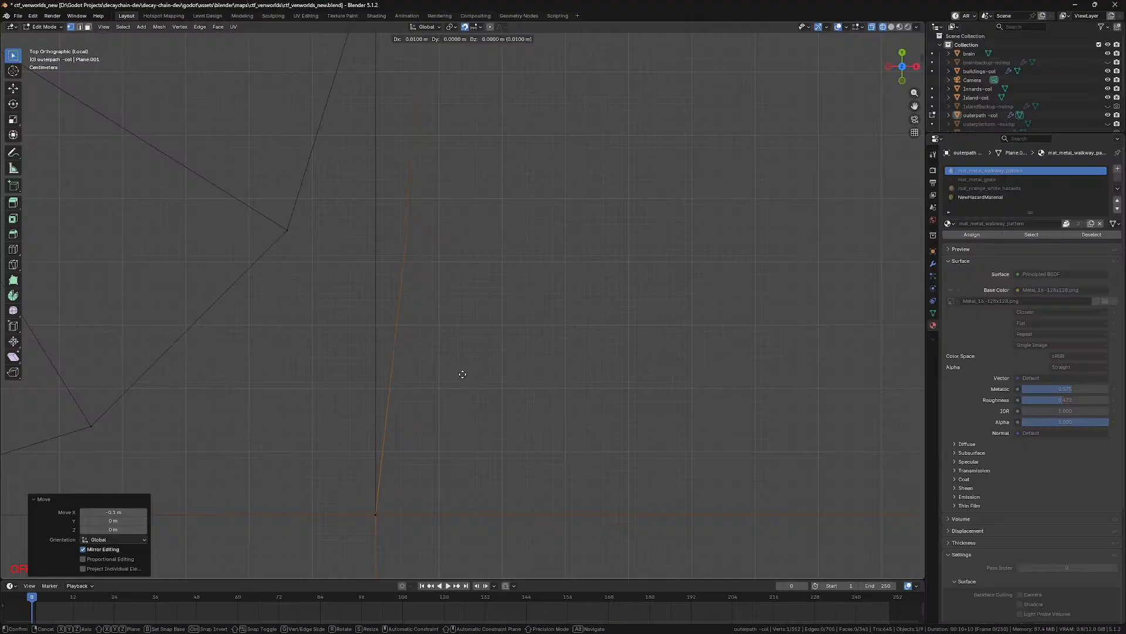
click(462, 374)
key(z)
click(585, 360)
scroll(587, 359, down, 13)
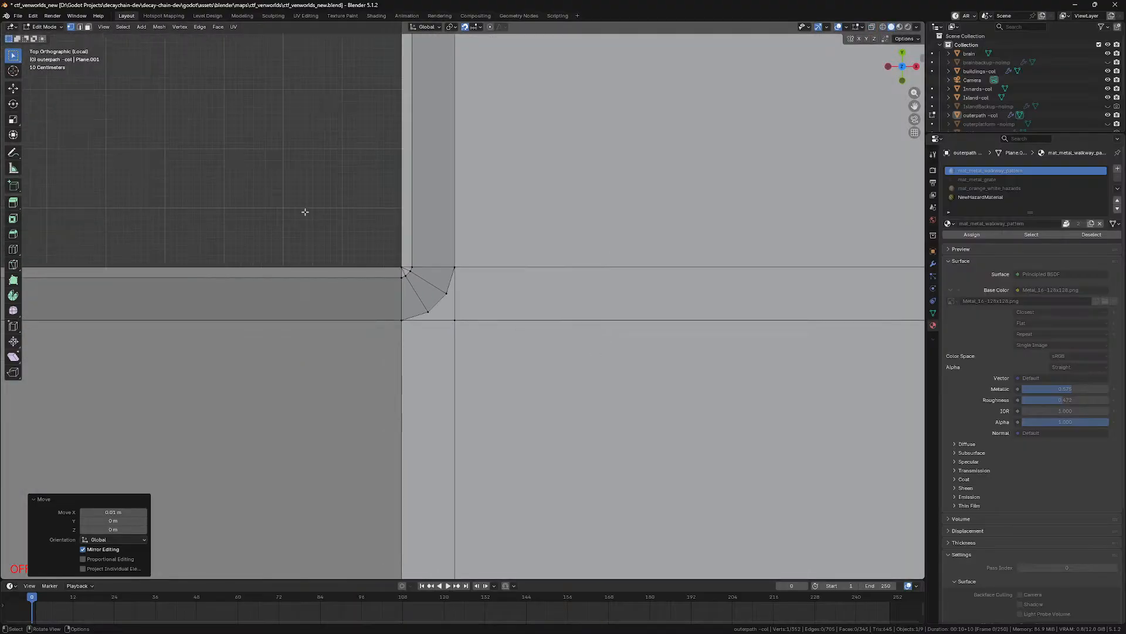
Step: Save the Blender file and switch to Godot to inspect the reimported outer walkway in the ctf_venworlds scene
scroll(305, 212, down, 4)
middle_drag(375, 280, 367, 206)
key(Tab)
key(Tab)
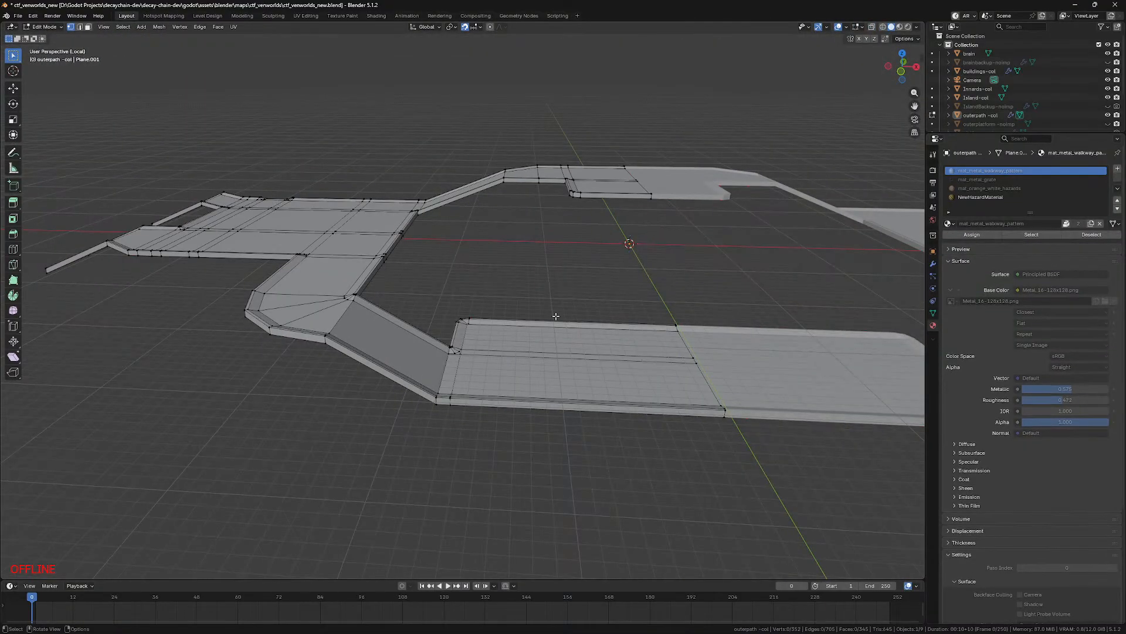
key(ctrl+s)
key(Tab)
click(262, 626)
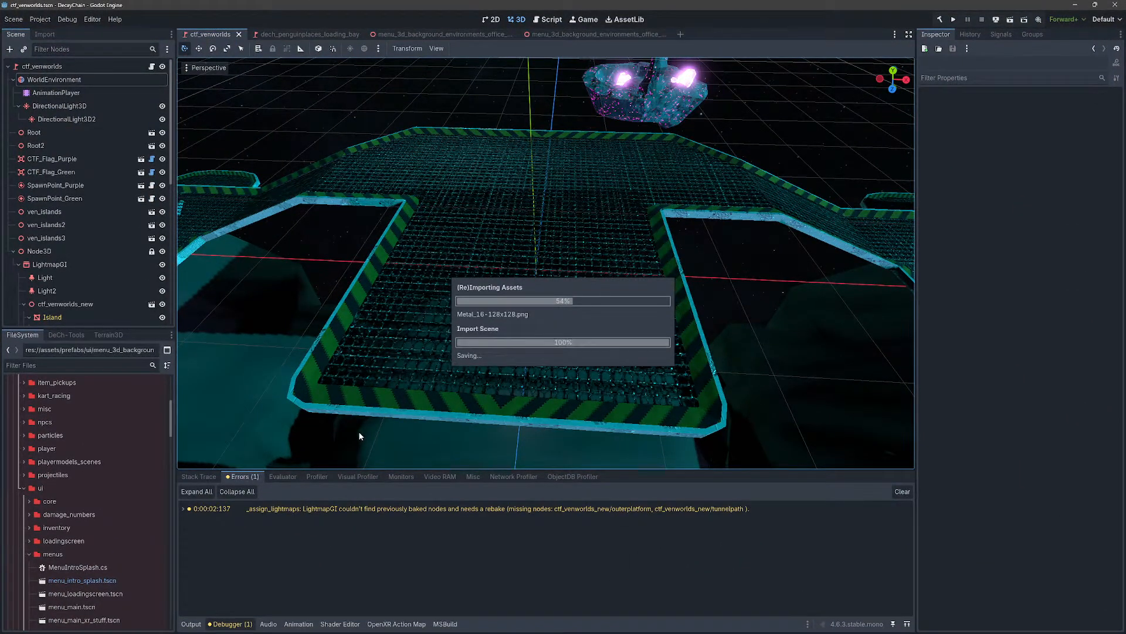
right_drag(462, 352, 498, 350)
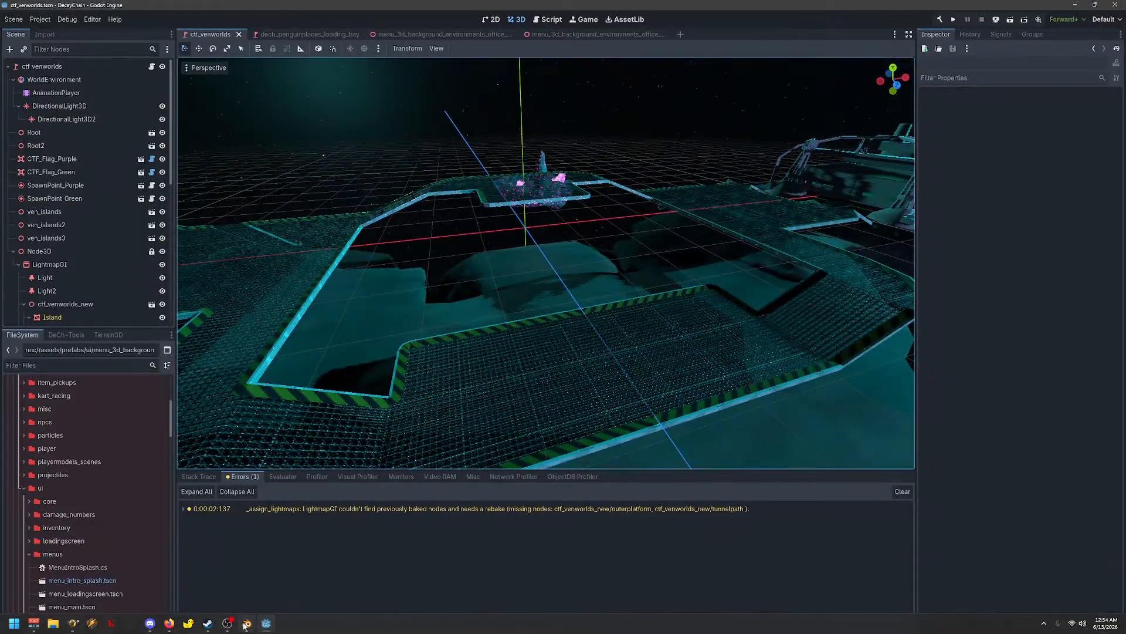
Step: Switch back to Blender and open the outer walkway mesh for editing in top view
click(247, 625)
middle_drag(486, 443, 320, 433)
click(392, 384)
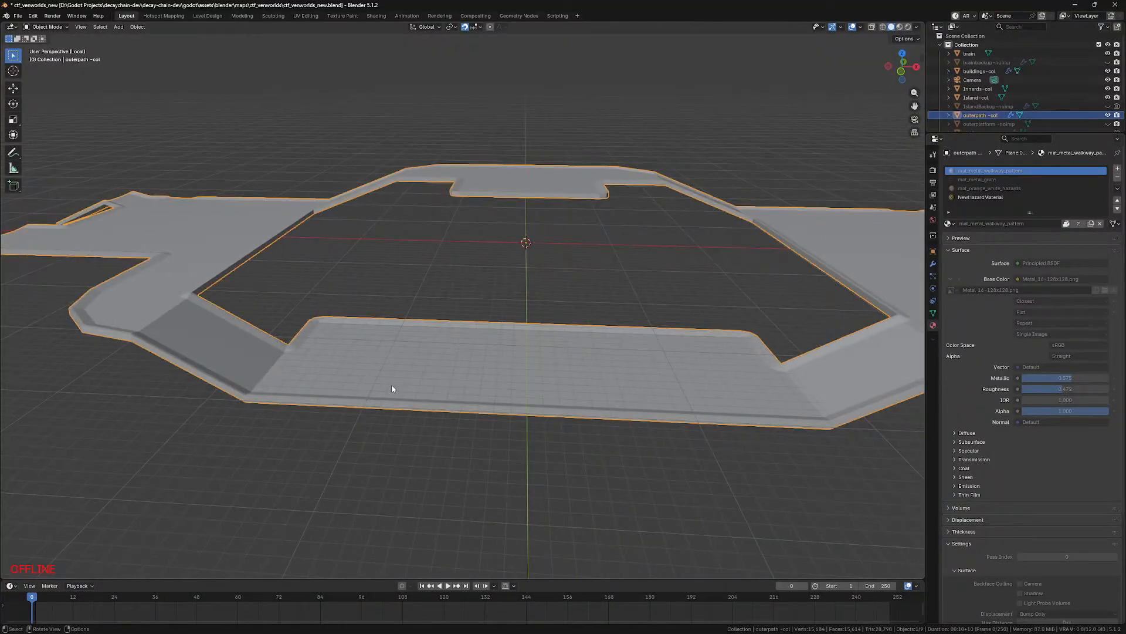
key(Tab)
key(KP_7)
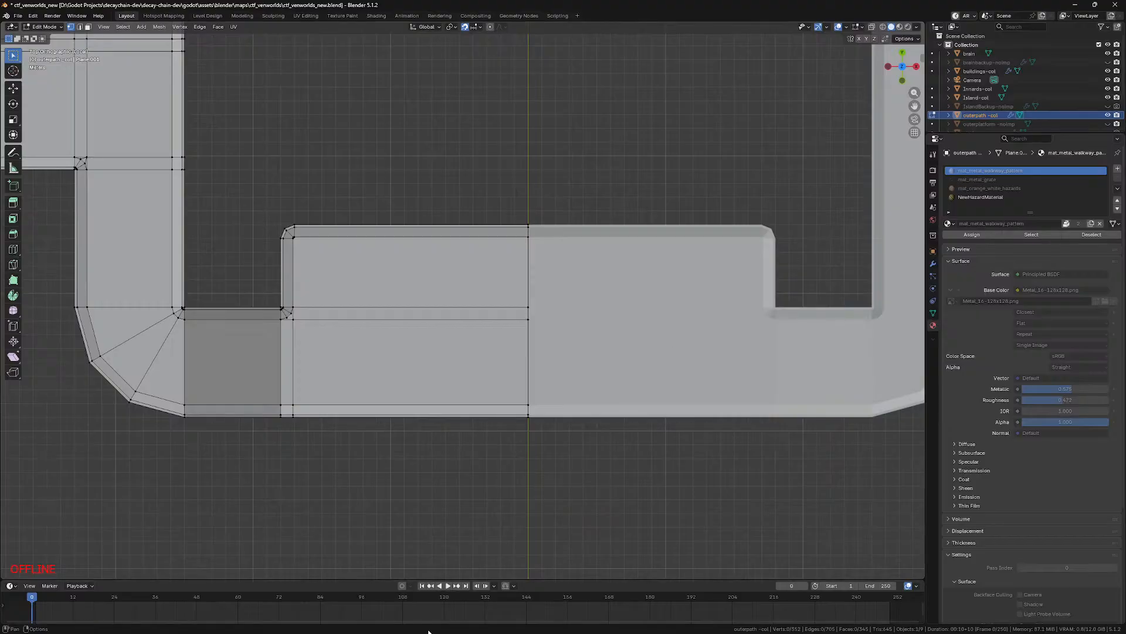
Step: Join vertex pairs with new edges across the centre platform's bevelled corner faces
scroll(375, 419, up, 3)
shift+middle_drag(336, 429, 606, 432)
scroll(462, 424, down, 1)
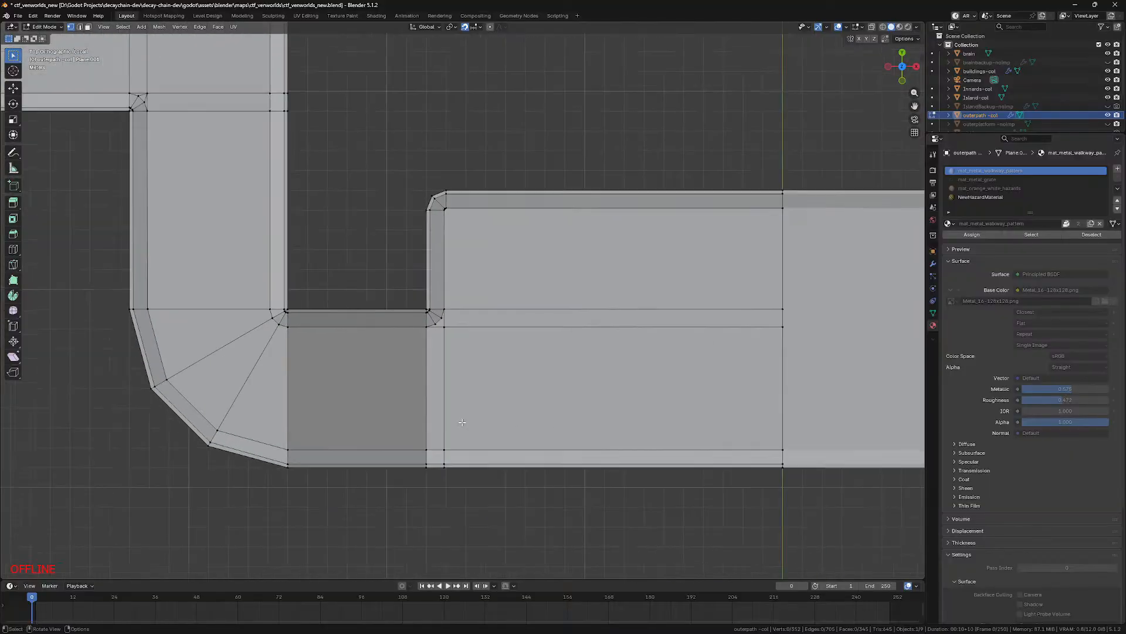
scroll(455, 405, up, 5)
click(390, 362)
shift+click(413, 367)
click(409, 345)
key(j)
shift+click(417, 369)
scroll(443, 399, down, 6)
Step: Examine the lower centre platform's bevelled corners and the adjoining walkway bend for missing edges
key(Tab)
middle_drag(515, 412, 528, 424)
key(Tab)
key(KP_7)
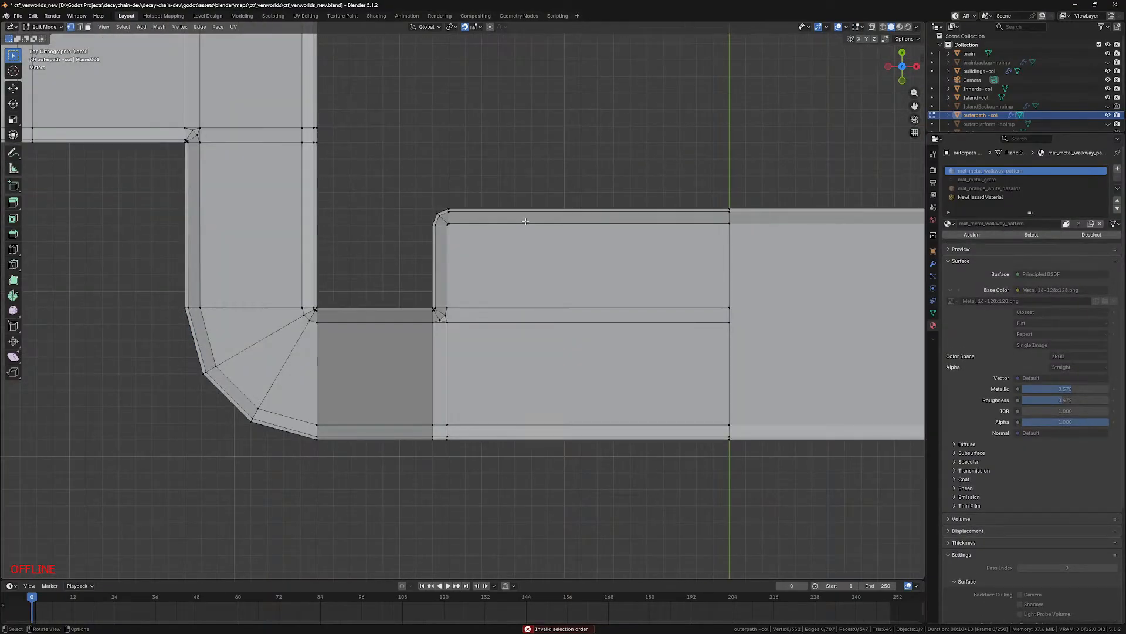
scroll(605, 450, up, 5)
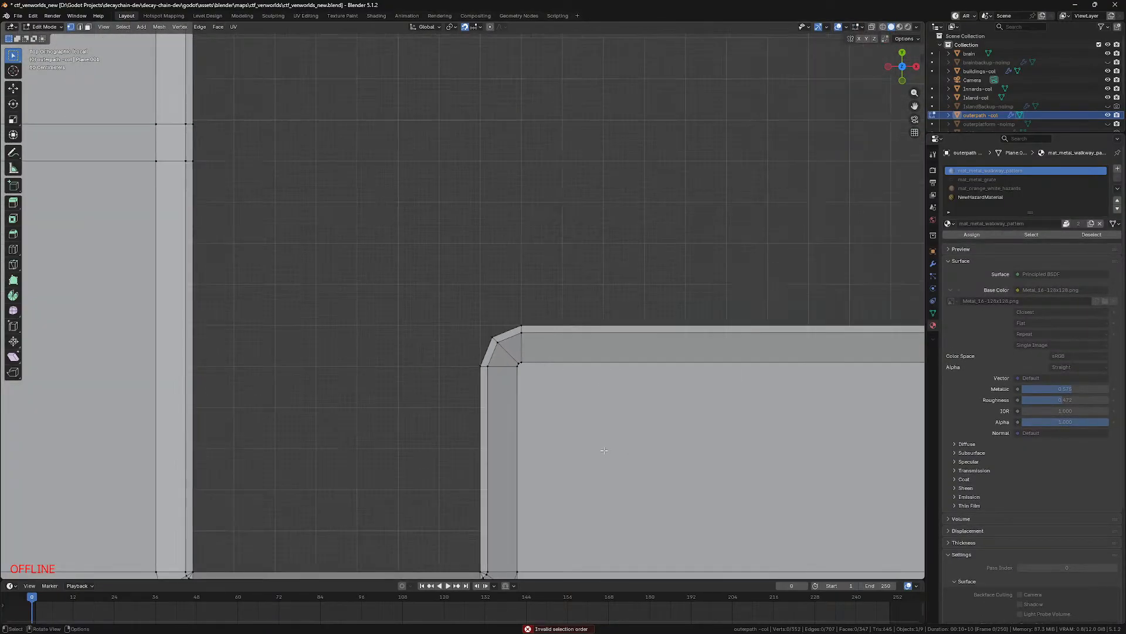
scroll(605, 450, down, 4)
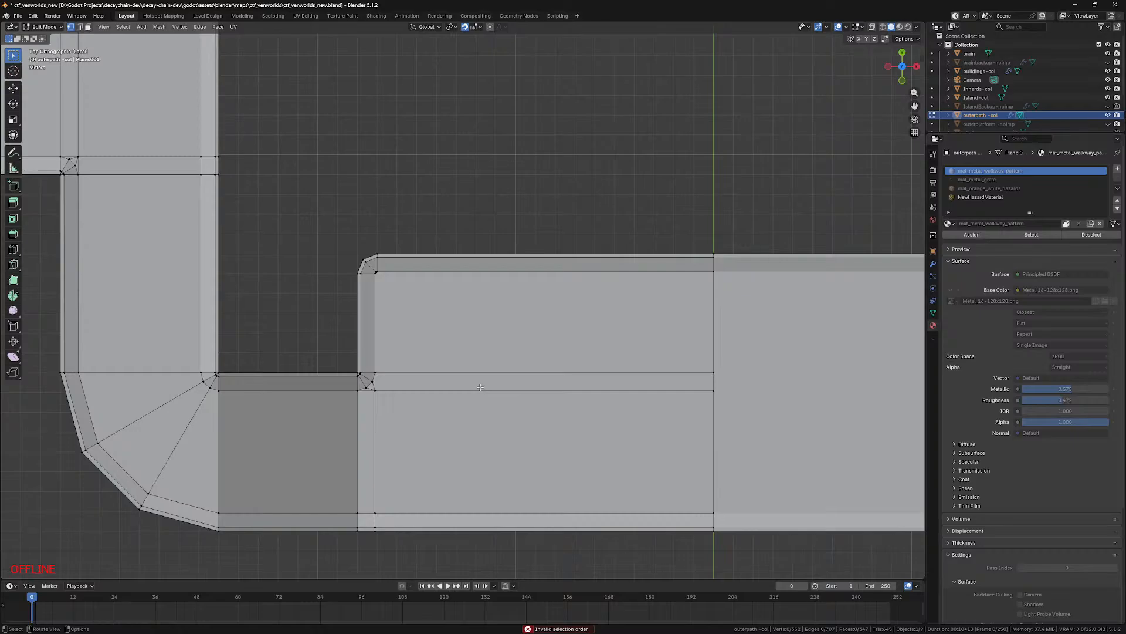
scroll(480, 387, down, 5)
shift+middle_drag(372, 410, 537, 337)
scroll(534, 528, up, 6)
key(Tab)
key(Tab)
Step: Examine the side platform's corner junctions and the upper walkway across to the upper centre platform
shift+middle_drag(544, 215, 713, 373)
scroll(464, 414, up, 3)
scroll(712, 373, down, 5)
shift+middle_drag(440, 425, 610, 403)
scroll(404, 326, up, 2)
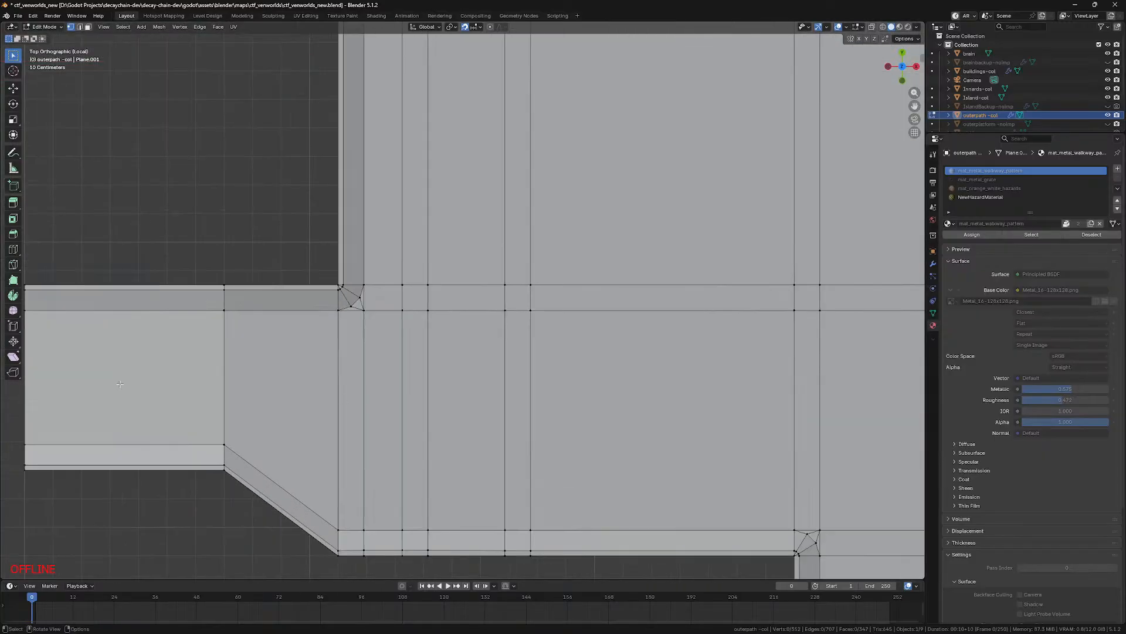
mouse_move(169, 623)
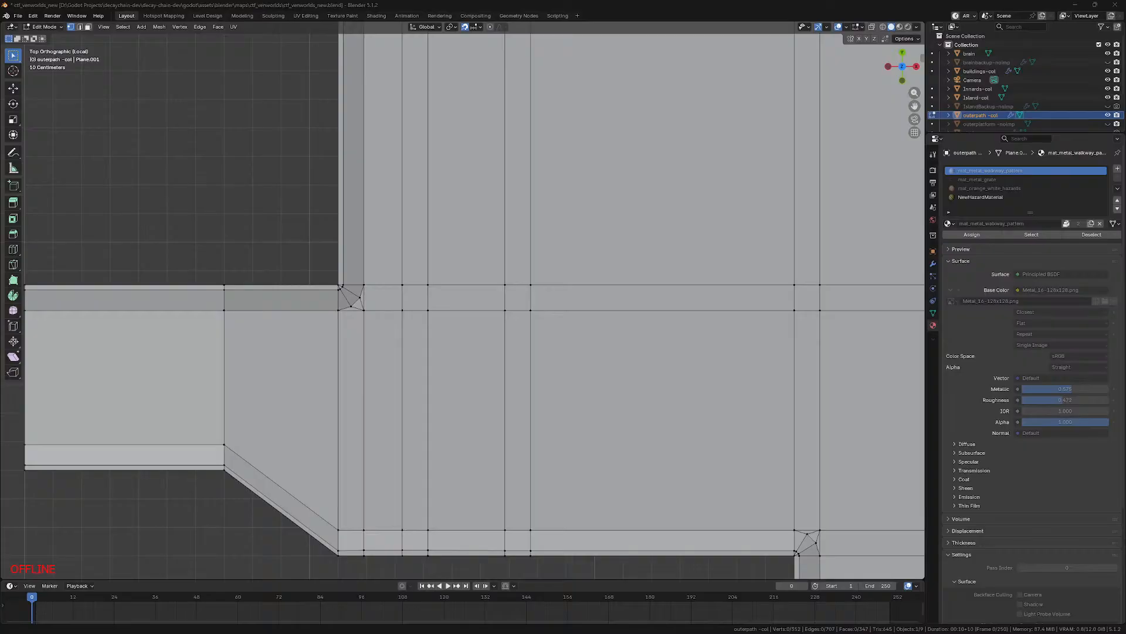
scroll(445, 493, down, 4)
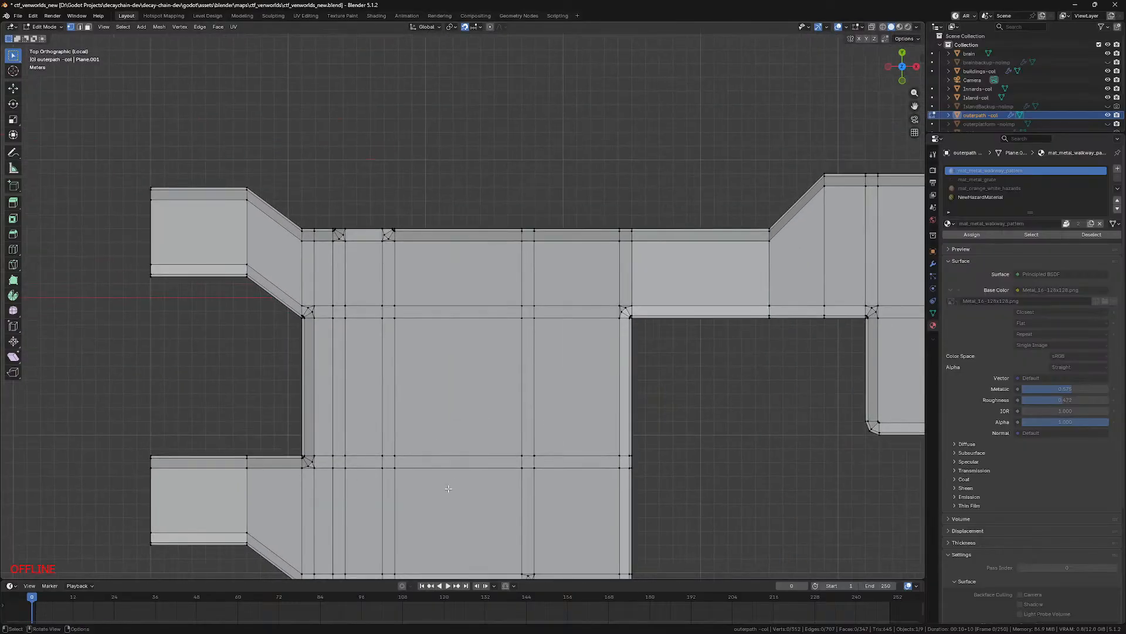
scroll(444, 492, up, 1)
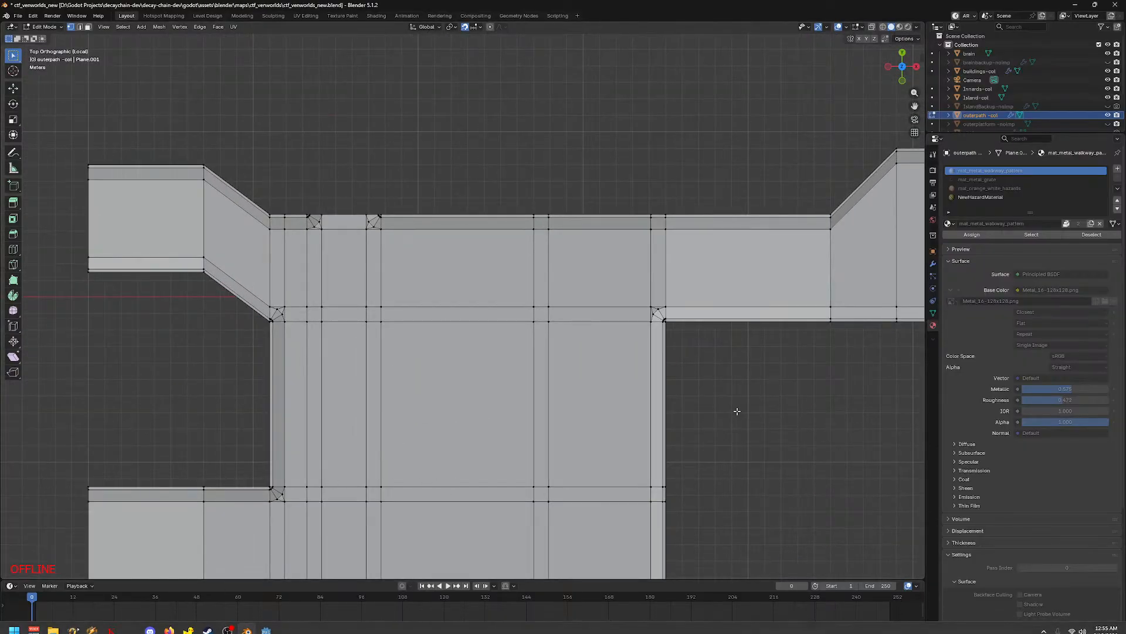
shift+middle_drag(738, 411, 227, 387)
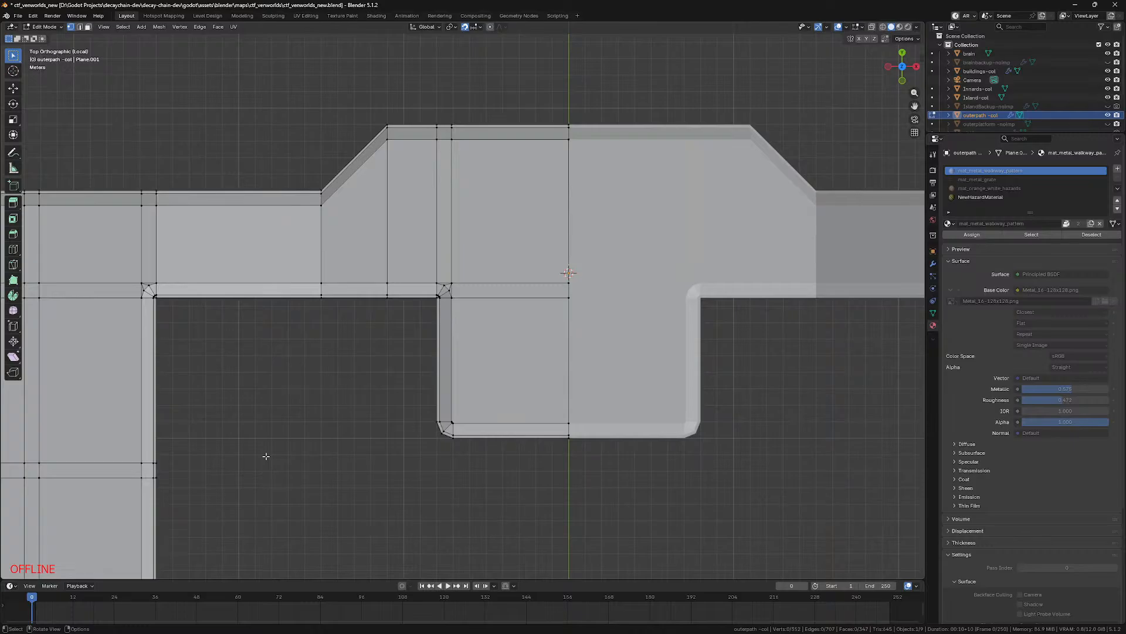
Step: Look over the outer path mesh, including the inner corner of its upper protrusion, and save the file
scroll(461, 519, up, 5)
shift+middle_drag(460, 519, 362, 287)
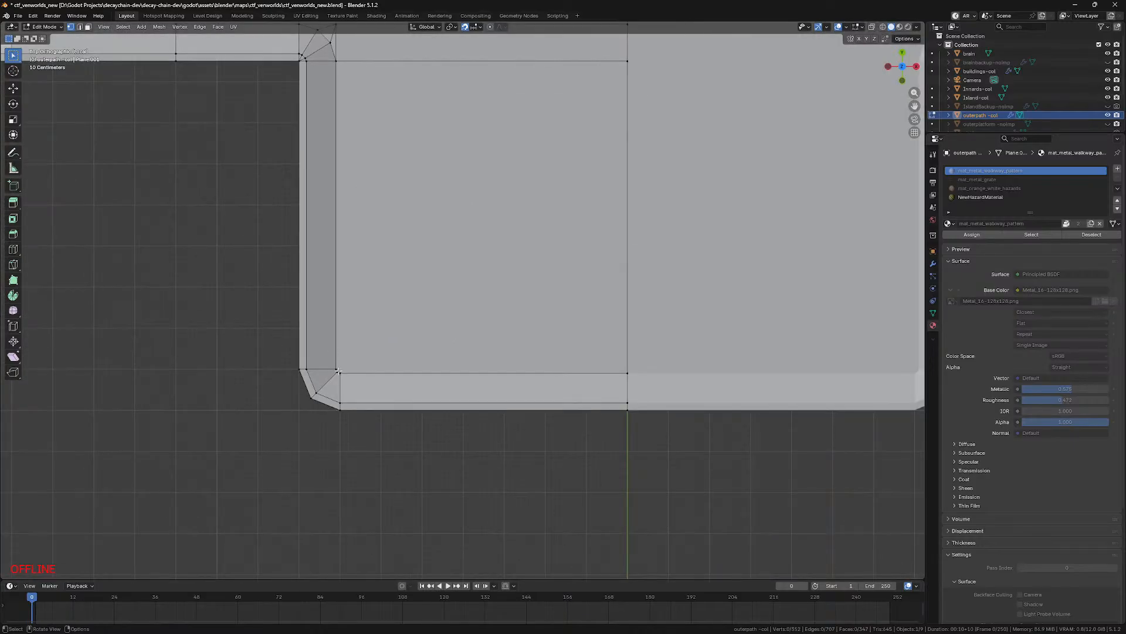
scroll(199, 229, down, 6)
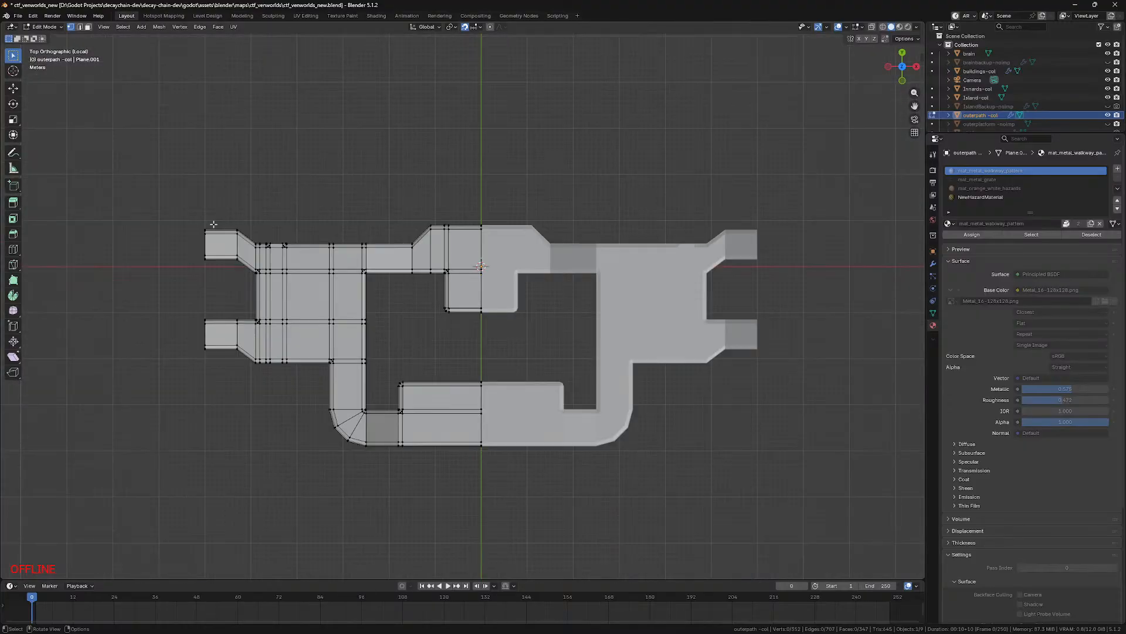
scroll(399, 185, up, 2)
middle_drag(398, 186, 349, 218)
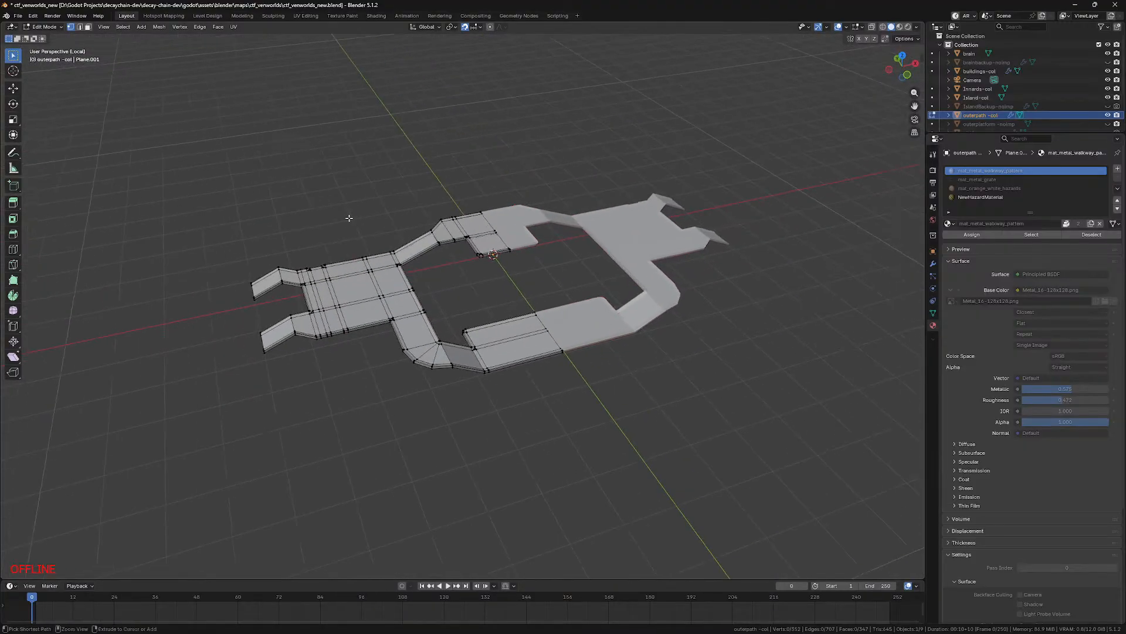
key(ctrl+s)
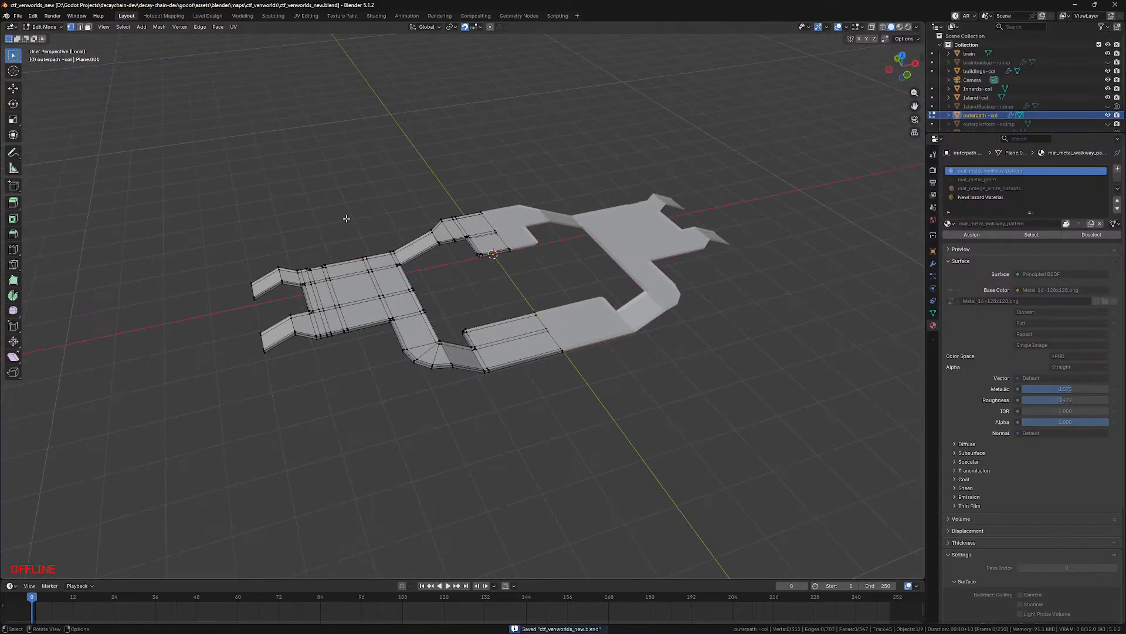
Step: Check the outer path in rendered shading, then return to solid shading in top view
middle_drag(346, 219, 327, 242)
scroll(327, 243, down, 15)
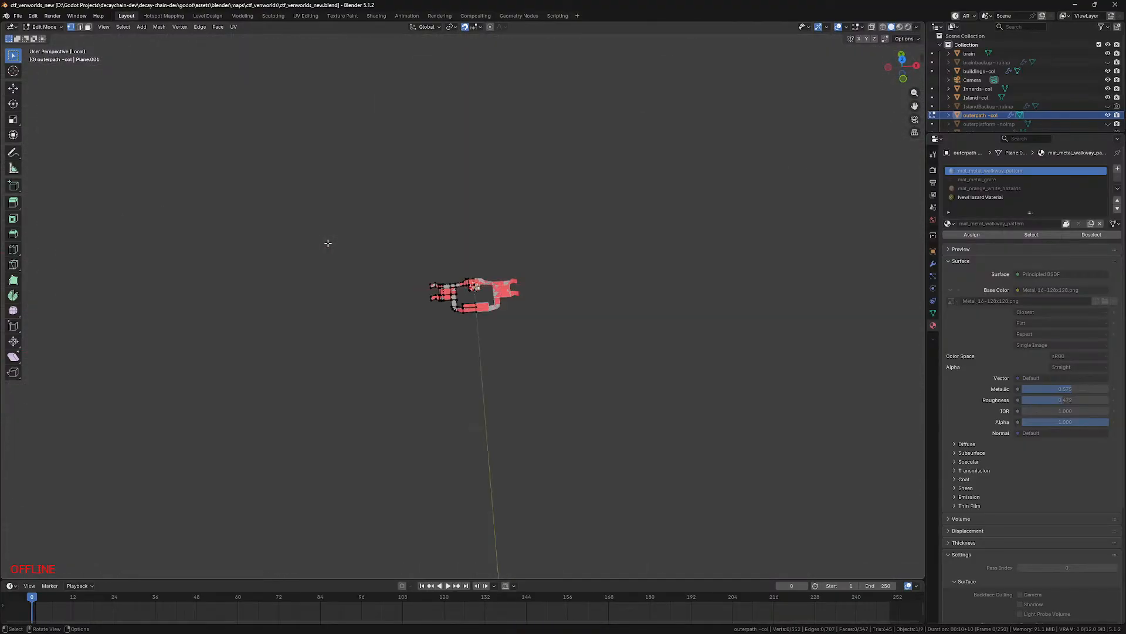
scroll(328, 243, up, 15)
key(z)
click(492, 240)
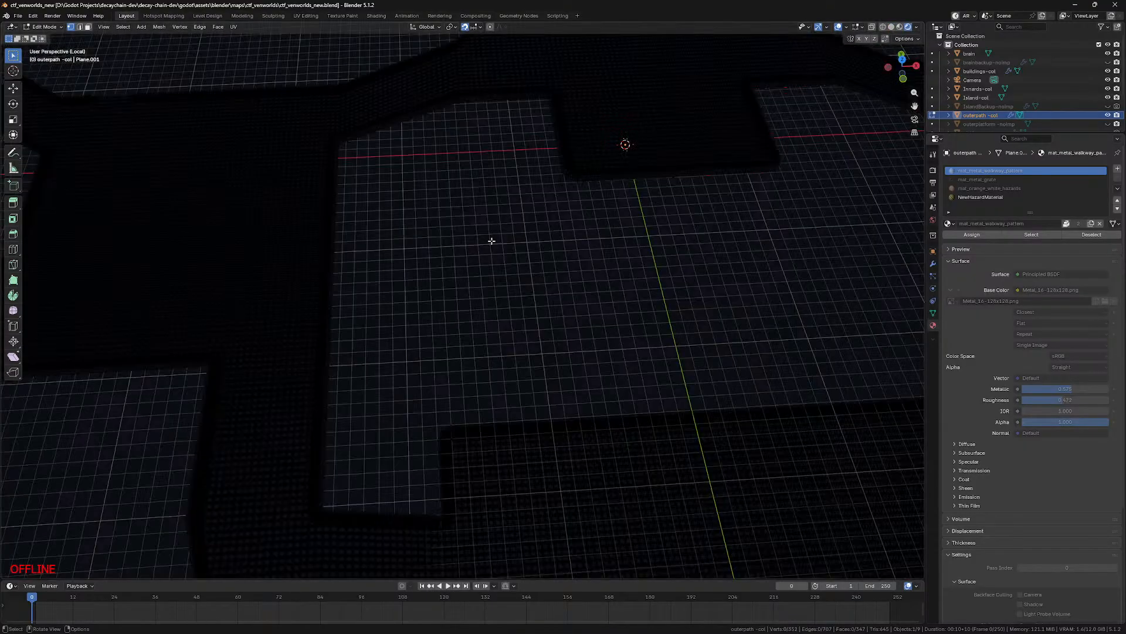
key(z)
key(KP_7)
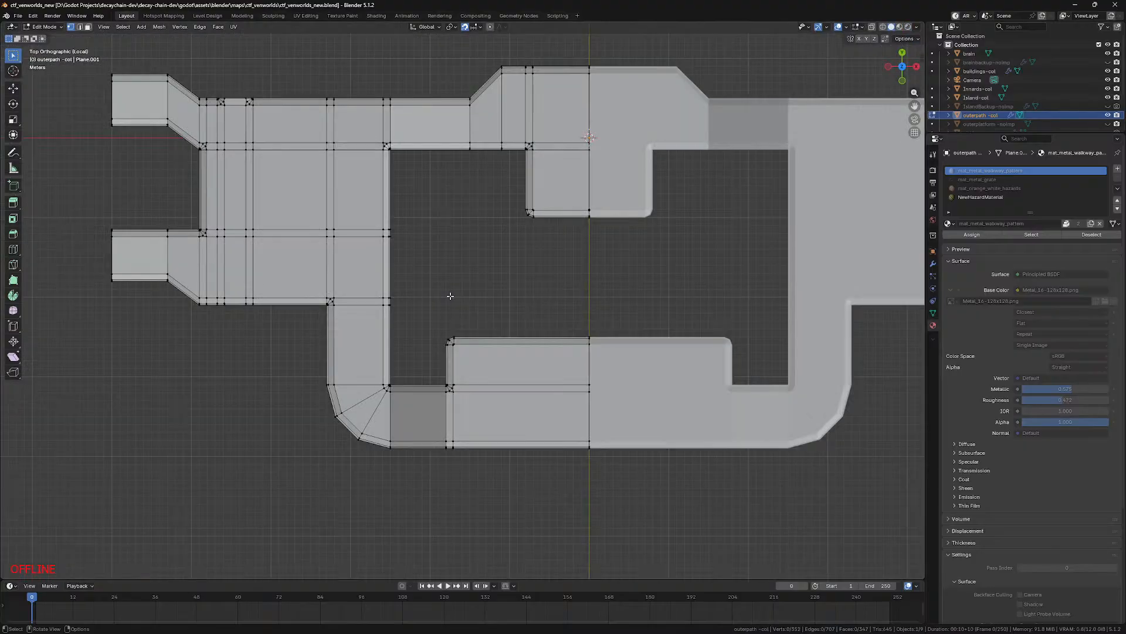
Step: Move the inner edge vertices of the walkway's lower raised section 3 m in negative Y
scroll(473, 305, up, 2)
shift+middle_drag(525, 341, 439, 314)
key(z)
click(455, 358)
drag(315, 301, 562, 392)
key(g)
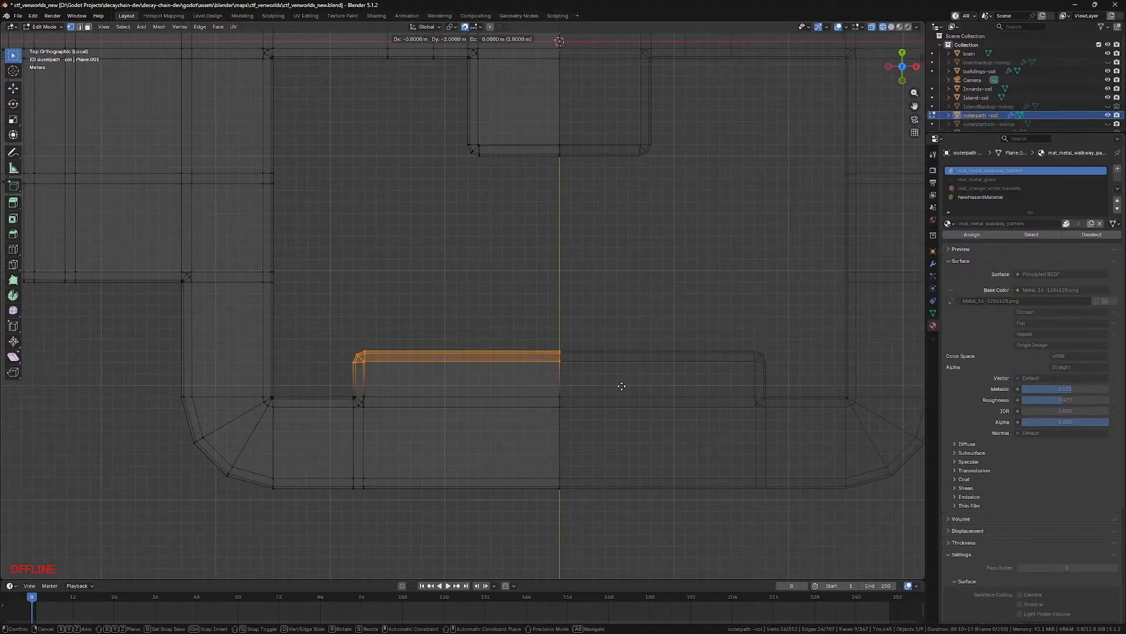
click(623, 389)
shift+middle_drag(455, 452, 475, 341)
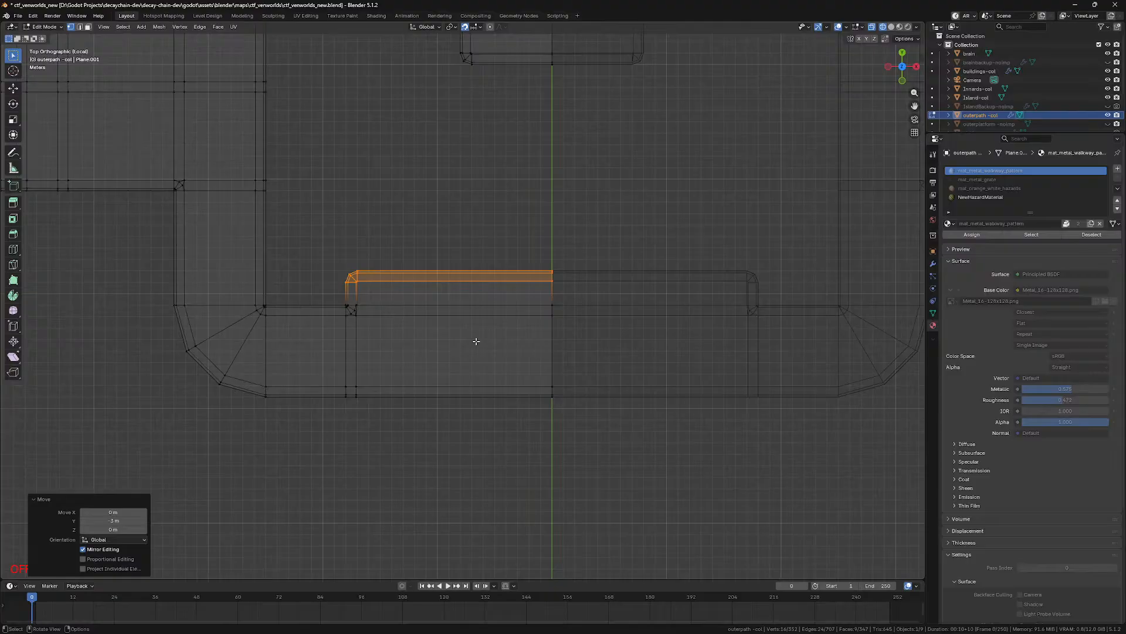
Step: Save the file, then leave edit mode and local view to show the whole scene in solid shading
key(ctrl+s)
key(Tab)
mouse_move(475, 341)
middle_down()
mouse_move(465, 232)
mouse_move(455, 302)
middle_up()
key(shift+z)
click(582, 294)
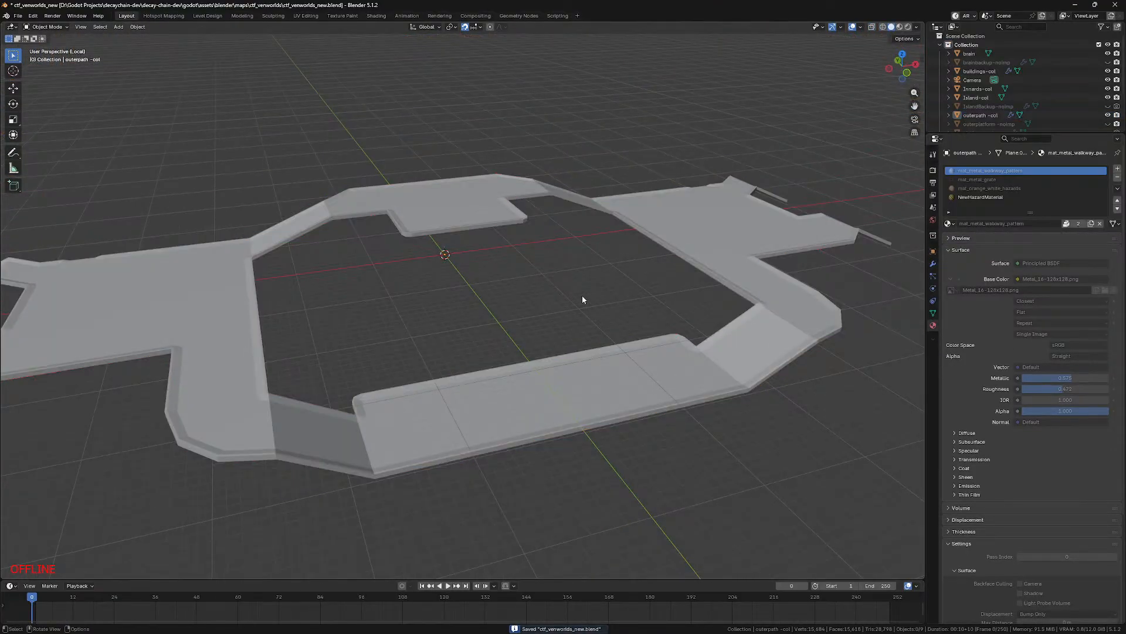
key(KP_Divide)
middle_drag(582, 294, 674, 239)
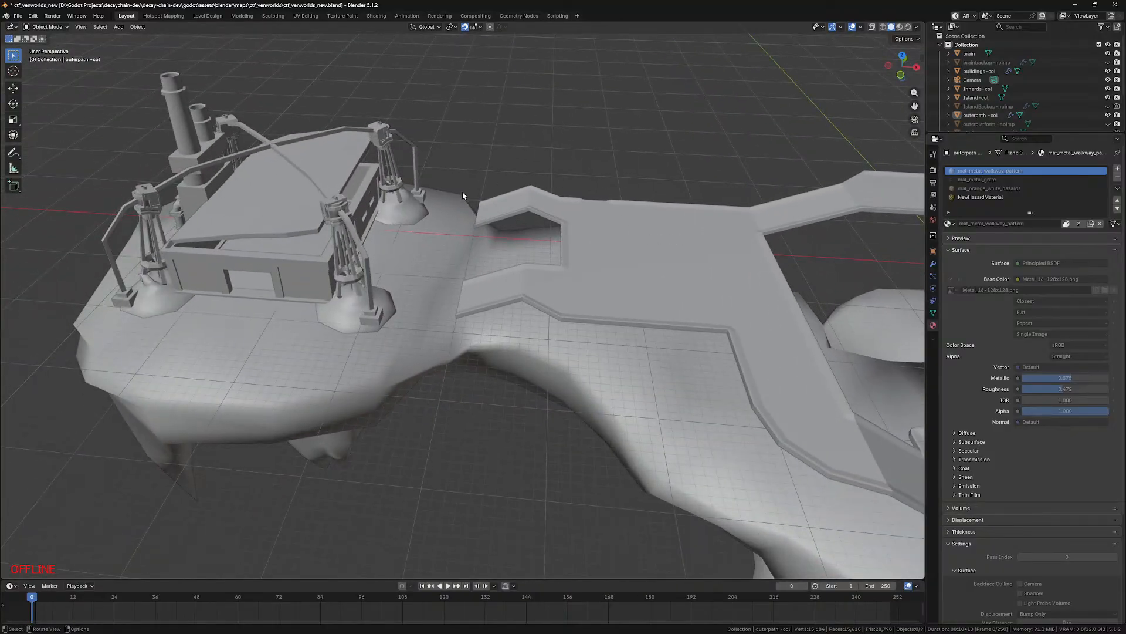
scroll(462, 196, up, 4)
click(119, 27)
mouse_move(164, 37)
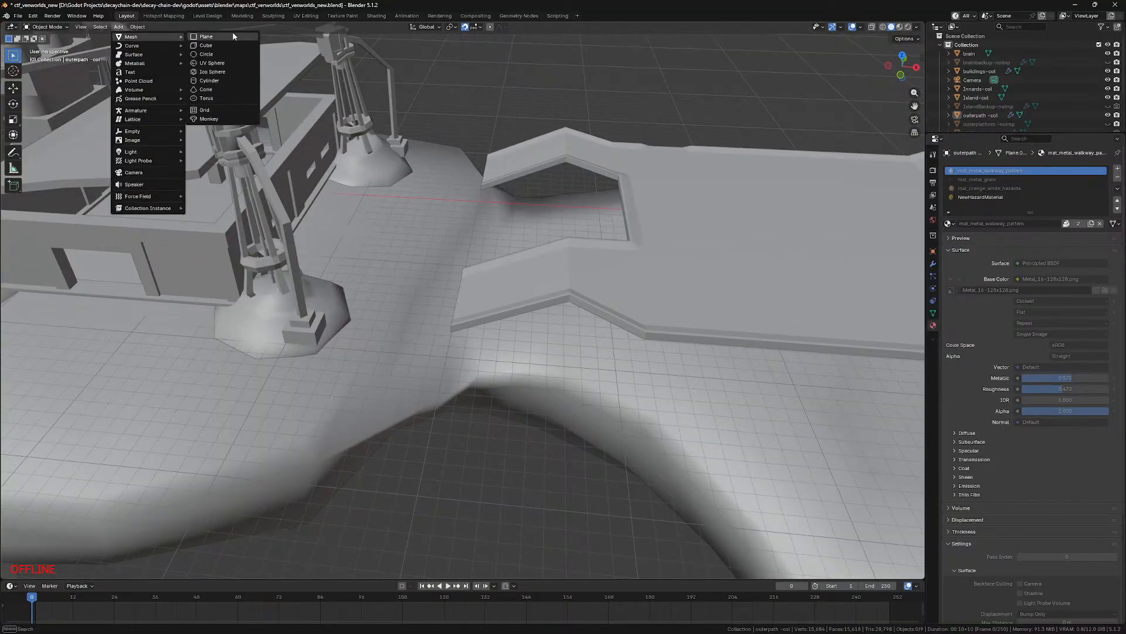
middle_drag(520, 62, 295, 135)
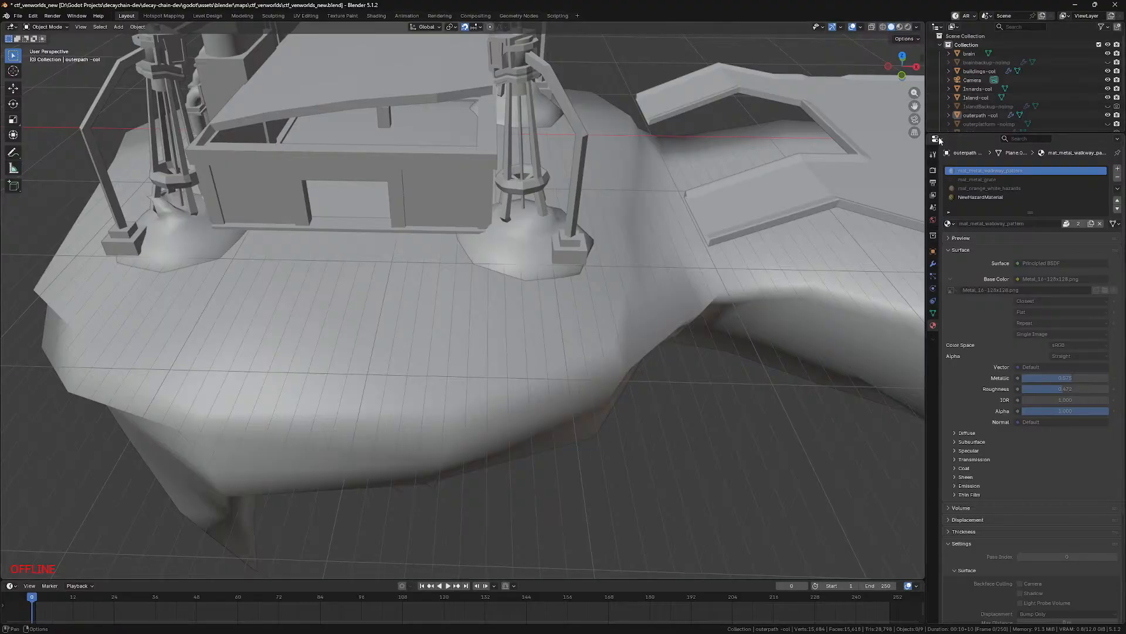
scroll(1020, 105, down, 3)
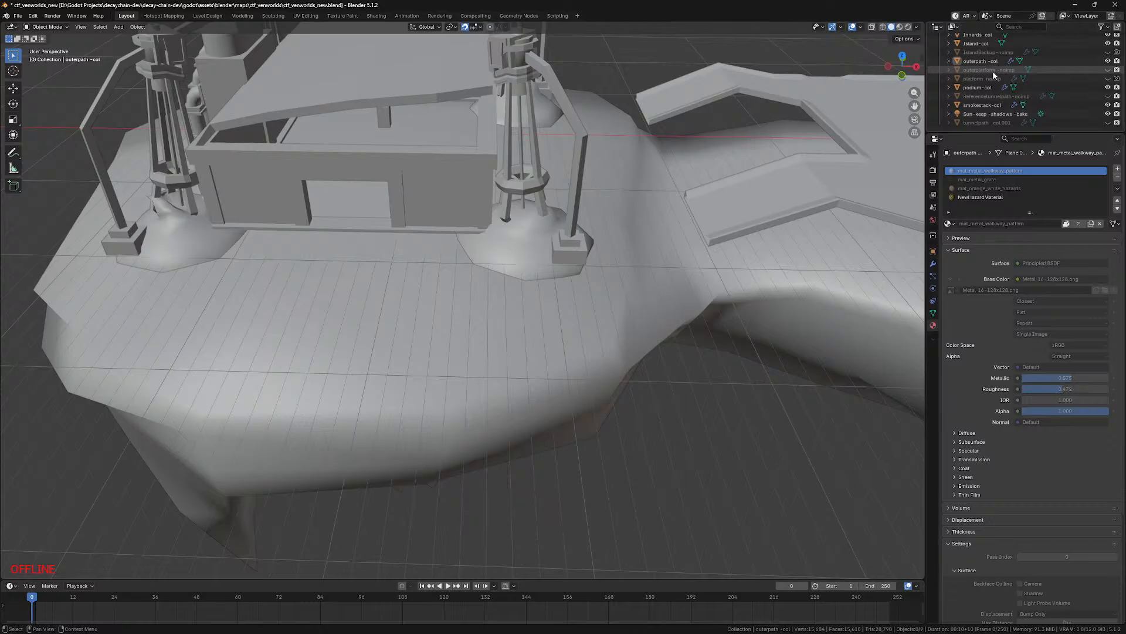
middle_drag(698, 144, 727, 123)
scroll(708, 104, down, 3)
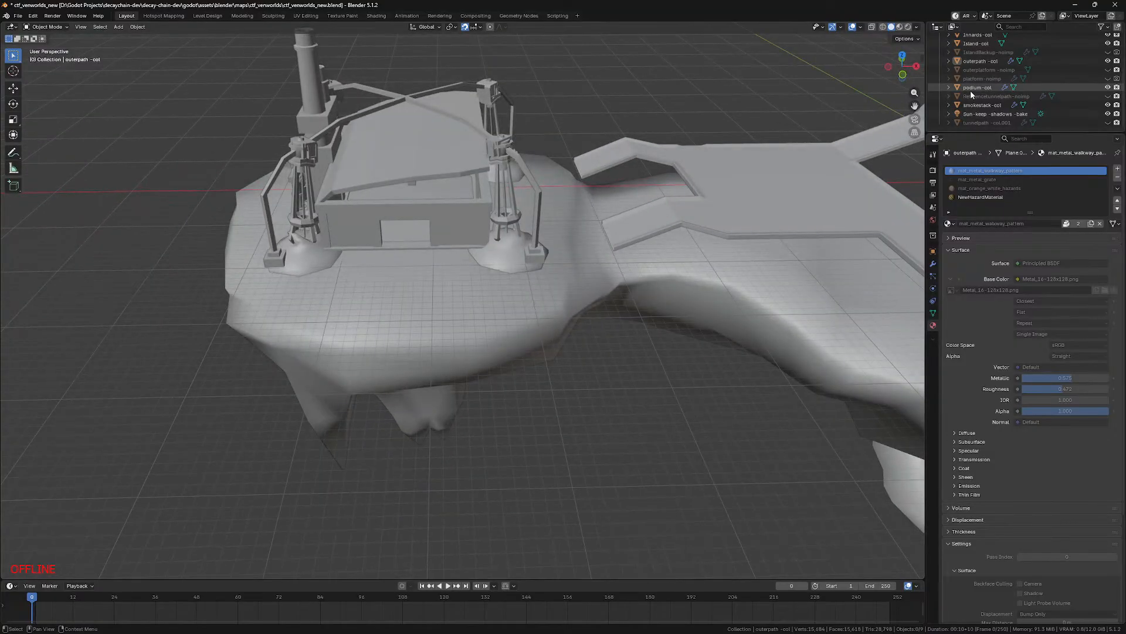
Step: Unhide the tunnelpath -col.001 object and frame its ramp beside the outer path
click(985, 123)
middle_drag(604, 176, 711, 132)
click(547, 333)
key(KP_Decimal)
scroll(721, 229, down, 3)
click(751, 238)
middle_drag(751, 241, 810, 230)
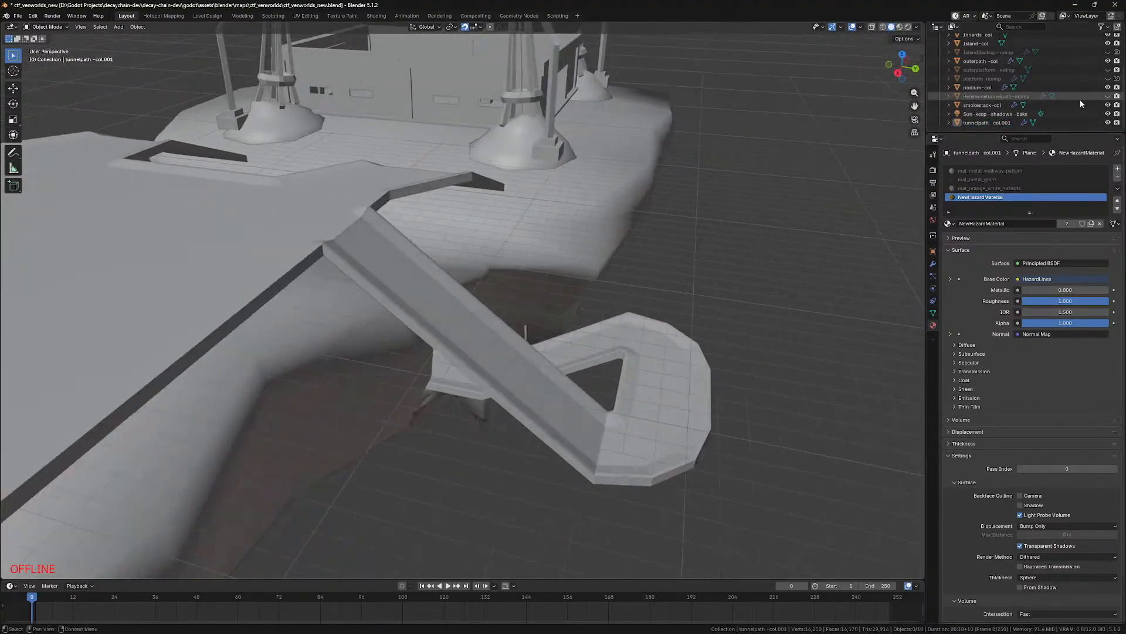
Step: Temporarily show the hidden reference tunnel path, platform and outer platform objects to identify each one
click(1107, 97)
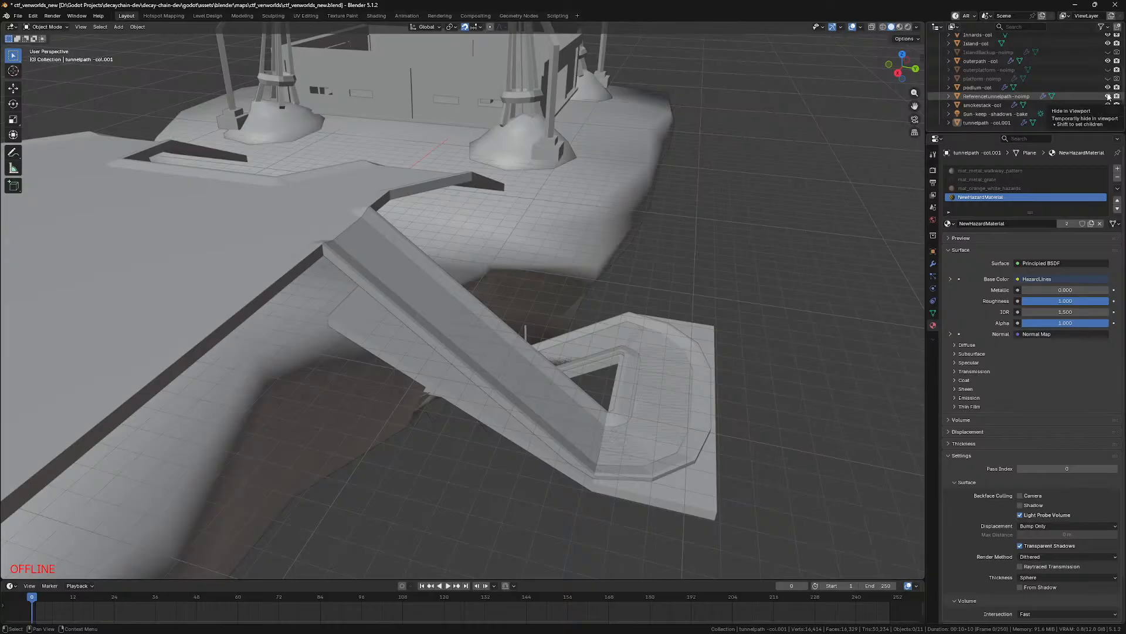
click(1107, 96)
click(1107, 79)
click(1108, 79)
click(1107, 70)
click(1107, 70)
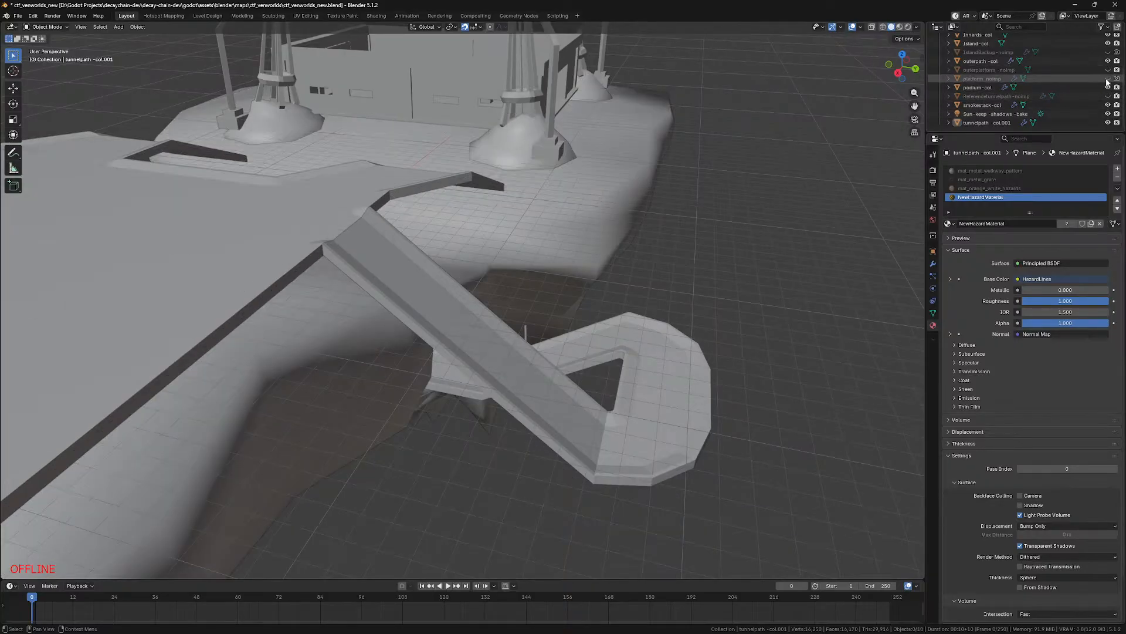
click(1107, 79)
mouse_move(795, 135)
middle_down()
mouse_move(765, 125)
mouse_move(789, 132)
middle_up()
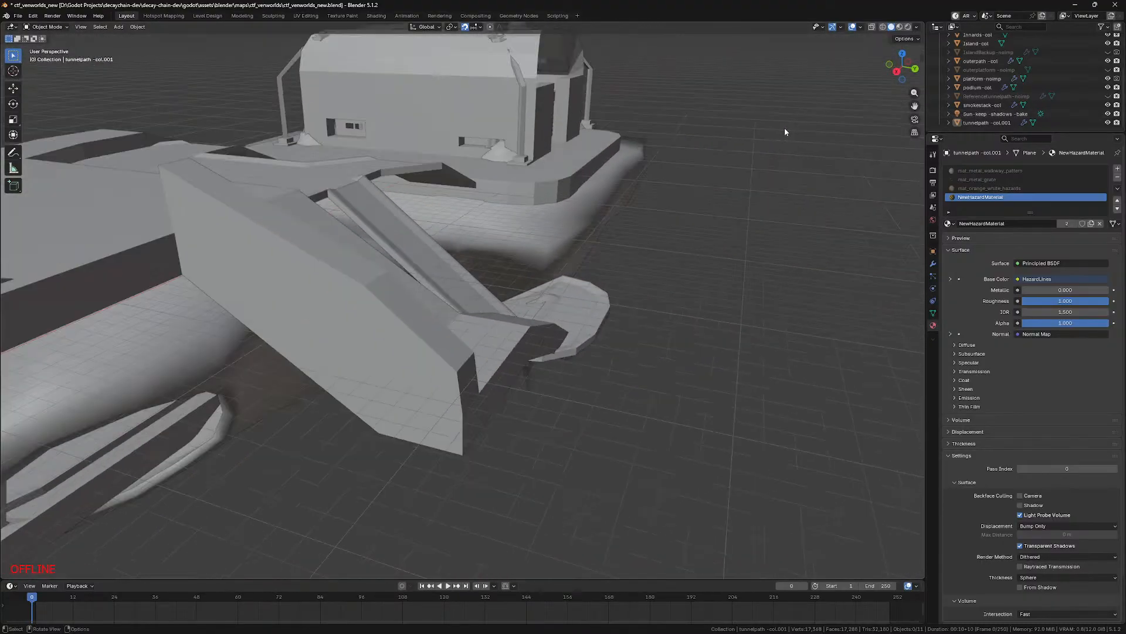
click(1107, 78)
Step: Enlarge the object list to display the whole collection and select the tunnel path in the scene
scroll(1090, 65, up, 4)
drag(1069, 135, 1069, 268)
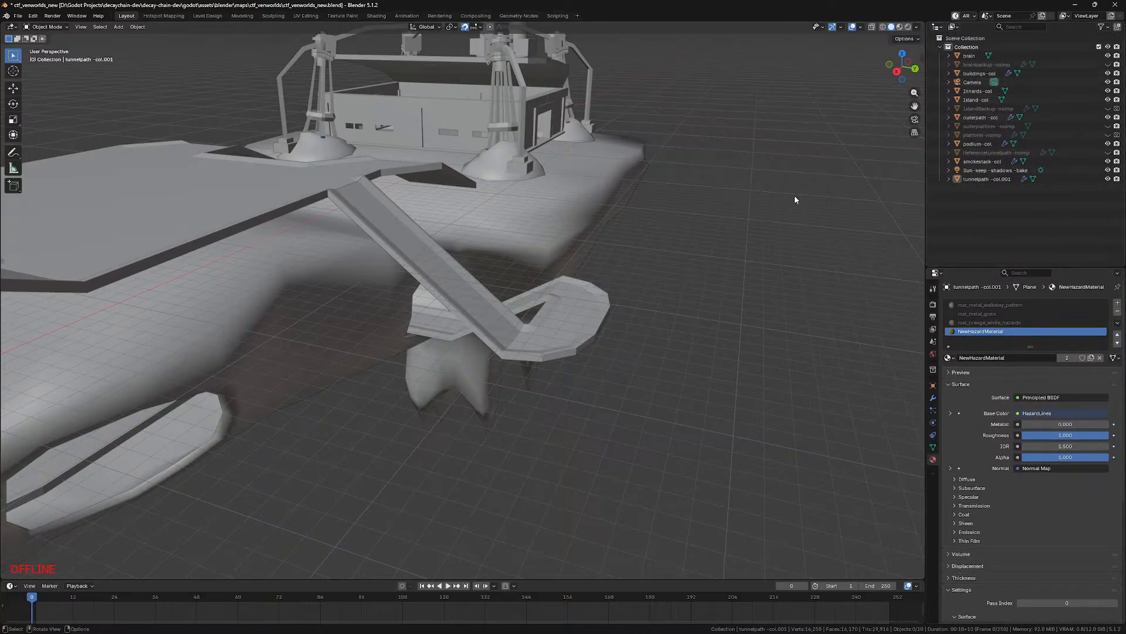
click(581, 311)
middle_drag(607, 249, 616, 274)
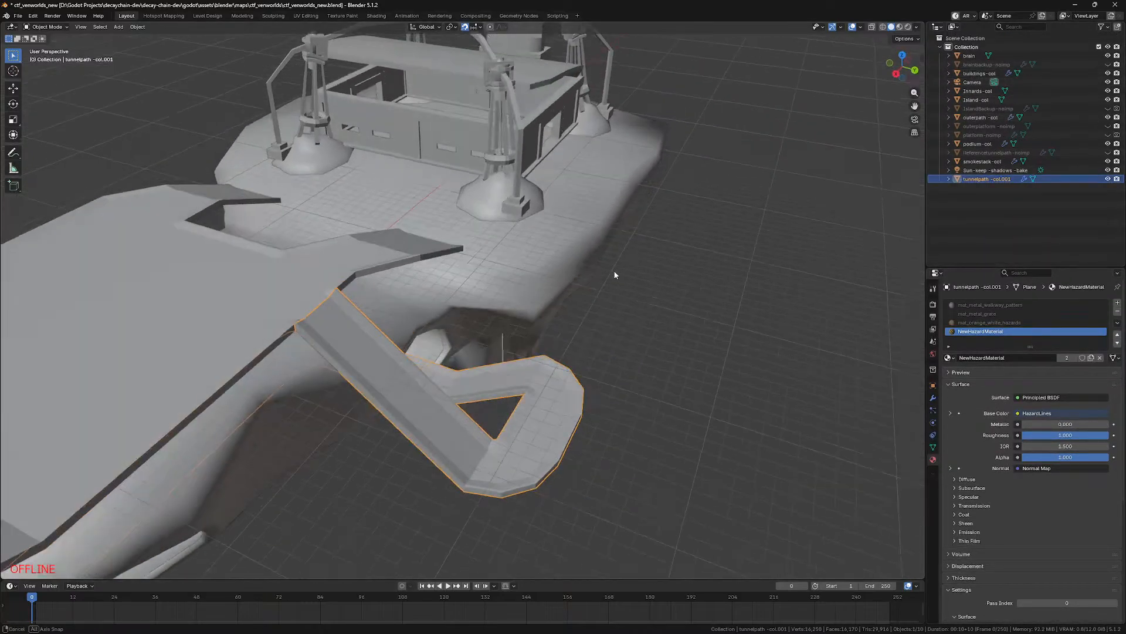
Step: Compare Referencetunnelpath -noimp with the tunnel path, hide the reference again and save the file
click(1108, 152)
click(1086, 152)
middle_drag(586, 380, 540, 386)
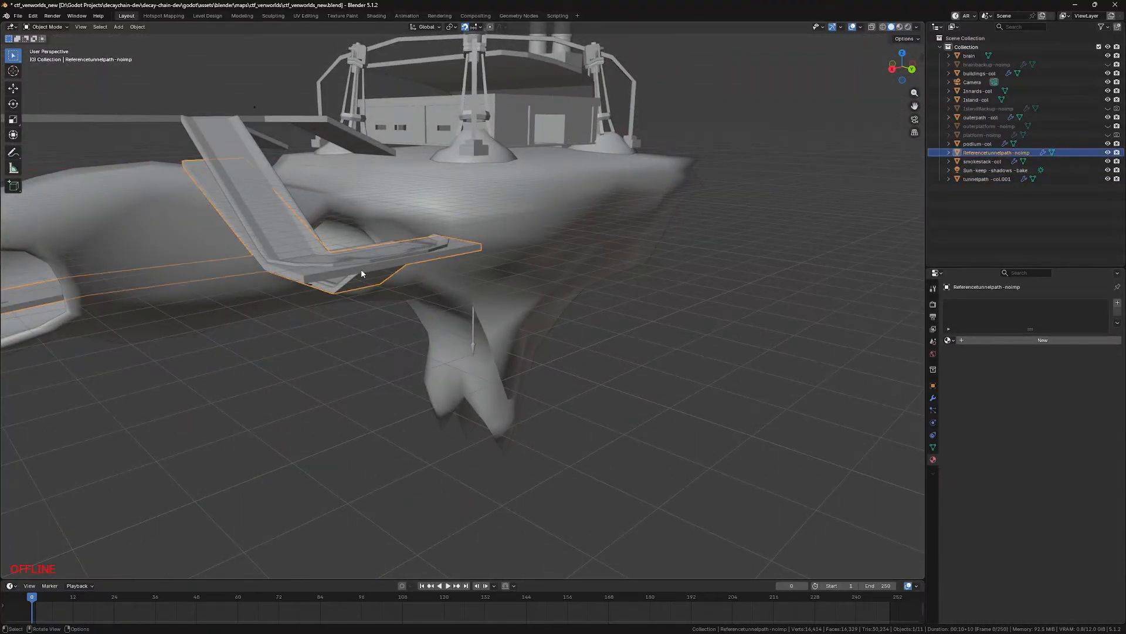
key(h)
middle_drag(362, 272, 378, 295)
key(ctrl+s)
mouse_move(254, 625)
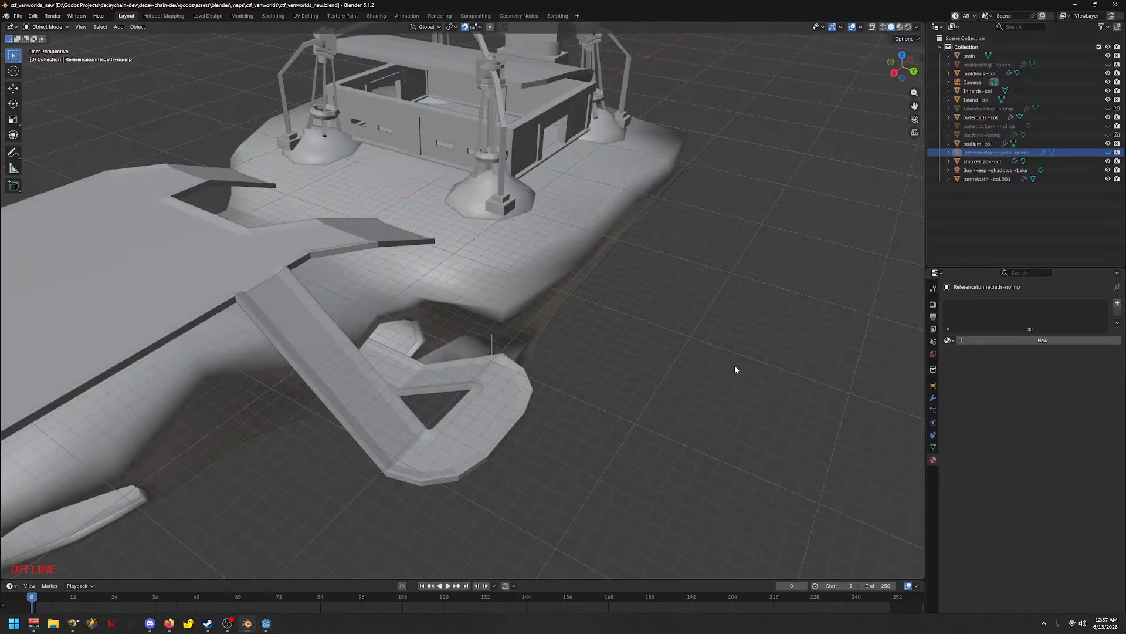
Step: Unhide the outerplatform -noimp object and enter edit mode on its mesh
click(1108, 135)
click(1108, 136)
click(1109, 136)
click(1107, 135)
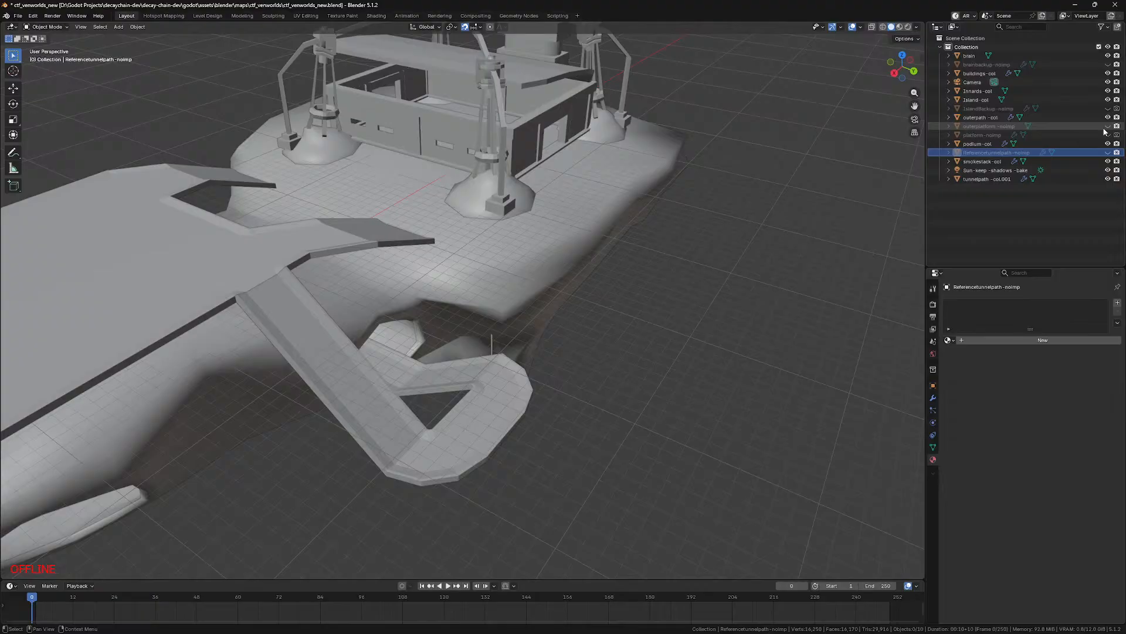
click(1108, 126)
middle_drag(493, 266, 516, 240)
key(KP_7)
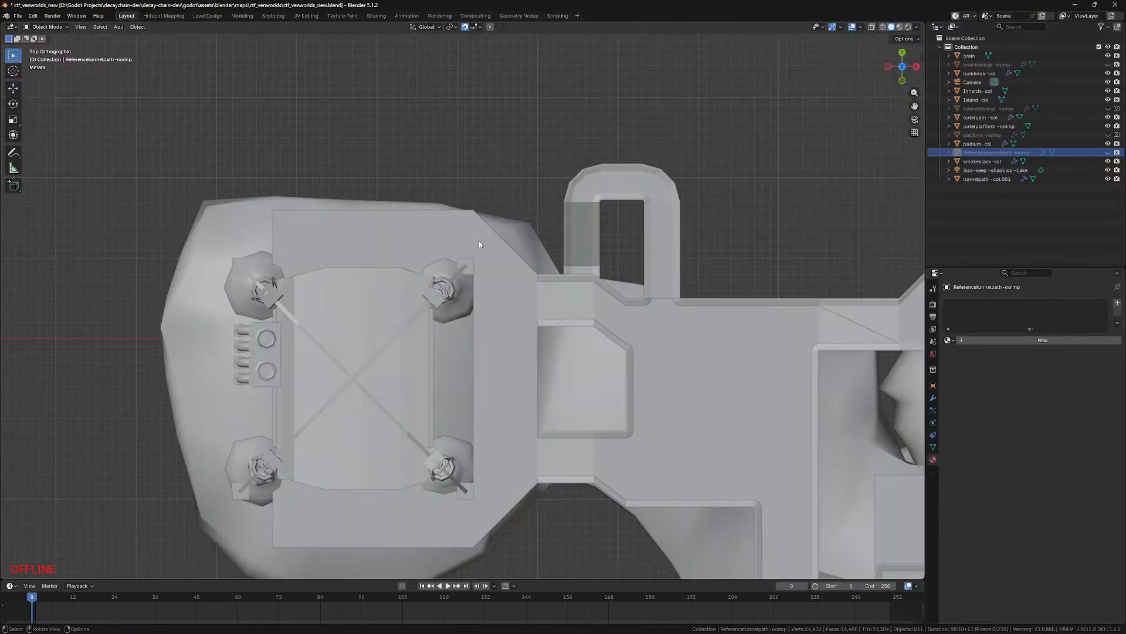
scroll(476, 244, up, 2)
shift+middle_drag(490, 388, 531, 197)
click(509, 267)
key(Tab)
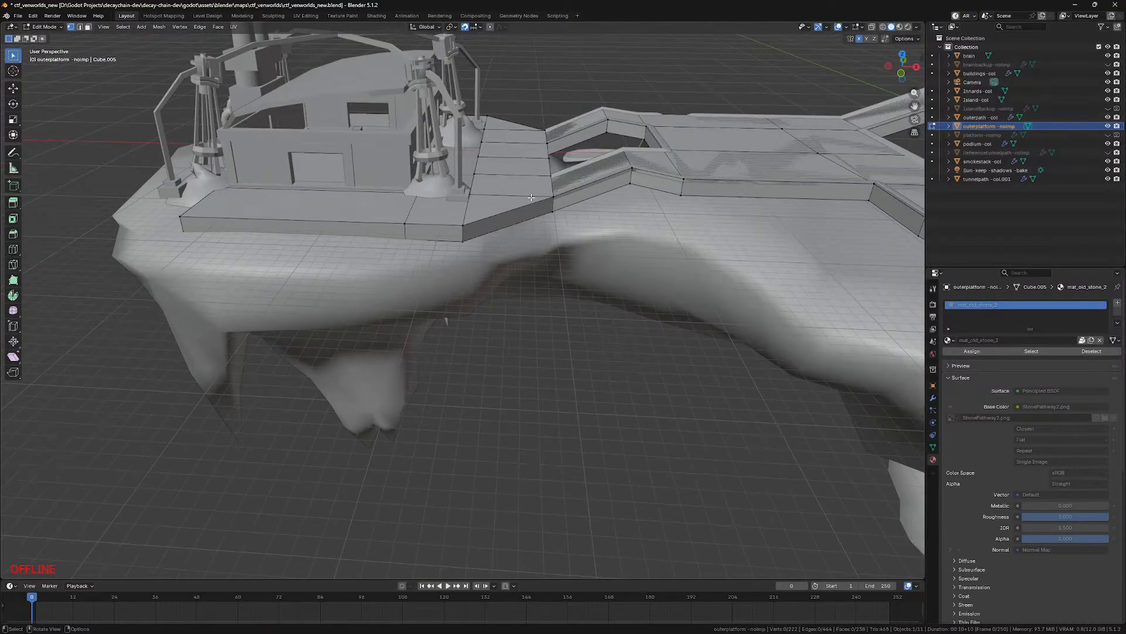
Step: Select the outer platform's end section around the building in see-through view and place a duplicate in negative X
key(KP_7)
key(alt+z)
key(c)
click(301, 156)
scroll(306, 158, down, 5)
mouse_move(339, 160)
mouse_down()
mouse_move(444, 176)
mouse_move(440, 390)
mouse_move(323, 180)
mouse_up()
key(Escape)
key(shift+d)
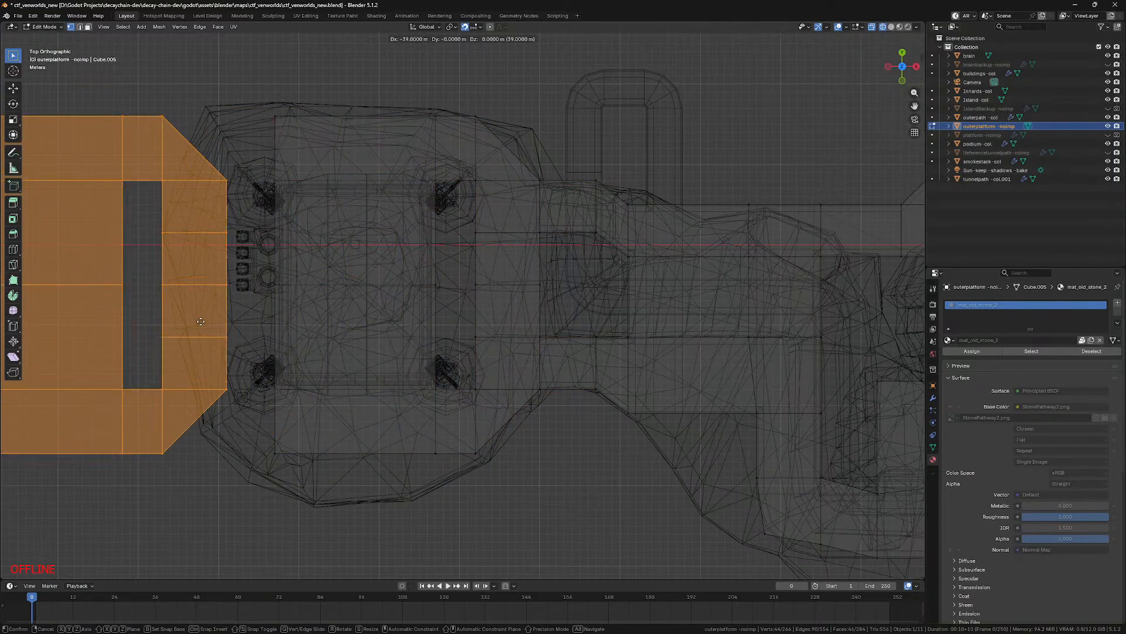
click(220, 314)
Step: Separate the duplicated section into its own object, hide the original outer platform and select the new piece
key(p)
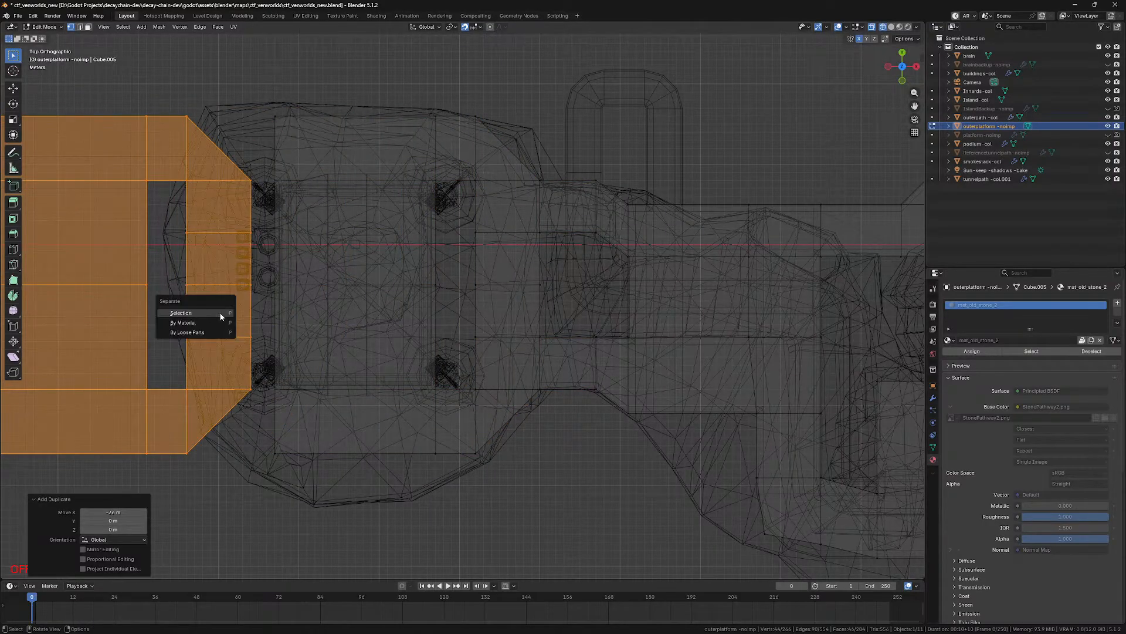
click(220, 312)
key(Tab)
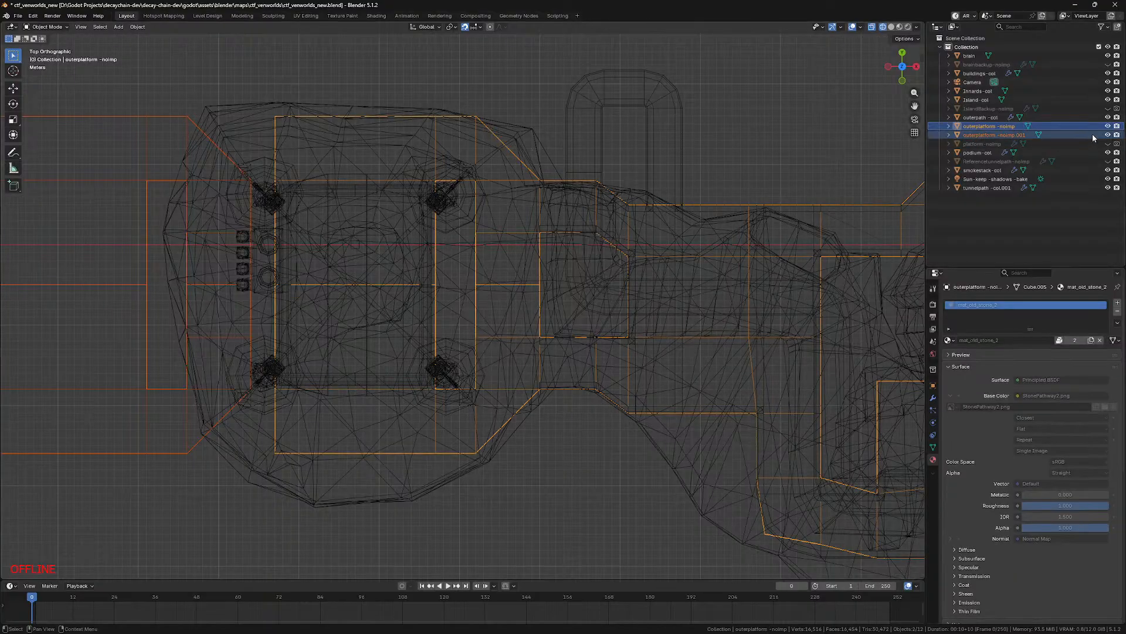
click(1109, 127)
click(213, 175)
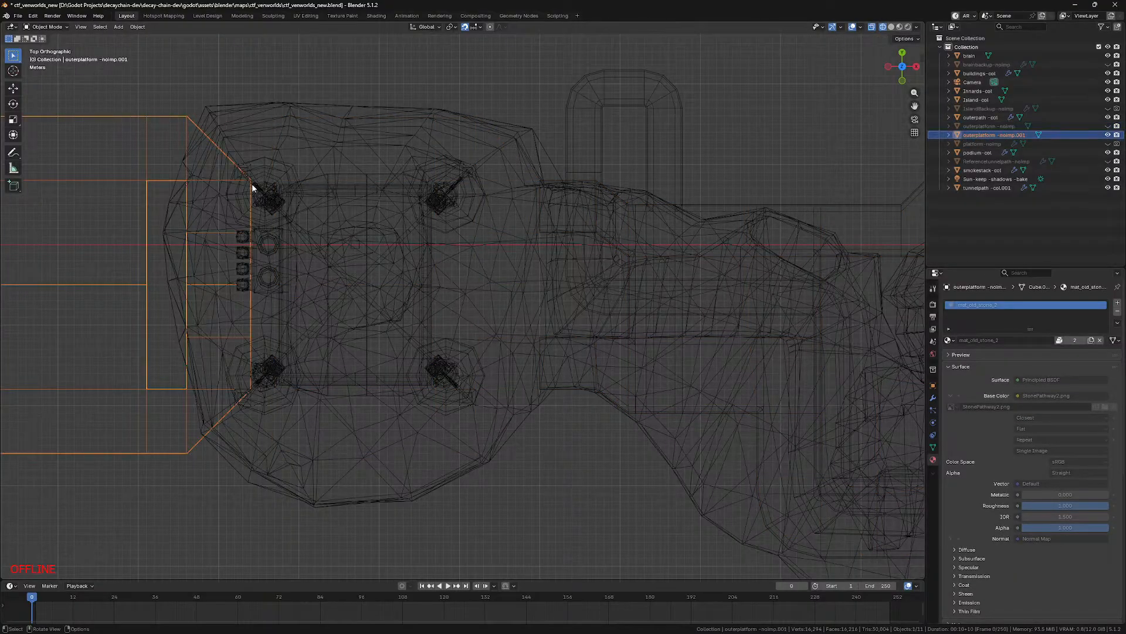
Step: Move the separated platform's entire mesh back along X to its original location around the building
key(Tab)
key(z)
key(a)
key(z)
key(g)
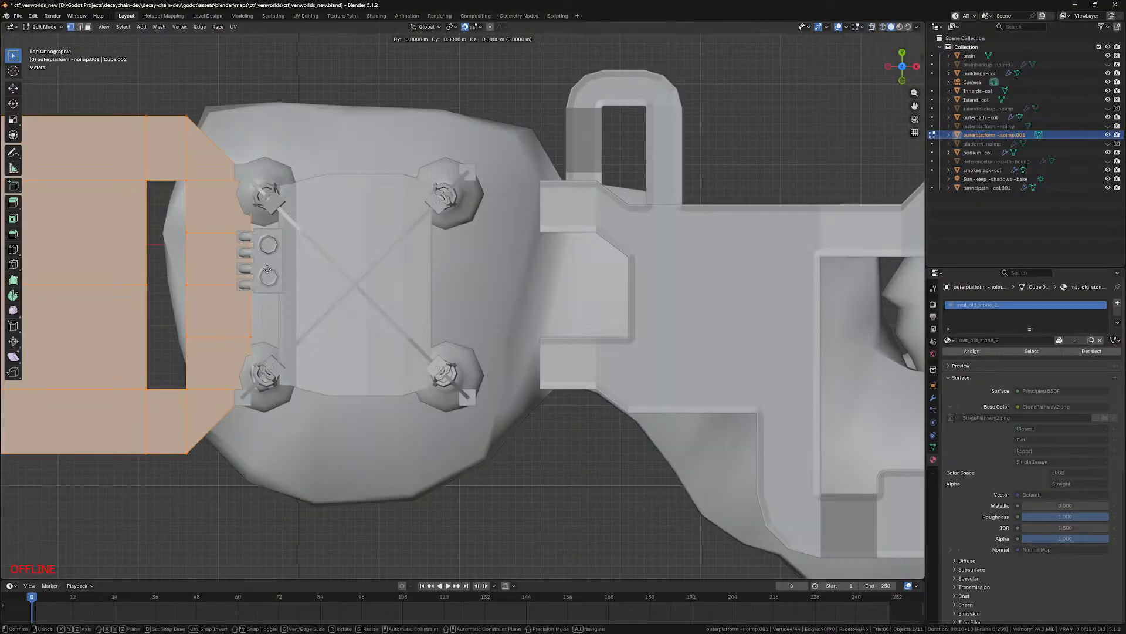
click(550, 271)
Step: Switch to material preview shading and add a Mirror modifier to the separated platform
key(z)
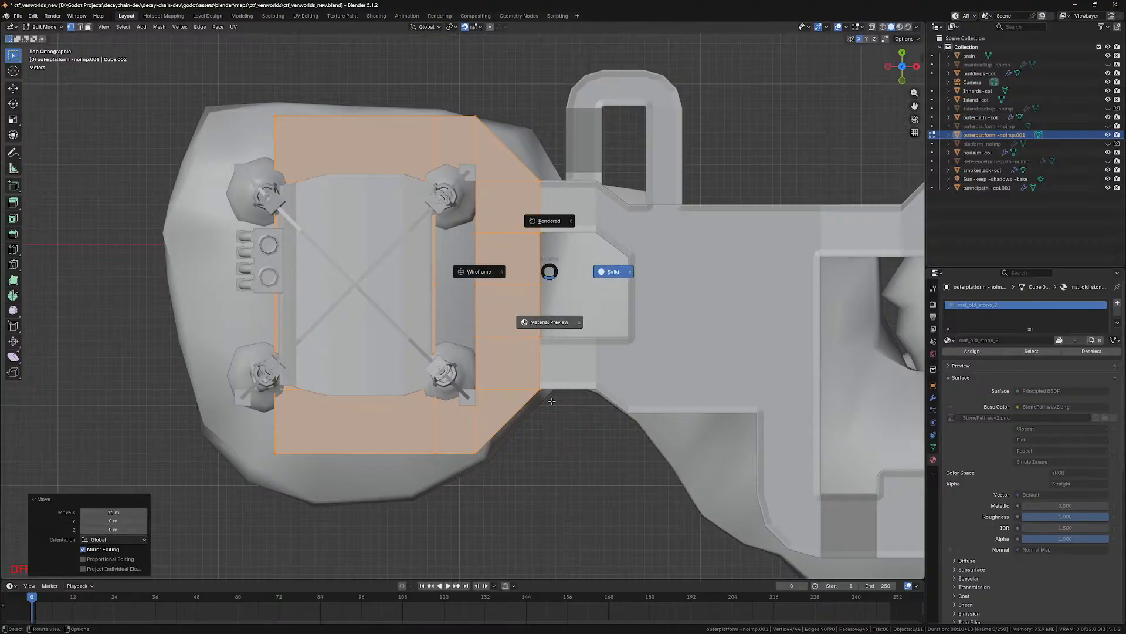
click(794, 299)
scroll(522, 309, down, 5)
shift+middle_drag(794, 299, 511, 274)
click(933, 398)
click(1011, 304)
text(m)
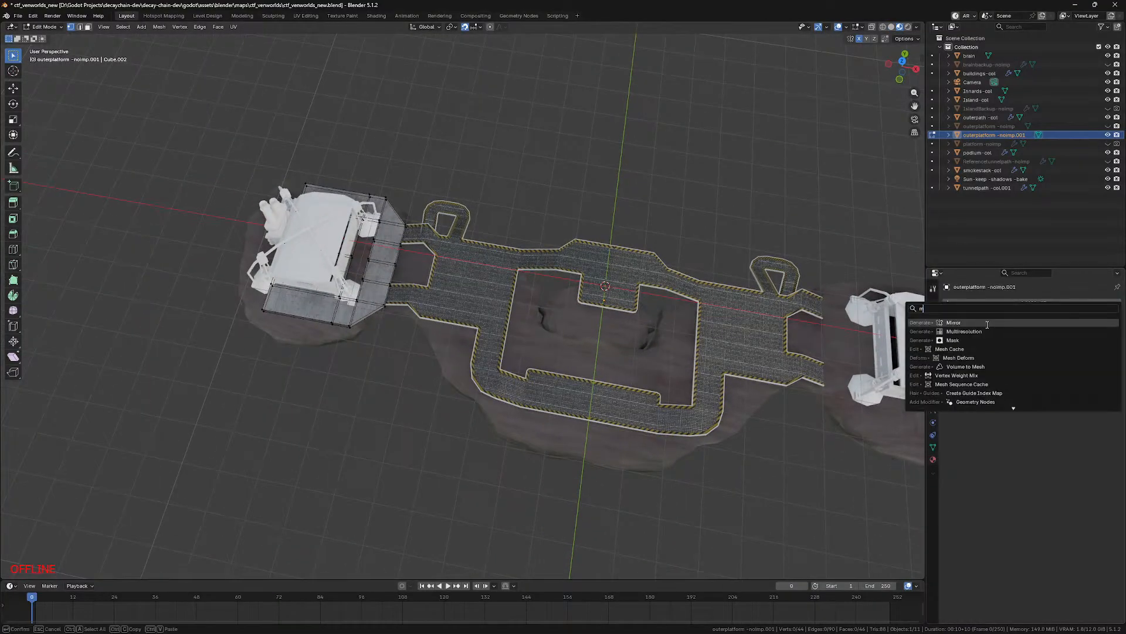
click(986, 322)
Step: Rename the separated platform object to outerplatform -col
double_click(1031, 135)
click(1032, 136)
text(c)
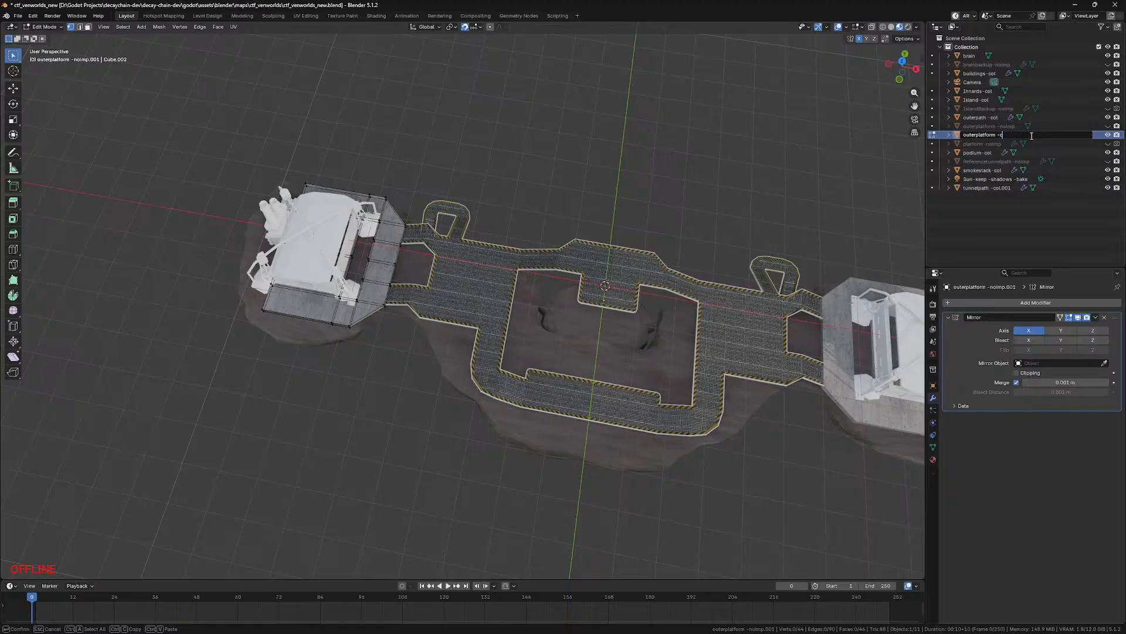
text(ol)
key(Return)
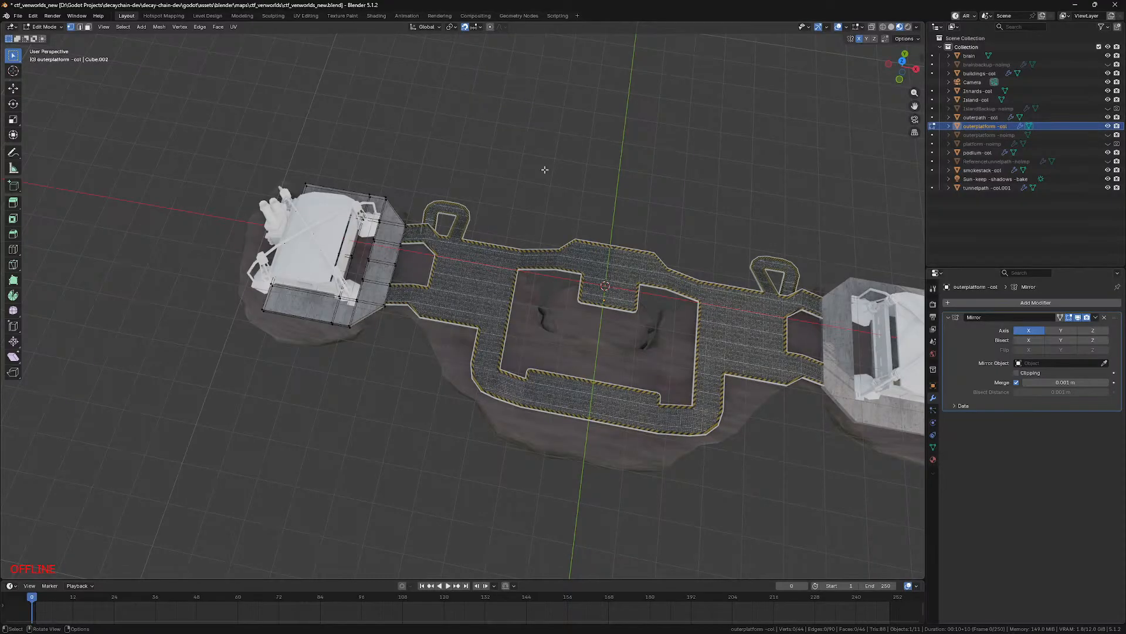
Step: Inspect the junction between the outer platform and the walkway up close in material preview shading
key(KP_7)
scroll(364, 312, up, 6)
shift+middle_drag(363, 312, 609, 242)
key(Tab)
scroll(449, 242, up, 11)
mouse_move(448, 242)
middle_down()
mouse_move(431, 220)
mouse_move(451, 342)
middle_up()
scroll(431, 221, down, 8)
key(z)
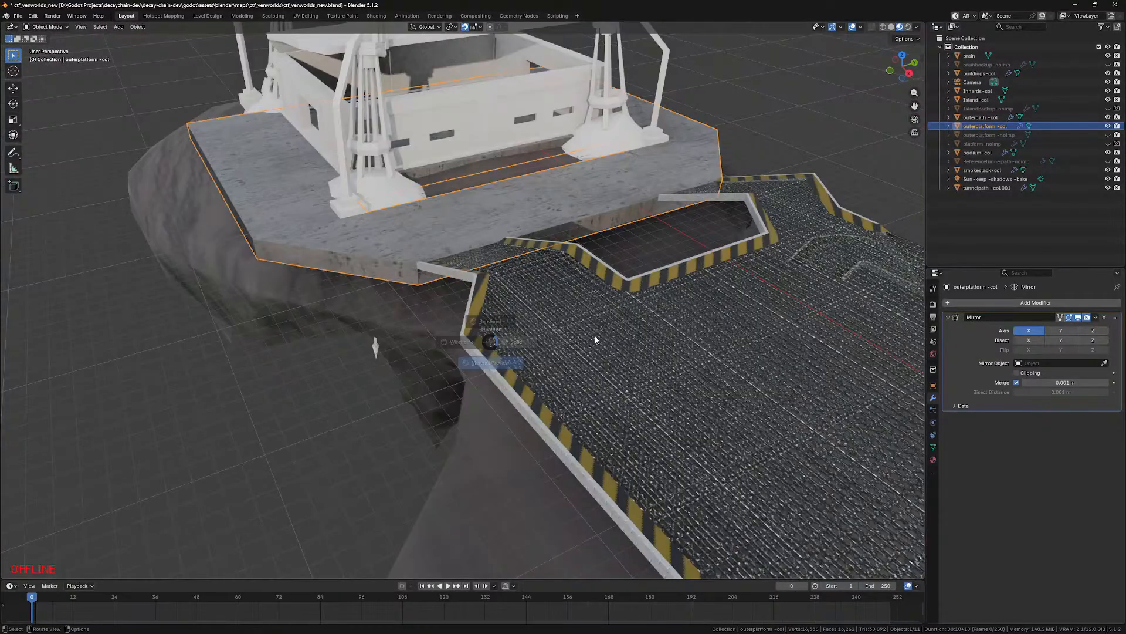
Step: Dissolve the edge loop crossing the middle of the platform section between the building and the walkway
scroll(595, 340, up, 5)
key(Tab)
key(z)
scroll(555, 287, up, 2)
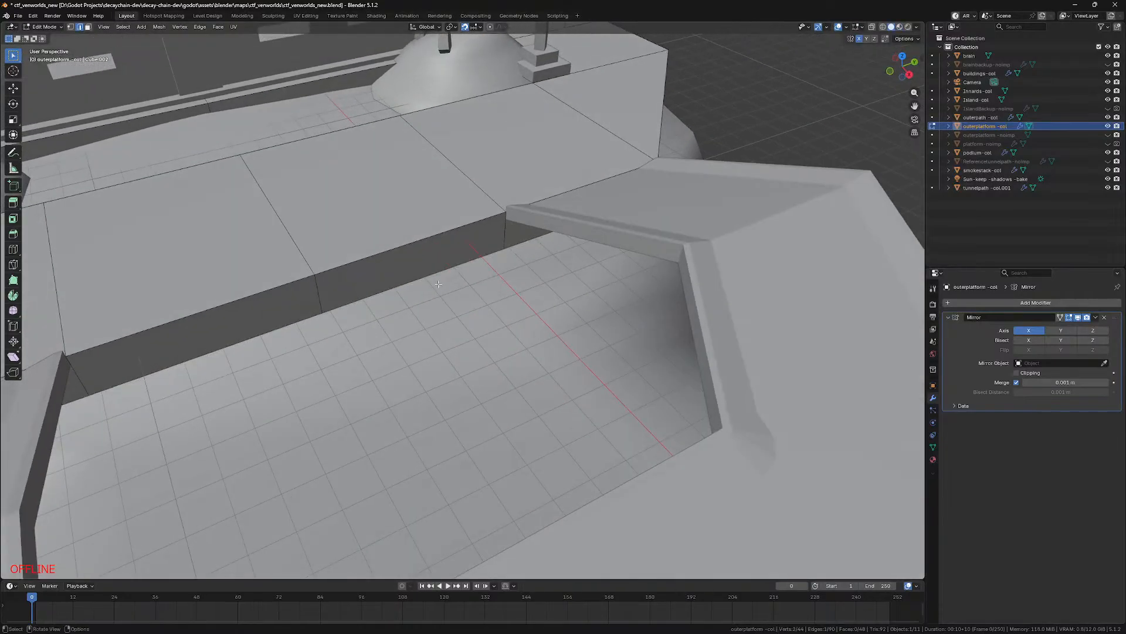
alt+click(288, 232)
key(KP_7)
key(x)
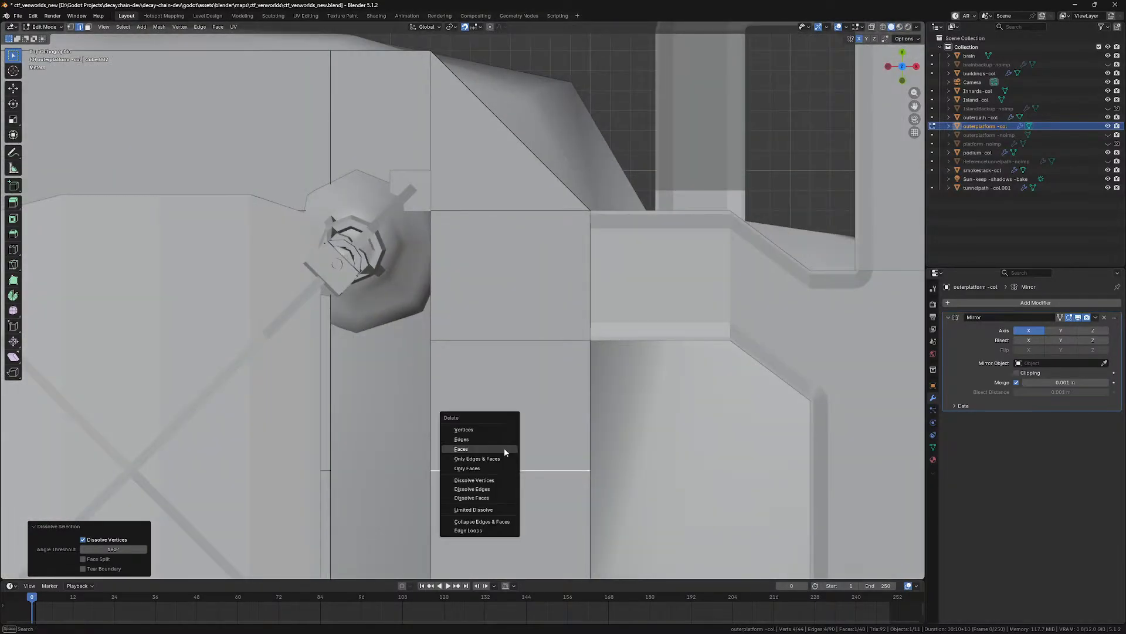
click(504, 448)
click(491, 469)
key(ctrl+x)
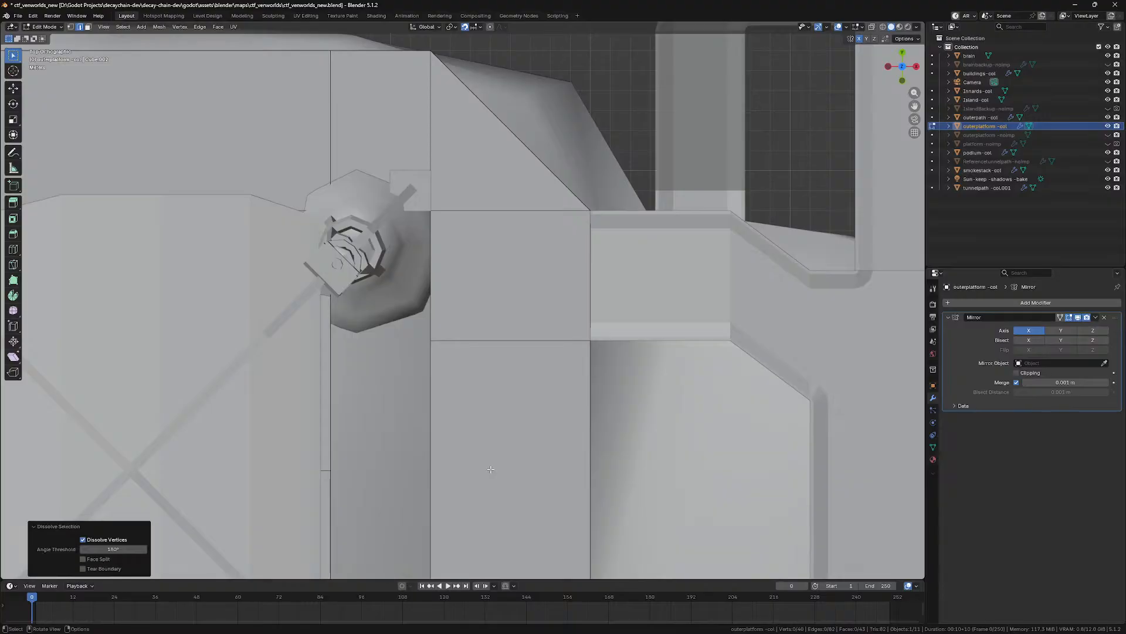
Step: Dissolve the leftover middle edge on the narrow platform strip beside the building's inner wall and check the mesh in wireframe
alt+click(323, 470)
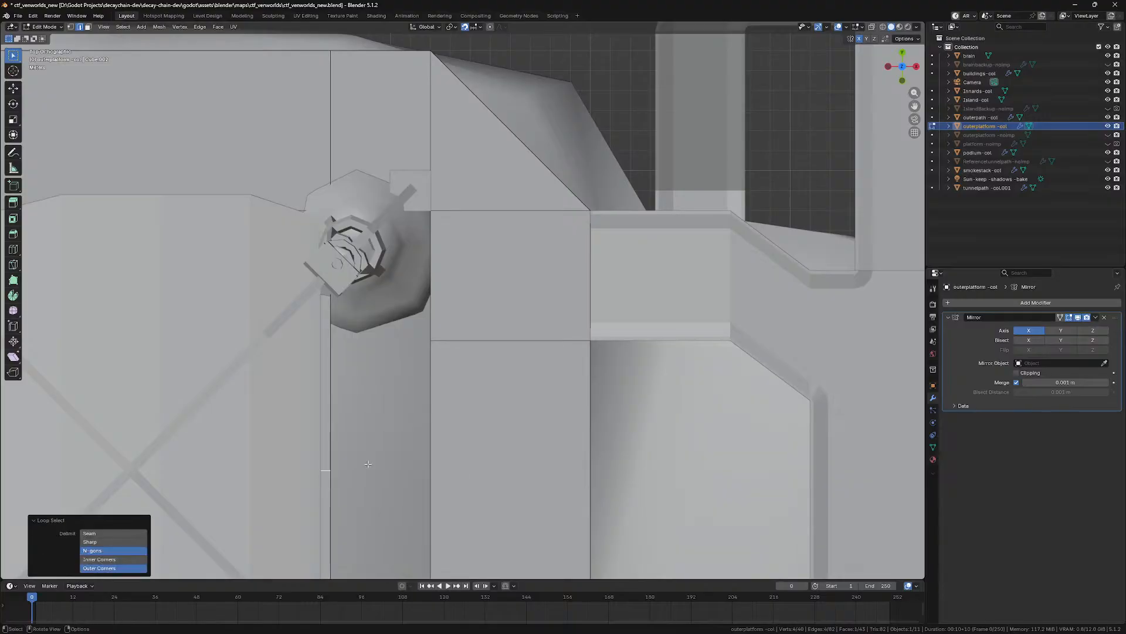
key(x)
click(376, 465)
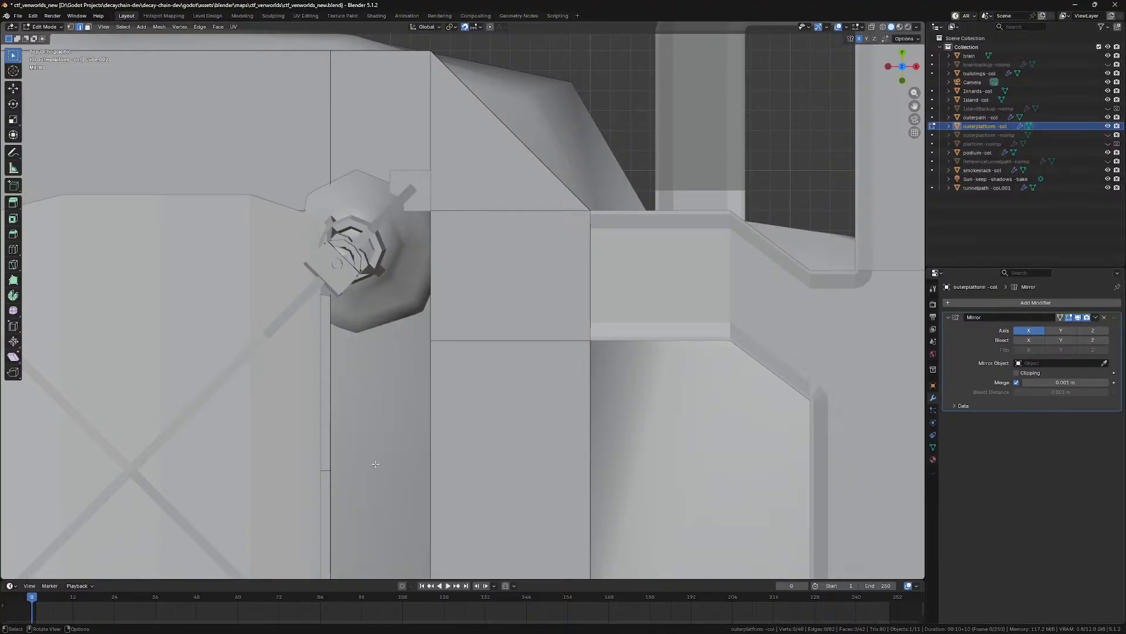
alt+click(324, 471)
key(ctrl+x)
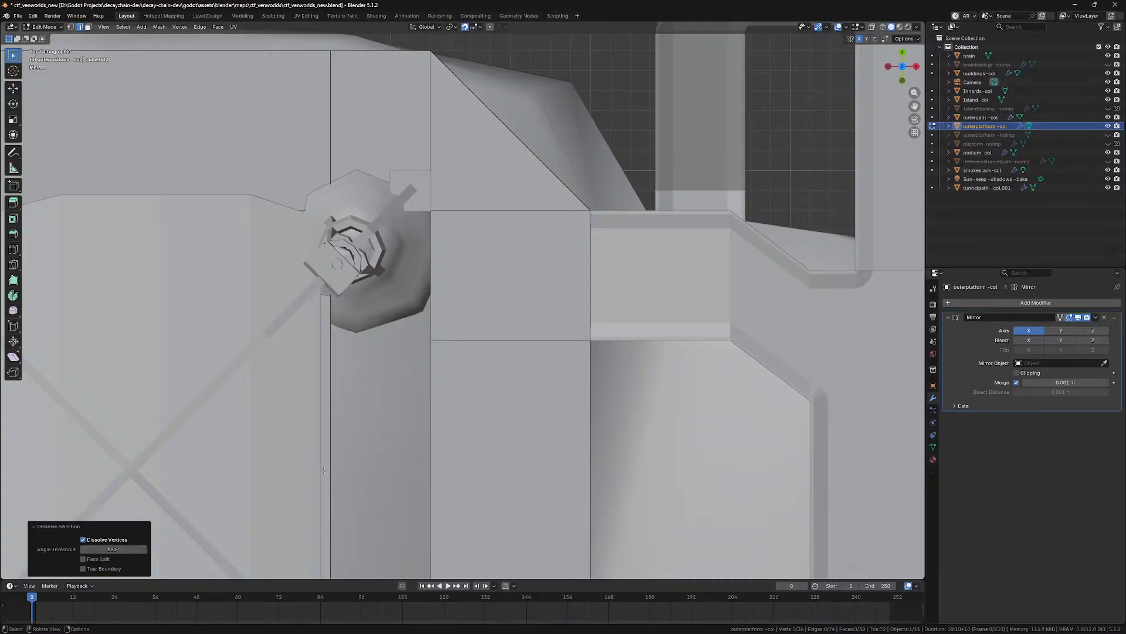
key(shift+z)
scroll(259, 451, down, 6)
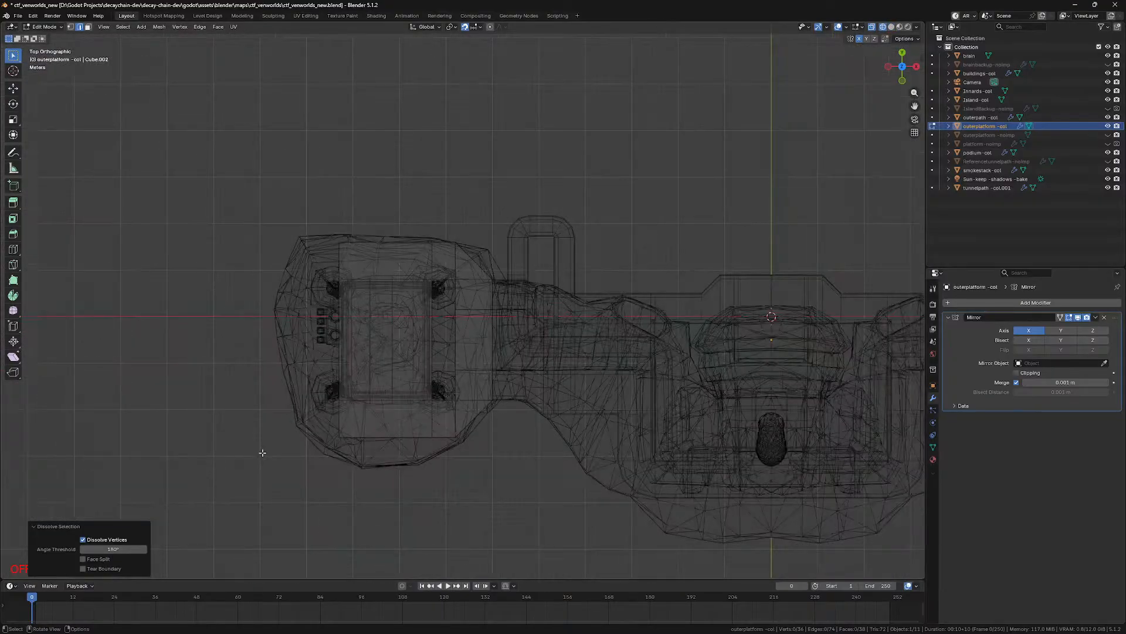
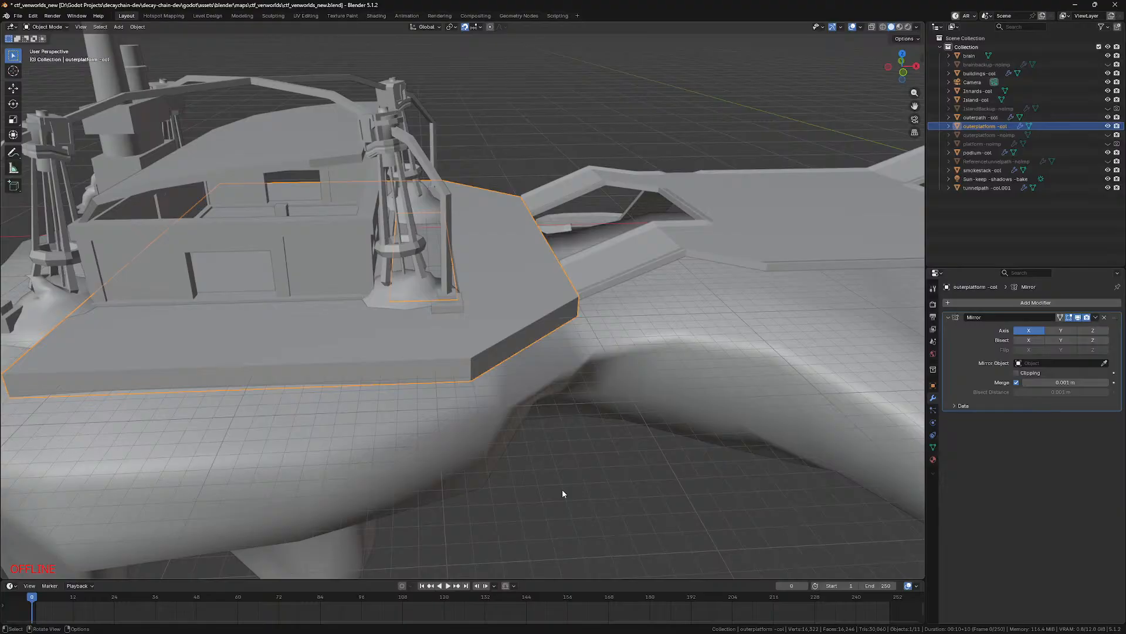
Step: Add a centred lengthwise loop cut to the platform section on the building's +Y side
middle_drag(509, 433, 532, 417)
scroll(530, 417, down, 3)
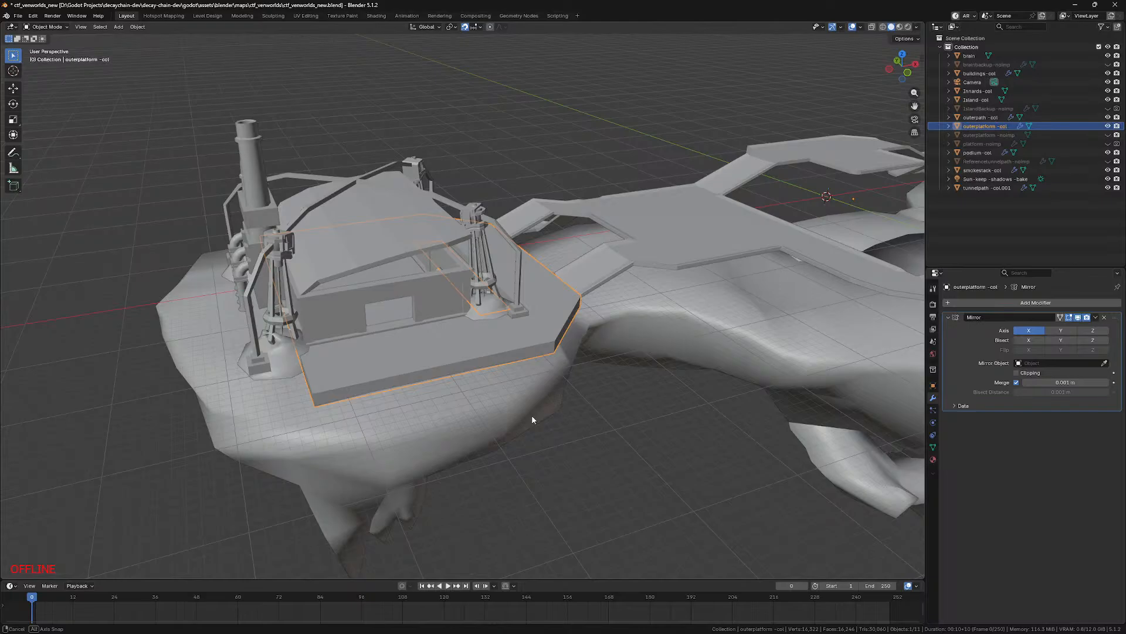
key(KP_7)
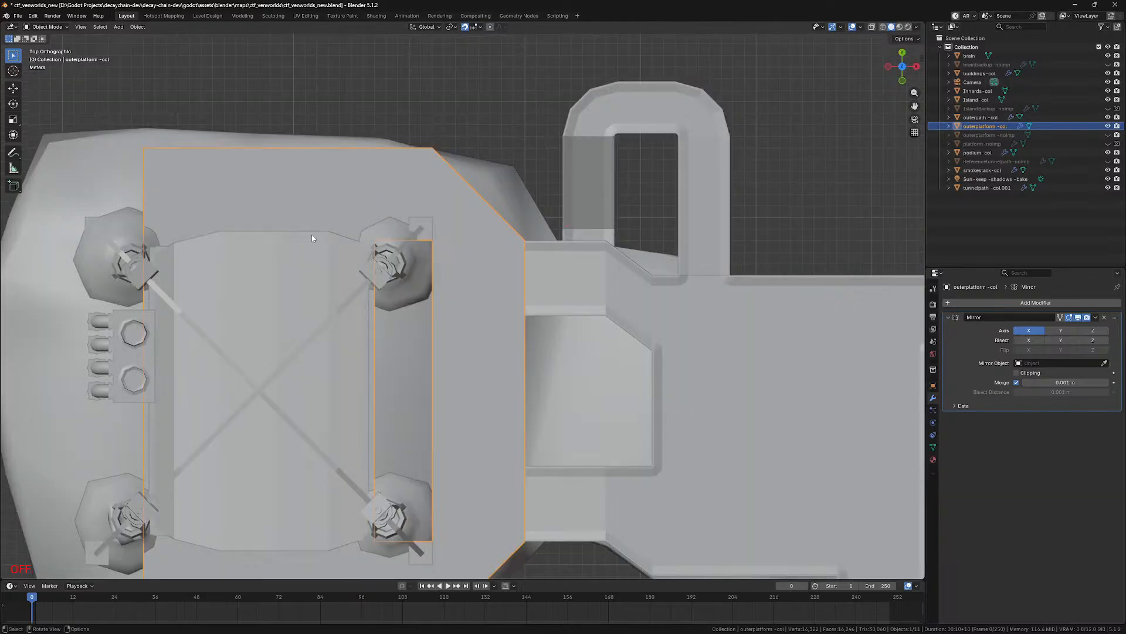
shift+middle_drag(331, 209, 511, 239)
key(Tab)
shift+middle_drag(383, 274, 390, 318)
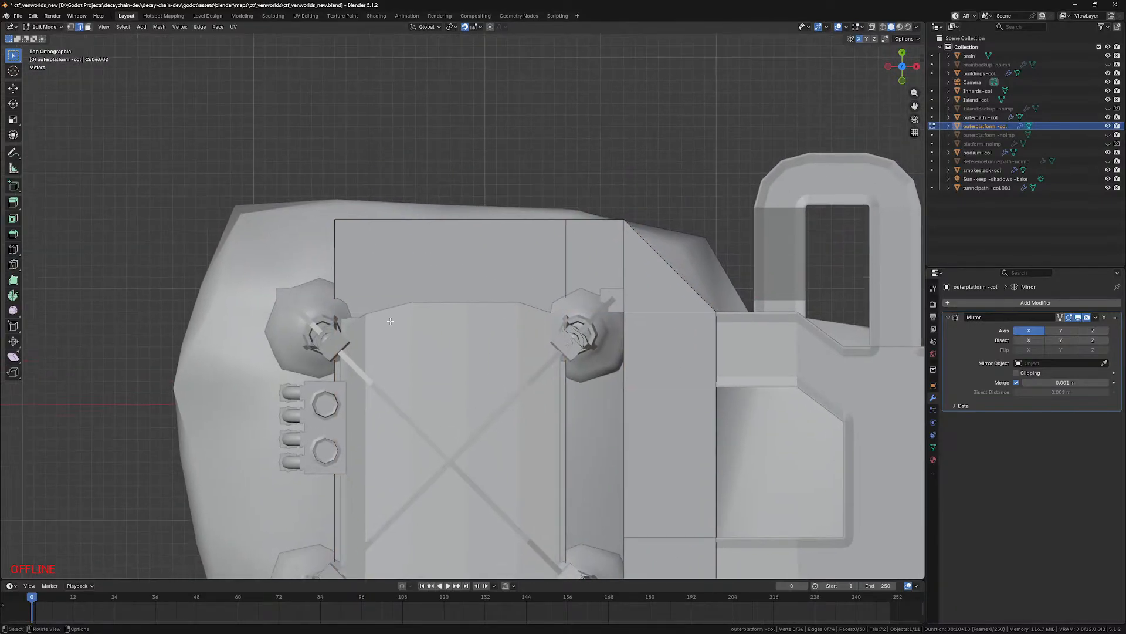
key(ctrl+r)
click(339, 265)
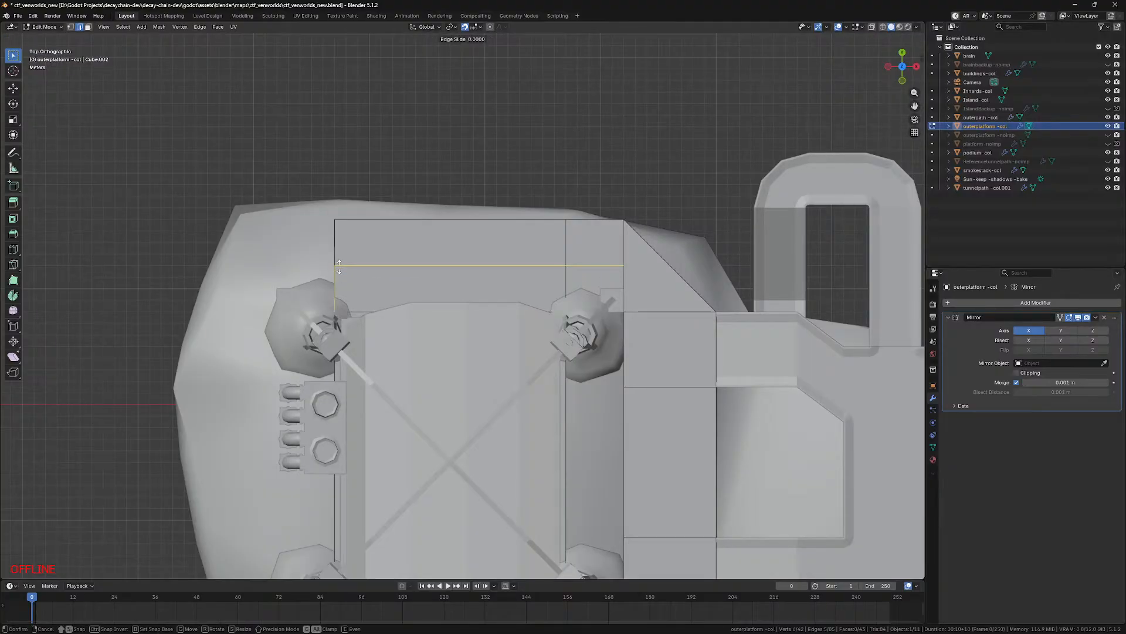
click(339, 266)
middle_drag(339, 265, 409, 254)
Step: Add a crosswise loop cut through the side sections near the platform's -X end, slid by a factor of -0.400
key(3)
click(473, 286)
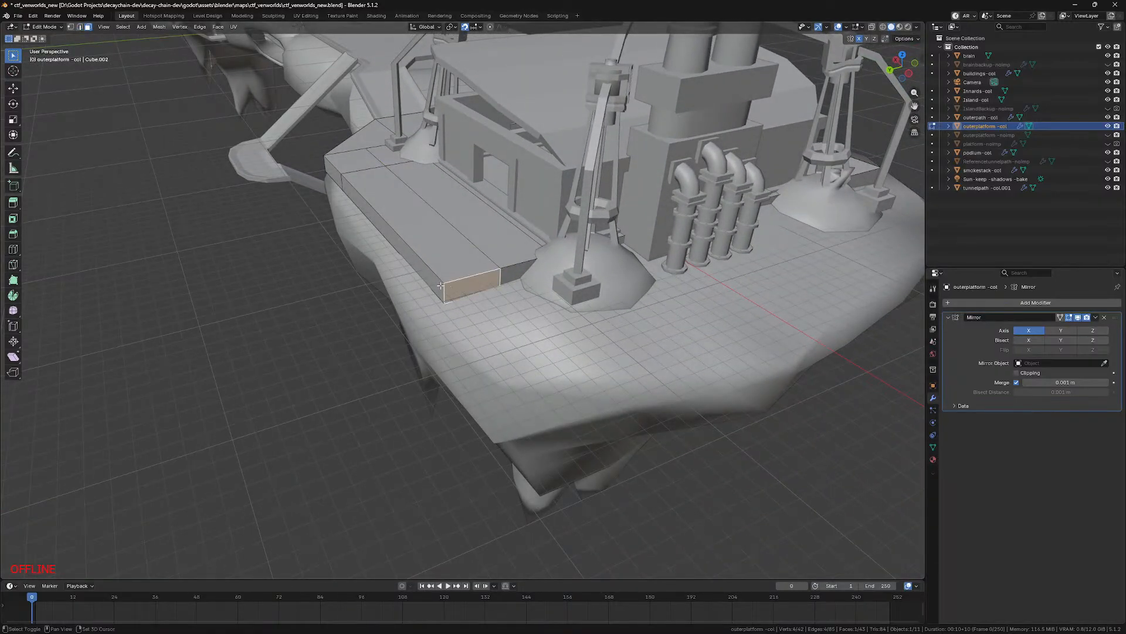
key(ctrl+r)
click(493, 235)
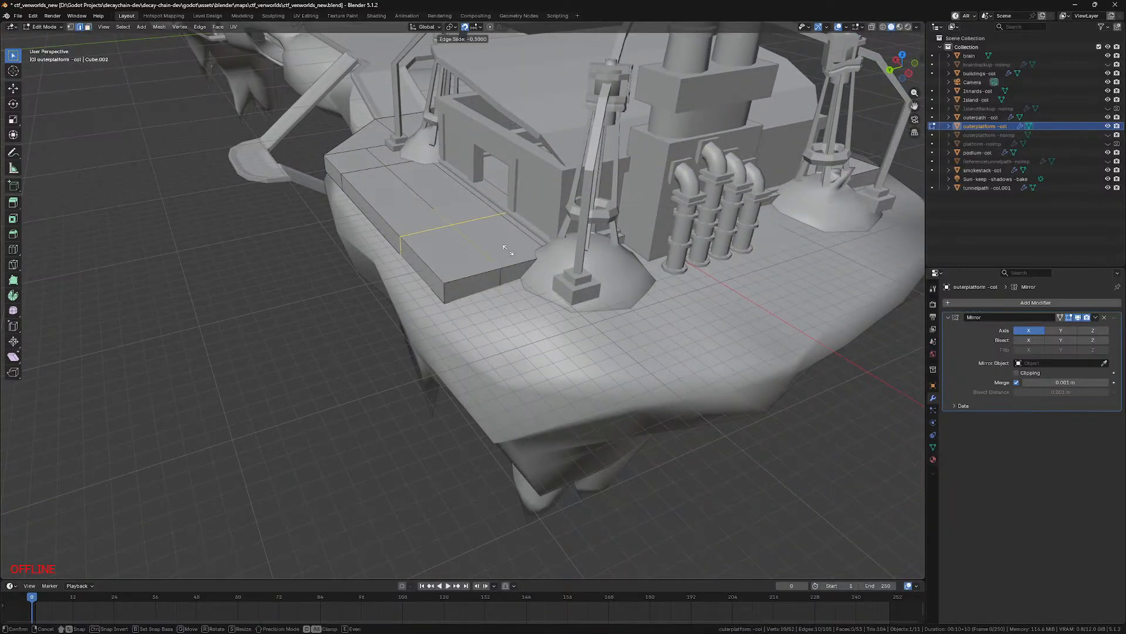
click(434, 269)
middle_drag(434, 269, 528, 317)
key(KP_7)
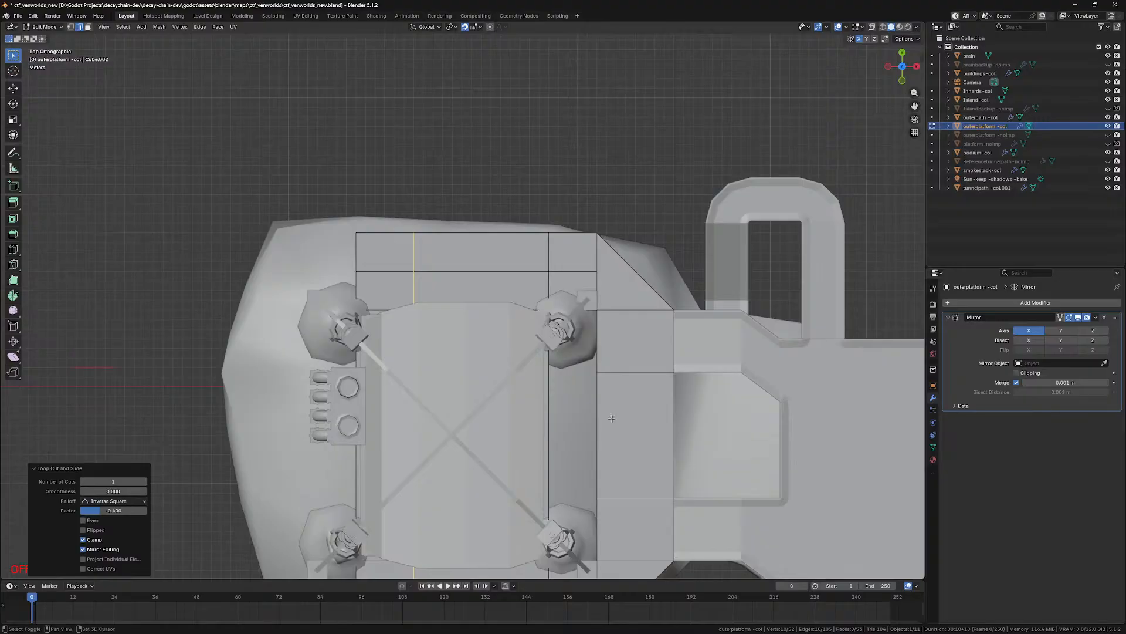
Step: Add a centred lengthwise loop cut to the platform section on the building's -Y side
shift+middle_drag(593, 489, 584, 265)
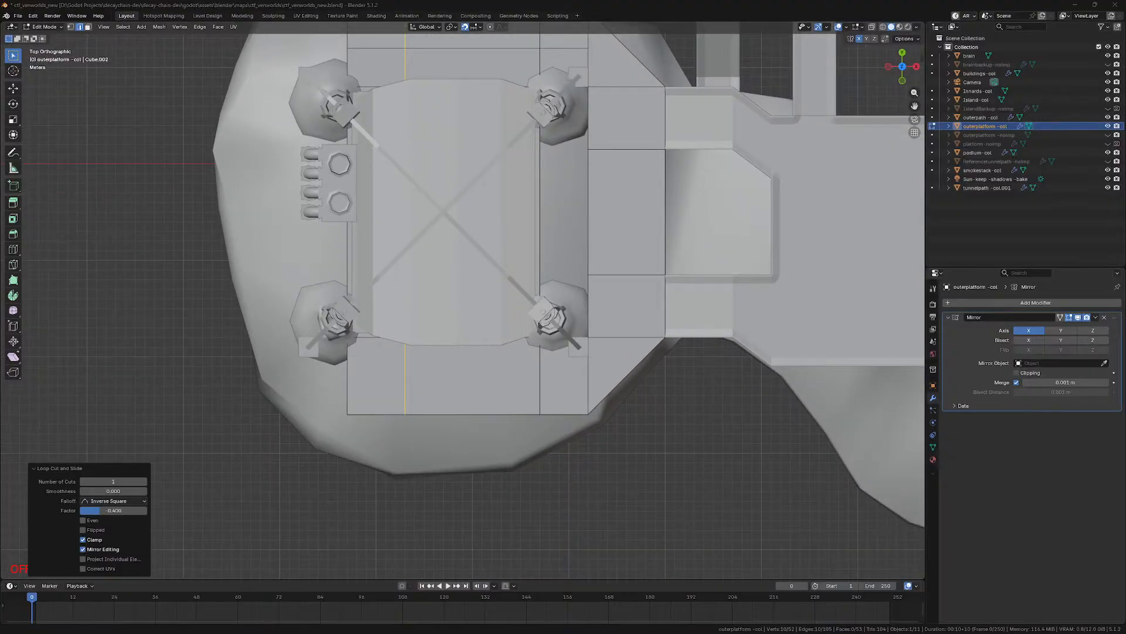
key(ctrl+r)
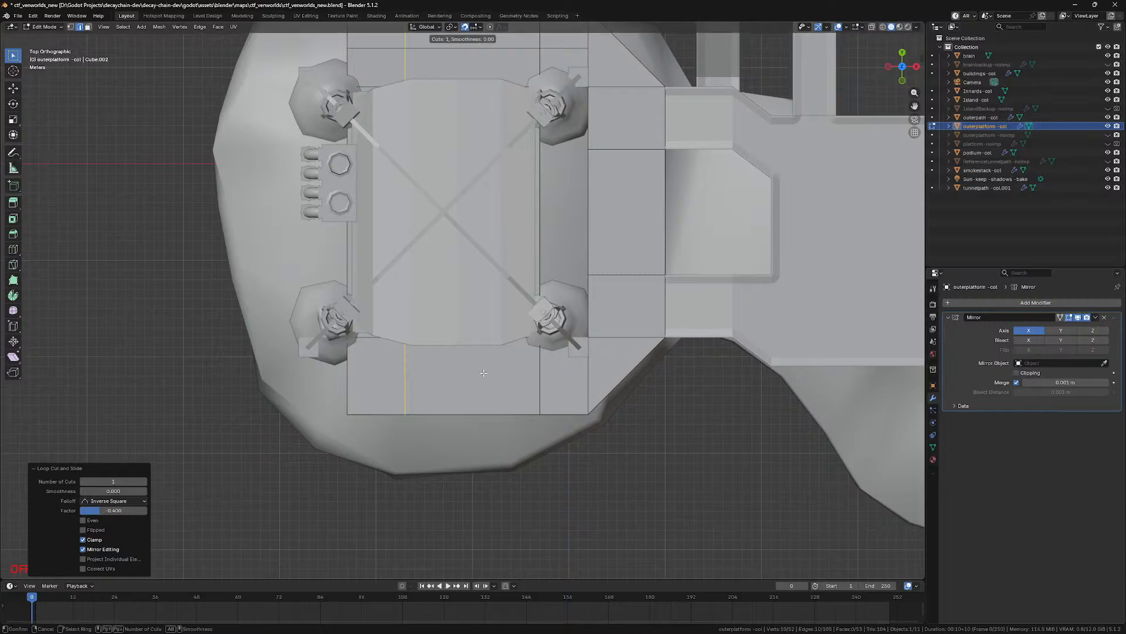
click(388, 377)
right_click(389, 375)
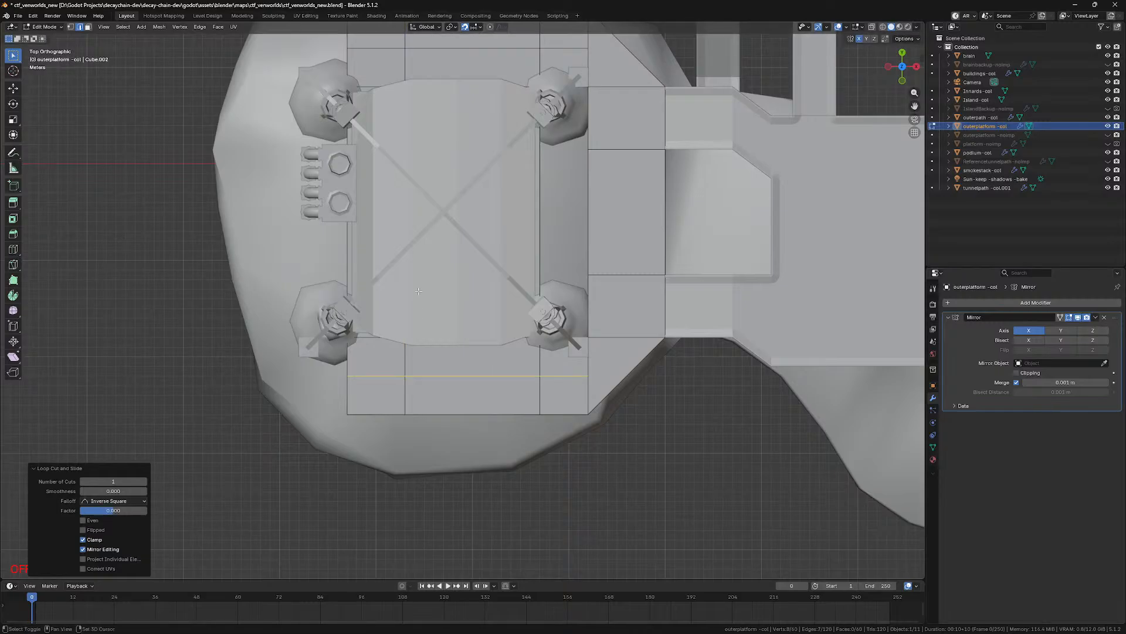
Step: Delete the outermost vertices at both -X corners of the platform to notch them
shift+middle_drag(418, 293, 409, 380)
key(alt+a)
key(shift+z)
key(1)
key(c)
scroll(335, 100, up, 12)
click(334, 100)
click(332, 505)
right_click(347, 490)
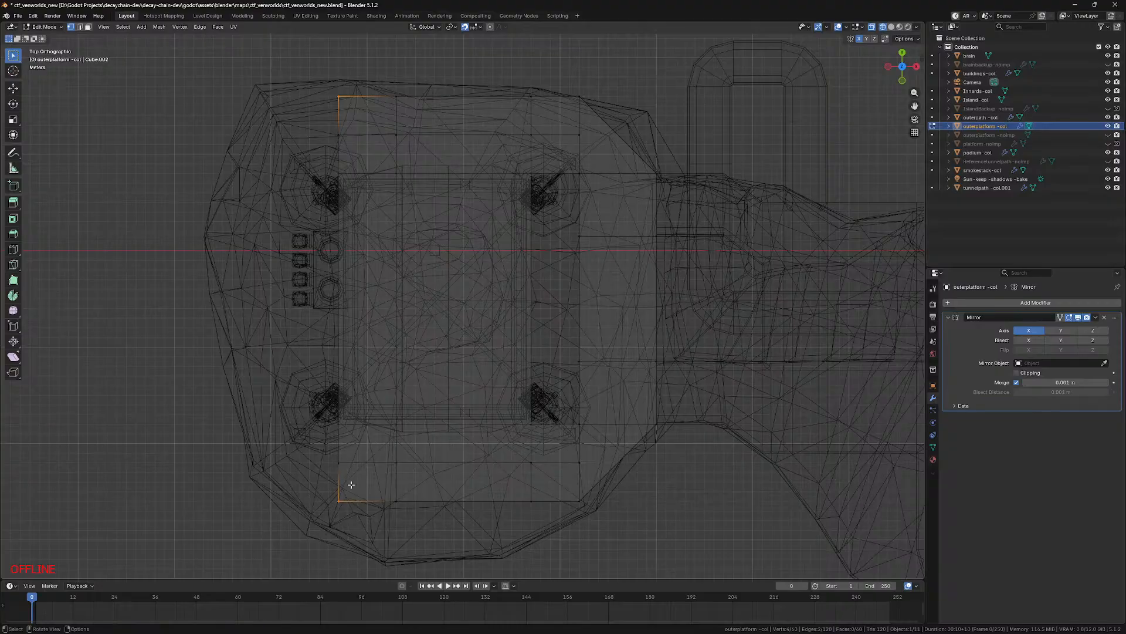
key(x)
click(352, 463)
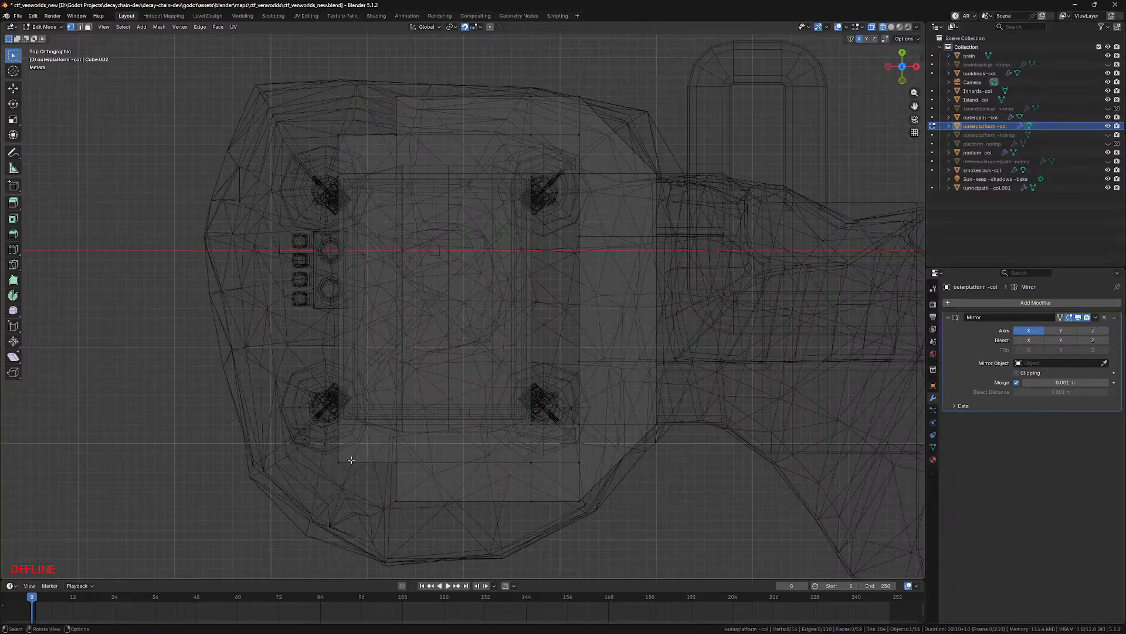
Step: Fill the open side faces at the platform's notched corners
key(shift+z)
middle_drag(352, 464, 400, 371)
key(2)
click(338, 291)
middle_drag(338, 292, 505, 310)
key(f)
click(540, 346)
key(f)
click(272, 344)
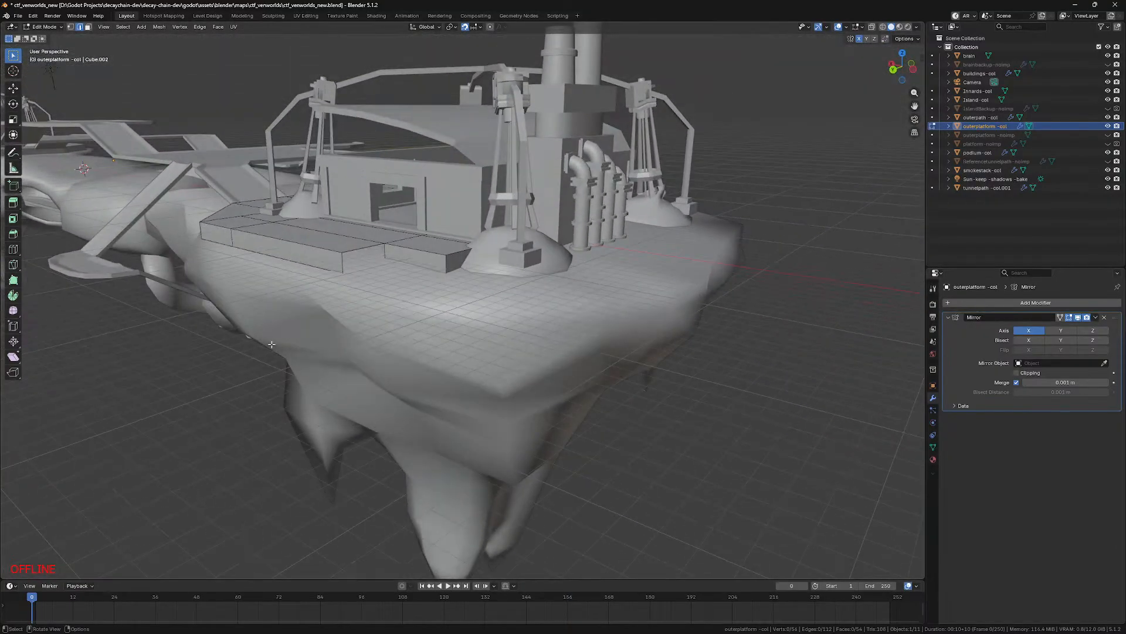
middle_drag(272, 344, 329, 371)
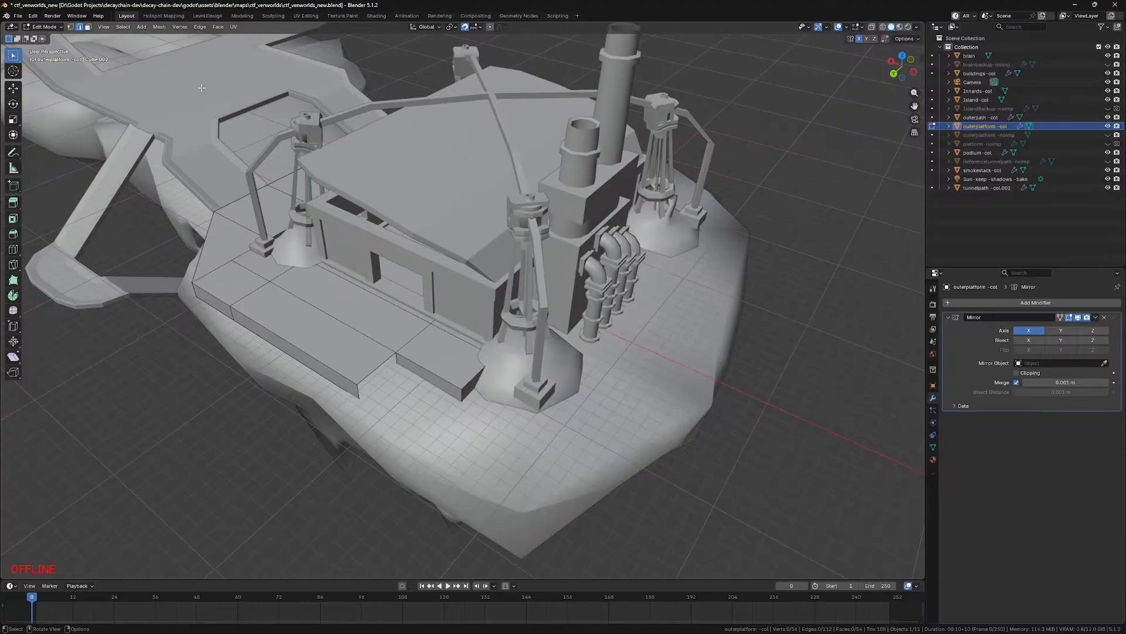
Step: Add a cube object and move it -88 m in X and 14 m in Y into the platform's +Y corner notch
key(Tab)
click(119, 26)
mouse_move(134, 36)
click(212, 49)
key(KP_7)
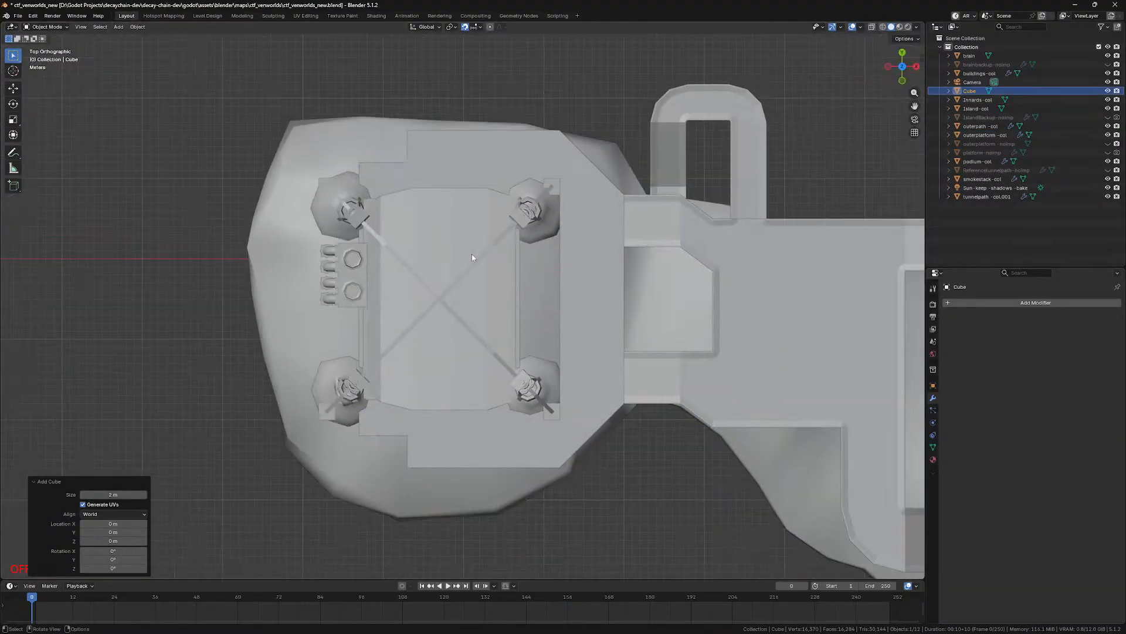
key(shift+z)
key(g)
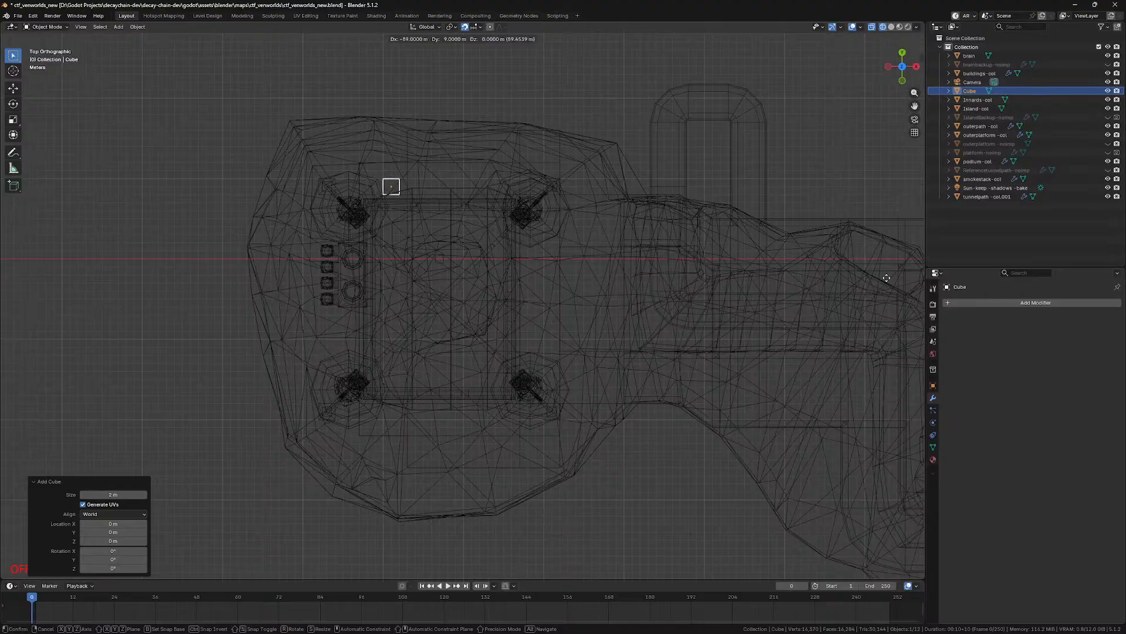
click(887, 248)
Step: Isolate the new cube together with the outer platform and the island in local view
shift+middle_drag(534, 186, 569, 311)
scroll(566, 314, up, 7)
key(z)
click(648, 347)
mouse_move(648, 347)
middle_down()
mouse_move(604, 303)
mouse_move(640, 256)
middle_up()
key(KP_Decimal)
key(KP_3)
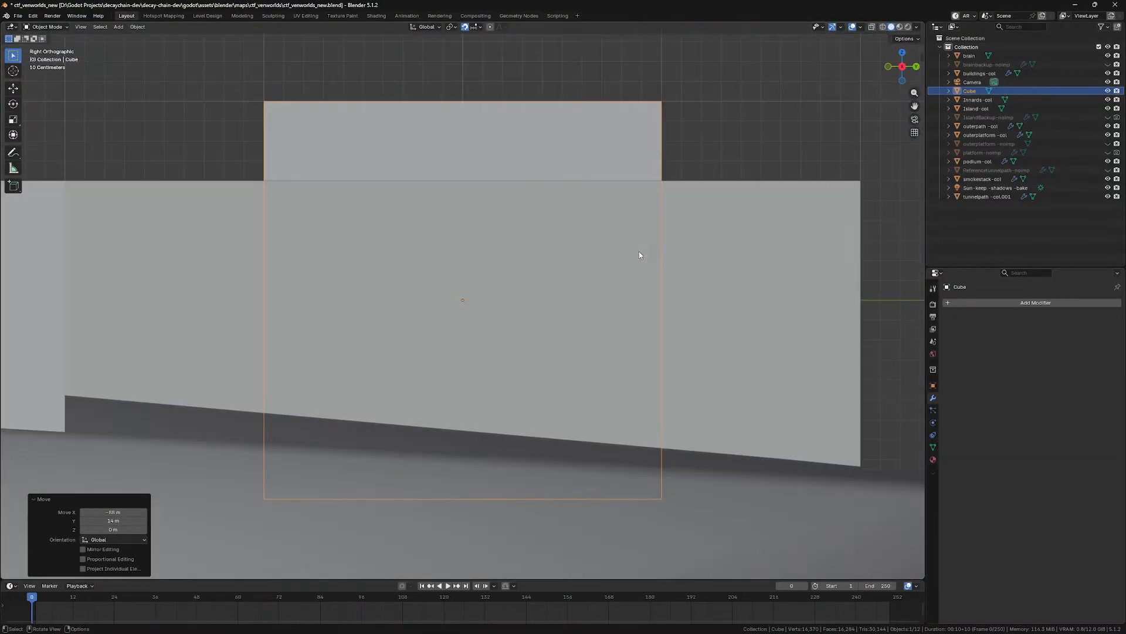
key(shift+z)
scroll(563, 347, down, 7)
middle_drag(572, 272, 562, 289)
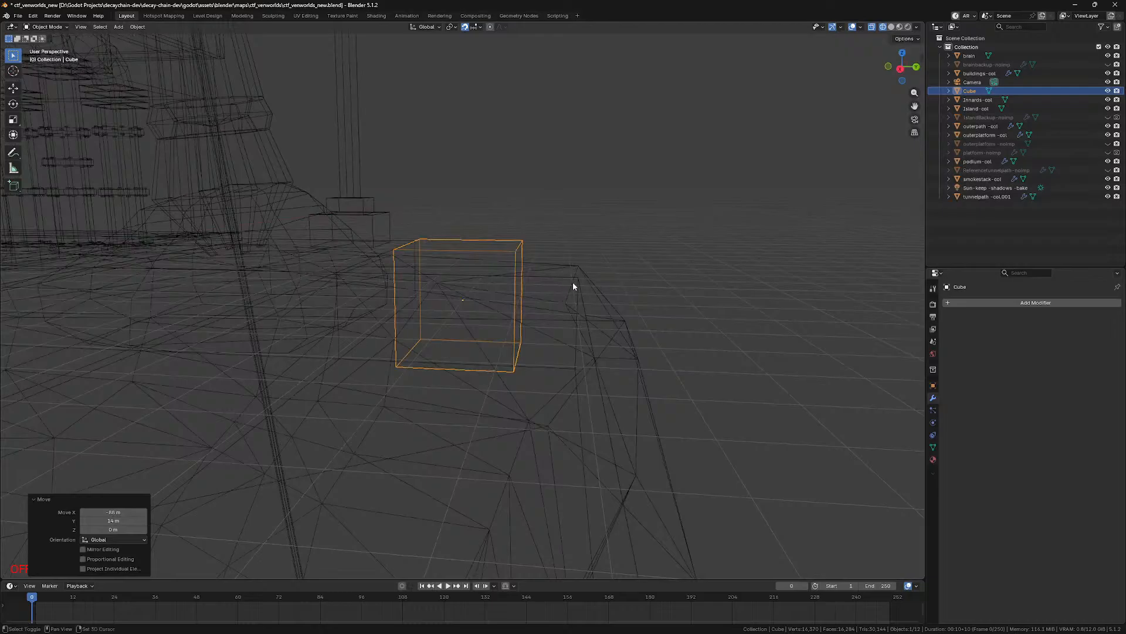
shift+click(591, 283)
shift+click(590, 283)
shift+click(578, 284)
shift+click(592, 284)
key(KP_Divide)
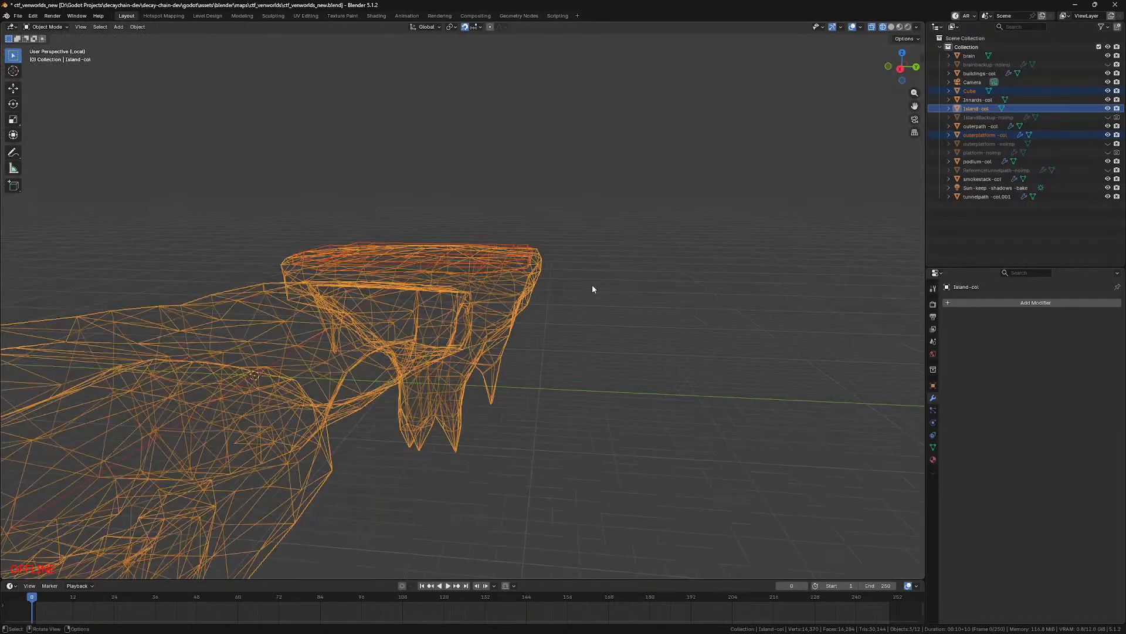
Step: Select only the cube and raise it slightly in front view so its base lines up with the platform's underside
scroll(593, 284, up, 3)
click(575, 206)
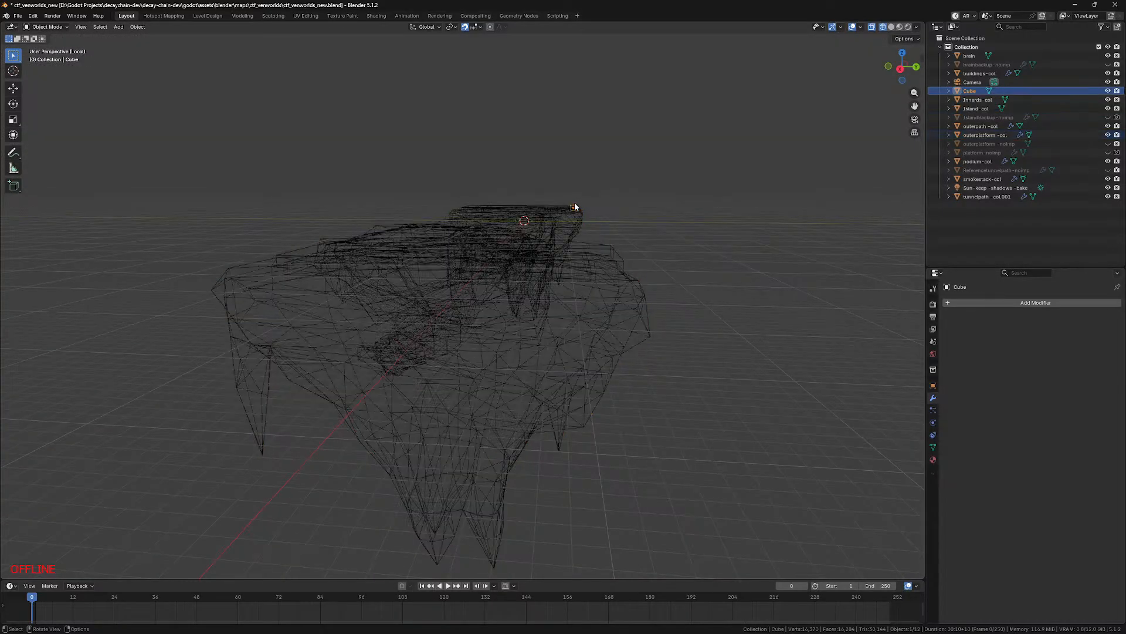
key(KP_Decimal)
key(KP_1)
key(z)
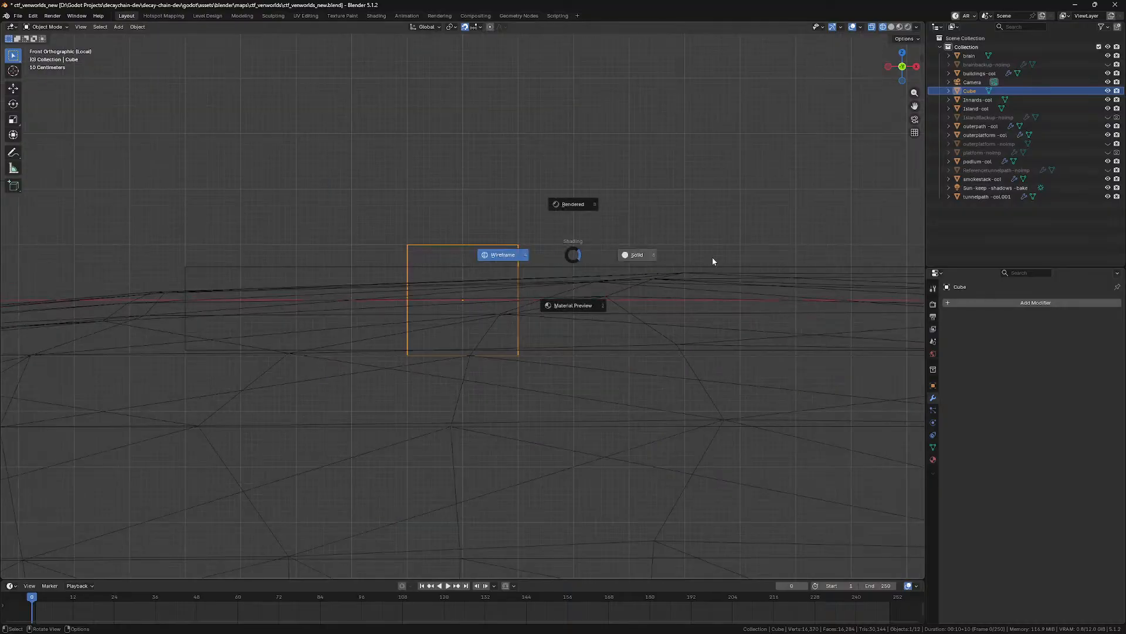
click(696, 251)
key(z)
click(487, 349)
key(g)
click(569, 334)
Step: Lower the cube's top to the platform's top height and extend its outer side by -4 m in X
key(Tab)
drag(335, 204, 574, 253)
key(g)
click(574, 275)
drag(376, 289, 465, 336)
key(g)
click(251, 335)
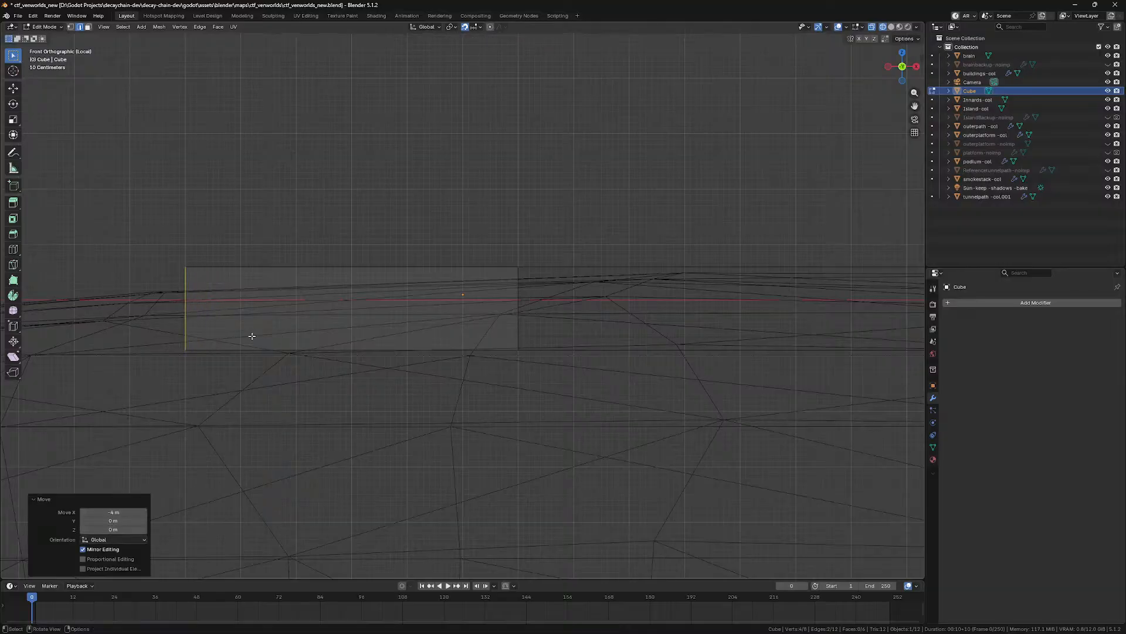
Step: Widen the block in Y from the top view so its two long sides line up with the edges of the corner notch
key(z)
click(326, 339)
middle_drag(337, 343, 384, 363)
key(KP_7)
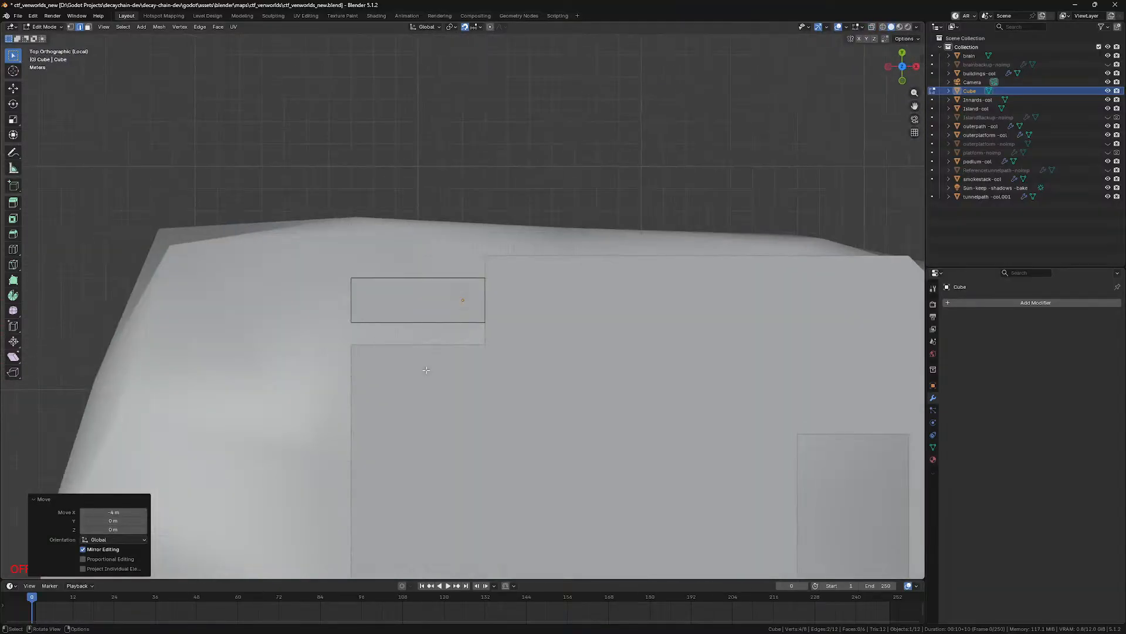
key(1)
key(shift+z)
drag(310, 257, 528, 300)
key(g)
click(539, 284)
drag(320, 298, 533, 352)
key(g)
click(536, 370)
Step: Bevel the block's outer upper edge with two segments and a Custom profile to form a straight ramp
key(2)
mouse_move(309, 355)
middle_down()
mouse_move(357, 340)
mouse_move(445, 350)
mouse_move(580, 334)
mouse_move(511, 297)
middle_up()
click(355, 352)
click(365, 345)
key(shift+z)
key(ctrl+b)
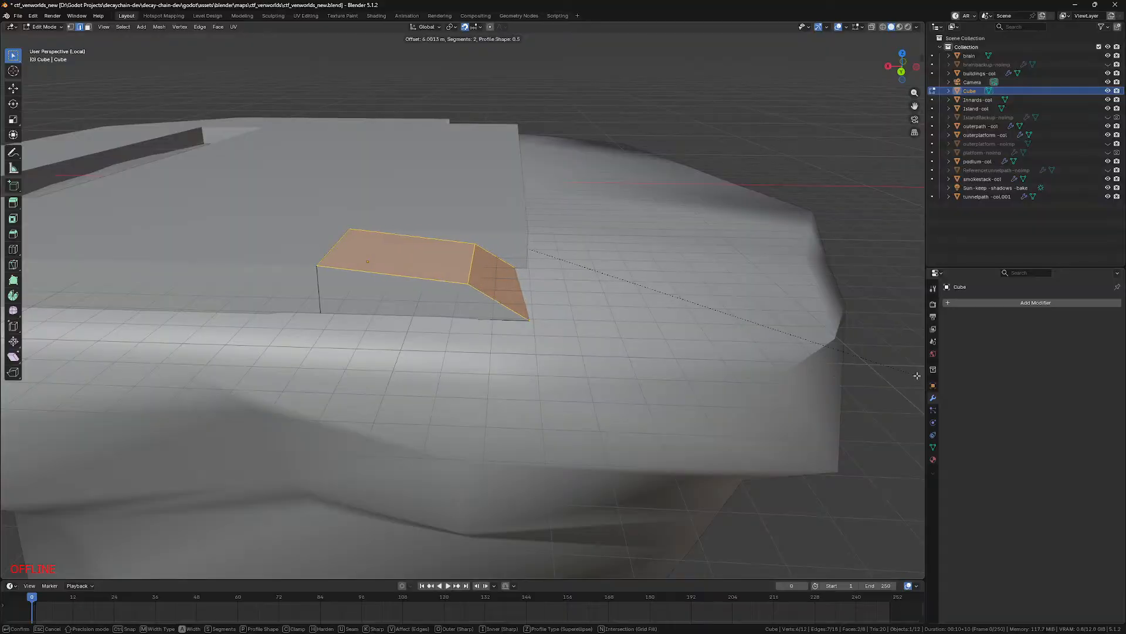
click(116, 382)
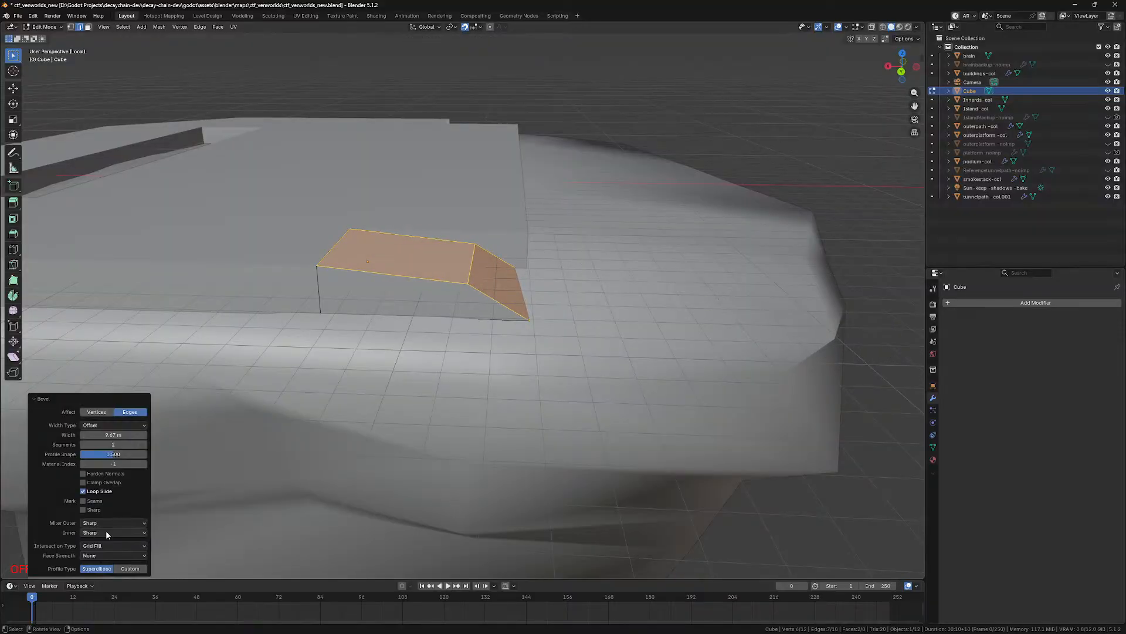
click(130, 568)
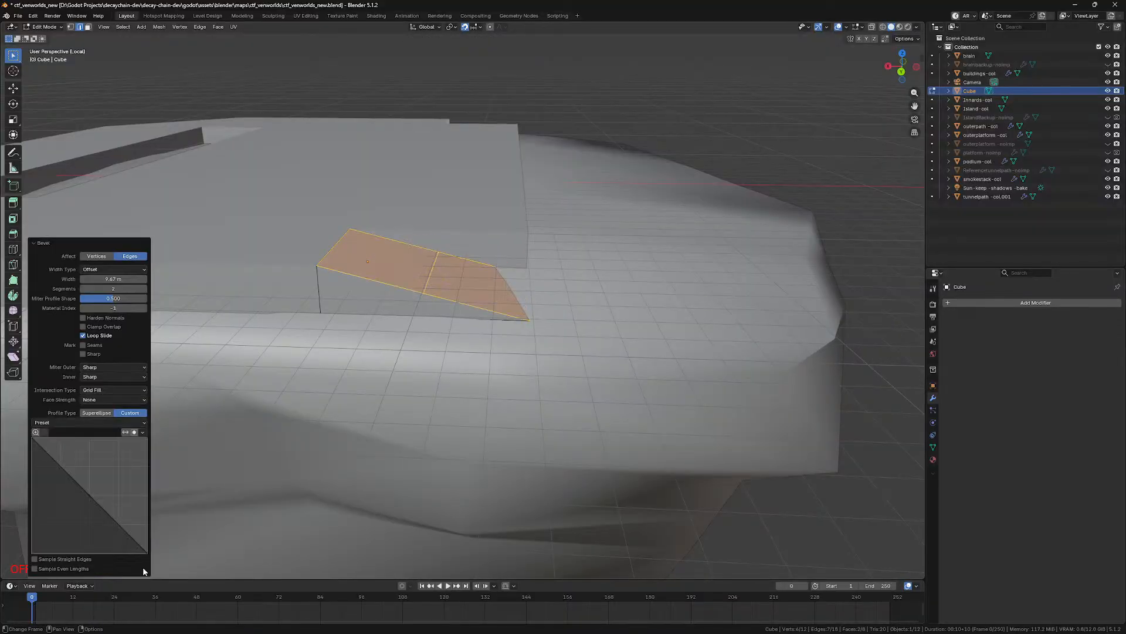
Step: Undo the straight-ramp bevel on the block's outer upper edge
click(94, 423)
click(67, 467)
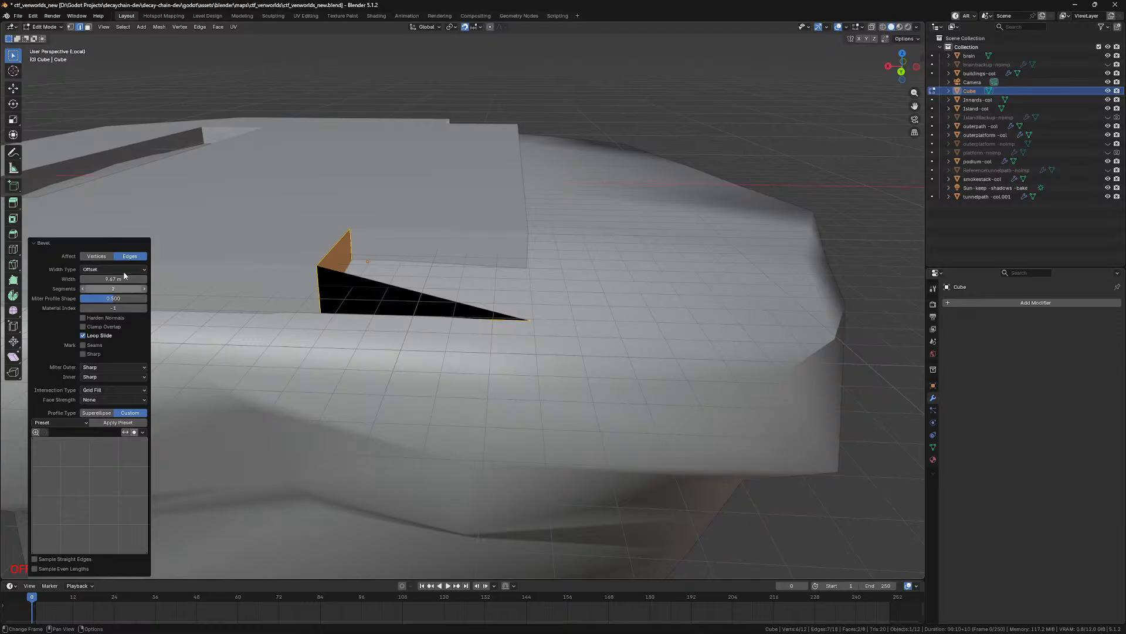
mouse_move(125, 288)
mouse_down()
mouse_move(180, 288)
mouse_move(117, 288)
mouse_up()
key(ctrl+z)
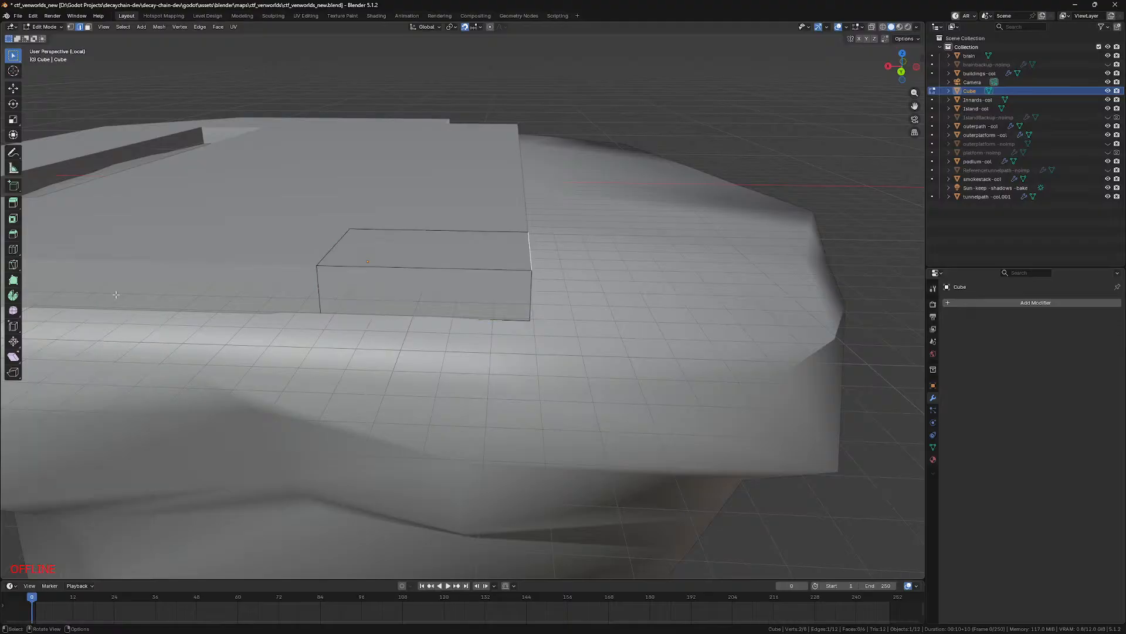
Step: Bevel the block's outer upper edge with 19 segments and a Custom profile using the Steps preset
key(ctrl+b)
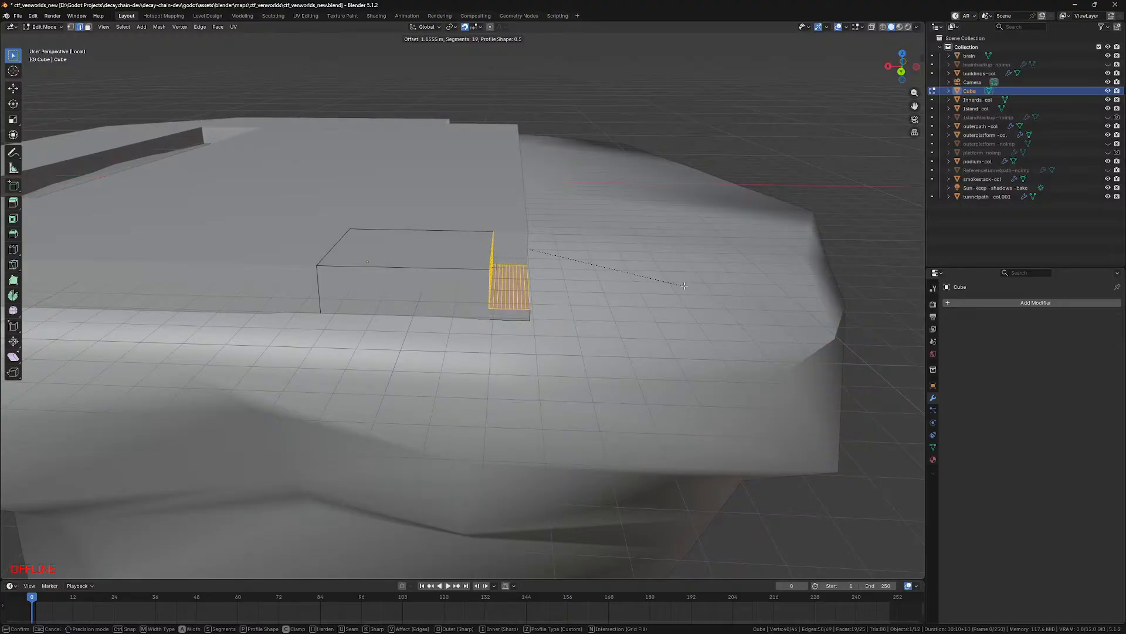
click(684, 285)
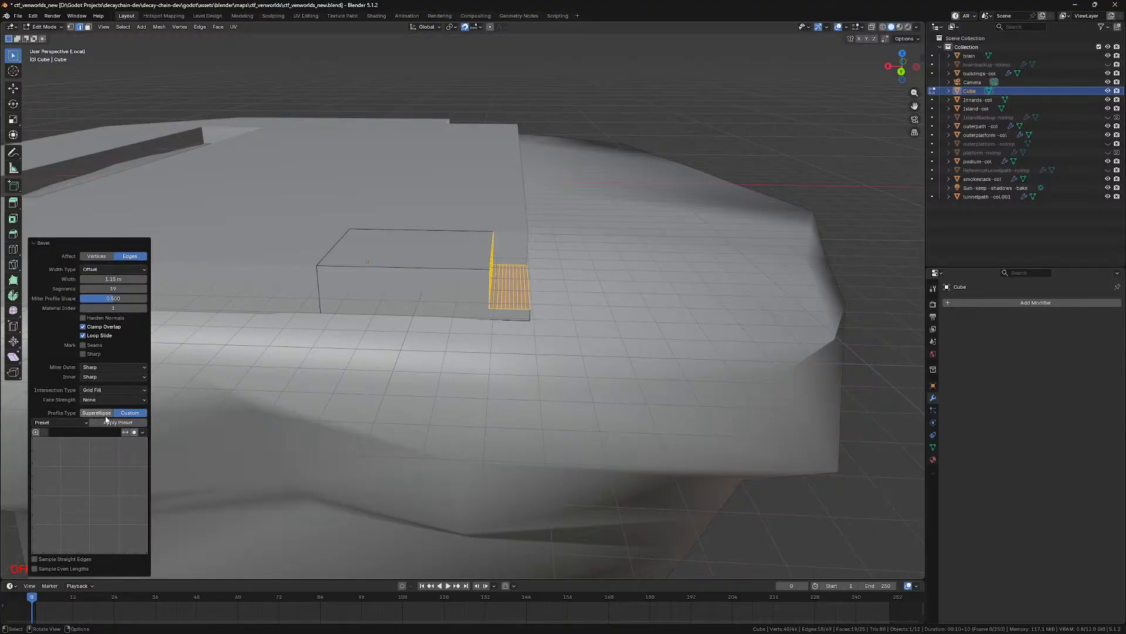
click(70, 422)
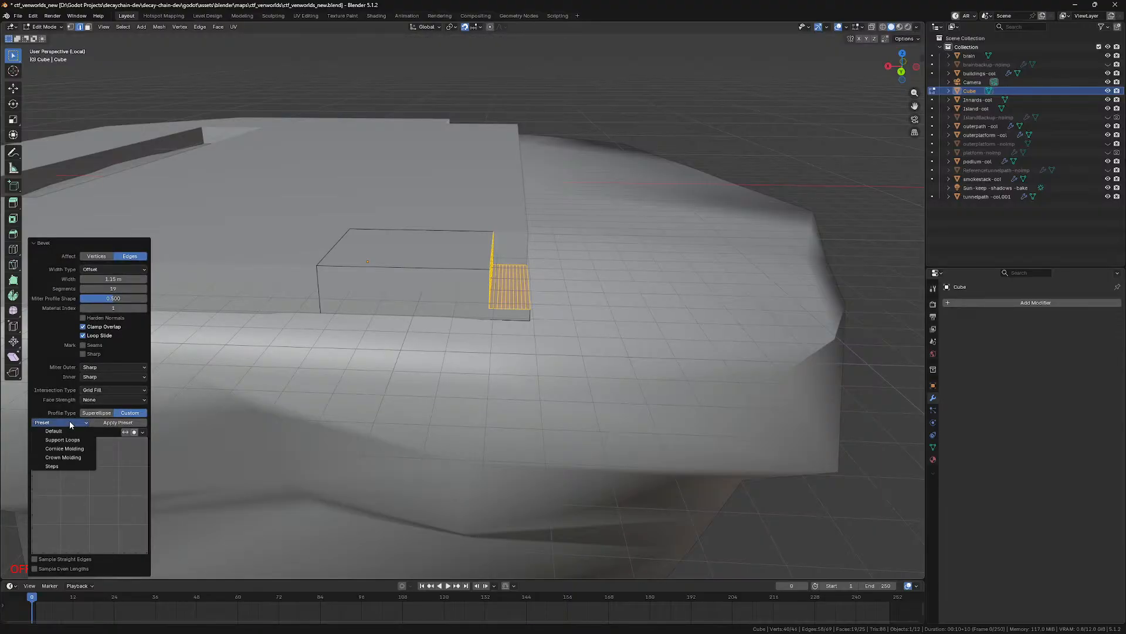
click(63, 466)
Step: Set the bevel's width type to Absolute and its width to 6.1 m so the steps span the block
drag(101, 299, 133, 279)
click(101, 270)
click(101, 289)
click(101, 270)
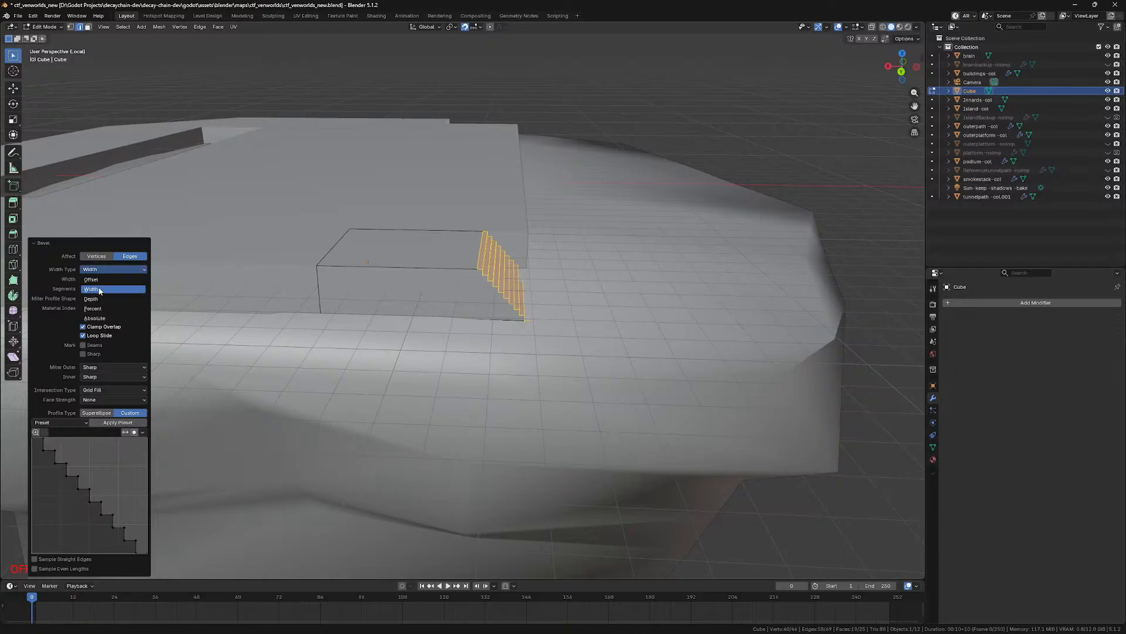
click(101, 301)
click(101, 270)
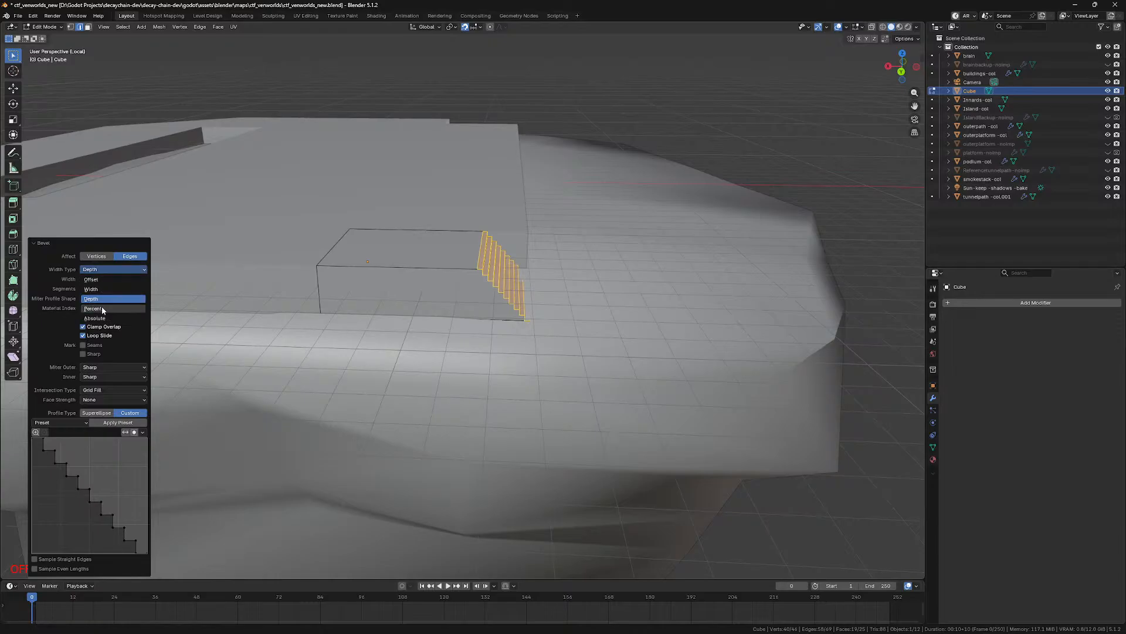
click(101, 310)
click(108, 269)
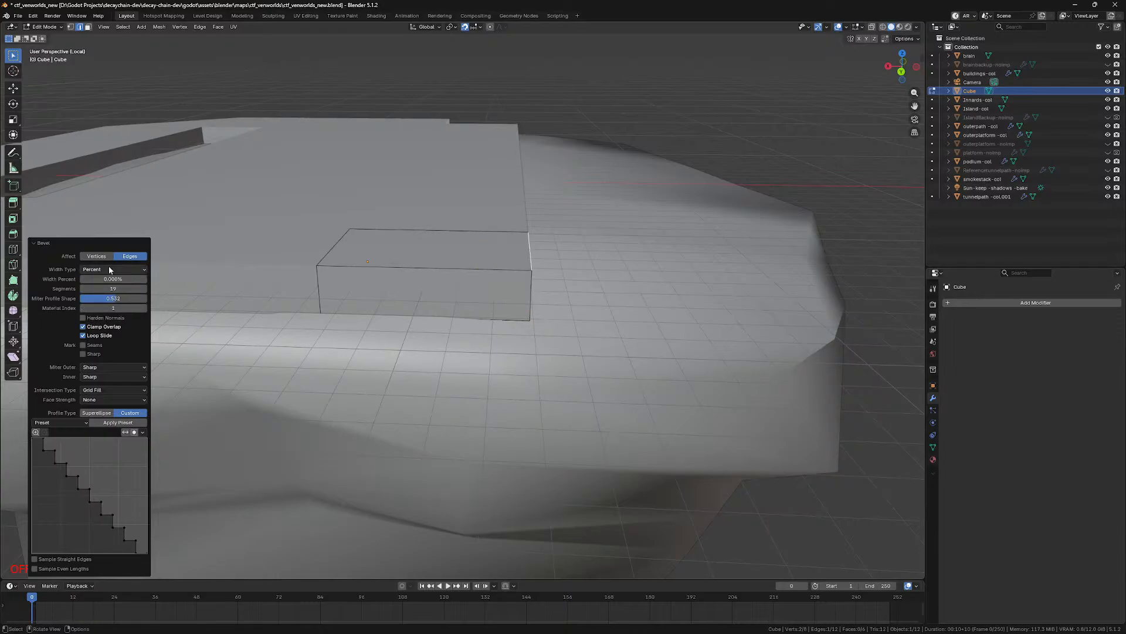
click(101, 319)
drag(106, 278, 200, 279)
Step: Examine the stepped block at the platform corner from several angles in solid and wireframe display
middle_drag(514, 313, 483, 331)
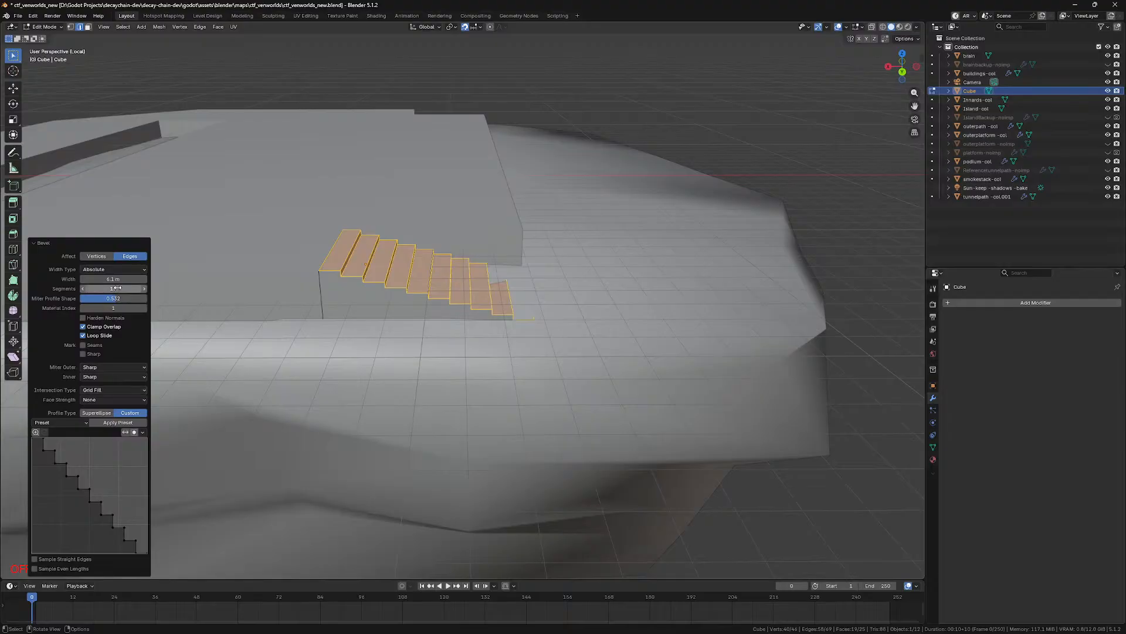
middle_drag(329, 422, 244, 448)
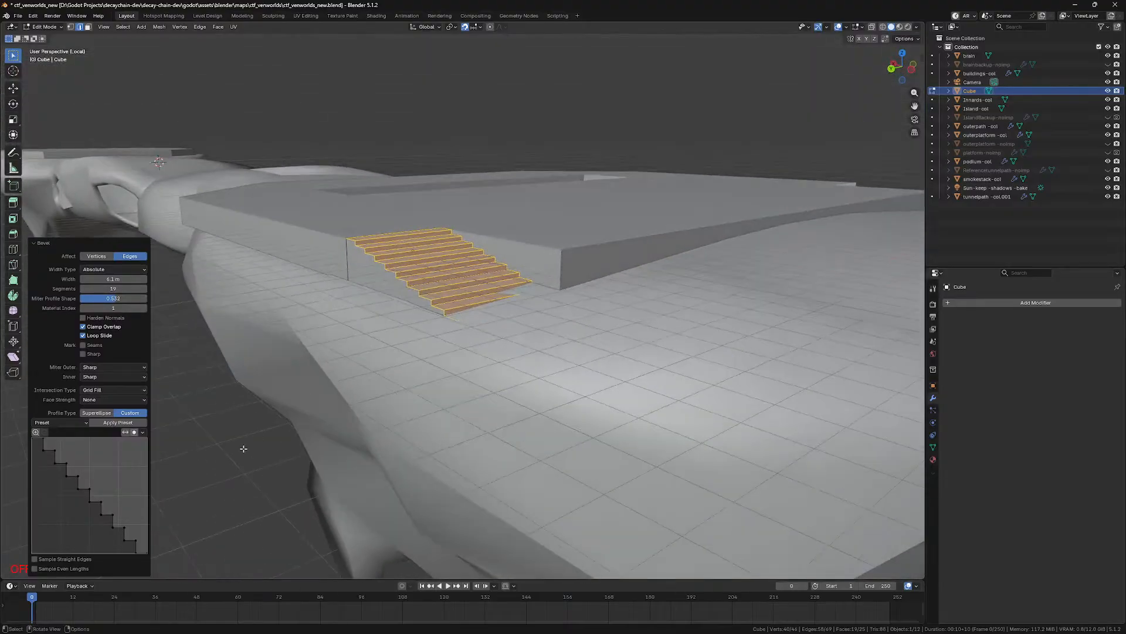
key(Tab)
middle_drag(390, 327, 434, 364)
key(Tab)
key(shift+z)
middle_drag(515, 305, 473, 276)
key(Tab)
key(shift+z)
Step: In the Island-col mesh, lower the surface vertex next to the platform's stair corner along Z
click(556, 315)
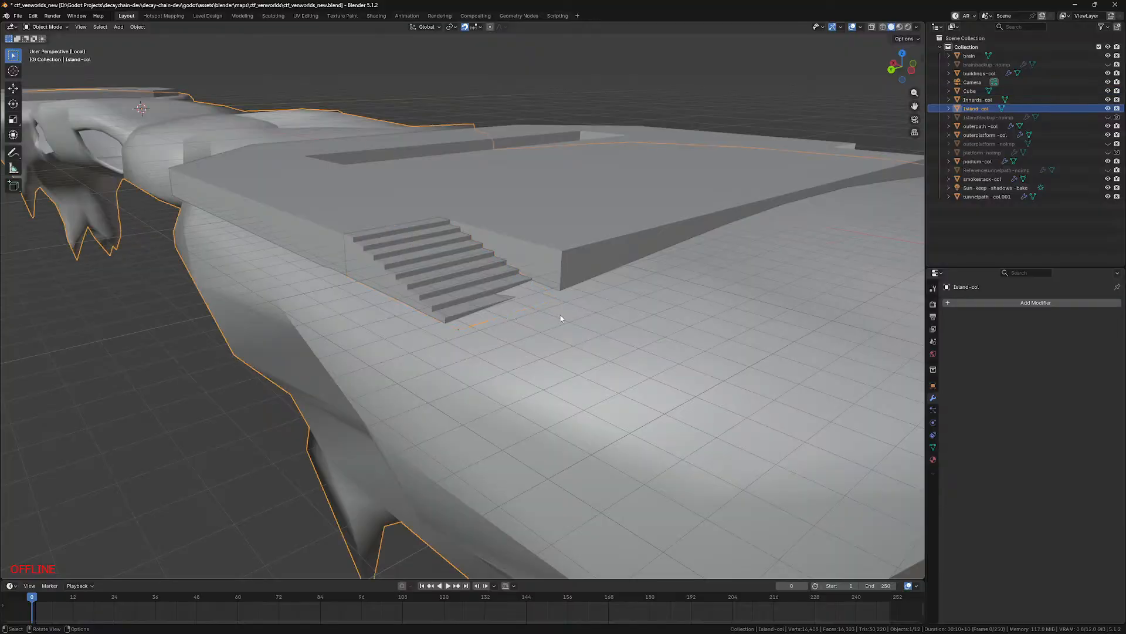
key(Tab)
click(672, 275)
key(g)
key(z)
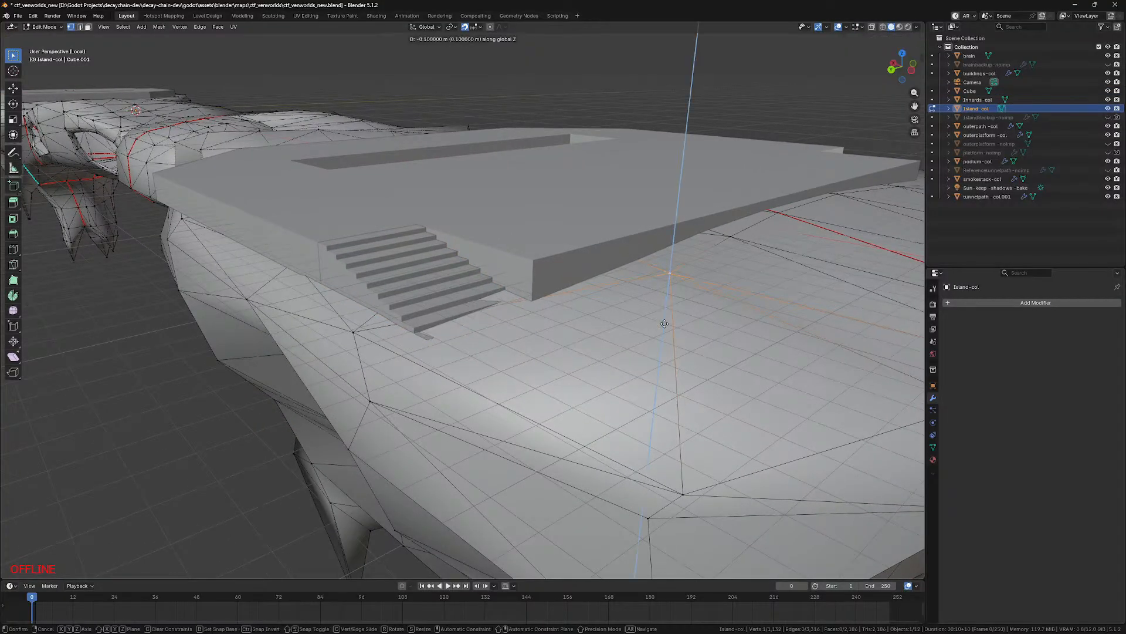
click(641, 449)
middle_drag(642, 450, 319, 369)
key(g)
key(z)
click(535, 319)
key(Tab)
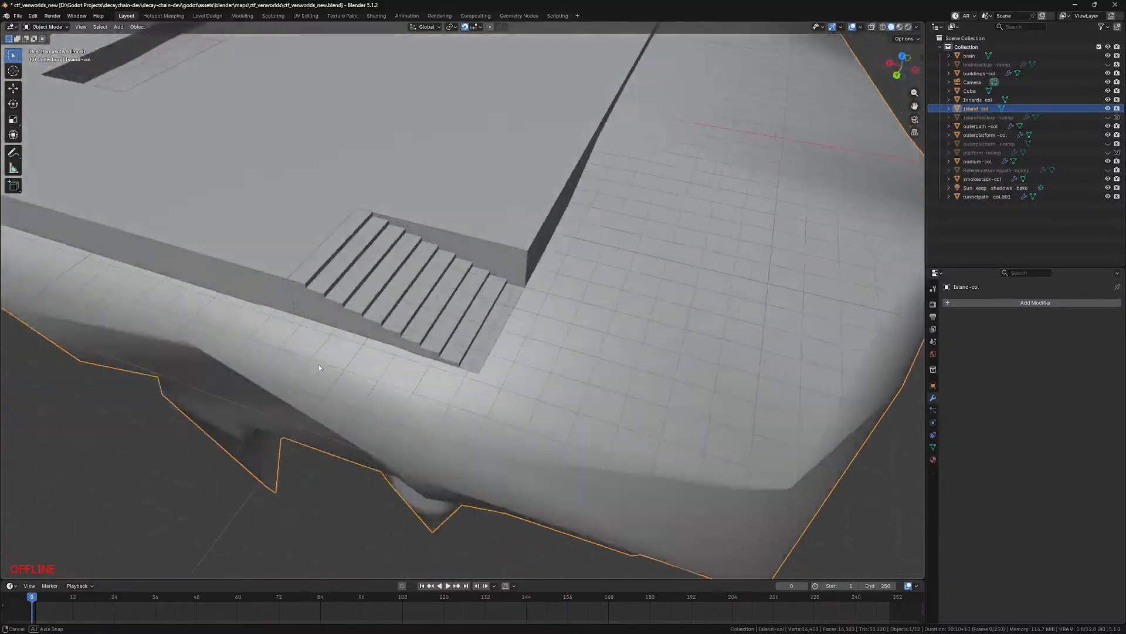
Step: Delete the stair block's bottom face and its inner end face that touches the platform
click(376, 317)
mouse_move(375, 317)
middle_down()
mouse_move(390, 327)
mouse_move(444, 296)
mouse_move(561, 331)
mouse_move(519, 312)
mouse_move(536, 244)
mouse_move(478, 322)
mouse_move(527, 345)
middle_up()
scroll(390, 328, up, 5)
key(KP_1)
key(shift+z)
key(Tab)
key(3)
click(478, 323)
shift+click(515, 317)
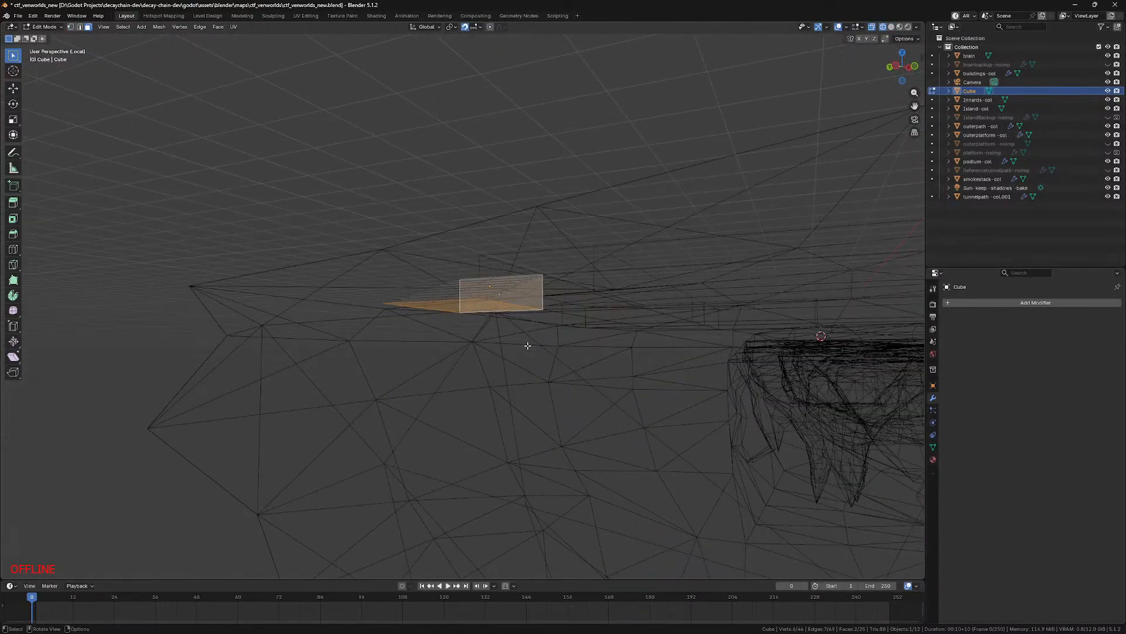
key(x)
click(485, 370)
Step: Delete the stair block's stepped side face hidden against the notch and return to object mode in solid display
click(525, 289)
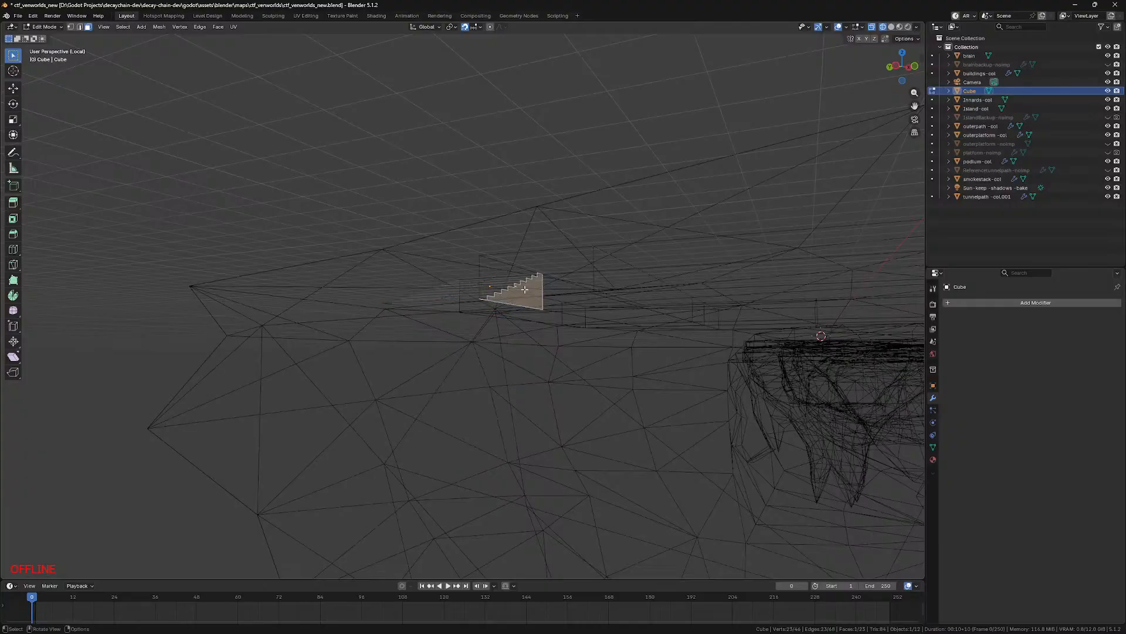
key(x)
click(523, 294)
key(z)
click(563, 296)
mouse_move(564, 296)
middle_down()
mouse_move(364, 457)
mouse_move(350, 427)
middle_up()
key(Tab)
click(812, 398)
middle_drag(812, 398, 564, 322)
Step: Duplicate the stair block along Y into the platform's opposite corner notch
click(455, 255)
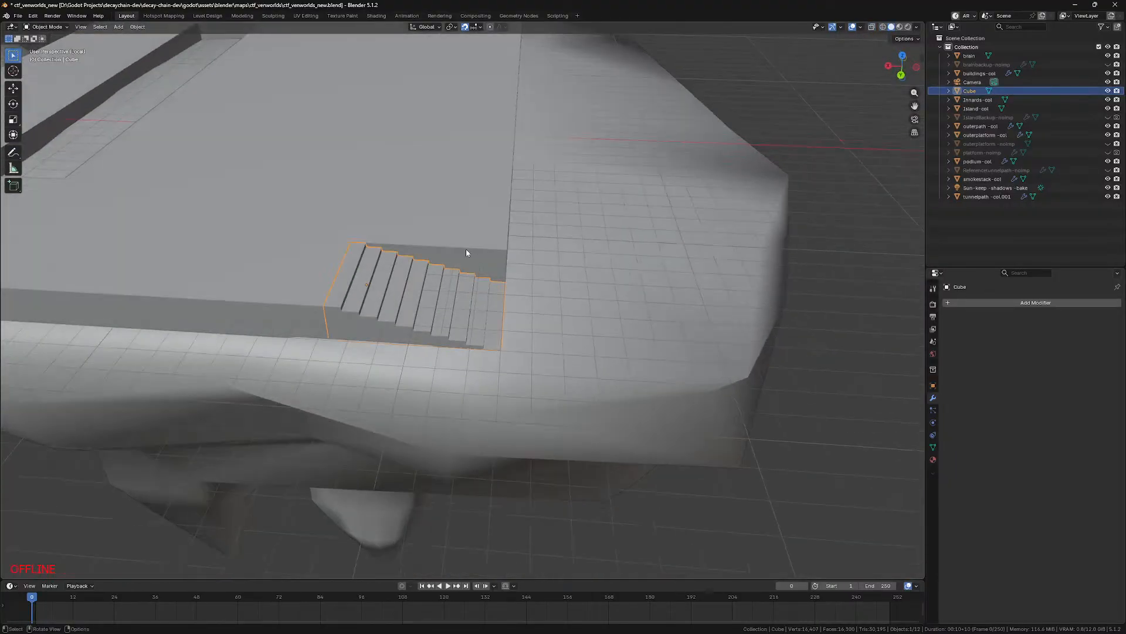
scroll(452, 265, up, 3)
key(KP_7)
scroll(453, 265, down, 6)
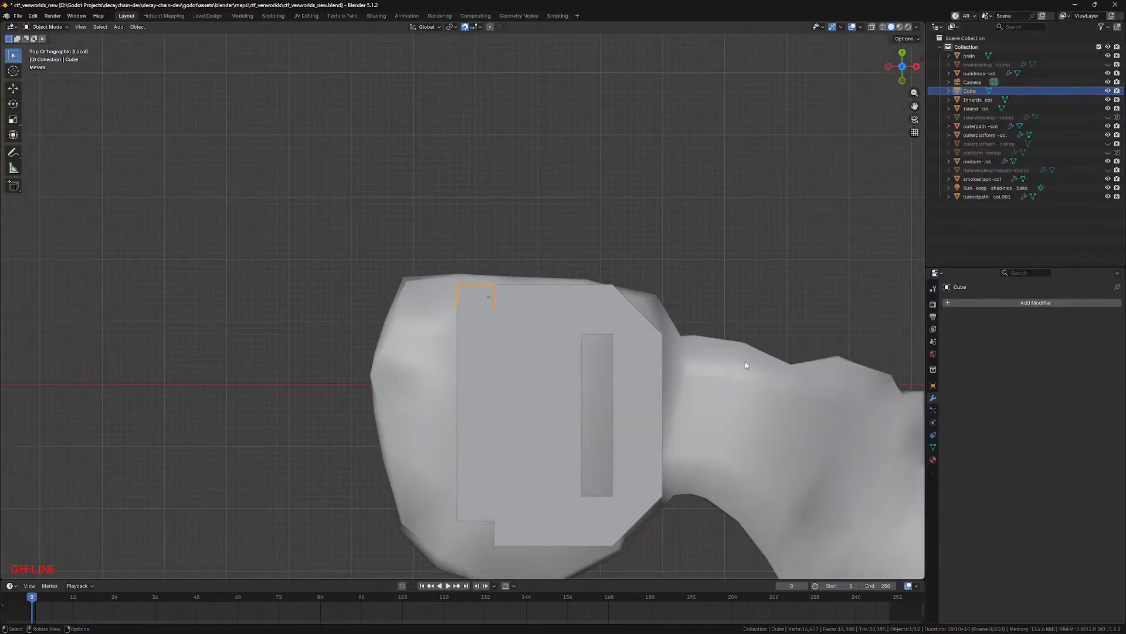
key(shift+d)
click(639, 473)
middle_drag(528, 473, 537, 379)
scroll(537, 379, up, 2)
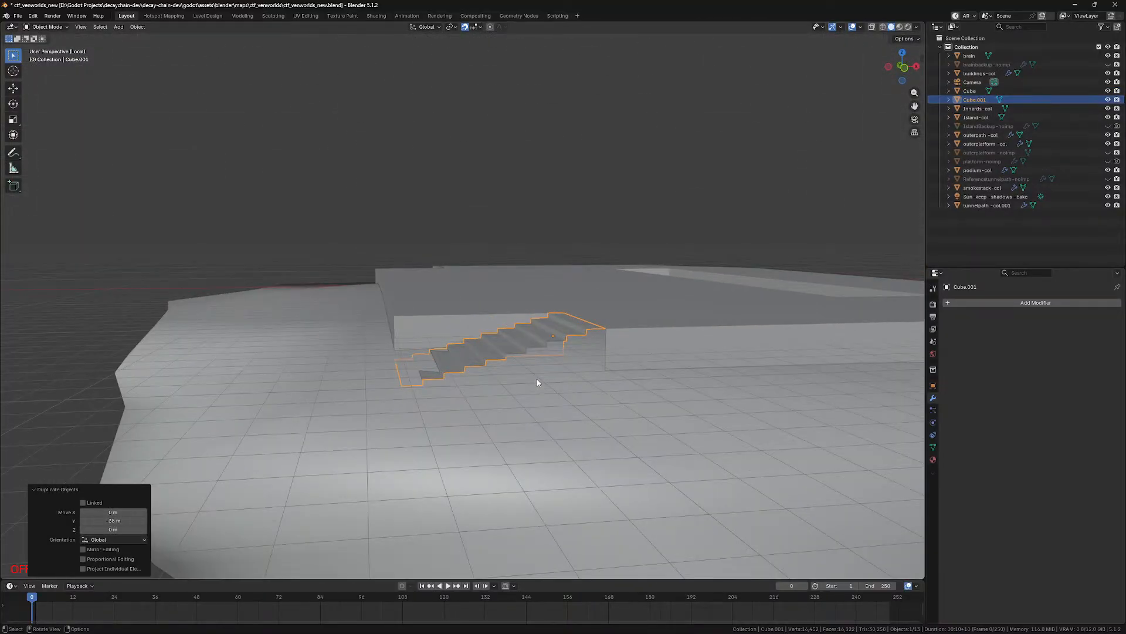
Step: Mirror the copied stair block along the global Y axis so its closed side faces outward
right_click(499, 344)
mouse_move(456, 448)
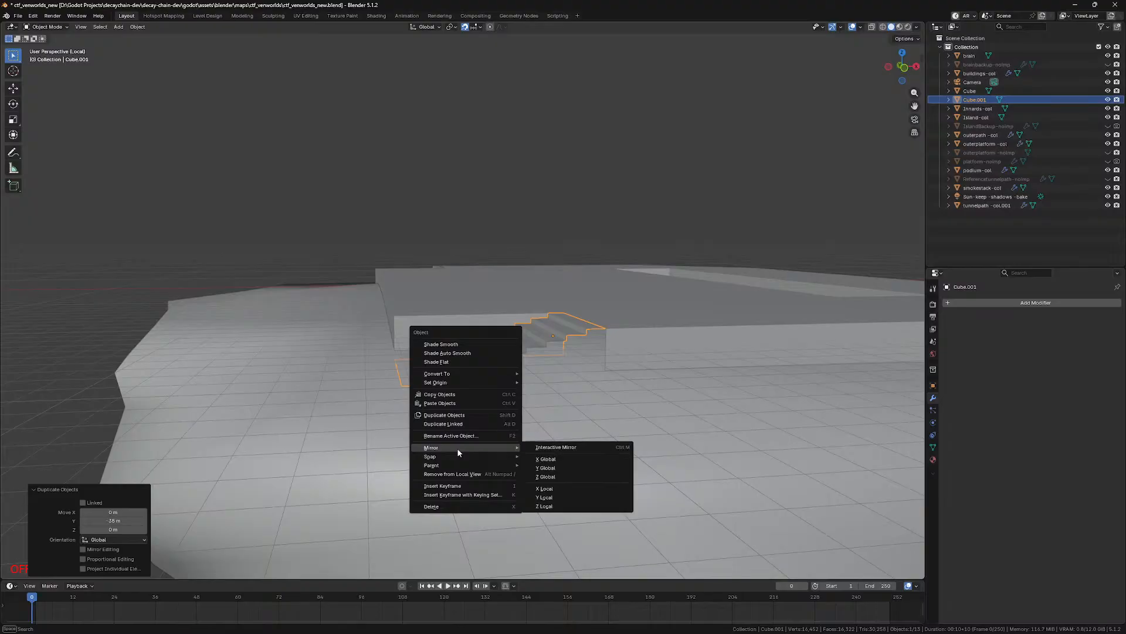
click(575, 456)
right_click(515, 331)
mouse_move(528, 332)
click(576, 353)
middle_drag(576, 354, 518, 369)
Step: In the Island-col mesh, lower the vertex beside the platform's outer edge by about 0.59 m in Z
click(469, 510)
key(Tab)
key(1)
click(417, 385)
key(g)
key(z)
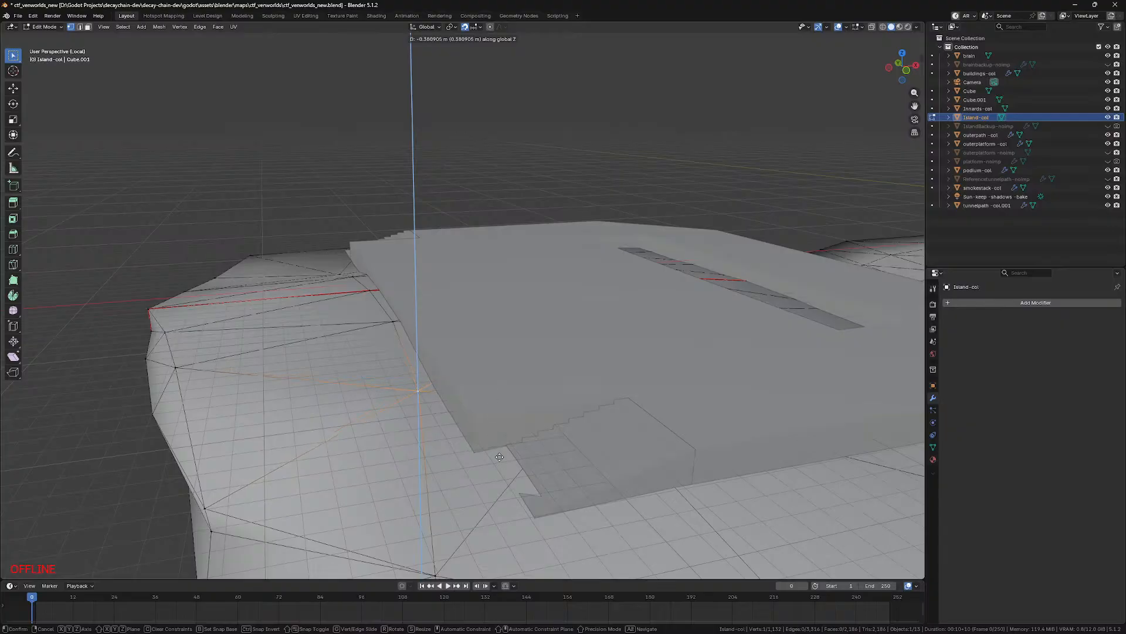
click(498, 454)
Step: Select the island vertex hidden beneath the copied stairs and lower it along Z to clear the steps
key(shift+z)
click(540, 432)
middle_drag(541, 432, 540, 417)
key(z)
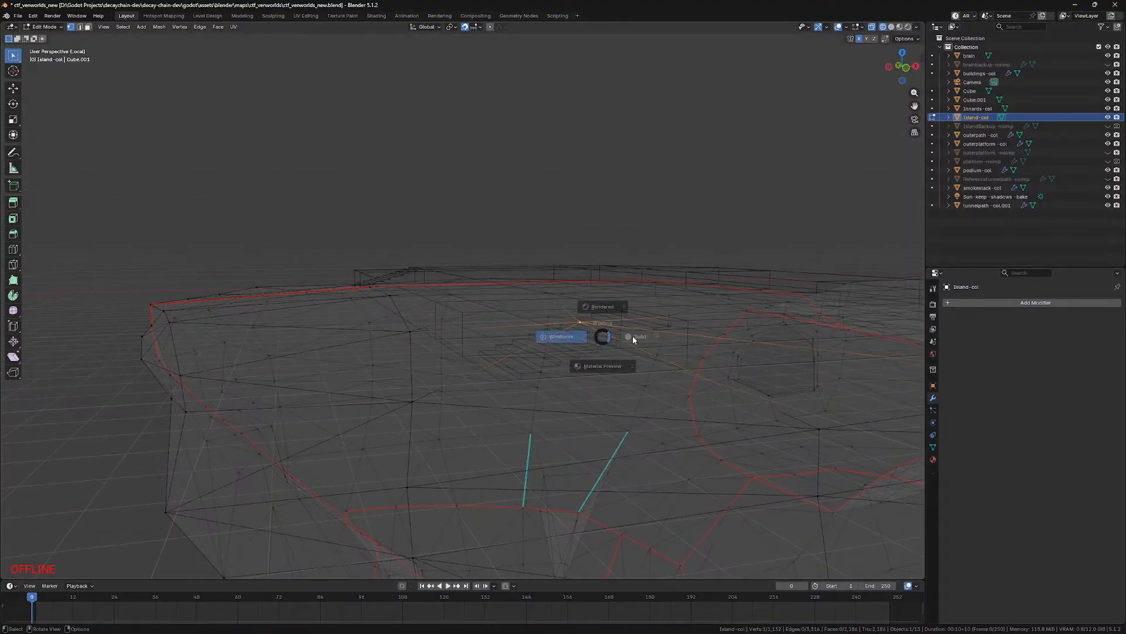
click(619, 338)
key(g)
key(z)
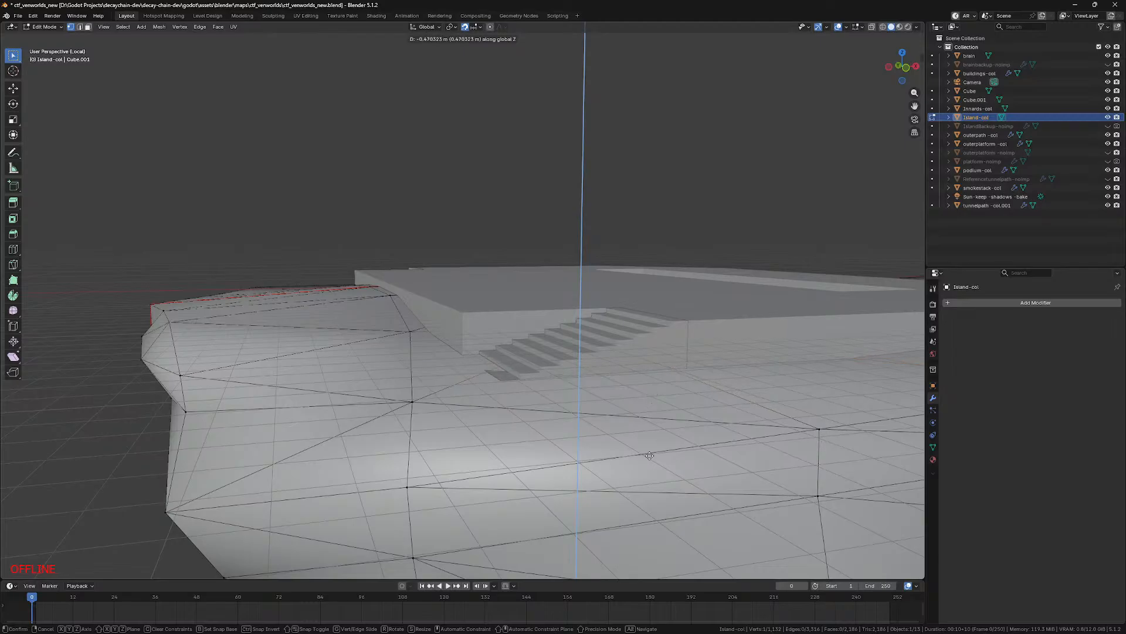
click(641, 485)
middle_drag(641, 485, 622, 465)
key(Tab)
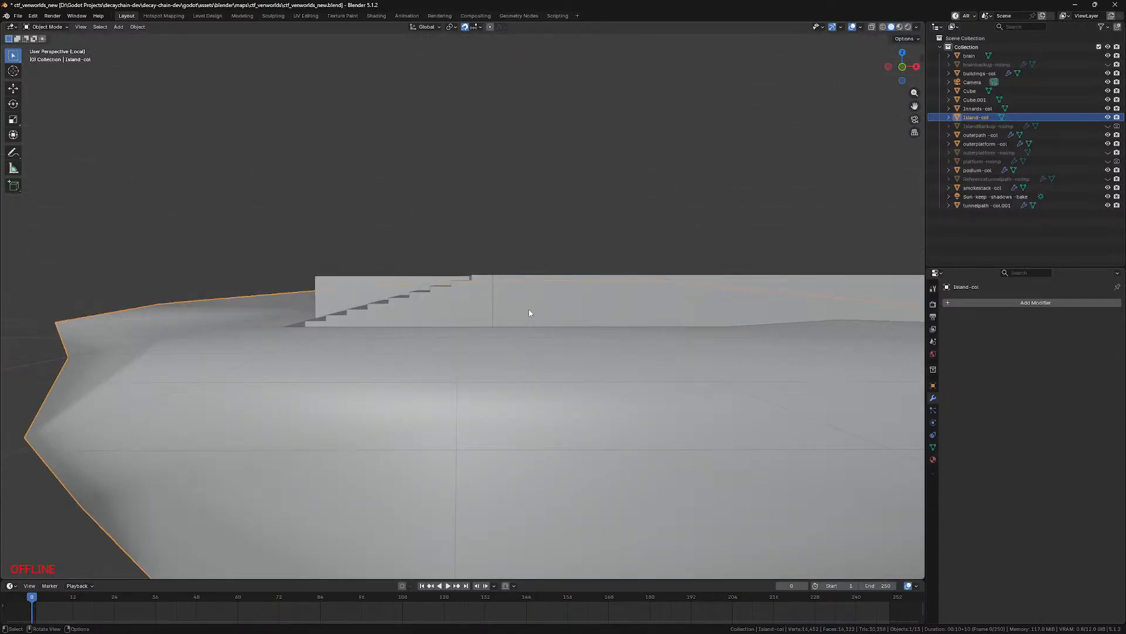
click(529, 313)
key(Tab)
key(g)
key(z)
click(552, 367)
scroll(547, 344, down, 6)
key(KP_1)
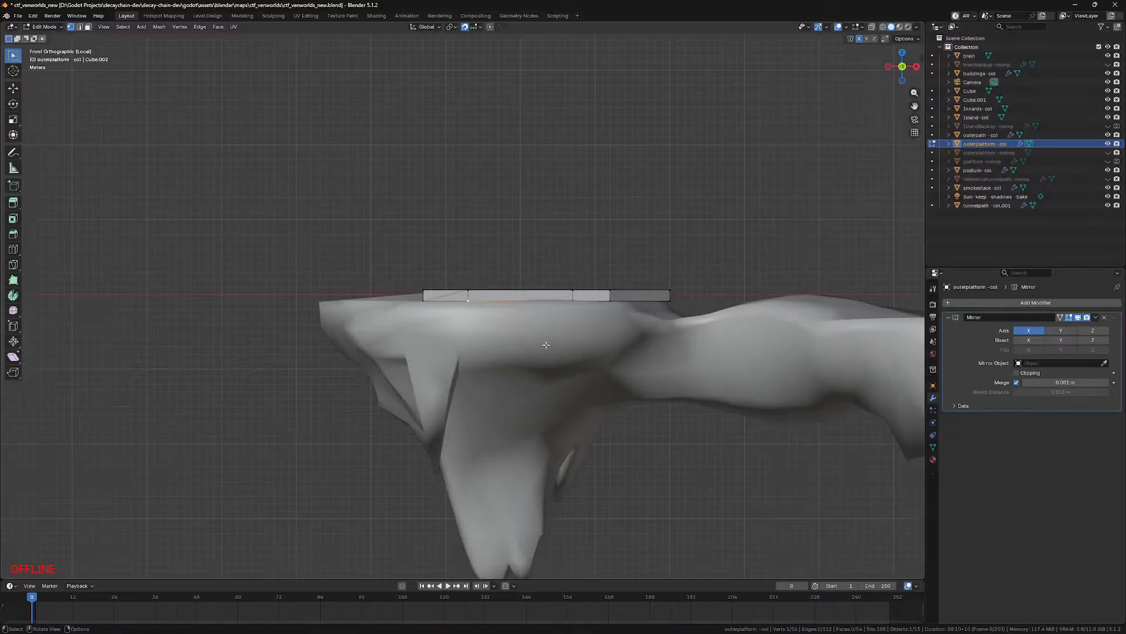
scroll(602, 359, up, 3)
key(Tab)
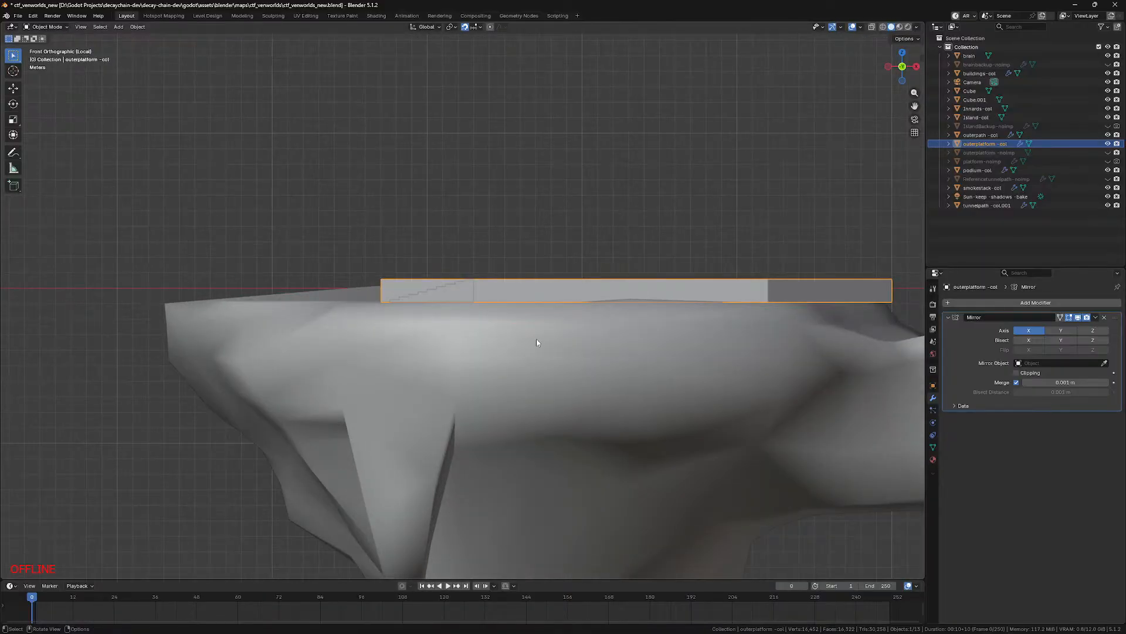
Step: Select both stair blocks together with the outer platform, leaving out the island, and enter edit mode on all three
shift+click(466, 294)
key(shift+z)
shift+drag(385, 259, 519, 284)
ctrl+drag(424, 259, 478, 279)
key(Tab)
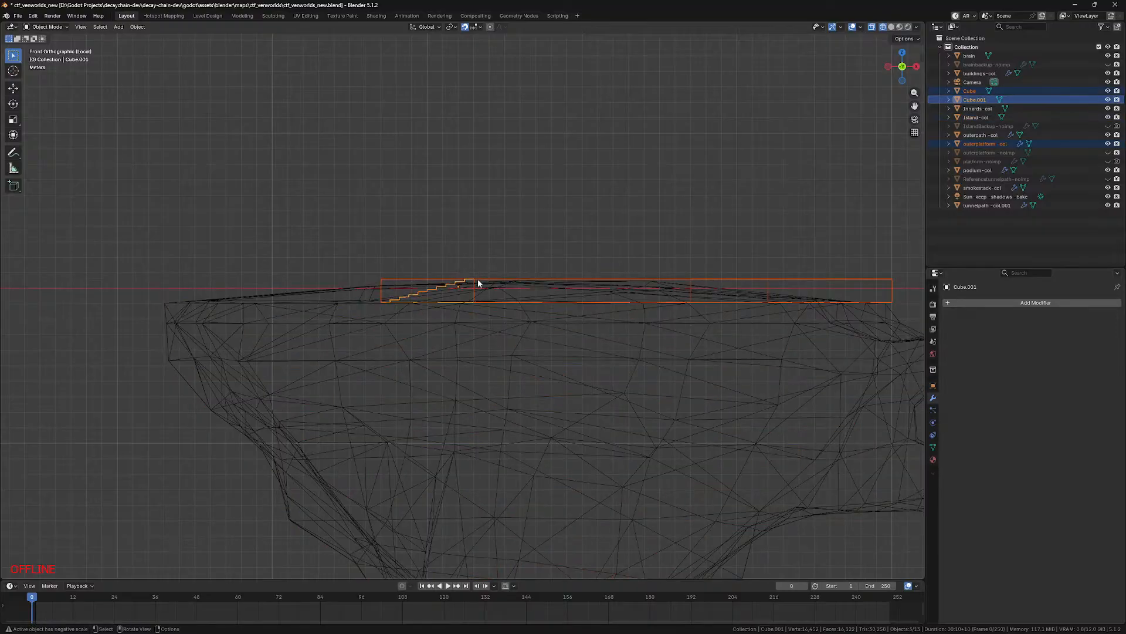
Step: Select the bottom vertices of the platform and both stair blocks in front view and move them -0.1 m in Z
drag(364, 315, 905, 302)
drag(313, 335, 894, 298)
key(KP_Decimal)
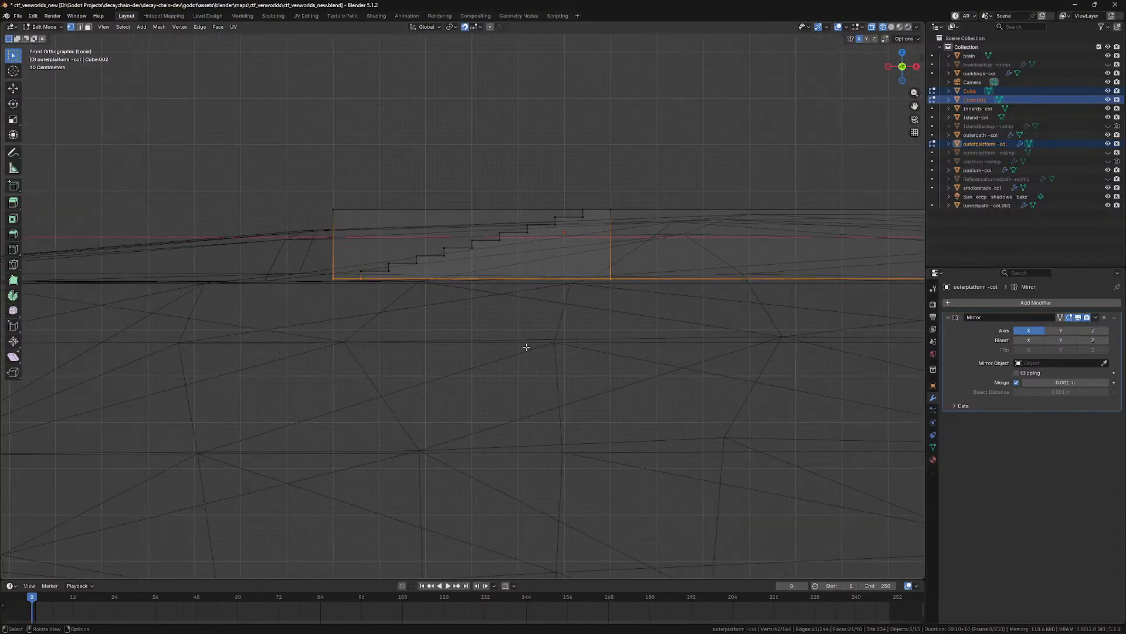
shift+middle_drag(357, 288, 362, 289)
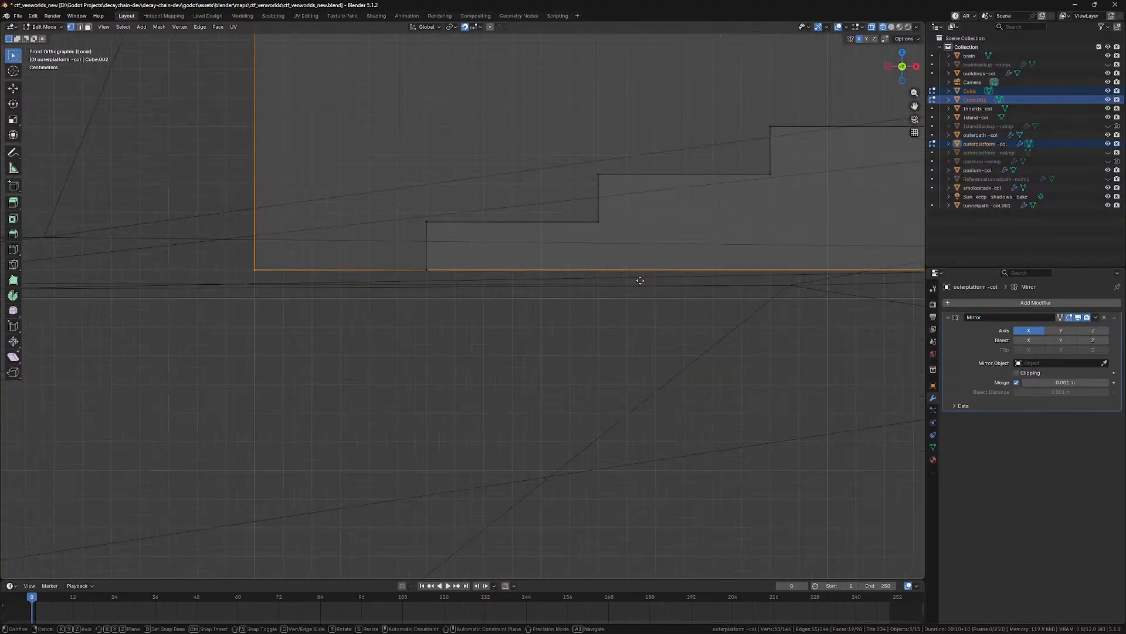
key(g)
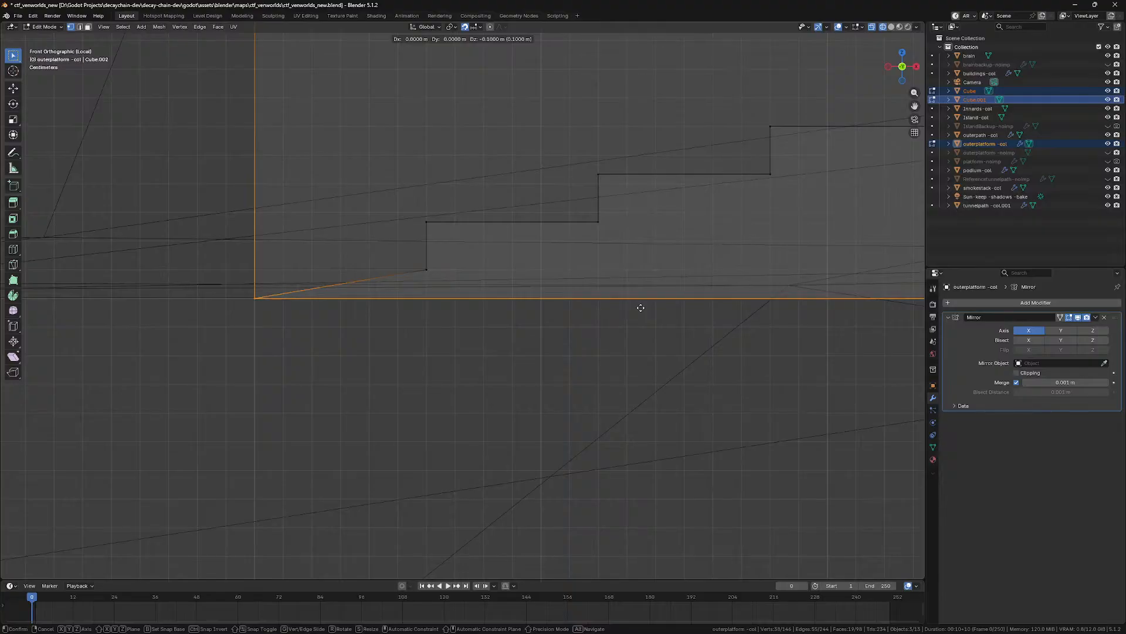
click(641, 307)
key(shift+z)
middle_drag(578, 305, 595, 327)
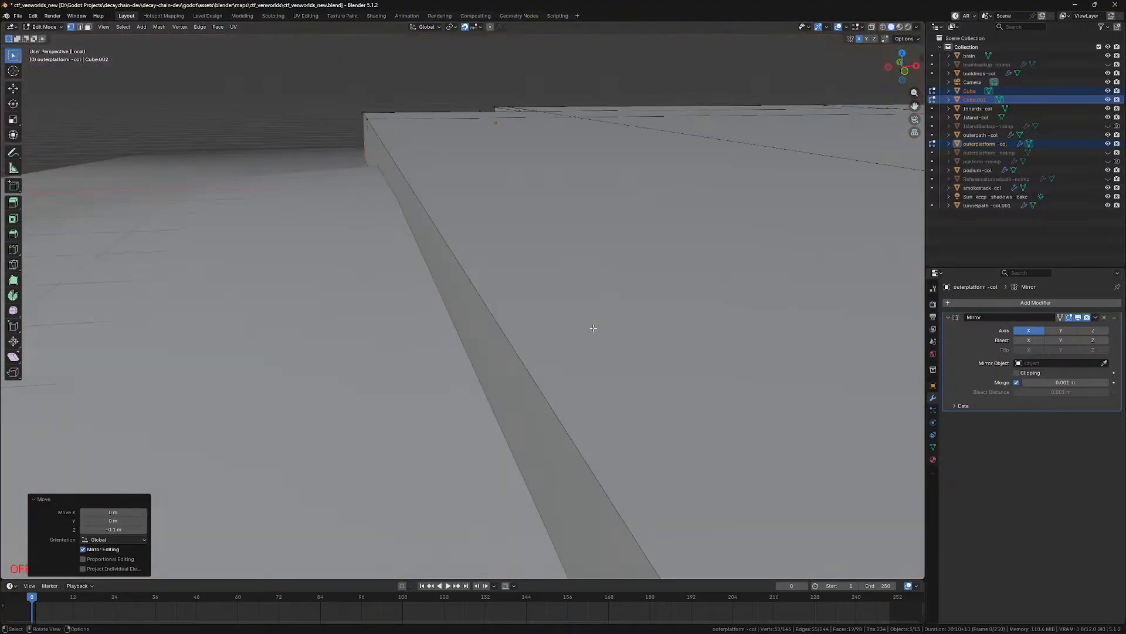
Step: Leave edit mode, save the Blender file and switch to Godot to reimport the map
scroll(593, 327, down, 14)
scroll(592, 327, up, 10)
key(Tab)
click(151, 295)
key(ctrl+s)
click(265, 624)
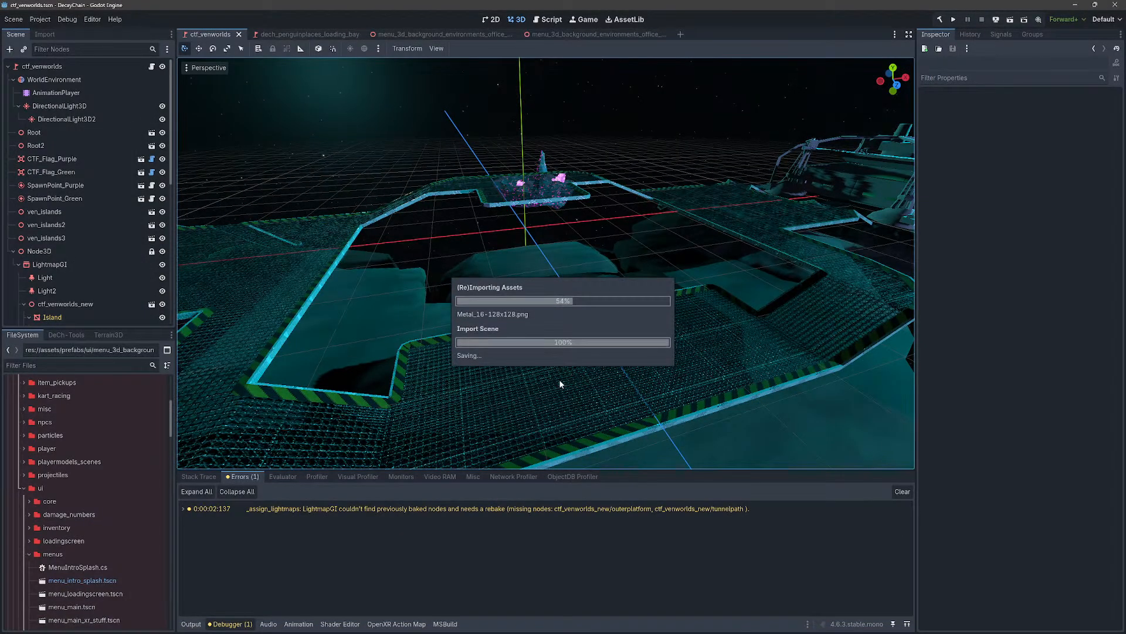
Step: Fly around the reimported ctf_venworlds level and examine the end building's surroundings and the platform paths
right_drag(560, 381, 539, 381)
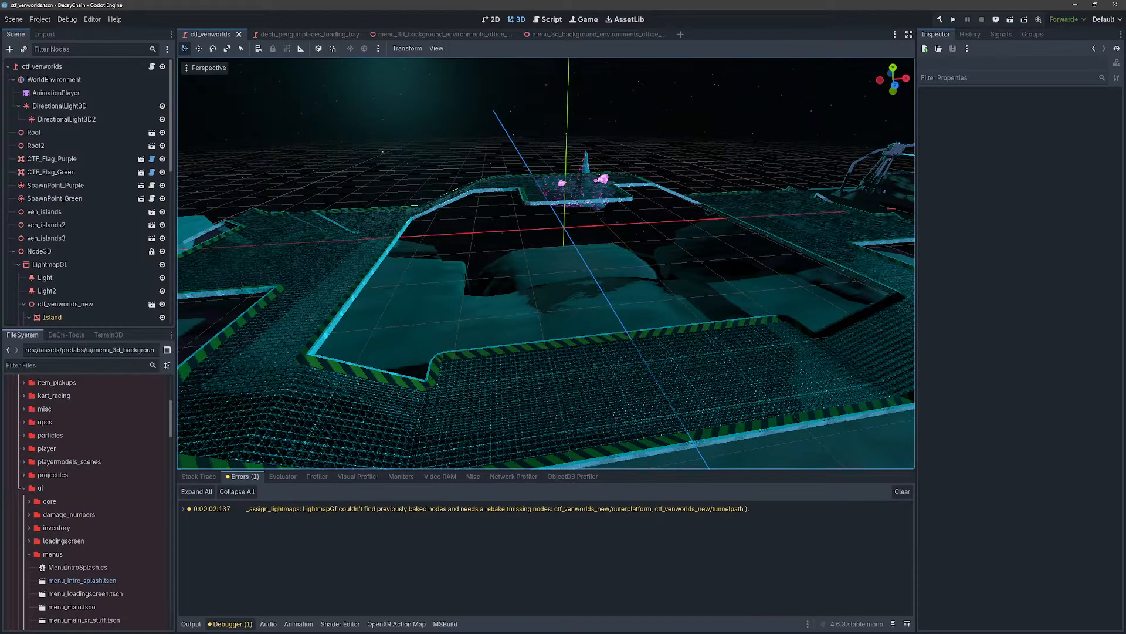
key(d)
mouse_move(540, 380)
right_down()
mouse_move(522, 405)
mouse_move(423, 381)
mouse_move(559, 384)
right_up()
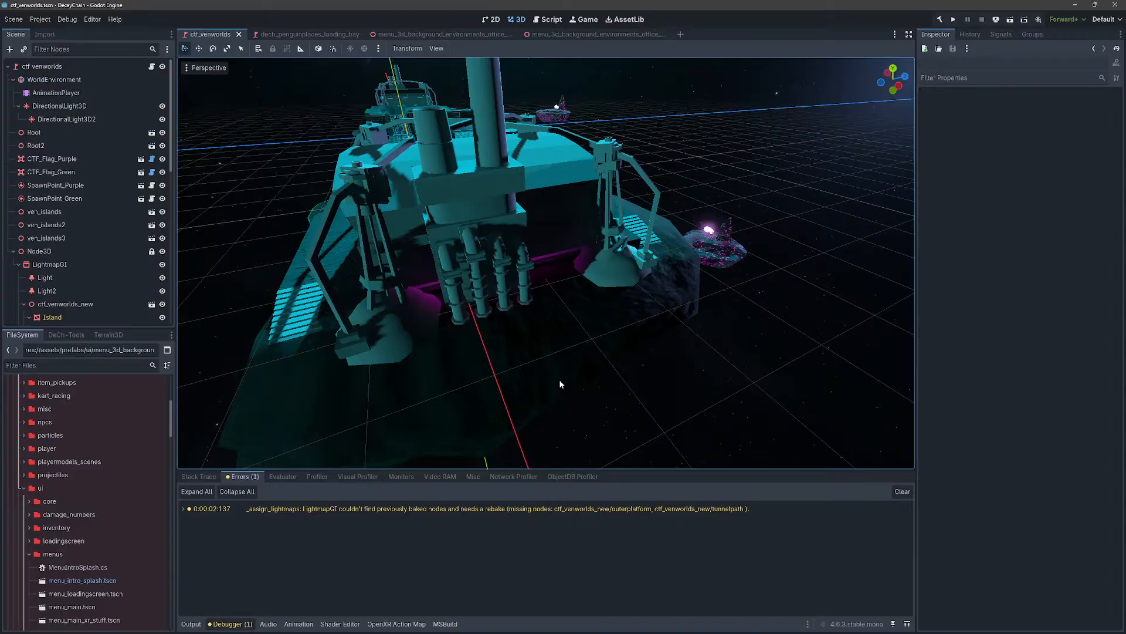
mouse_move(559, 380)
right_down()
mouse_move(540, 374)
mouse_move(537, 317)
mouse_move(537, 378)
right_up()
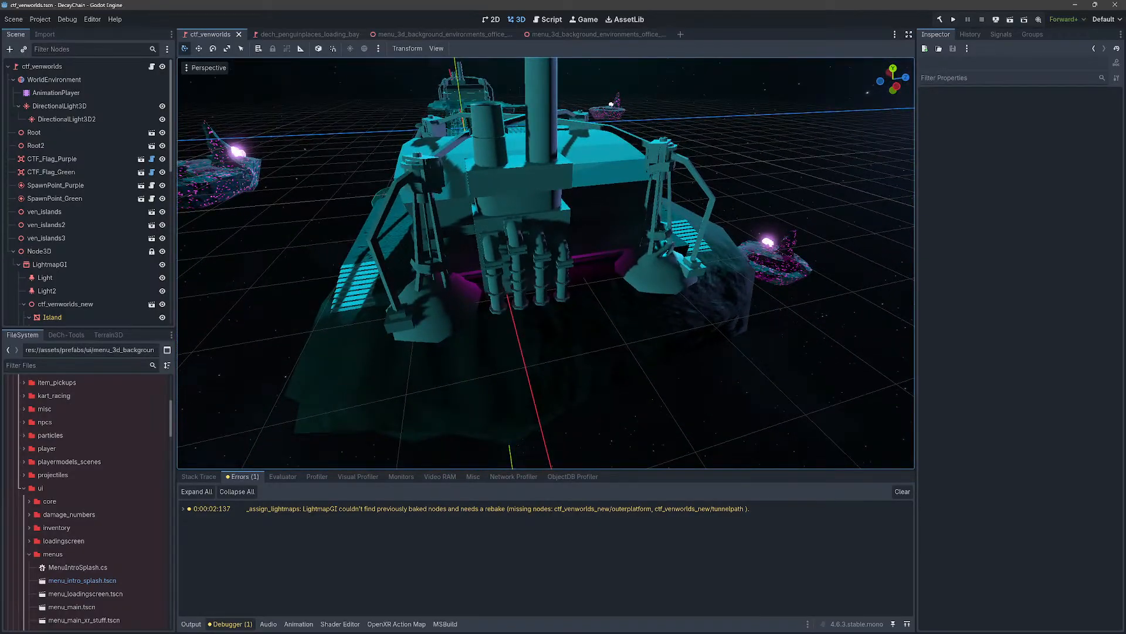
right_drag(559, 380, 405, 378)
key(w)
key(s)
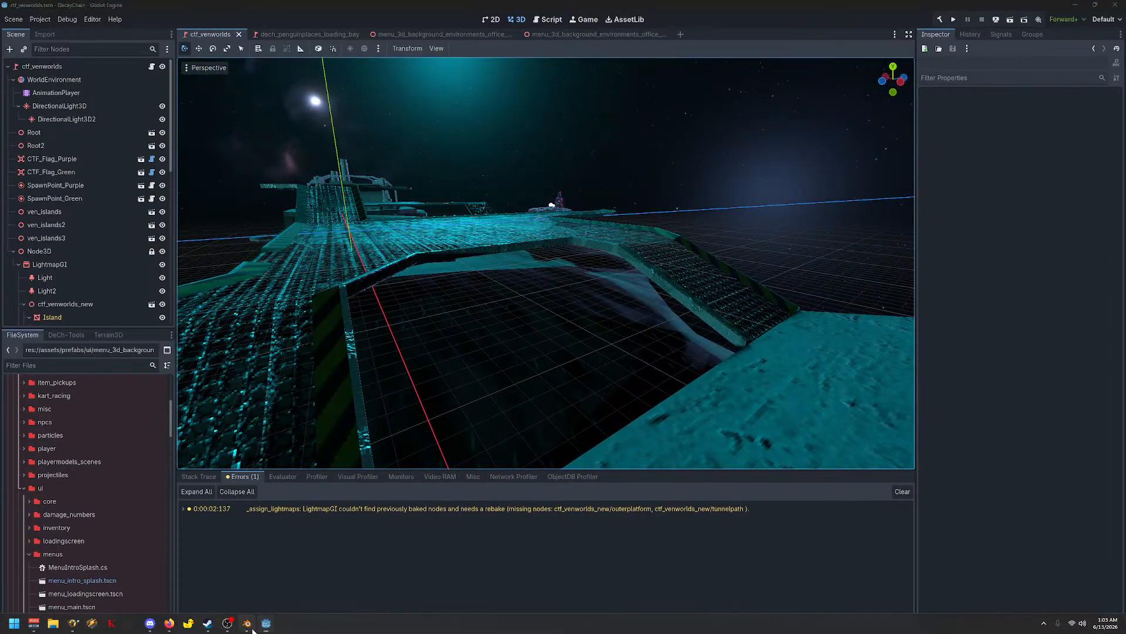
Step: Switch to Blender and select a corner stair block in top view
click(249, 624)
click(645, 507)
key(KP_7)
scroll(650, 505, down, 3)
shift+middle_drag(631, 435, 427, 340)
Step: Duplicate the stair block, rotate it and place it against the platform's inner edge
key(shift+d)
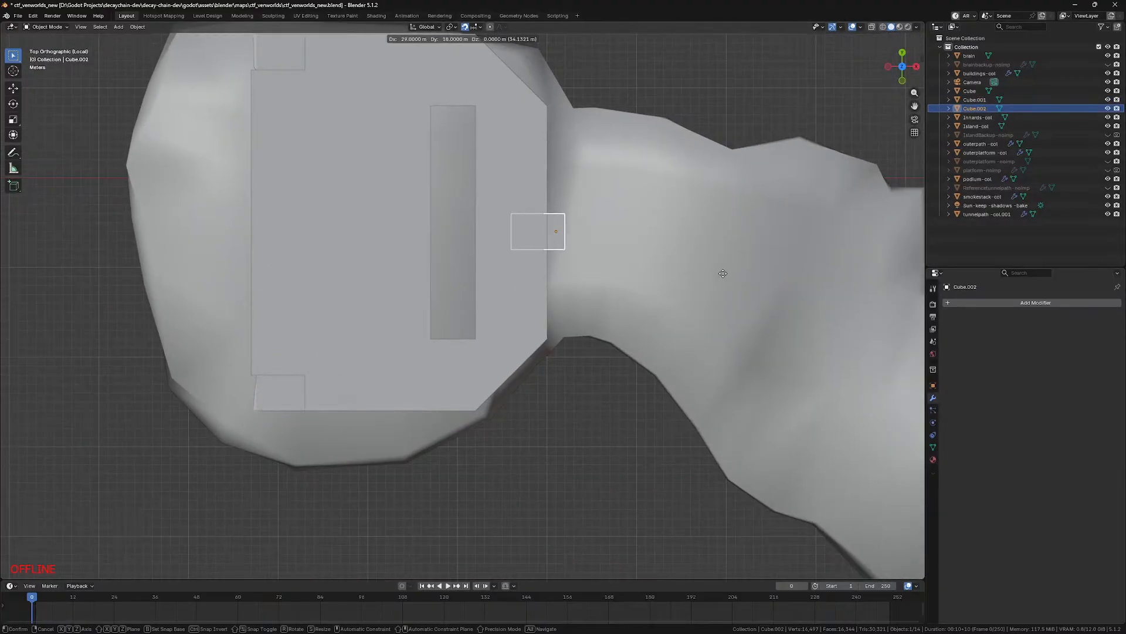
click(720, 273)
key(r)
click(388, 206)
key(g)
click(591, 292)
Step: Stretch the duplicated stair block to about twice its width along Y
shift+middle_drag(642, 298, 527, 355)
key(s)
key(y)
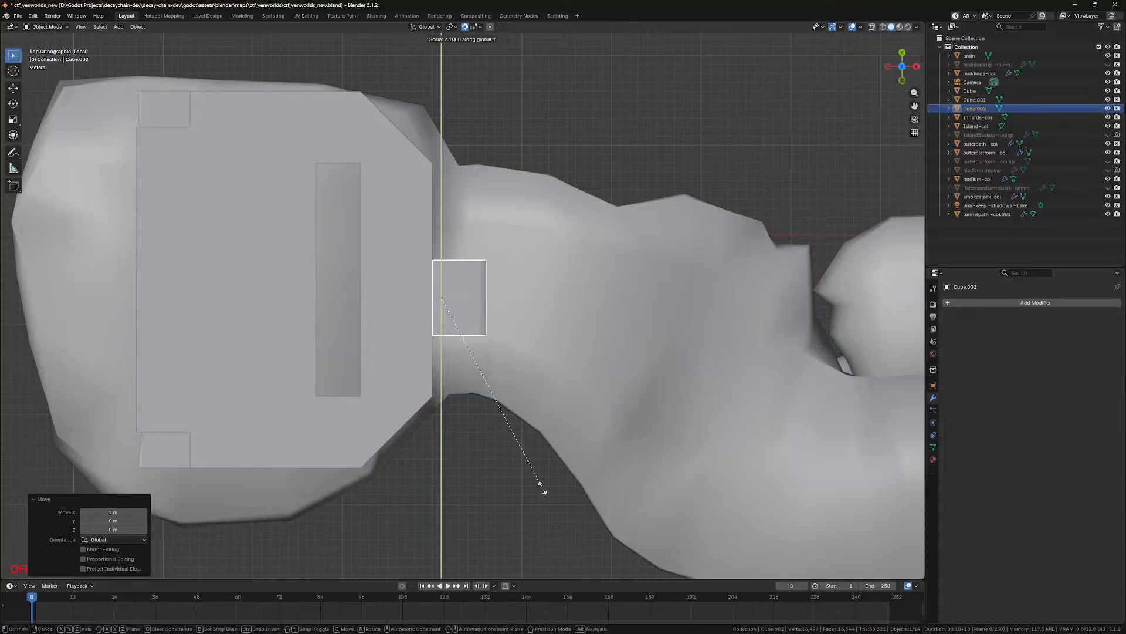
click(547, 510)
click(113, 531)
key(Return)
Step: Try to fill the selected edge loop of the duplicated stair block with a face
middle_drag(578, 431, 538, 326)
scroll(623, 335, up, 5)
key(Tab)
alt+click(557, 343)
key(f)
key(ctrl+z)
Step: Check the side face of the duplicated stair block, leave edit mode and delete the block
click(409, 286)
key(3)
click(408, 295)
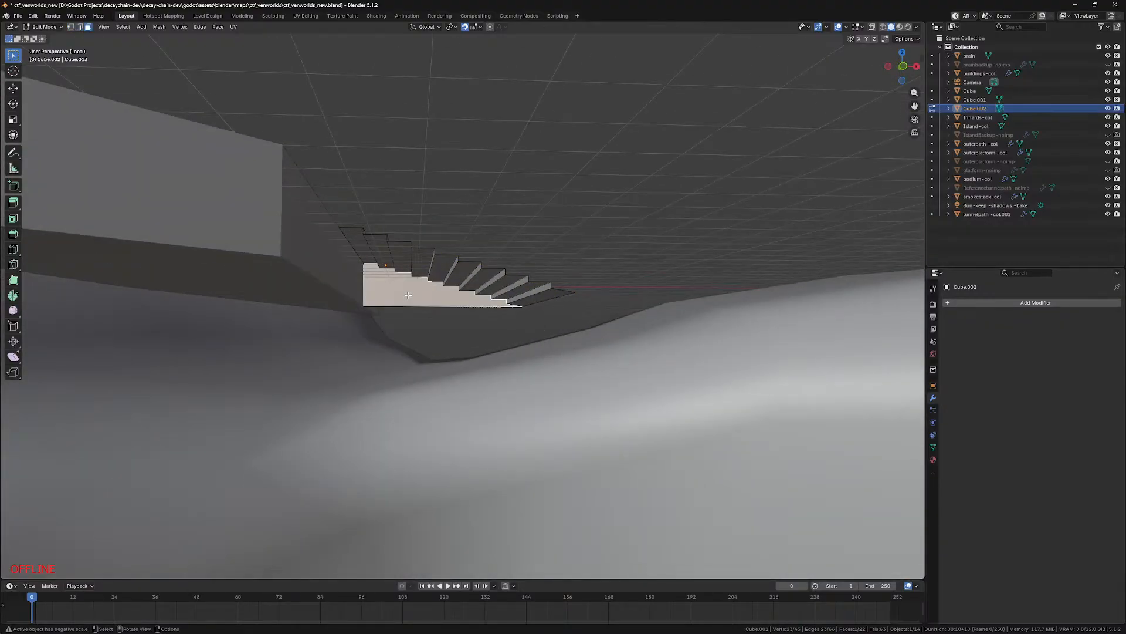
key(KP_7)
key(Tab)
scroll(411, 299, down, 10)
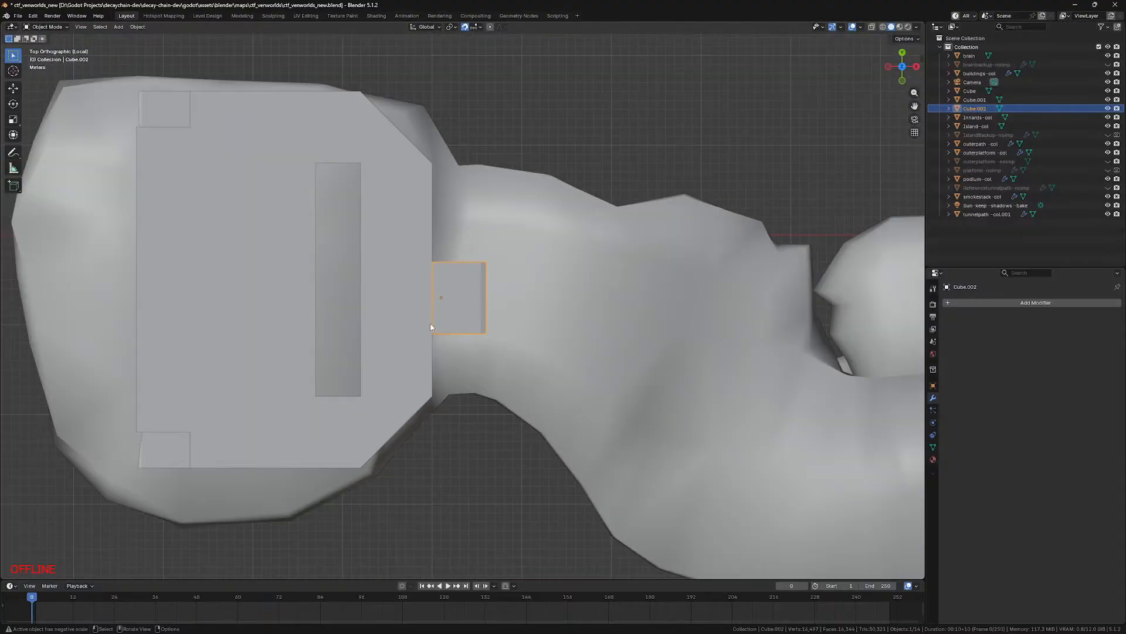
key(Delete)
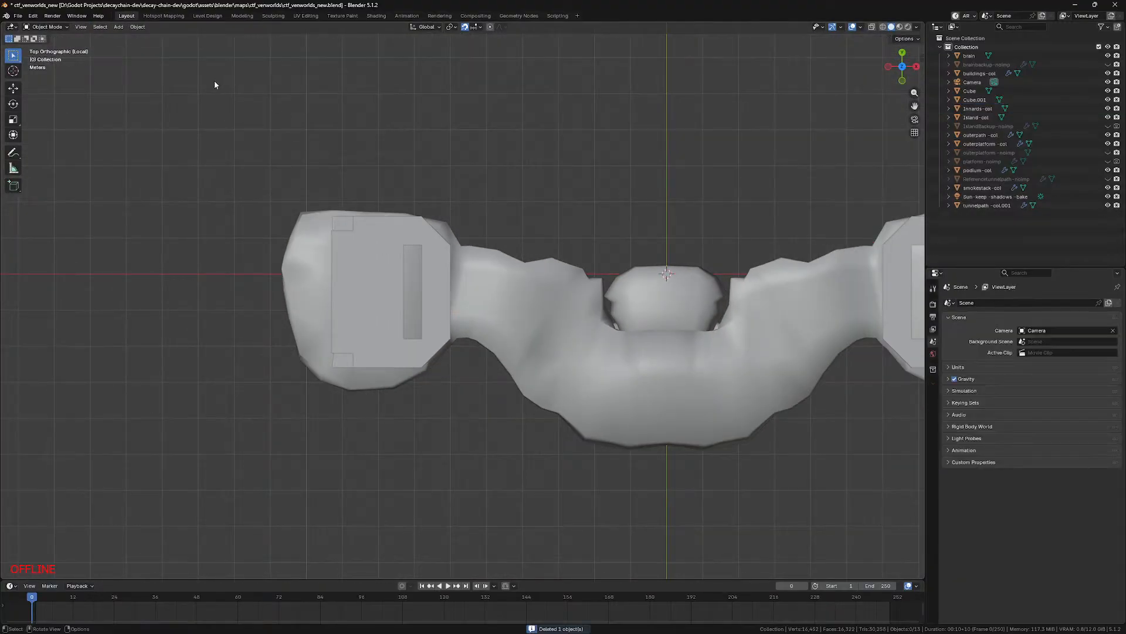
Step: Add a 2 m cube and move it -59 m in X and -5 m in Y to the platform's inner edge
click(118, 27)
mouse_move(147, 38)
click(217, 45)
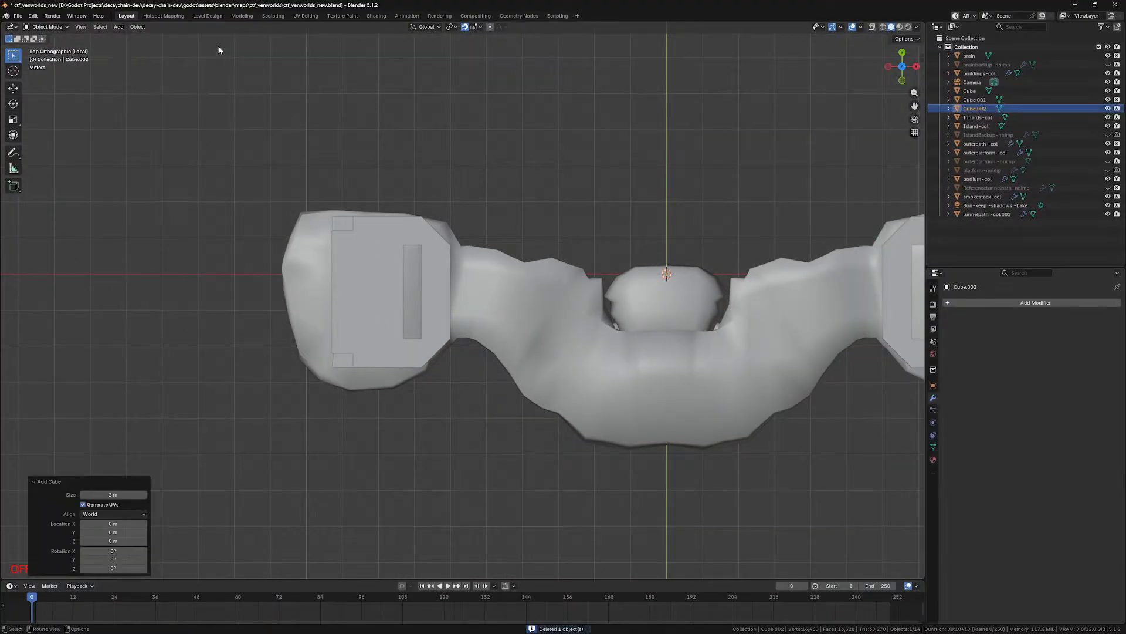
key(g)
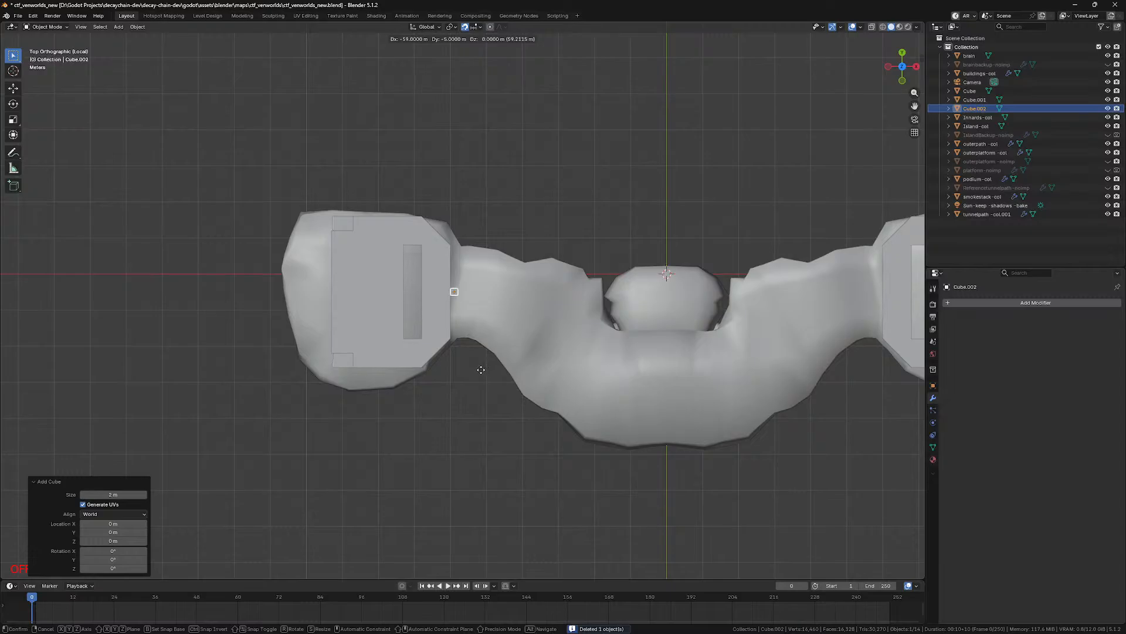
click(481, 374)
key(KP_1)
key(KP_3)
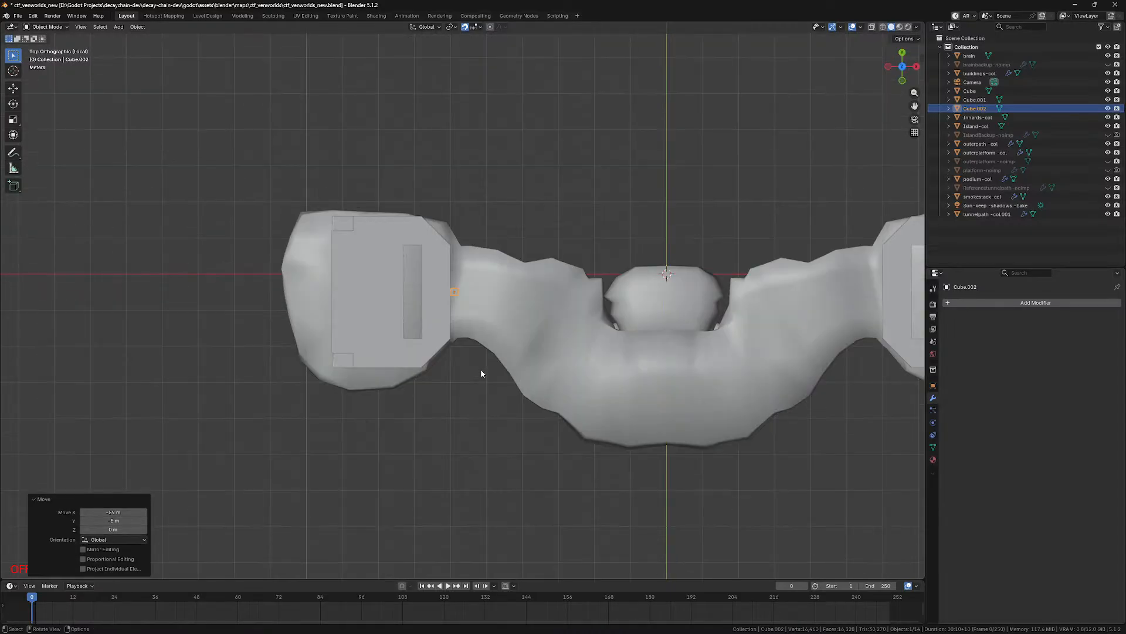
Step: Move the cube -1 m in Y and lower it about 0.4 m so its top is flush with the platform
key(KP_7)
key(shift+z)
key(g)
click(498, 341)
key(shift+z)
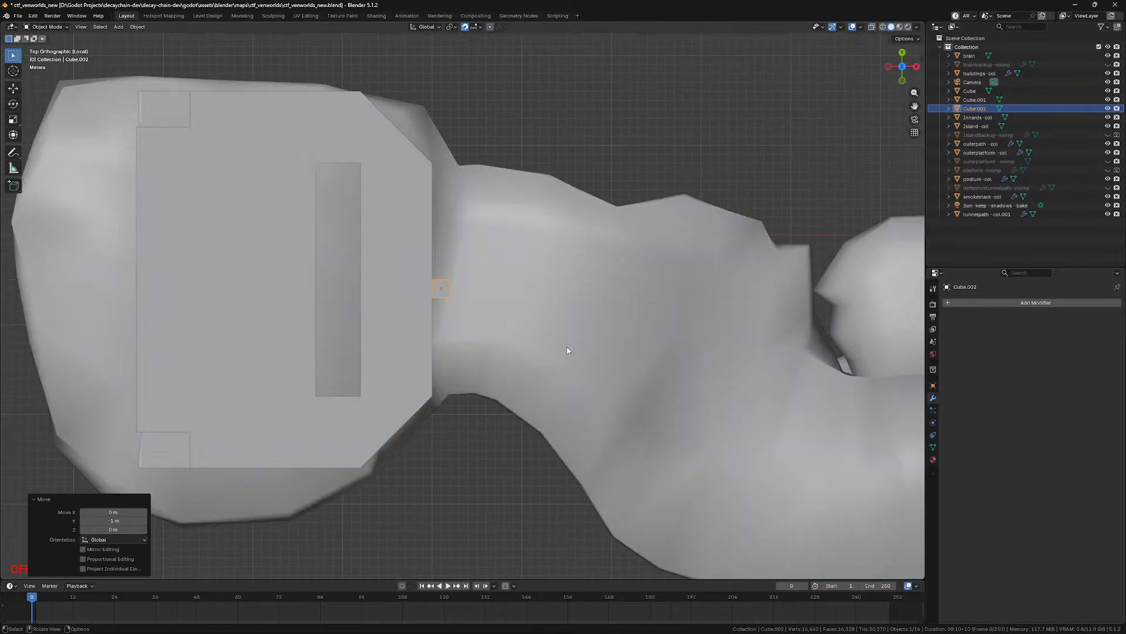
key(KP_1)
scroll(567, 346, up, 6)
key(g)
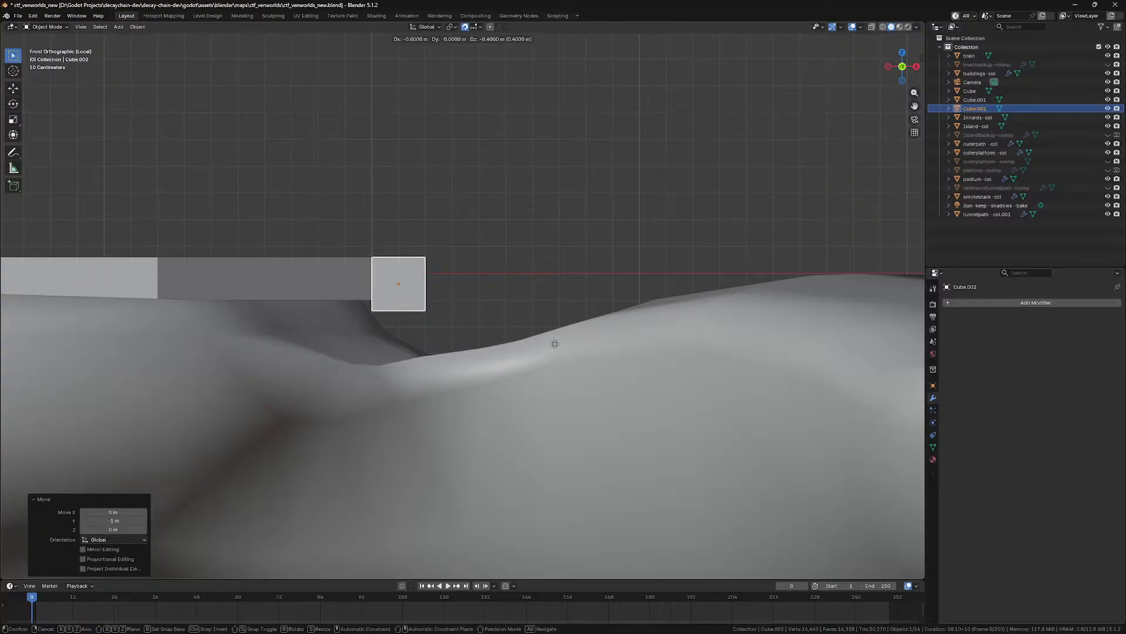
click(556, 343)
Step: Extend the cube's bottom vertices down about 2.1 m and move its outer side 5 m along X
key(Tab)
key(shift+z)
key(g)
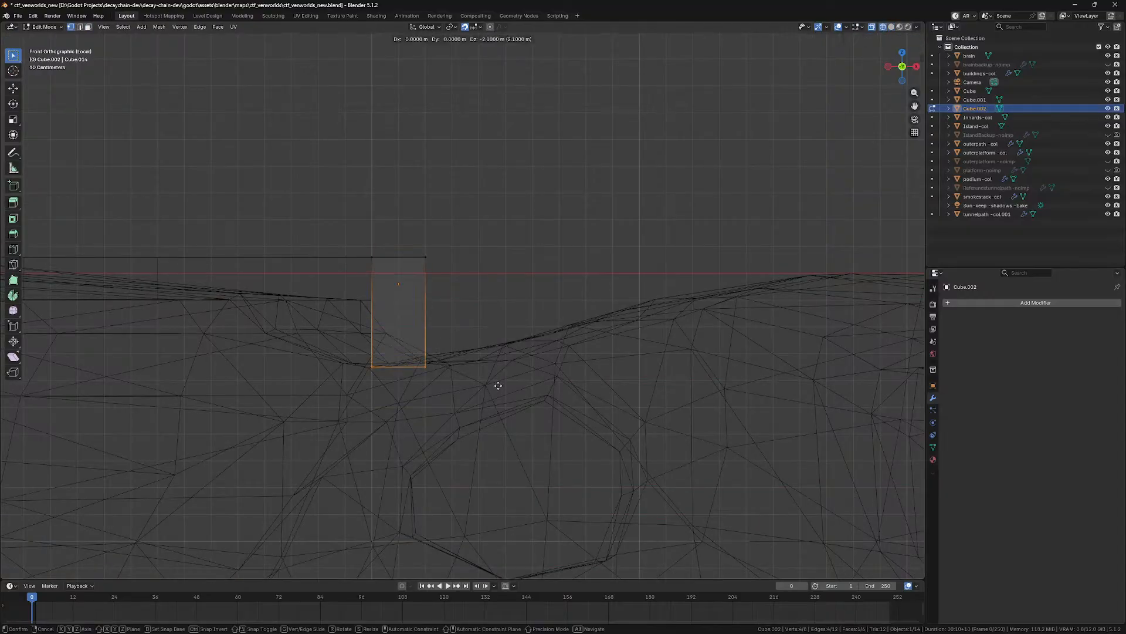
click(496, 384)
drag(494, 408, 416, 216)
key(g)
key(x)
click(607, 307)
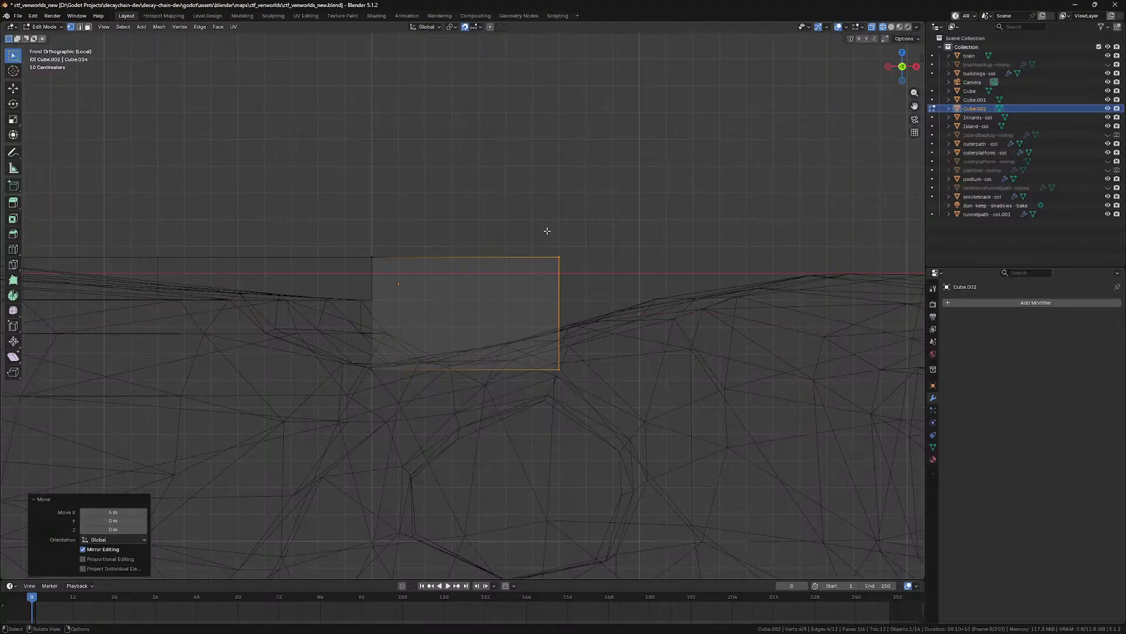
Step: Bevel the cube's upper outer edge into stairs with the custom step profile, 19 segments and a 7.33 m width
drag(550, 231, 595, 287)
key(ctrl+b)
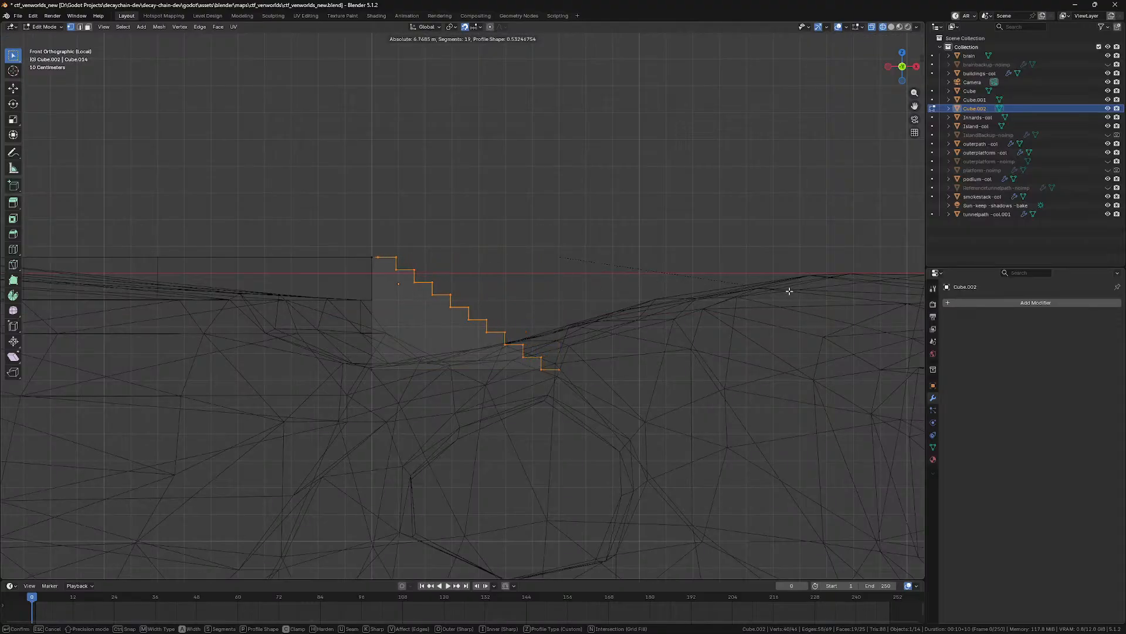
click(802, 293)
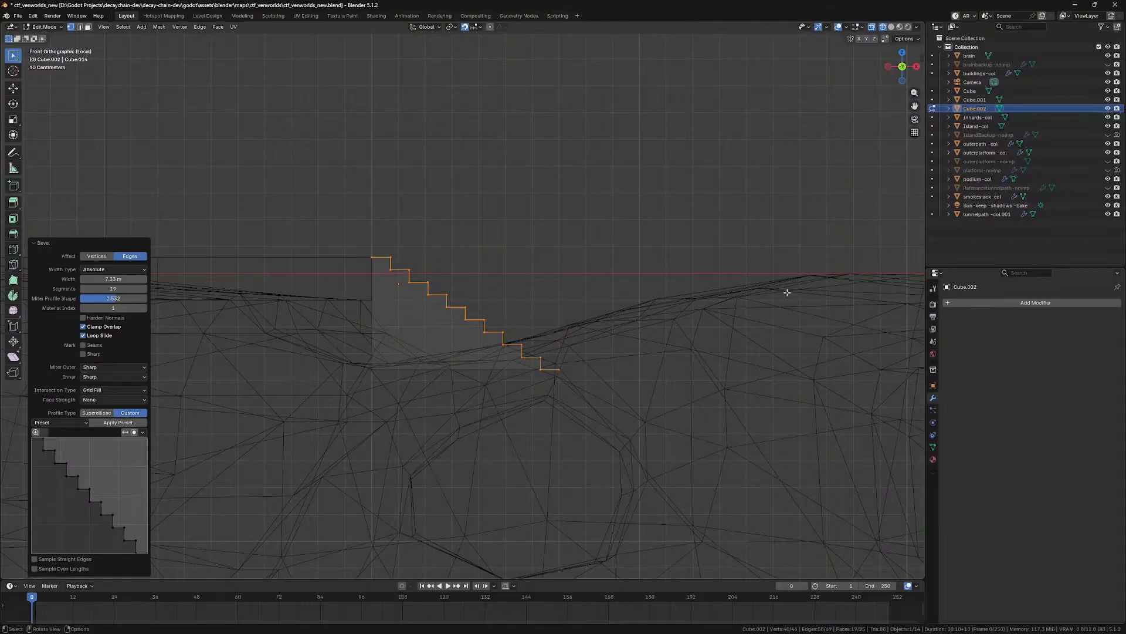
click(583, 278)
Step: Scale the whole stair mesh by 3 along Y in top view
key(shift+z)
scroll(549, 350, down, 4)
mouse_move(606, 294)
middle_down()
mouse_move(549, 351)
mouse_move(465, 358)
middle_up()
key(KP_7)
key(KP_1)
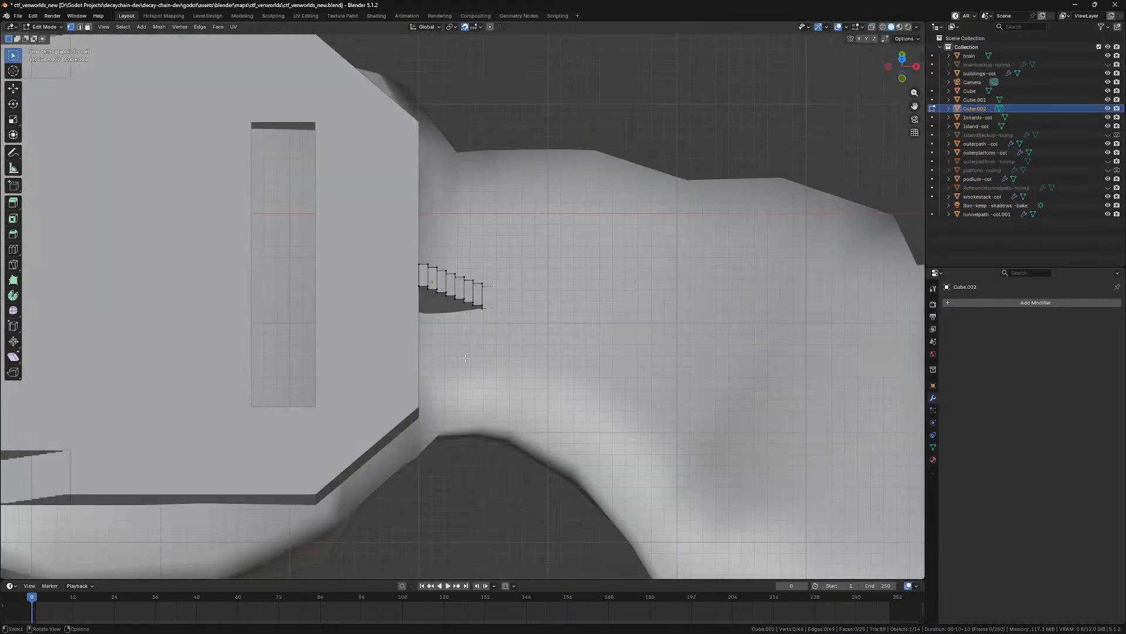
scroll(496, 365, up, 6)
key(shift+z)
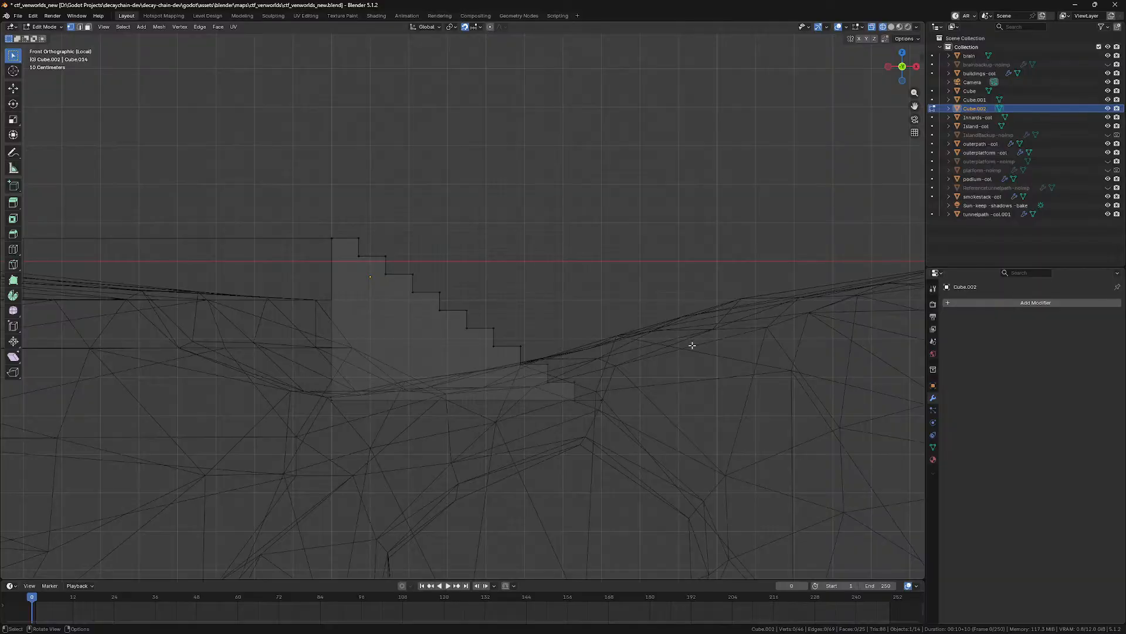
key(a)
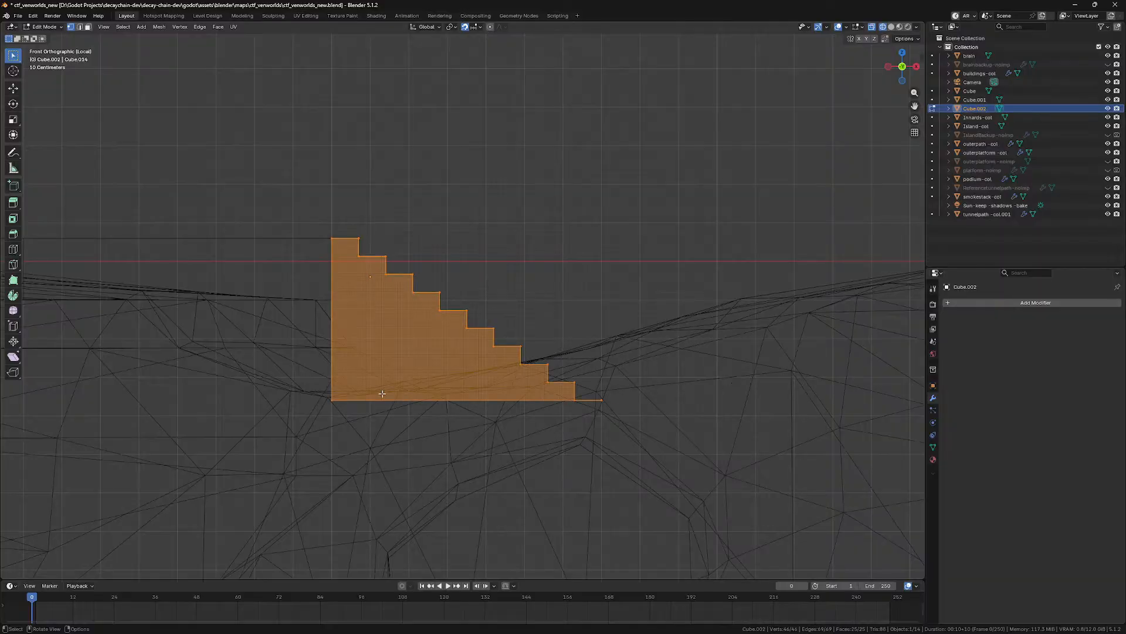
key(KP_7)
key(s)
key(y)
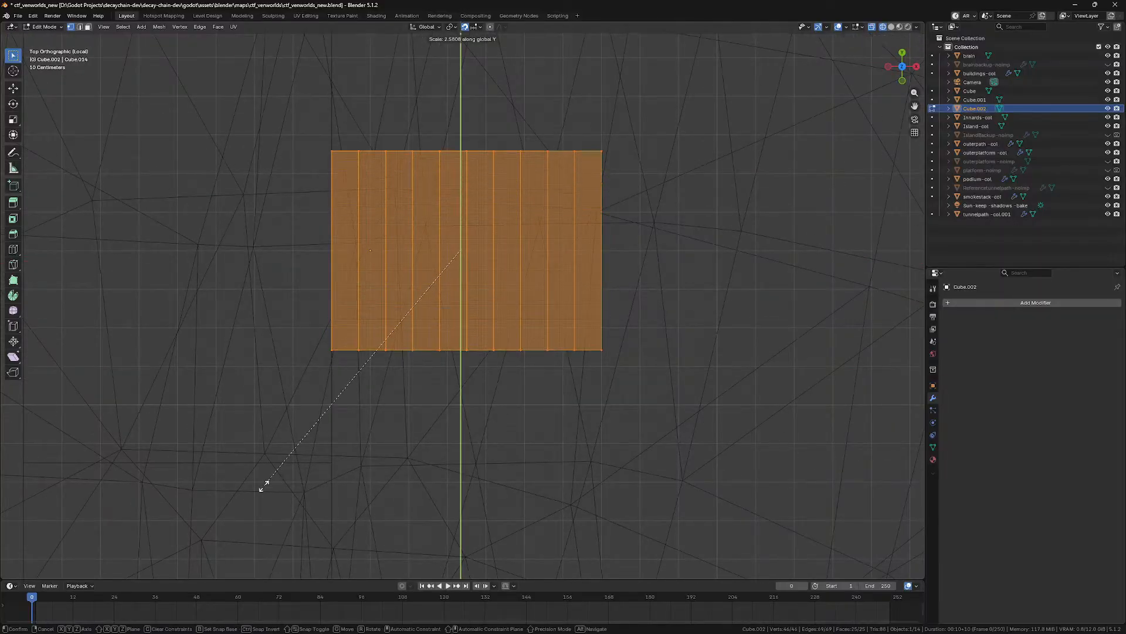
click(213, 503)
Step: Save the Blender file, switch to Godot and look over the reimported map from a distance
key(ctrl+s)
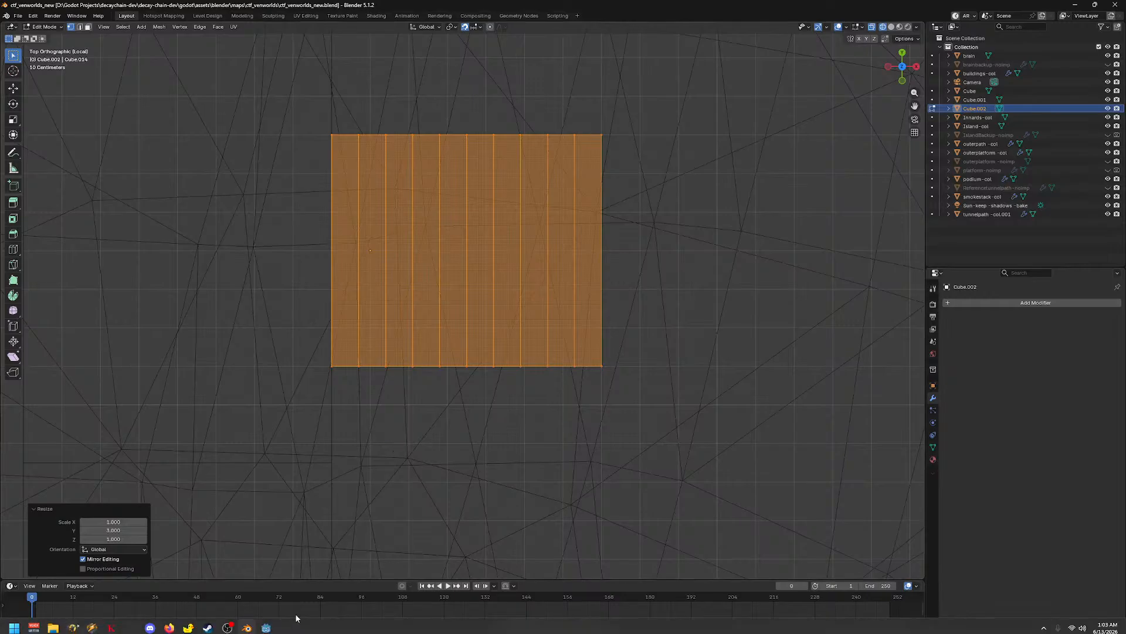
click(265, 625)
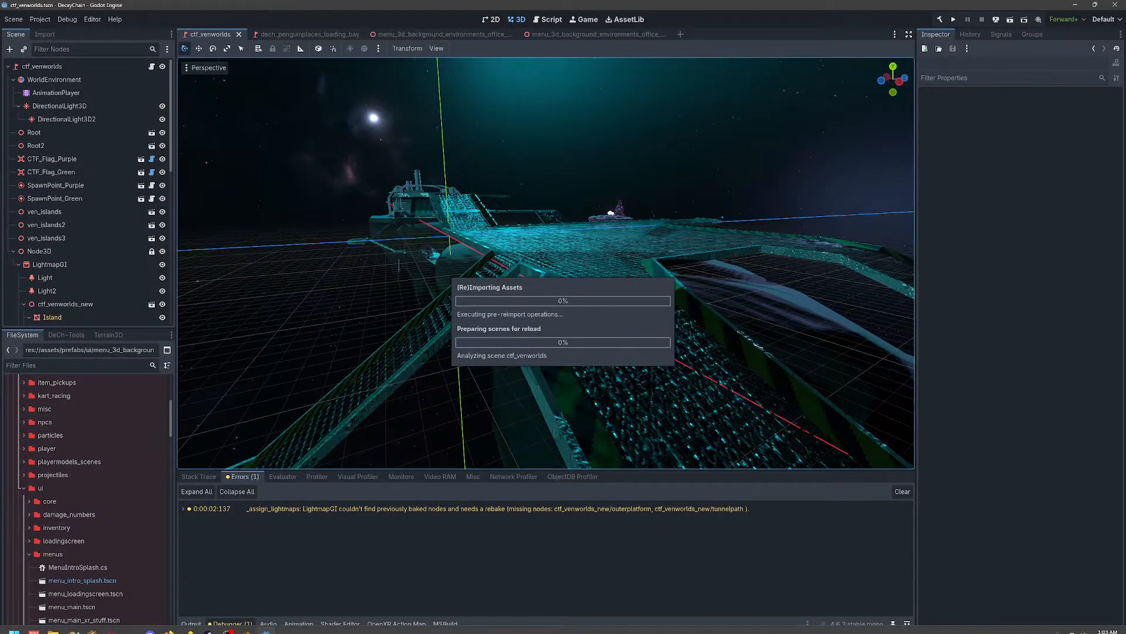
key(w)
mouse_move(604, 352)
right_down()
mouse_move(404, 349)
mouse_move(609, 347)
right_up()
key(s)
key(s)
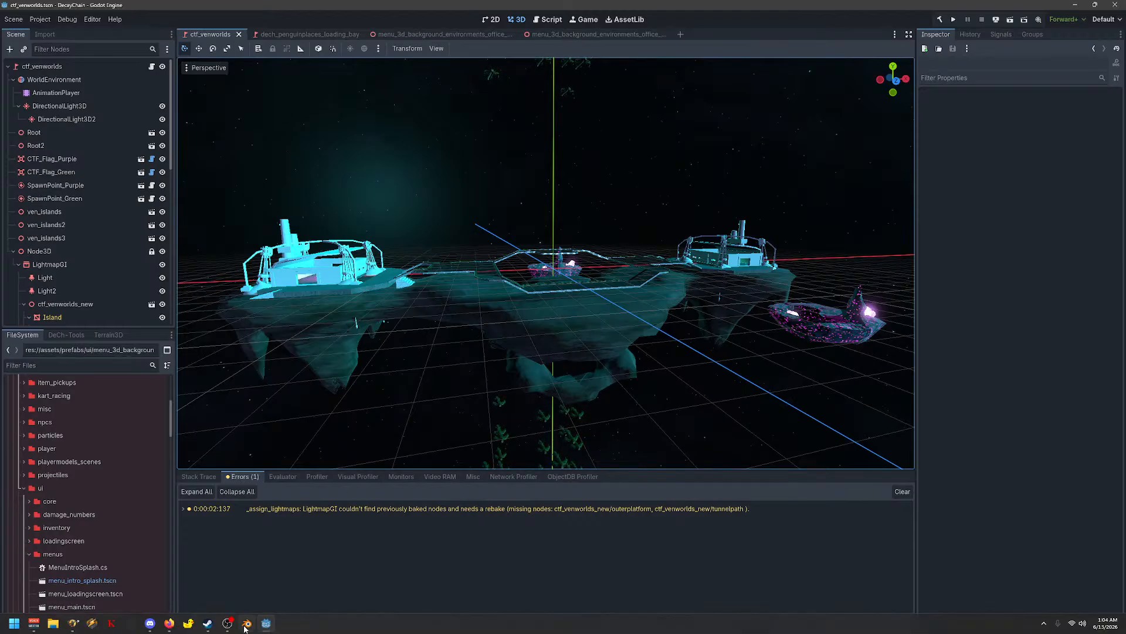
Step: Switch back to Blender, leave edit mode on the new stairs and check them in front wireframe view
click(247, 623)
click(663, 305)
key(z)
key(Tab)
mouse_move(546, 298)
middle_down()
mouse_move(535, 287)
mouse_move(513, 305)
middle_up()
key(KP_5)
key(KP_1)
key(z)
click(411, 305)
key(Tab)
key(Tab)
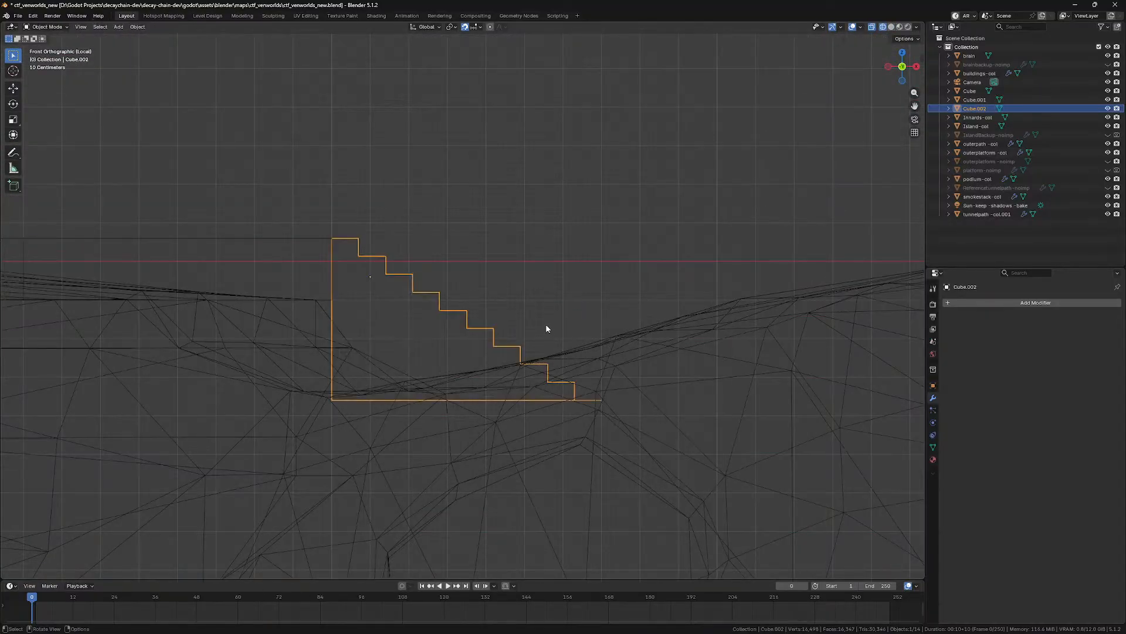
Step: Display the model in Material Preview shading and leave local view to show the full map
scroll(546, 324, down, 3)
key(z)
click(555, 359)
mouse_move(562, 333)
middle_down()
mouse_move(438, 420)
mouse_move(468, 405)
middle_up()
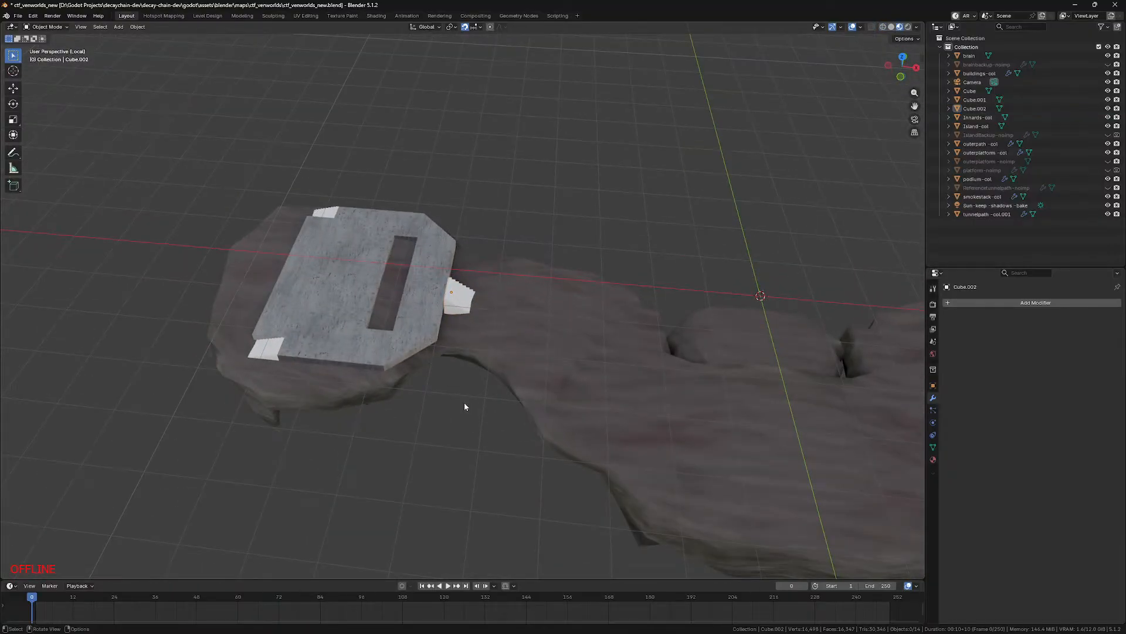
key(KP_Divide)
middle_drag(392, 355, 339, 422)
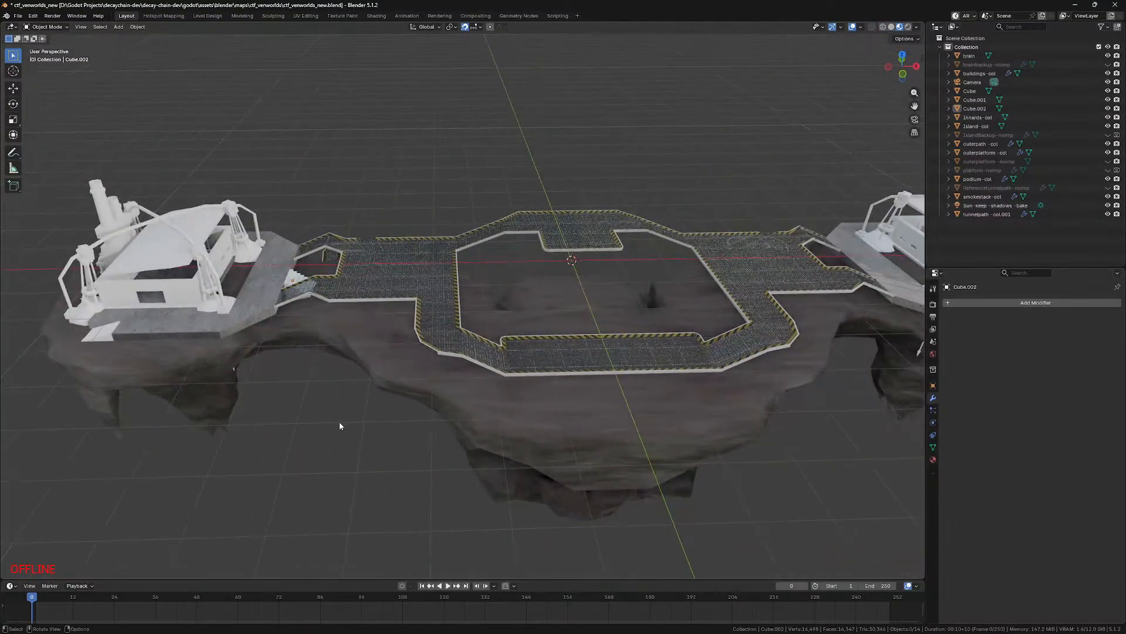
Step: Split off a new area beside the 3D viewport, turn it into an Asset Browser and widen it
click(120, 27)
mouse_move(134, 124)
click(12, 27)
drag(2, 24, 168, 32)
click(10, 27)
click(290, 81)
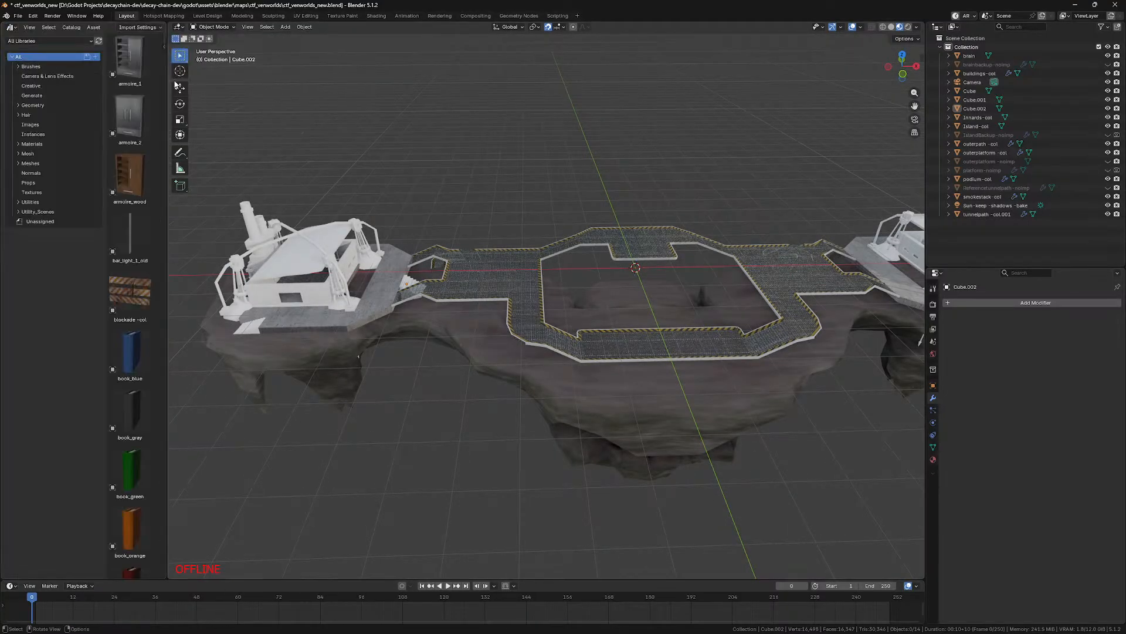
drag(169, 85, 408, 82)
Step: Find the work_light_on asset in the asset library and place it on the map's walkway
scroll(300, 67, down, 3)
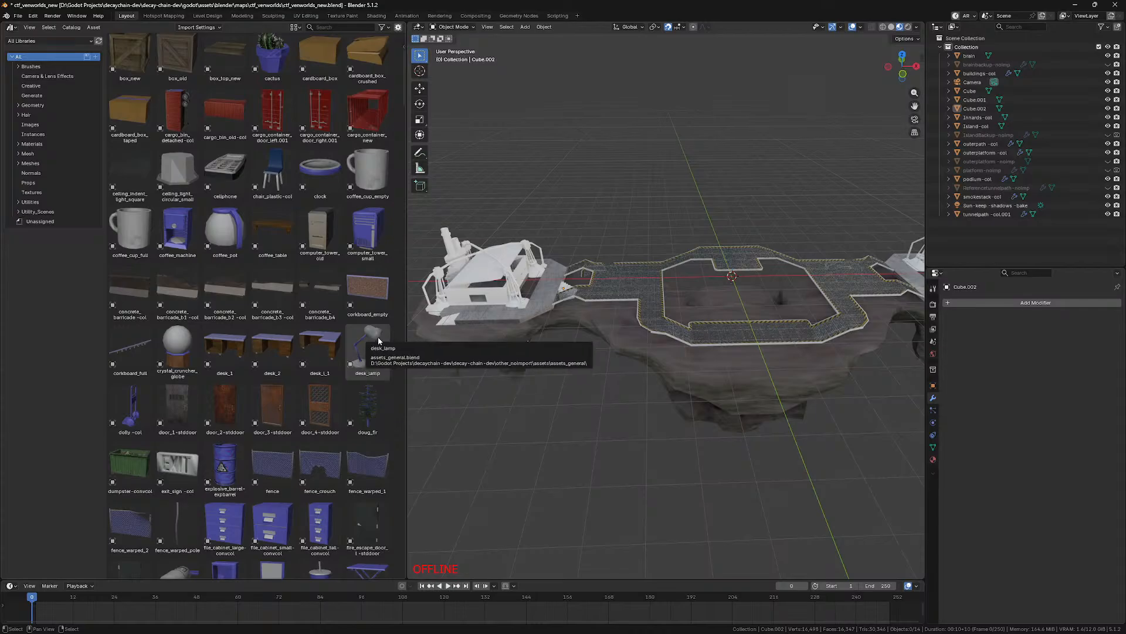
scroll(377, 337, down, 5)
scroll(378, 337, down, 8)
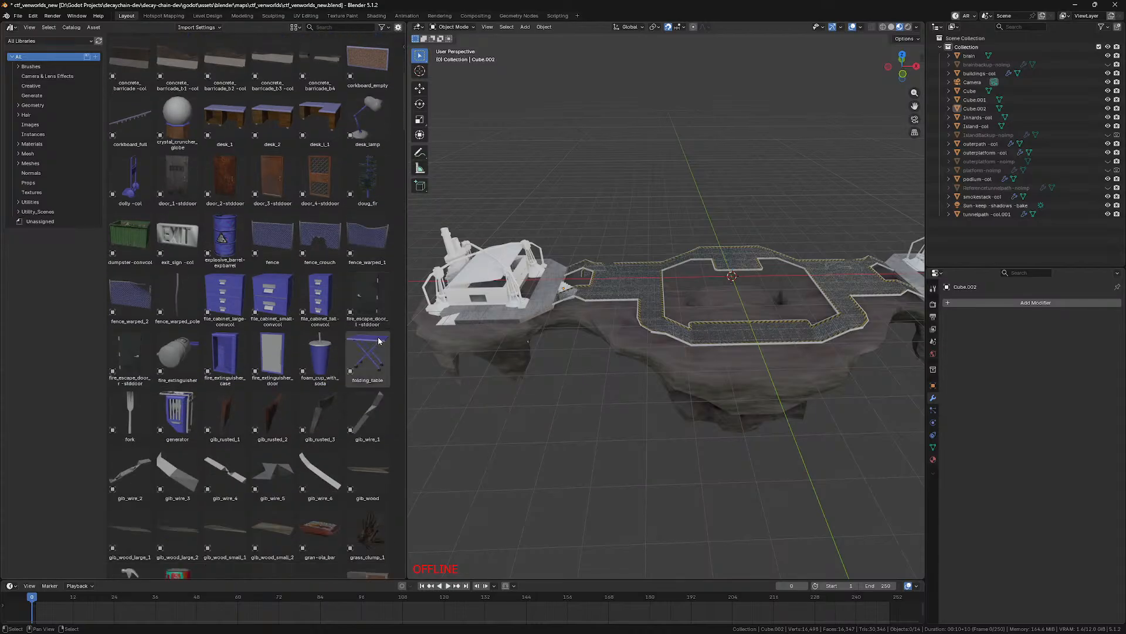
scroll(378, 341, down, 7)
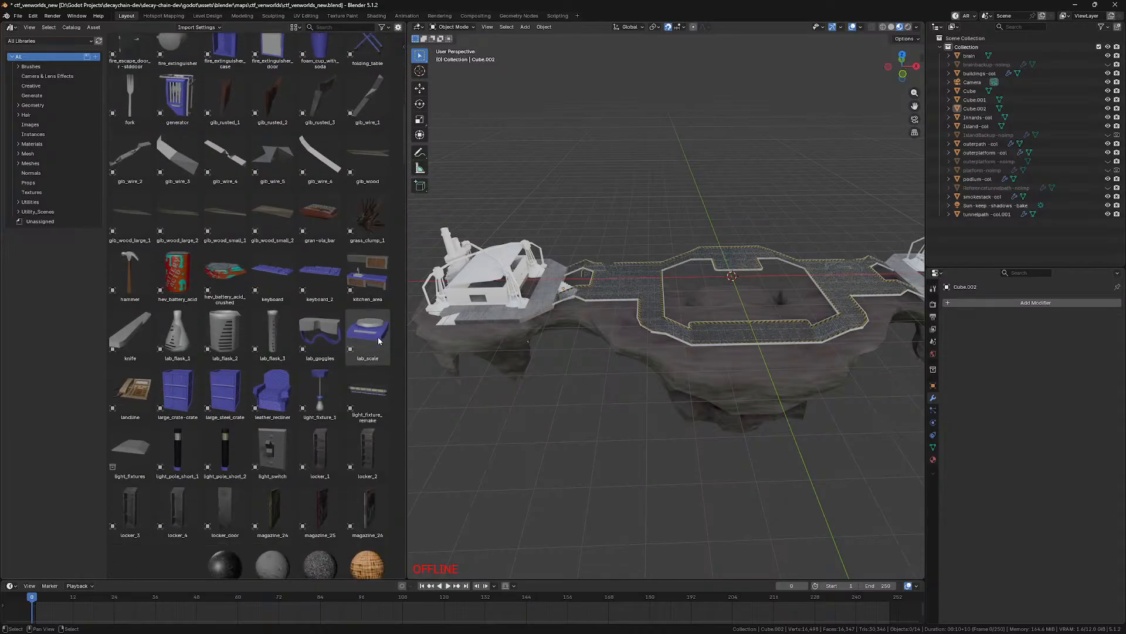
scroll(361, 296, down, 10)
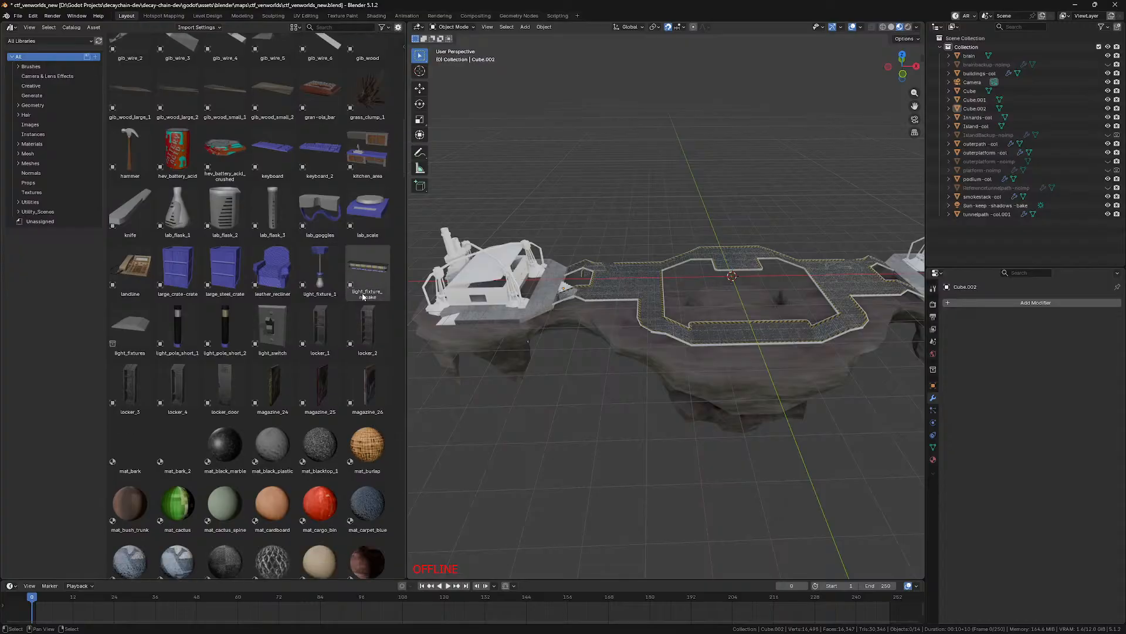
scroll(362, 296, down, 20)
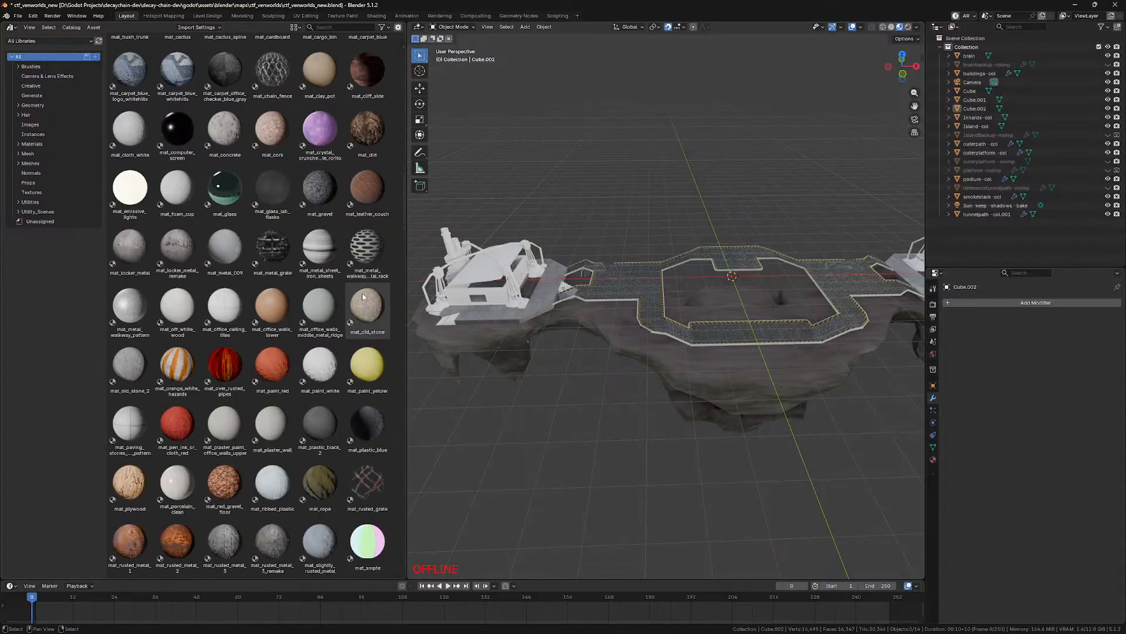
scroll(363, 296, down, 6)
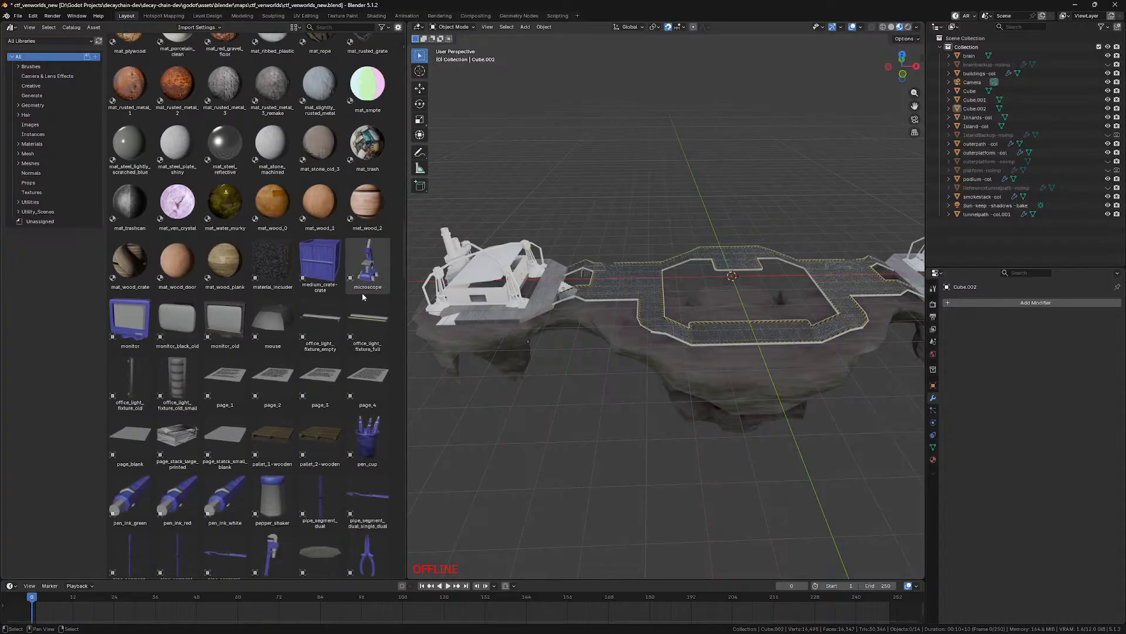
scroll(366, 297, down, 8)
scroll(366, 298, down, 6)
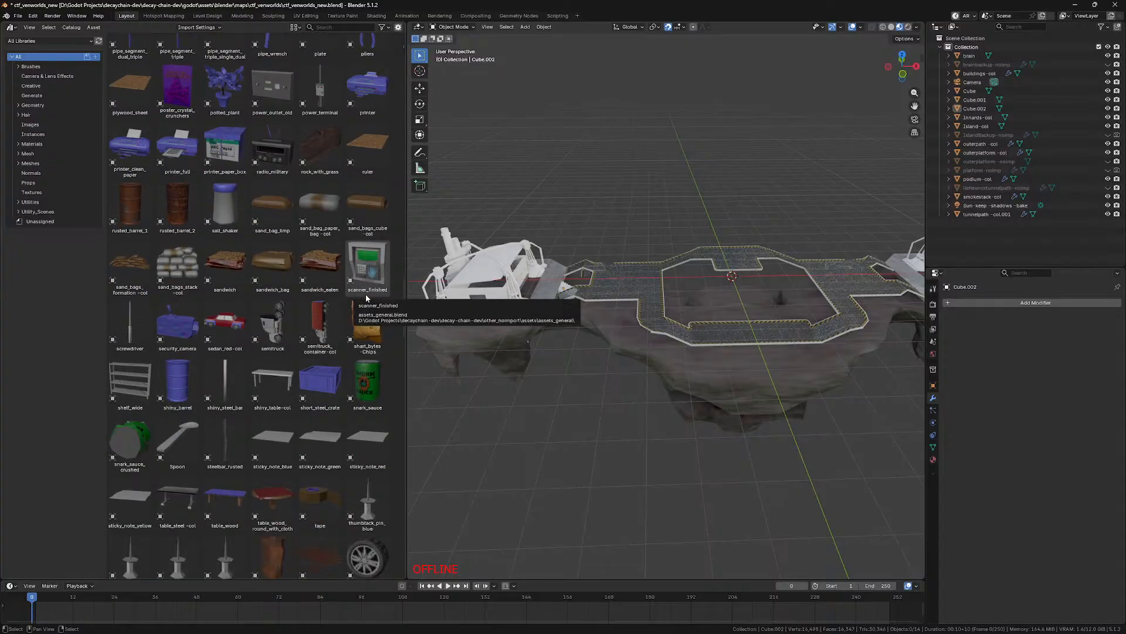
scroll(366, 298, down, 6)
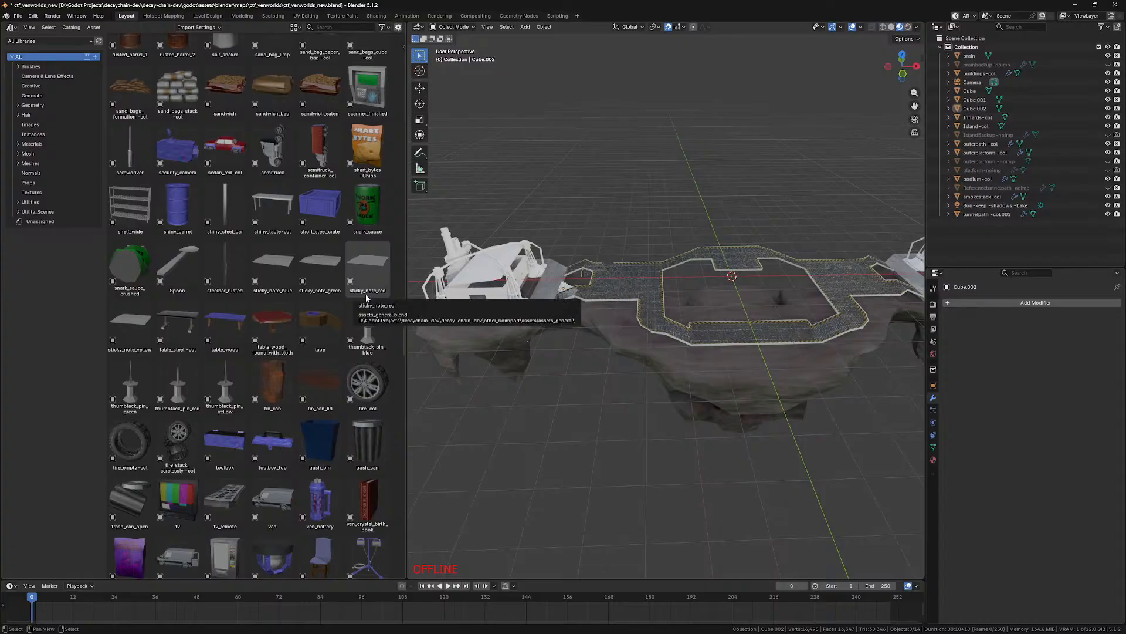
scroll(366, 298, down, 4)
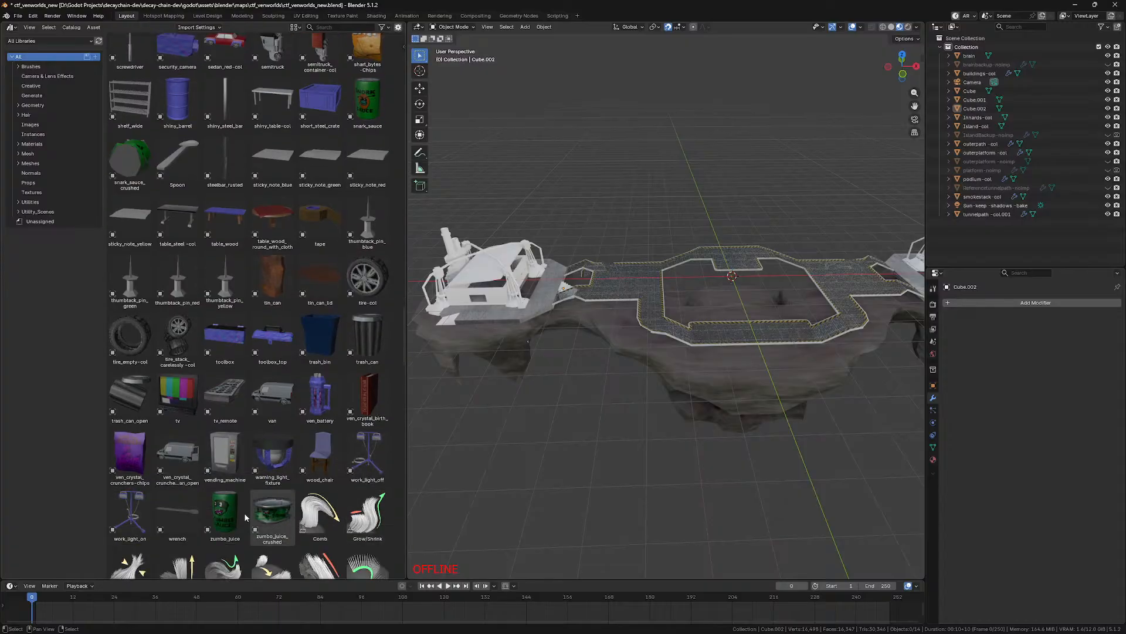
drag(129, 521, 654, 298)
Step: Examine the placed work light up close in solid shading
key(KP_Decimal)
key(KP_1)
mouse_move(671, 334)
middle_down()
mouse_move(685, 286)
mouse_move(667, 314)
middle_up()
scroll(667, 314, down, 6)
scroll(667, 313, up, 7)
key(z)
middle_drag(804, 308, 743, 296)
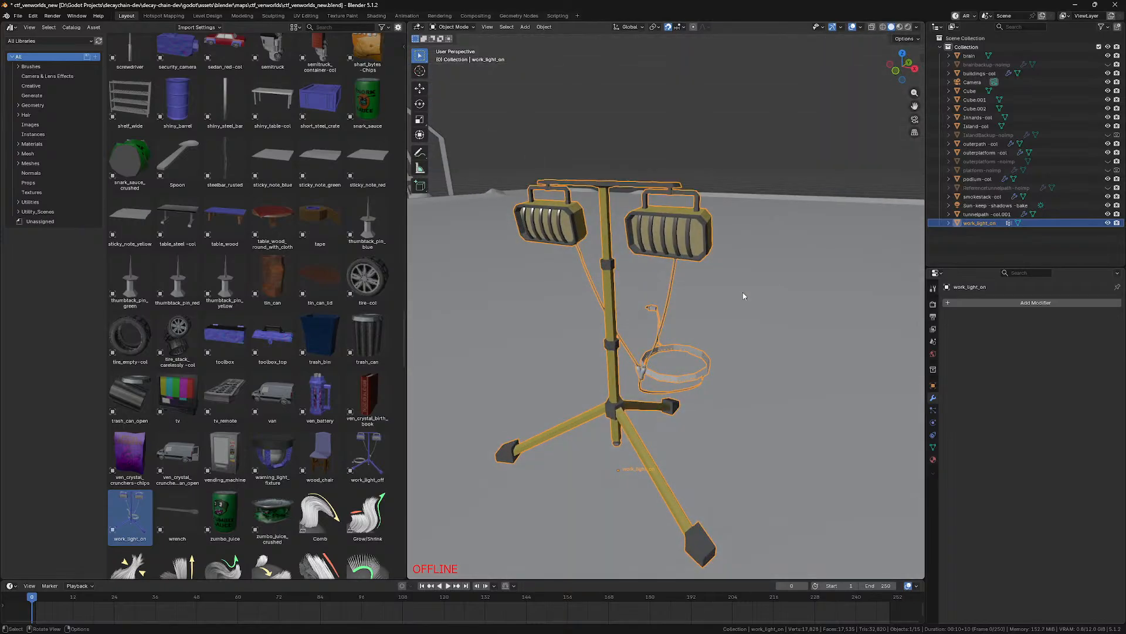
Step: Delete the placed work light and shrink the Asset Browser and its catalog list to give the 3D view more room
key(Delete)
key(KP_7)
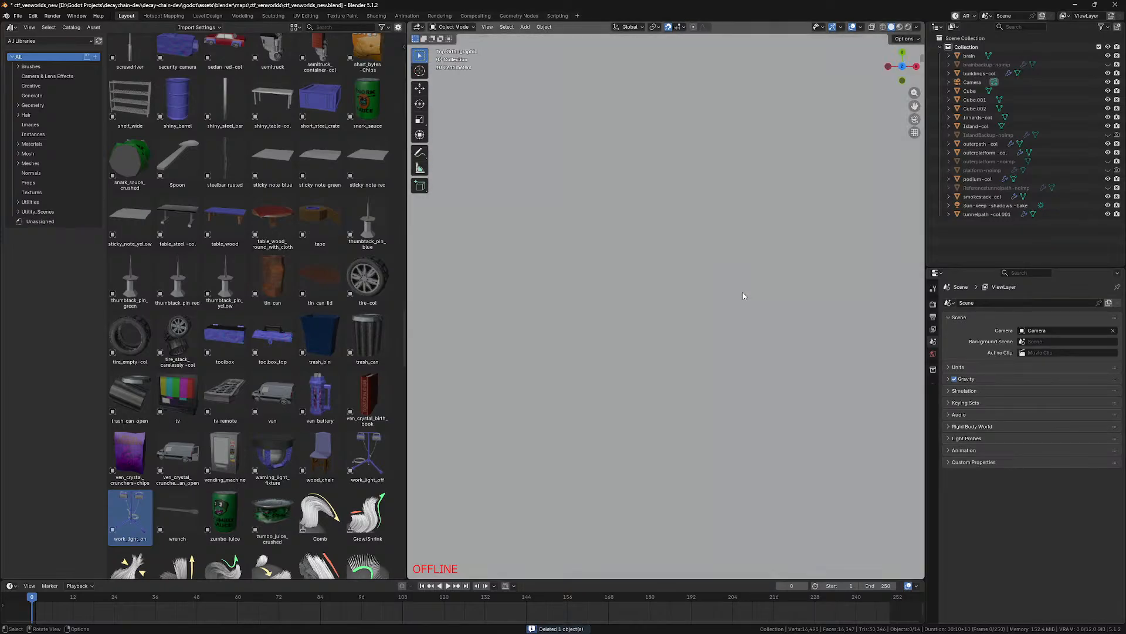
scroll(743, 292, down, 5)
drag(407, 311, 218, 323)
drag(105, 241, 68, 239)
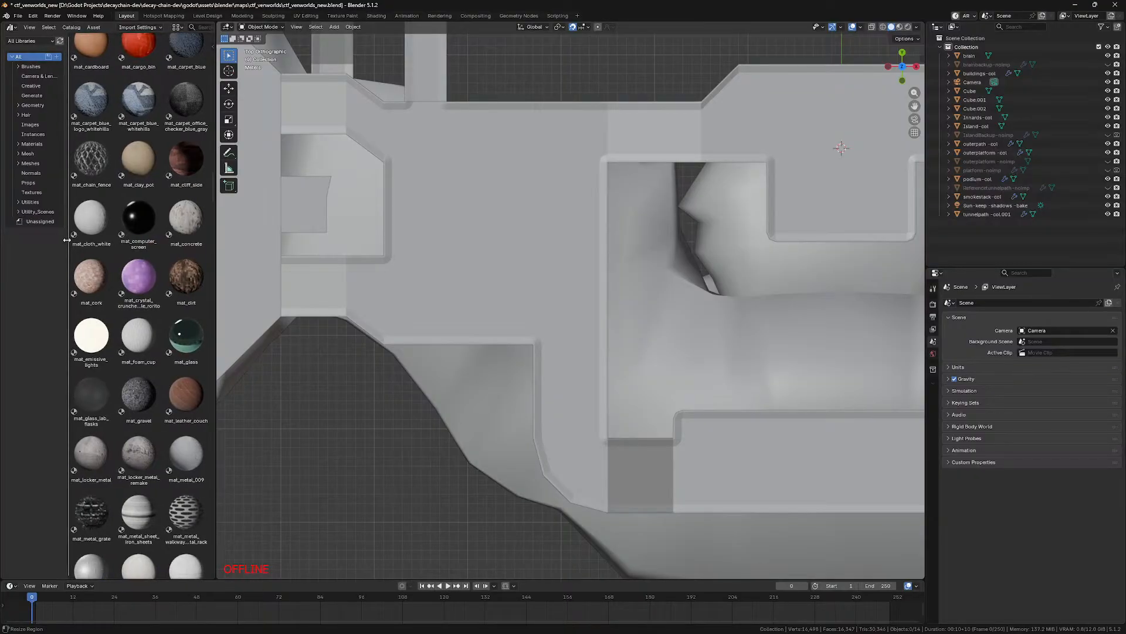
Step: Show the map from above in Material Preview shading and add a cube at the world origin
middle_drag(420, 421, 409, 347)
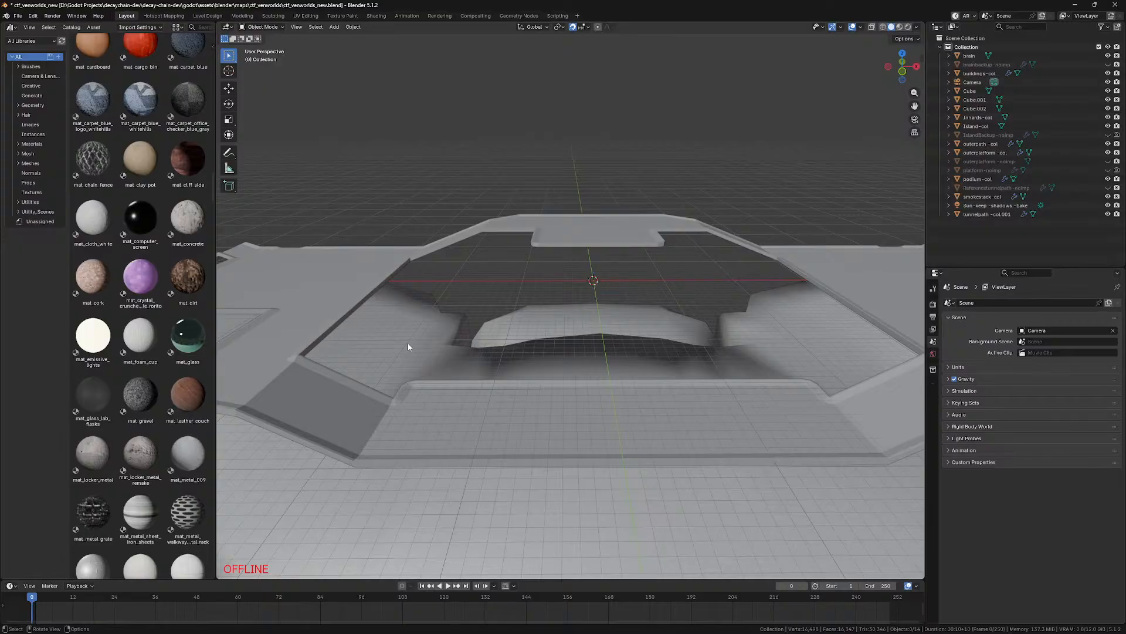
key(KP_7)
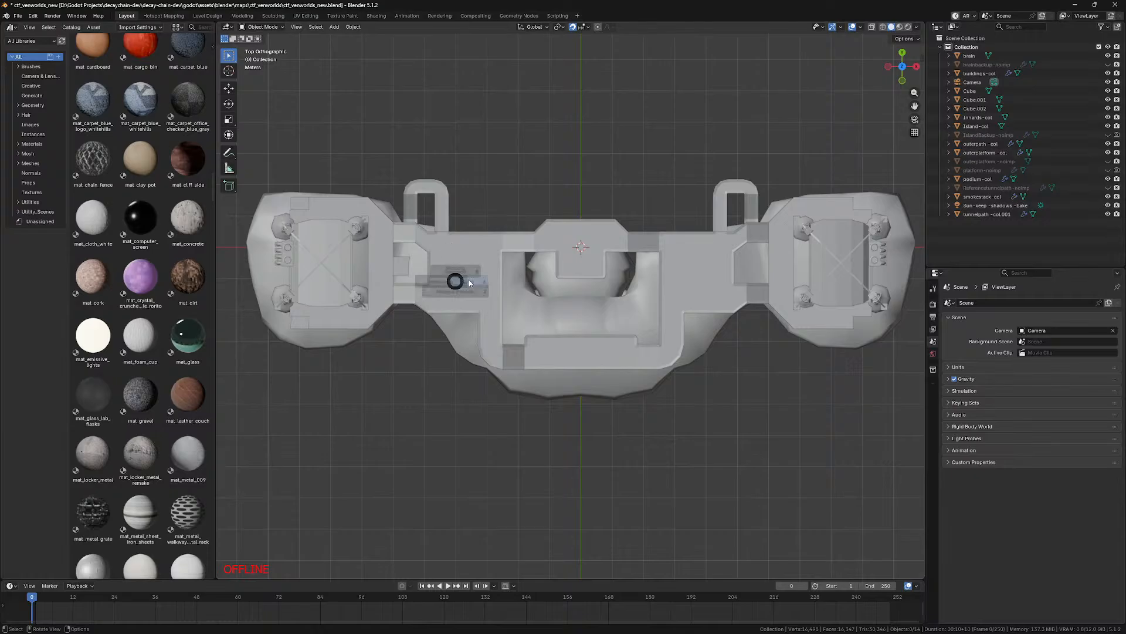
click(464, 321)
scroll(506, 293, up, 6)
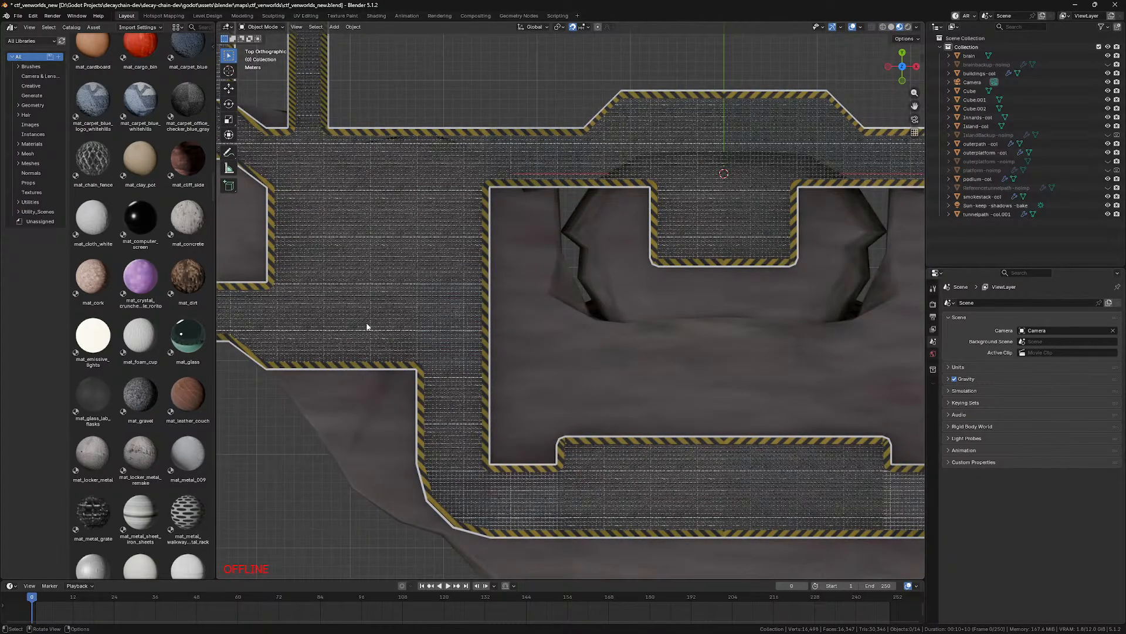
click(334, 27)
click(437, 52)
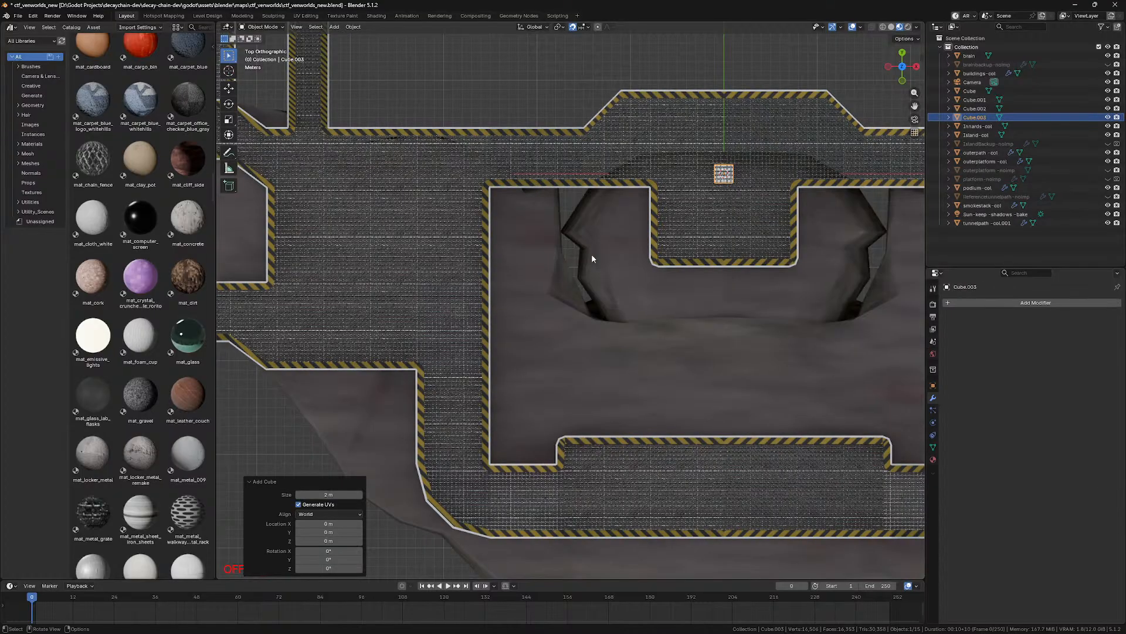
Step: Move the new cube along negative X, 40 m and a little further, onto the wide platform area near the tower base
scroll(570, 299, down, 6)
key(g)
click(590, 302)
scroll(574, 305, up, 3)
shift+middle_drag(576, 314, 702, 336)
scroll(701, 337, up, 5)
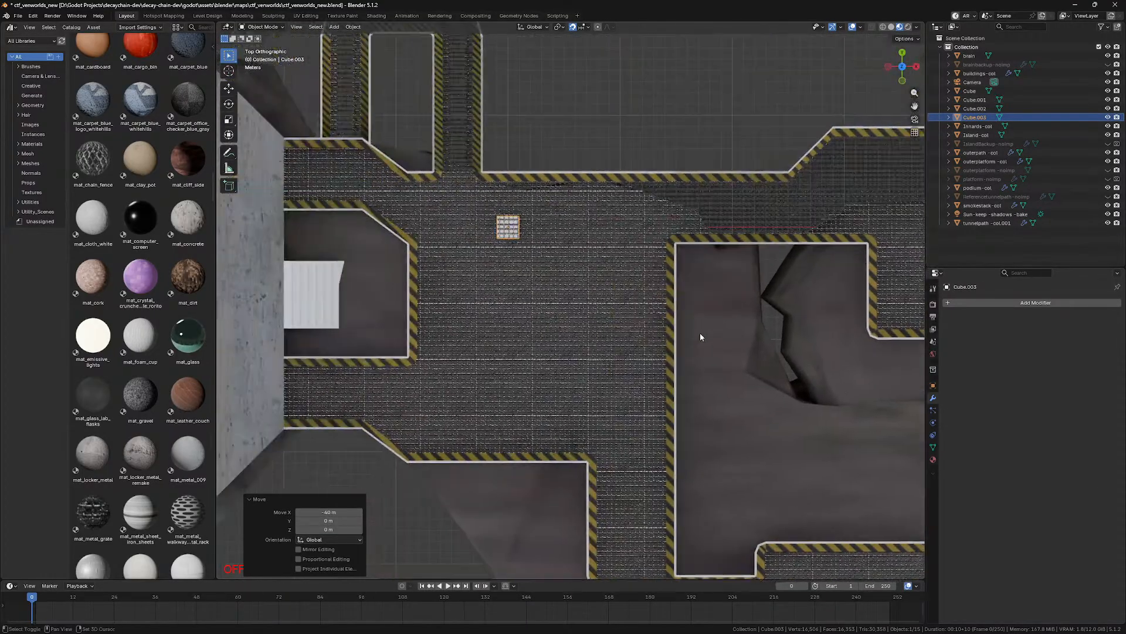
key(g)
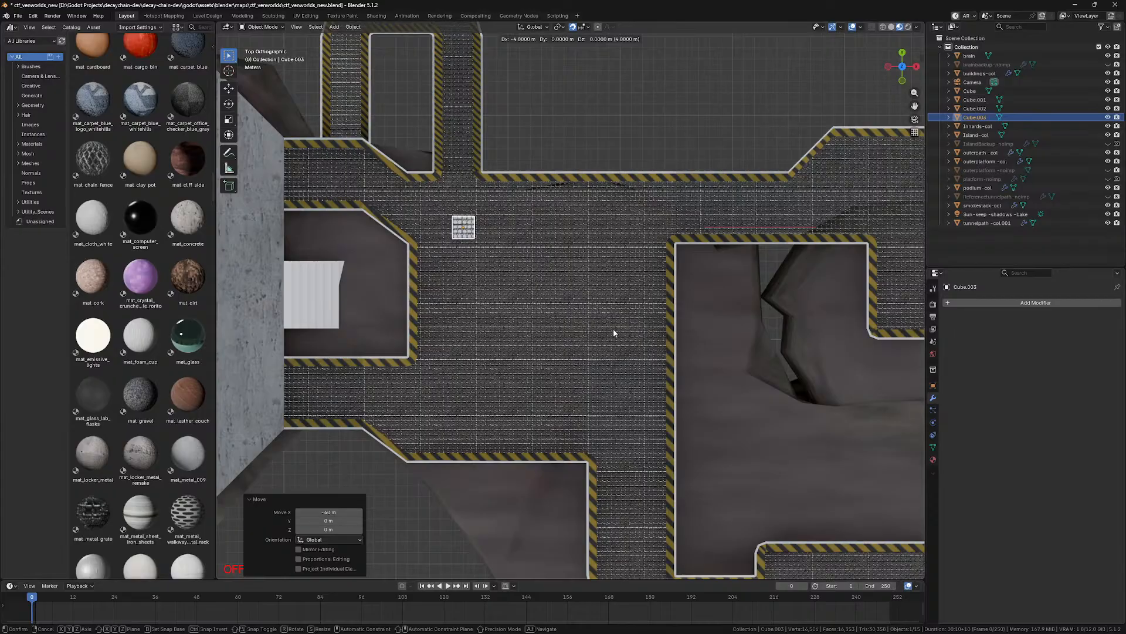
click(614, 329)
Step: Stretch the cube into a long bar across the platform by moving its positive-X side vertices 14 m along X
key(KP_1)
key(Tab)
key(shift+z)
drag(455, 269, 509, 362)
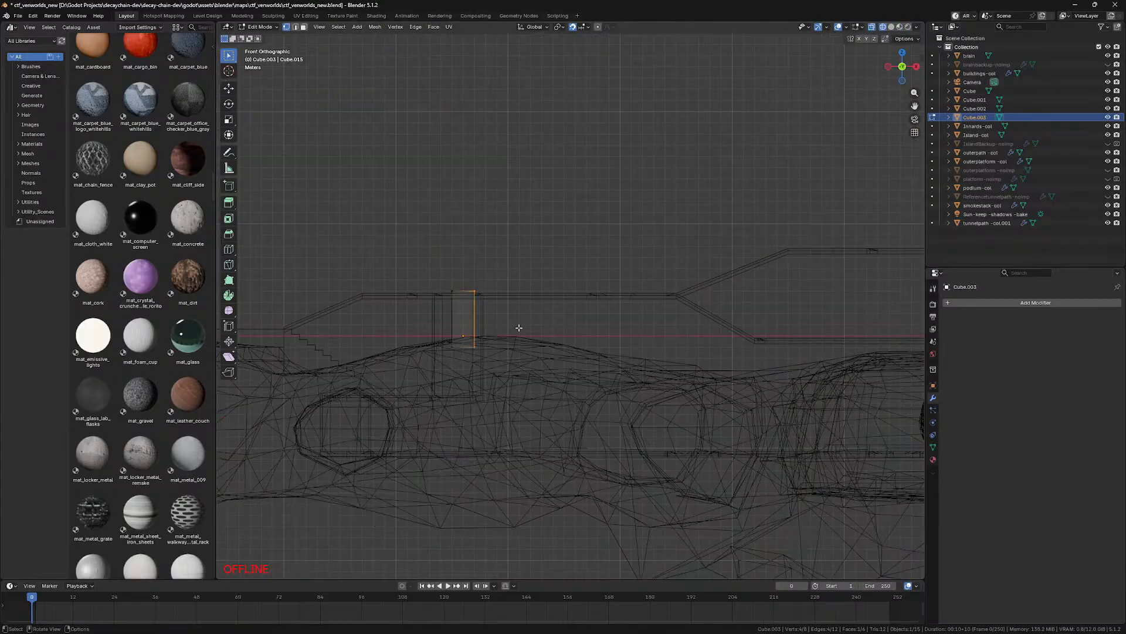
key(KP_7)
key(g)
click(672, 311)
key(z)
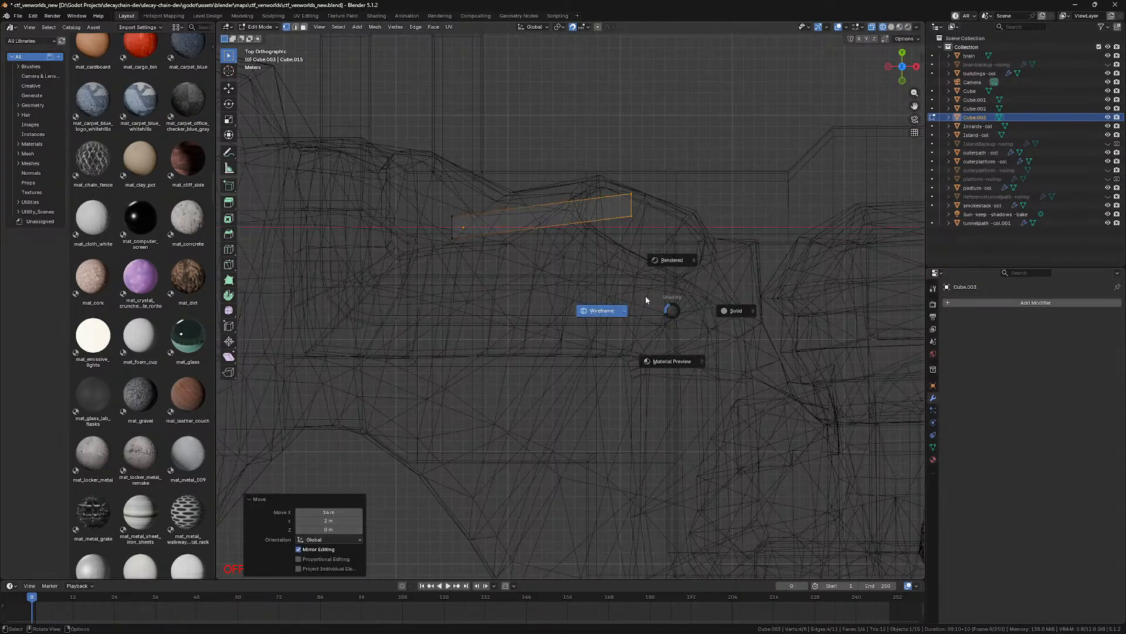
click(661, 360)
key(g)
click(454, 243)
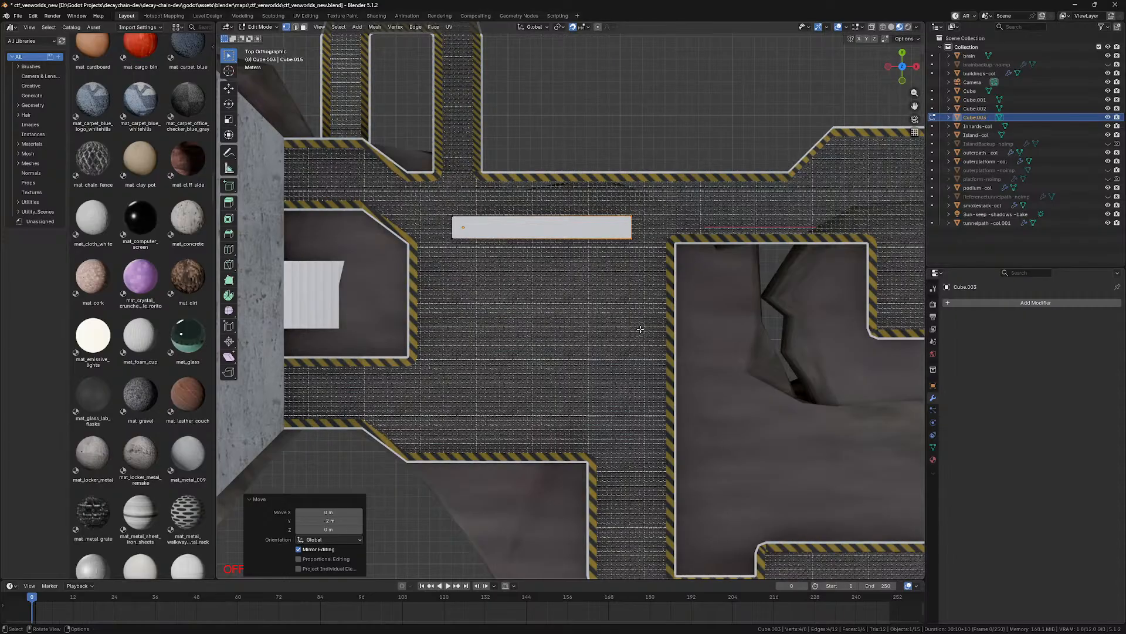
Step: Pull the bar's negative-Y side vertices across the platform to widen it into a large block
key(shift+z)
drag(437, 231, 646, 257)
key(shift+z)
key(g)
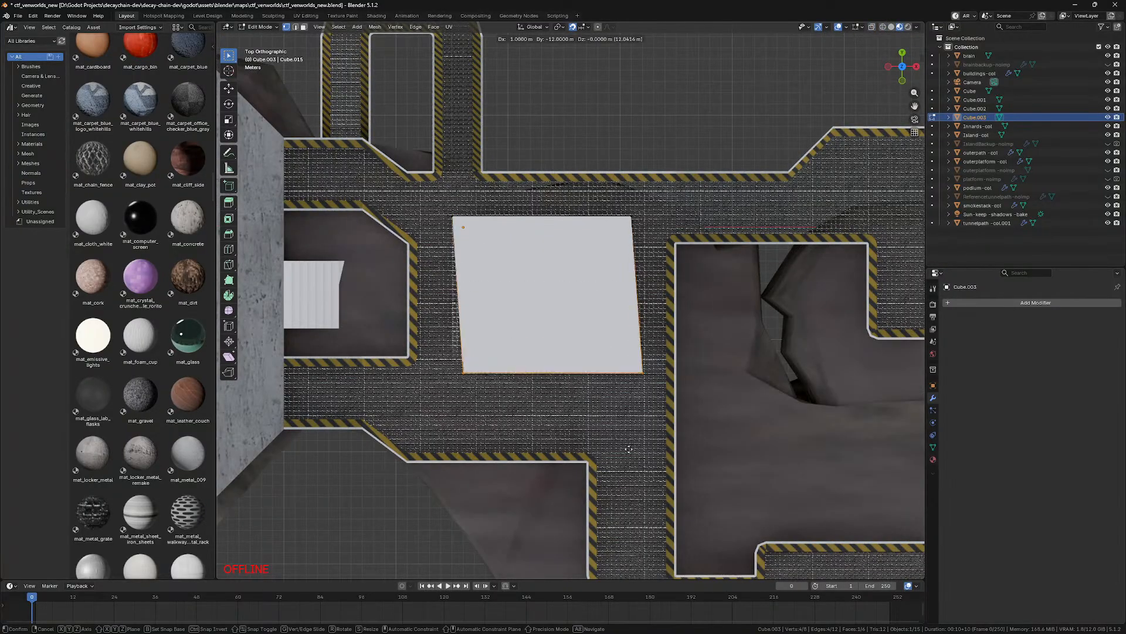
click(626, 477)
click(742, 432)
Step: Lower the block's bottom face along Z so it reaches well below the walkway
middle_drag(724, 431, 736, 335)
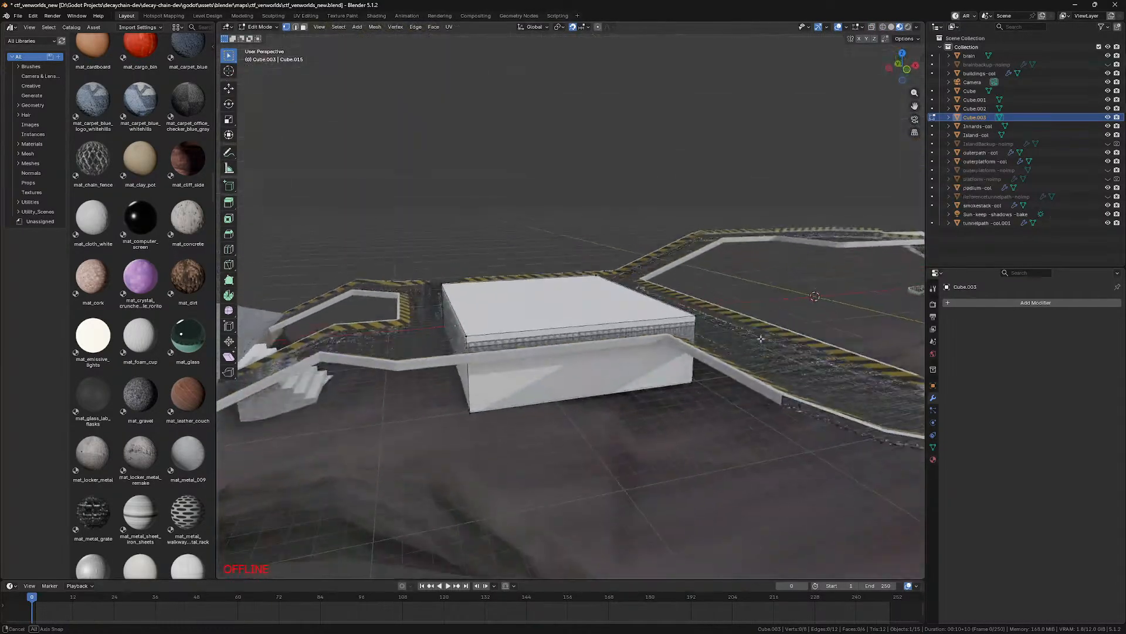
key(Tab)
mouse_move(632, 337)
middle_down()
mouse_move(682, 358)
mouse_move(673, 343)
middle_up()
key(Tab)
key(z)
click(542, 349)
click(545, 351)
key(g)
key(z)
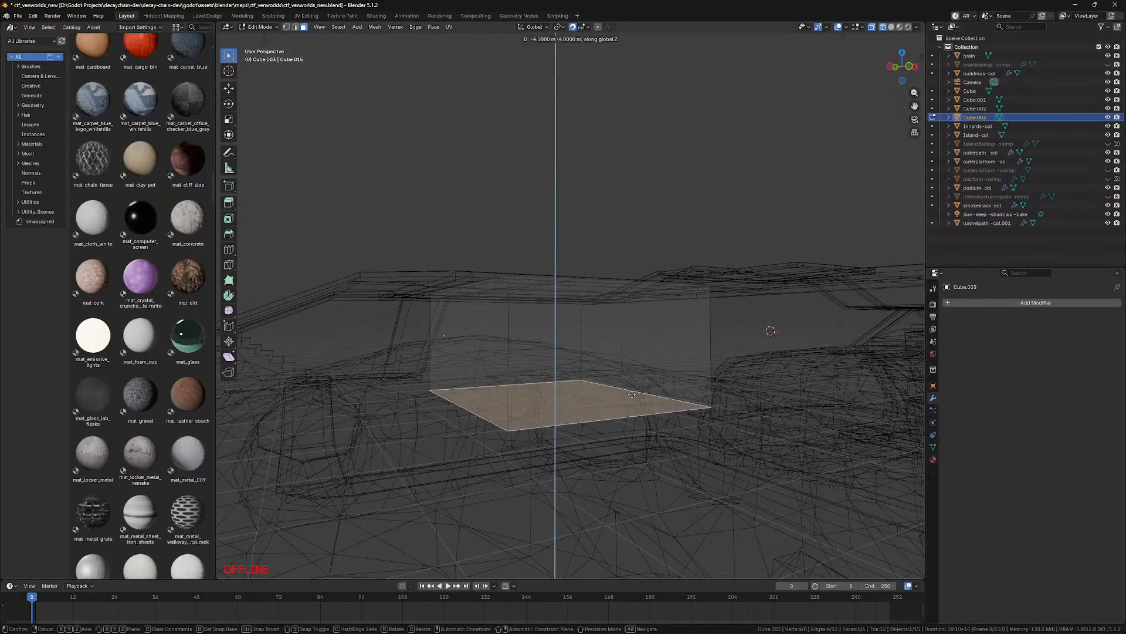
click(555, 405)
key(z)
middle_drag(750, 350, 713, 382)
drag(712, 383, 718, 413)
key(Tab)
middle_drag(750, 303, 758, 342)
Step: Adjust the block's two Y sides in top view, moving the positive-Y side 1 m inward
key(KP_7)
key(Tab)
key(z)
key(1)
drag(418, 387, 723, 468)
key(g)
click(727, 454)
drag(427, 191, 674, 260)
key(g)
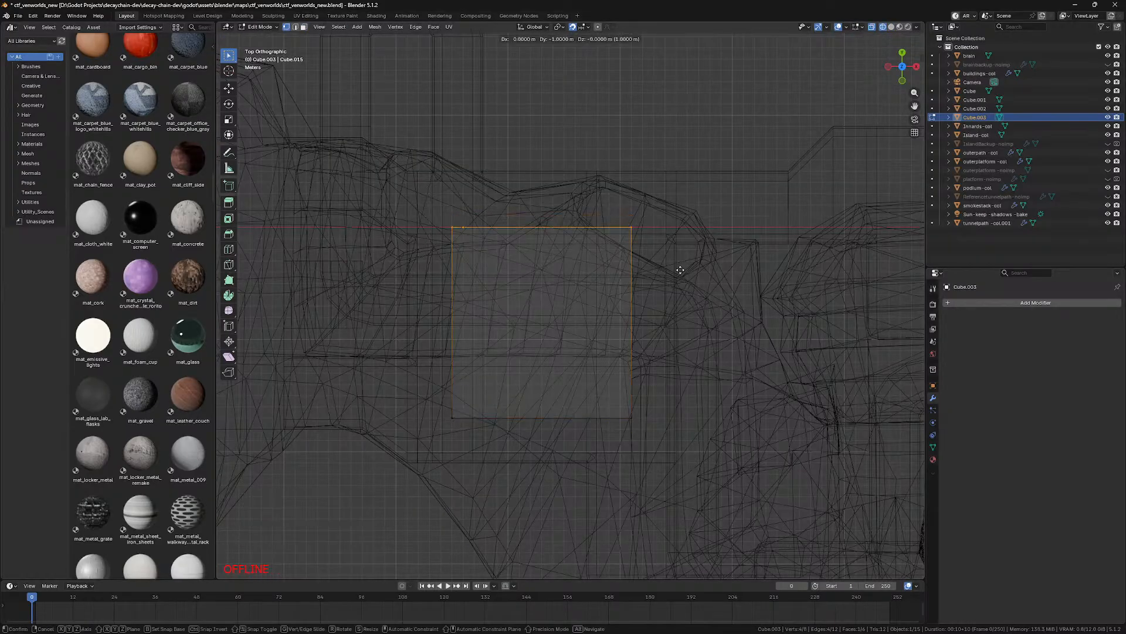
click(679, 267)
Step: Move the block's two X sides 1 m inward each to leave more walking space around it
key(z)
key(Tab)
mouse_move(685, 338)
middle_down()
mouse_move(756, 266)
mouse_move(747, 280)
middle_up()
key(KP_7)
key(Tab)
key(shift+z)
drag(391, 206, 493, 475)
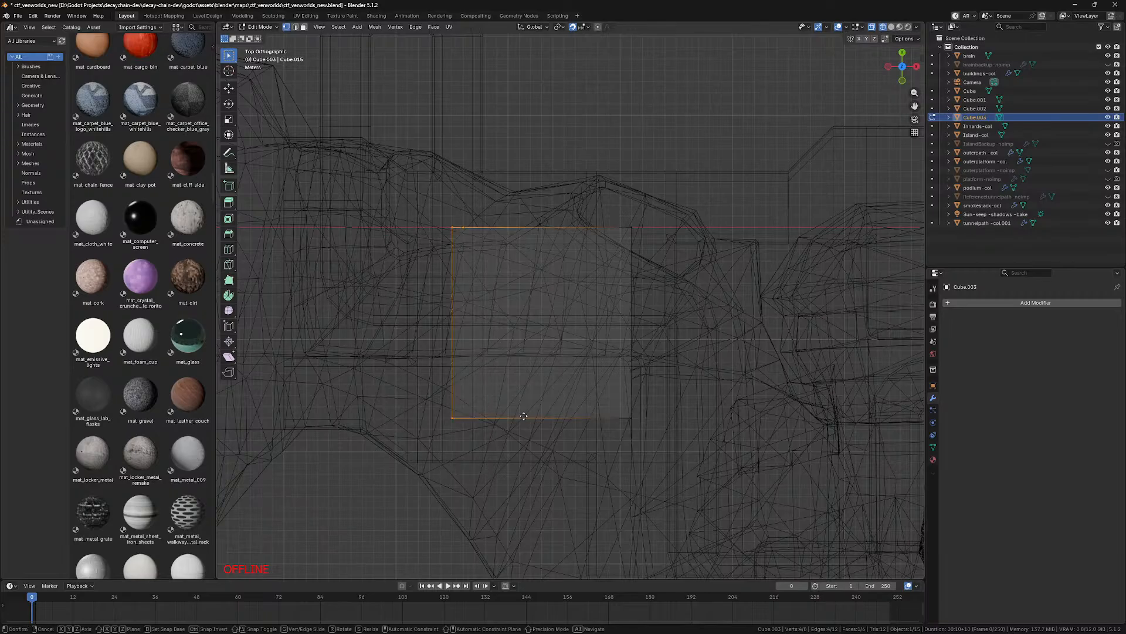
drag(720, 443, 607, 200)
key(g)
click(597, 201)
Step: Return to Object Mode with Material Preview shading and save the map file
key(shift+z)
click(751, 319)
key(x)
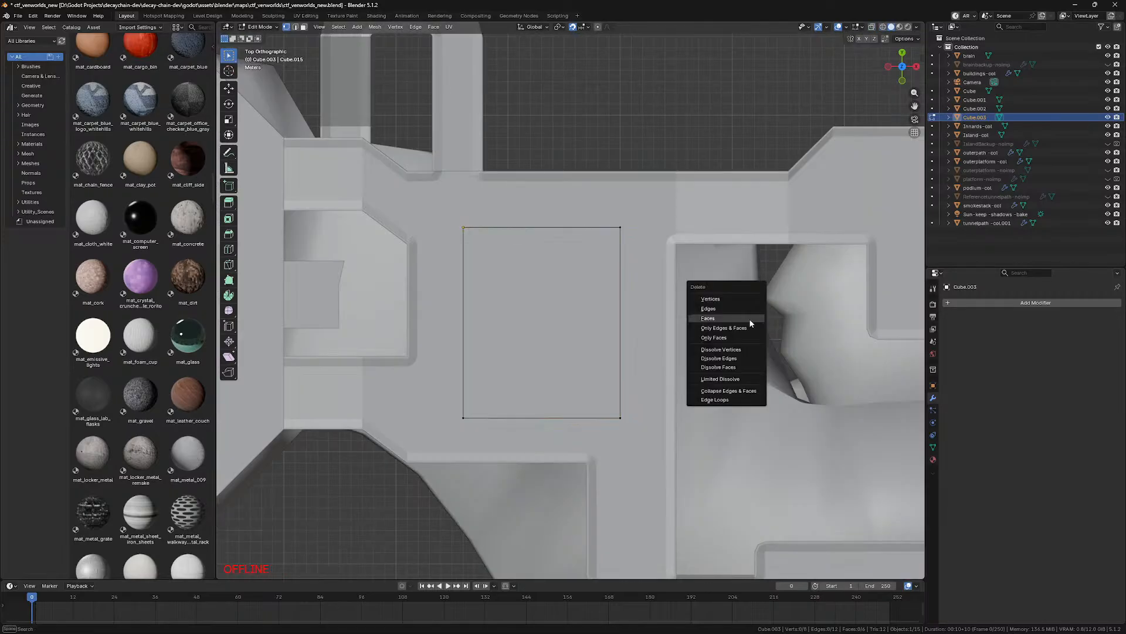
key(Tab)
key(z)
mouse_move(502, 393)
middle_down()
mouse_move(538, 332)
mouse_move(520, 327)
middle_up()
key(ctrl+s)
Step: Search the asset library for "mat_old" and apply the mat_old_stone_2 material to the new block
click(229, 389)
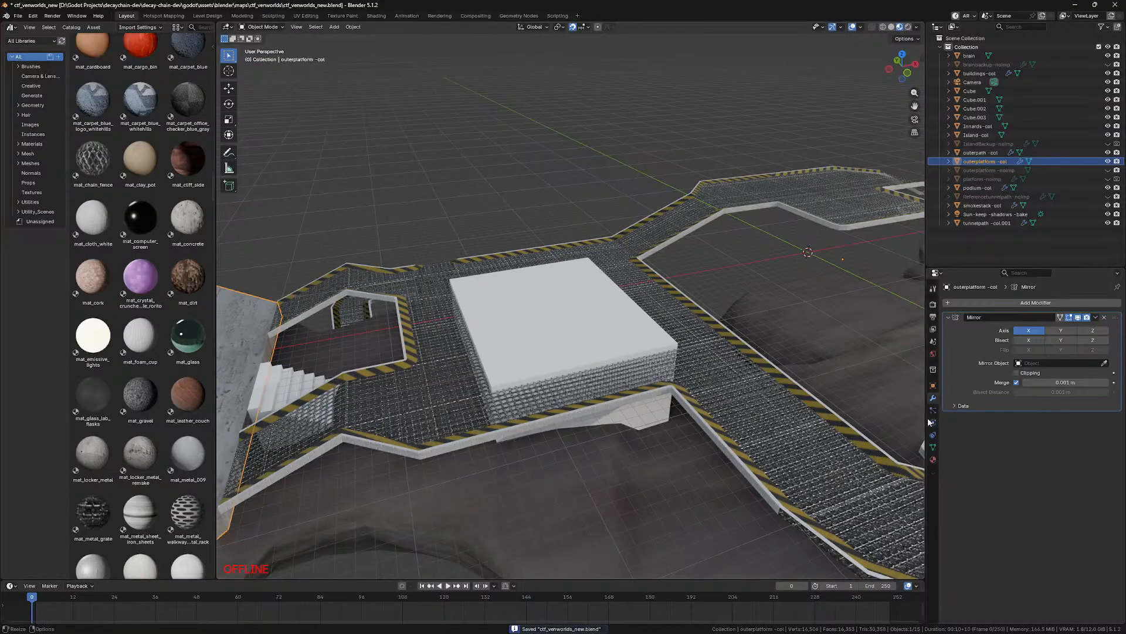
click(933, 460)
click(527, 312)
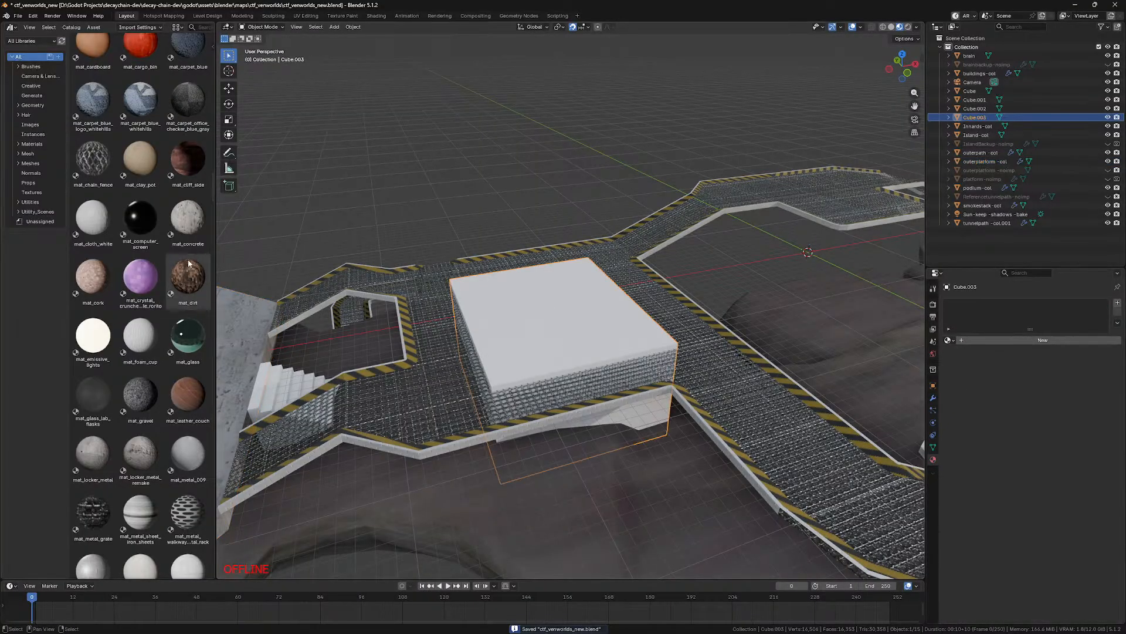
click(206, 28)
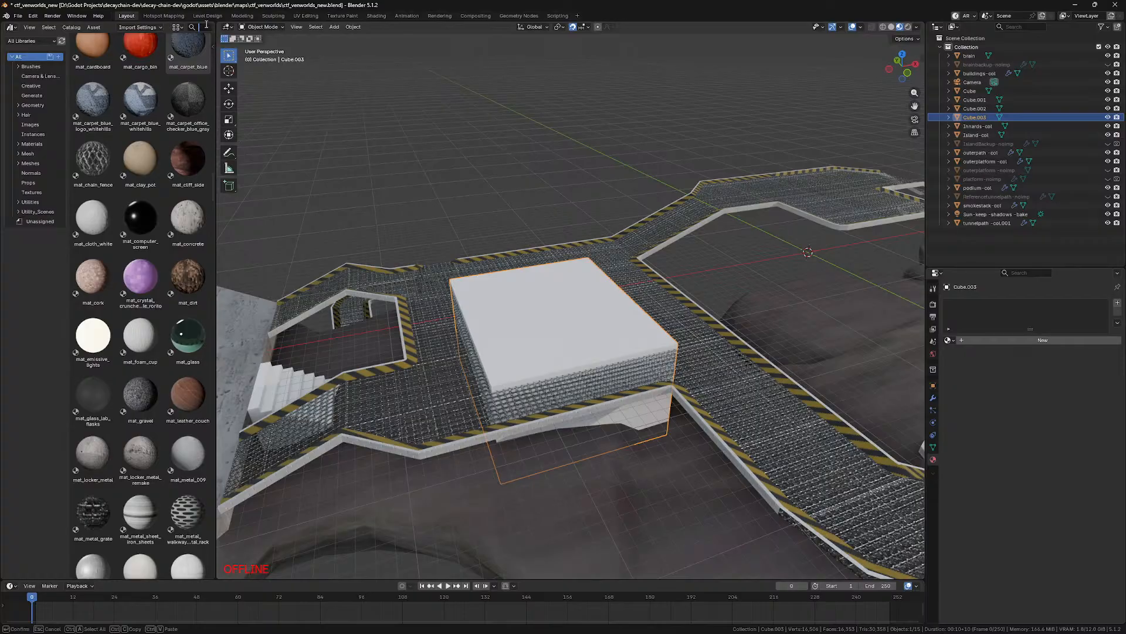
text(mat_old)
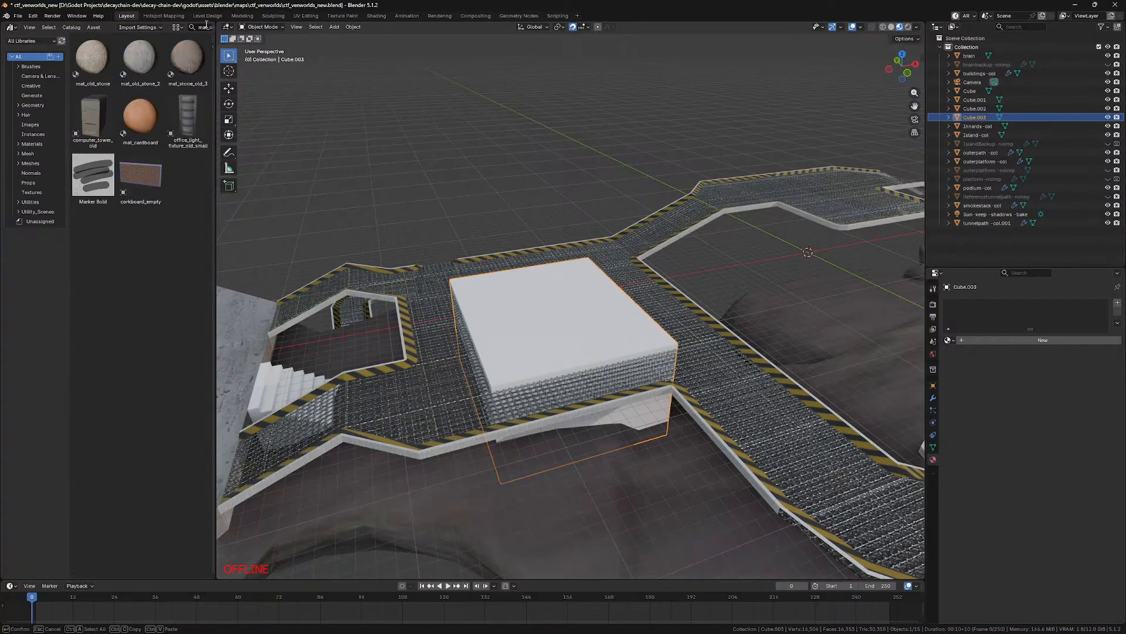
drag(132, 66, 528, 332)
Step: Examine the stone-textured block on the platform in Material Preview and Rendered shading
middle_drag(555, 438, 581, 342)
click(757, 323)
middle_drag(654, 321, 623, 294)
click(574, 302)
key(z)
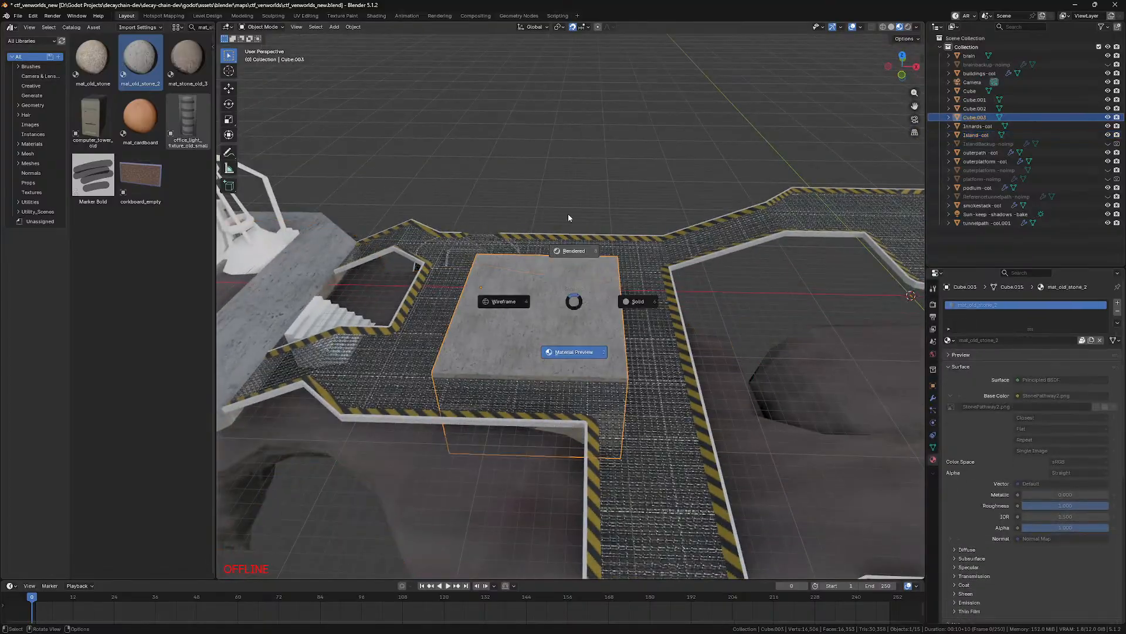
click(558, 161)
click(555, 140)
mouse_move(555, 139)
middle_down()
mouse_move(601, 133)
mouse_move(618, 111)
mouse_move(555, 121)
middle_up()
click(524, 302)
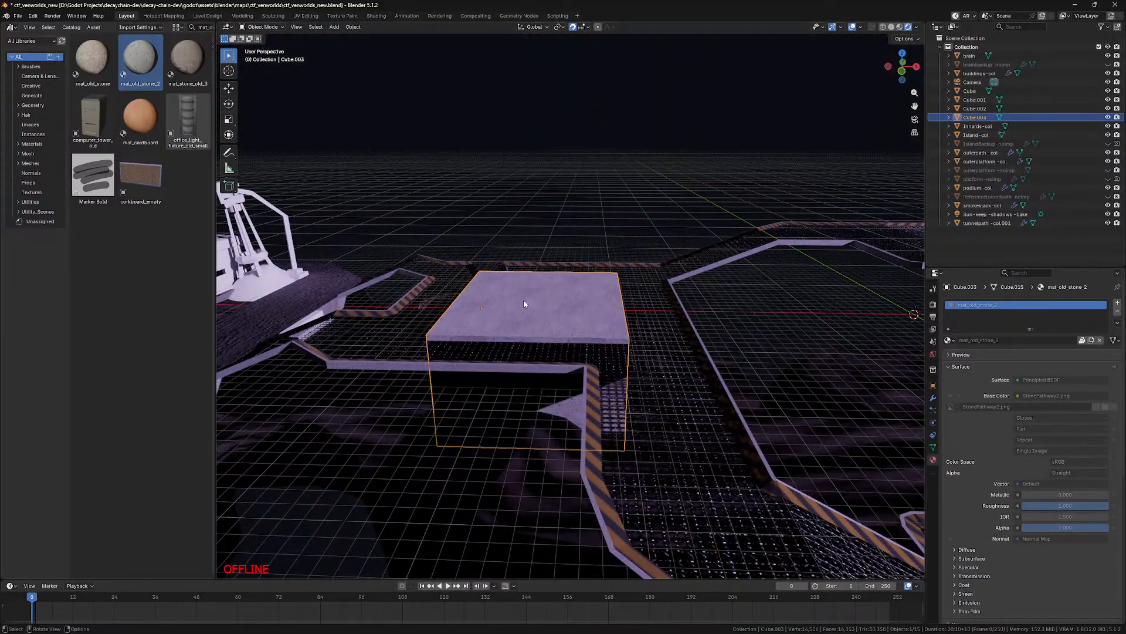
Step: Set the block's origin to the 3D cursor and add an X-axis Mirror modifier for the opposite side
key(KP_7)
scroll(524, 304, down, 10)
key(shift+z)
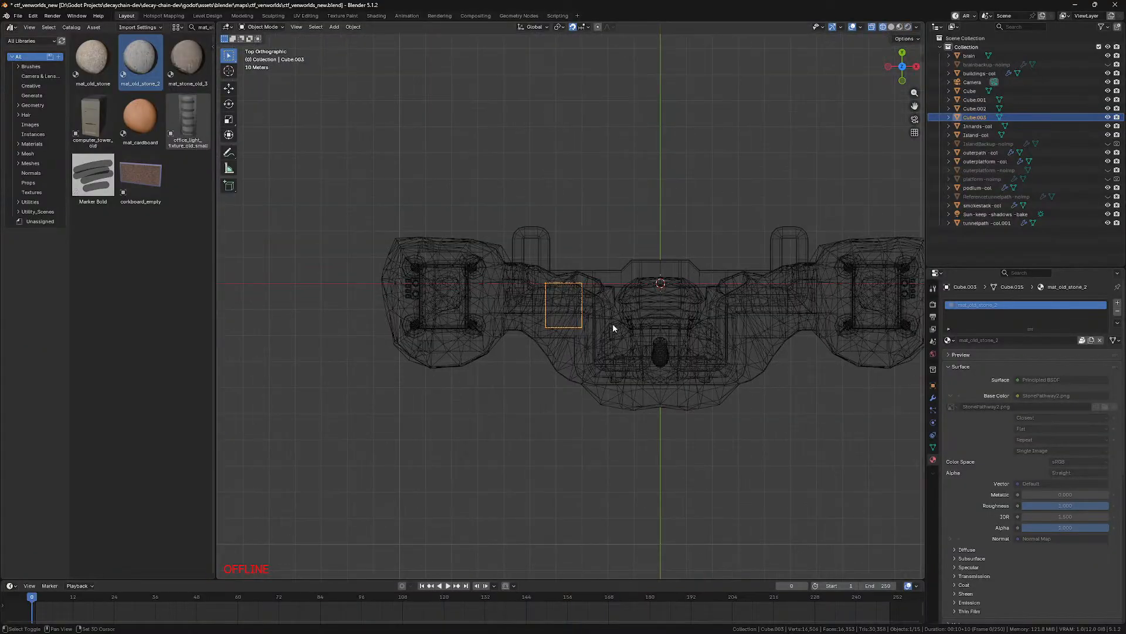
click(353, 26)
mouse_move(369, 46)
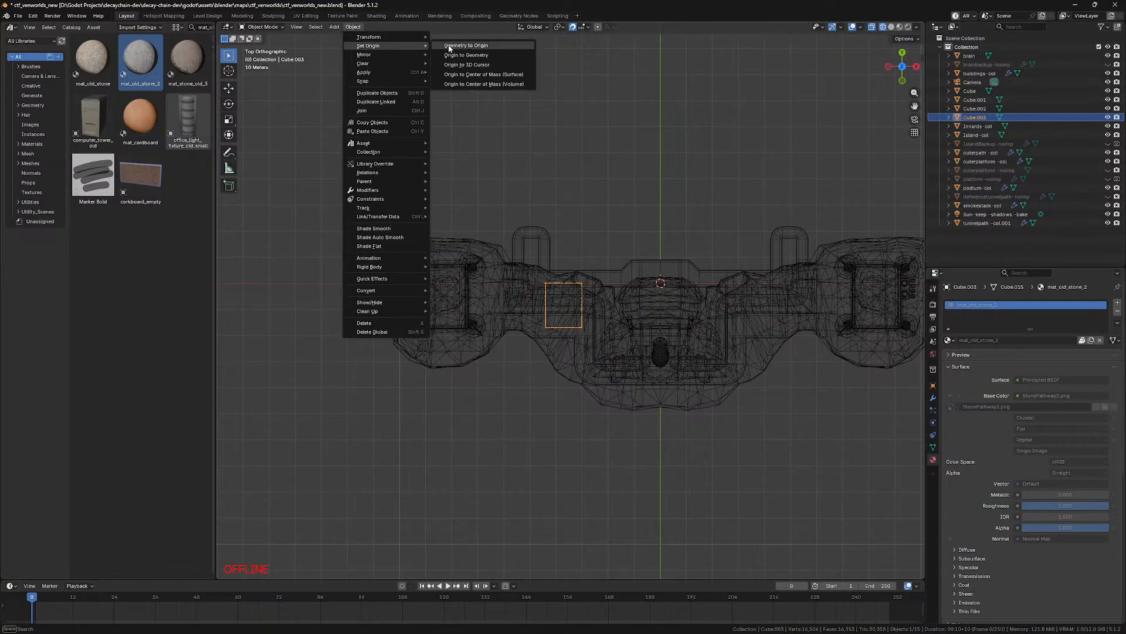
click(451, 66)
click(933, 398)
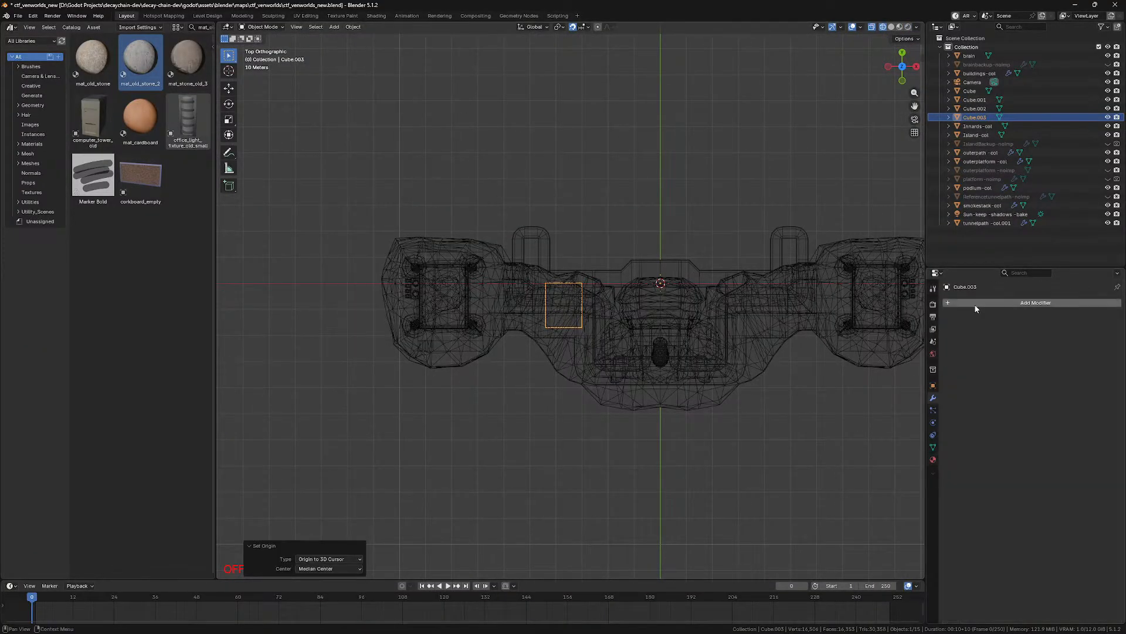
click(974, 304)
text(m)
click(973, 323)
Step: Rename the block to "Cube.003 -col" and save the file
key(F2)
click(568, 297)
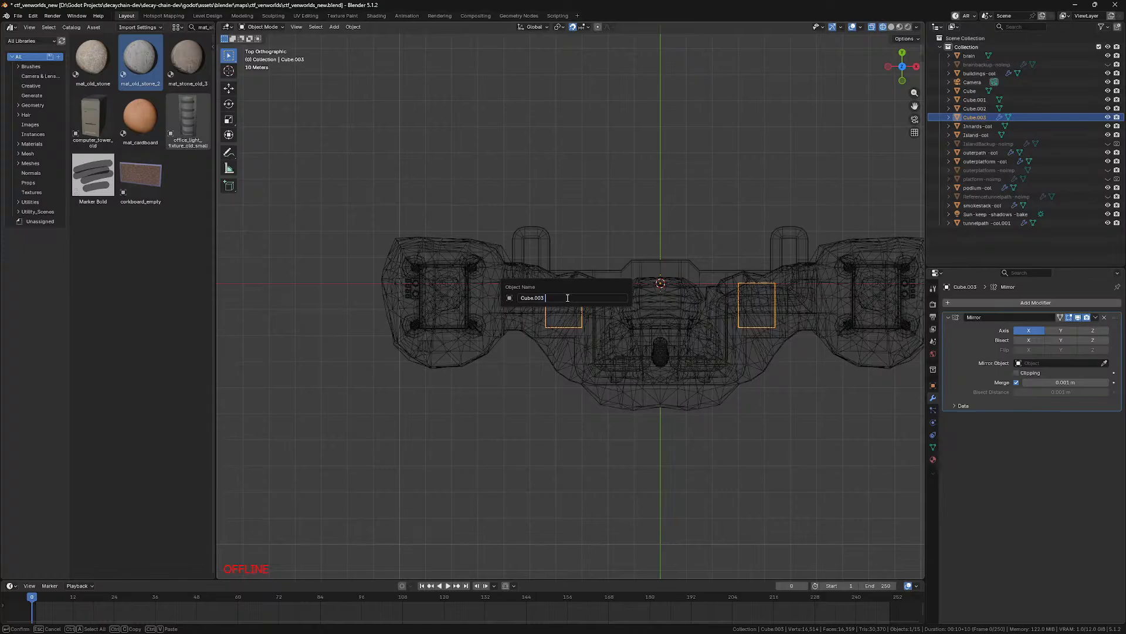
key(Return)
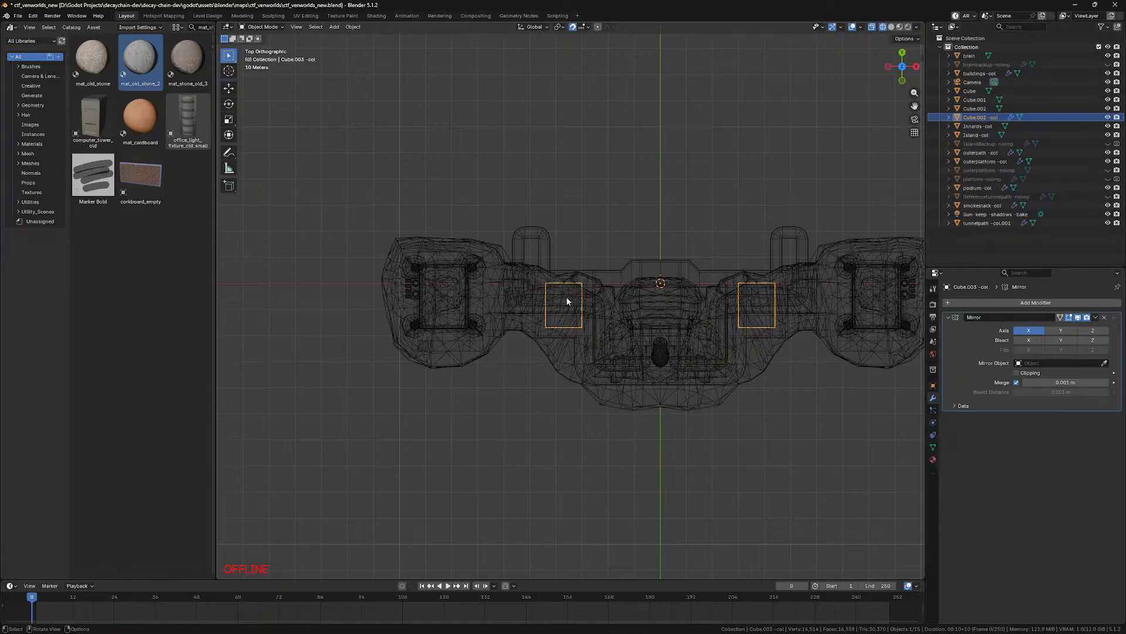
click(638, 233)
key(ctrl+s)
Step: Select the three stair objects around the tower platform and join them into one object
scroll(571, 301, up, 7)
key(z)
click(602, 322)
shift+middle_drag(426, 379, 702, 323)
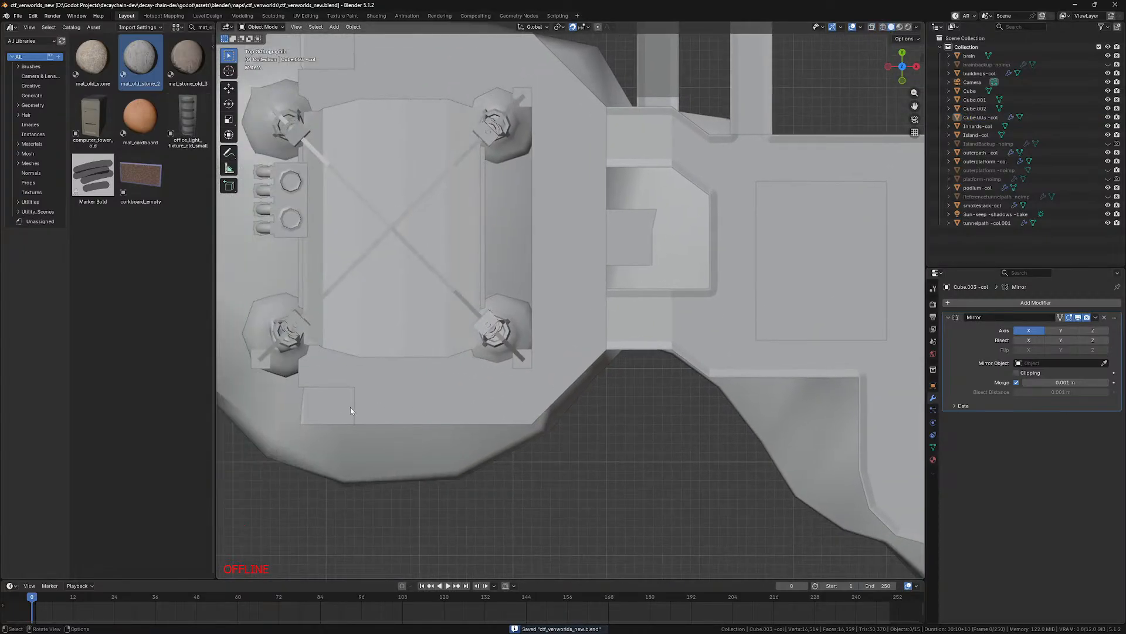
click(326, 405)
middle_drag(543, 347, 632, 244)
shift+click(632, 244)
key(KP_7)
scroll(632, 246, down, 4)
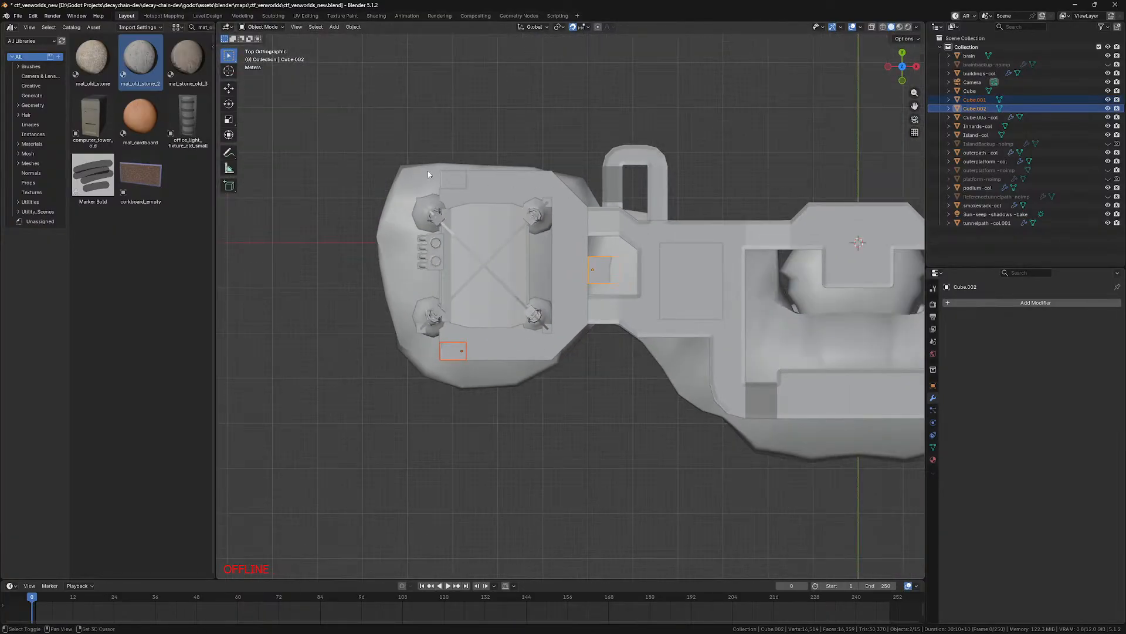
shift+click(453, 179)
key(ctrl+j)
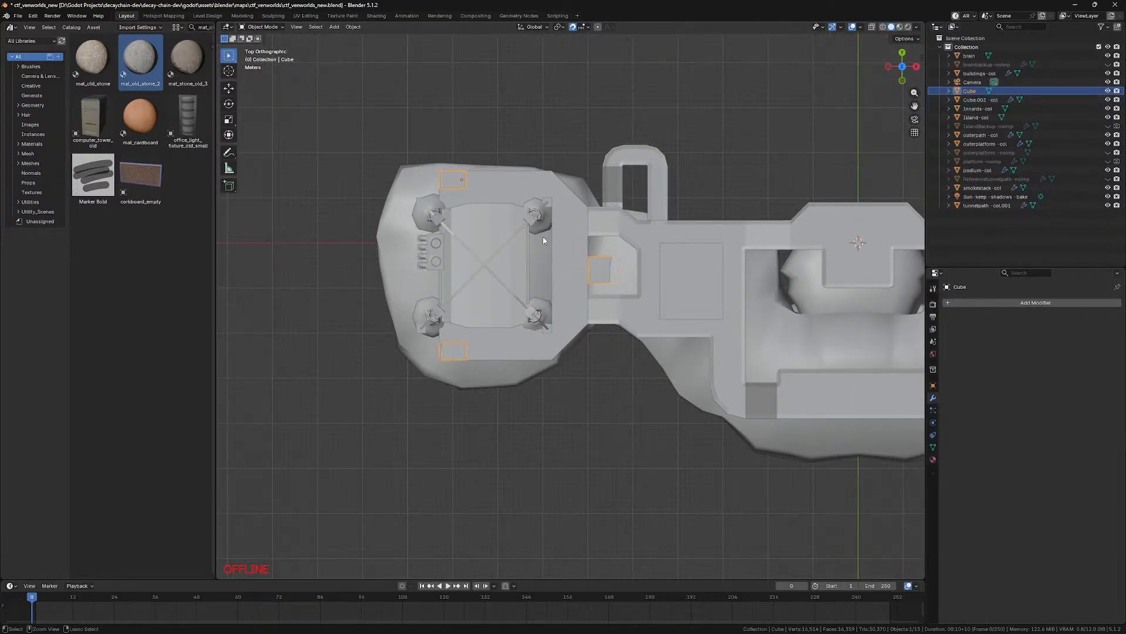
Step: Set the joined stairs' origin to the 3D cursor and add an X-axis Mirror modifier to them
click(353, 26)
mouse_move(361, 47)
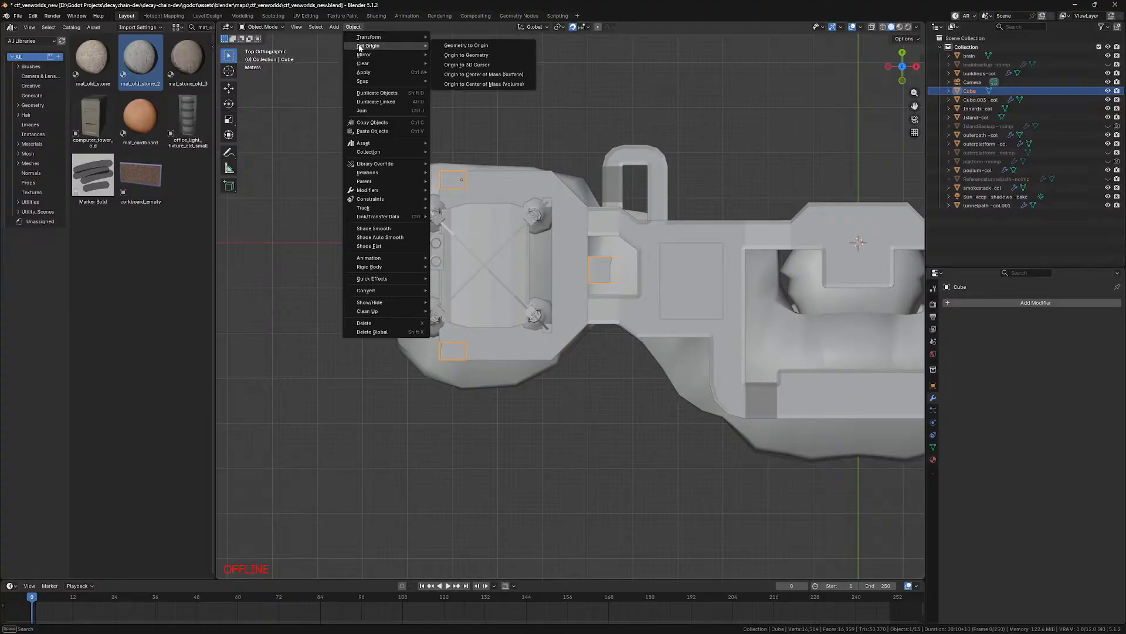
click(470, 60)
click(973, 302)
text(m)
key(Return)
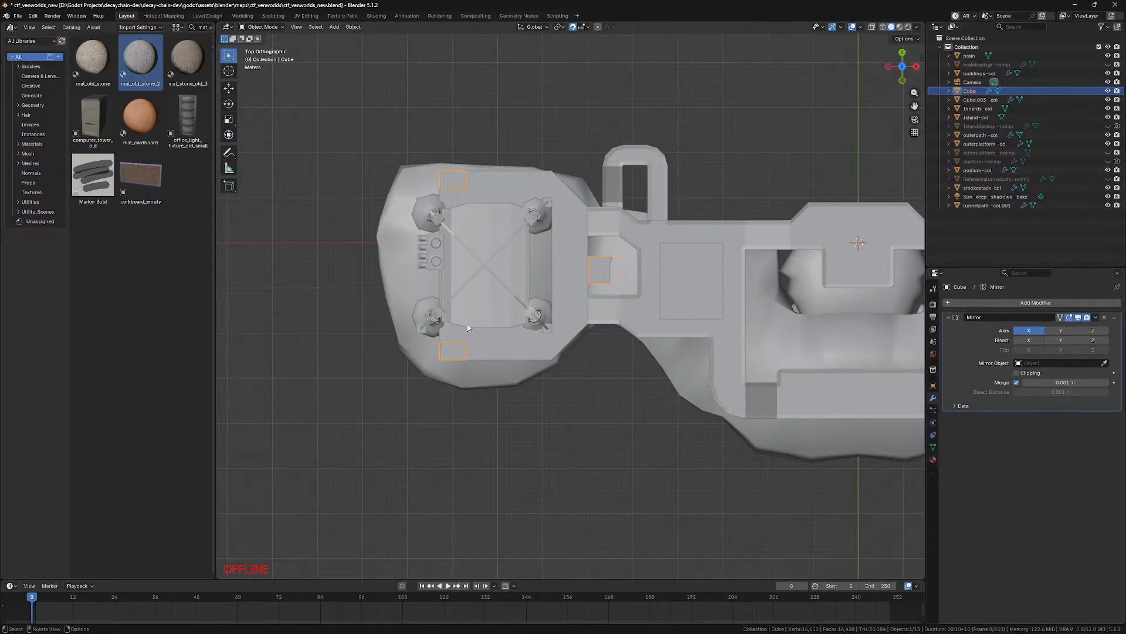
Step: Rename the joined stairs to "Cube -col", save the file and switch to Godot
key(F2)
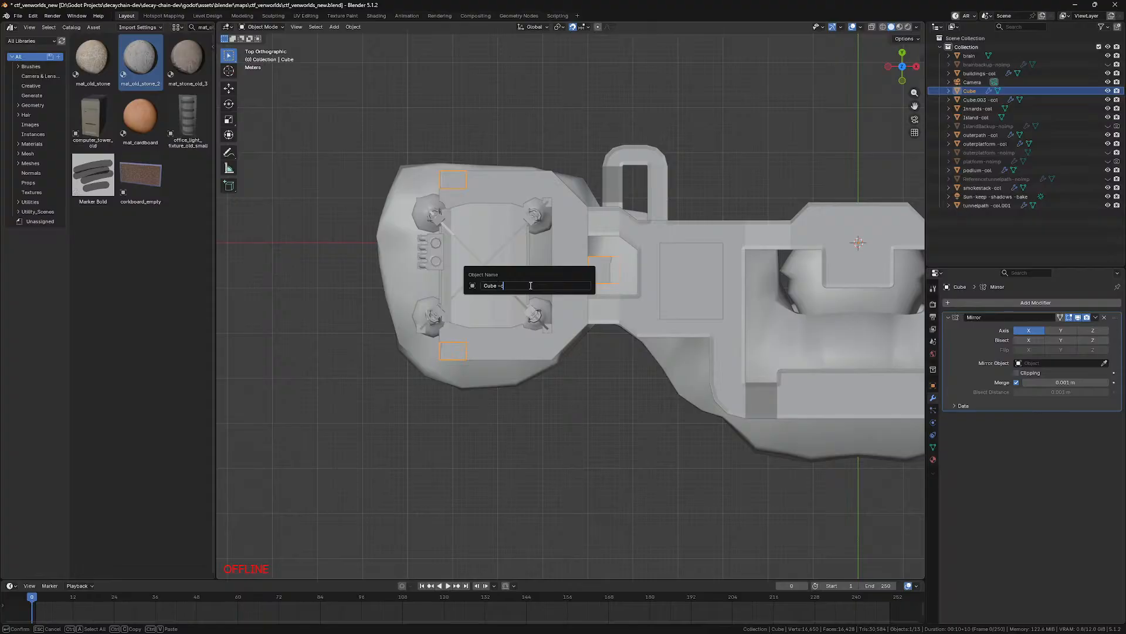
text(-col)
key(Return)
key(ctrl+s)
click(267, 626)
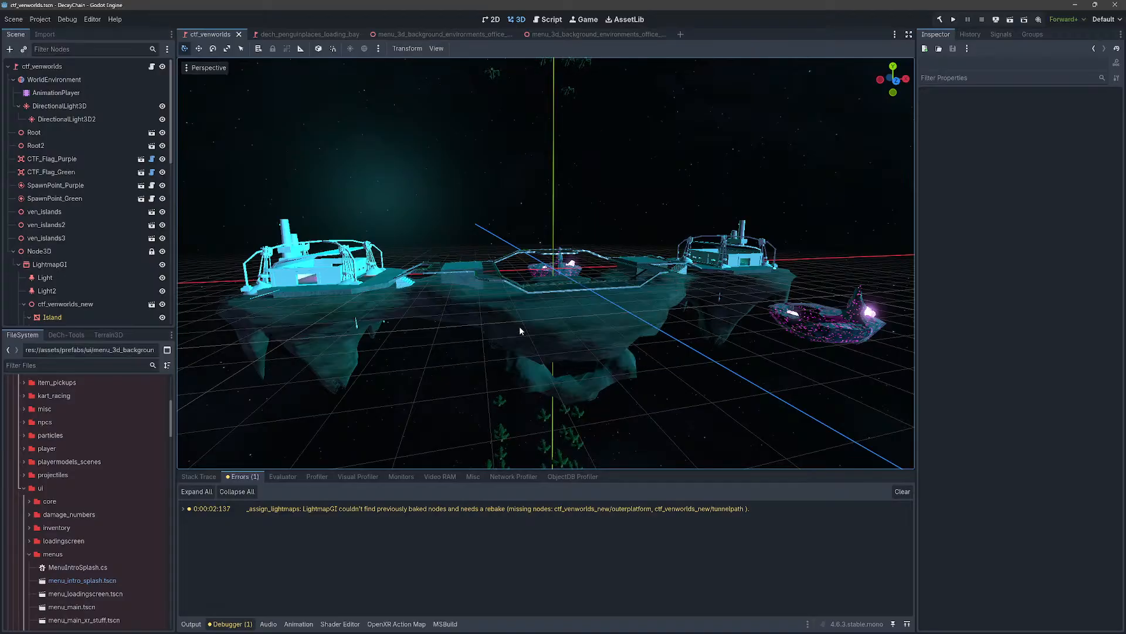
Step: Examine the reimported stone cover block and the walkway around it from above and below
key(w)
right_drag(521, 326, 508, 346)
key(w)
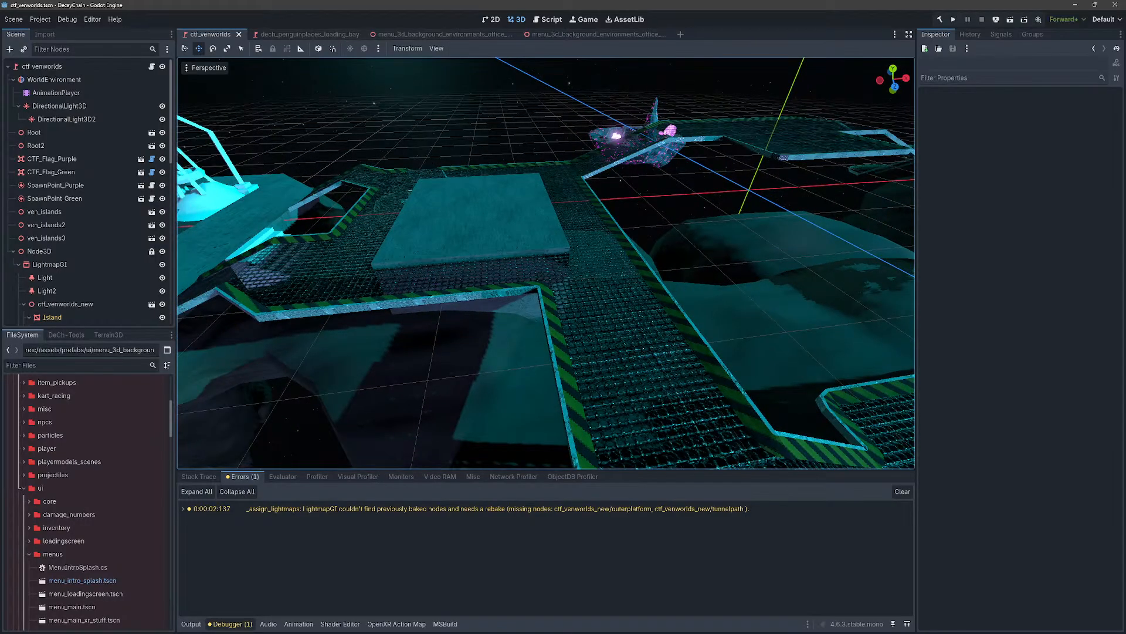
mouse_move(508, 346)
right_down()
mouse_move(616, 343)
mouse_move(583, 365)
mouse_move(521, 332)
right_up()
key(w)
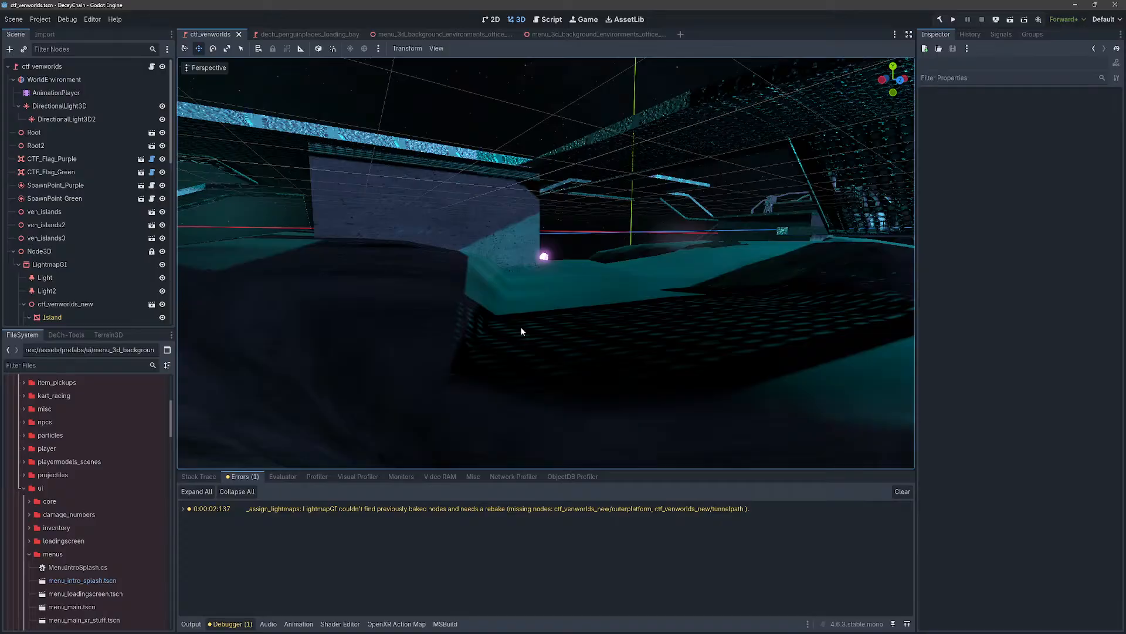
mouse_move(521, 327)
right_down()
mouse_move(457, 323)
mouse_move(469, 340)
mouse_move(464, 394)
mouse_move(447, 322)
mouse_move(521, 328)
right_up()
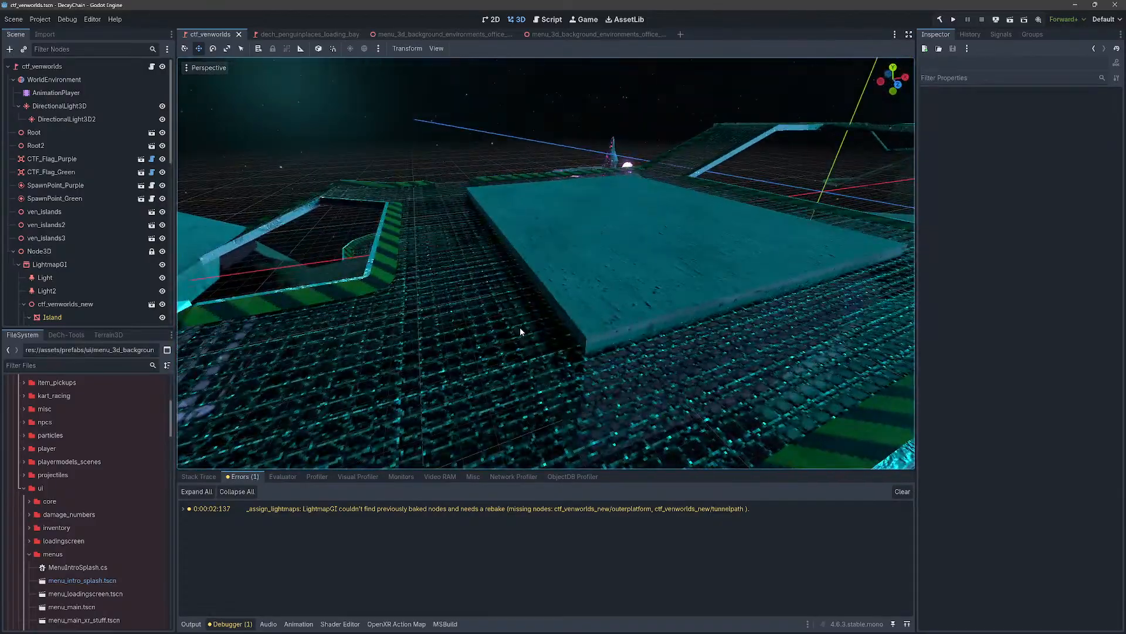
right_drag(650, 374, 594, 409)
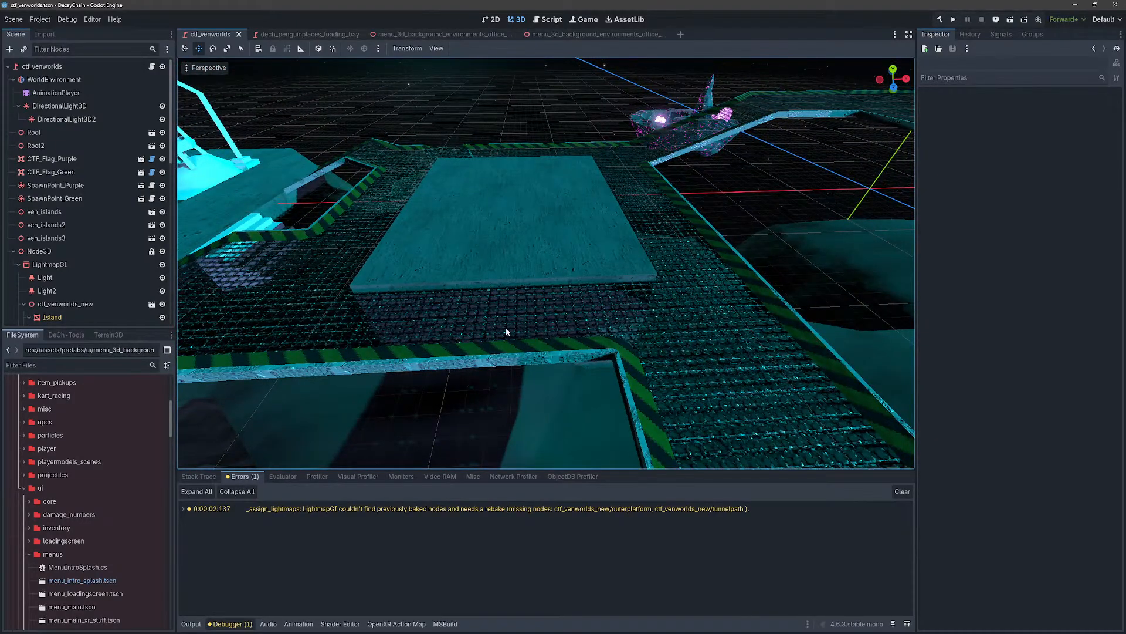
Step: Turn Cast Shadow off in the outerpath mesh's geometry settings, and set it back to On
click(636, 339)
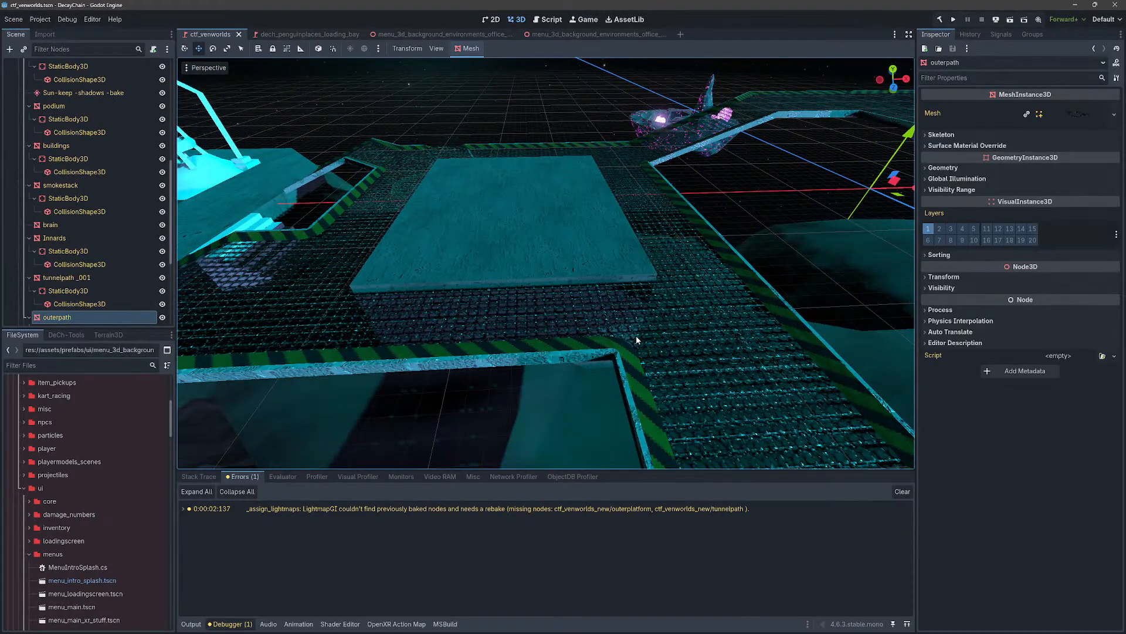
click(942, 288)
click(941, 288)
click(944, 277)
click(944, 276)
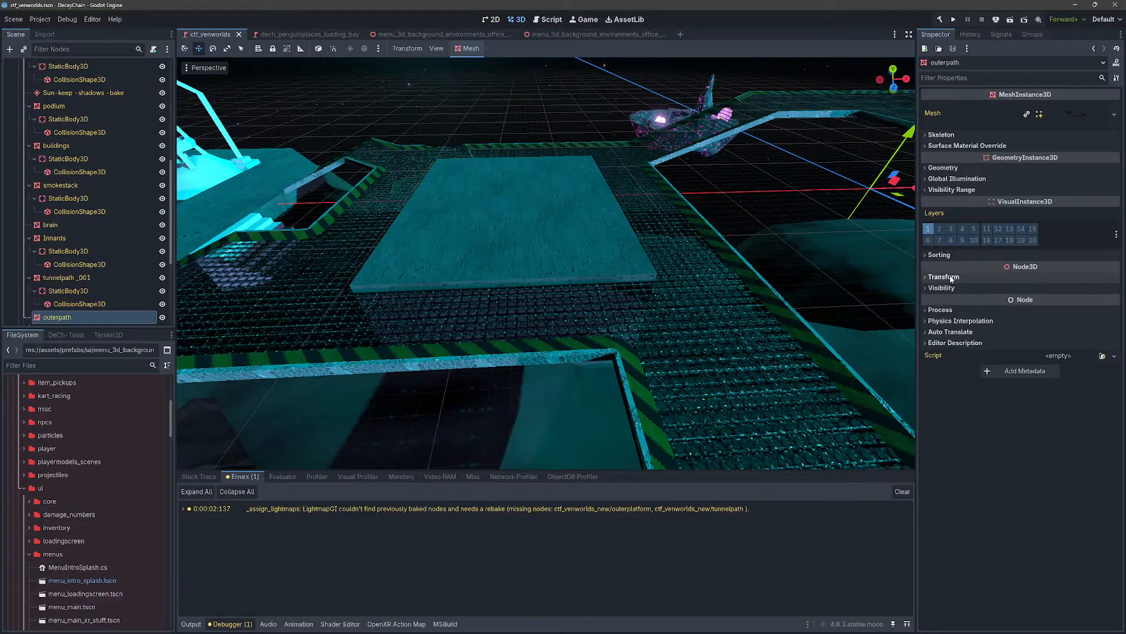
click(956, 190)
click(957, 190)
click(943, 168)
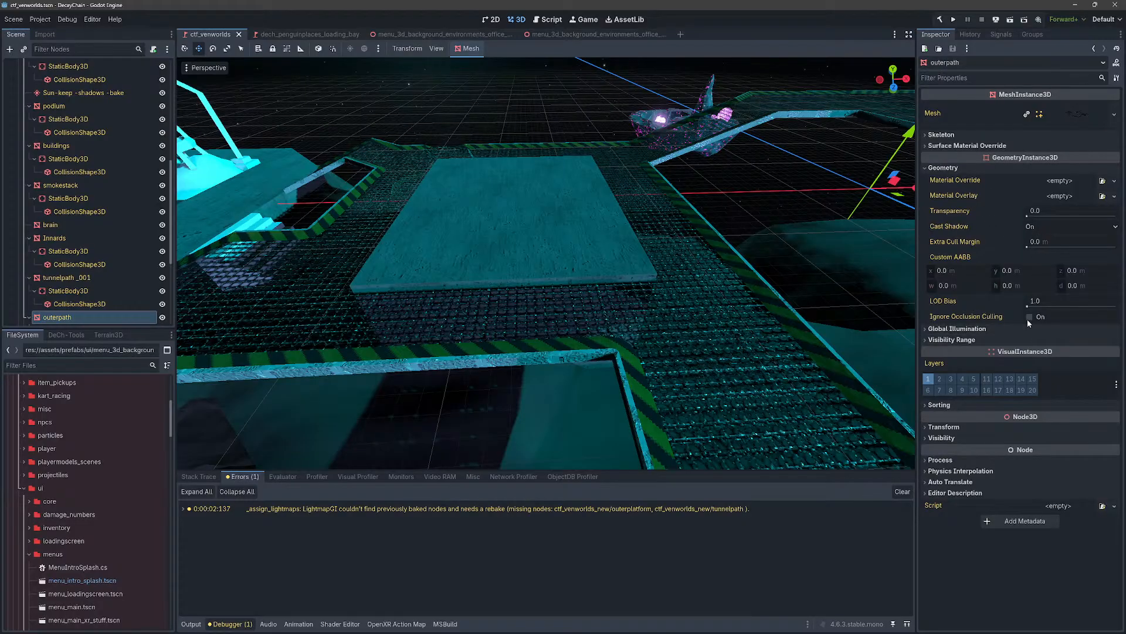
click(1041, 226)
click(1042, 240)
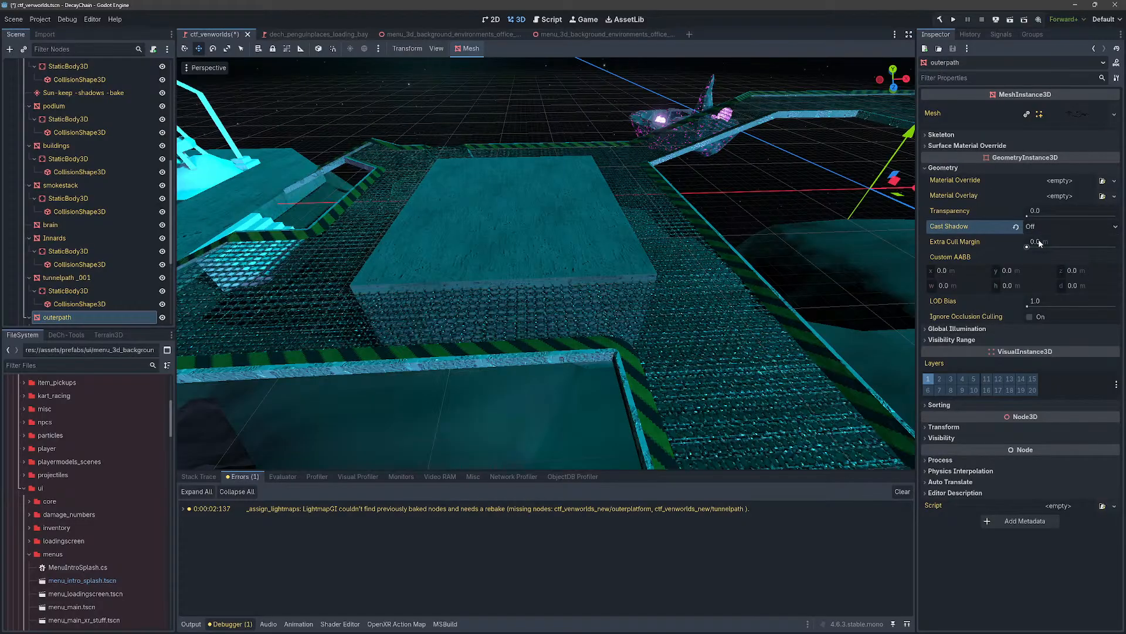
click(1044, 226)
click(1047, 253)
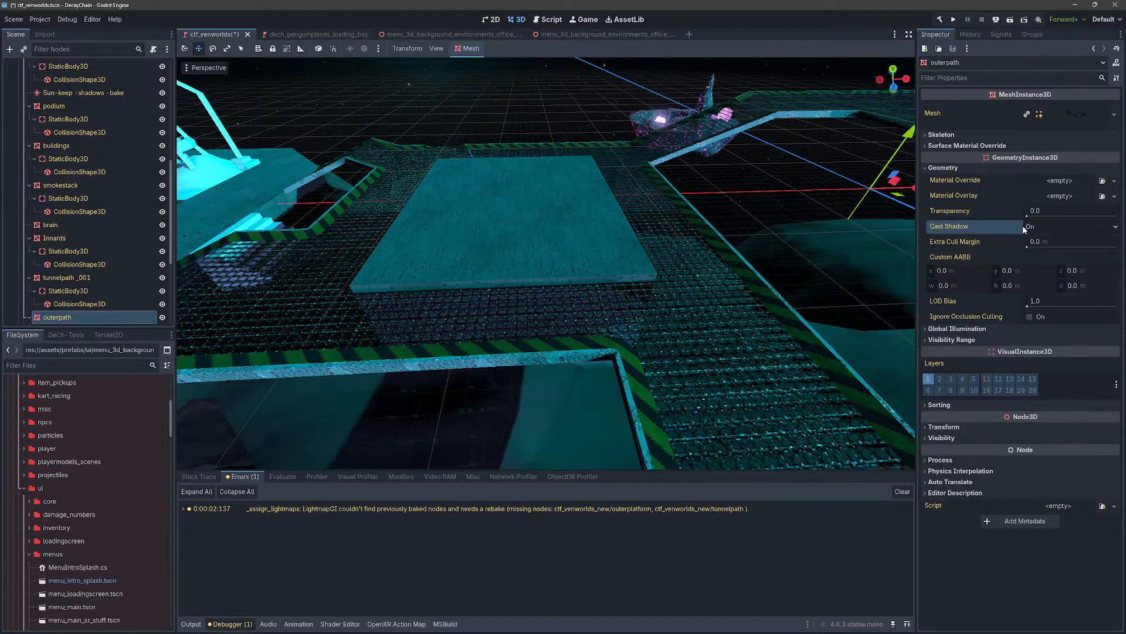
Step: Check the outerpath mesh's surface material override slots
click(955, 146)
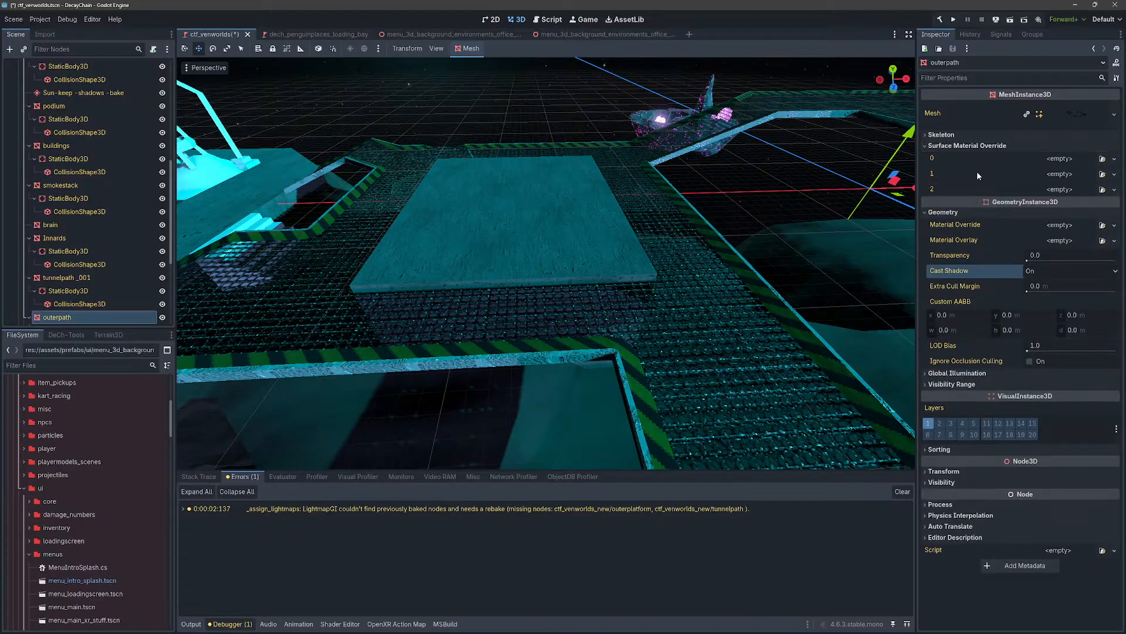
click(964, 147)
click(960, 137)
click(960, 135)
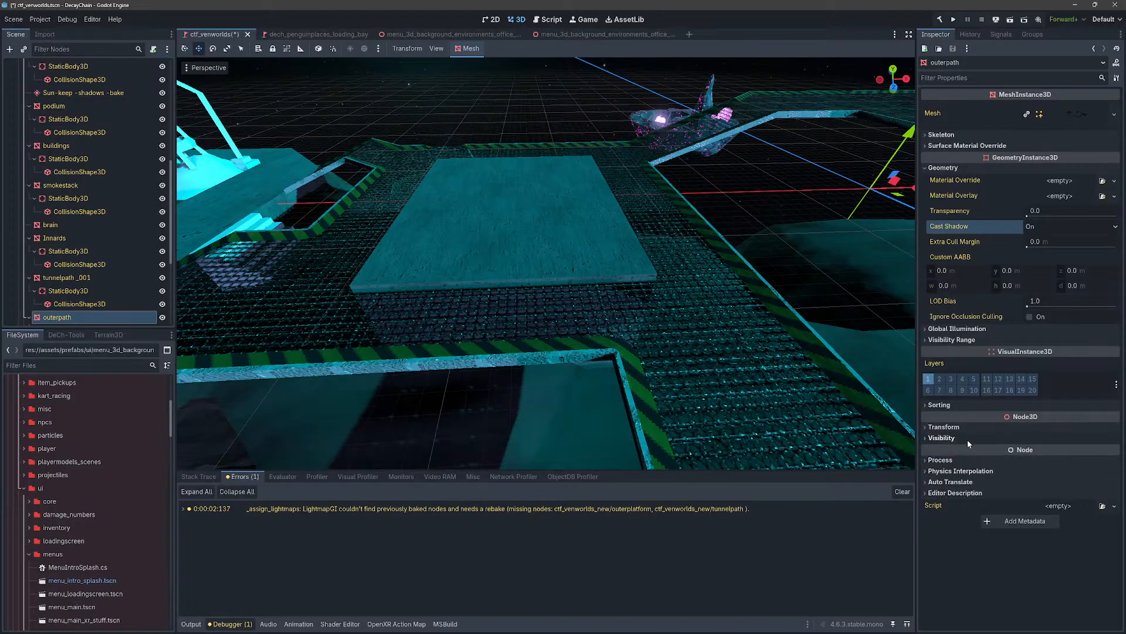
Step: Switch to Blender, make outerpath's mat_metal_grate material editable and enable Camera backface culling for it
click(245, 627)
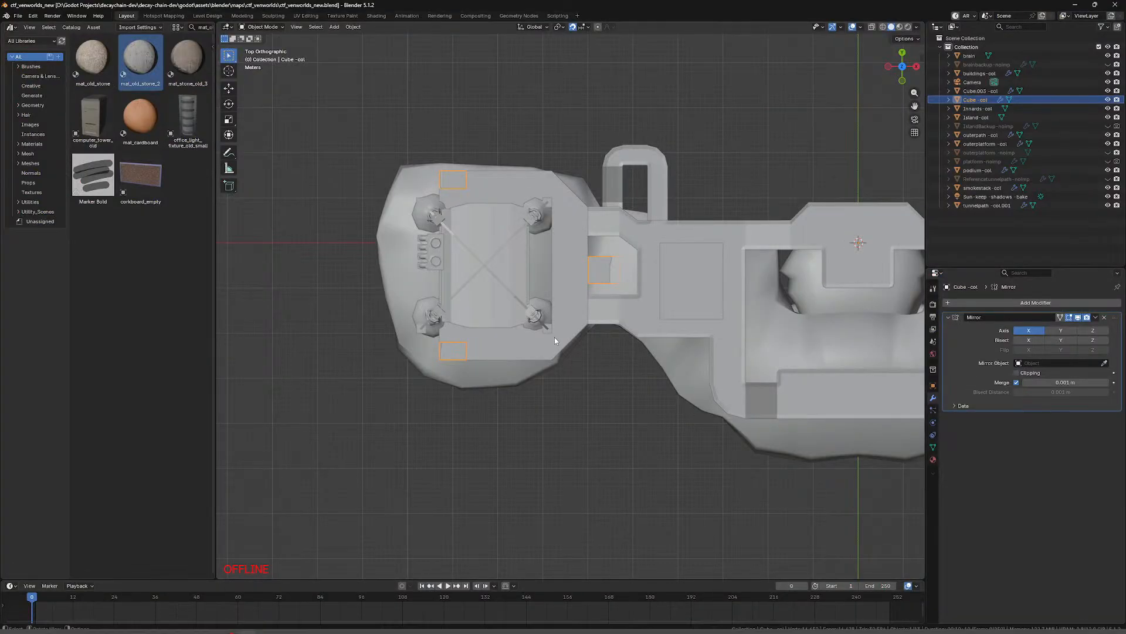
click(933, 460)
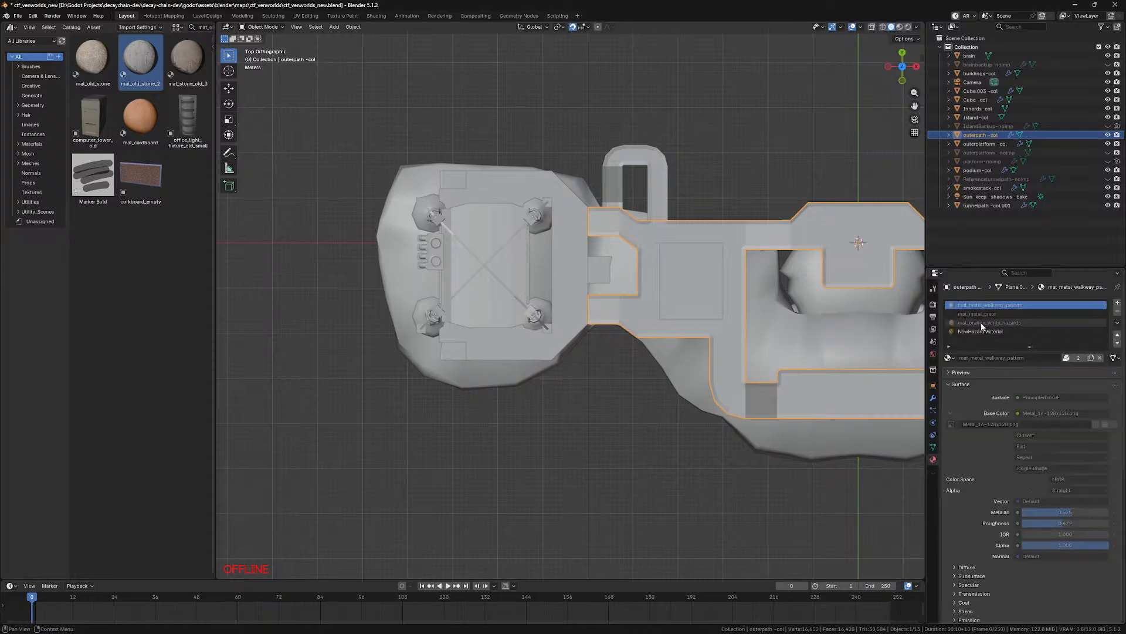
scroll(978, 527, down, 3)
scroll(977, 531, down, 4)
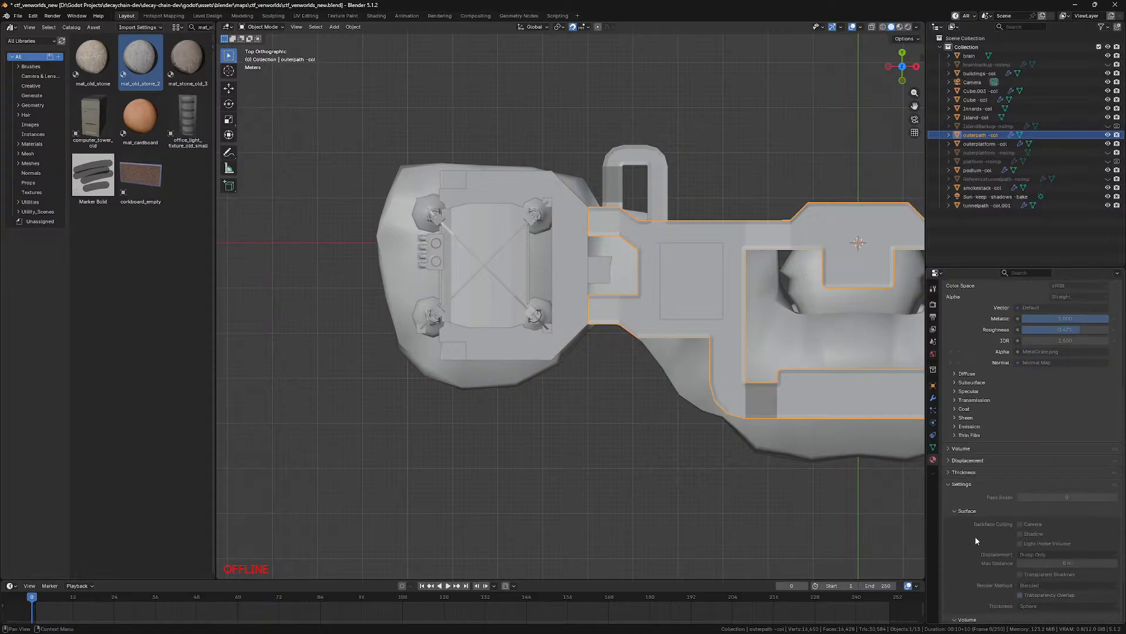
shift+middle_drag(690, 396, 551, 443)
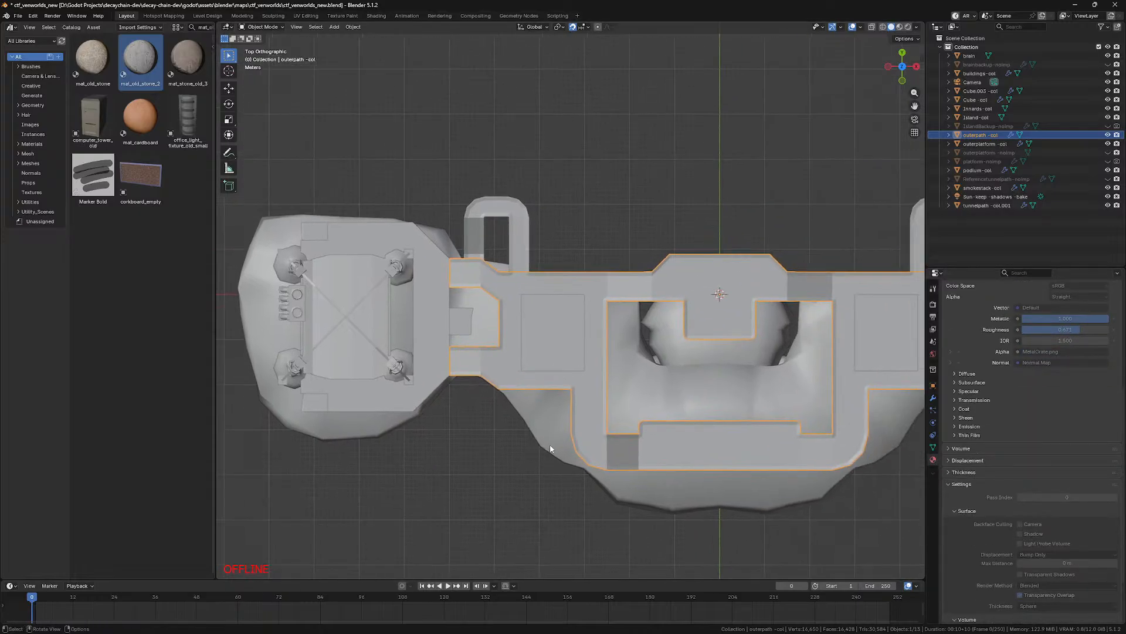
scroll(550, 444, up, 4)
scroll(1115, 440, up, 7)
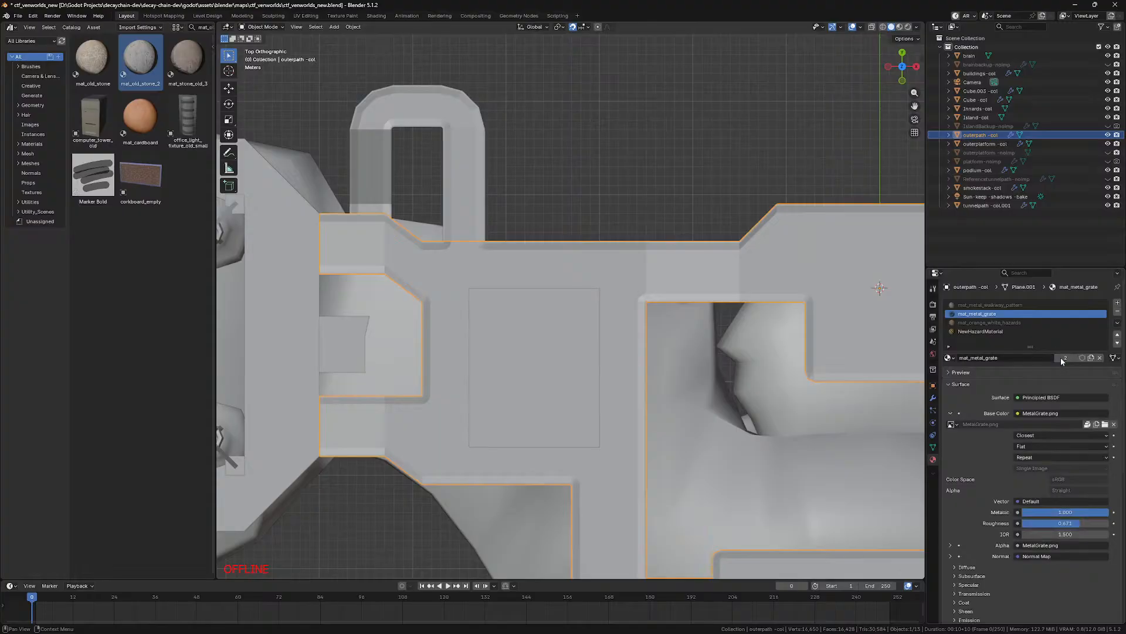
scroll(1061, 361, down, 9)
Step: Show the scene in Material Preview shading, save the file and switch to Godot
key(z)
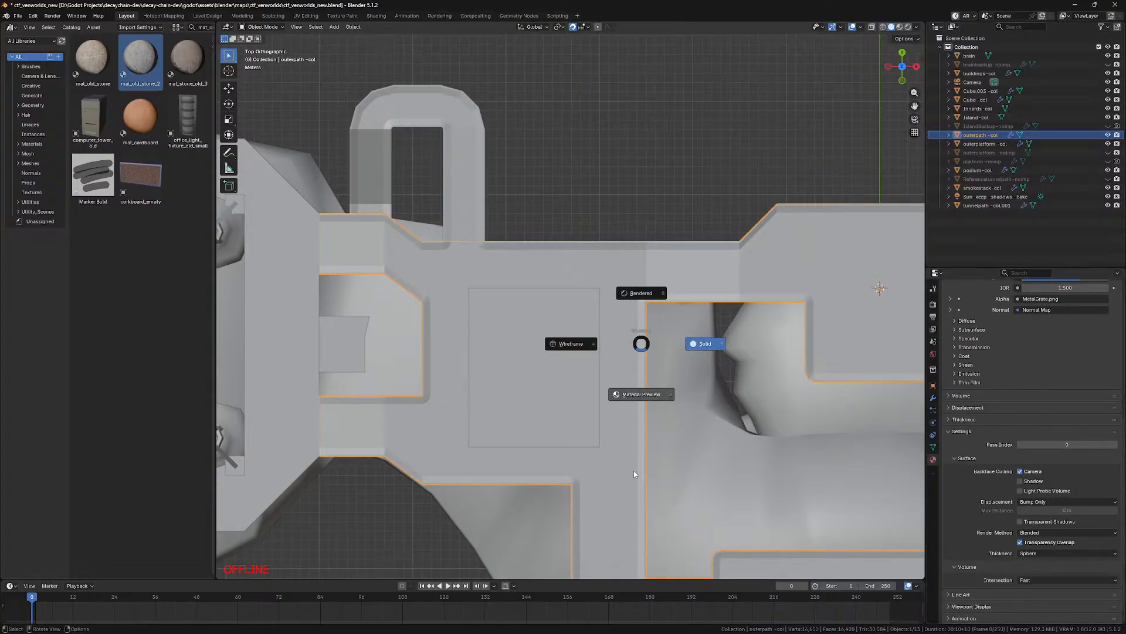
click(635, 473)
middle_drag(597, 414, 619, 286)
key(ctrl+s)
scroll(389, 548, up, 3)
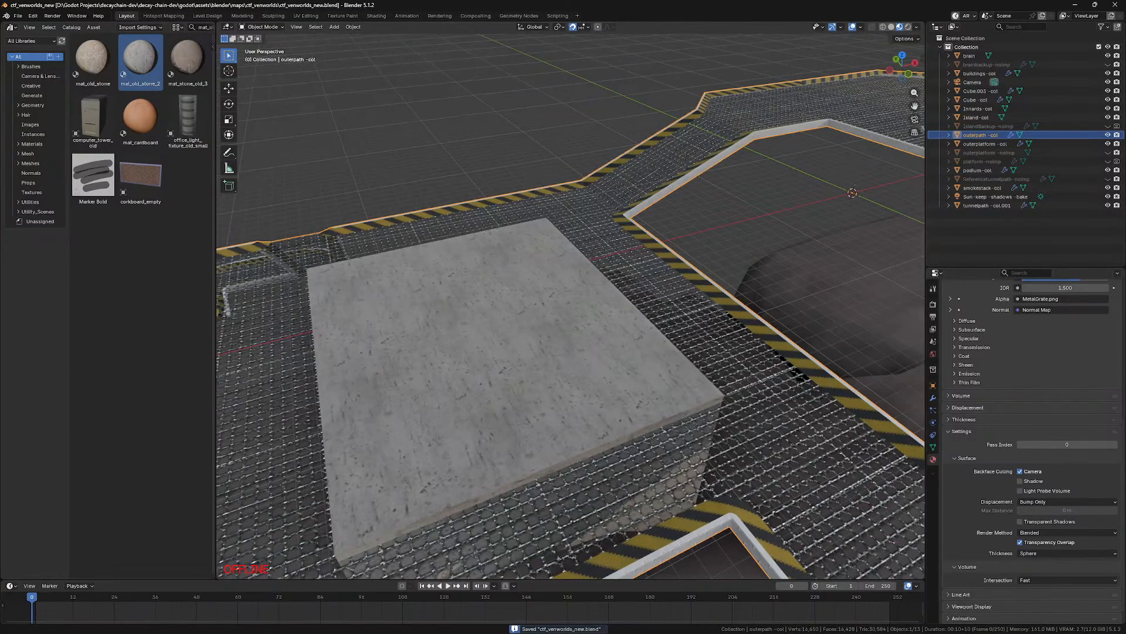
click(264, 624)
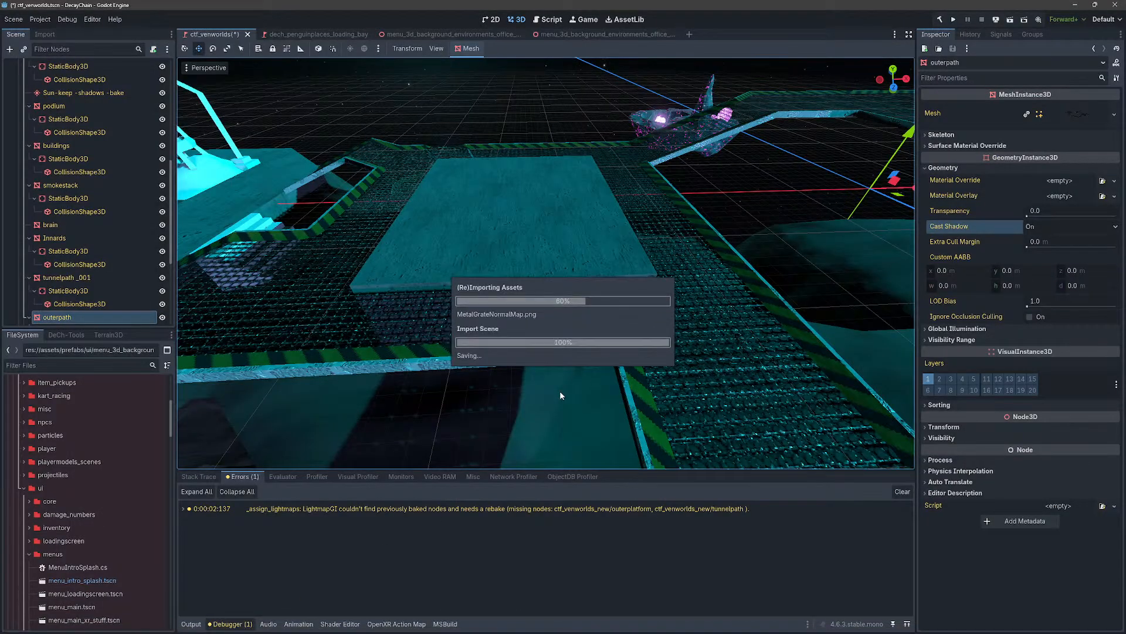
Step: Examine the reimported metal grate walkway up close beside the stone cover block
key(w)
key(a)
right_drag(560, 389, 516, 406)
scroll(553, 422, up, 3)
key(d)
key(w)
key(w)
key(w)
key(s)
Step: Inspect the transparency settings of the mat_metal_grate material on the outerpath mesh's Surface 1
click(1074, 122)
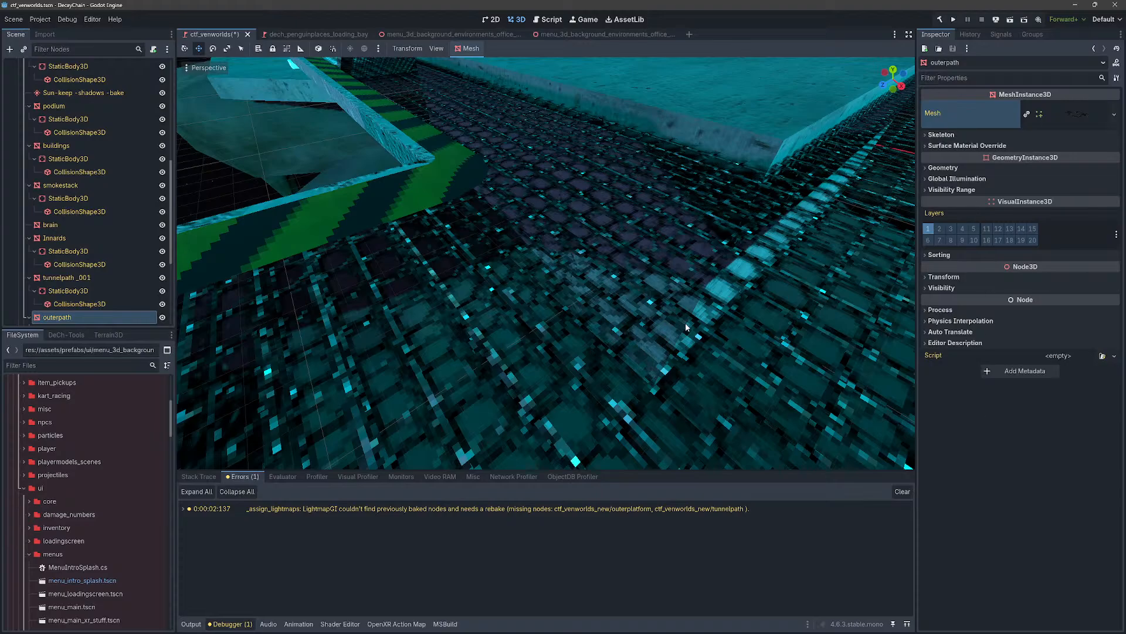
scroll(603, 333, down, 10)
scroll(642, 333, up, 4)
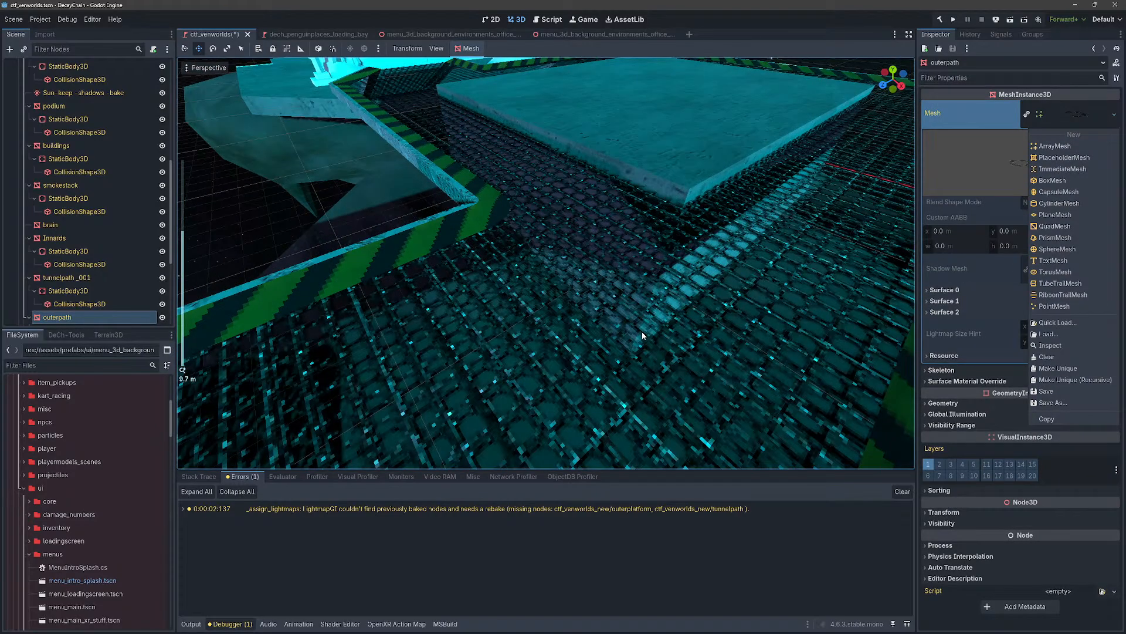
scroll(642, 336, up, 5)
click(983, 292)
click(983, 292)
click(973, 292)
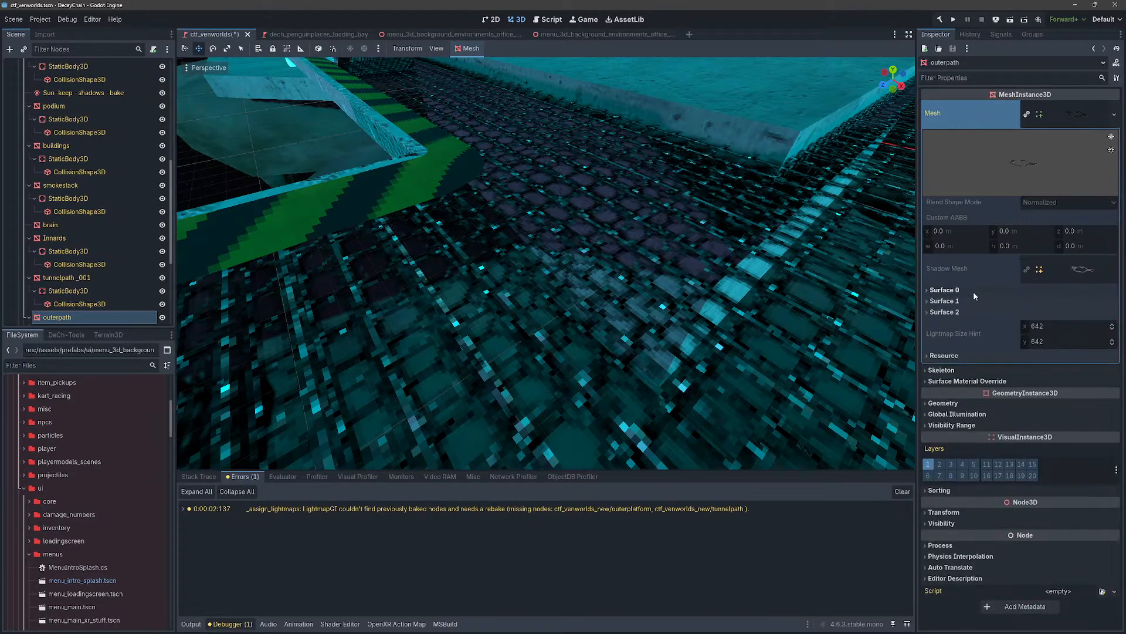
click(971, 298)
click(1084, 339)
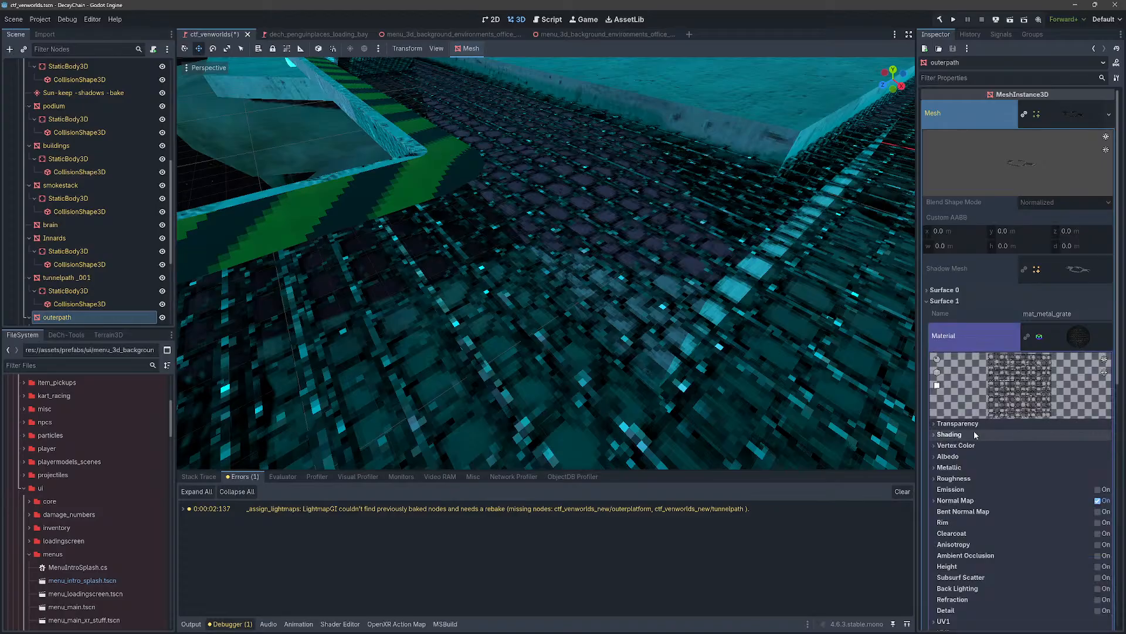
scroll(974, 434, down, 5)
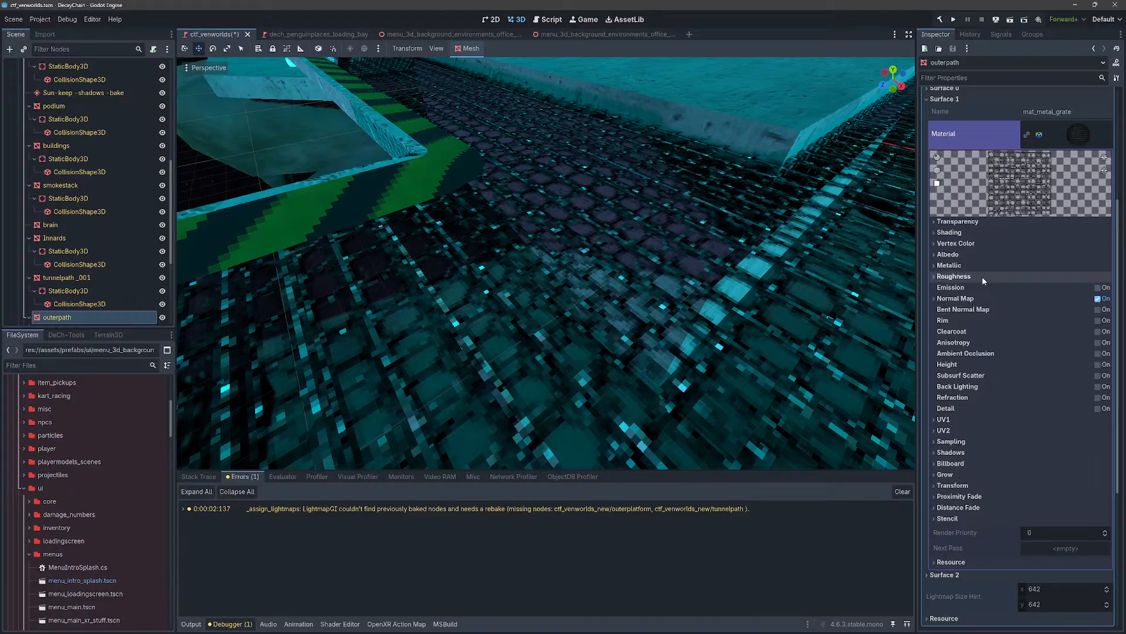
click(962, 222)
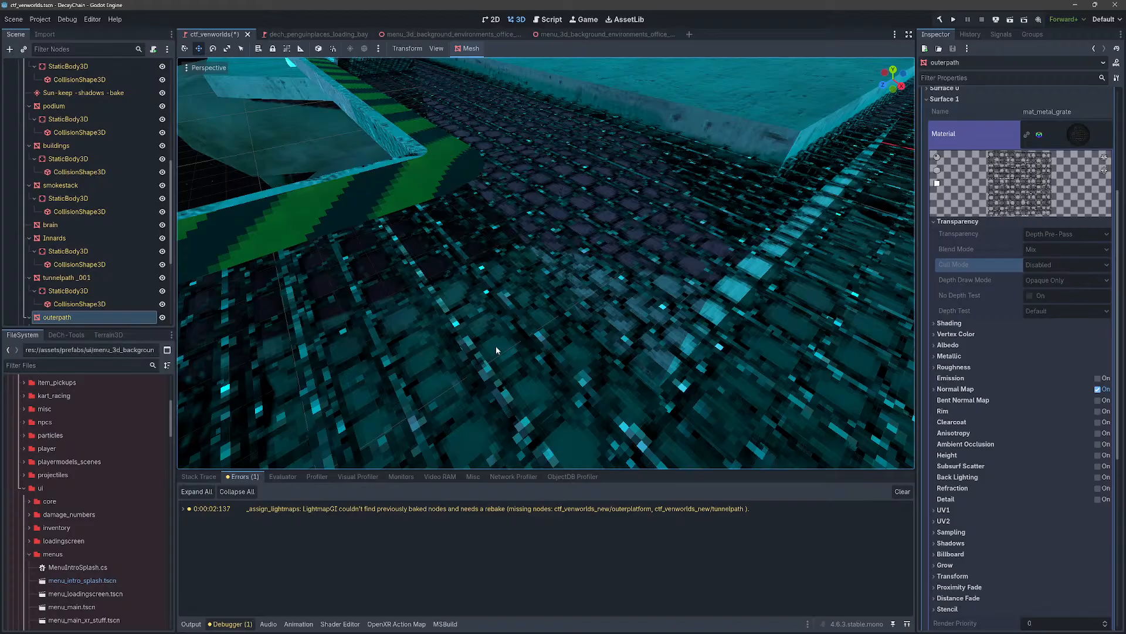
Step: Examine the lighting and shadows on the grate walkways around the whole outer path
scroll(495, 346, down, 10)
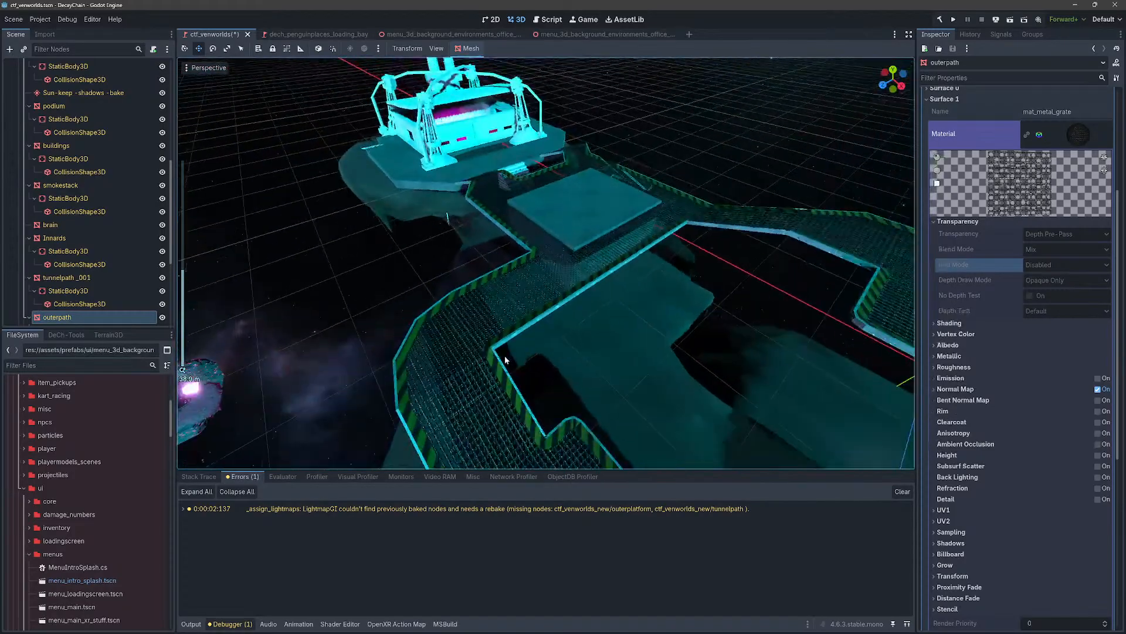
right_drag(492, 375, 638, 420)
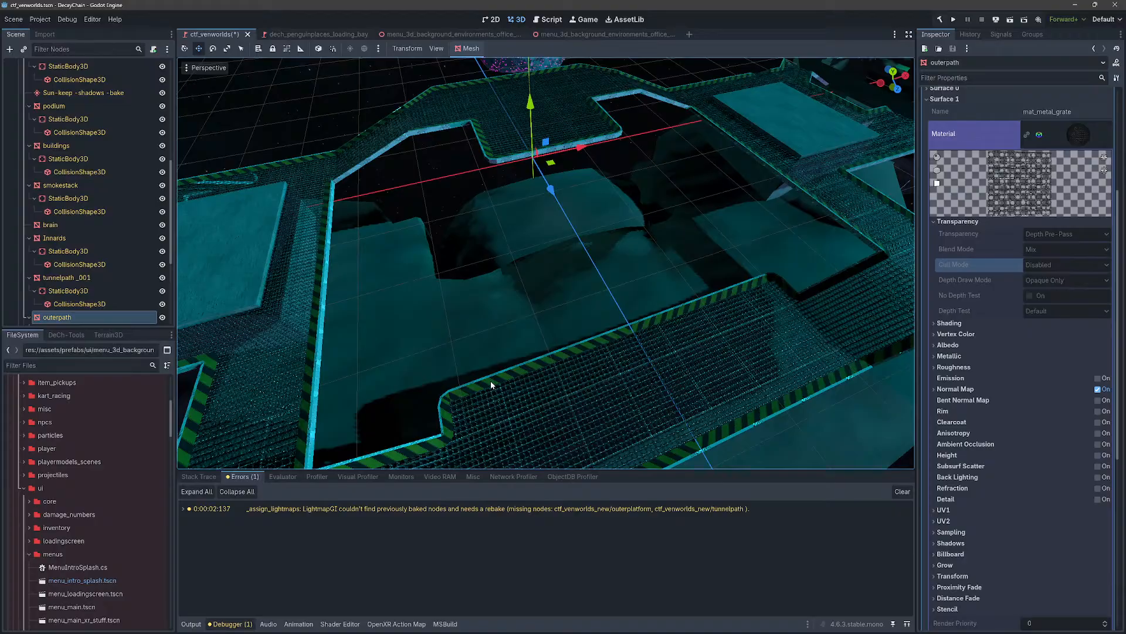
right_drag(444, 138, 416, 138)
key(a)
key(d)
key(d)
key(a)
key(w)
key(w)
key(a)
right_drag(460, 223, 470, 223)
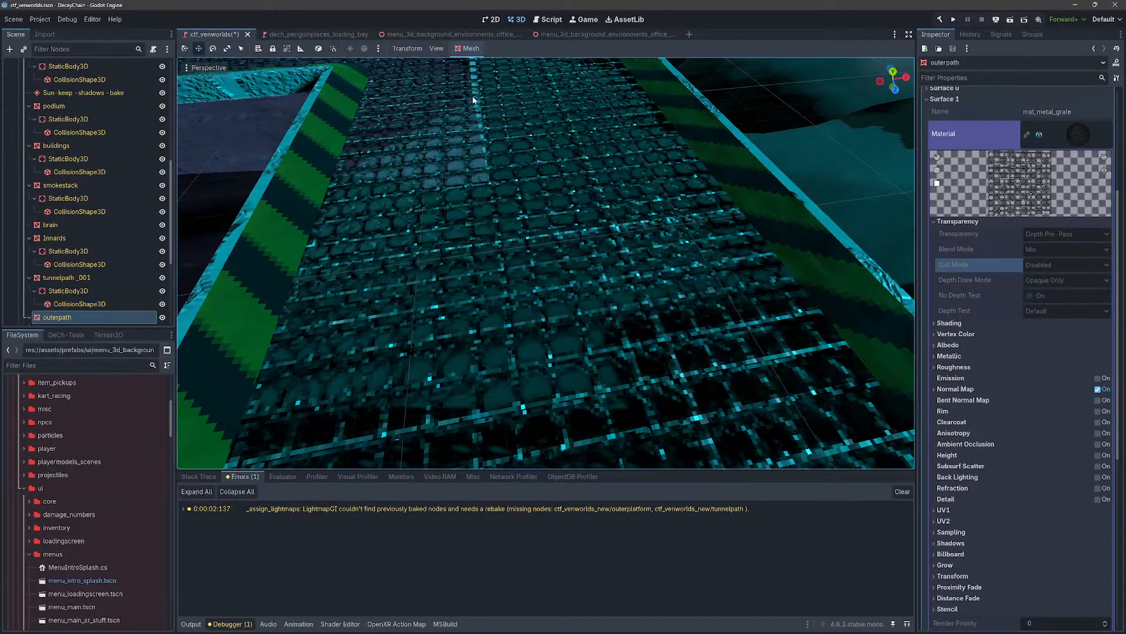
right_drag(683, 184, 691, 196)
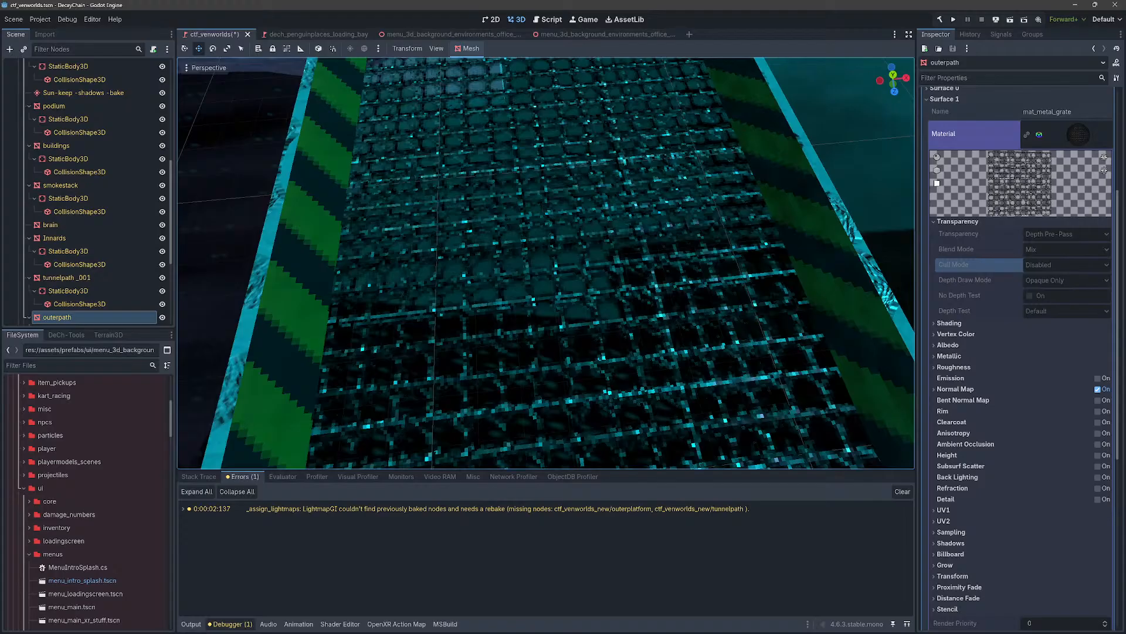
key(s)
right_drag(692, 196, 606, 220)
key(d)
Step: Open Notepad
key(super)
text(no)
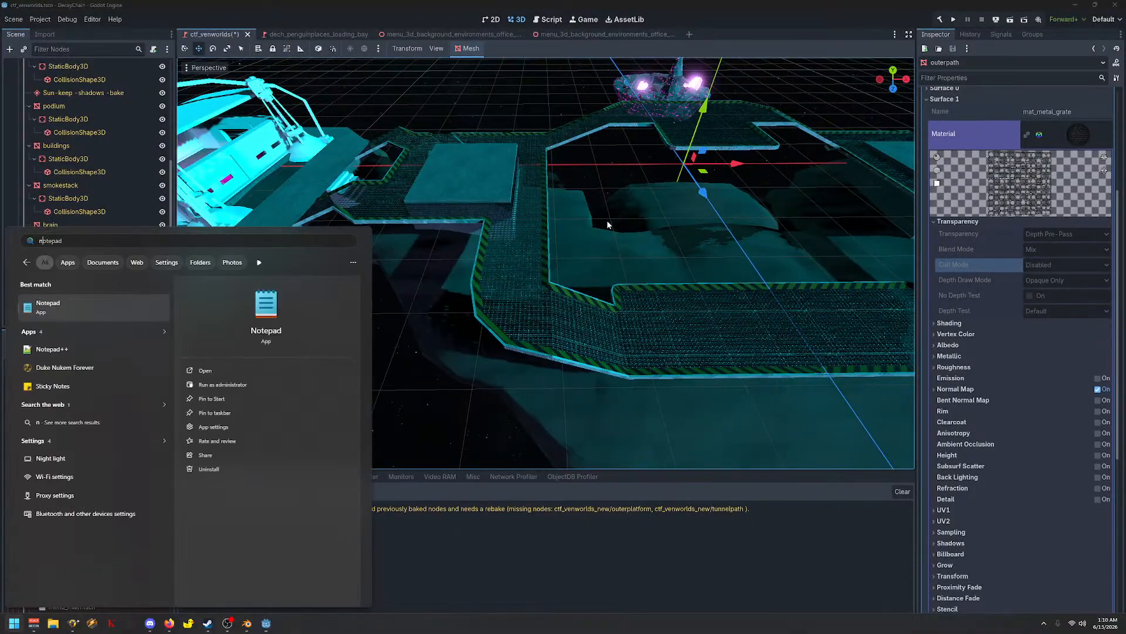
text(tepad)
key(Return)
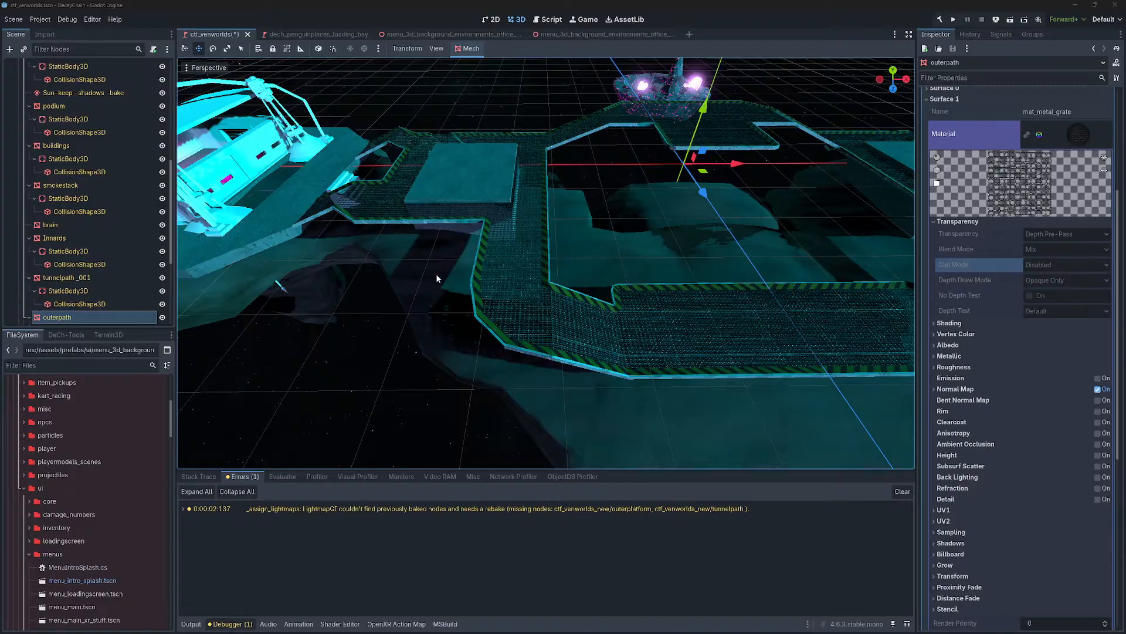
Step: Switch to Blender and give the stone cover block on the outer path the Destructible Wooden Object (-wooden) import tag
click(267, 625)
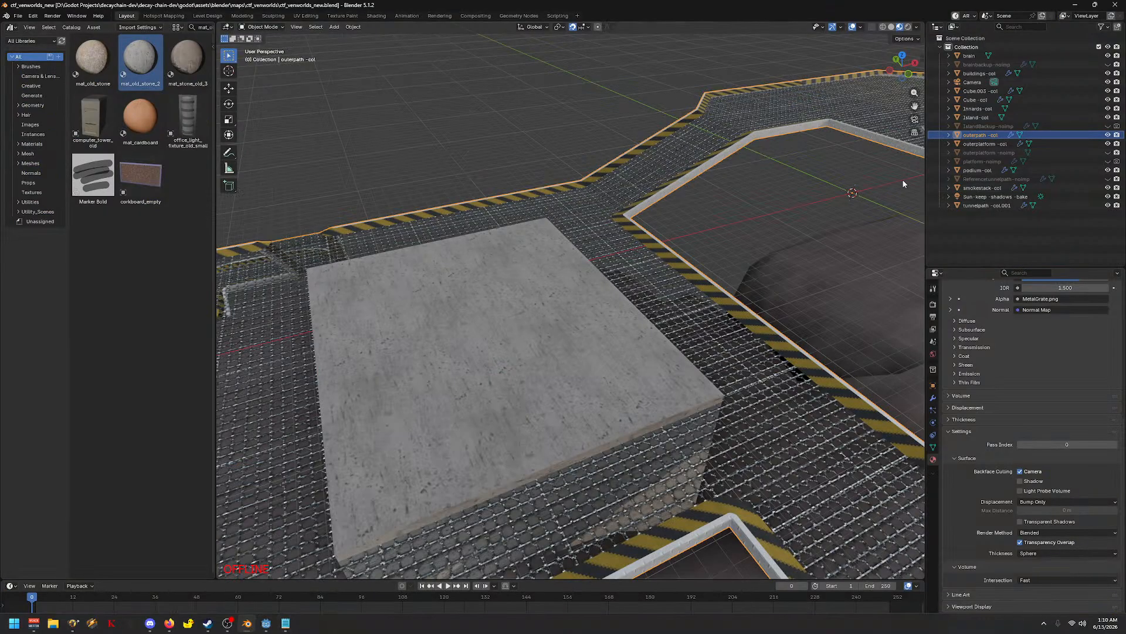
key(n)
click(919, 229)
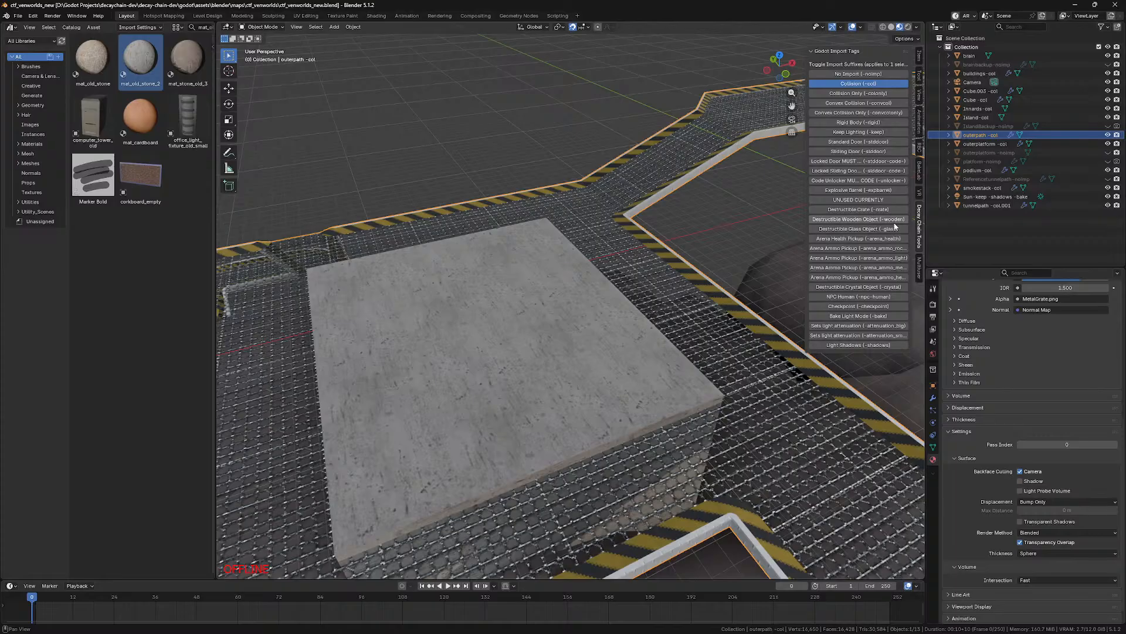
click(375, 179)
middle_drag(375, 179, 372, 189)
key(KP_7)
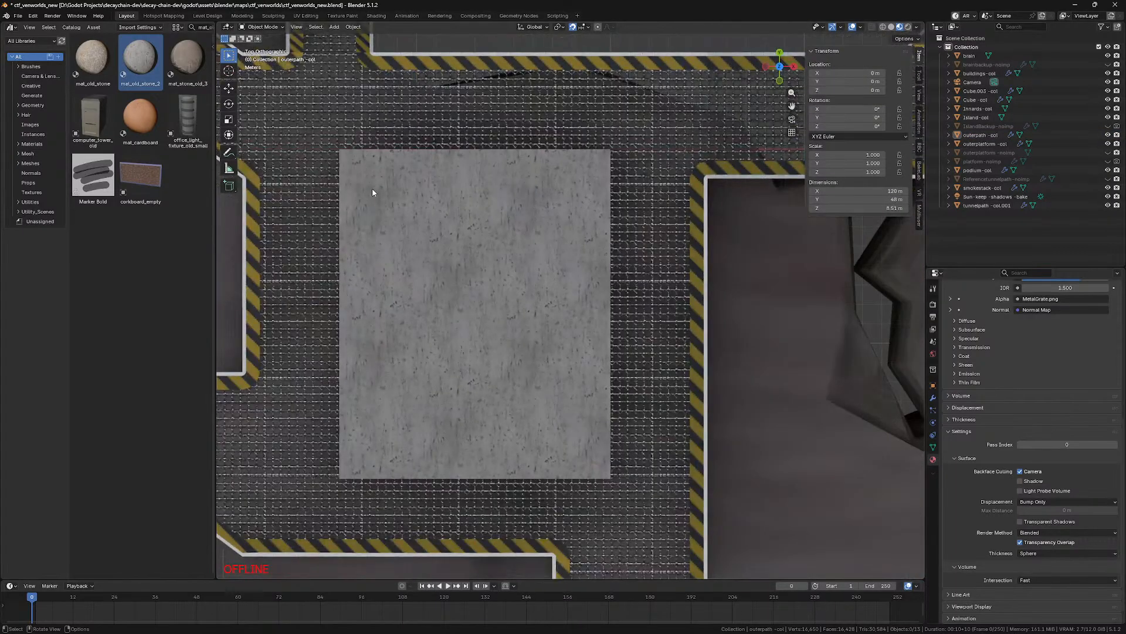
scroll(372, 190, down, 1)
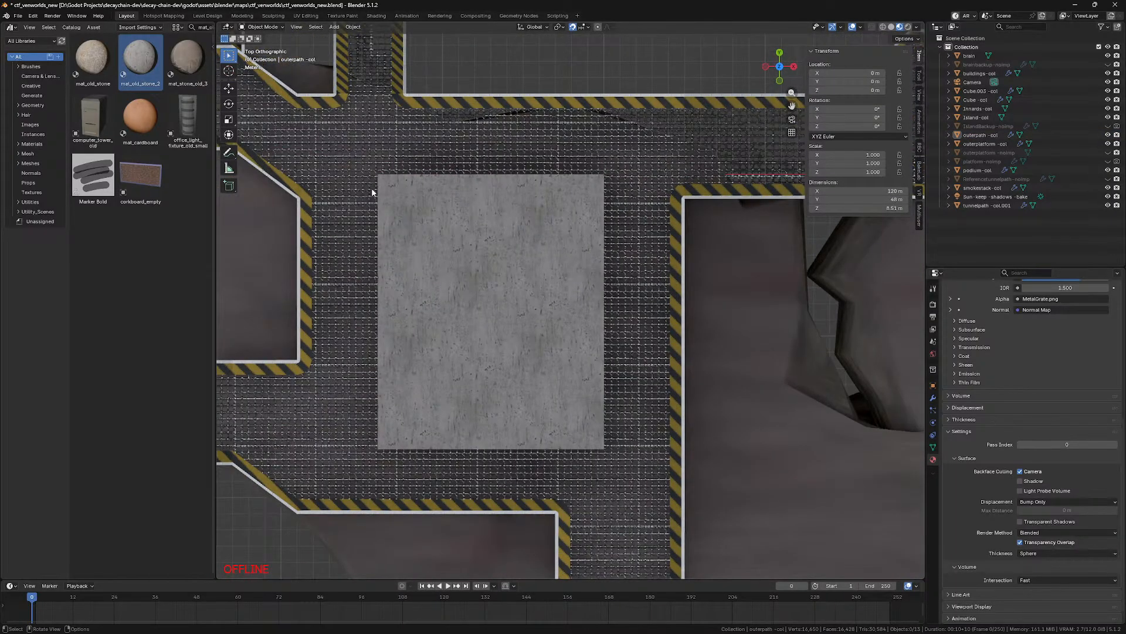
scroll(372, 188, down, 3)
click(558, 319)
middle_drag(558, 319, 594, 266)
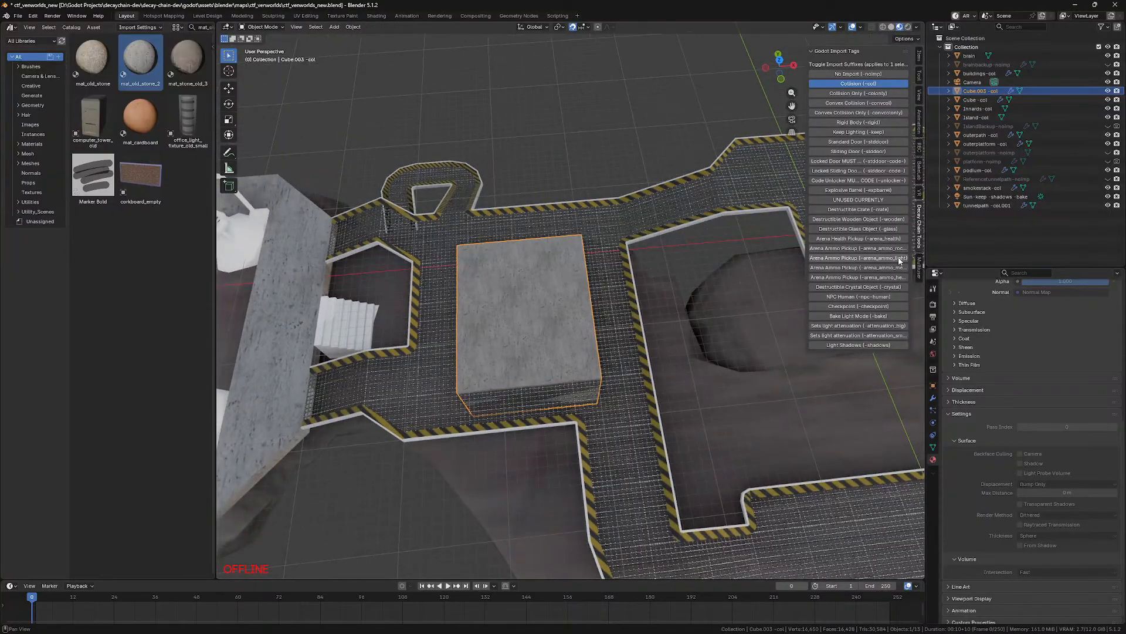
click(890, 221)
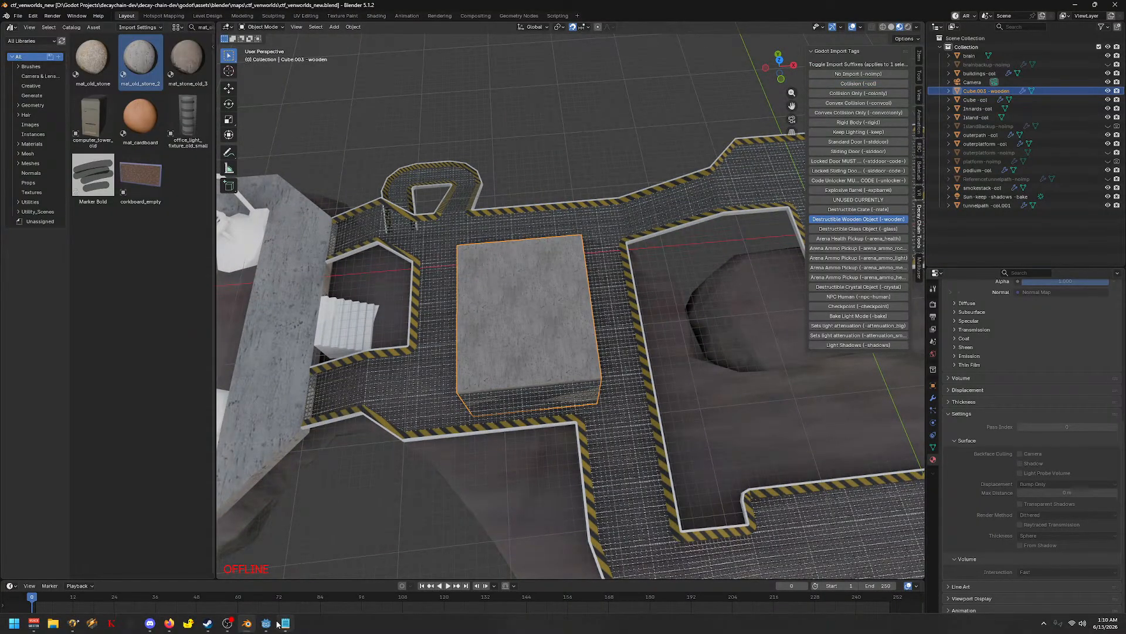
Step: Switch to Godot and run the ctf_venworlds scene in regular mode
click(277, 623)
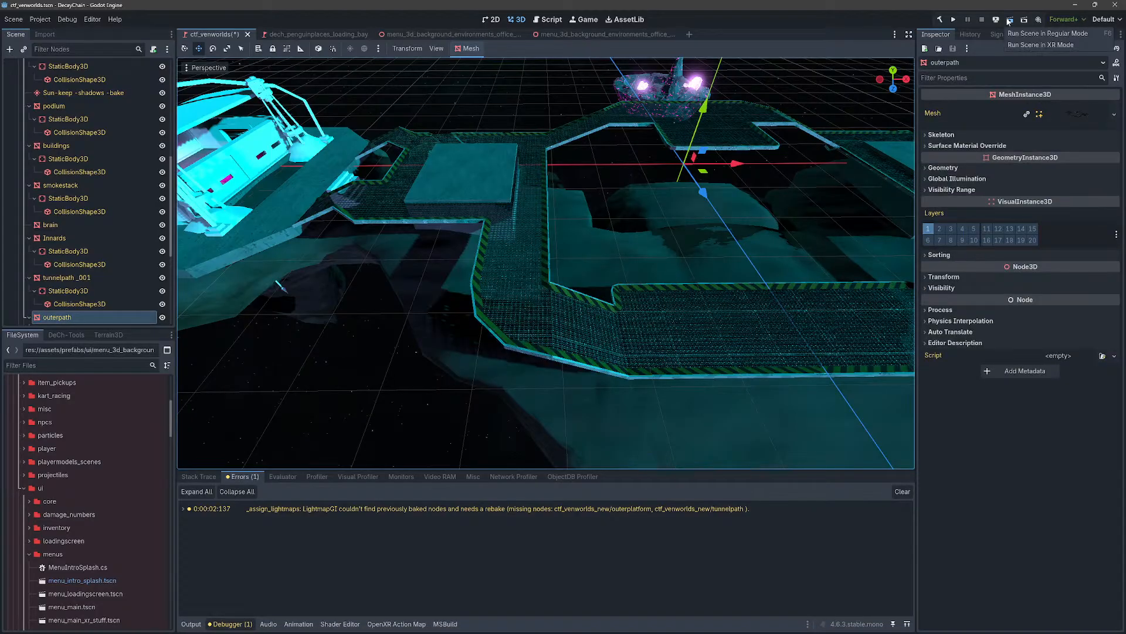
click(1009, 20)
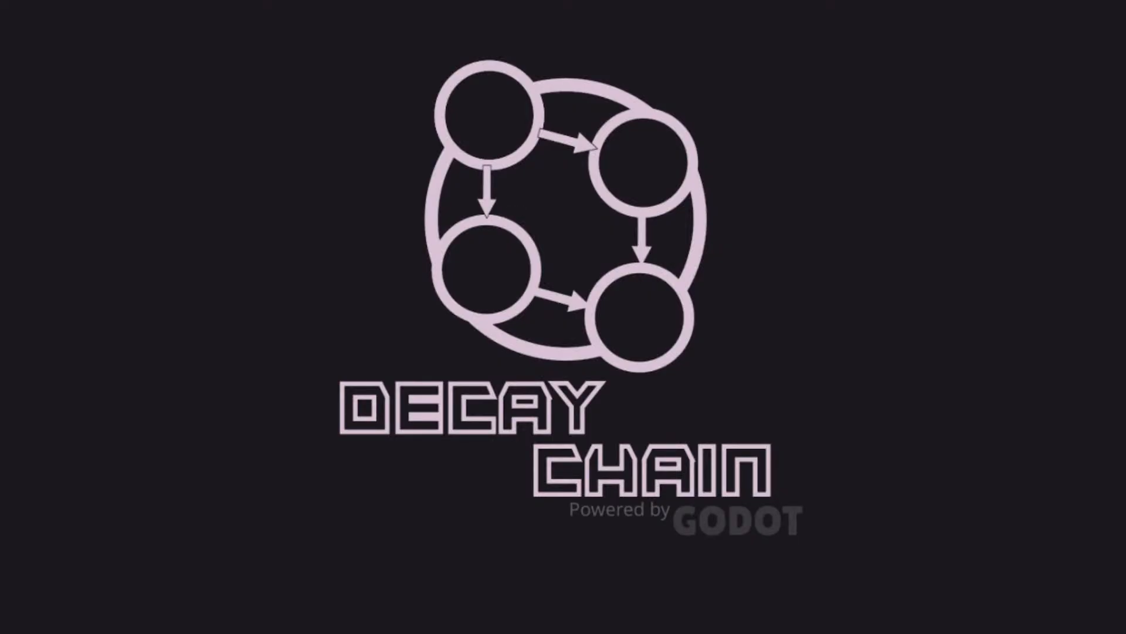
key(super)
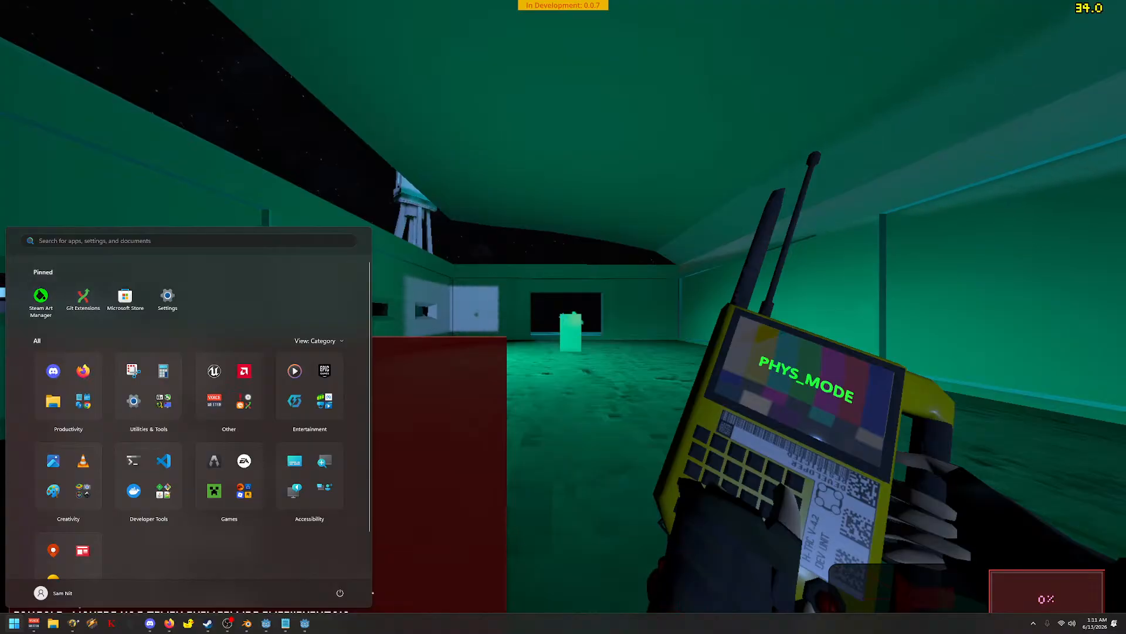
click(84, 607)
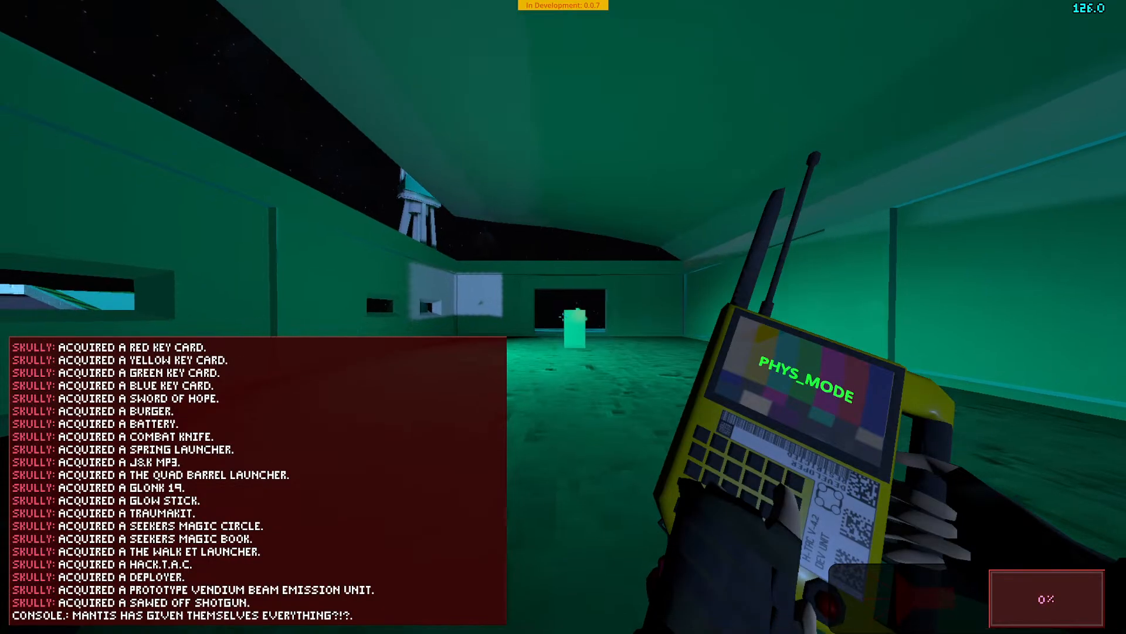
Step: Walk along the outer path in the running game to examine the walkway surface and the stone cover block, using the flashlight
key(w)
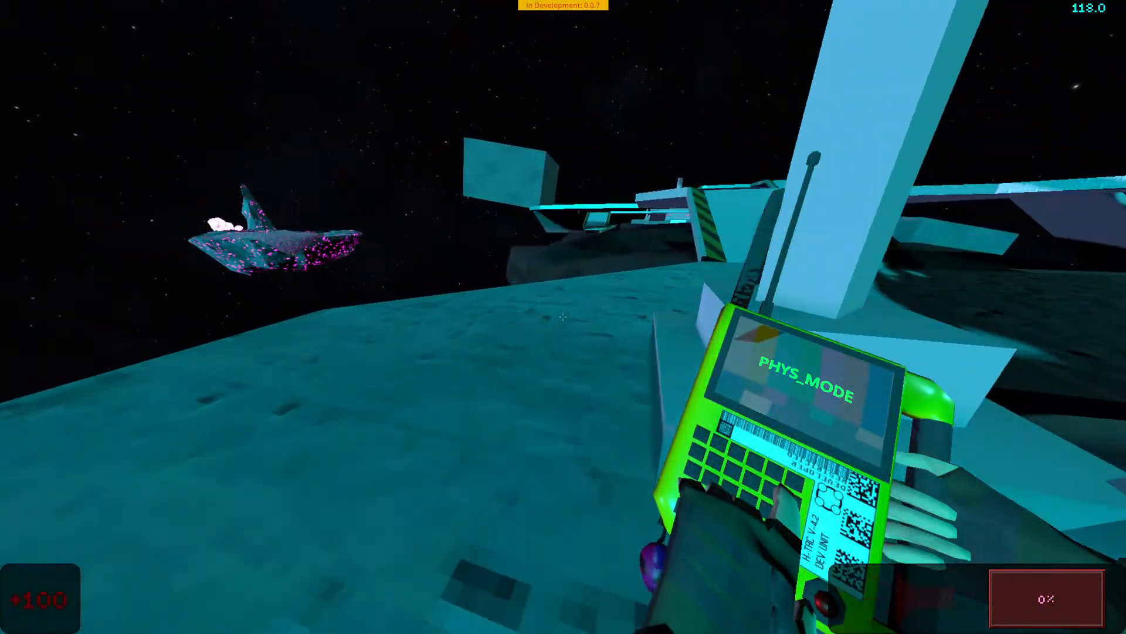
key(w)
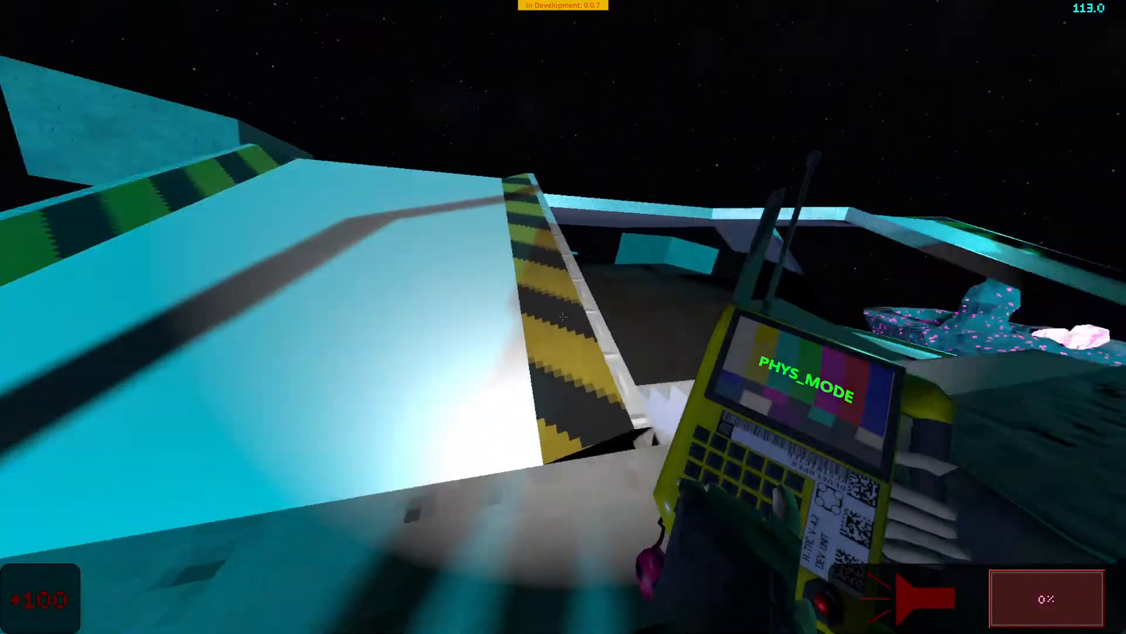
key(w)
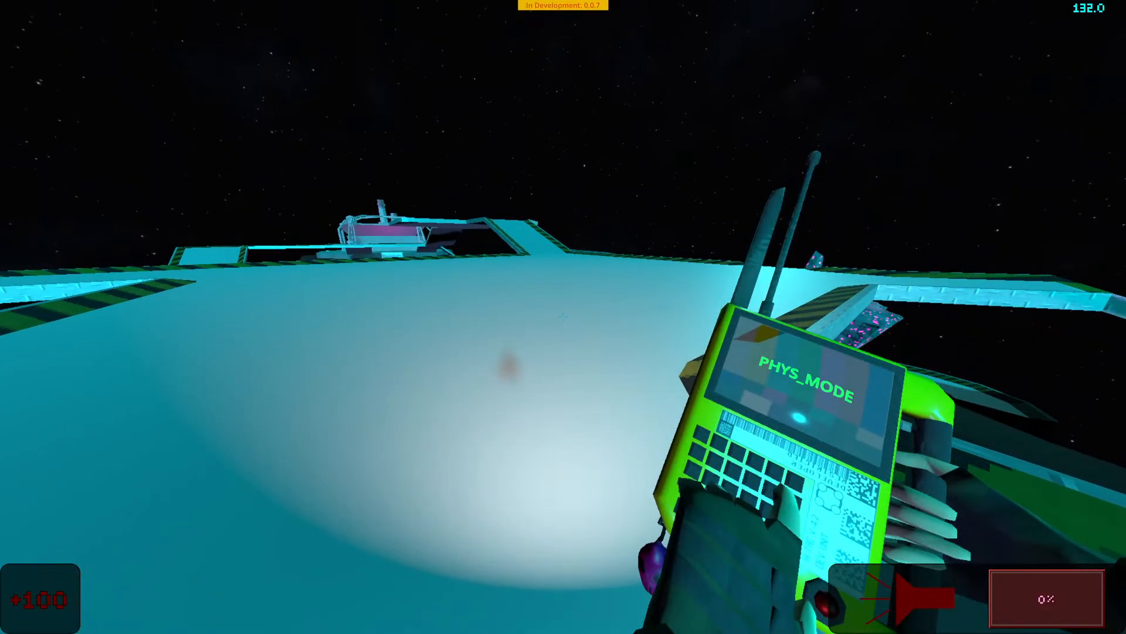
key(w)
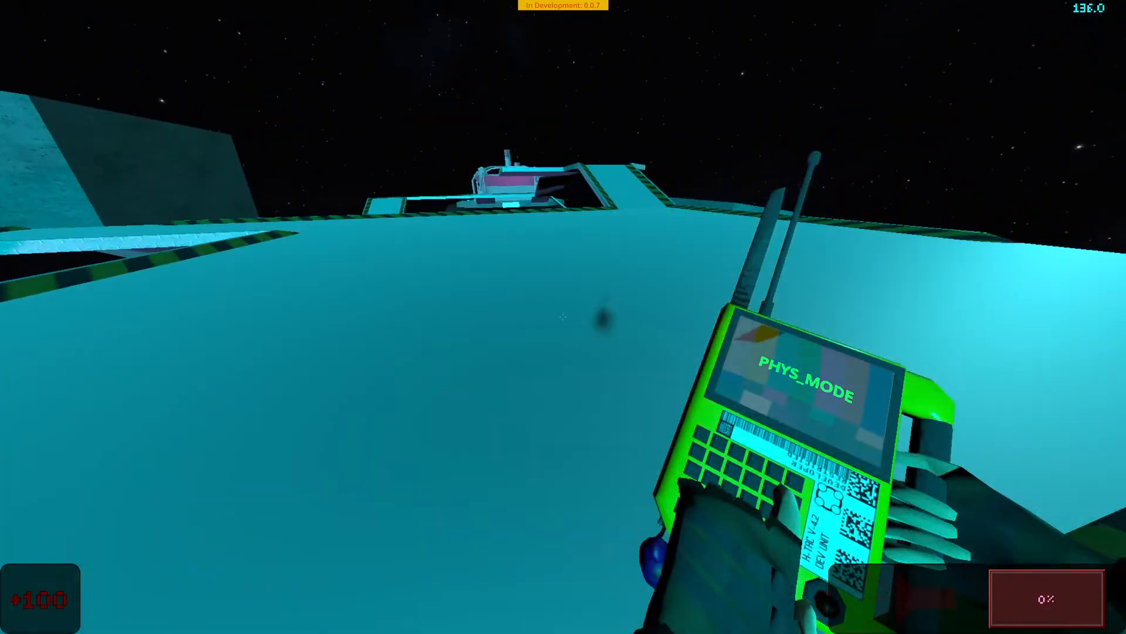
key(w)
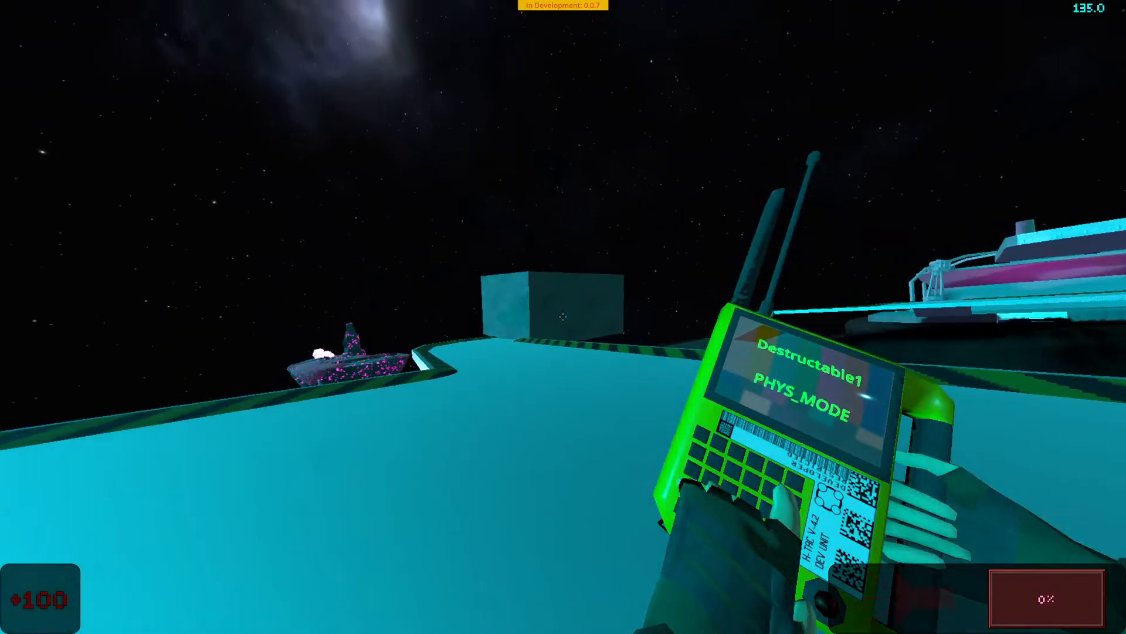
key(w)
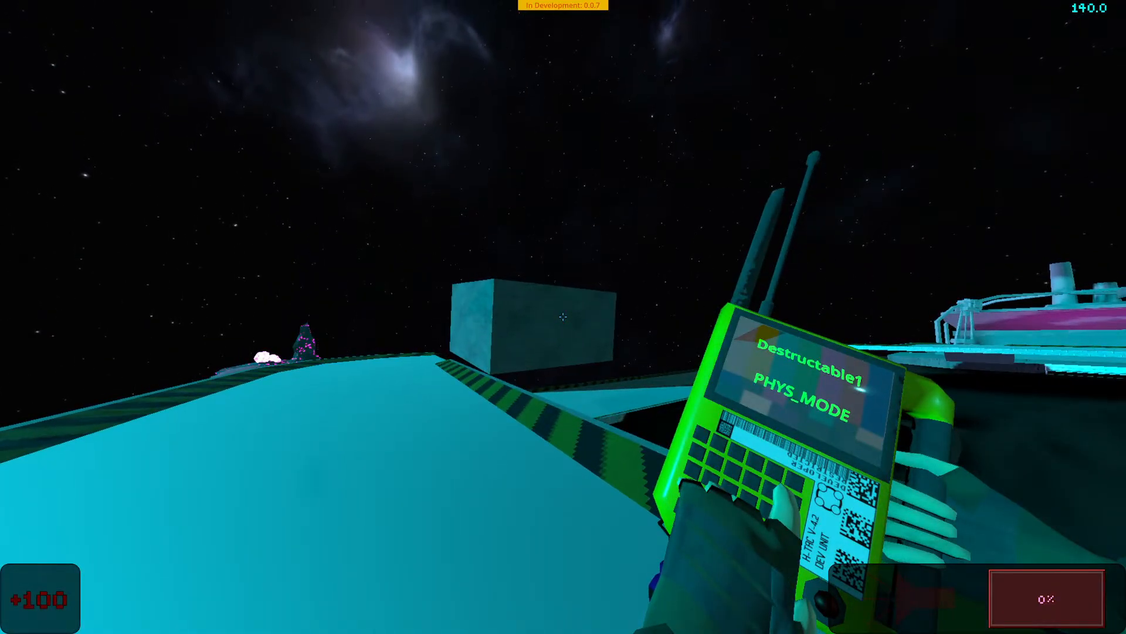
key(a)
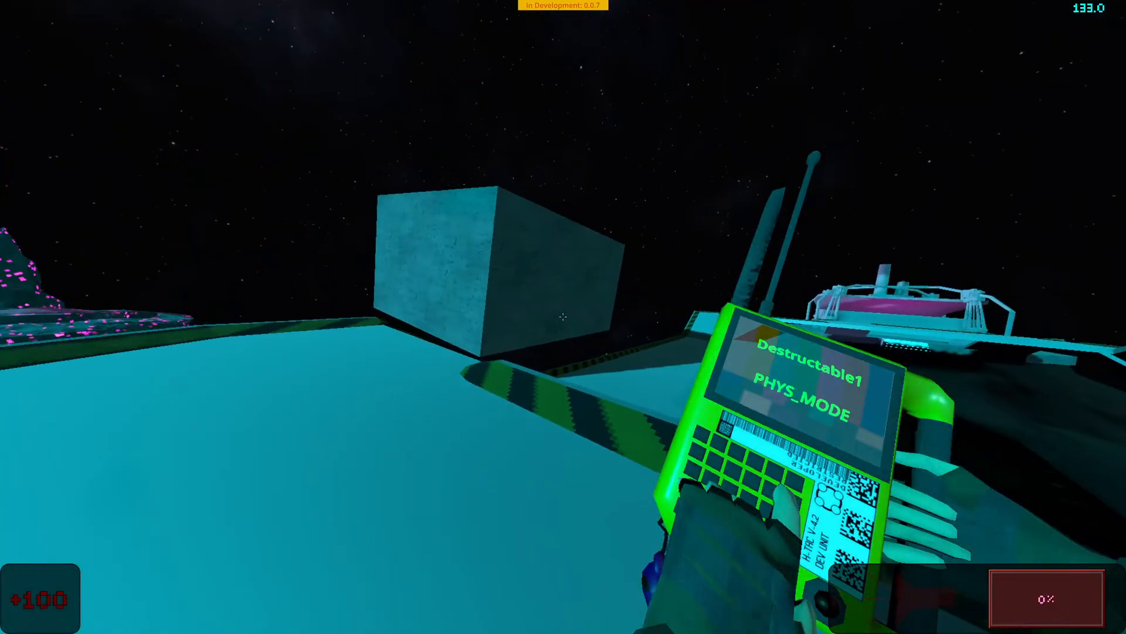
key(w)
key(f)
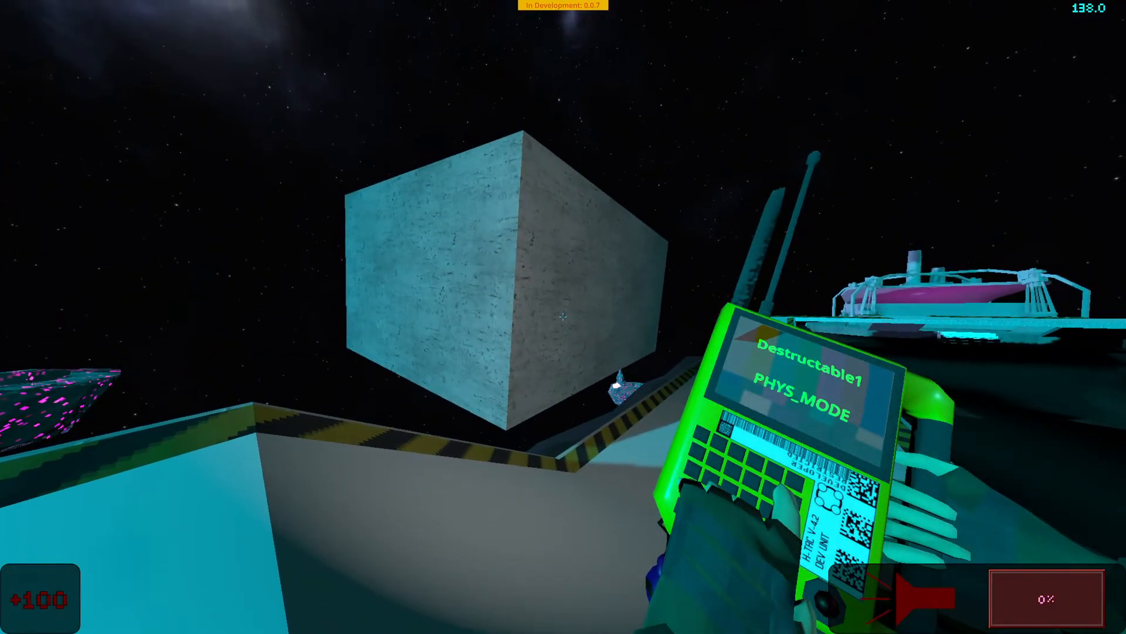
key(w)
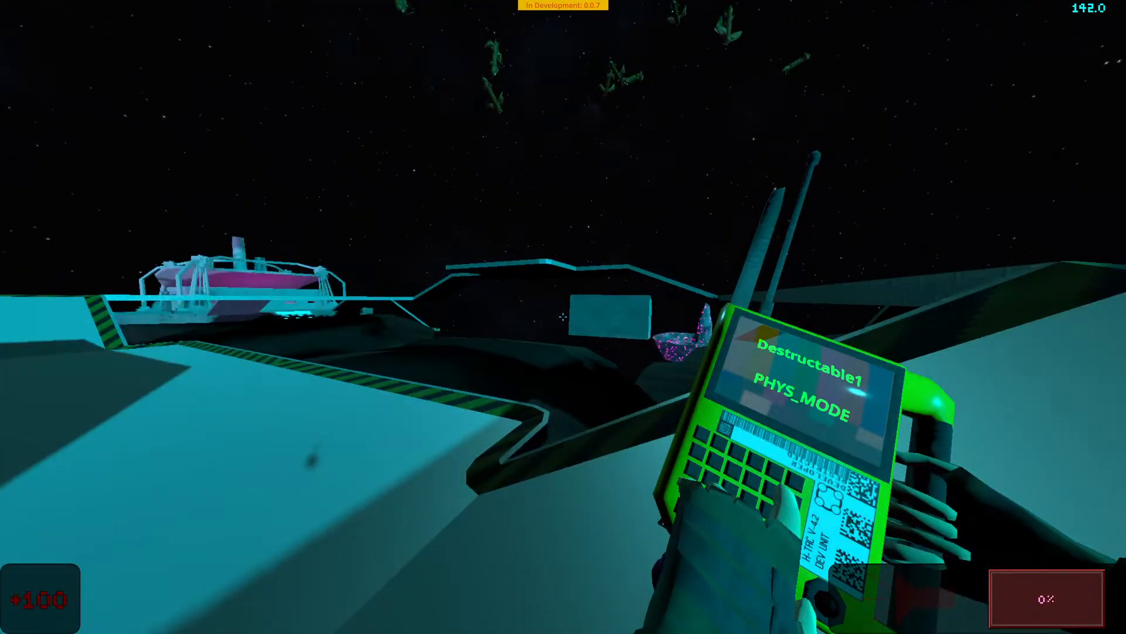
Step: Strike the stone cover block with the combat knife to test whether it is destructible, and stop the running game
key(2)
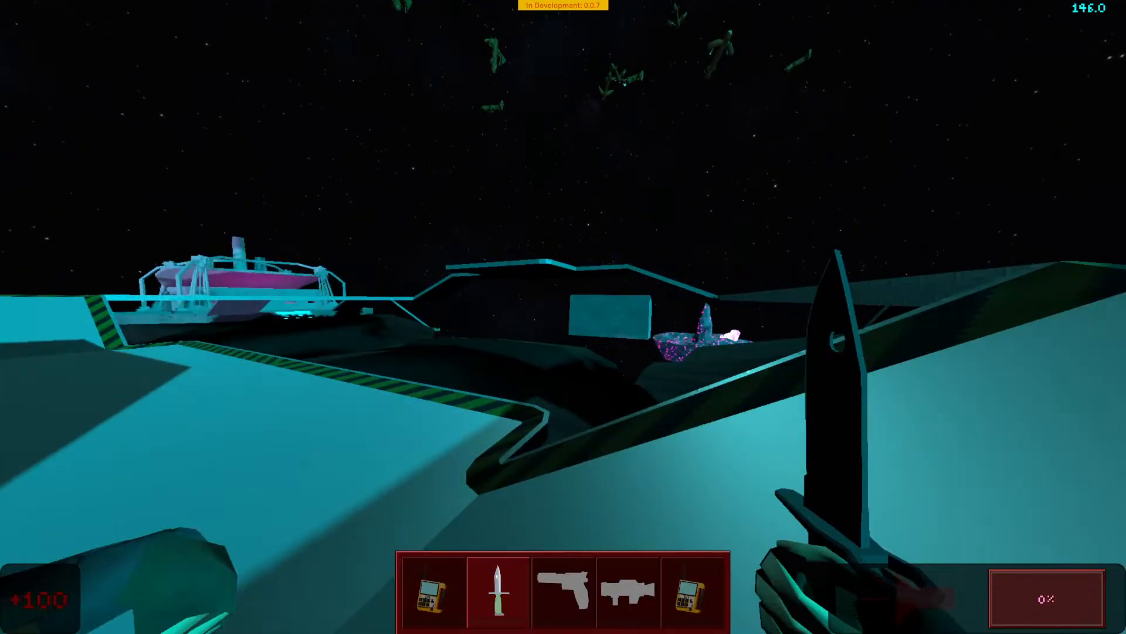
key(w)
key(w)
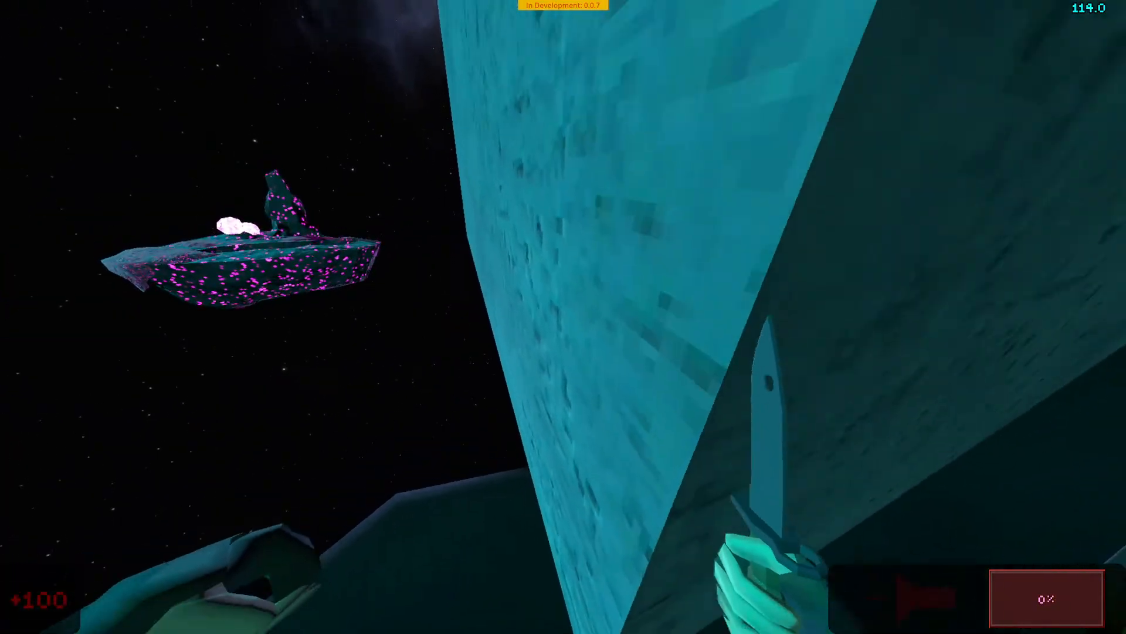
key(s)
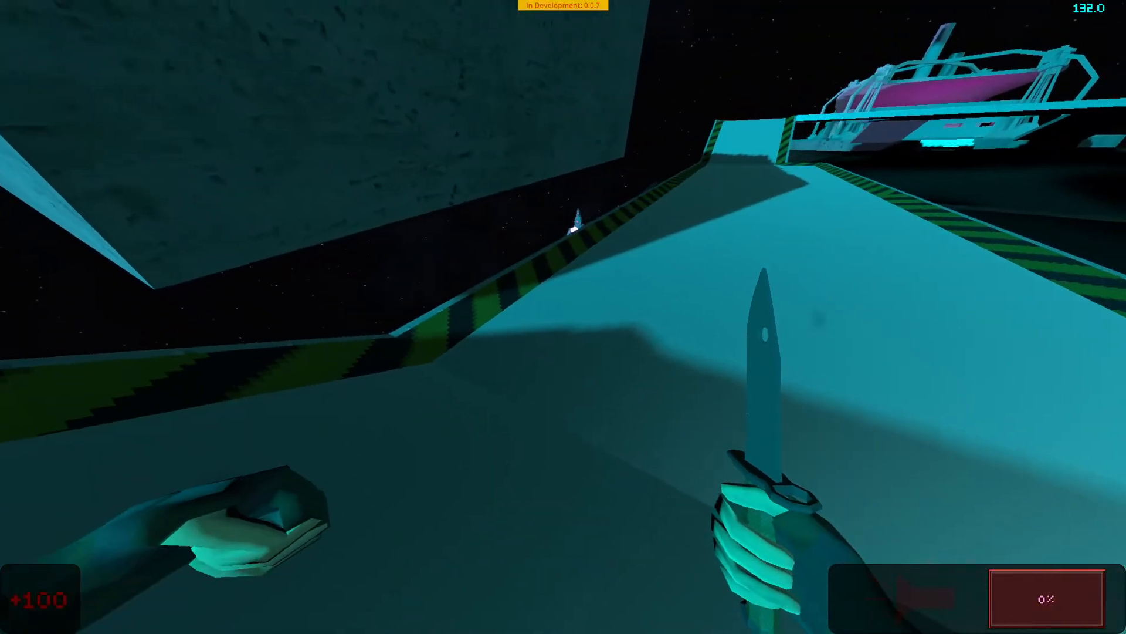
click(563, 316)
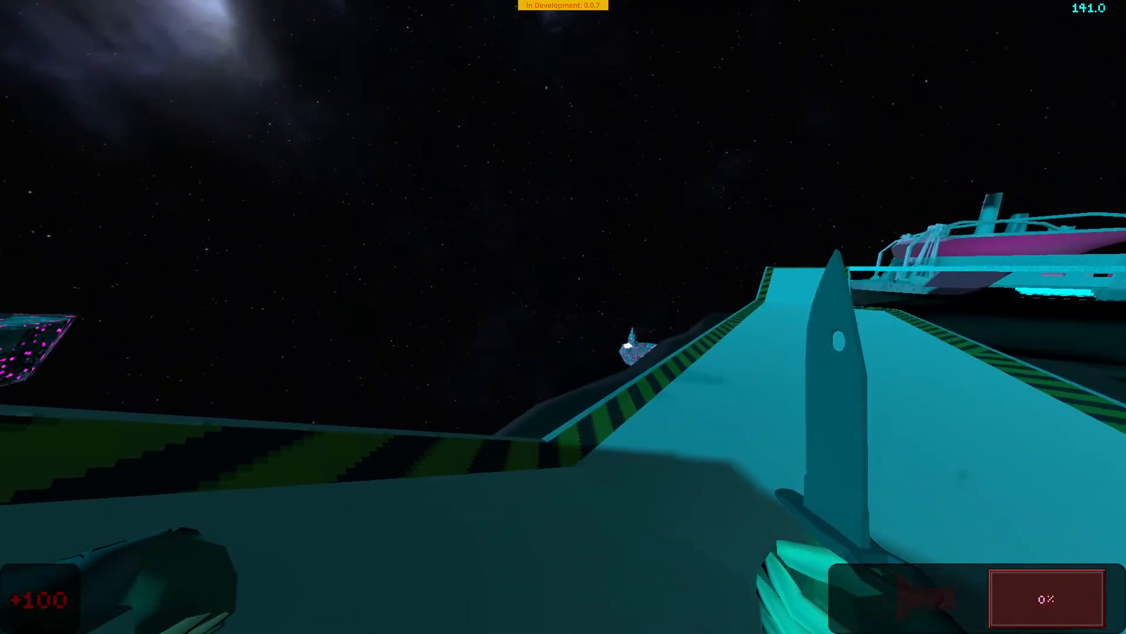
key(d)
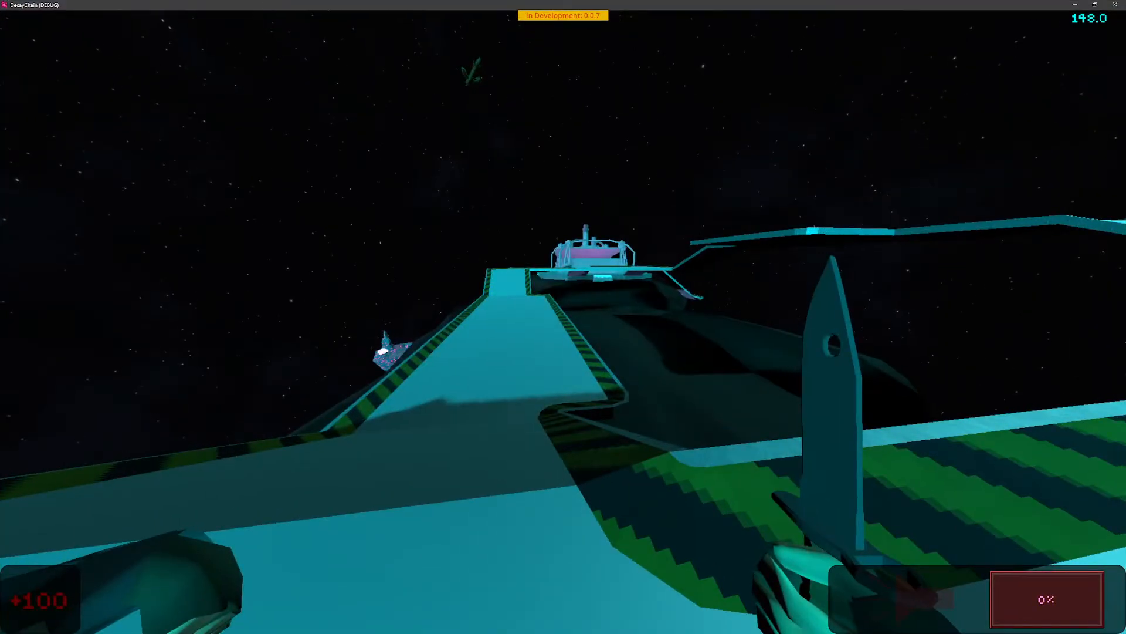
key(Escape)
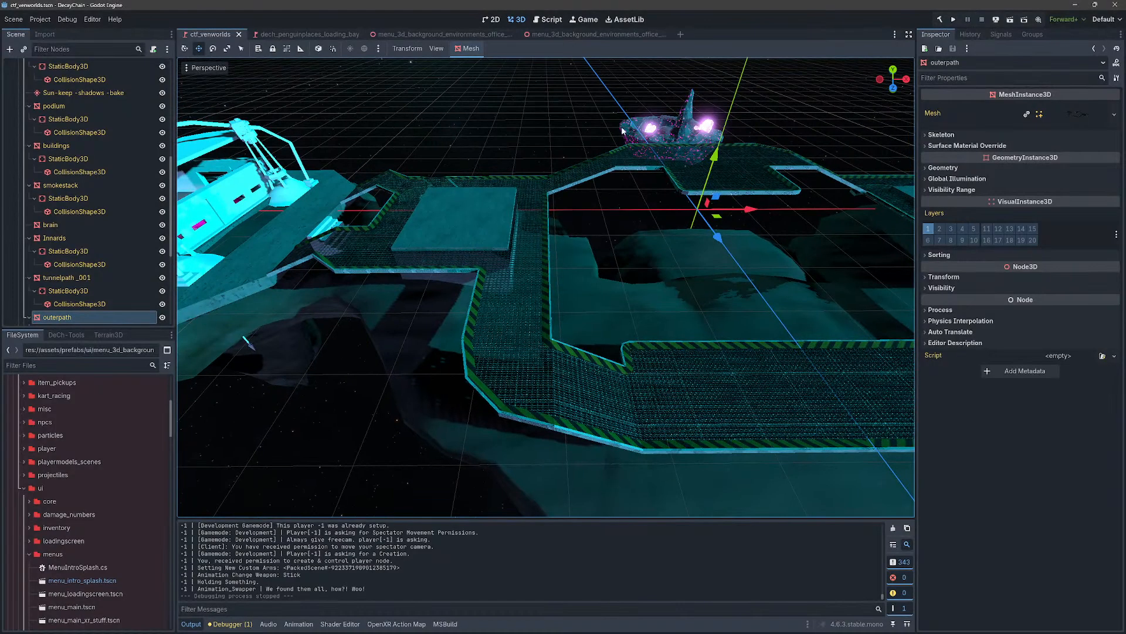
Step: Inspect the mat_metal_grate material on Surface 1 of the outerpath mesh
click(543, 384)
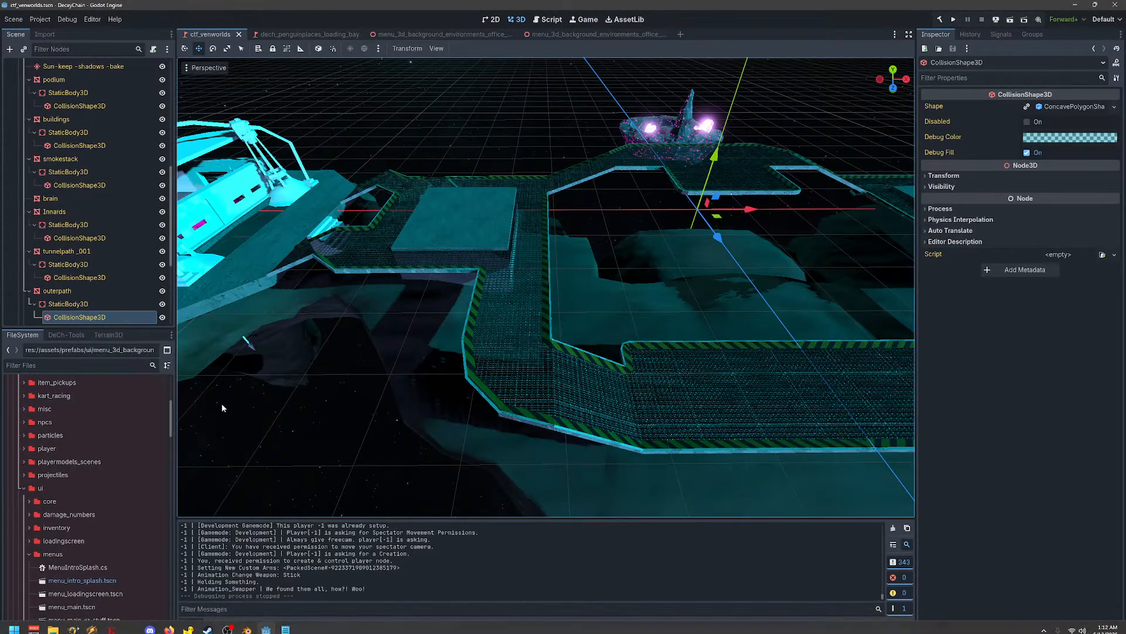
click(797, 266)
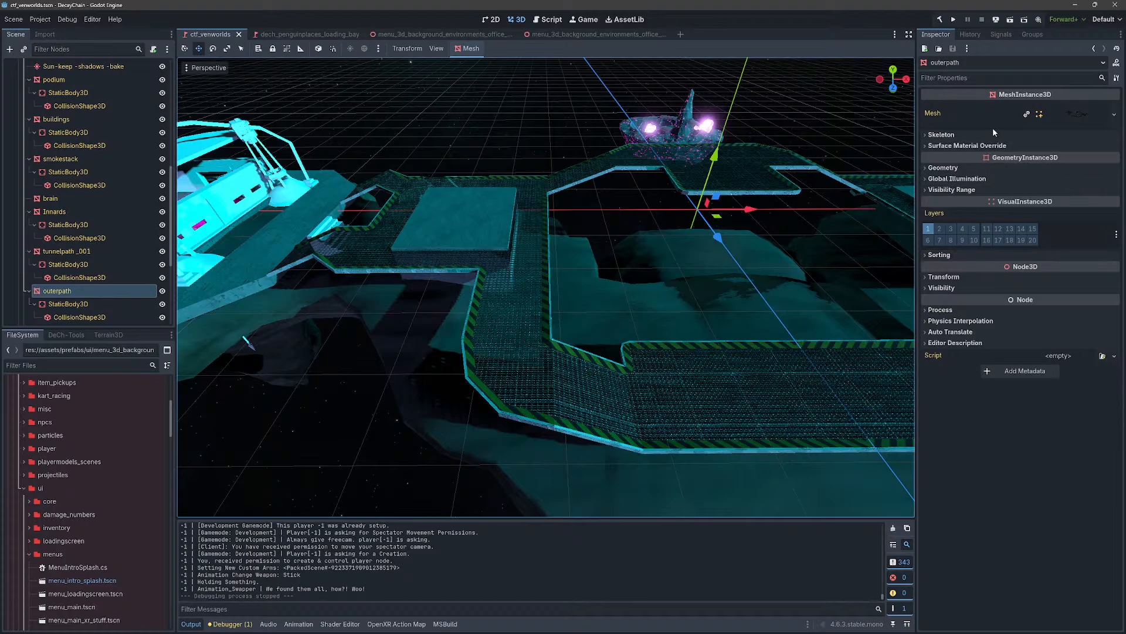
click(1074, 115)
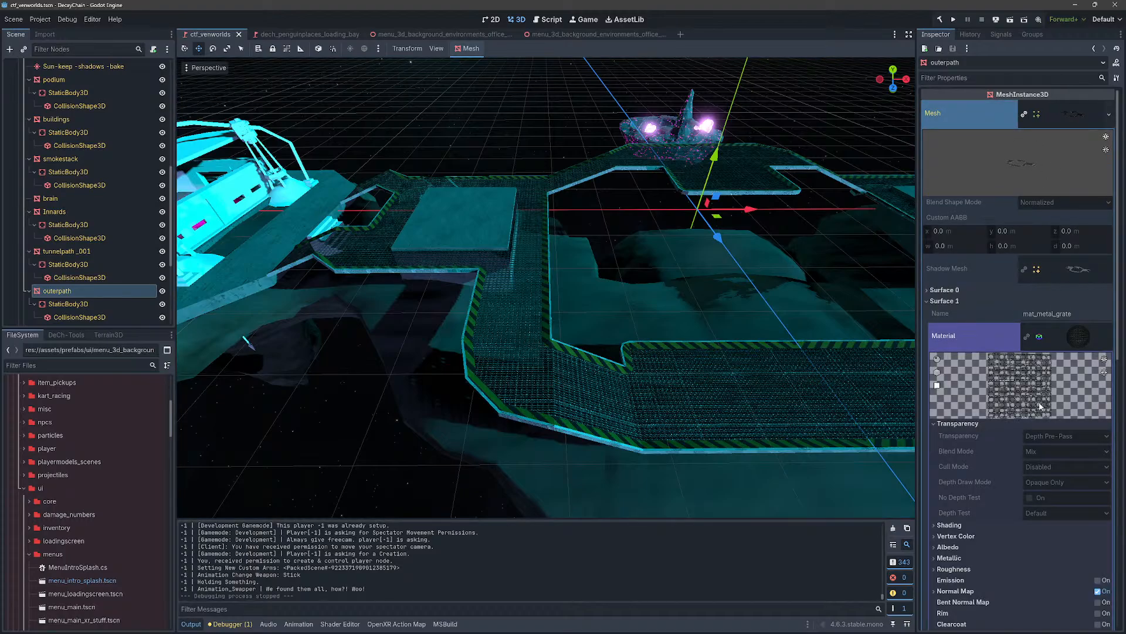
click(1077, 339)
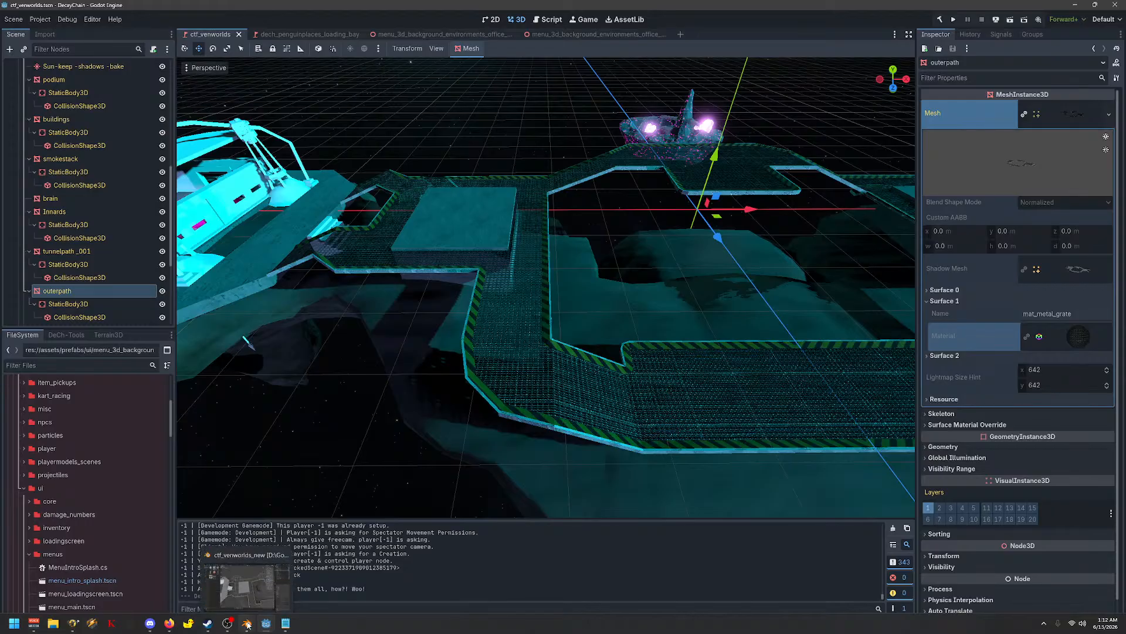
Step: Switch to Blender and reapply the asset library's mat_metal_grate material to the outer path's grate slot
click(247, 622)
scroll(997, 316, up, 10)
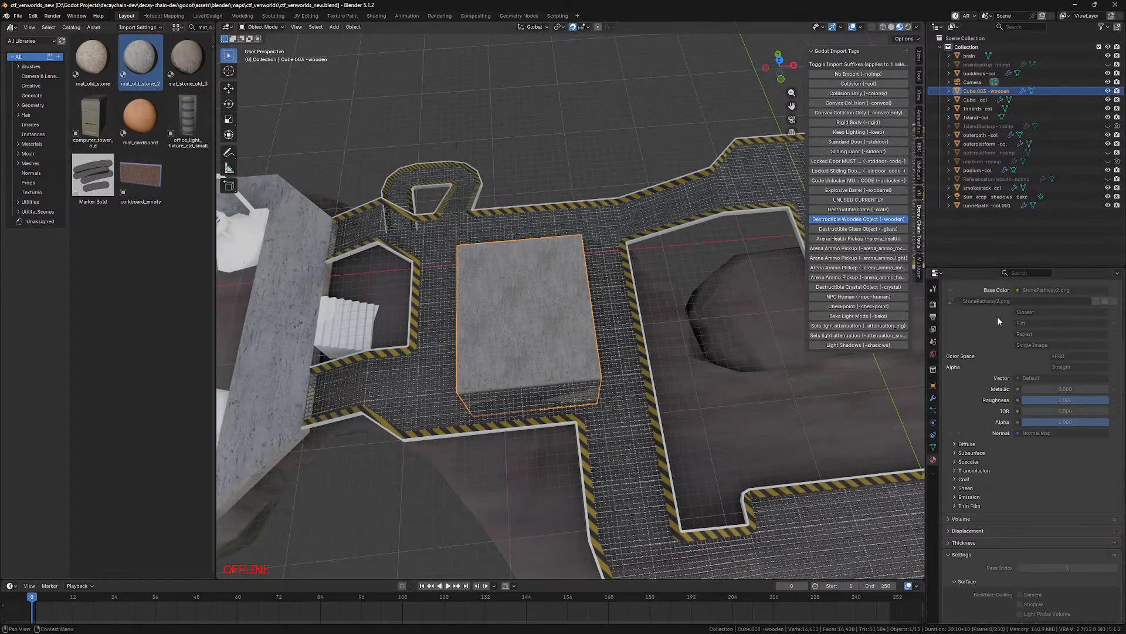
click(622, 395)
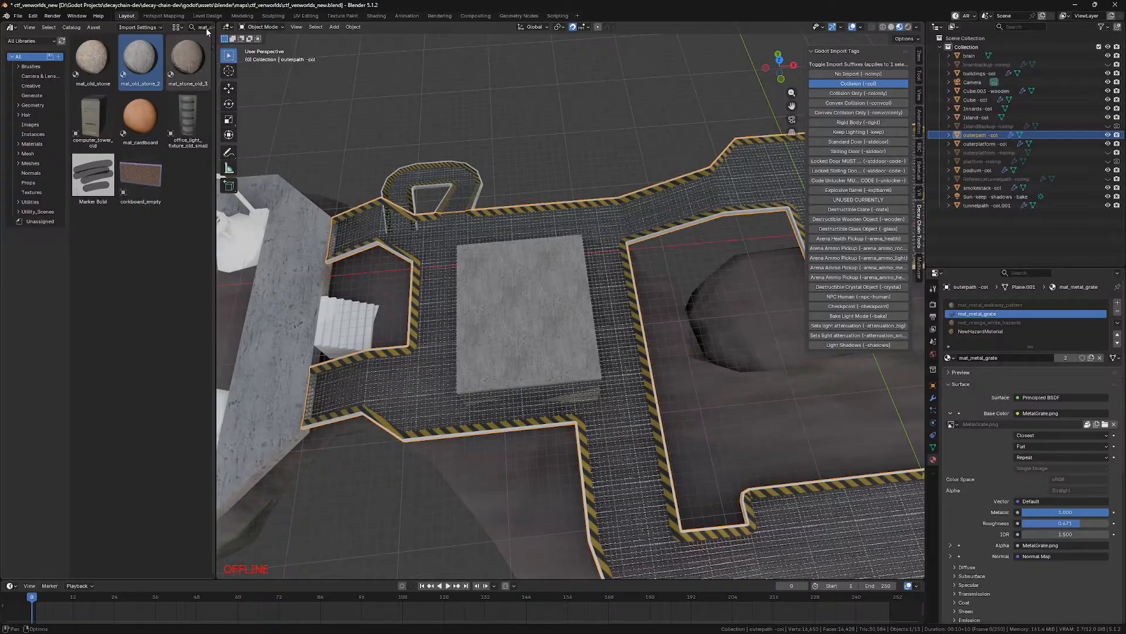
key(BackSpace)
key(BackSpace)
key(BackSpace)
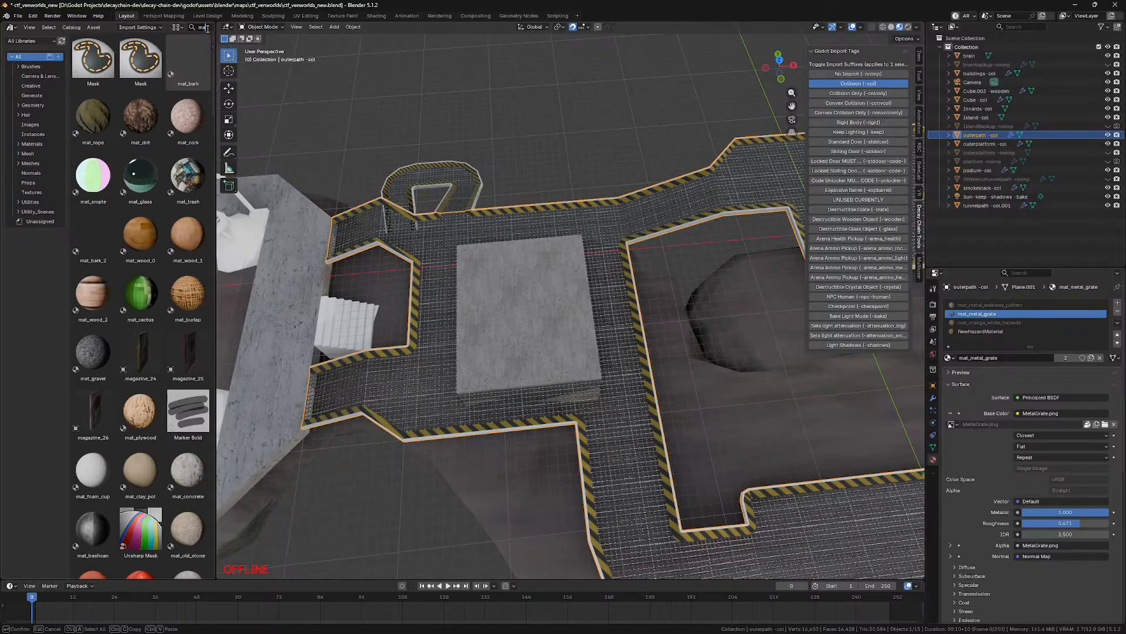
text(metal)
drag(141, 59, 610, 258)
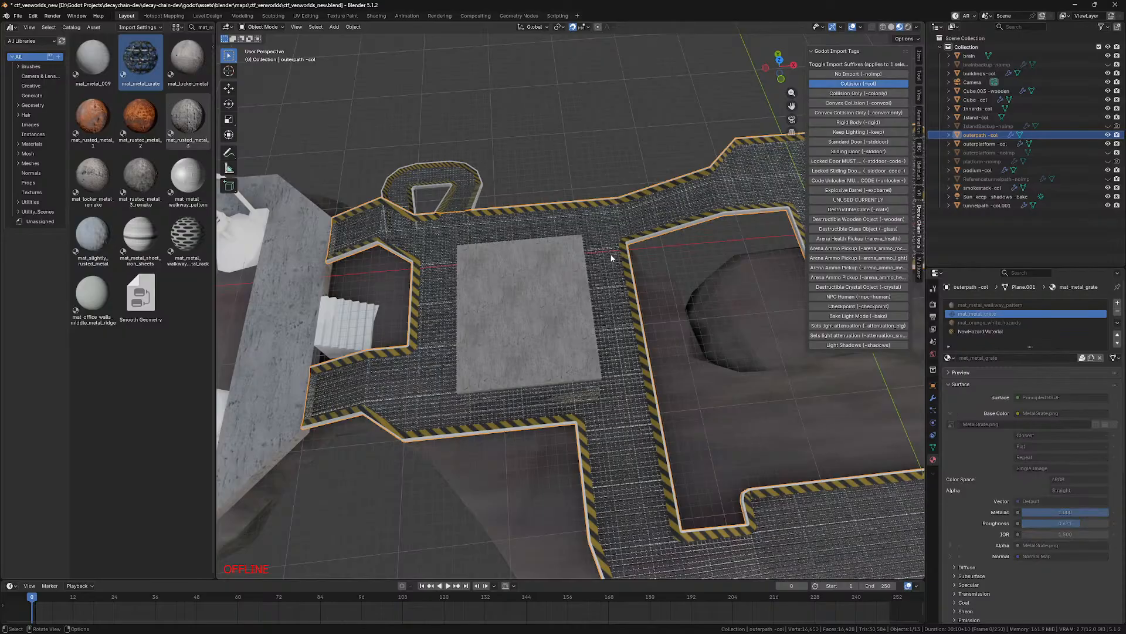
Step: Save the ctf_venworlds_new map and return to Godot to reimport it
key(ctrl+s)
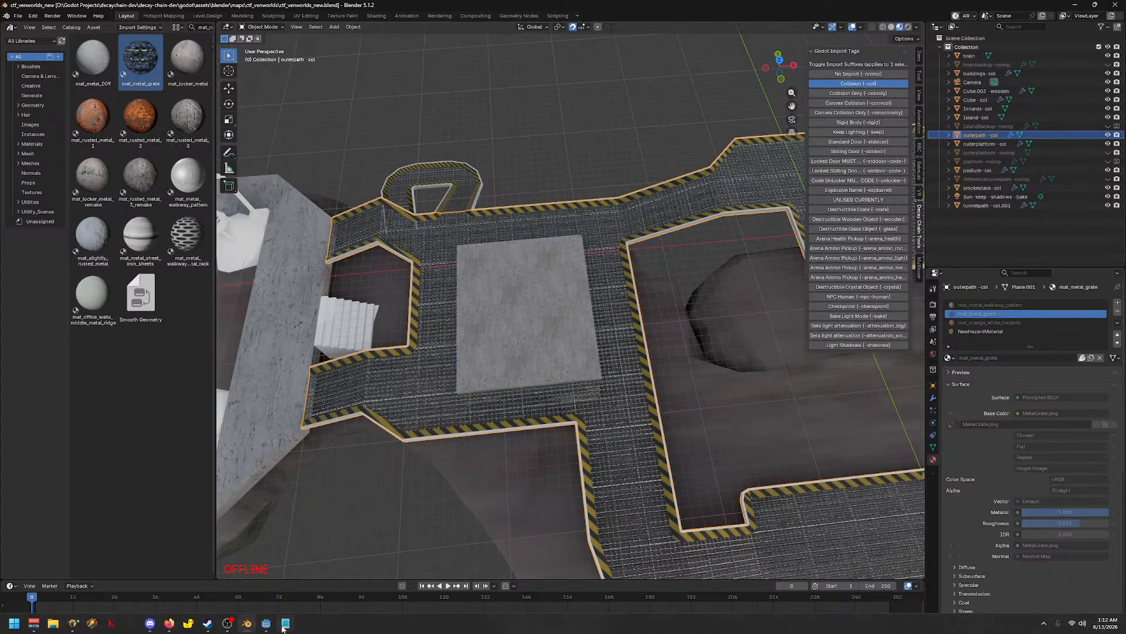
click(266, 625)
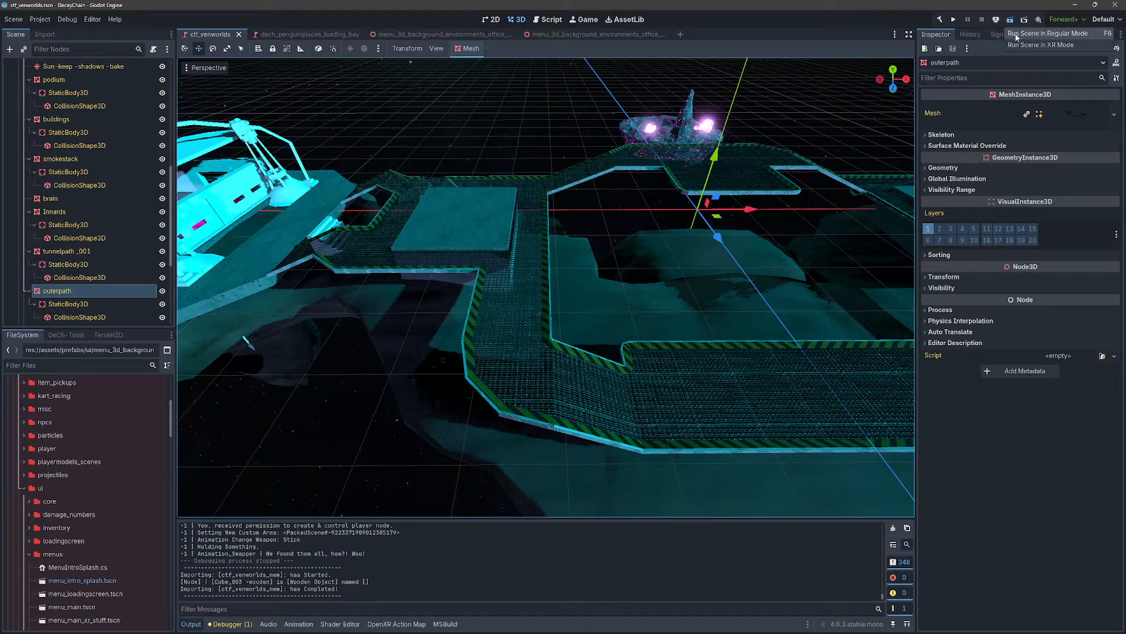
Step: Run the scene in regular mode and cross to the grate walkway, grabbing the floating stone block with the PHYS_MODE device
click(1032, 33)
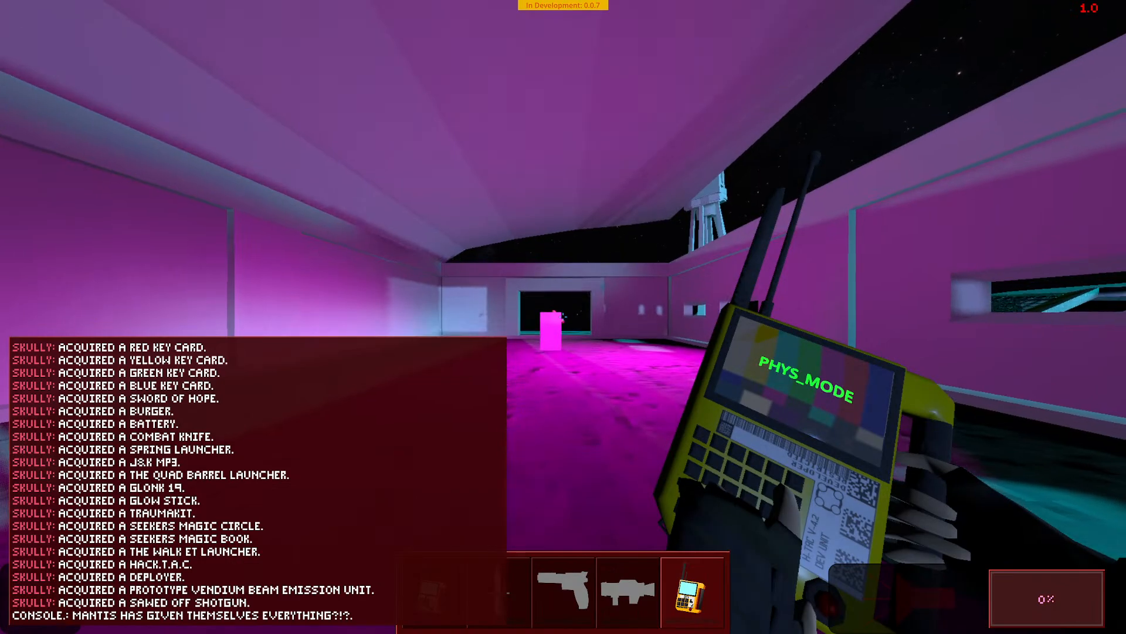
key(w)
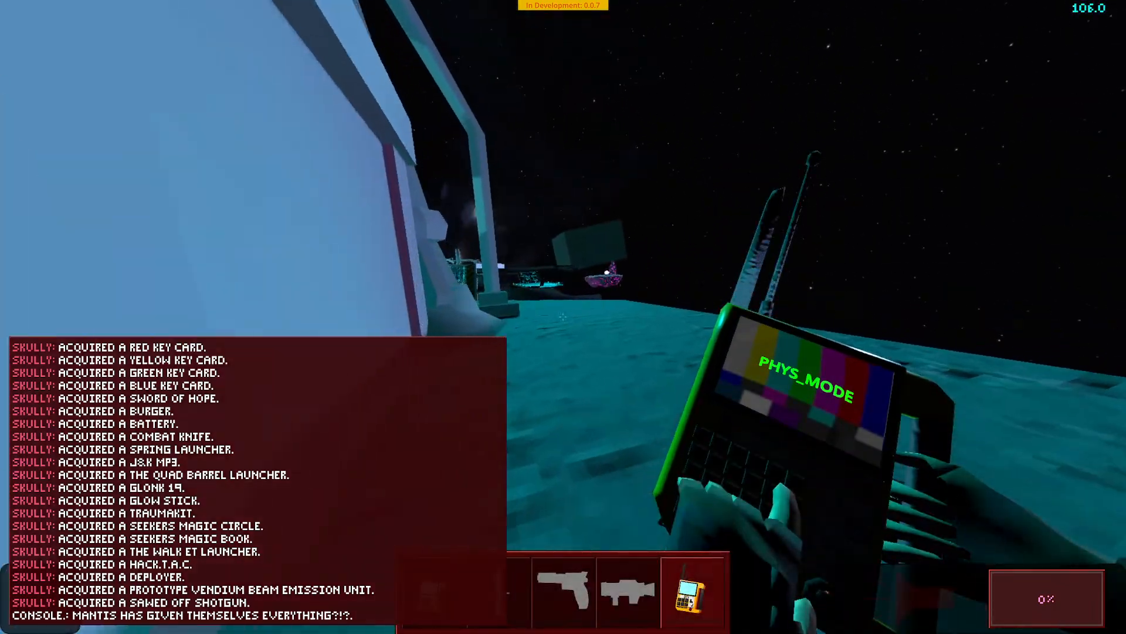
key(w)
click(563, 317)
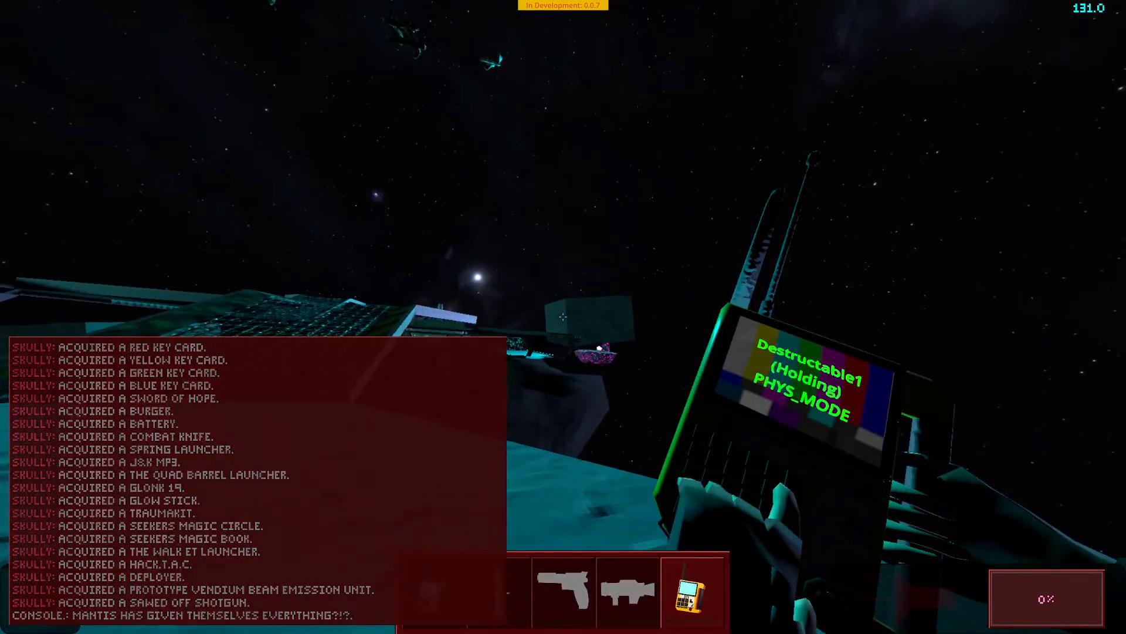
key(w)
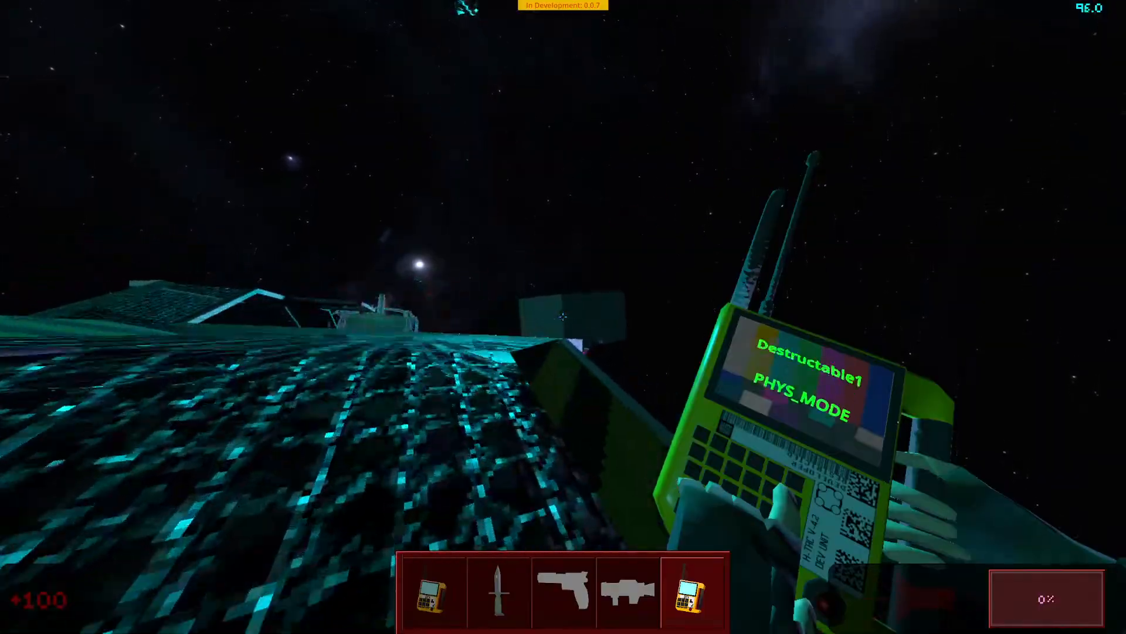
key(w)
click(563, 316)
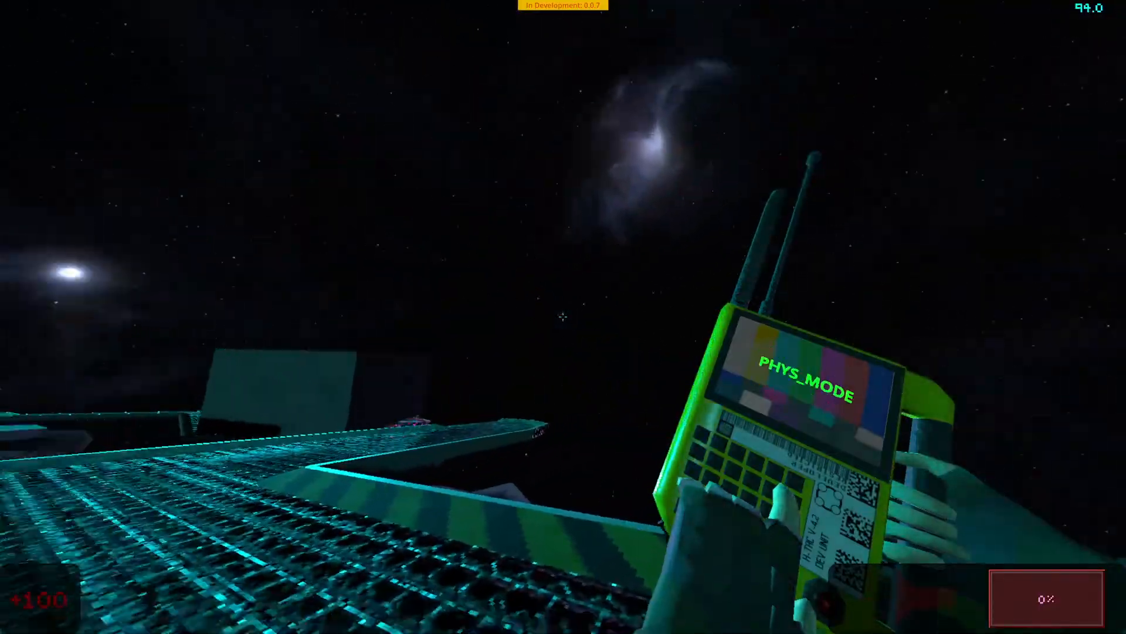
Step: Grab and release the stone block while walking along the grate walkway to test its physics
click(564, 317)
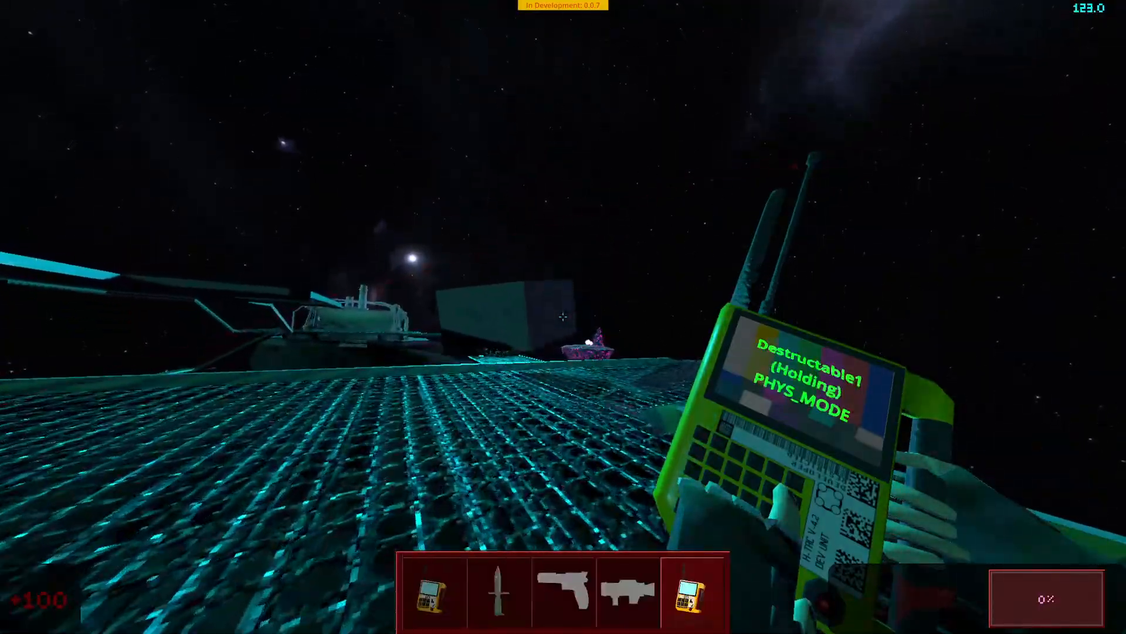
key(w)
click(563, 317)
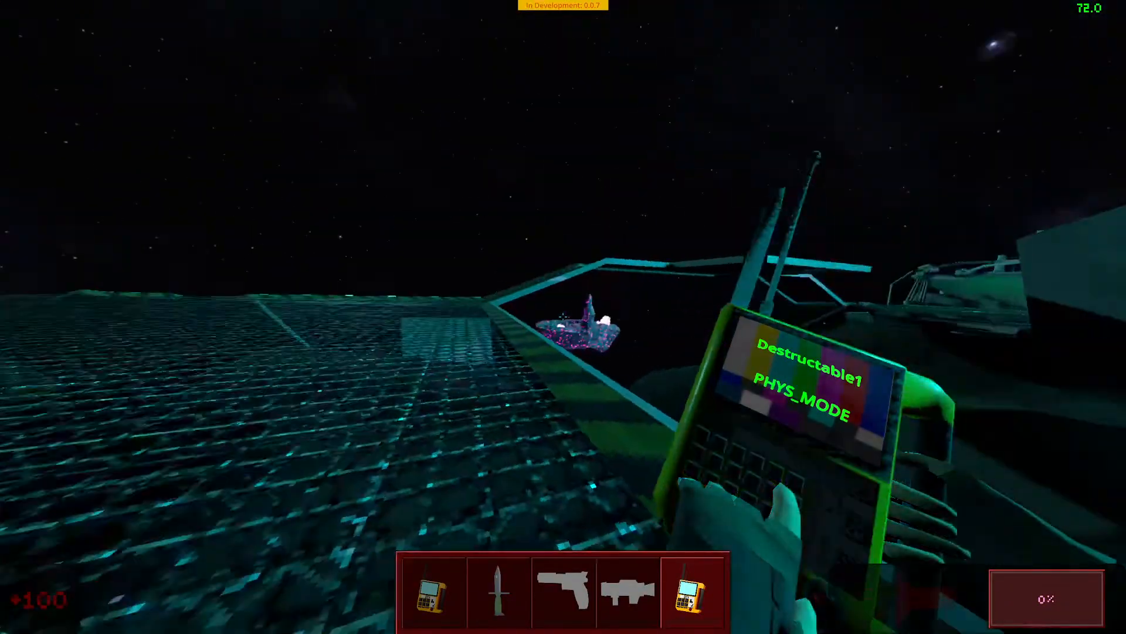
key(w)
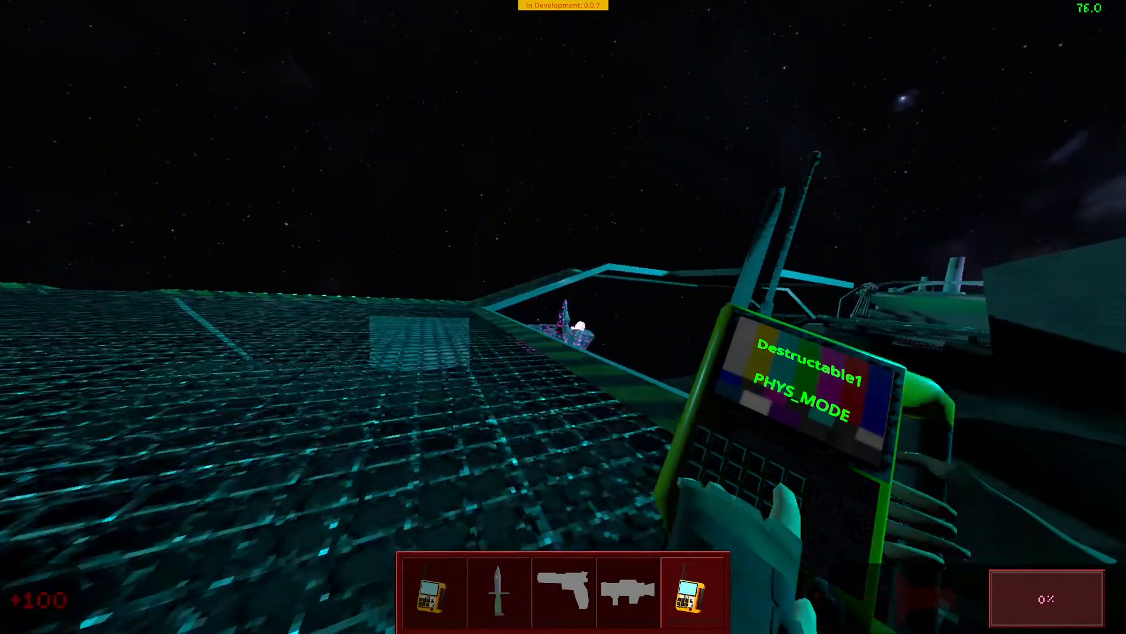
key(w)
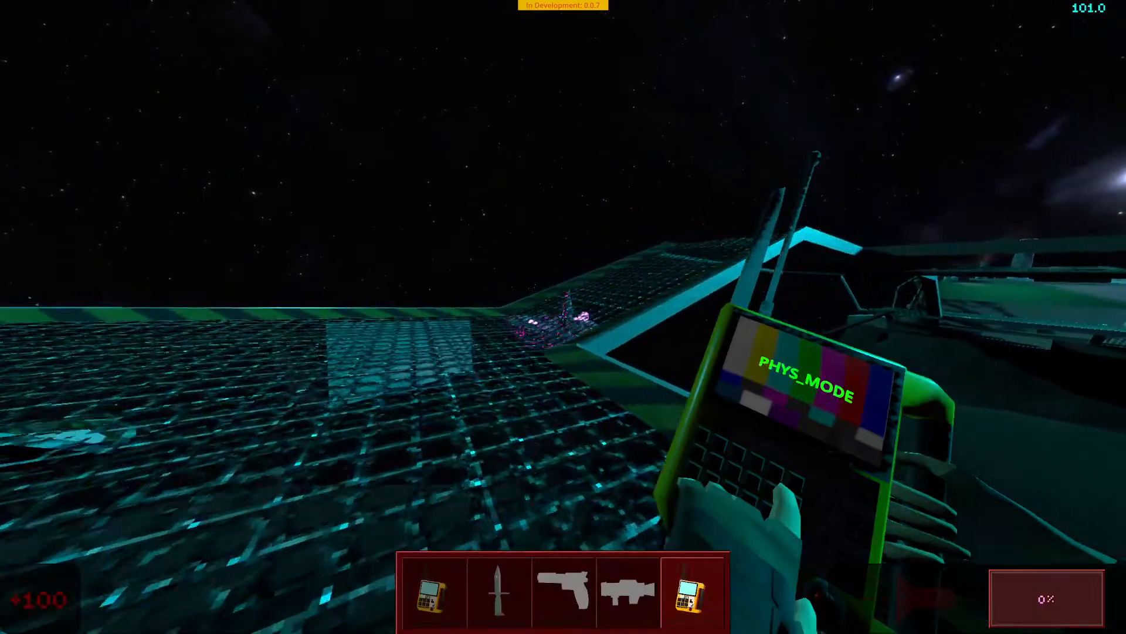
key(w)
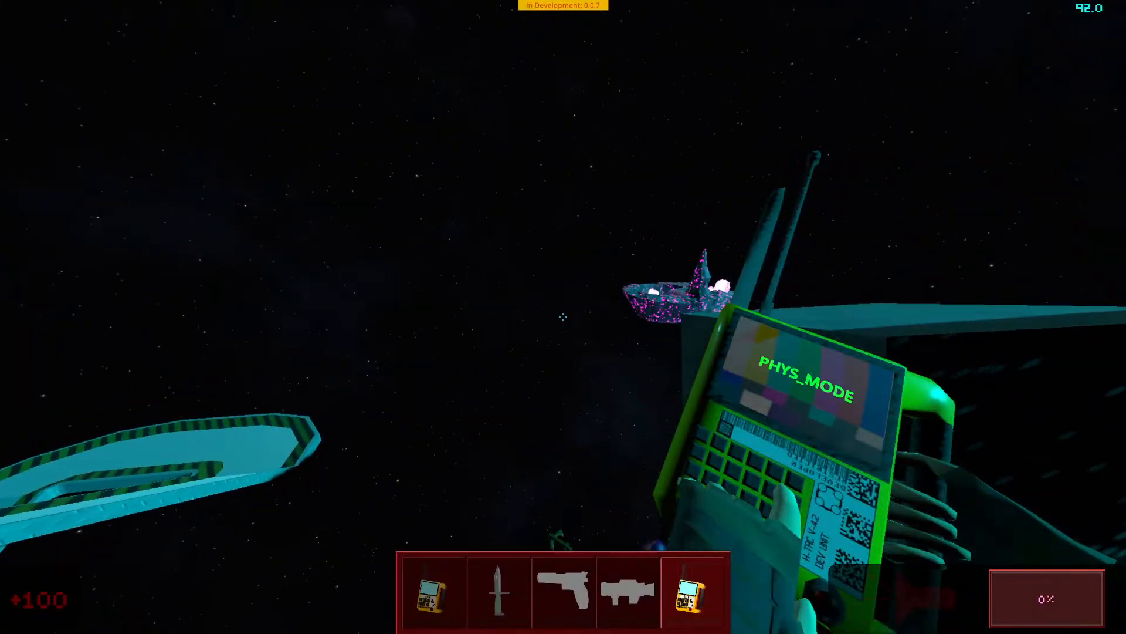
Step: Cycle through the pistol and launcher back to the PHYS_MODE device and grab the stone block beside the walkway
click(563, 317)
key(3)
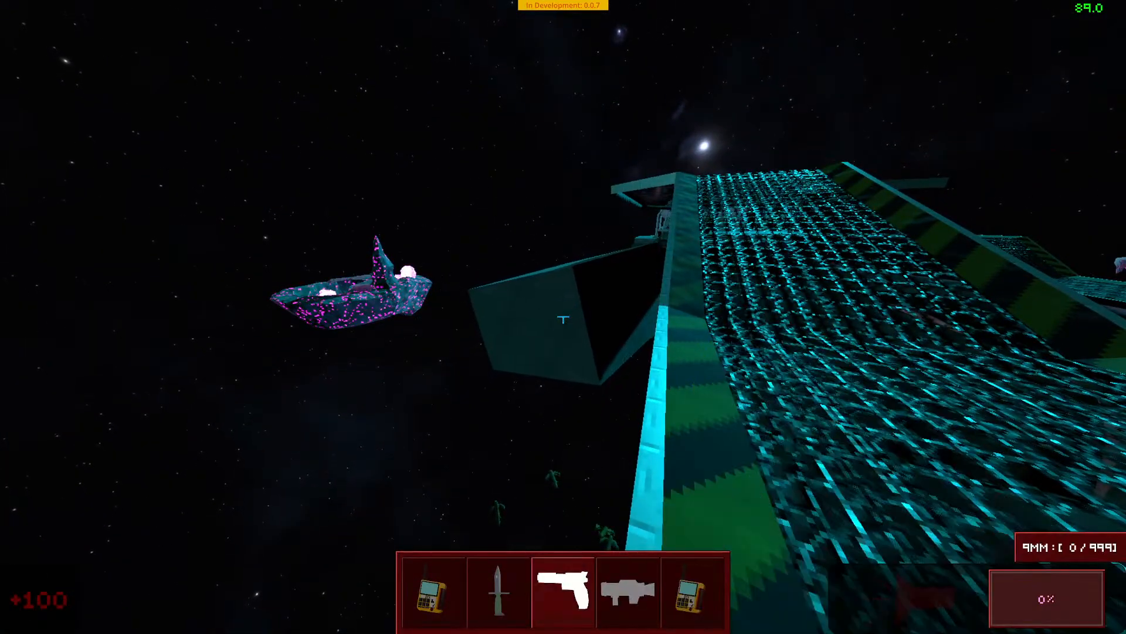
key(4)
key(5)
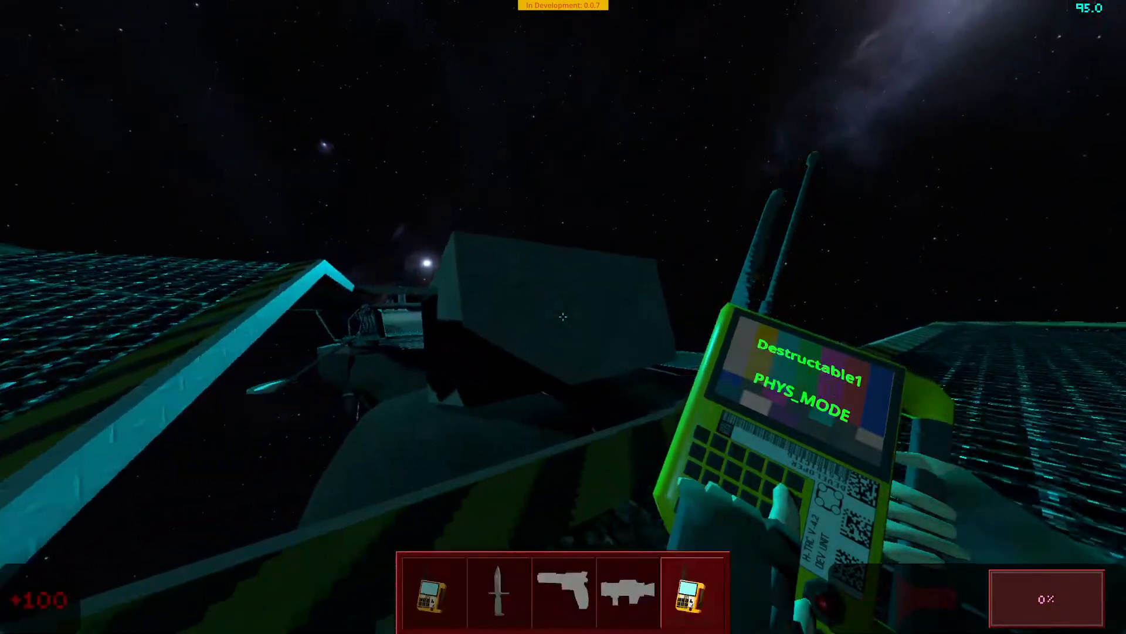
click(563, 317)
click(563, 317)
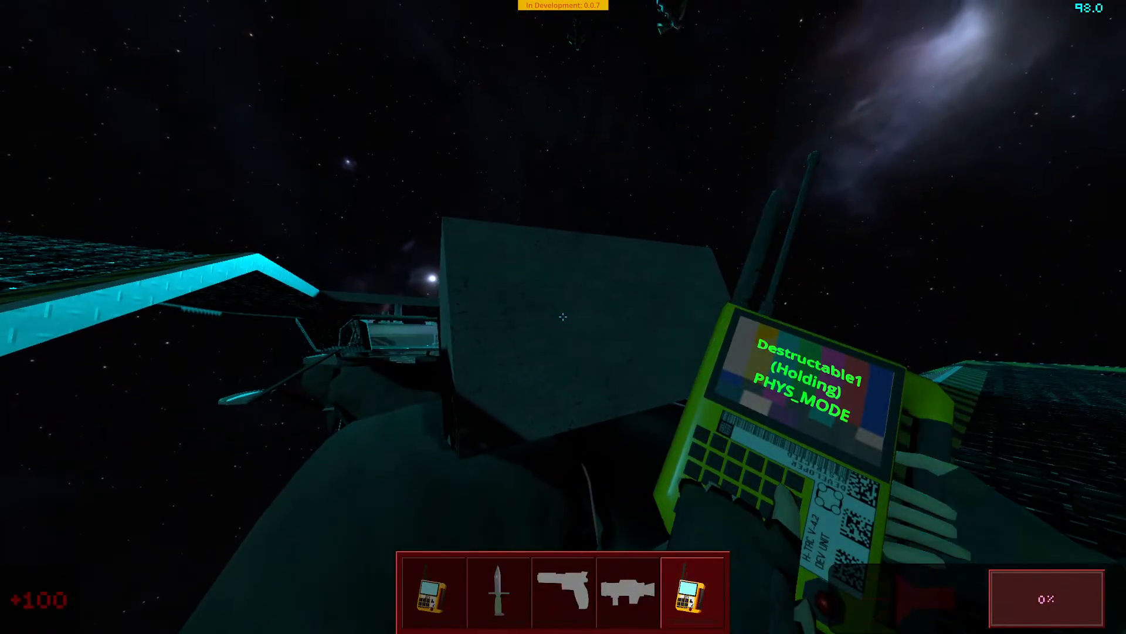
click(564, 317)
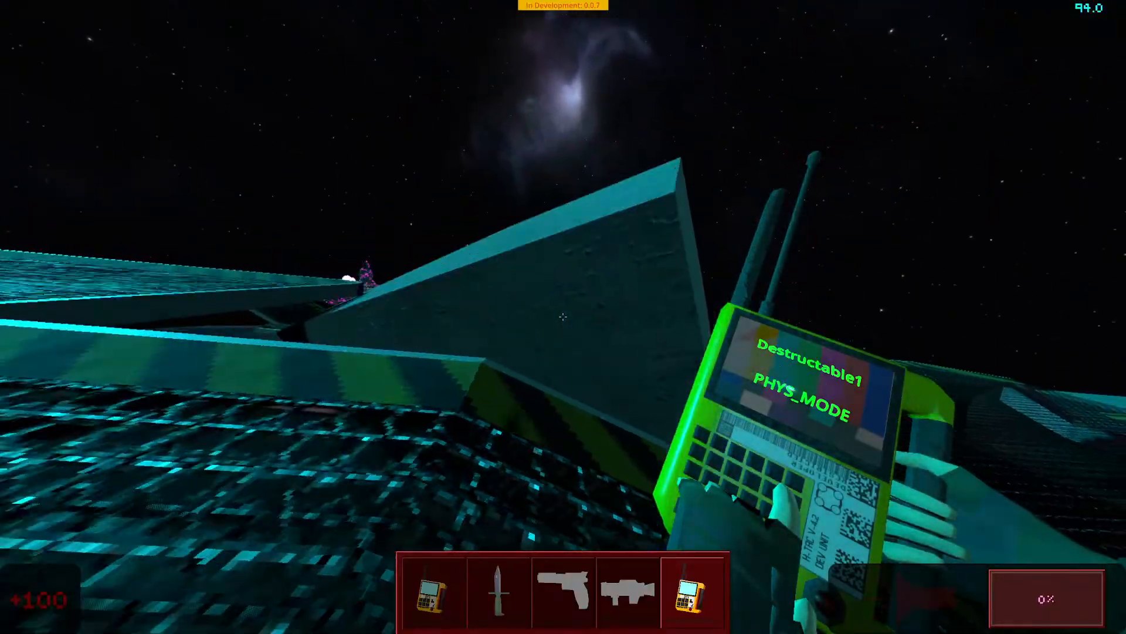
Step: Grab and reposition the stone block repeatedly at the walkway's inner corner with the PHYS_MODE device
click(563, 317)
click(563, 317)
click(564, 317)
click(563, 316)
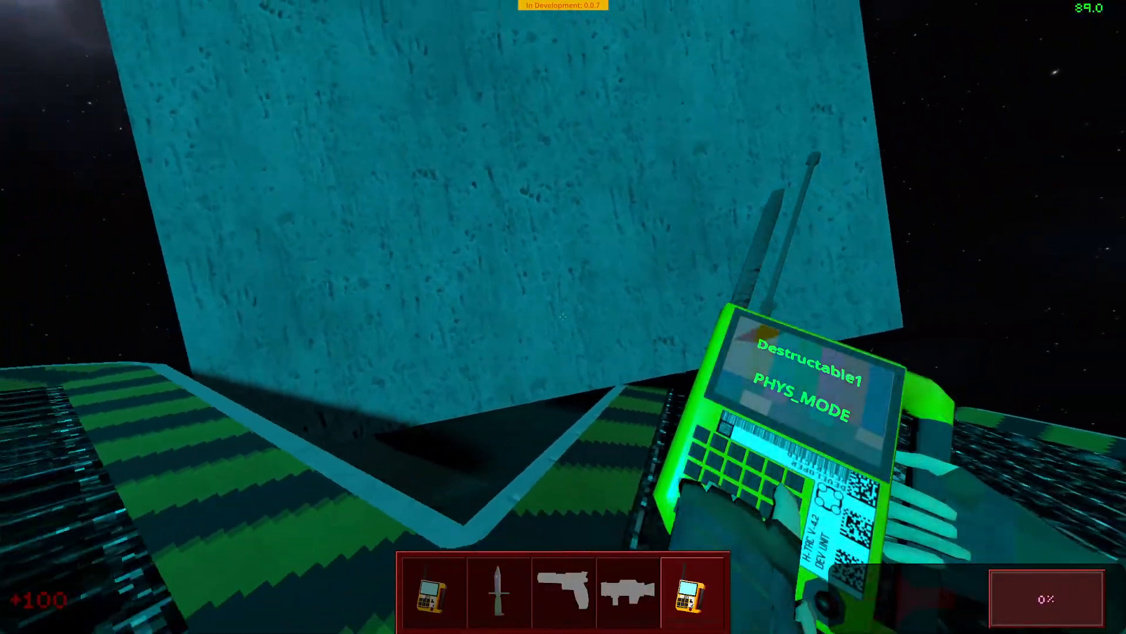
click(563, 316)
click(563, 317)
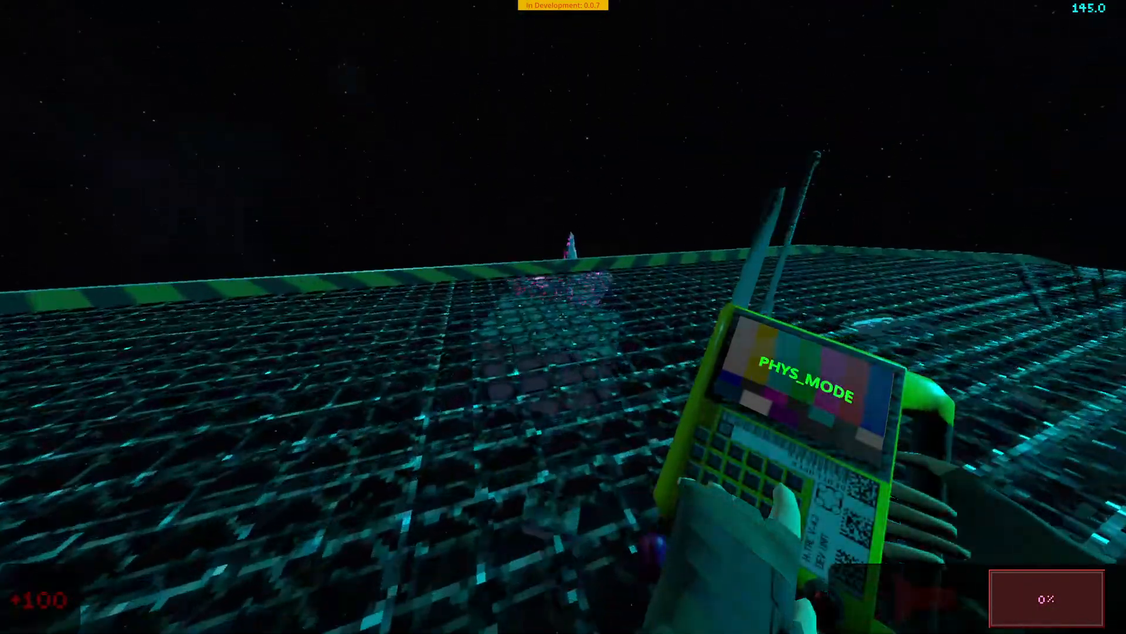
Step: Walk along the striped edge of the grate walkway to check its surface, and stop the running game
key(w)
click(563, 317)
scroll(563, 317, down, 2)
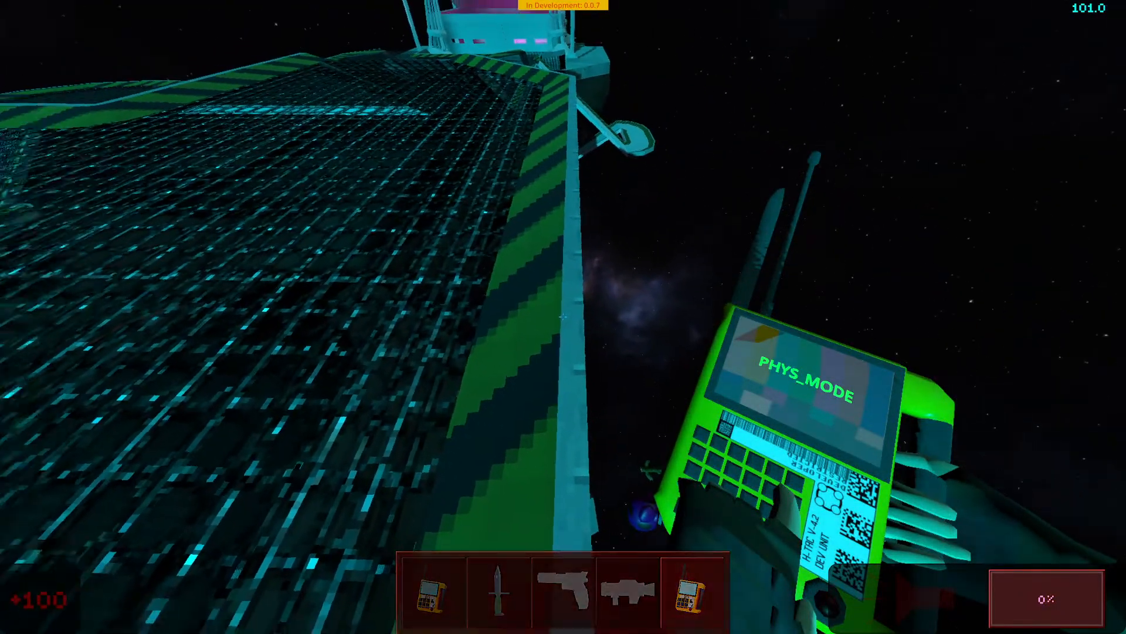
key(Escape)
key(F11)
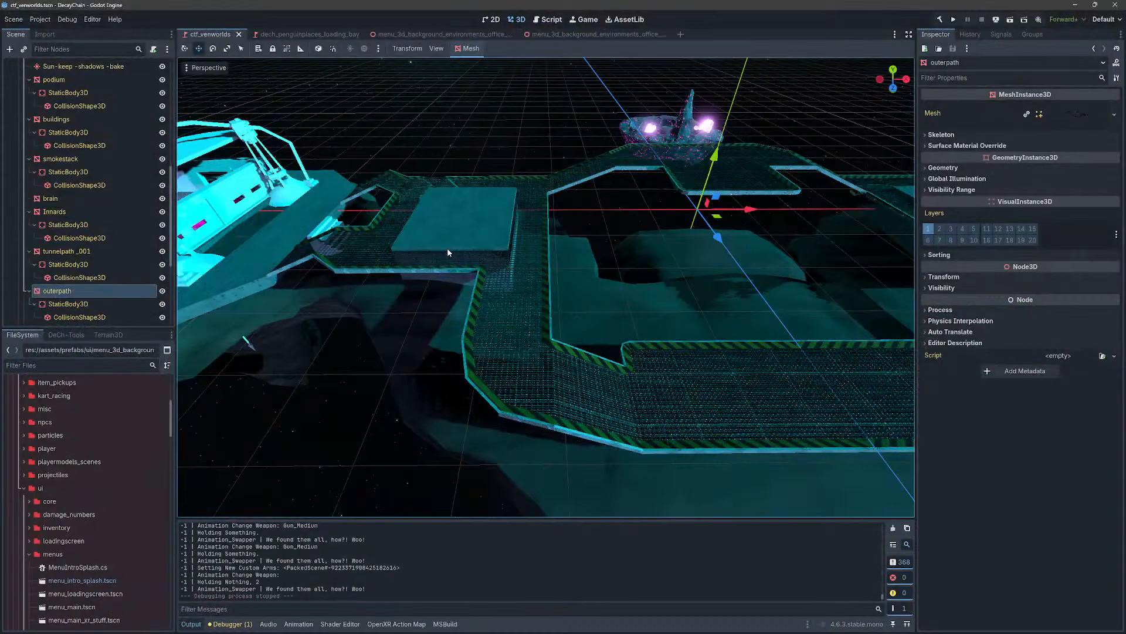
Step: Switch to Blender, append -col to the stone block's name to make Cube.003 -wooden -col, and return to Godot
click(246, 630)
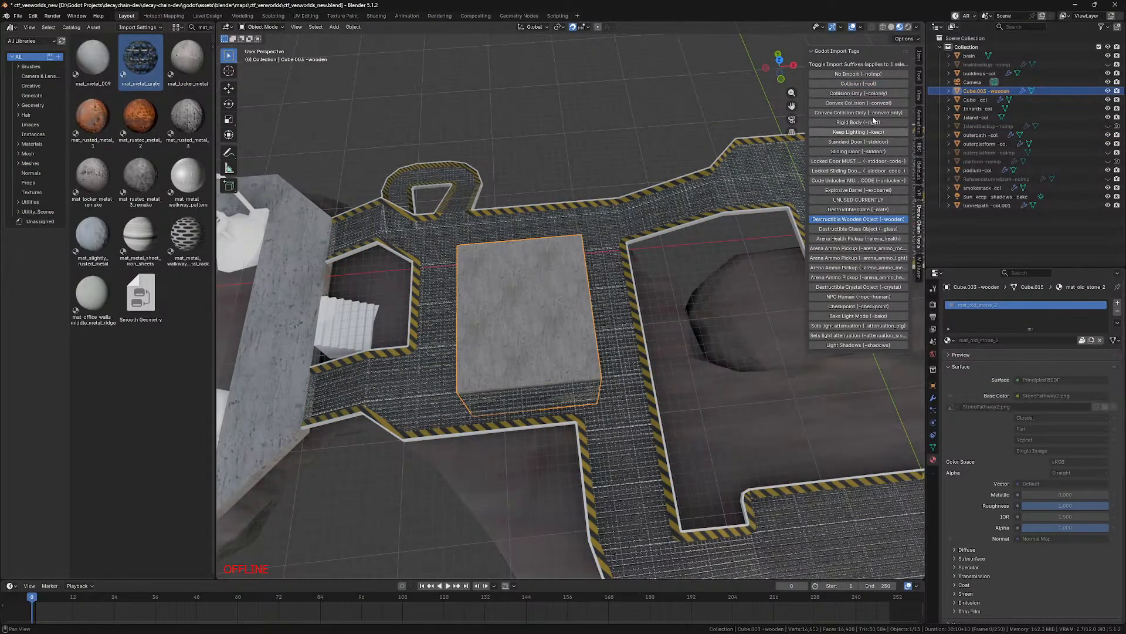
key(F2)
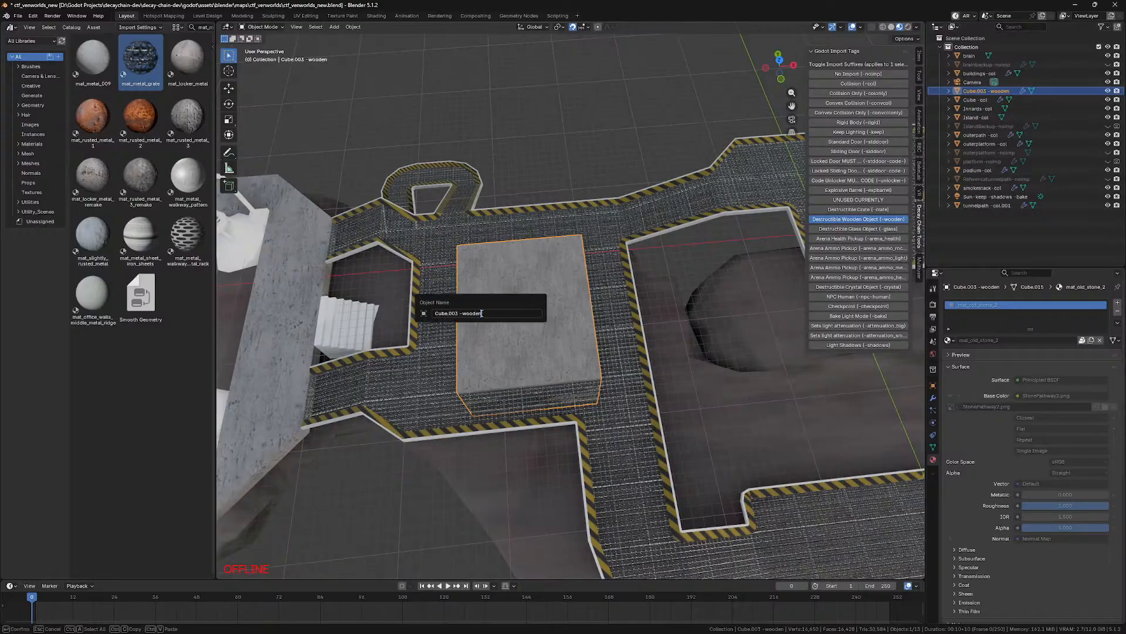
text(-col)
key(Return)
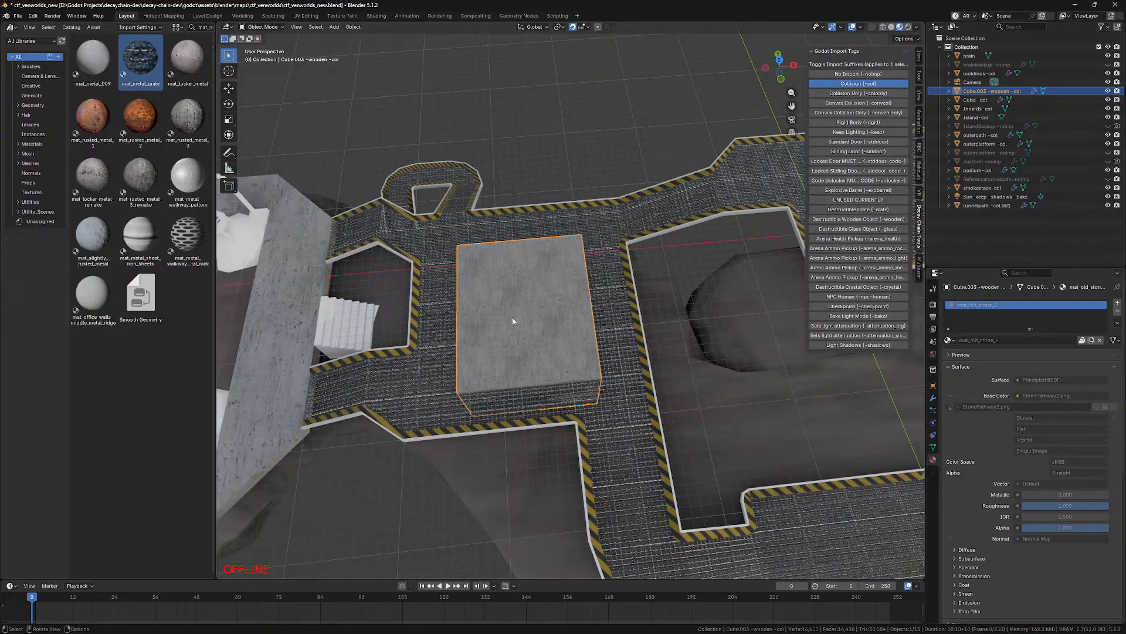
mouse_move(305, 624)
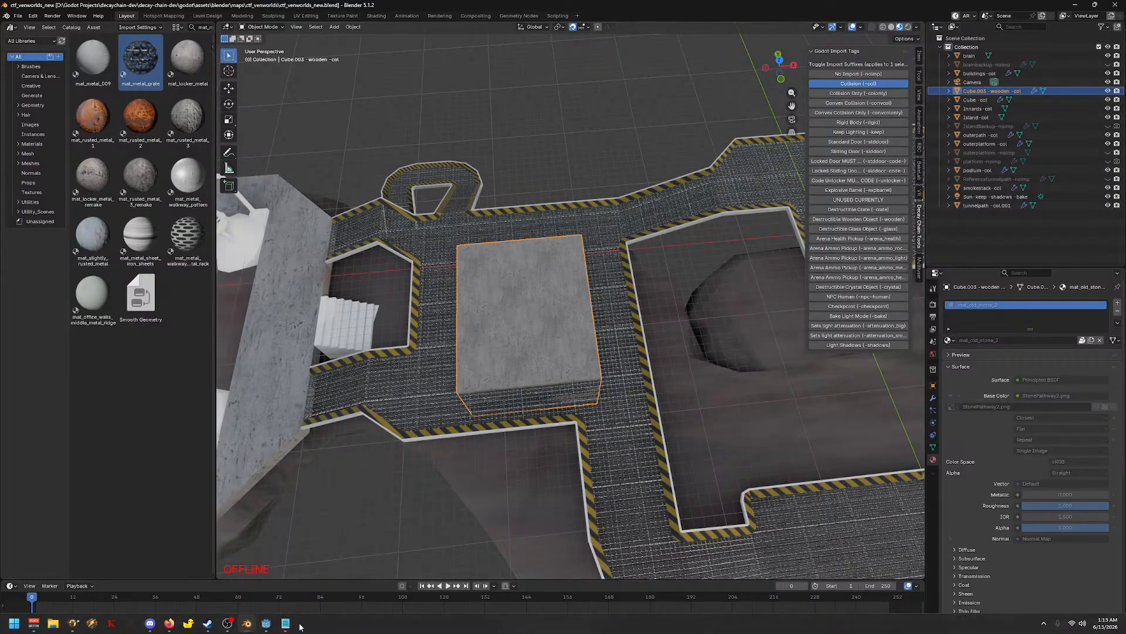
click(266, 623)
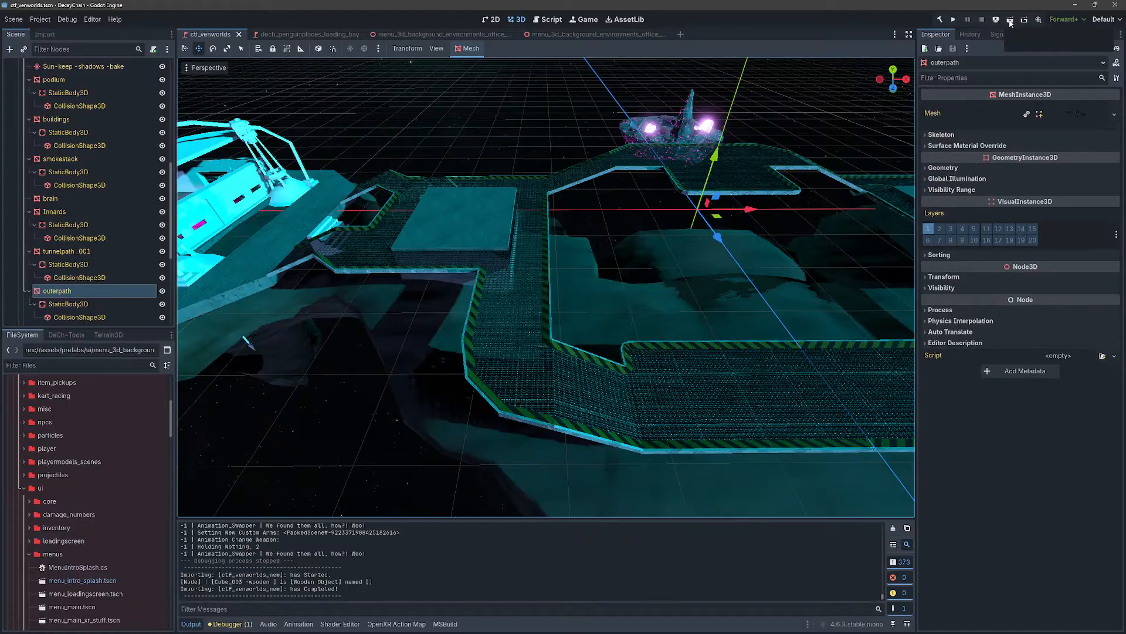
Step: Run the scene full screen, shoot the stone block with the pistol to test its destruction, and stop the game
click(1033, 34)
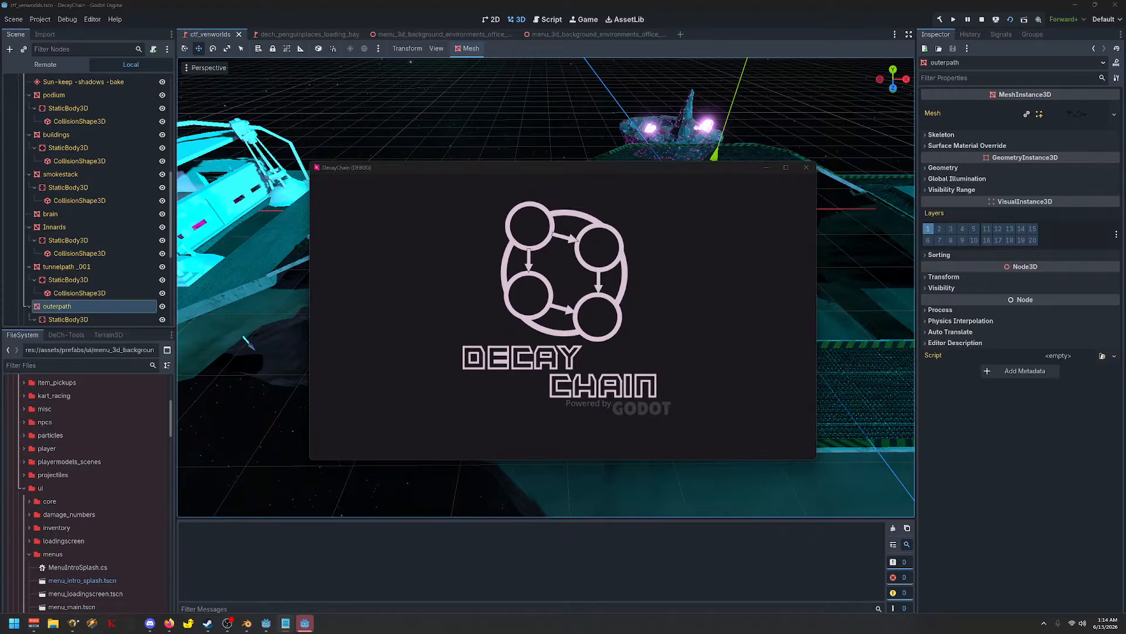
click(564, 316)
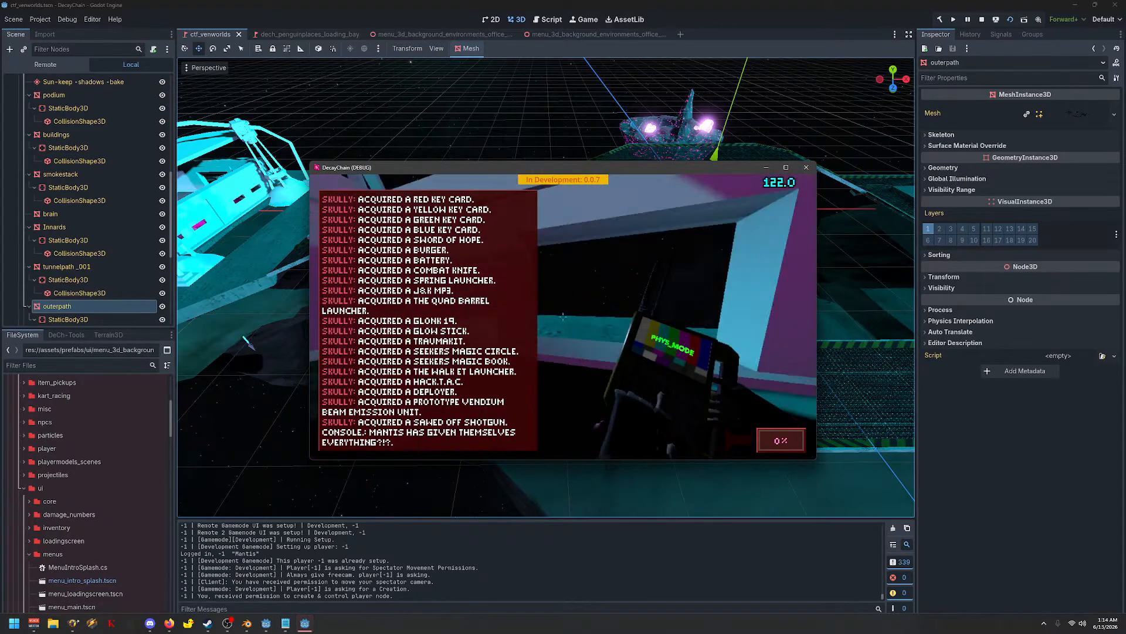
key(F11)
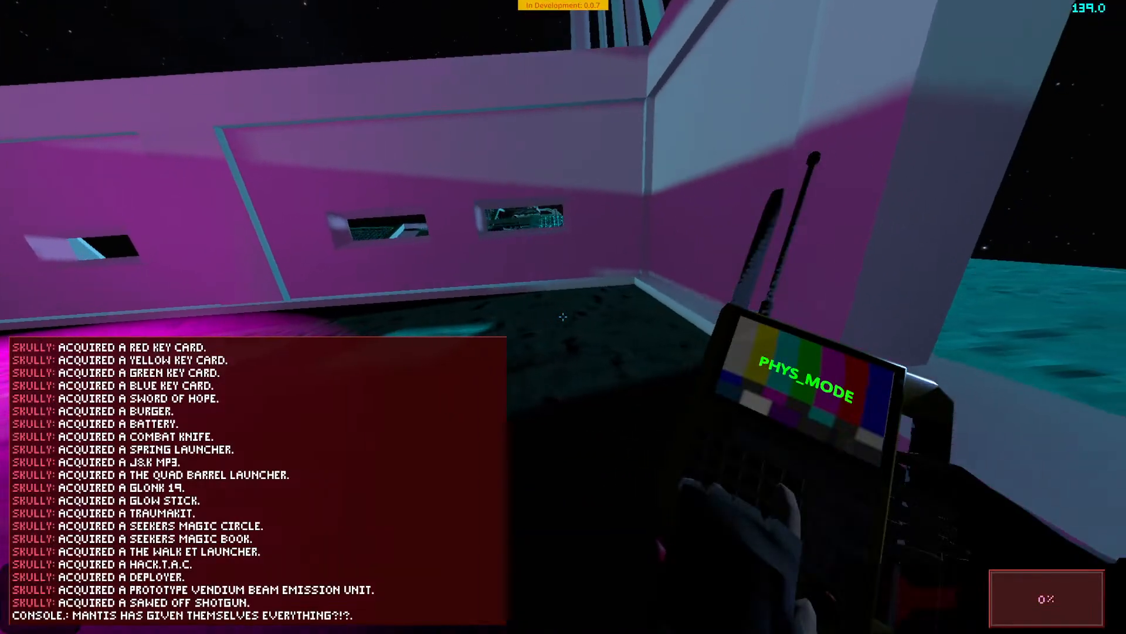
key(w)
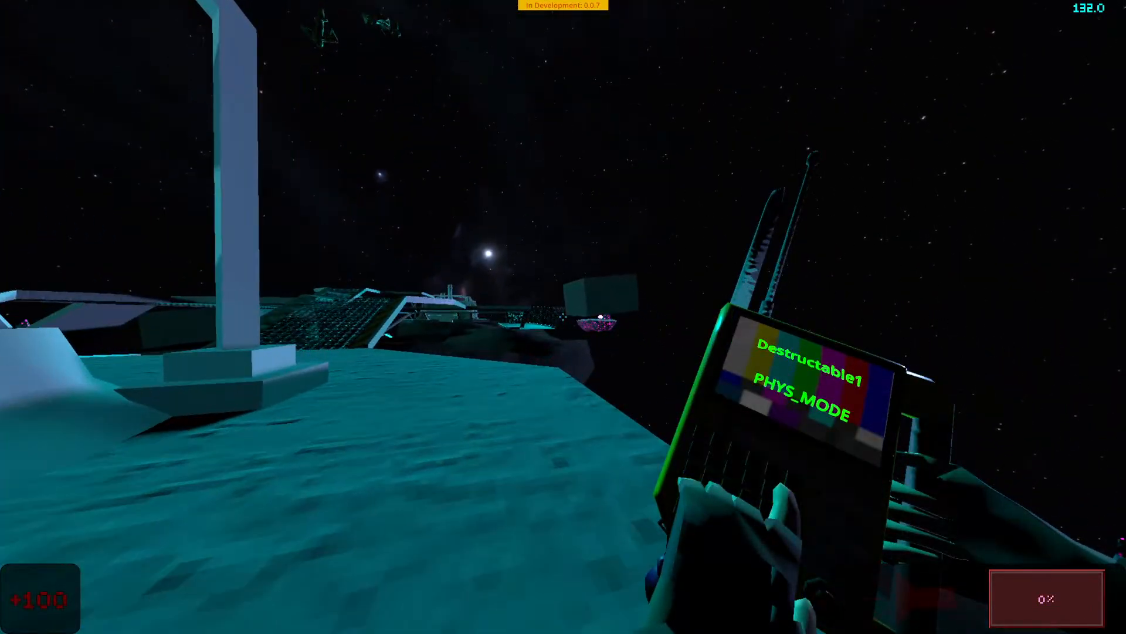
key(3)
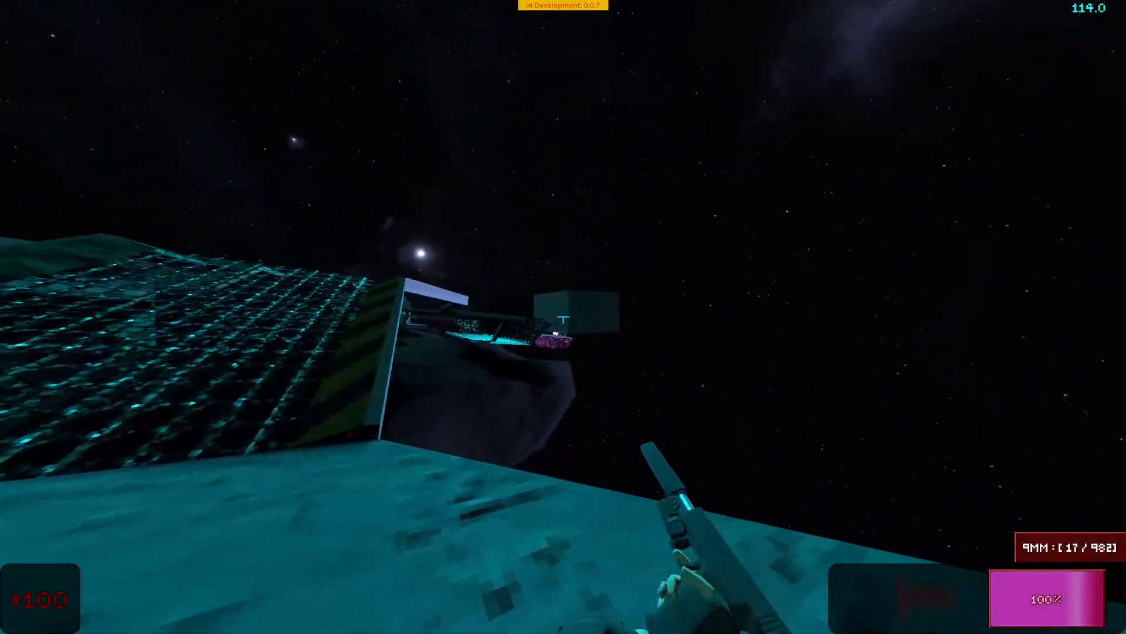
click(563, 316)
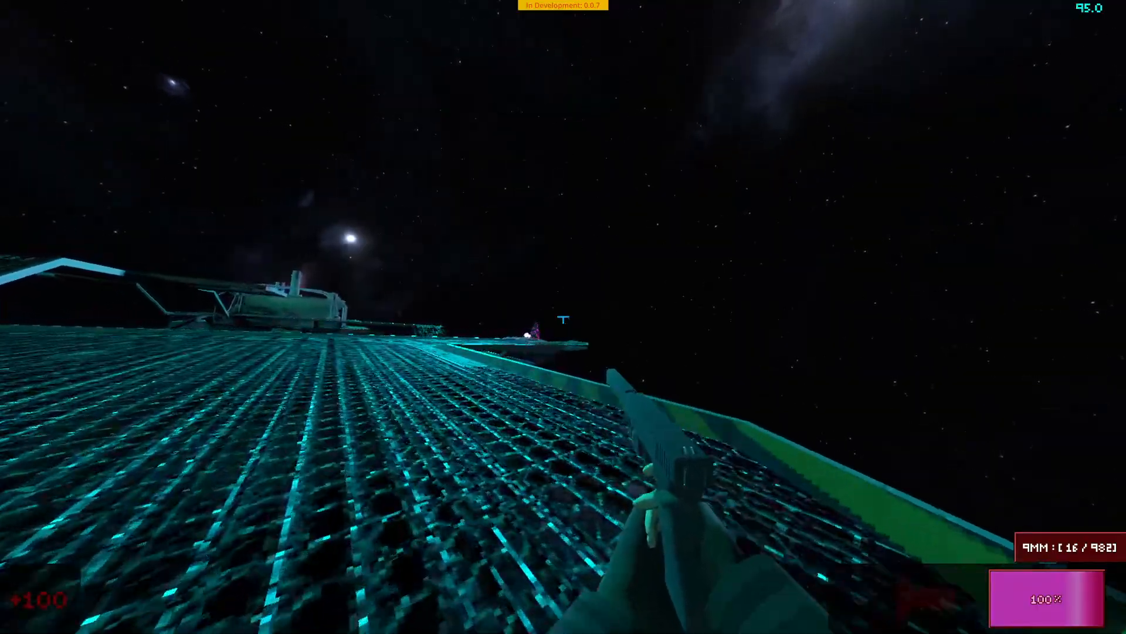
key(F11)
key(Escape)
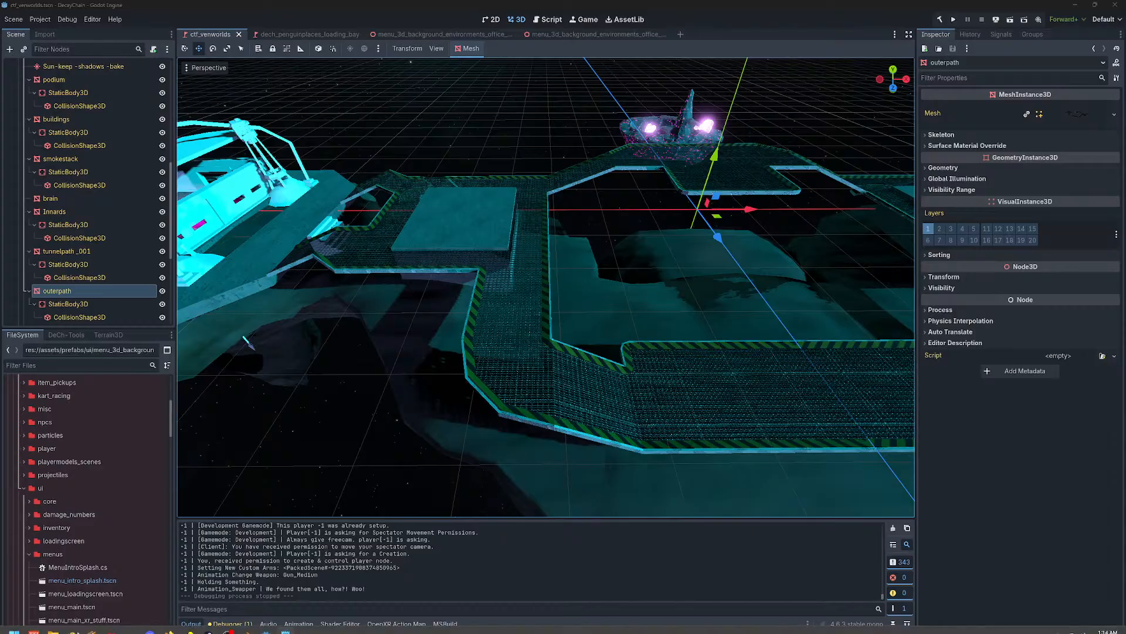
Step: Switch to Blender, apply the stone block's rotation, save the map, and return to Godot to reimport it
click(247, 623)
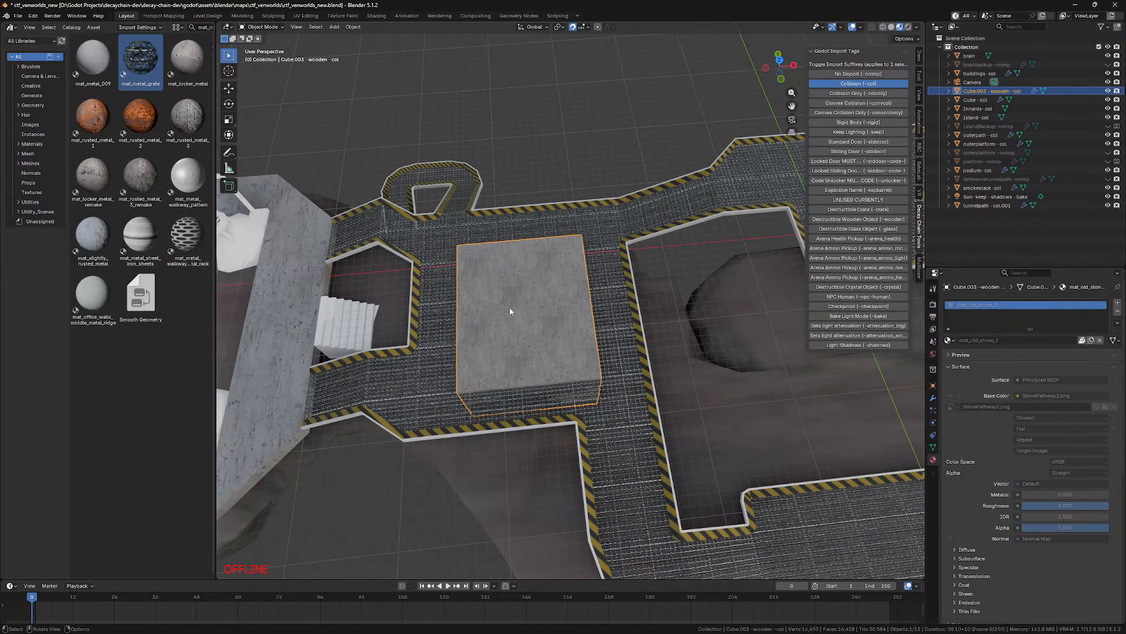
key(ctrl+a)
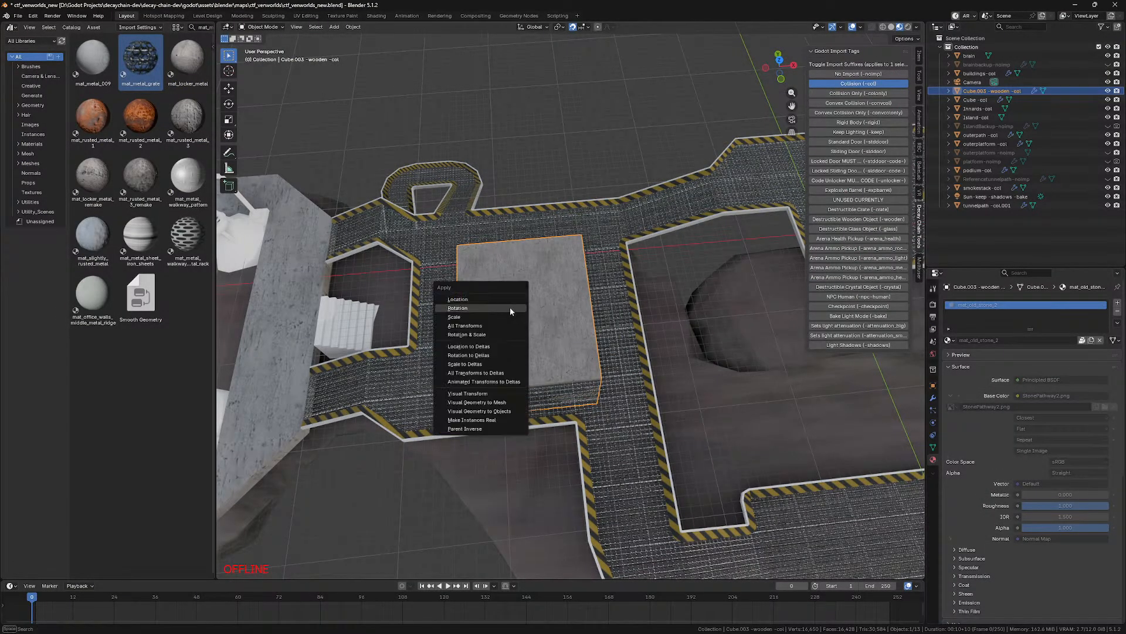
click(518, 317)
key(ctrl+a)
key(ctrl+s)
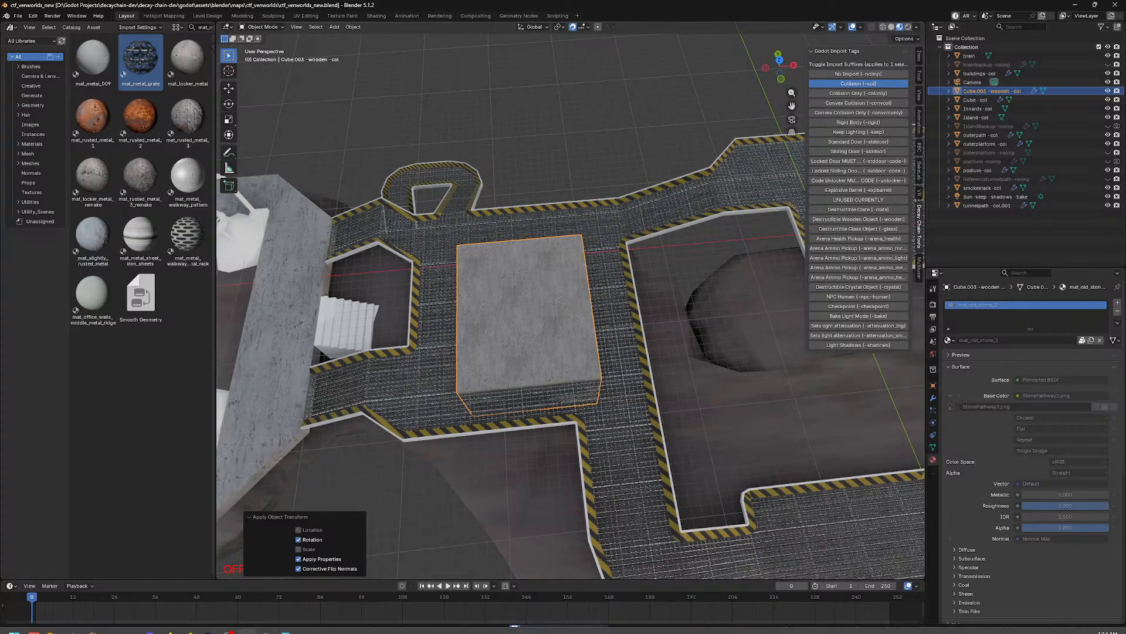
click(265, 624)
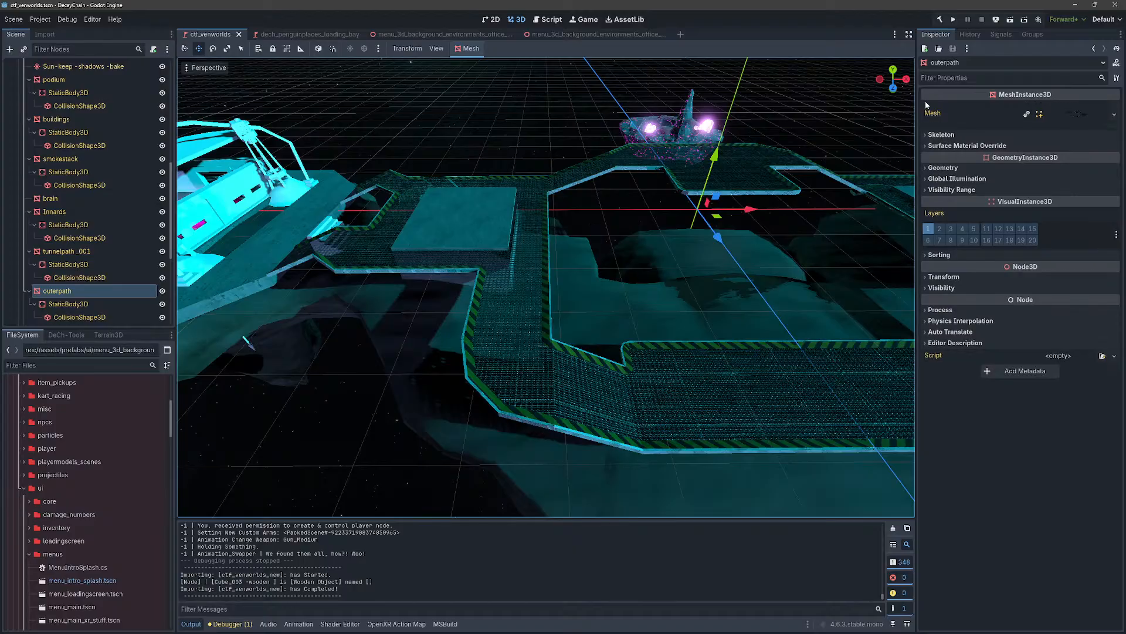
Step: Run the scene and walk from inside the base out to the stone block beside the grate walkway
click(1010, 20)
click(1015, 32)
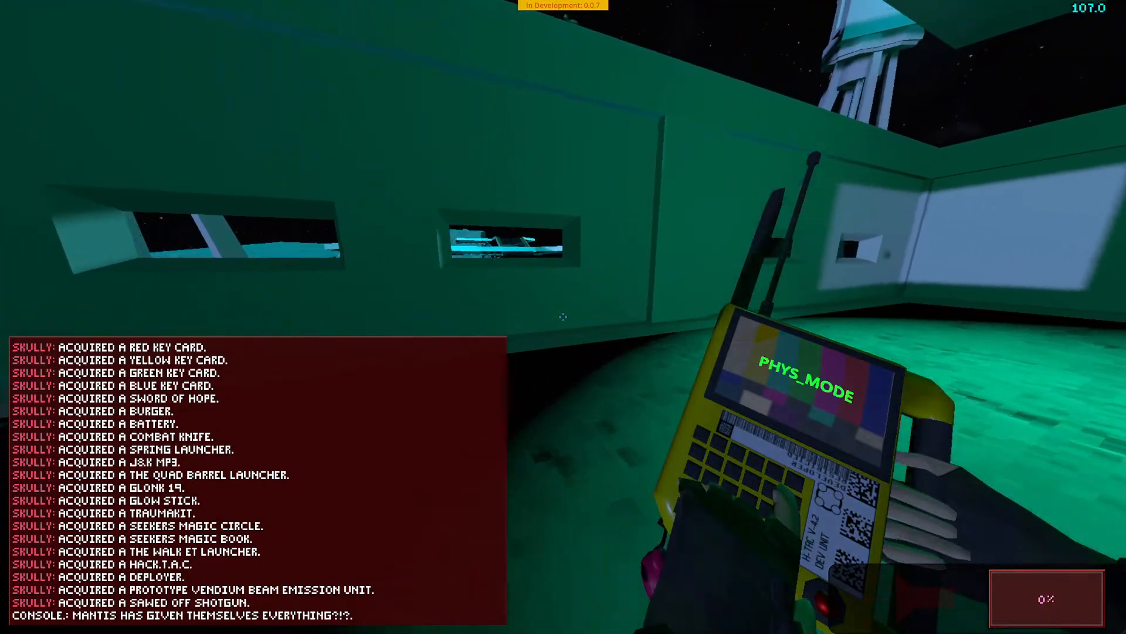
key(w)
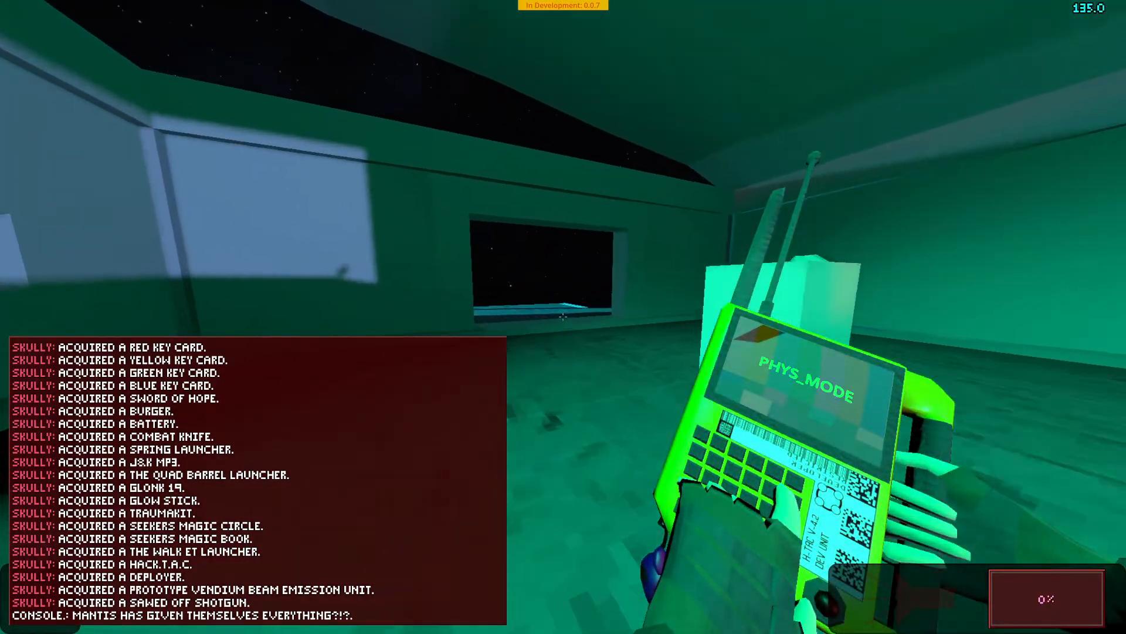
key(w)
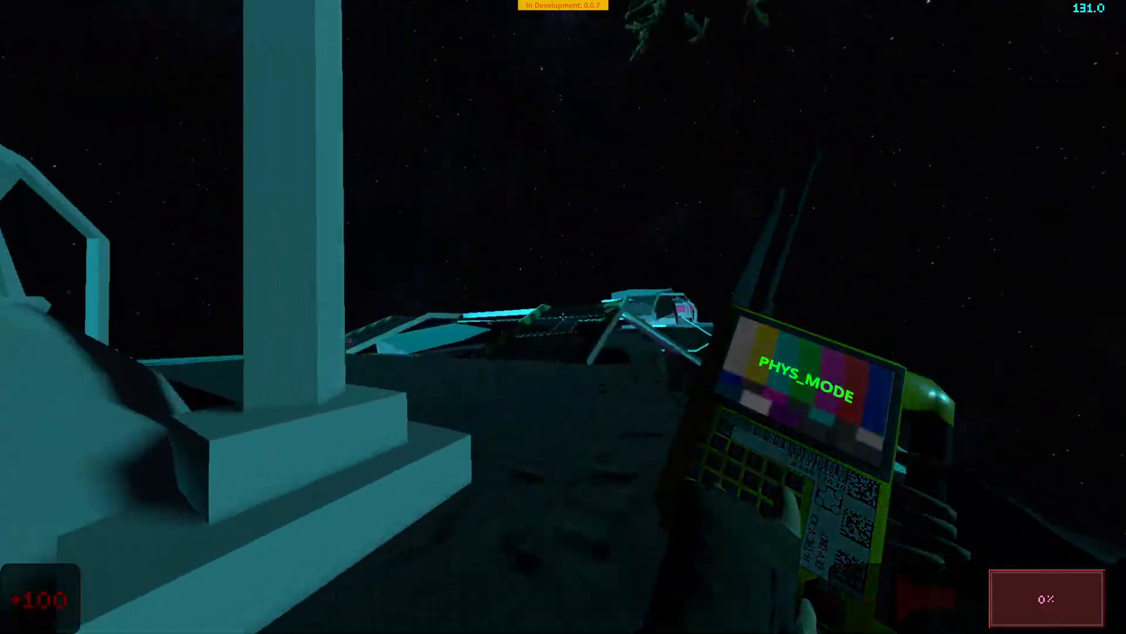
key(w)
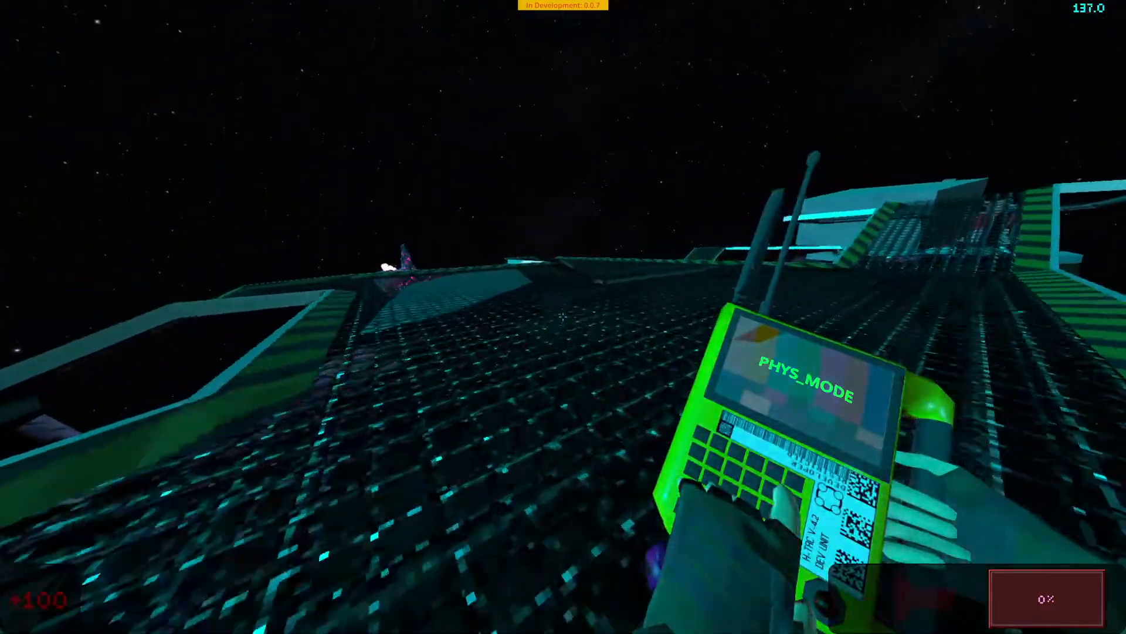
key(w)
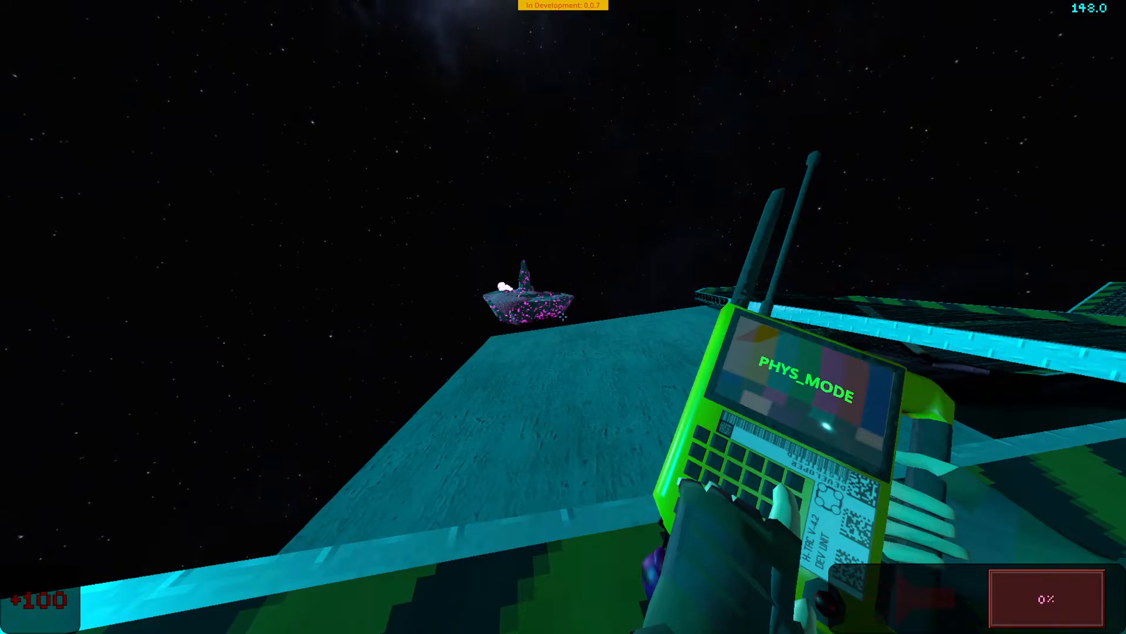
Step: Equip the pistol, reload it, and shoot the stone block to test its destruction
key(2)
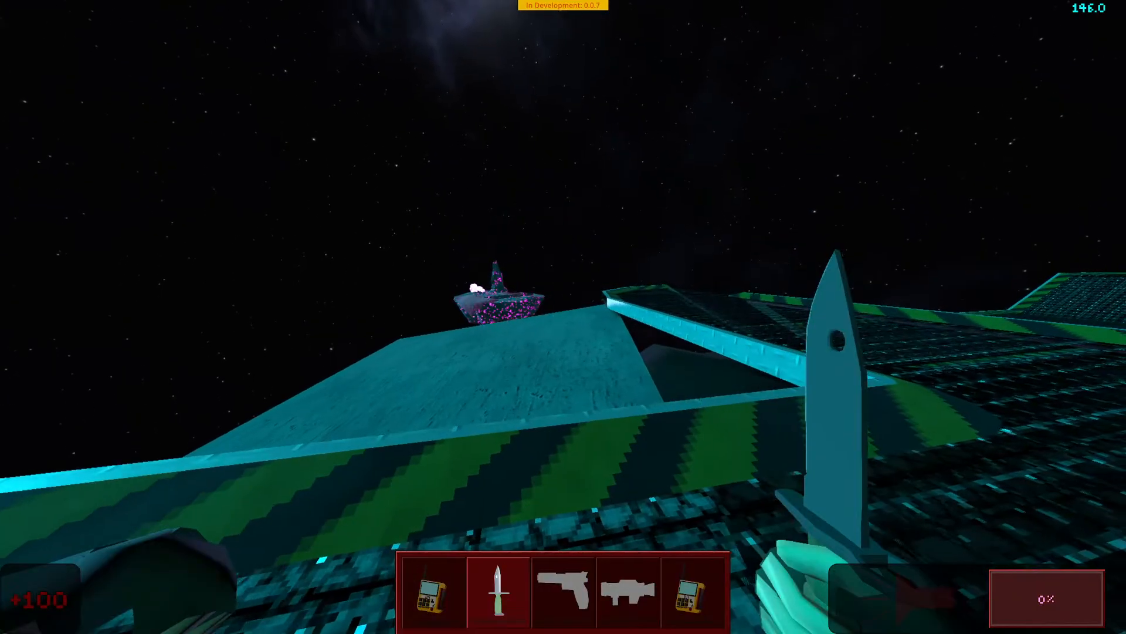
key(w)
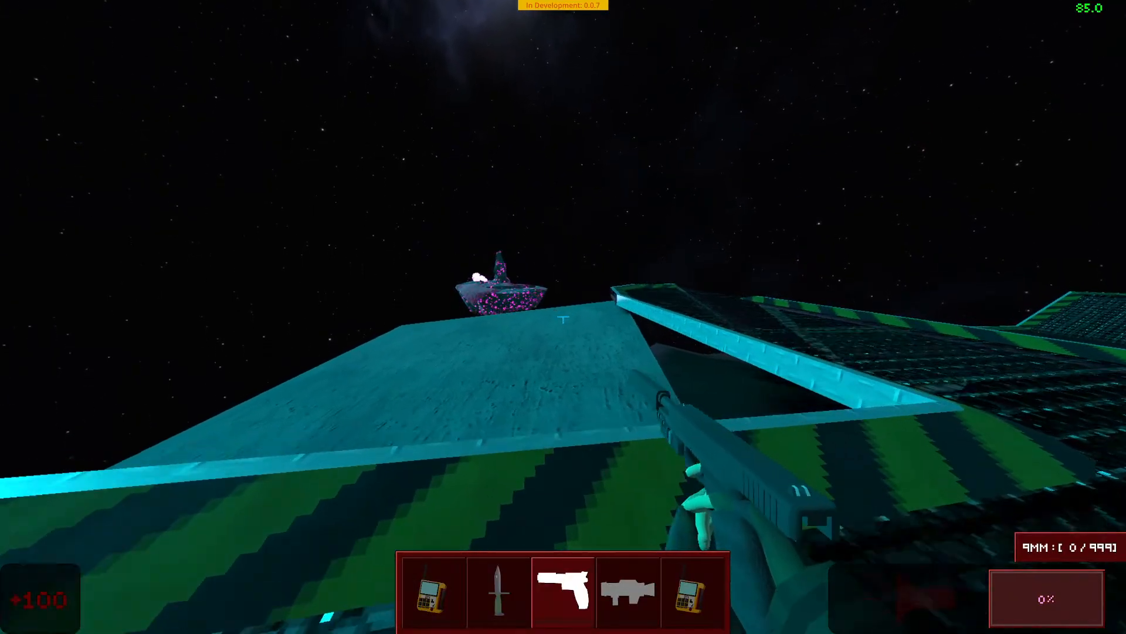
key(r)
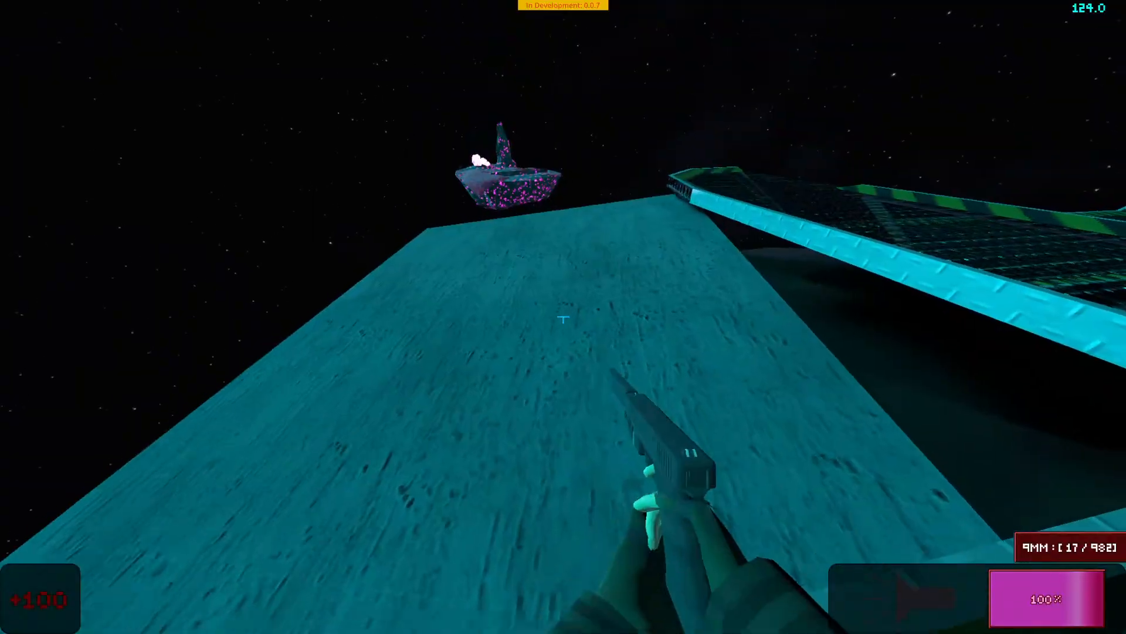
click(563, 319)
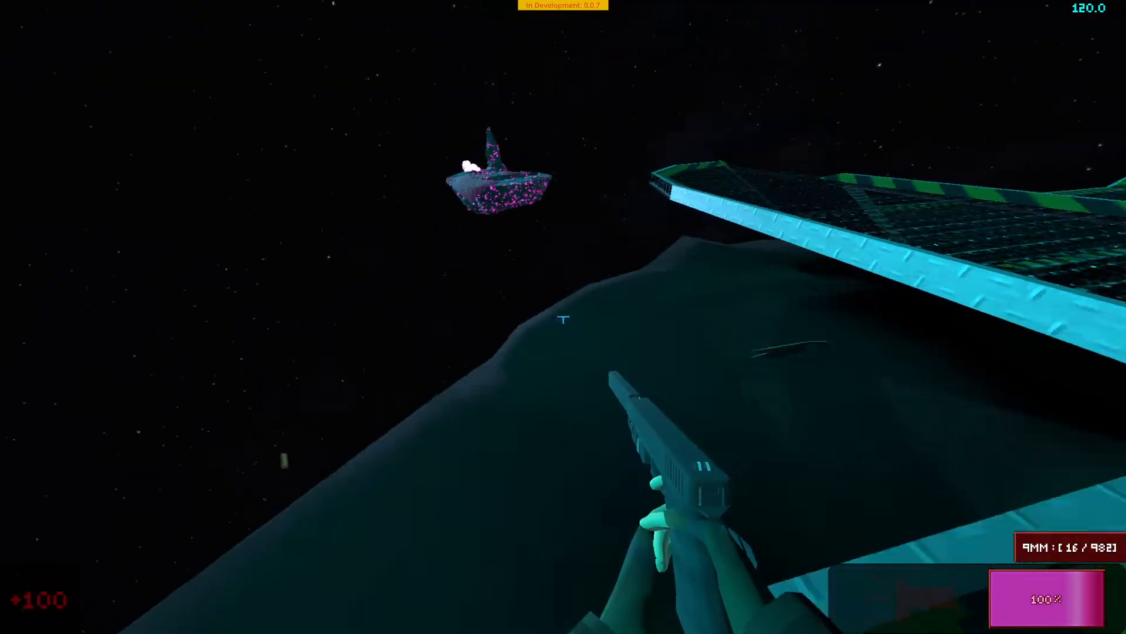
Step: Walk across the grate walkway to the striped edge of its central gap to inspect the layout
key(w)
key(w)
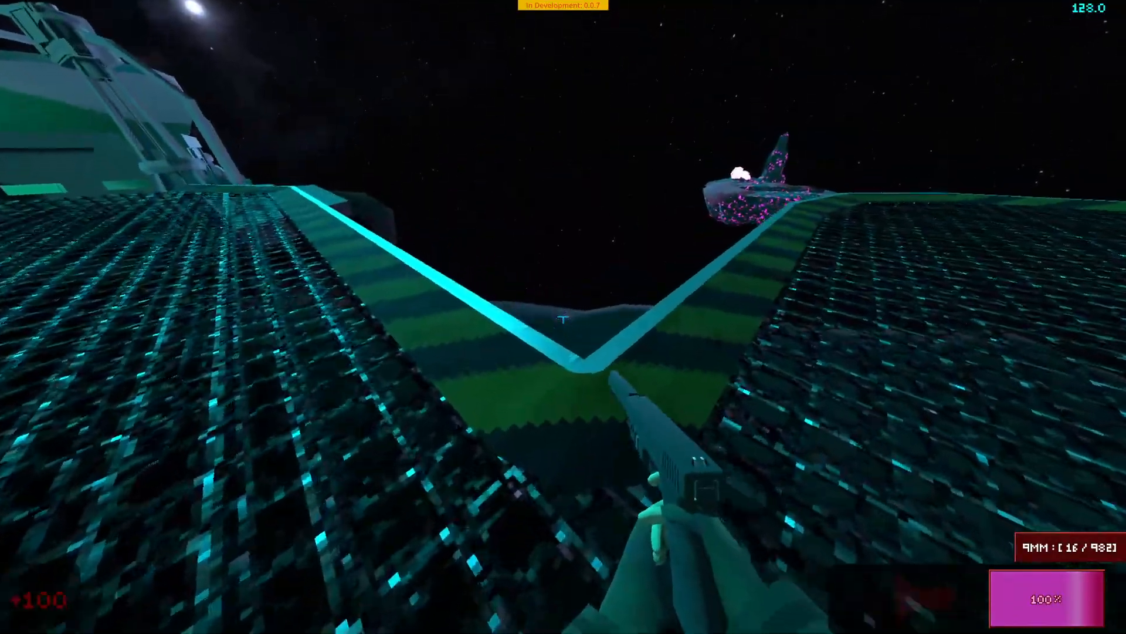
key(w)
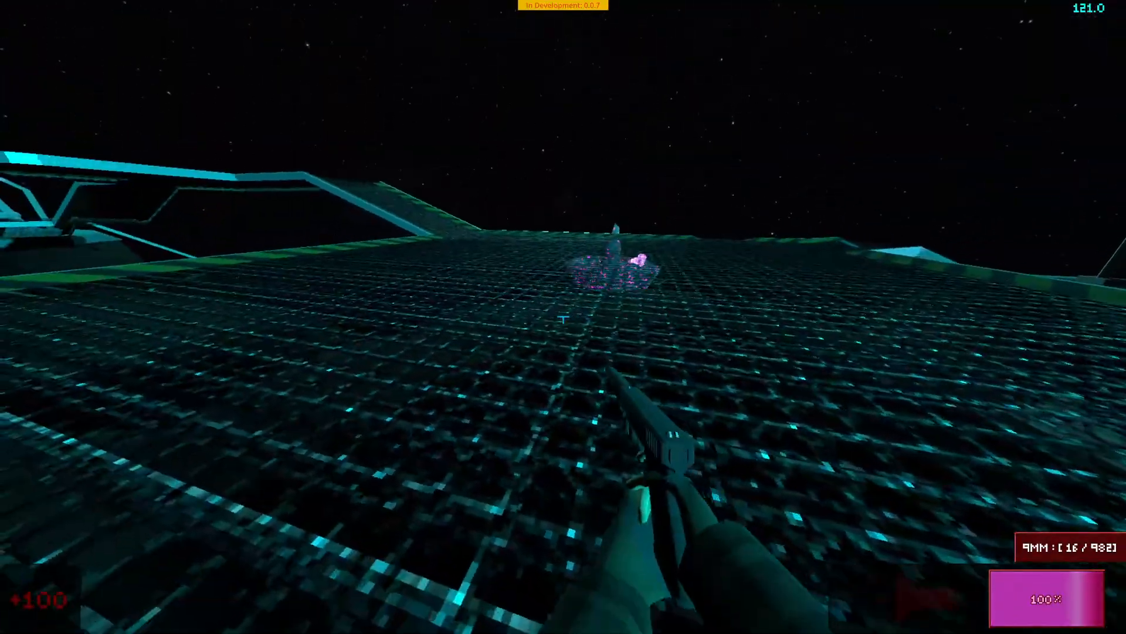
key(w)
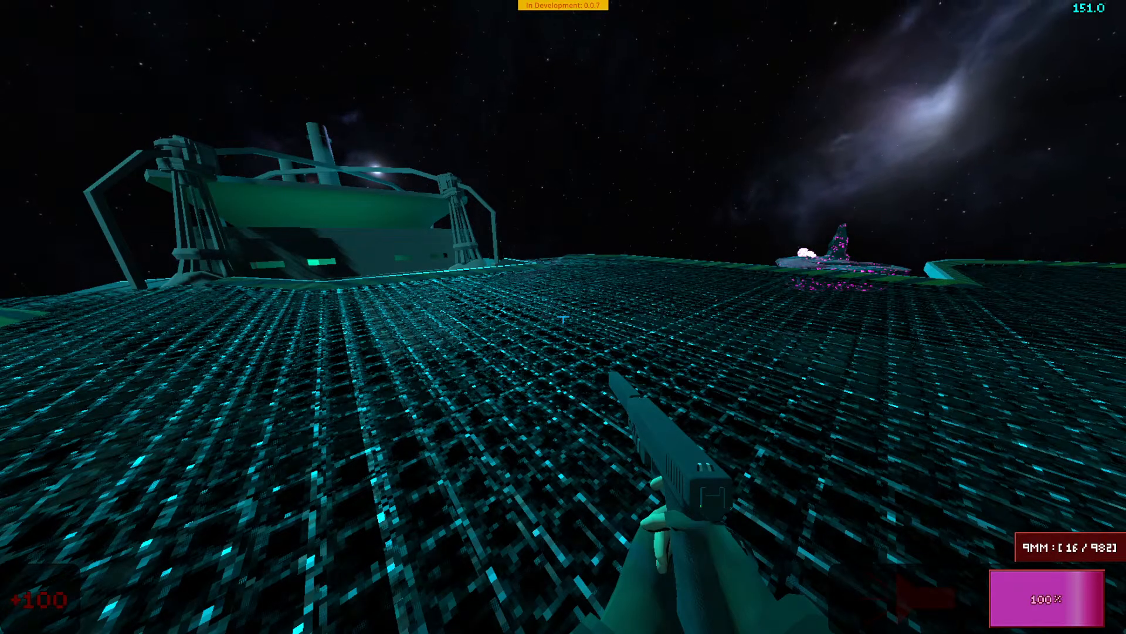
key(w)
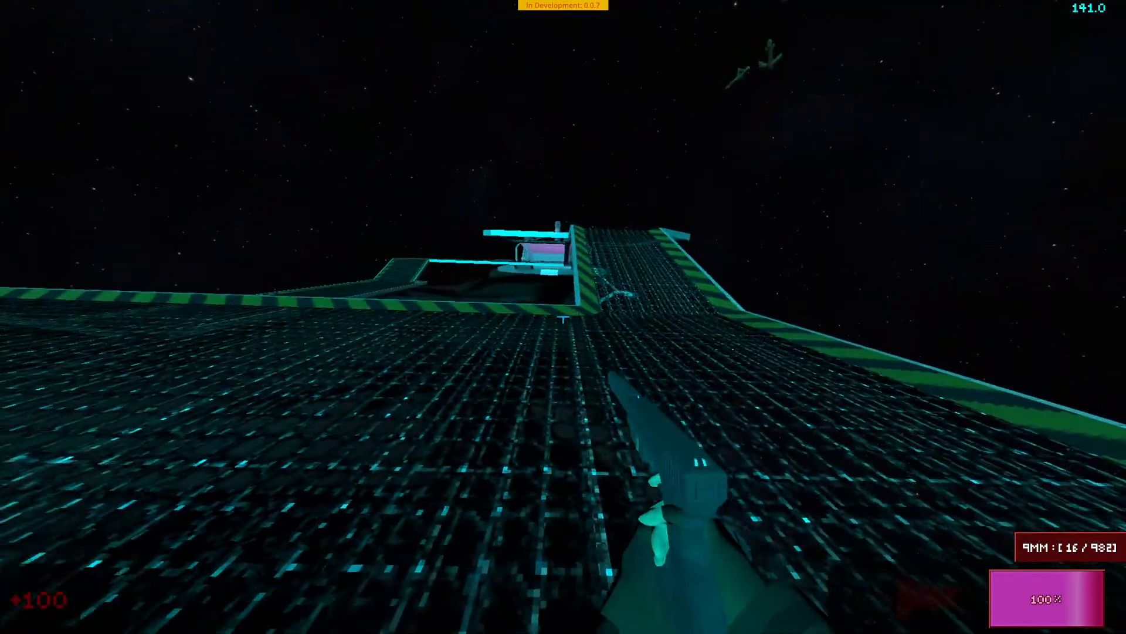
key(w)
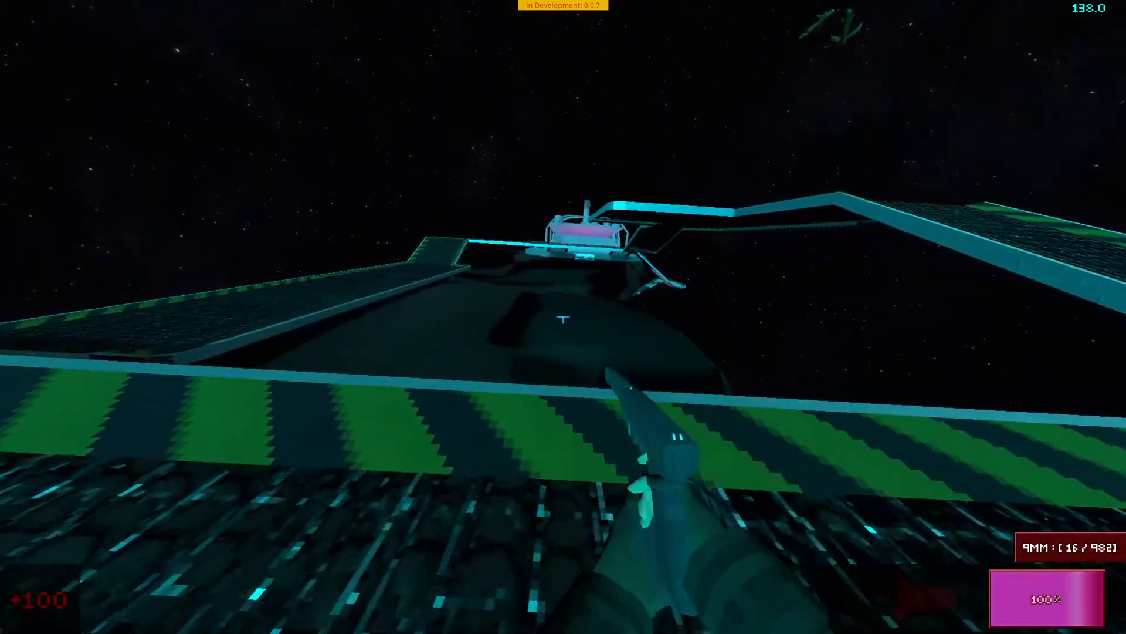
Step: Sidestep along the gap's striped edge to check the sightlines towards the opposite base
key(s)
key(a)
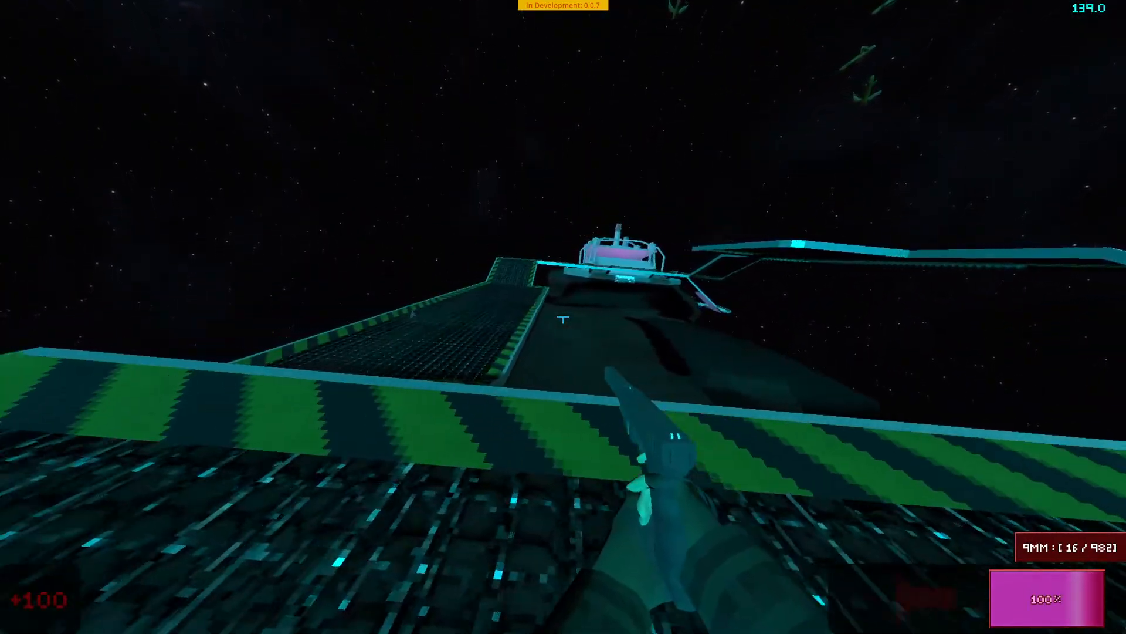
key(d)
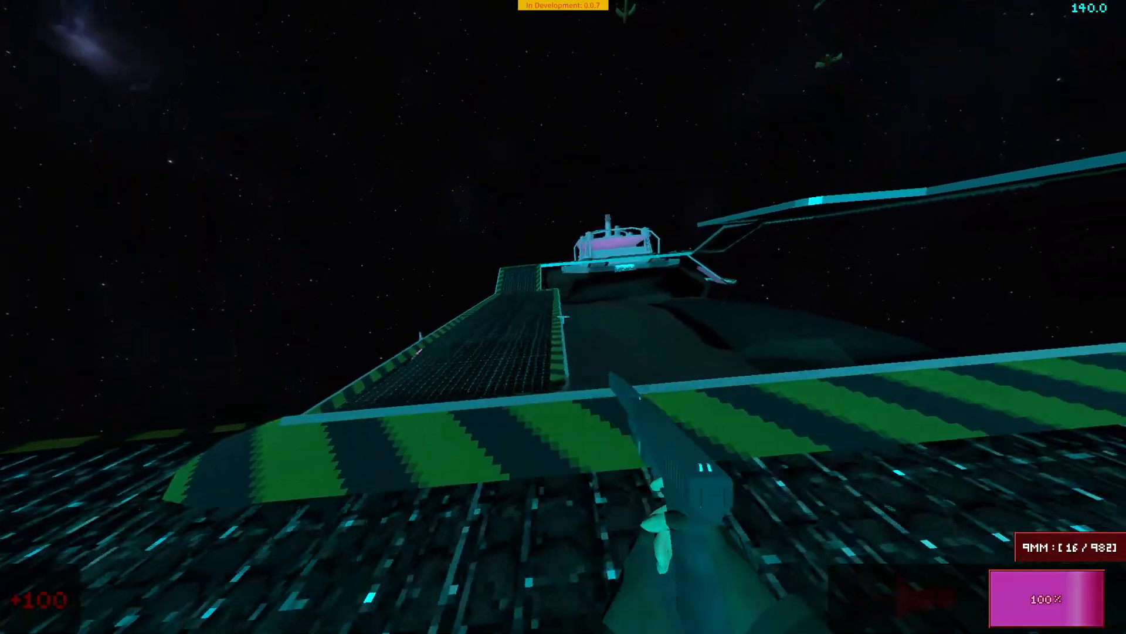
key(d)
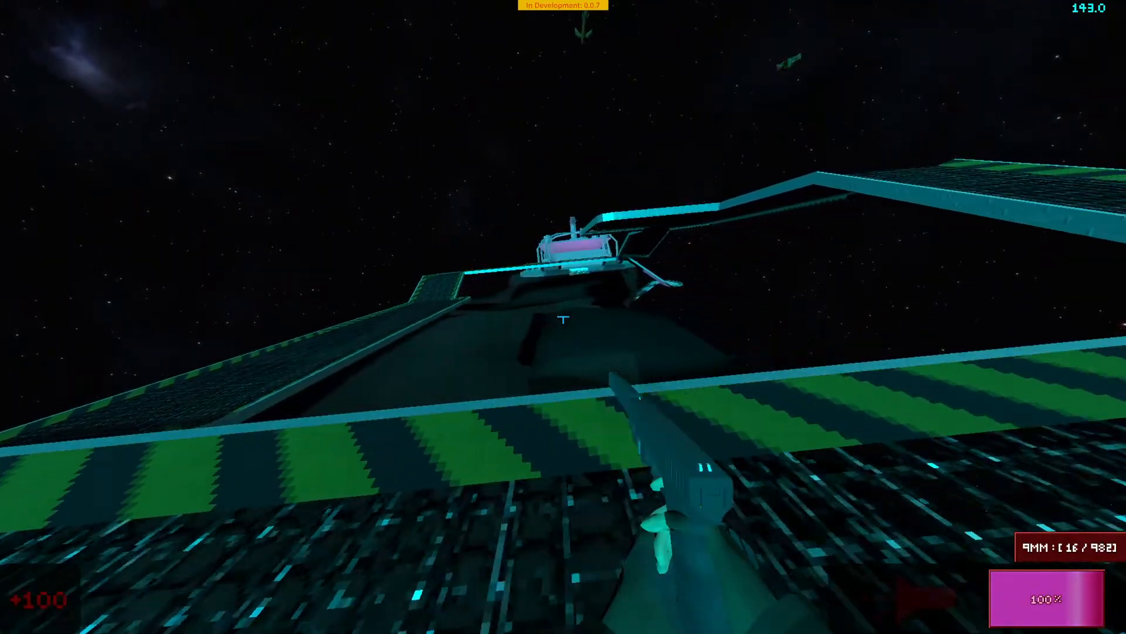
key(d)
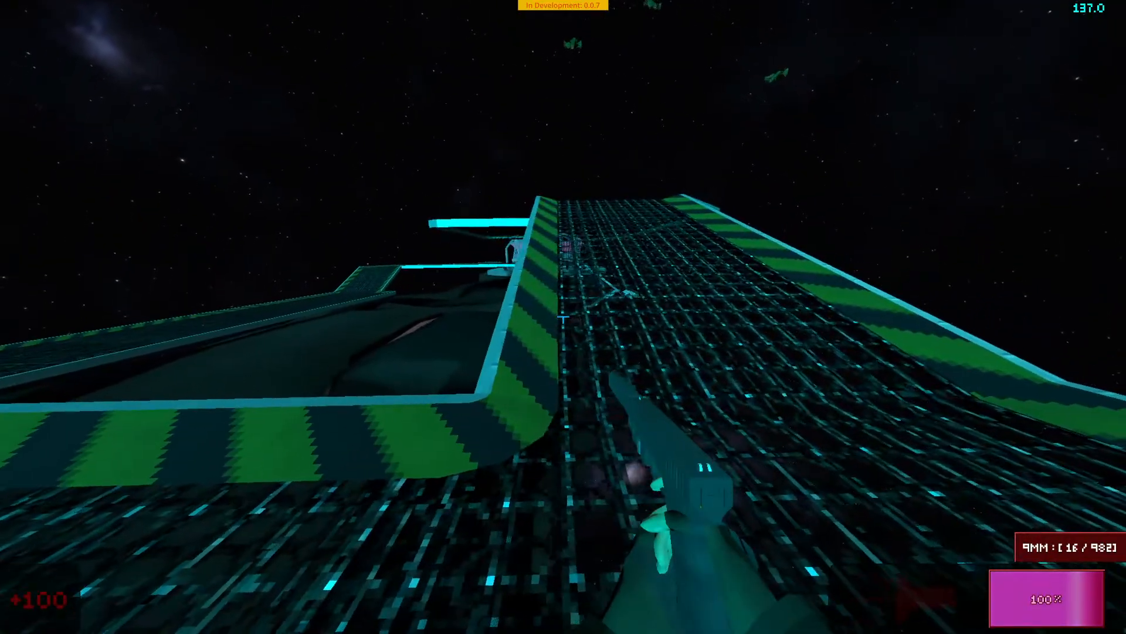
Step: Follow the grate walkway towards the opposite base, fire the pistol once, and reload
key(w)
key(w)
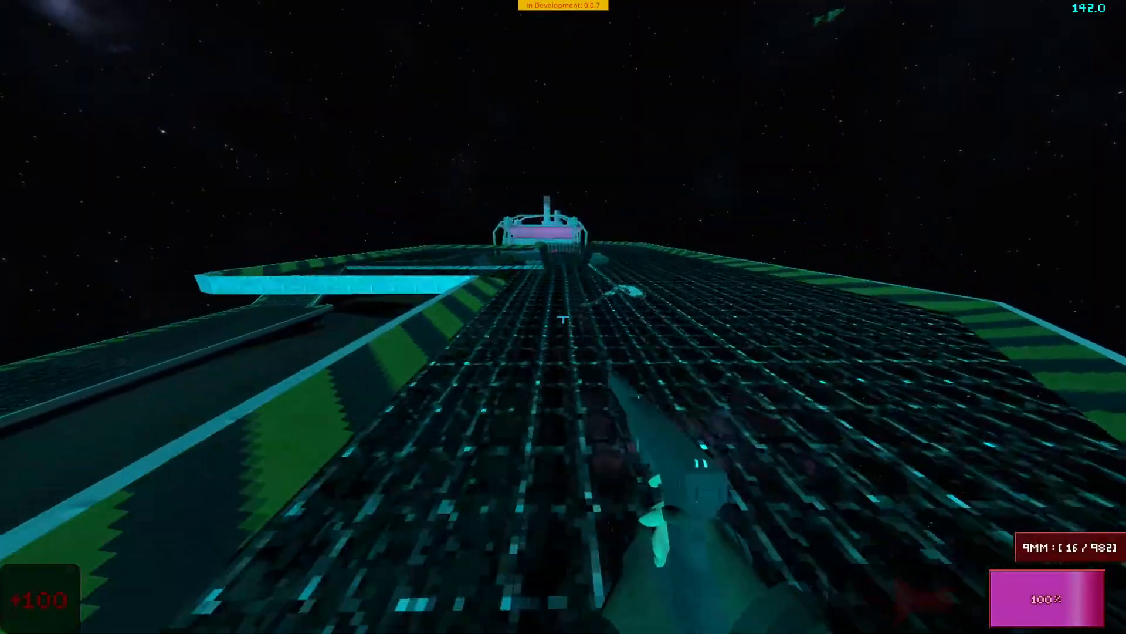
key(w)
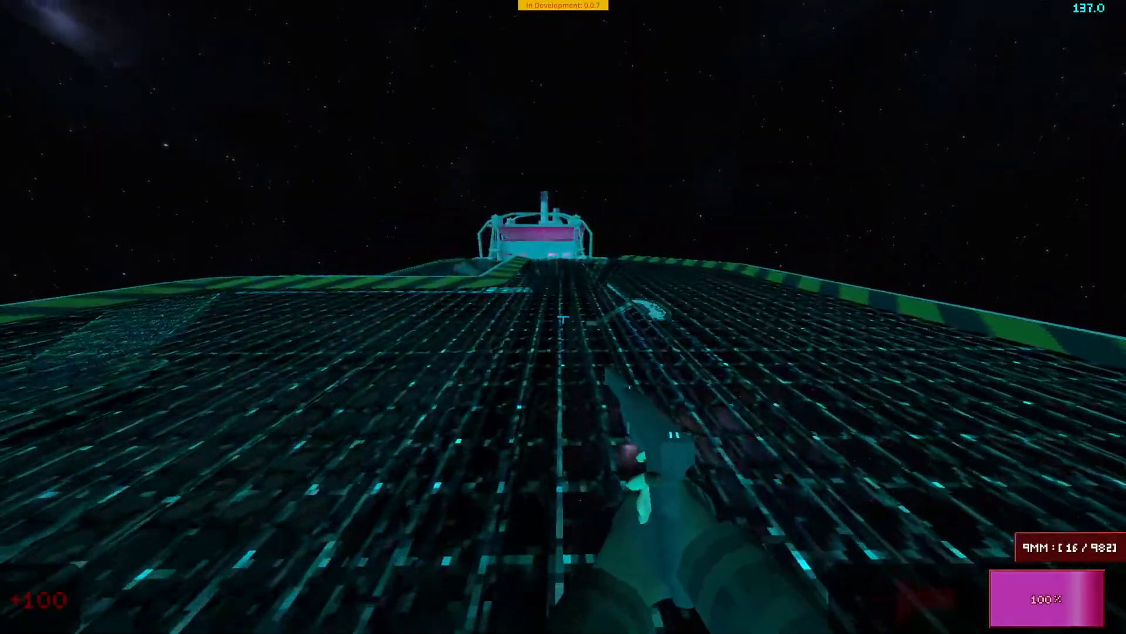
key(w)
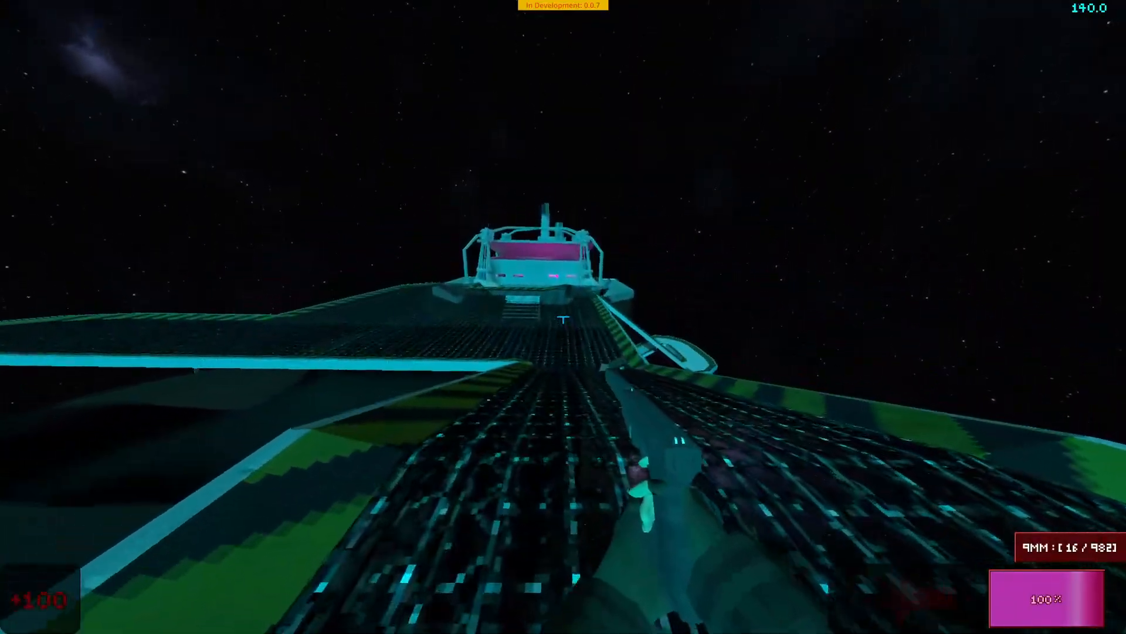
key(w)
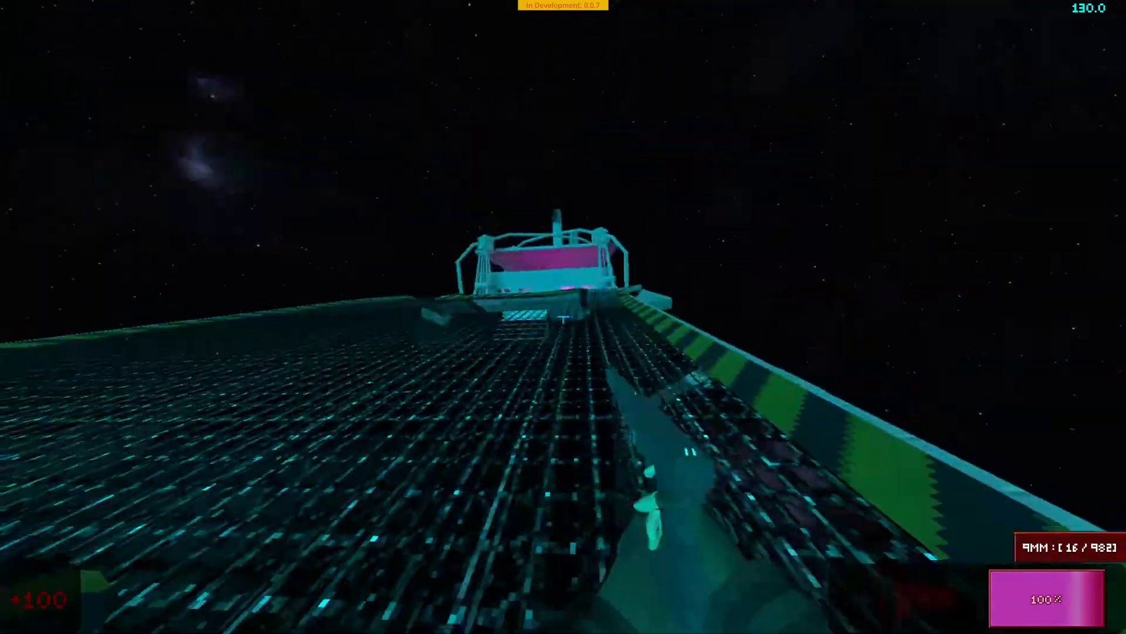
click(564, 319)
key(r)
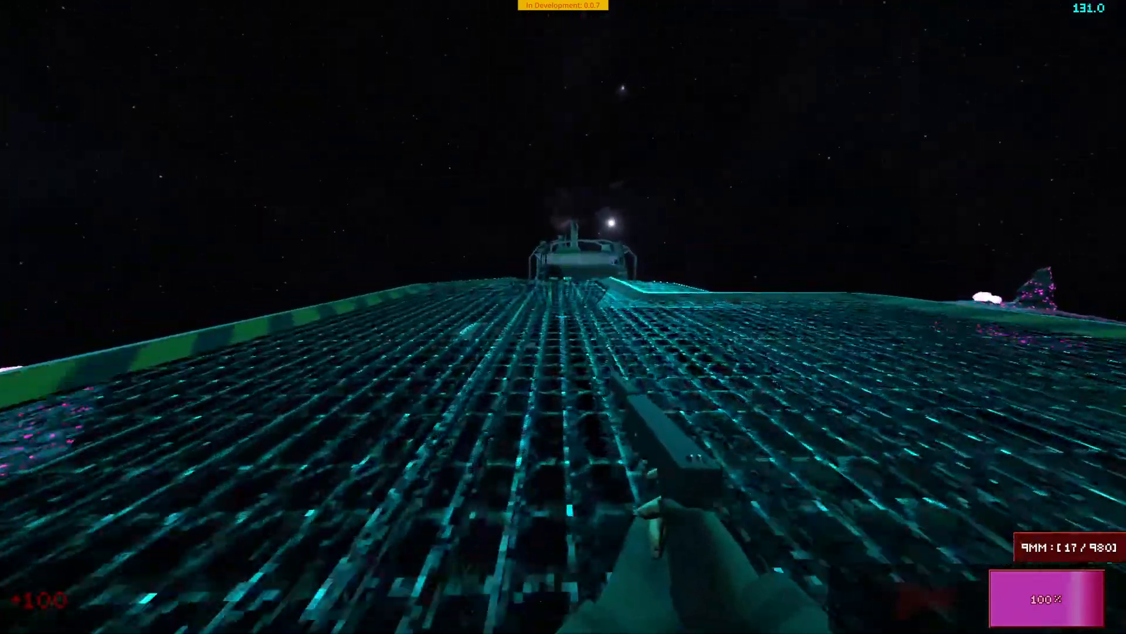
Step: Explore the area outside the base building, passing its support pillars, pipes and outer stairs
key(w)
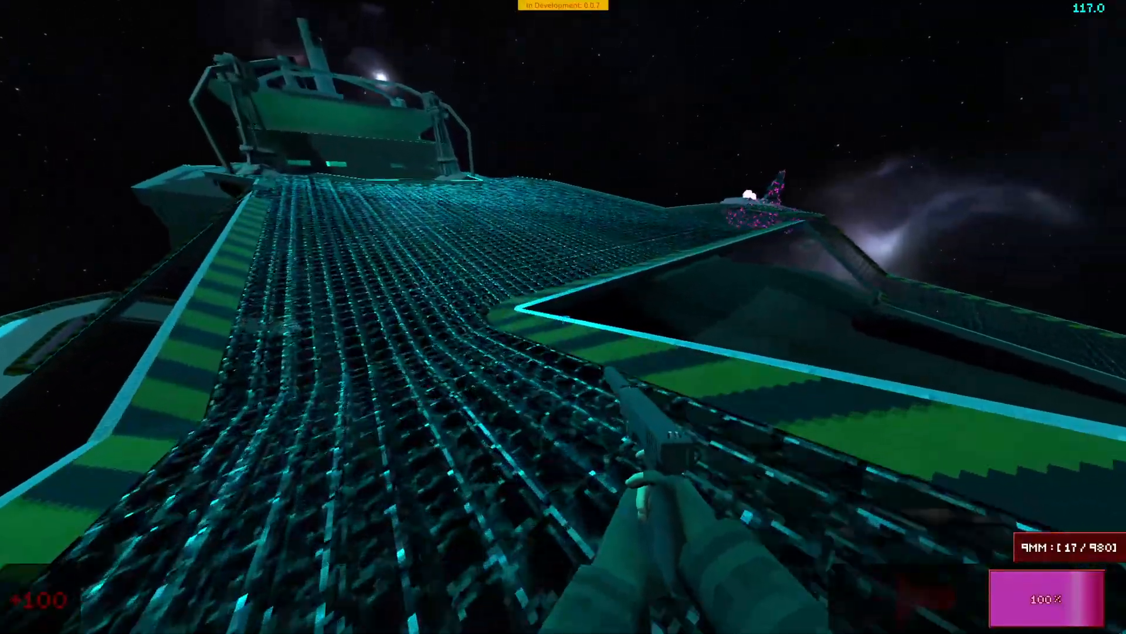
key(w)
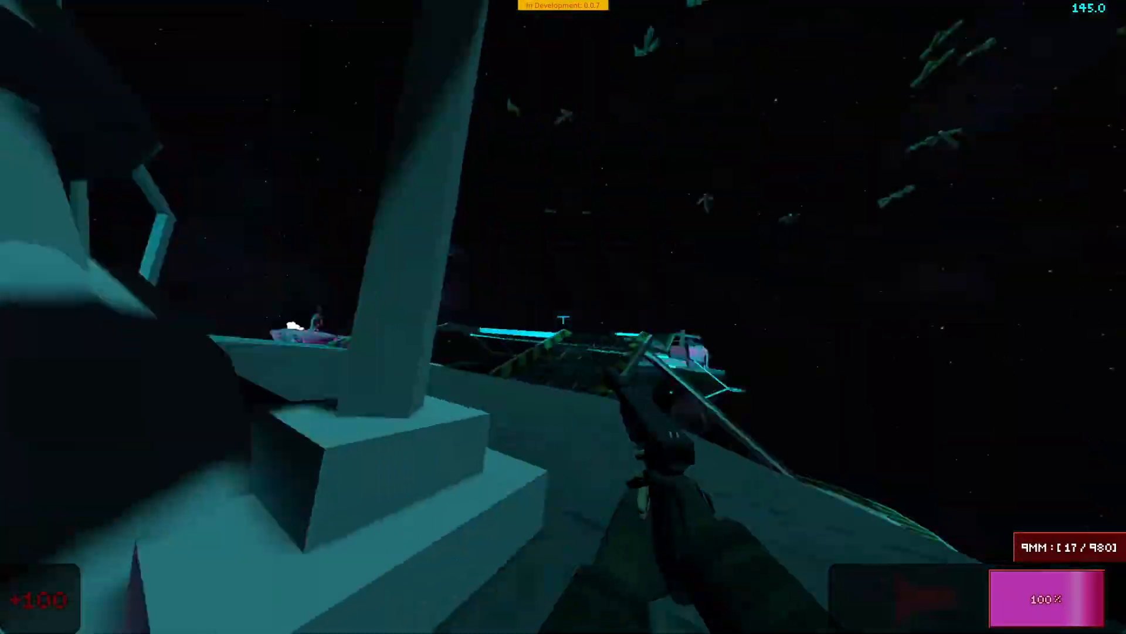
click(564, 319)
key(w)
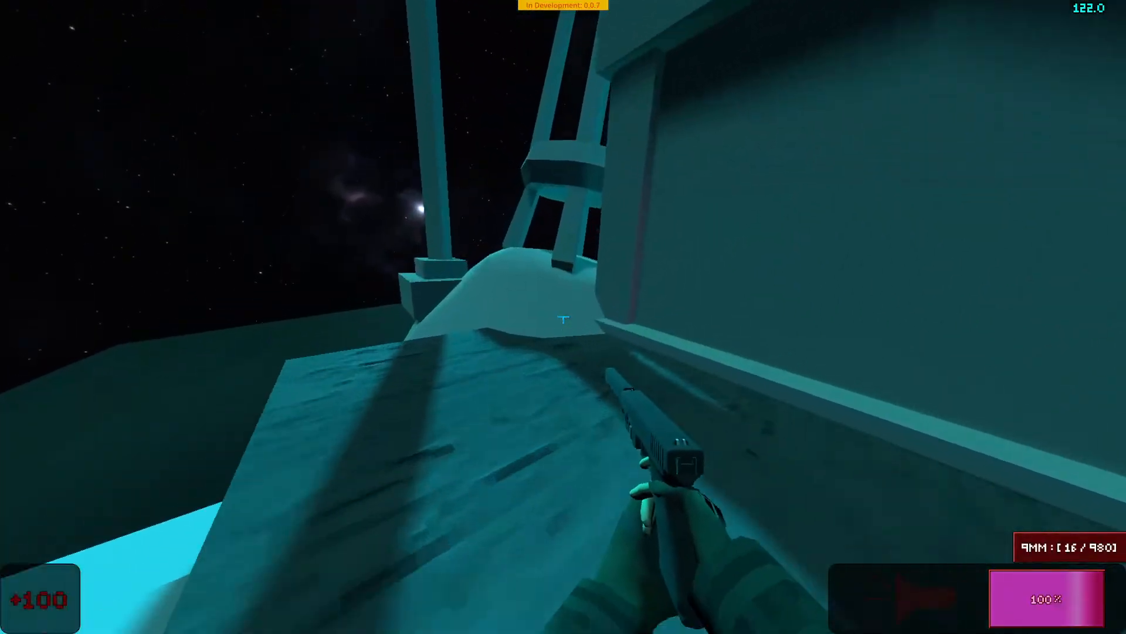
key(w)
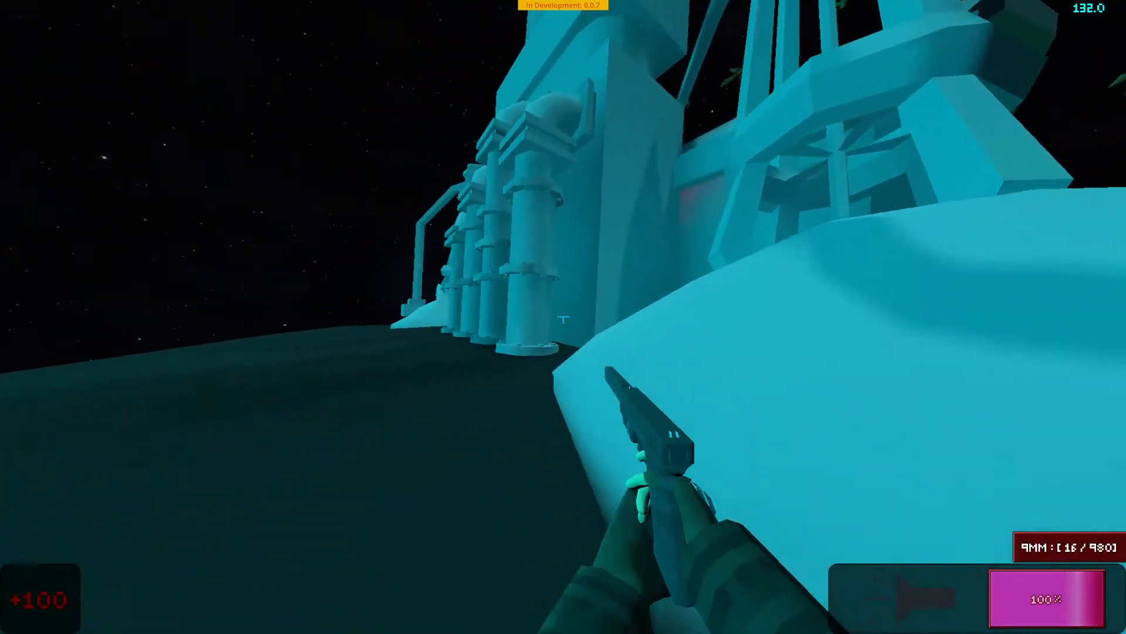
key(w)
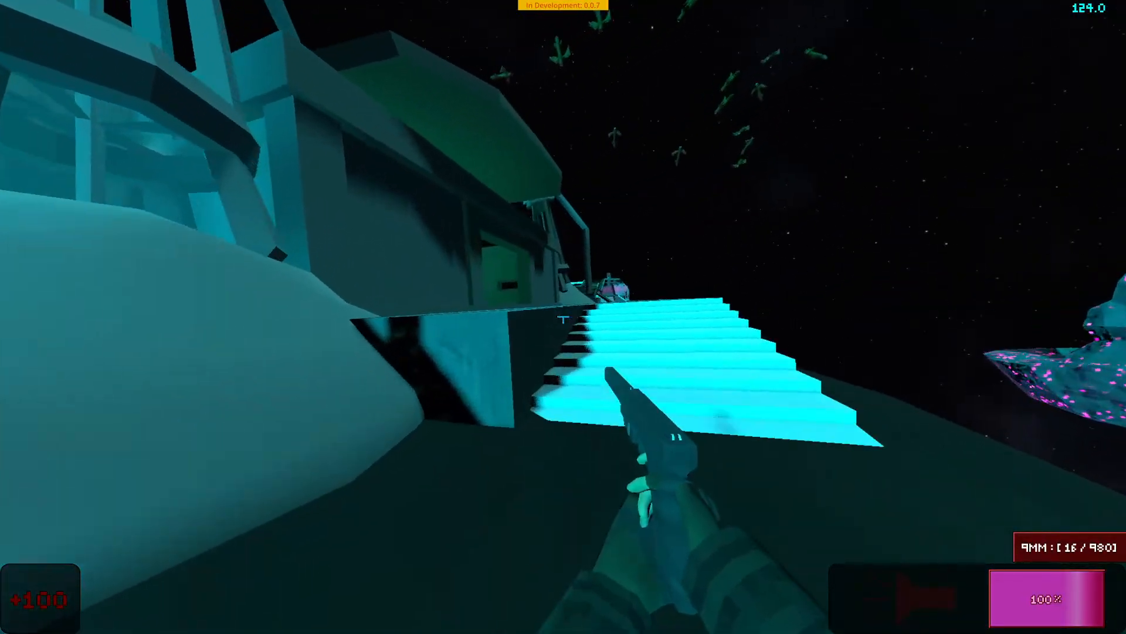
key(w)
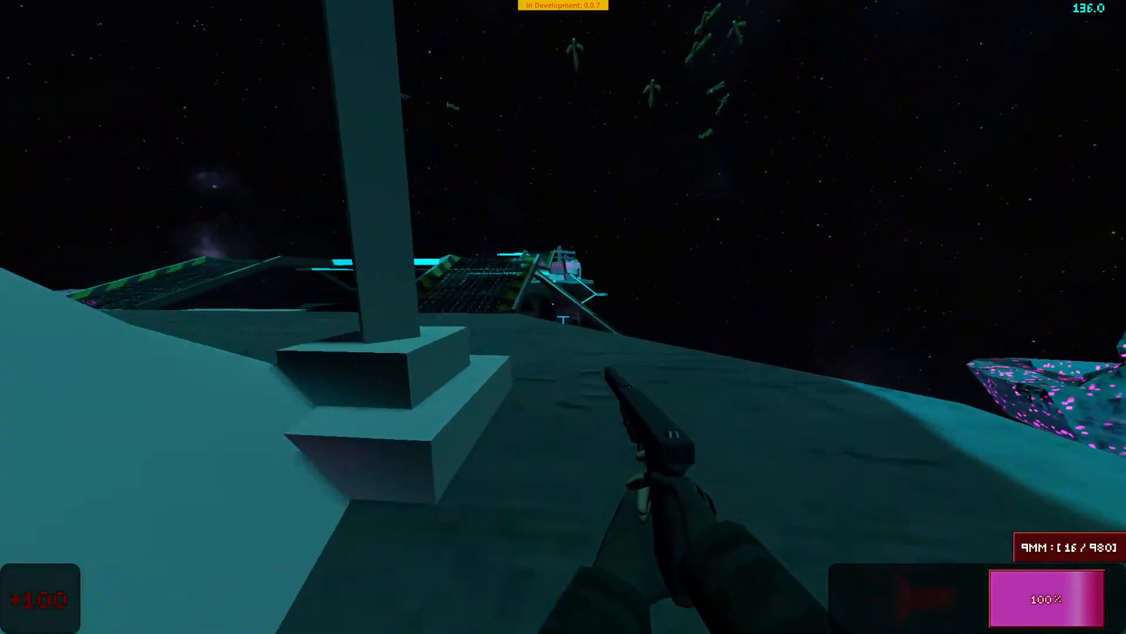
Step: Examine the walkway's smooth outer side around its edge, shoot it twice with the pistol, and reload
key(w)
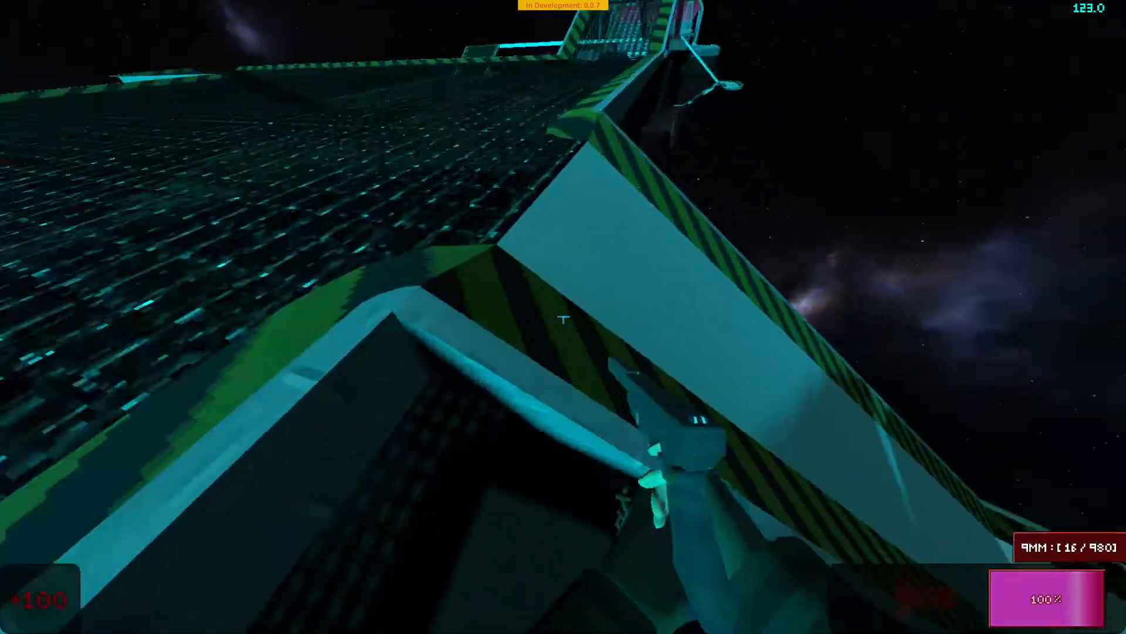
key(w)
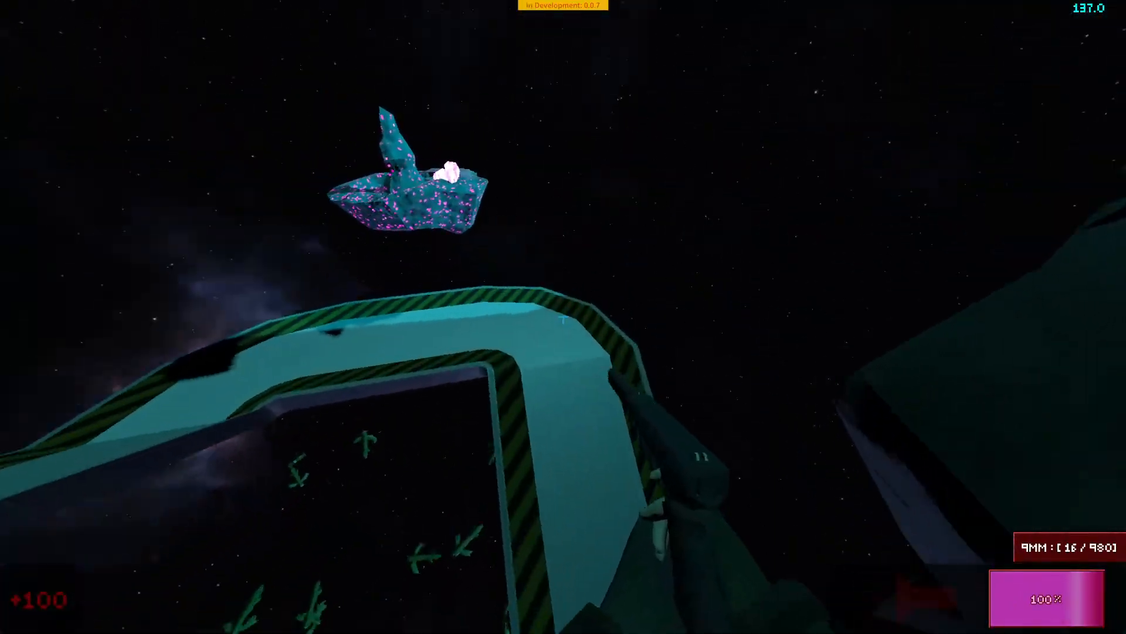
key(w)
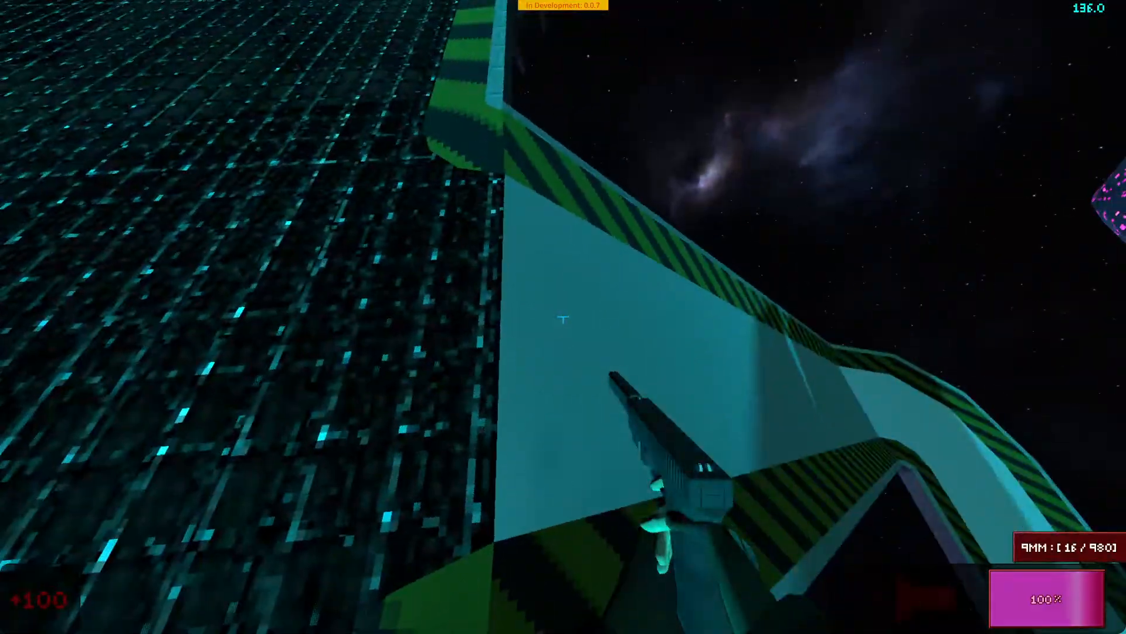
click(563, 318)
click(563, 318)
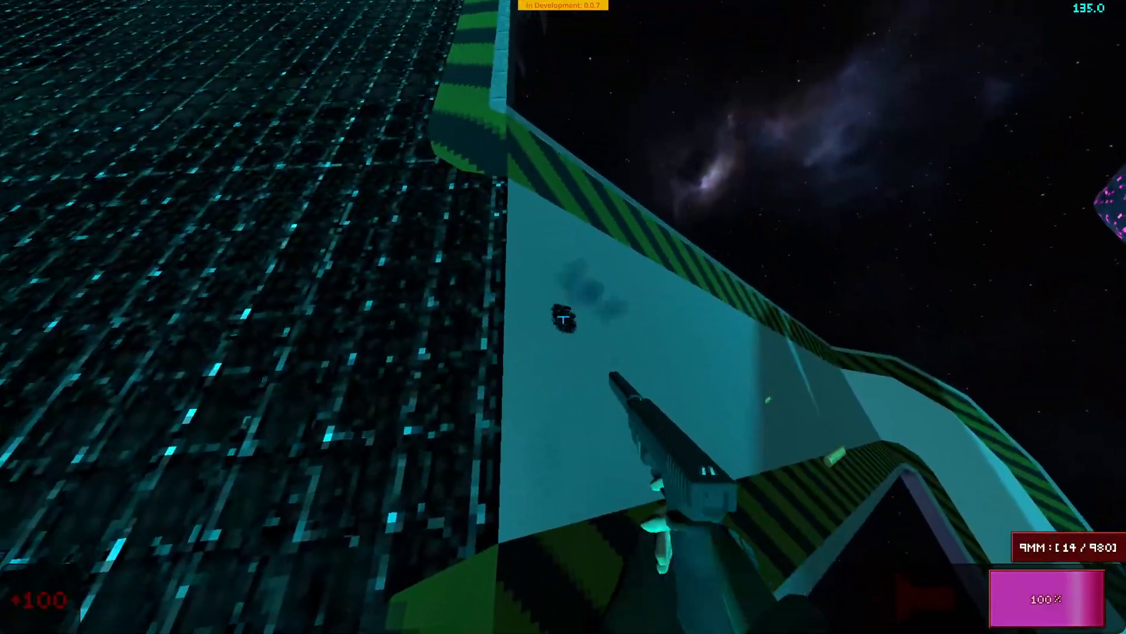
key(r)
Step: Walk the grate walkway around the base building and its stairs, jump at the striped edge, and toggle the flashlight
key(w)
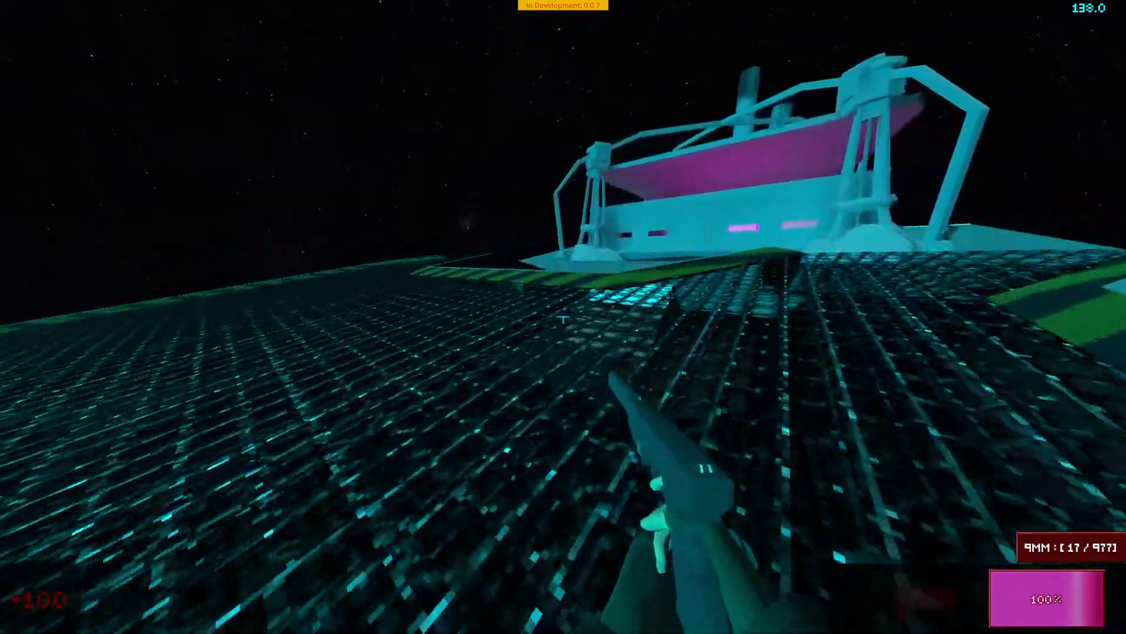
key(w)
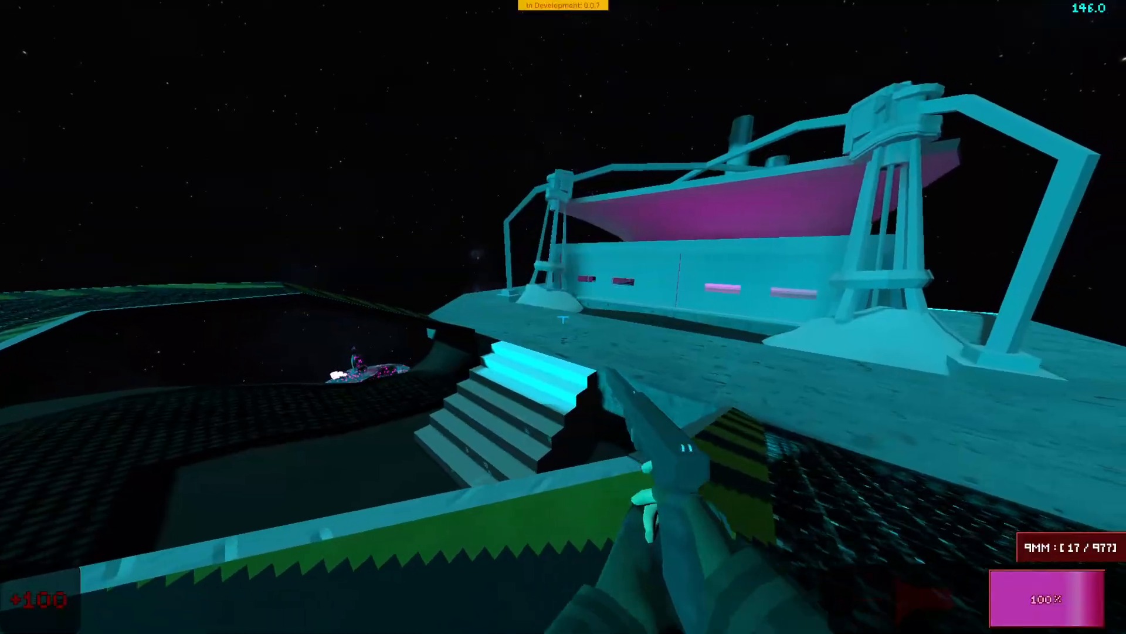
key(w)
key(space)
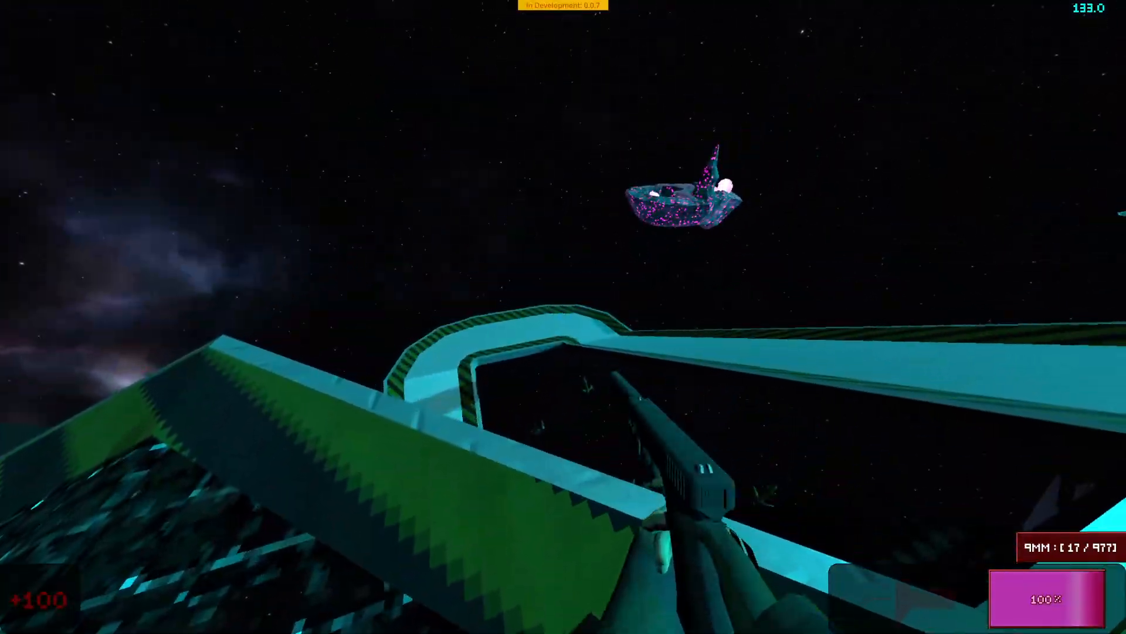
key(f)
key(w)
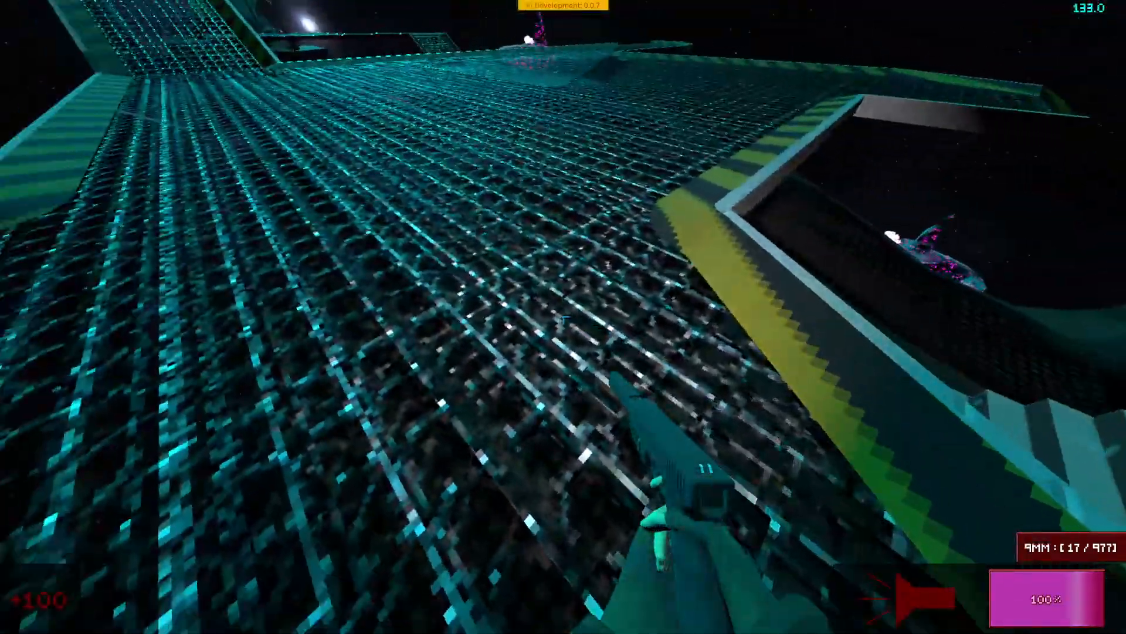
key(w)
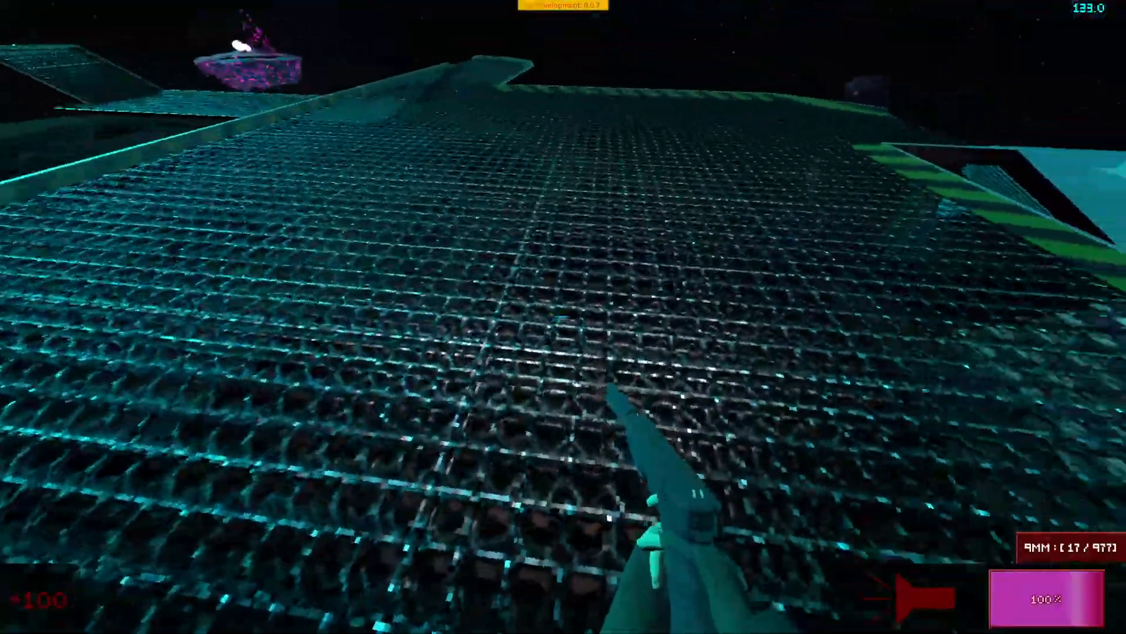
Step: Cross the open grate areas in several directions to judge the layout, fire the pistol once, reload, and toggle the flashlight
key(w)
click(563, 317)
key(r)
key(w)
key(f)
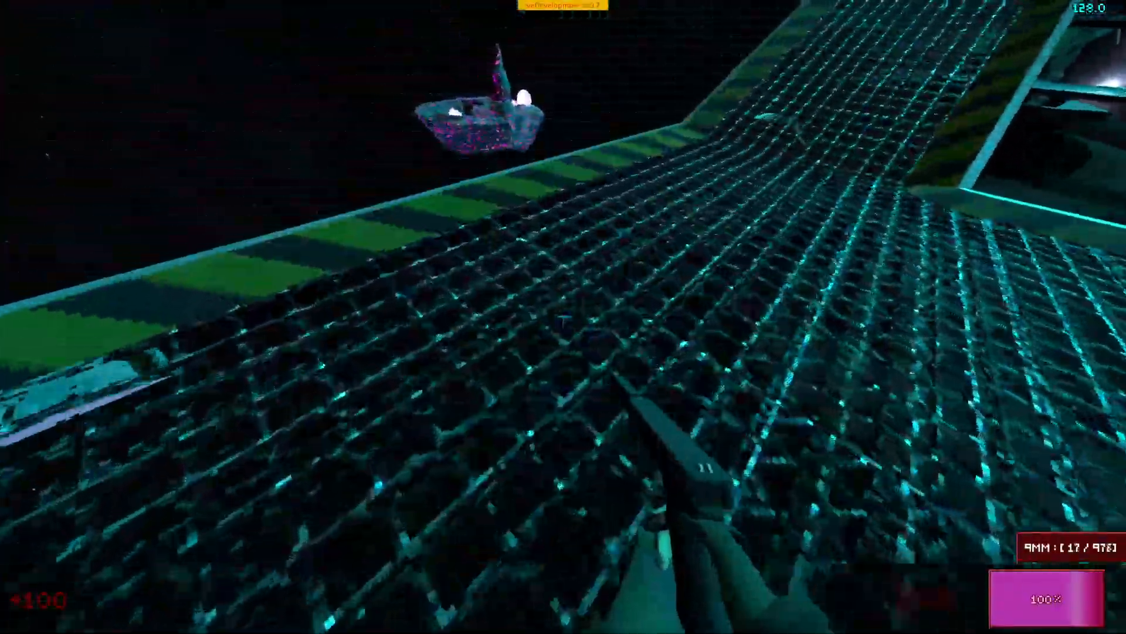
key(w)
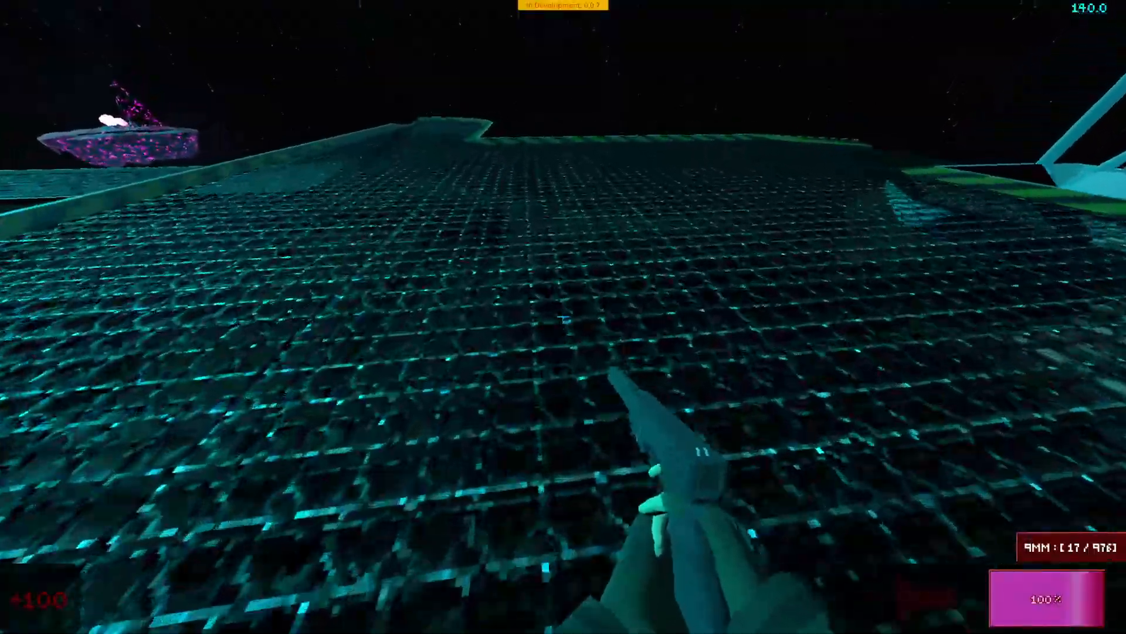
key(w)
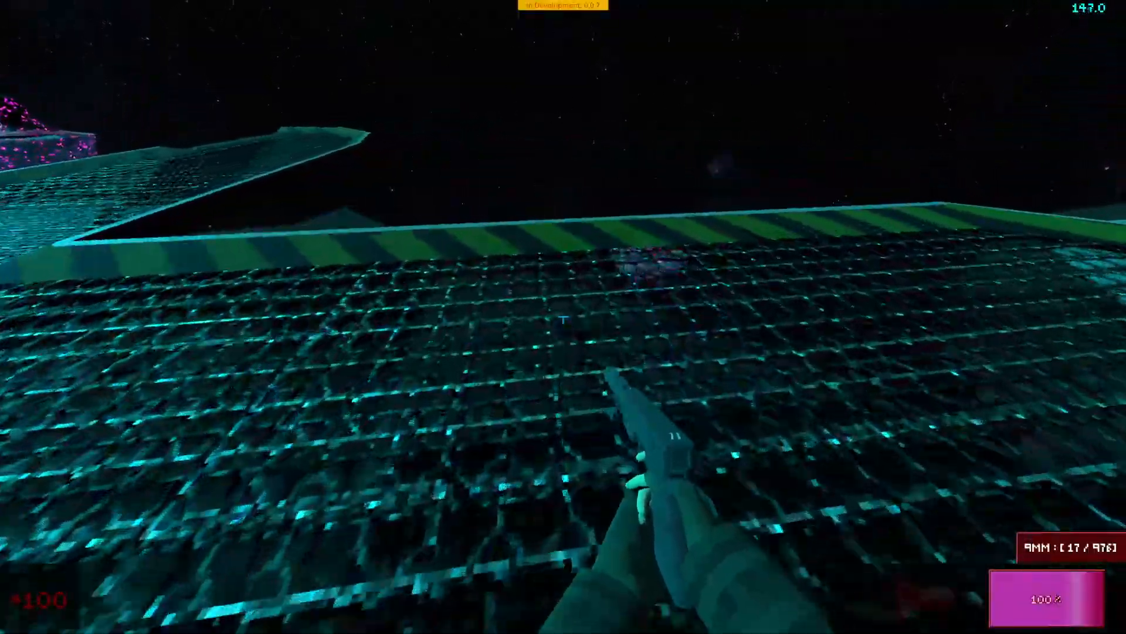
key(w)
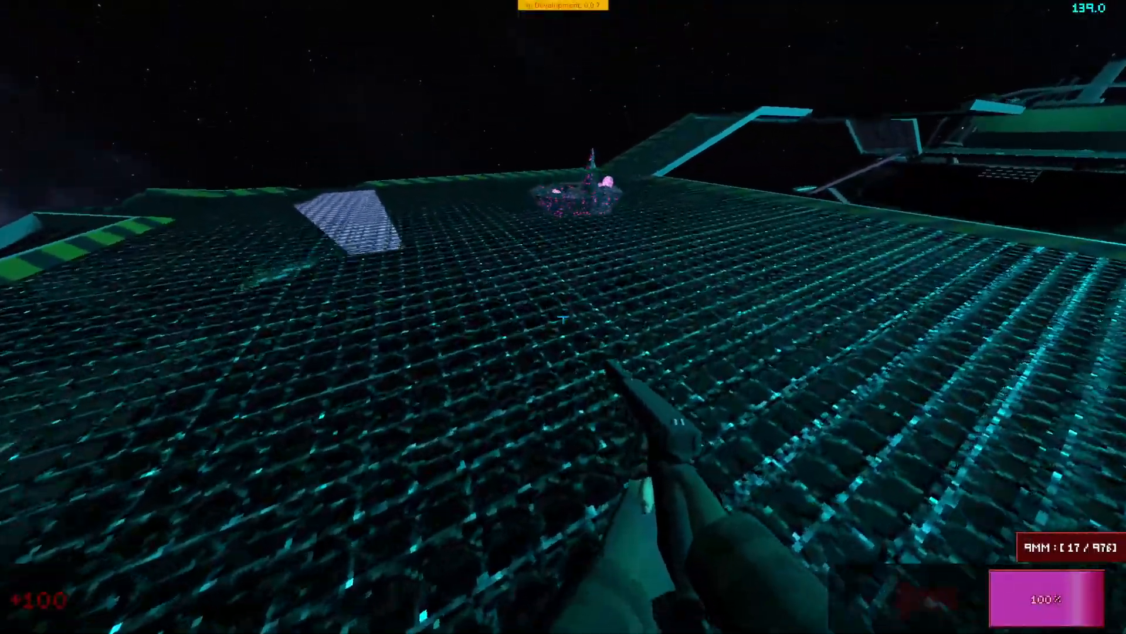
key(w)
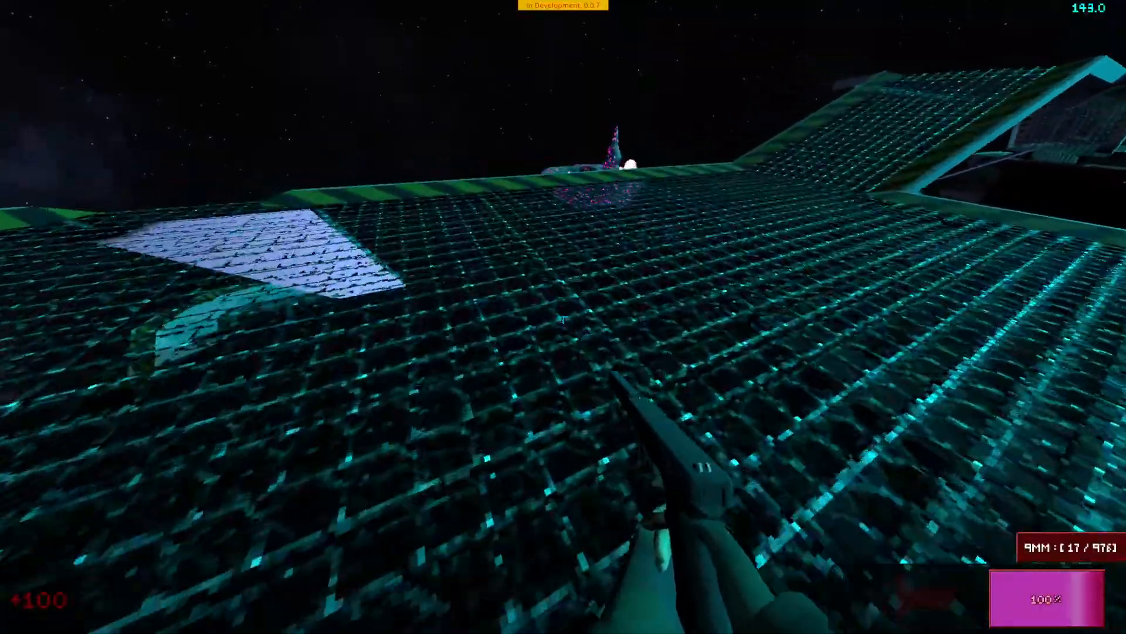
Step: Exit the playtest, switch to Blender, and save ctf_venworlds_new.blend
key(Escape)
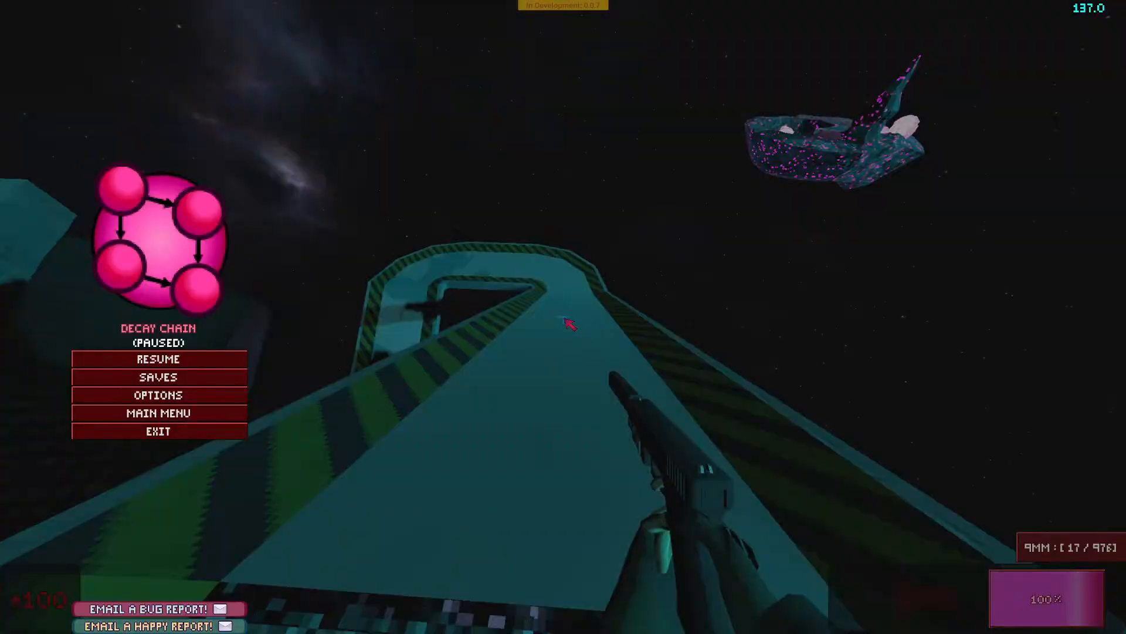
click(158, 431)
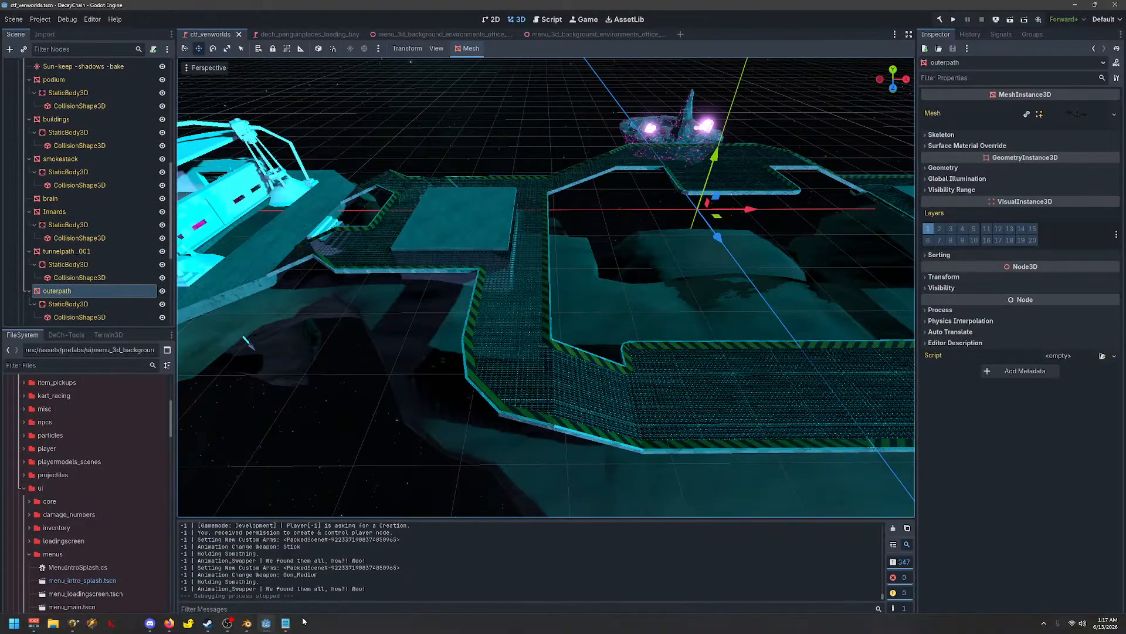
click(247, 623)
click(543, 385)
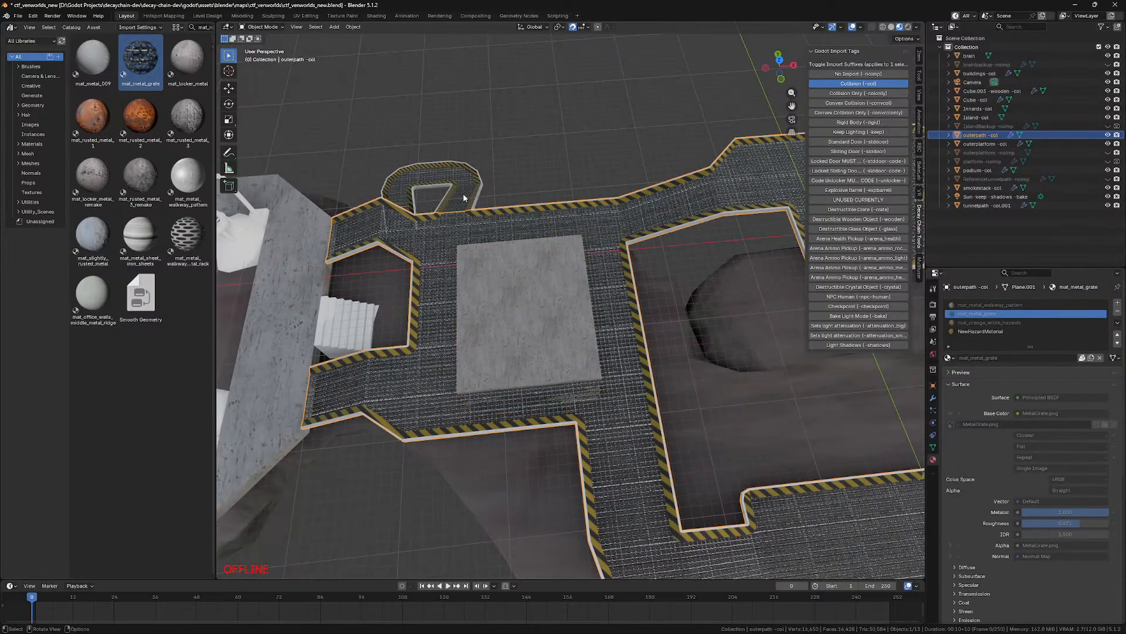
click(684, 288)
drag(148, 67, 981, 314)
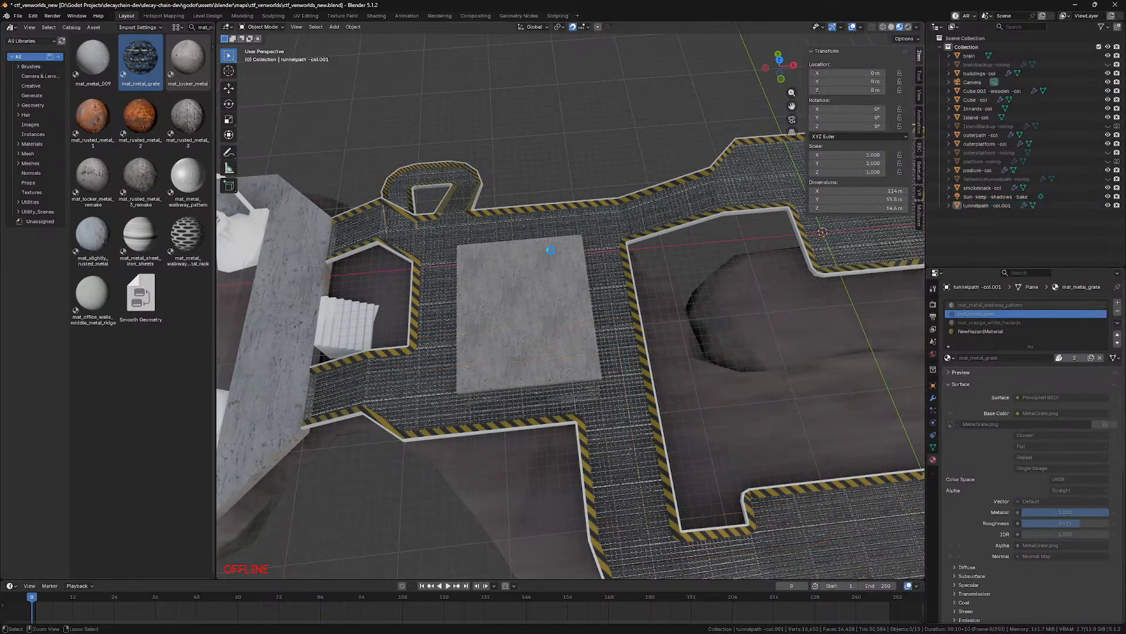
key(ctrl+s)
click(514, 304)
middle_drag(512, 300, 507, 293)
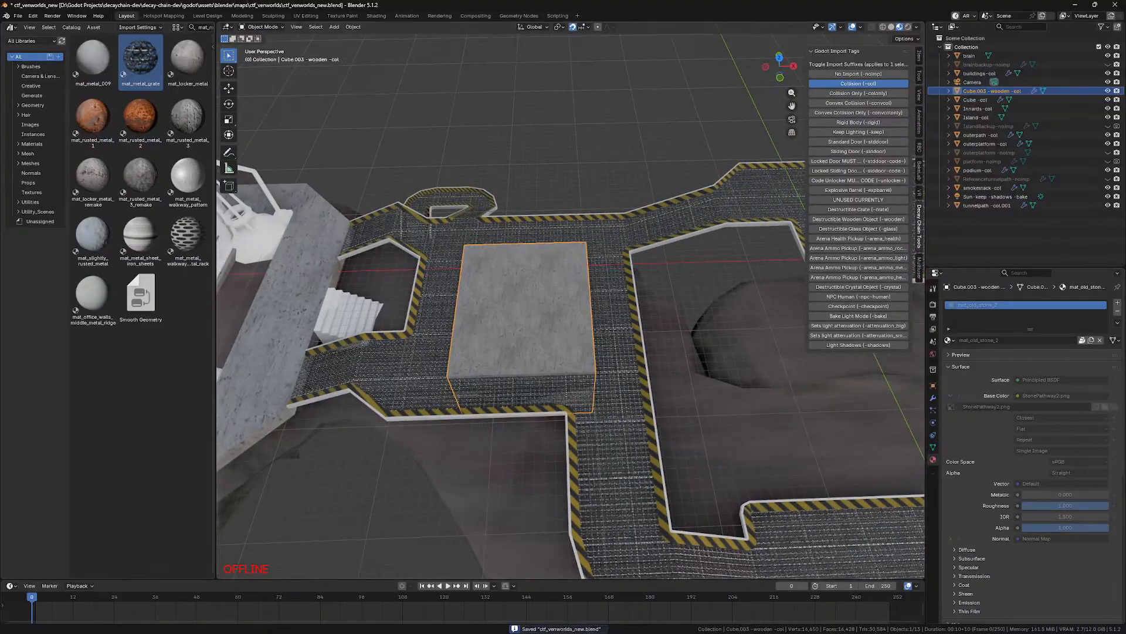
click(138, 622)
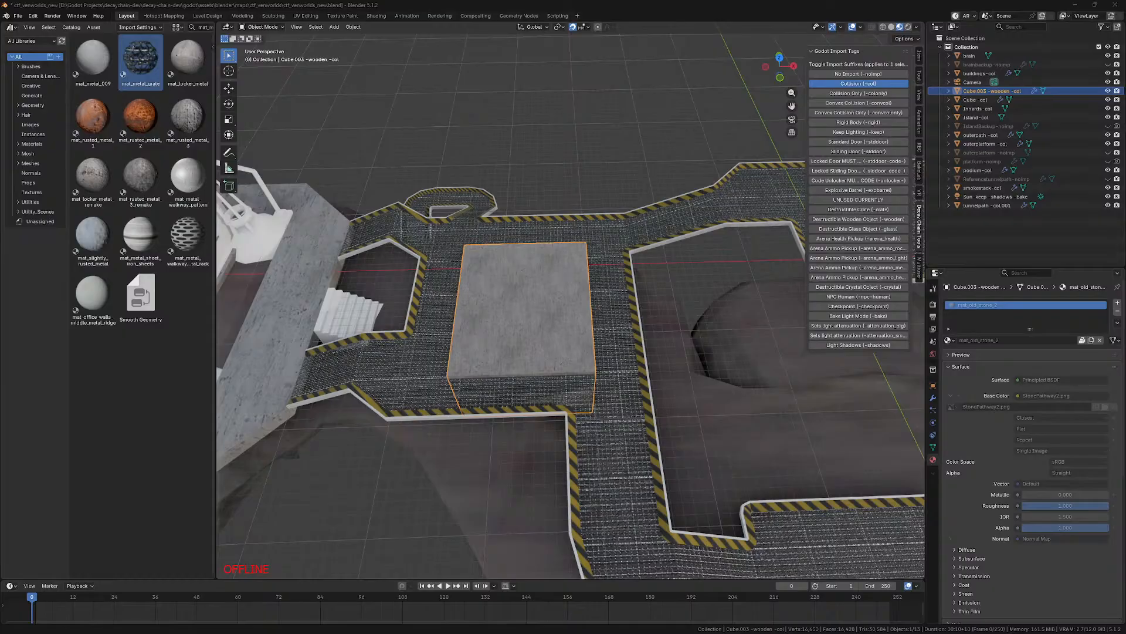
key(super)
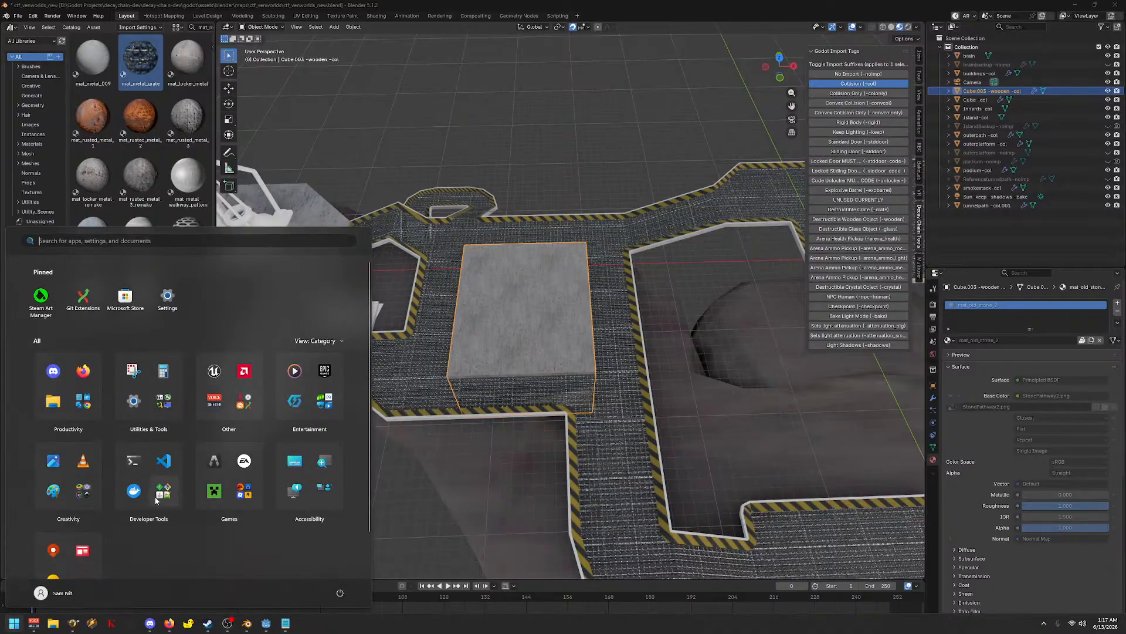
key(super)
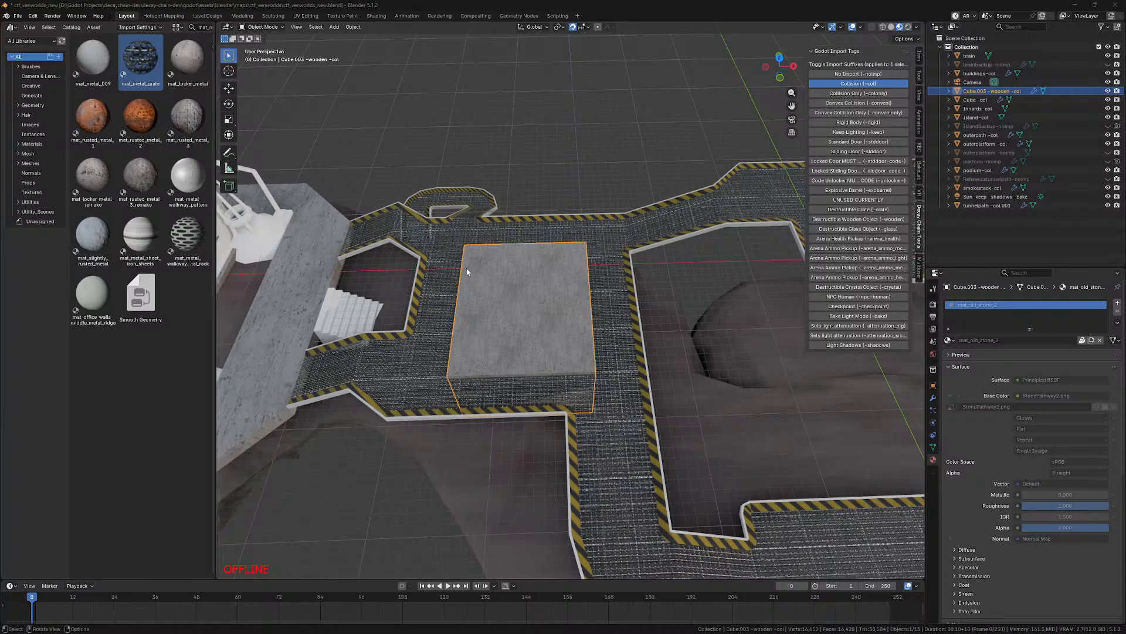
click(538, 350)
key(F2)
key(End)
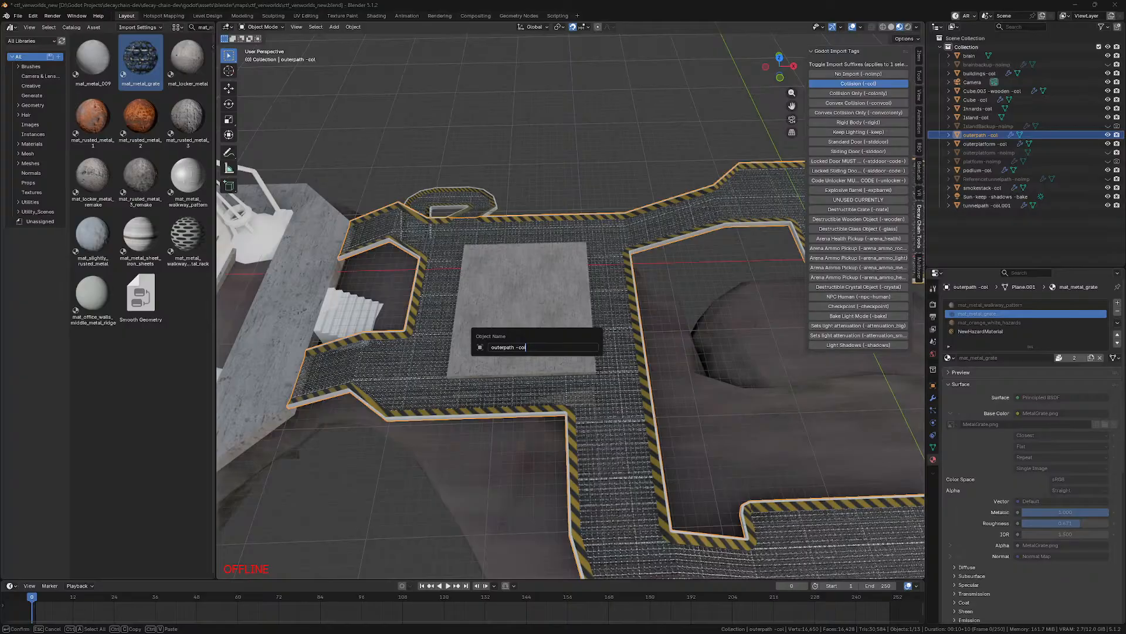
key(Return)
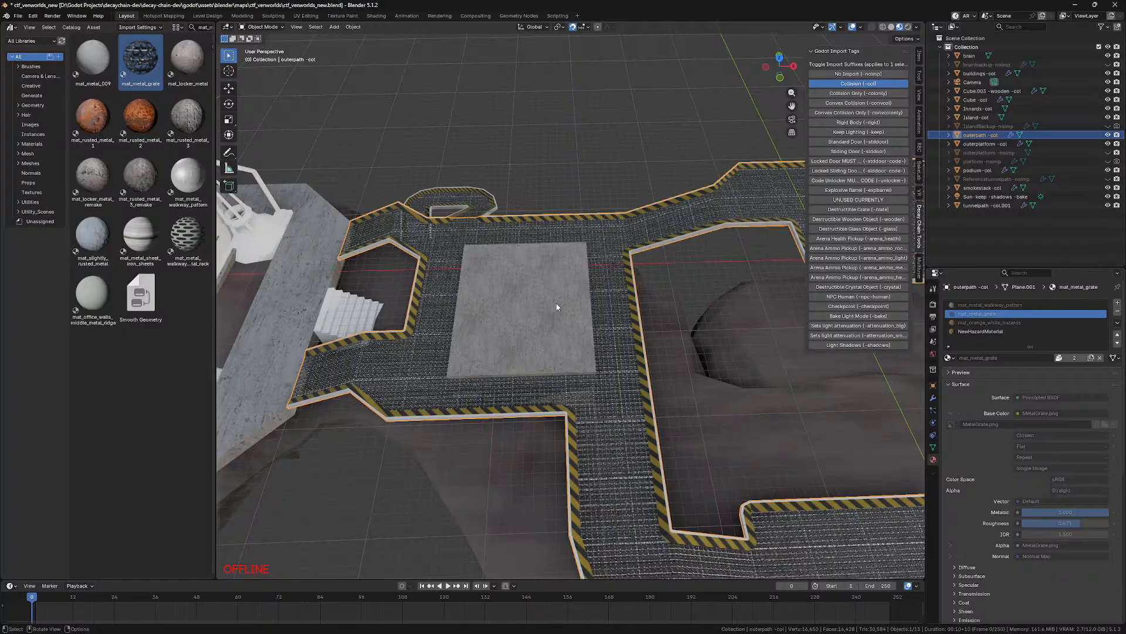
click(554, 311)
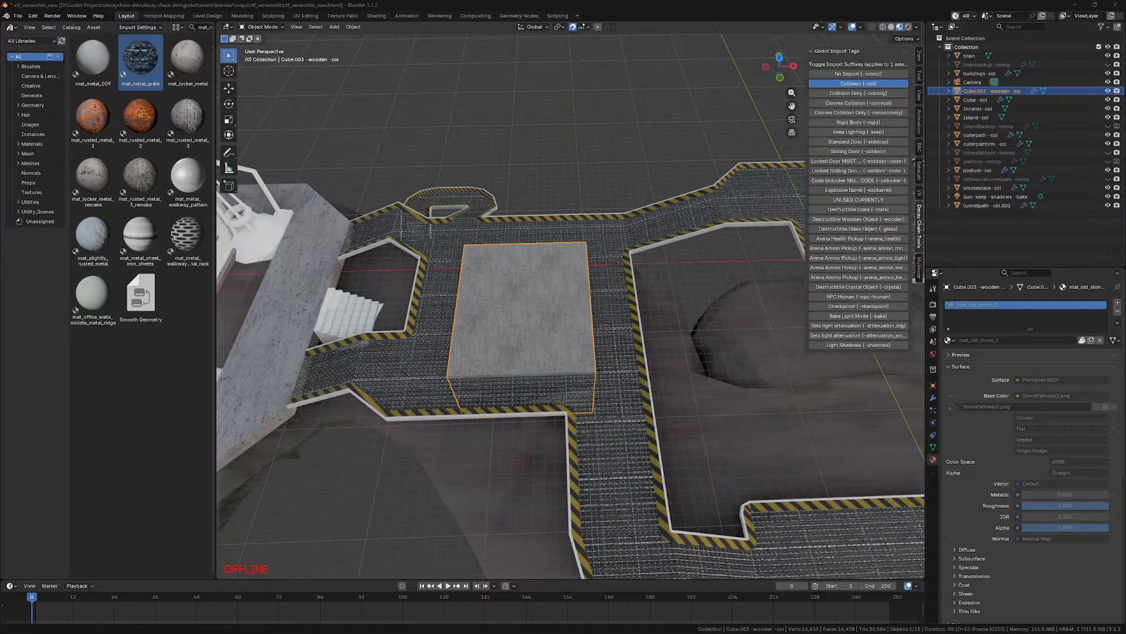
Step: Move the inner edge of outerpath's long front walkway along Y towards the central platform, working from the top view
click(378, 571)
middle_drag(378, 572, 429, 352)
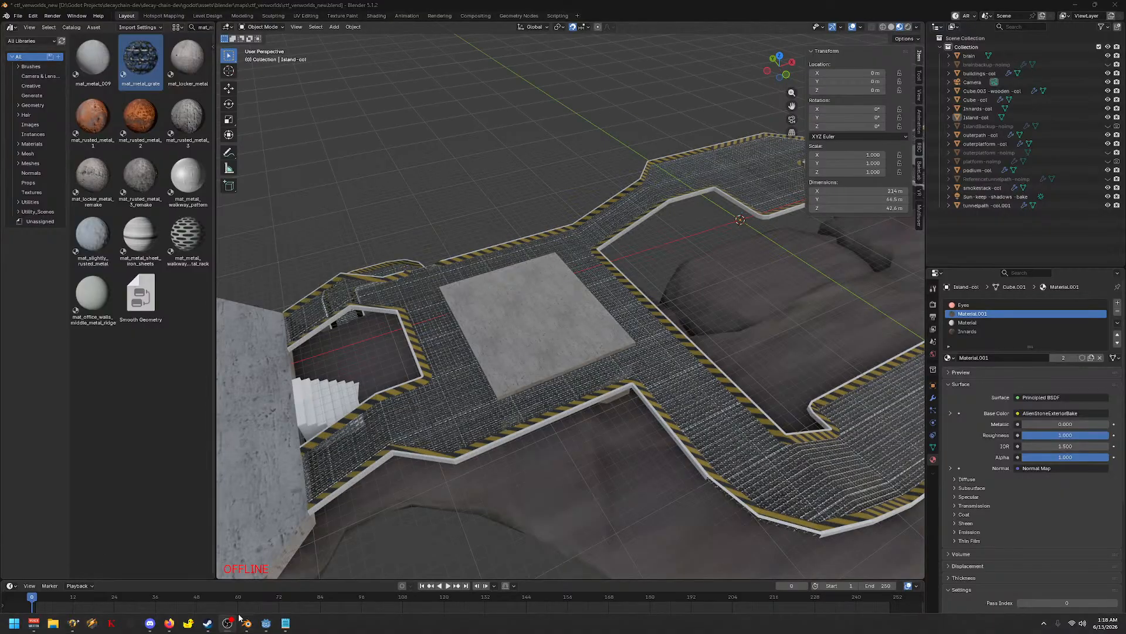
middle_drag(491, 196, 516, 272)
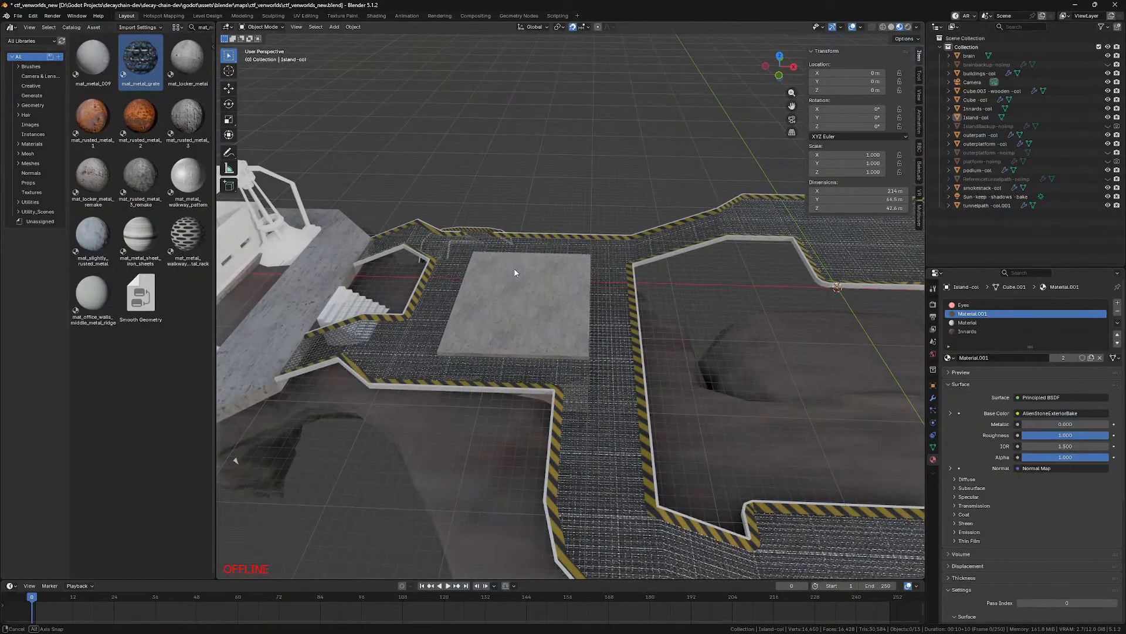
scroll(442, 284, down, 3)
shift+middle_drag(760, 422, 444, 323)
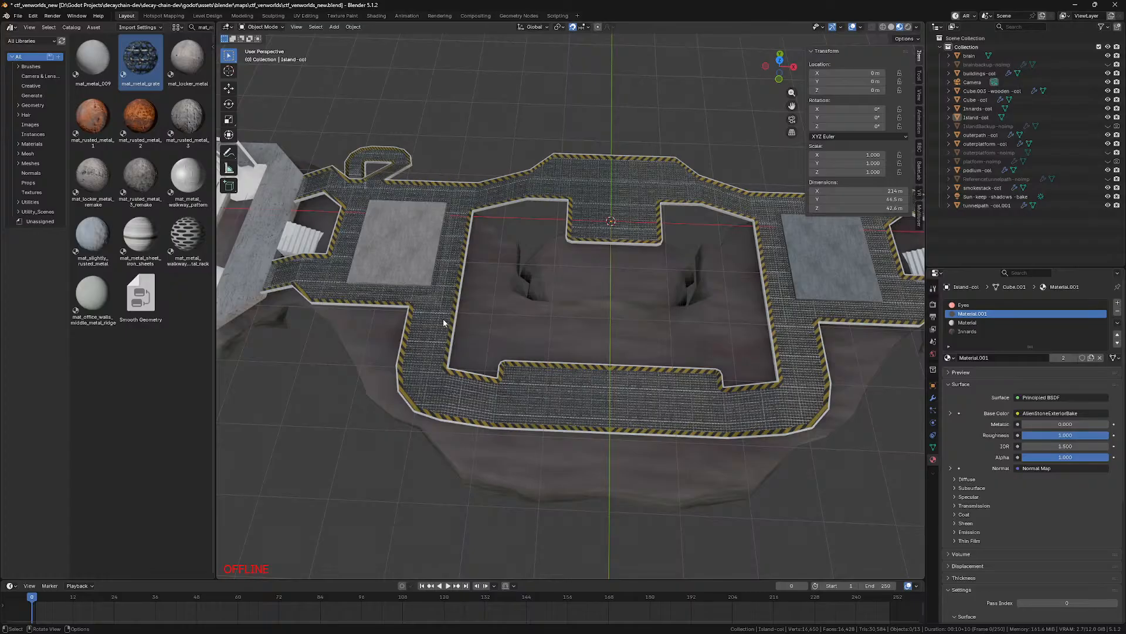
click(603, 419)
key(KP_7)
key(Tab)
key(z)
click(560, 414)
drag(507, 366, 538, 377)
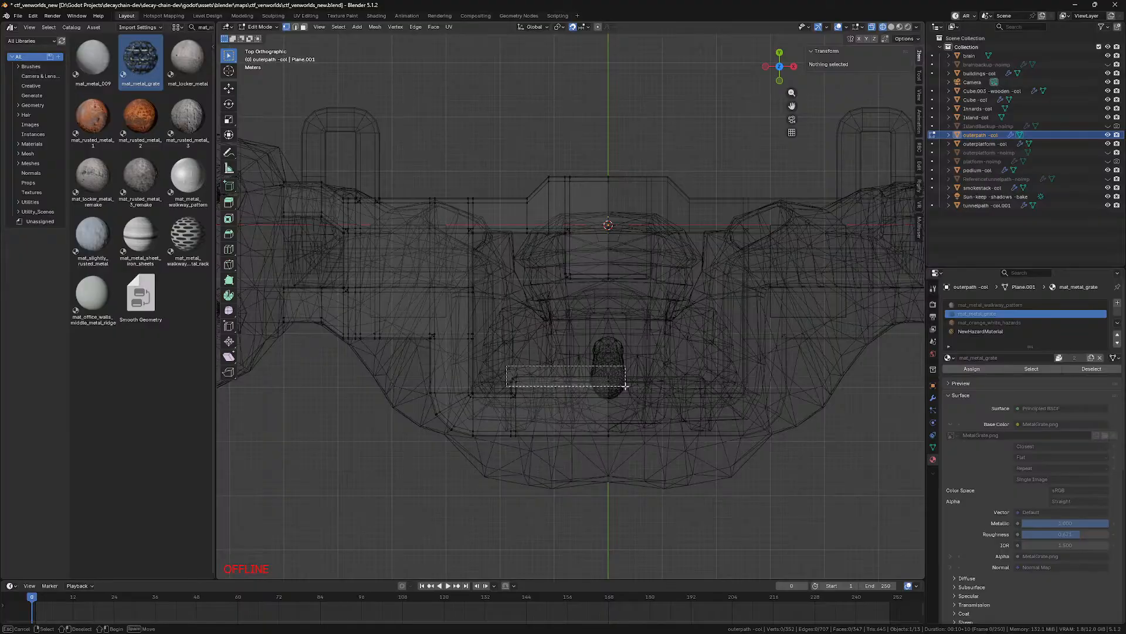
key(z)
key(g)
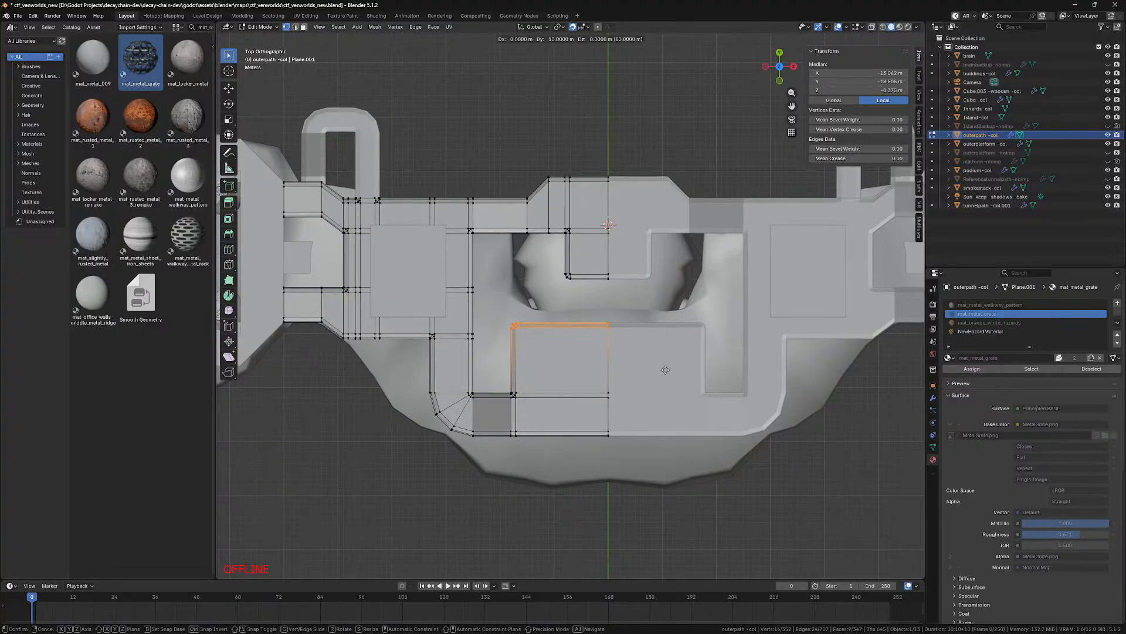
click(666, 365)
Step: Extend the central platform's inner edge along negative Y towards the front walkway, by 3 m and then slightly further
key(z)
drag(554, 262, 606, 288)
key(g)
click(611, 305)
key(z)
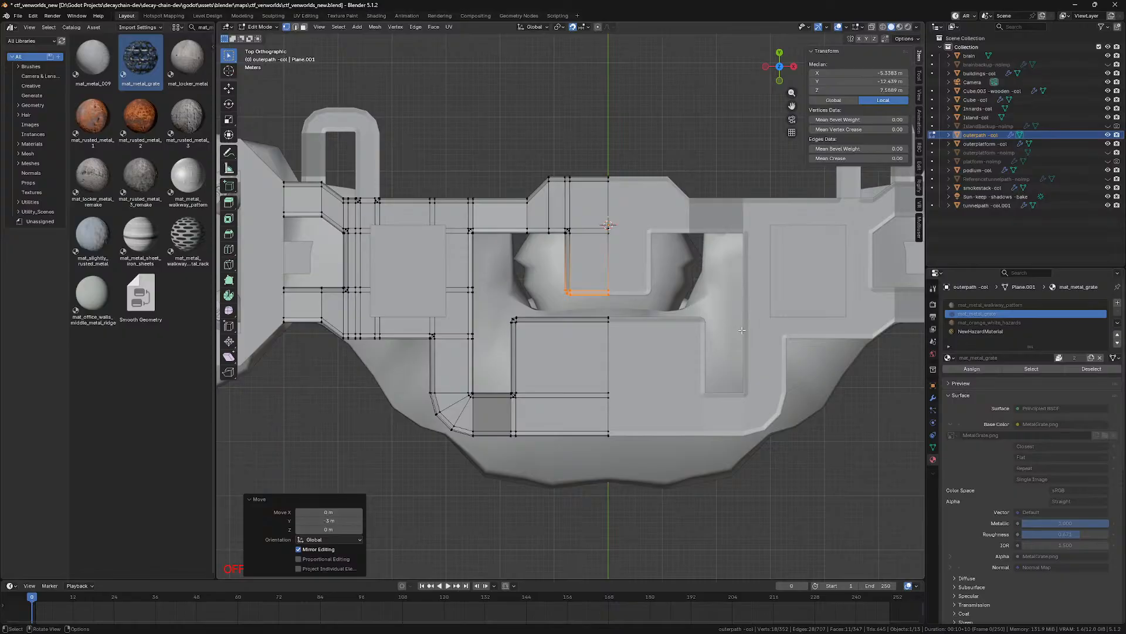
key(g)
click(738, 334)
Step: Widen the central platform by moving its side edge loops outward along negative X in two small moves
mouse_move(573, 237)
mouse_down()
mouse_move(565, 167)
mouse_move(591, 237)
mouse_up()
key(z)
key(g)
click(587, 237)
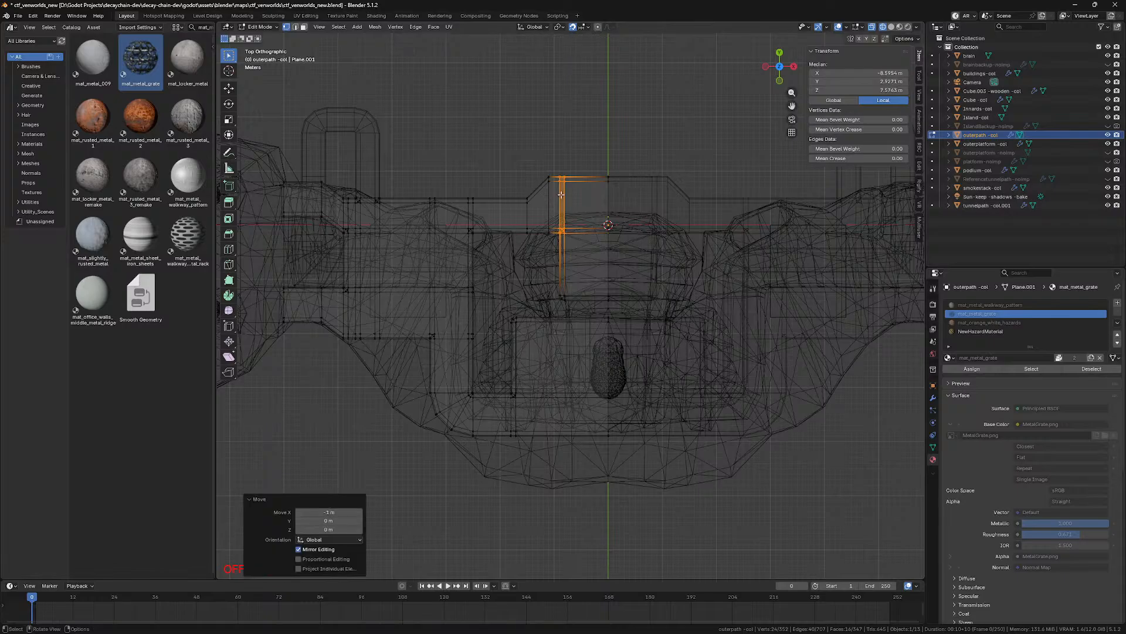
drag(552, 167, 587, 309)
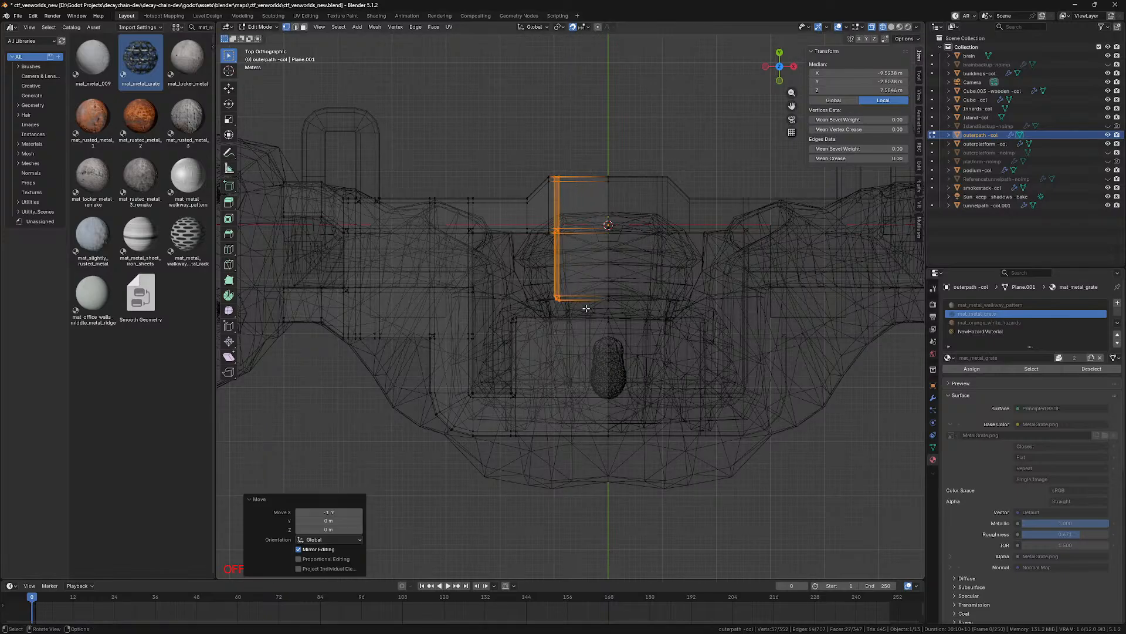
Step: Shift the vertices beside the central platform's angled corner -1 m in X, restore solid shading, and leave mesh editing
drag(537, 160, 558, 251)
key(g)
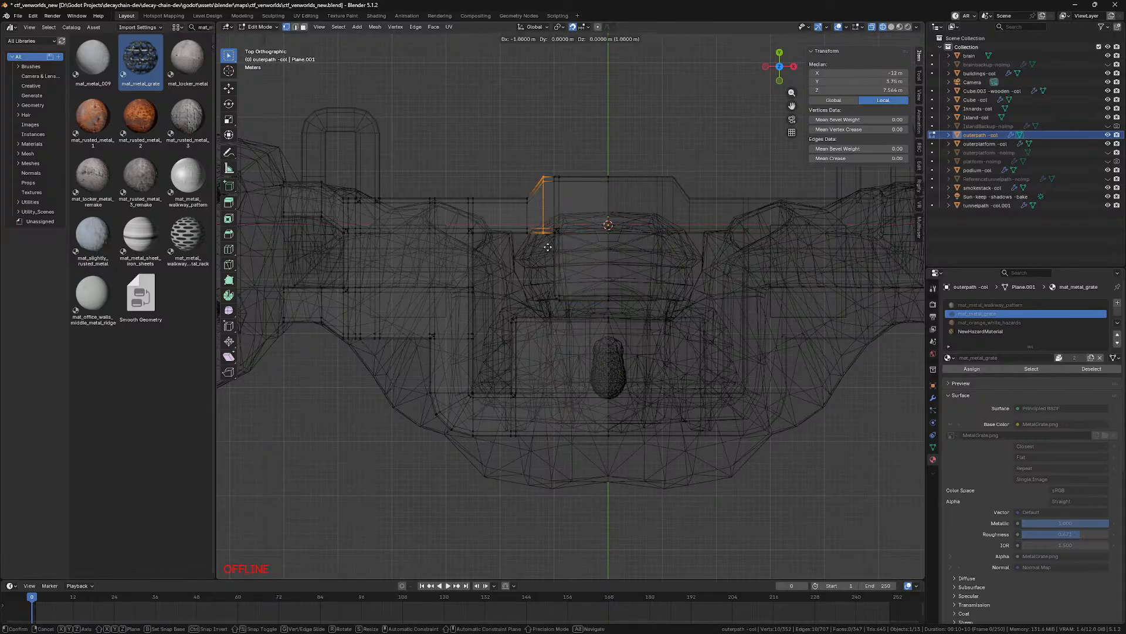
click(548, 247)
key(shift+z)
key(Tab)
Step: Examine the reshaped walkway in perspective, deselect outerpath, and view the whole layout from above
middle_drag(693, 259, 691, 214)
click(150, 623)
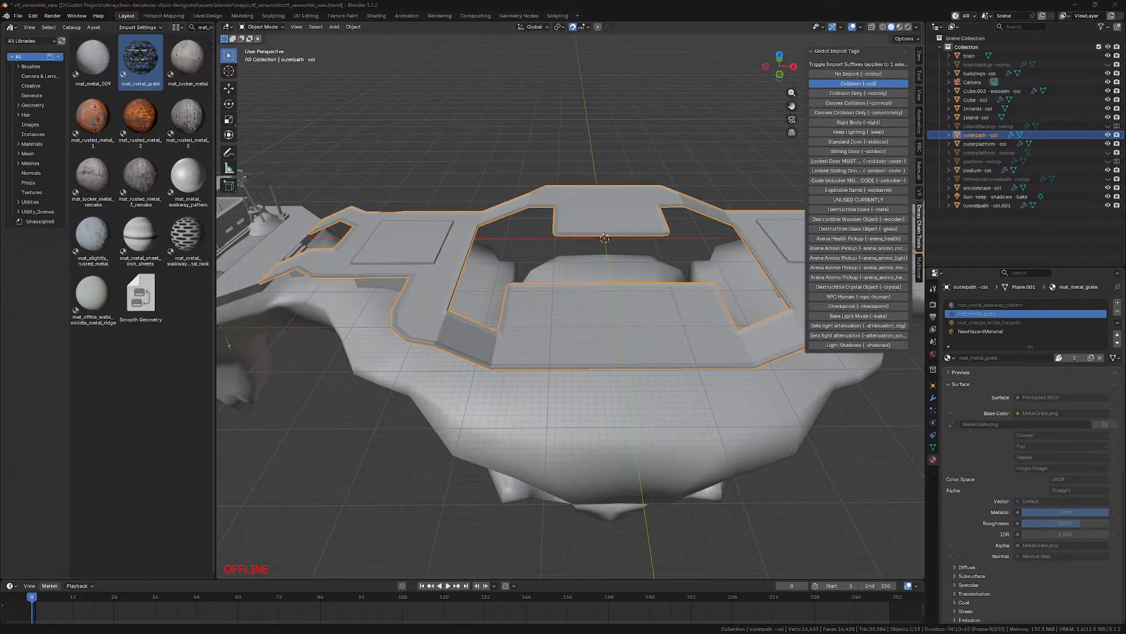
click(329, 529)
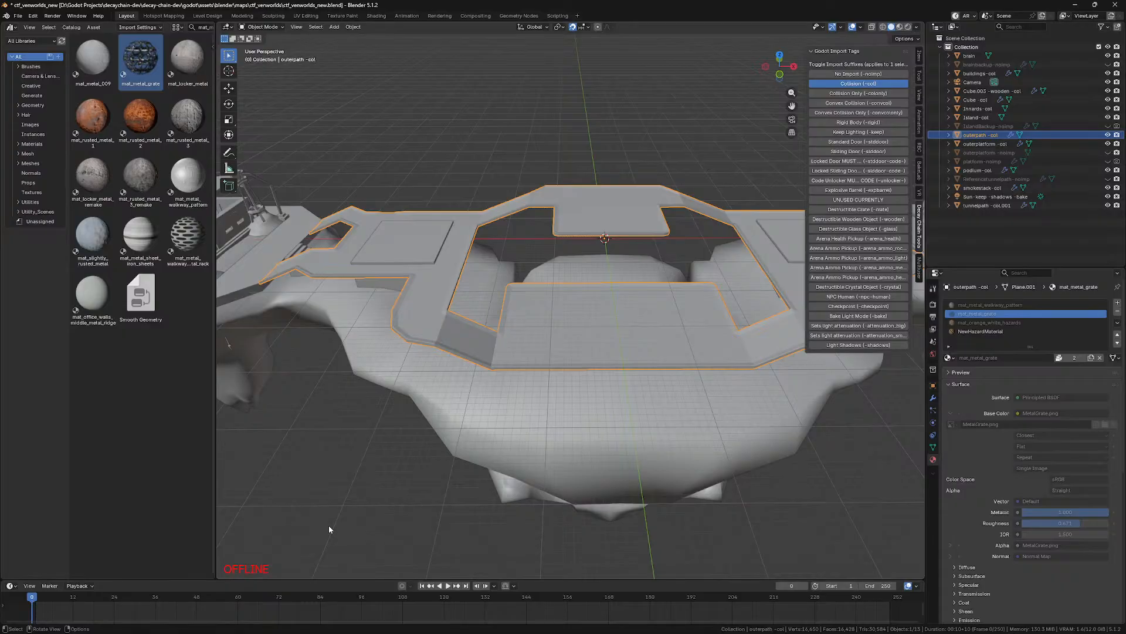
click(345, 505)
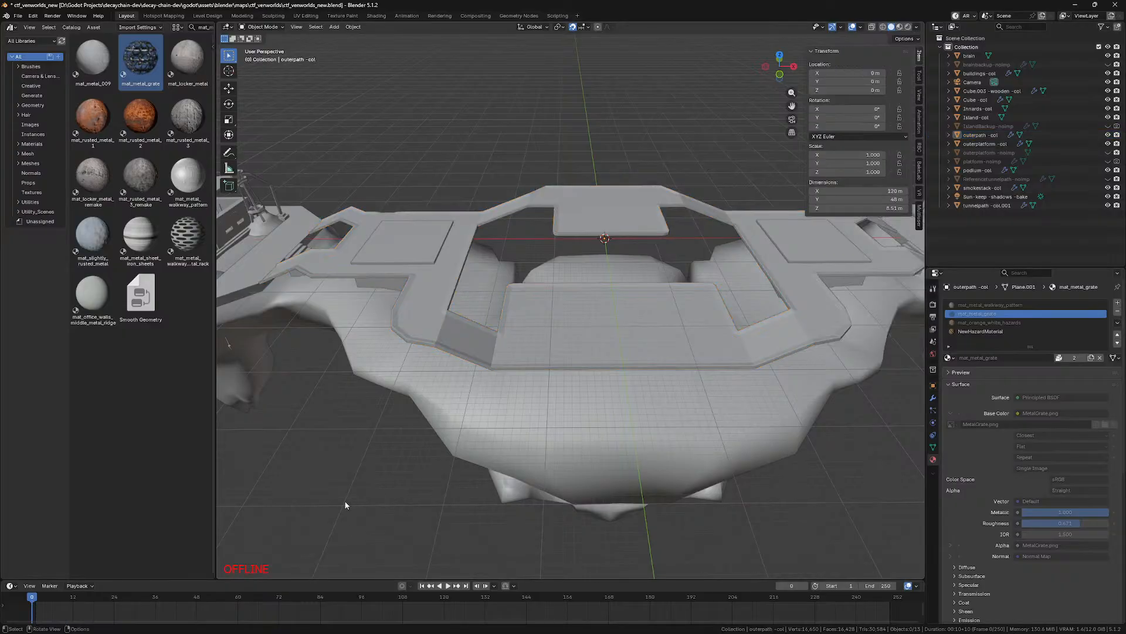
key(KP_7)
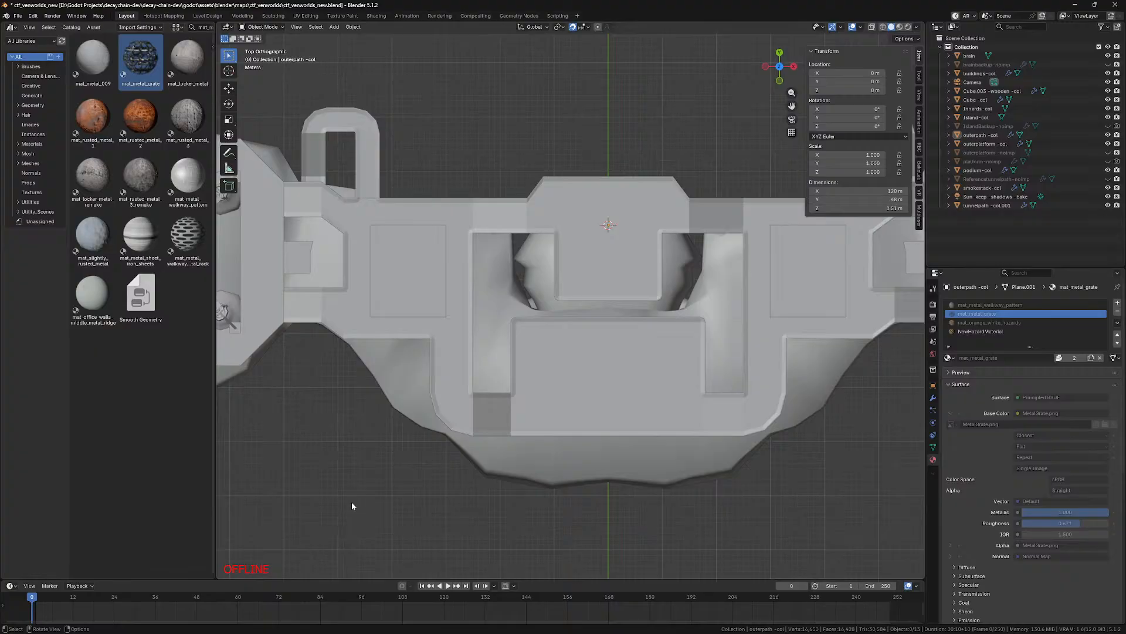
shift+middle_drag(352, 503, 321, 568)
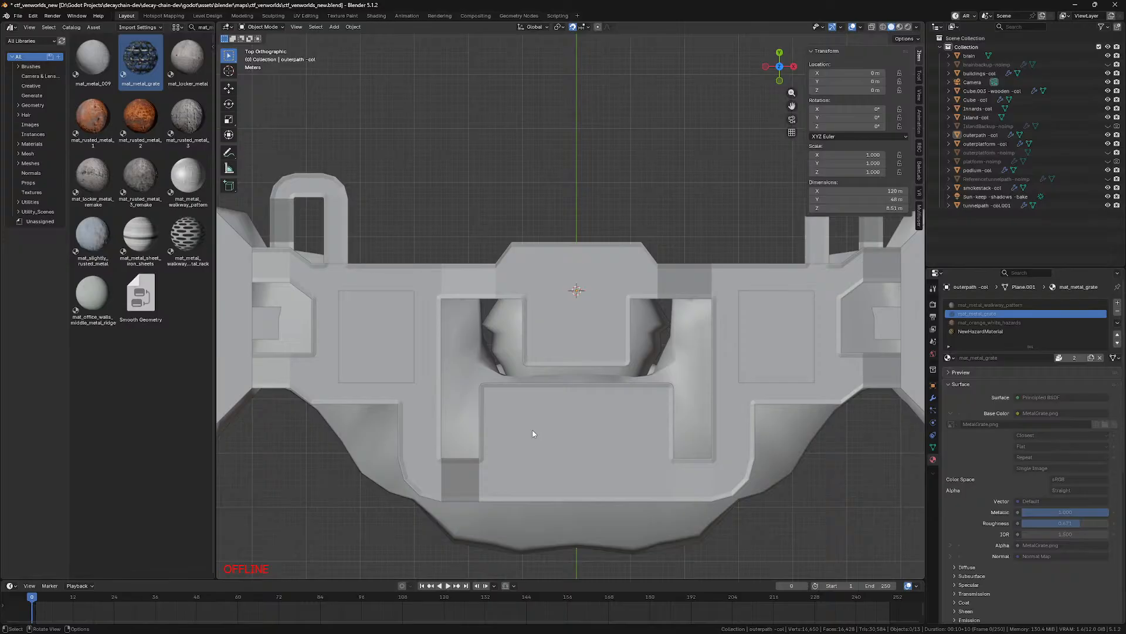
Step: Save the reshaped ctf_venworlds_new map file and select the outerpath walkway object
key(ctrl+s)
click(530, 448)
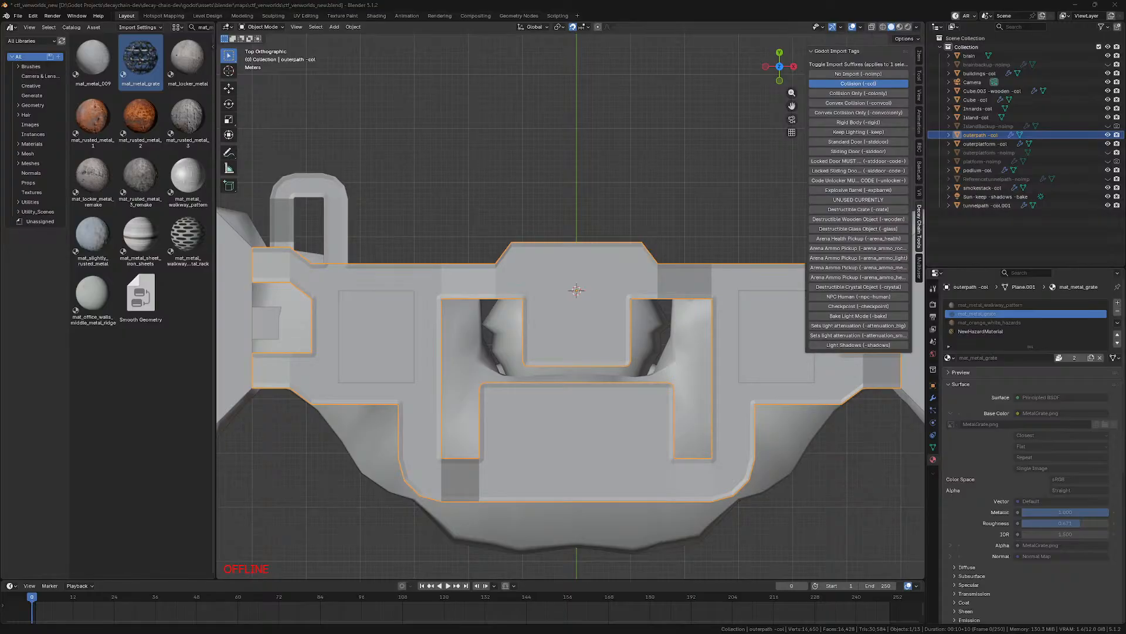
key(alt+Tab)
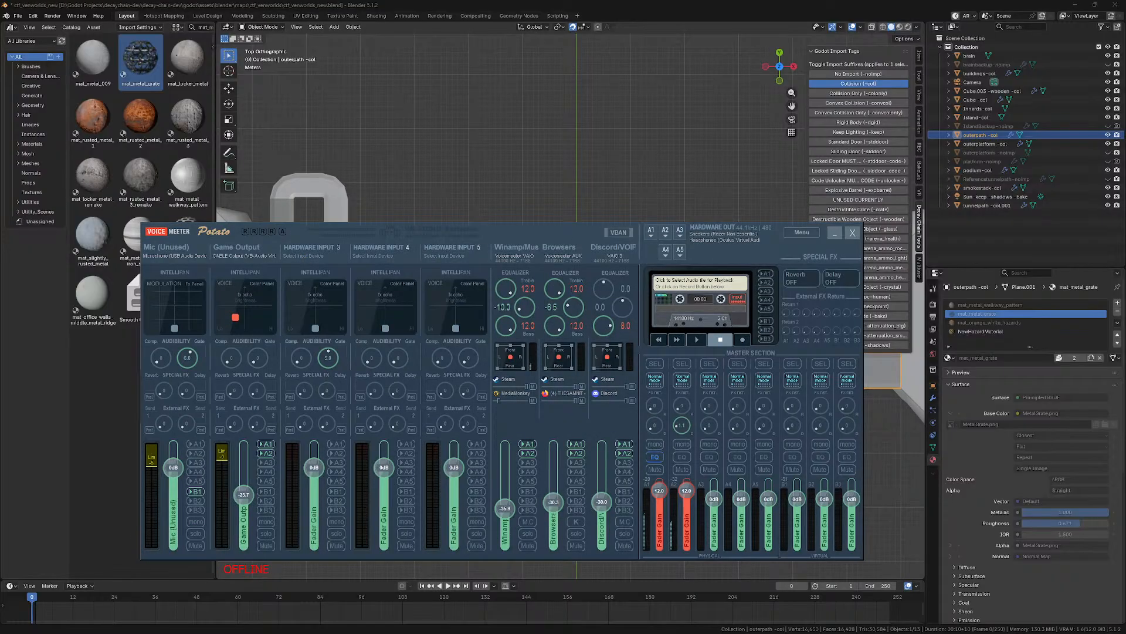
click(561, 175)
click(227, 623)
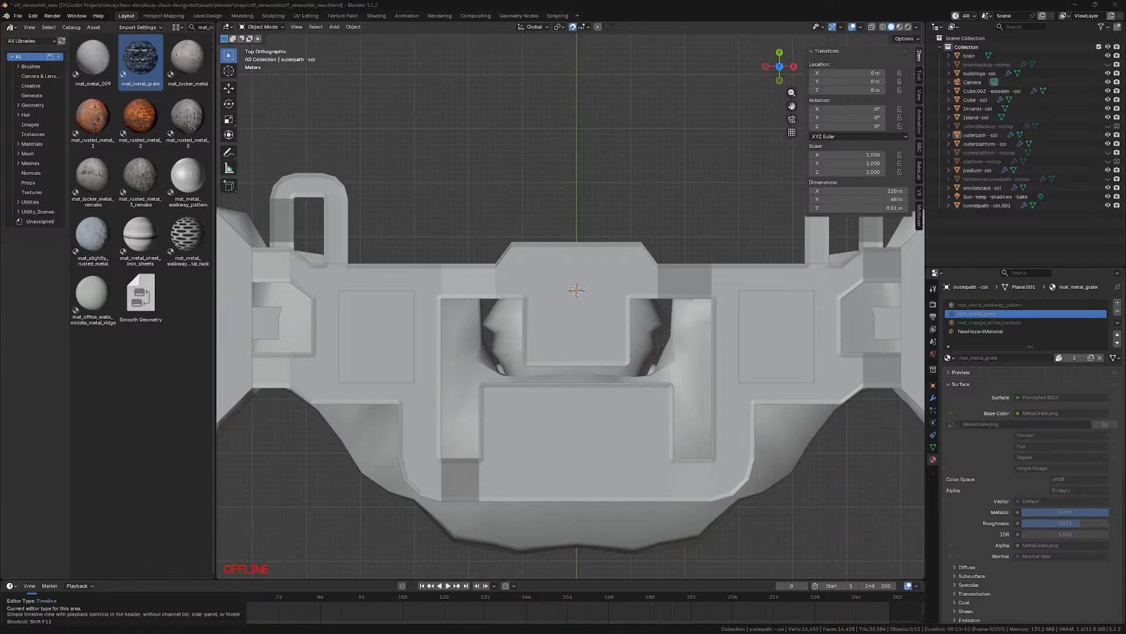
Step: Duplicate the Cube.003 stone cover block in mesh editing and move the copy about 30 m in X and -15 m in Y onto the front platform
middle_drag(613, 385, 598, 311)
click(577, 346)
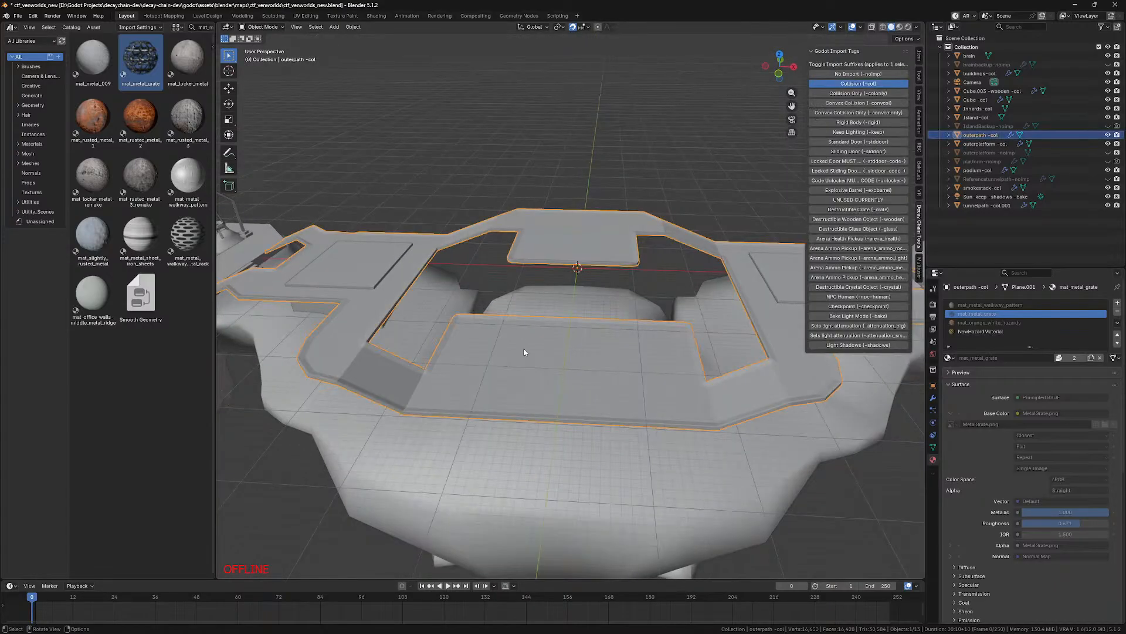
middle_drag(596, 357, 525, 351)
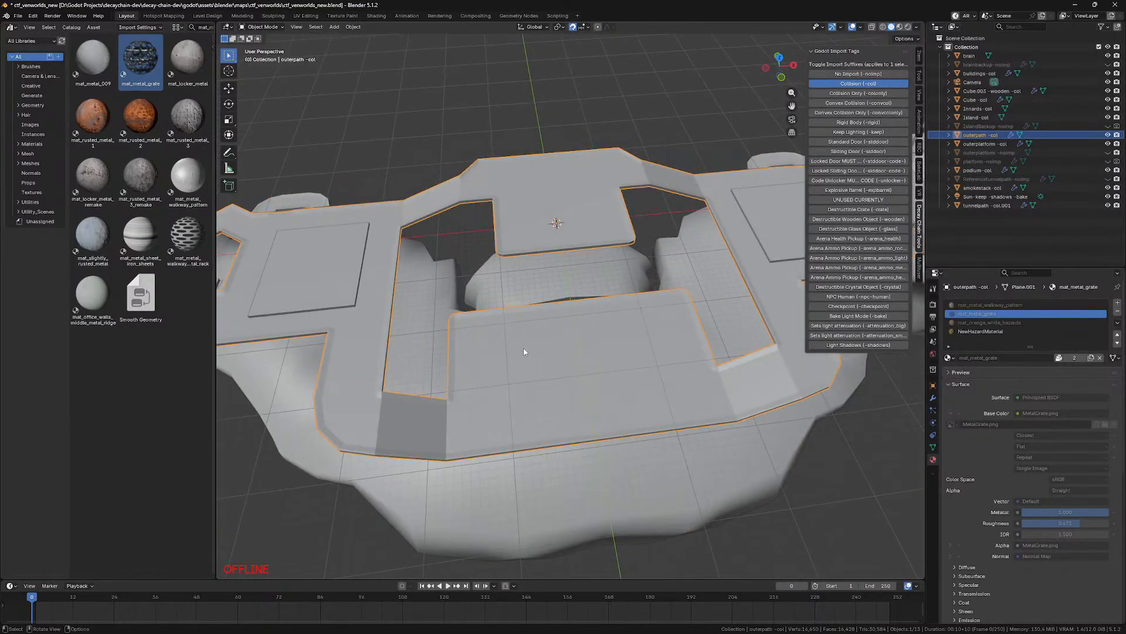
click(338, 295)
key(KP_7)
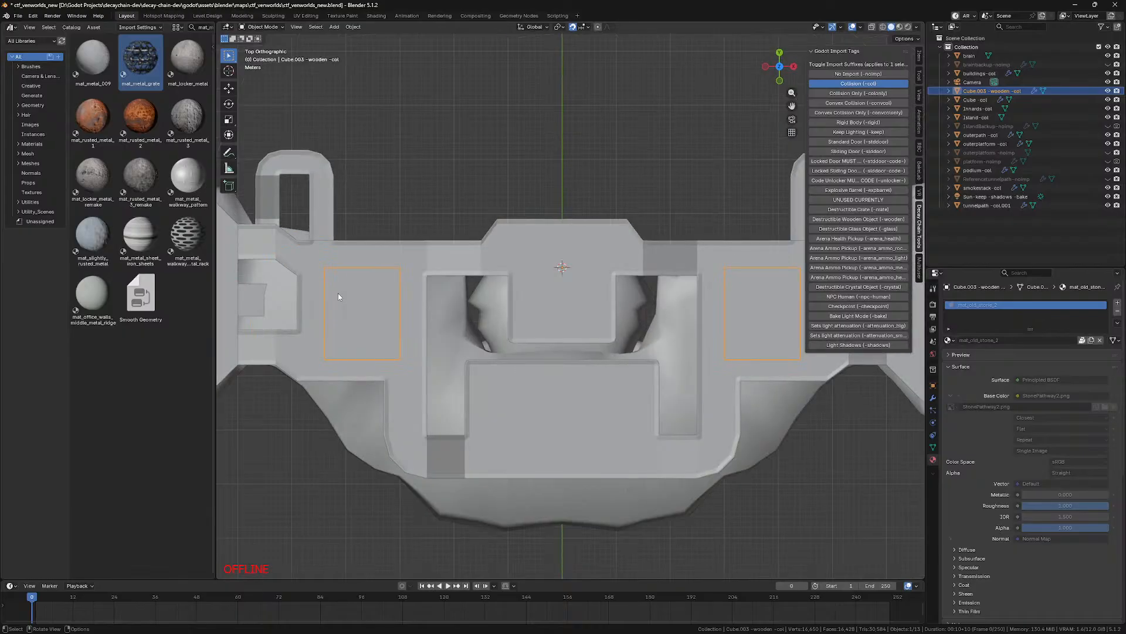
key(Tab)
key(a)
key(shift+z)
key(g)
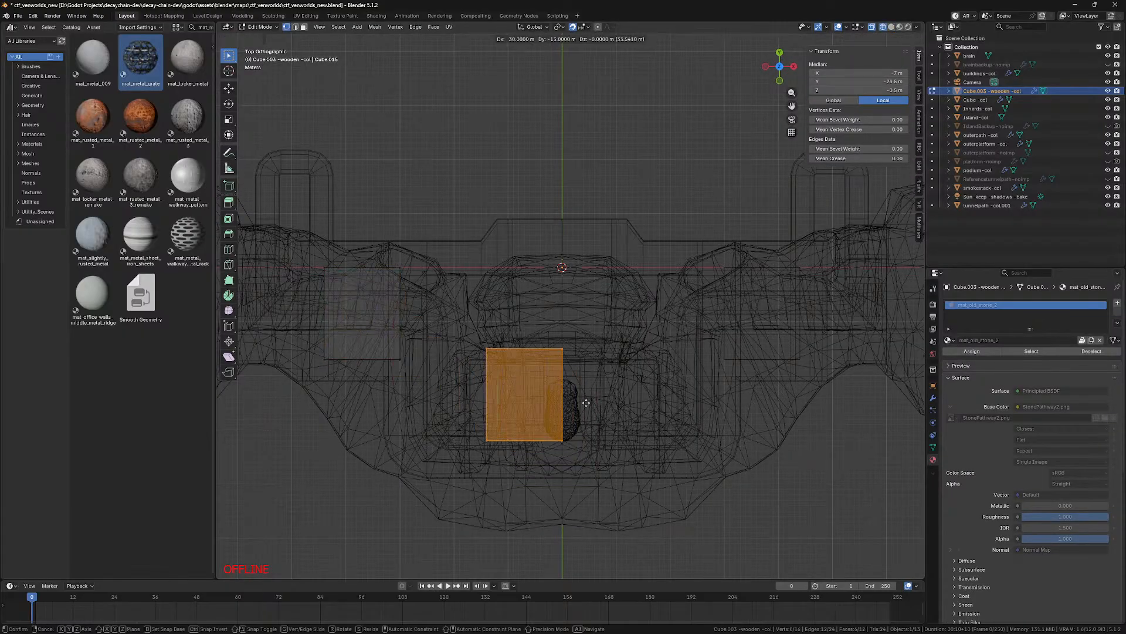
Step: Place the duplicated block over the front platform, rotate it a quarter turn, and shift it 2 m in X and -3 m in Y
click(580, 406)
key(shift+z)
key(r)
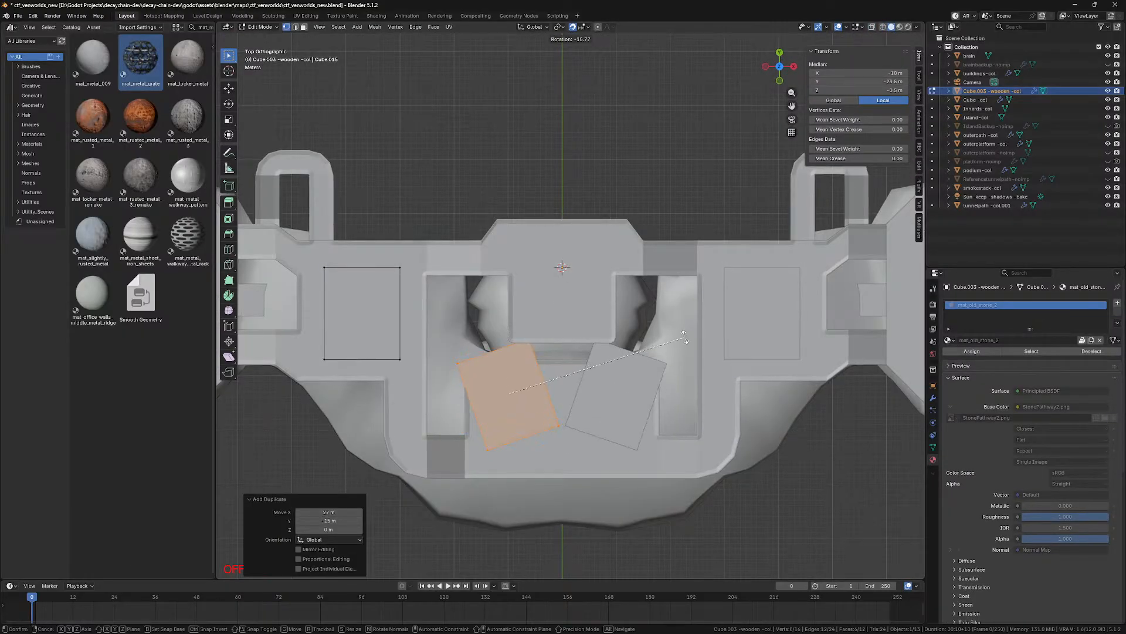
click(623, 343)
key(g)
click(635, 360)
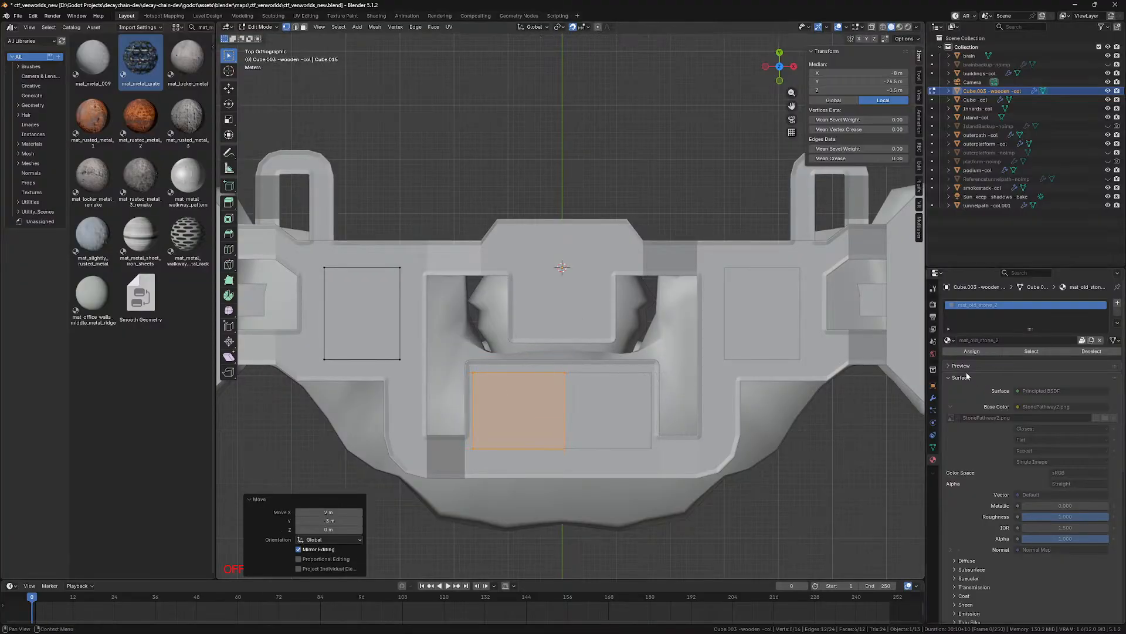
Step: Enable Clipping on the Mirror modifier and move the duplicated block 7 m in X and 1 m in Y against the mirror plane
click(933, 398)
key(g)
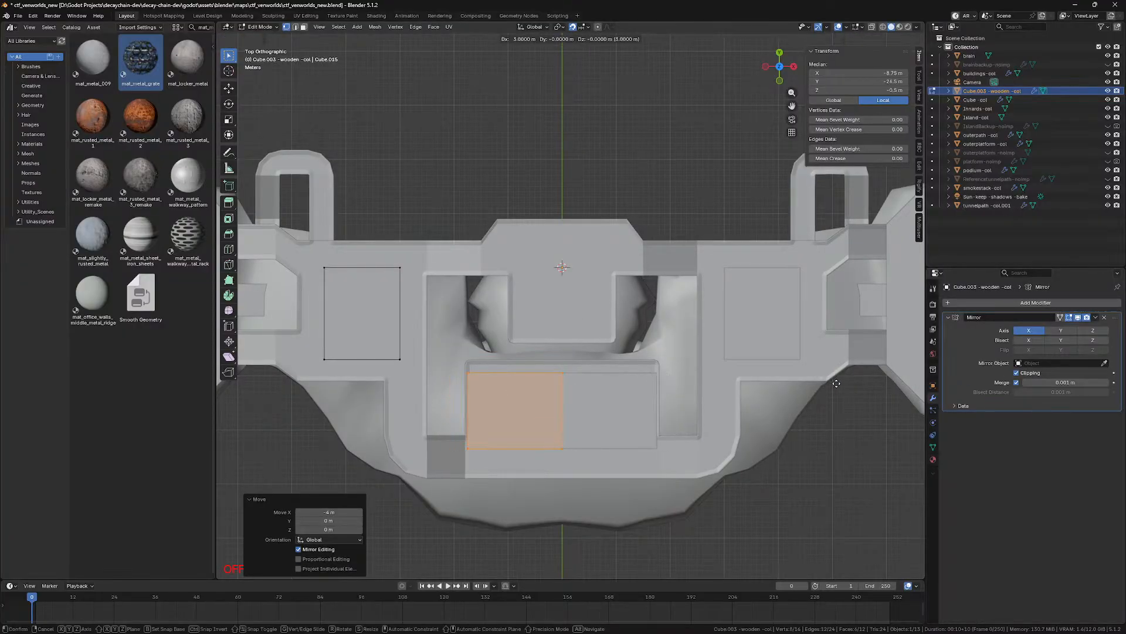
click(865, 380)
Step: Scale the duplicated block to 0.8 along Y and extend its outer side to X -14.5 m
key(s)
key(y)
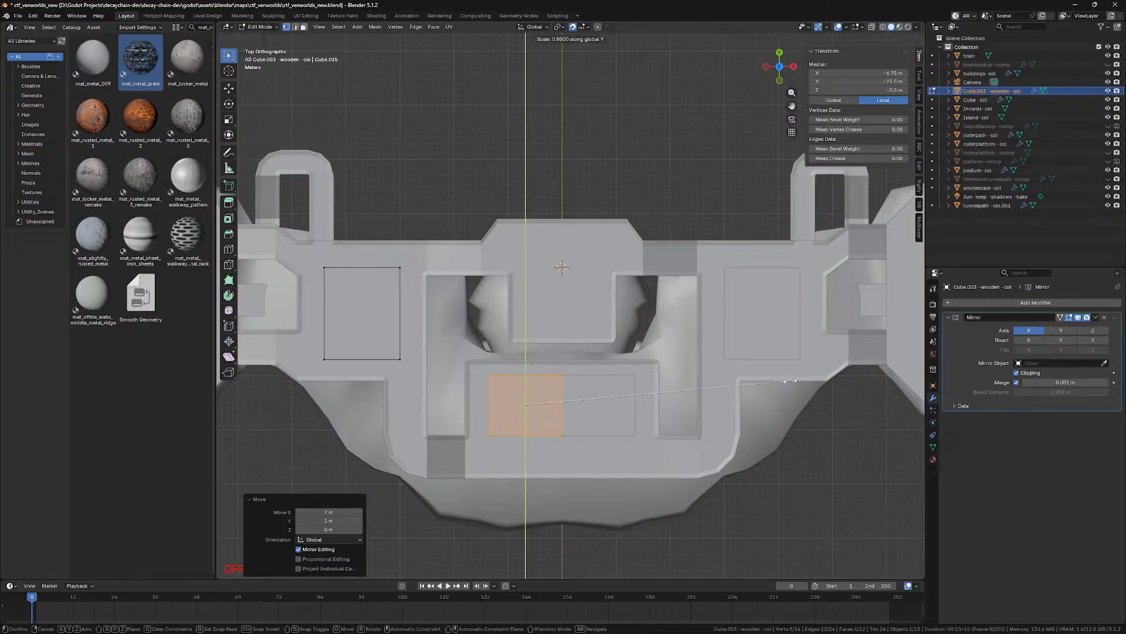
click(792, 381)
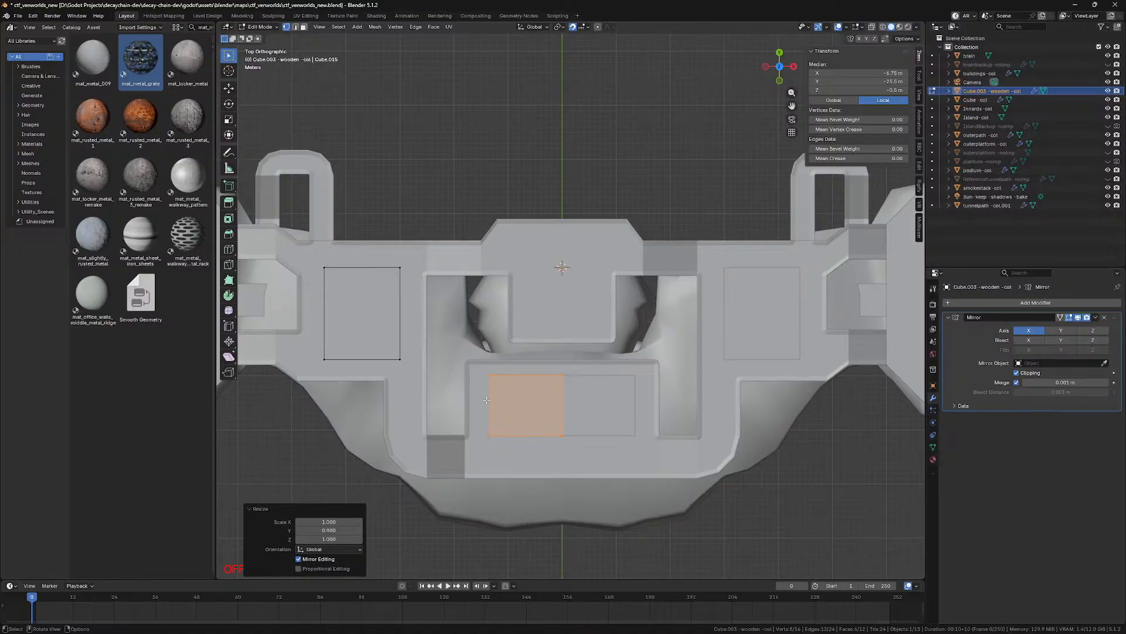
key(z)
click(519, 411)
drag(477, 360, 508, 447)
key(g)
click(503, 448)
key(z)
click(546, 450)
Step: Try to move the selected geometry vertically in front view, and undo the move
middle_drag(568, 452, 576, 371)
key(KP_1)
scroll(615, 317, up, 4)
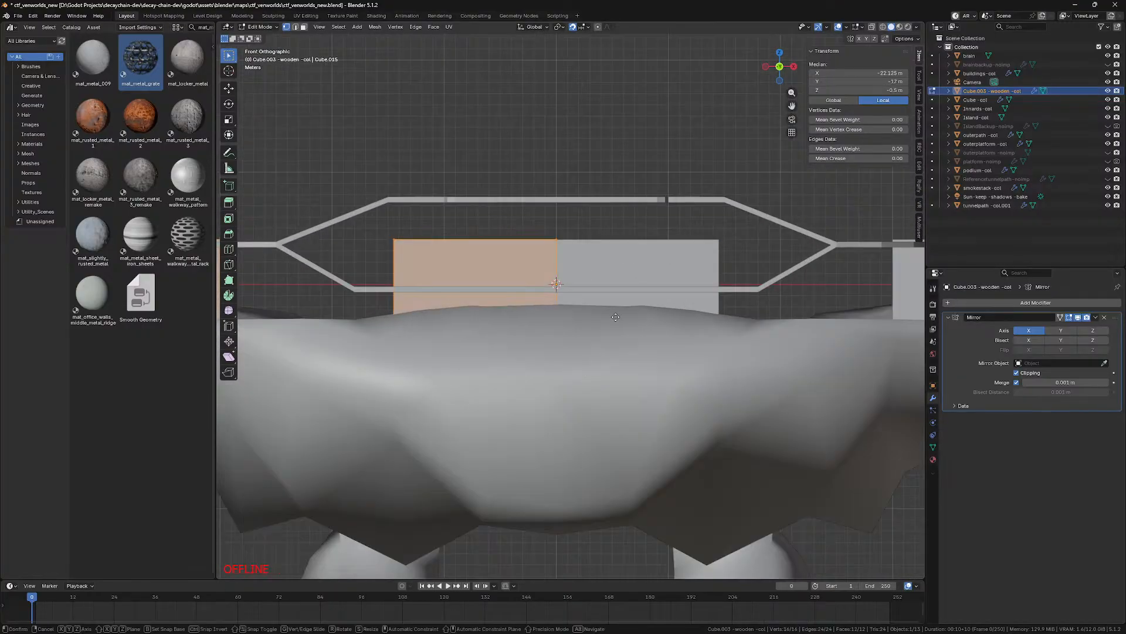
key(g)
click(616, 354)
key(ctrl+z)
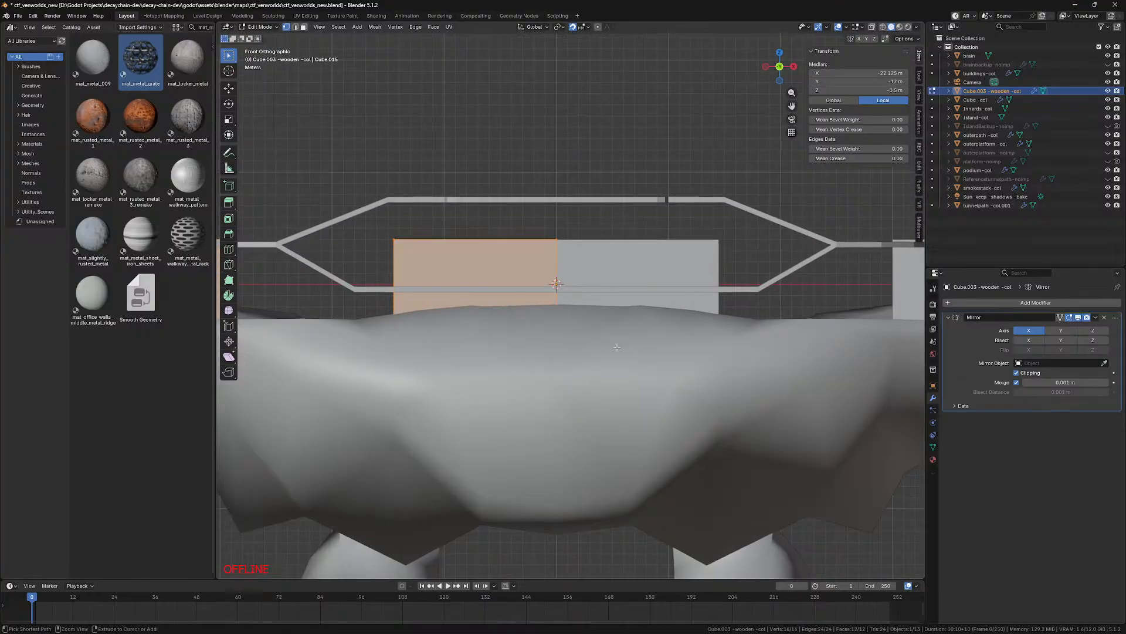
Step: Flatten the front block into a slab with its top at Z 0 m and its underside at Z -2 m
key(shift+z)
drag(362, 311, 659, 374)
key(g)
click(661, 329)
drag(339, 192, 588, 274)
key(g)
click(596, 309)
drag(365, 286, 652, 321)
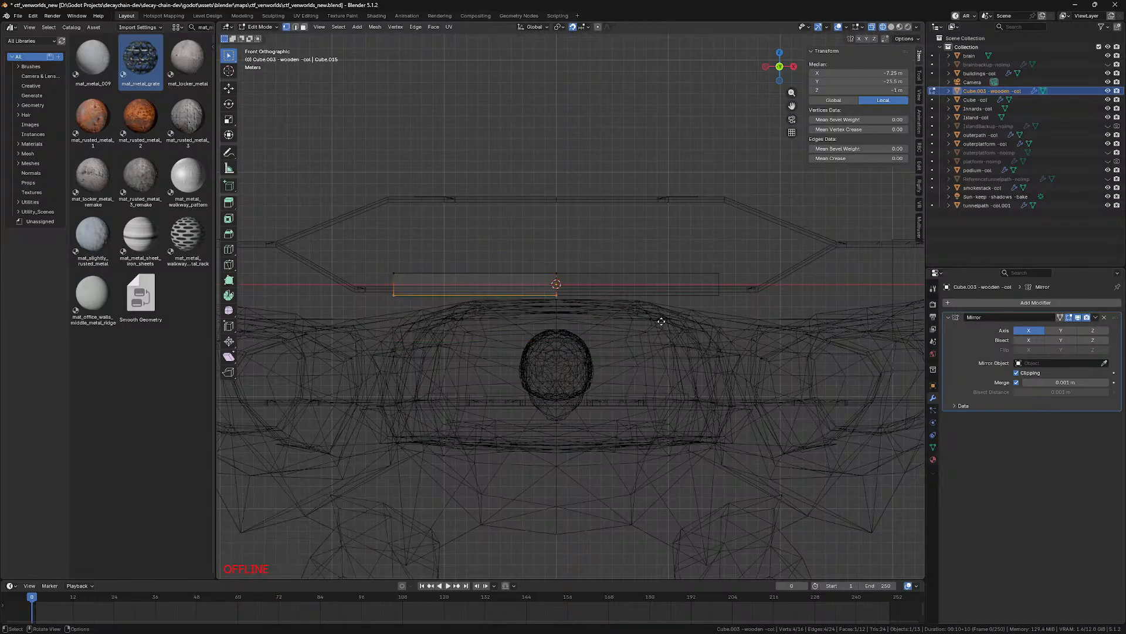
key(g)
click(662, 329)
drag(368, 264, 599, 295)
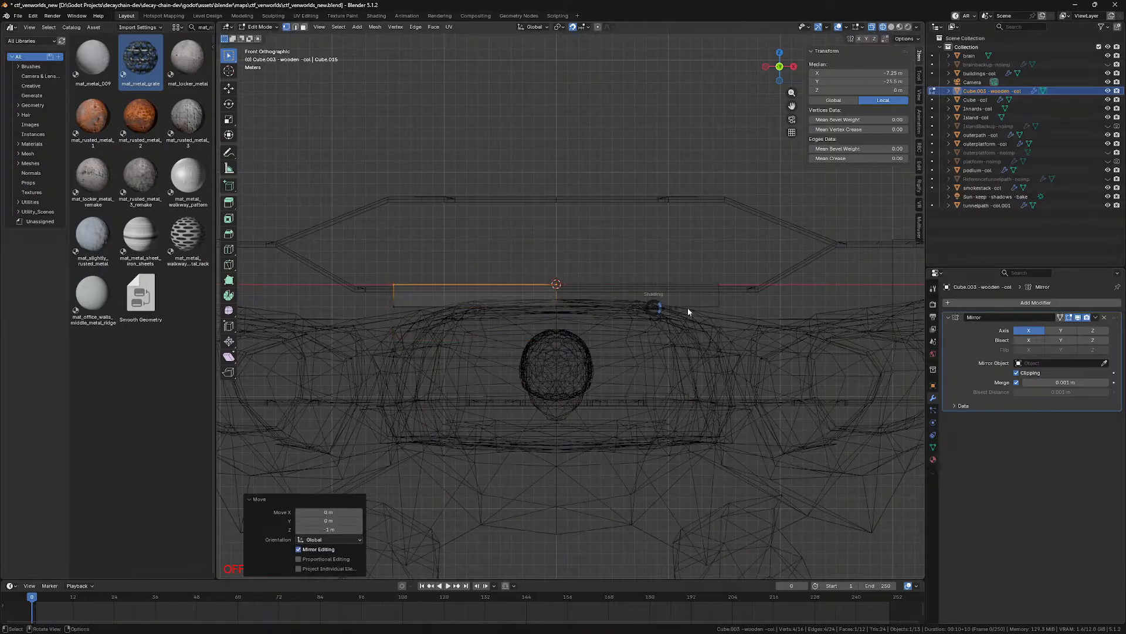
Step: Raise the slab's lower front vertex on the mirror plane 0.1 m along Z
key(shift+z)
key(shift+grave)
key(w)
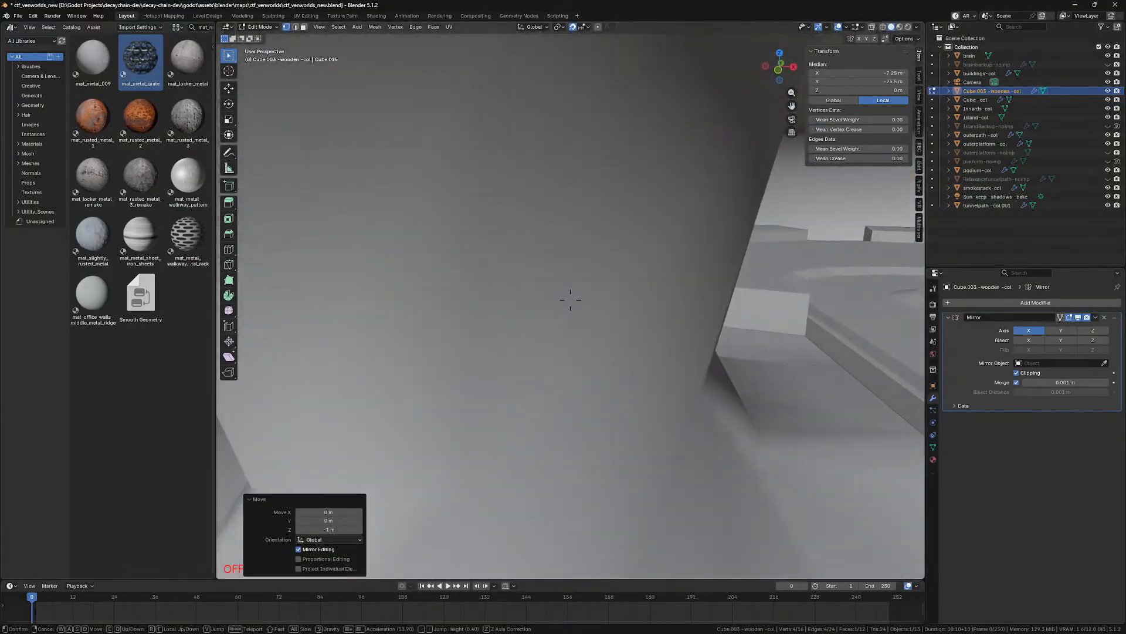
key(d)
click(599, 299)
key(shift+z)
key(shift+grave)
key(w)
click(626, 330)
key(shift+z)
key(shift+grave)
key(w)
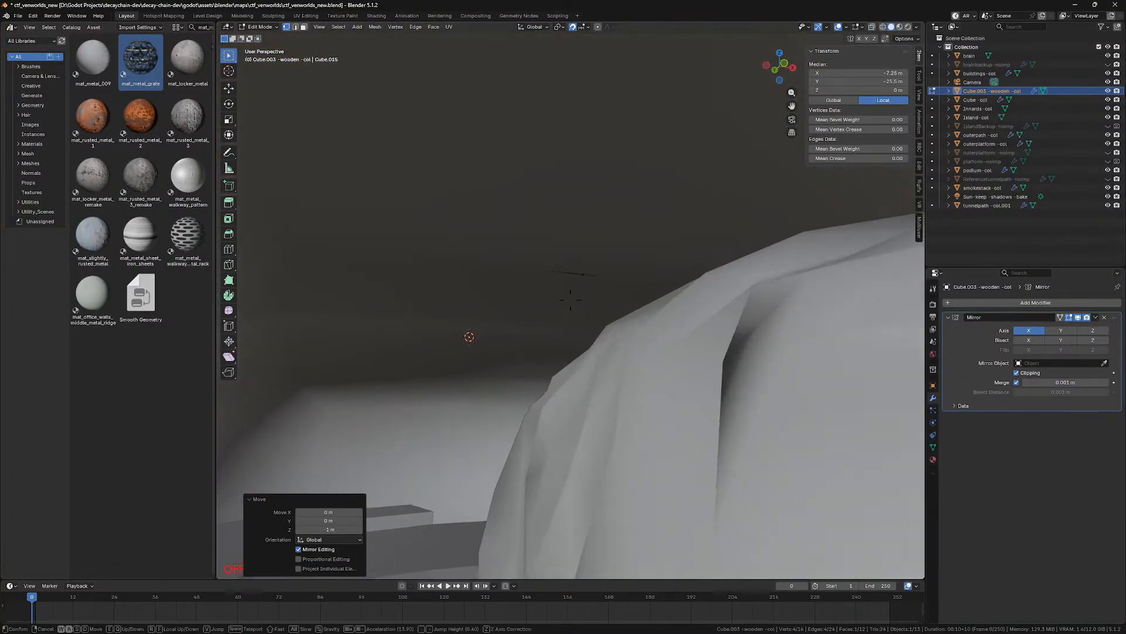
click(653, 280)
click(640, 278)
key(g)
key(z)
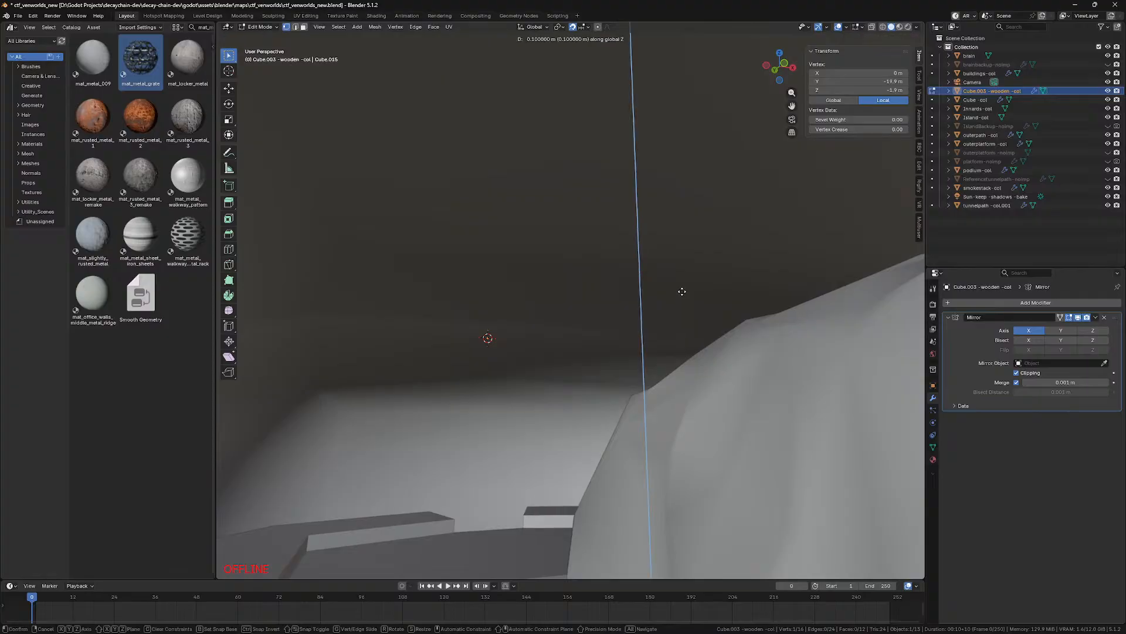
click(681, 293)
Step: Lower the slab's bottom outer front corner vertex 2 m along Z
key(shift+grave)
key(w)
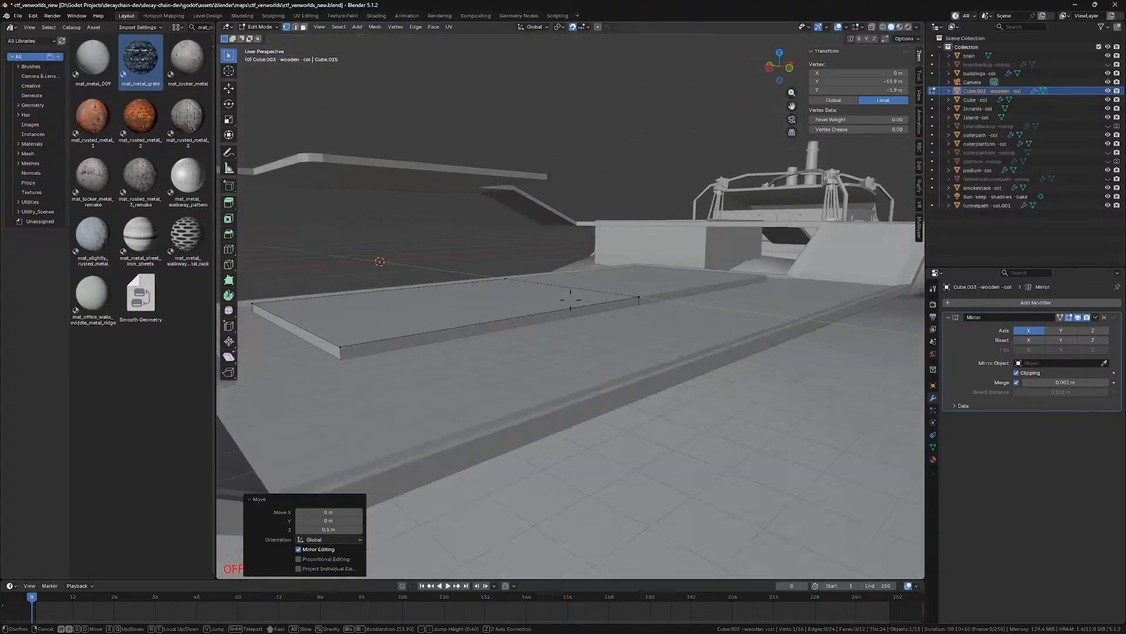
key(w)
key(a)
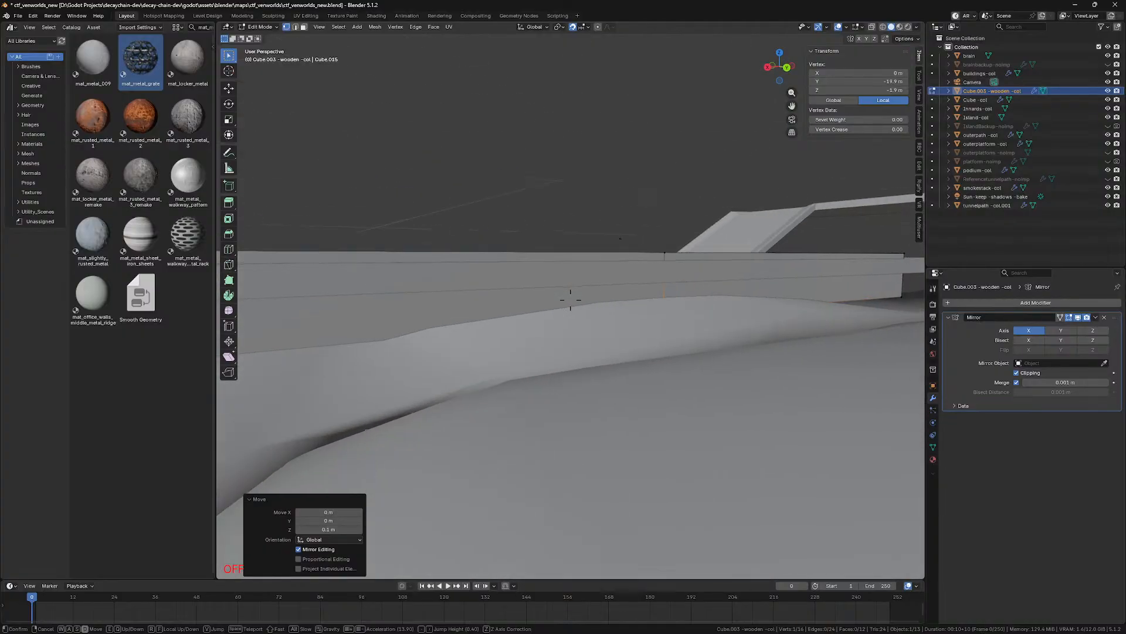
key(d)
click(571, 300)
click(721, 372)
key(g)
key(z)
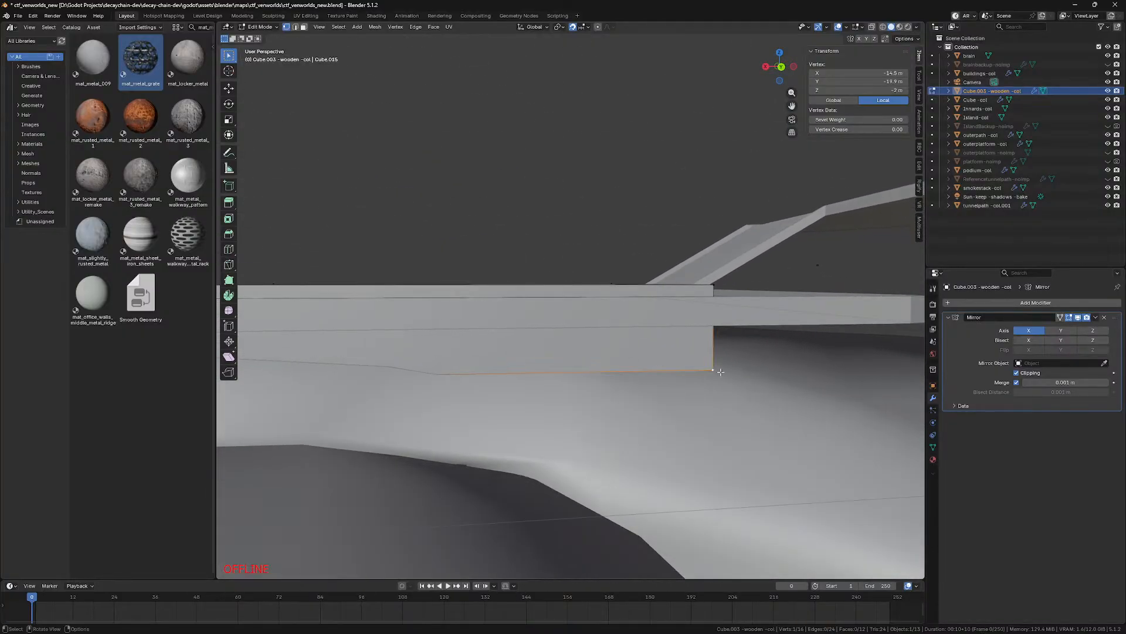
click(738, 429)
Step: Check the lowered corner from below the platform and undo the last vertex move
key(shift+grave)
key(w)
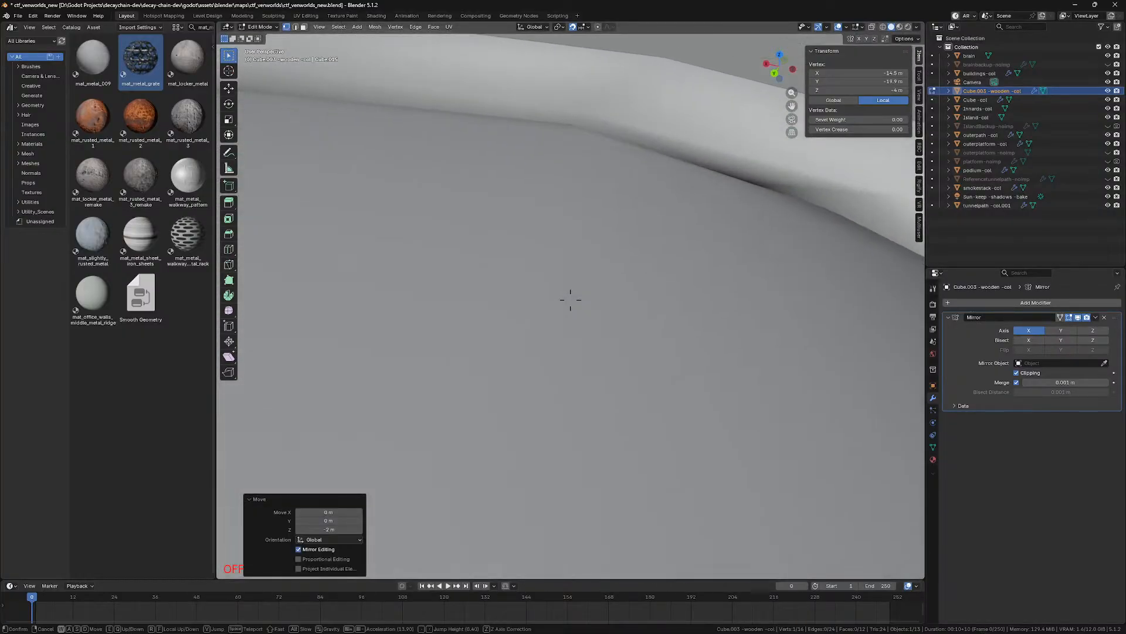
key(s)
click(570, 300)
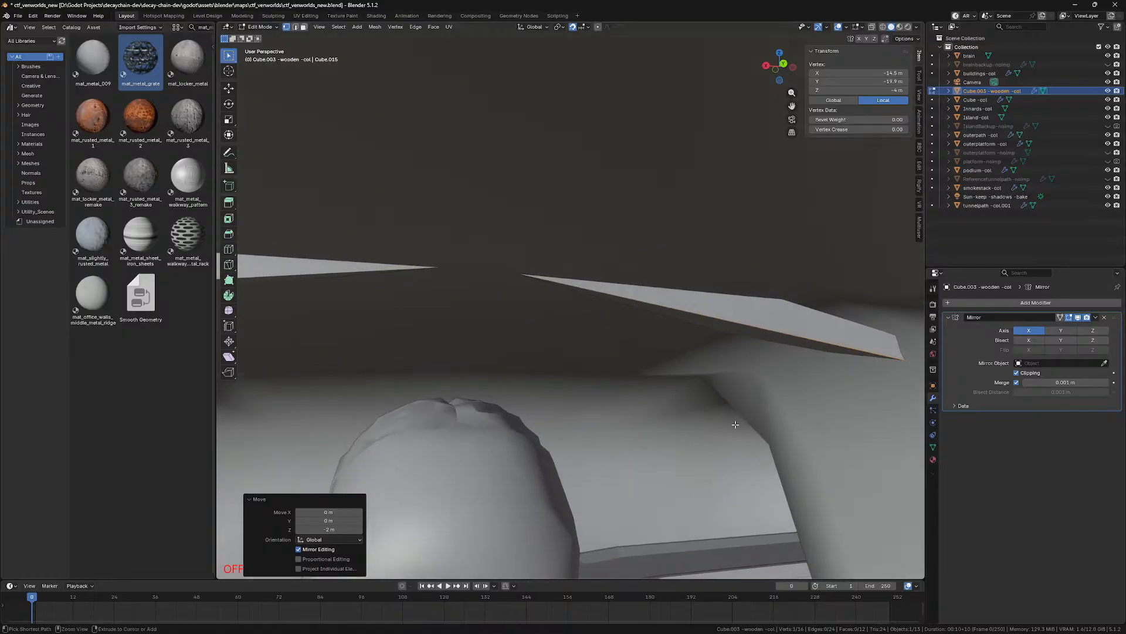
key(ctrl+z)
Step: Examine the slab on the front platform from the underside and from an elevated front view
key(shift+grave)
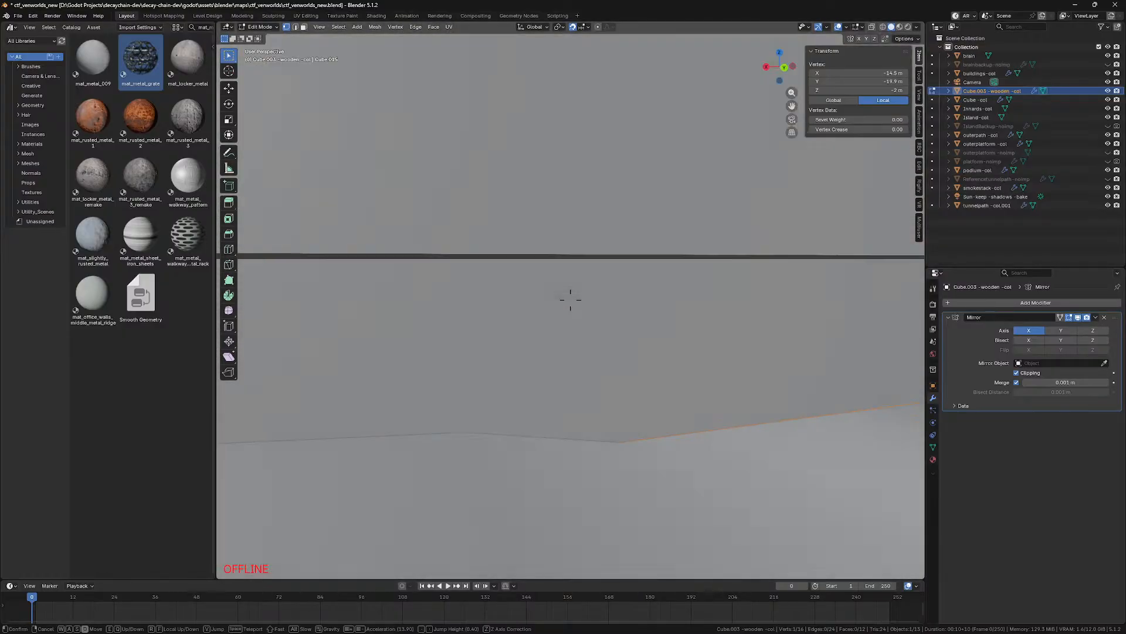
key(s)
key(d)
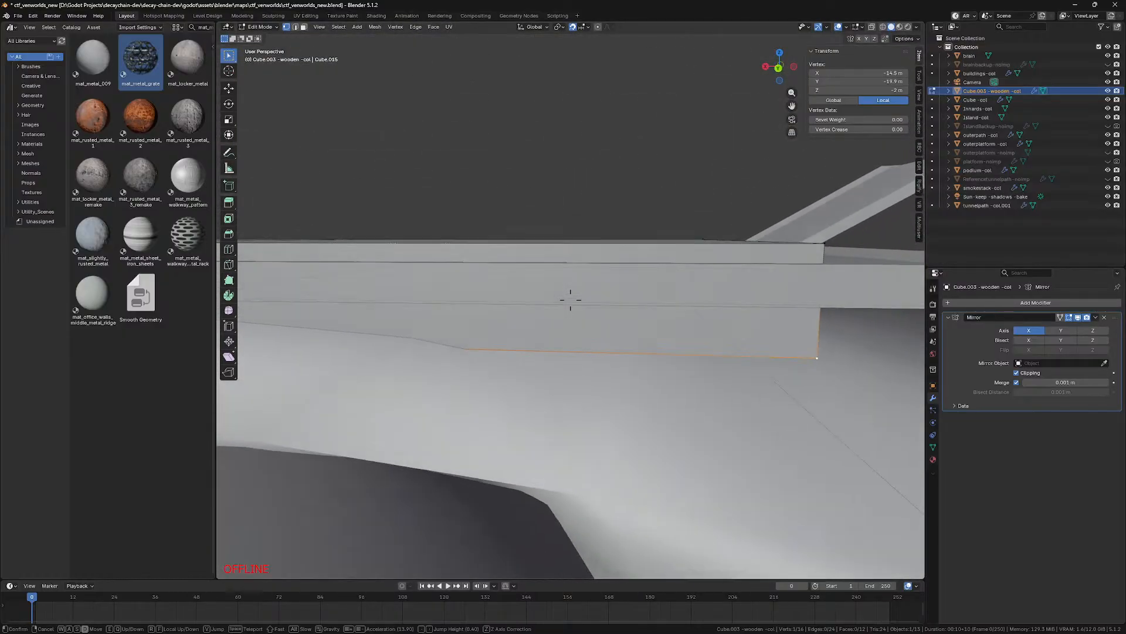
key(e)
key(s)
key(e)
click(732, 417)
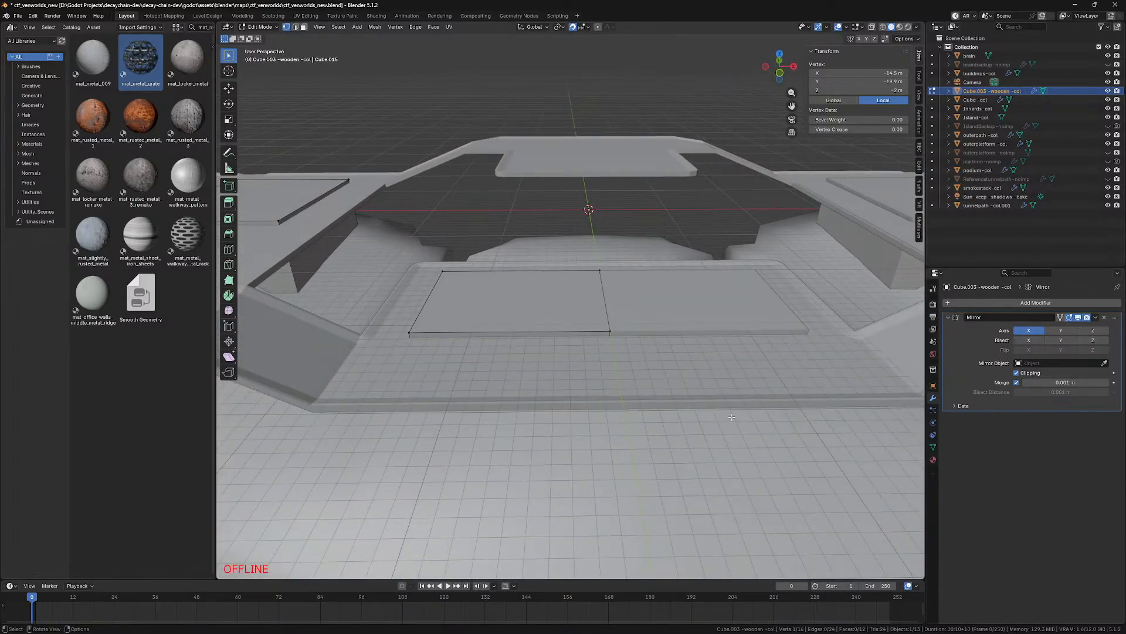
key(Tab)
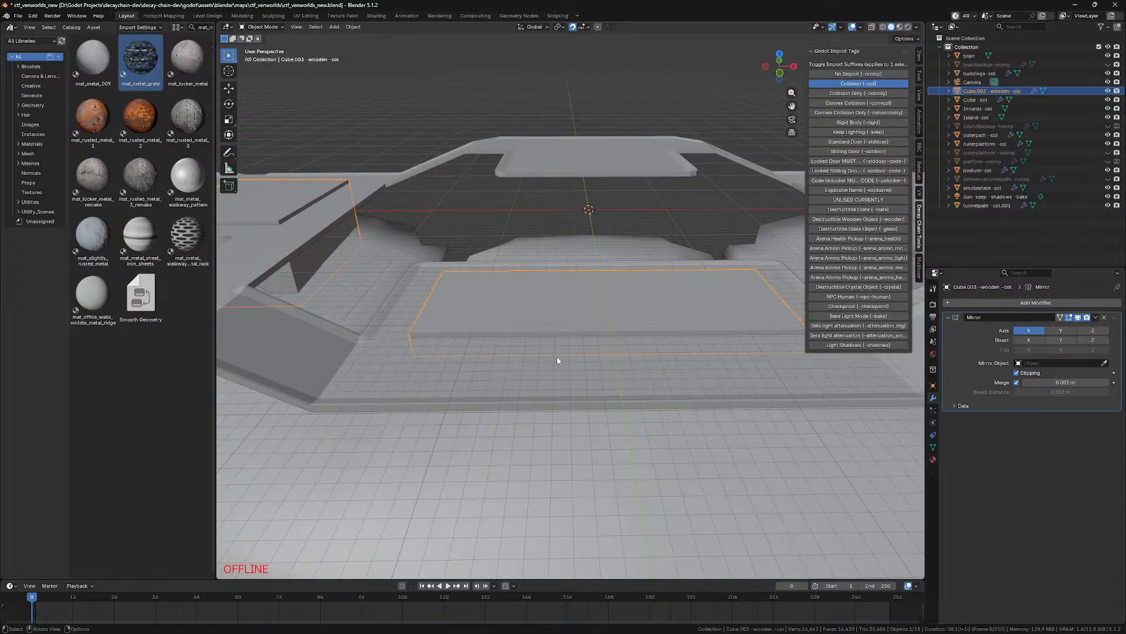
key(Tab)
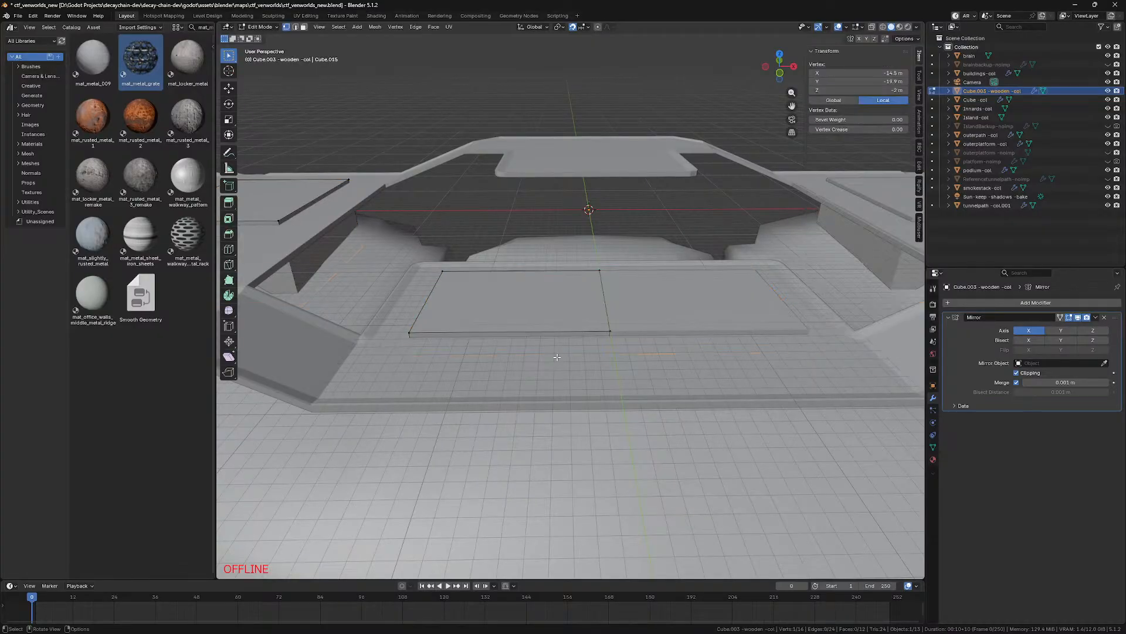
Step: Delete all vertices of the slab on the front platform and return to Object Mode
key(shift+z)
drag(399, 258, 679, 400)
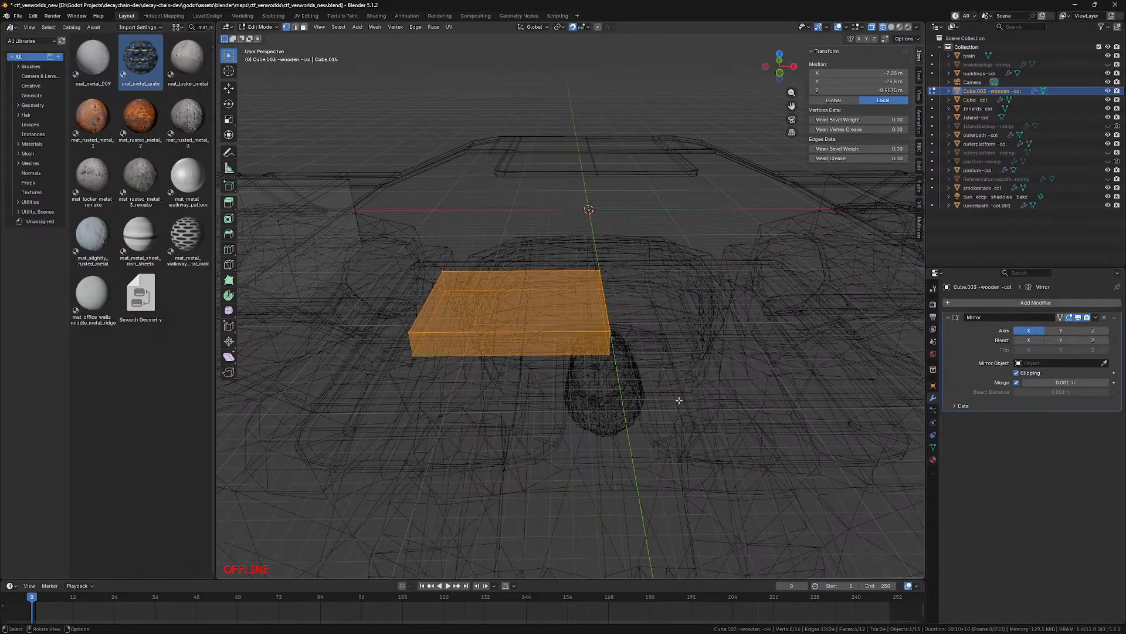
key(x)
click(679, 400)
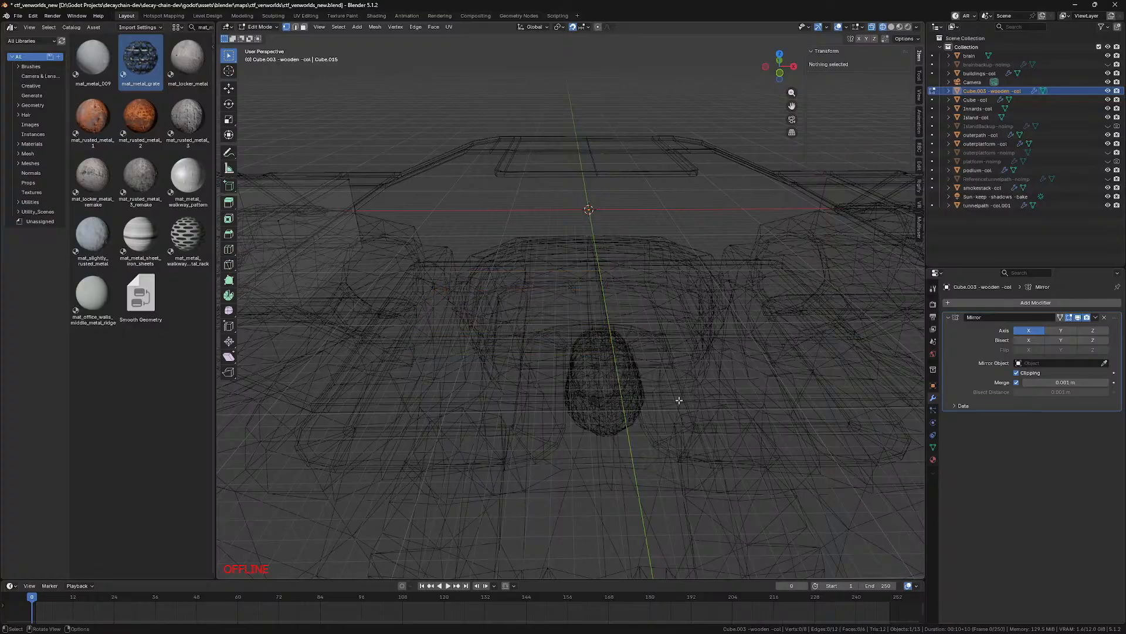
key(Tab)
Step: Deselect the wooden block object and display the scene in solid shading
mouse_move(247, 623)
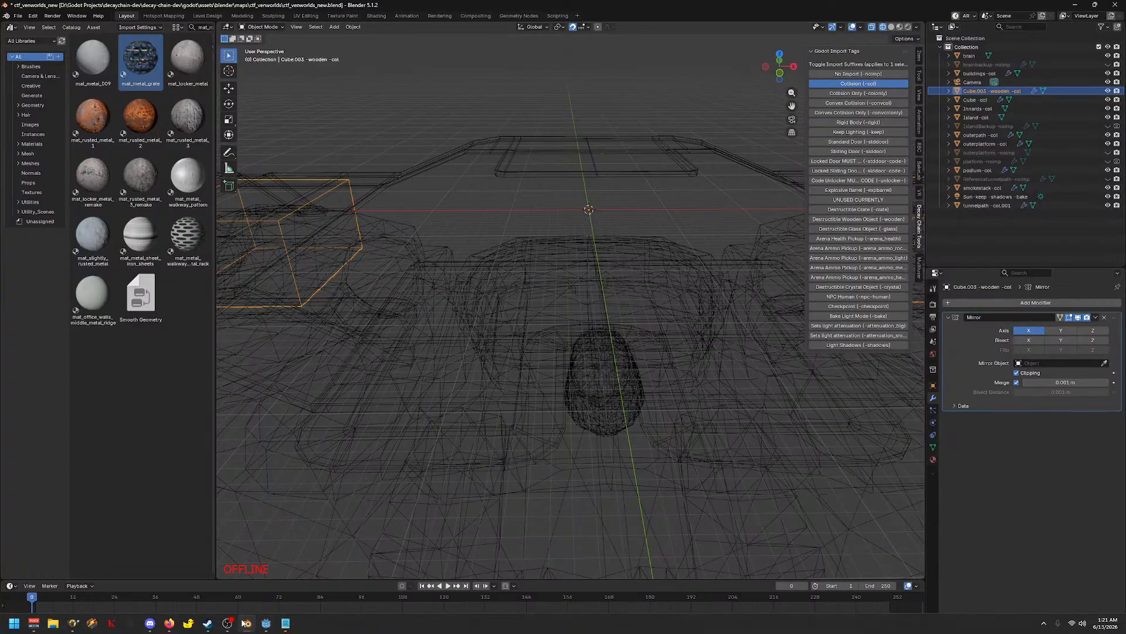
mouse_move(293, 626)
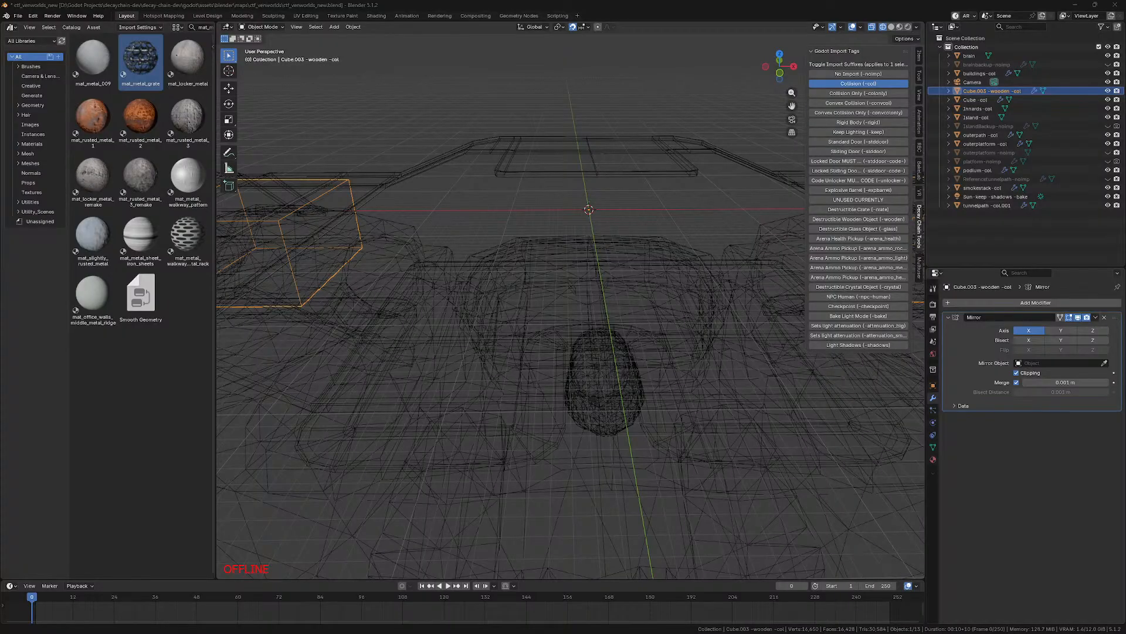
click(471, 210)
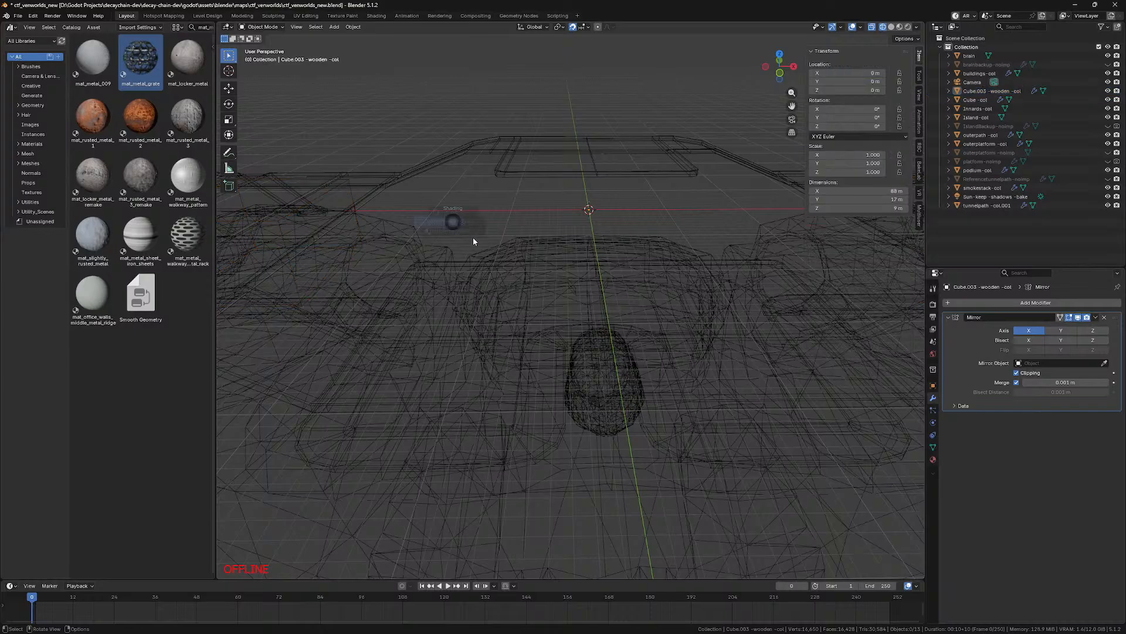
key(shift+z)
key(shift+grave)
click(570, 300)
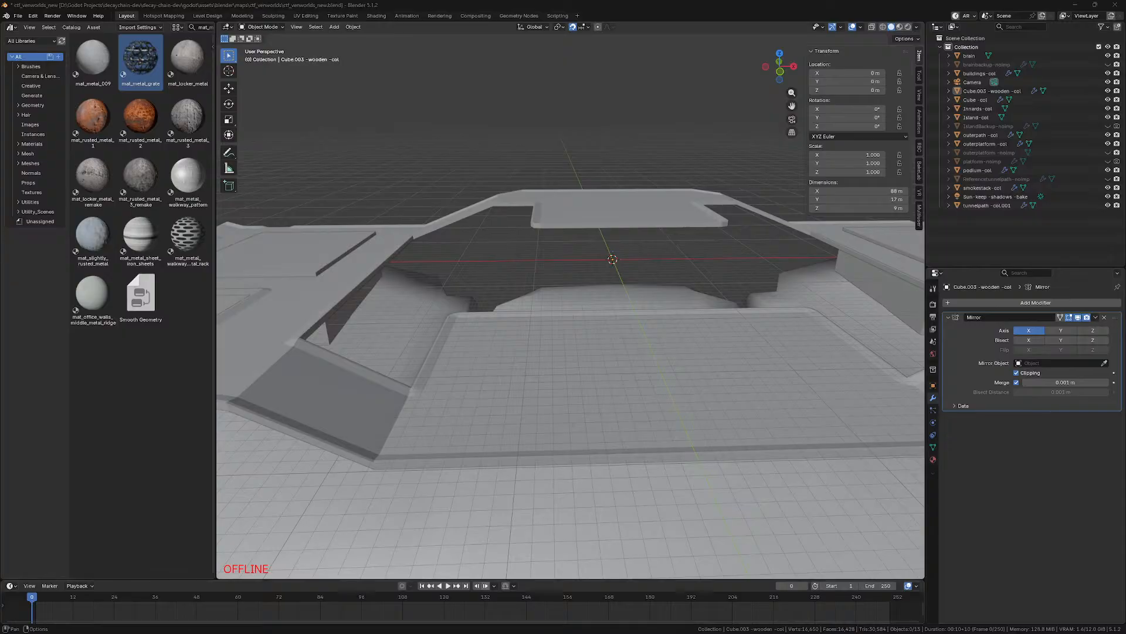
Step: Fly through the level from the base island, through the building's interior, out to the ramps and raised platform
mouse_move(105, 607)
key(shift+grave)
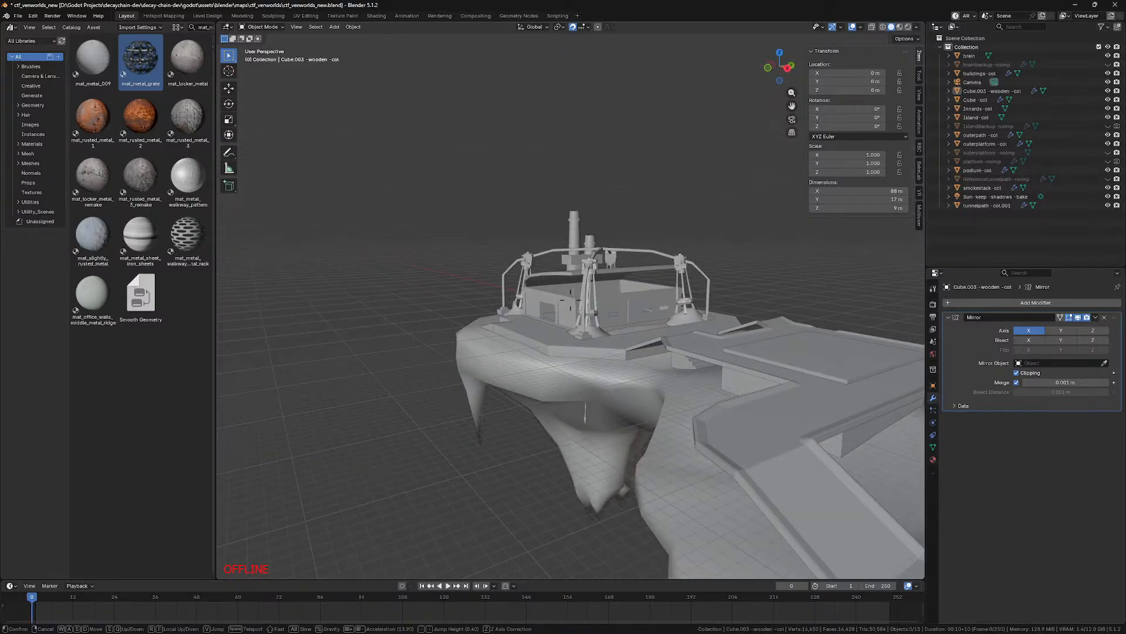
key(w)
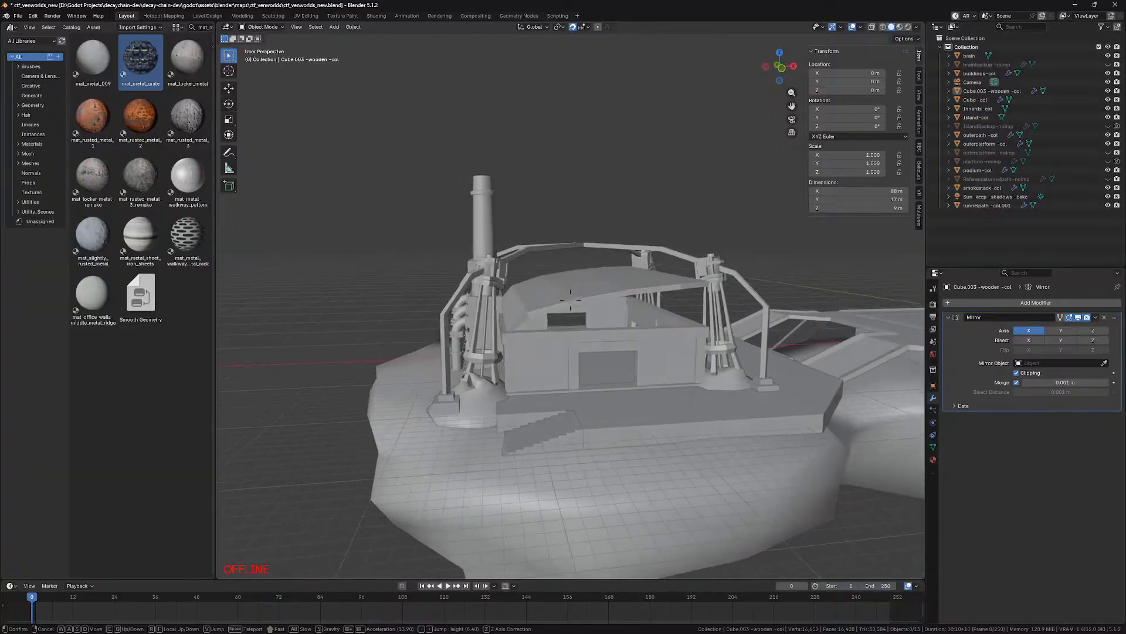
key(w)
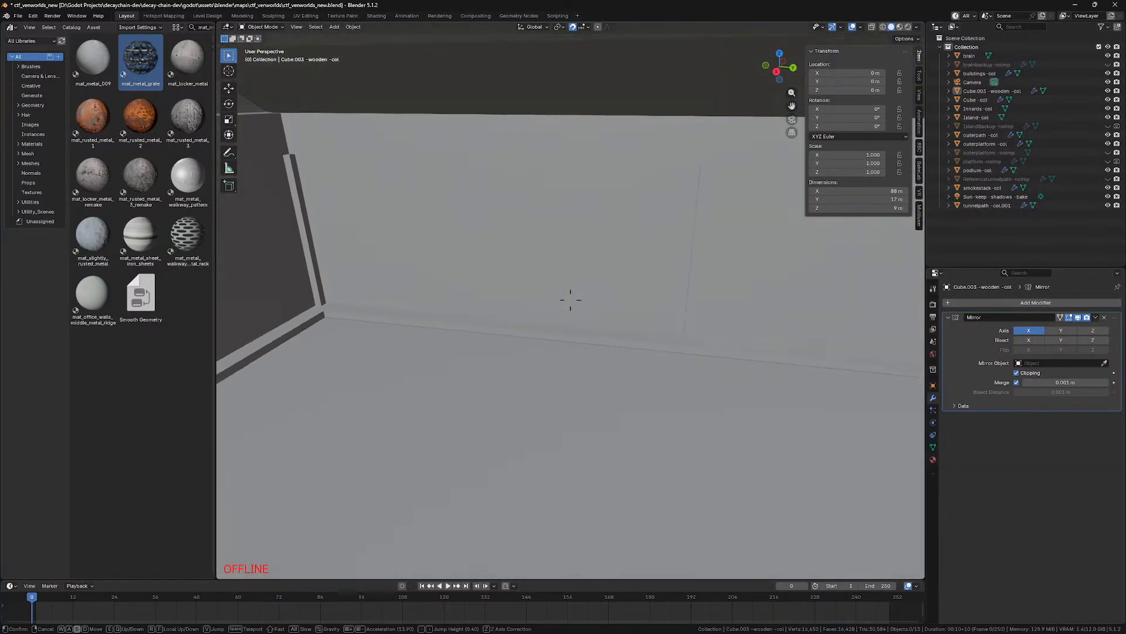
key(w)
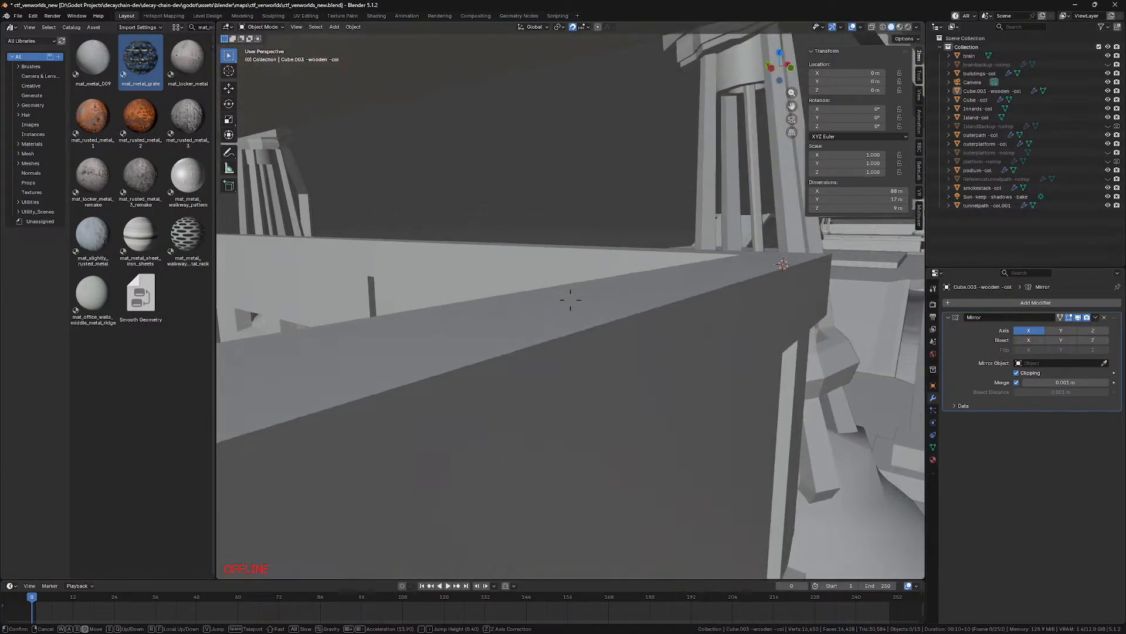
key(d)
key(w)
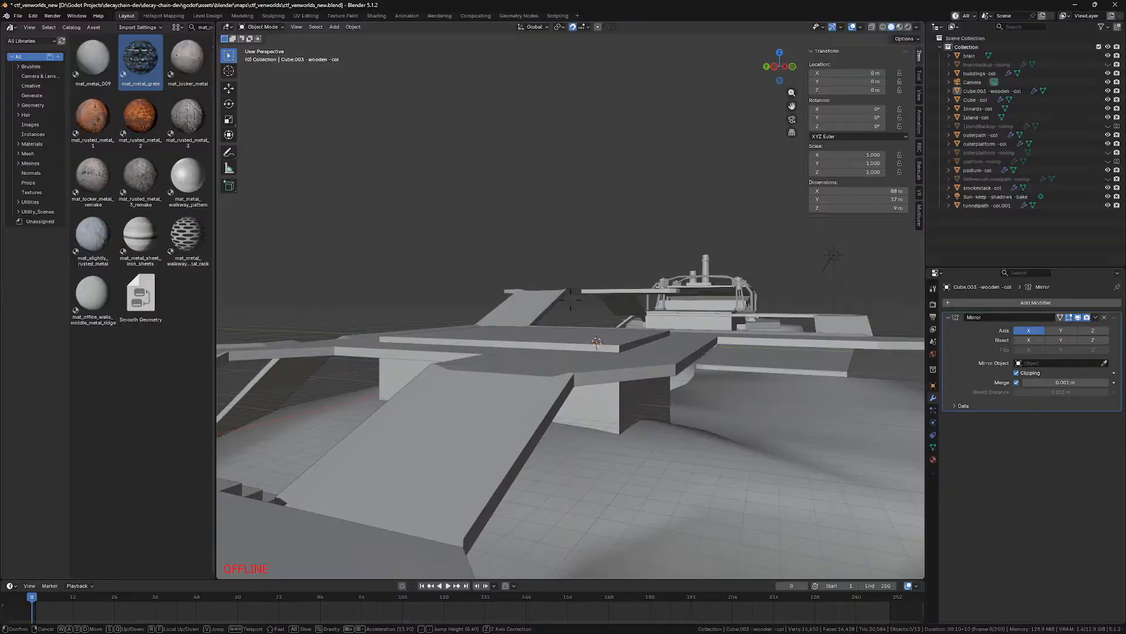
click(480, 269)
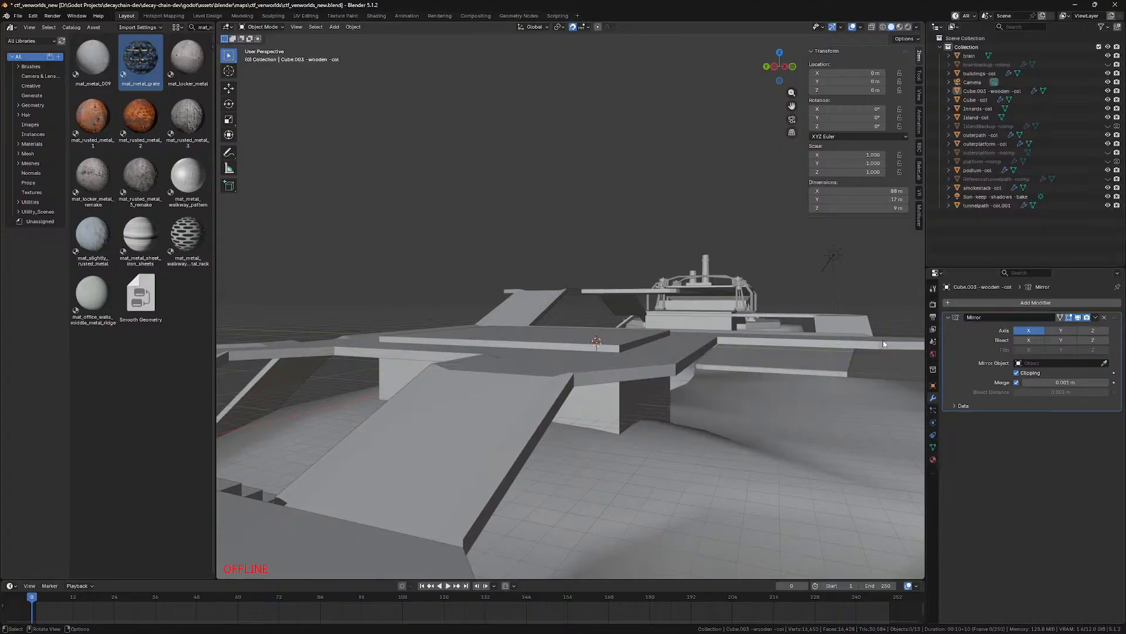
Step: Fly from the ramps back into the base building and review how its interior relates to the platform outside
key(shift+grave)
key(w)
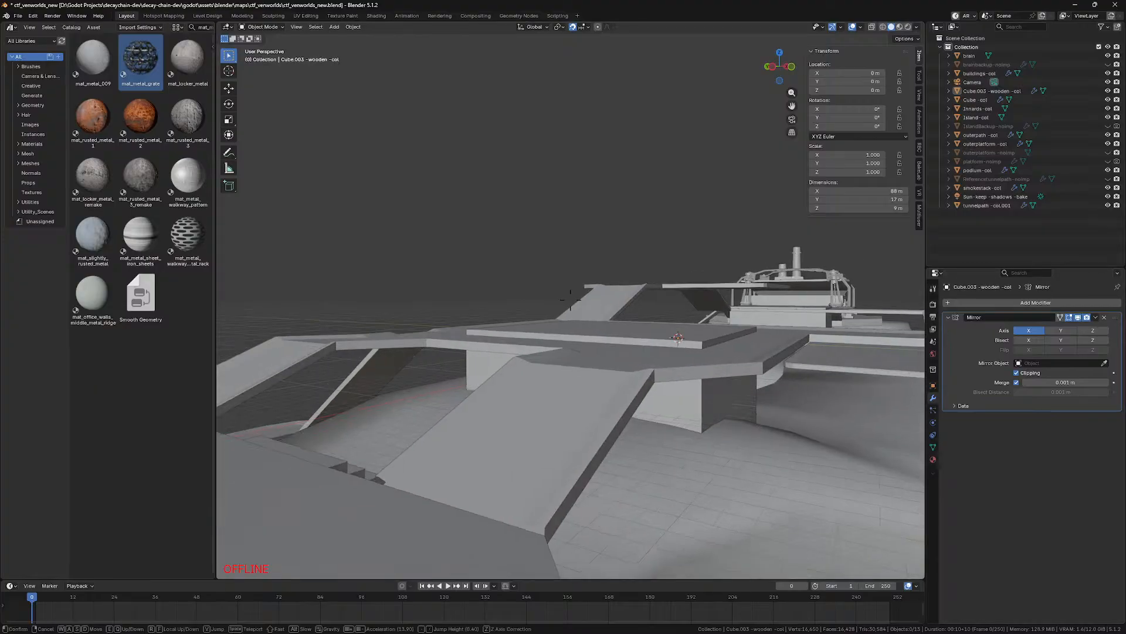
key(d)
click(817, 414)
key(shift+grave)
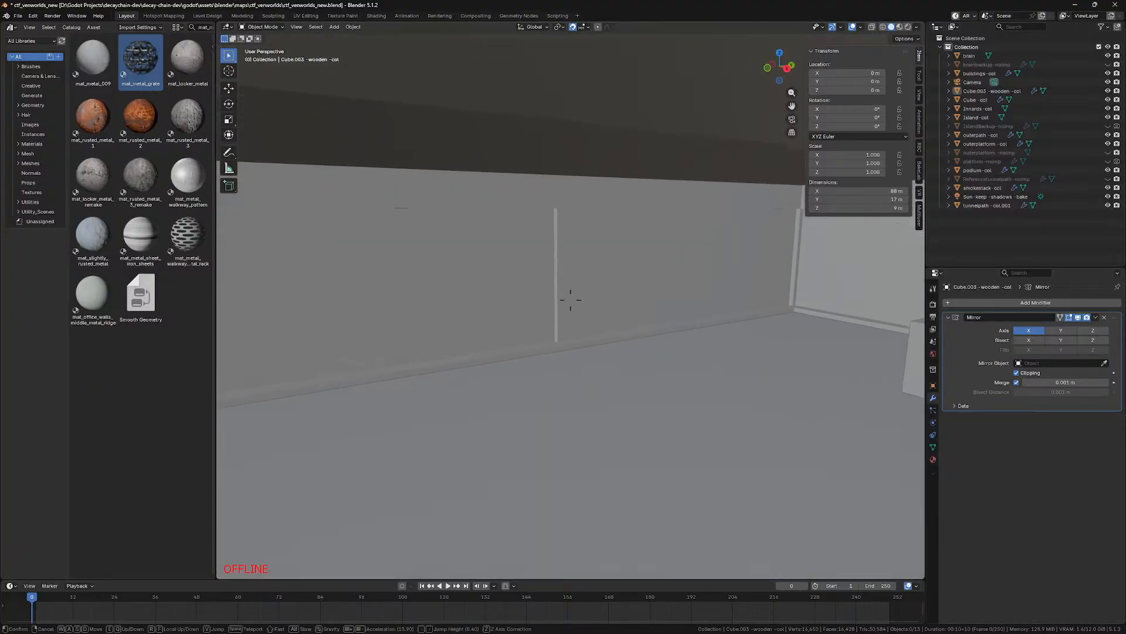
key(w)
key(d)
click(549, 350)
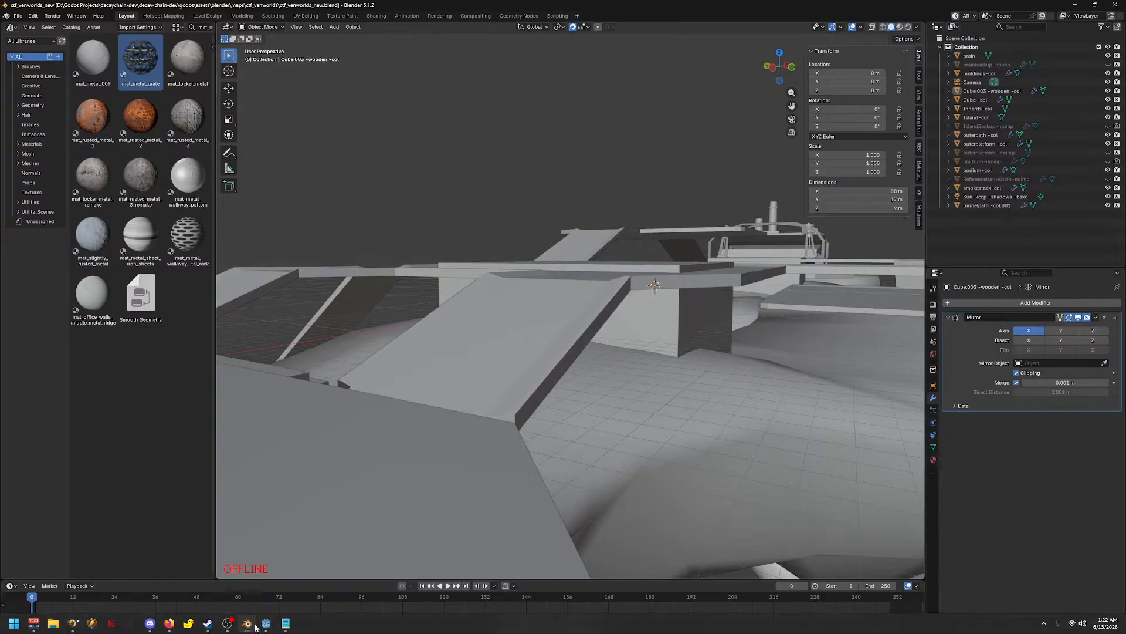
Step: Switch to the Godot editor and fly over the walkways of the ctf_venworlds scene to inspect the base building's exterior
click(263, 629)
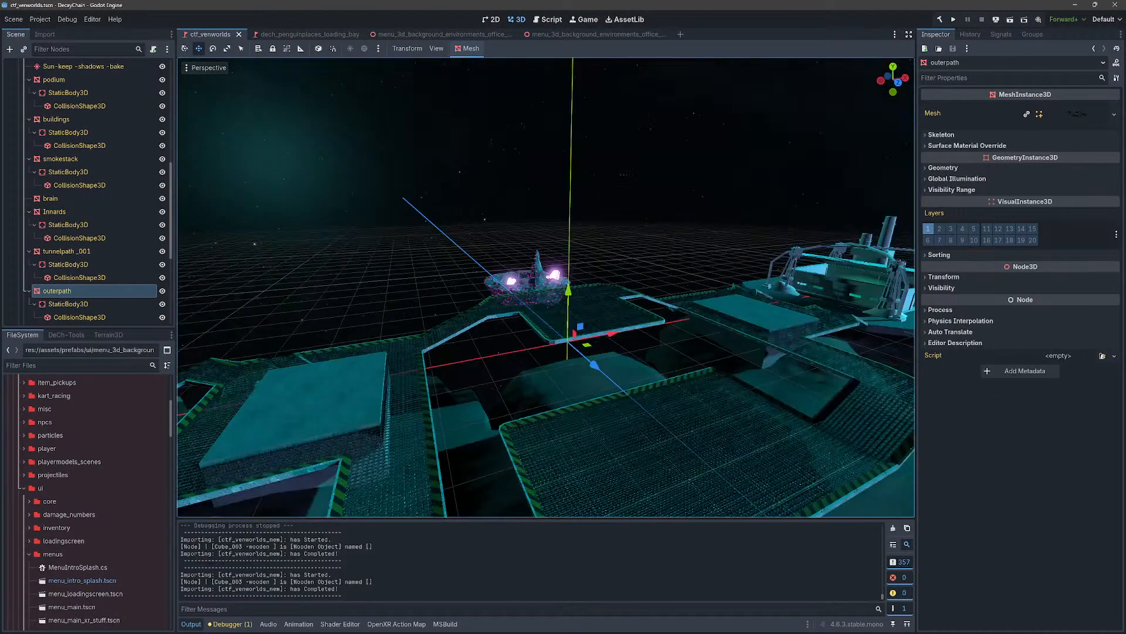
right_drag(375, 434, 663, 356)
key(w)
key(w)
scroll(545, 287, up, 5)
key(d)
key(w)
key(w)
key(s)
key(a)
key(w)
key(a)
key(d)
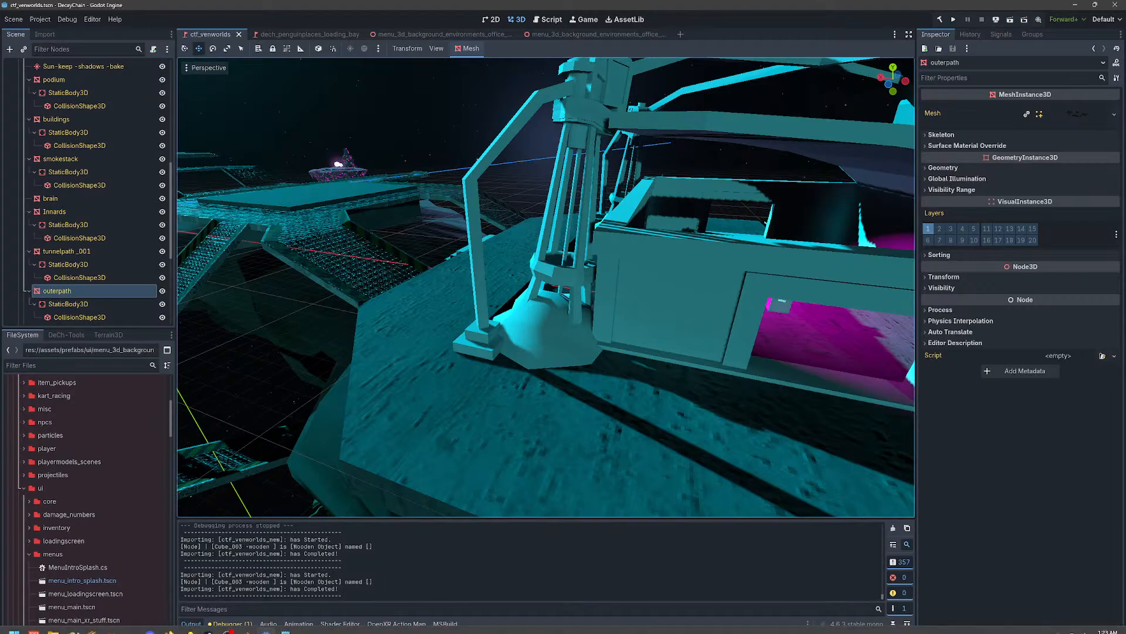
Step: Switch to Blender and inspect the mesh of the buildings object around the pylon foot in Edit Mode
click(247, 623)
middle_drag(566, 382, 626, 397)
key(a)
right_drag(626, 398, 587, 391)
click(475, 382)
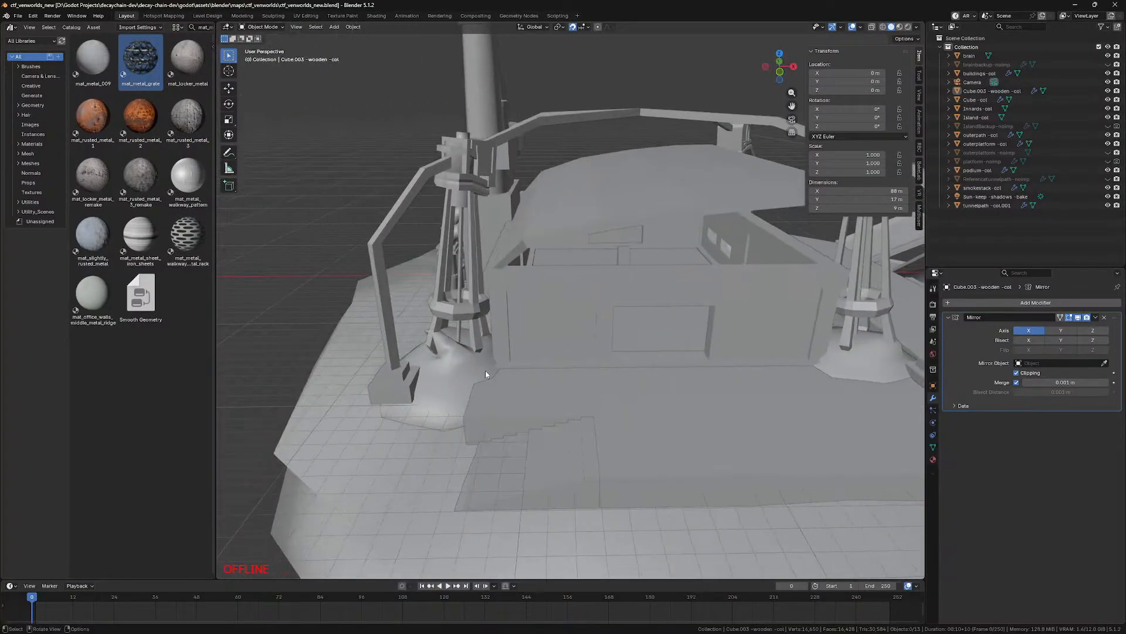
click(475, 381)
key(Tab)
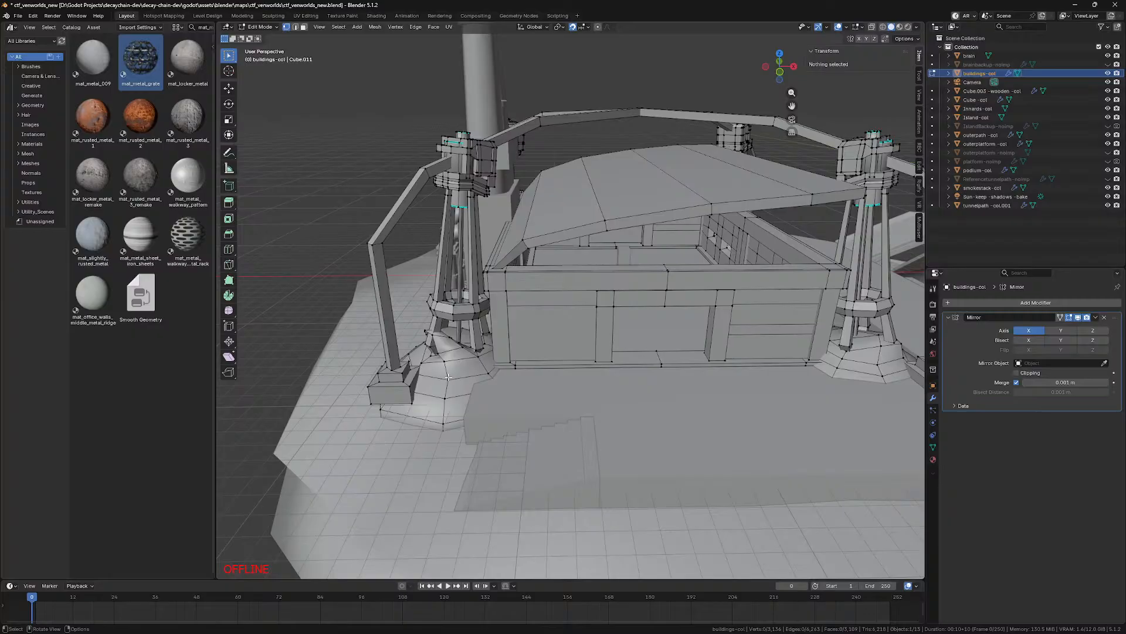
Step: Return the buildings object to Object Mode, deselect everything and save the file
key(Tab)
key(alt+a)
key(ctrl+s)
Step: Fly around the base terrace to examine its pylons, stairs and ramps, and select the stepped block beneath the walkway
key(shift+grave)
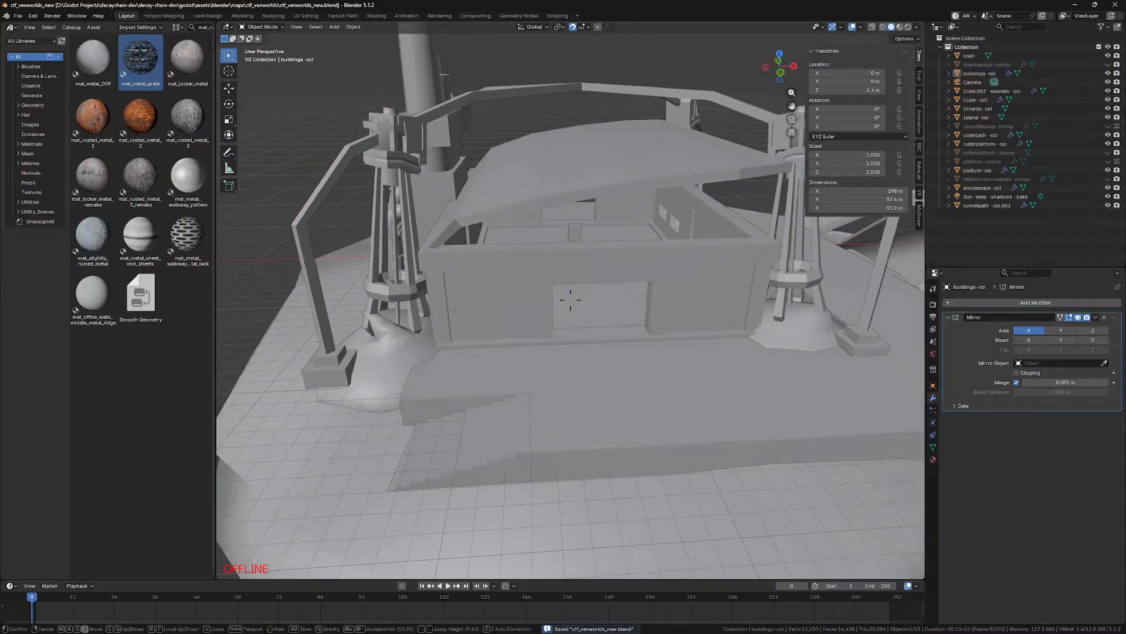
key(d)
key(w)
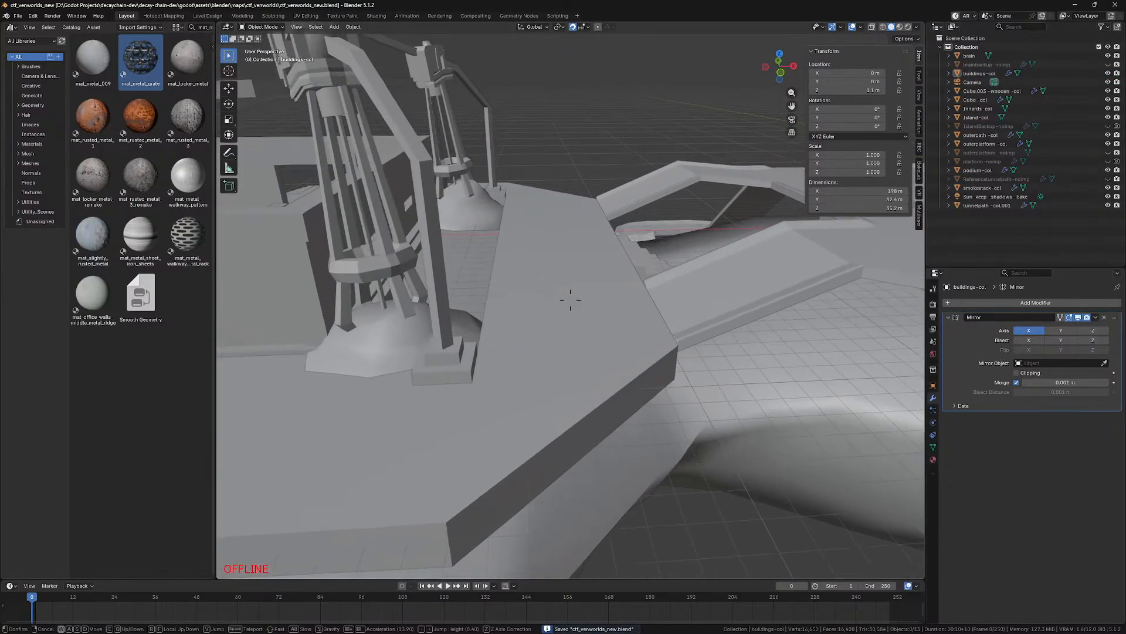
key(w)
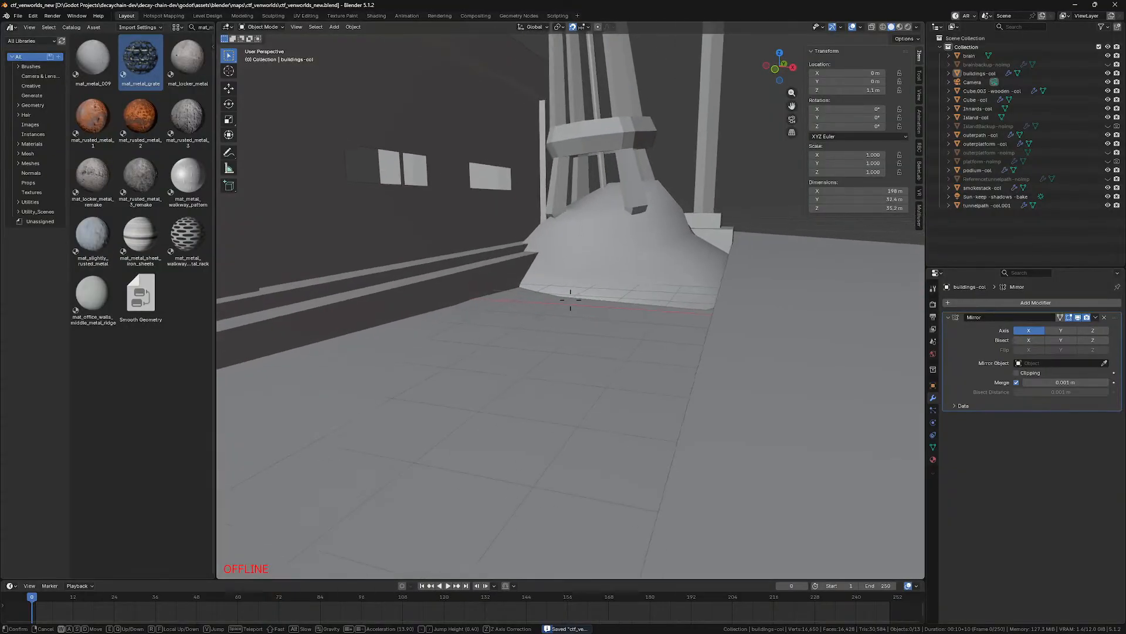
key(w)
key(a)
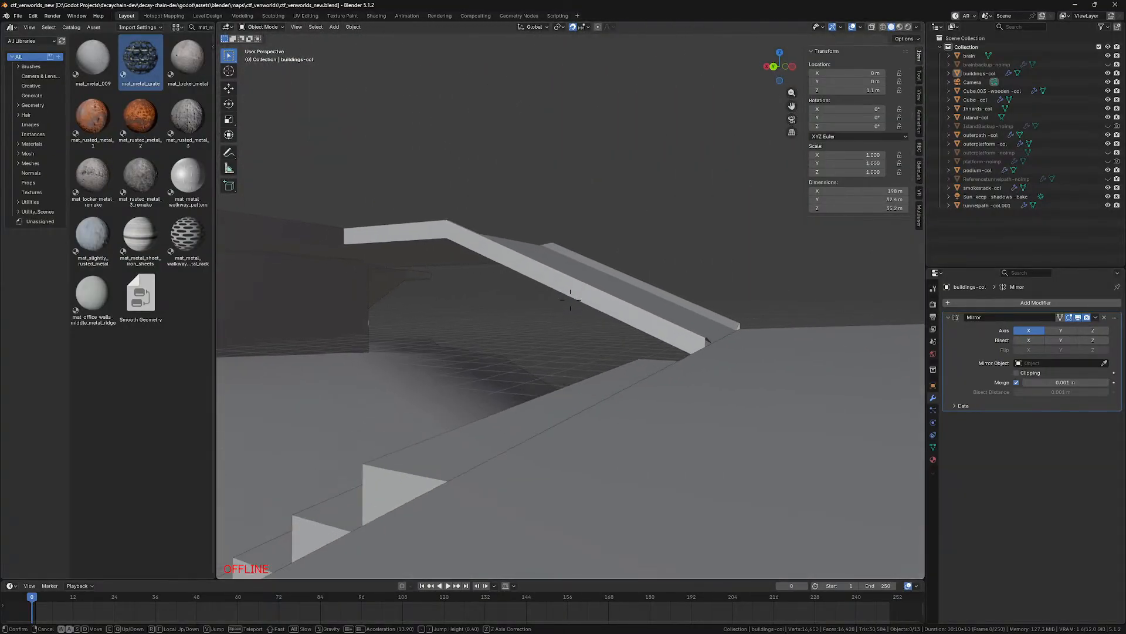
key(s)
click(353, 330)
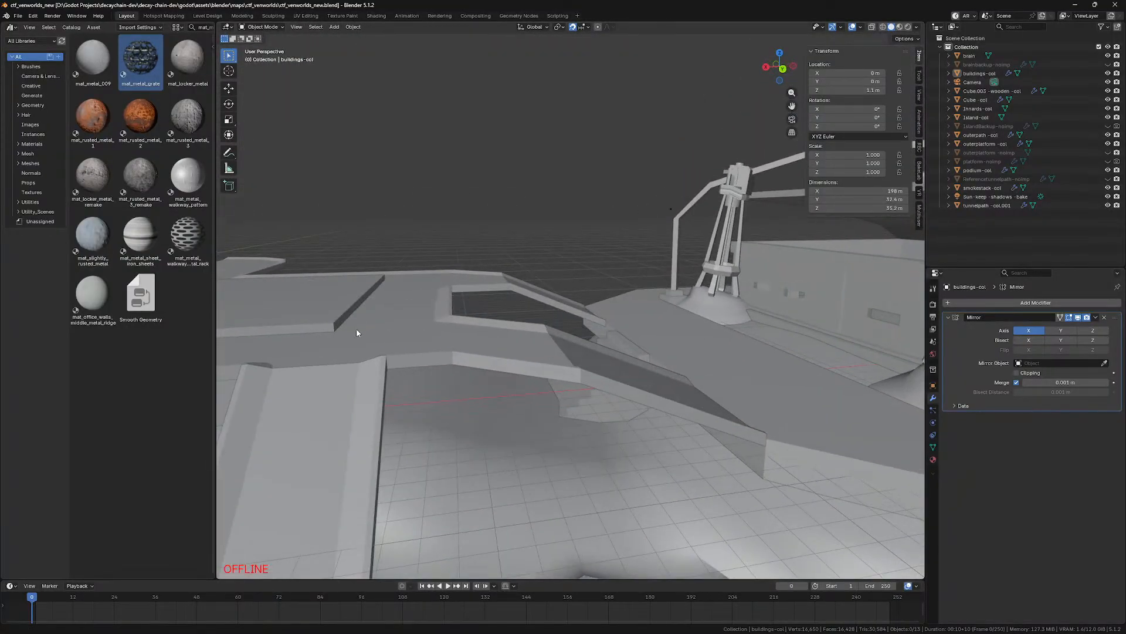
click(655, 354)
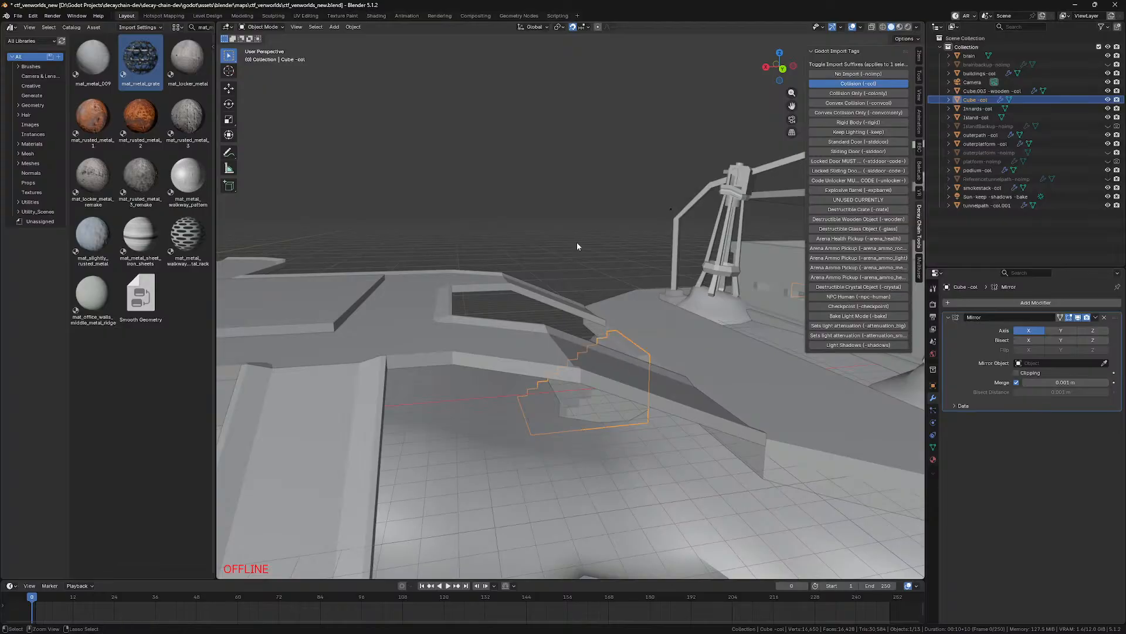
Step: Switch to Godot and run the current scene in regular mode
click(266, 623)
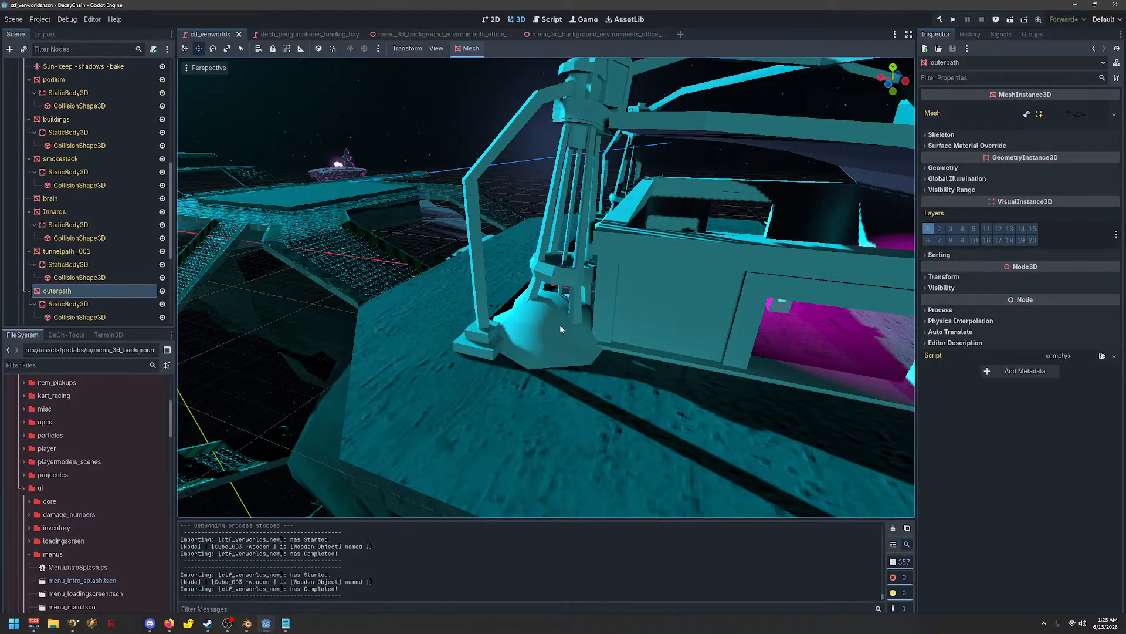
click(1010, 20)
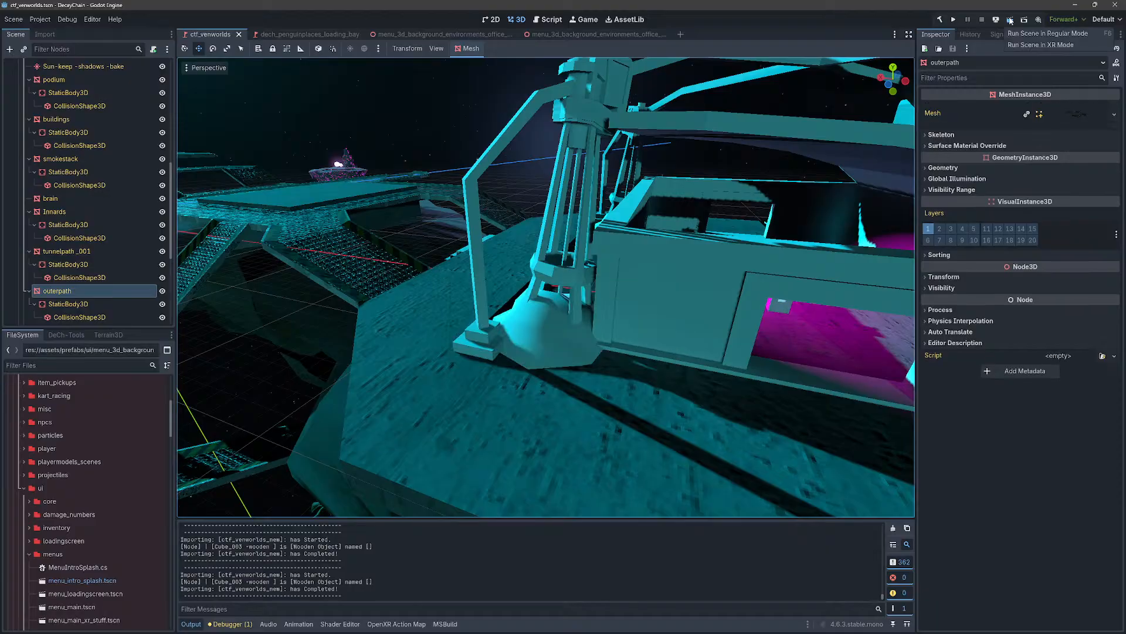
click(1024, 33)
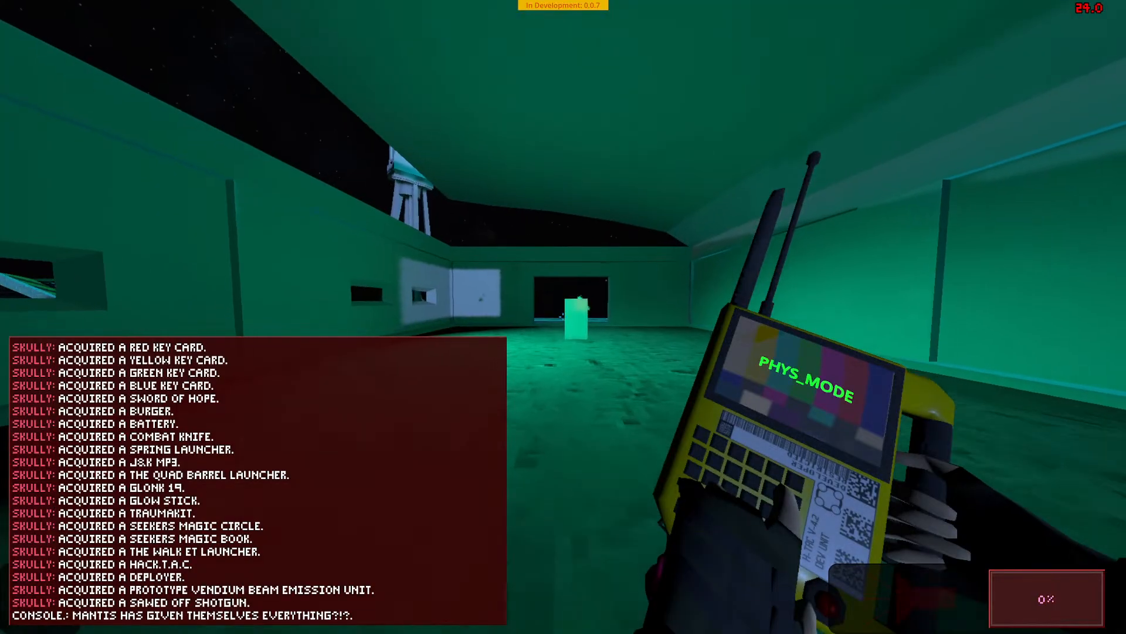
Step: Playtest the route from the base building down to the ground, testing the stairs at the edge of the raised terrace
key(w)
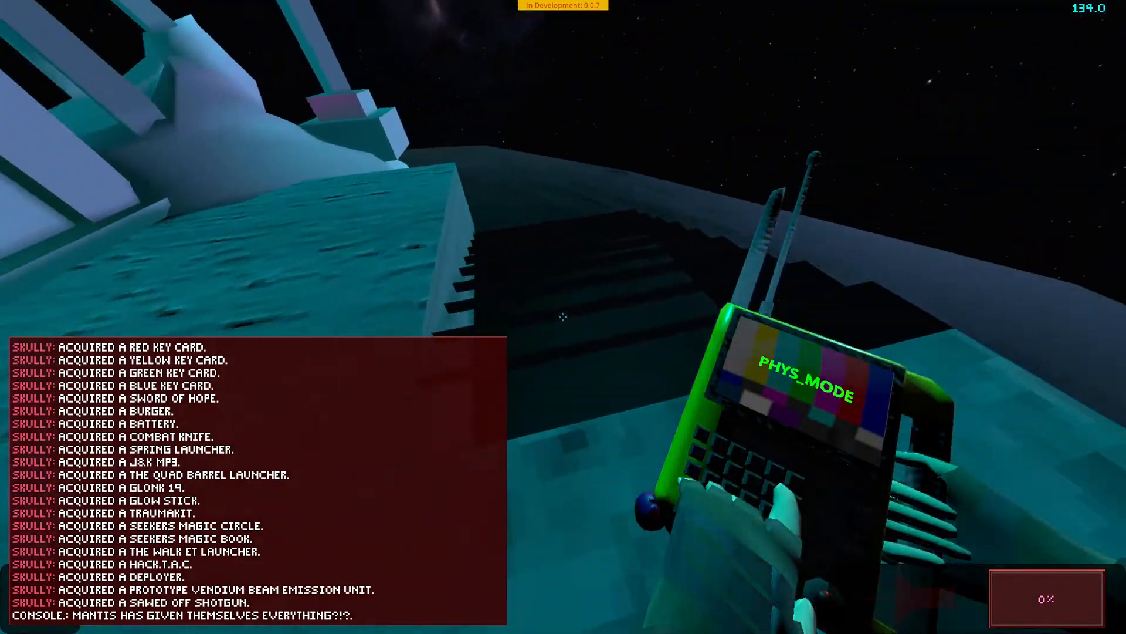
key(w)
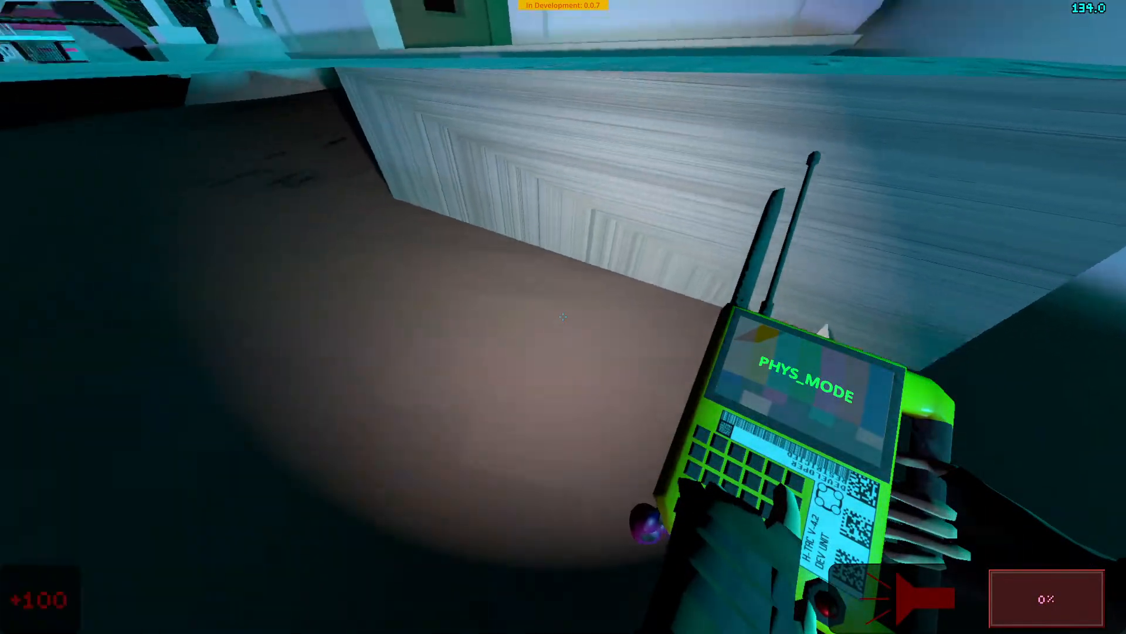
key(s)
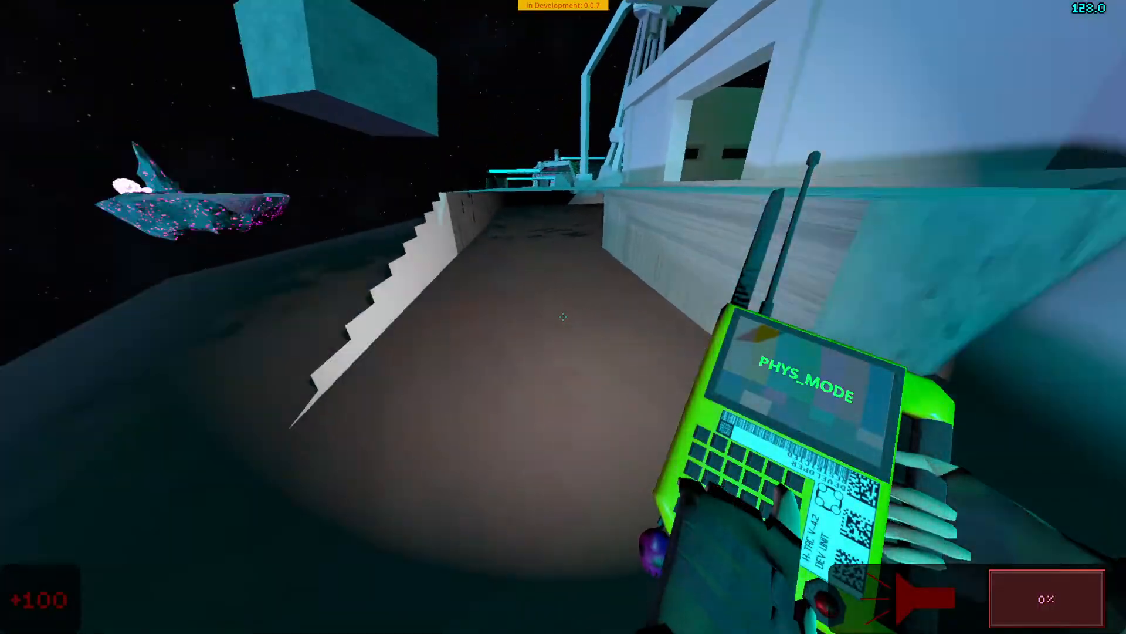
key(w)
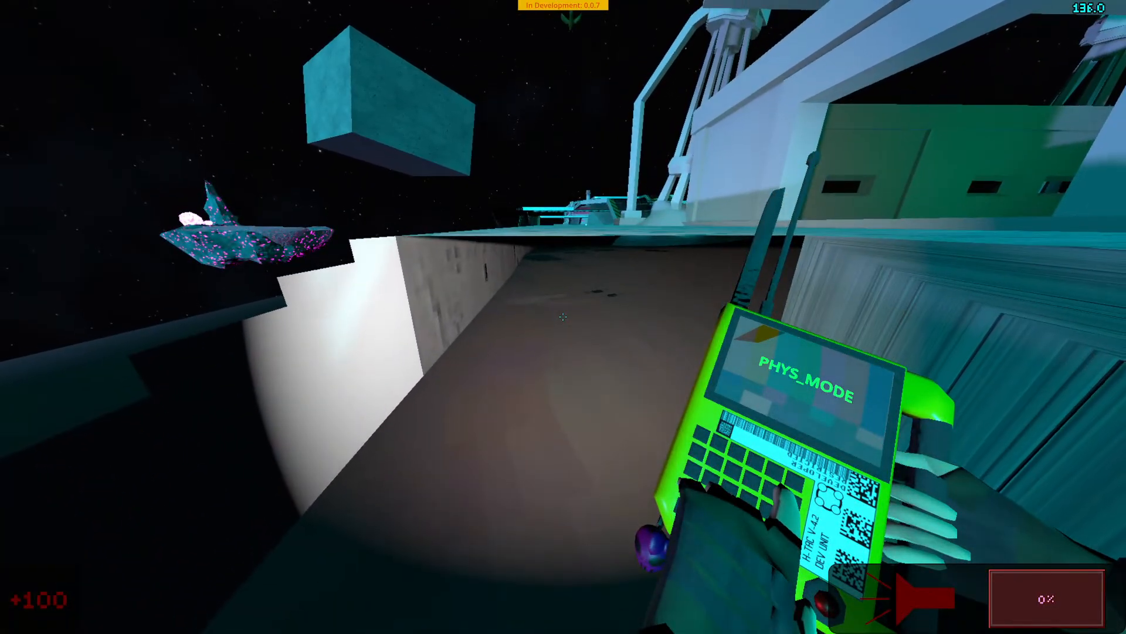
key(w)
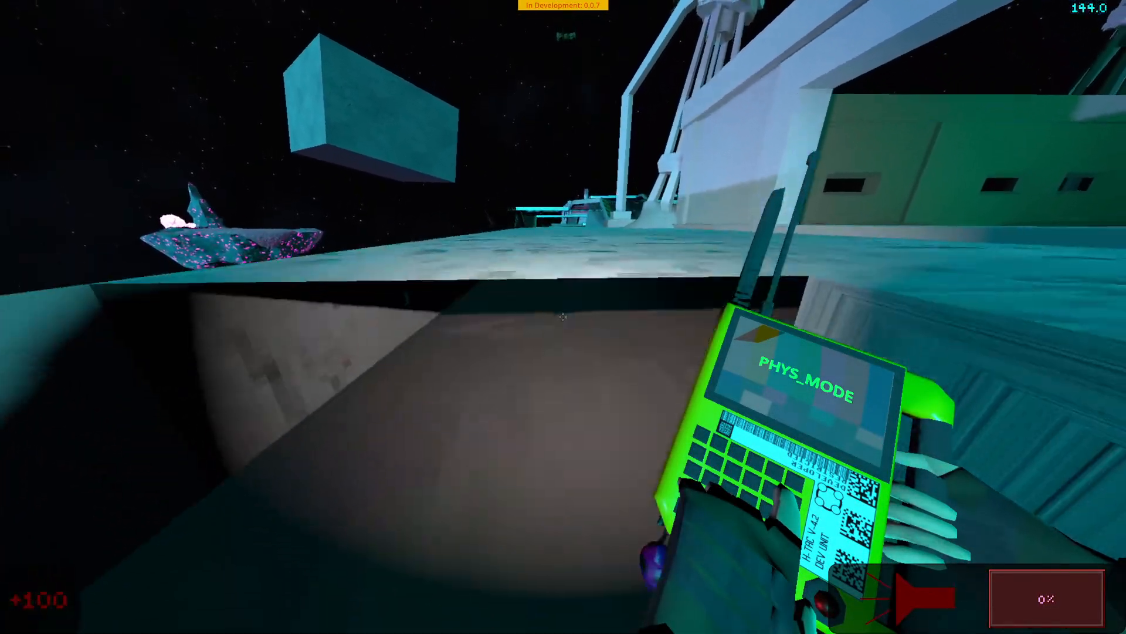
key(w)
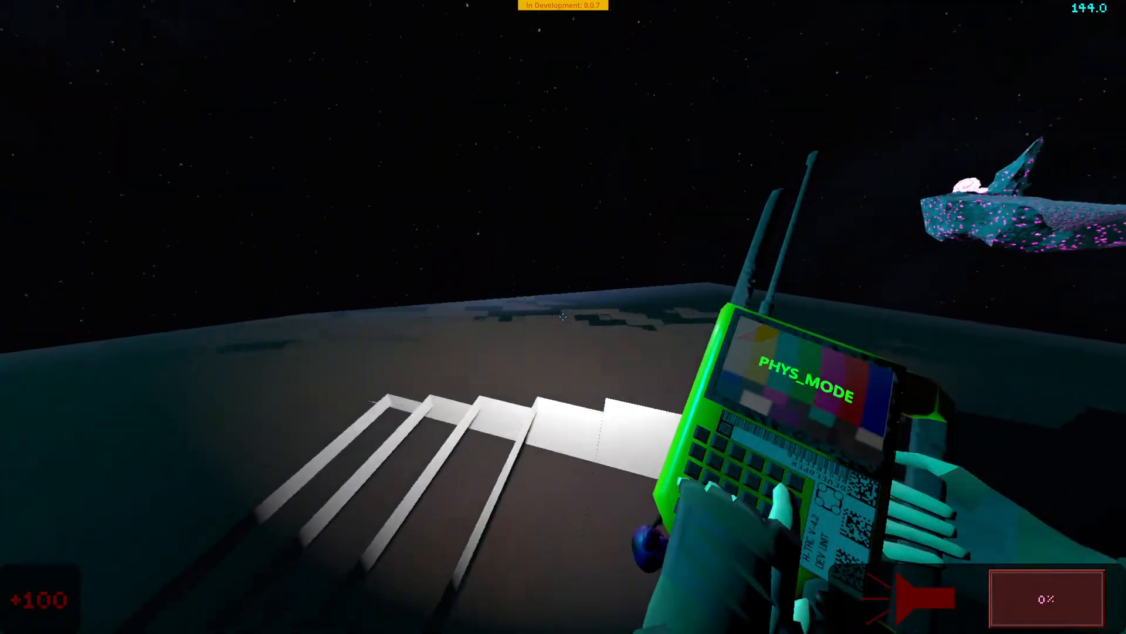
key(w)
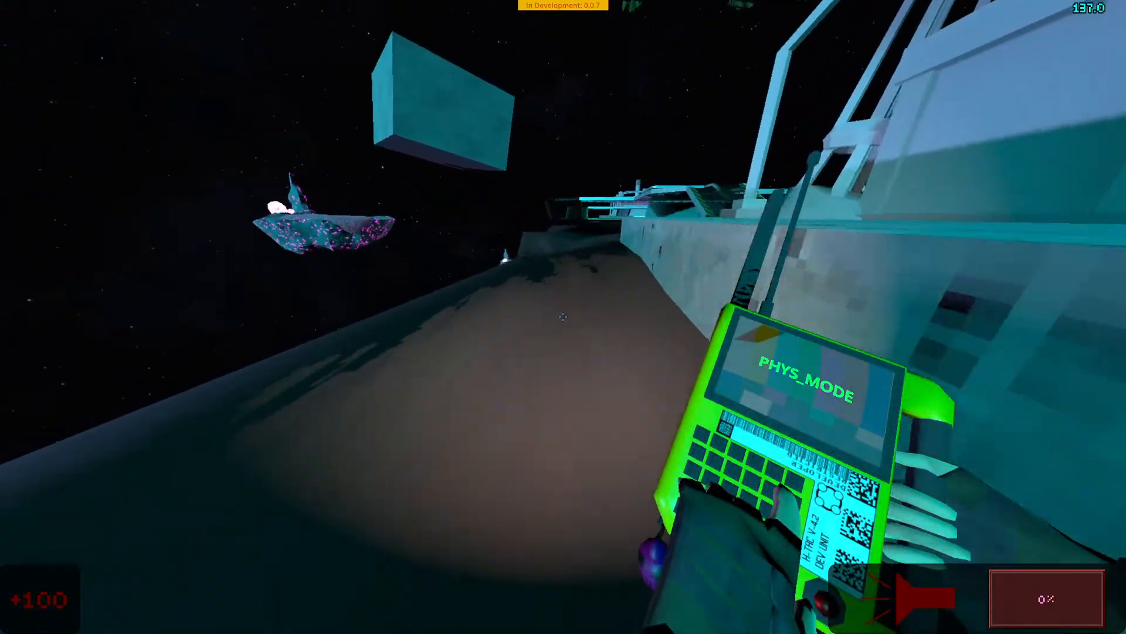
Step: Playtest the route along the terrace wall, up the stairs beneath the walkway and across the terrace to its far side stairs
key(w)
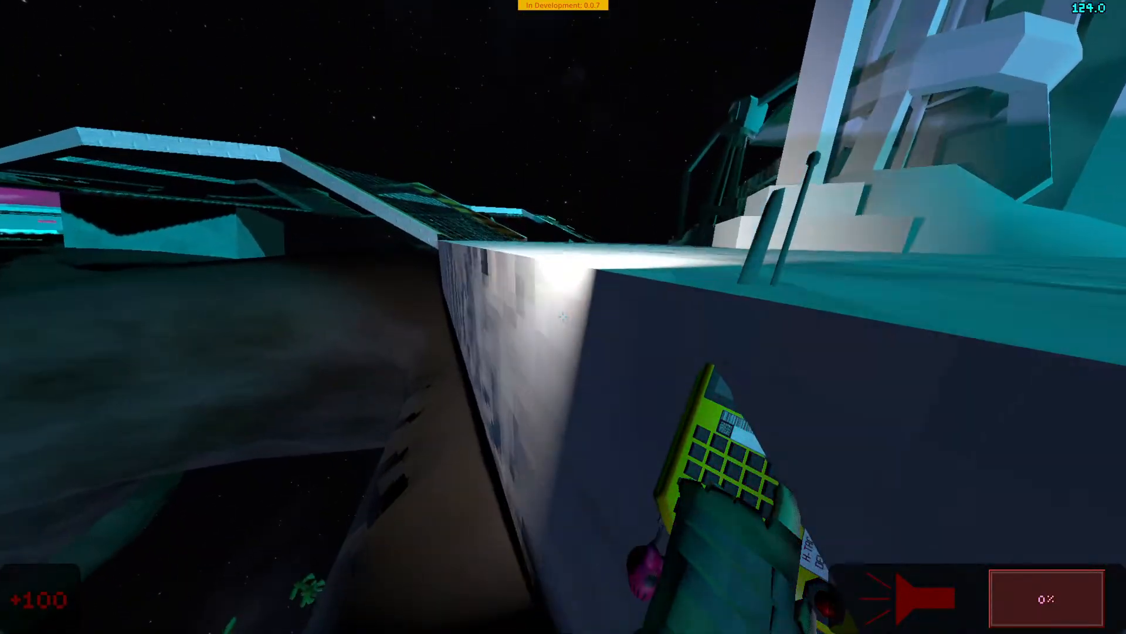
key(w)
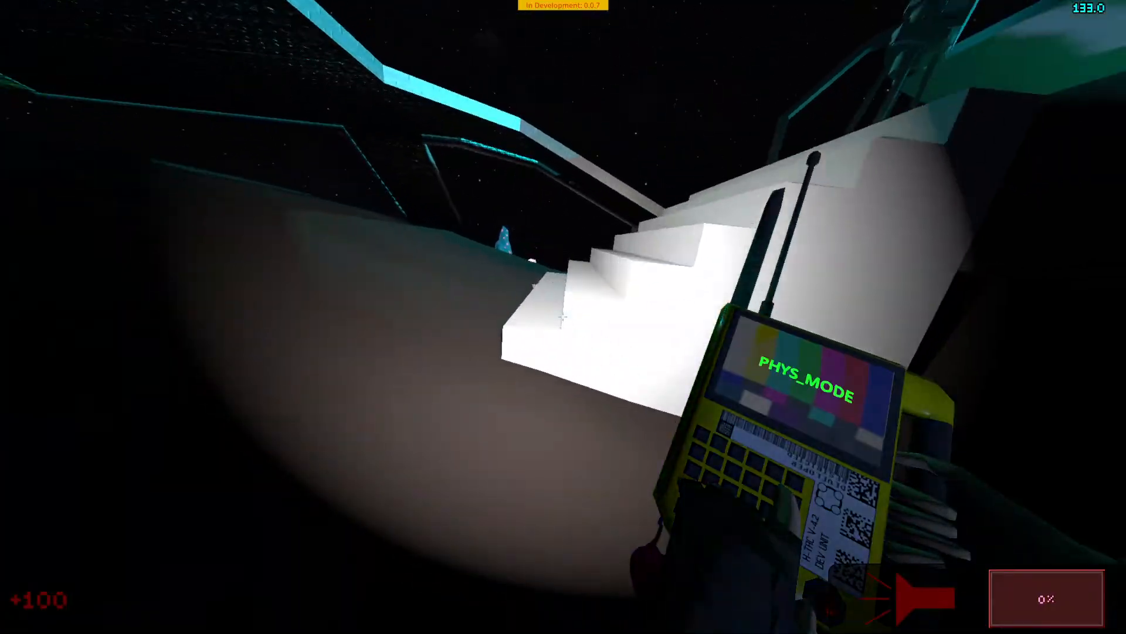
key(w)
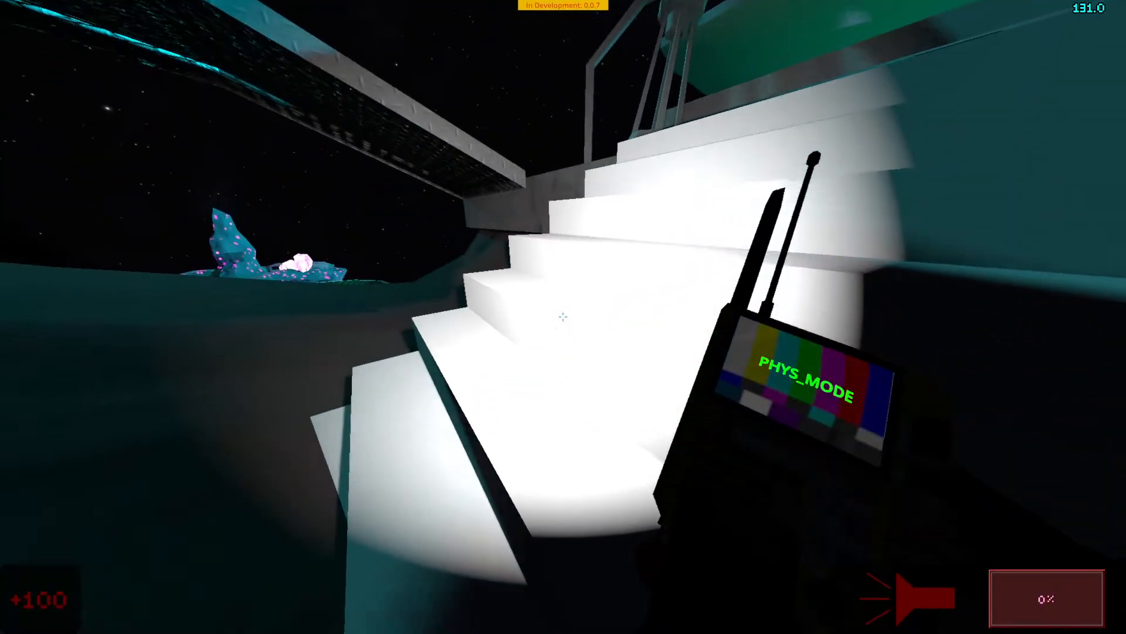
key(w)
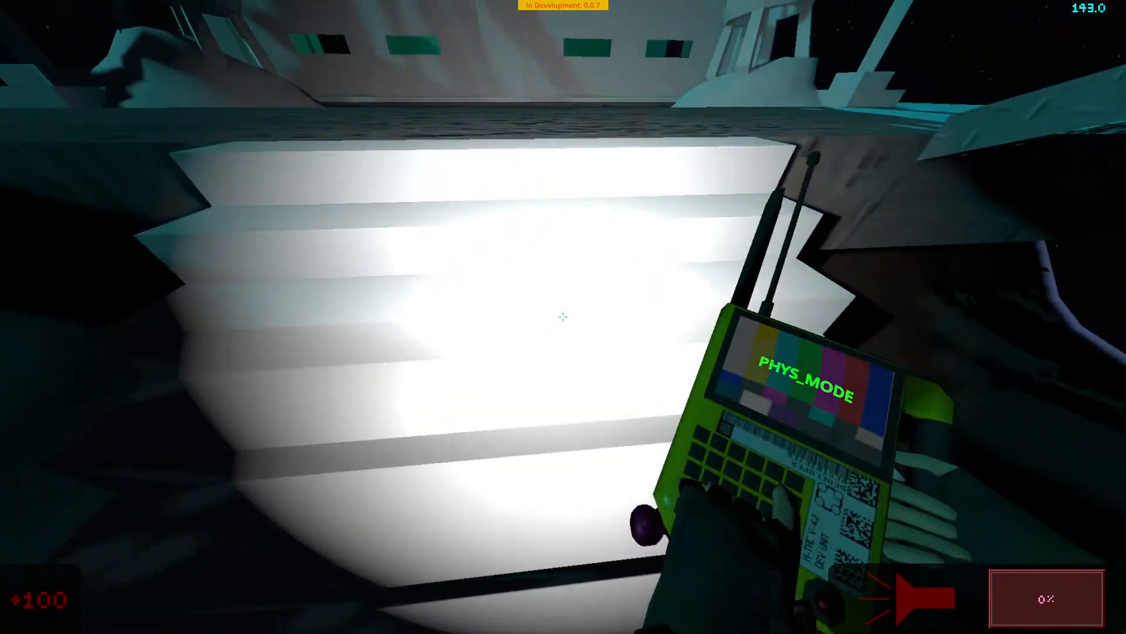
key(w)
key(f)
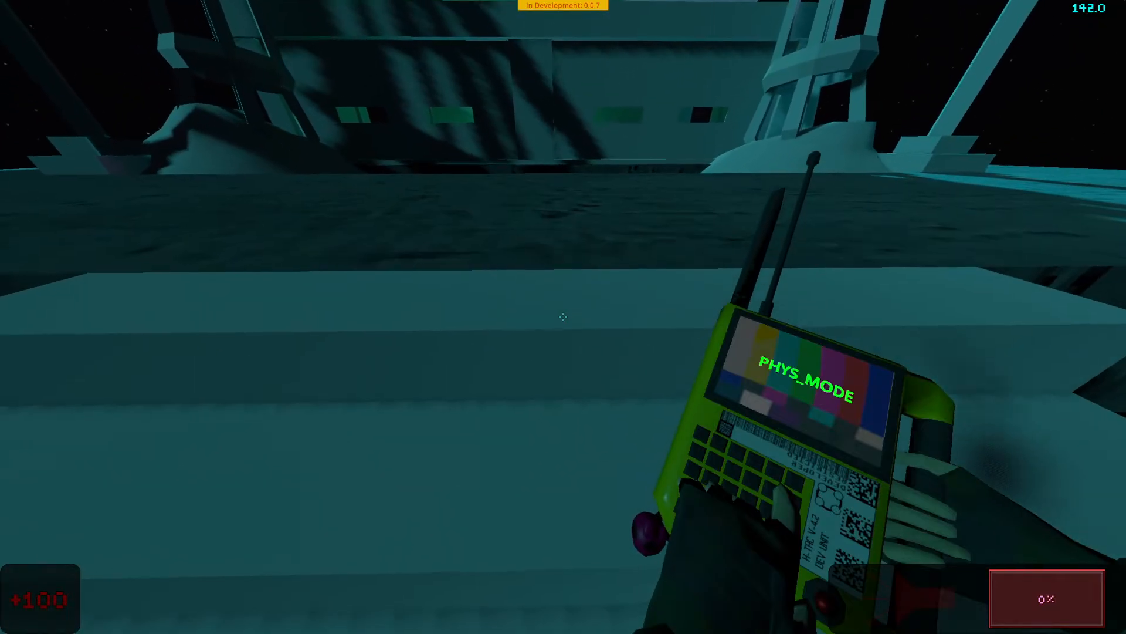
key(w)
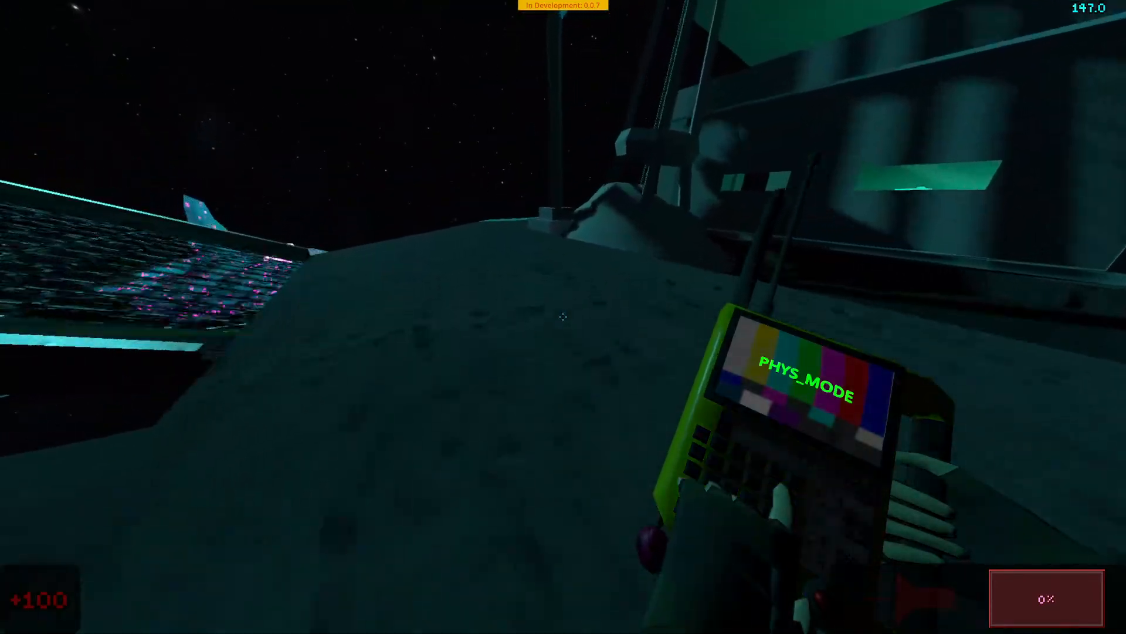
key(w)
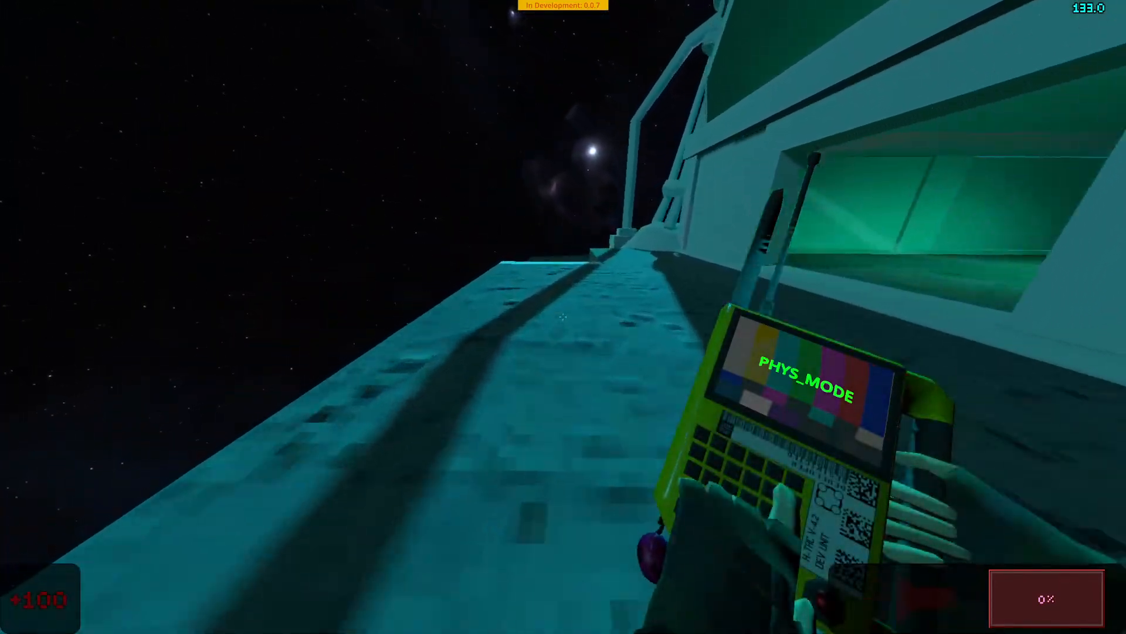
key(w)
Step: Stop the running game and inspect the terrace's side stairs in the Godot scene
key(Escape)
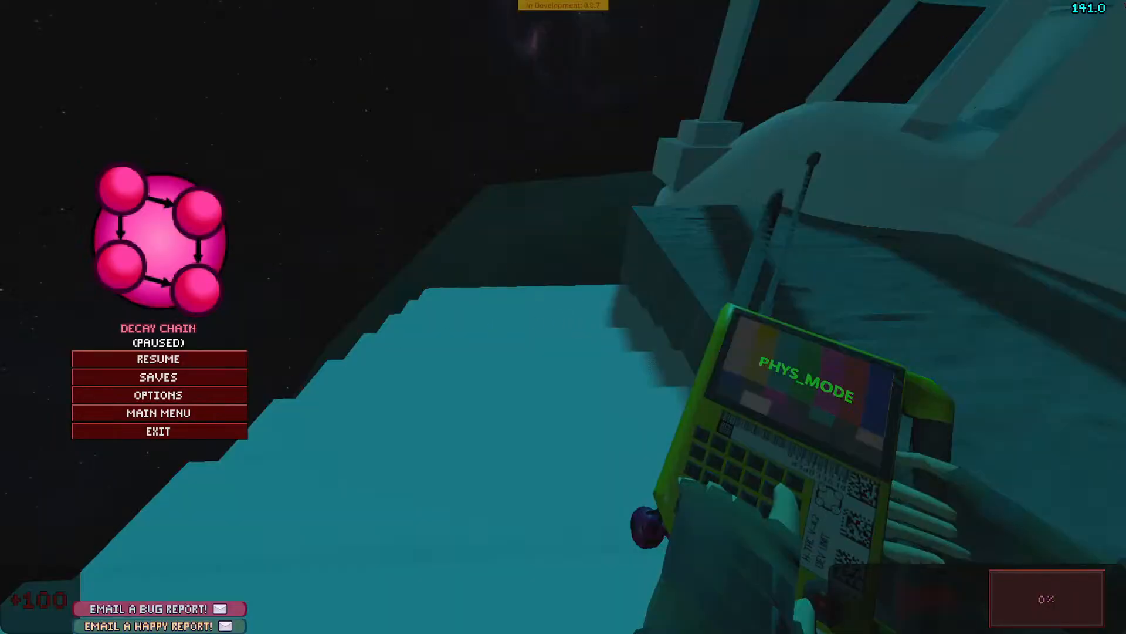
key(F8)
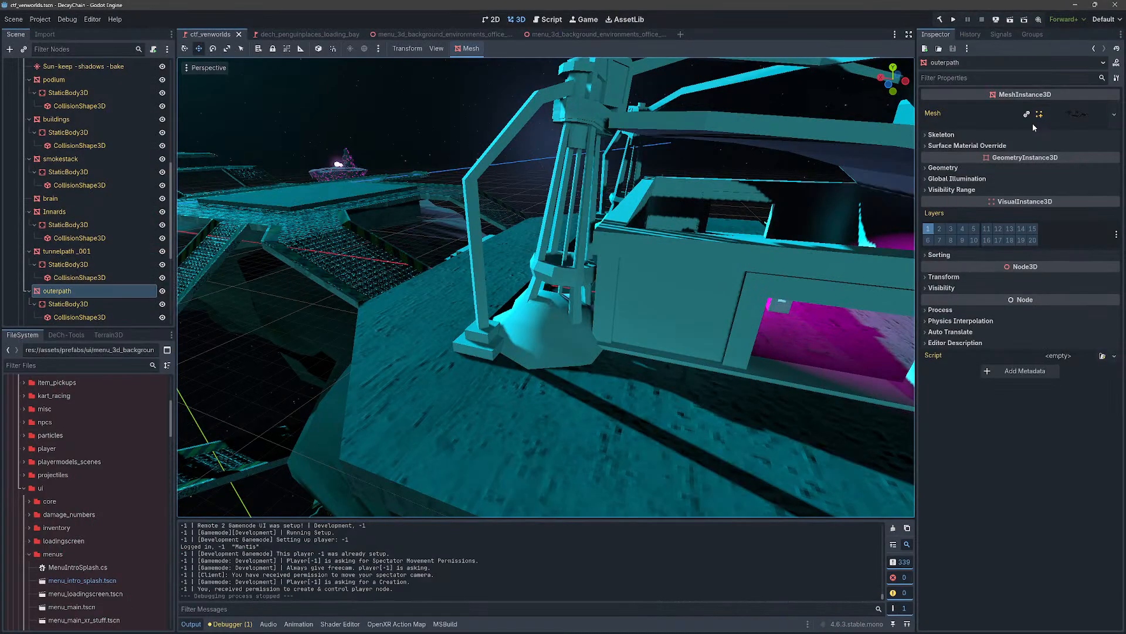
click(445, 130)
right_drag(445, 129, 548, 182)
key(w)
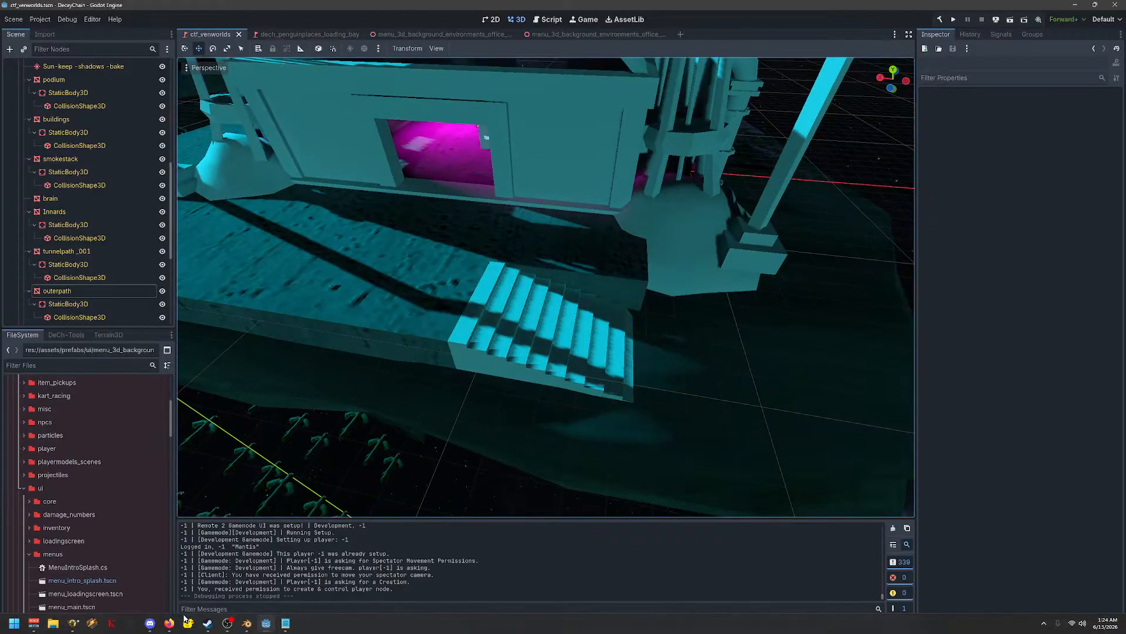
Step: Switch to Blender, fly to the terrace's side stairs and select the stairs object
click(246, 627)
click(557, 242)
key(shift+grave)
key(w)
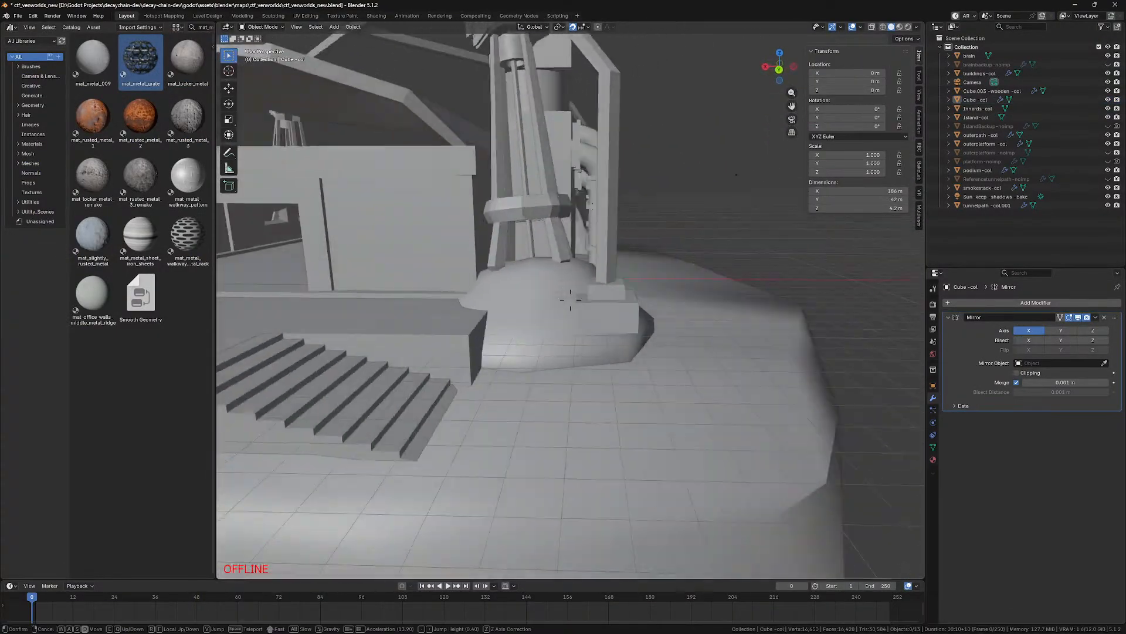
click(570, 299)
click(392, 224)
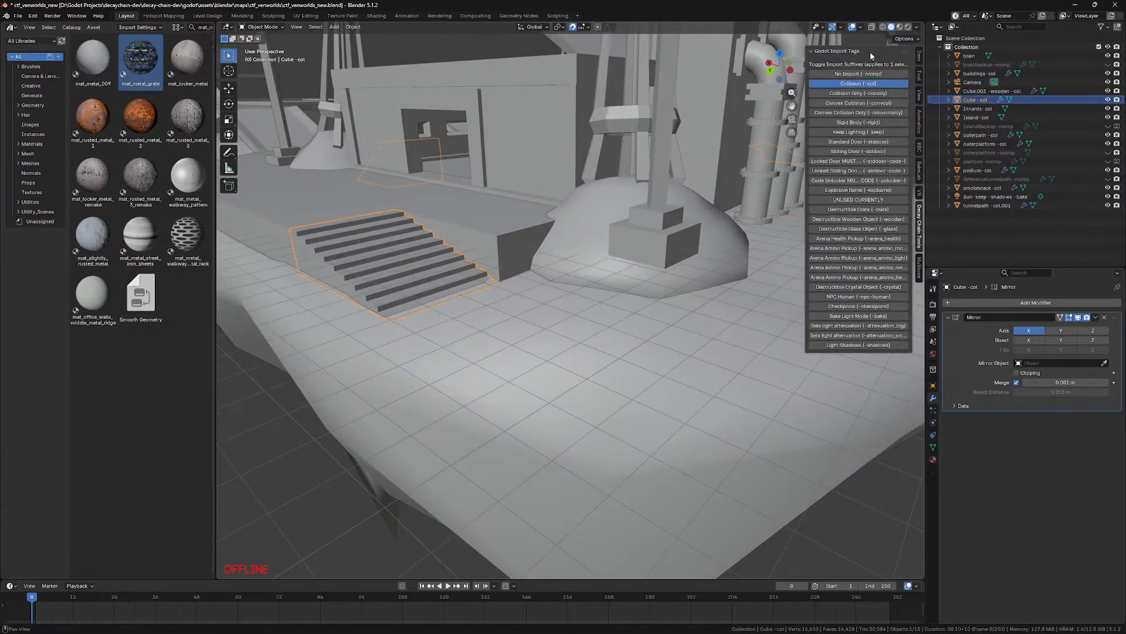
Step: Correct the face normals of the stairs mesh in Edit Mode and return to Object Mode
key(Tab)
key(alt+n)
click(515, 265)
key(Tab)
Step: Fly around the terrace to examine the stairs beneath the walkway and their mesh
key(shift+grave)
key(s)
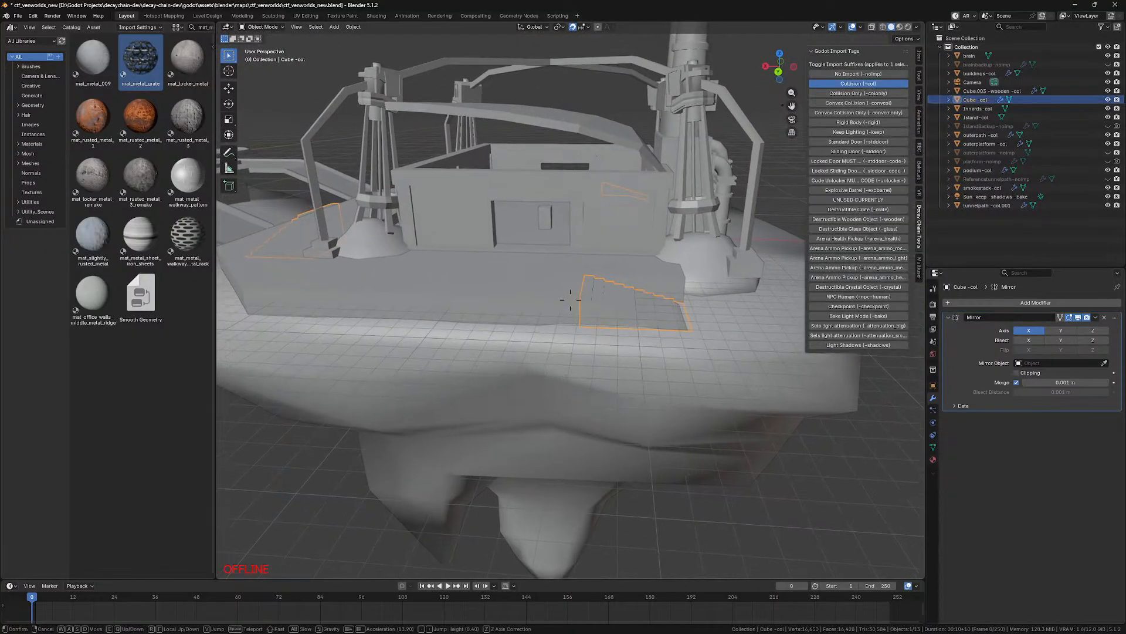
key(w)
click(626, 357)
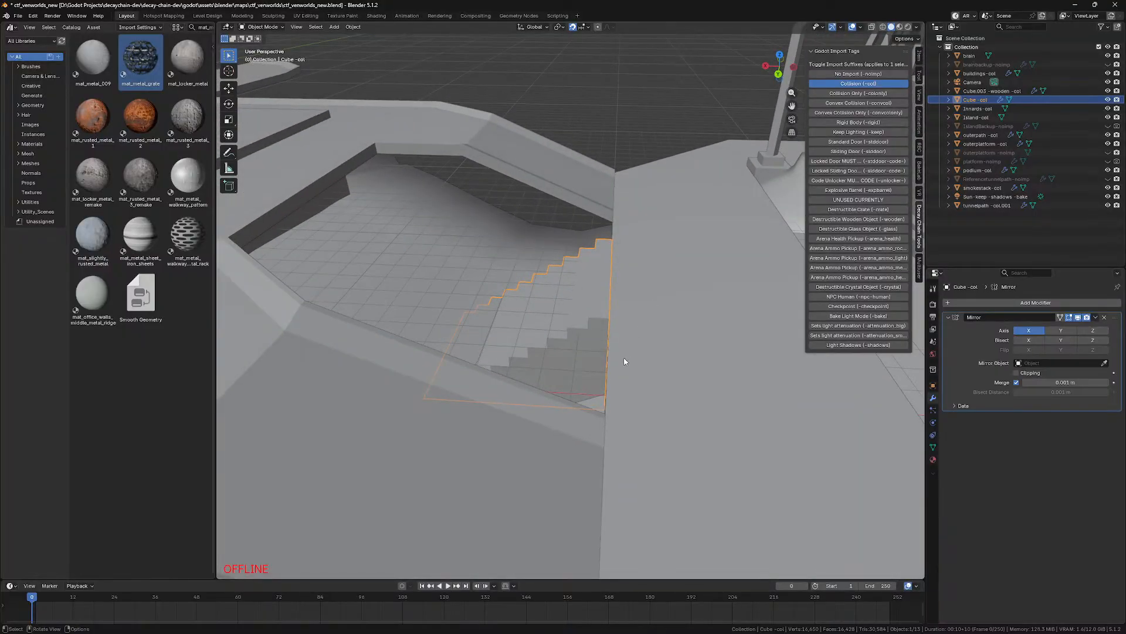
key(Tab)
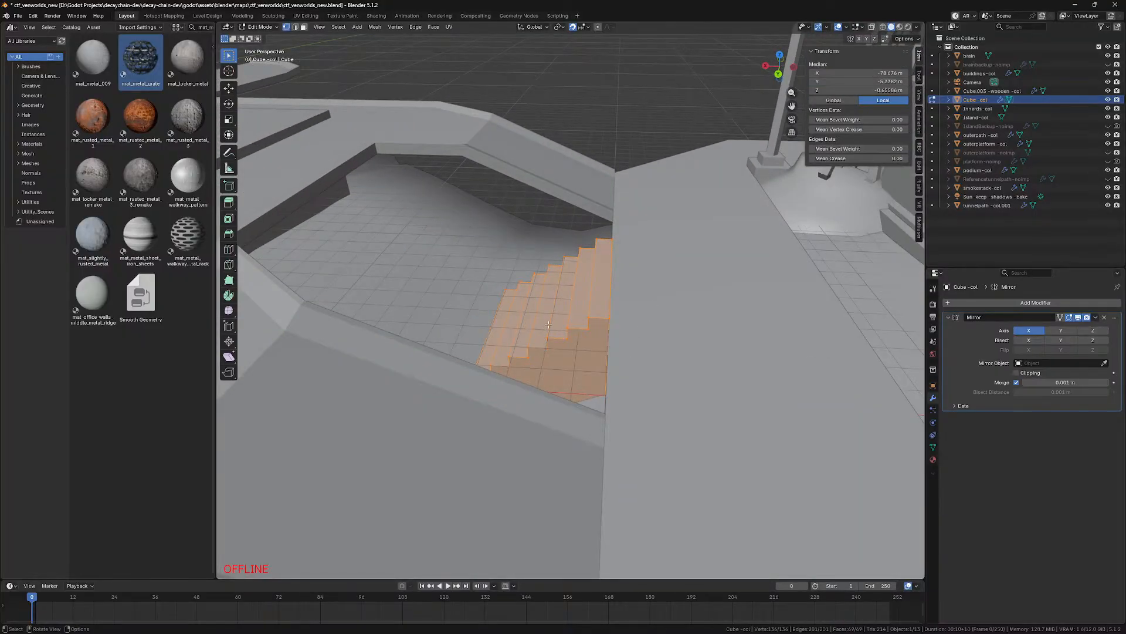
key(Tab)
key(Tab)
key(Tab)
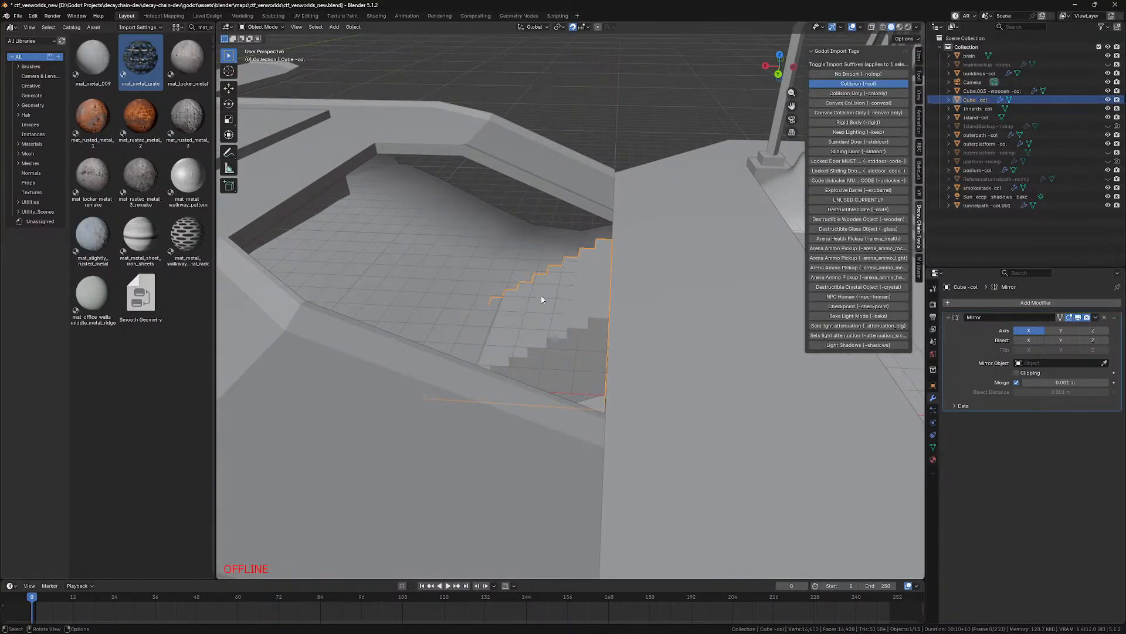
Step: Rename the stairs object as Stairs and return it to Object Mode
key(Tab)
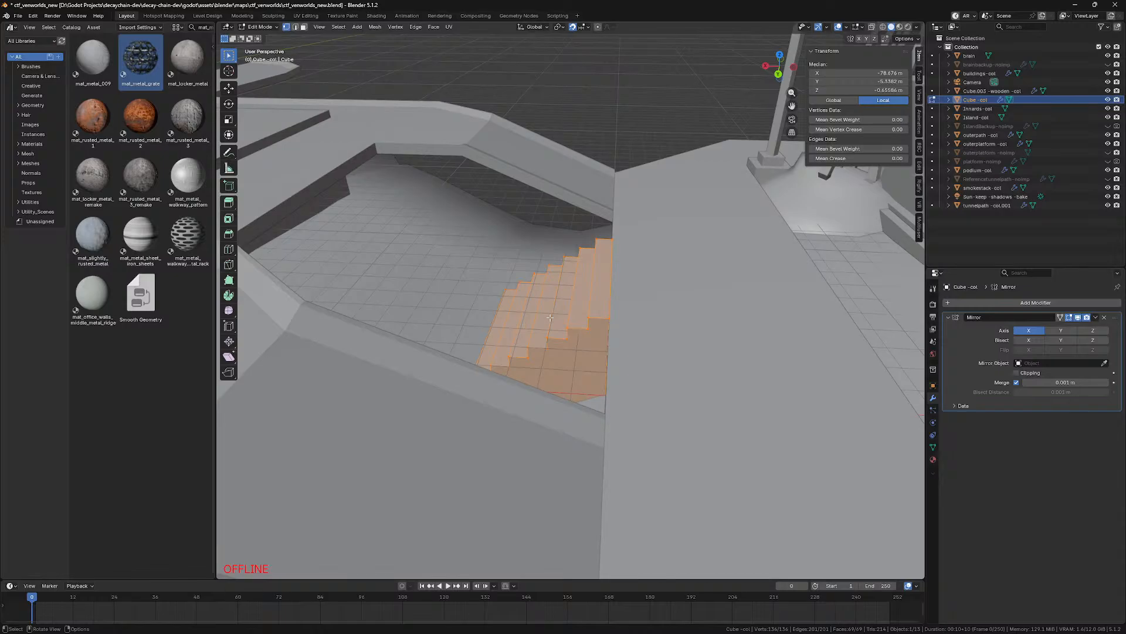
key(F2)
text(s)
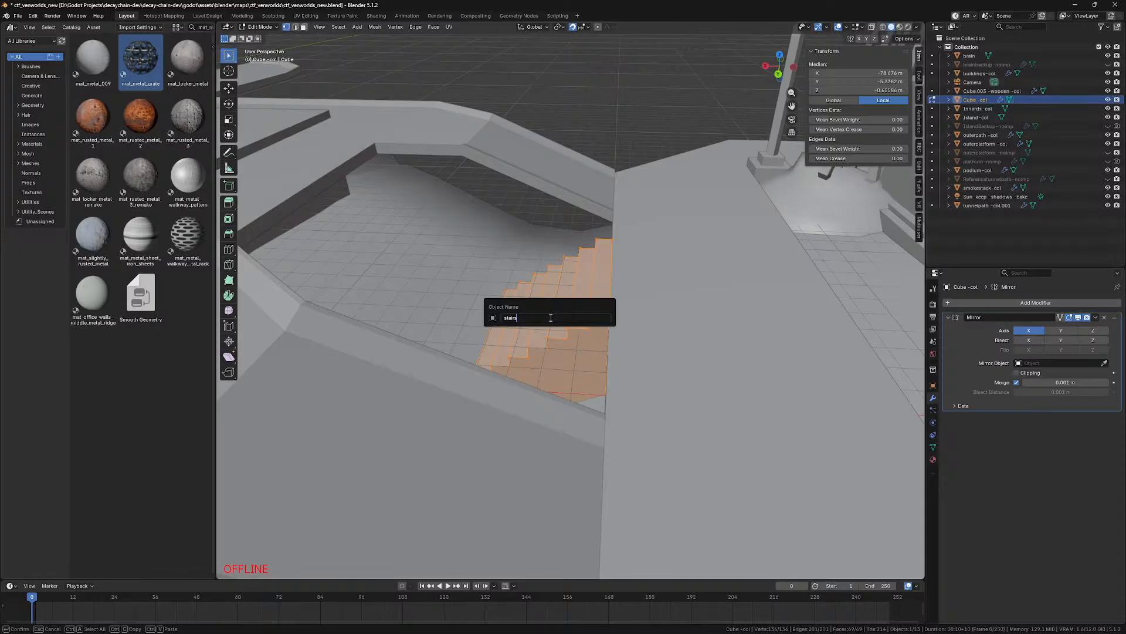
text(tairs)
key(Return)
key(Tab)
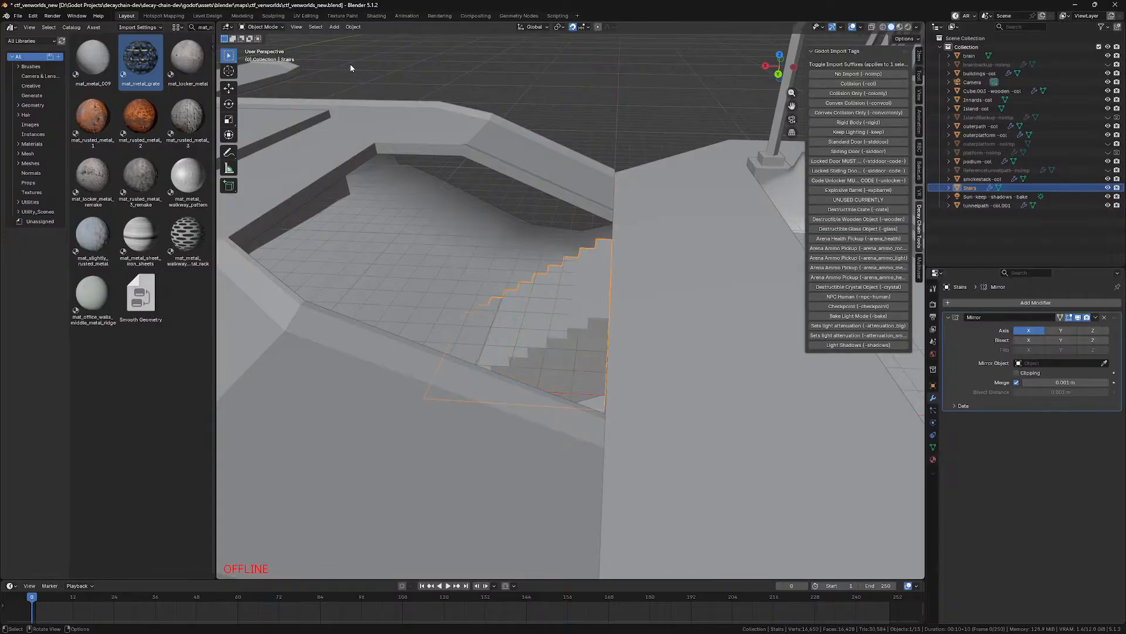
Step: Add a mesh plane and move it -50 m along X in the top wireframe view
click(333, 27)
mouse_move(340, 38)
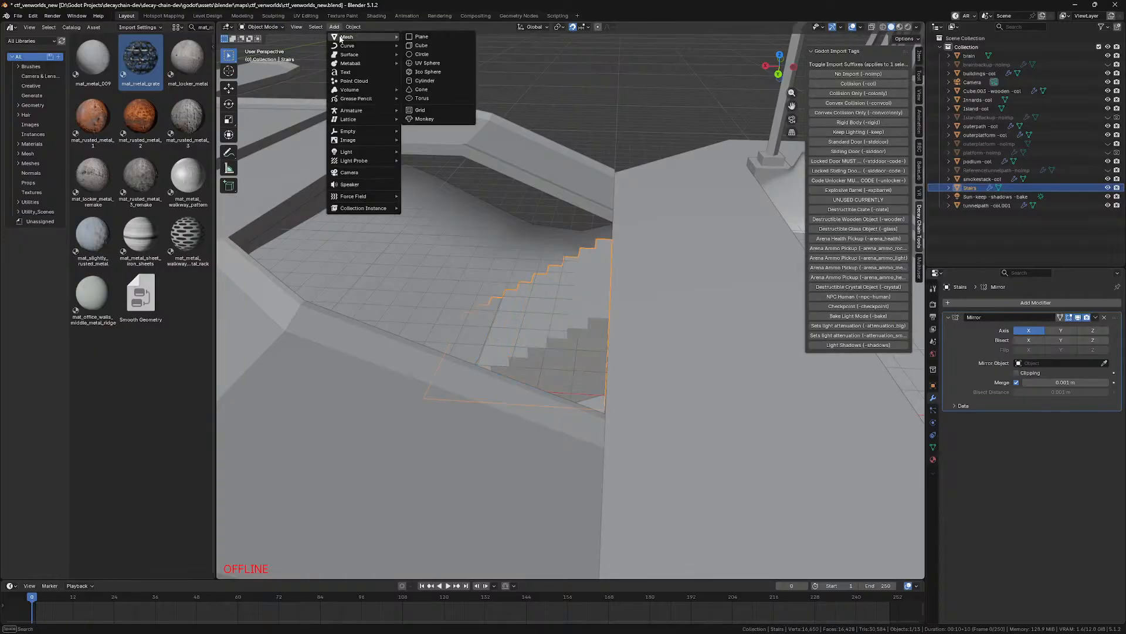
click(416, 37)
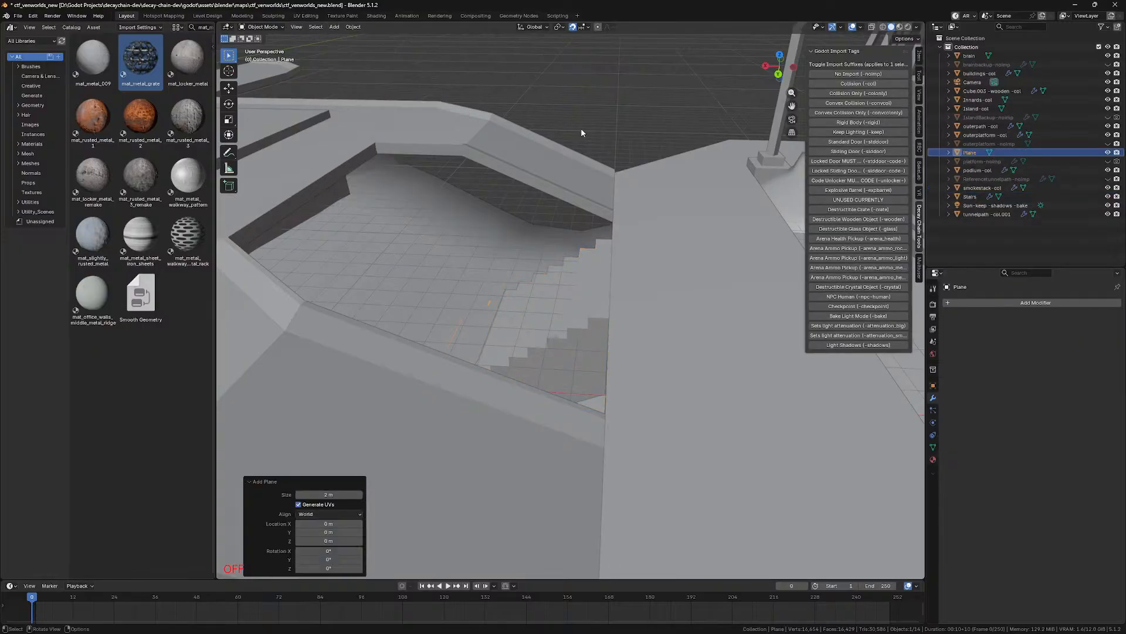
key(KP_7)
key(z)
click(574, 231)
text(gx-50)
key(Return)
Step: Move the plane -9 m along X and -6 m along Y onto the stairs beneath the walkway
key(KP_Decimal)
scroll(573, 299, down, 10)
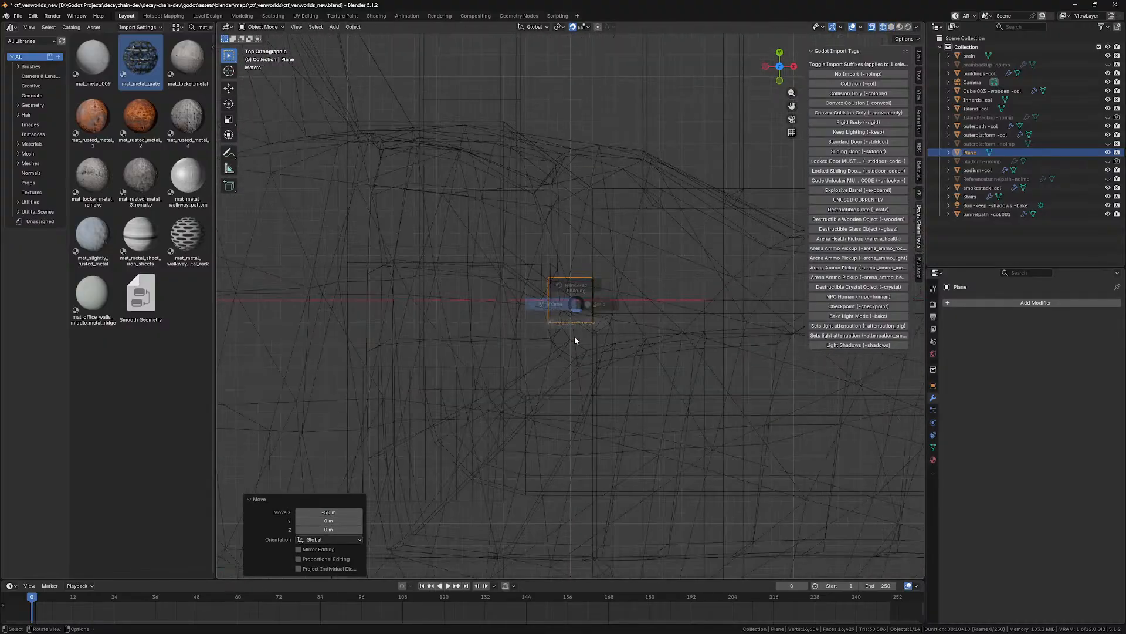
key(shift+z)
key(g)
click(445, 418)
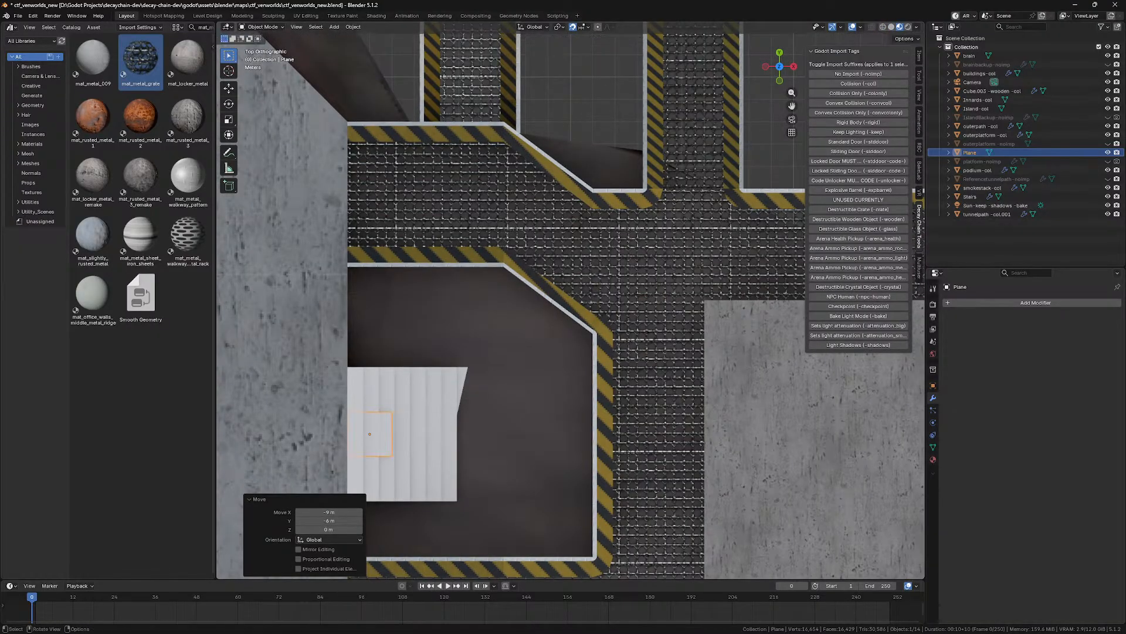
Step: Rename the plane as "Stairs - colonly"
key(F2)
text(s -)
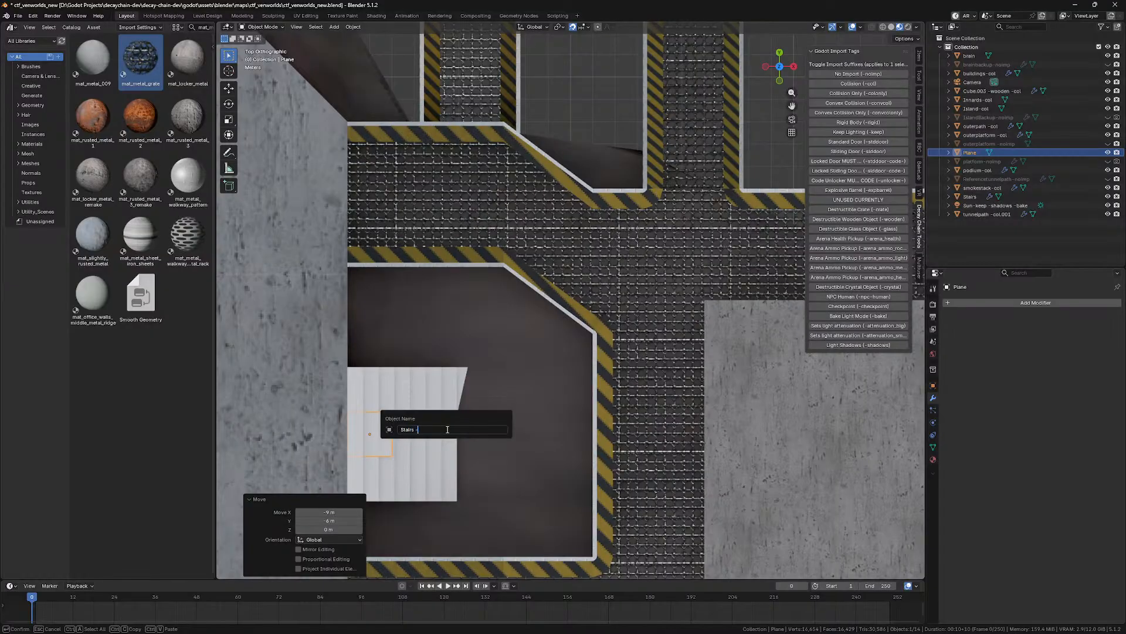
text(tairs - colonly)
key(Return)
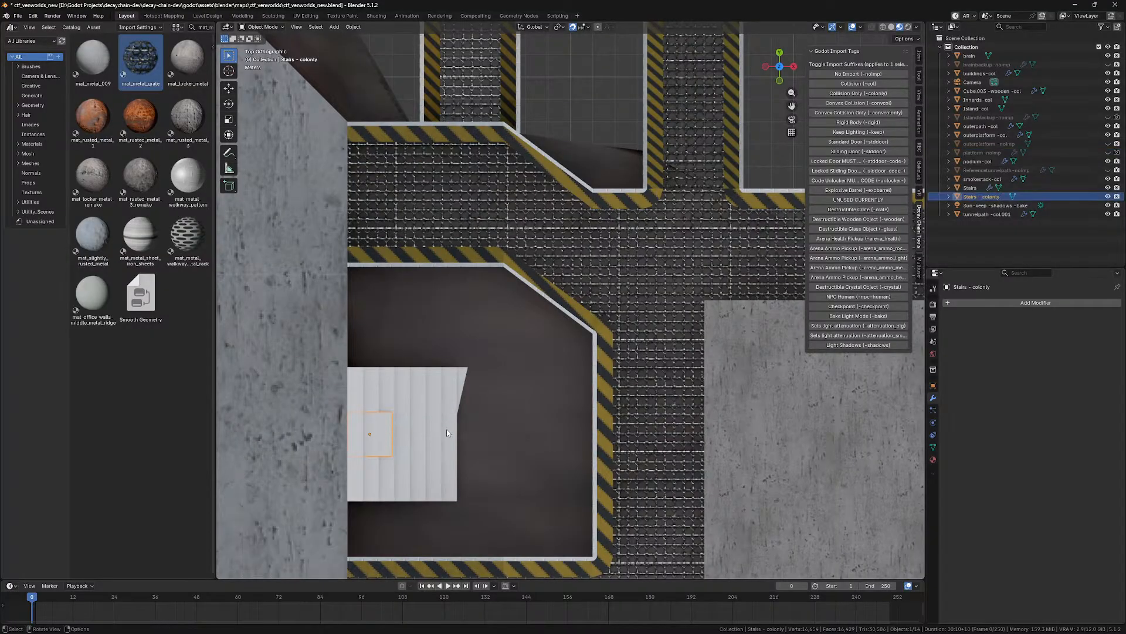
Step: Move the collision plane vertically to the top of the stairs in the front wireframe view
key(KP_1)
key(z)
scroll(520, 412, up, 7)
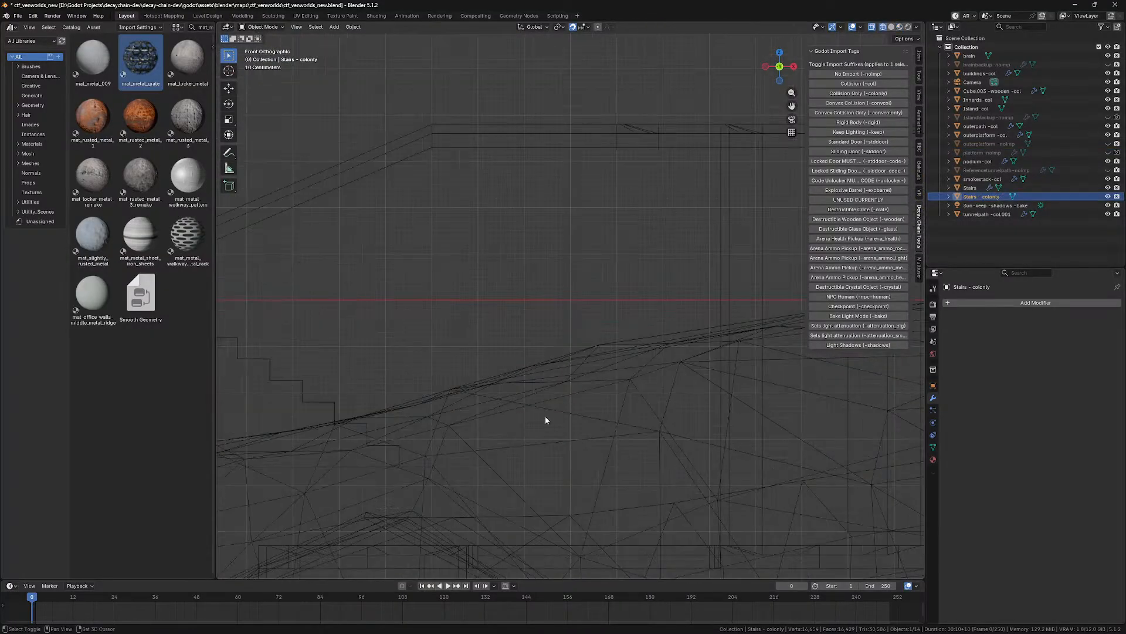
shift+middle_drag(331, 298, 475, 319)
key(g)
key(z)
click(402, 273)
Step: Stretch the plane's outer edge down to the foot of the stairs and extrude it -6.3 m along X beneath them
key(Tab)
scroll(473, 202, down, 5)
key(g)
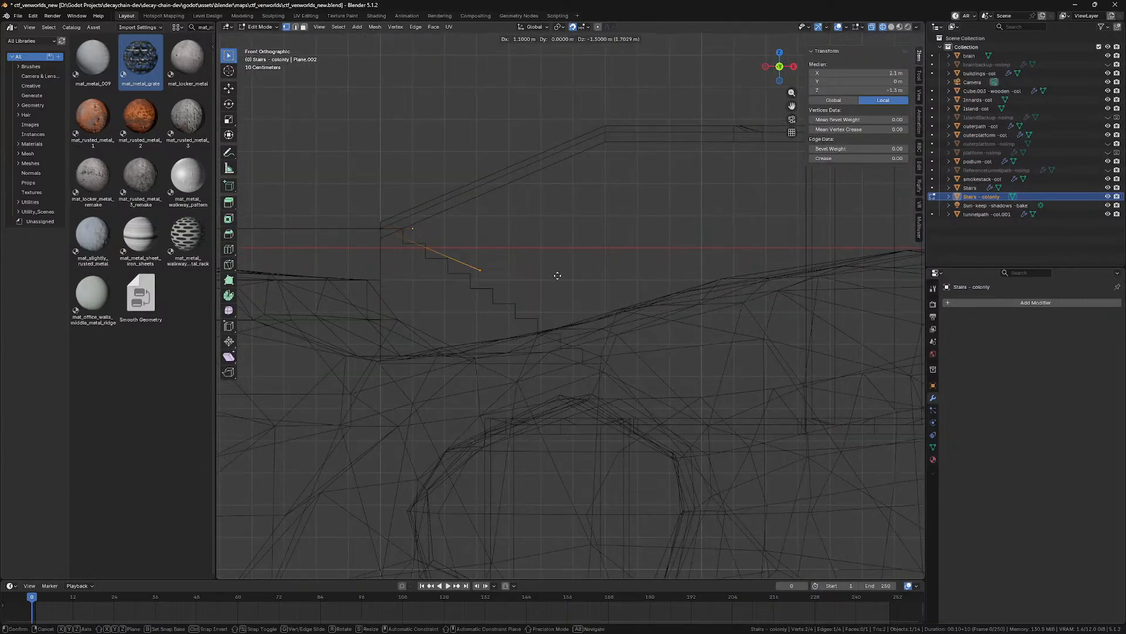
click(649, 356)
key(g)
click(447, 358)
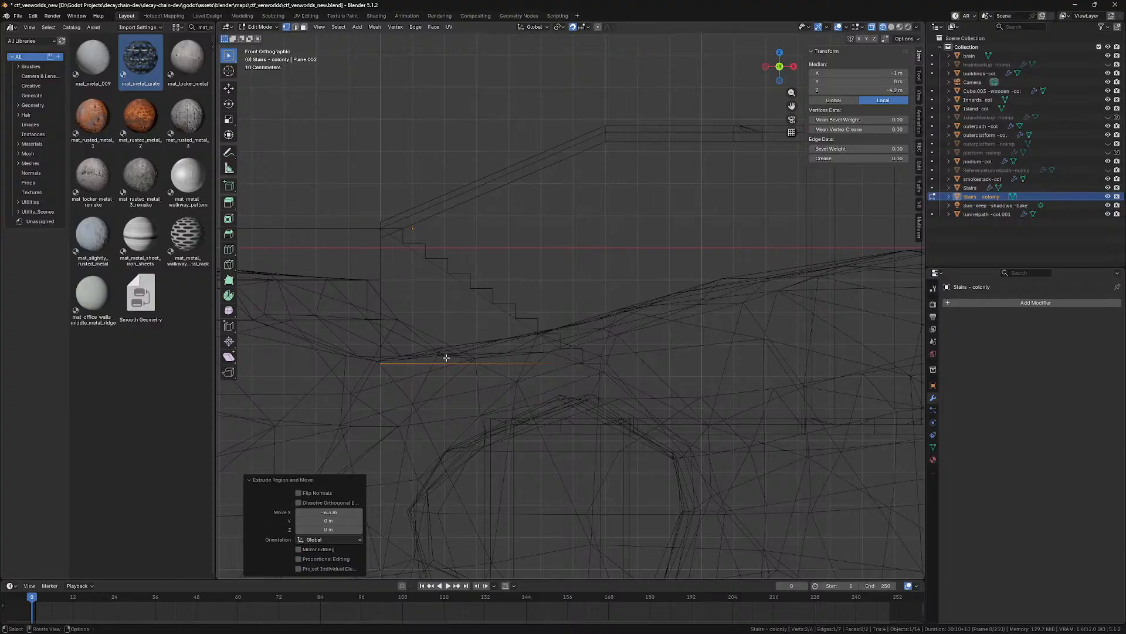
Step: Fill the back and both triangular sides of the collision ramp with faces
shift+click(380, 228)
key(f)
mouse_move(401, 287)
middle_down()
mouse_move(410, 272)
mouse_move(407, 296)
middle_up()
key(2)
click(407, 298)
key(f)
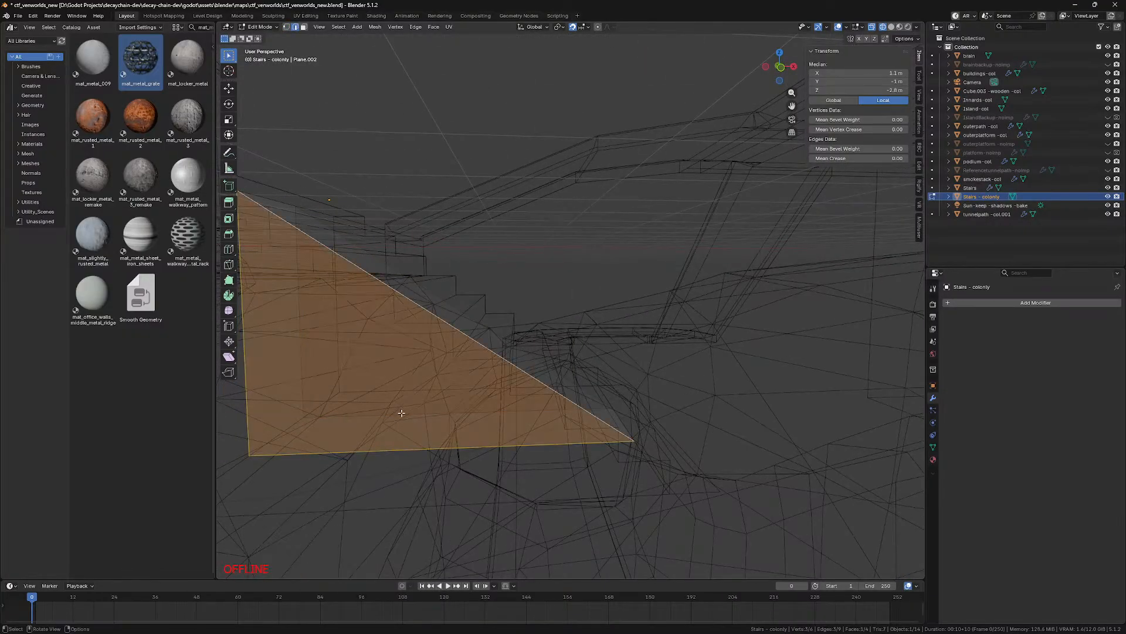
key(f)
Step: Widen the collision ramp along Y on both sides to match the width of the stairs
key(shift+z)
key(KP_7)
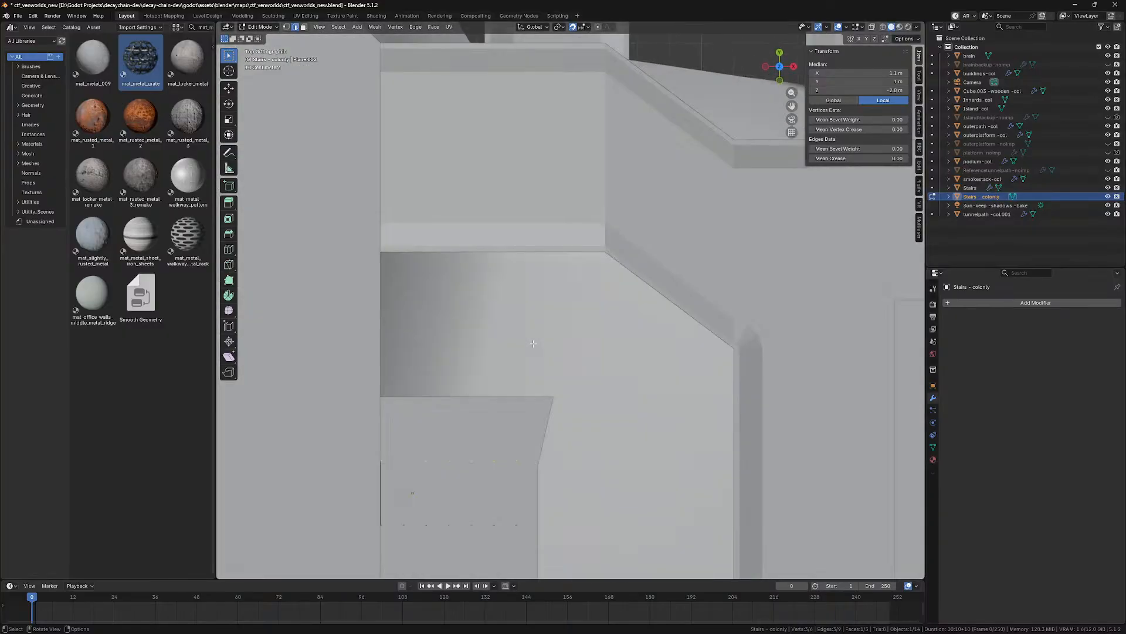
key(shift+z)
key(g)
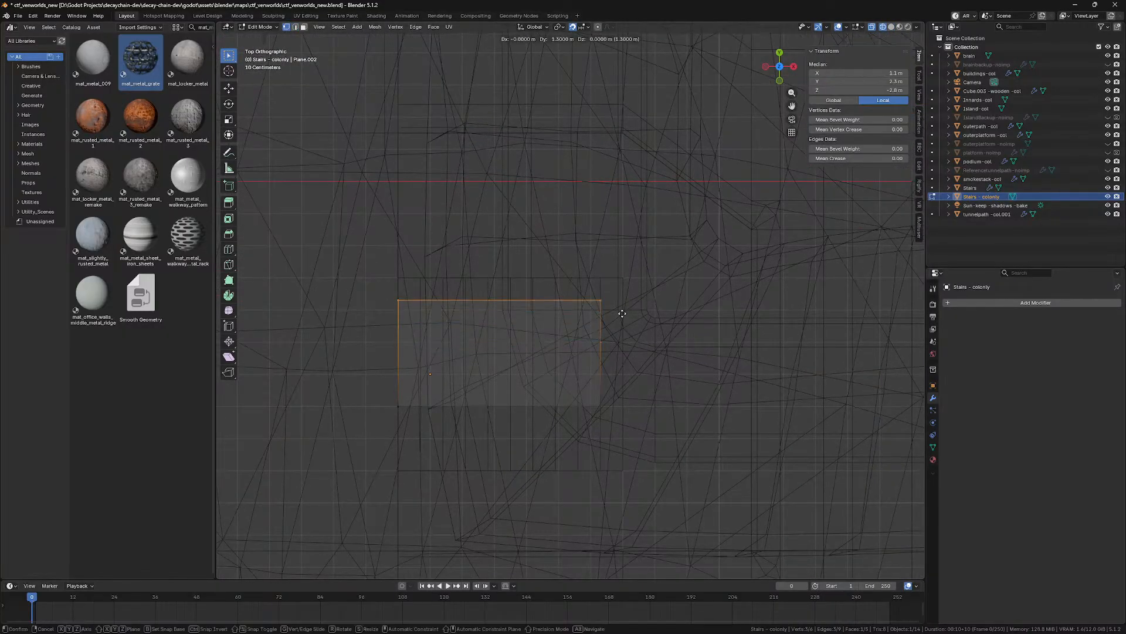
click(622, 294)
key(g)
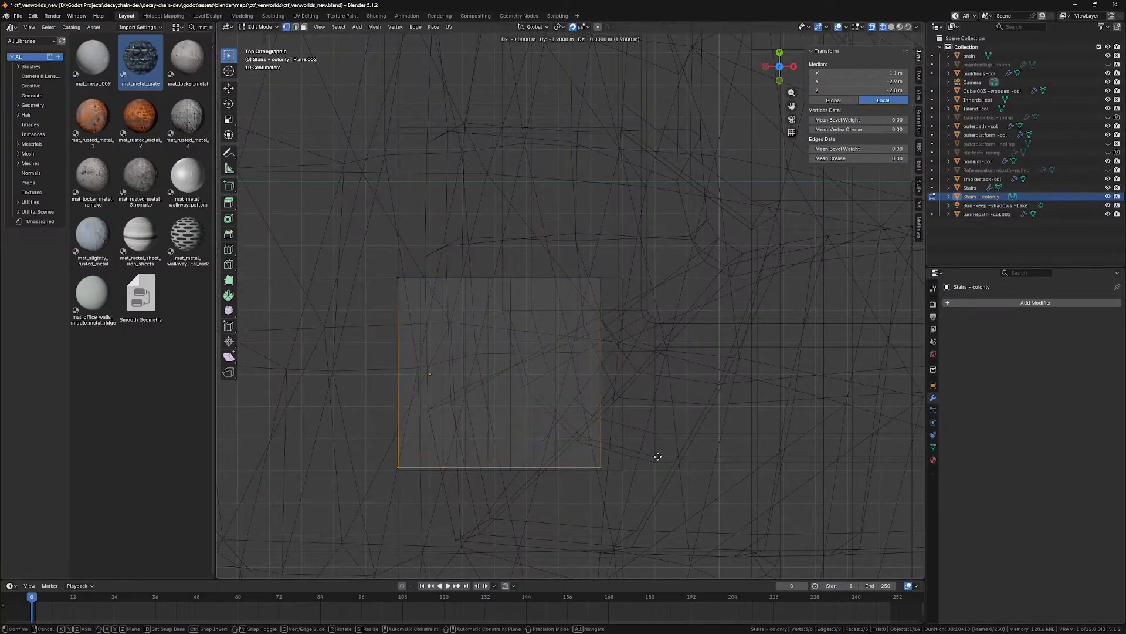
click(658, 460)
Step: Duplicate the whole ramp mesh -33 m along X and -18 m along Y to the terrace's side stairs and rotate the copy 180°
scroll(658, 460, down, 8)
key(a)
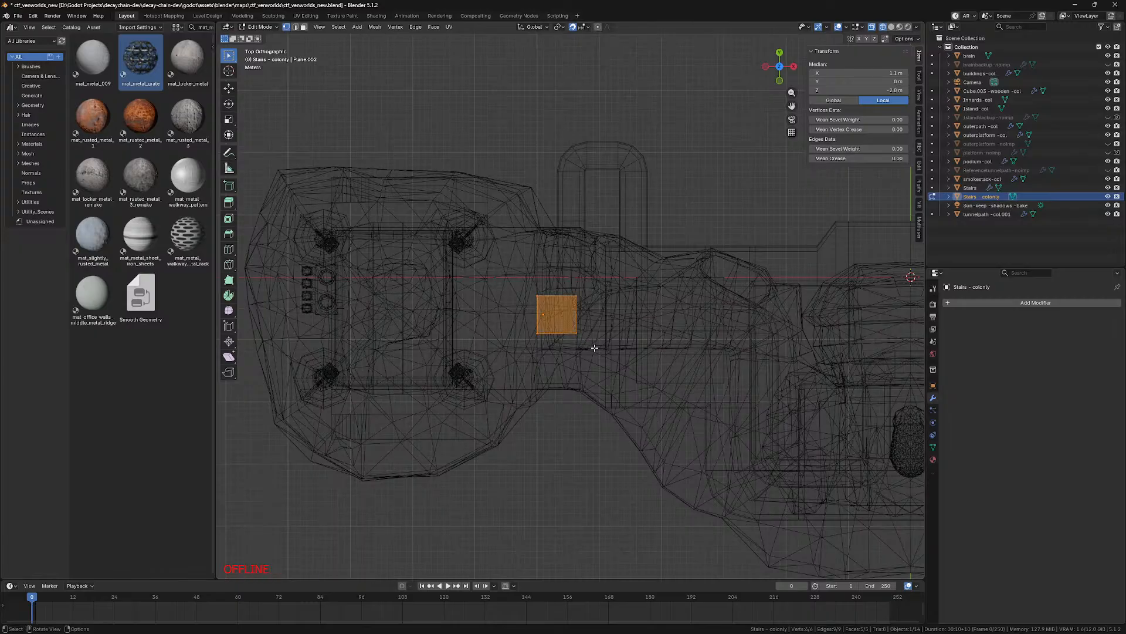
key(shift+d)
click(468, 475)
shift+middle_drag(468, 476, 733, 356)
scroll(734, 355, up, 1)
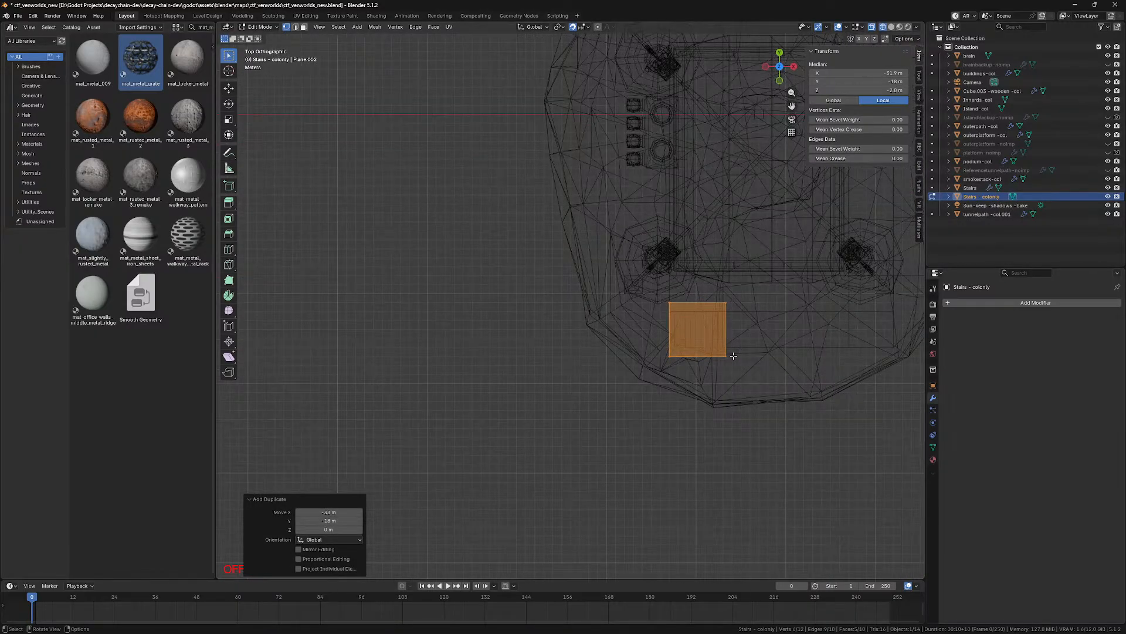
key(r)
key(1)
key(8)
key(0)
key(Return)
Step: Align the rotated ramp copy with the terrace's side stairs in the top view
shift+middle_drag(733, 356, 572, 351)
scroll(572, 351, up, 7)
key(g)
click(604, 325)
key(z)
click(604, 375)
Step: Raise the lower vertices of the ramp copy in the front view to shorten it to the side stairs' height
key(KP_1)
scroll(623, 249, up, 3)
key(z)
click(520, 279)
drag(296, 369, 668, 447)
key(g)
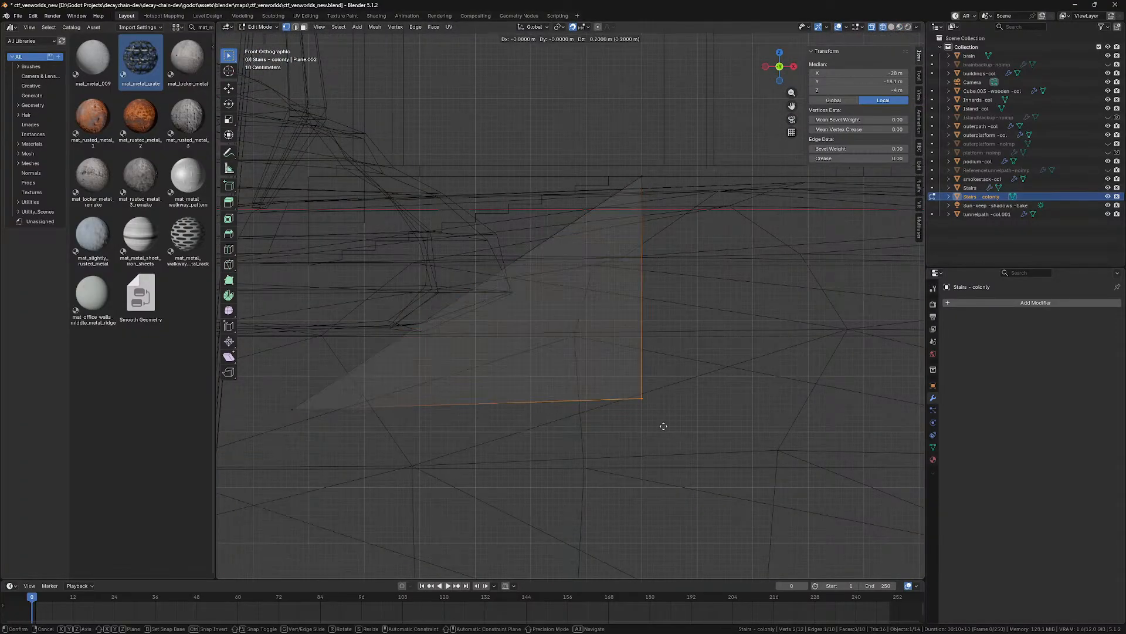
click(661, 326)
key(ctrl+z)
shift+drag(304, 364, 274, 410)
key(g)
click(706, 279)
key(g)
click(332, 269)
Step: Move the toe edge of the side-stair ramp 0.3 m along X
drag(278, 258, 319, 281)
key(g)
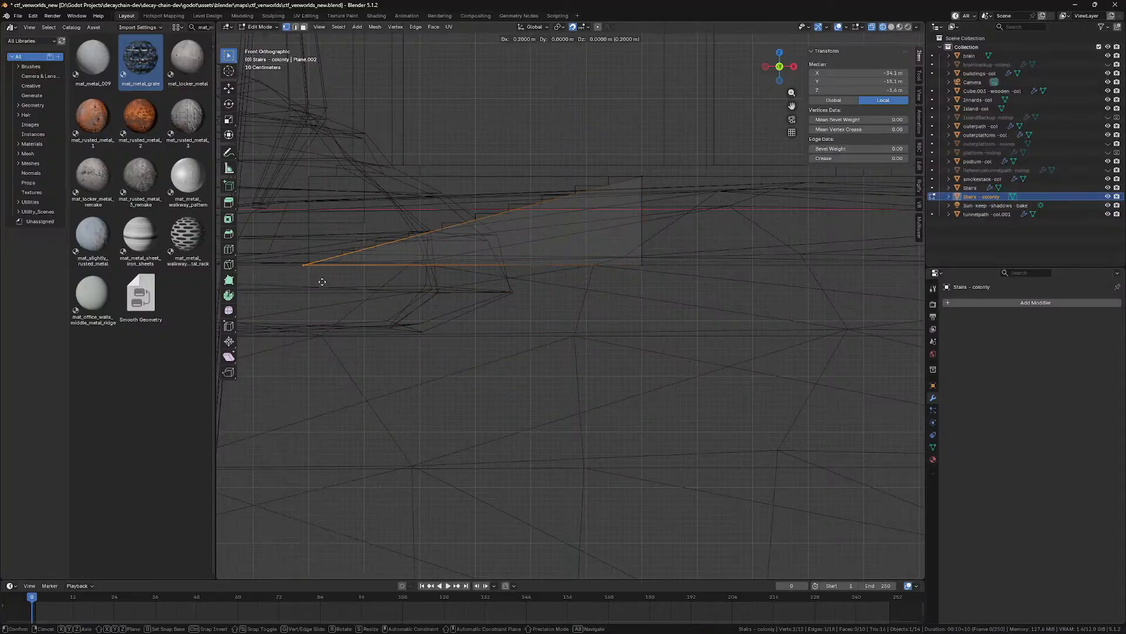
click(327, 282)
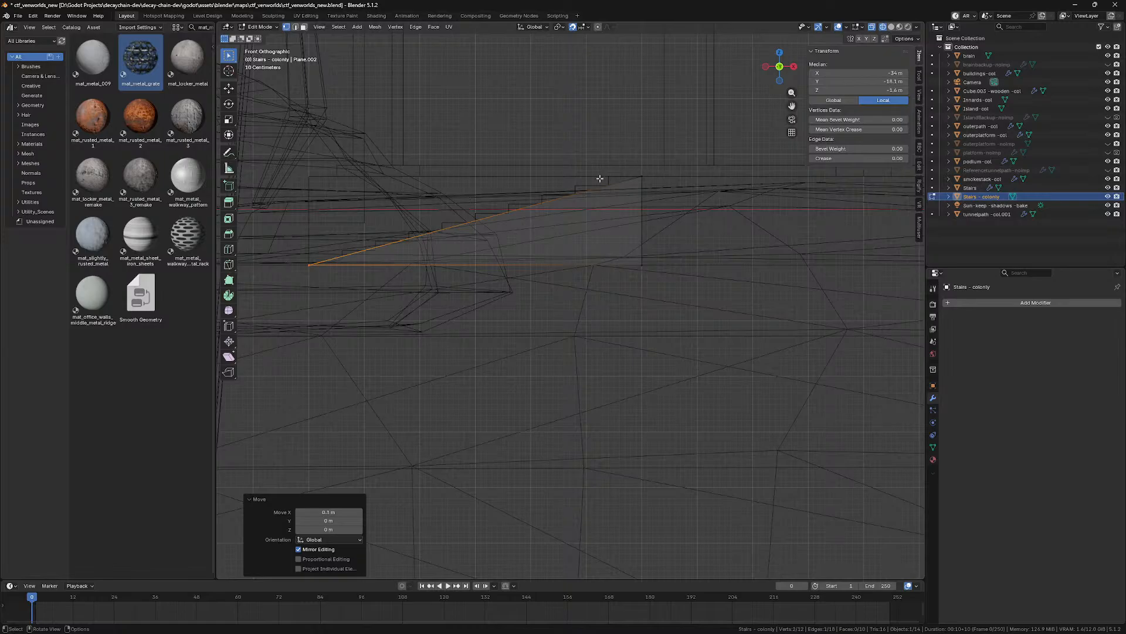
Step: Shift both Y-side edges of the ramp copy in the top view to match the side stairs' width
middle_drag(598, 179, 622, 181)
key(KP_7)
scroll(610, 222, down, 4)
drag(385, 262, 694, 301)
key(g)
click(689, 308)
drag(402, 448, 649, 503)
key(g)
click(655, 470)
Step: Duplicate the whole side-stair ramp 38 m along Y onto the stairs at the terrace's opposite side
scroll(644, 423, down, 10)
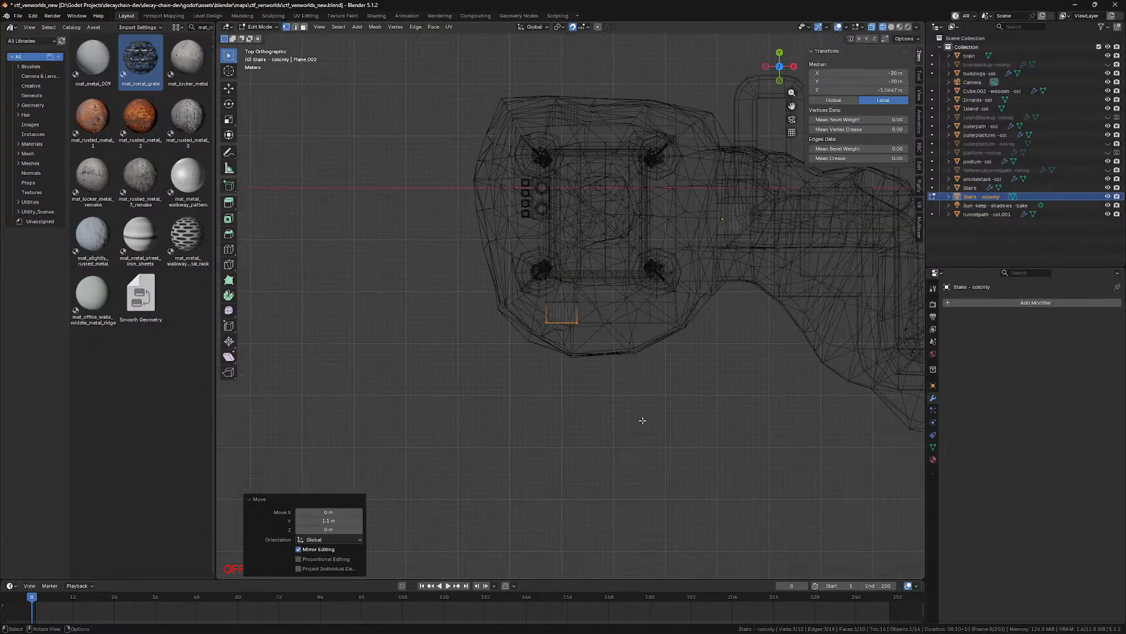
key(ctrl+l)
shift+middle_drag(574, 285, 570, 362)
key(shift+d)
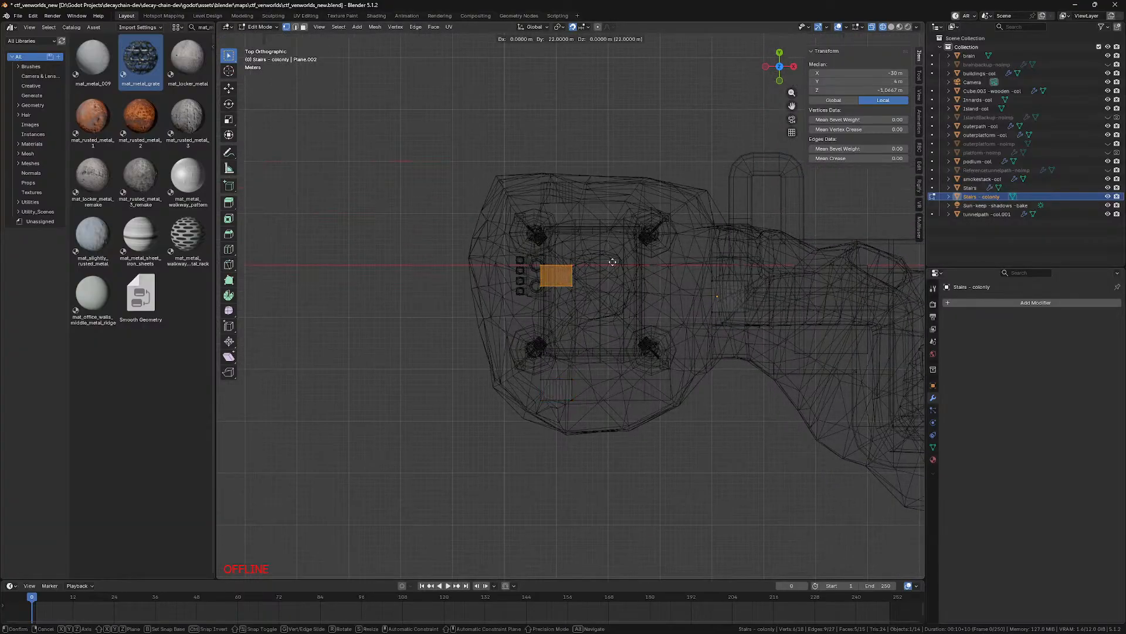
click(613, 199)
key(KP_Decimal)
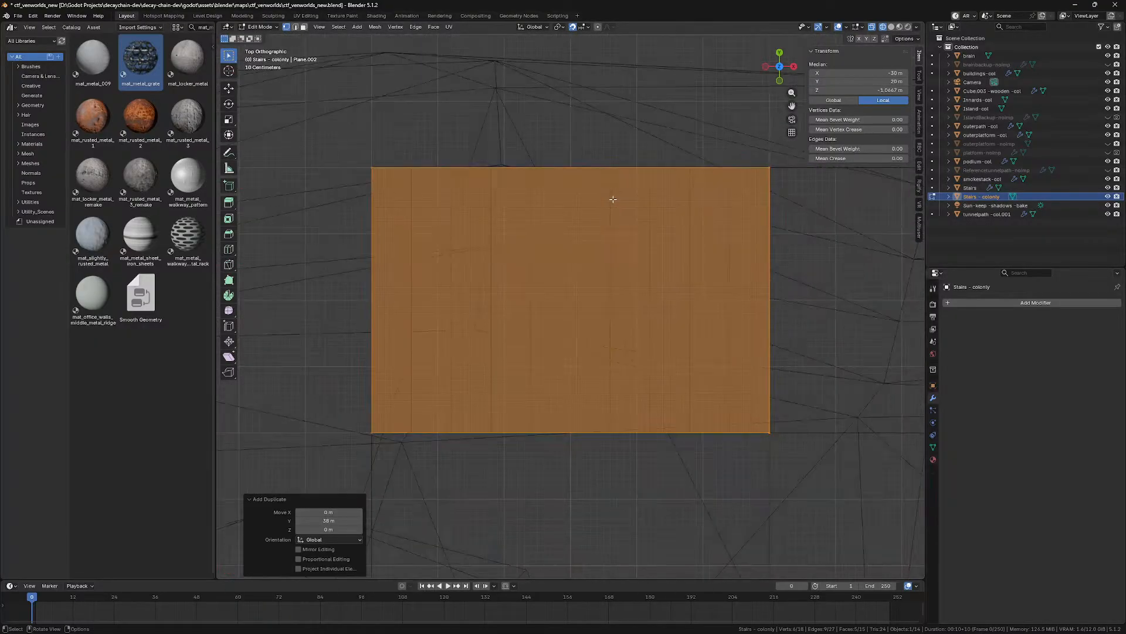
Step: Recalculate the normals of the new ramp copy over the opposite side stairs
middle_drag(610, 199, 545, 233)
key(shift+z)
scroll(545, 233, down, 7)
mouse_move(423, 264)
middle_down()
mouse_move(501, 254)
mouse_move(589, 285)
middle_up()
key(Tab)
key(Tab)
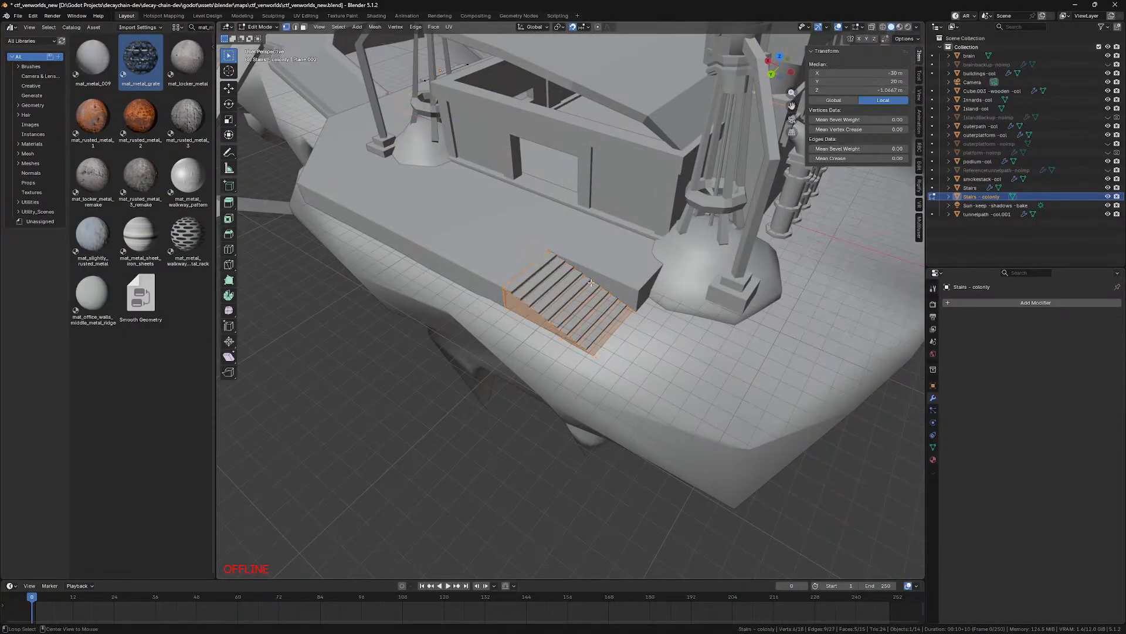
key(alt+n)
click(576, 283)
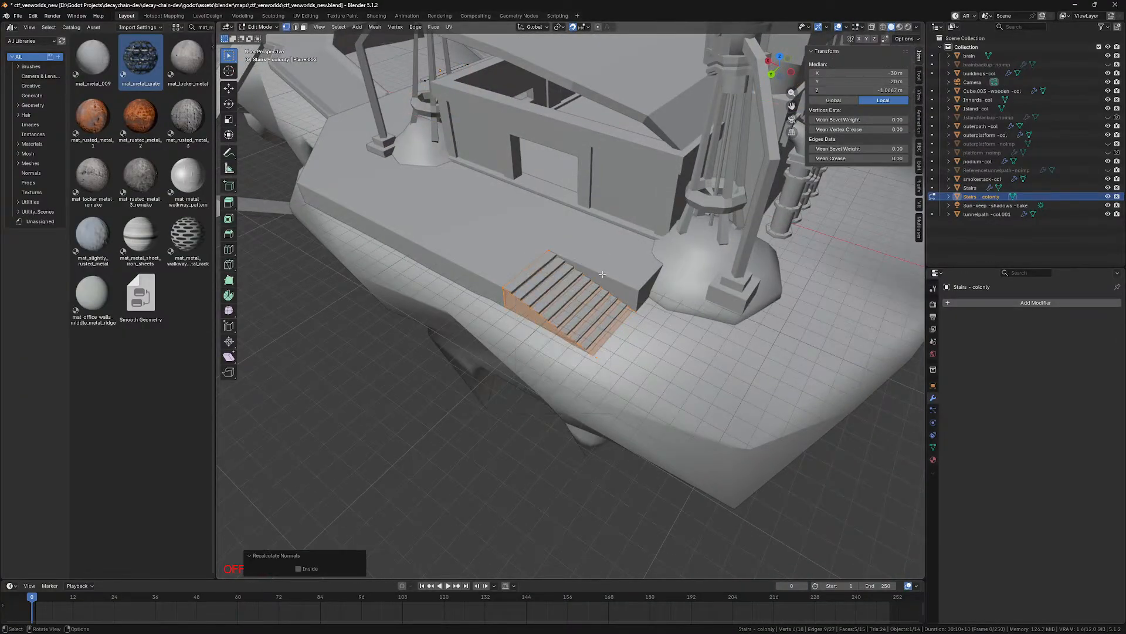
Step: Set the collision ramp object's viewport display to Wire in Object Mode
key(Tab)
click(933, 386)
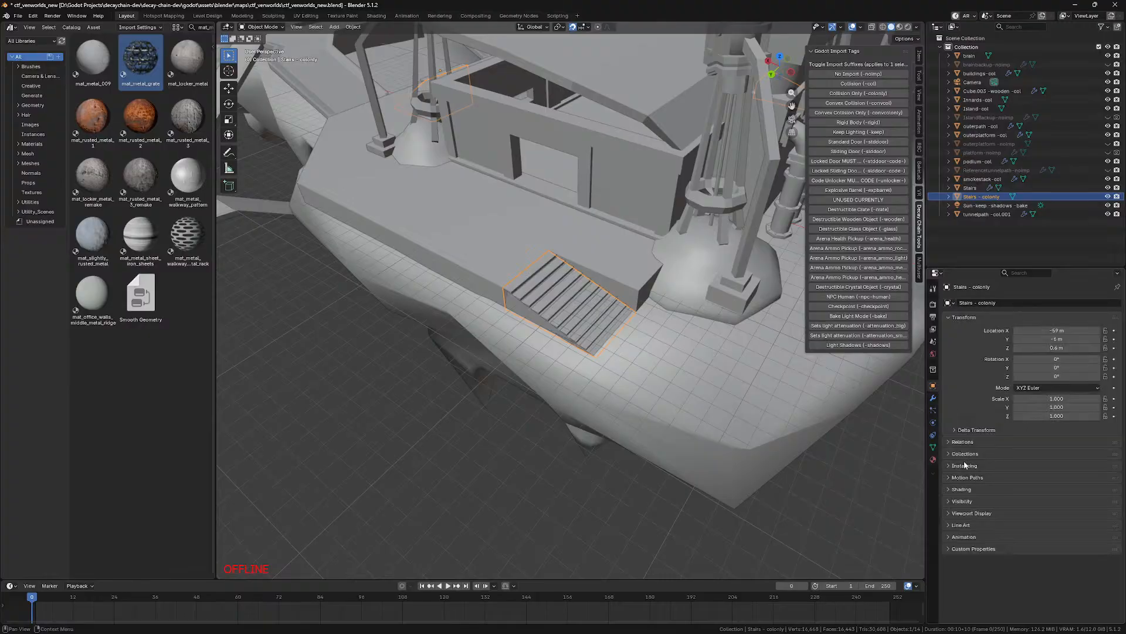
click(969, 513)
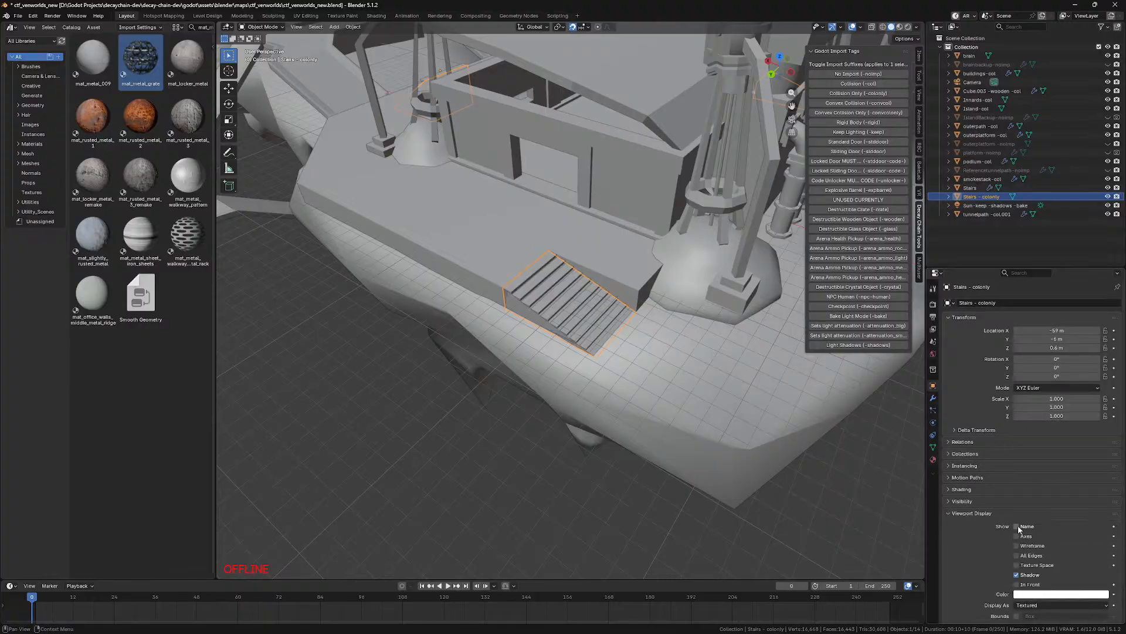
click(1028, 608)
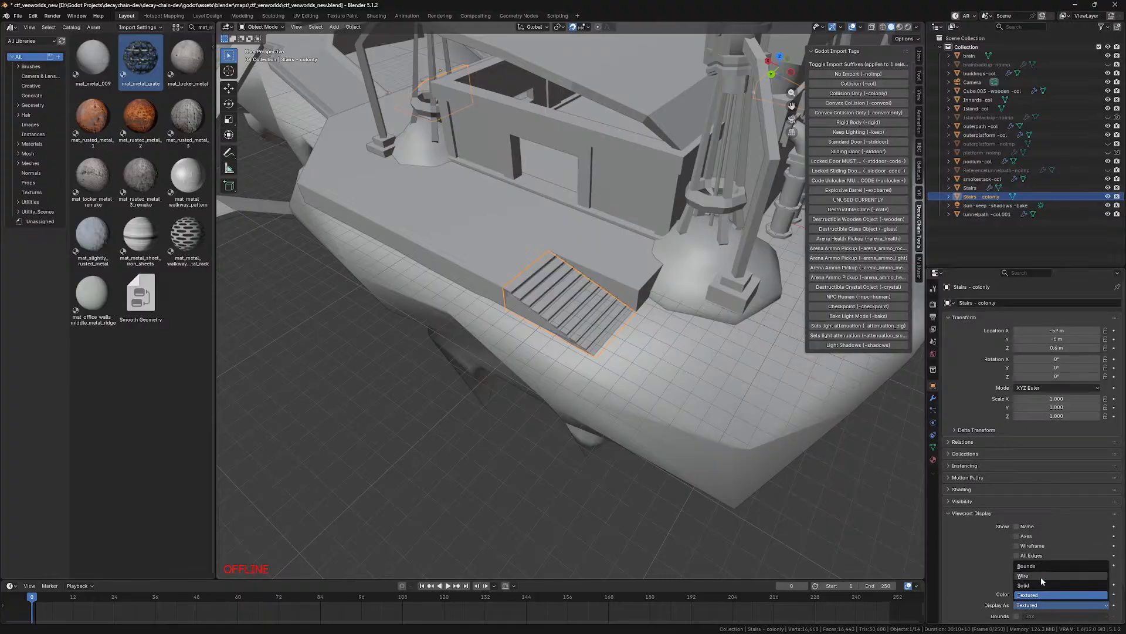
click(1041, 576)
Step: Parent the collision ramp object to the Stairs object using the Object option
click(565, 477)
shift+middle_drag(505, 293, 516, 355)
click(515, 354)
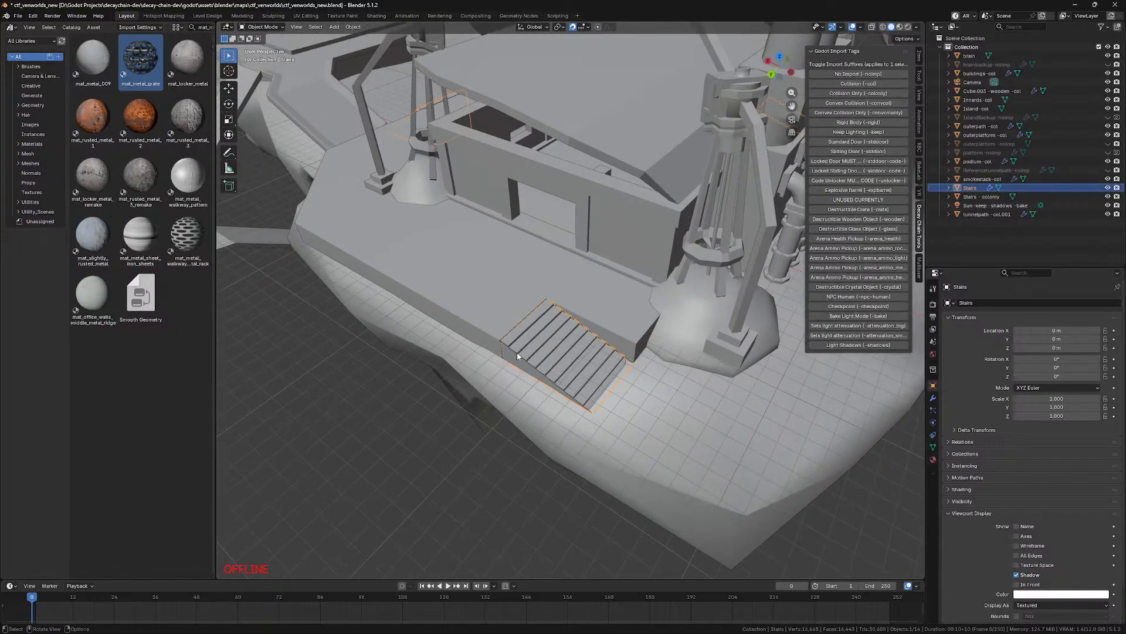
shift+click(516, 351)
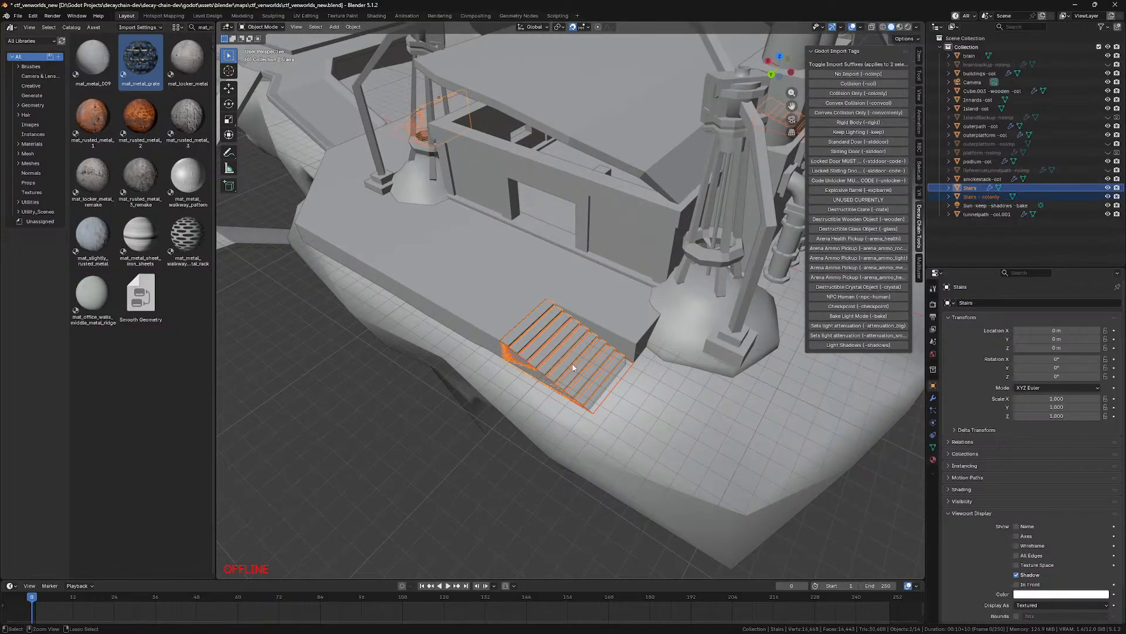
key(ctrl+p)
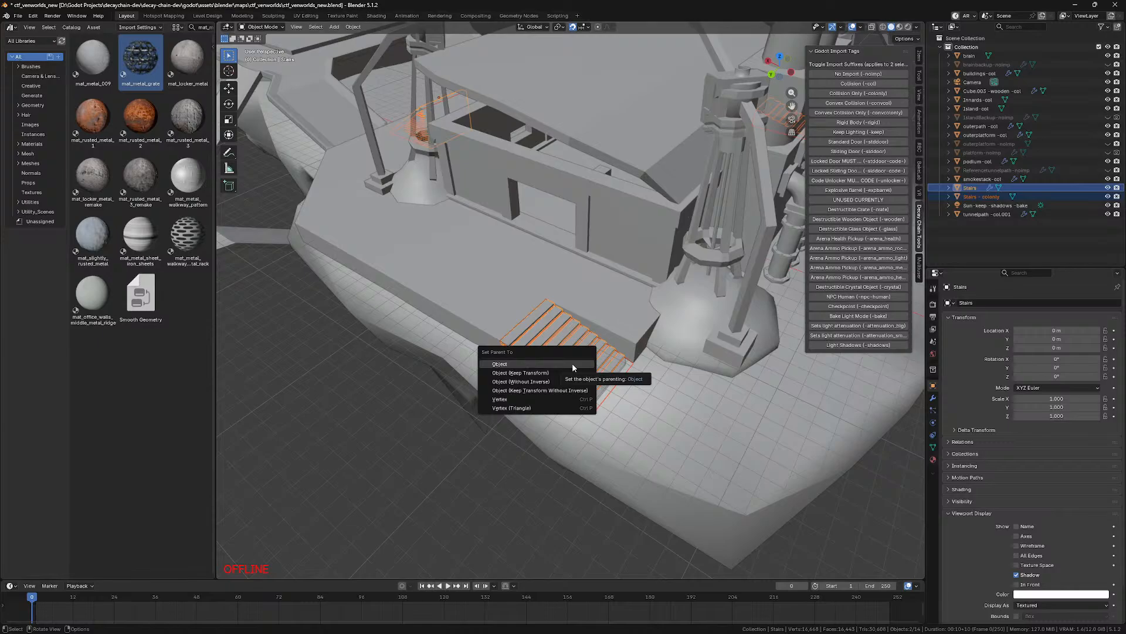
click(574, 364)
click(392, 466)
Step: Test the parenting by moving the Stairs object, and undo the move
click(578, 352)
middle_drag(543, 373, 579, 369)
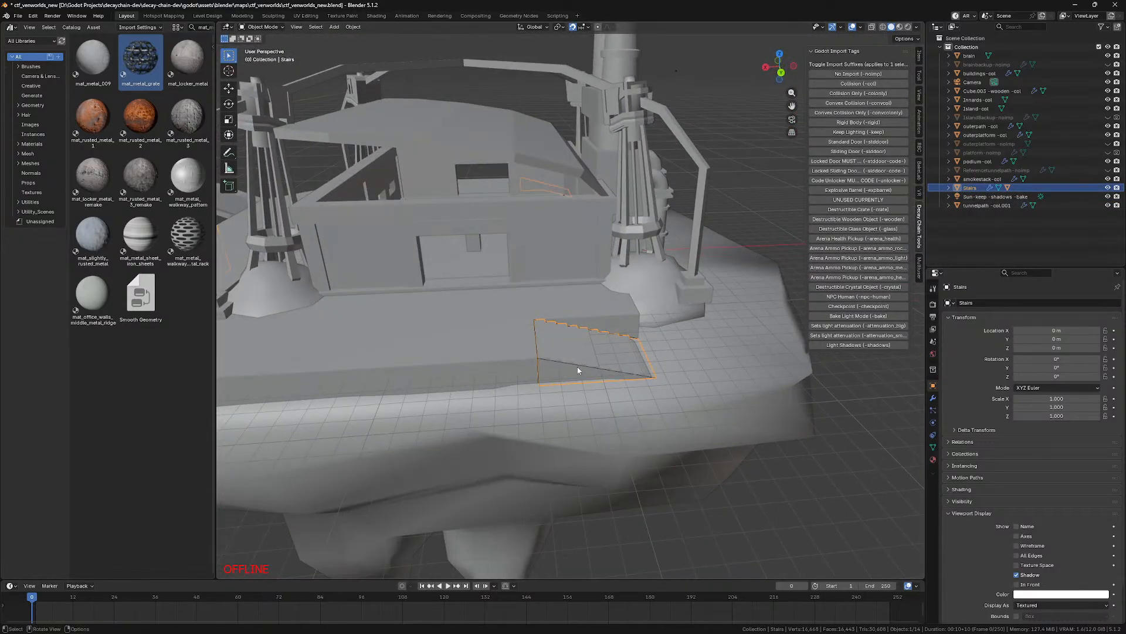
scroll(578, 368, down, 5)
key(g)
click(764, 380)
key(ctrl+z)
middle_drag(570, 326, 582, 321)
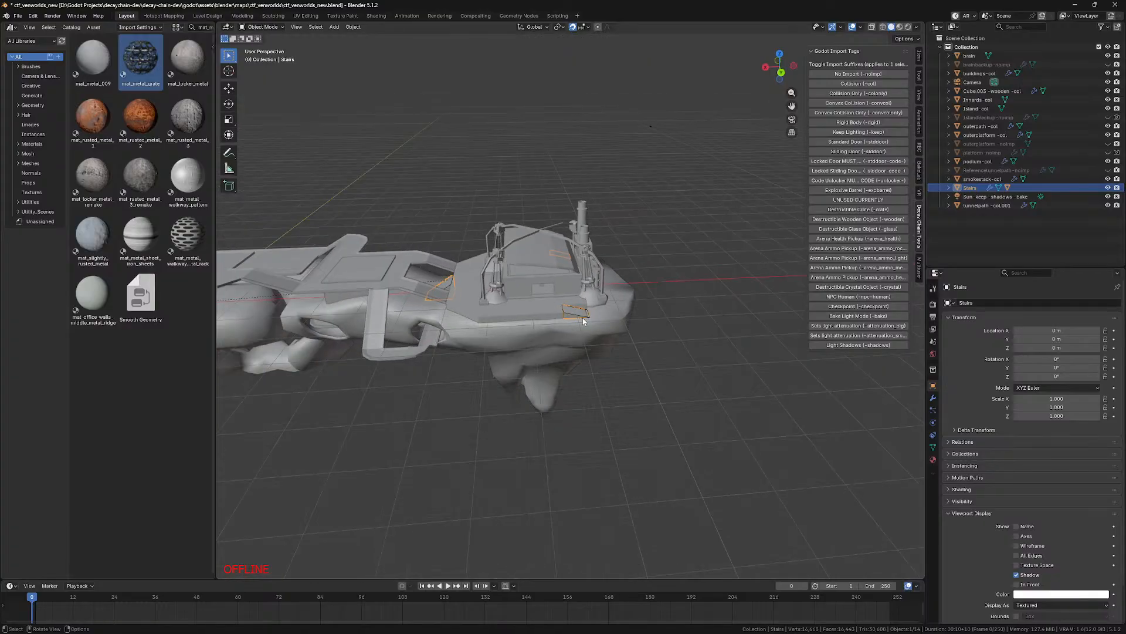
Step: Try setting the collision ramps' origin with Geometry to Origin, and undo it
click(582, 317)
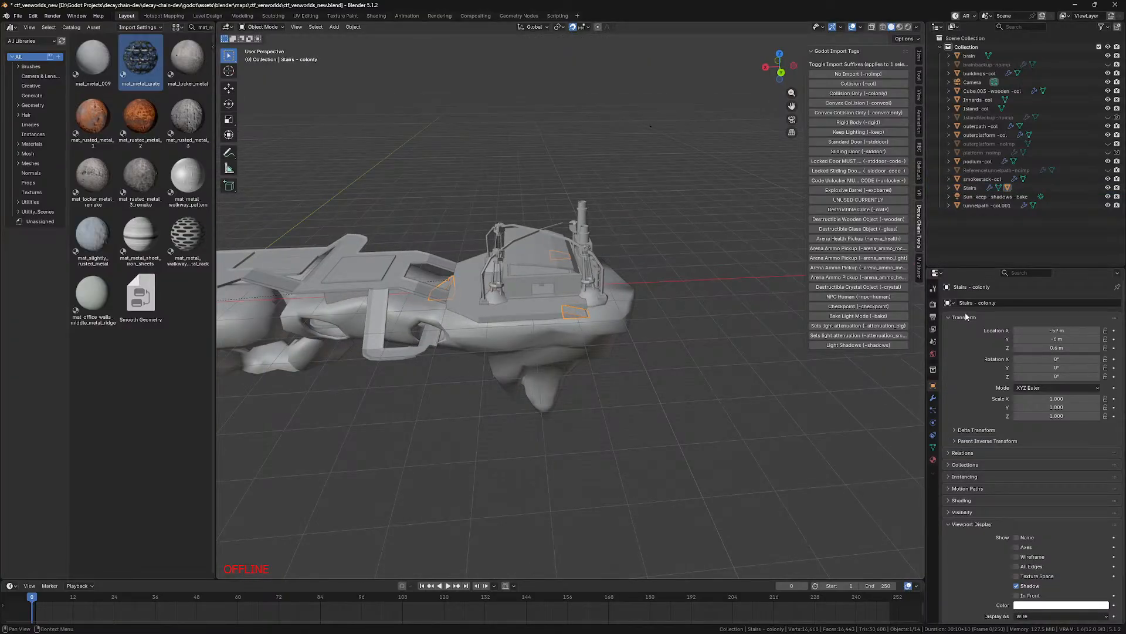
click(353, 27)
mouse_move(369, 45)
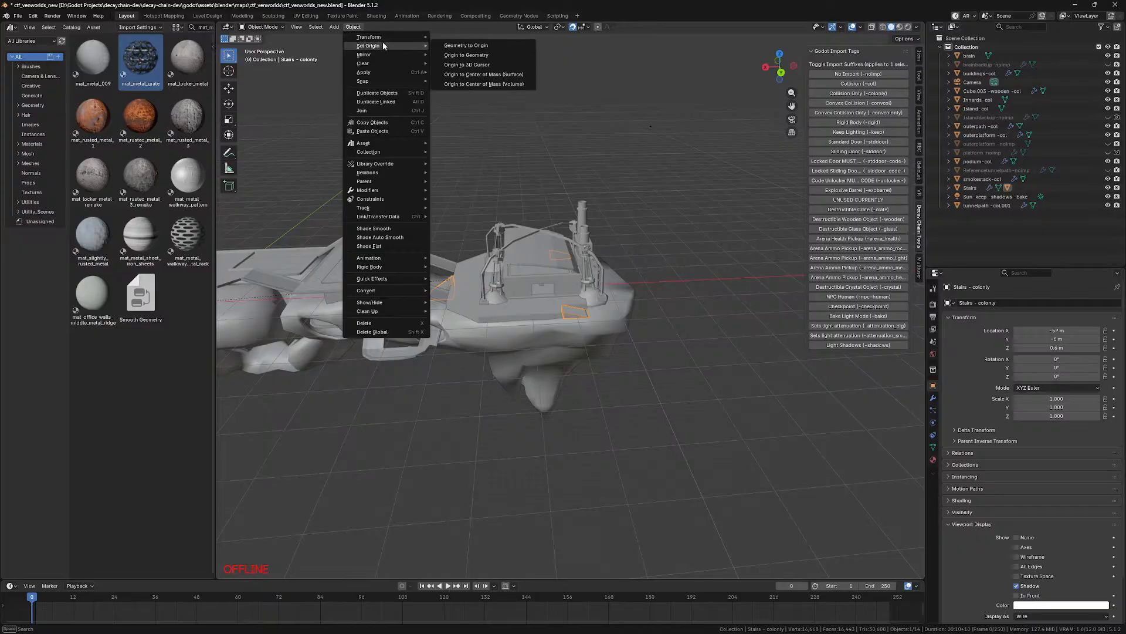
click(530, 45)
key(KP_7)
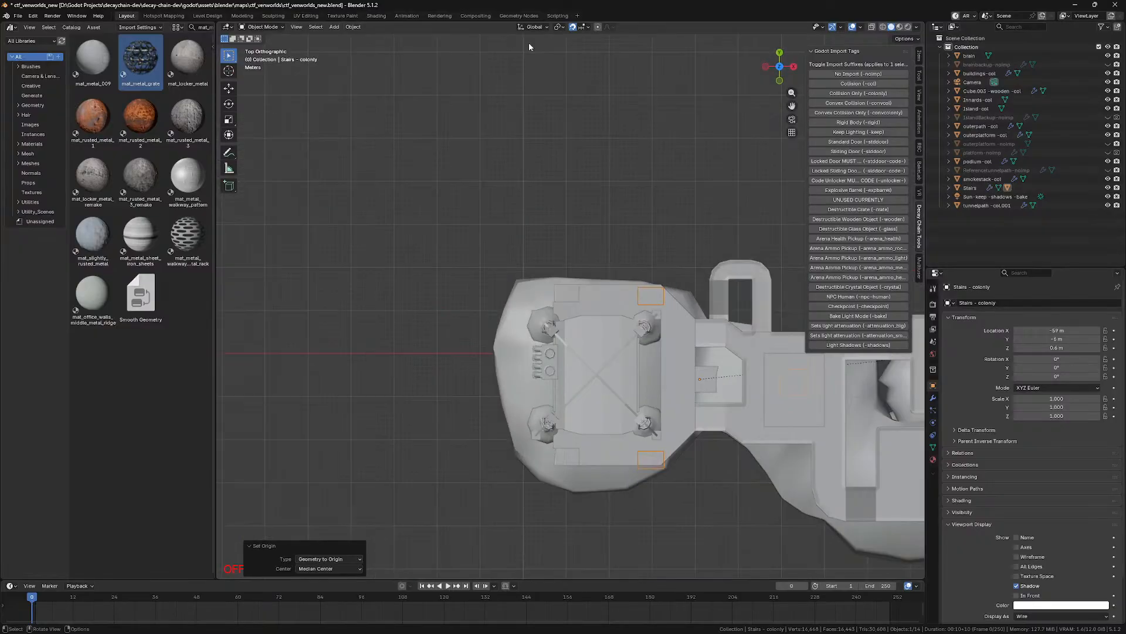
shift+middle_drag(699, 264, 535, 247)
key(z)
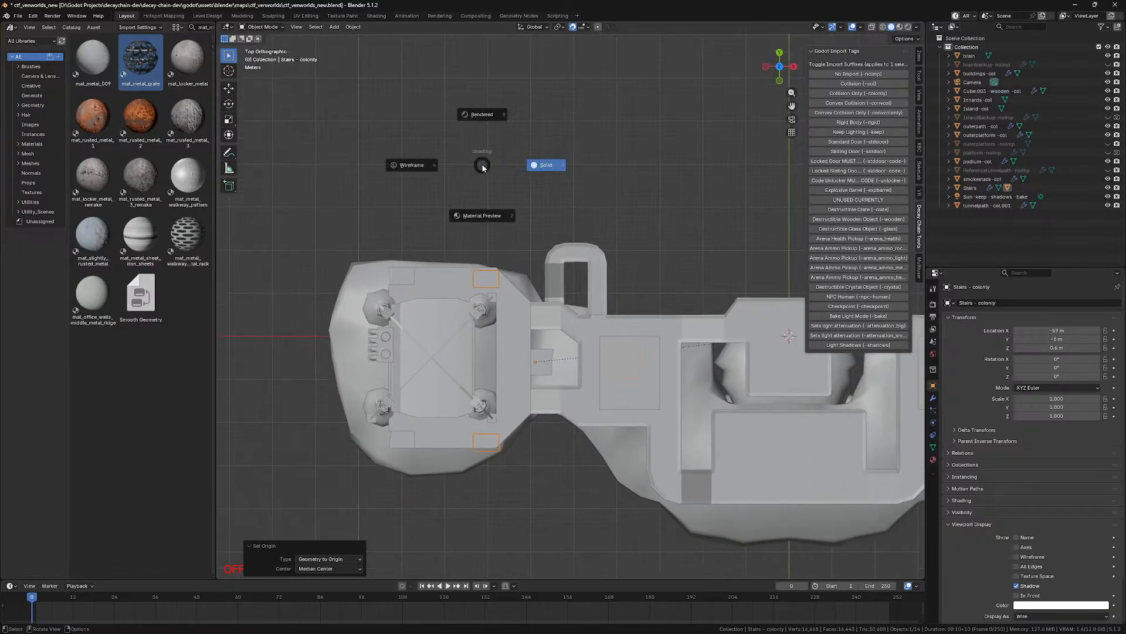
key(ctrl+z)
Step: Set the collision ramp object's origin to the 3D cursor at the map's center
click(353, 26)
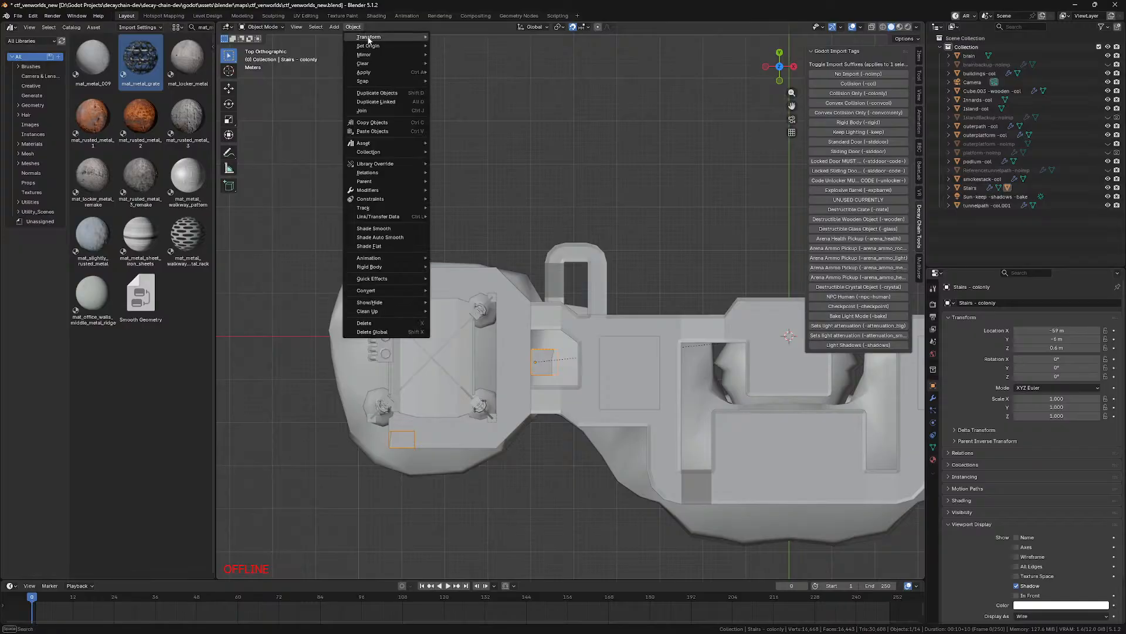
mouse_move(376, 45)
click(478, 63)
shift+middle_drag(629, 251, 589, 263)
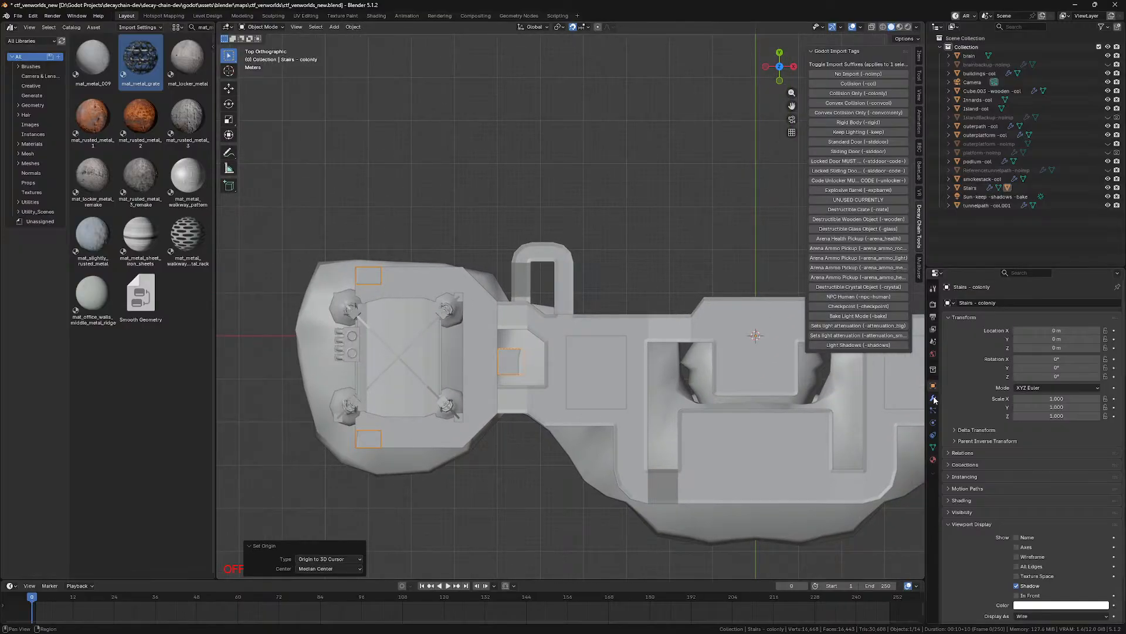
Step: Add a Mirror modifier on the X axis to the collision ramps and save the file
click(936, 400)
click(998, 302)
click(988, 320)
key(z)
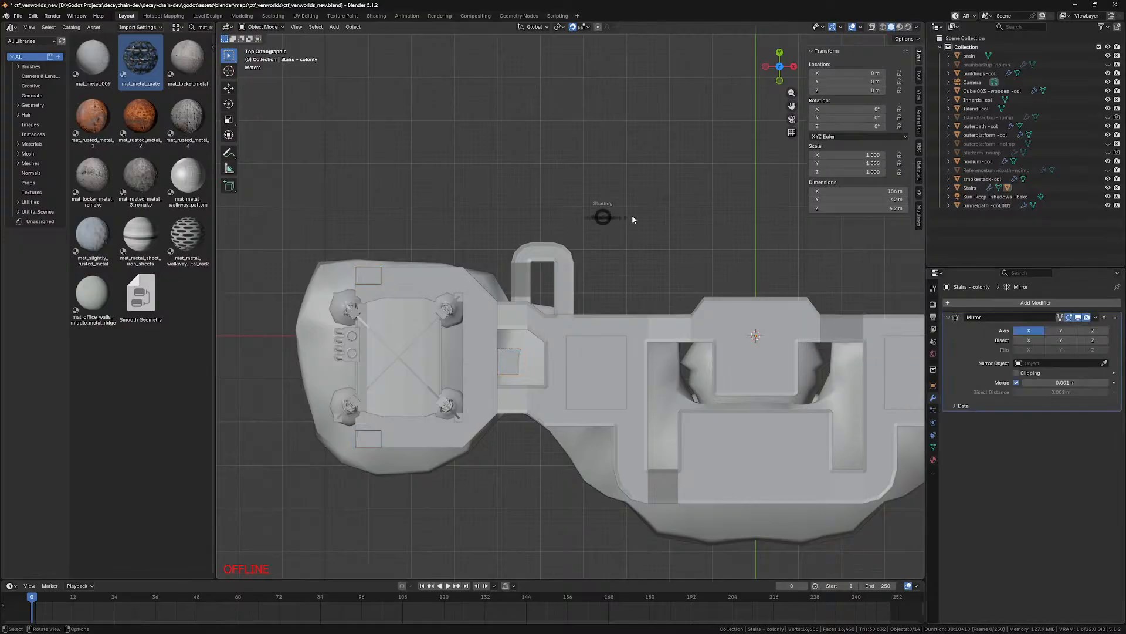
key(ctrl+s)
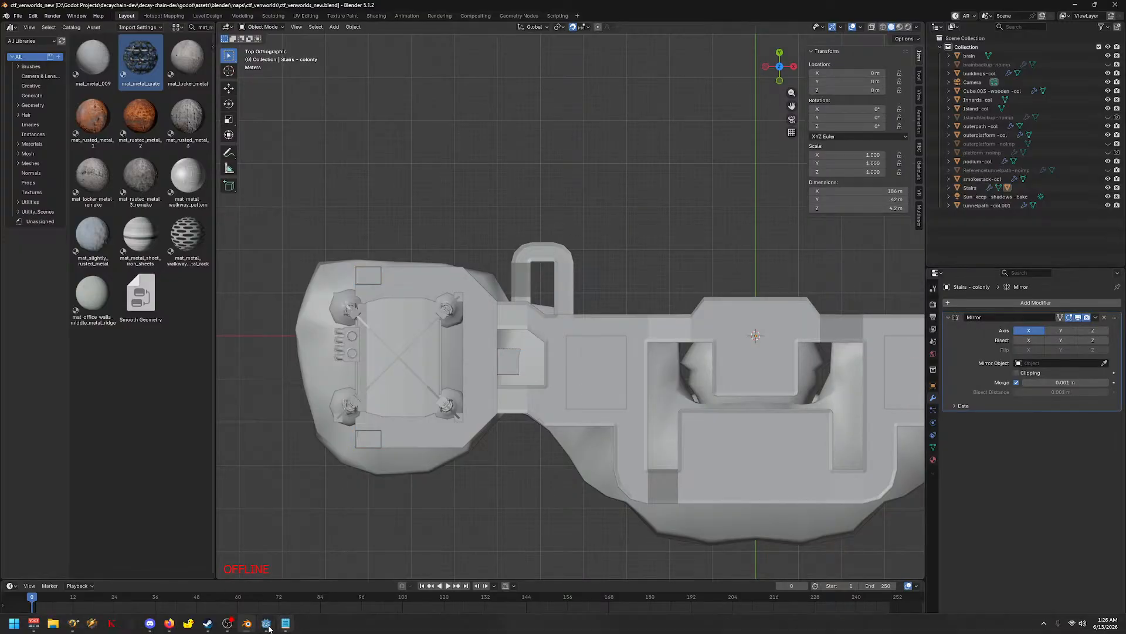
Step: Switch to Godot and inspect the reimported side stairs up close in the 3D view
click(270, 625)
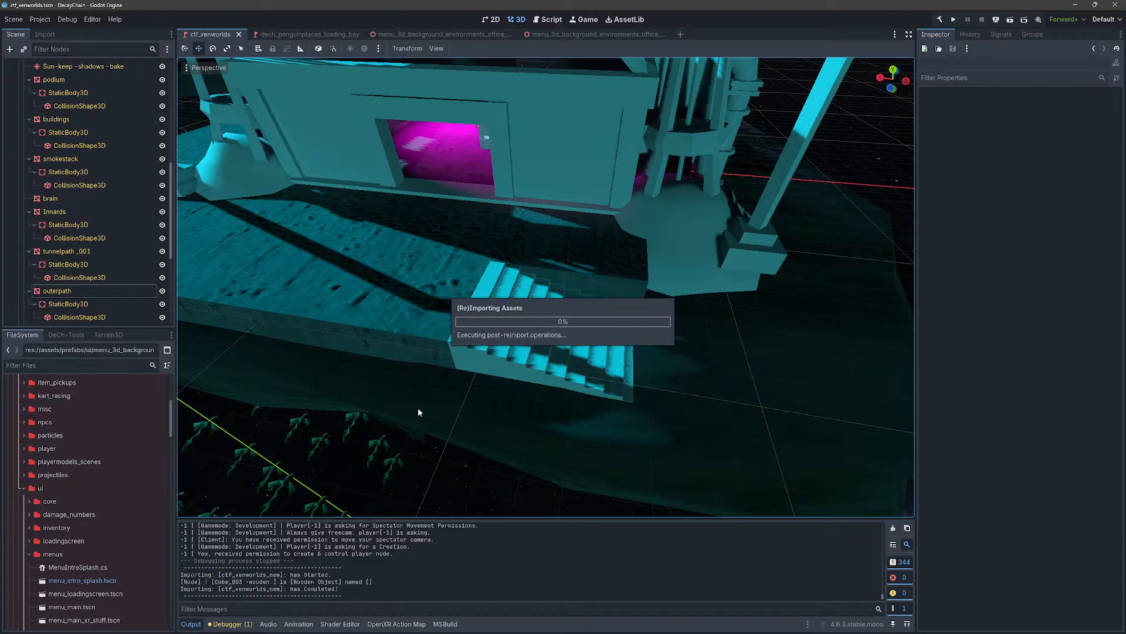
right_drag(418, 407, 450, 334)
key(w)
key(s)
key(w)
key(a)
key(d)
Step: Return to Blender, rename the ramp object under Stairs to "Stairs", and give it the Collision Only (-colonly) import tag
click(246, 623)
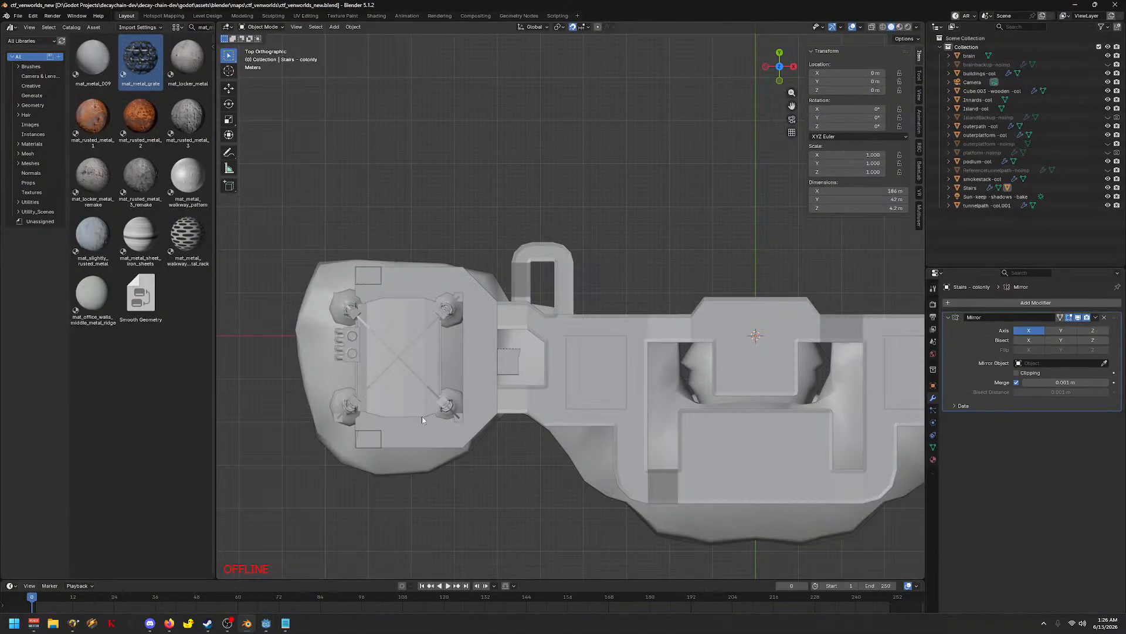
click(378, 445)
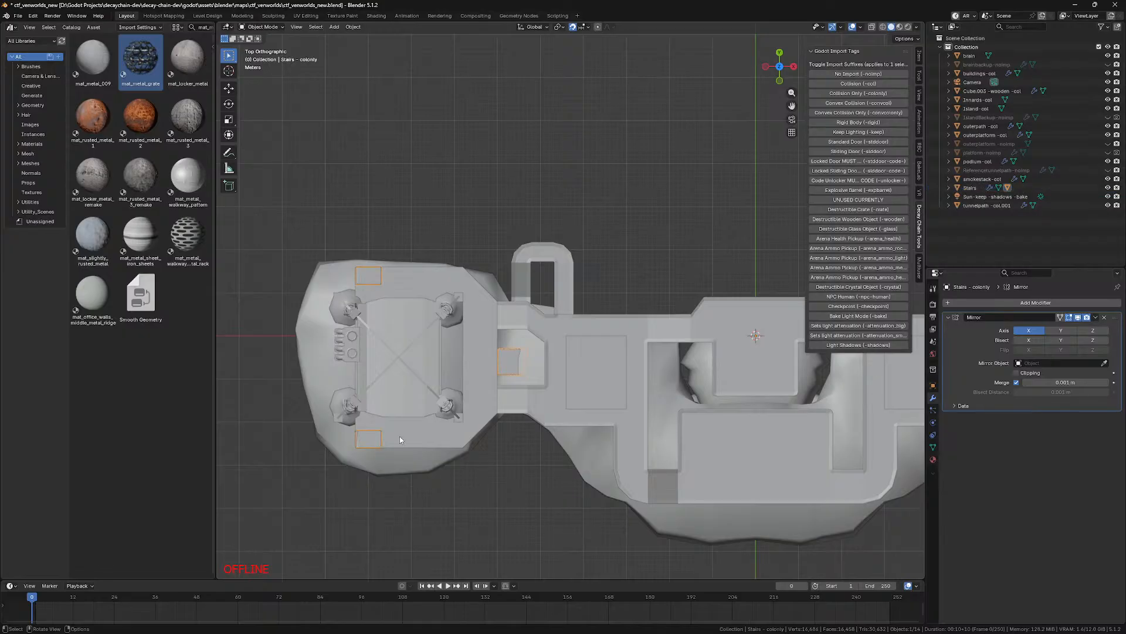
click(948, 188)
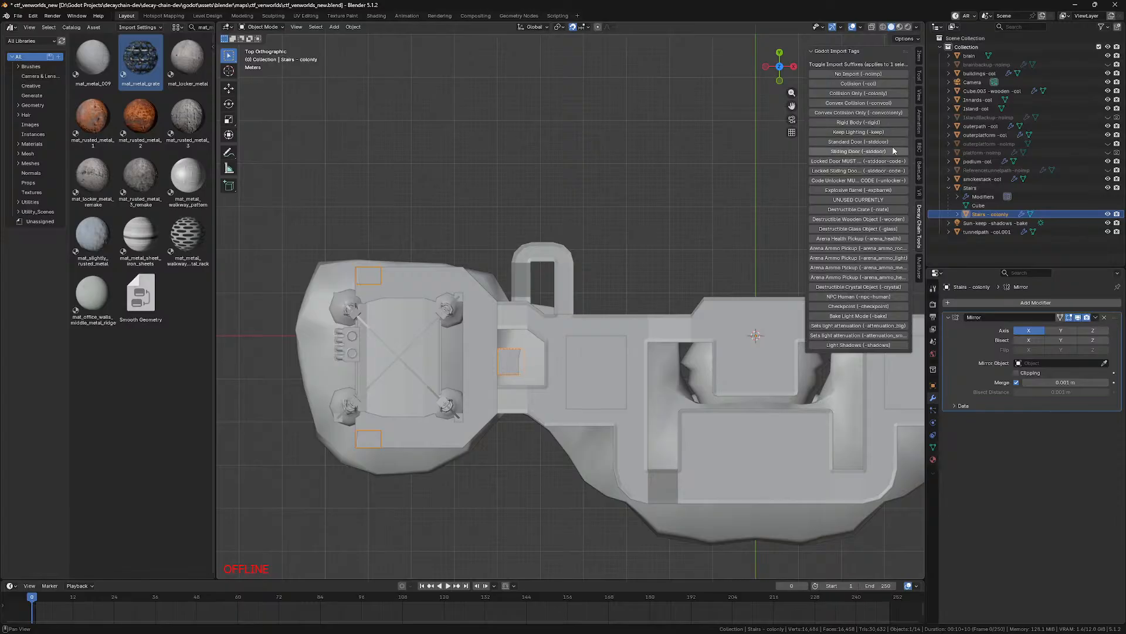
click(894, 94)
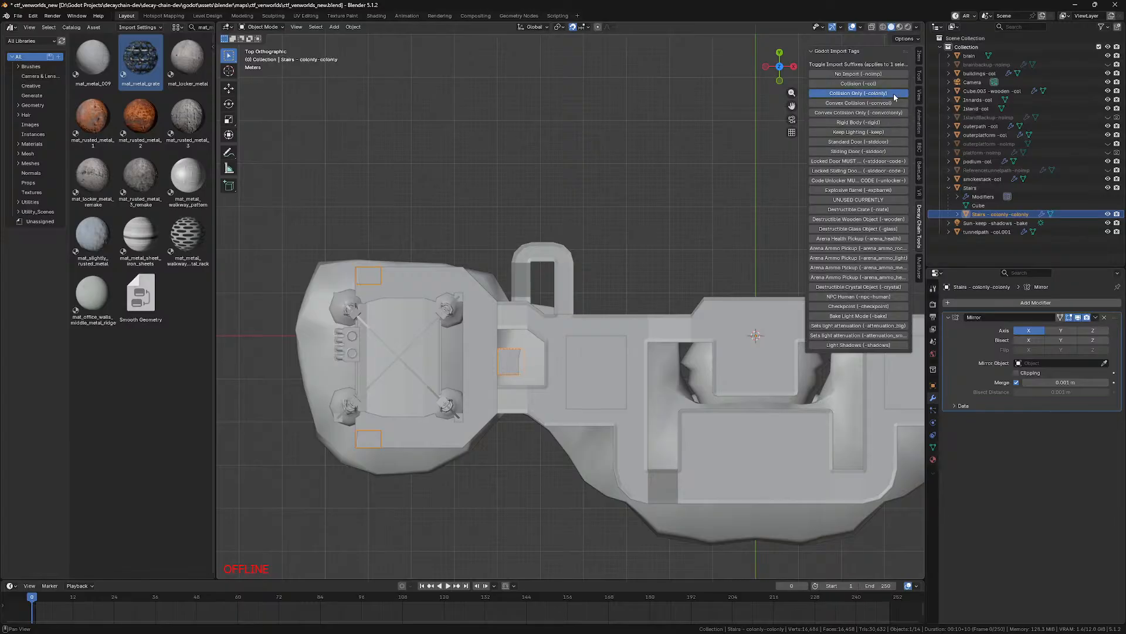
key(F2)
text(Stairs)
key(Return)
click(904, 94)
key(F2)
click(996, 215)
key(Return)
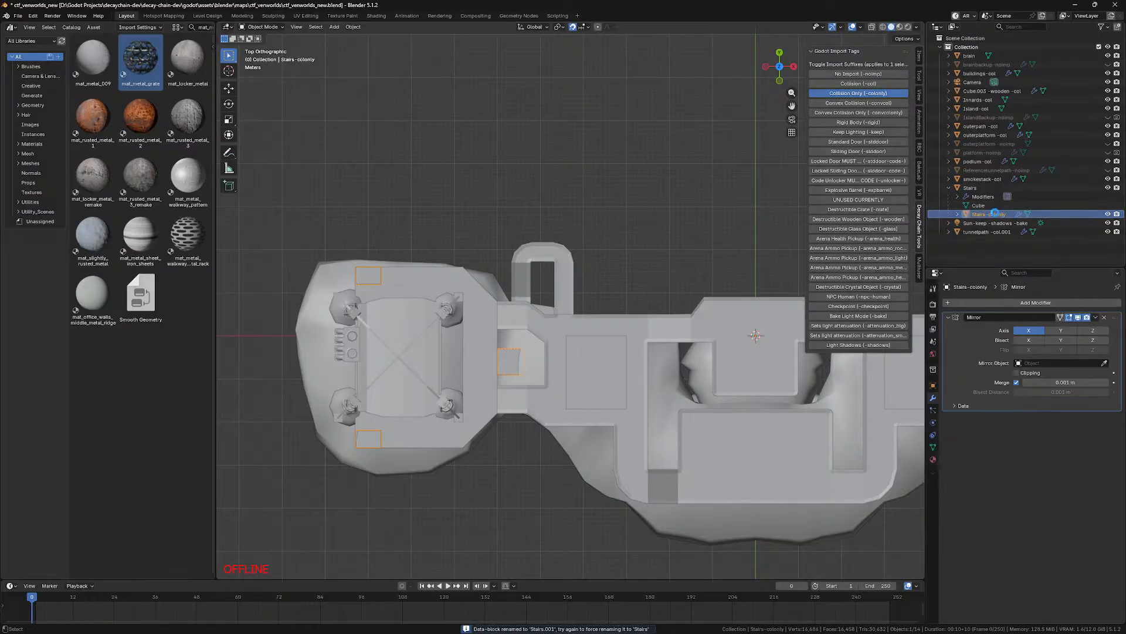
Step: Switch to Godot and examine the reimported stairs and the surrounding map in the 3D view
click(148, 627)
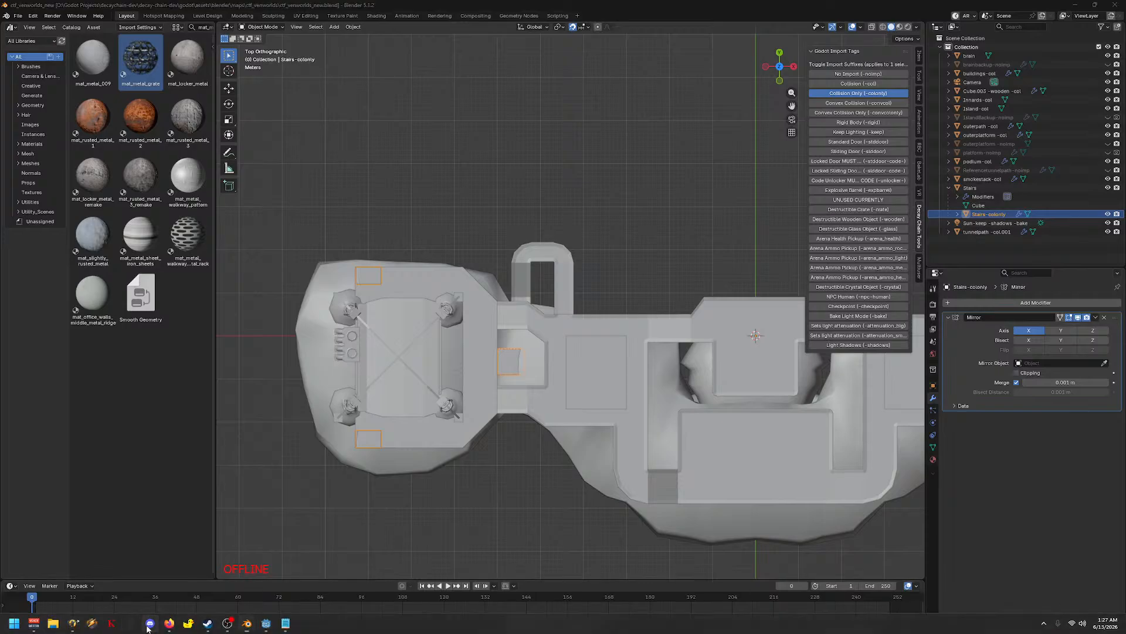
click(281, 624)
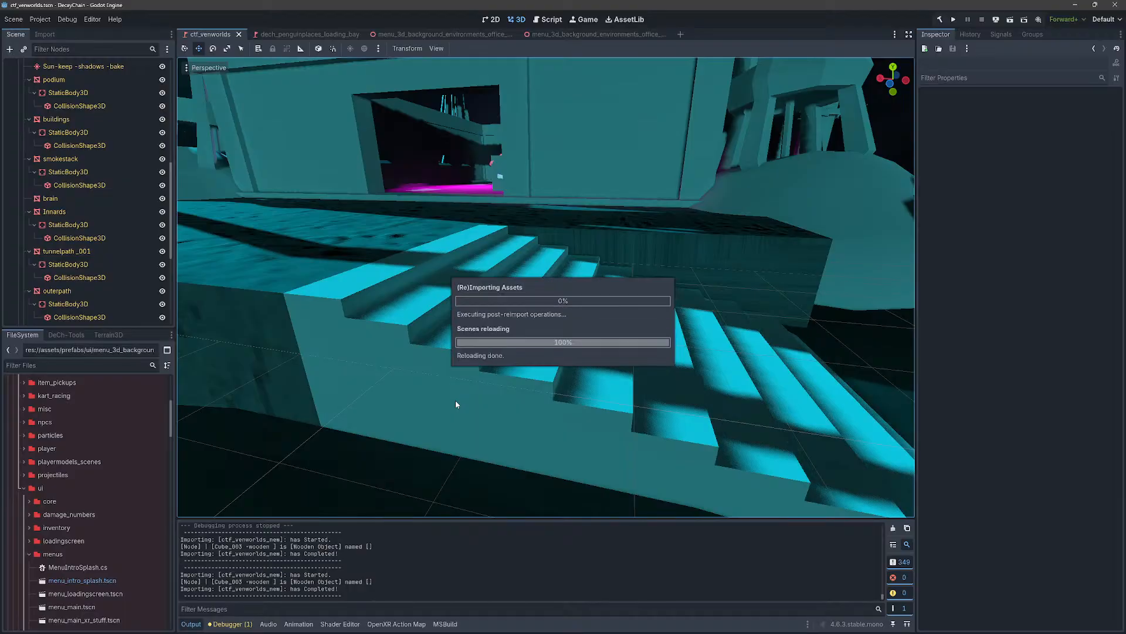
key(s)
right_drag(301, 423, 426, 409)
key(a)
key(a)
key(s)
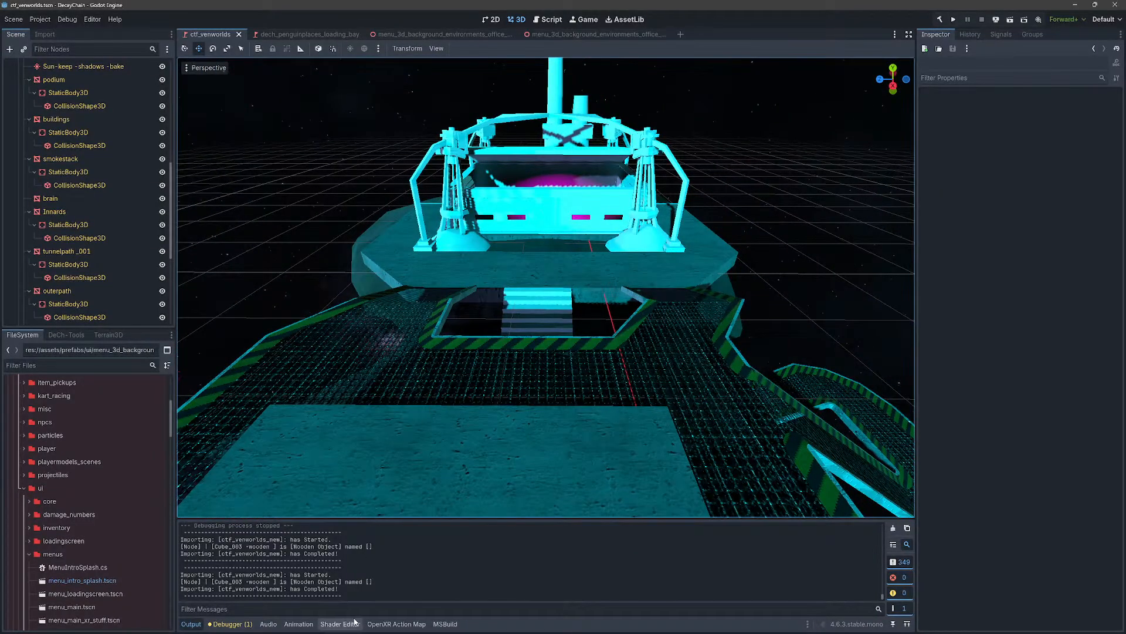
Step: Return to Blender and assign the mat_old_stone_2 material to a new material slot on the Stairs object
click(246, 629)
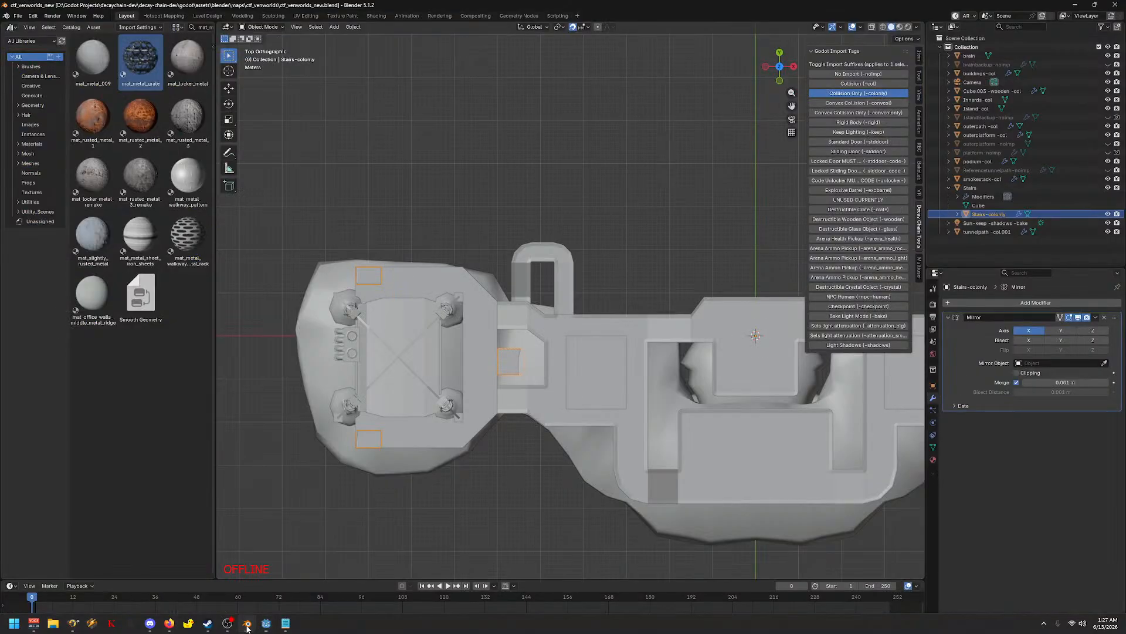
click(508, 360)
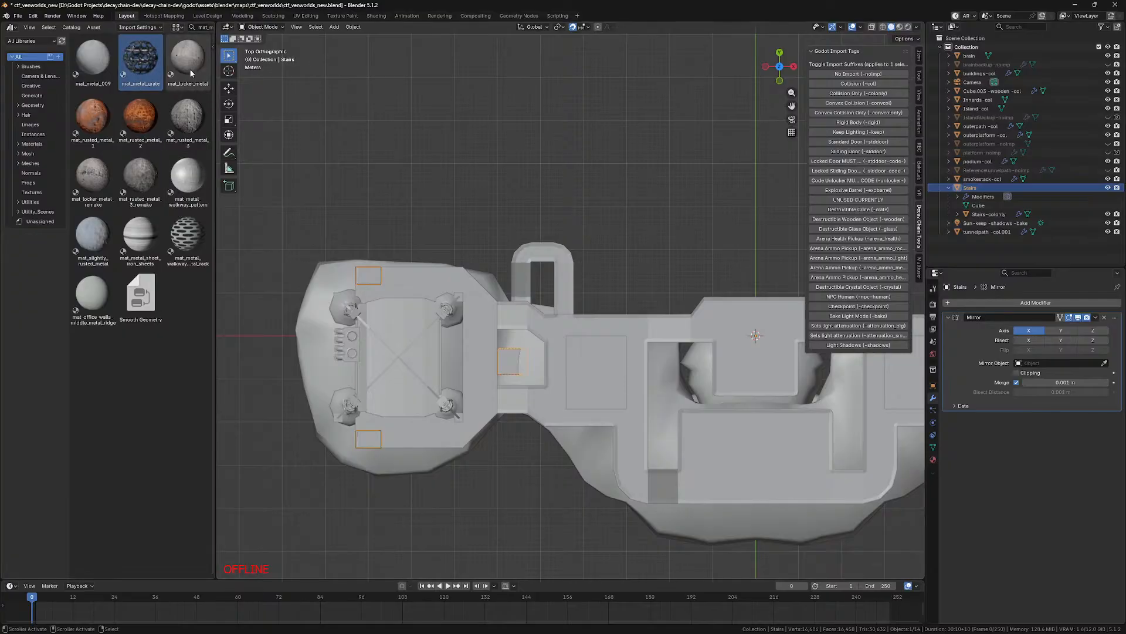
click(933, 459)
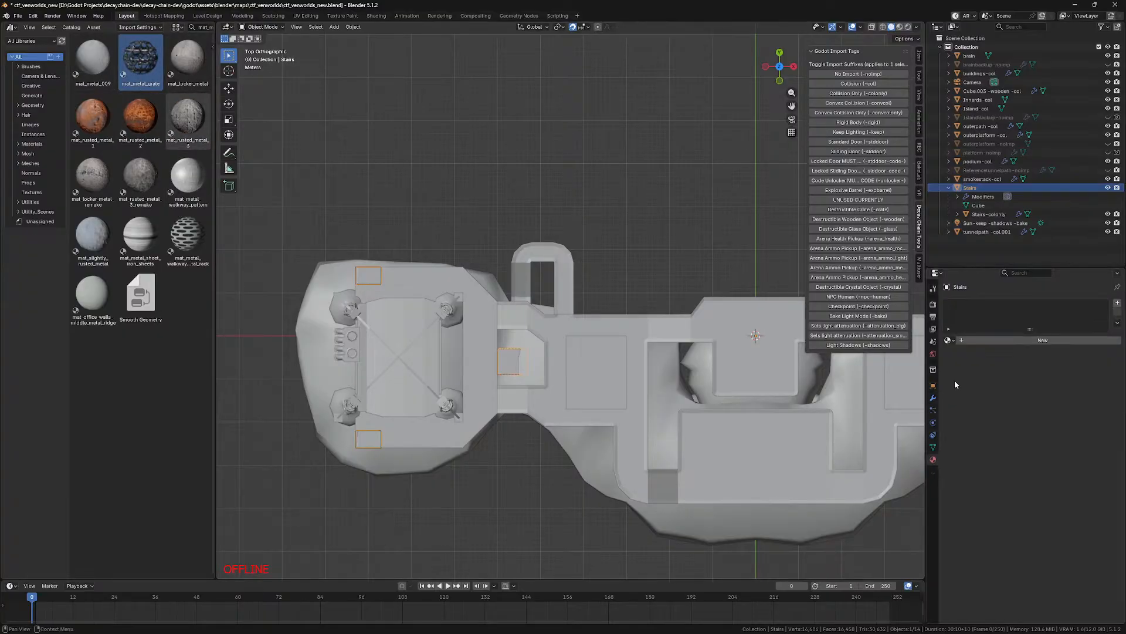
click(956, 340)
click(1099, 342)
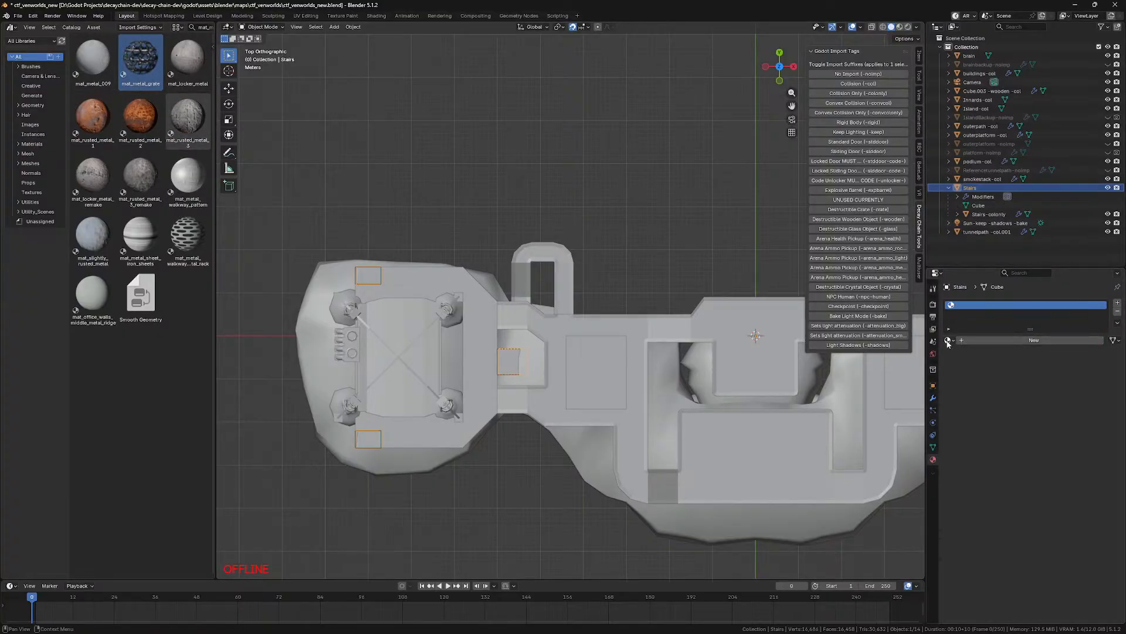
click(949, 340)
scroll(998, 425, down, 10)
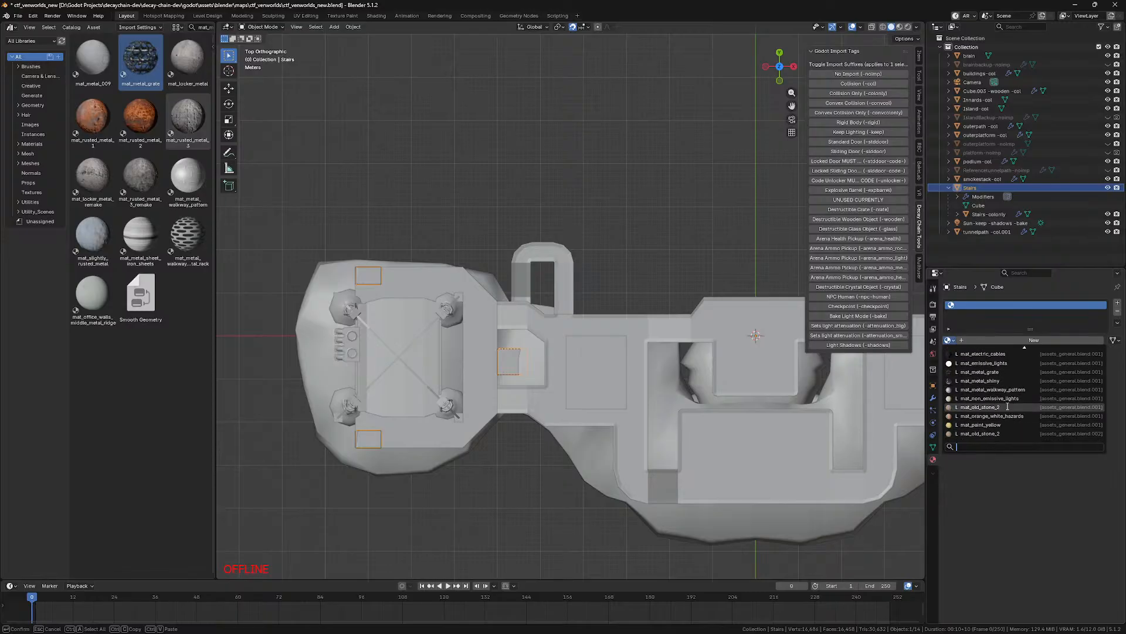
click(1006, 407)
Step: Preview the stairs with material shading in a perspective view and save the file
key(z)
click(689, 329)
middle_drag(690, 330, 641, 234)
scroll(641, 234, up, 3)
key(ctrl+s)
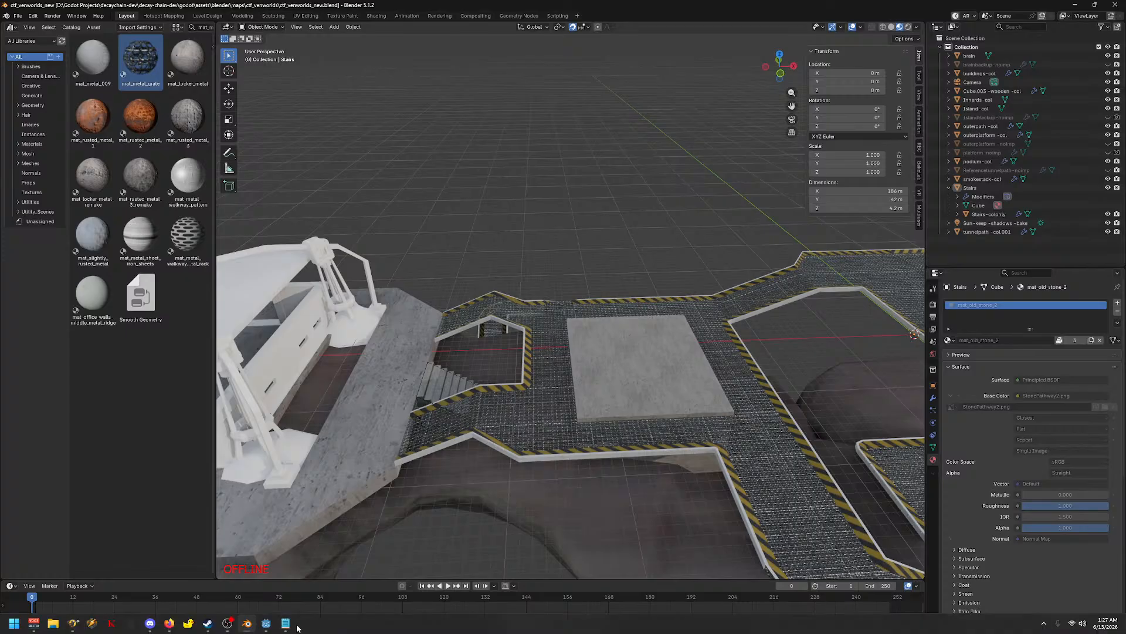
Step: Switch to Godot and inspect the stone texture on the front stairs up close in the 3D view
click(267, 624)
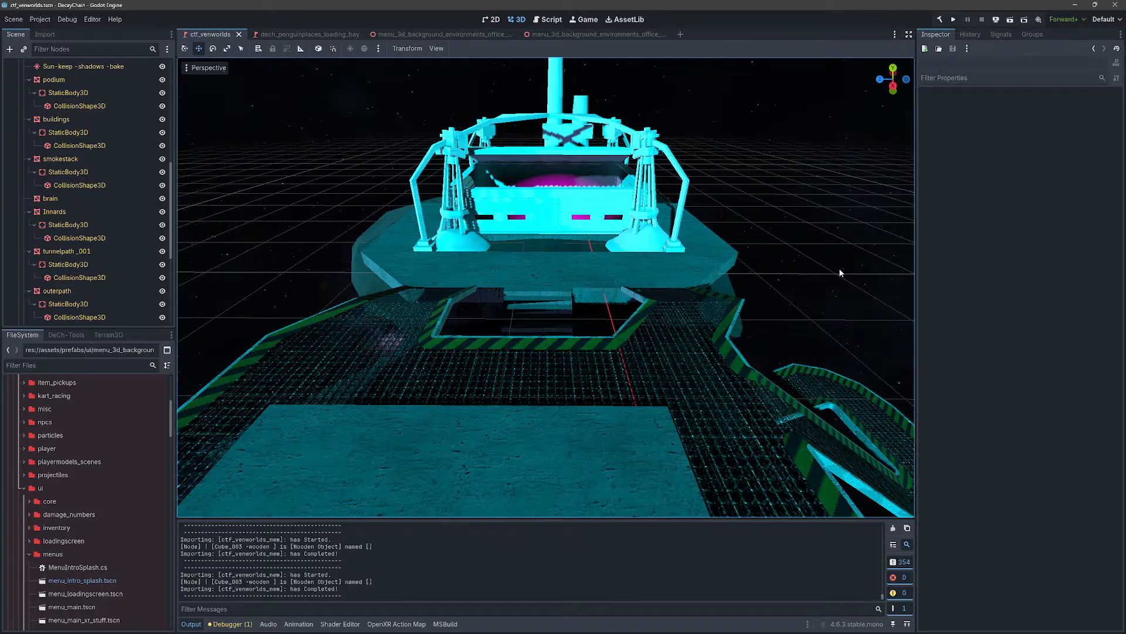
right_drag(840, 270, 840, 270)
key(w)
key(w)
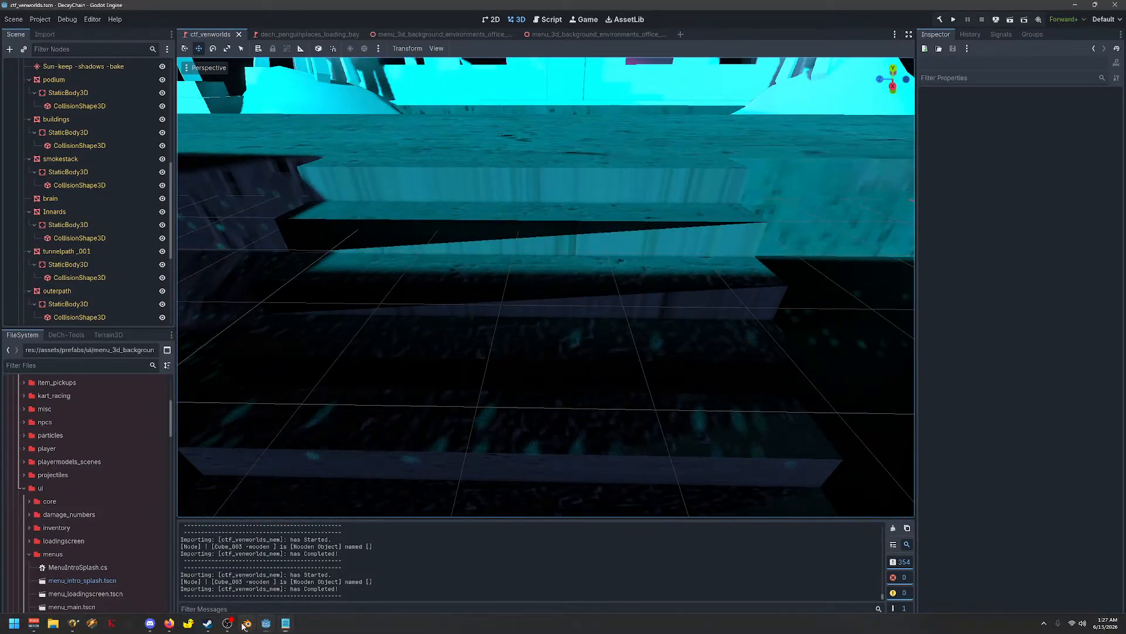
Step: Return to Blender and cube-project the UVs of the entire Stairs mesh in Edit Mode with a cube size of 42
click(247, 623)
click(984, 188)
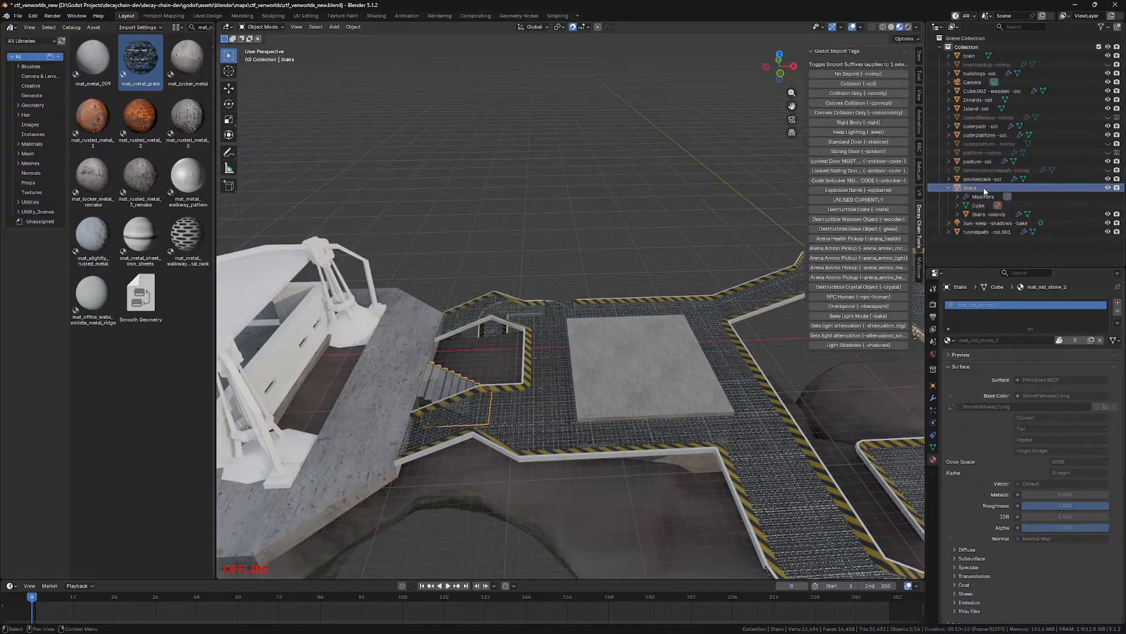
key(Tab)
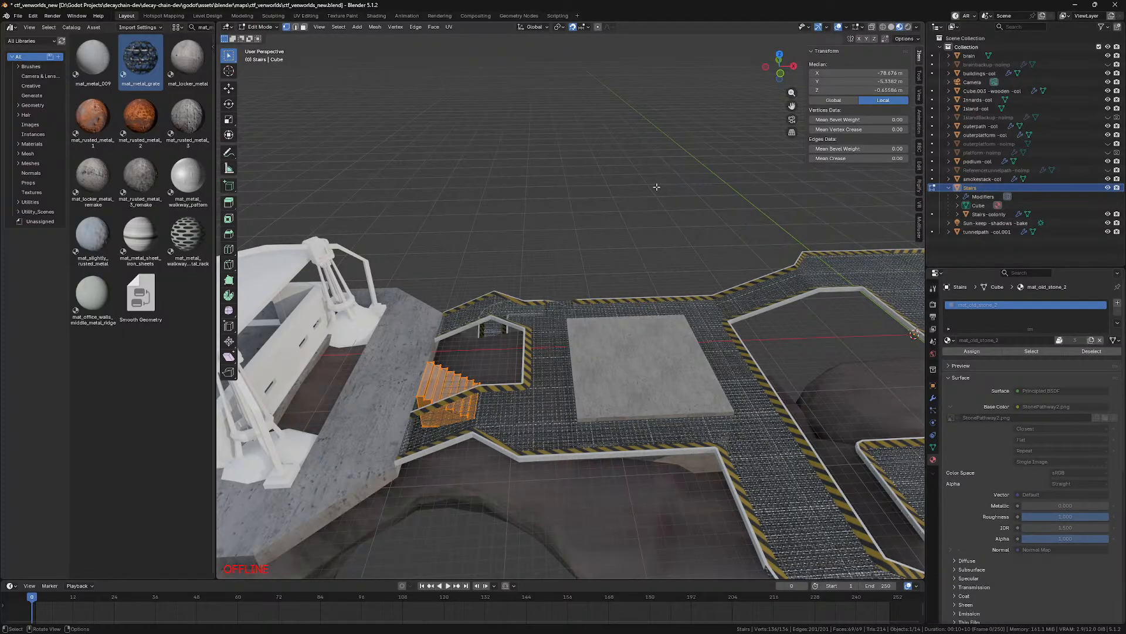
key(u)
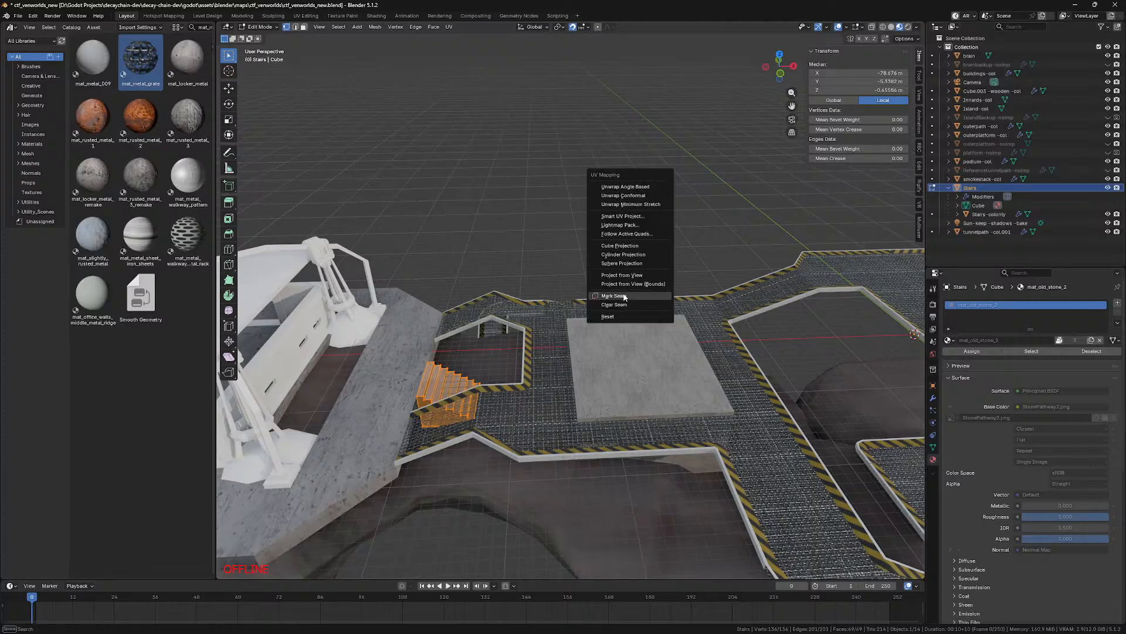
click(635, 247)
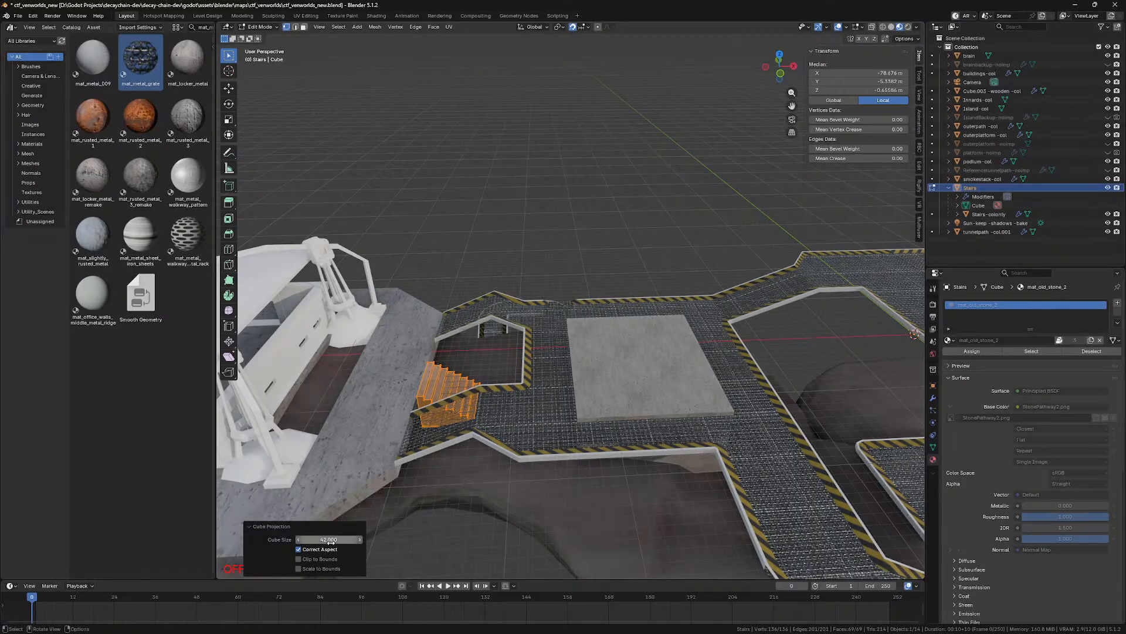
key(alt+a)
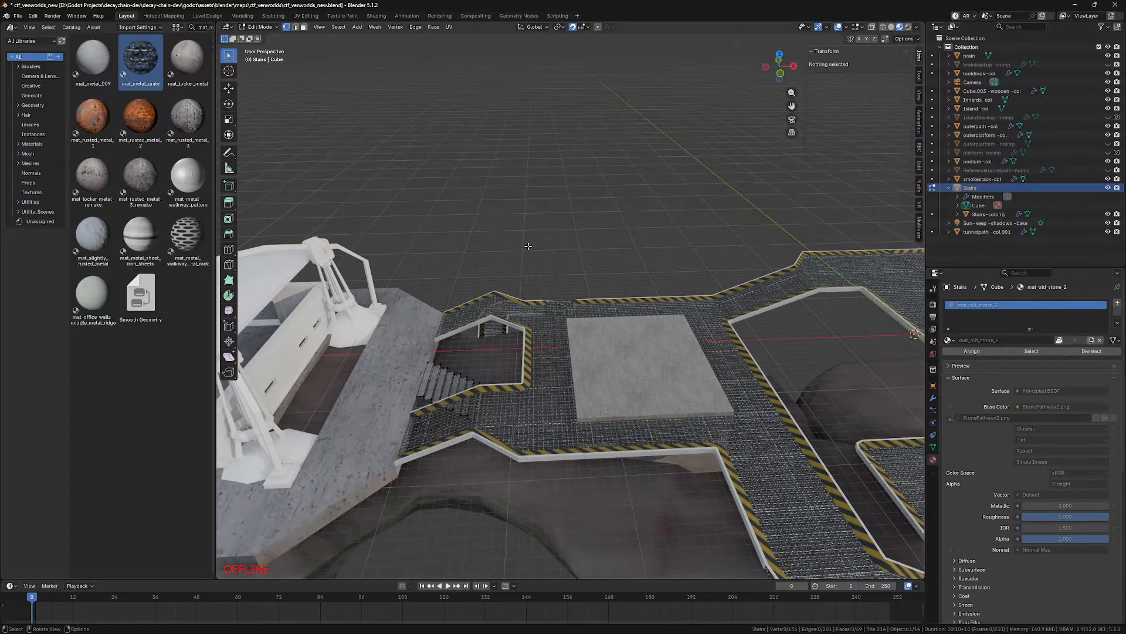
Step: Cube-project the UVs of the whole Stairs mesh again with a cube size of 25 and leave Edit Mode
key(w)
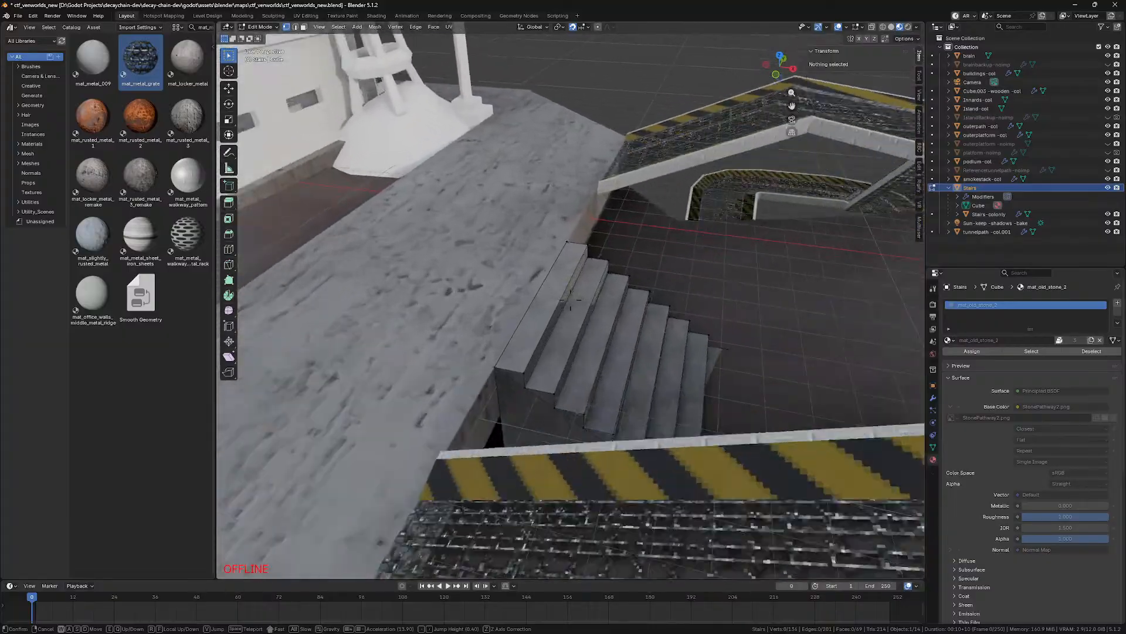
click(528, 260)
key(a)
key(u)
click(530, 260)
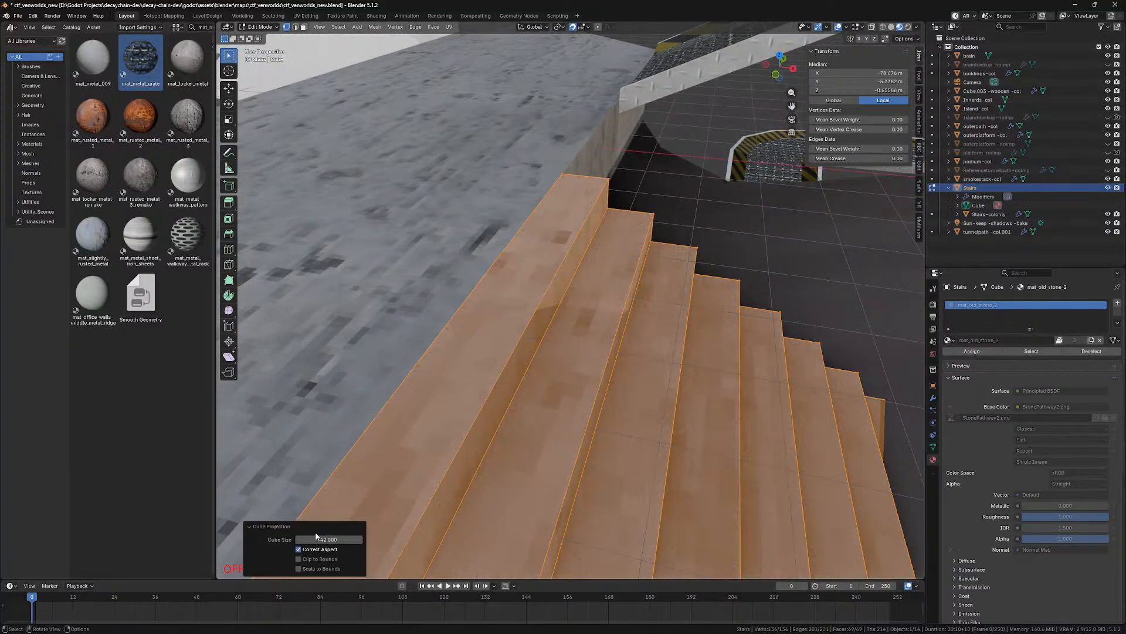
text(25)
key(Return)
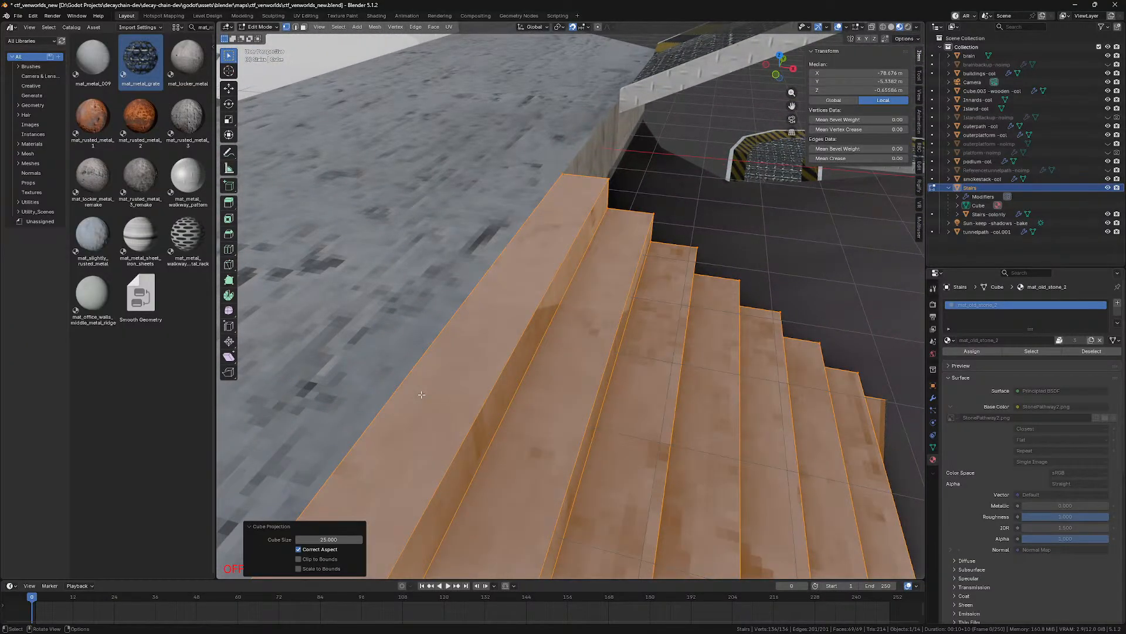
key(Tab)
Step: Check the texture scale on the stairs against the adjoining platform, and clear the selection
key(shift+grave)
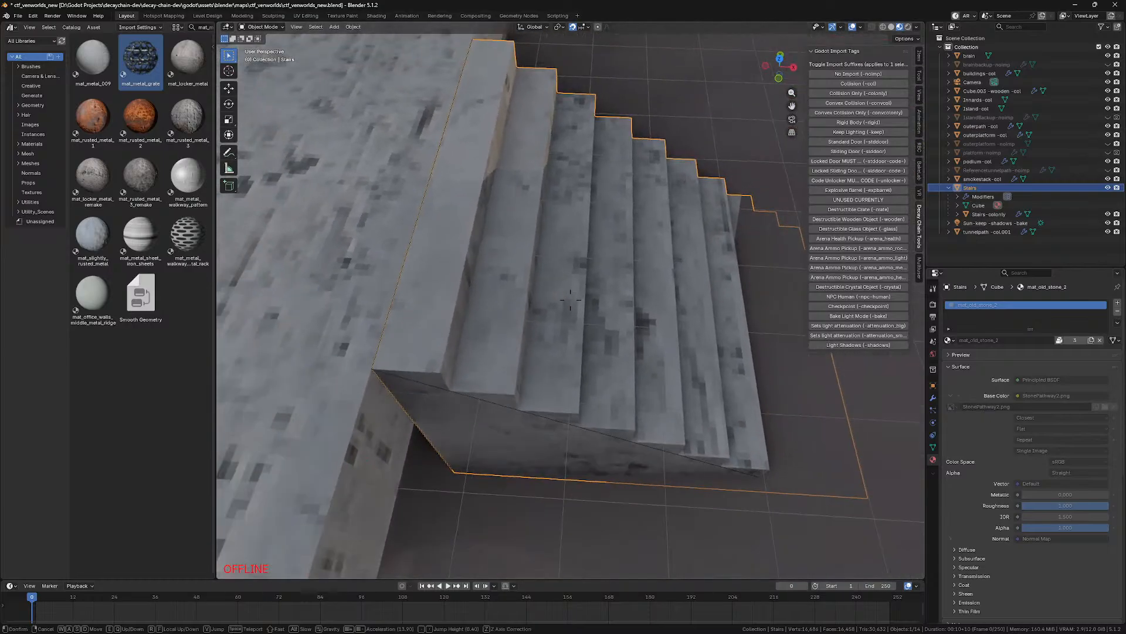
key(s)
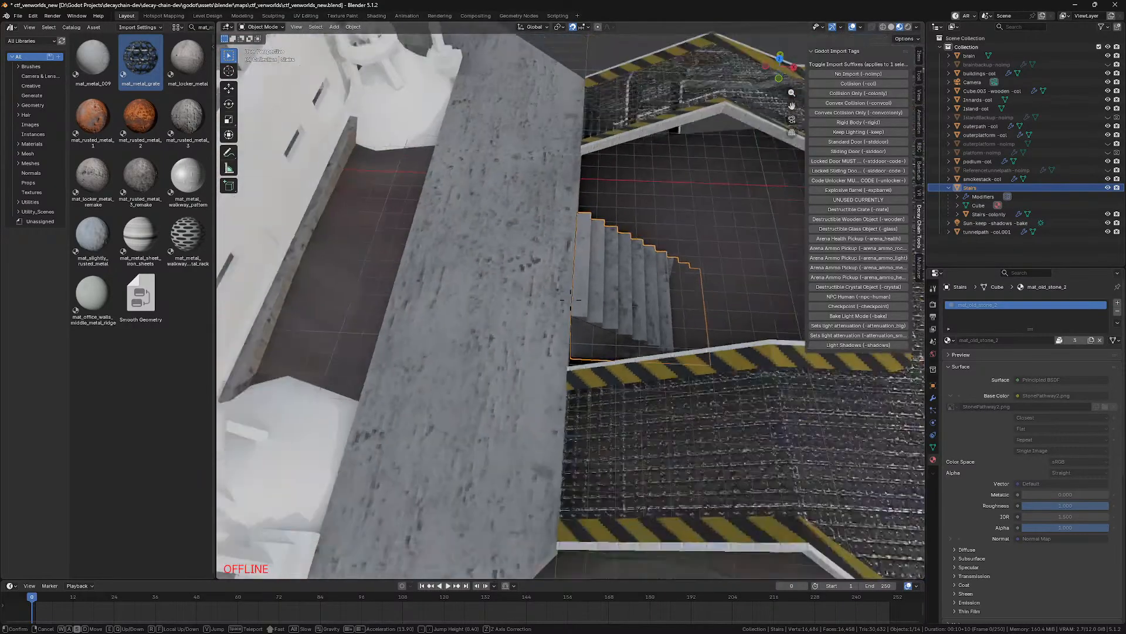
click(571, 300)
click(644, 249)
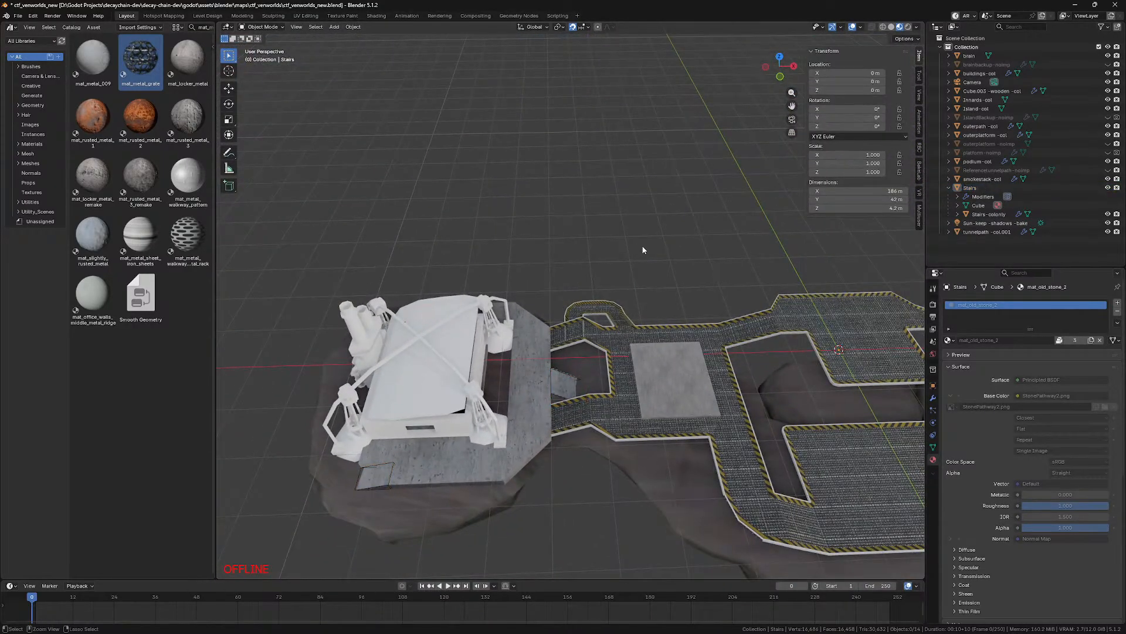
Step: Switch to Godot and run the current map scene as a playtest
click(267, 624)
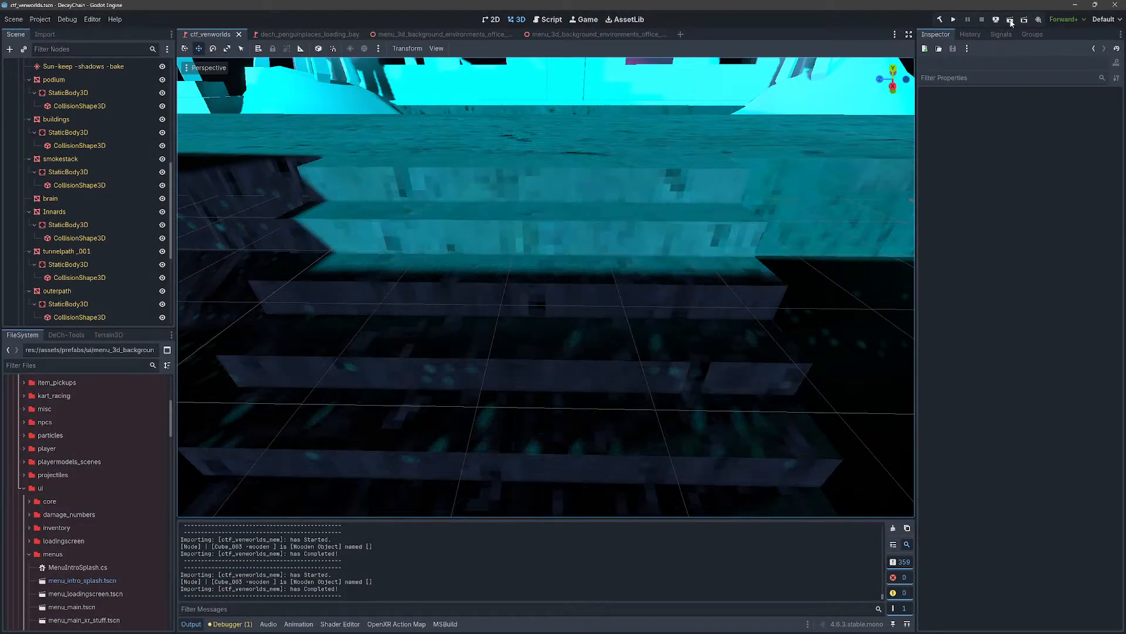
click(1015, 33)
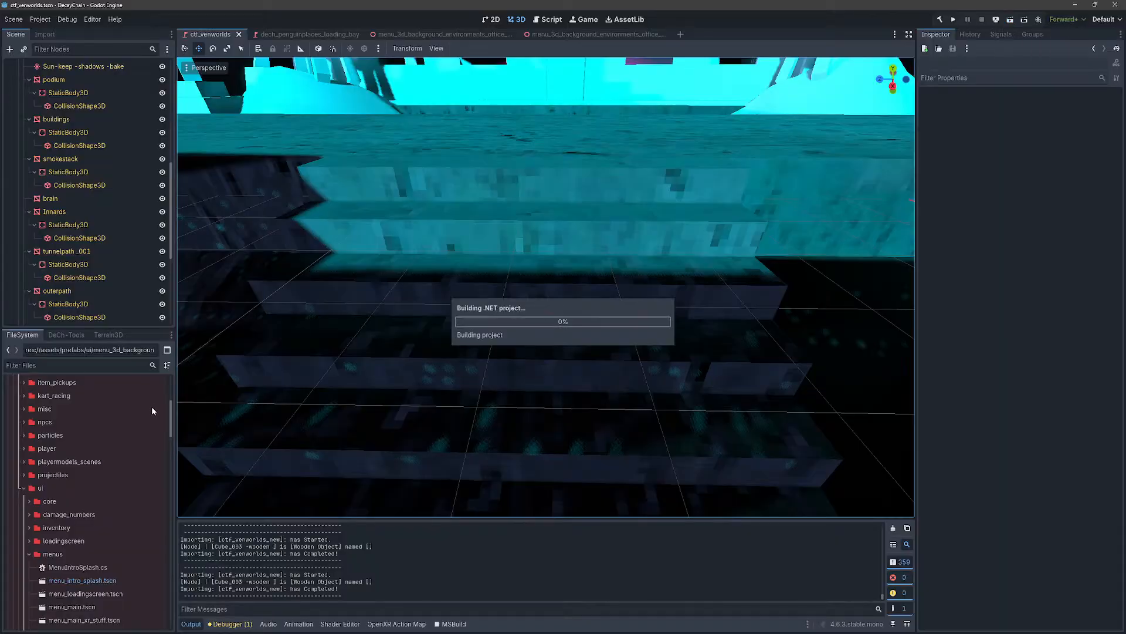
mouse_move(133, 622)
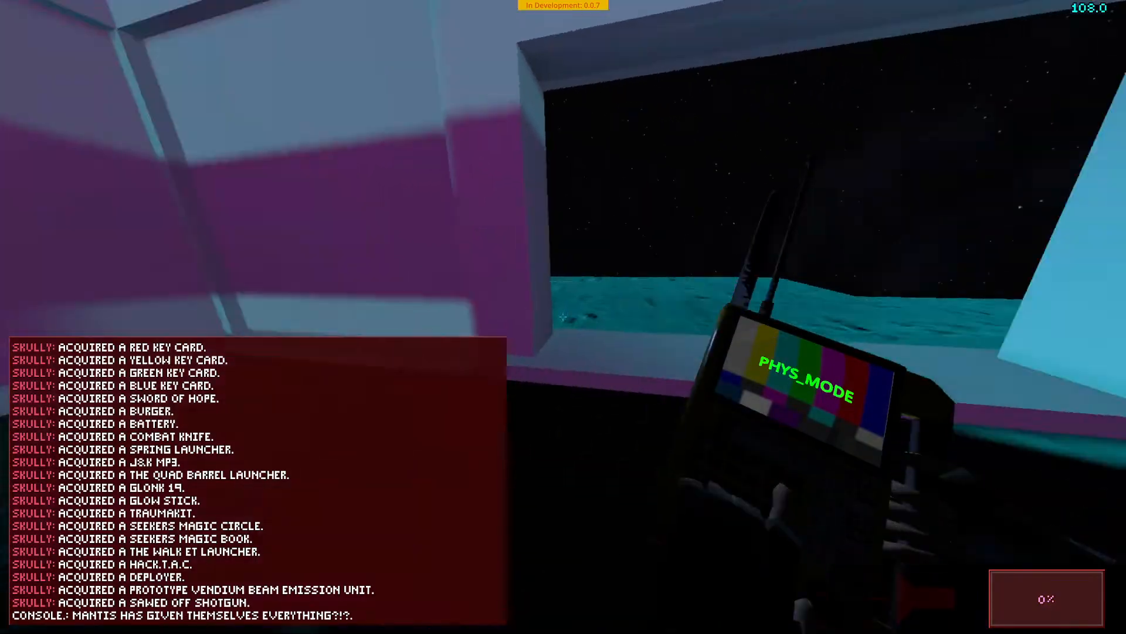
Step: Walk the front and side stairs in the running game to test their ramp collision and check the texture
key(w)
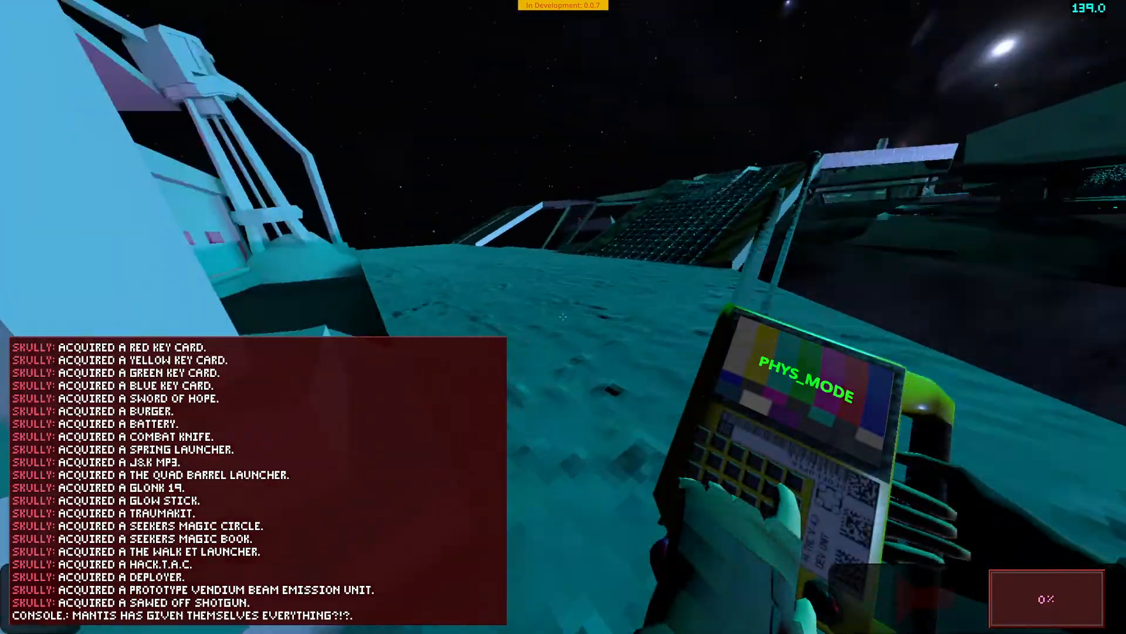
key(f)
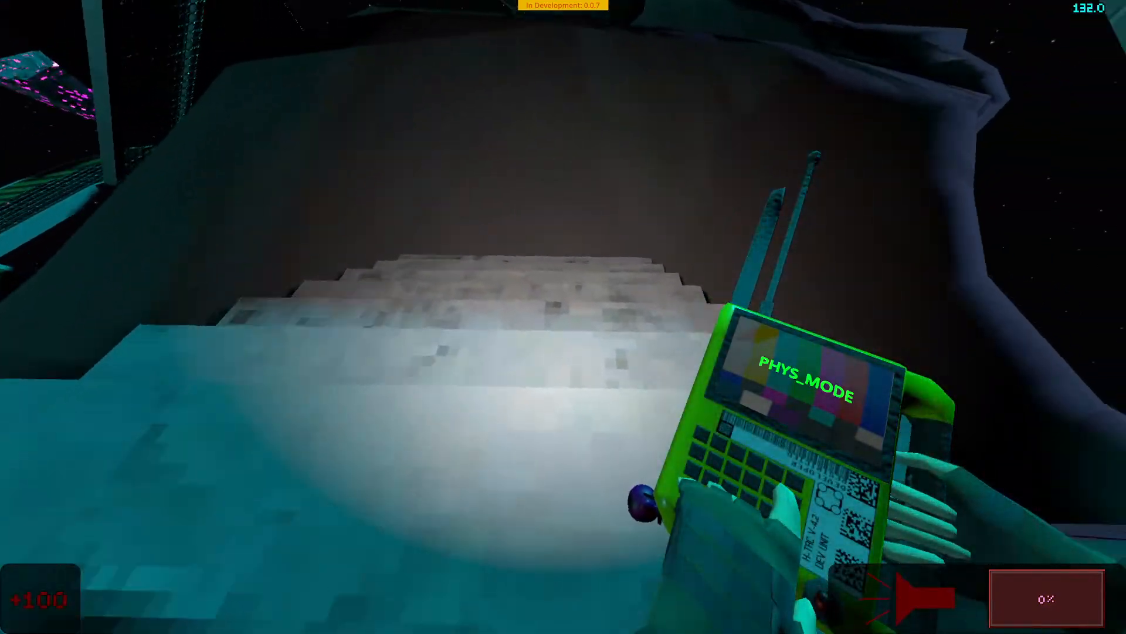
key(w)
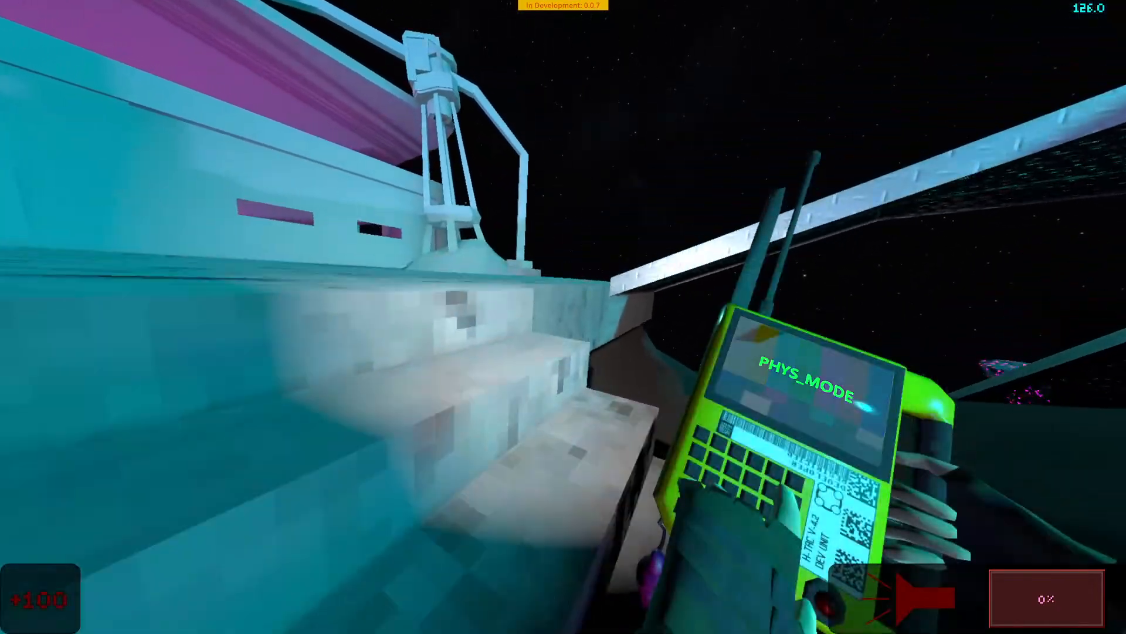
key(w)
key(f)
key(w)
key(w)
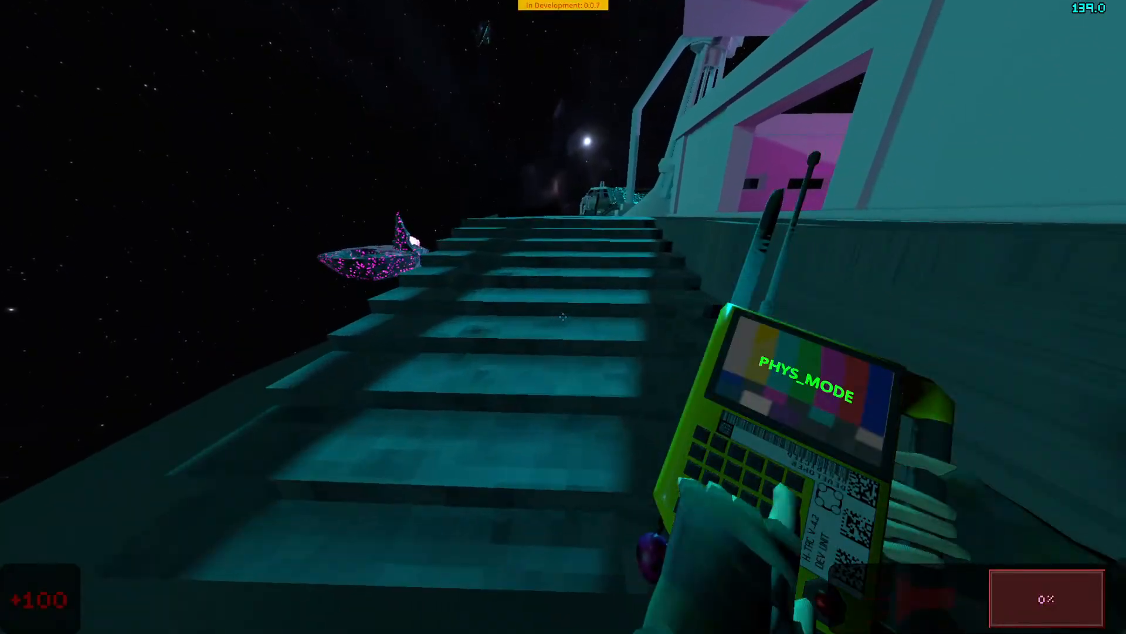
key(w)
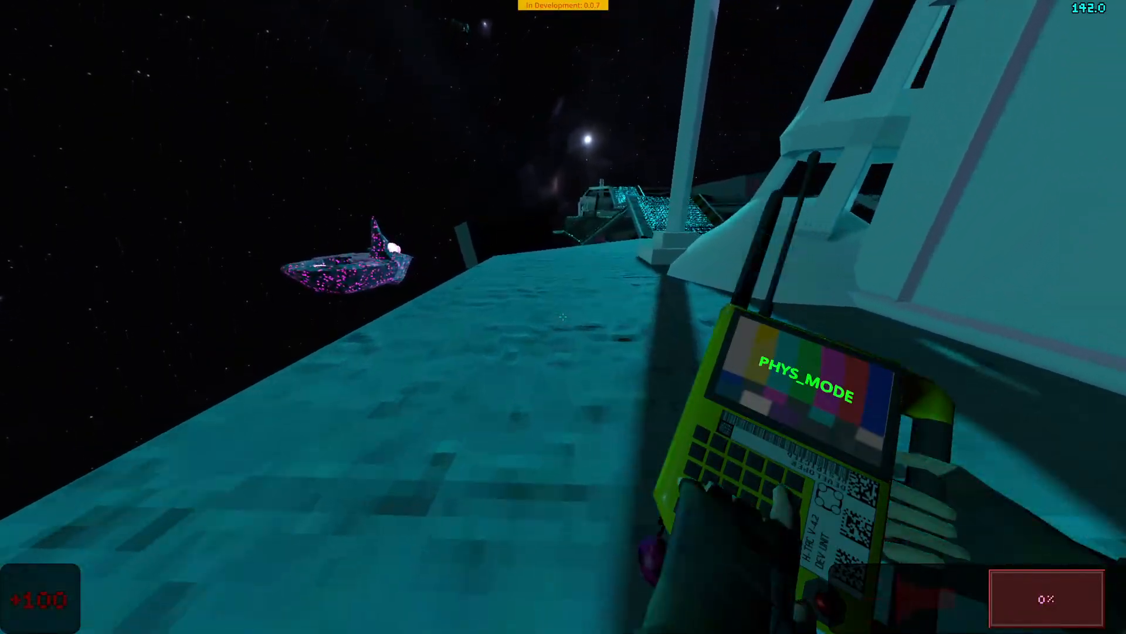
key(w)
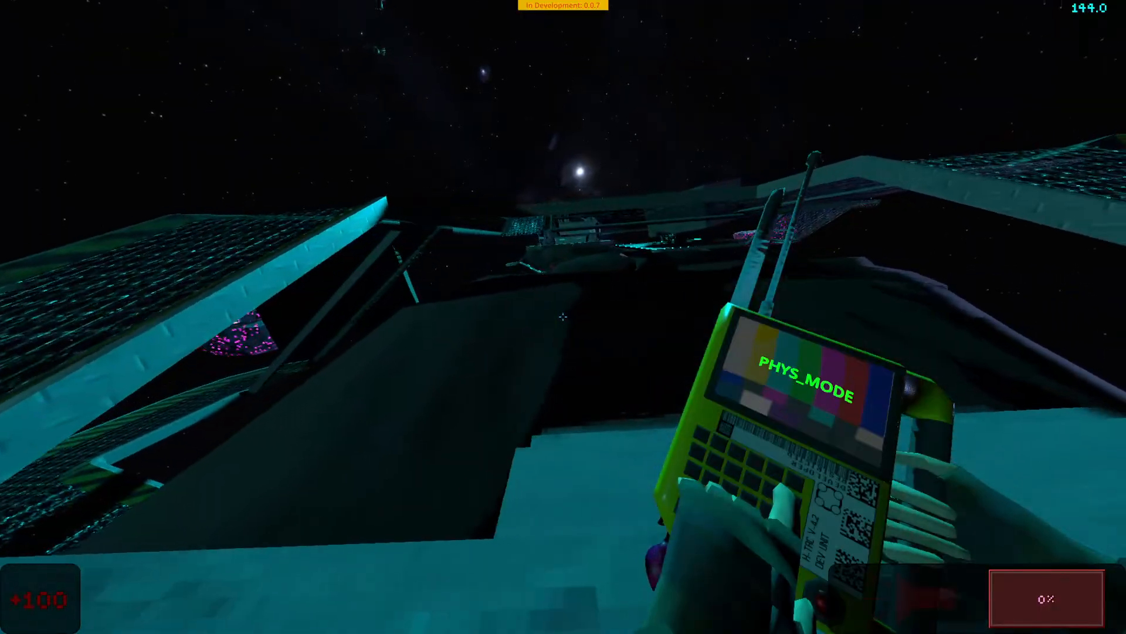
Step: Light the front stairs with the flashlight and walk across and up them to examine their edges and texture
key(d)
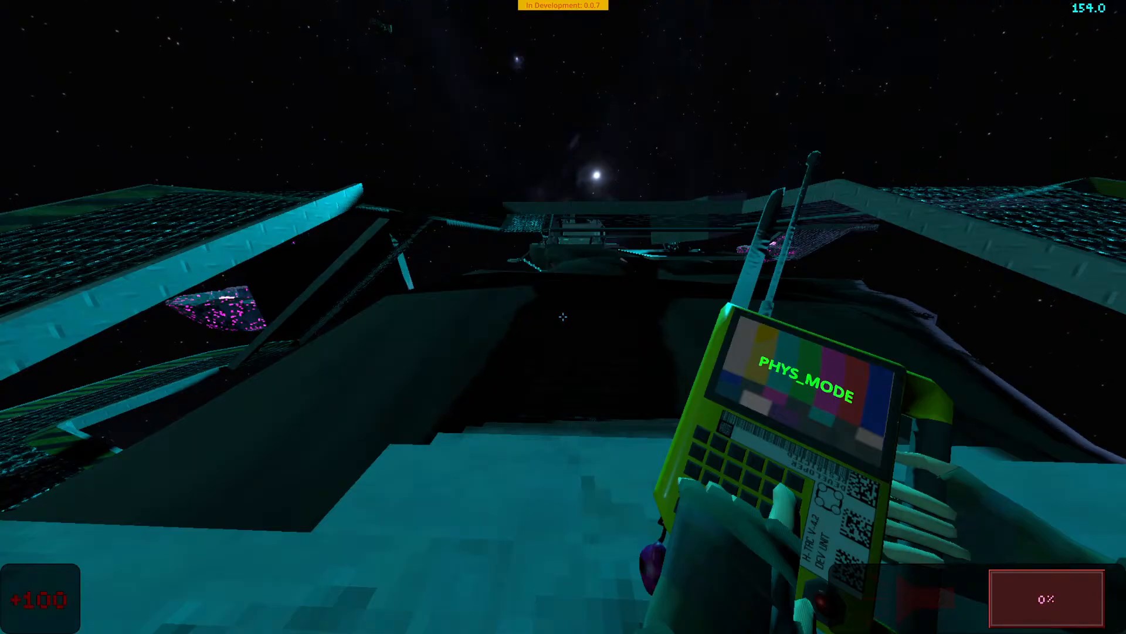
key(f)
key(w)
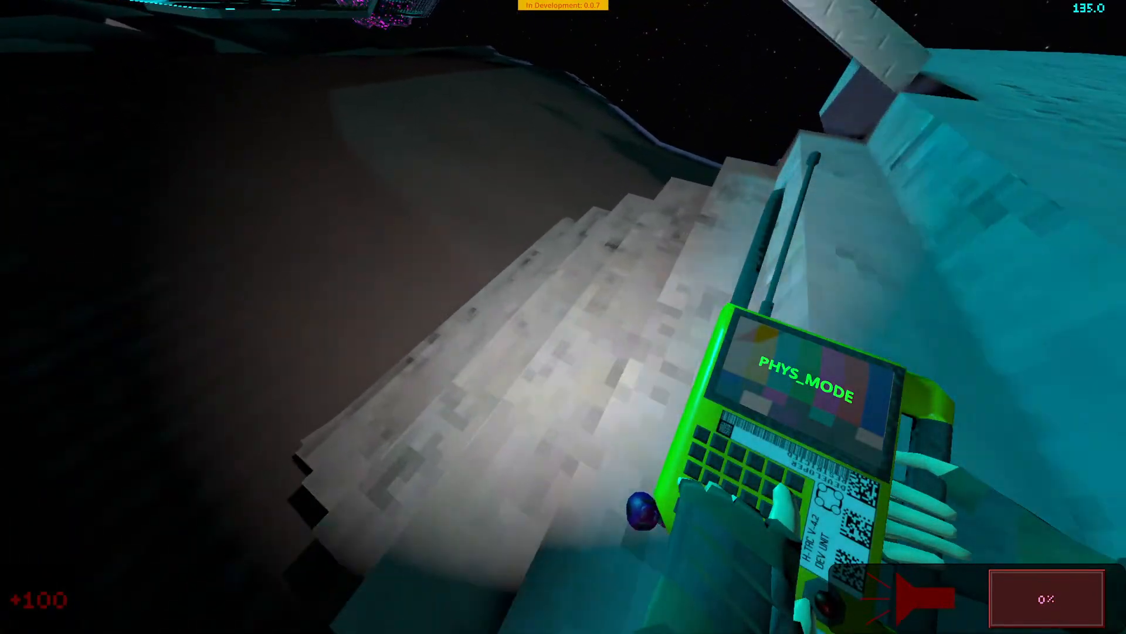
key(w)
key(d)
key(a)
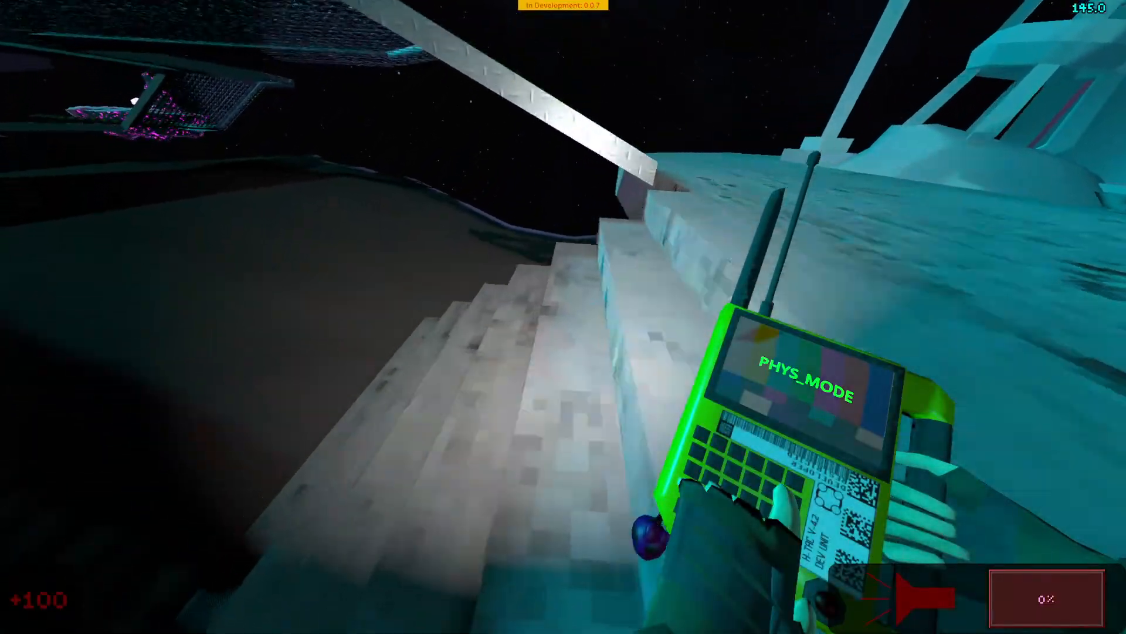
key(d)
key(a)
key(s)
key(w)
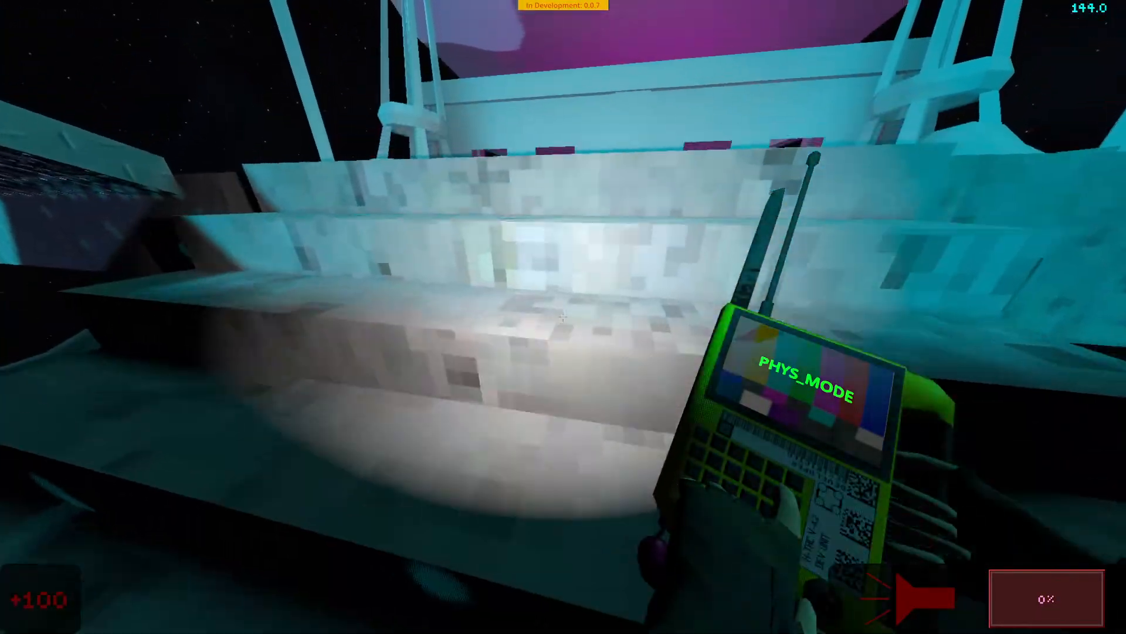
key(a)
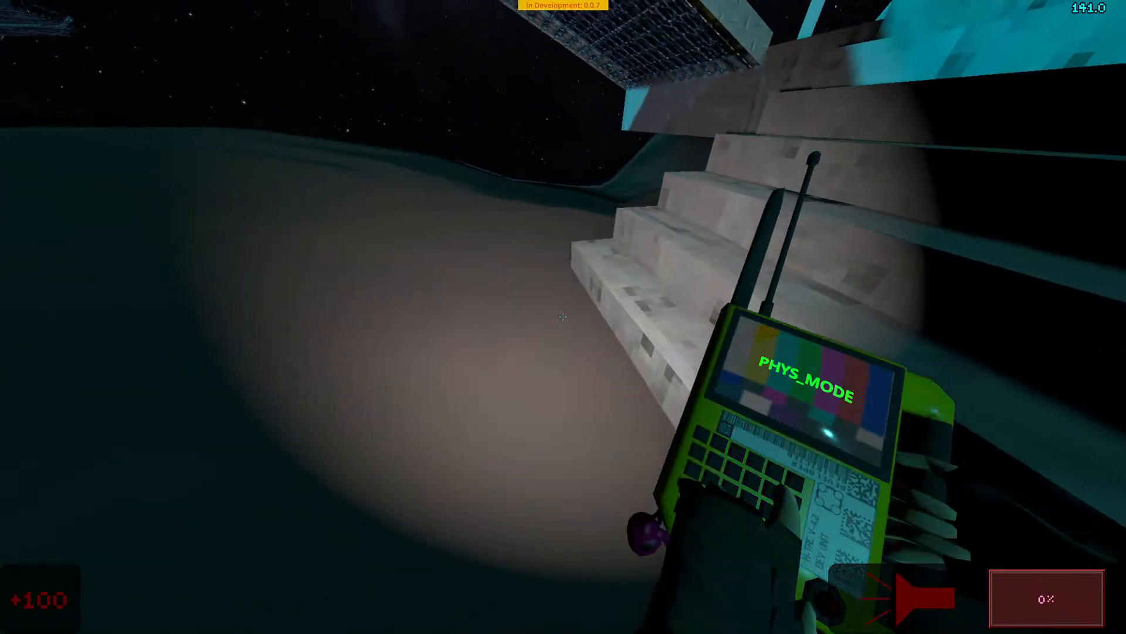
key(d)
key(a)
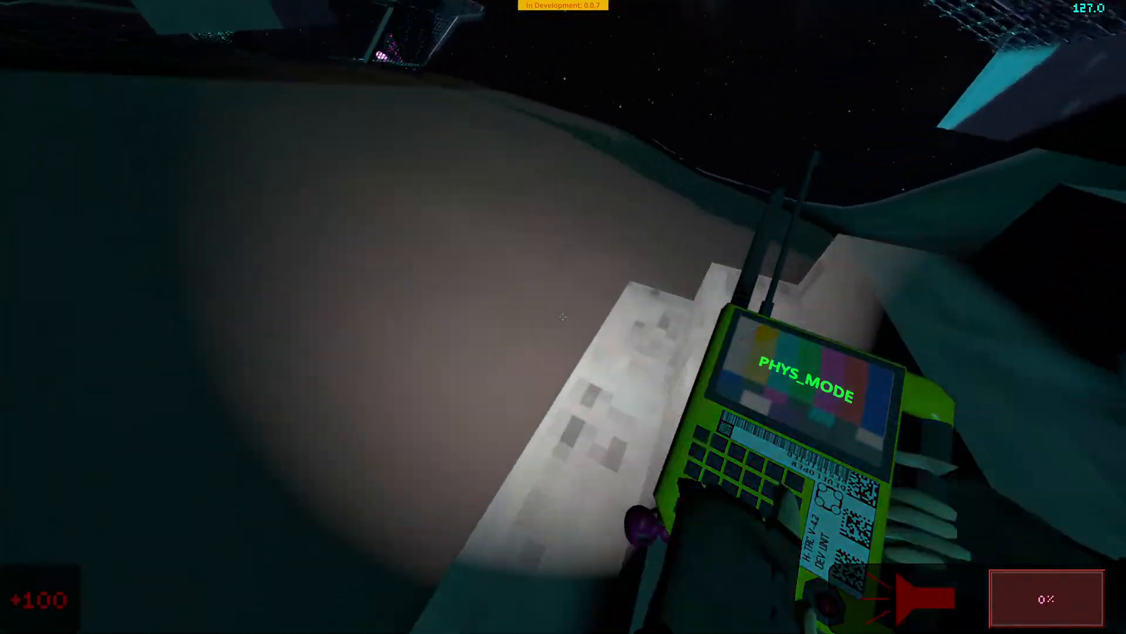
key(w)
key(w)
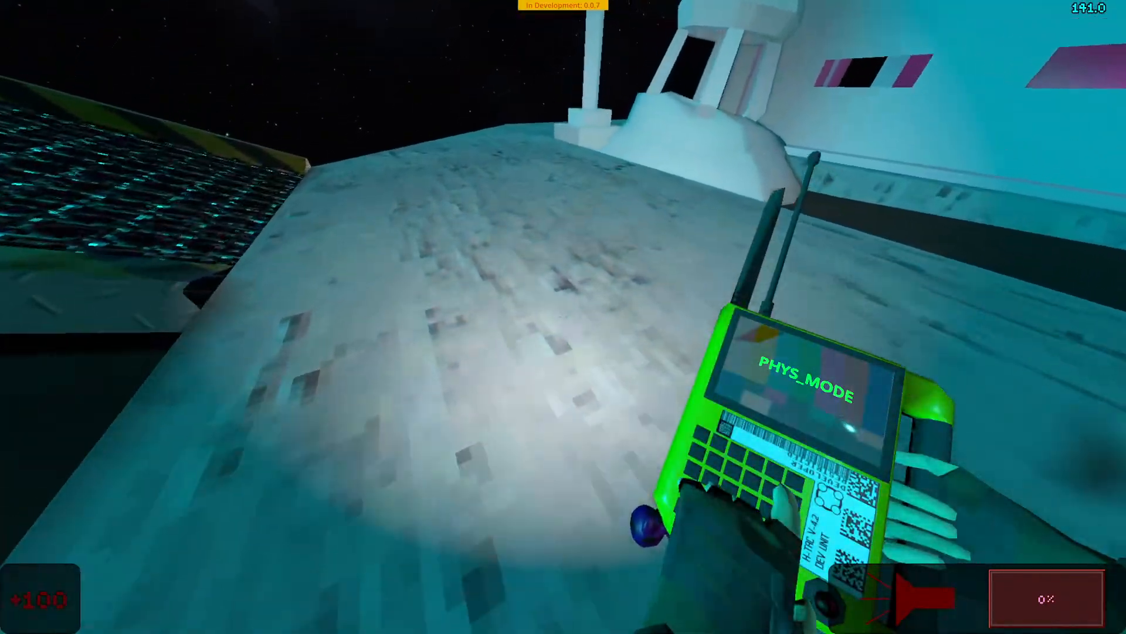
Step: Walk along the stone platform's outer edge by the grated walkway to examine its surface and edges in the running game
key(w)
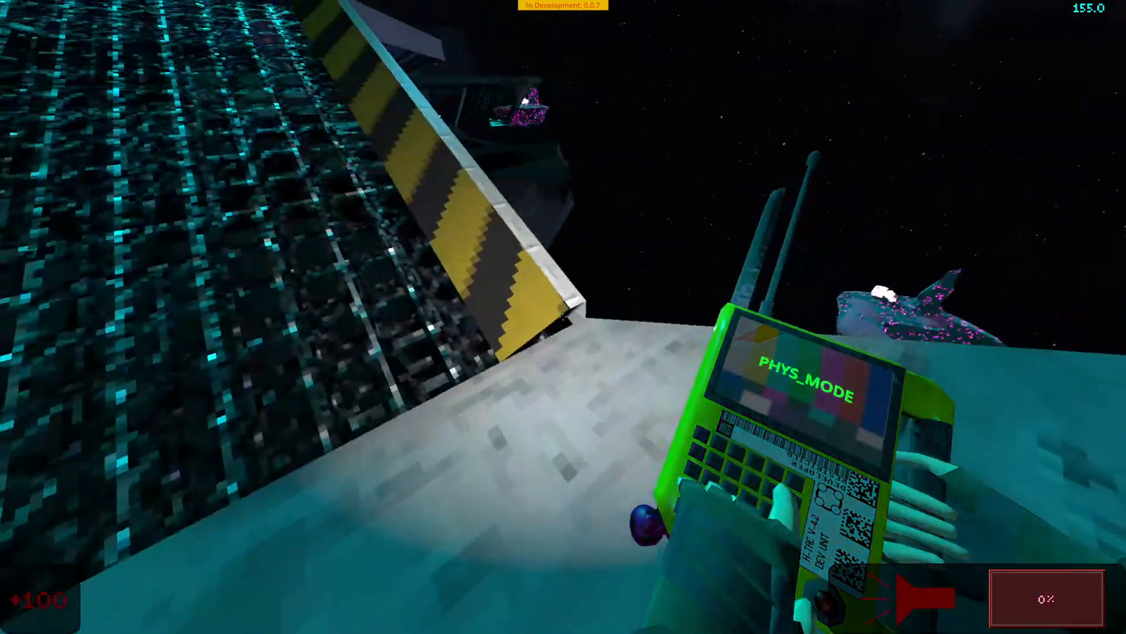
key(s)
key(s)
key(w)
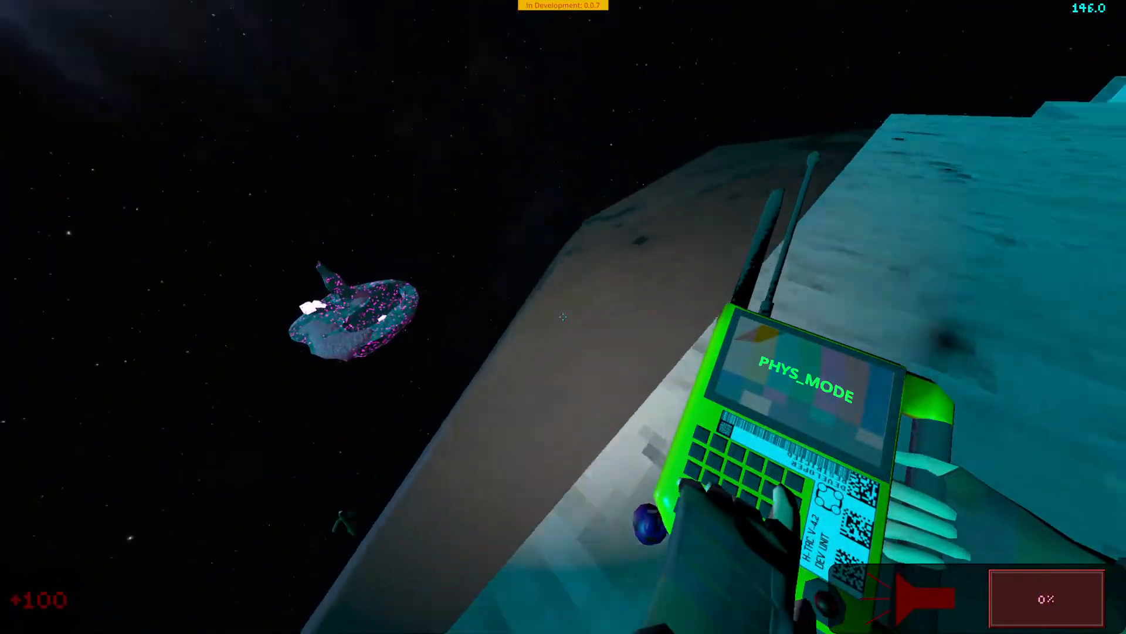
key(w)
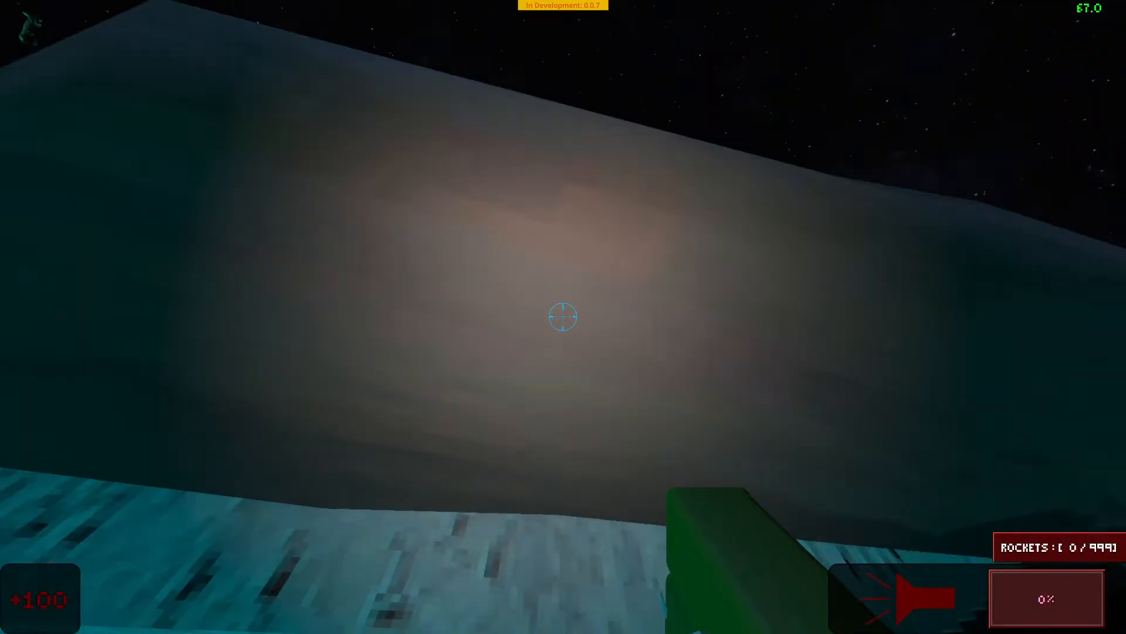
Step: Fire the rocket launcher and use the rockets to fly off the island to view its surroundings and test falling out
click(563, 317)
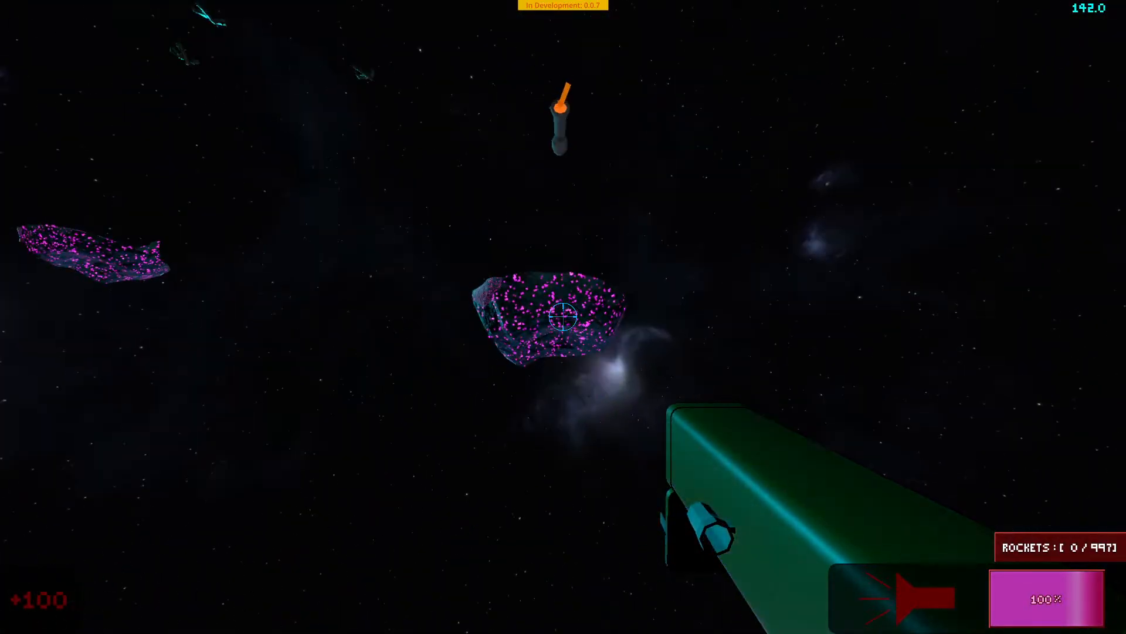
click(563, 317)
click(563, 317)
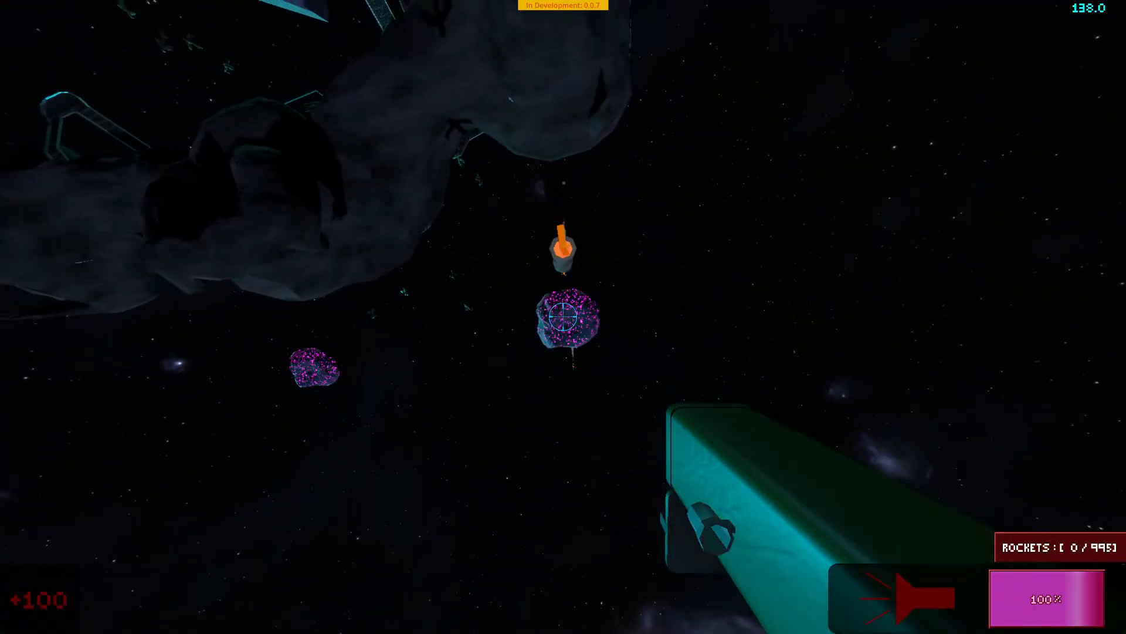
click(564, 317)
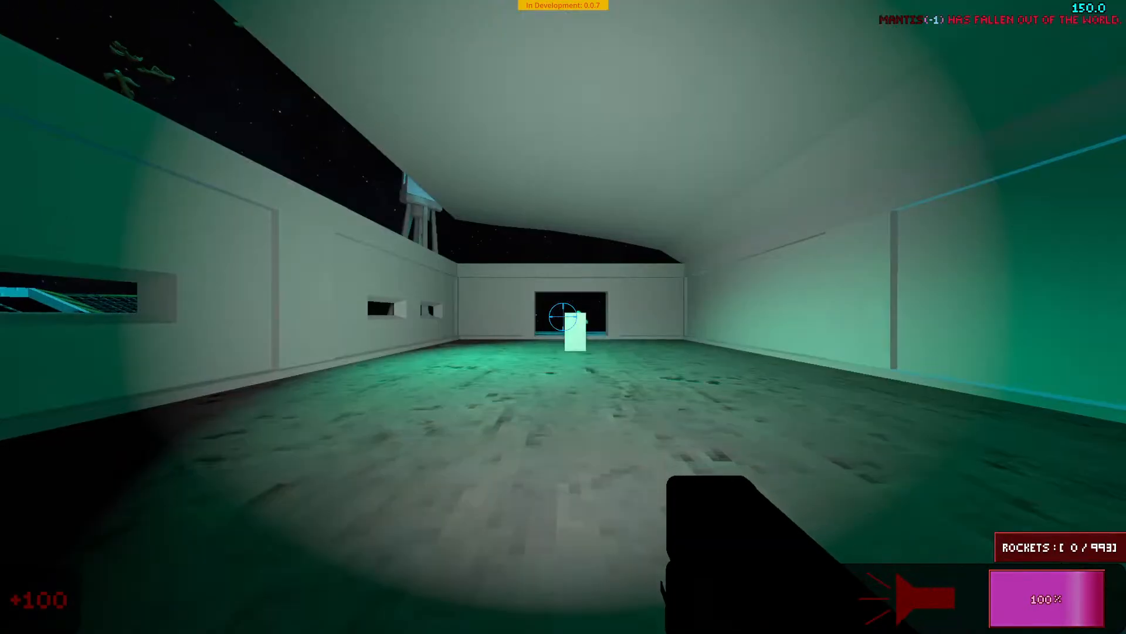
key(w)
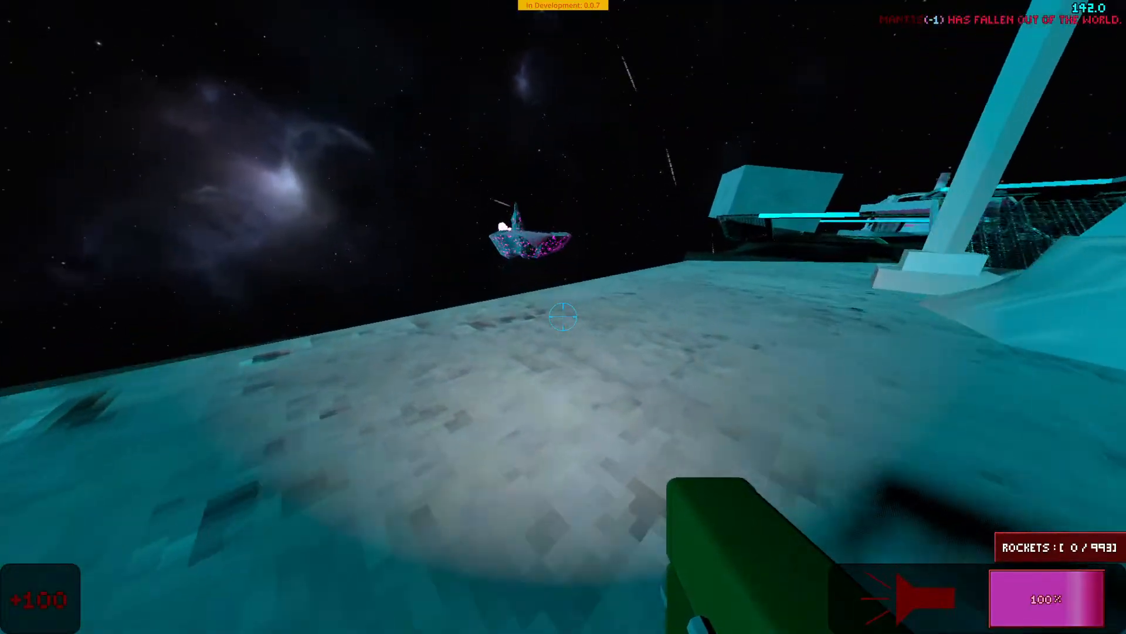
click(564, 317)
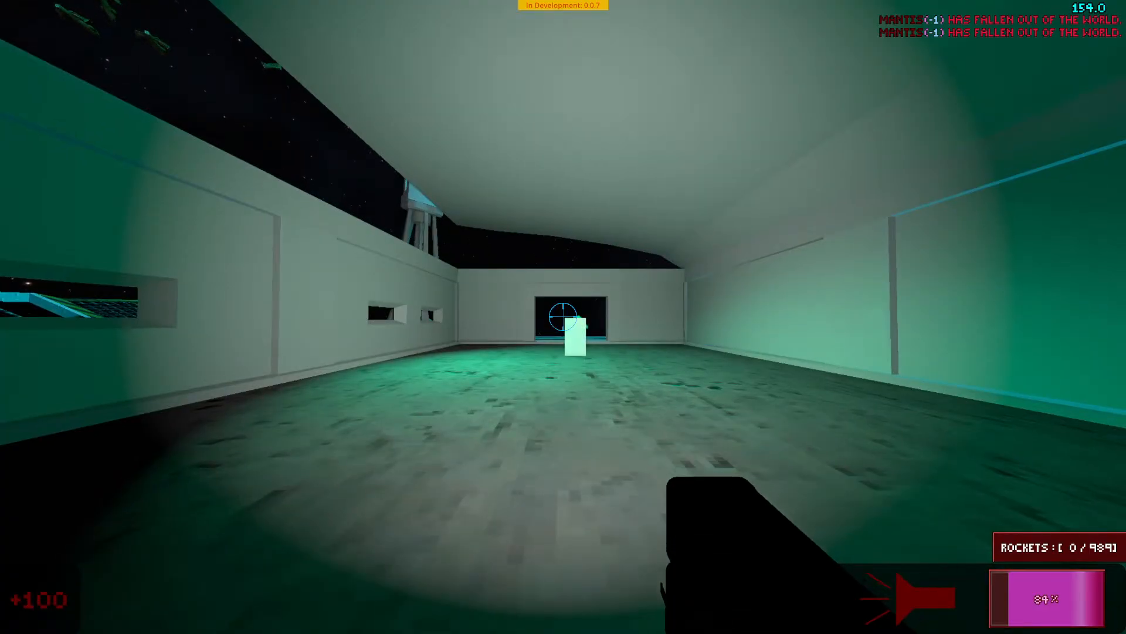
Step: Walk from the spawn building onto the grated walkway and check the object underfoot with the handheld dev tool
key(w)
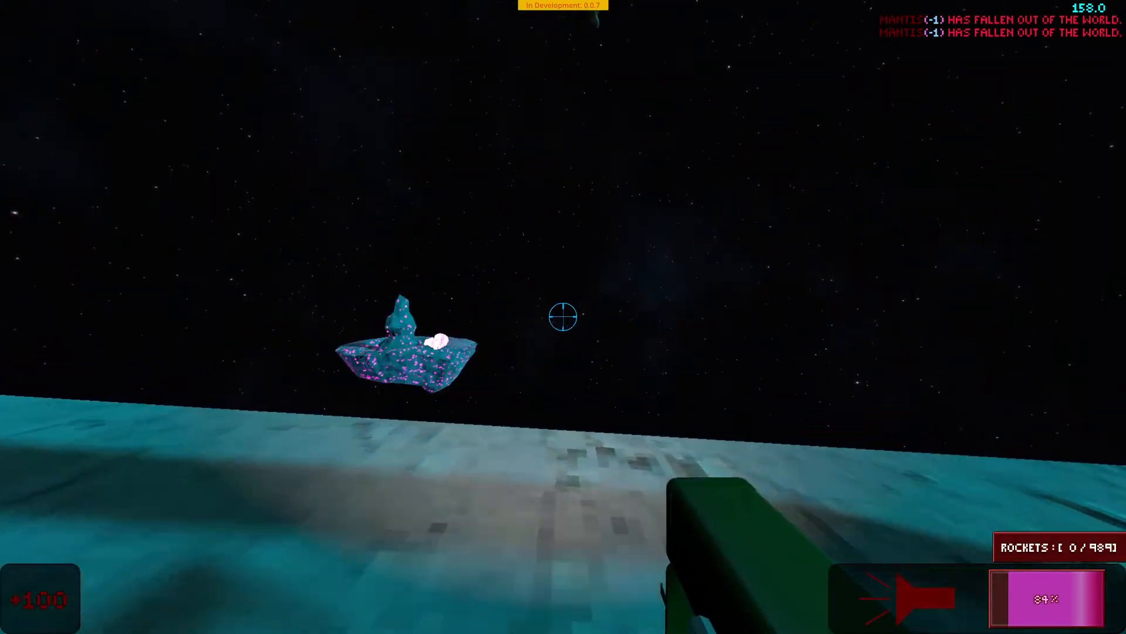
key(w)
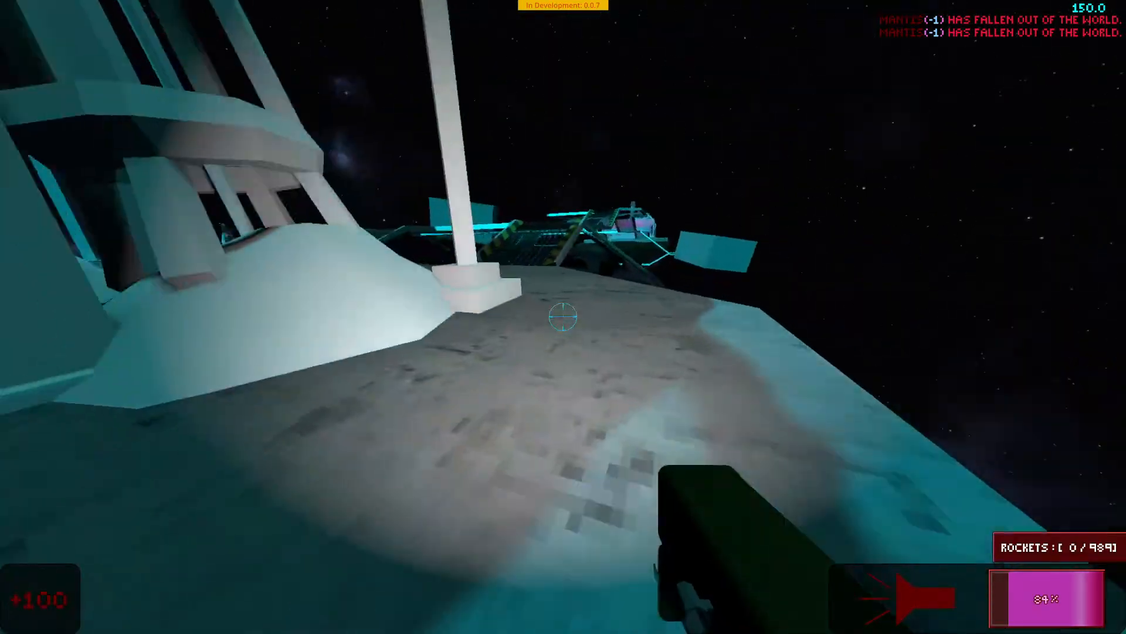
key(w)
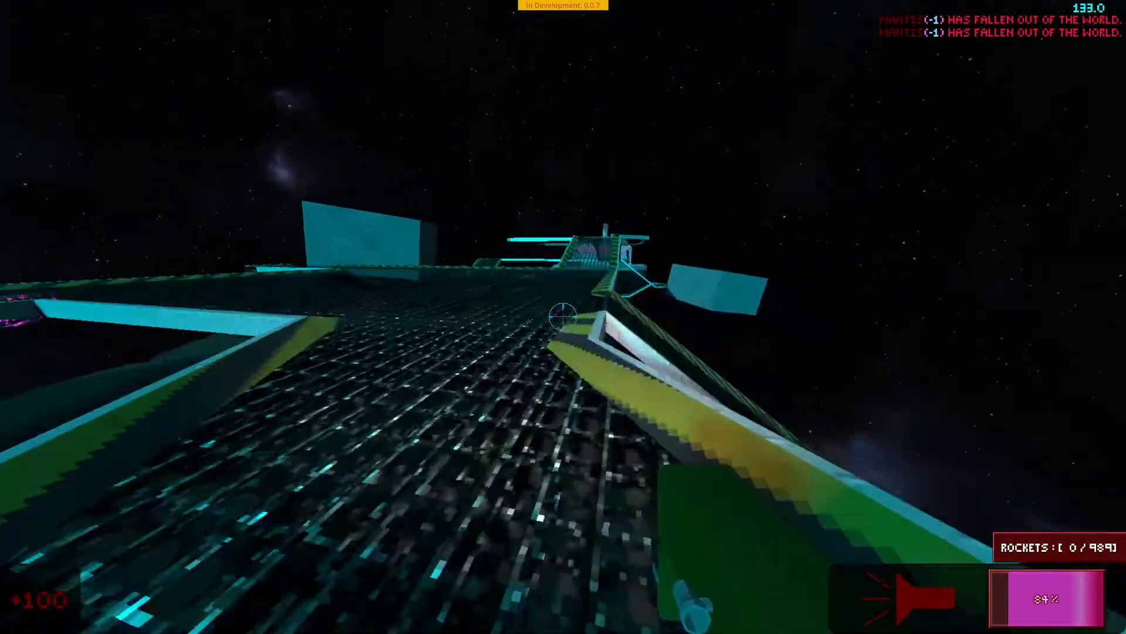
key(w)
key(5)
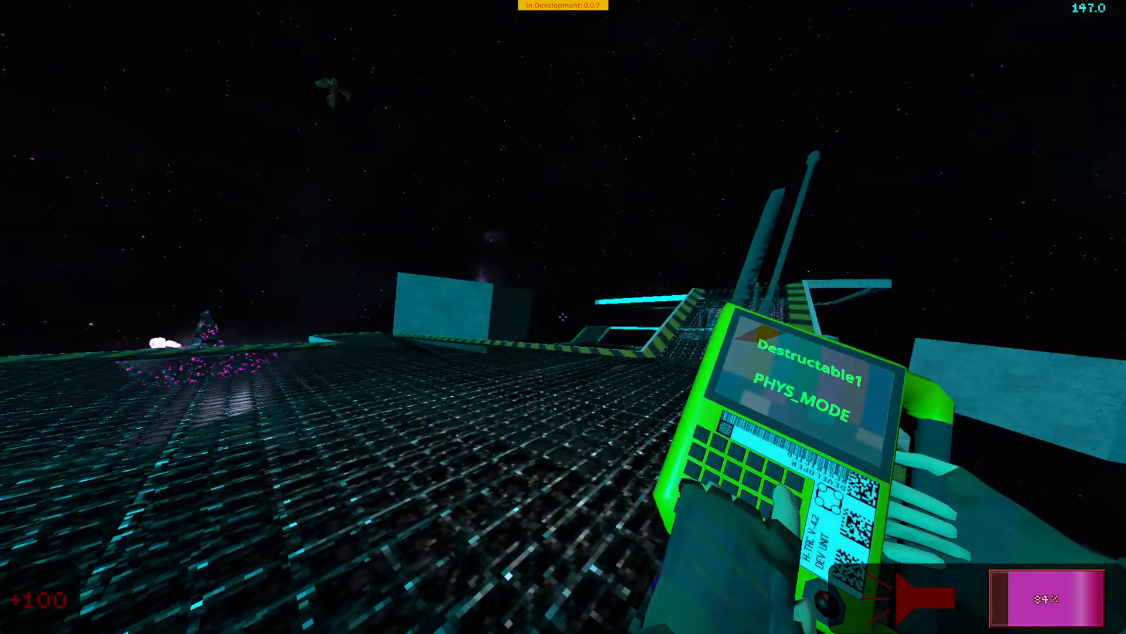
Step: Leave the playtest for Blender, rename the large block between the walkways as Cube.003 -col without the wooden tag, and save the file
key(Escape)
key(super)
click(253, 624)
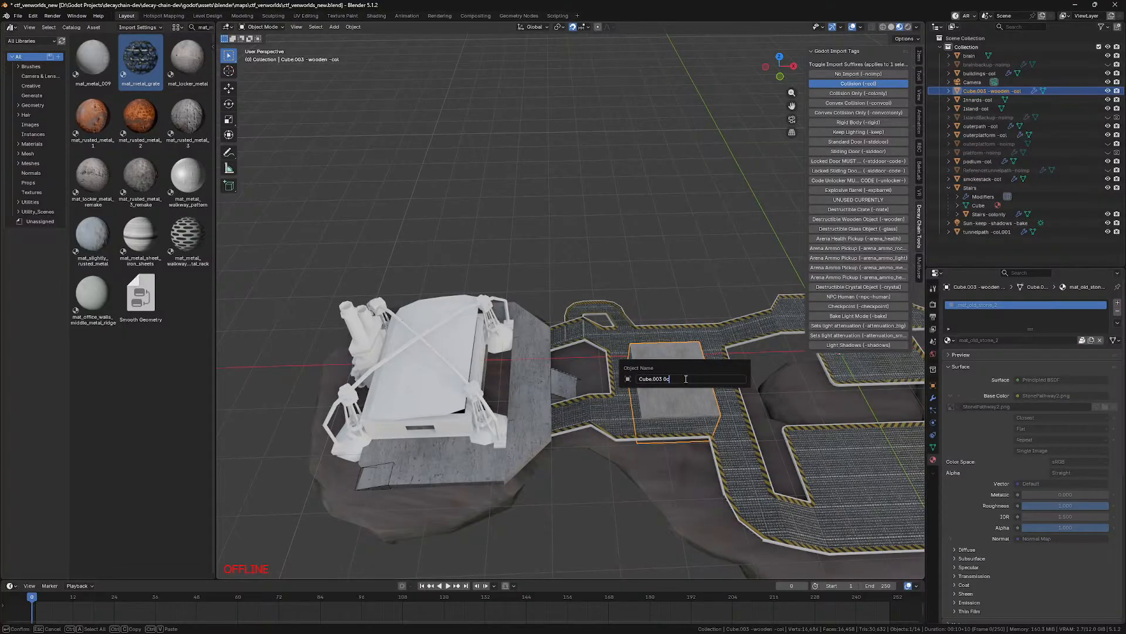
key(super)
click(607, 539)
key(ctrl+s)
Step: Switch to Godot and inspect the reimported map around the block, walkways and underside
click(267, 624)
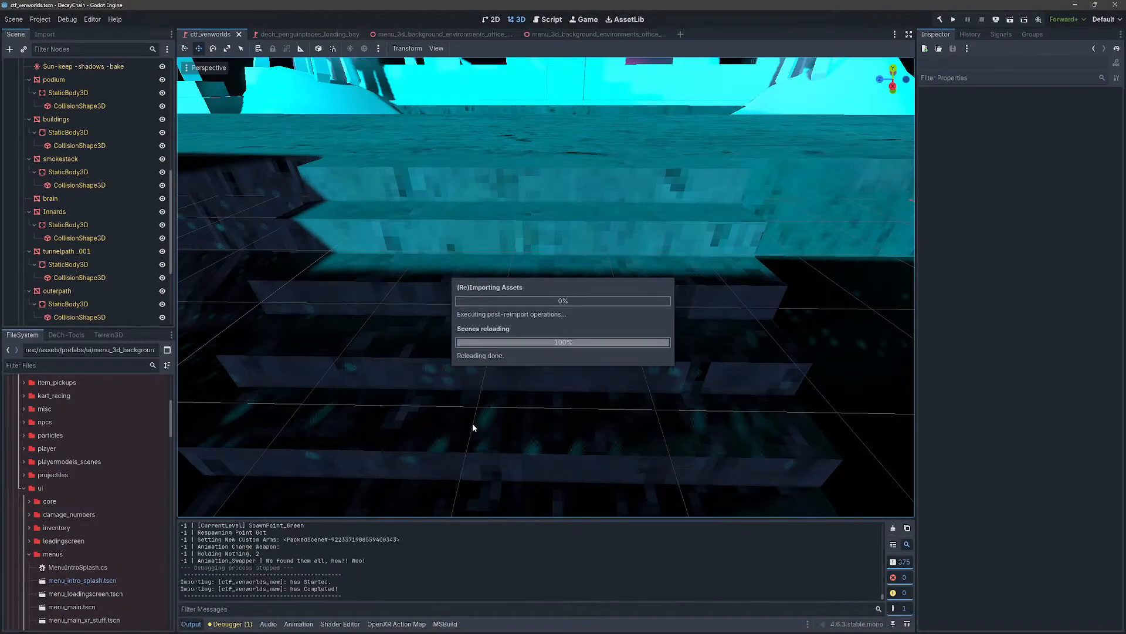
right_drag(553, 359, 237, 295)
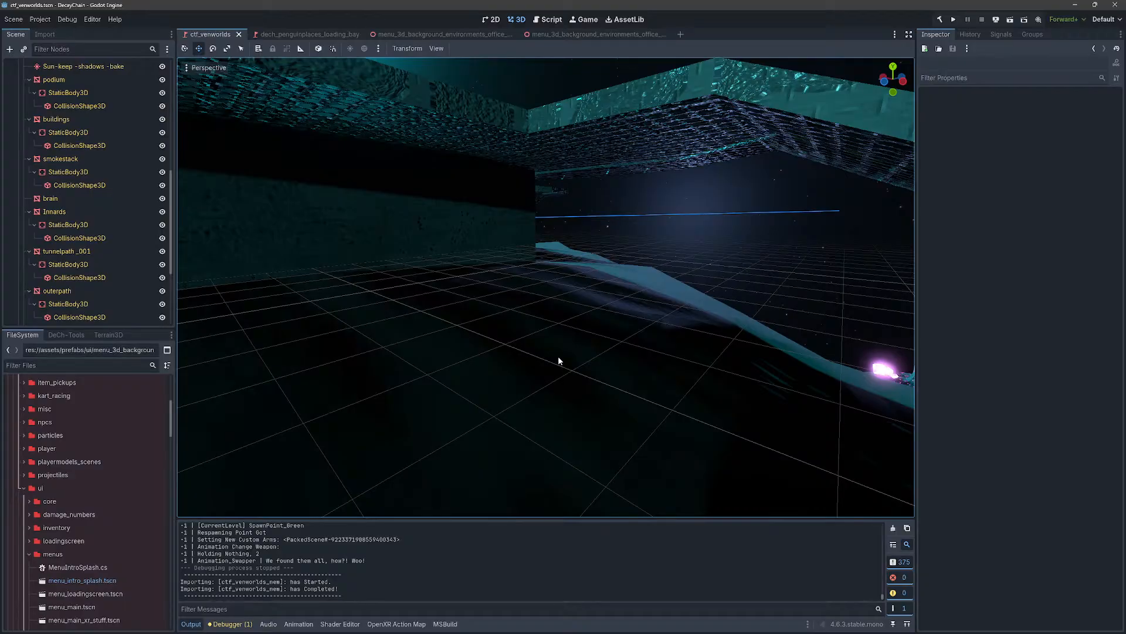
right_drag(558, 357, 578, 214)
key(w)
key(a)
key(w)
key(s)
key(a)
scroll(824, 264, up, 3)
key(w)
key(d)
key(a)
key(w)
scroll(786, 296, down, 10)
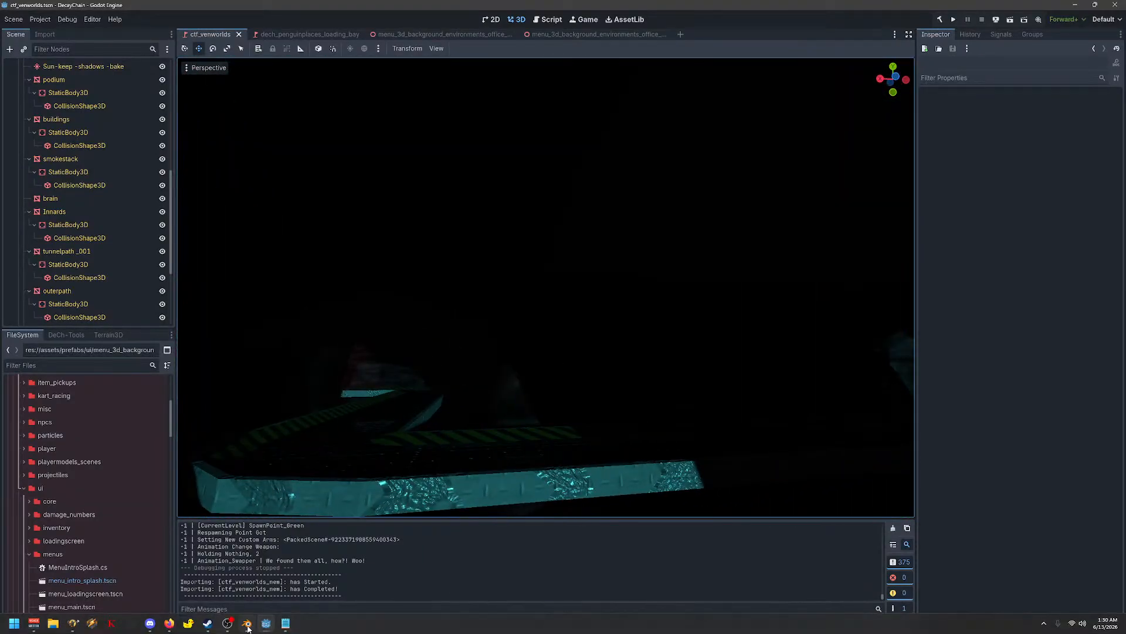
Step: Return to Blender and examine the tunnel ceiling above the walkway in textured and solid shading
click(247, 624)
key(w)
scroll(570, 300, up, 1)
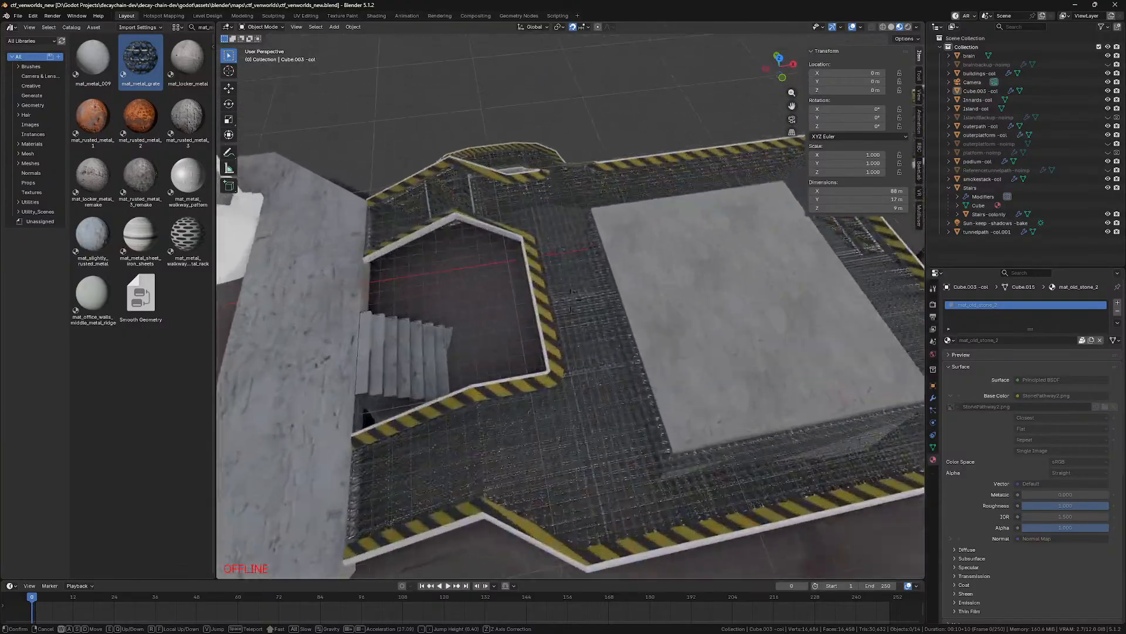
key(w)
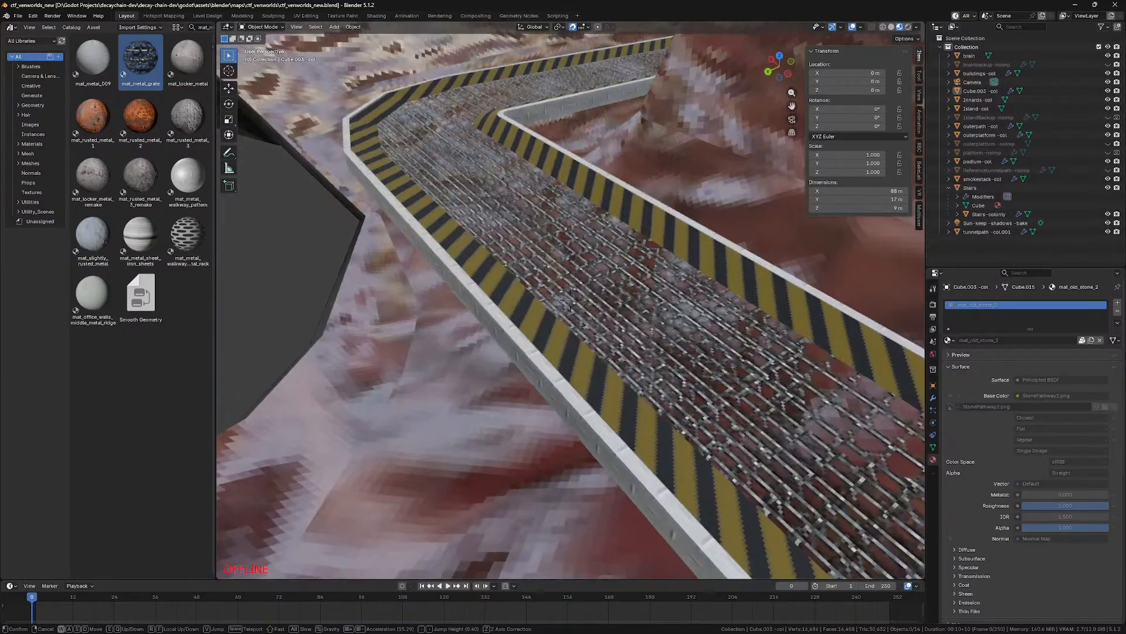
click(570, 300)
key(z)
key(shift+grave)
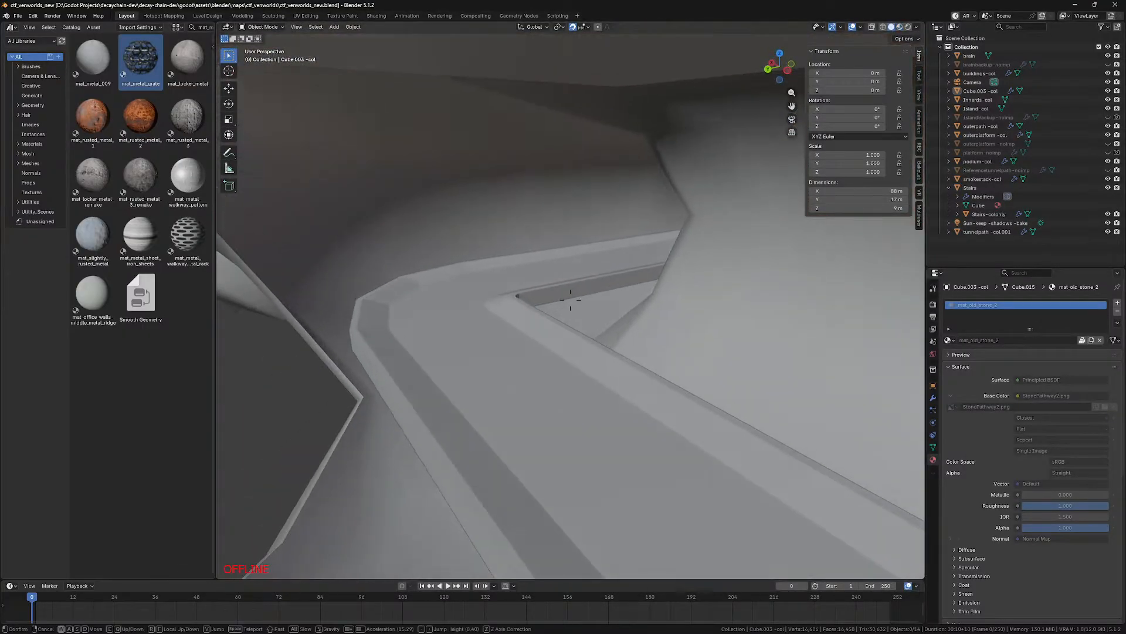
key(s)
key(d)
click(570, 300)
Step: Select the large block's bottom face above the tunnel in Edit Mode and raise it about 2.3 m along Z
click(676, 291)
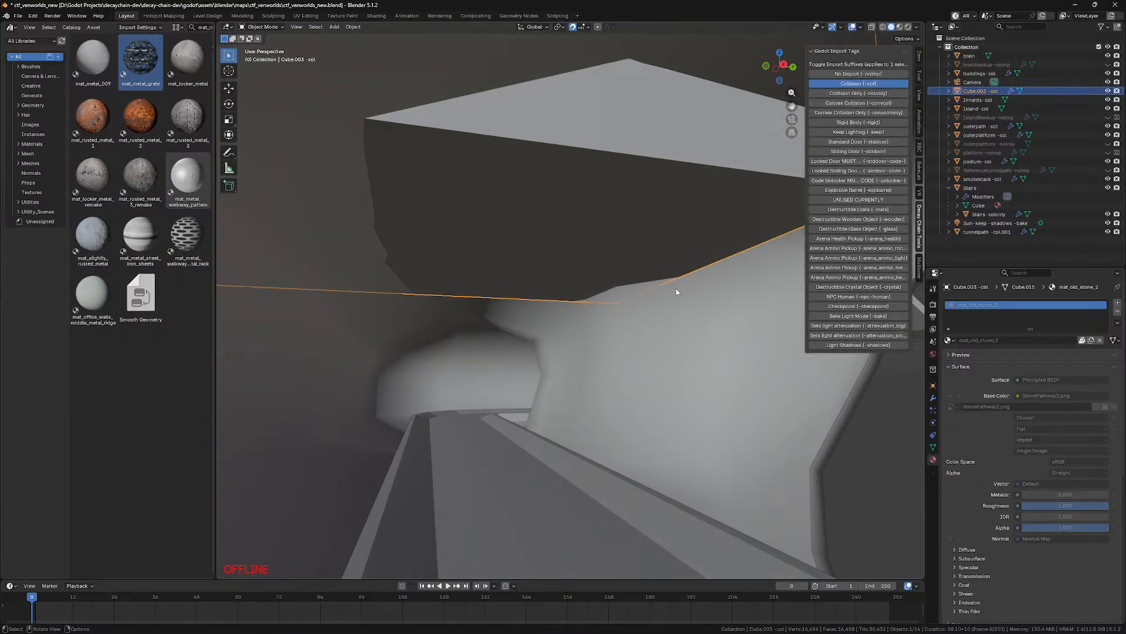
key(Tab)
key(z)
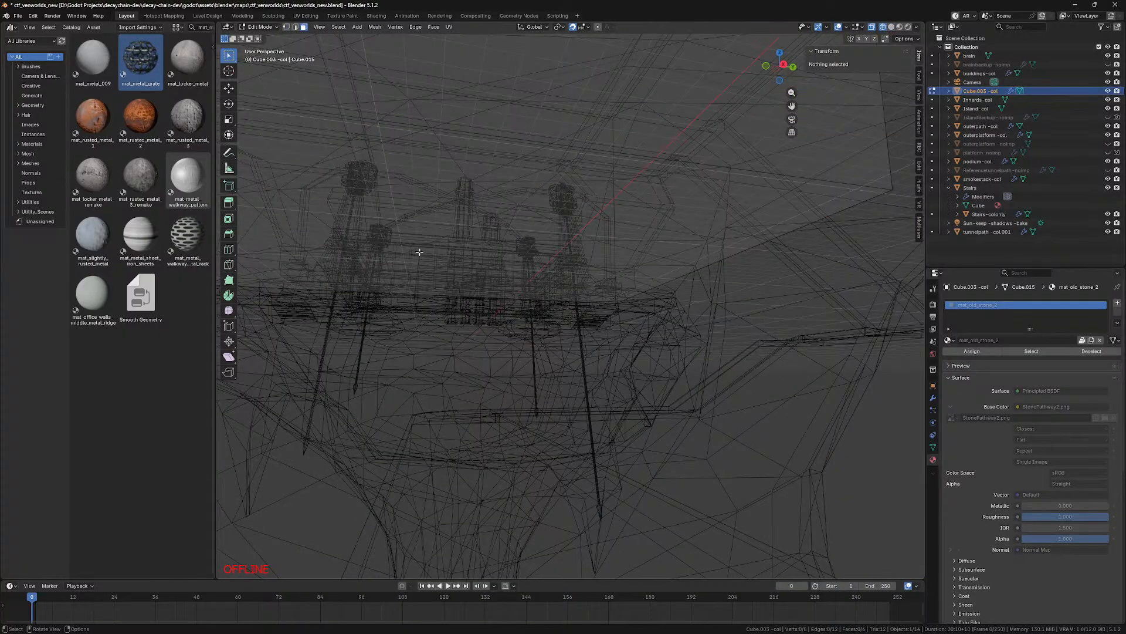
click(421, 253)
key(z)
key(g)
key(z)
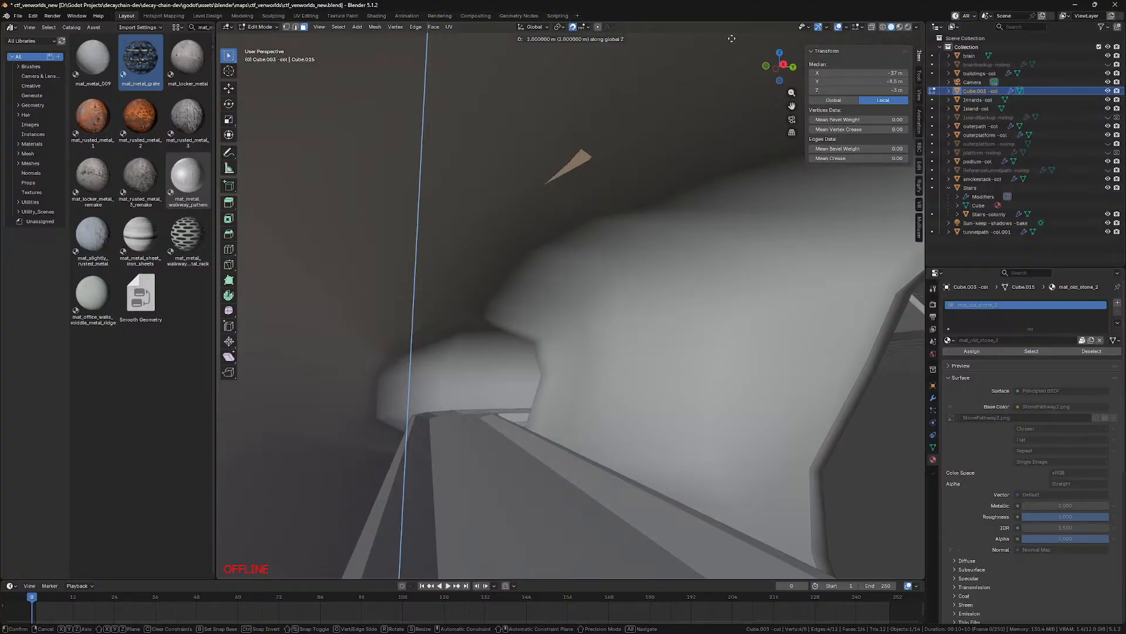
click(733, 561)
Step: Check from outside how the block's base meets the island terrain, and leave Edit Mode
key(shift+grave)
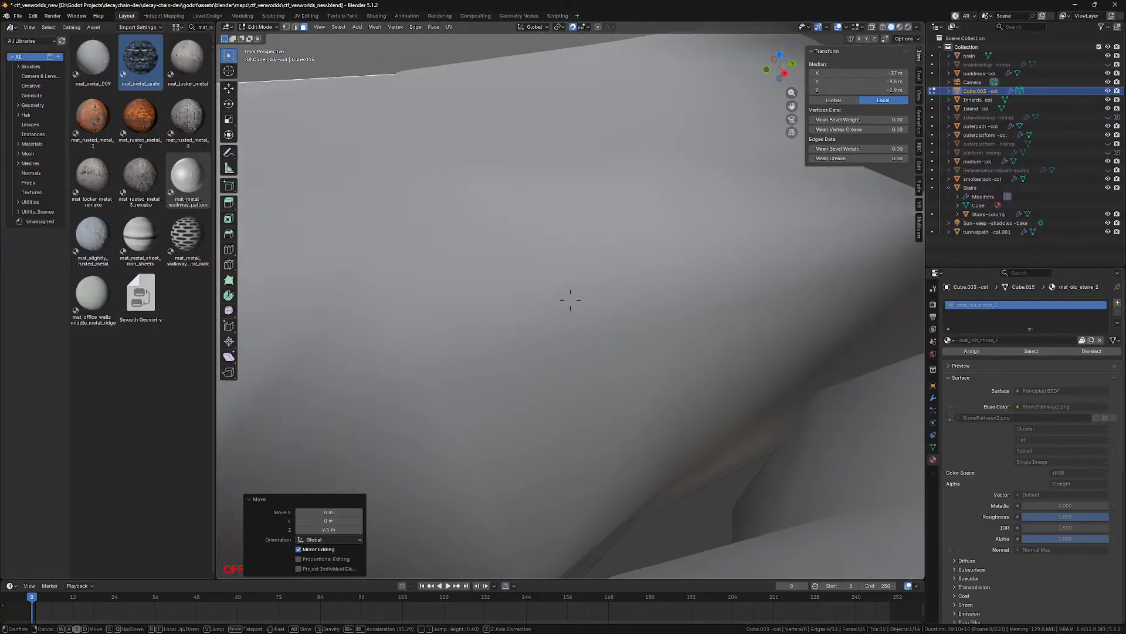
key(a)
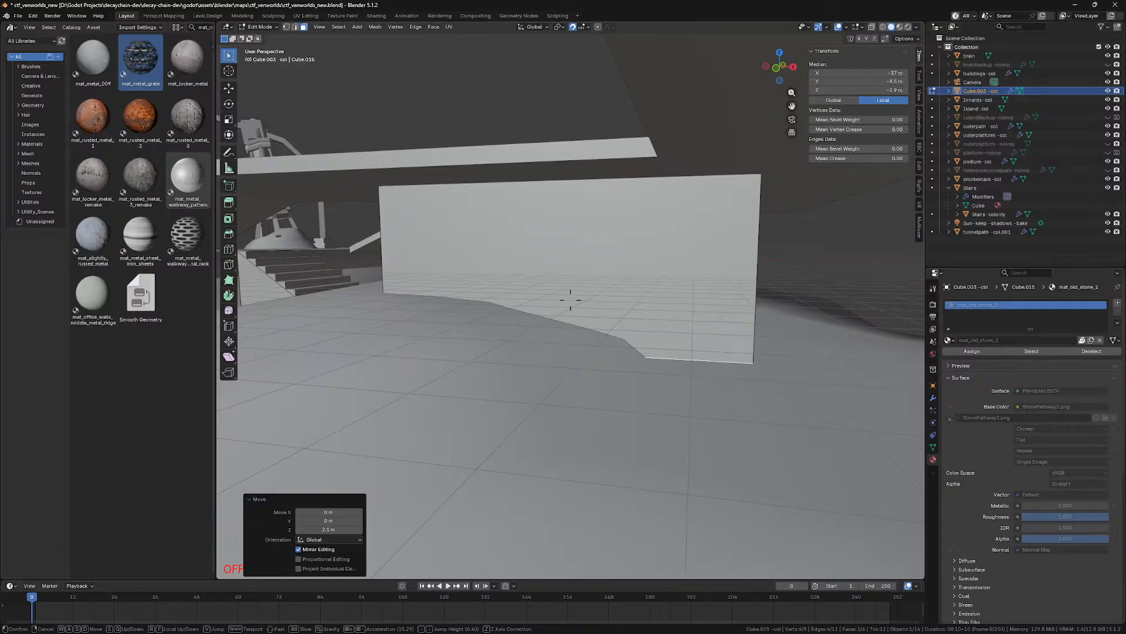
key(q)
click(570, 299)
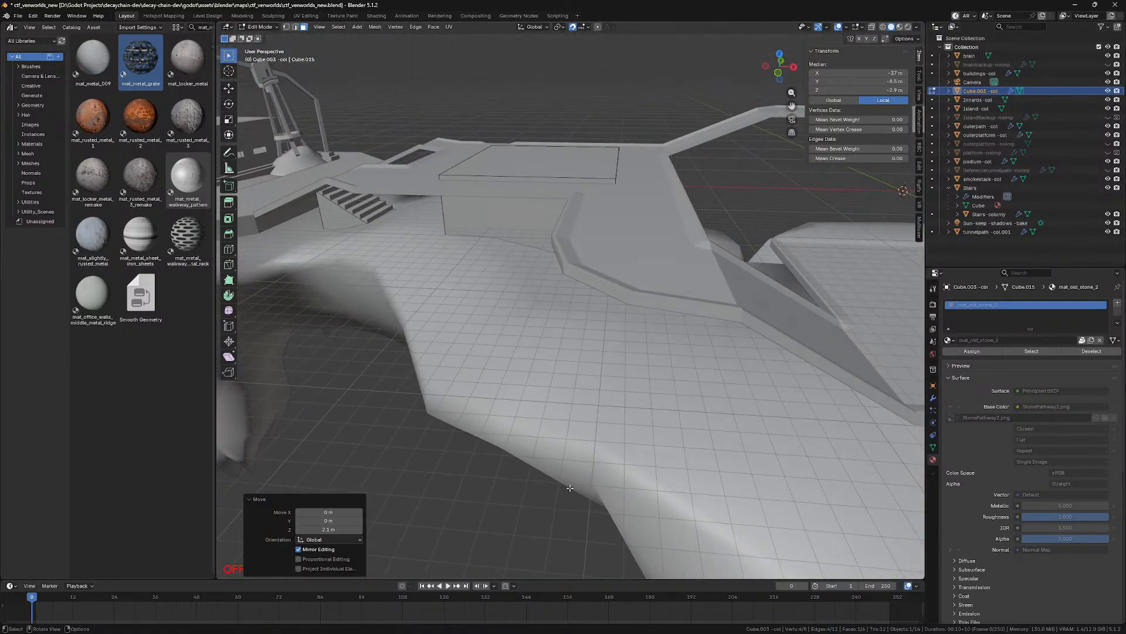
click(559, 363)
key(Tab)
Step: Open the island mesh for editing and raise the terrain vertex next to the block's lower corner along Z
click(558, 363)
key(shift+grave)
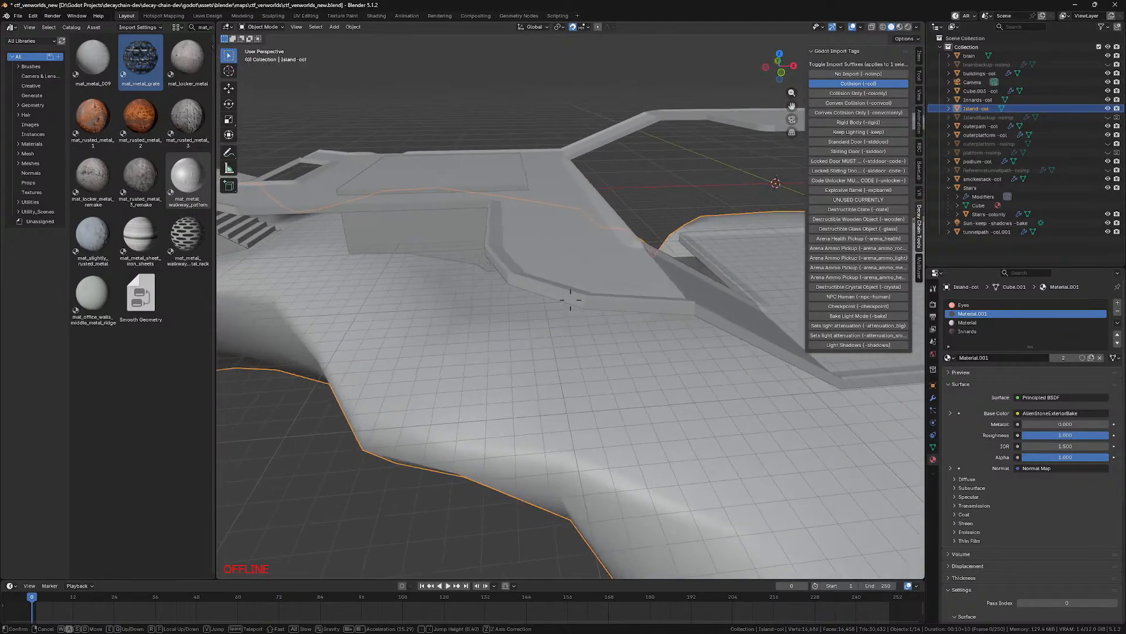
click(570, 300)
key(Tab)
click(593, 275)
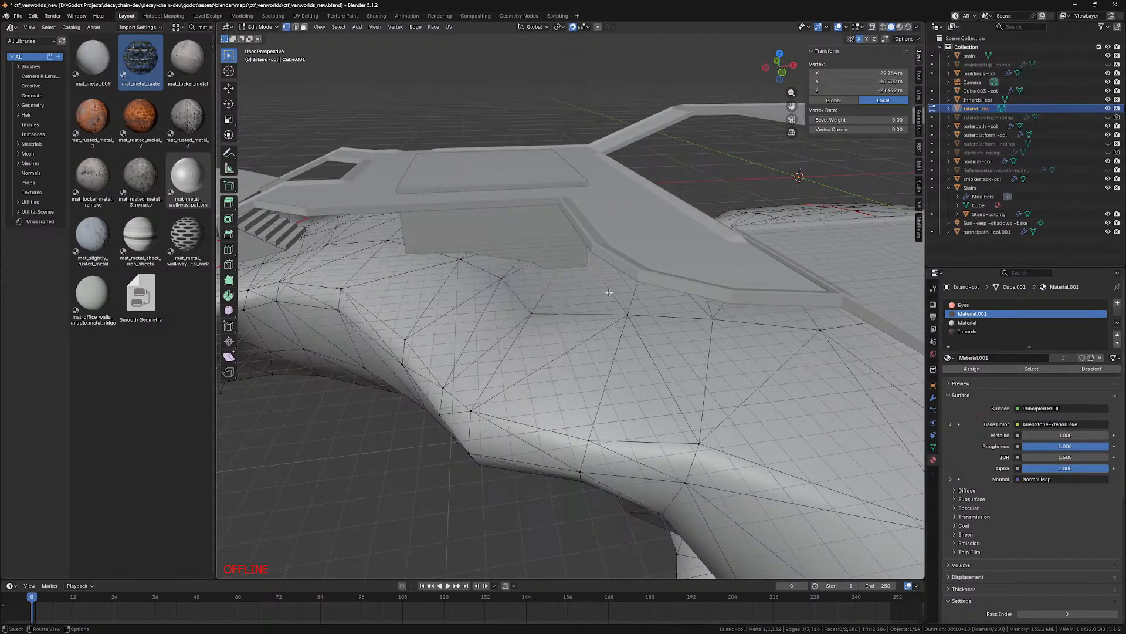
key(g)
key(z)
click(610, 217)
Step: Raise the two neighbouring island vertices in front of the block along Z and clear the selection
click(630, 317)
key(g)
key(z)
click(634, 151)
click(527, 316)
key(g)
key(z)
click(544, 207)
click(545, 208)
Step: Inspect the block's base and the island from all around and below, and save the map file
key(shift+grave)
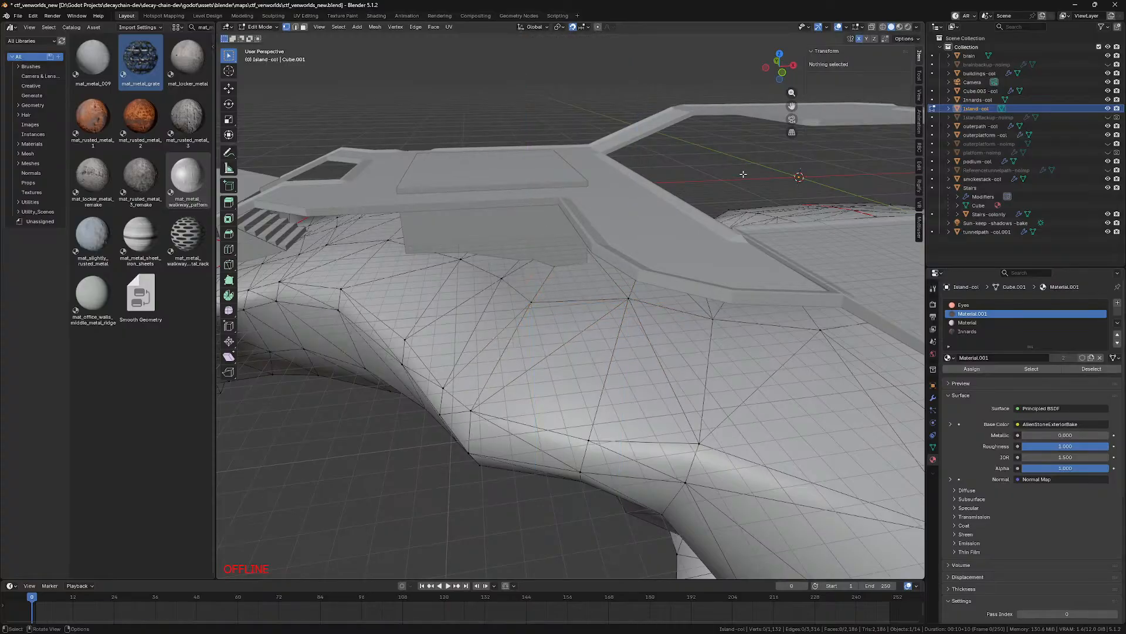
key(w)
key(w)
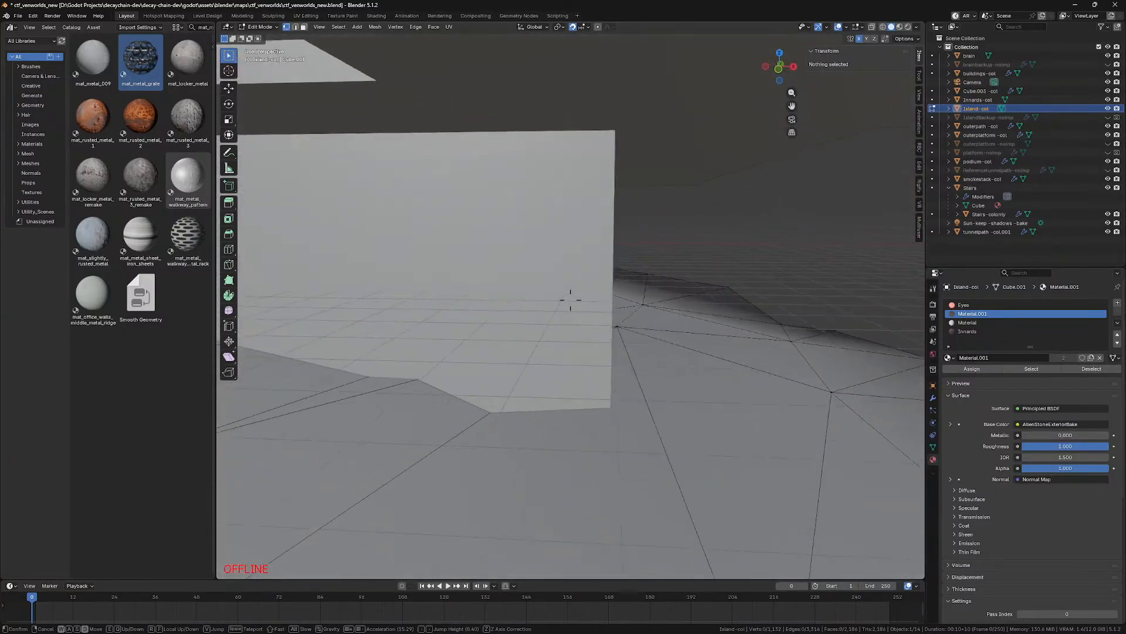
key(w)
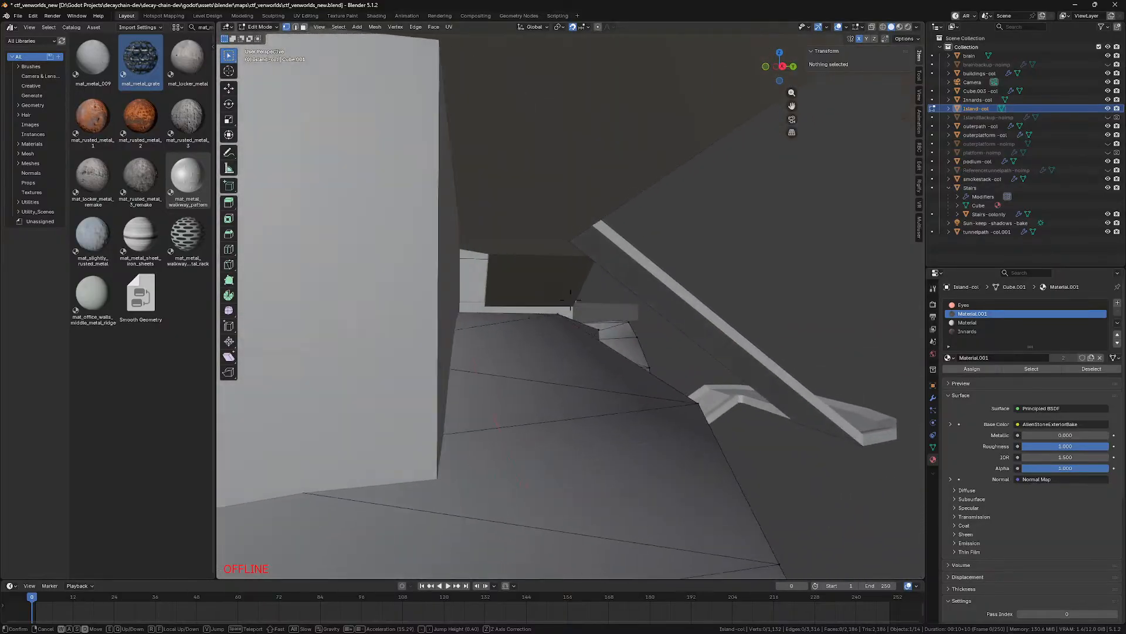
key(w)
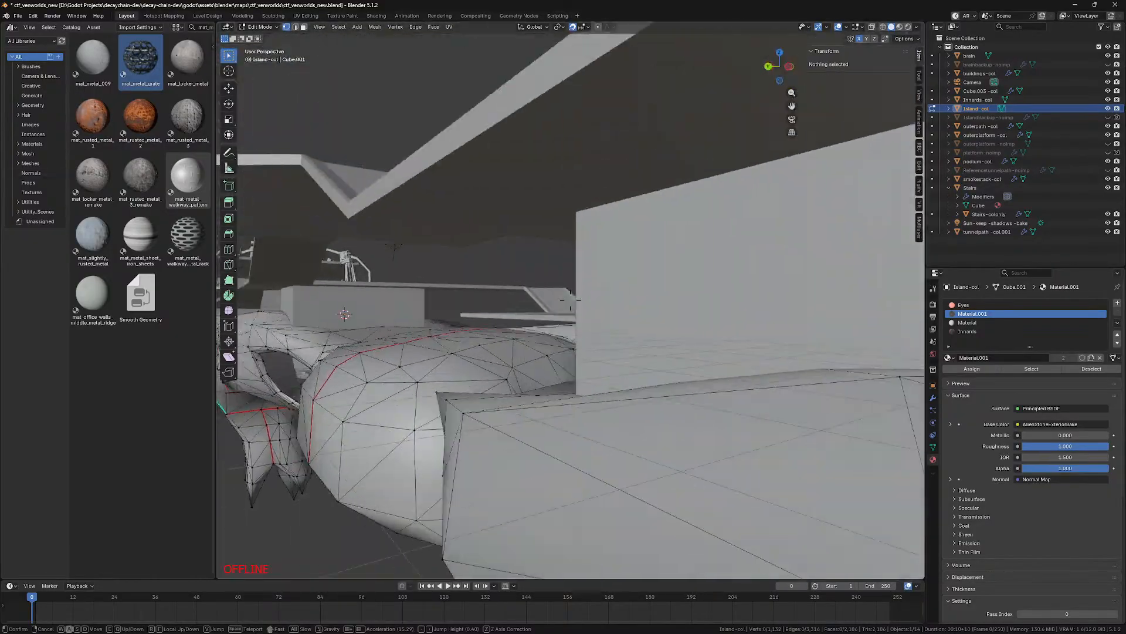
key(w)
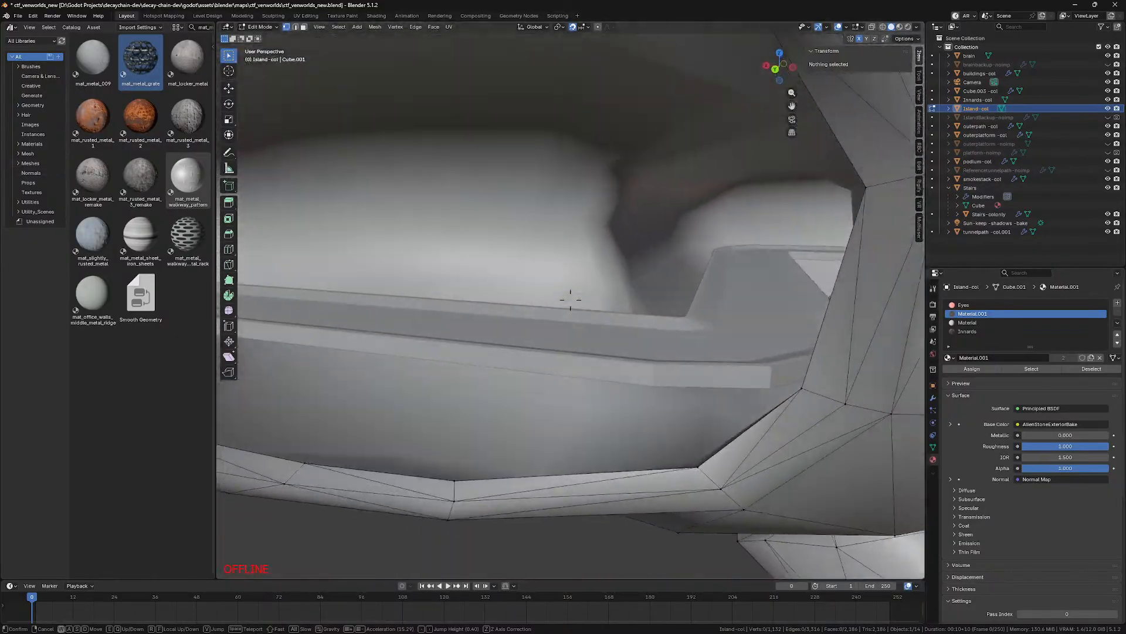
key(s)
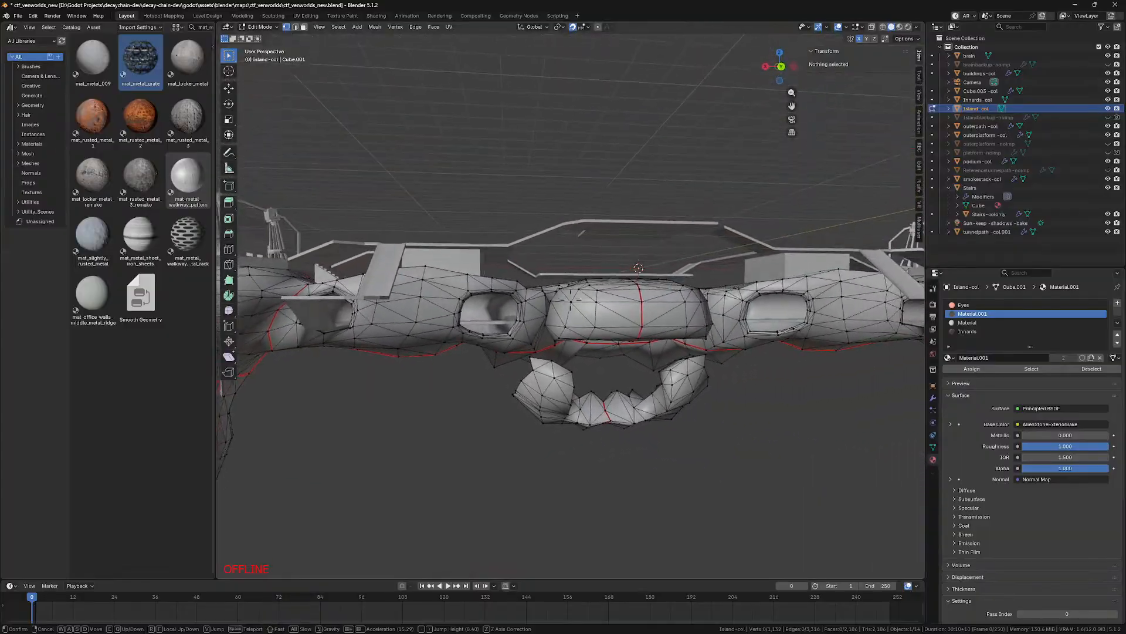
key(ctrl+s)
Step: Inspect the island's inner tunnel and the striped walkways from inside in material preview shading
key(w)
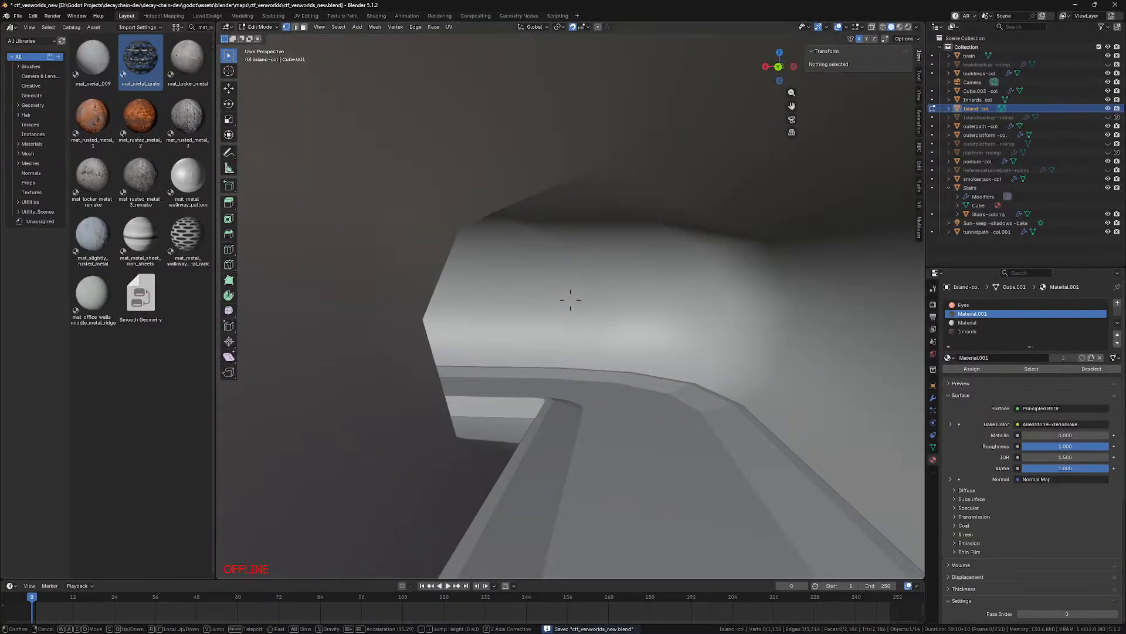
key(d)
click(570, 300)
key(z)
click(710, 481)
key(shift+grave)
key(w)
key(w)
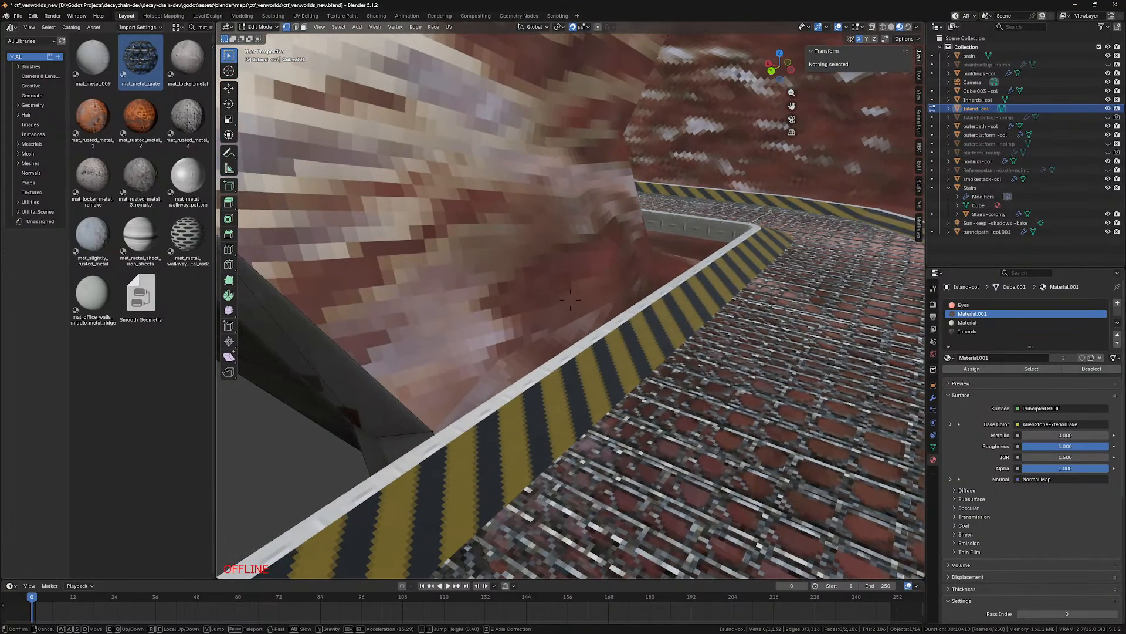
key(s)
key(a)
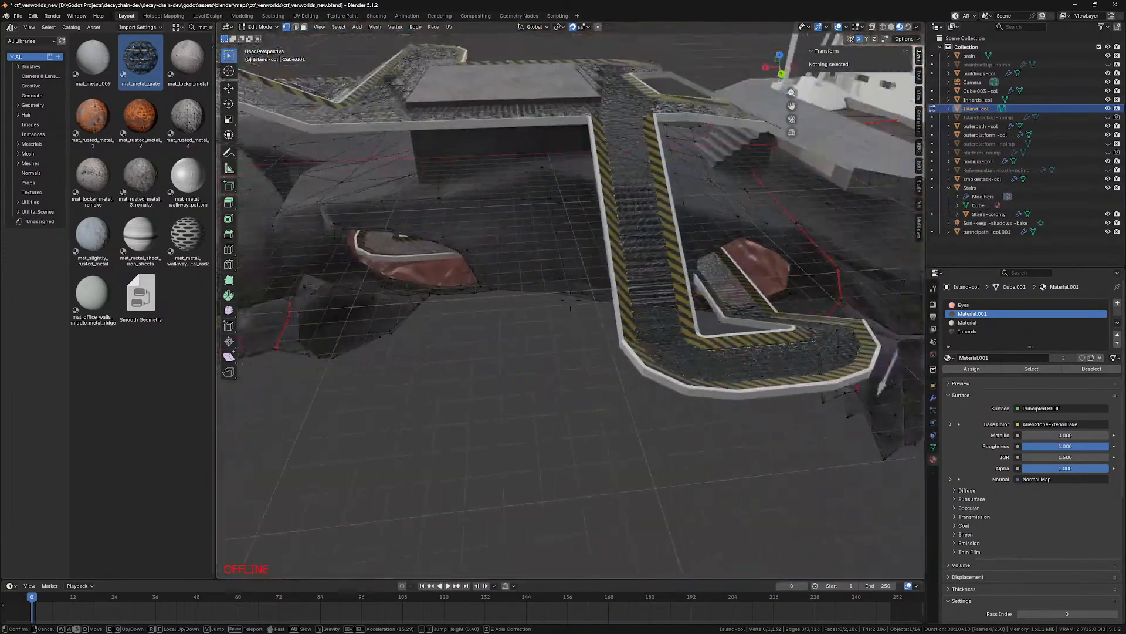
click(570, 300)
Step: Compare the walkways and the whole map in different viewport shading modes, including rendered shading
key(z)
click(510, 437)
key(z)
click(475, 451)
key(z)
click(483, 511)
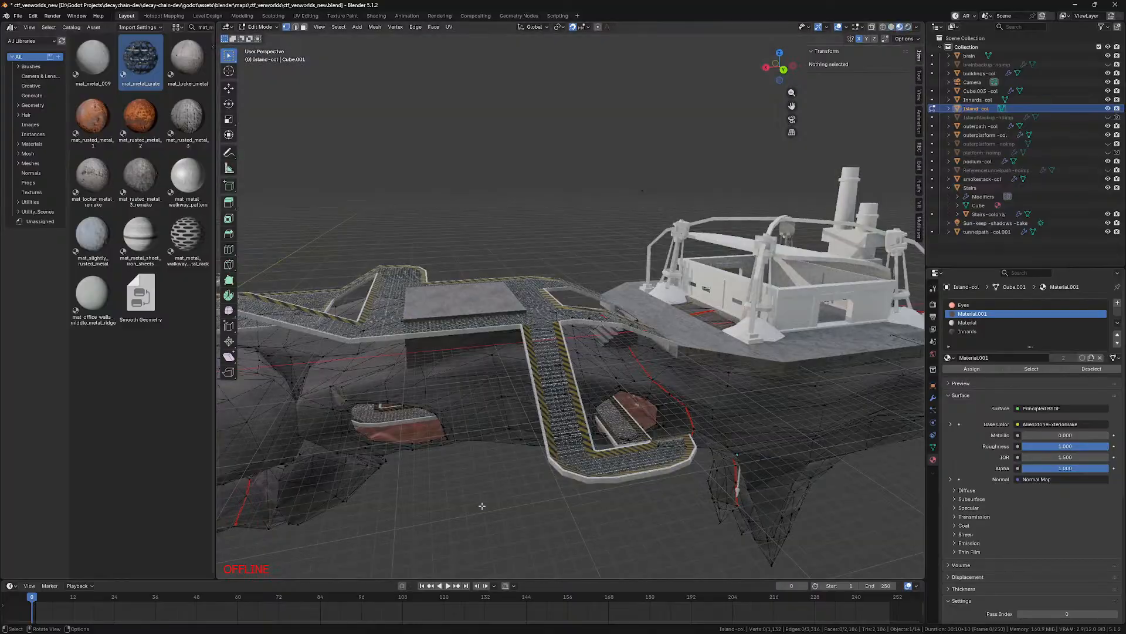
key(shift+grave)
key(a)
click(482, 510)
key(z)
click(497, 412)
key(shift+grave)
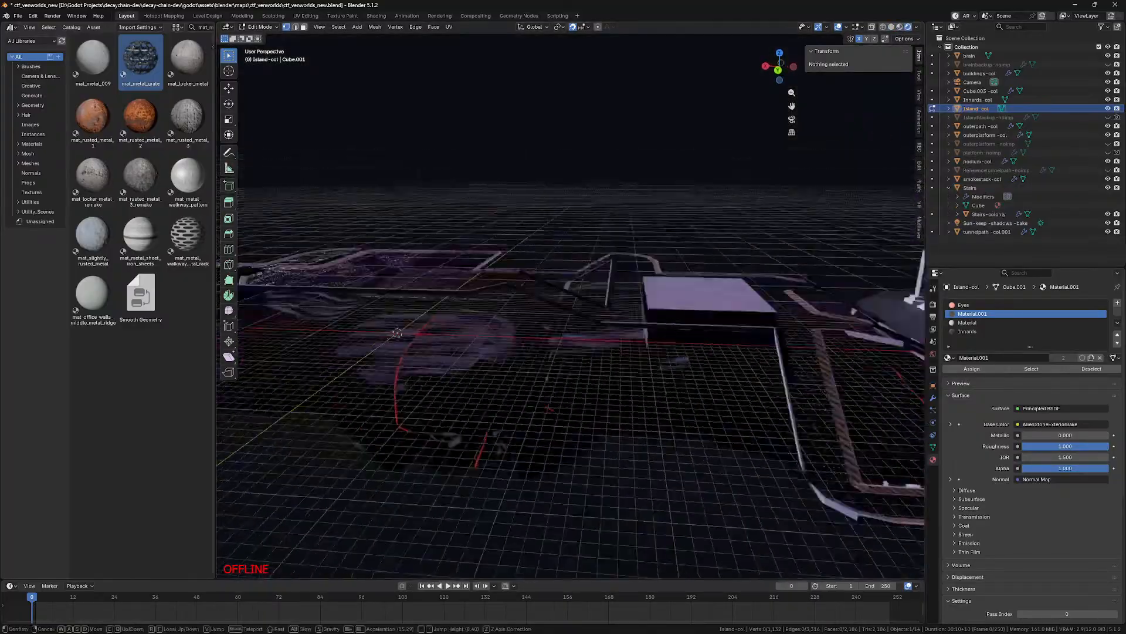
key(s)
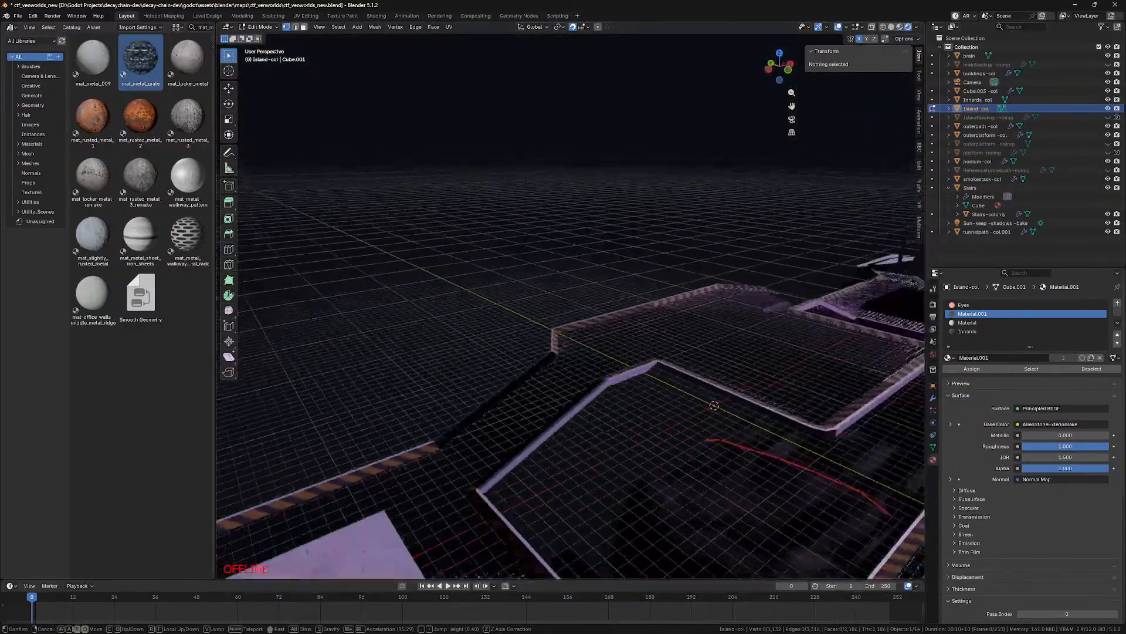
click(607, 489)
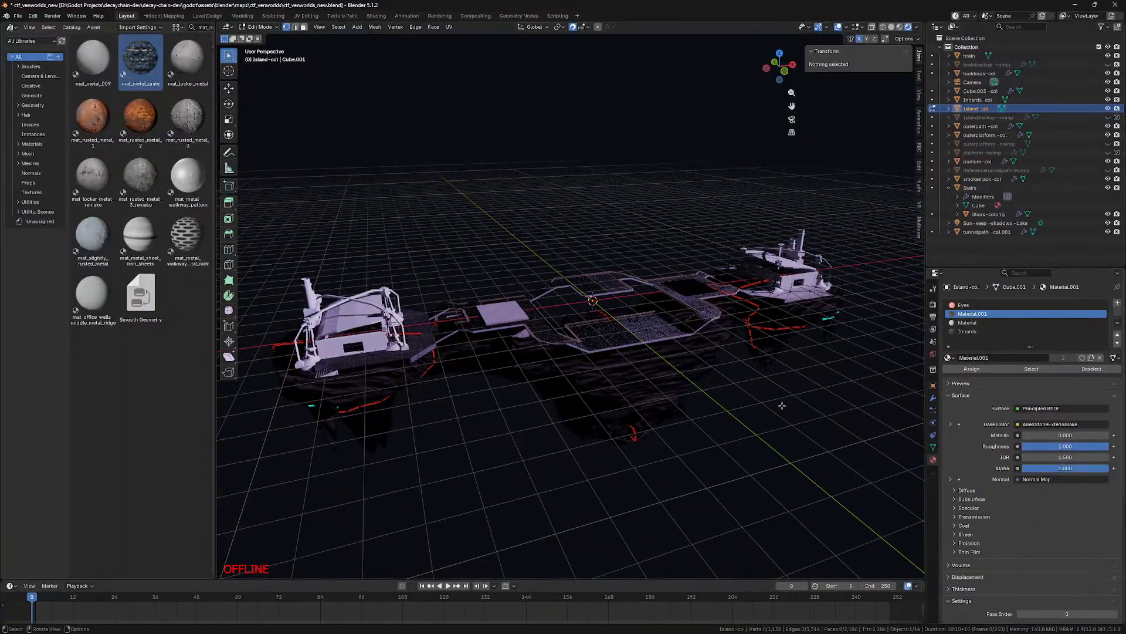
Step: Return the viewport to material preview, leave the island's Edit Mode and clear the selection
key(z)
click(774, 462)
key(Tab)
click(719, 462)
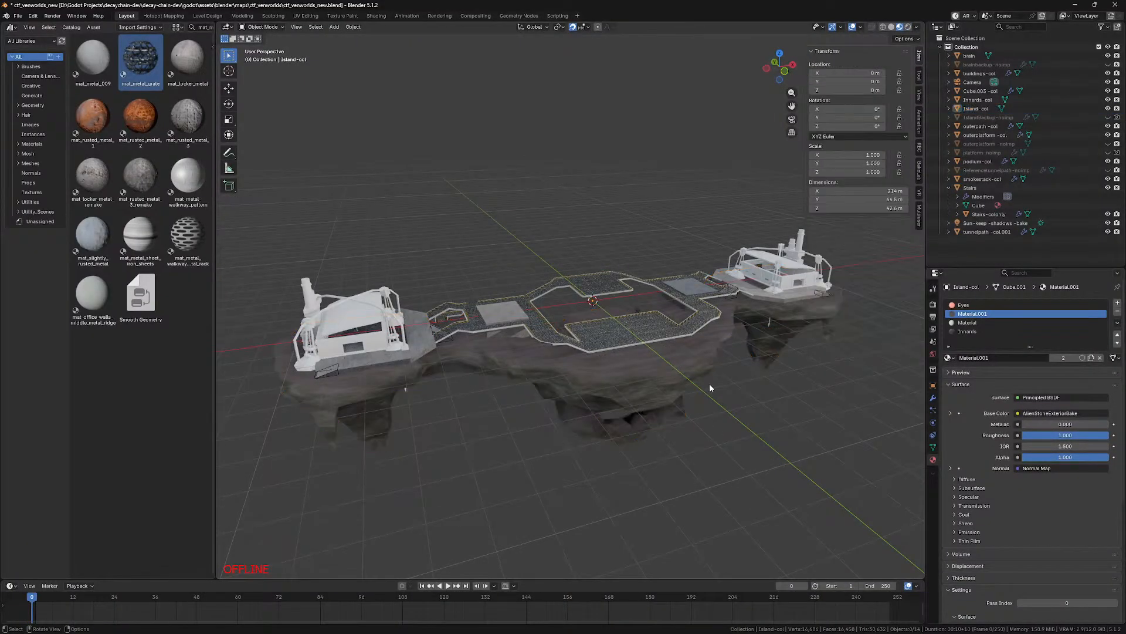
Step: Try the Cycles render engine on the map in rendered shading and return to material preview
click(933, 304)
click(1023, 303)
click(1031, 334)
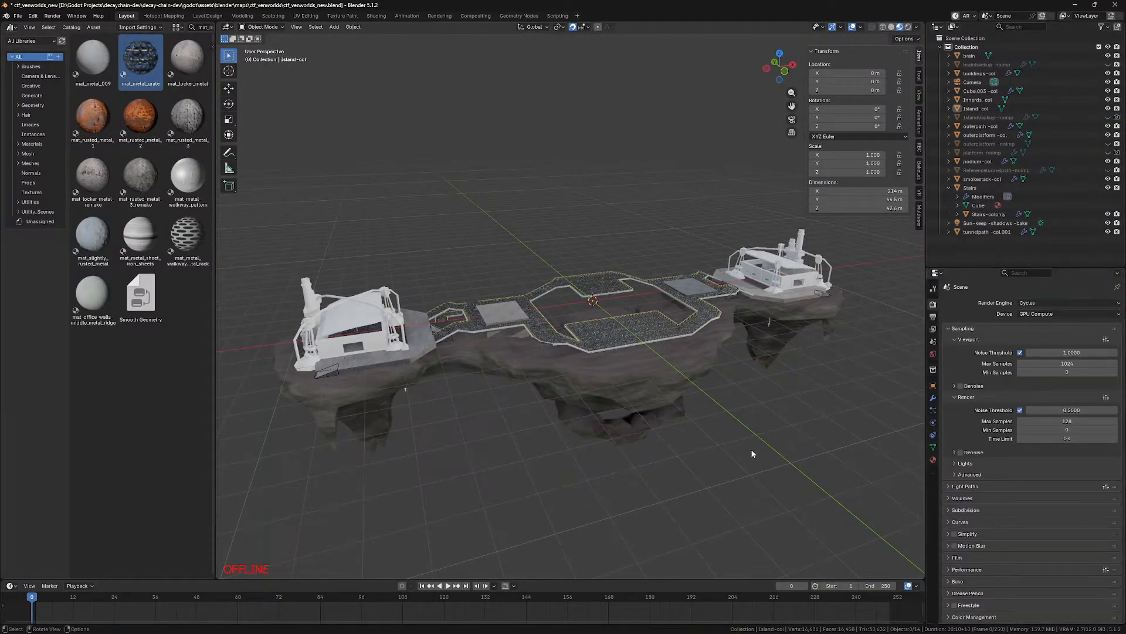
key(z)
click(737, 361)
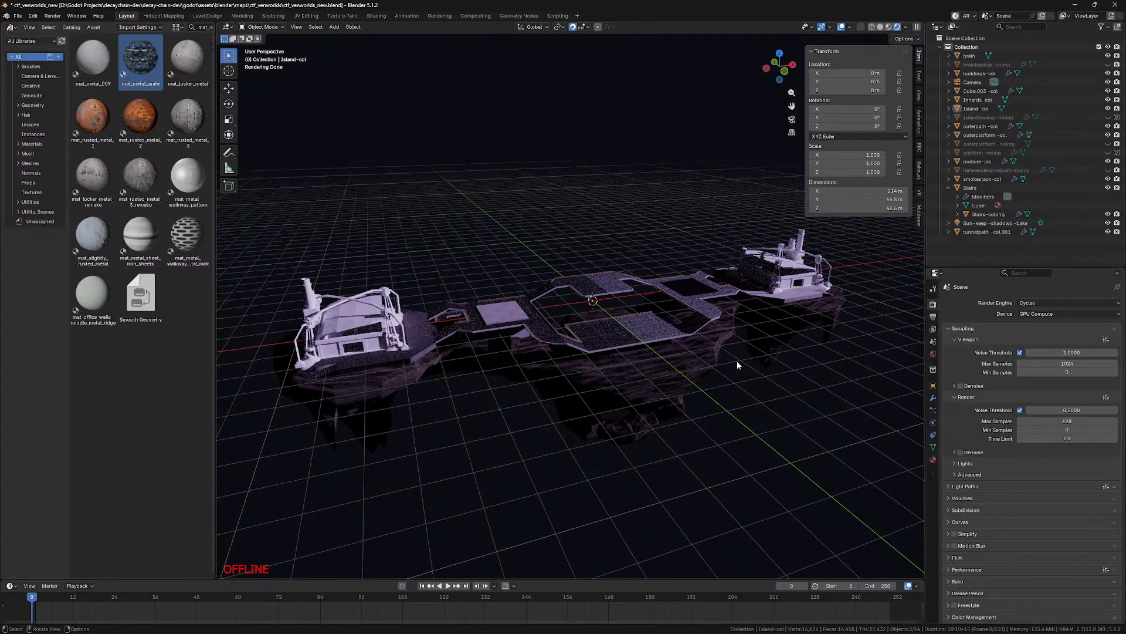
key(z)
click(738, 412)
Step: Set the render engine to EEVEE and save the map file
click(1029, 302)
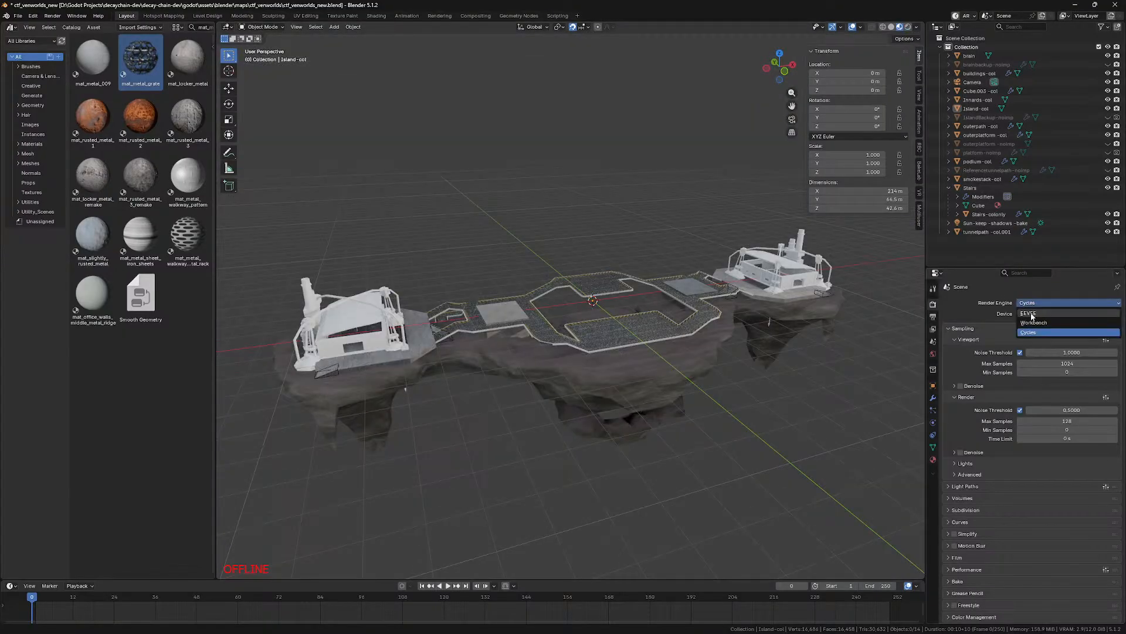
click(1030, 313)
key(ctrl+s)
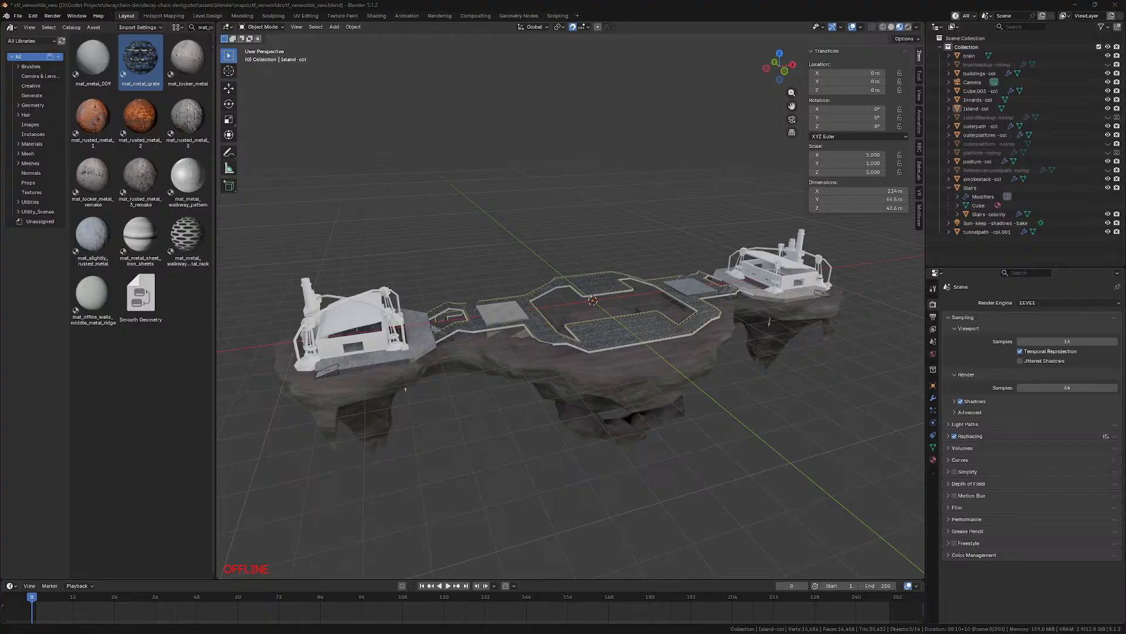
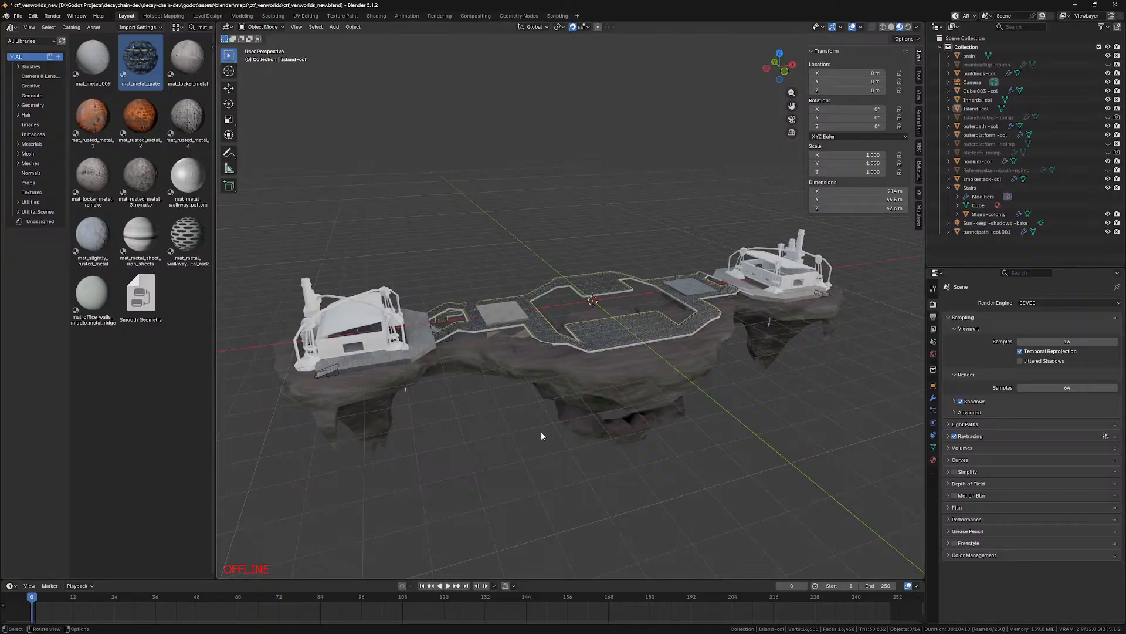
Step: Open the outer path mesh, examine its wide central platform from above, and leave Edit Mode
key(shift+grave)
key(w)
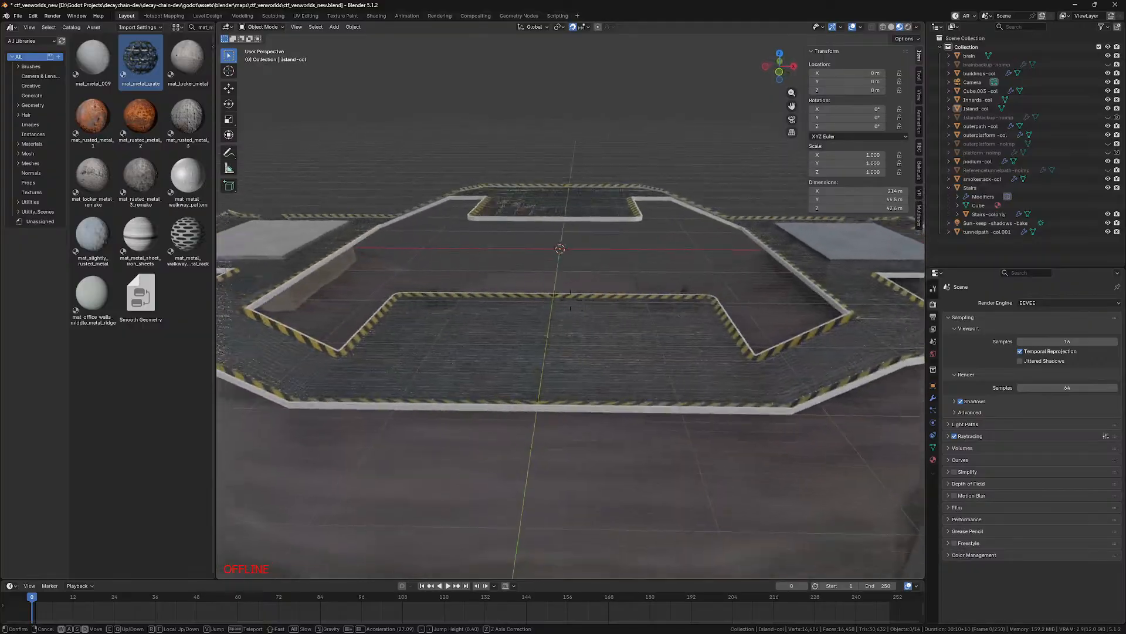
key(d)
click(570, 299)
click(617, 344)
key(Tab)
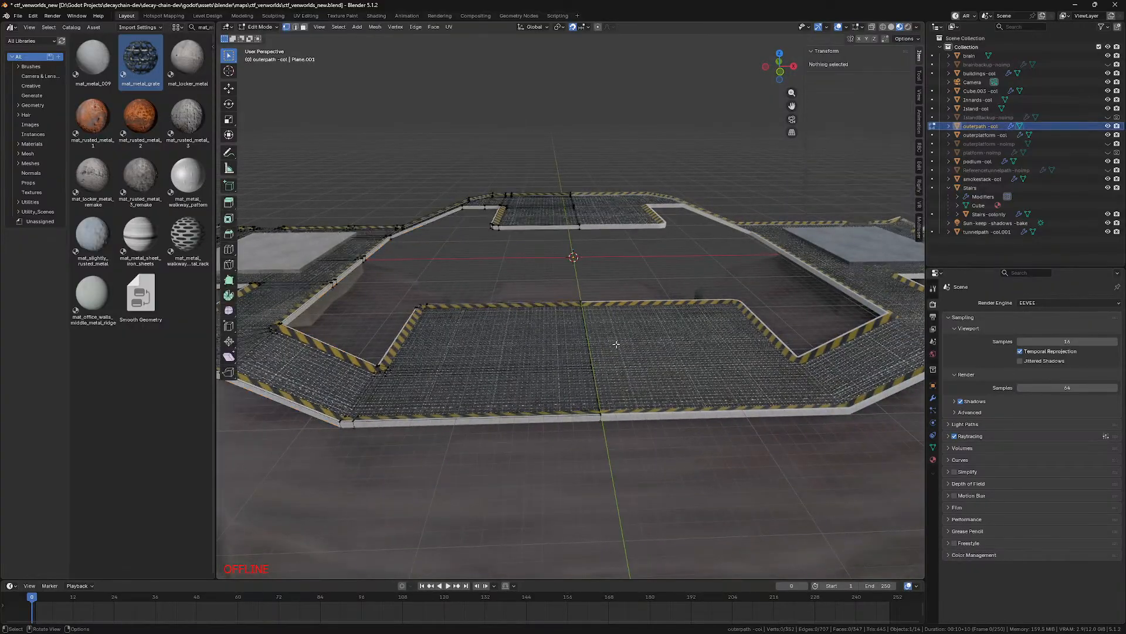
key(KP_7)
shift+drag(600, 420, 577, 297)
scroll(576, 302, up, 3)
key(z)
shift+middle_drag(580, 288, 586, 312)
key(z)
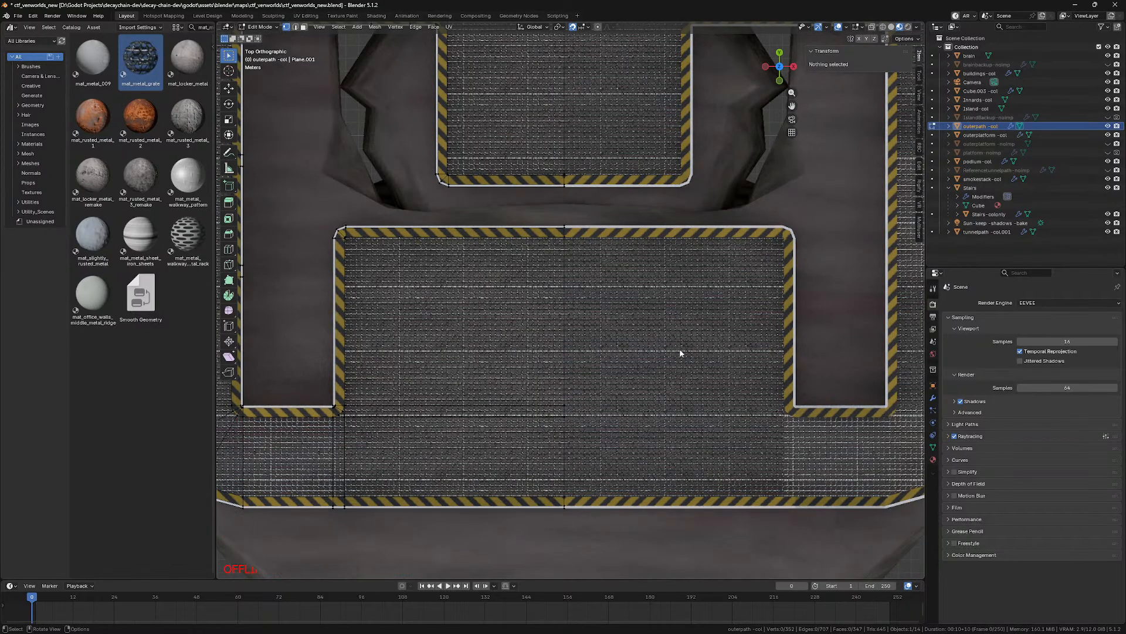
key(Tab)
Step: Hide the island, its innards, the tunnel path and the brain object below the outer path
click(840, 383)
key(h)
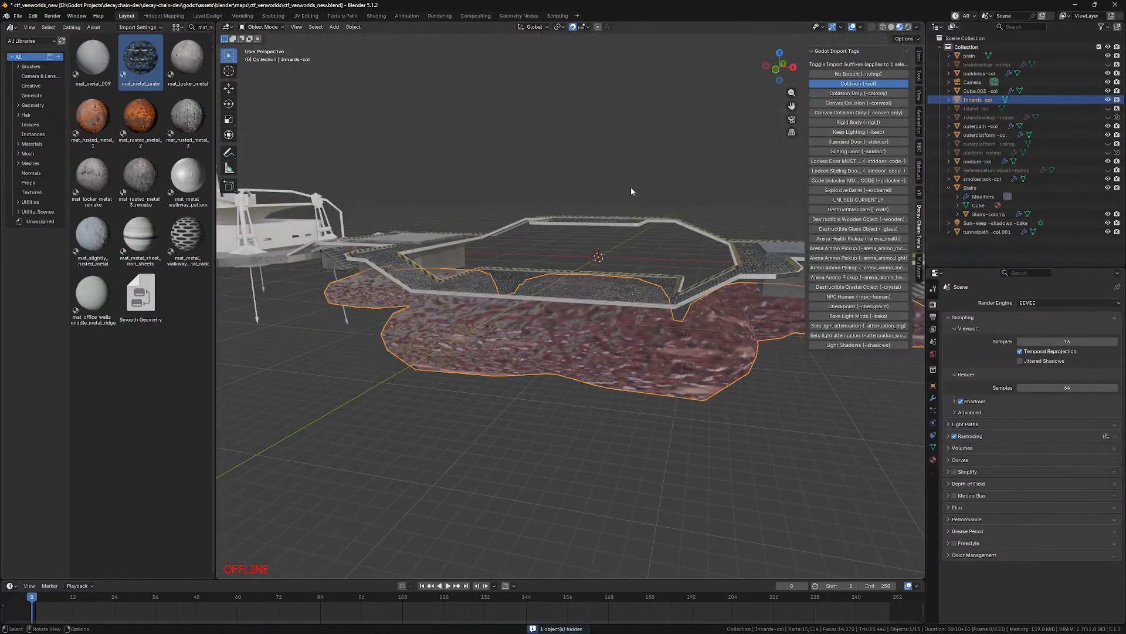
key(h)
click(591, 336)
middle_drag(584, 261, 572, 321)
click(645, 341)
key(h)
click(580, 323)
key(h)
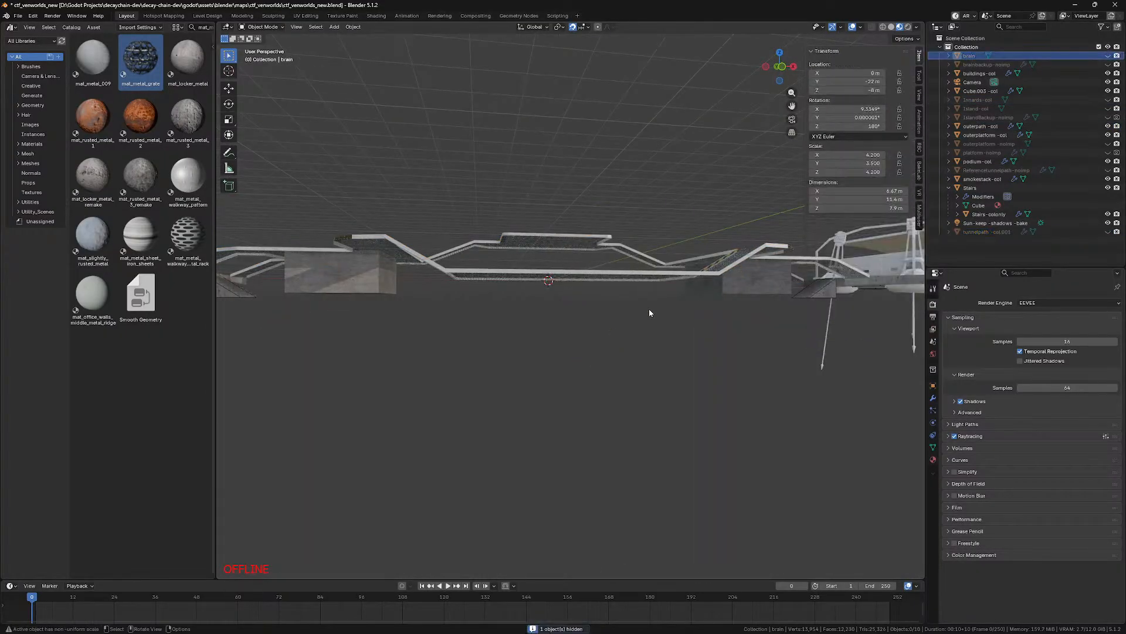
Step: Hide the buildings and the smokestack so the outer path and its platforms are isolated
click(828, 329)
click(698, 346)
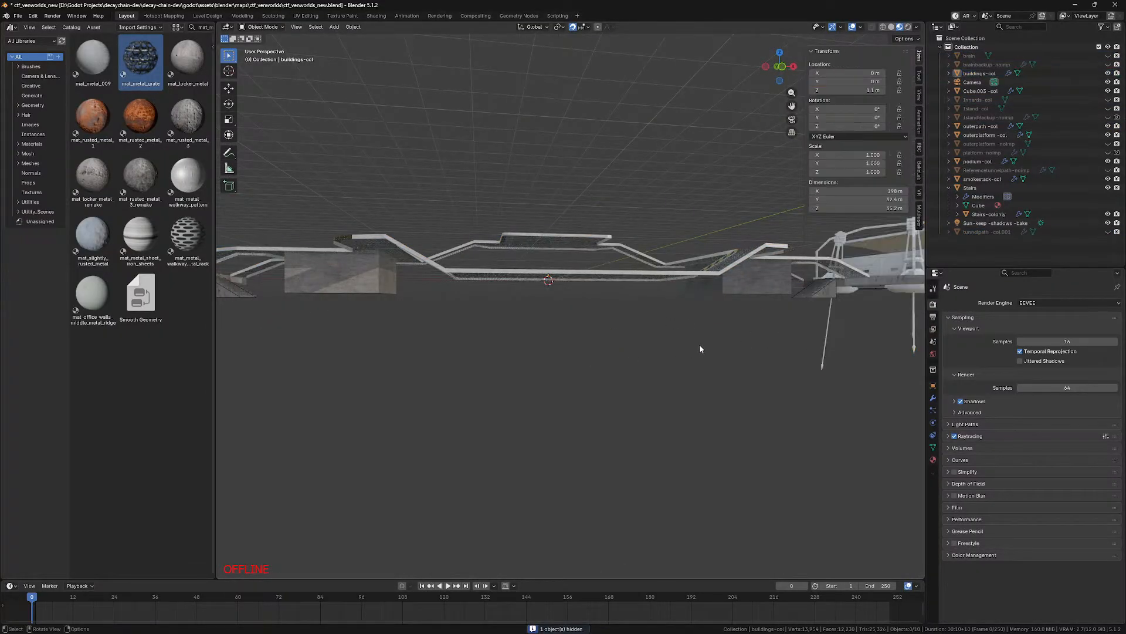
scroll(698, 345, down, 5)
click(744, 269)
key(h)
click(735, 277)
key(h)
middle_drag(734, 280, 675, 308)
click(643, 304)
scroll(608, 327, up, 5)
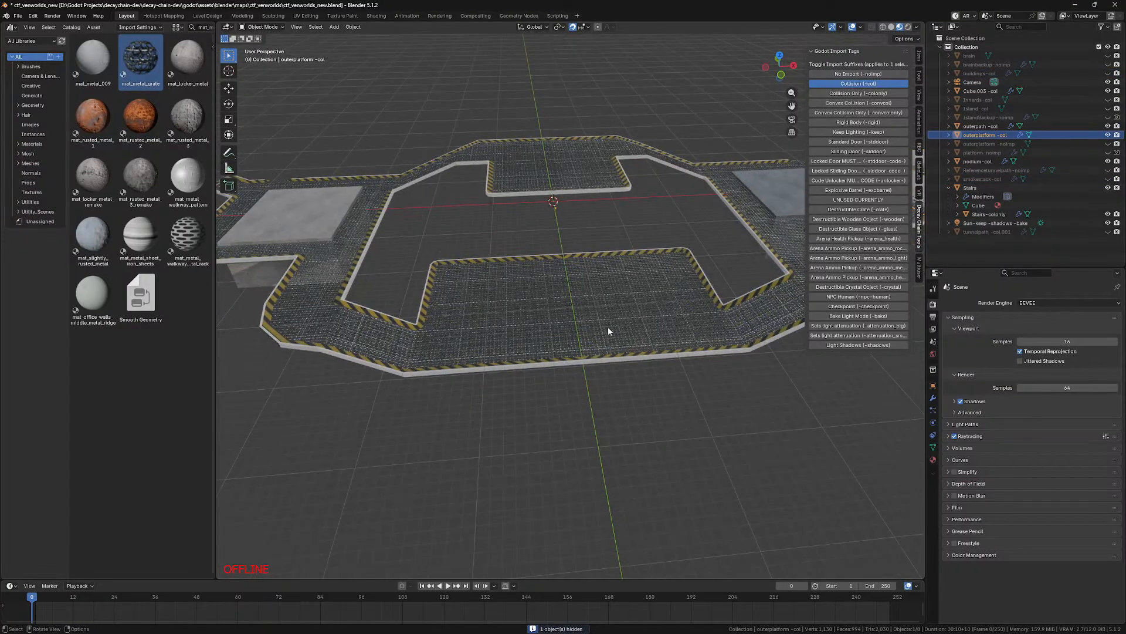
Step: Check the outer path's wide platform mesh in Edit Mode from directly above
click(579, 431)
key(KP_7)
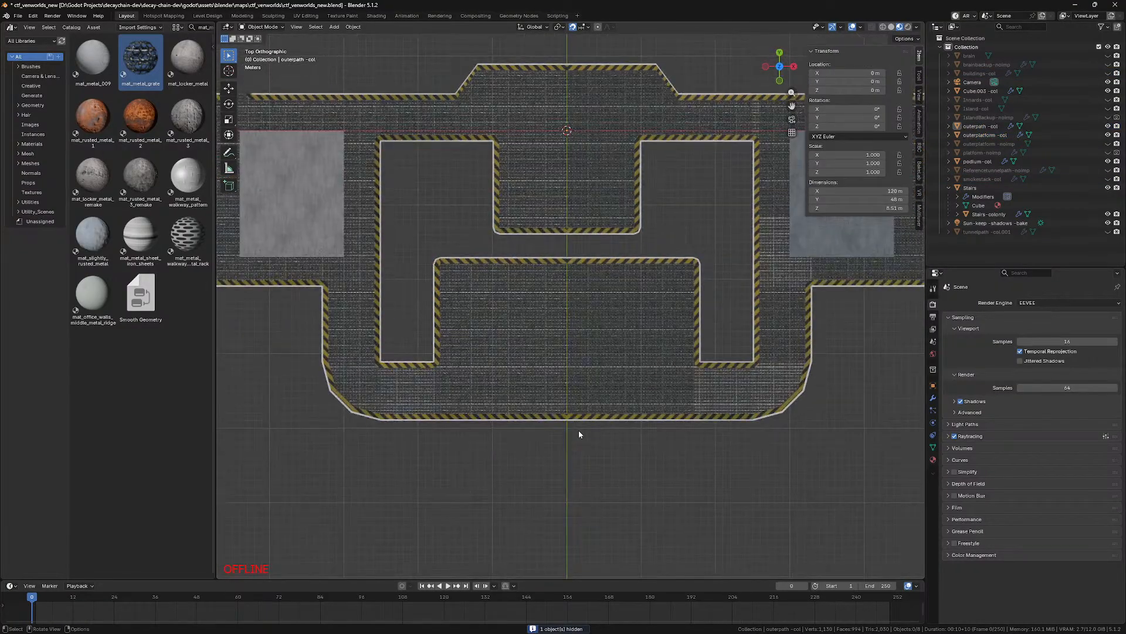
key(Tab)
scroll(556, 300, up, 3)
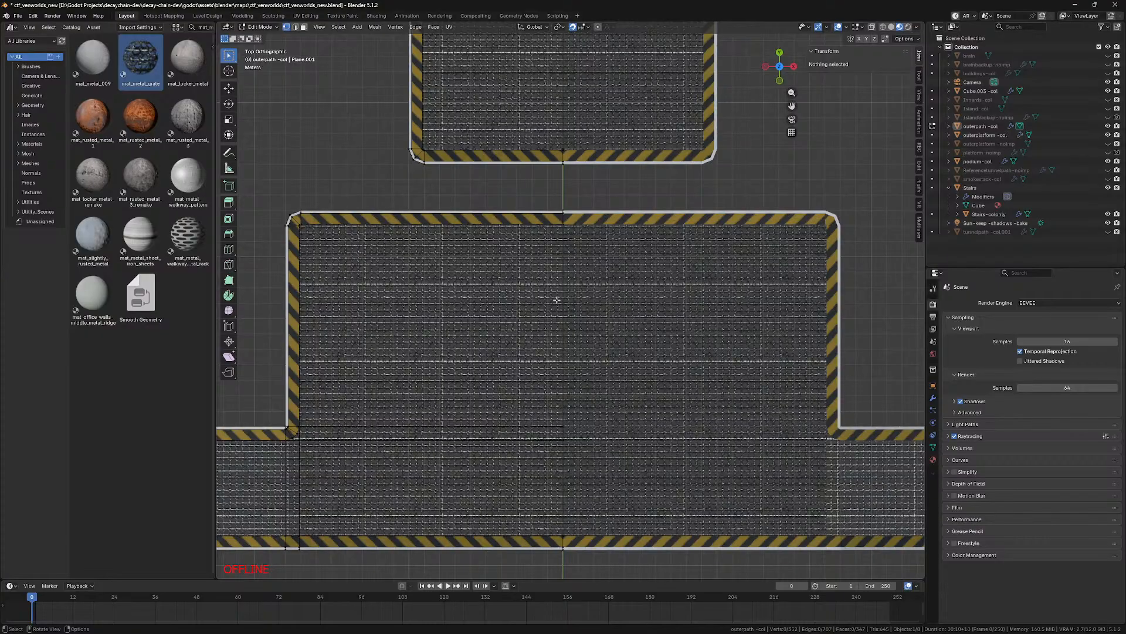
key(Tab)
Step: Add a cube, place it in the middle of the wide platform in wireframe view, and scale it by 4
click(334, 27)
mouse_move(348, 38)
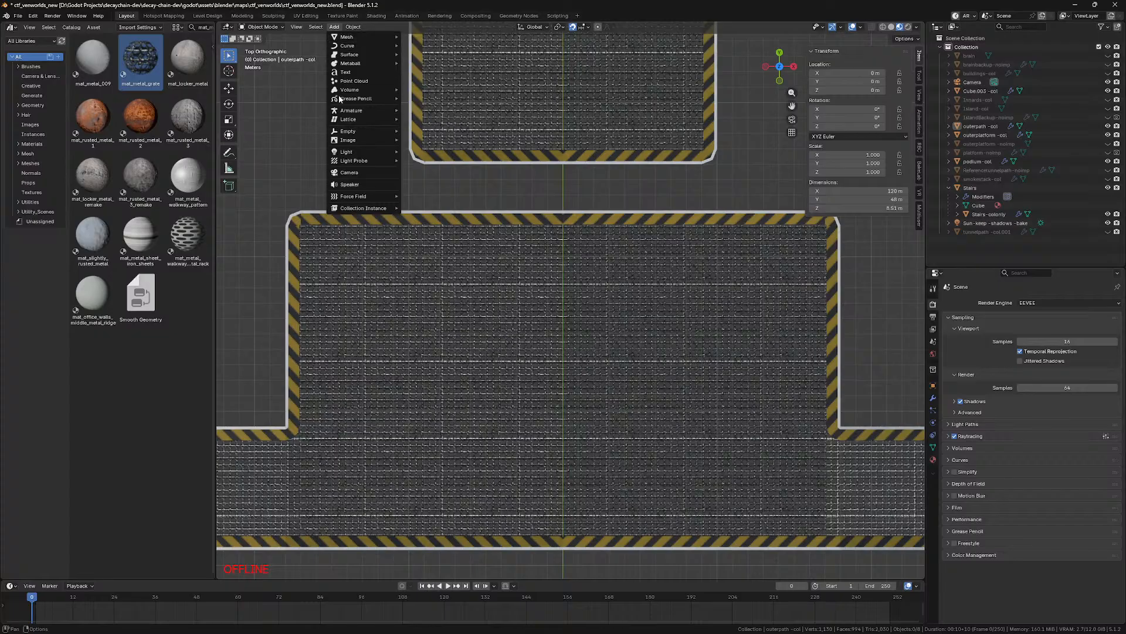
click(422, 45)
scroll(706, 372, down, 3)
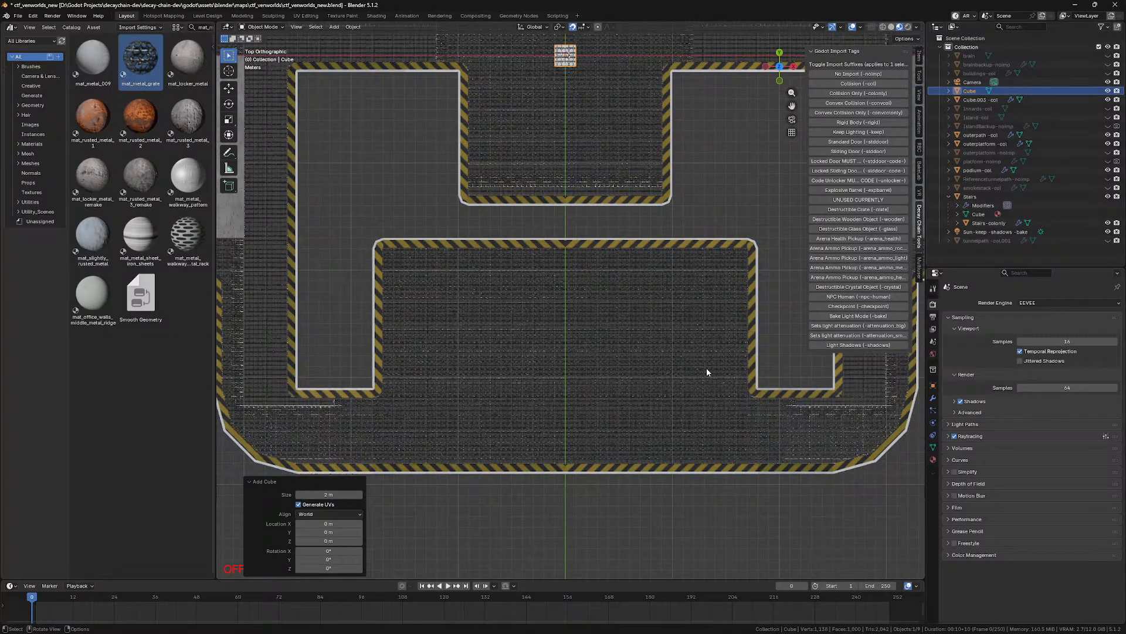
scroll(706, 368, down, 1)
key(shift+z)
key(s)
key(4)
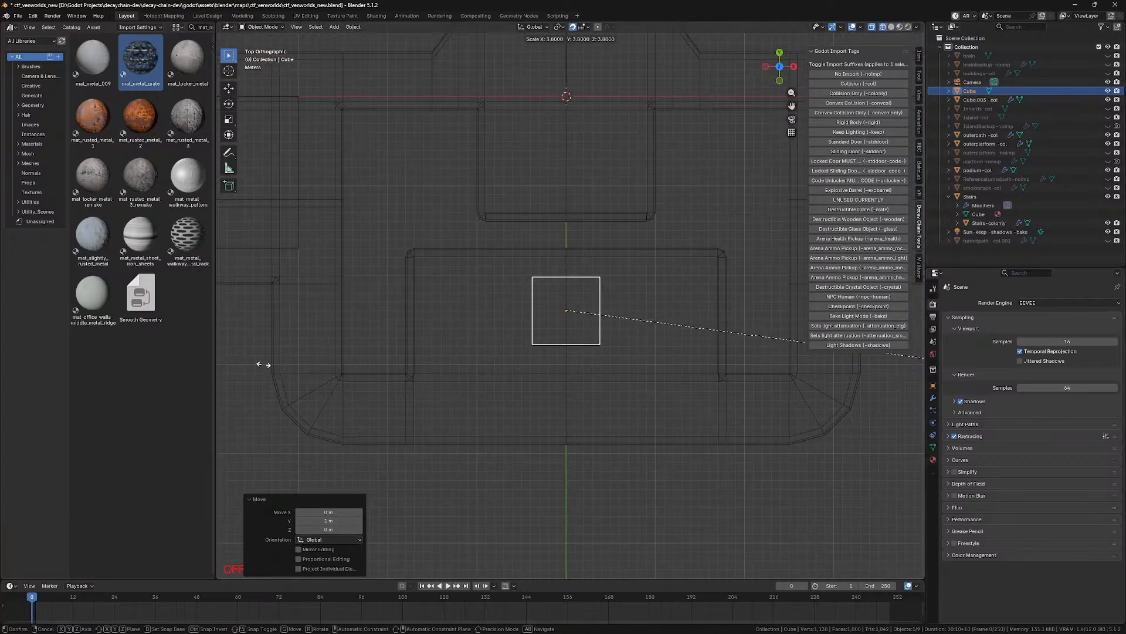
key(Return)
Step: Bevel the cube's four vertical corner edges with a single segment
key(Tab)
key(2)
drag(517, 262, 614, 291)
shift+drag(517, 331, 615, 357)
key(ctrl+b)
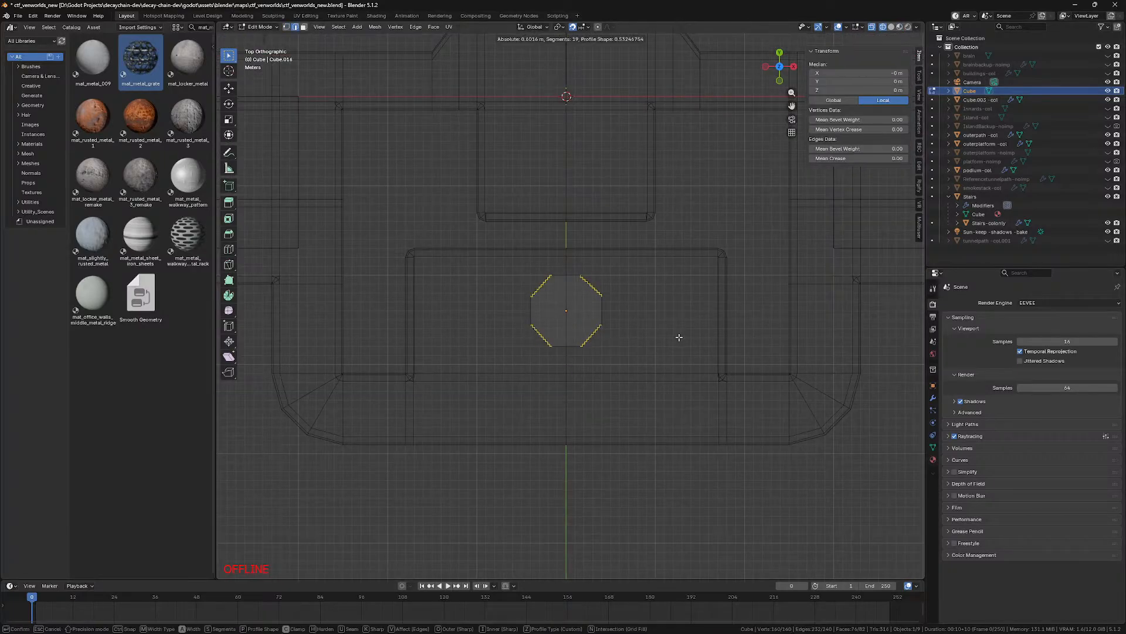
scroll(674, 337, down, 20)
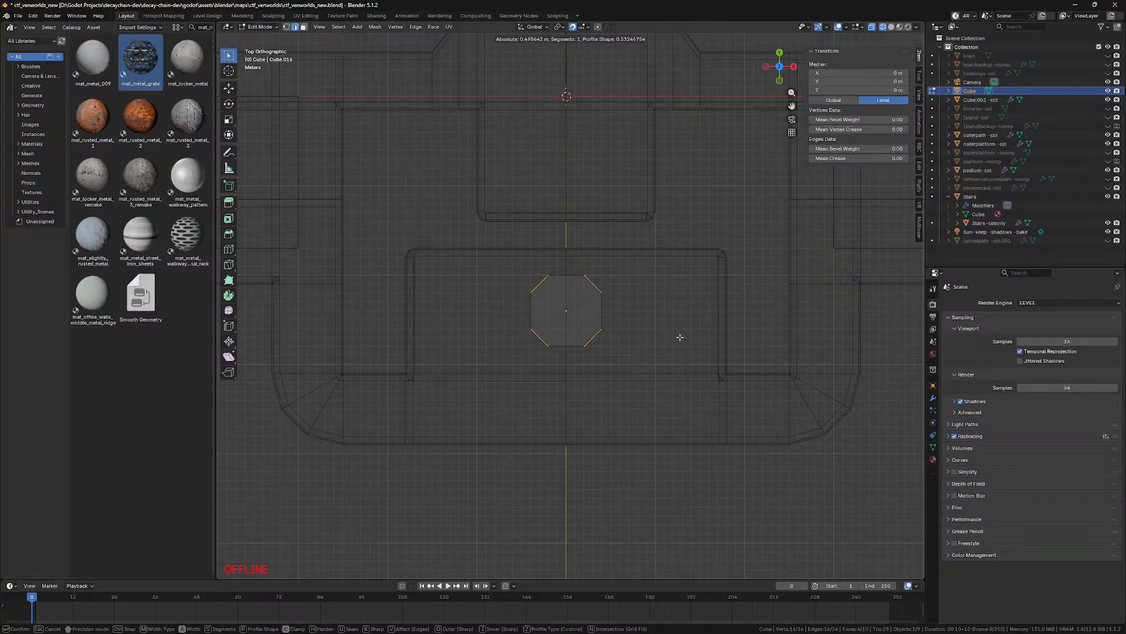
click(678, 335)
Step: Set the corner bevel's width to 0.5 m with two segments
click(281, 422)
click(282, 435)
click(325, 413)
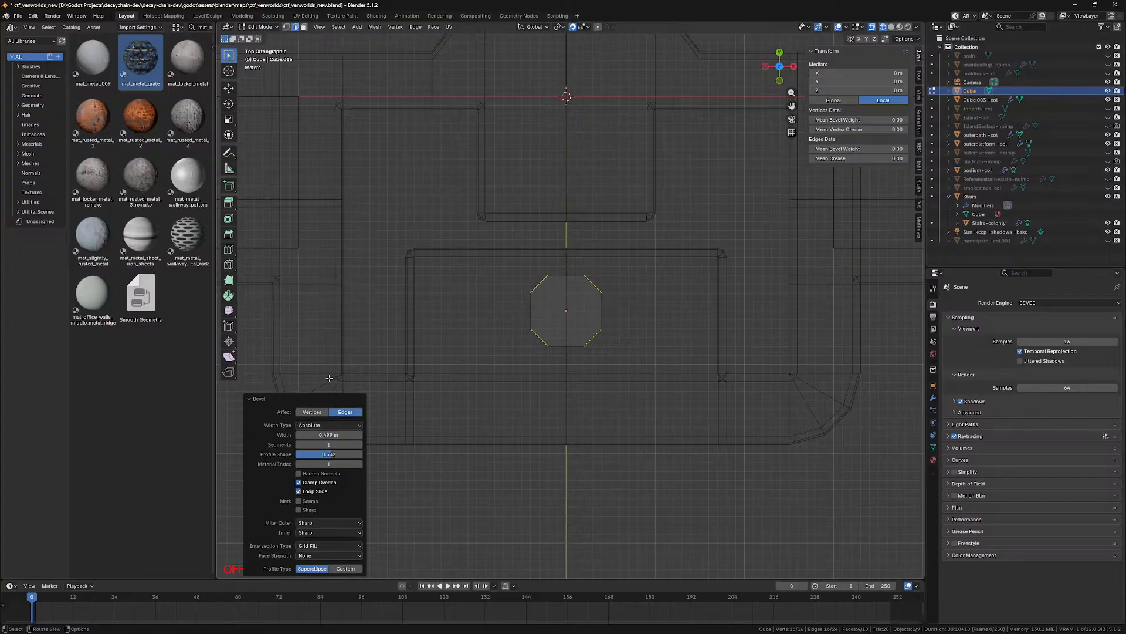
click(336, 435)
text(0.5)
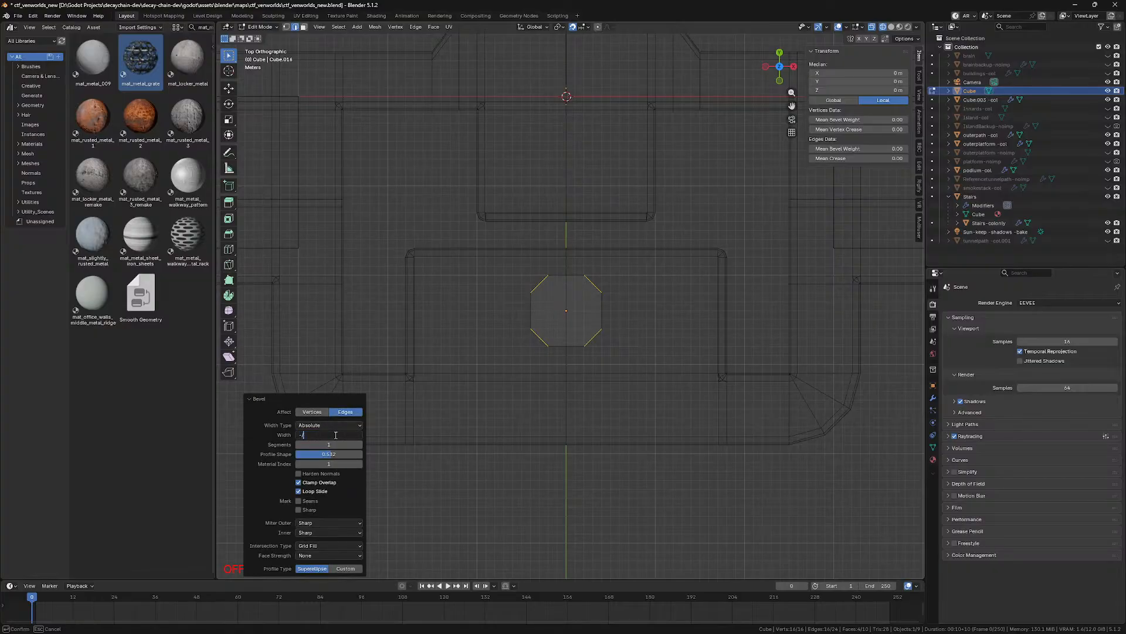
key(Return)
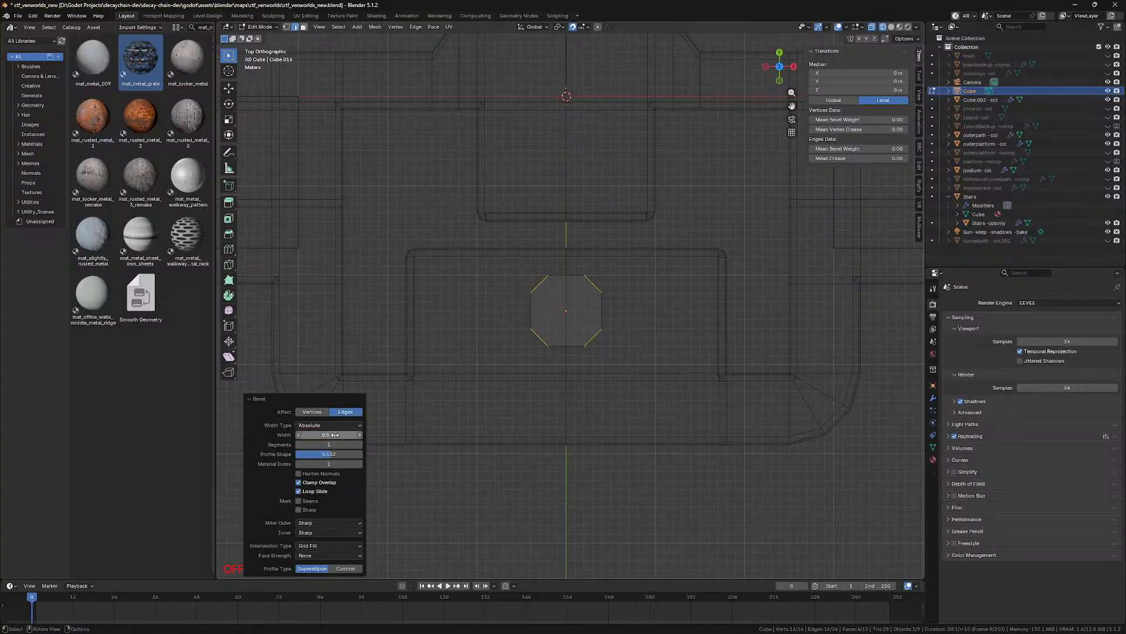
click(361, 444)
click(362, 444)
click(299, 445)
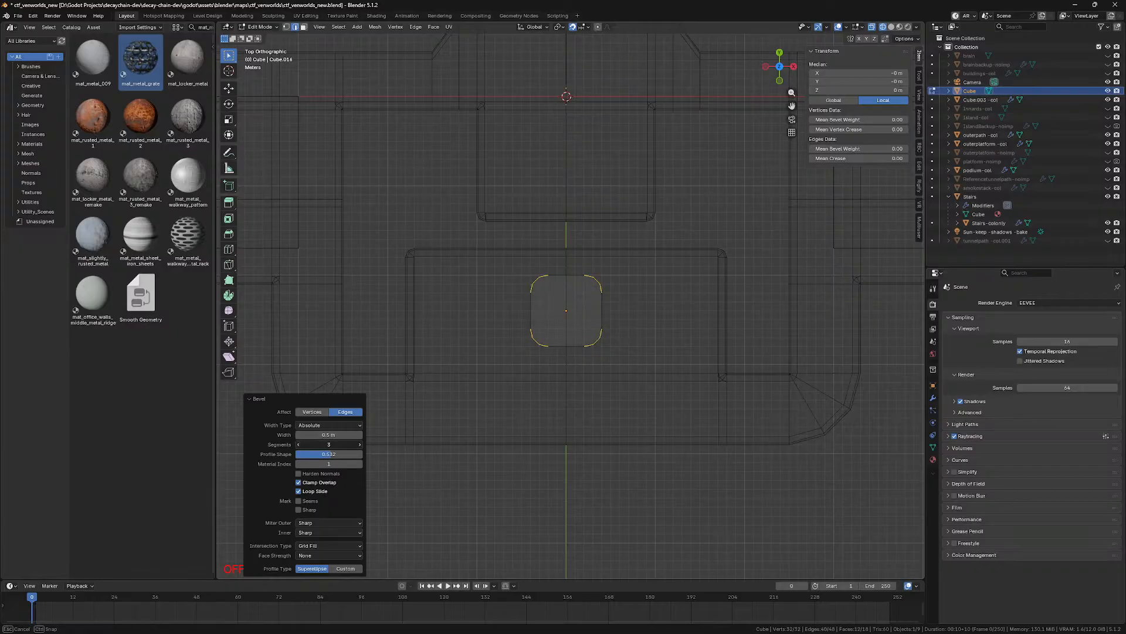
click(537, 487)
Step: Switch the viewport to solid shading and return the rounded cube to Object Mode
middle_drag(535, 485, 547, 386)
key(z)
click(610, 386)
key(Tab)
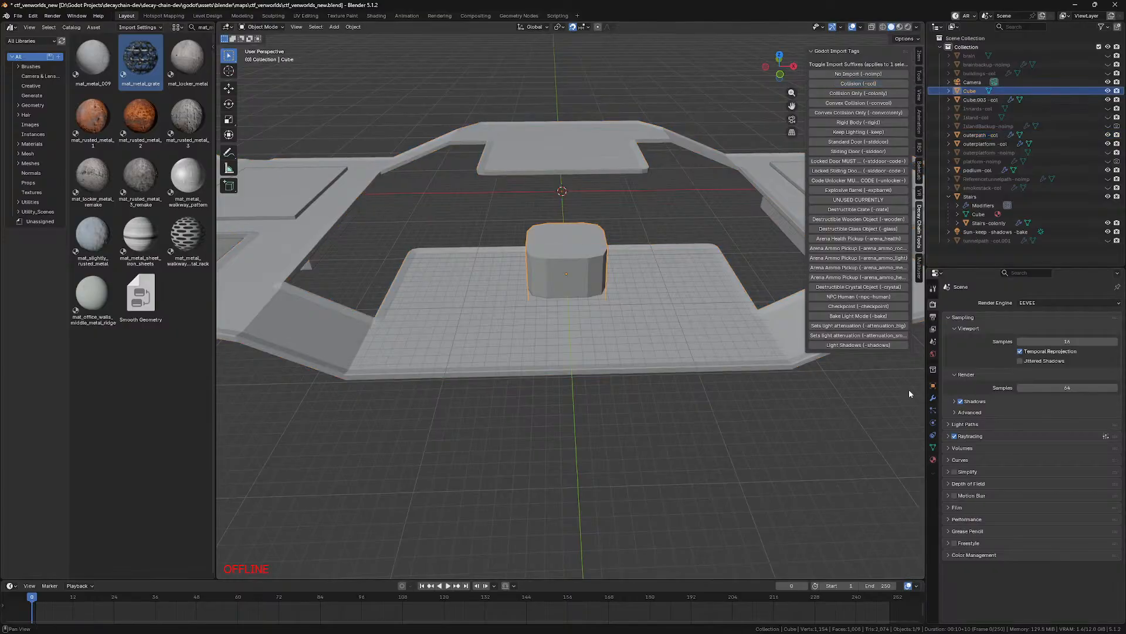
Step: Check the outer path's modifiers and add a Boolean Difference modifier to the cube with outerpath -col as its object
click(713, 327)
click(933, 399)
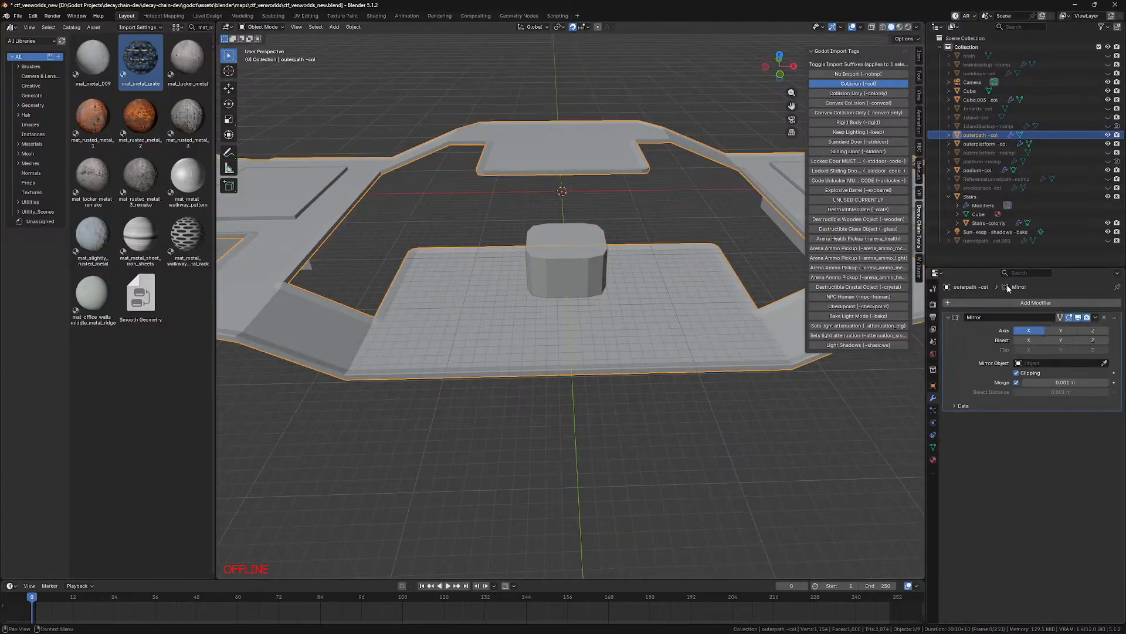
click(534, 259)
click(996, 302)
text(b)
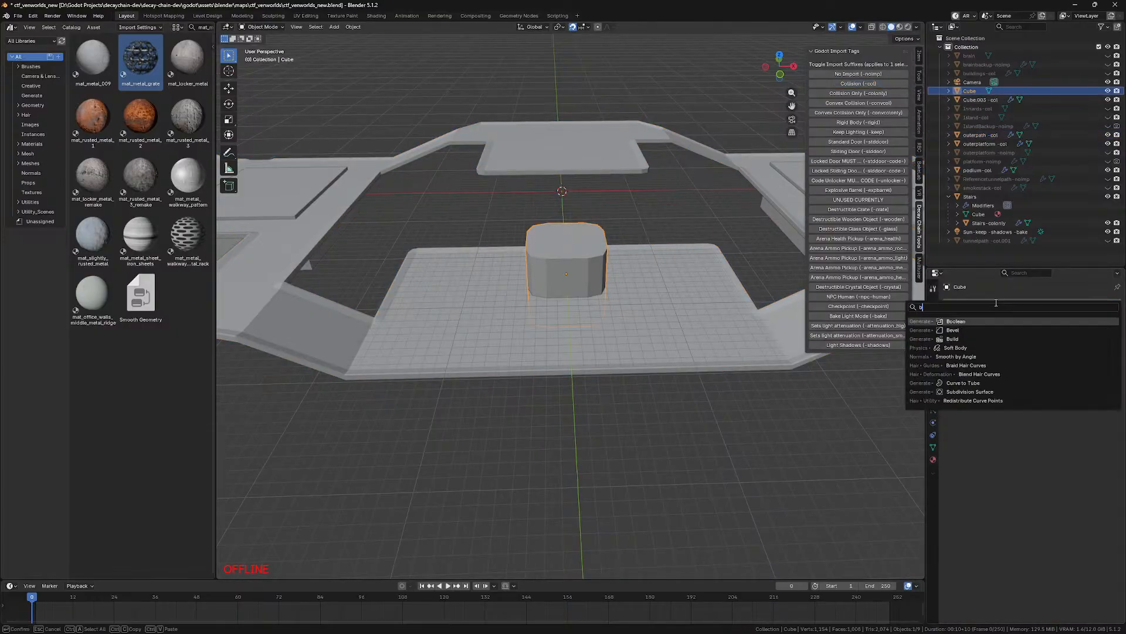
click(956, 322)
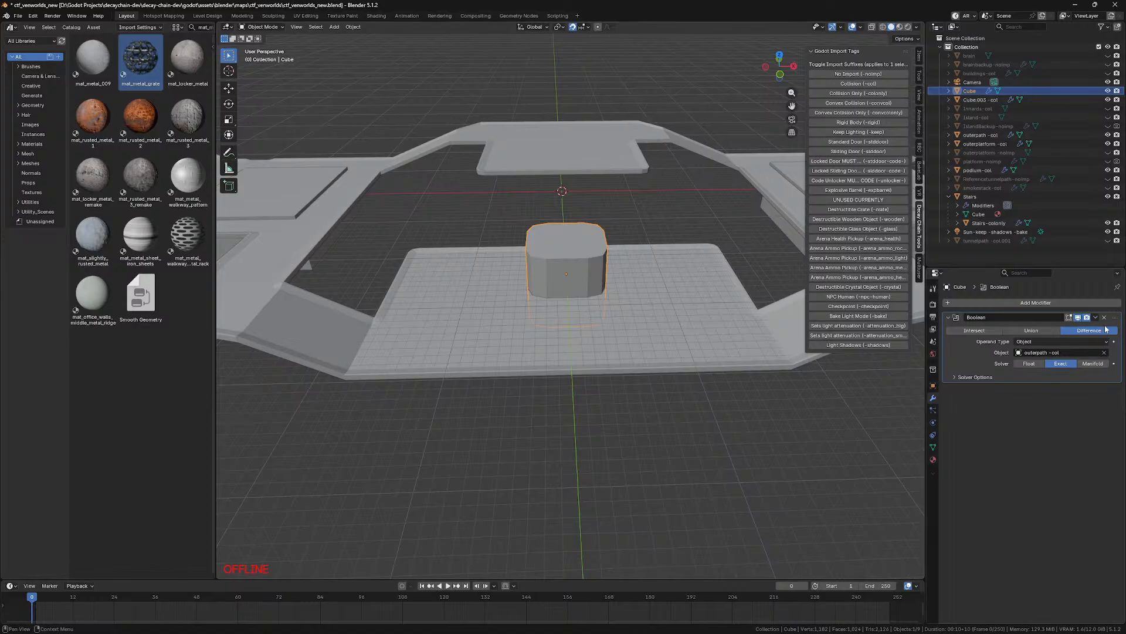
Step: Check the outer path in wireframe and remove the Boolean modifier from the rounded cube
click(608, 343)
key(shift+z)
middle_drag(536, 360, 574, 382)
scroll(574, 381, up, 4)
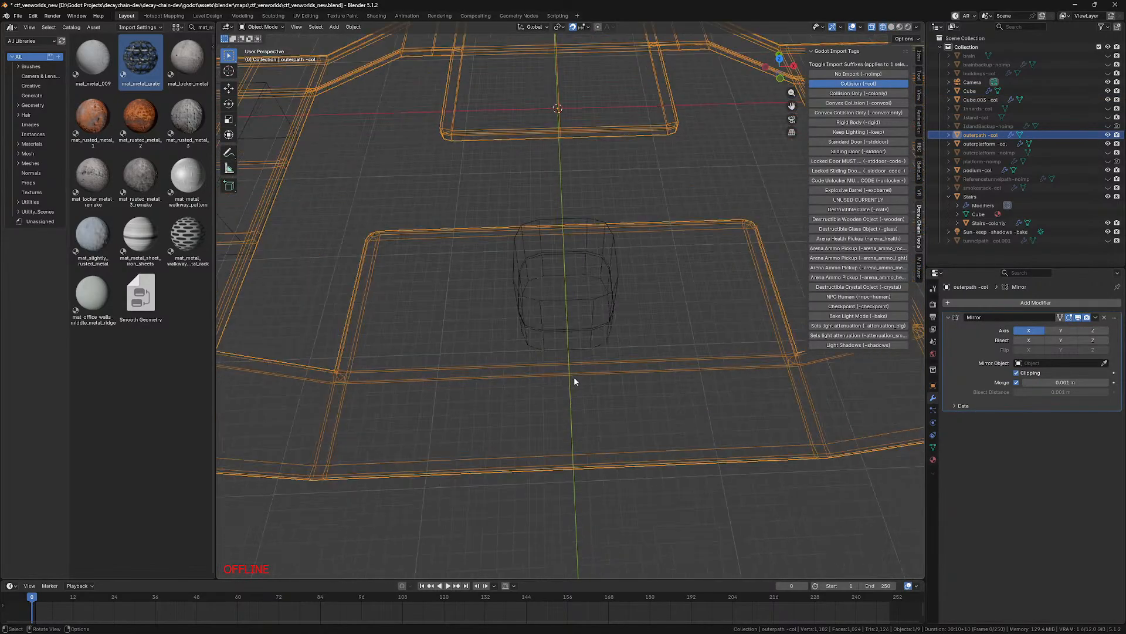
key(shift+z)
click(611, 327)
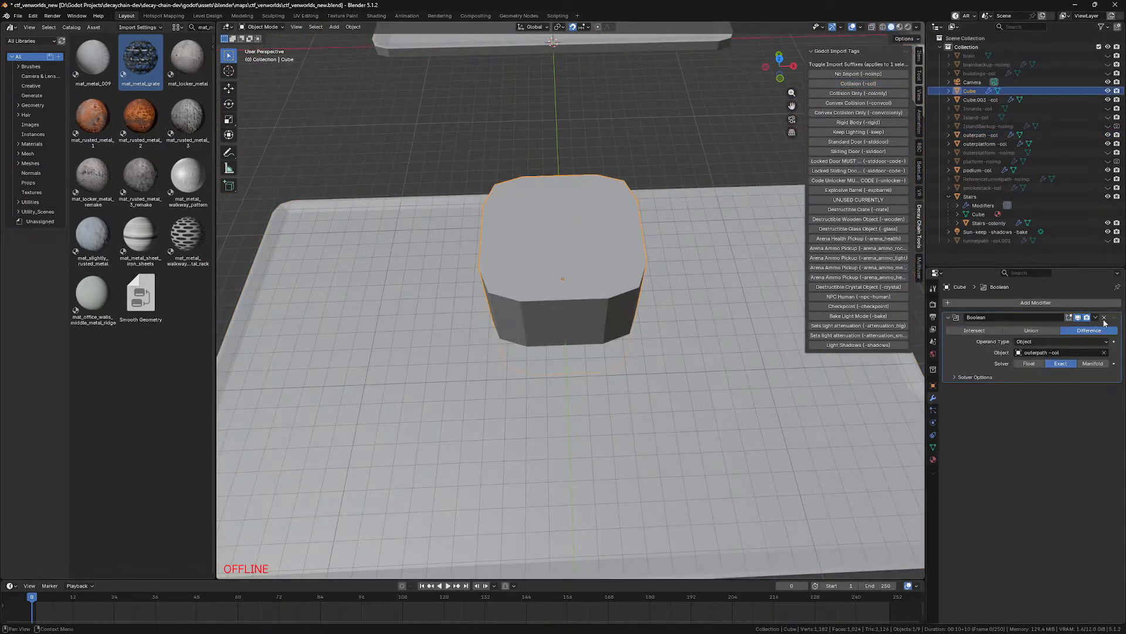
click(1104, 317)
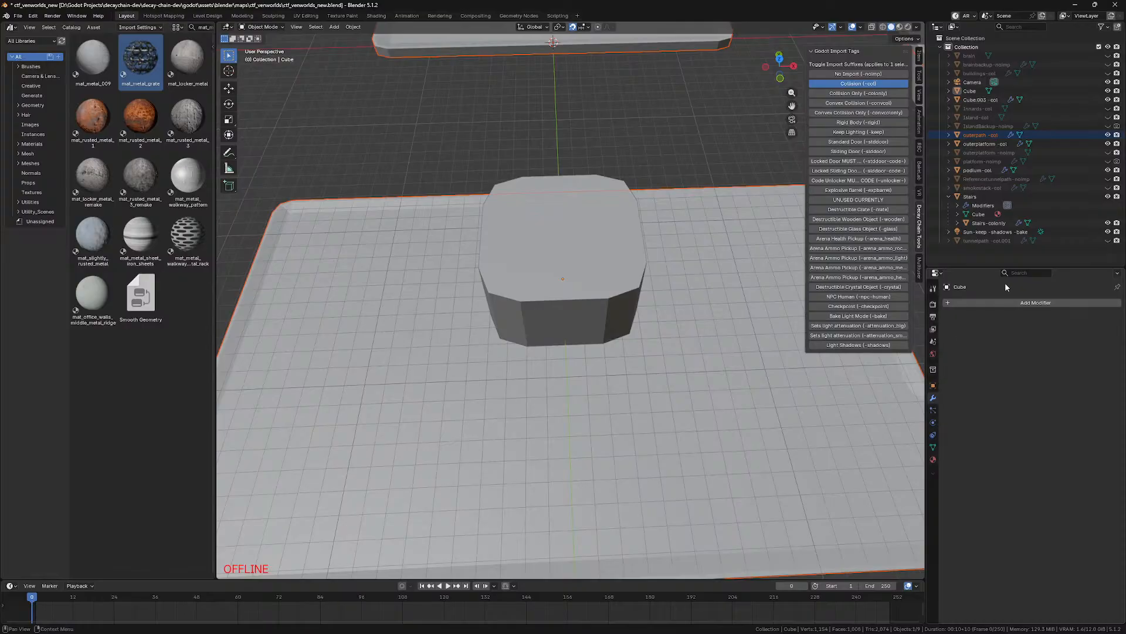
click(1006, 302)
text(b)
click(986, 326)
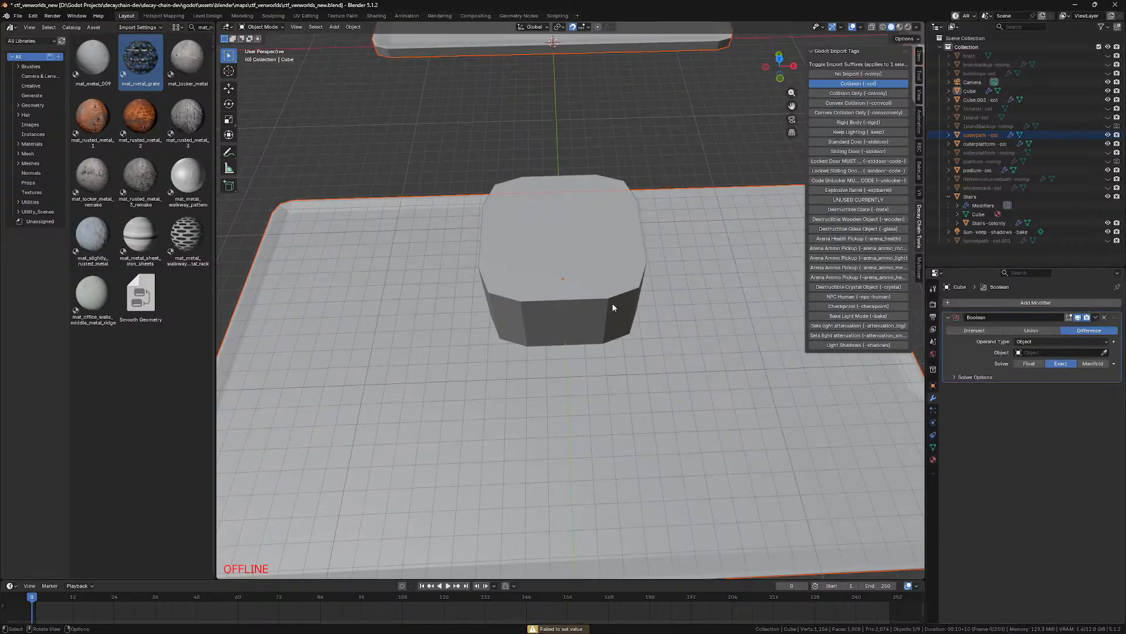
middle_drag(498, 311, 583, 308)
click(1104, 353)
click(554, 233)
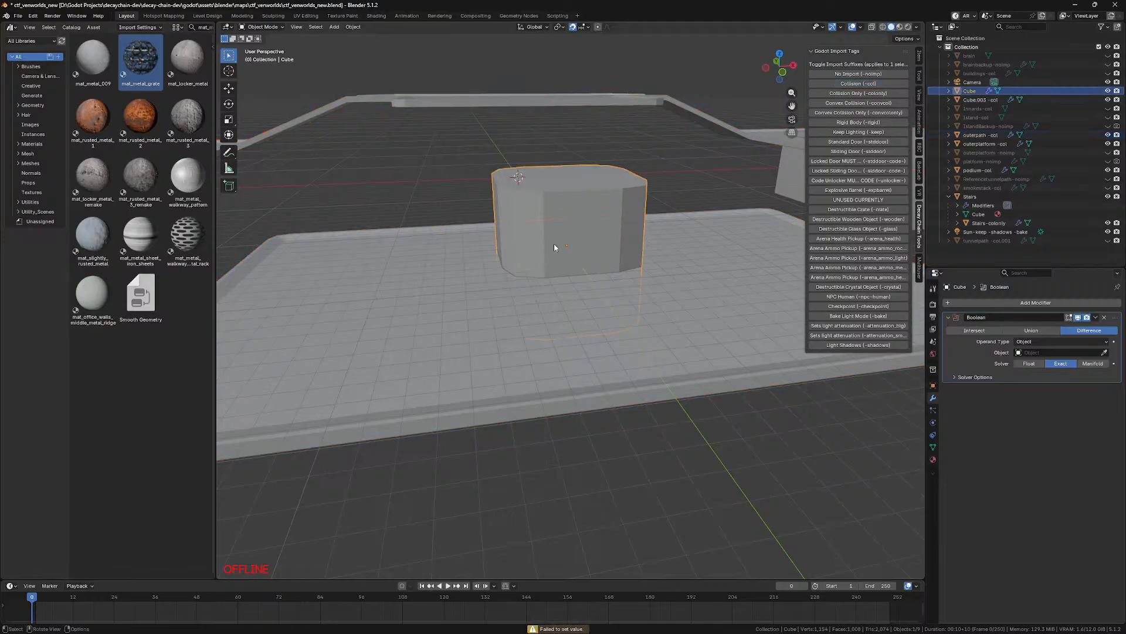
click(1105, 318)
Step: Add a Boolean Difference modifier to outerpath -col with the rounded cube as its object and apply it
click(656, 318)
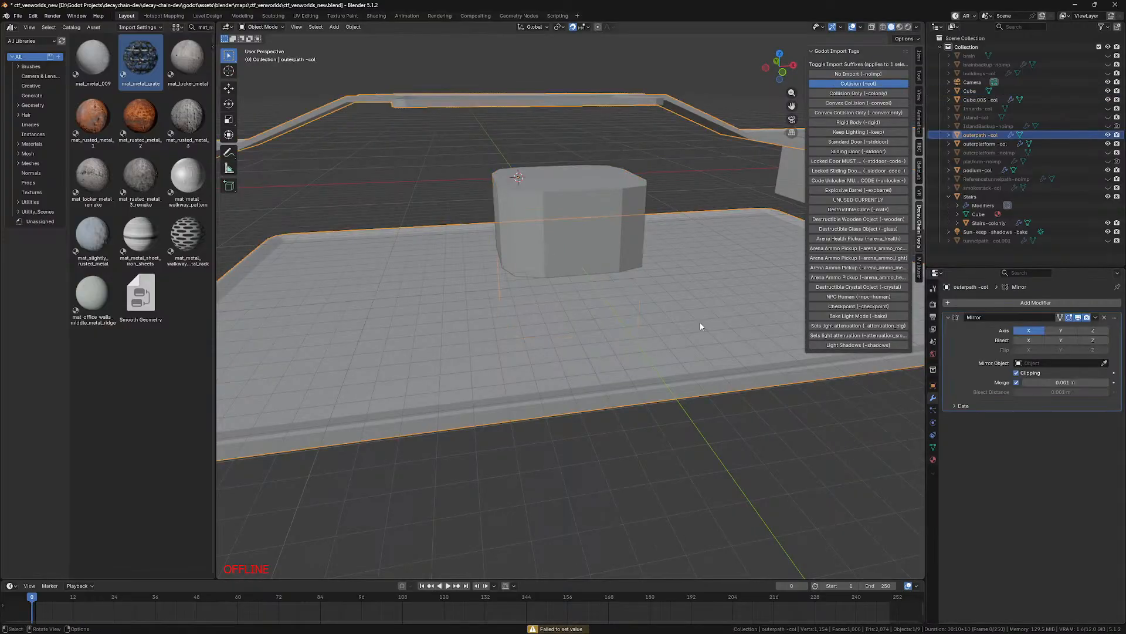
click(1025, 304)
text(b)
key(Return)
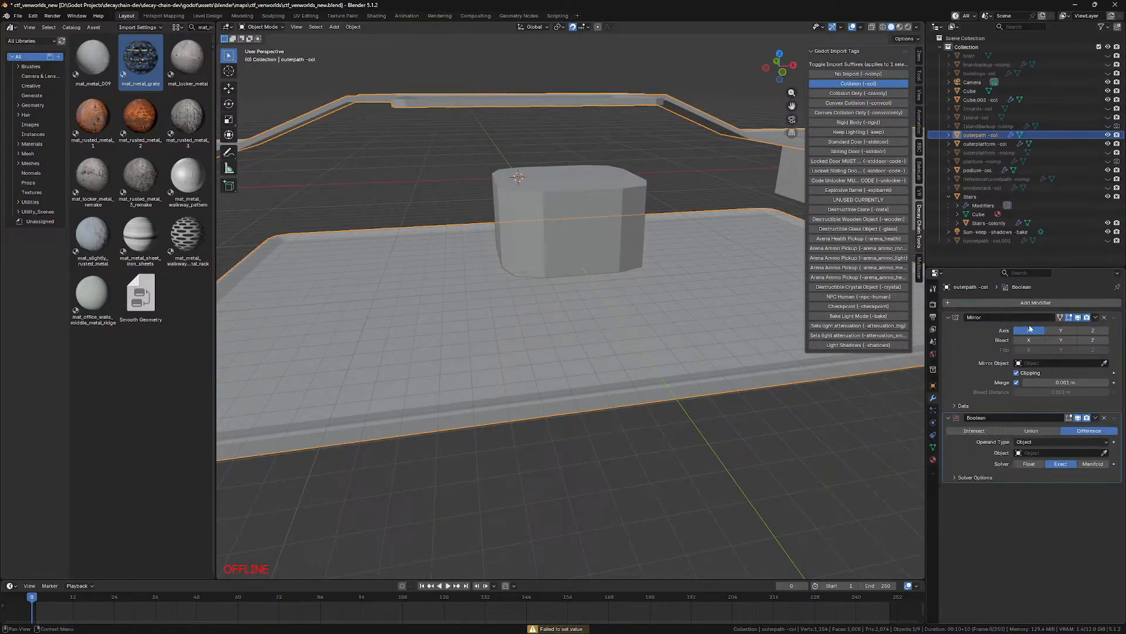
click(602, 226)
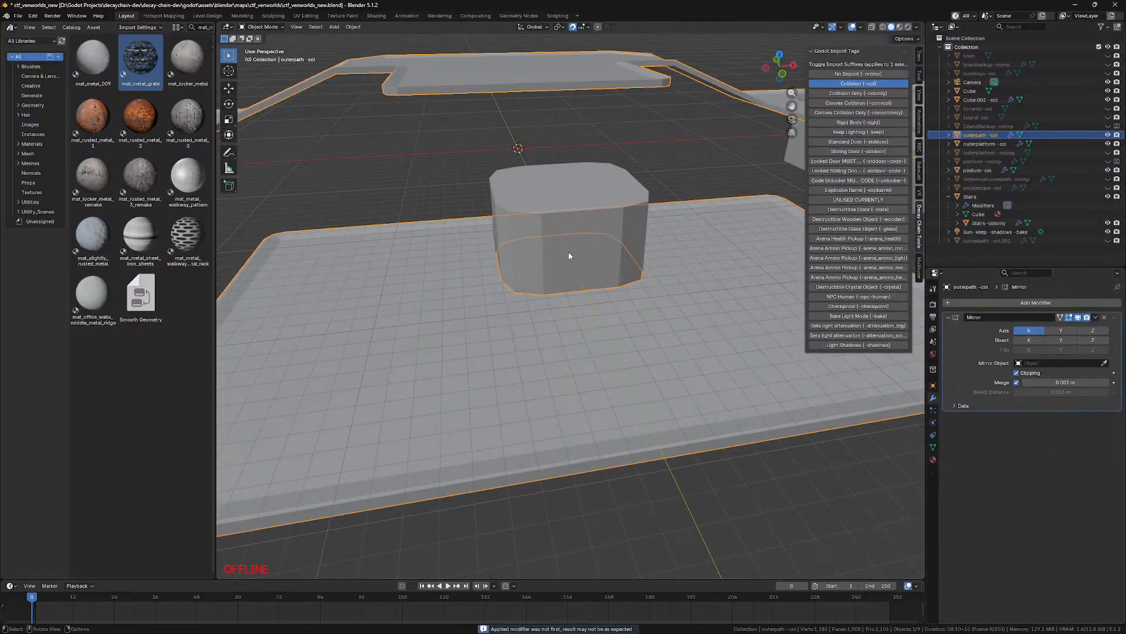
Step: Delete the rounded cutting cube and open the outer path's mesh for editing
click(569, 254)
key(Delete)
click(650, 349)
key(Tab)
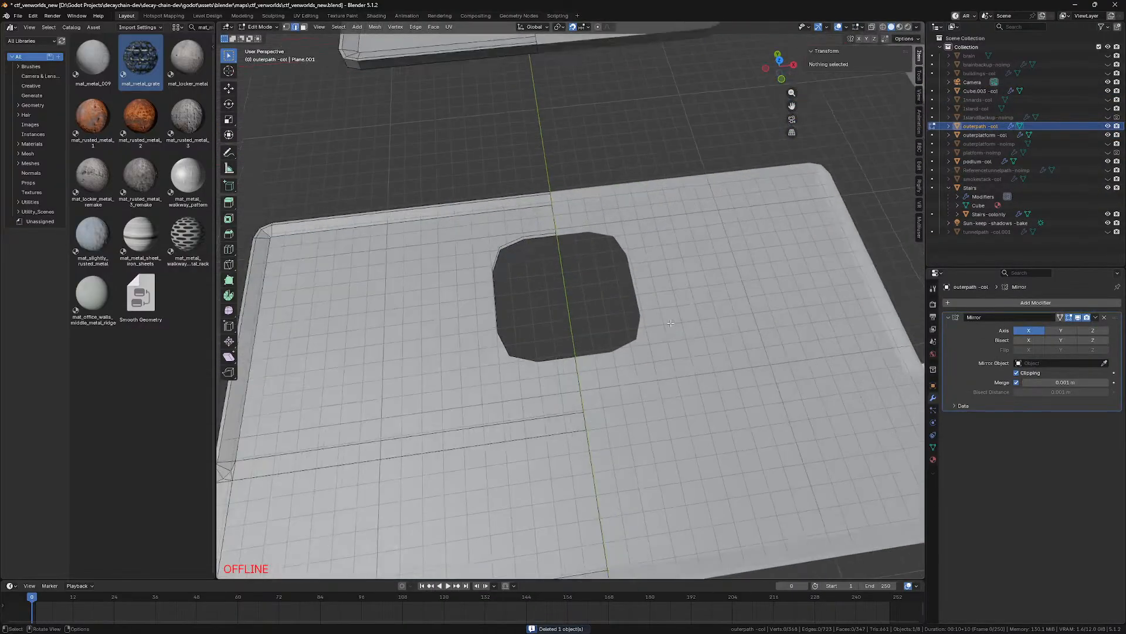
Step: Select the original half of the hole's outline from the top view and scale it up by 1.2
key(KP_7)
scroll(670, 324, up, 1)
scroll(670, 323, up, 2)
key(alt+z)
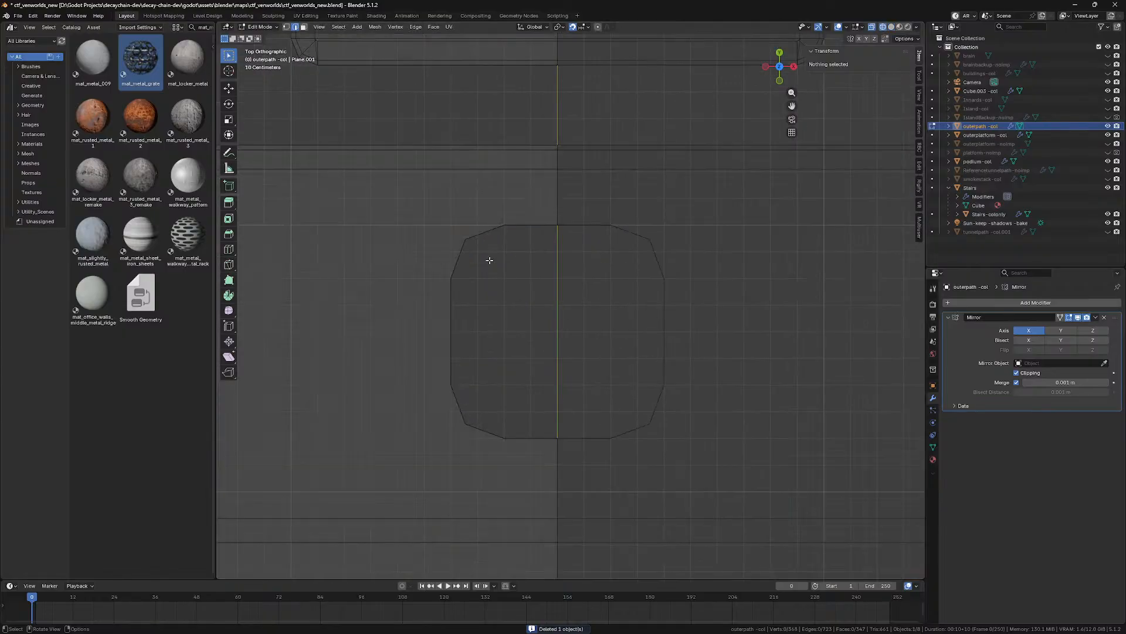
drag(424, 207, 608, 449)
shift+scroll(653, 331, down, 2)
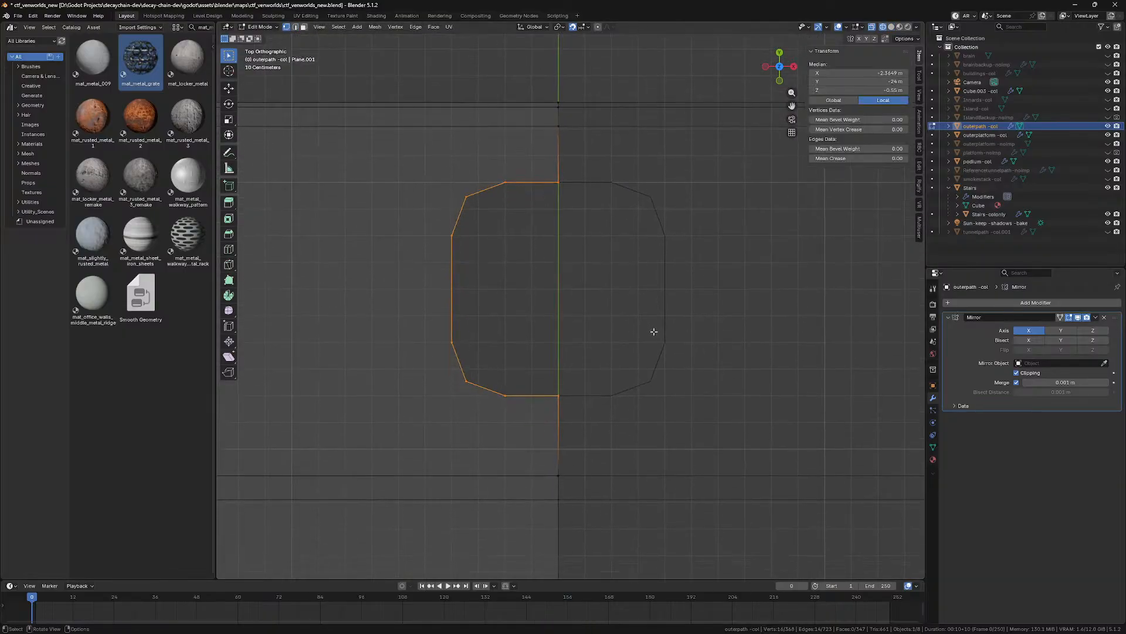
right_click(750, 331)
click(722, 331)
key(ctrl+z)
key(s)
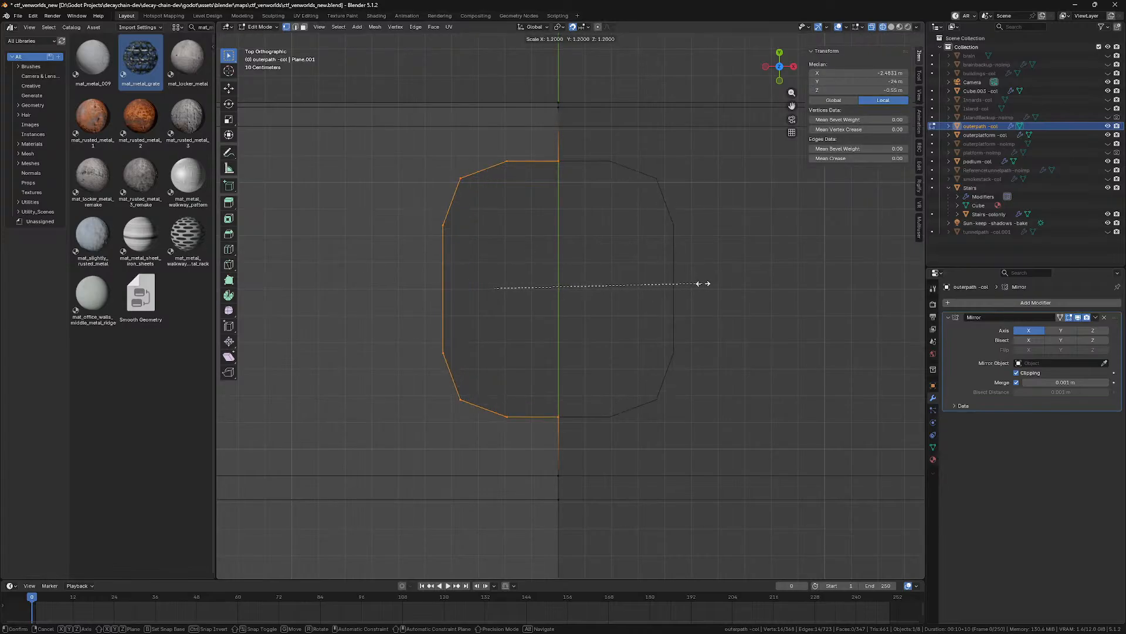
click(699, 284)
Step: Extrude the hole's outline inward 0.6 m along X and scale the new loop to about 0.86 along Y
key(e)
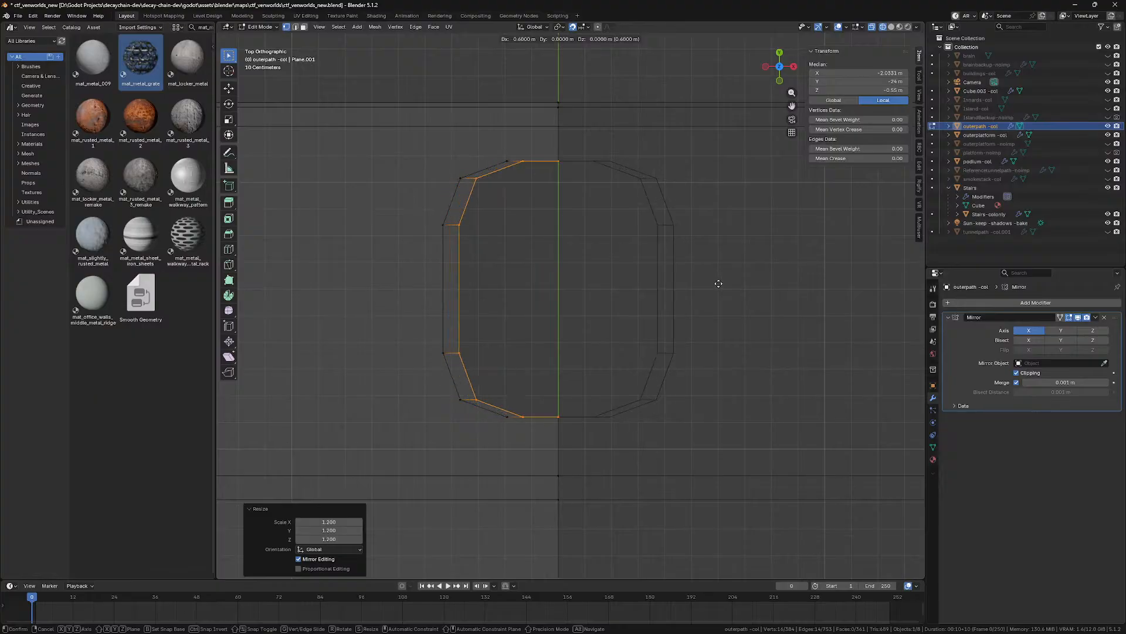
click(719, 283)
key(s)
key(y)
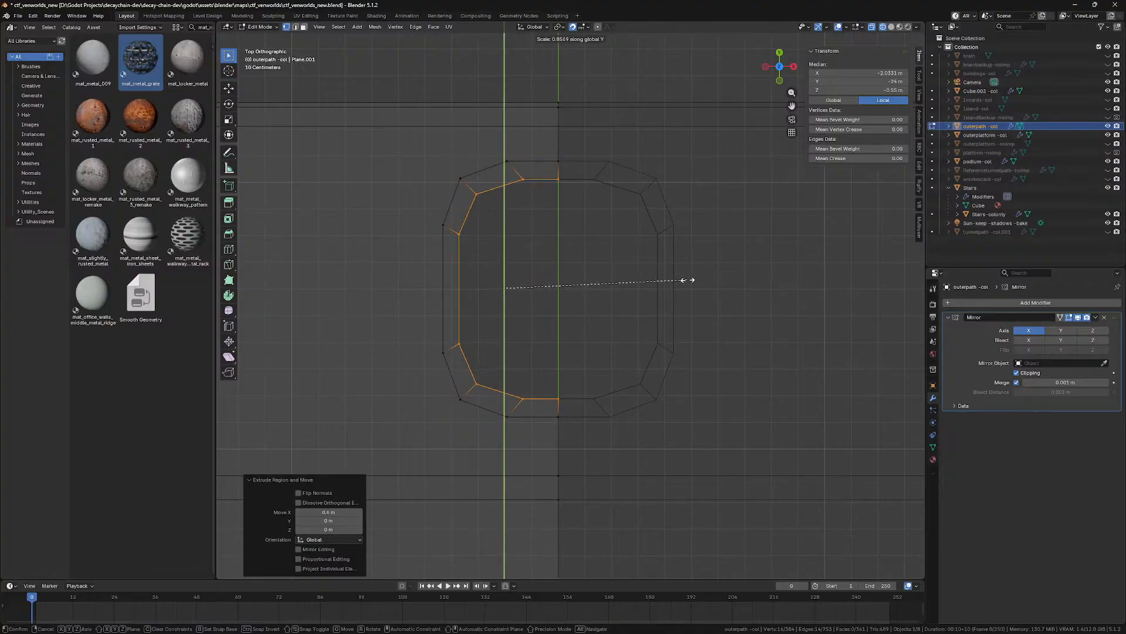
click(687, 280)
click(610, 322)
key(shift+z)
middle_drag(588, 320, 658, 279)
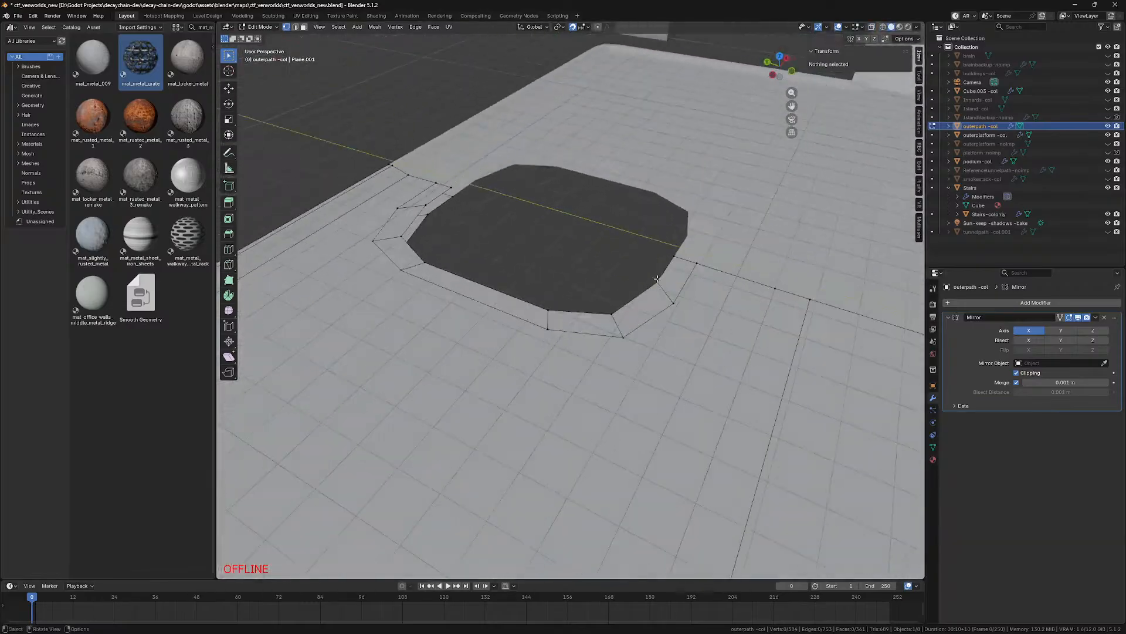
Step: Select the whole rim around the hole and scale it to 0.9 along Y
key(KP_7)
key(shift+z)
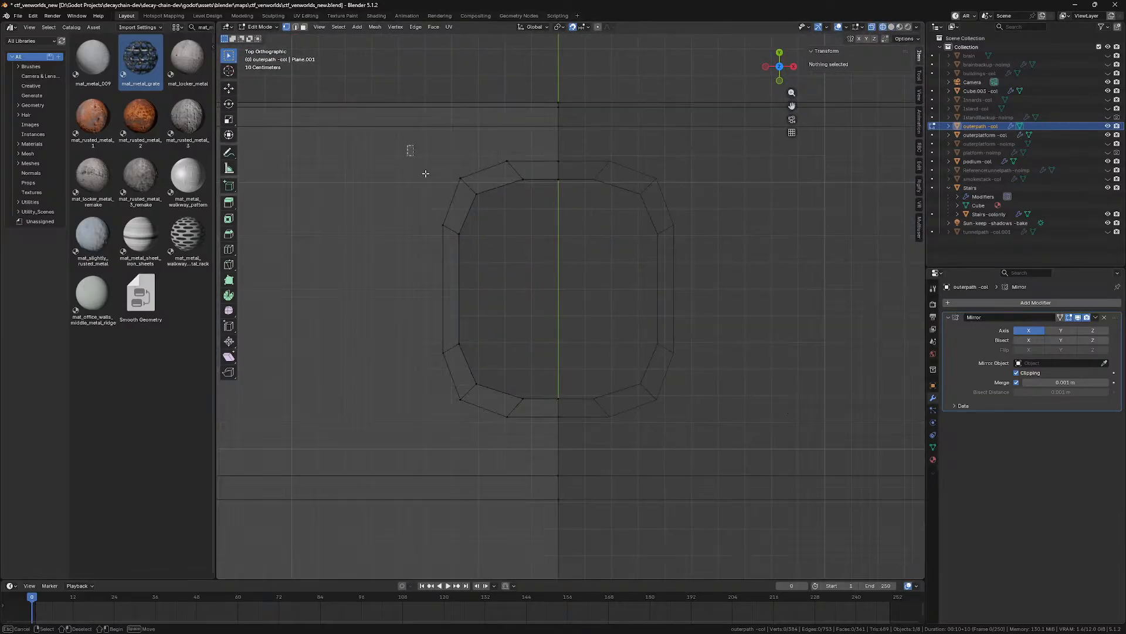
drag(416, 159, 634, 449)
key(s)
key(y)
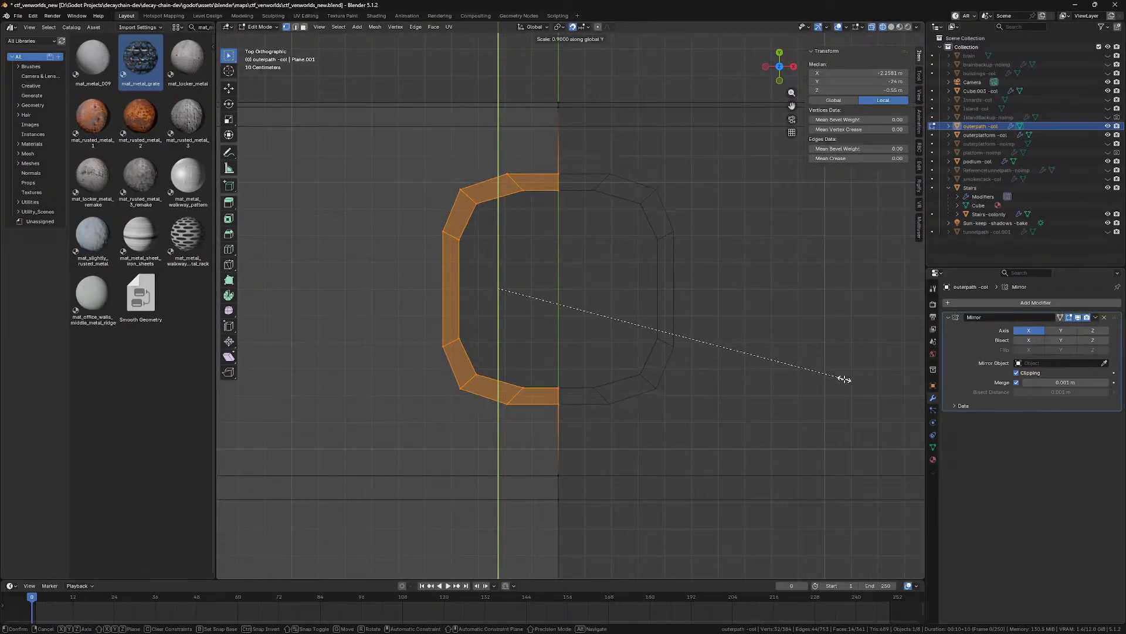
click(848, 379)
Step: Try to smooth the selected rim around the hole with the Smooth tool
click(229, 310)
mouse_move(500, 290)
mouse_down()
mouse_move(679, 264)
mouse_move(566, 268)
mouse_move(498, 289)
mouse_up()
click(610, 326)
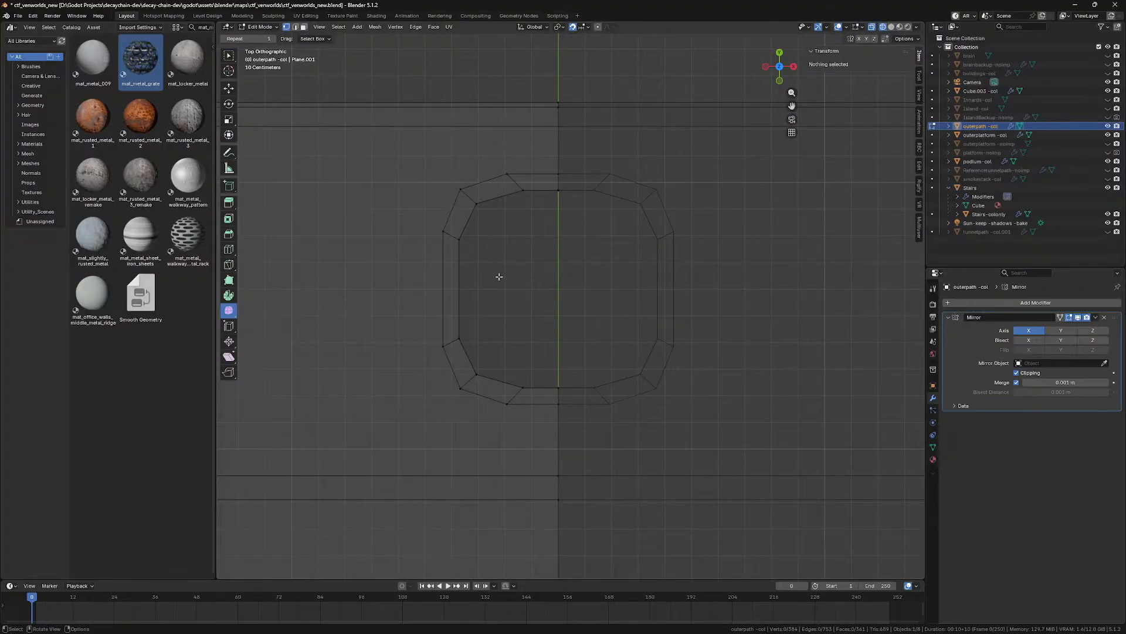
Step: Fill the missing inner wall around the hole and preview the outer path with its materials in Object Mode
mouse_move(498, 277)
middle_down()
mouse_move(496, 221)
mouse_move(513, 221)
middle_up()
key(shift+z)
middle_drag(593, 262, 437, 256)
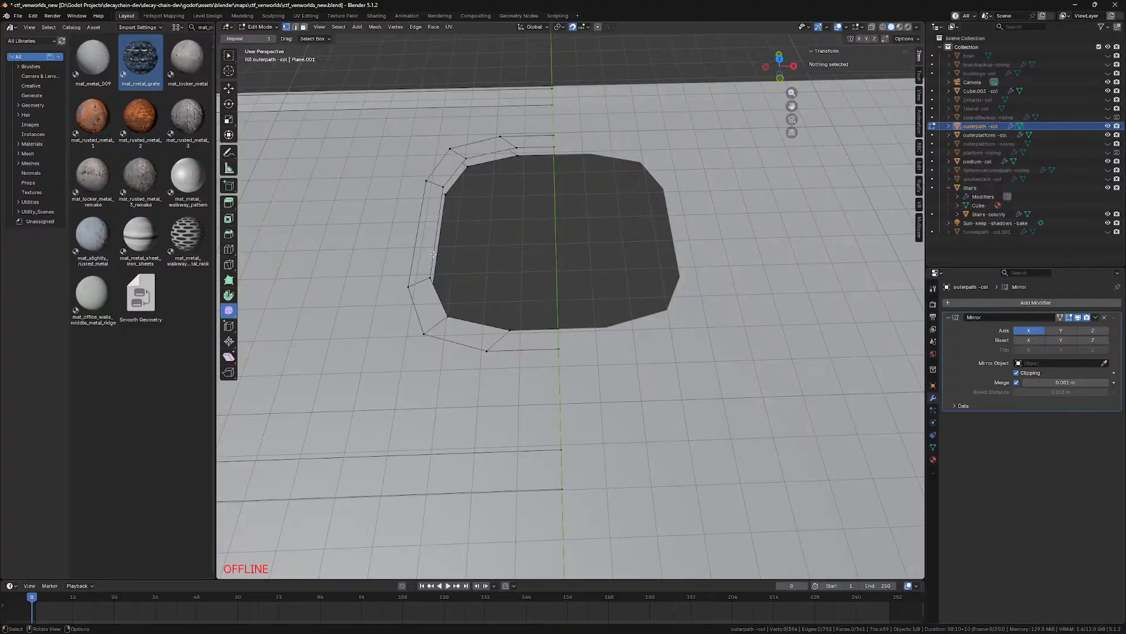
click(545, 147)
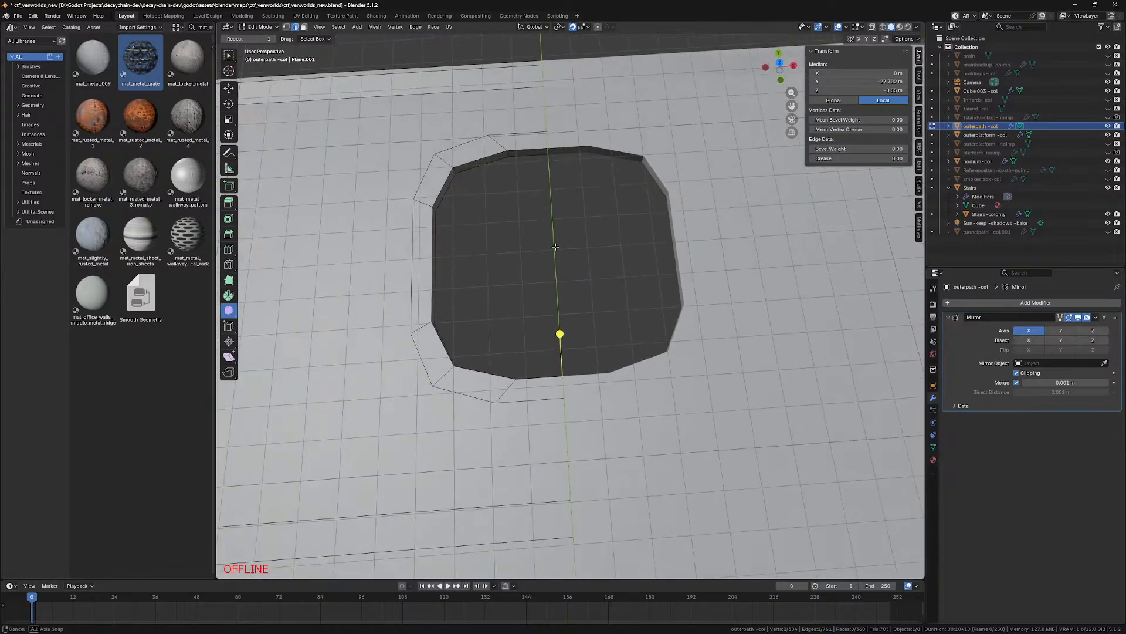
key(Tab)
key(z)
click(524, 313)
scroll(542, 289, down, 4)
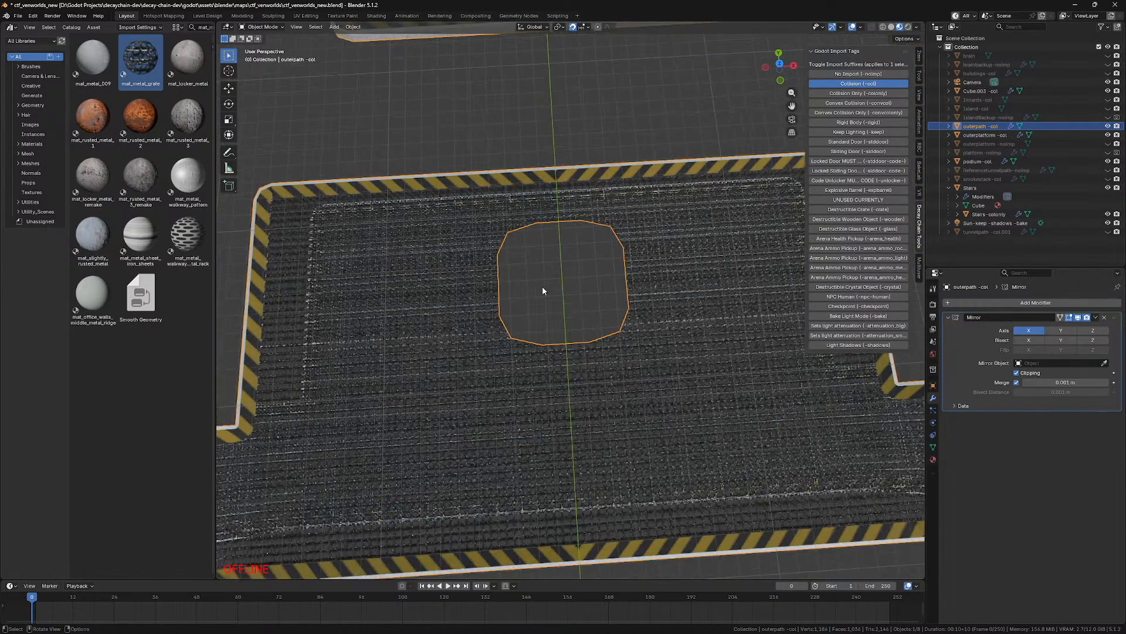
Step: Assign NewHazardMaterial to the face loops on the top, underside and inner wall of the hole's rim
scroll(543, 290, up, 2)
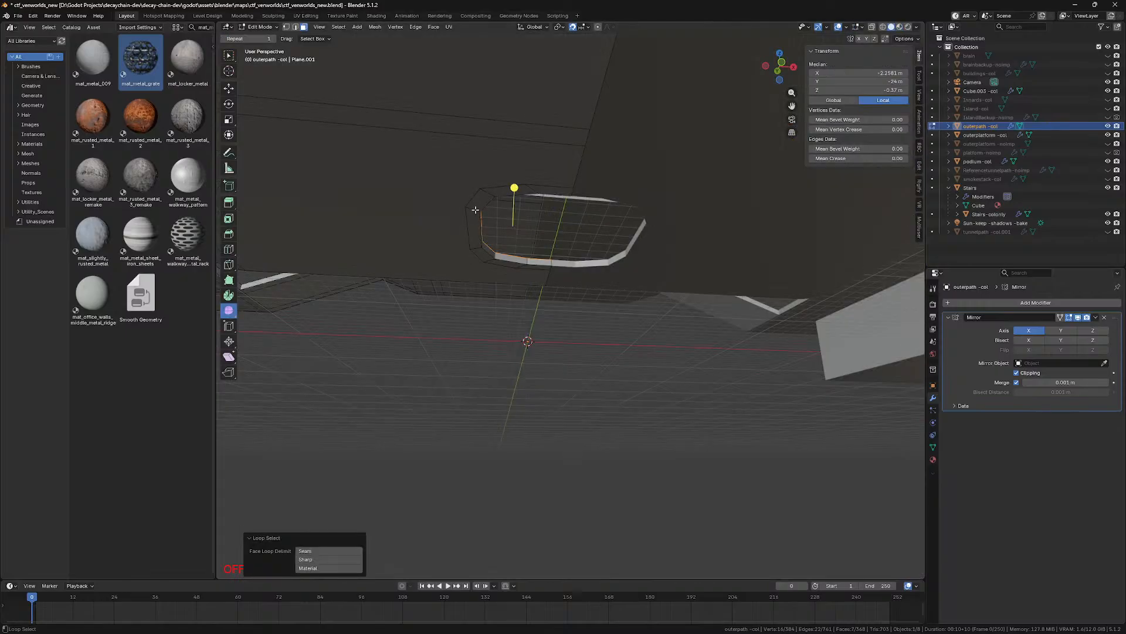
alt+click(504, 250)
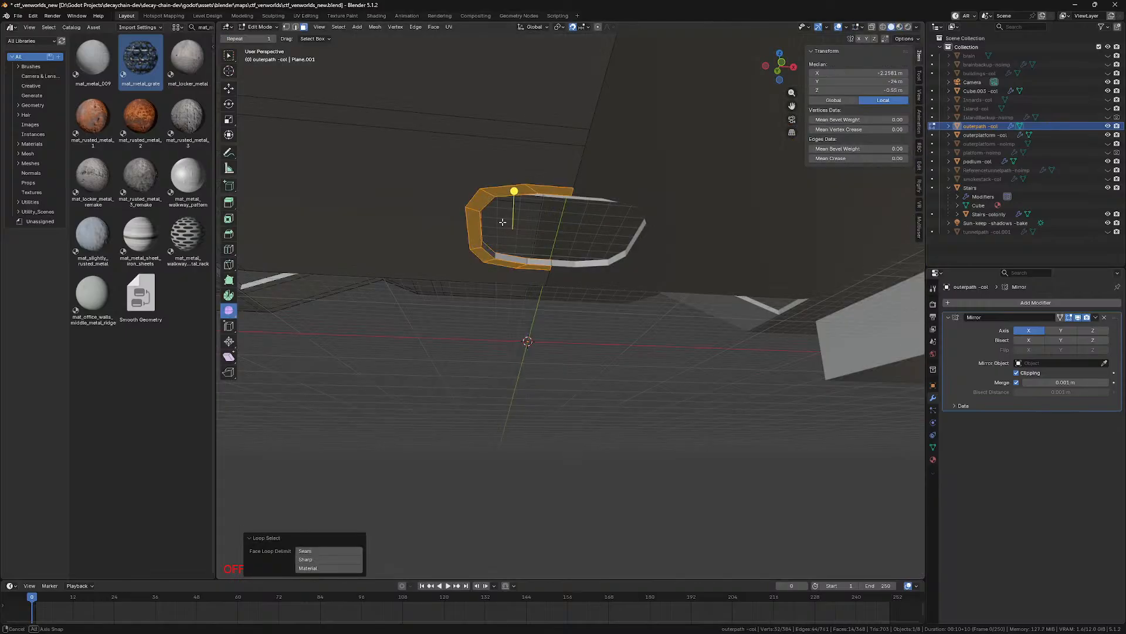
middle_drag(503, 251, 510, 305)
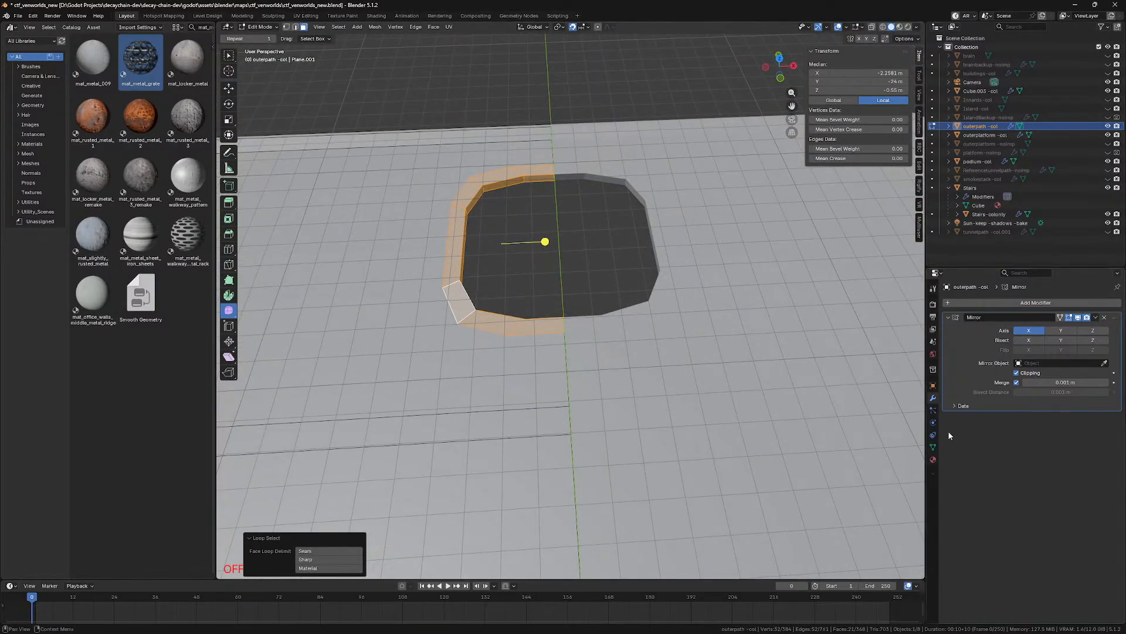
click(934, 459)
click(999, 332)
click(972, 368)
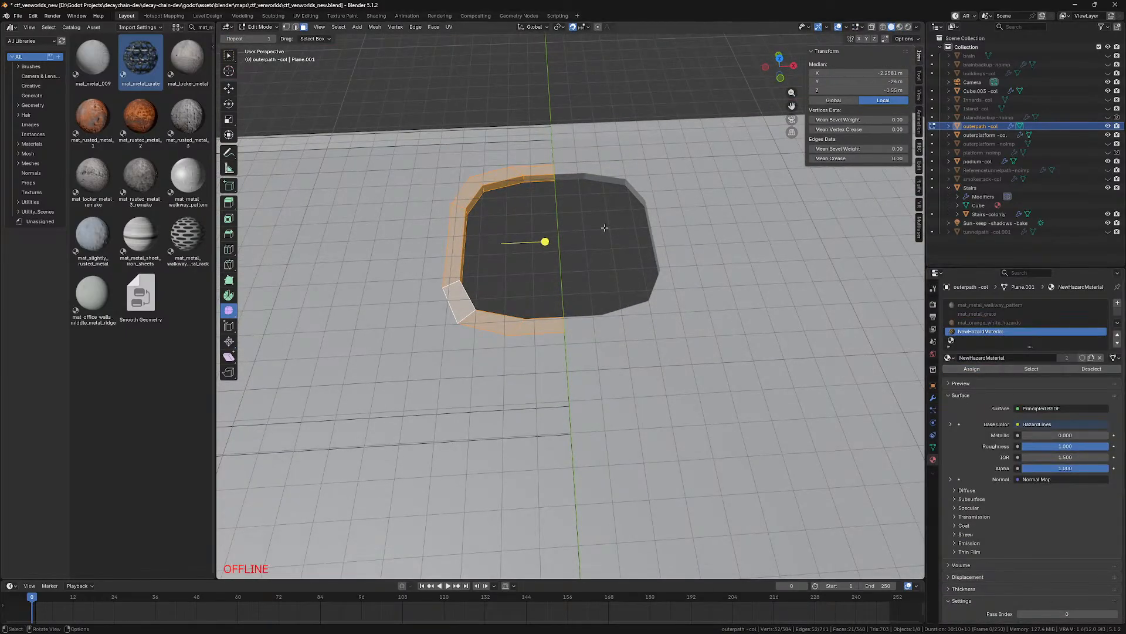
Step: Inspect the hazard striping around the platform's hole and outer border in Material Preview
key(Tab)
key(z)
click(568, 253)
middle_drag(568, 252, 566, 259)
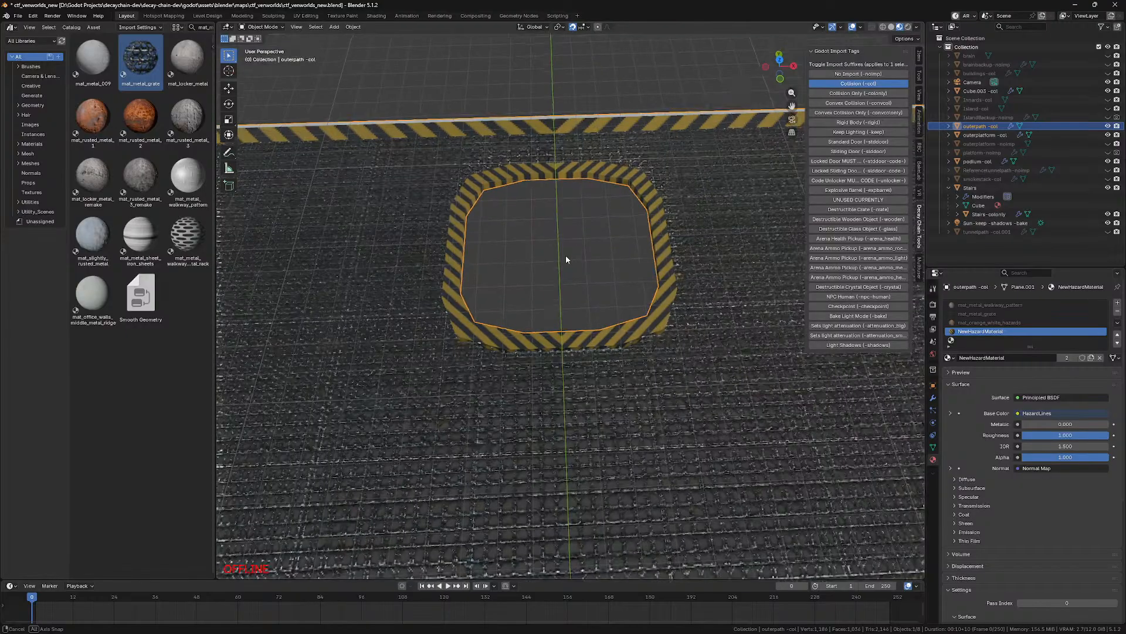
scroll(566, 259, down, 5)
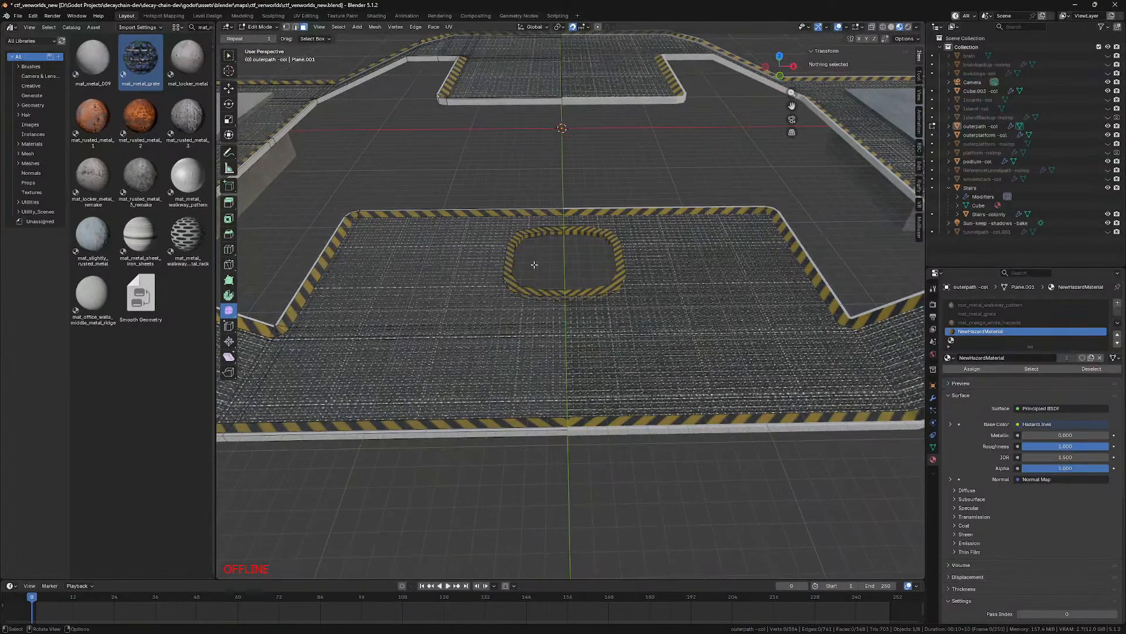
key(Tab)
key(KP_7)
key(Tab)
mouse_move(551, 304)
middle_down()
mouse_move(555, 360)
mouse_move(554, 304)
middle_up()
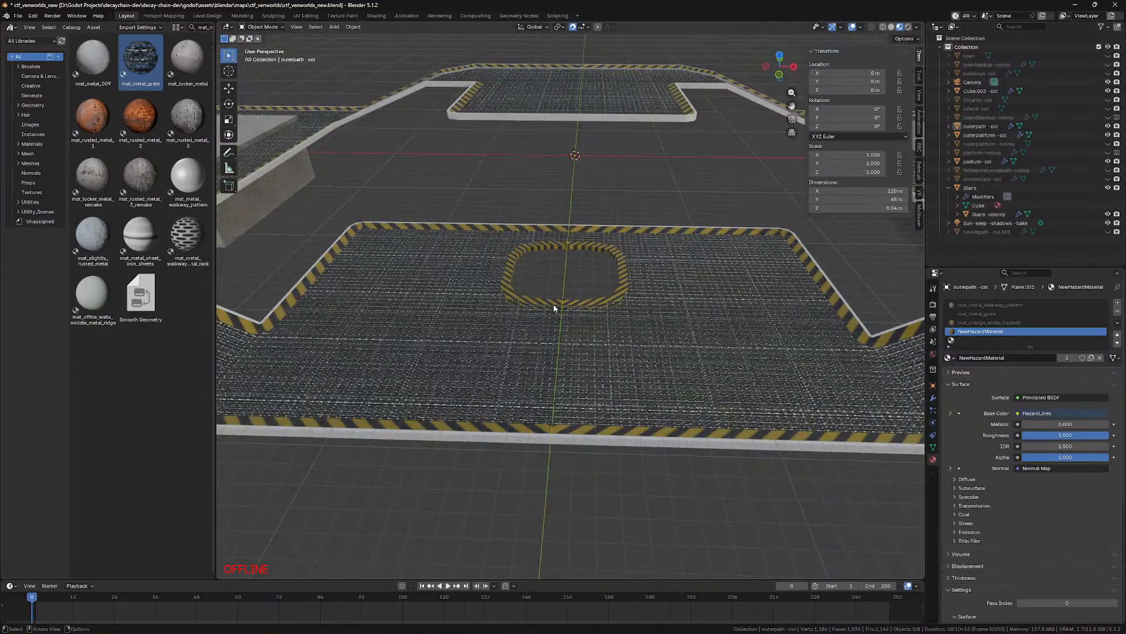
Step: Select all NewHazardMaterial faces of the outer path and unwrap them with Cube Projection
click(554, 304)
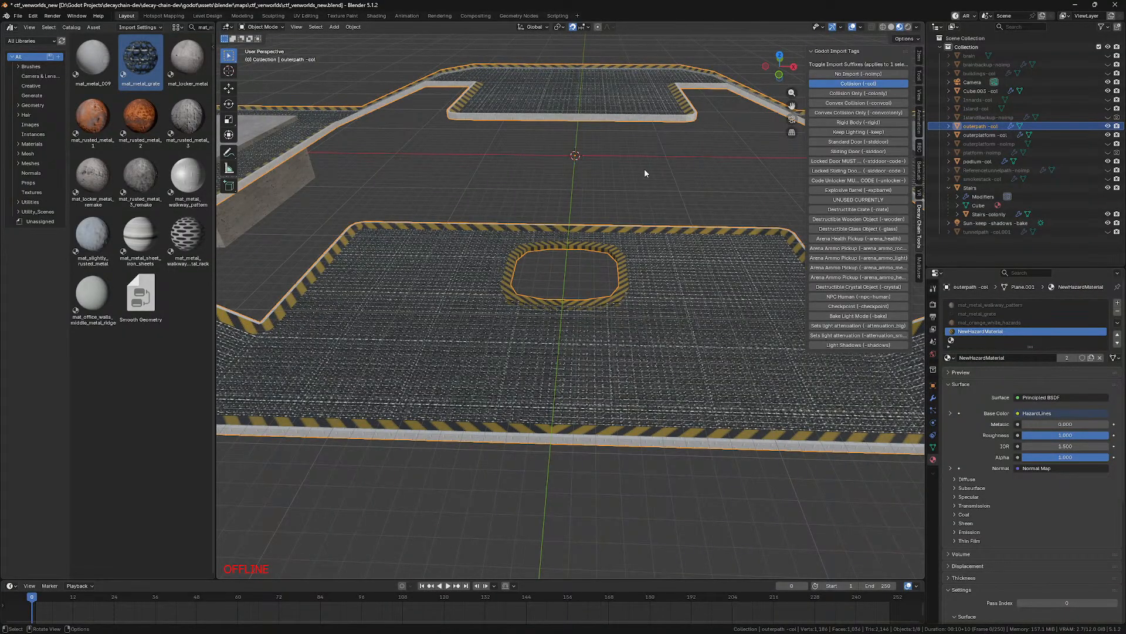
key(Tab)
middle_drag(643, 168, 656, 279)
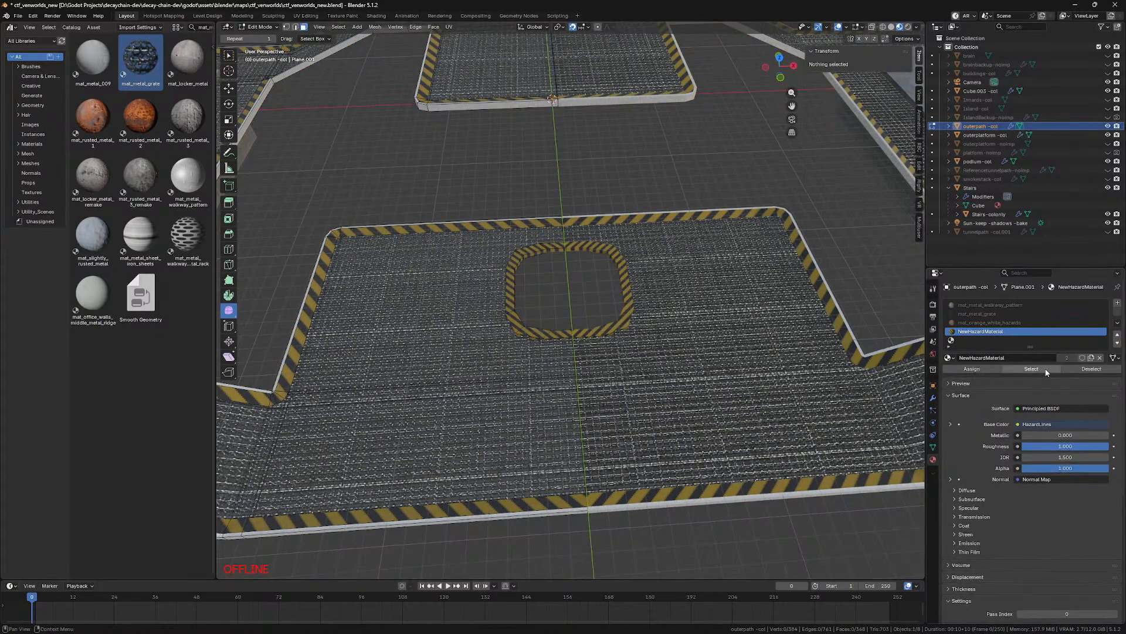
click(1032, 369)
key(u)
click(610, 369)
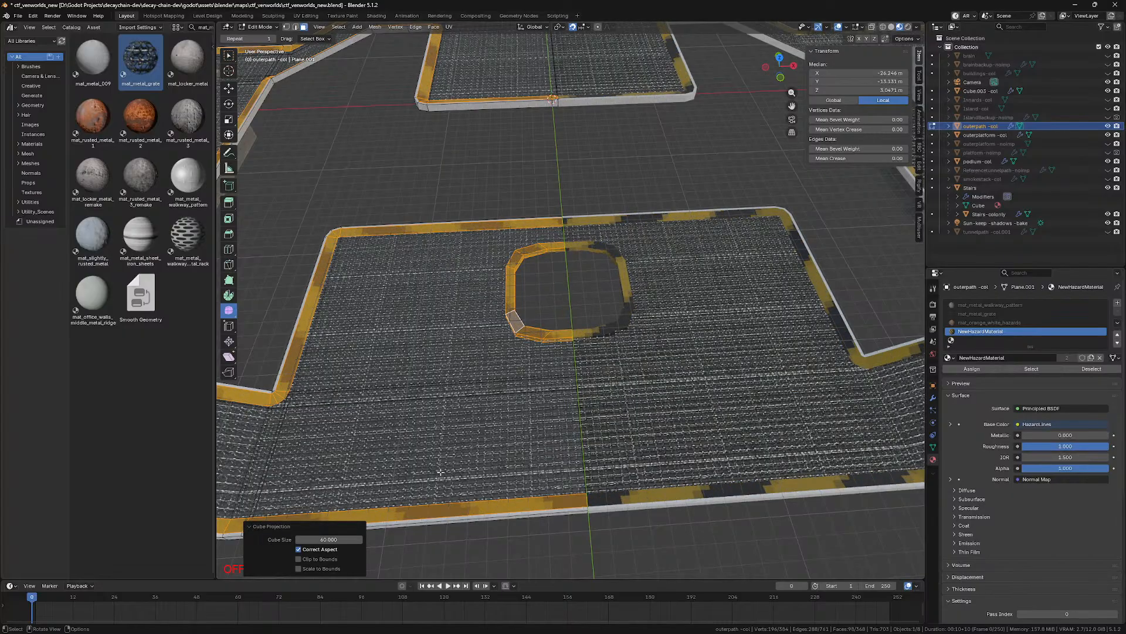
Step: Set the cube projection's size to 15 and turn off Correct Aspect
click(335, 539)
text(25)
key(Return)
click(335, 539)
text(15)
key(Return)
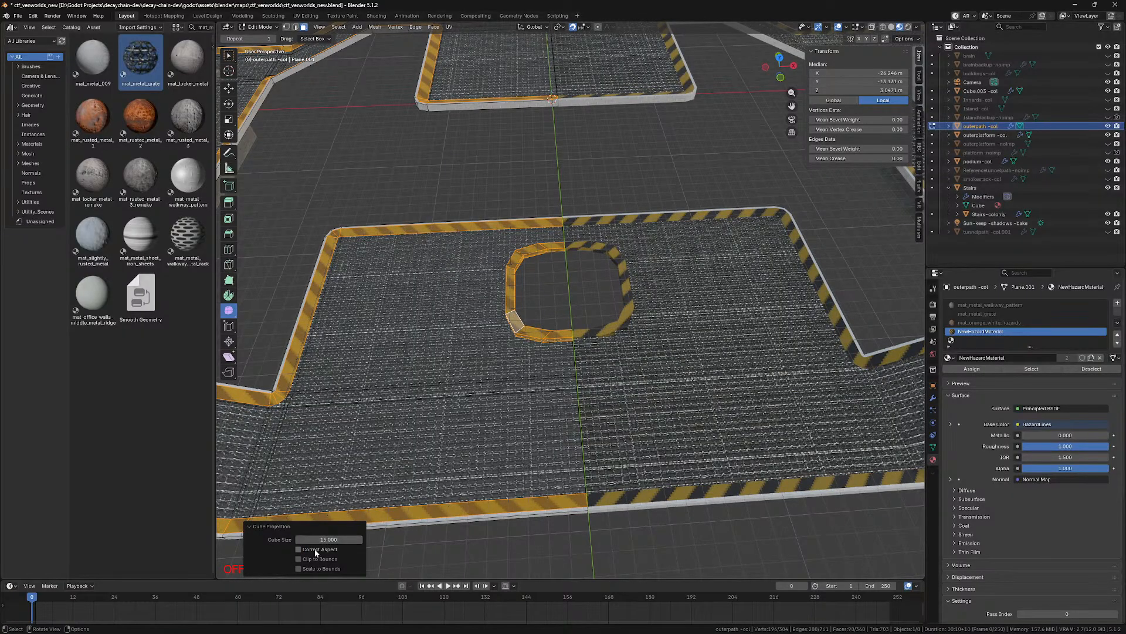
Step: Select the outer path's entire mesh, return it to Object Mode and apply its object transforms, including rotation
key(Tab)
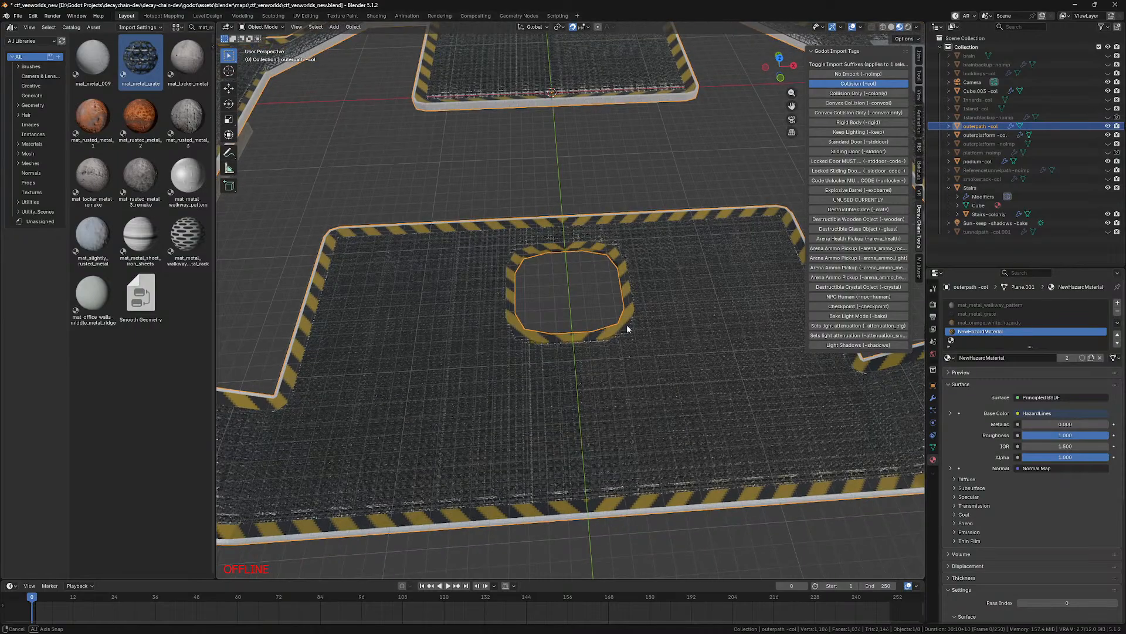
key(Tab)
right_click(584, 317)
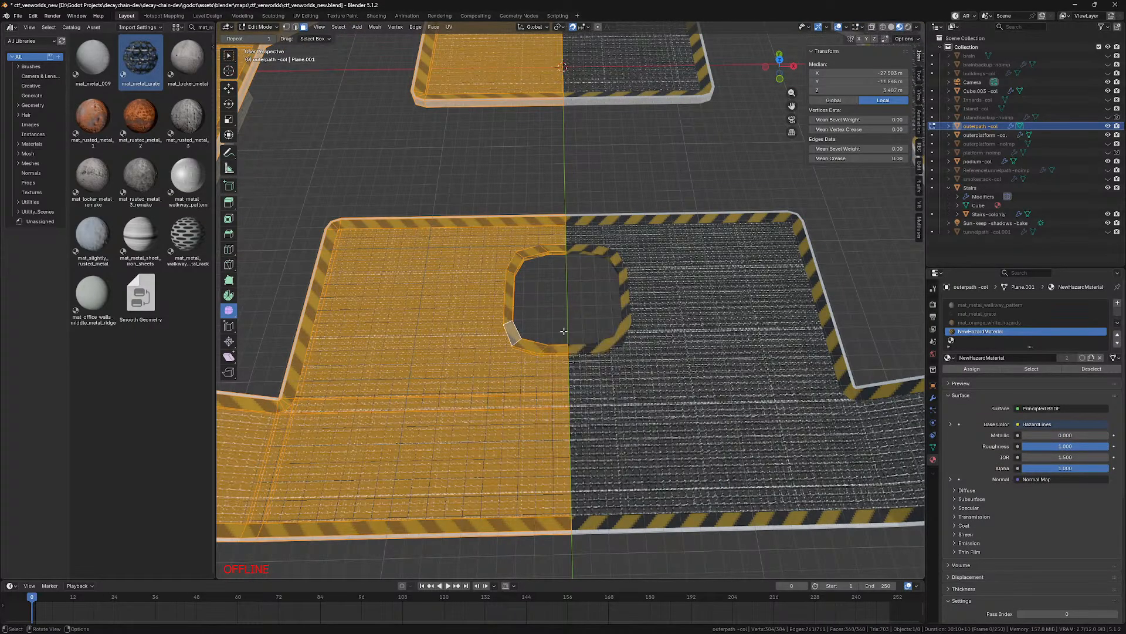
key(Tab)
key(ctrl+a)
click(676, 352)
key(ctrl+a)
click(676, 344)
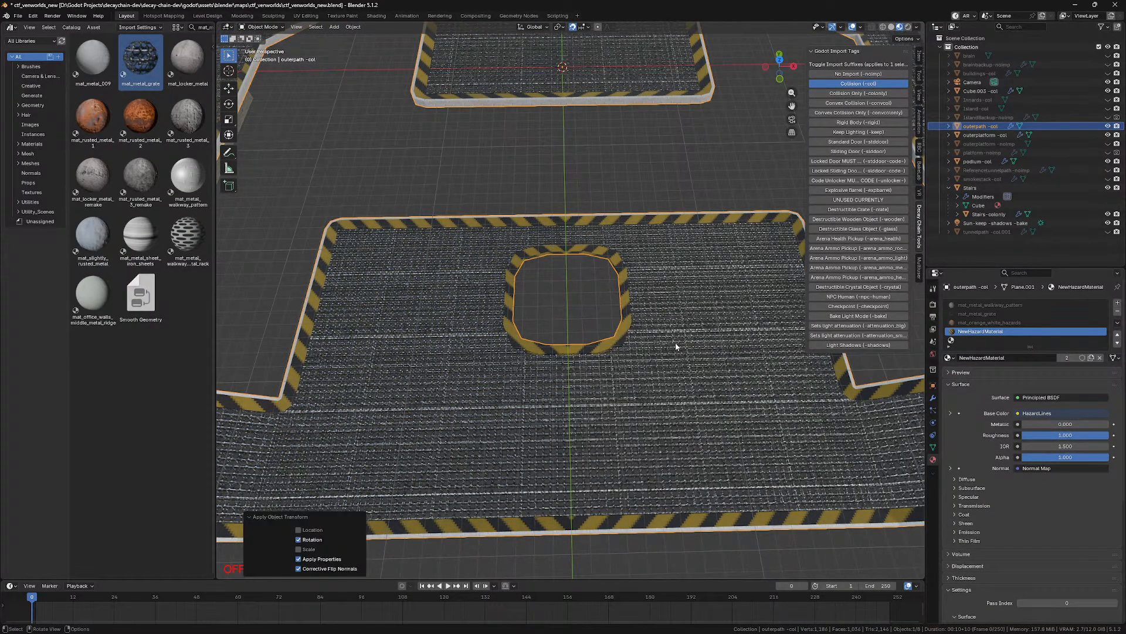
Step: Unwrap the outer path's mesh again with Cube Projection, set the cube size to 10 and return to Object Mode
key(Tab)
key(u)
click(622, 359)
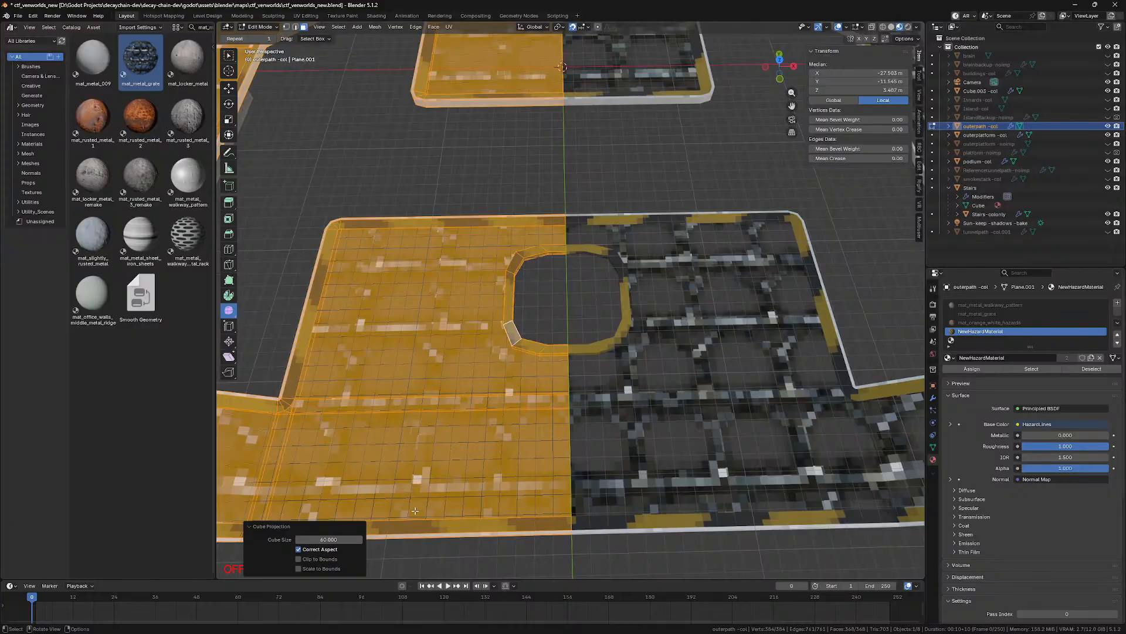
text(25)
key(Return)
click(328, 539)
text(10)
key(Return)
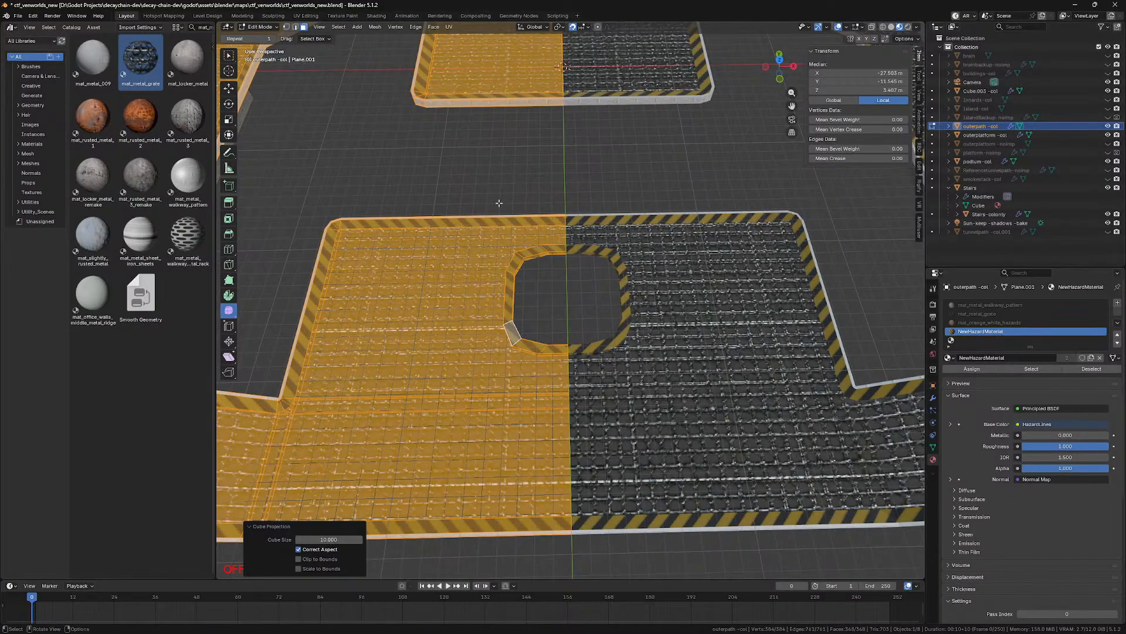
key(Tab)
Step: Inspect the grate and hazard striping around the platform's hole from above and check the outer path's Mirror modifier settings
mouse_move(604, 292)
middle_down()
mouse_move(599, 305)
mouse_move(515, 262)
mouse_move(594, 310)
middle_up()
key(KP_7)
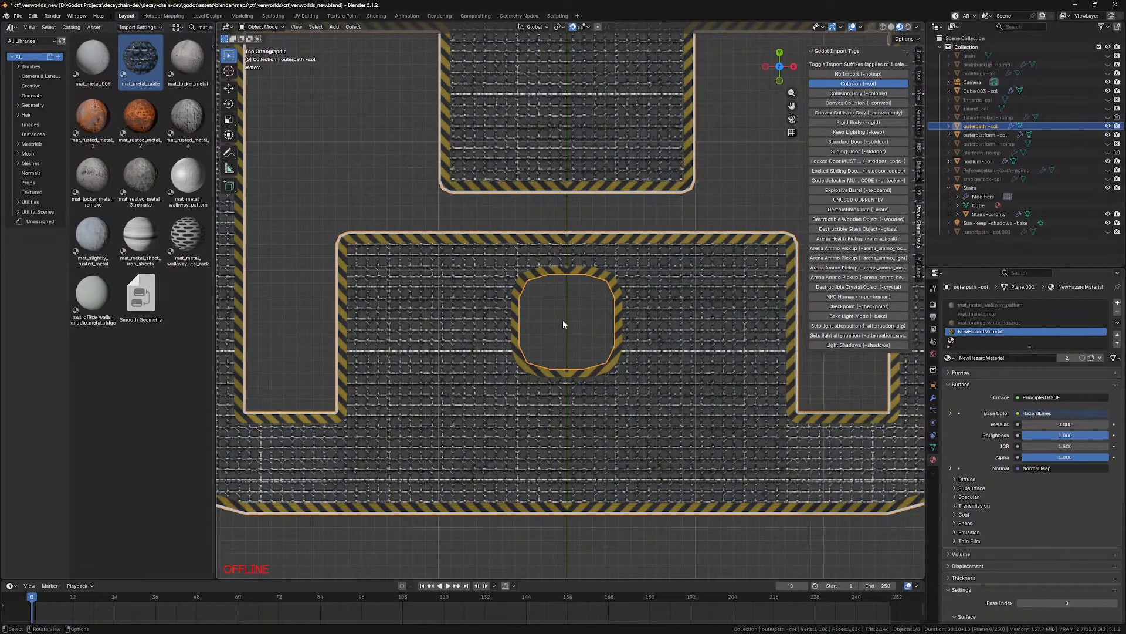
key(alt+a)
scroll(562, 319, up, 5)
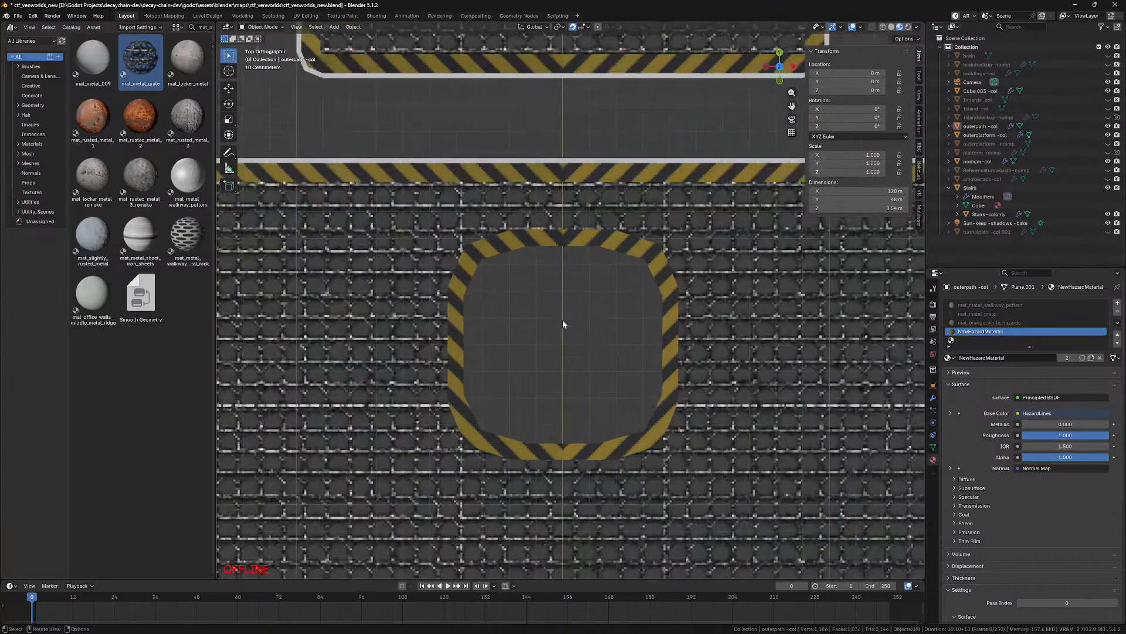
click(933, 397)
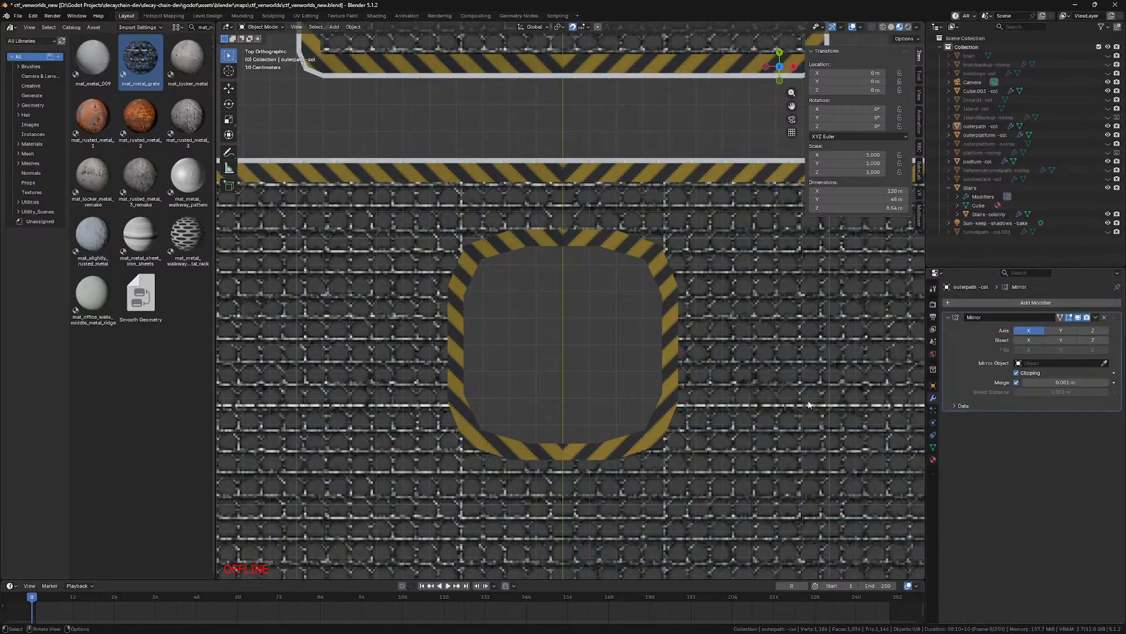
middle_drag(616, 379, 575, 271)
scroll(572, 276, down, 5)
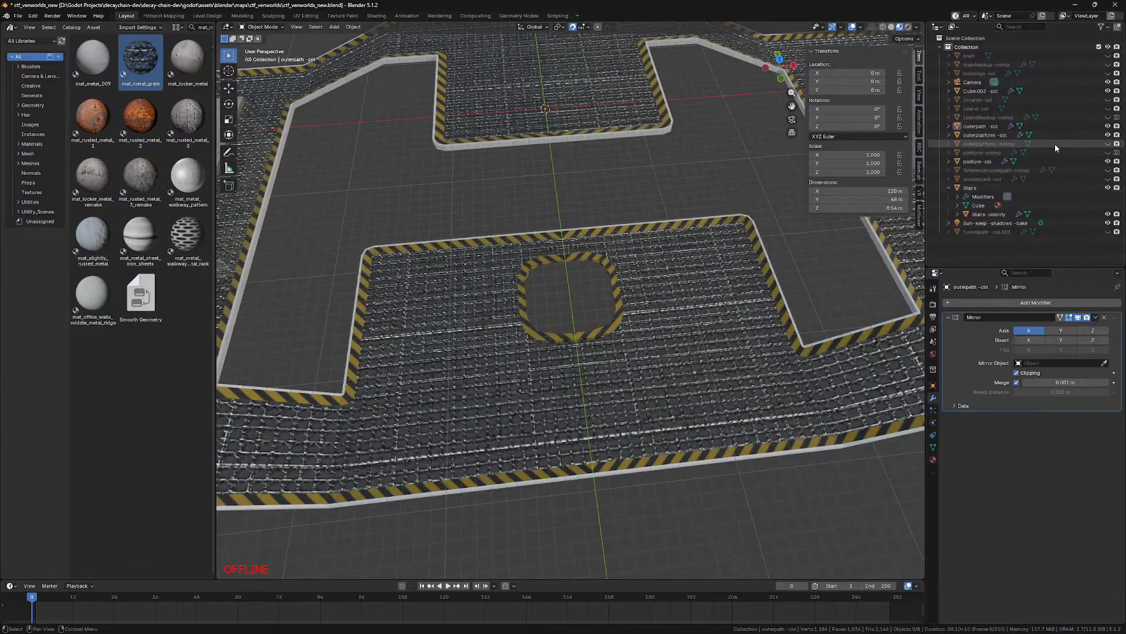
Step: Make the Island -col object visible and view the platform's hole over it from above
click(1108, 108)
middle_drag(670, 196, 658, 281)
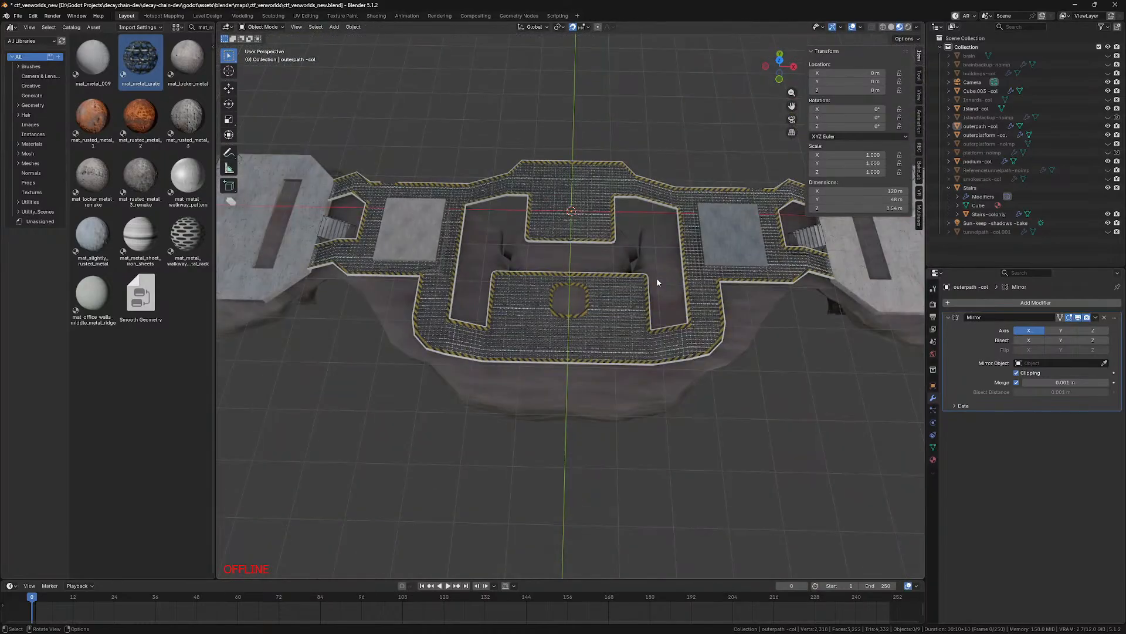
click(618, 304)
key(KP_7)
click(681, 486)
scroll(569, 328, up, 6)
click(334, 27)
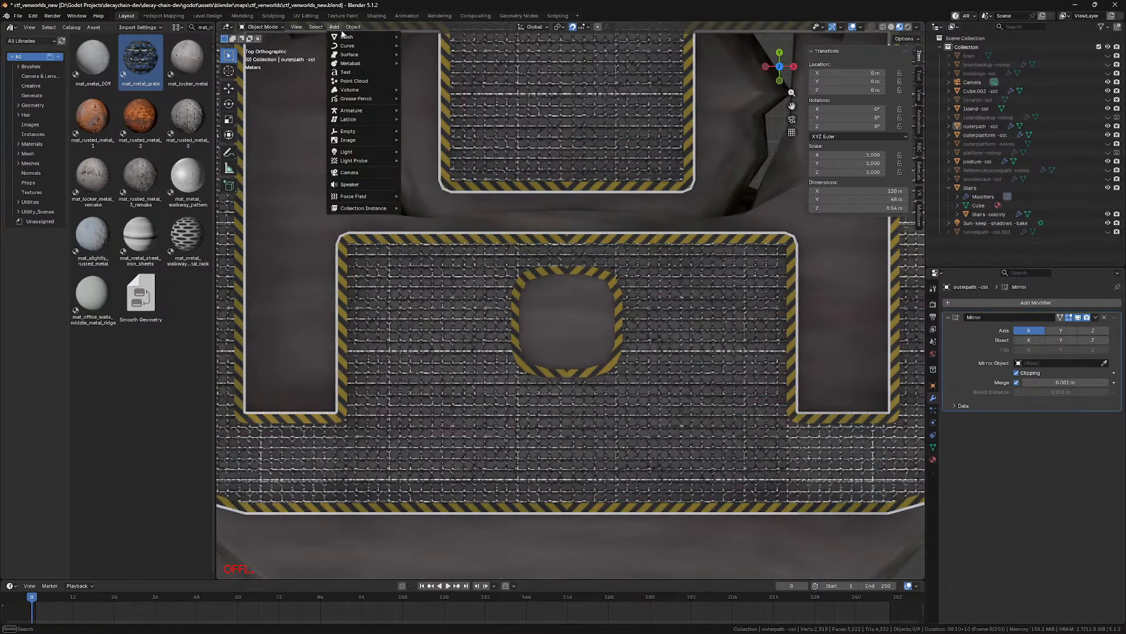
mouse_move(364, 36)
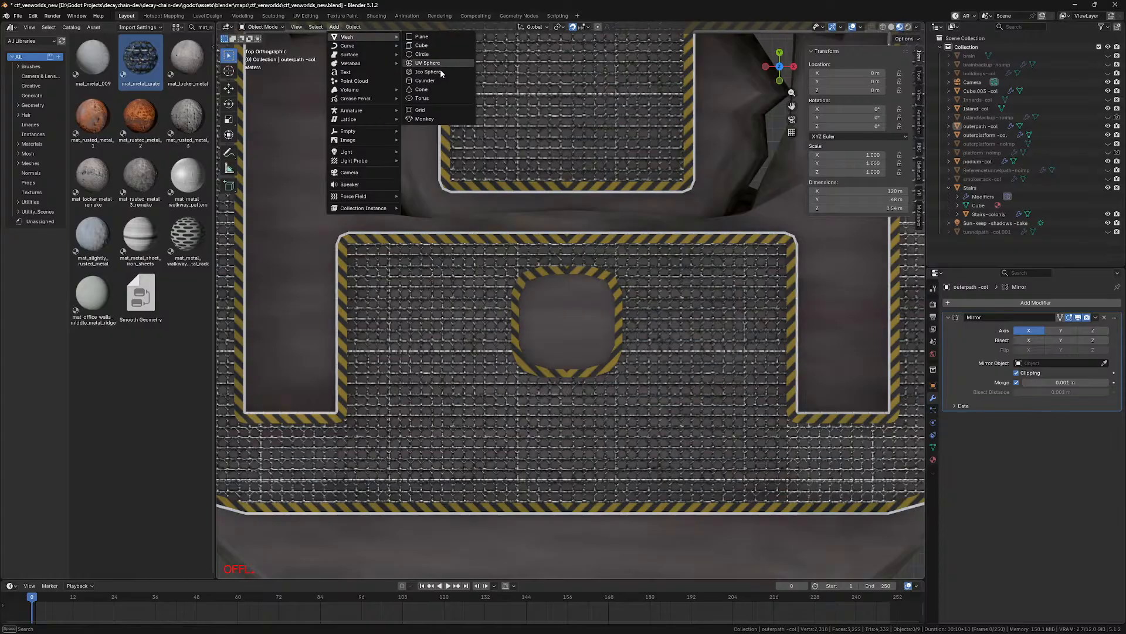
scroll(435, 246, down, 8)
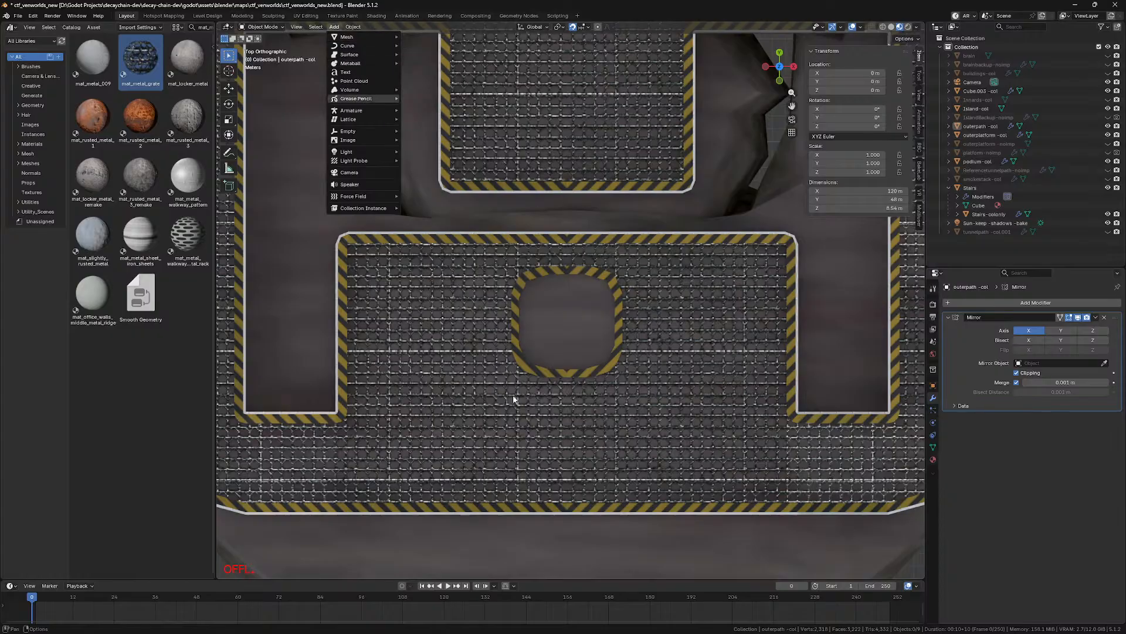
scroll(636, 427, down, 5)
scroll(584, 410, up, 2)
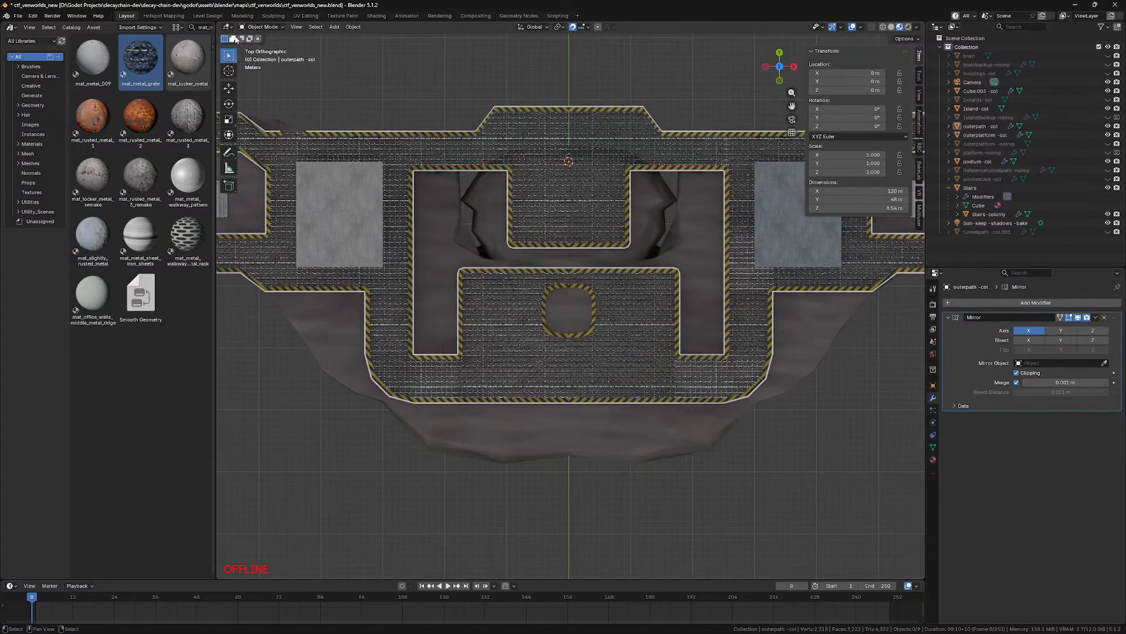
Step: Search the asset library for "ven" and for "crysta" to look for a crystal asset to use at the hole
click(207, 27)
text(ven)
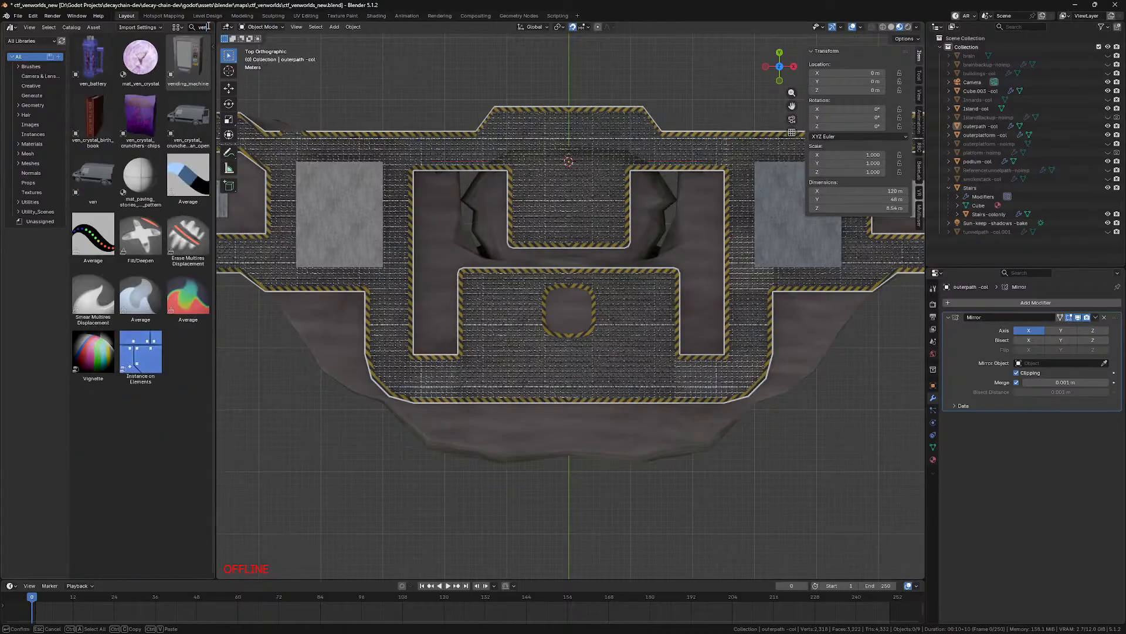
key(Return)
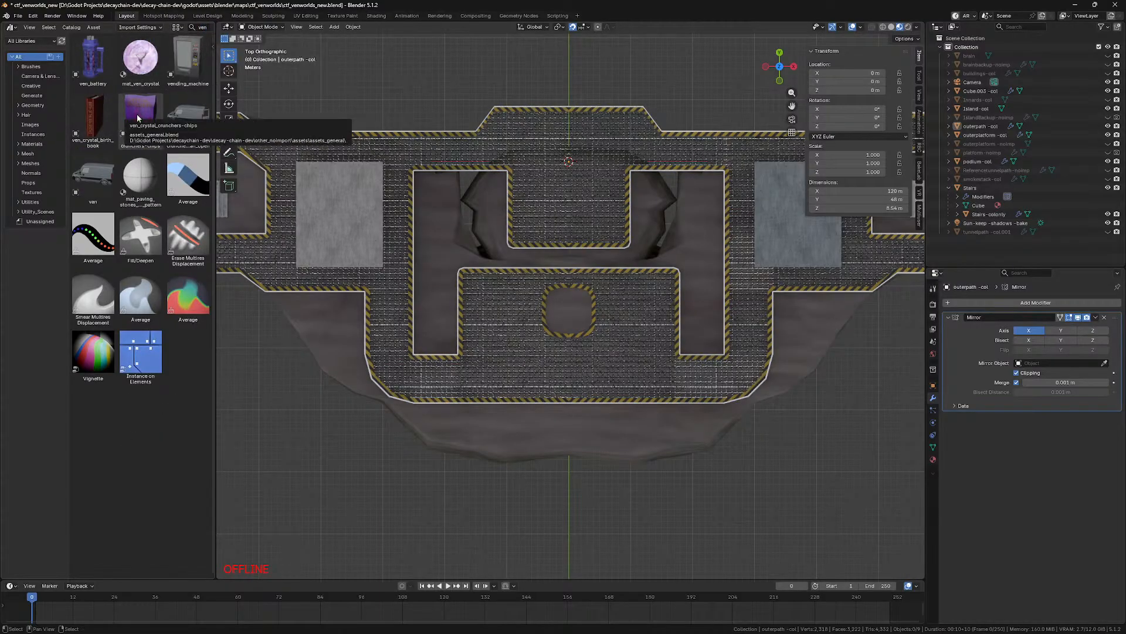
click(207, 28)
text(crysta)
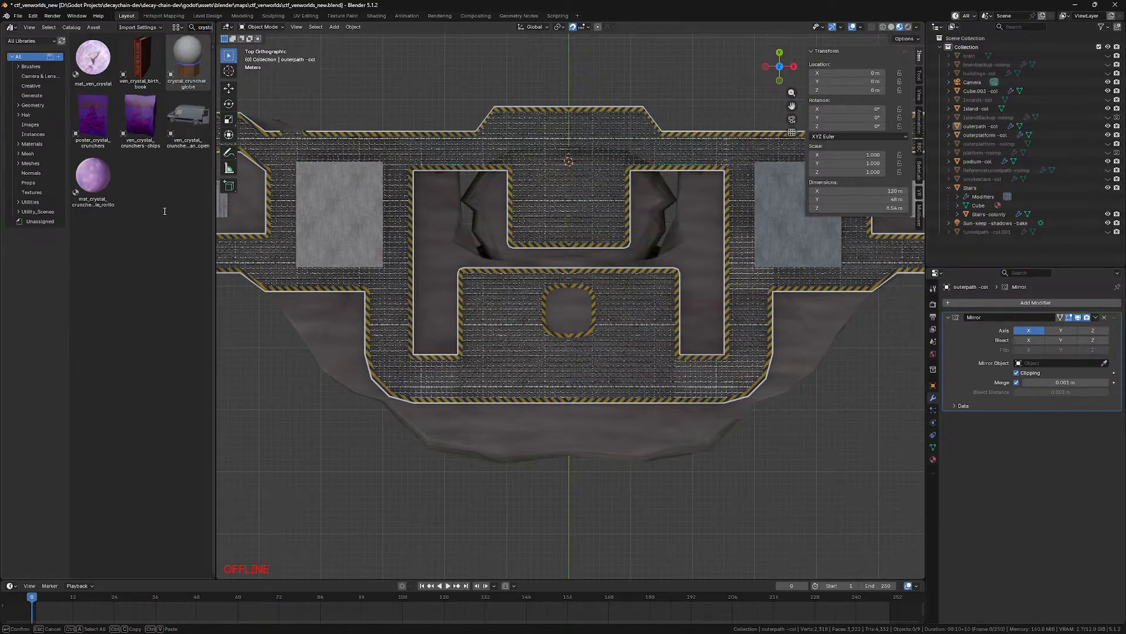
key(Return)
scroll(528, 233, up, 6)
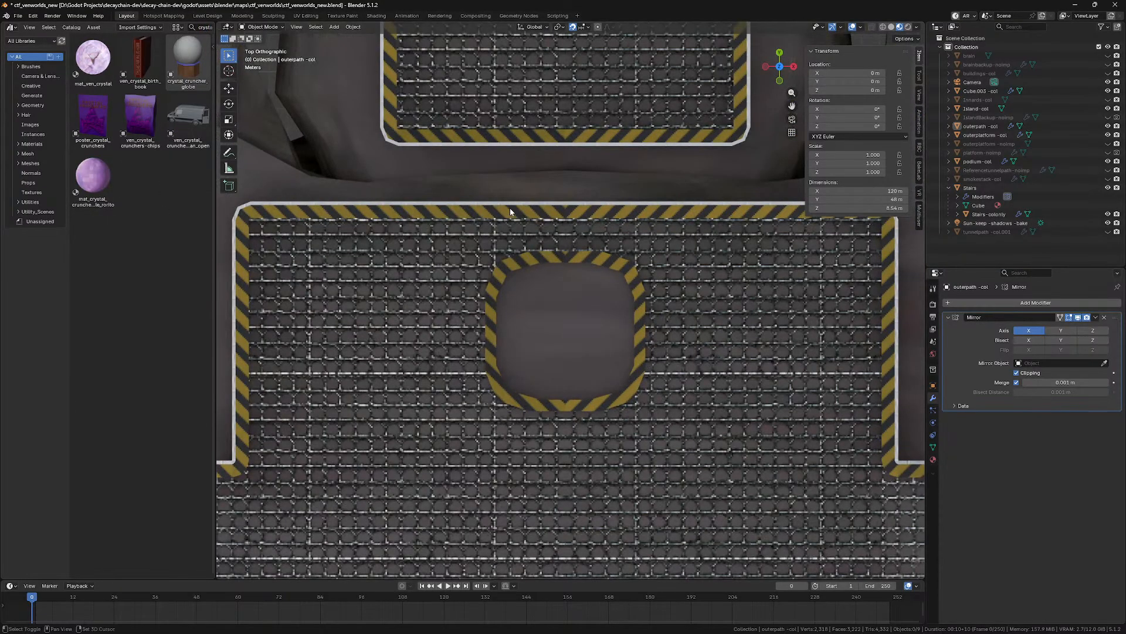
shift+middle_drag(512, 214, 489, 184)
Step: Try placing the ven_crystal_birth_book asset on the platform near the hole, look at it up close and delete it
drag(147, 85, 435, 307)
key(KP_Decimal)
mouse_move(449, 309)
middle_down()
mouse_move(516, 236)
mouse_move(470, 207)
mouse_move(414, 211)
mouse_move(354, 161)
mouse_move(295, 211)
mouse_move(483, 233)
mouse_move(509, 288)
mouse_move(575, 317)
mouse_move(578, 306)
mouse_move(481, 224)
mouse_move(597, 212)
mouse_move(480, 297)
mouse_move(484, 338)
mouse_move(467, 305)
mouse_move(470, 261)
mouse_move(543, 269)
middle_up()
key(Delete)
scroll(549, 269, up, 3)
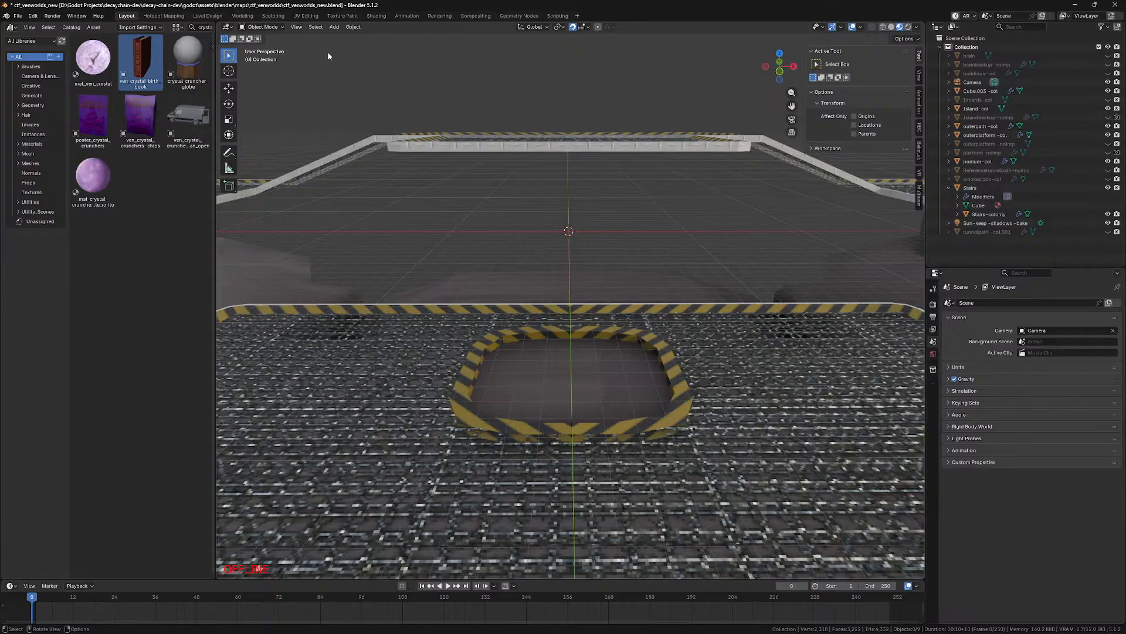
Step: Add a cube mesh and move it -24 m along Y into the platform's hole
click(441, 345)
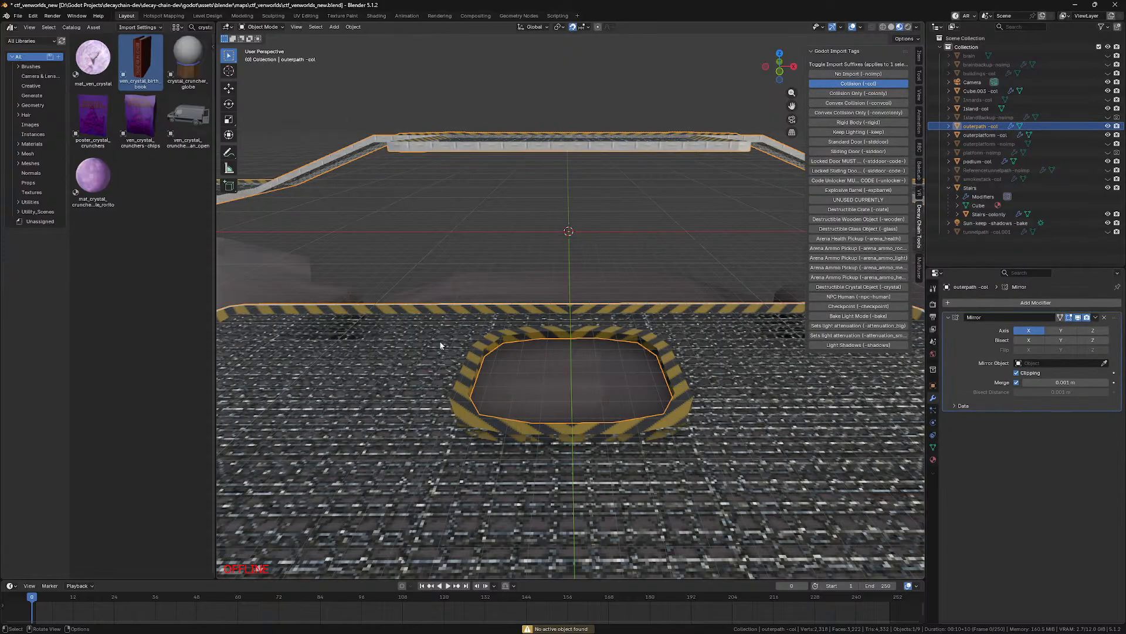
click(311, 60)
click(334, 26)
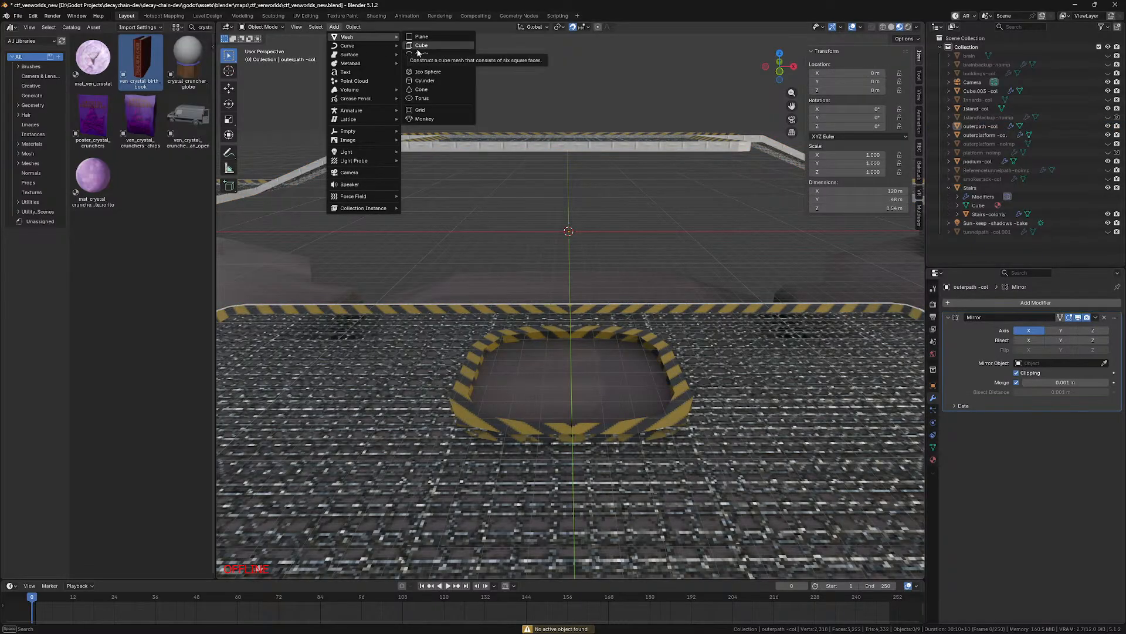
click(420, 46)
key(KP_7)
key(g)
click(677, 387)
scroll(641, 322, up, 6)
middle_drag(641, 322, 652, 246)
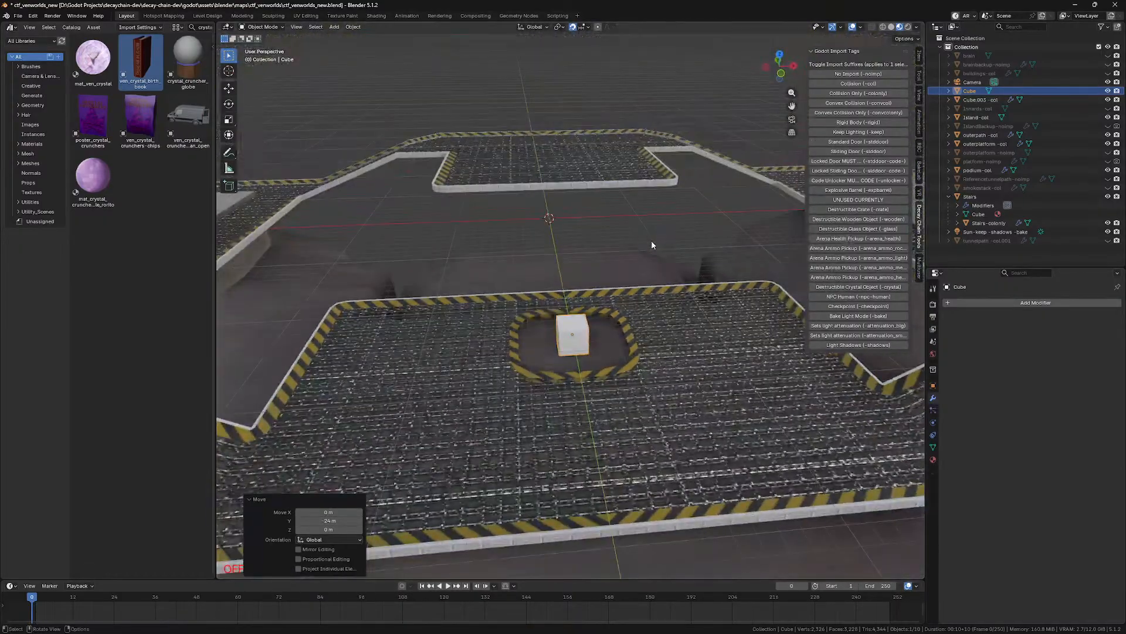
Step: Scale the cube 1.5 times overall, stretch it 2.2 times along X and equally along Y to nearly fill the hole
key(KP_1)
key(s)
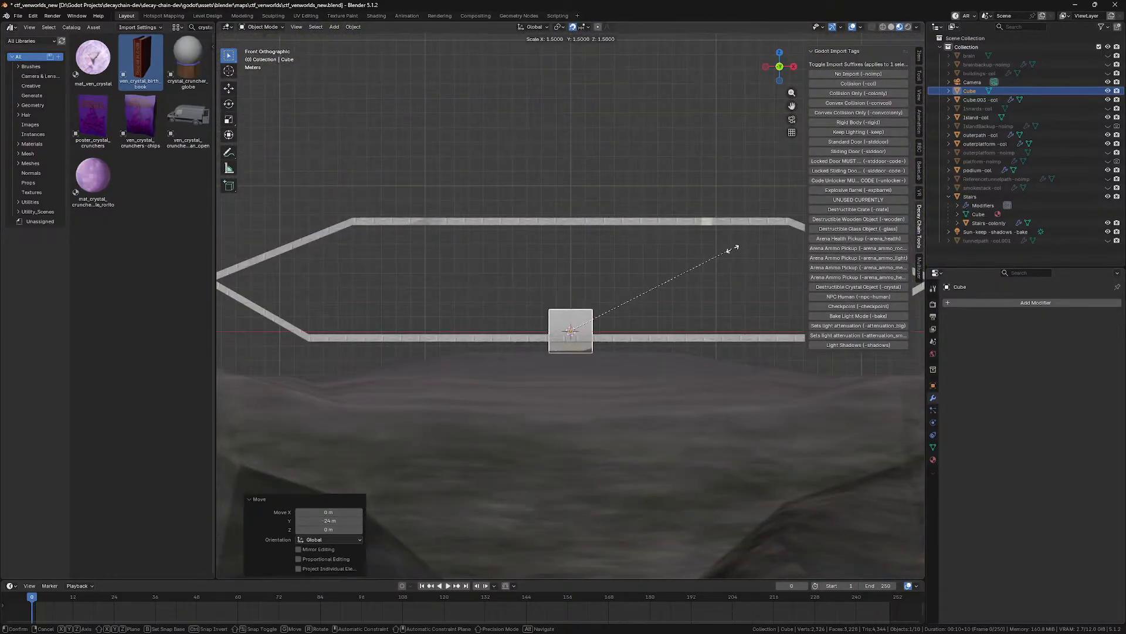
click(733, 250)
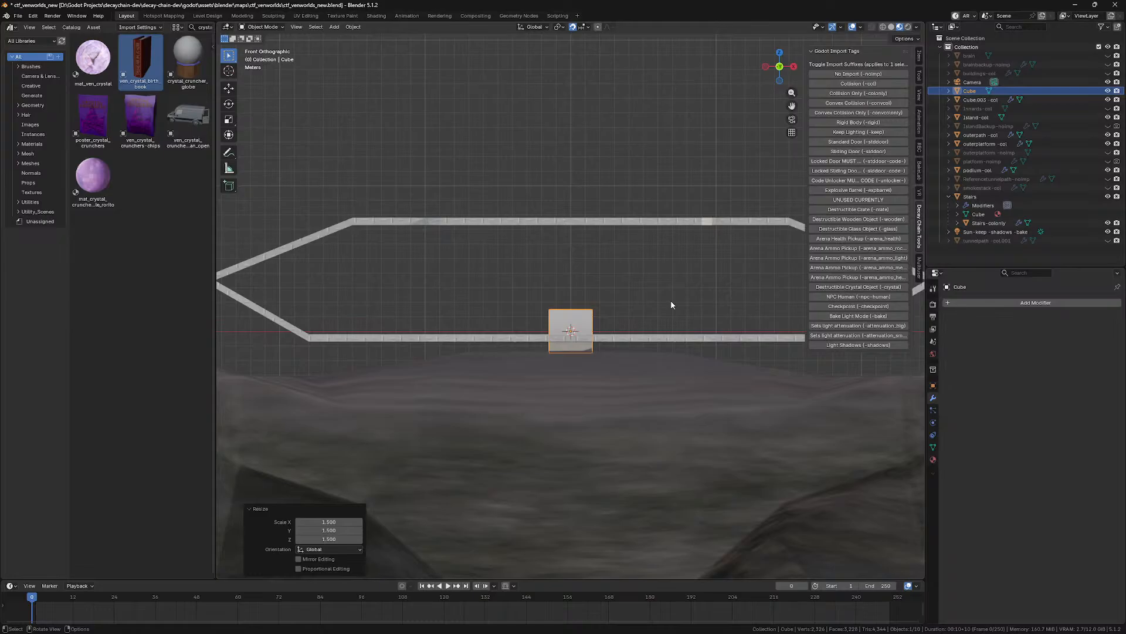
key(KP_7)
key(s)
key(x)
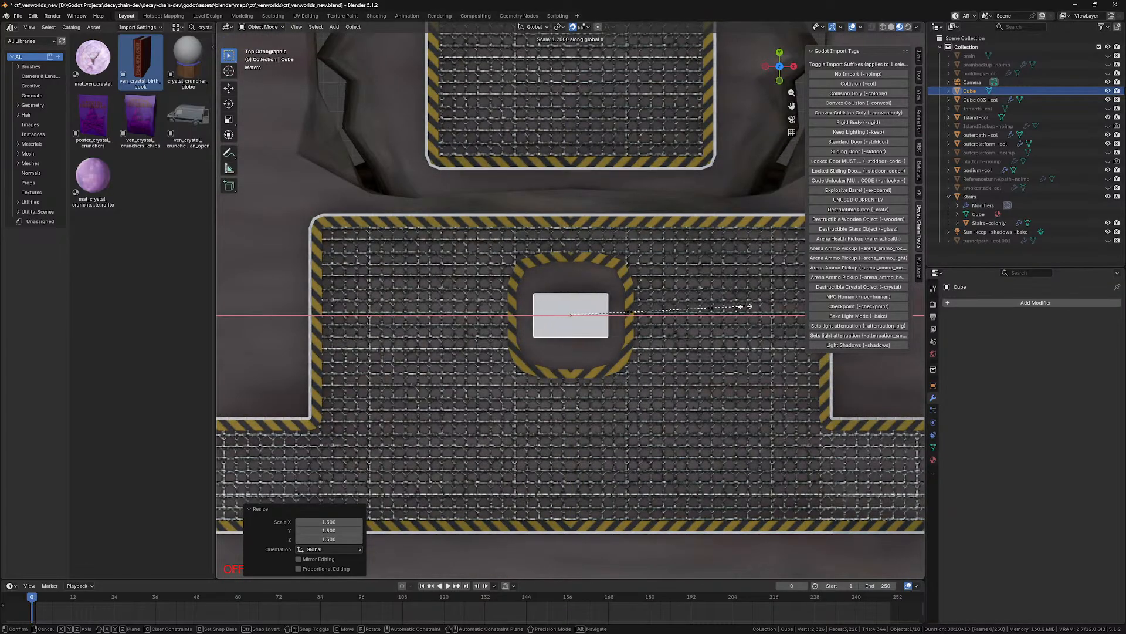
click(789, 322)
key(z)
click(745, 373)
key(s)
key(y)
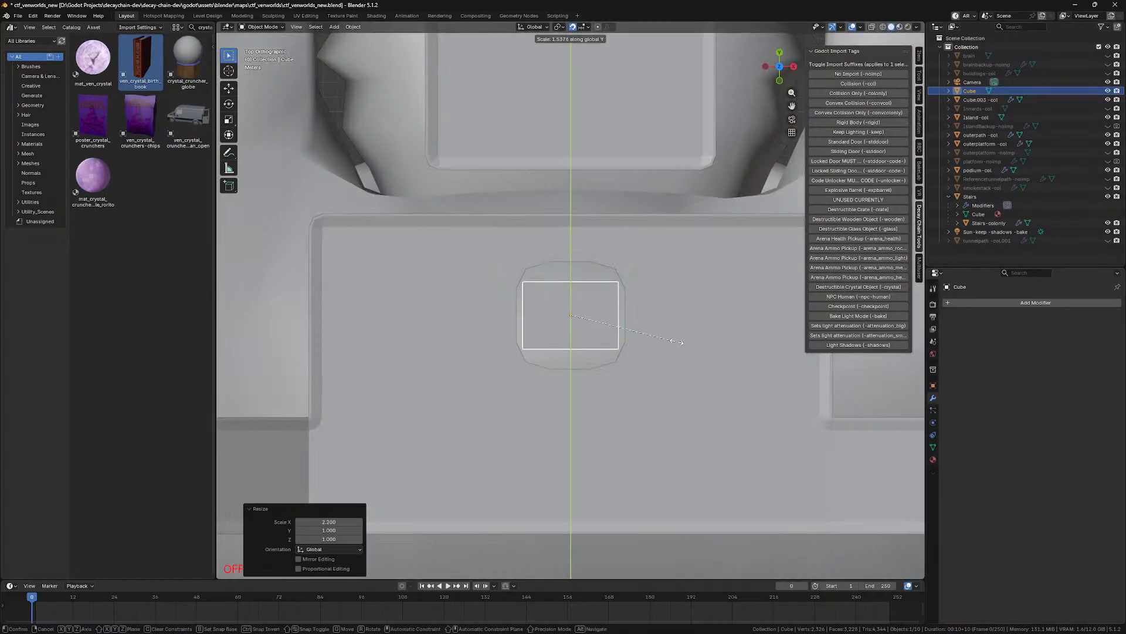
click(710, 347)
Step: Add a level 2 Subdivision to the cube and enlarge it 1.1 times overall and 1.048 times along Z
key(ctrl+2)
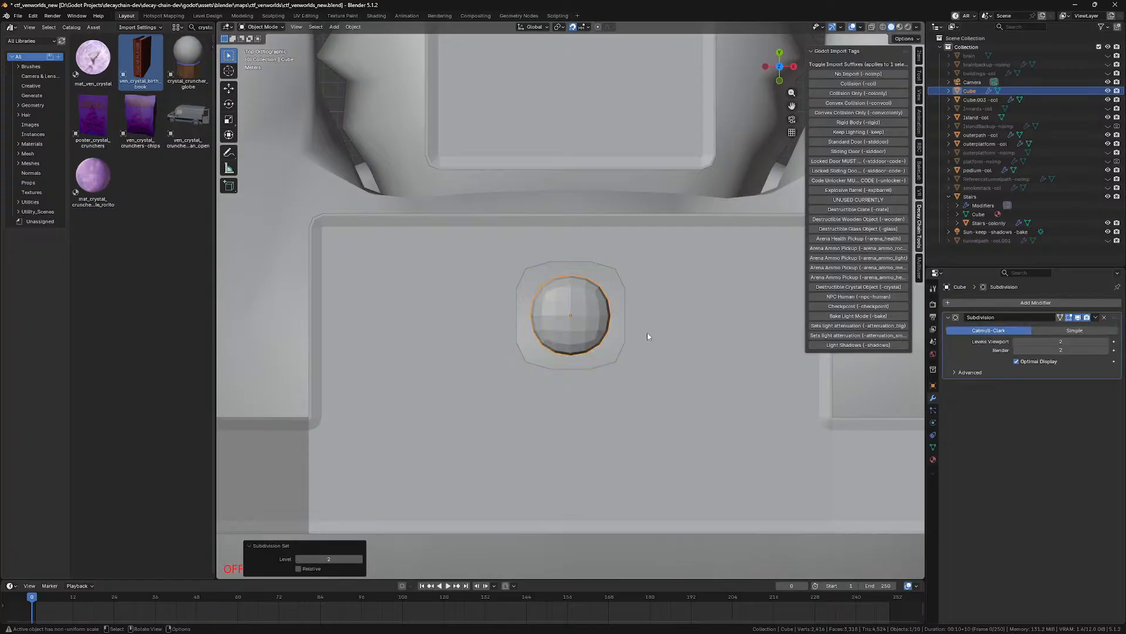
key(s)
click(656, 328)
key(KP_1)
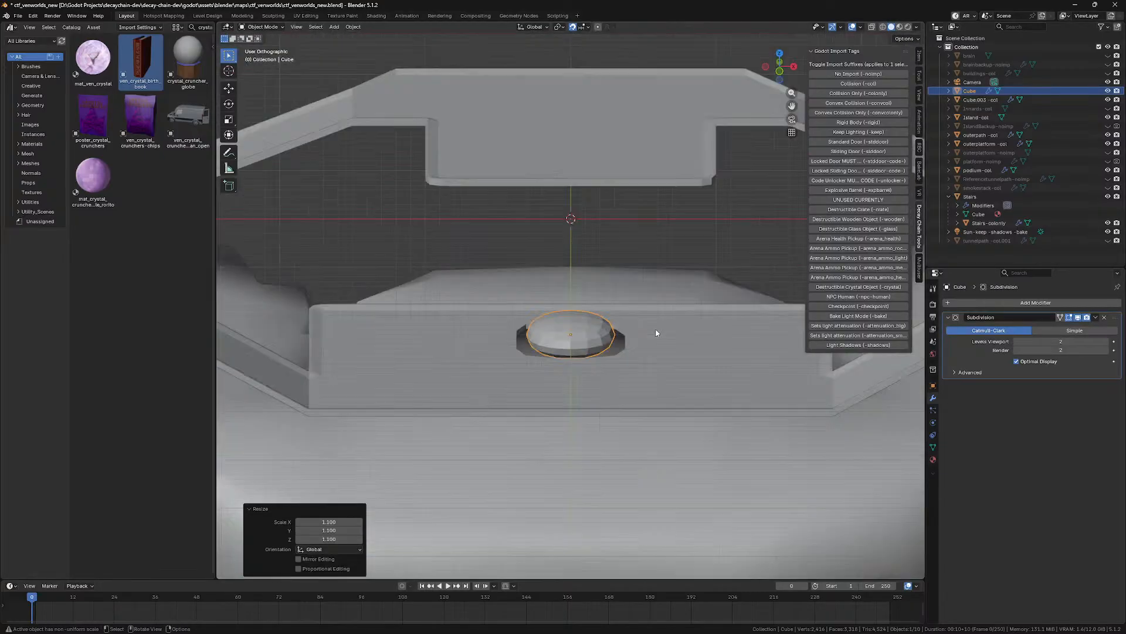
key(s)
key(z)
click(675, 332)
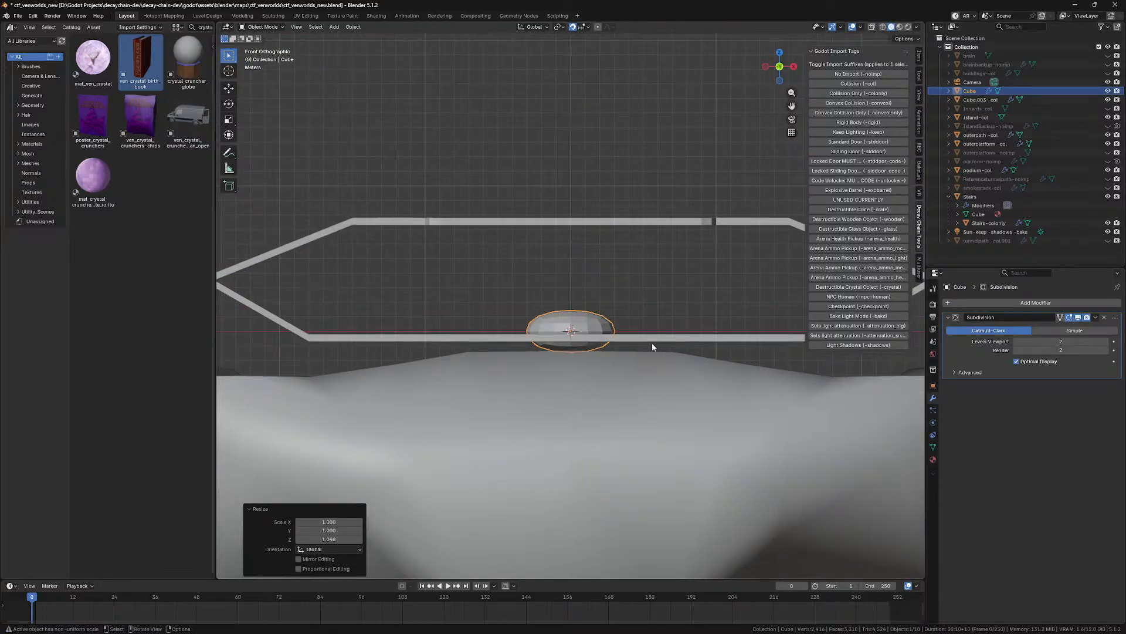
Step: Select the cube's bottom face in Edit Mode and extrude it in place without moving it
key(Tab)
key(shift+z)
mouse_move(488, 350)
mouse_down()
mouse_move(563, 367)
mouse_move(707, 358)
mouse_up()
key(e)
right_click(706, 358)
key(shift+z)
Step: Fly through the cavern below the platform to examine the cube's underside and surroundings, and return to Object Mode
middle_drag(663, 366, 712, 331)
key(shift+grave)
key(w)
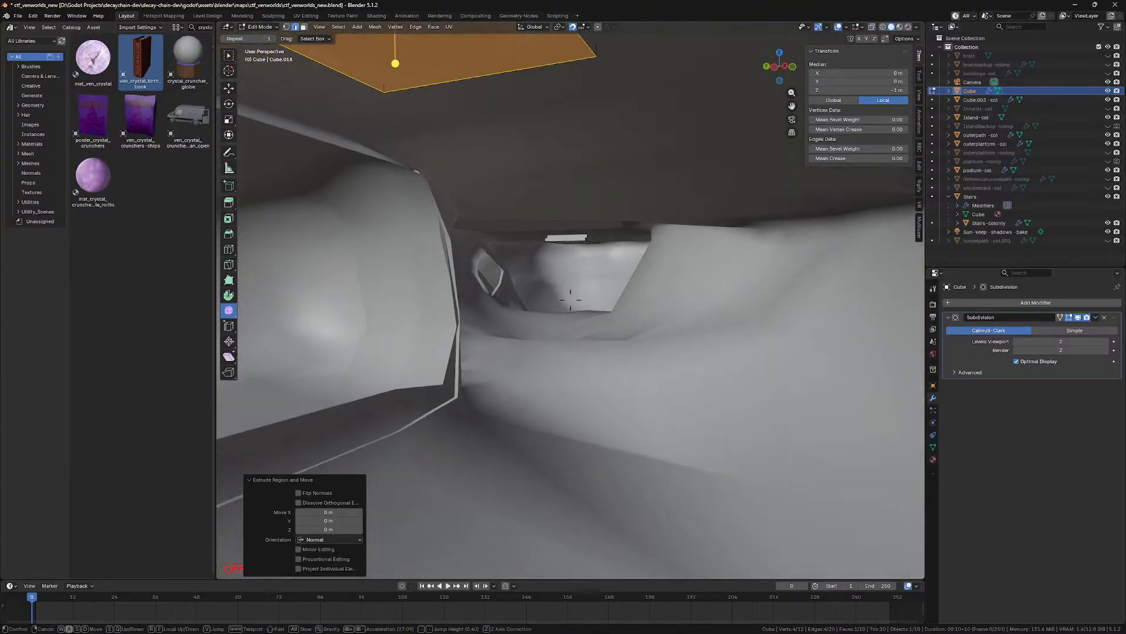
key(s)
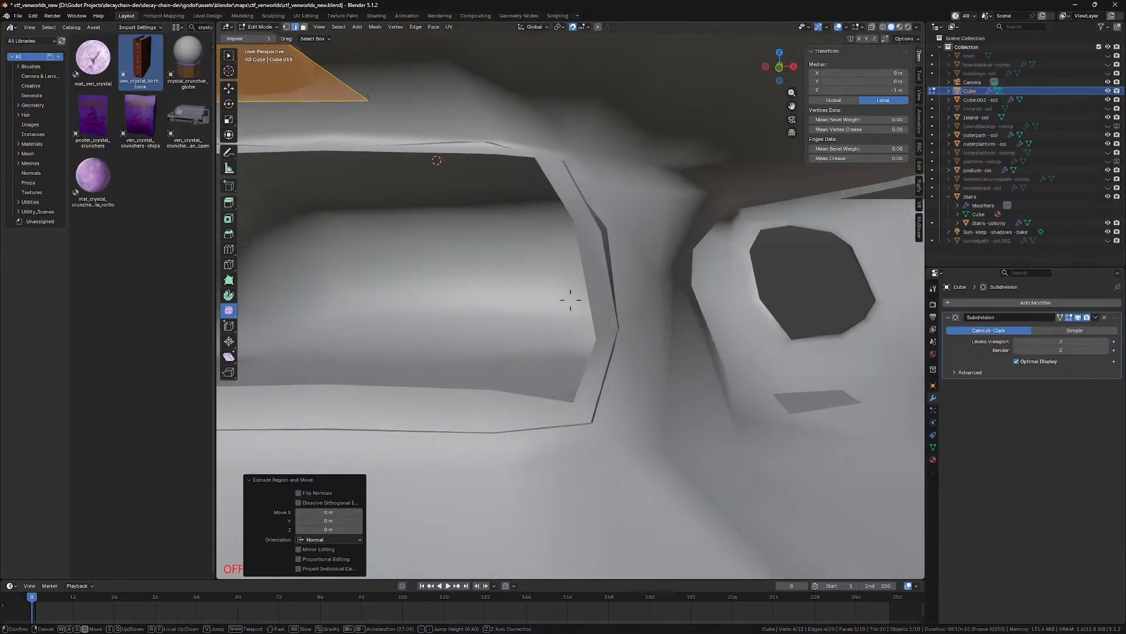
key(a)
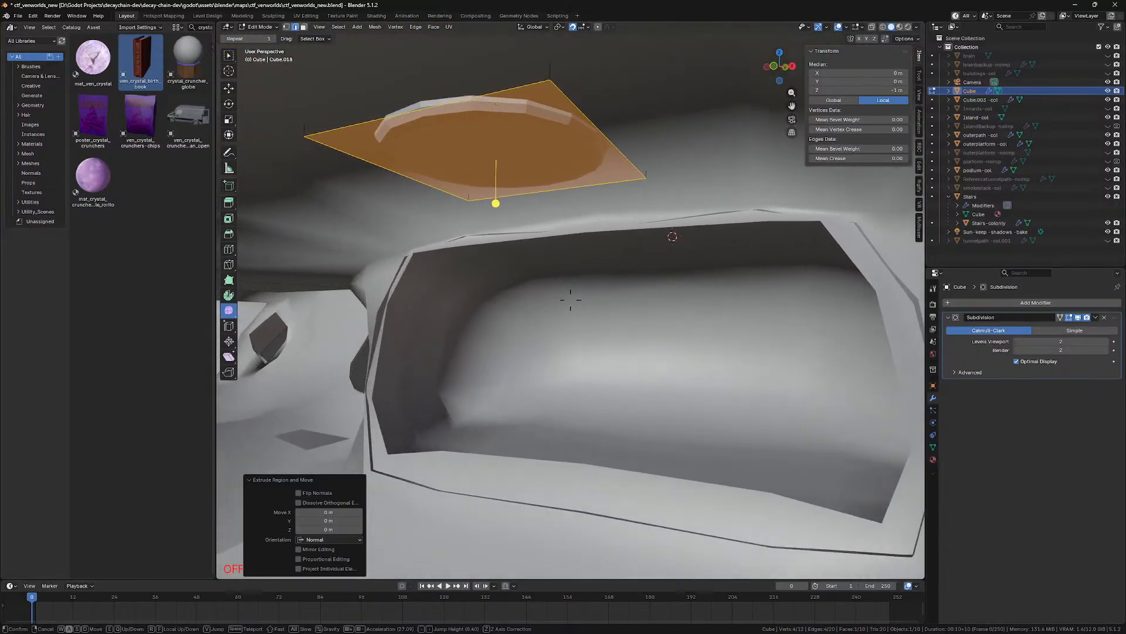
key(s)
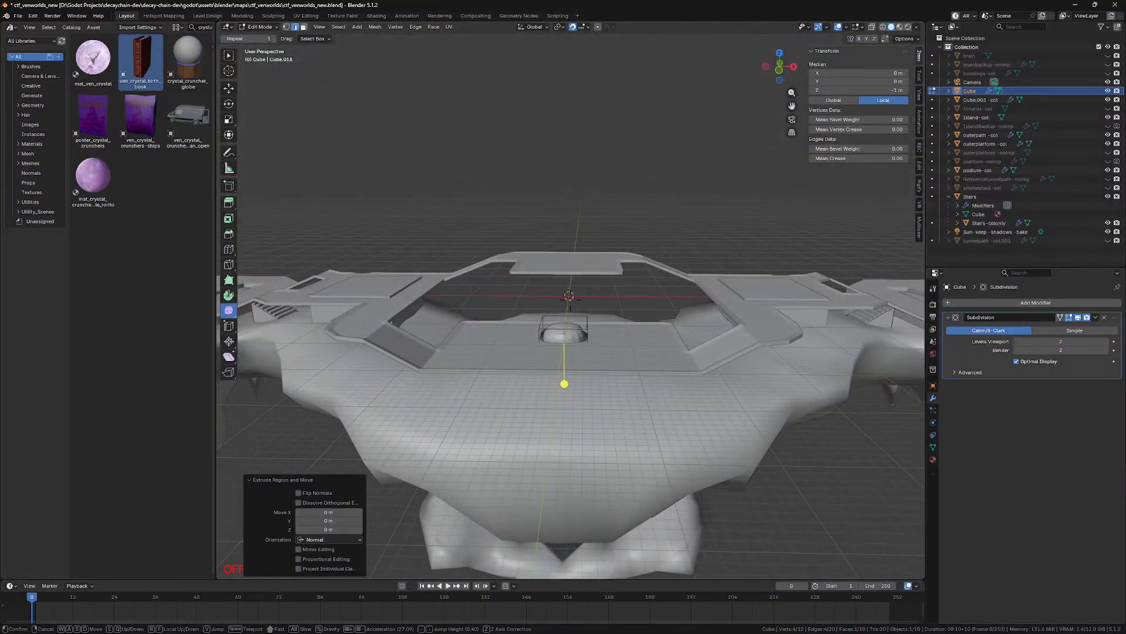
click(570, 299)
key(Tab)
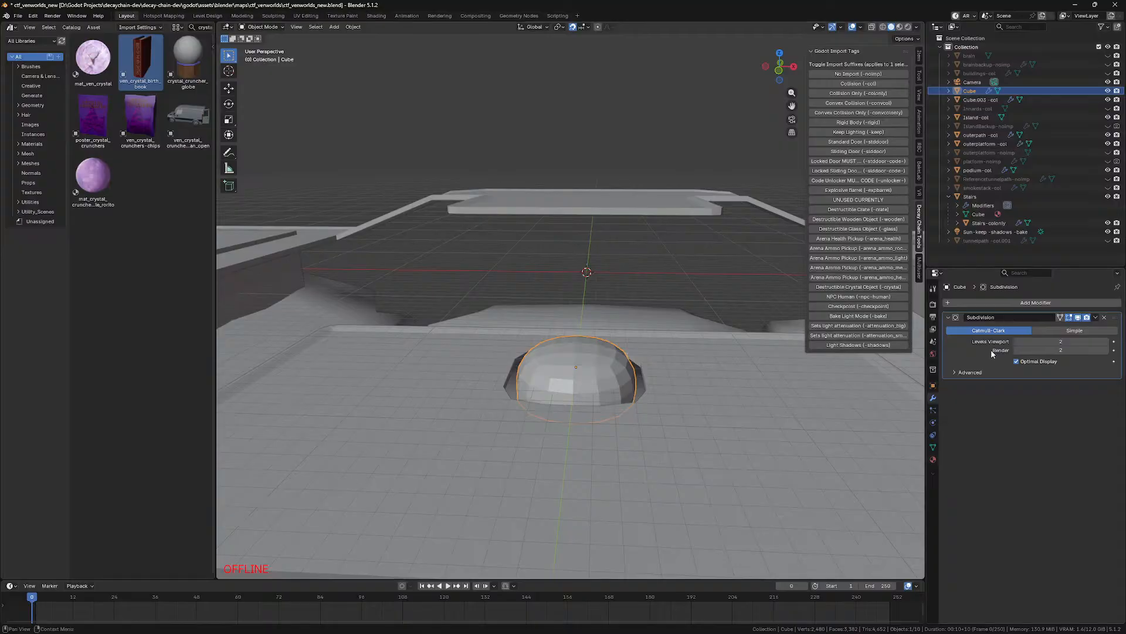
Step: Apply the cube's Subdivision modifier, enter Sculpt Mode and choose the Elastic Grab brush
key(ctrl+a)
key(ctrl+Tab)
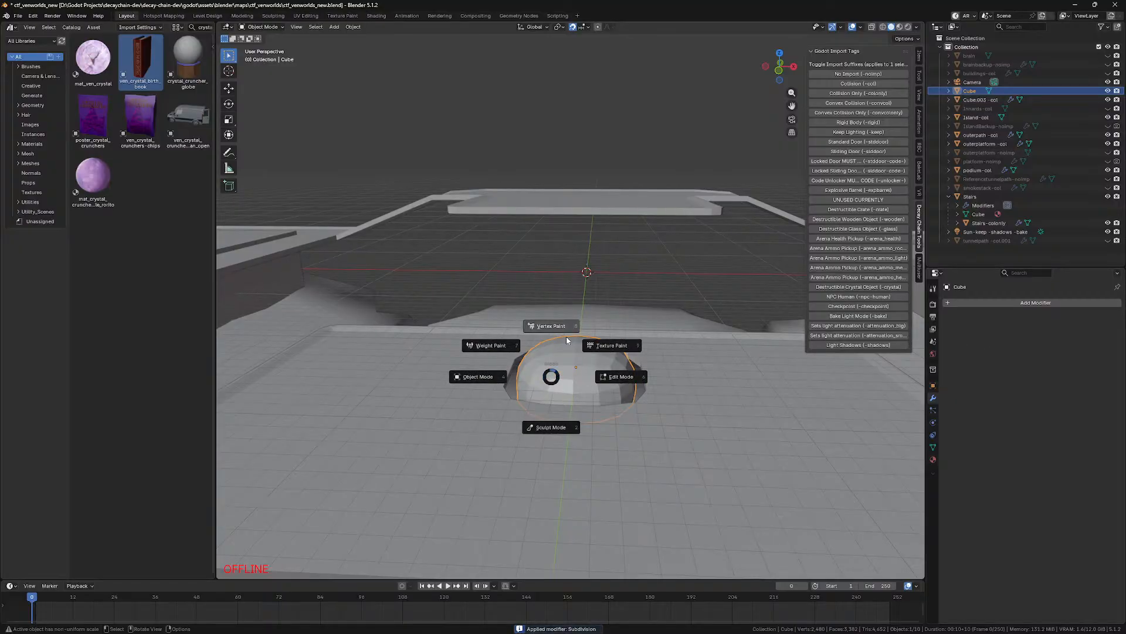
click(560, 366)
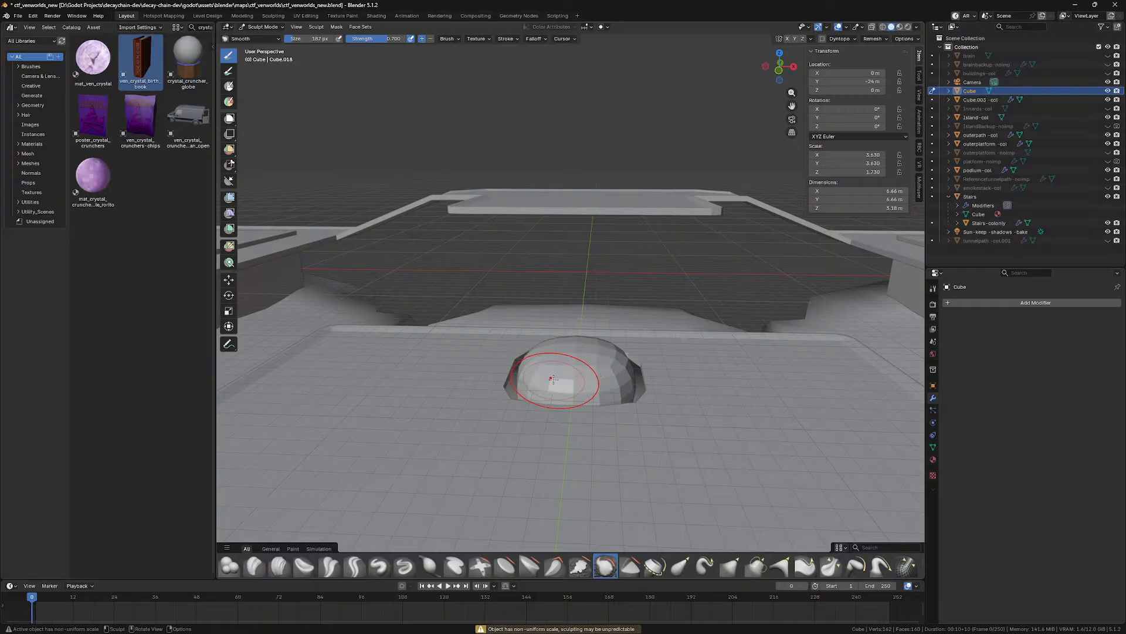
click(680, 568)
Step: Pull the dome's upper surface up into several jagged points with Elastic Grab
drag(540, 372, 531, 279)
mouse_move(608, 374)
mouse_down()
mouse_move(648, 67)
mouse_move(674, 29)
mouse_up()
mouse_move(656, 201)
middle_down()
mouse_move(602, 209)
mouse_move(768, 396)
middle_up()
drag(673, 328, 588, 25)
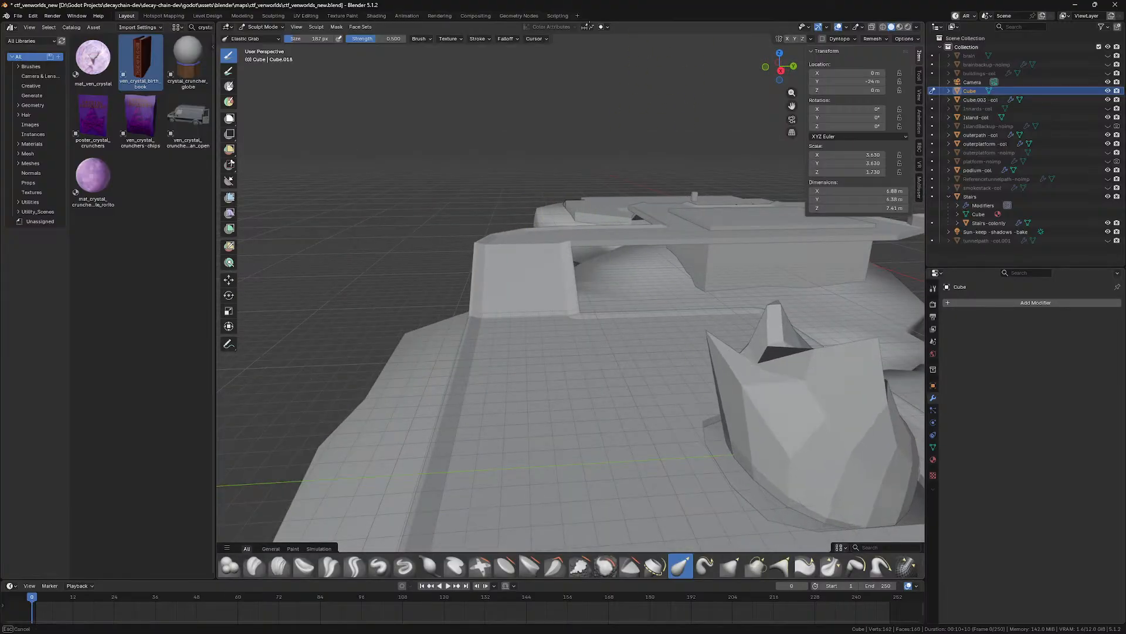
shift+middle_drag(641, 326, 616, 322)
drag(560, 437, 568, 502)
drag(567, 406, 671, 2)
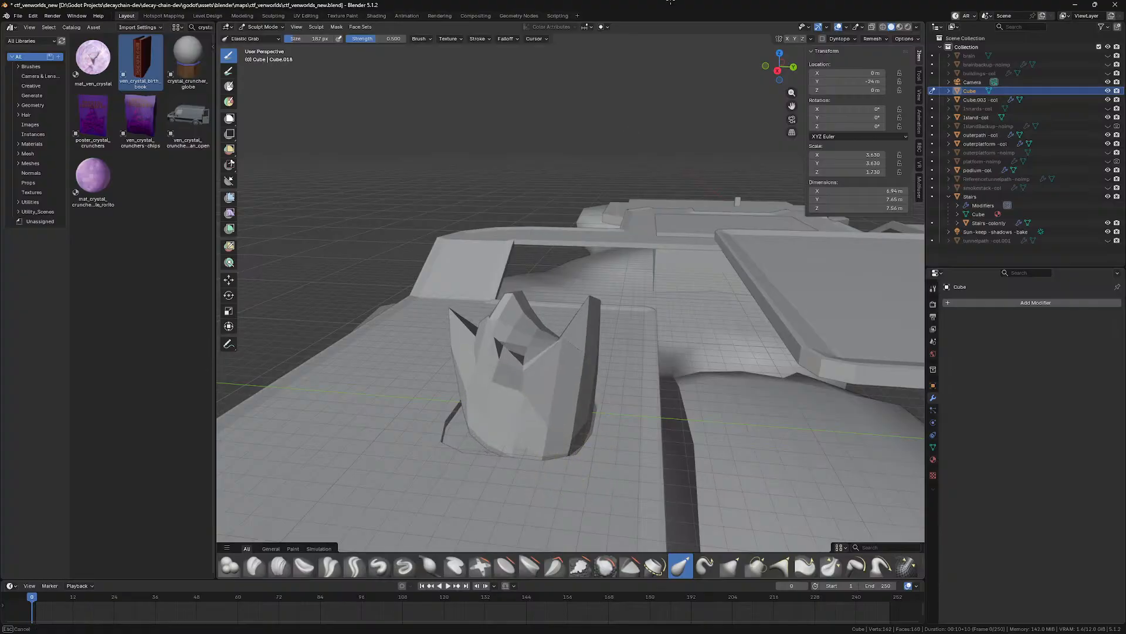
Step: Draw the crystal's centre up into a tall spire, bringing the crystal to about 14.2 m high, and adjust its shoulders
drag(527, 370, 529, 2)
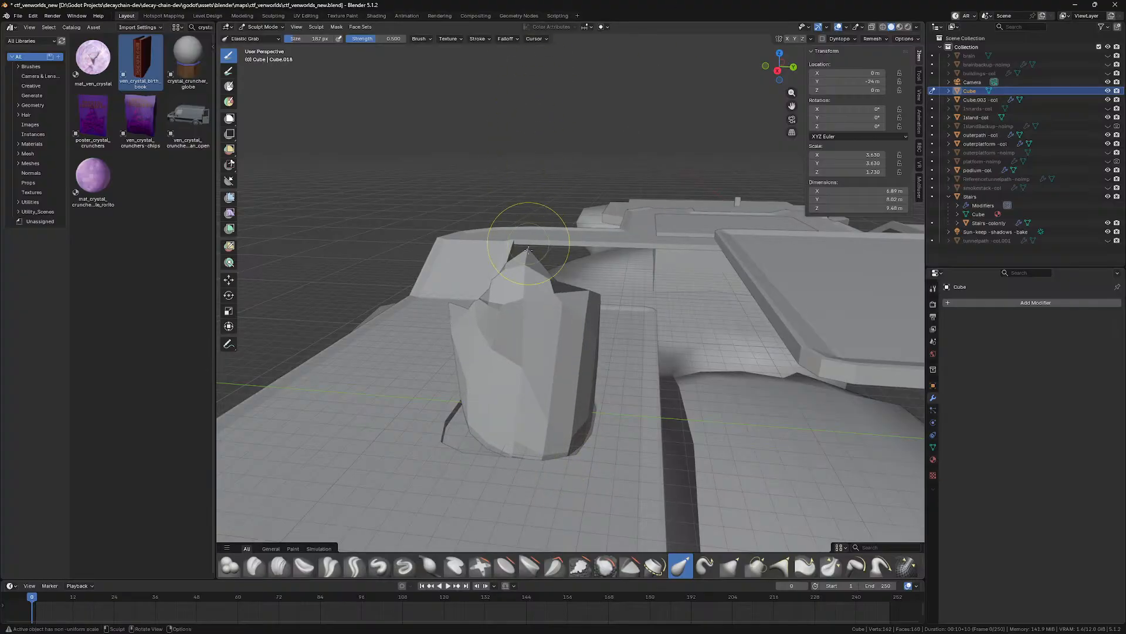
drag(528, 246, 521, 16)
mouse_move(532, 192)
mouse_down()
mouse_move(521, 199)
mouse_move(540, 82)
mouse_up()
middle_drag(540, 83, 532, 154)
drag(623, 374, 545, 169)
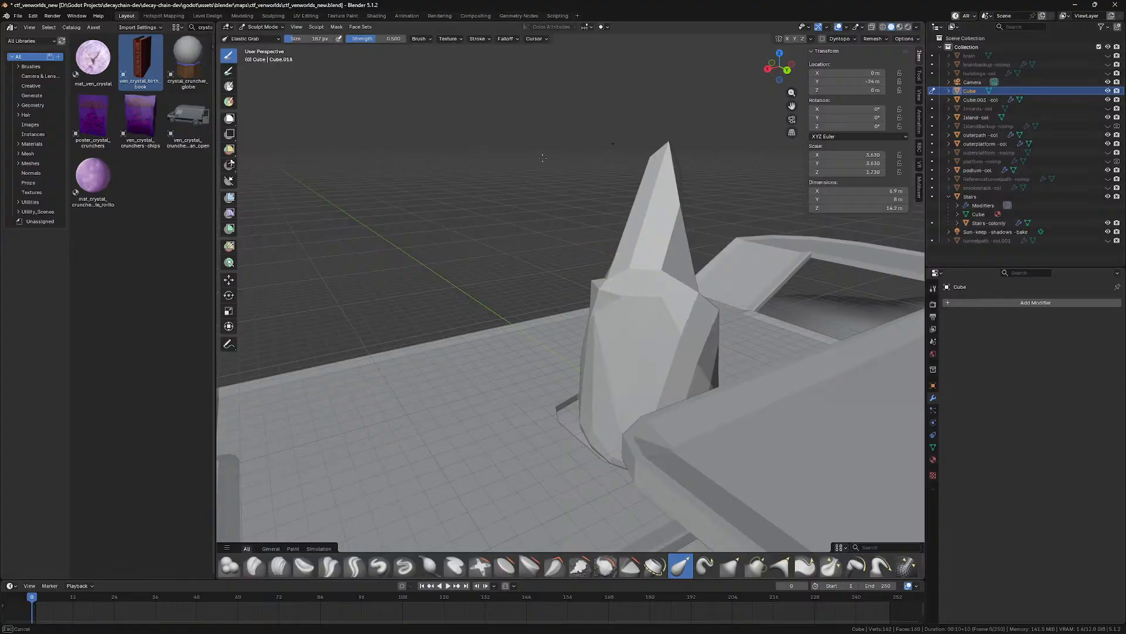
drag(629, 297, 622, 355)
Step: Grab the crystal's far side upward and pull its near face downward to make the silhouette more uneven
middle_drag(649, 346, 516, 337)
scroll(522, 341, down, 2)
drag(628, 448, 645, 120)
middle_drag(688, 281, 613, 283)
scroll(599, 295, down, 1)
mouse_move(485, 381)
mouse_down()
mouse_move(436, 559)
mouse_move(458, 580)
mouse_up()
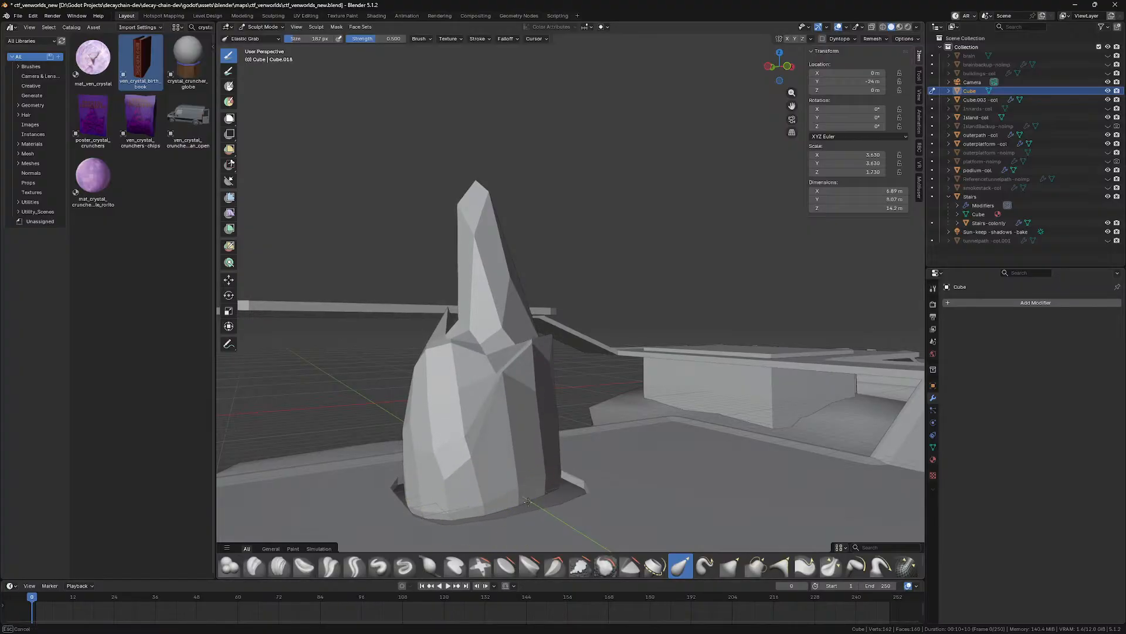
Step: Work around the crystal's lower flanks with Elastic Grab, pulling out sharp shards around the central spire
middle_drag(531, 505, 598, 451)
drag(579, 475, 472, 183)
mouse_move(594, 460)
mouse_down()
mouse_move(640, 447)
mouse_move(571, 437)
mouse_move(603, 359)
mouse_move(625, 359)
mouse_move(590, 421)
mouse_up()
drag(630, 349, 644, 176)
middle_drag(643, 176, 583, 256)
drag(495, 355, 361, 496)
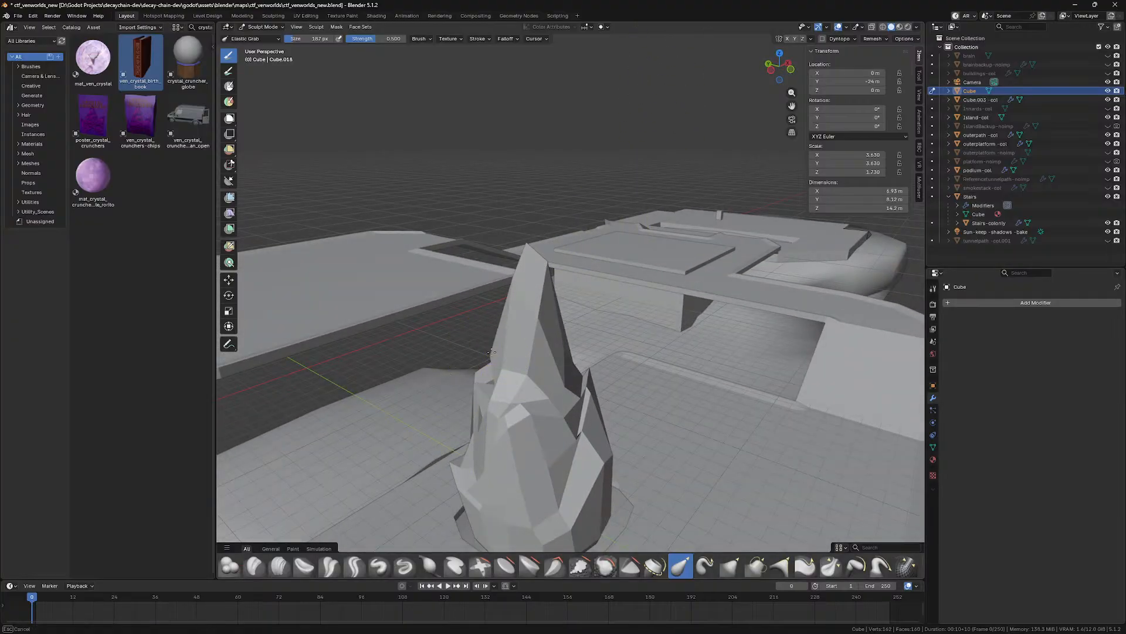
drag(492, 353, 556, 313)
middle_drag(560, 387, 492, 306)
drag(497, 299, 497, 316)
Step: Add a Decimate modifier in Collapse mode to the crystal and set its ratio to 0.5
click(991, 303)
text(dec)
key(Return)
drag(1095, 341, 1053, 341)
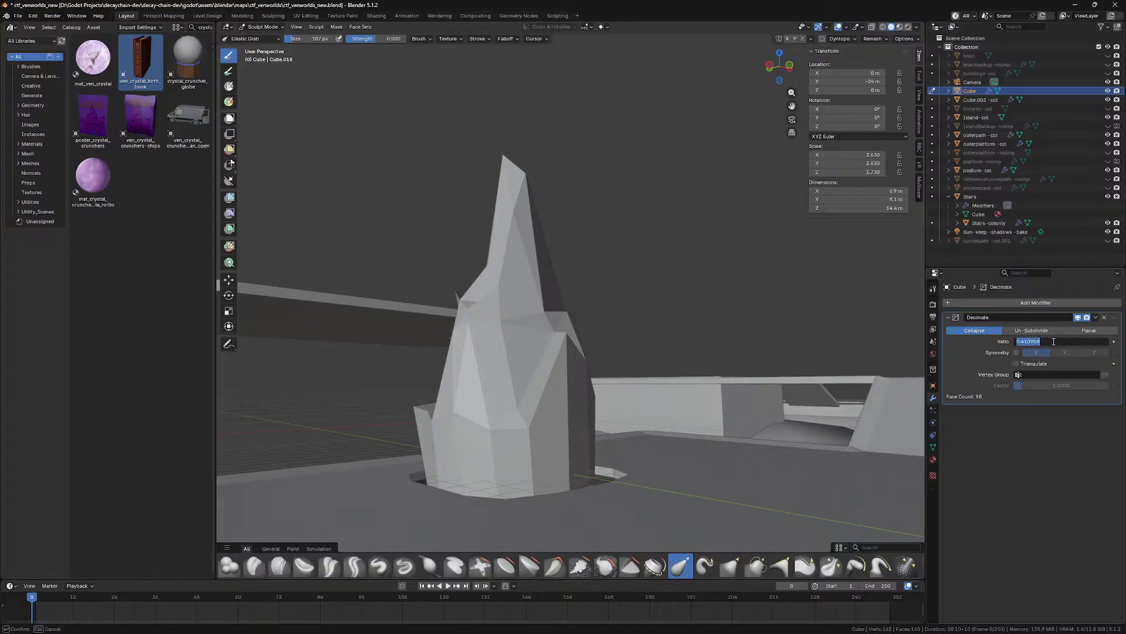
key(Return)
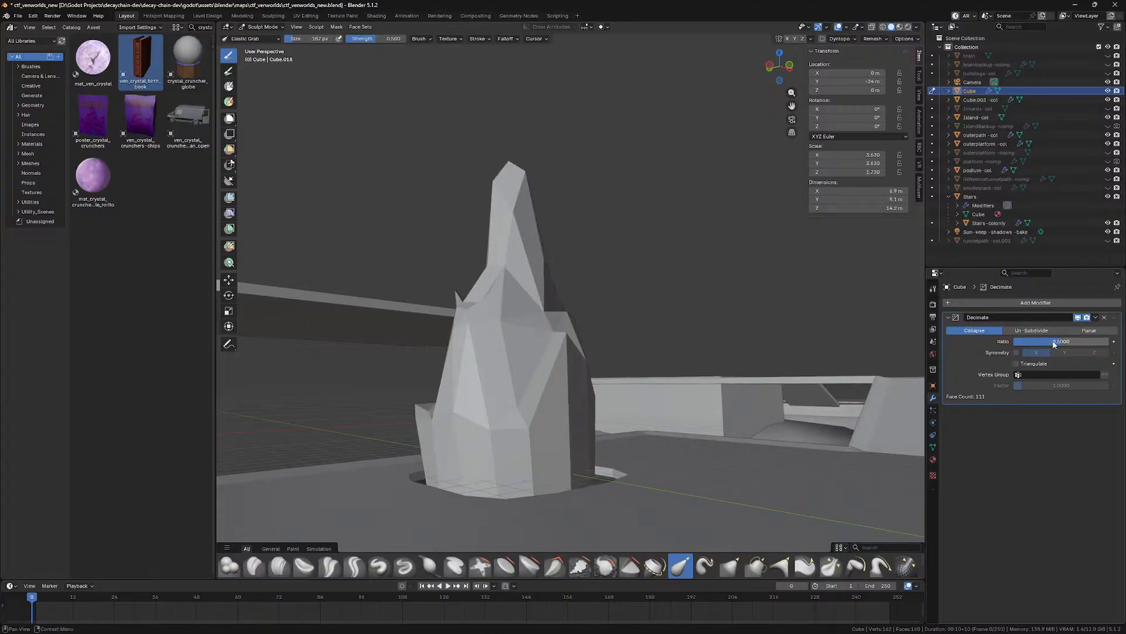
Step: Try the Decimate modifier's Un-Subdivide mode with a higher iteration count and return it to Collapse
click(1050, 329)
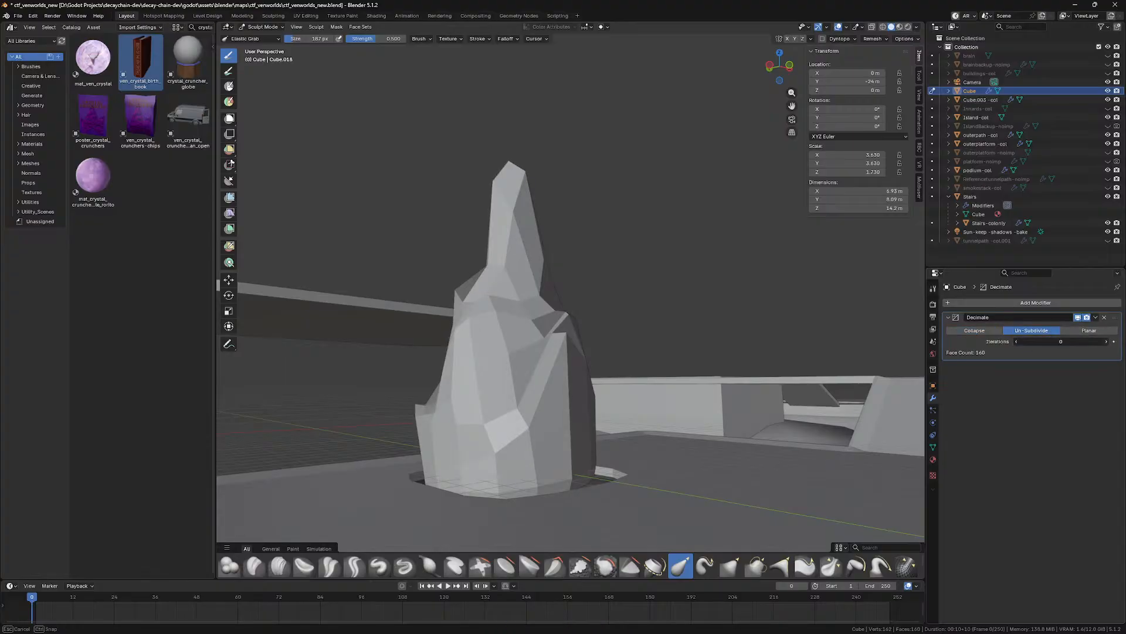
click(1107, 341)
middle_drag(704, 328, 725, 339)
click(975, 331)
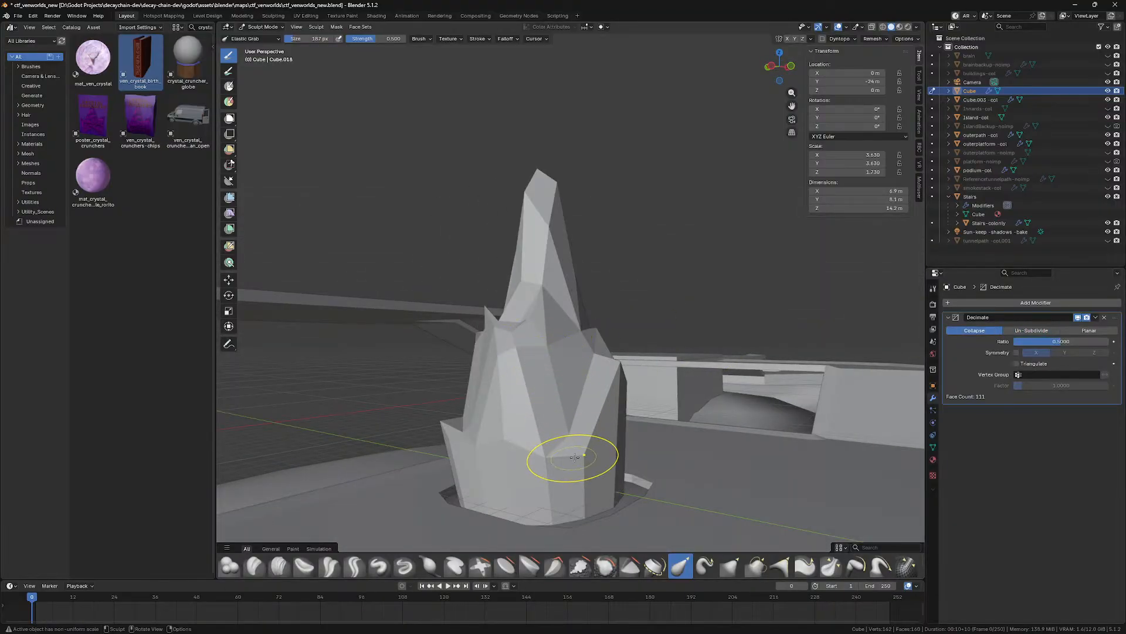
Step: Reshape the crystal's front face and sharpen the spire's blunt tip with Elastic Grab under the Decimate modifier
drag(573, 457, 593, 194)
drag(539, 325, 561, 494)
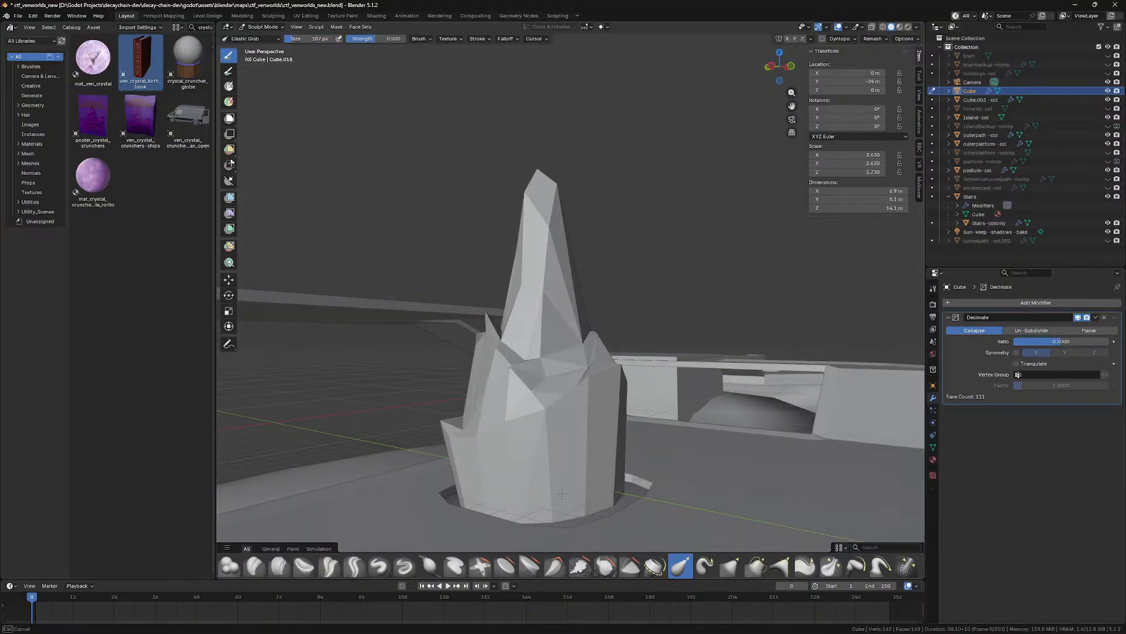
drag(550, 233, 547, 241)
drag(557, 194, 539, 232)
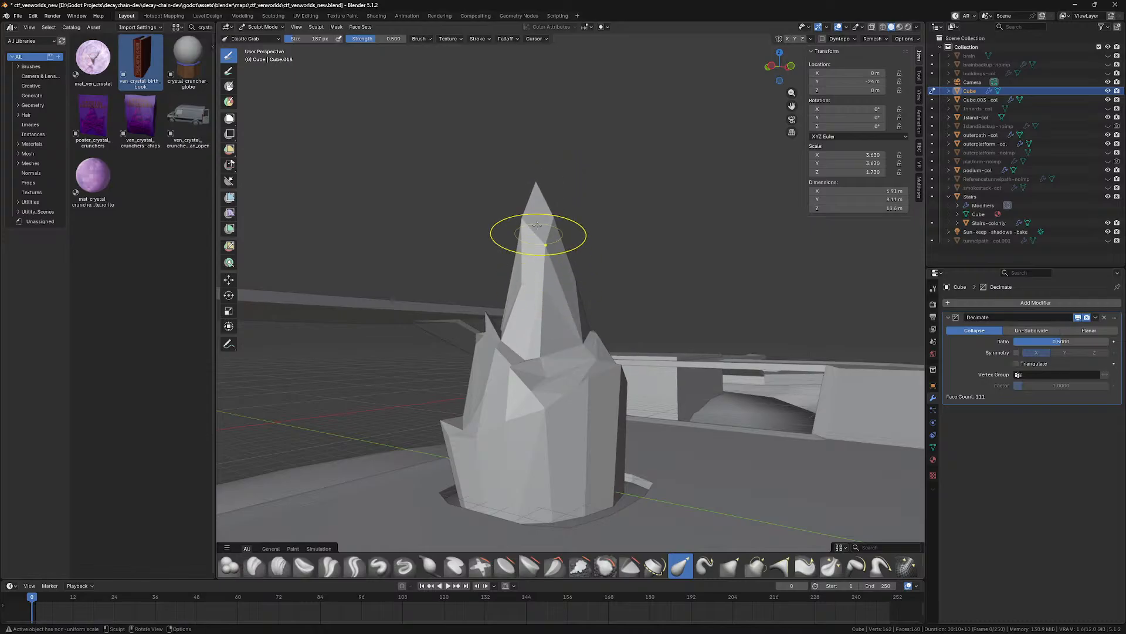
middle_drag(481, 200, 576, 325)
Step: Push and pull the crystal's remaining sides with Elastic Grab to carve deeper ledges and shards around its base
drag(612, 385, 618, 476)
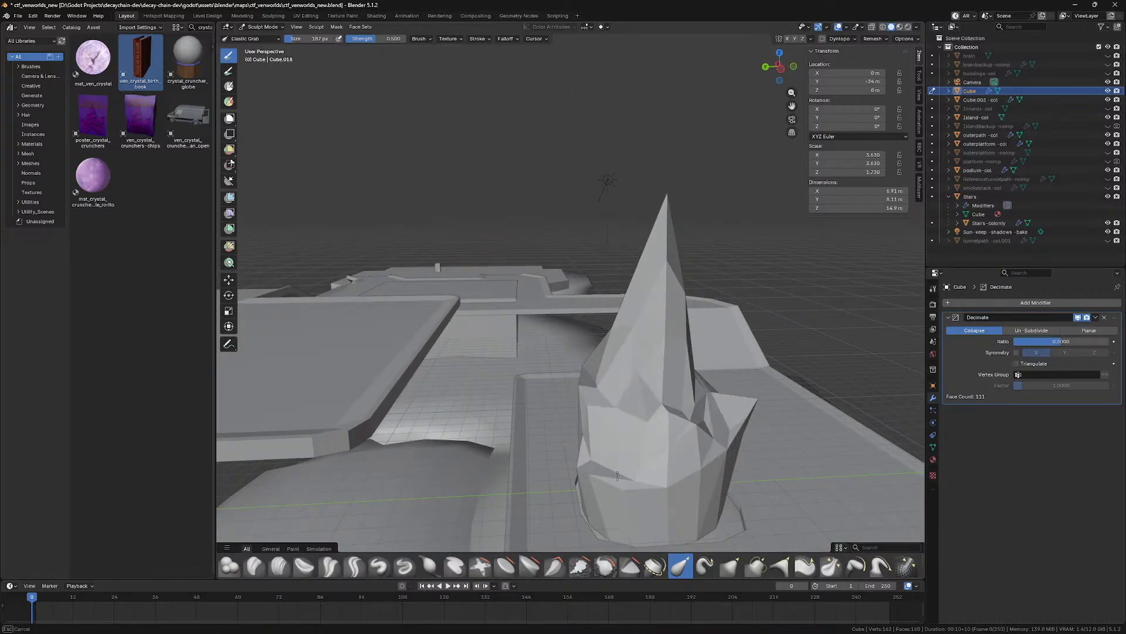
mouse_move(595, 407)
mouse_down()
mouse_move(589, 354)
mouse_move(590, 415)
mouse_up()
mouse_move(590, 415)
middle_down()
mouse_move(568, 380)
mouse_move(661, 338)
middle_up()
drag(670, 331, 514, 402)
drag(657, 254, 575, 441)
mouse_move(732, 354)
mouse_down()
mouse_move(712, 340)
mouse_move(679, 382)
mouse_move(662, 342)
mouse_move(709, 465)
mouse_up()
middle_drag(740, 400, 644, 413)
Step: Set the Decimate ratio to about 0.66 and return the crystal to Object Mode with flat shading
mouse_move(1065, 346)
mouse_down()
mouse_move(1111, 346)
mouse_move(1075, 346)
mouse_up()
drag(511, 432, 497, 432)
key(ctrl+Tab)
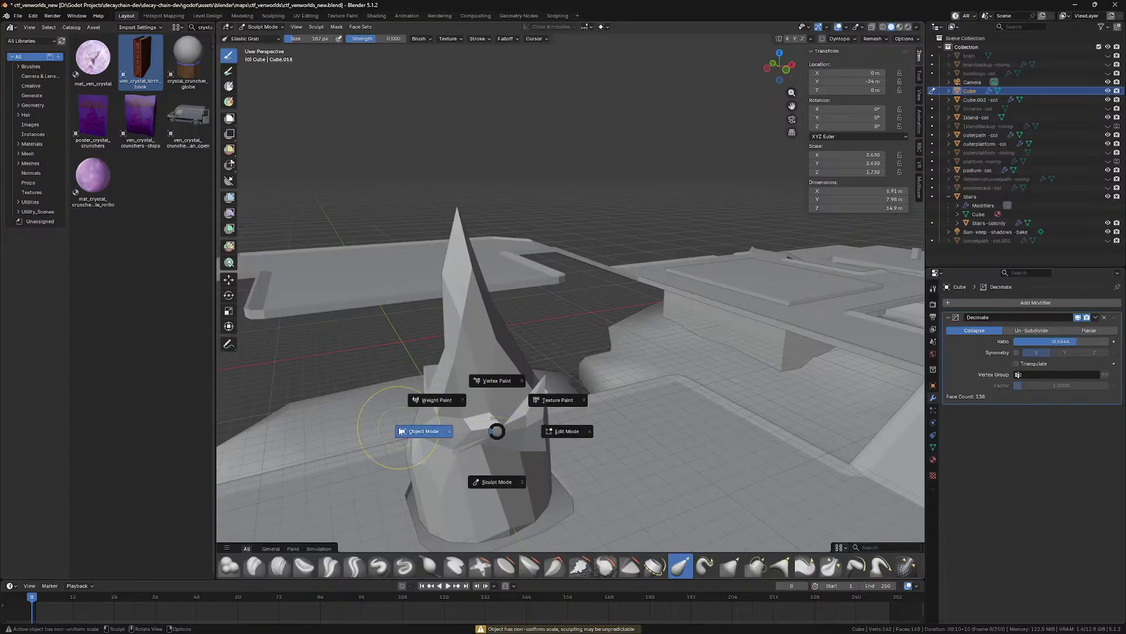
click(462, 435)
right_click(463, 435)
click(462, 435)
right_click(533, 420)
click(533, 429)
middle_drag(534, 429, 556, 258)
right_click(559, 381)
click(559, 391)
Step: Enter Edit Mode and reposition the vertex on the front ridge where the spire meets its shoulder
scroll(554, 358, up, 5)
key(Tab)
scroll(555, 353, down, 3)
click(555, 253)
key(g)
key(z)
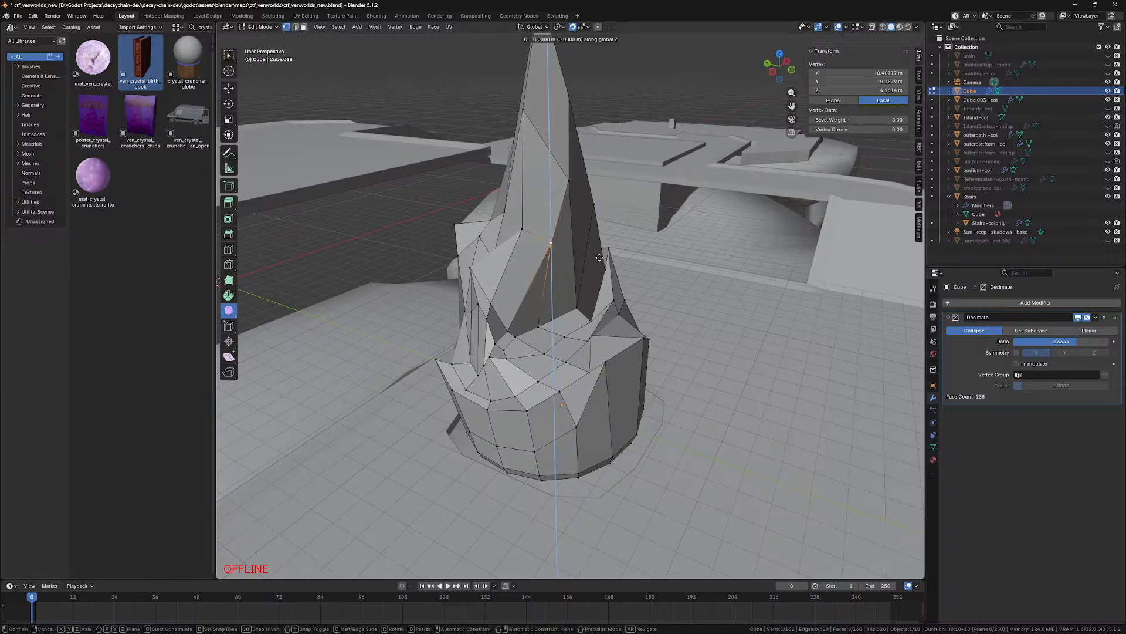
click(555, 245)
key(g)
click(543, 245)
Step: Move the two vertices along the spire's side edge inward and adjust the vertex at the spire's foot
click(582, 196)
click(577, 190)
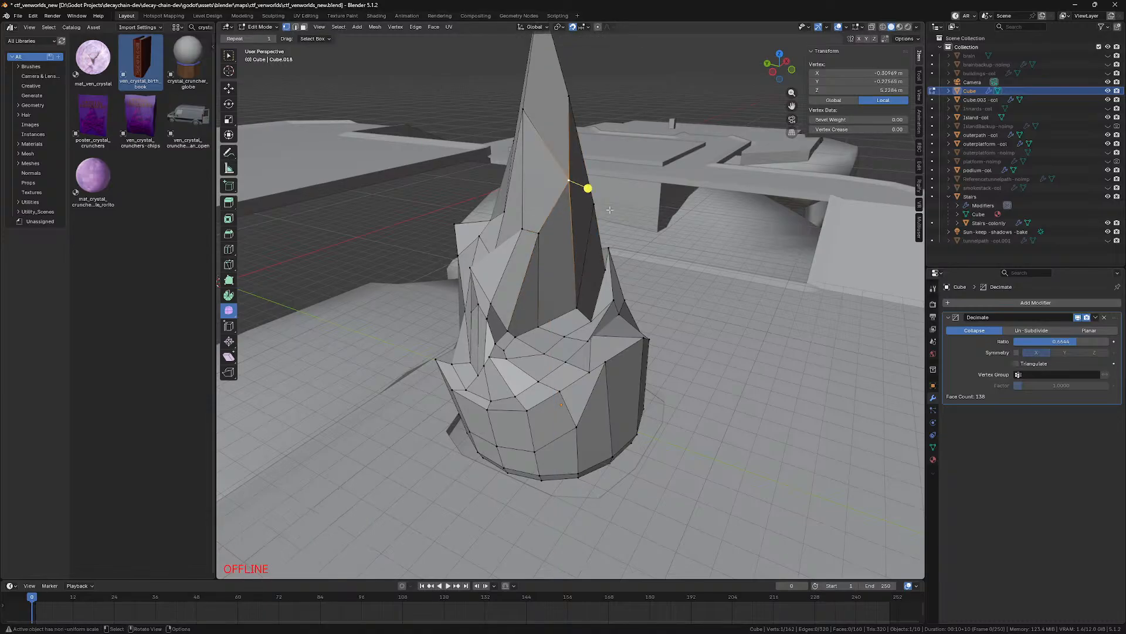
key(g)
click(584, 208)
click(564, 111)
key(g)
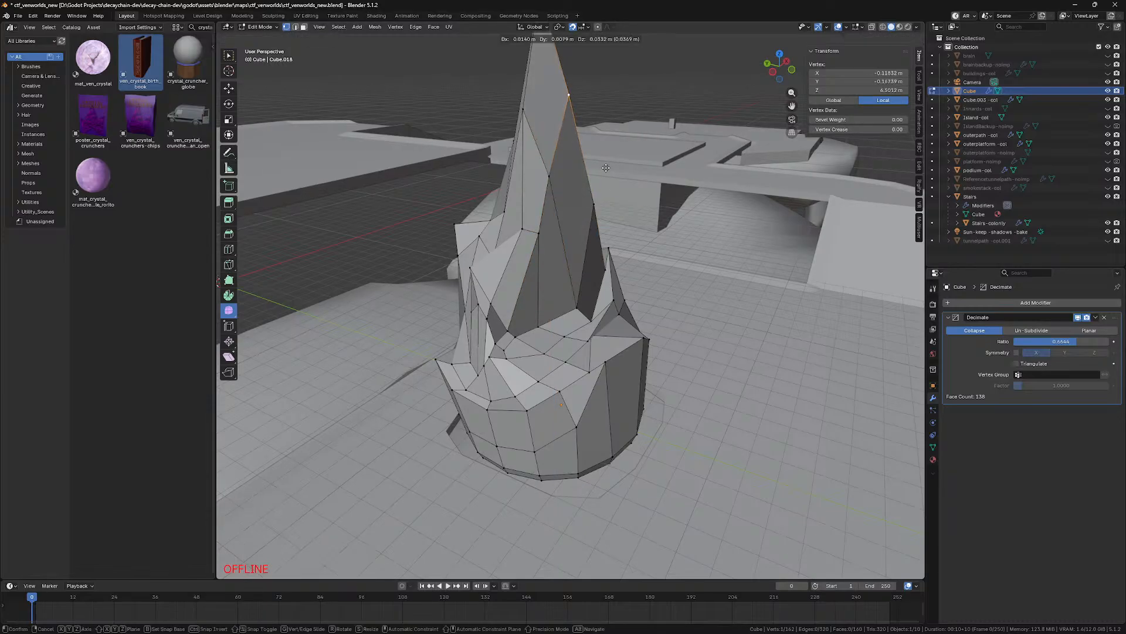
click(581, 187)
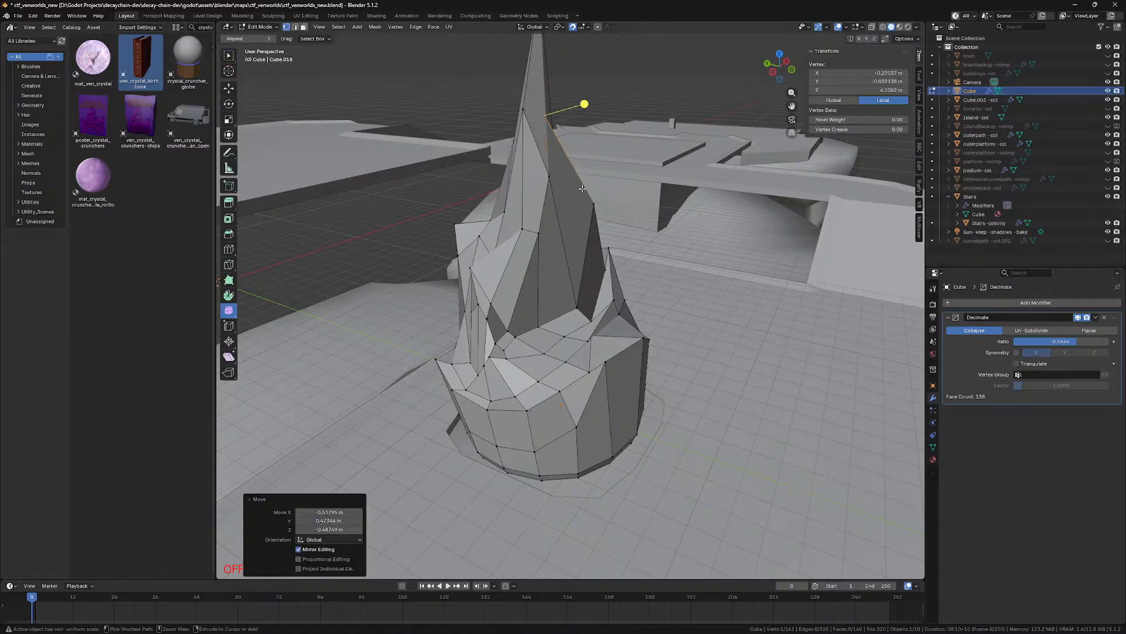
click(576, 306)
key(g)
click(572, 300)
click(565, 336)
key(g)
click(567, 355)
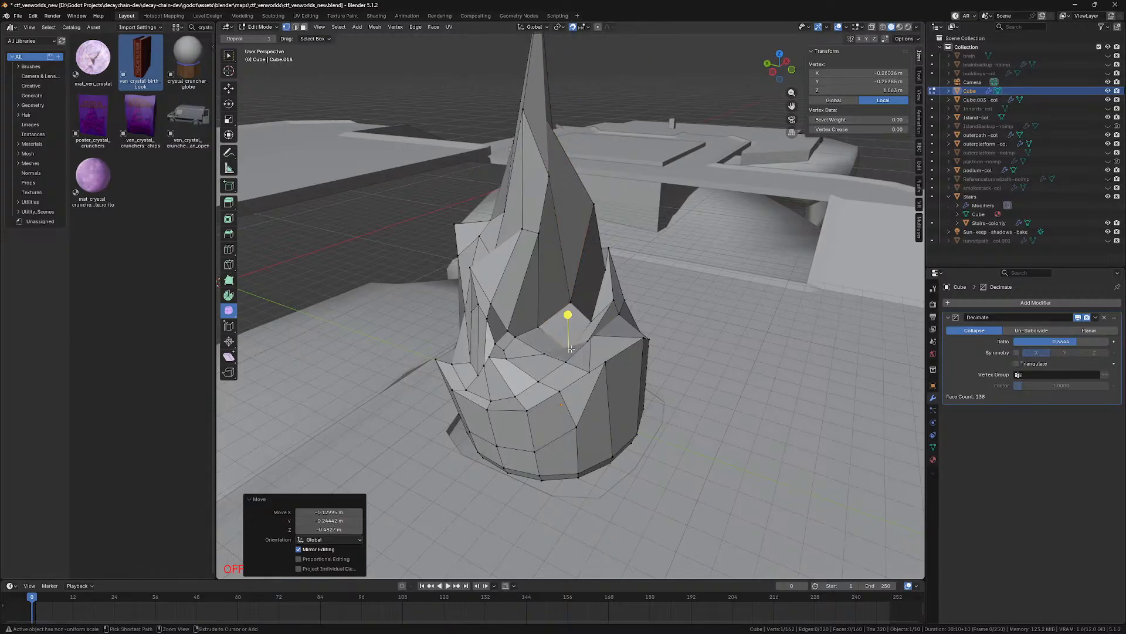
middle_drag(660, 148, 680, 135)
key(ctrl+z)
Step: Enable proportional editing with a radius of about 2.14 m and move the vertex in the hollow below the spire along Z
key(o)
key(g)
scroll(723, 176, up, 3)
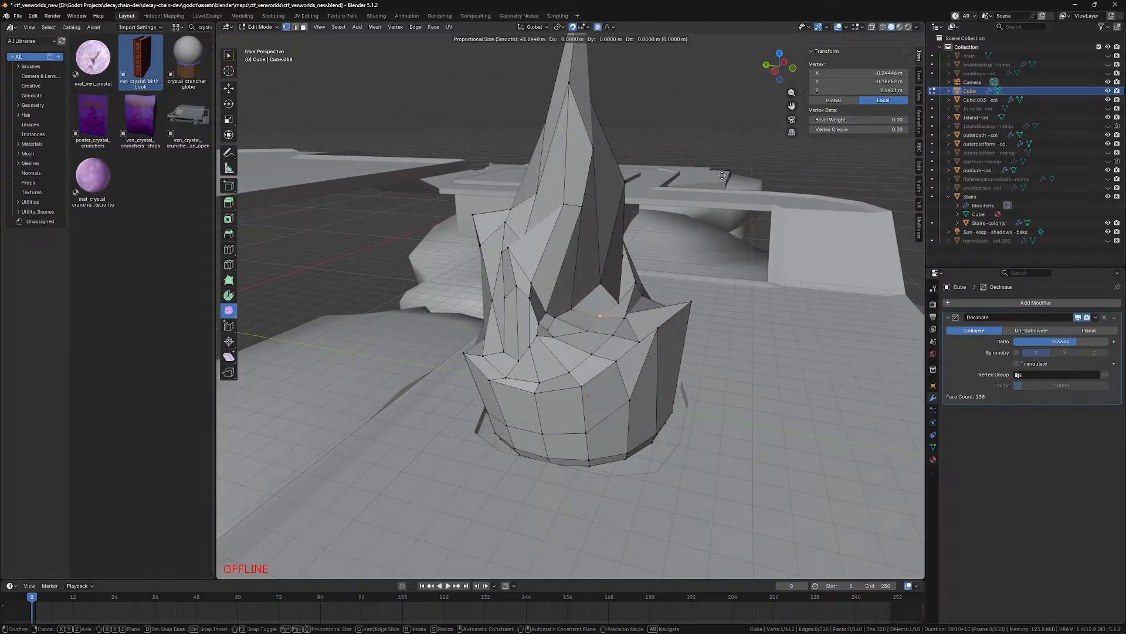
scroll(716, 199, down, 20)
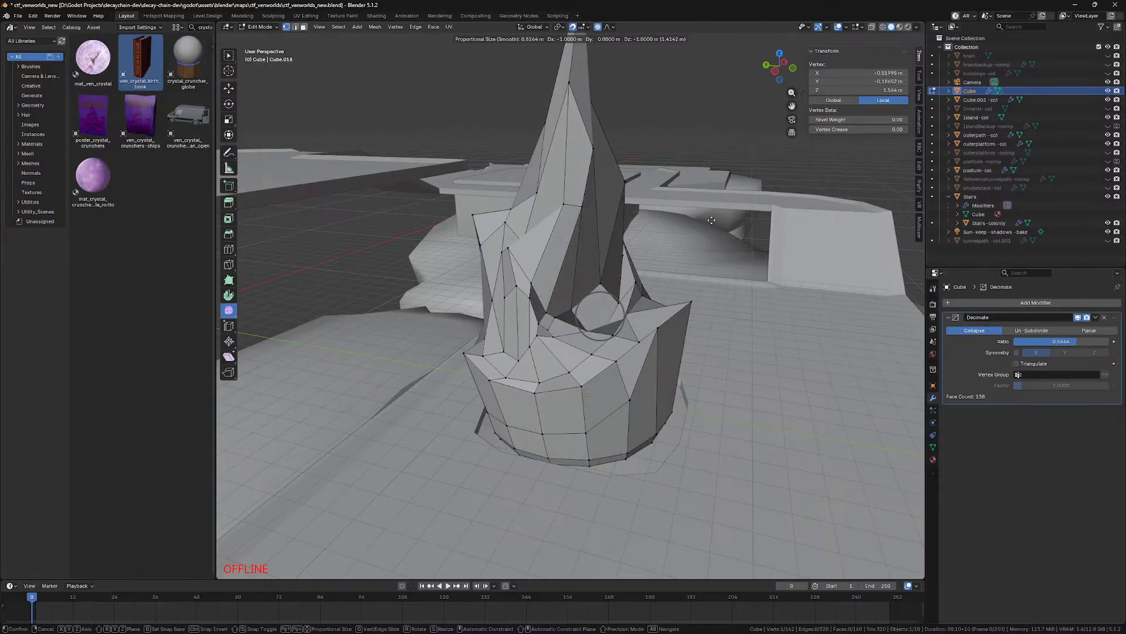
scroll(711, 220, up, 1)
key(z)
click(718, 192)
Step: Select three neighbouring vertices in the hollow beside the spire and lower them about 0.85 m along Z
middle_drag(717, 192, 582, 276)
click(454, 351)
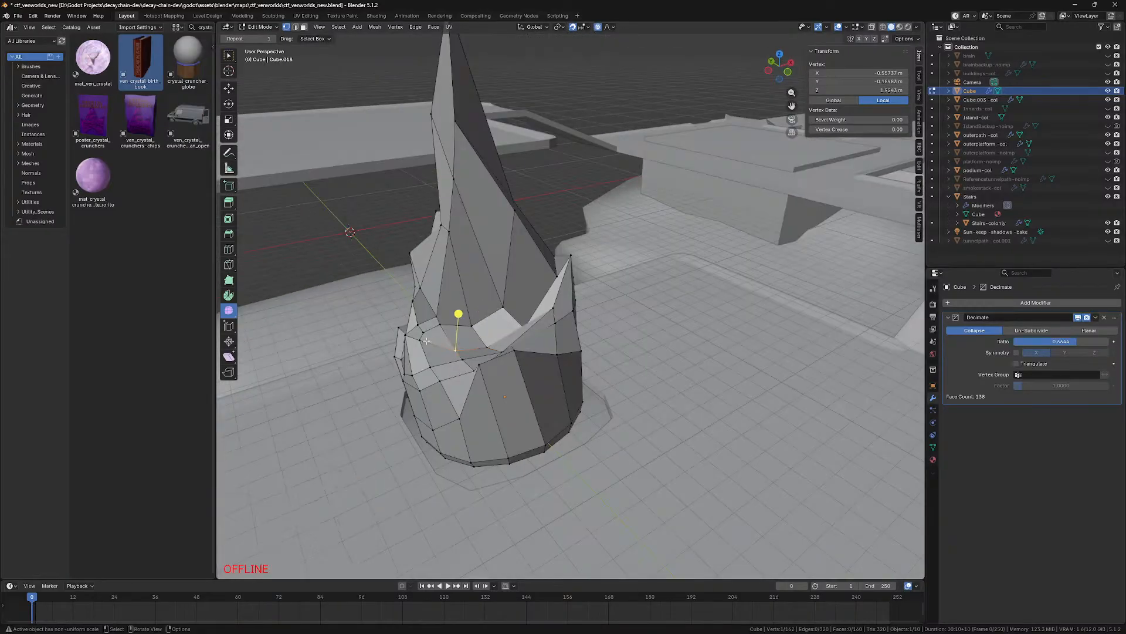
click(420, 341)
shift+click(424, 333)
shift+click(439, 328)
key(g)
key(g)
click(499, 334)
key(z)
key(g)
key(z)
click(506, 337)
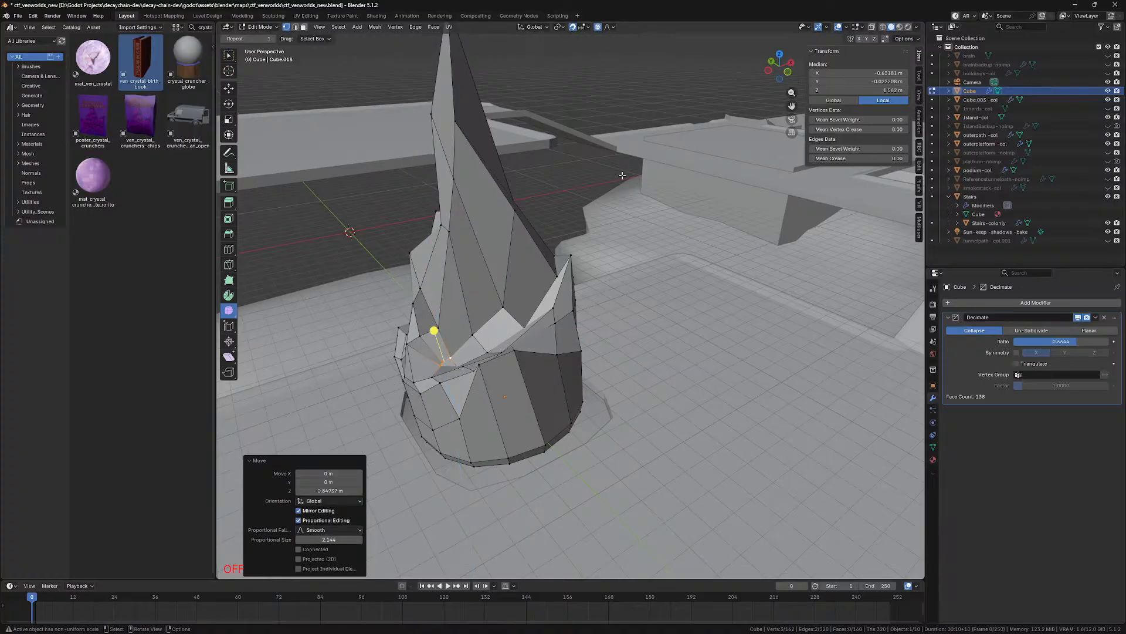
Step: Return to Object Mode, deselect the crystal and examine its overall shape on the platform
key(Tab)
scroll(626, 182, down, 6)
click(621, 184)
middle_drag(621, 184, 646, 159)
scroll(621, 235, up, 5)
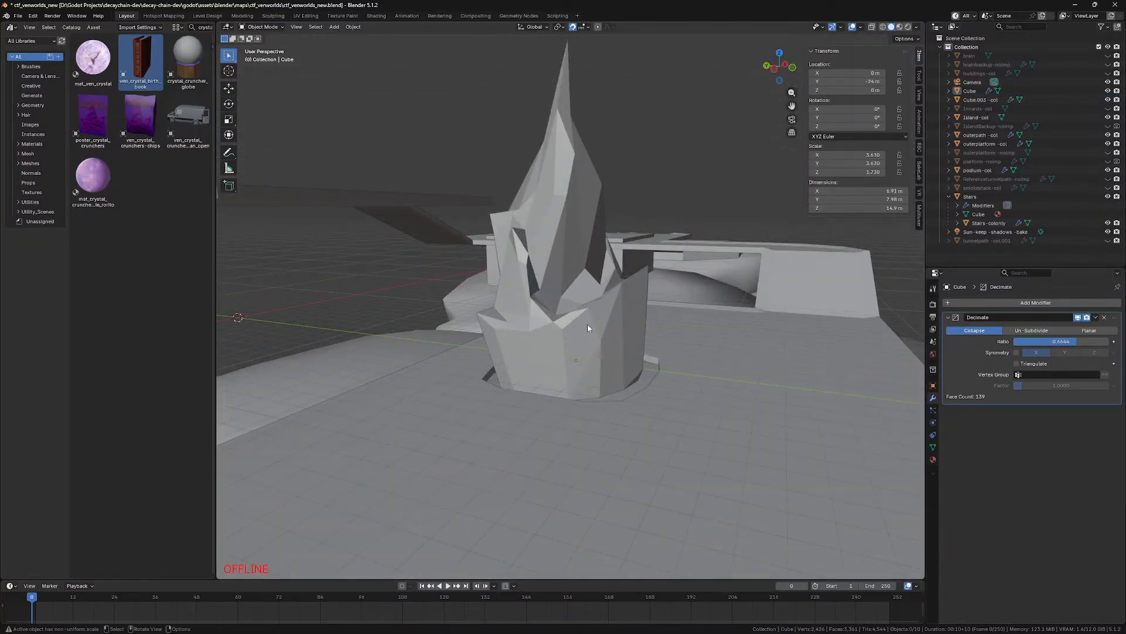
Step: Select the edge loop around the crystal's lower body in Edit Mode and scale it about 0.71 along X and 0.808 along Y
click(587, 323)
key(Tab)
middle_drag(593, 346, 598, 328)
click(618, 331)
key(2)
alt+click(568, 358)
key(s)
key(x)
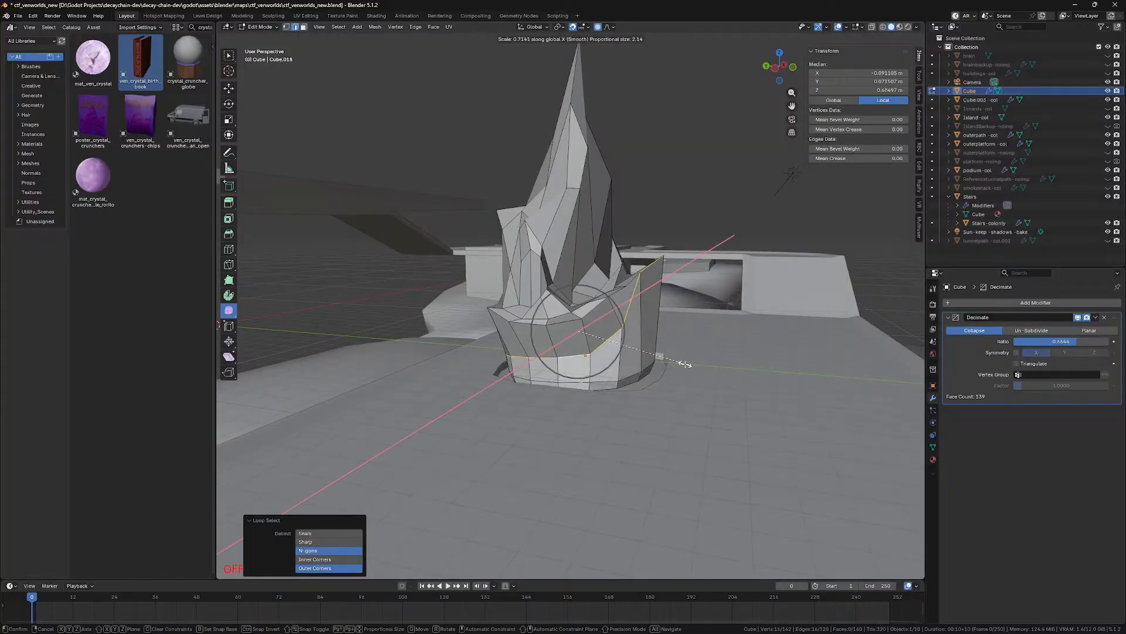
click(683, 363)
key(s)
key(y)
click(632, 274)
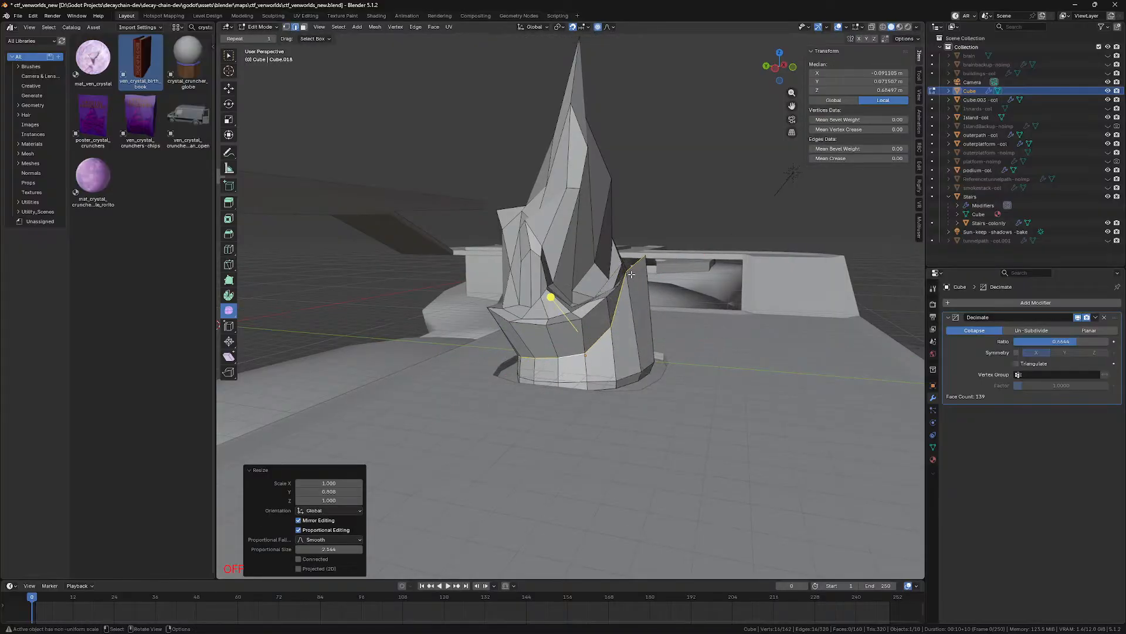
Step: Adjust the two top vertices of the tall shard at the crystal's side and move them together along Y
key(1)
click(646, 257)
key(g)
click(646, 260)
click(628, 274)
shift+click(648, 261)
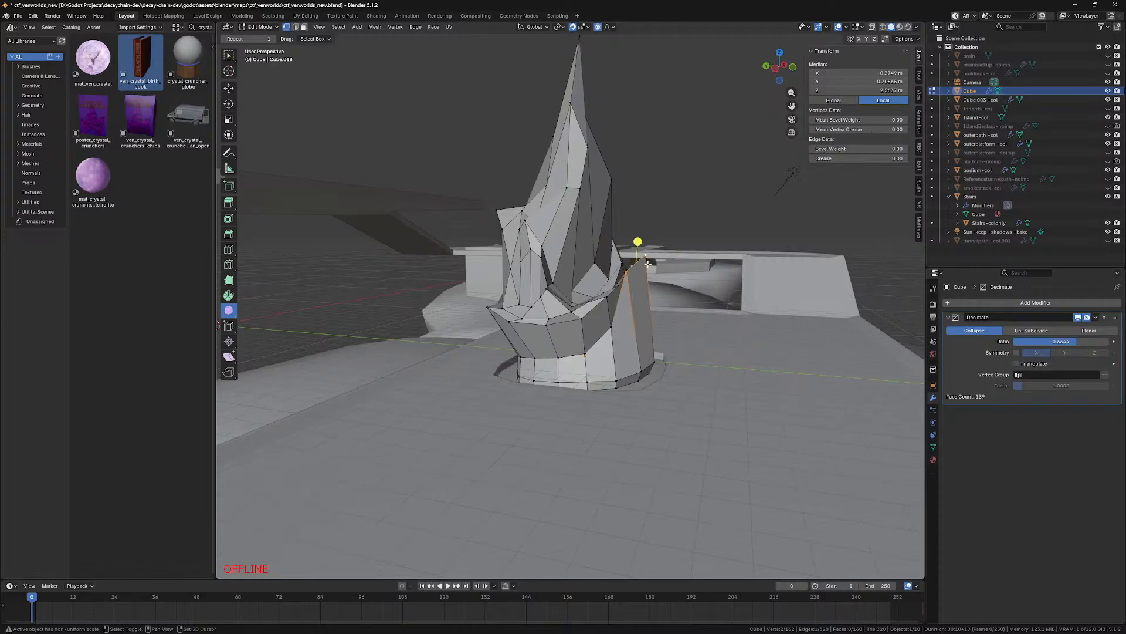
key(g)
key(x)
key(y)
click(665, 283)
Step: Reposition a vertex on the crystal's opposite side and lower two rim vertices along Z, the second by about 1.13 m
middle_drag(665, 282, 509, 317)
click(525, 335)
key(g)
click(594, 329)
click(451, 293)
key(g)
key(z)
click(458, 331)
click(480, 291)
key(g)
key(z)
click(471, 314)
Step: Slide two vertices along their edges in front of the spire, reposition the rim vertex below them and select a base vertex
key(g)
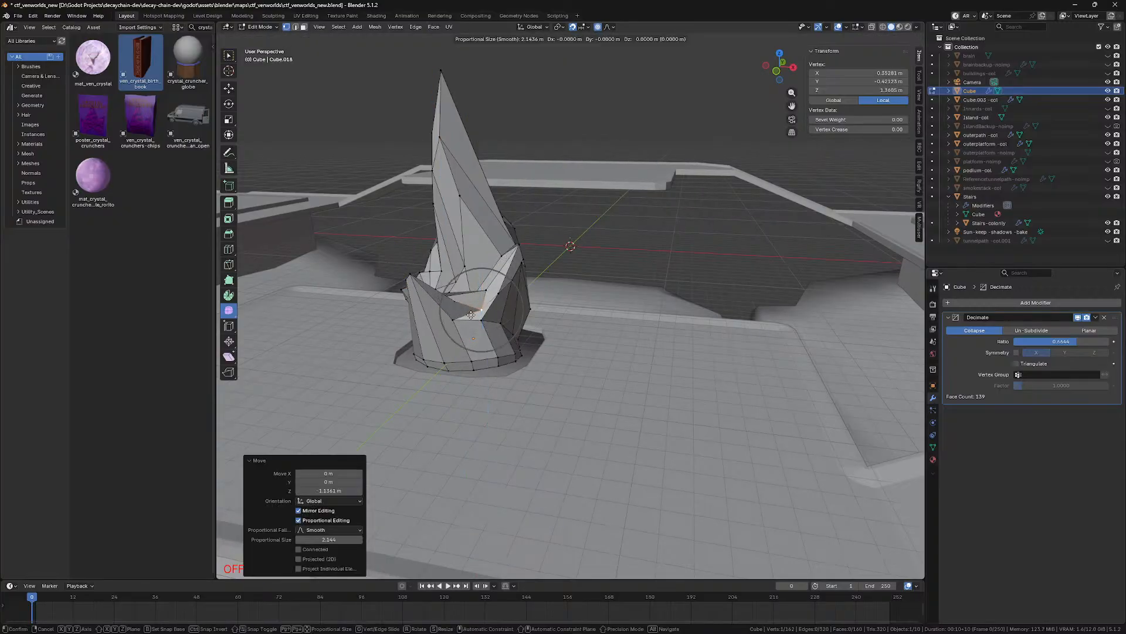
key(g)
click(474, 298)
click(473, 262)
key(g)
key(g)
click(476, 270)
click(476, 324)
key(g)
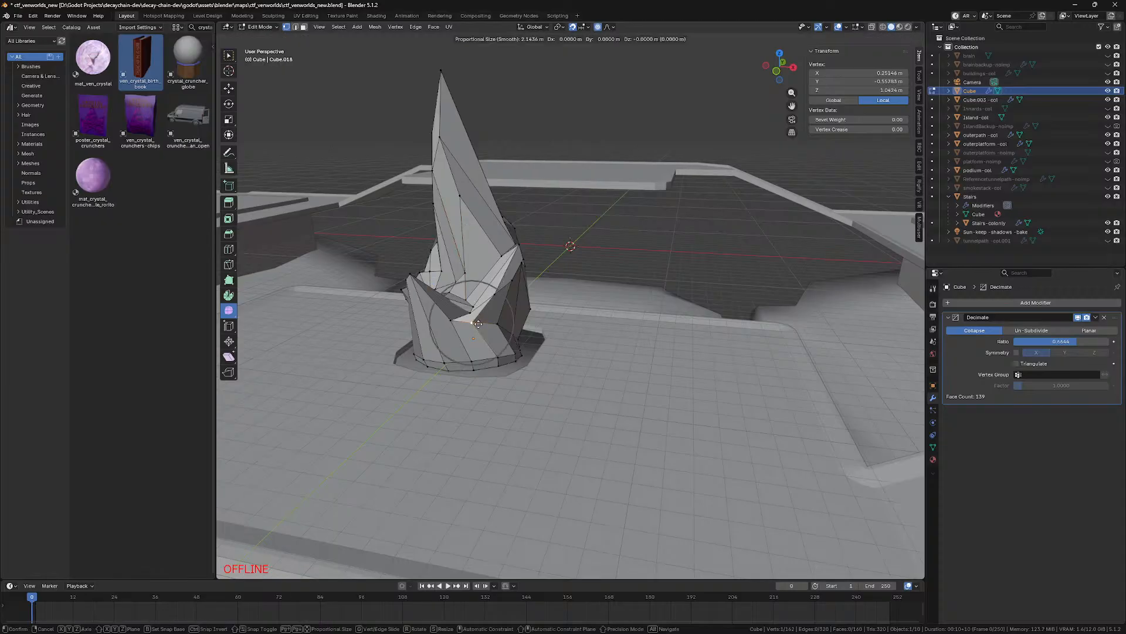
click(501, 327)
click(469, 409)
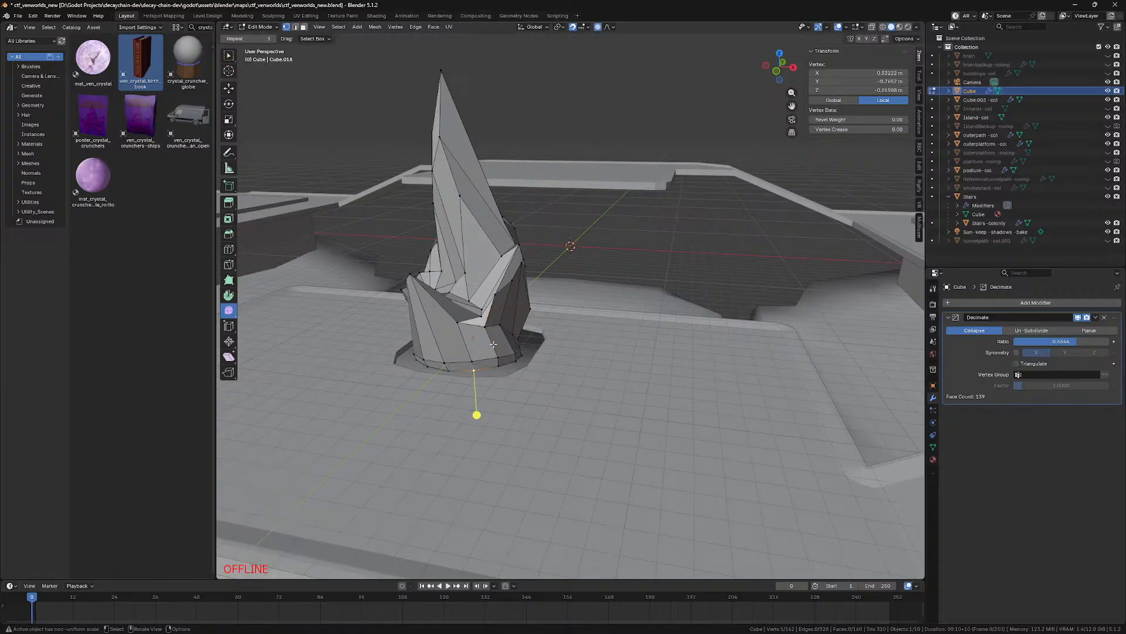
Step: Lower two vertices of the crystal's base rim along Z, the second by about 0.46 m
key(g)
key(z)
click(498, 350)
click(513, 364)
key(g)
key(z)
click(522, 373)
Step: In a front wireframe view, scale the crystal's bottom vertex and its surroundings along Z by about -0.853 with proportional editing
middle_drag(525, 372, 548, 323)
key(KP_1)
key(shift+z)
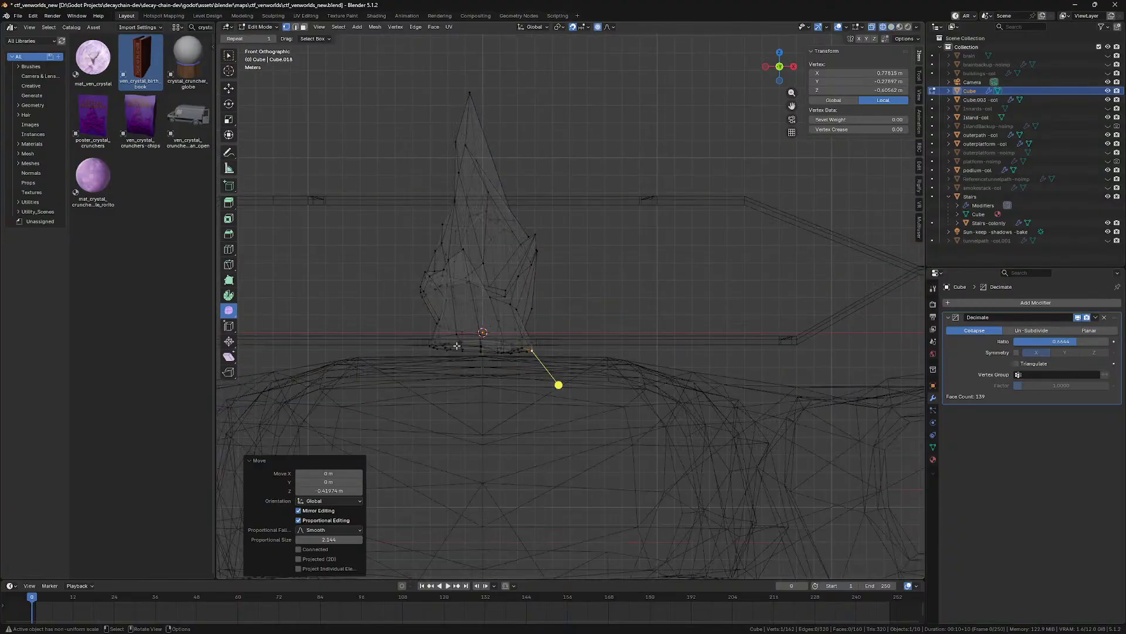
click(480, 352)
key(g)
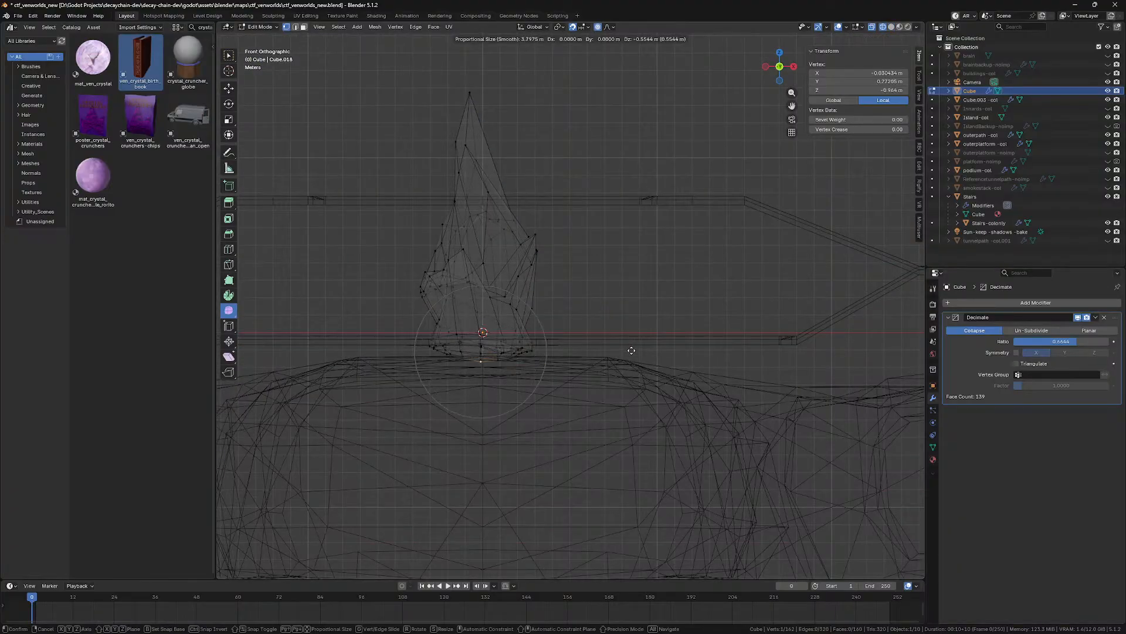
key(s)
key(z)
click(472, 353)
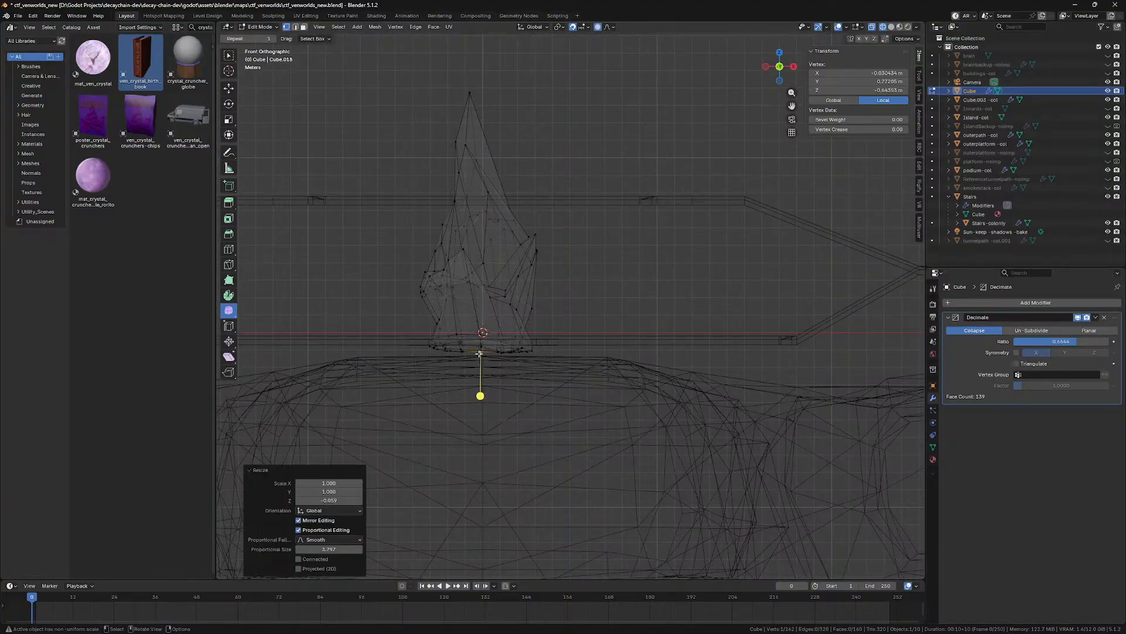
Step: Rescale the crystal's base along Z with a changed proportional radius, shift it vertically and return to solid shading
key(s)
scroll(702, 341, down, 6)
key(z)
click(702, 342)
key(g)
key(z)
click(704, 355)
key(shift+z)
Step: Slide a vertex on the crystal's side along its edge in Edit Mode
click(680, 317)
key(Tab)
middle_drag(622, 288, 660, 346)
key(Tab)
click(487, 290)
key(g)
key(g)
click(520, 301)
Step: Apply the mat_ven_crystal material asset to the crystal in Object Mode and show it in material preview shading
key(Tab)
mouse_move(97, 179)
mouse_down()
mouse_move(511, 328)
mouse_move(93, 158)
mouse_up()
click(100, 61)
drag(100, 61, 542, 305)
key(z)
click(618, 420)
Step: Unwrap the entire crystal mesh with Cube Projection and save the file
key(Tab)
key(a)
key(u)
click(543, 427)
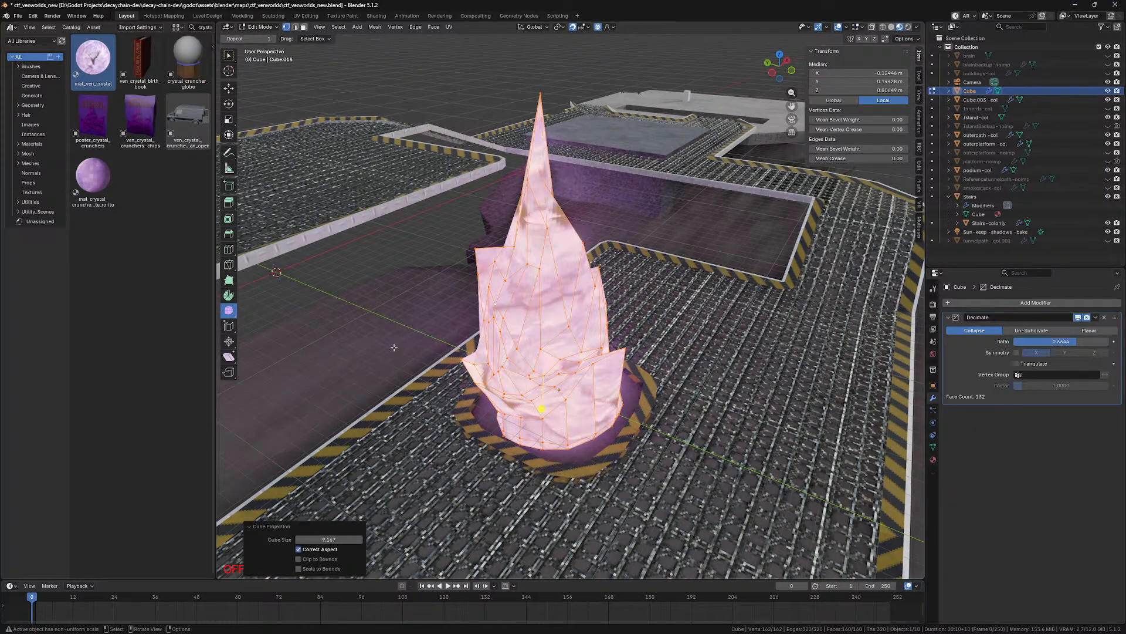
key(Tab)
middle_drag(564, 428, 611, 309)
scroll(595, 287, down, 3)
key(ctrl+s)
click(594, 288)
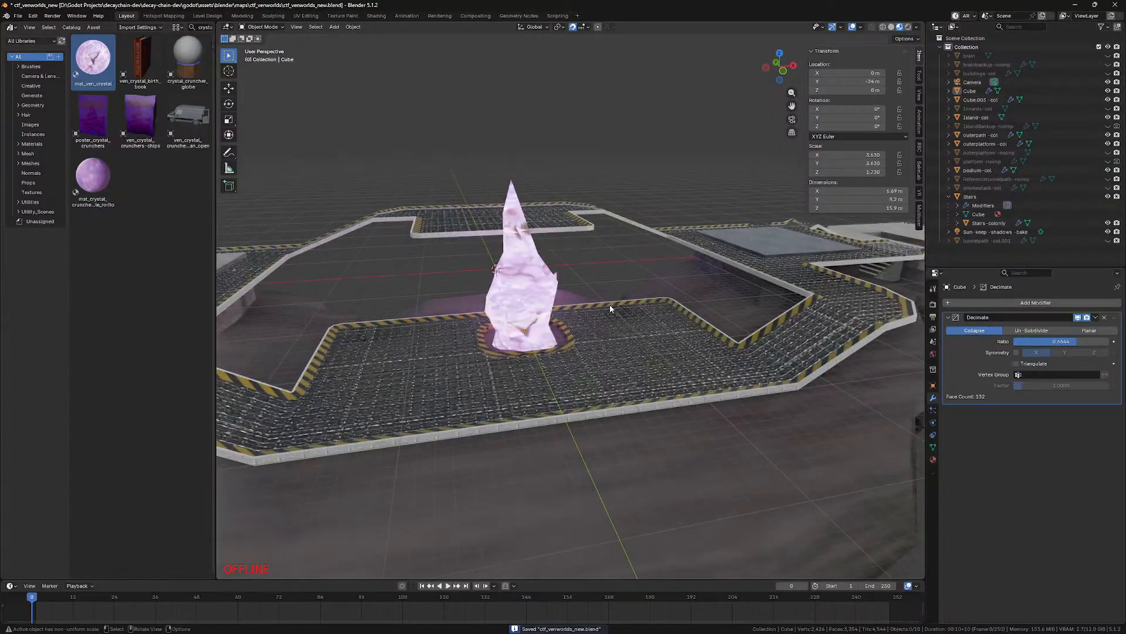
Step: Try the Conformal and Minimum Stretch unwraps on the crystal mesh
click(517, 322)
scroll(517, 323, up, 2)
scroll(518, 323, up, 3)
key(Tab)
key(u)
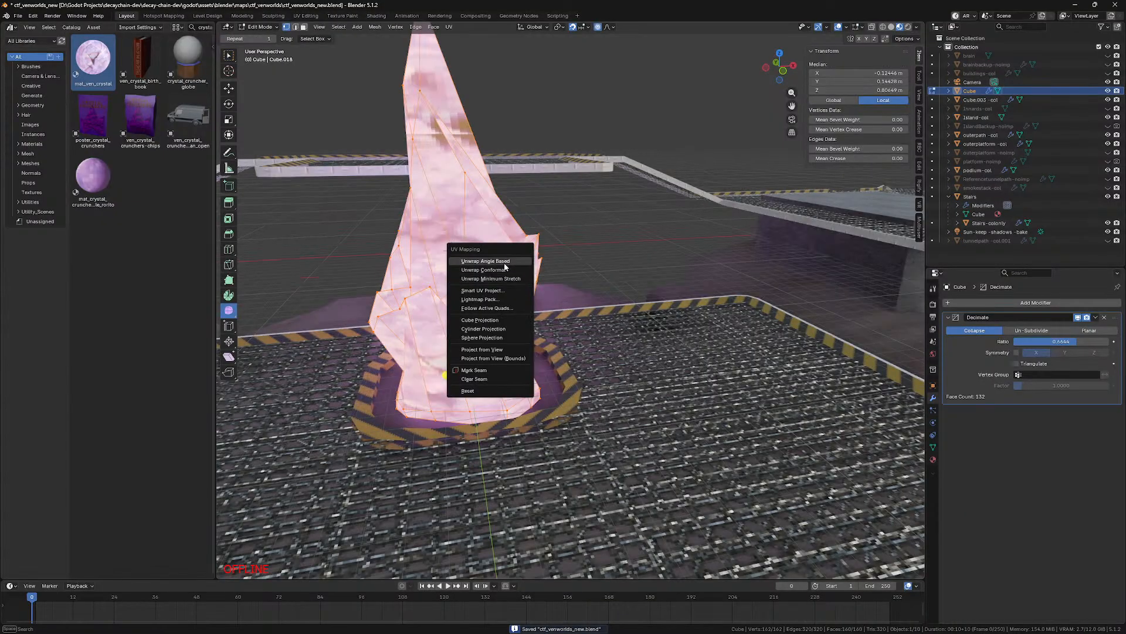
click(503, 268)
key(u)
click(502, 325)
Step: Try Smart UV Project, Cube Projection and Sphere Projection on the crystal mesh
key(u)
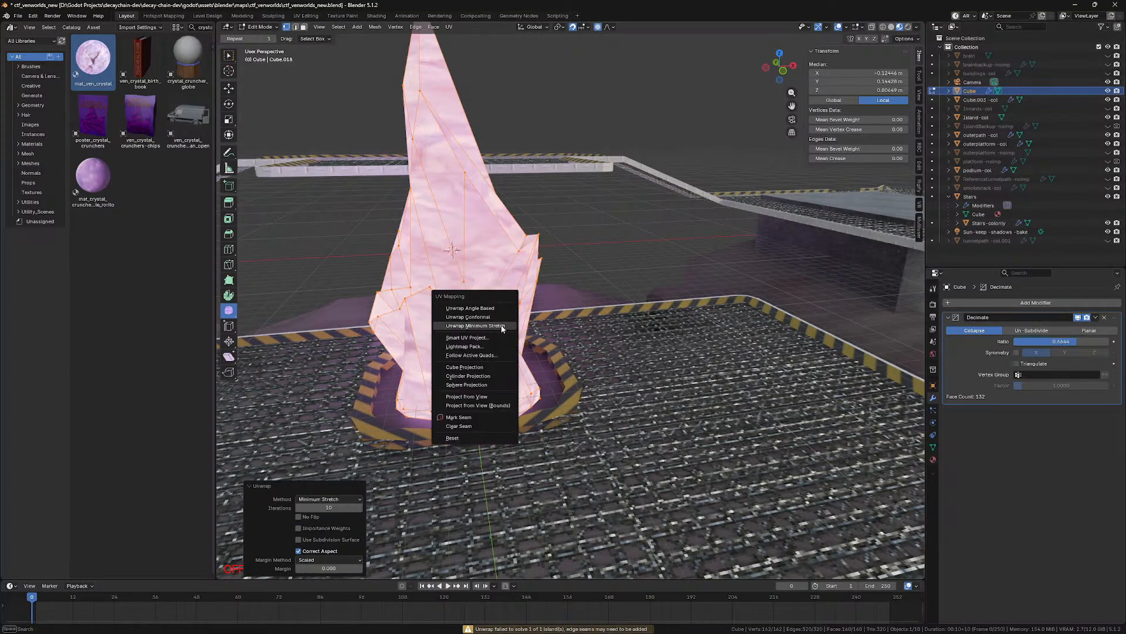
click(497, 339)
click(487, 422)
key(u)
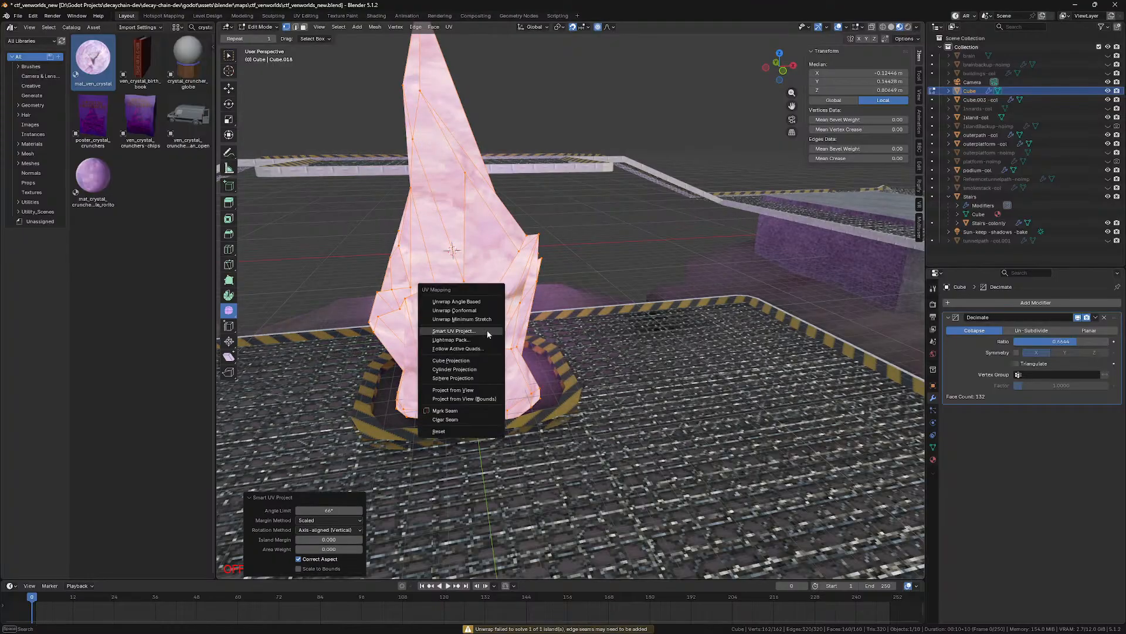
click(475, 362)
key(u)
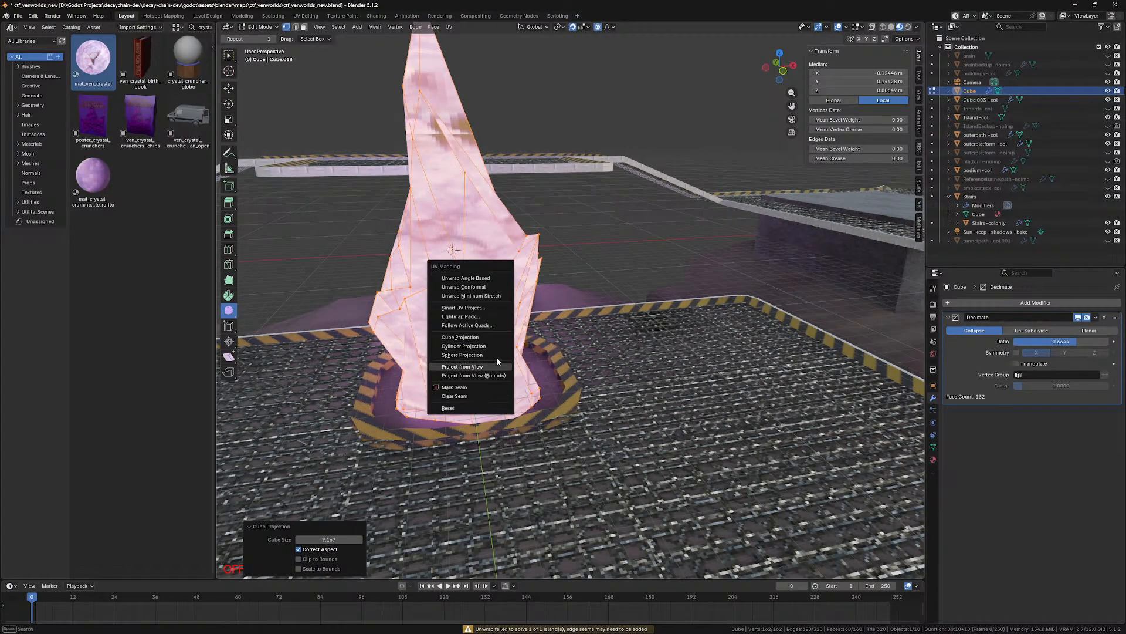
click(492, 352)
key(u)
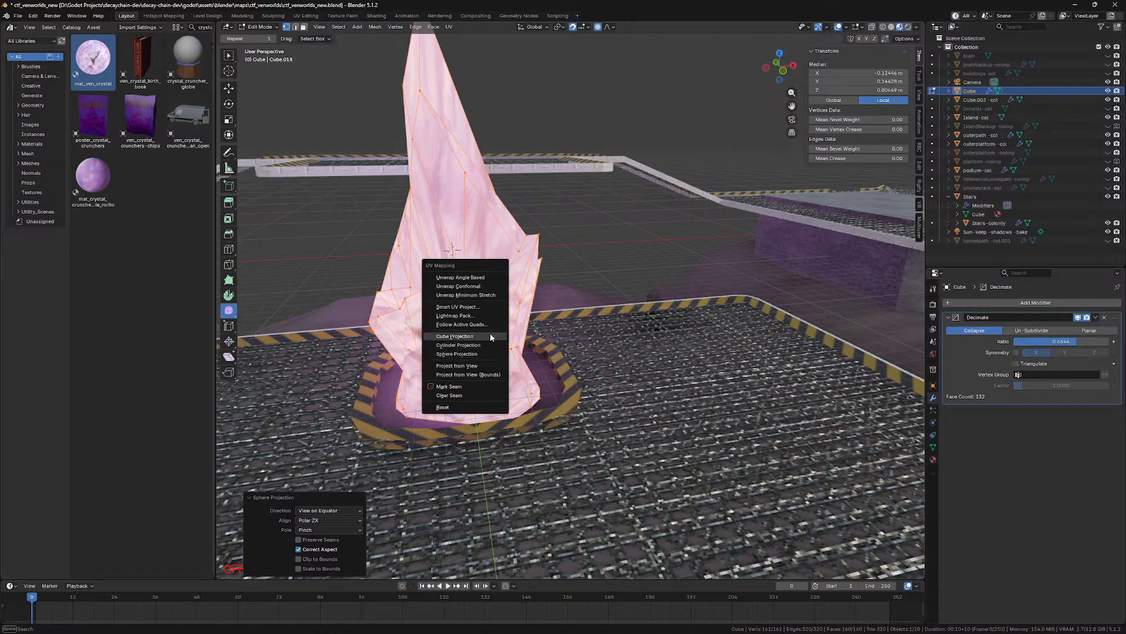
Step: Apply Cube Projection with a cube size of 5 to the crystal, return to solid Object Mode and save the file
click(490, 334)
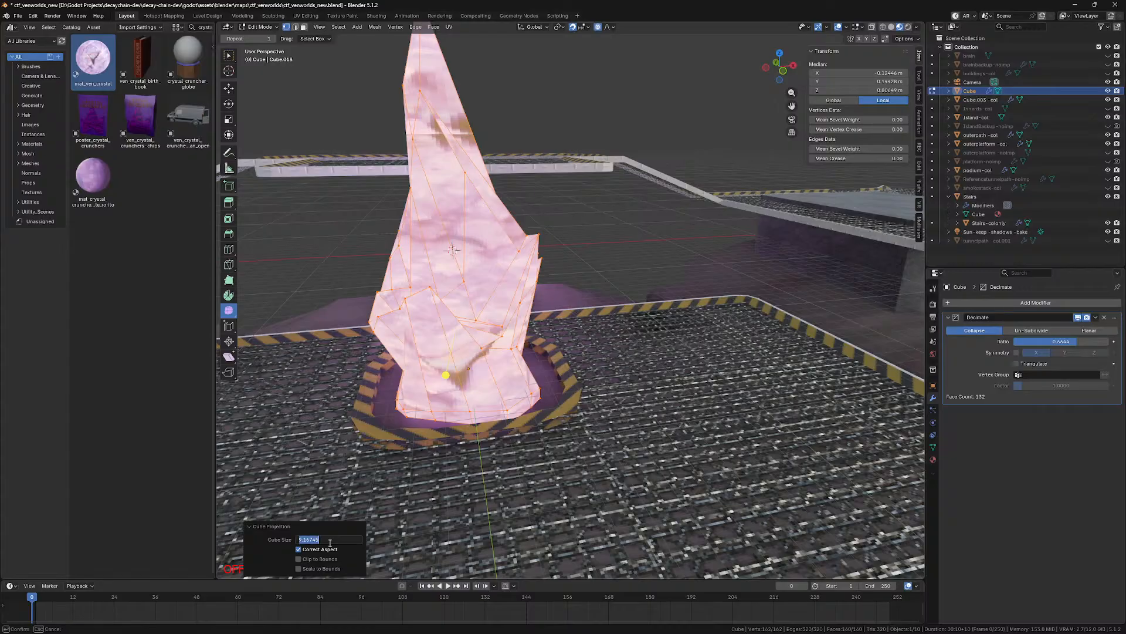
text(5)
key(Return)
key(Tab)
key(z)
mouse_move(601, 265)
middle_down()
mouse_move(562, 283)
mouse_move(556, 310)
mouse_move(558, 266)
mouse_move(640, 218)
middle_up()
key(ctrl+s)
Step: Adjust two vertices between the spire and its small side shard along Z in Edit Mode
key(Tab)
click(646, 196)
key(g)
key(z)
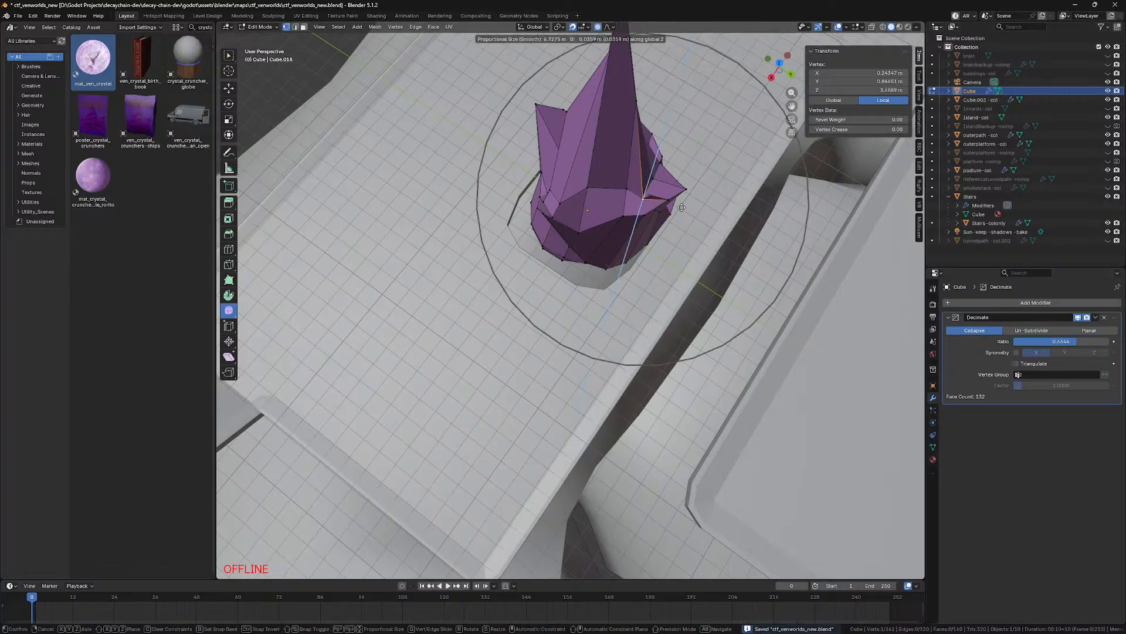
click(687, 191)
click(660, 163)
key(g)
key(z)
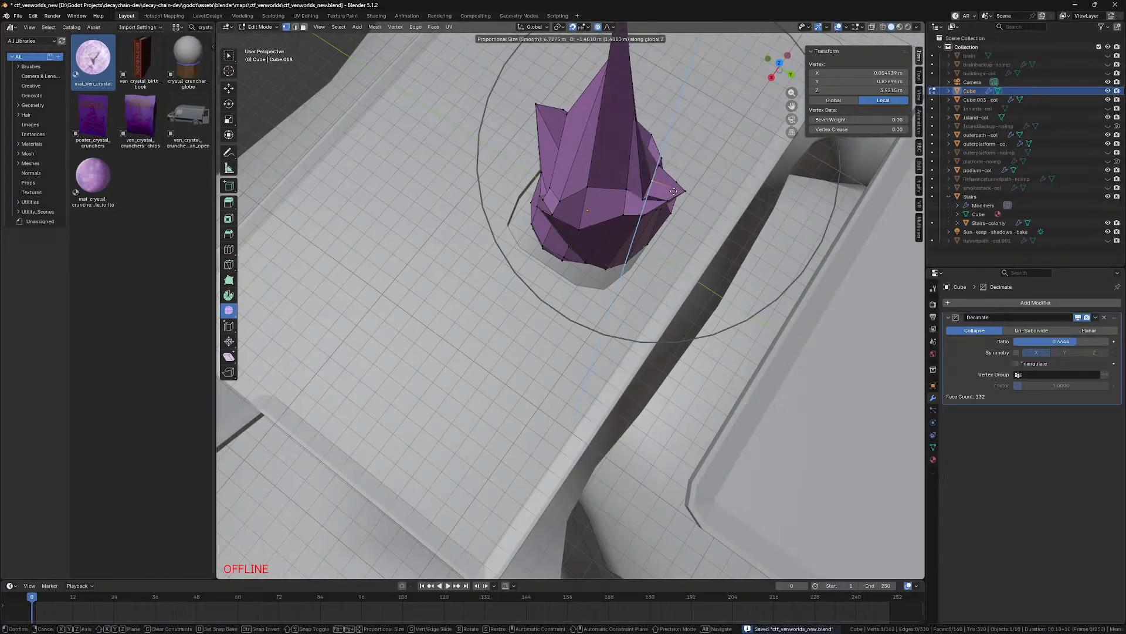
click(658, 180)
Step: Move the vertex beneath the side shard along Z and shift it about 1.18 m along X, finishing with a small Z adjustment
click(669, 200)
key(g)
key(z)
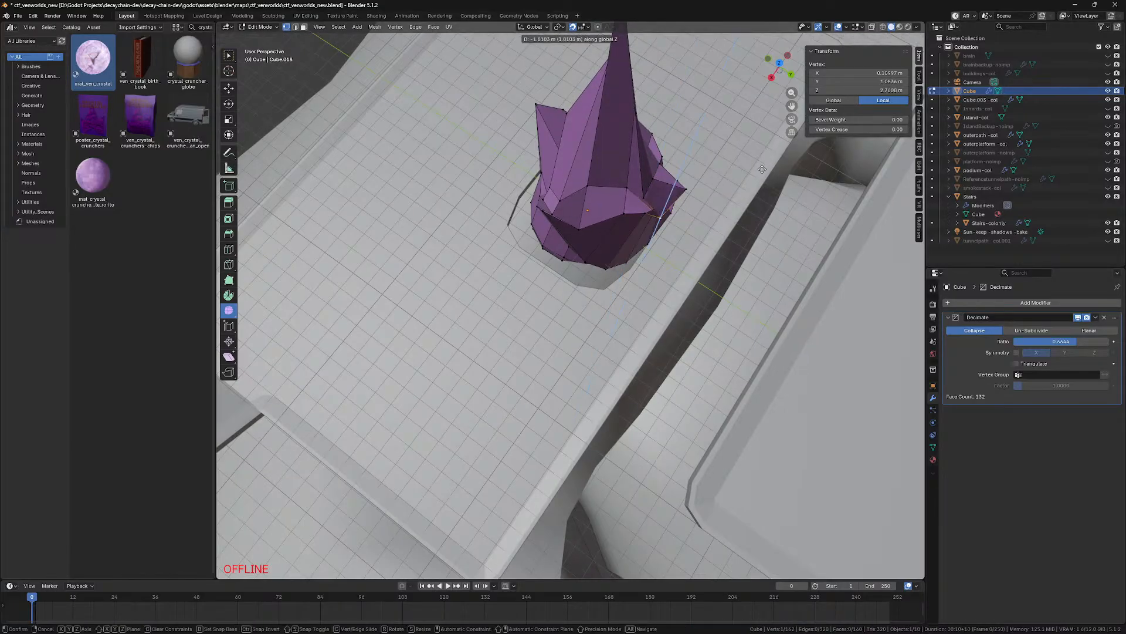
click(758, 128)
key(g)
key(x)
click(735, 147)
key(g)
key(z)
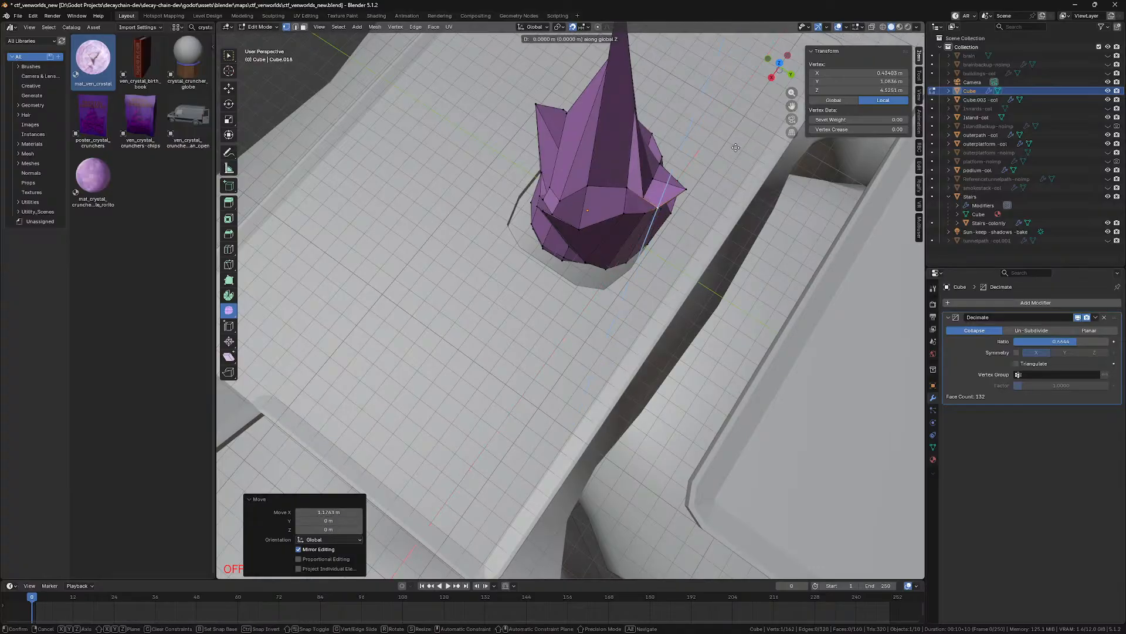
click(736, 154)
Step: Shift two vertices on the crystal's dark flank near the side shard along X
click(645, 214)
key(g)
key(x)
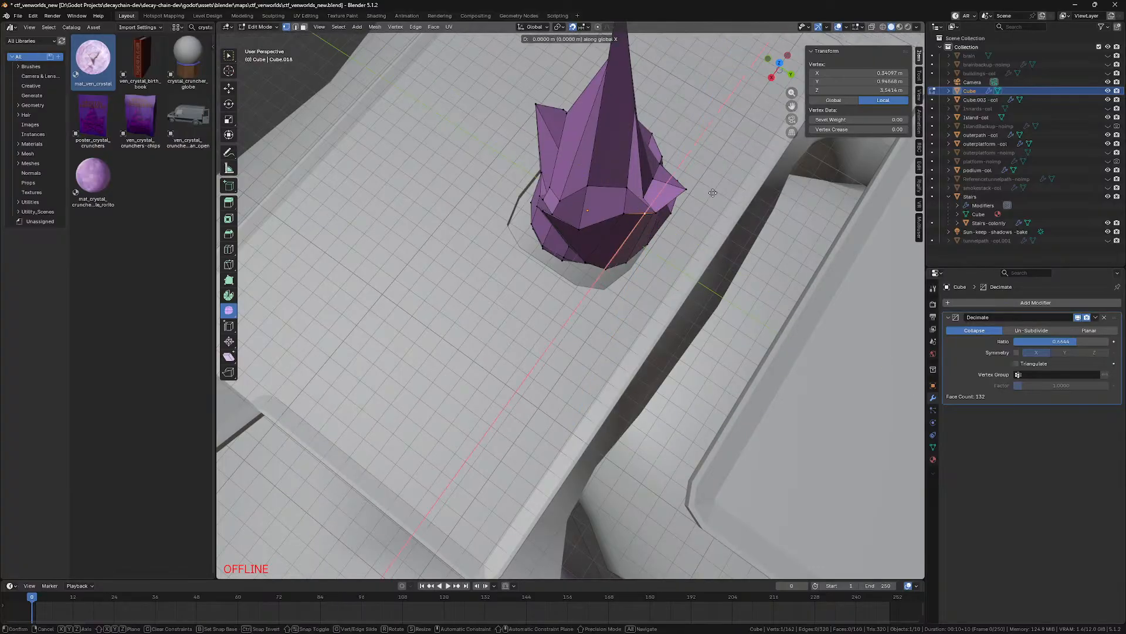
click(702, 208)
click(672, 211)
key(g)
key(x)
click(681, 208)
Step: Shift the shoulder vertex beside the side shard along X, lower it by about 0.72 m and save the file
click(658, 213)
key(g)
key(x)
click(678, 206)
key(g)
key(z)
click(680, 205)
middle_drag(679, 206, 610, 177)
key(ctrl+s)
Step: Switch to Godot, fly around the reimported map to inspect the crystal and save the ctf_venworlds scene
mouse_move(308, 609)
click(266, 625)
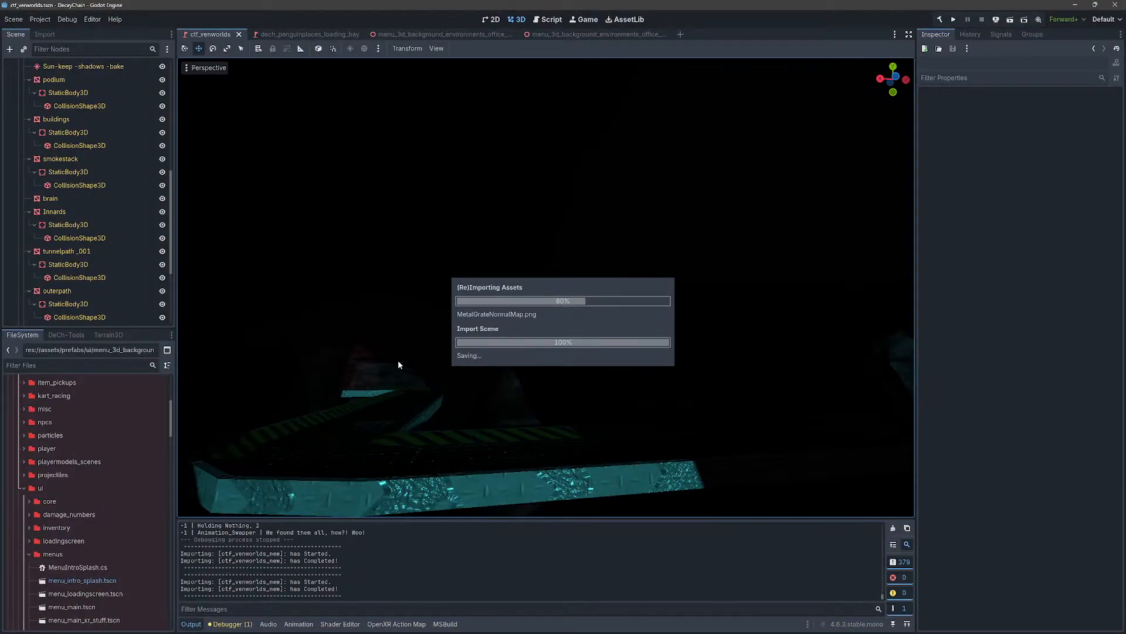
mouse_move(398, 360)
right_down()
mouse_move(405, 422)
mouse_move(399, 393)
mouse_move(381, 404)
mouse_move(499, 394)
mouse_move(393, 393)
mouse_move(384, 352)
right_up()
key(s)
key(w)
key(a)
key(d)
key(w)
right_drag(407, 347, 408, 346)
key(w)
key(s)
key(ctrl+s)
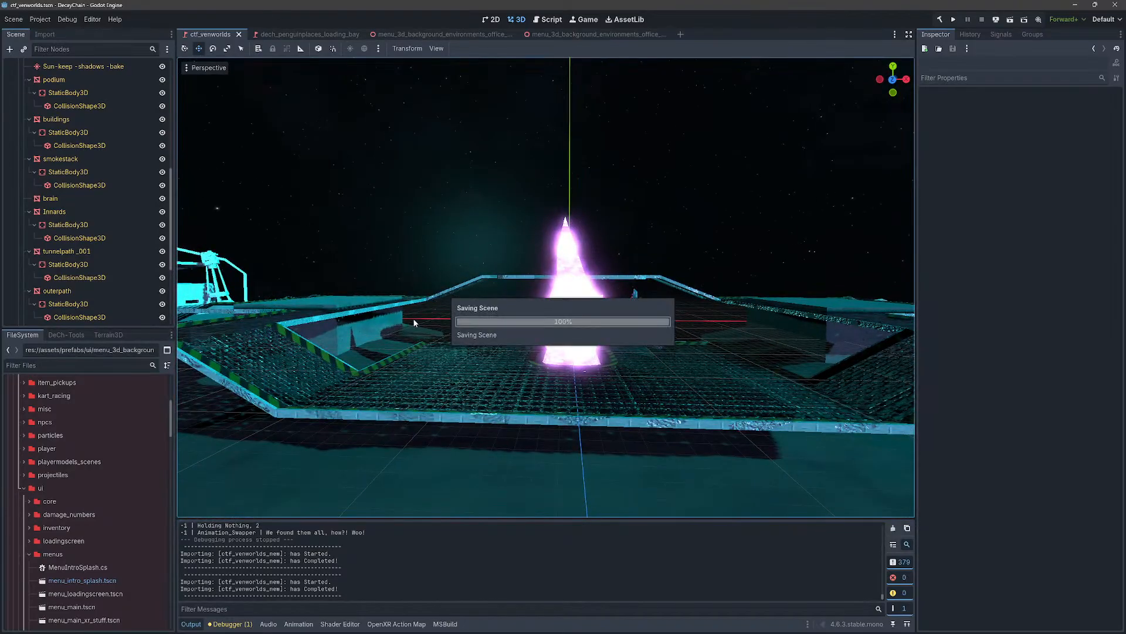
Step: Back away to view the whole floating map and close the Godot editor
key(s)
right_drag(408, 305, 407, 305)
key(w)
click(1115, 3)
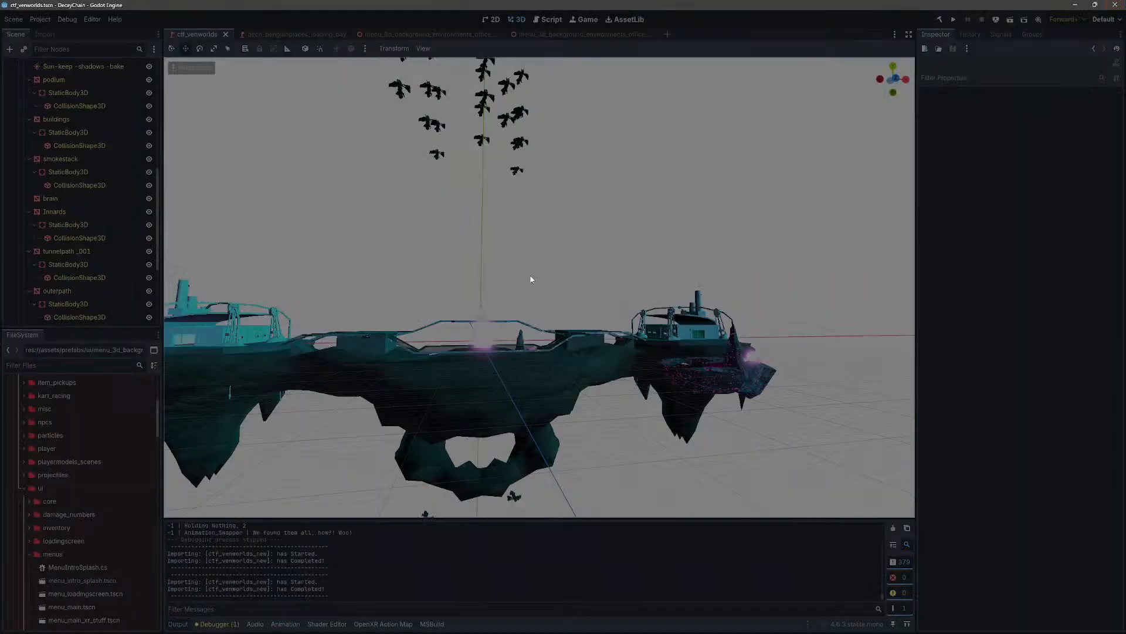
Step: Switch back to Blender and slide the edge below the notch at the foot of the spire along its neighbouring edges
mouse_move(247, 622)
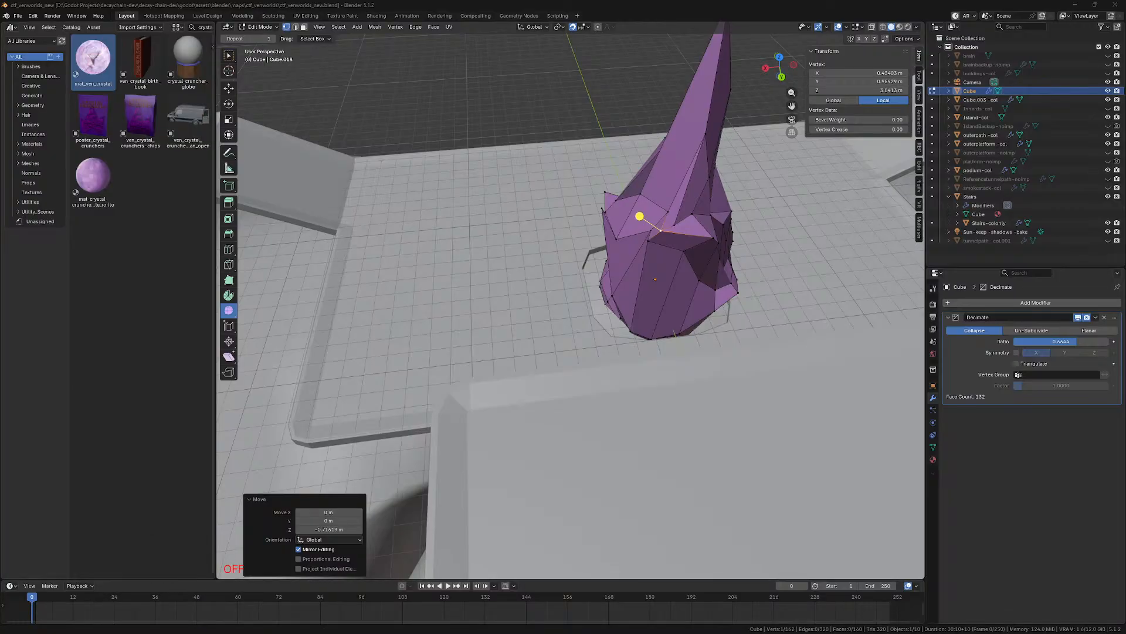
click(431, 101)
middle_drag(434, 176, 376, 377)
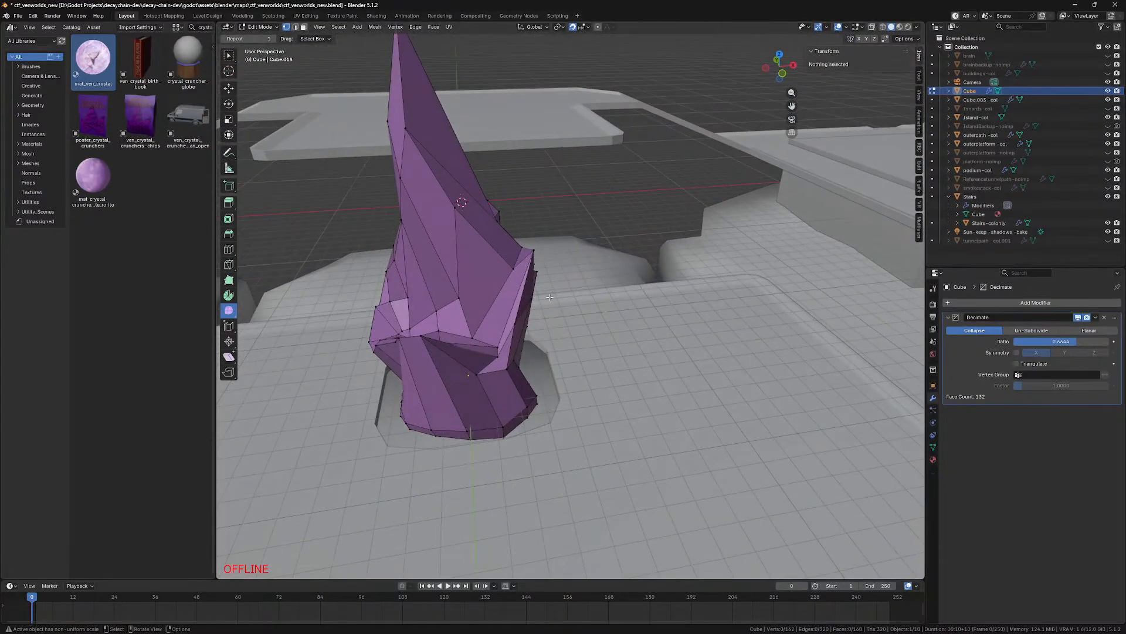
click(496, 347)
click(474, 339)
middle_drag(574, 350, 572, 405)
shift+click(493, 387)
key(g)
key(g)
click(590, 399)
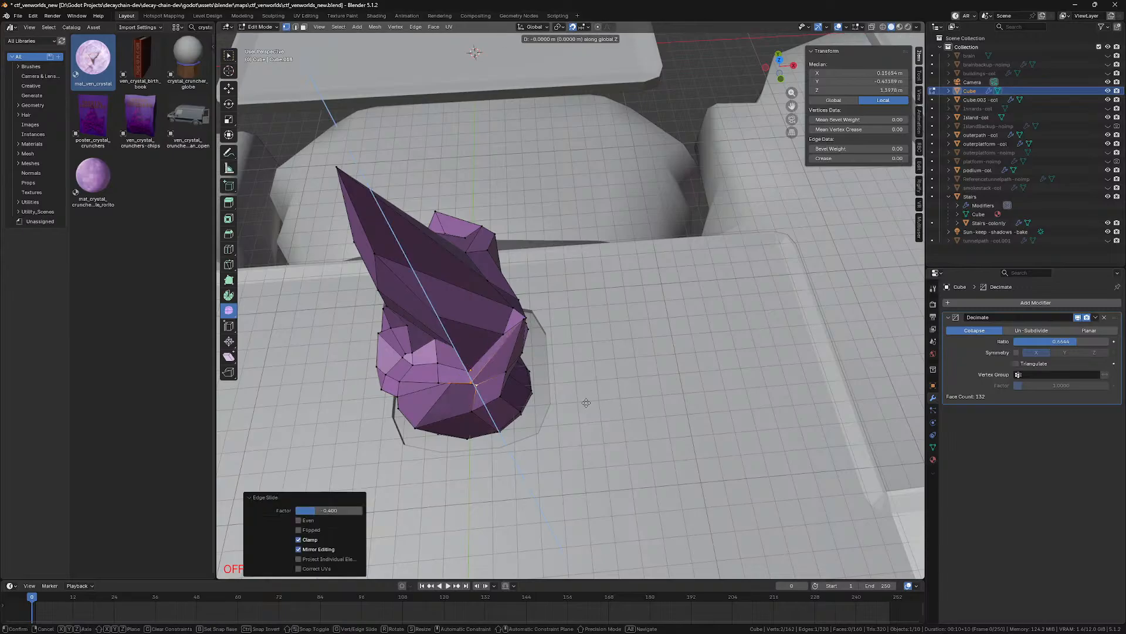
Step: Slide the vertices around the notch at the foot of the spire along their edges, using wireframe shading for the hidden one
key(g)
key(g)
click(460, 381)
click(456, 381)
key(shift+z)
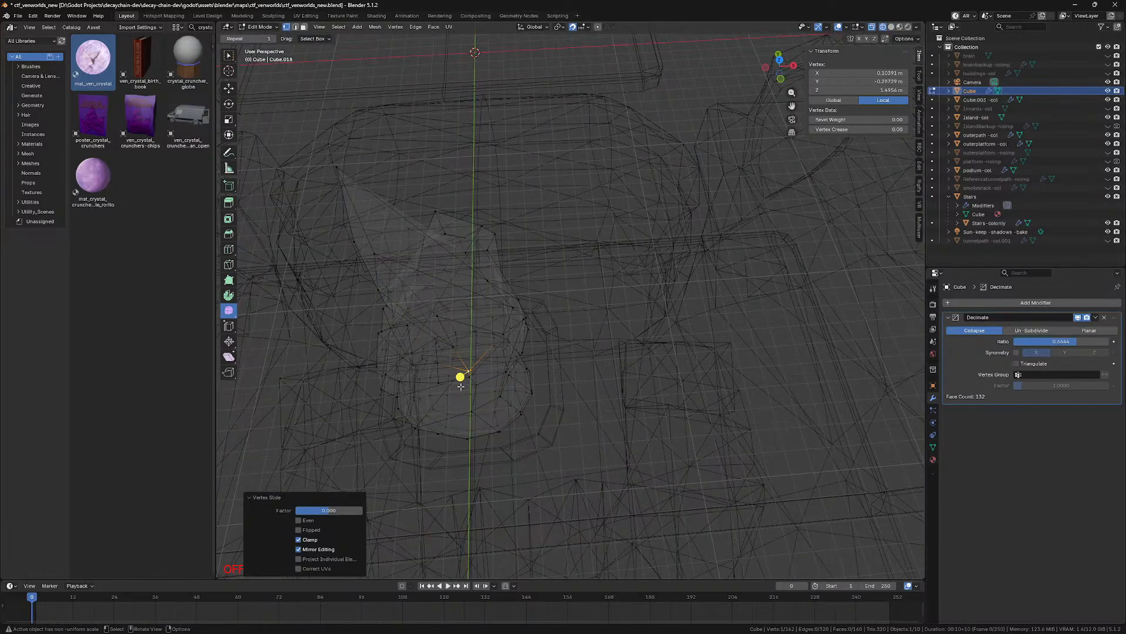
key(g)
key(g)
click(448, 398)
key(z)
Step: Move the notch's rim vertex by about 0.18 m in X, -0.51 m in Y and -0.27 m in Z, save the file and deselect everything
click(488, 397)
key(g)
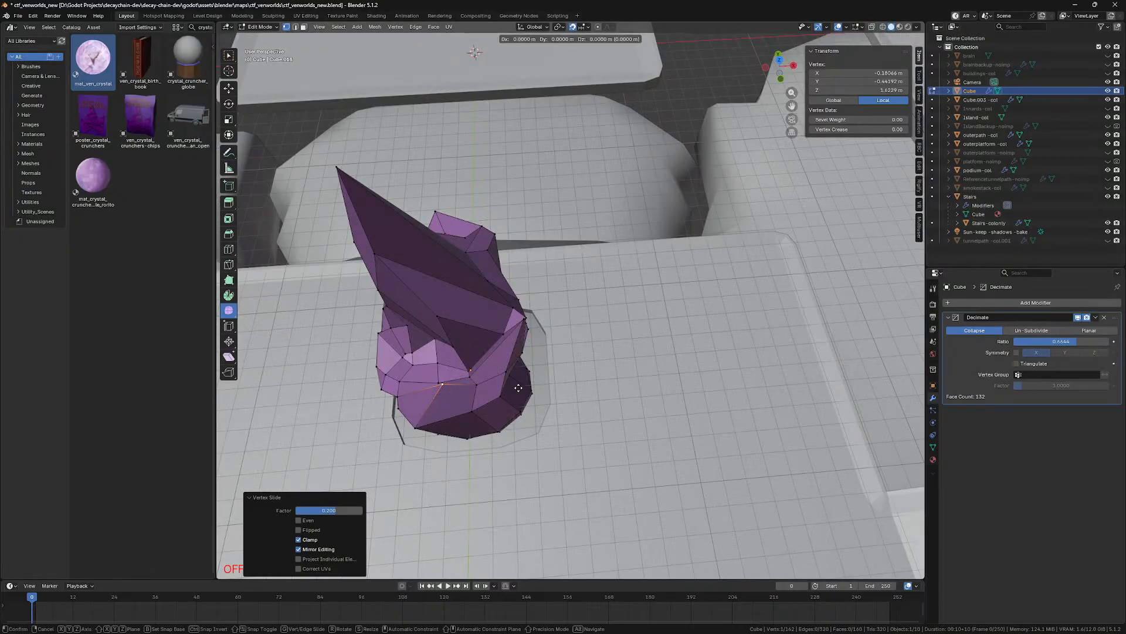
click(523, 397)
mouse_move(524, 396)
middle_down()
mouse_move(548, 377)
mouse_move(528, 358)
middle_up()
key(ctrl+s)
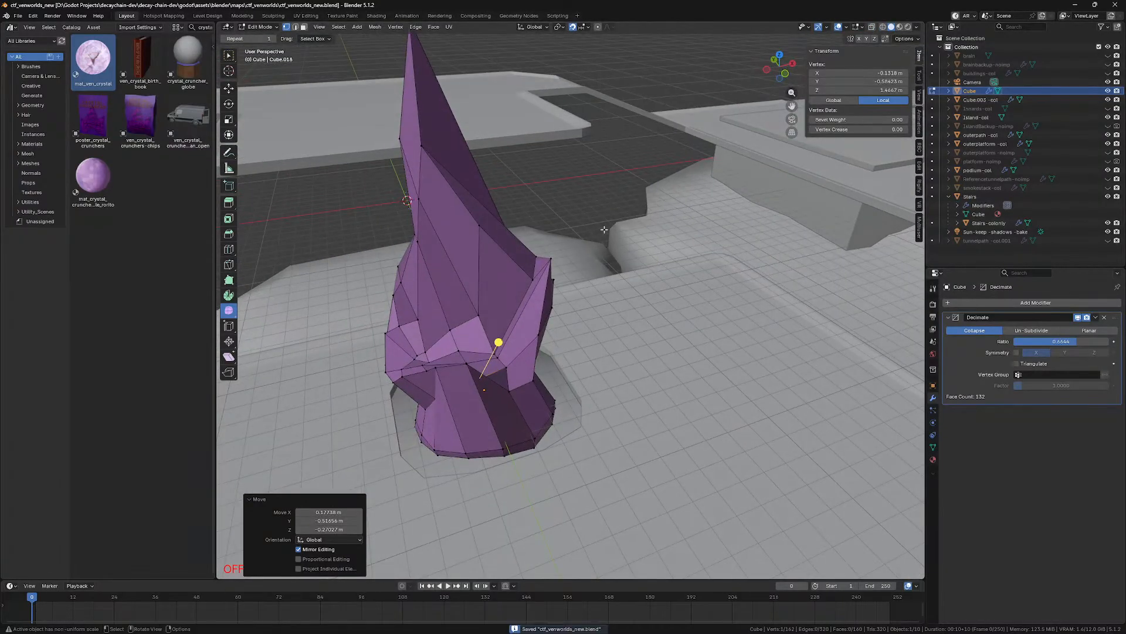
key(alt+a)
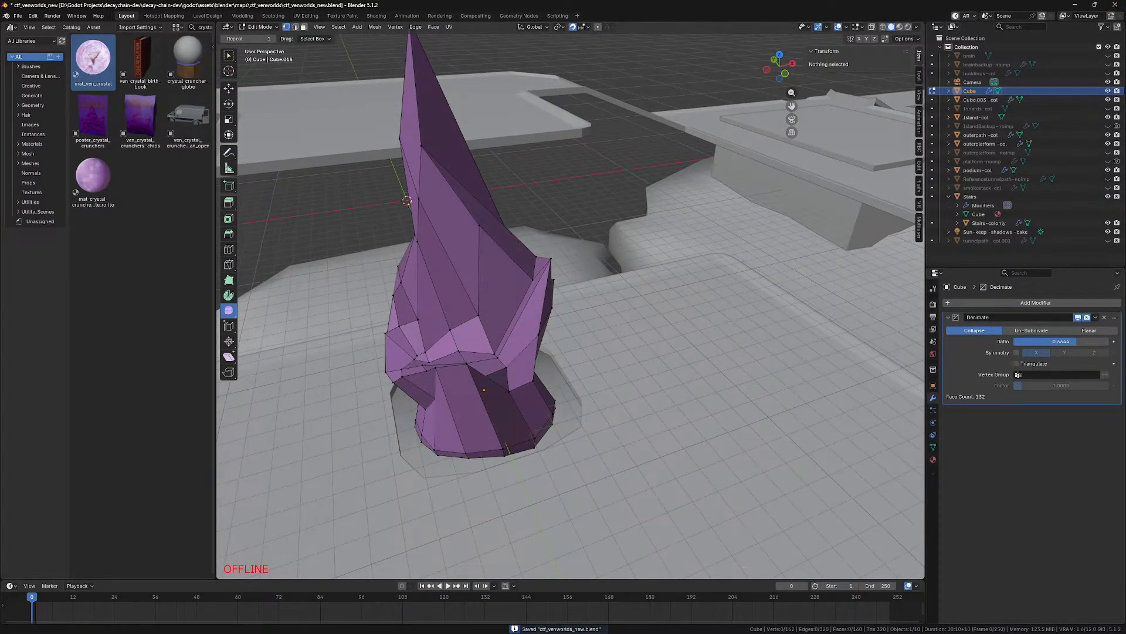